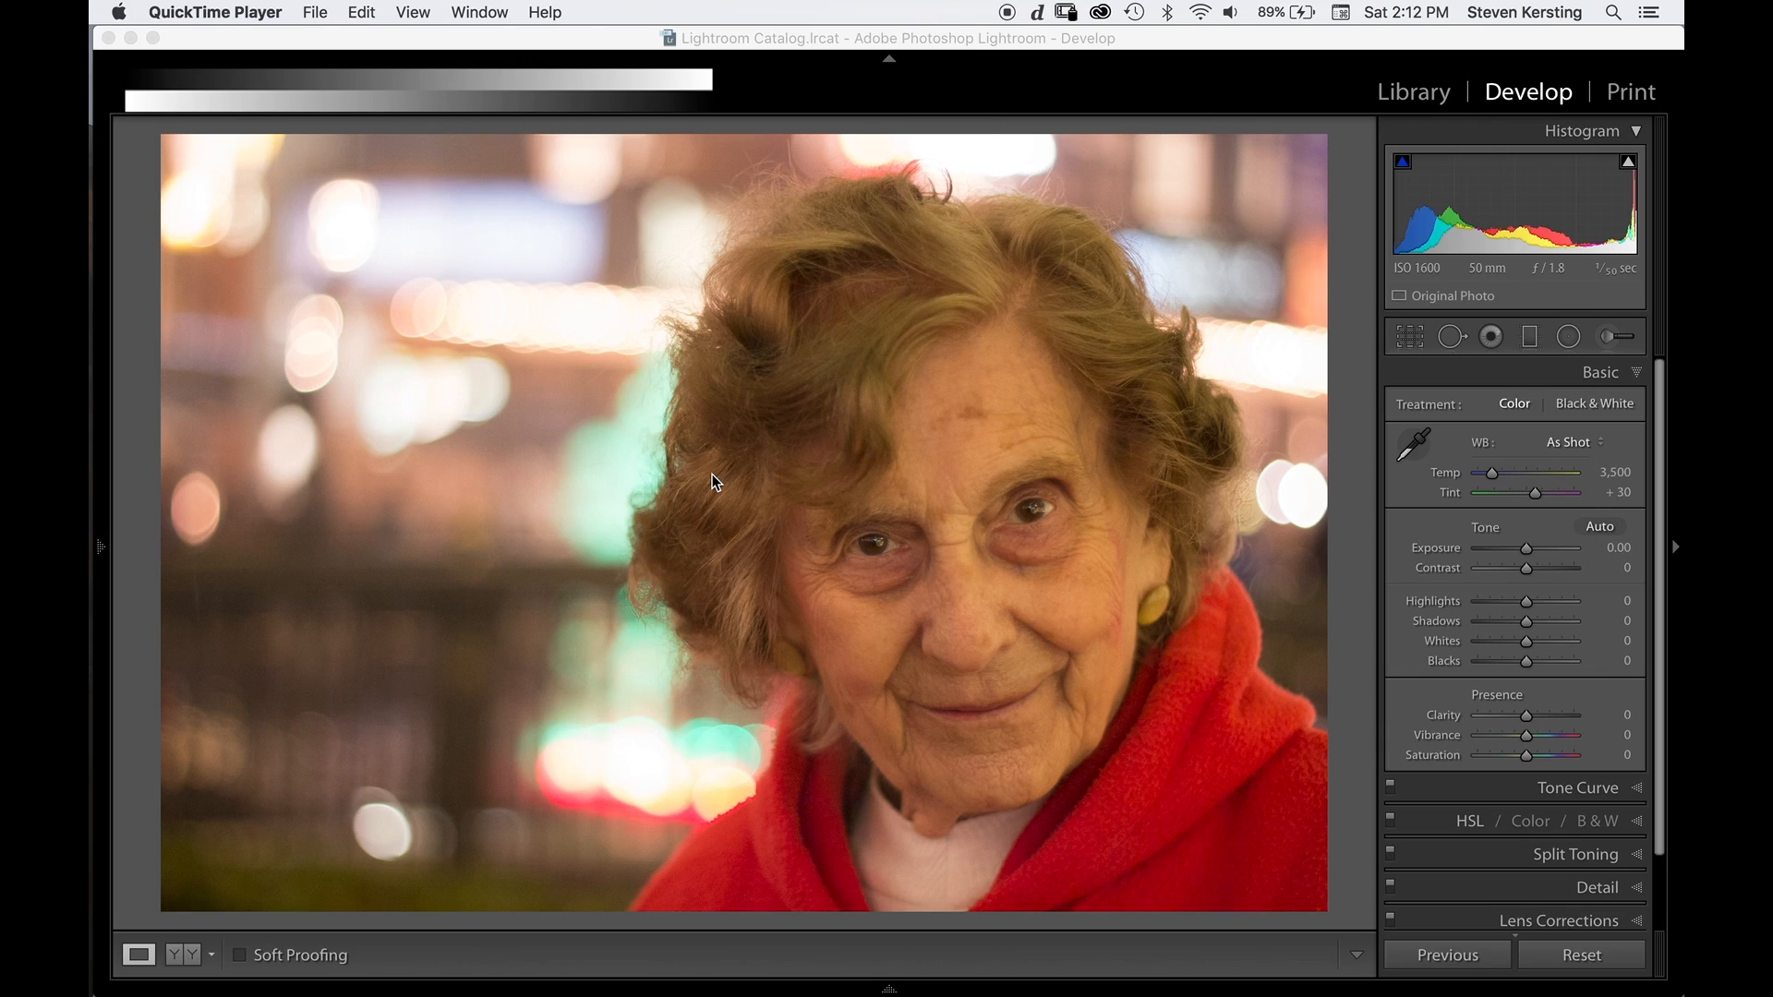
Show the photo's exposure and lens information, then examine the skin around the eyes and forehead up close.
{"action": "left_click", "coordinate": [796, 511]}
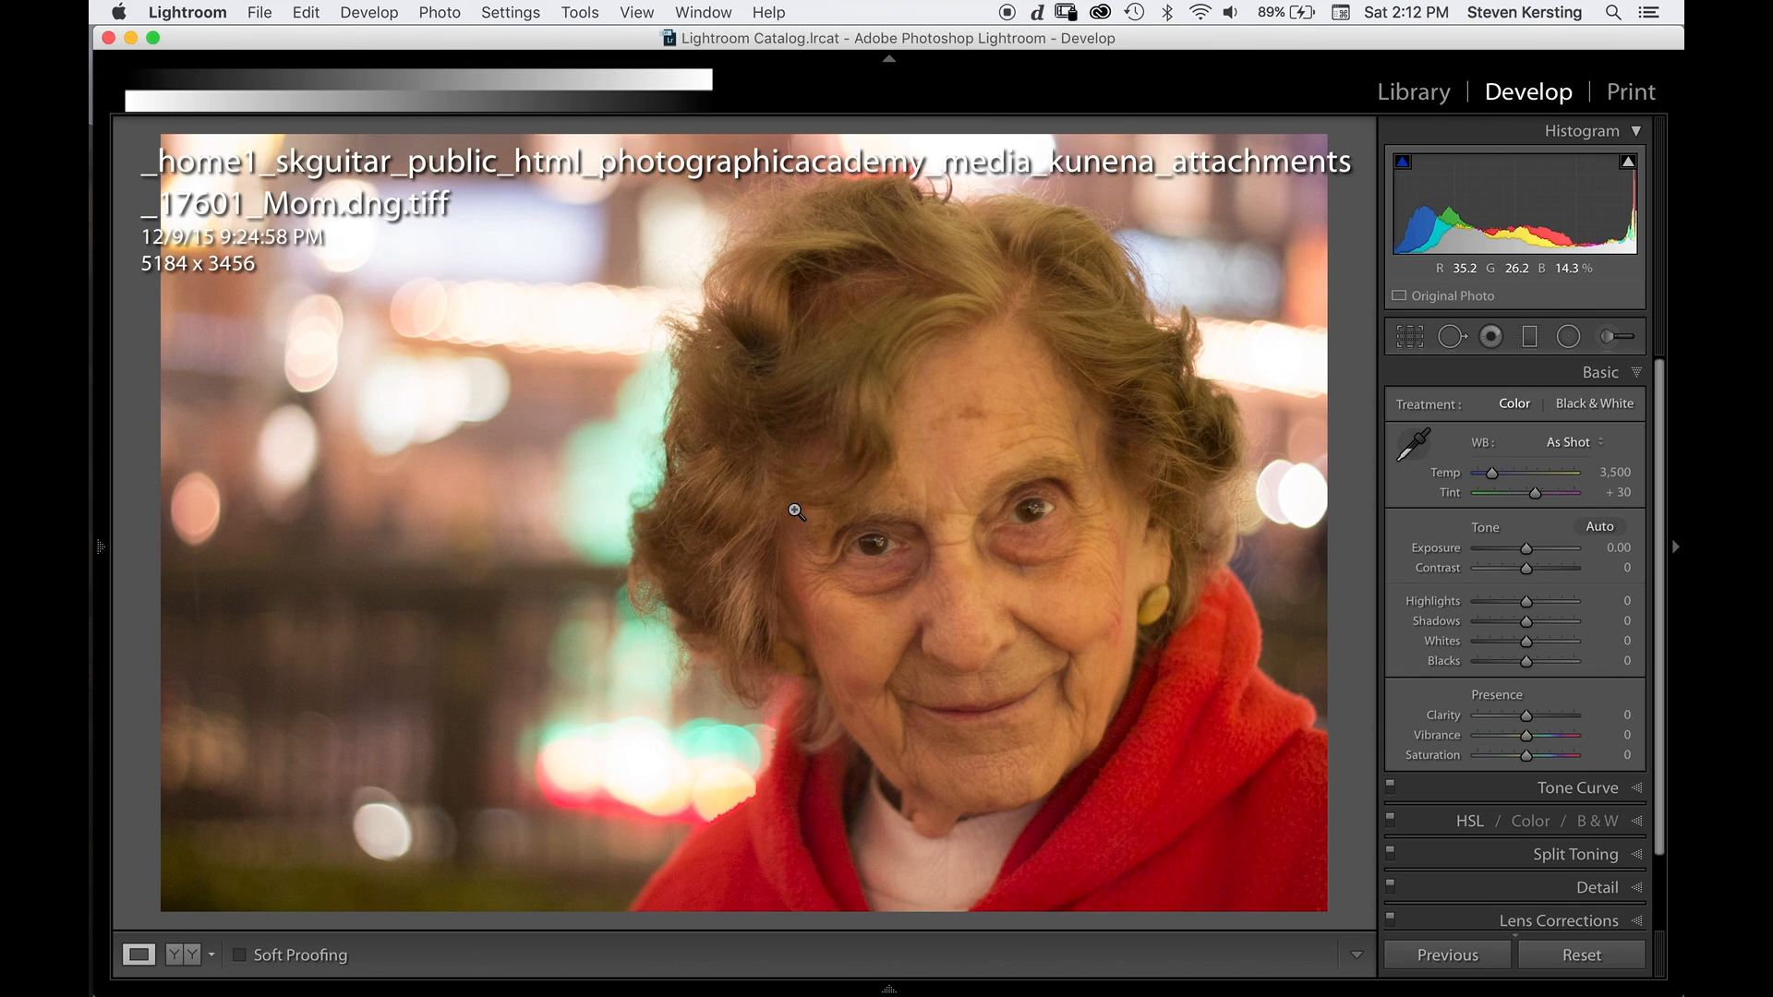
{"action": "key", "text": "i"}
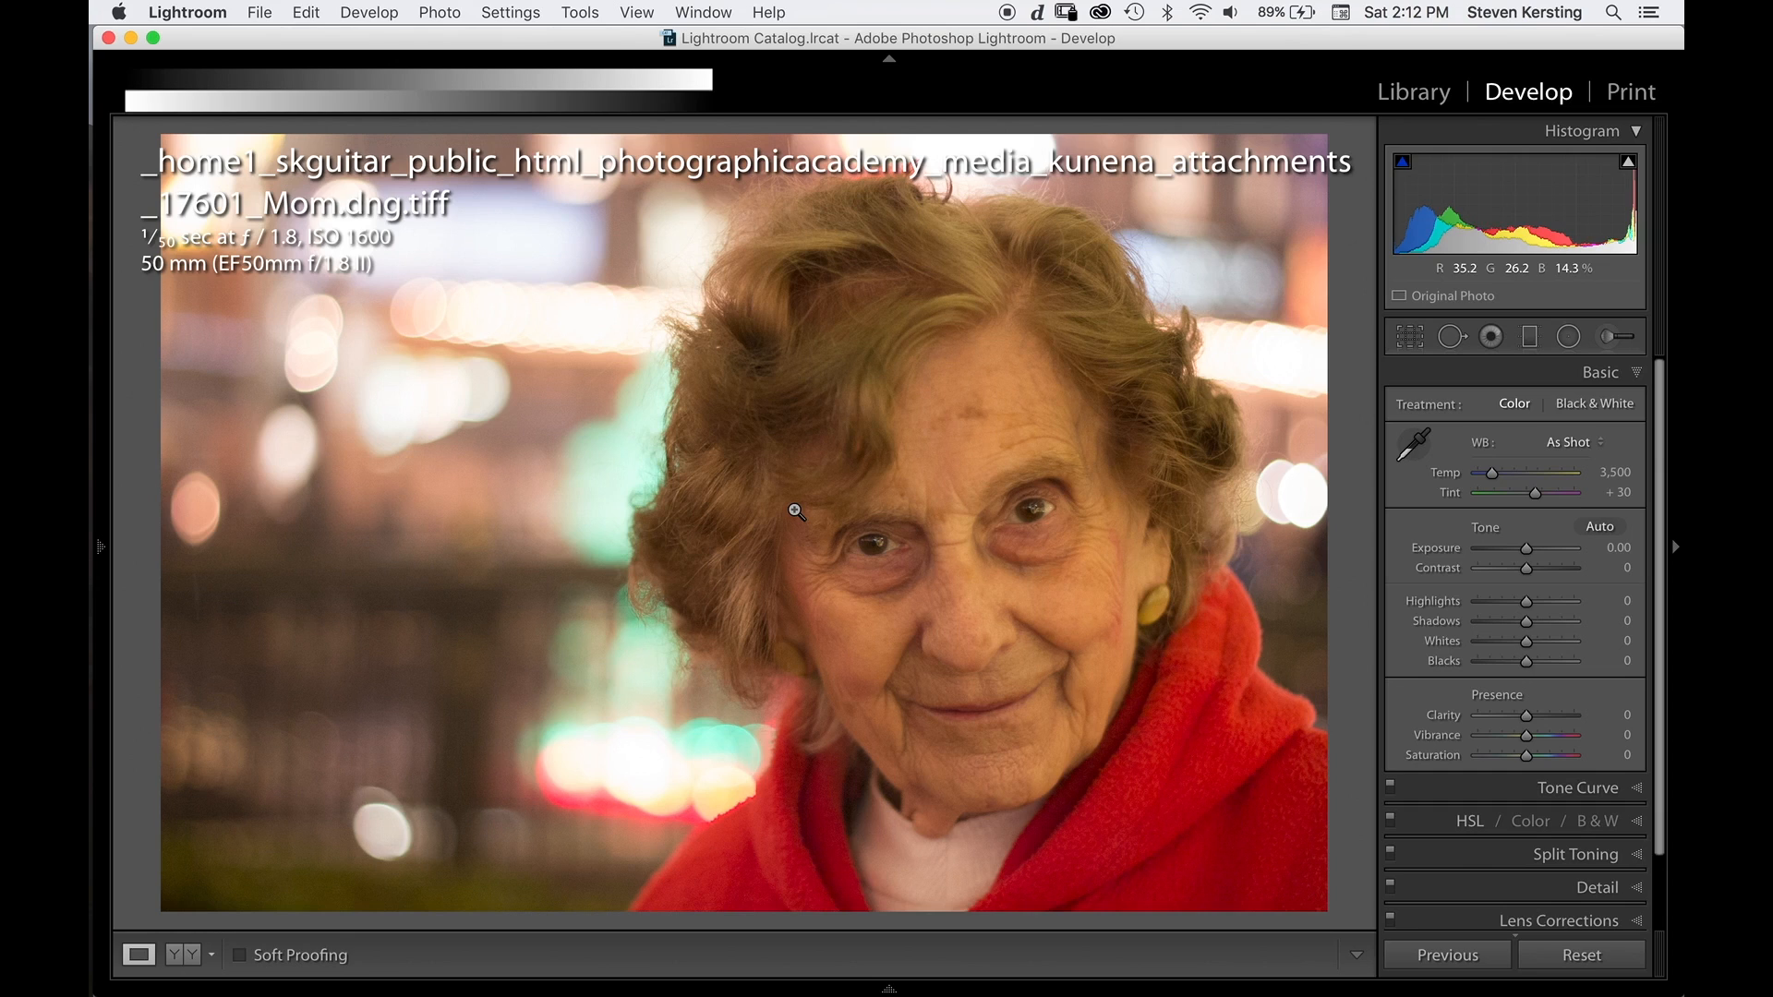
{"action": "left_click", "coordinate": [894, 532]}
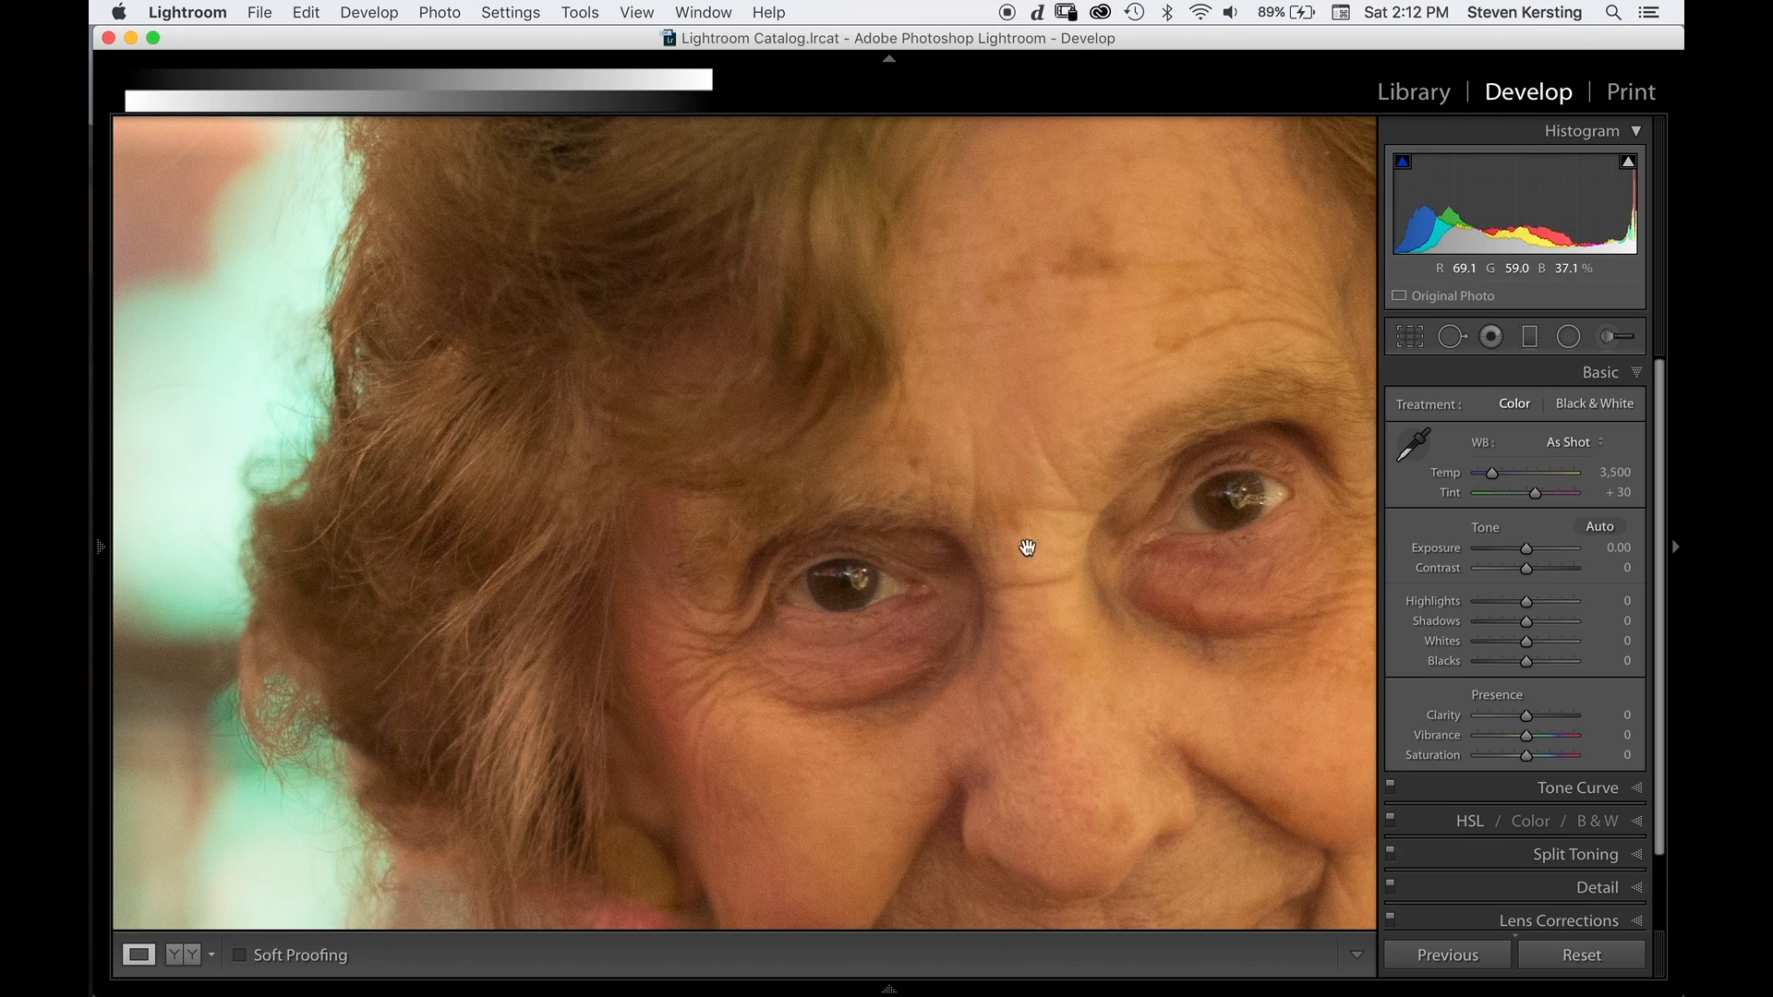
{"action": "left_click_drag", "start_coordinate": [1248, 552], "coordinate": [826, 610]}
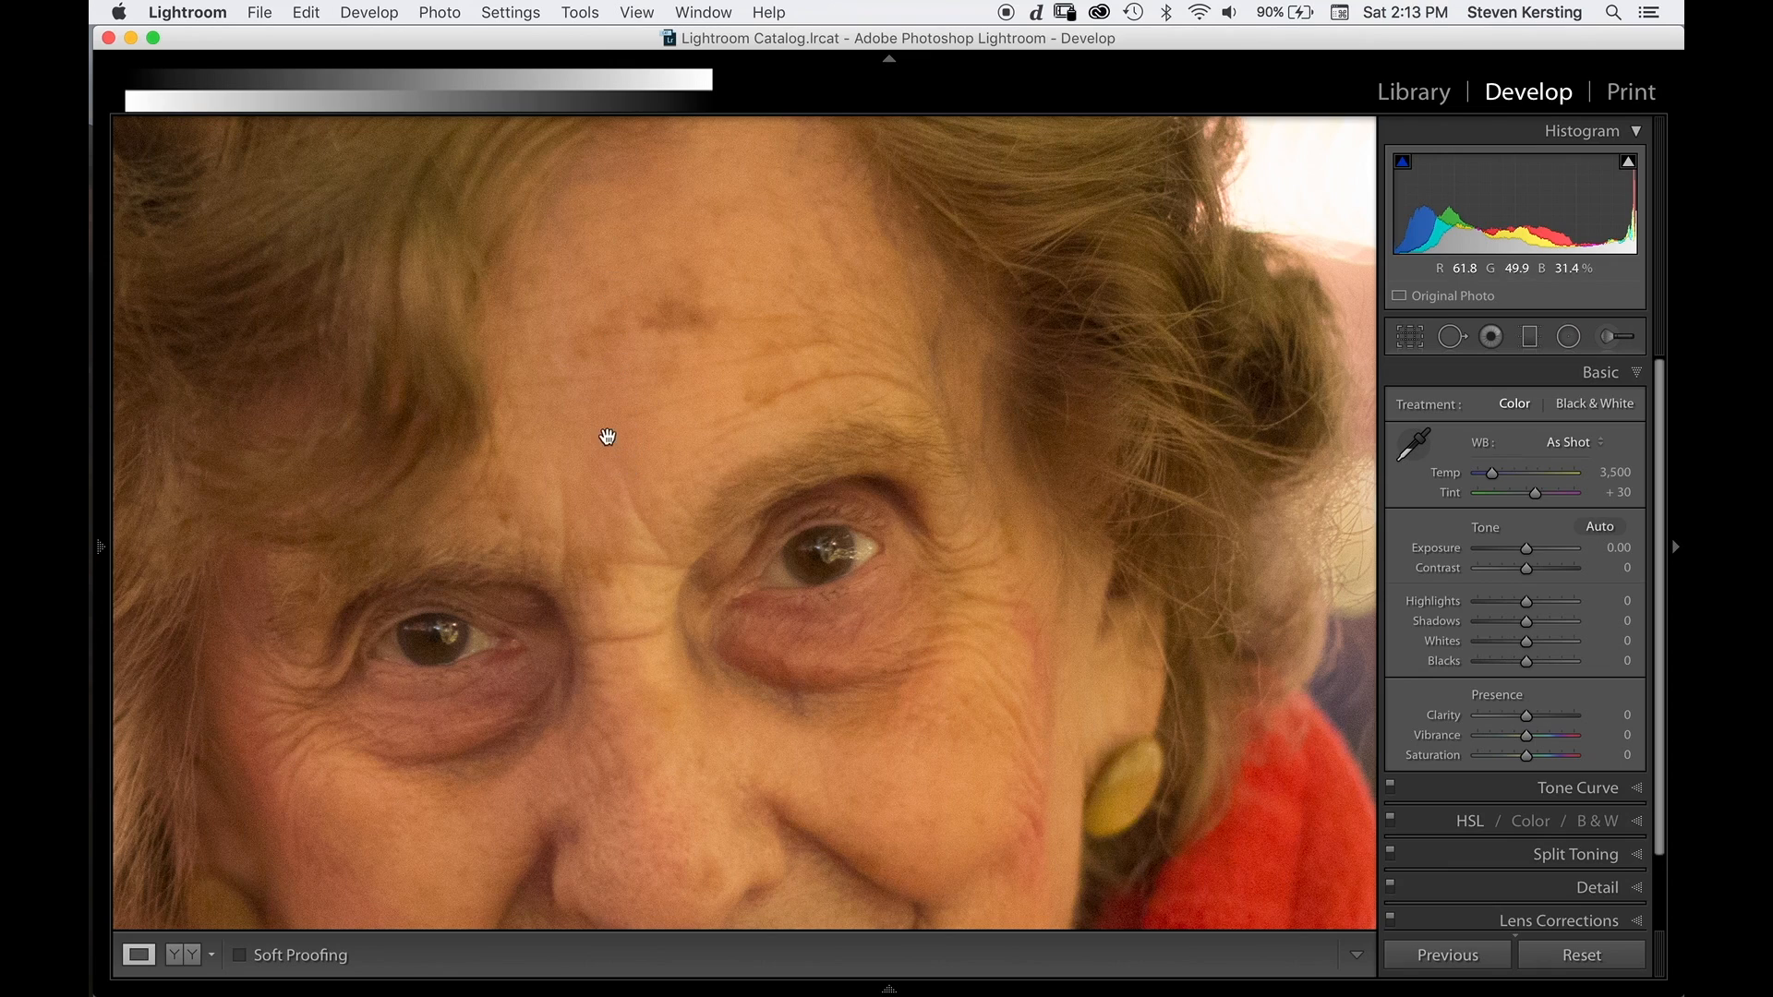
Set the luminance noise reduction to 19.
{"action": "left_click", "coordinate": [1556, 894]}
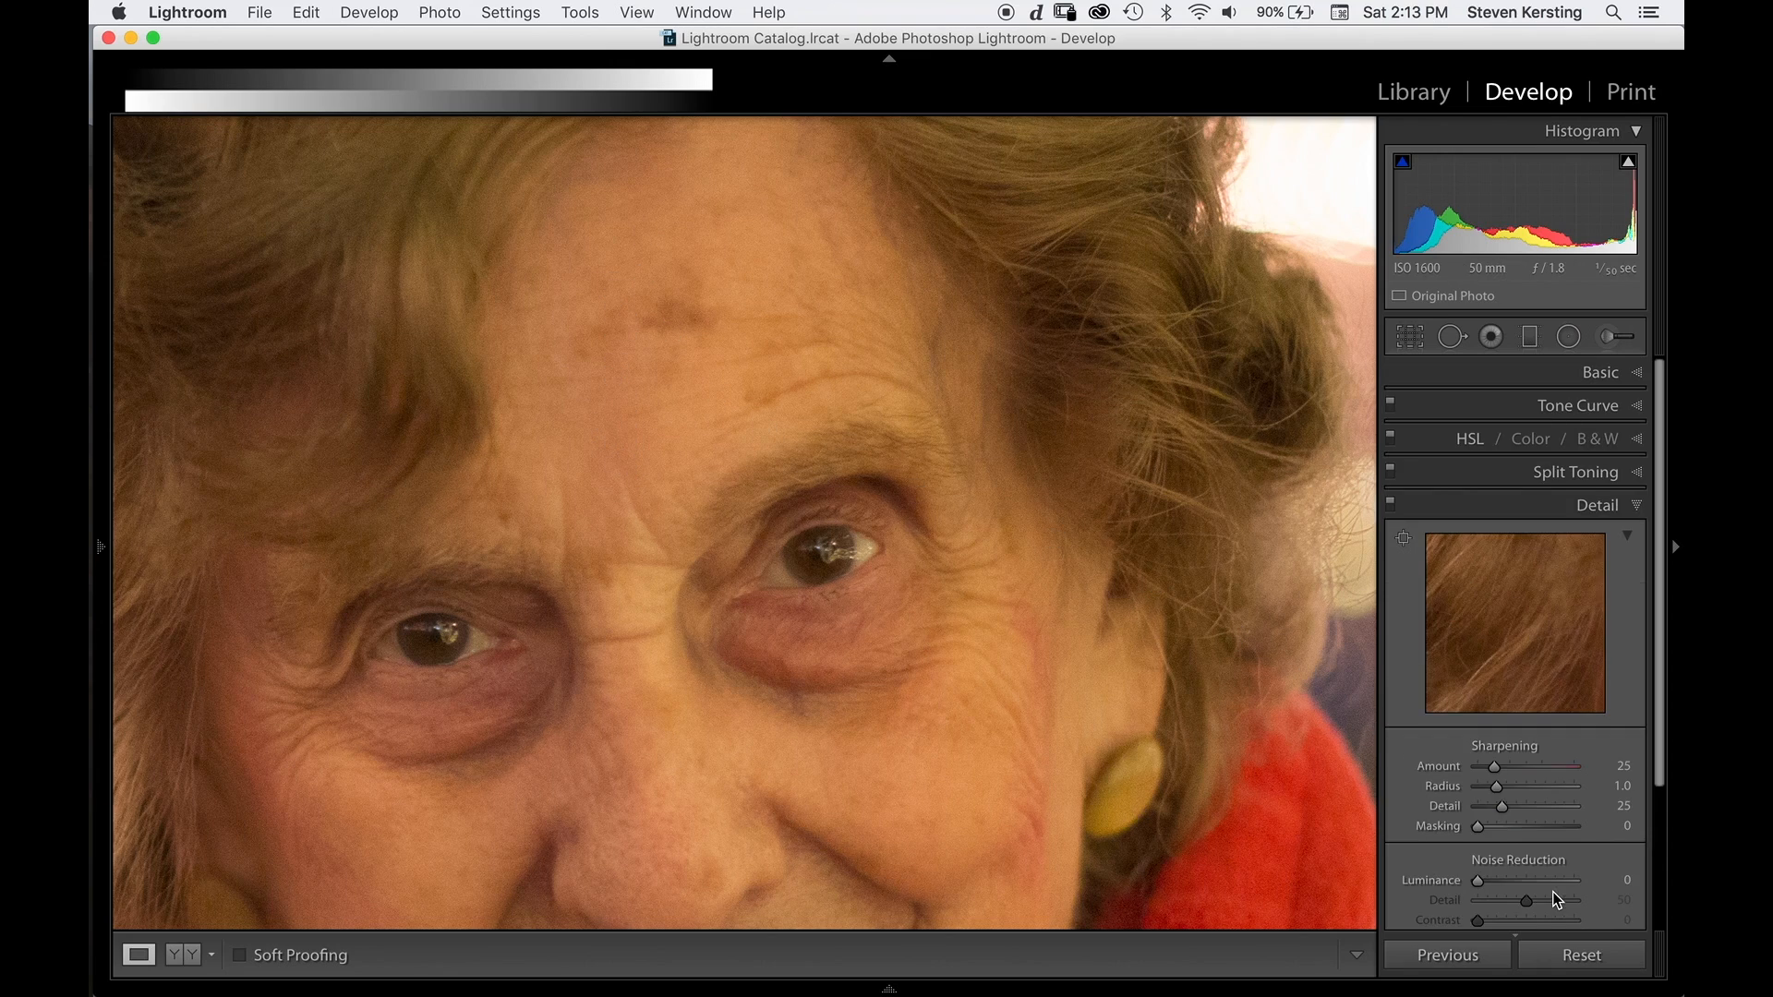
{"action": "left_click", "coordinate": [1494, 883]}
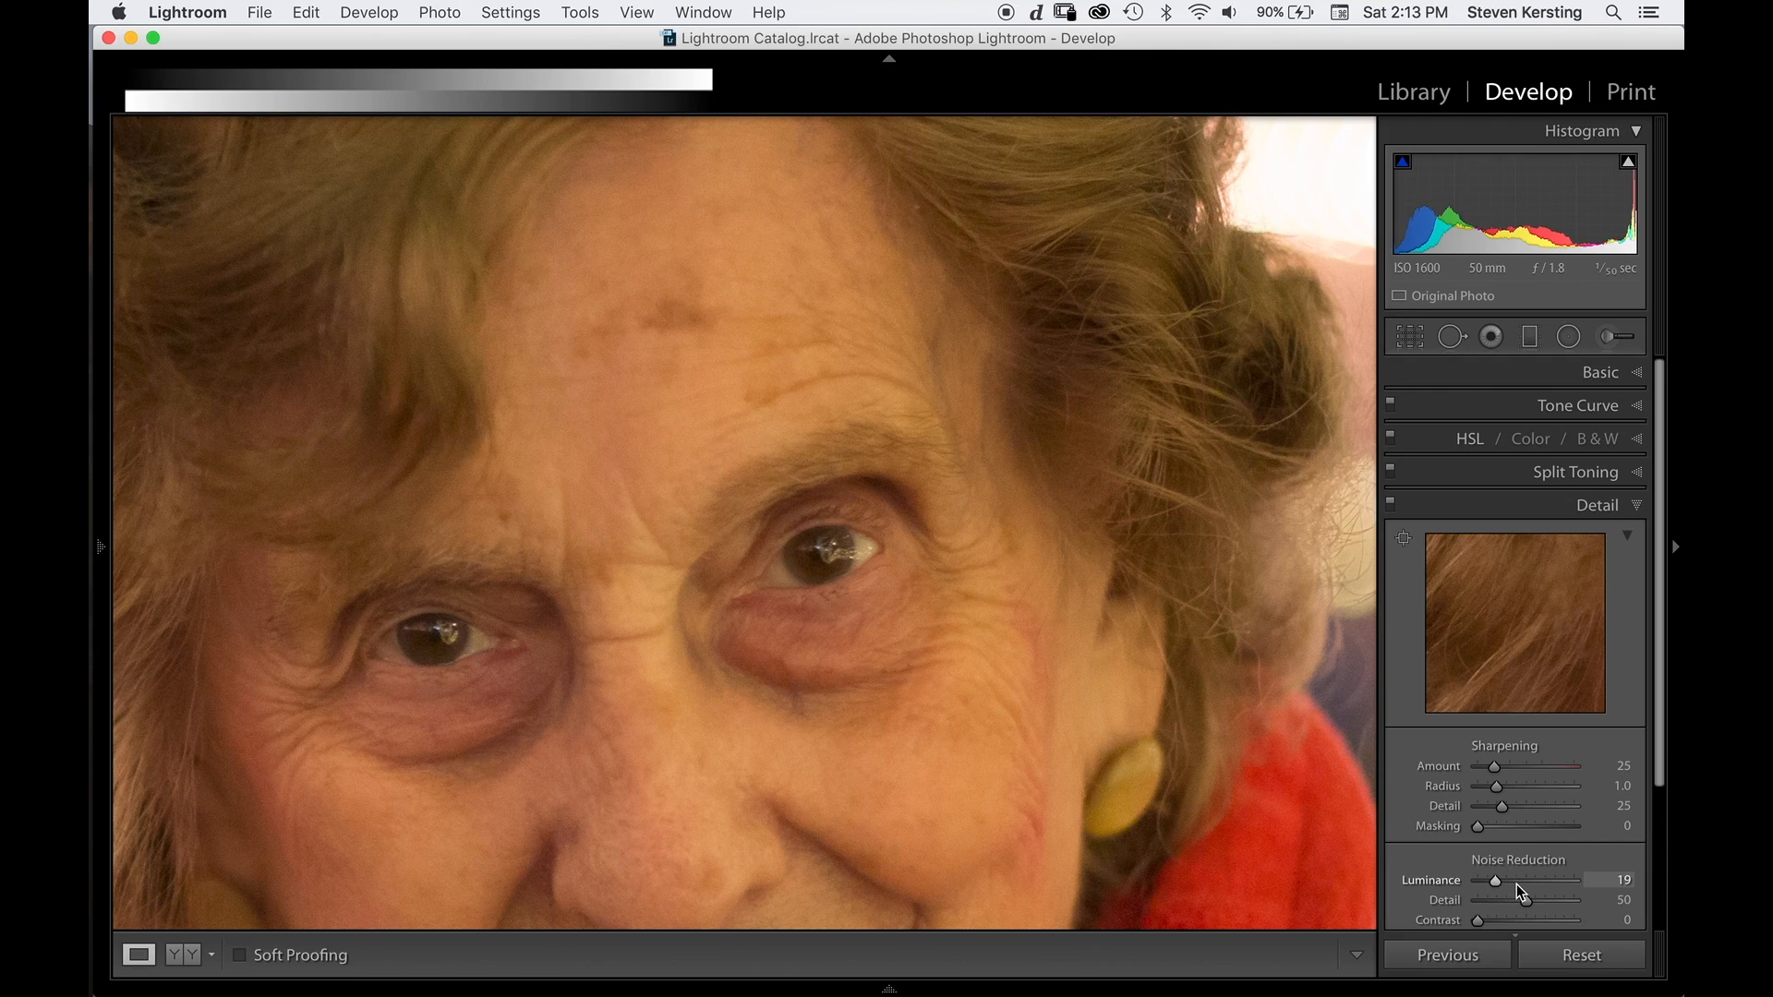
{"action": "scroll", "coordinate": [1516, 884], "scroll_direction": "down", "scroll_amount": 3}
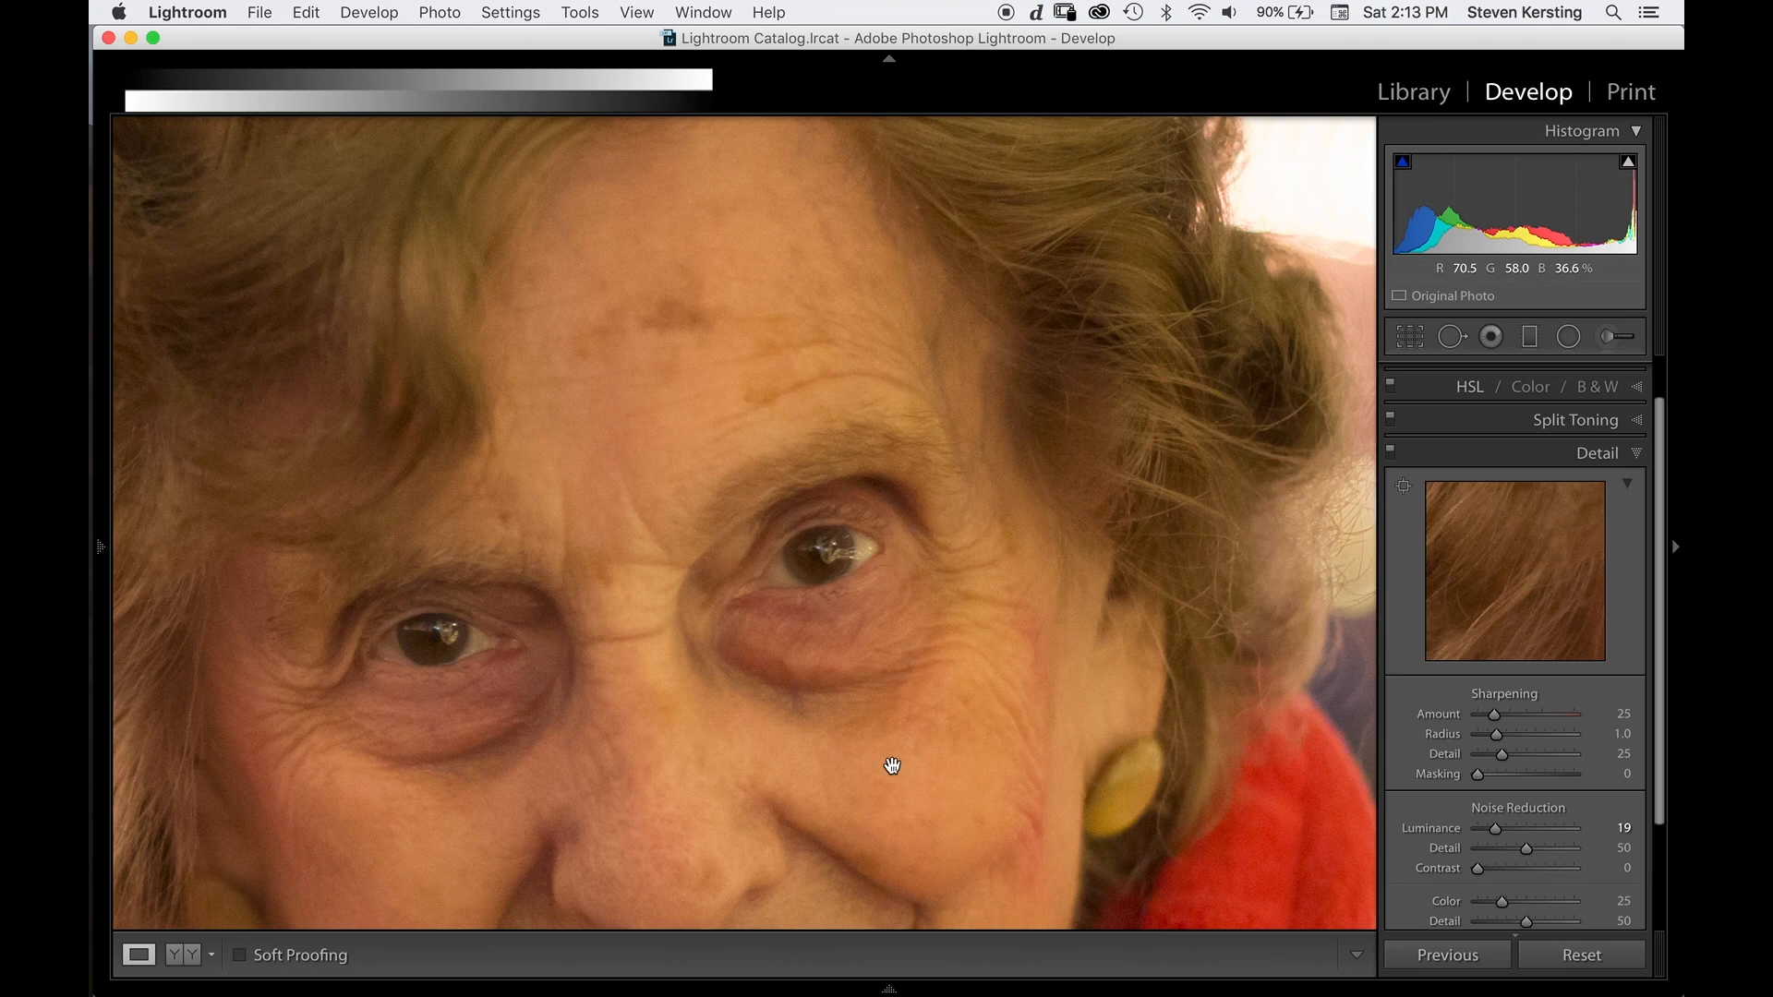
{"action": "left_click", "coordinate": [639, 459]}
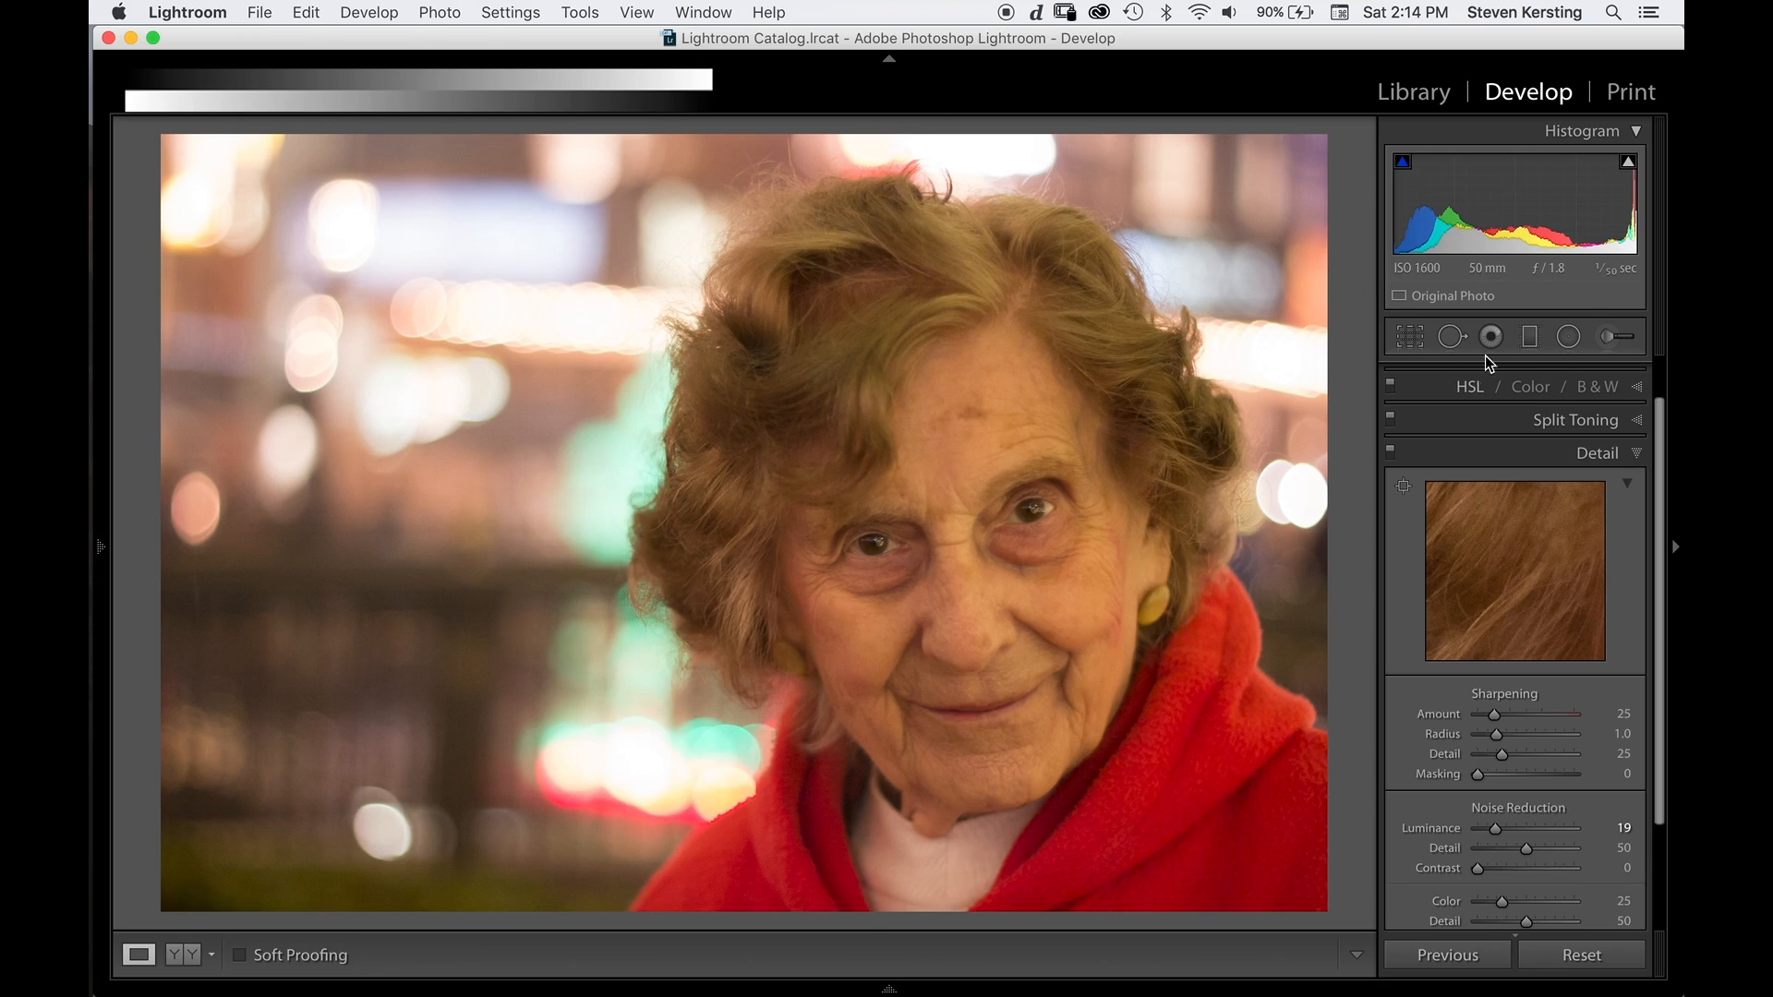
Heal the dark blemish on the woman's forehead with the Spot Removal tool in Heal mode.
{"action": "left_click", "coordinate": [1452, 338]}
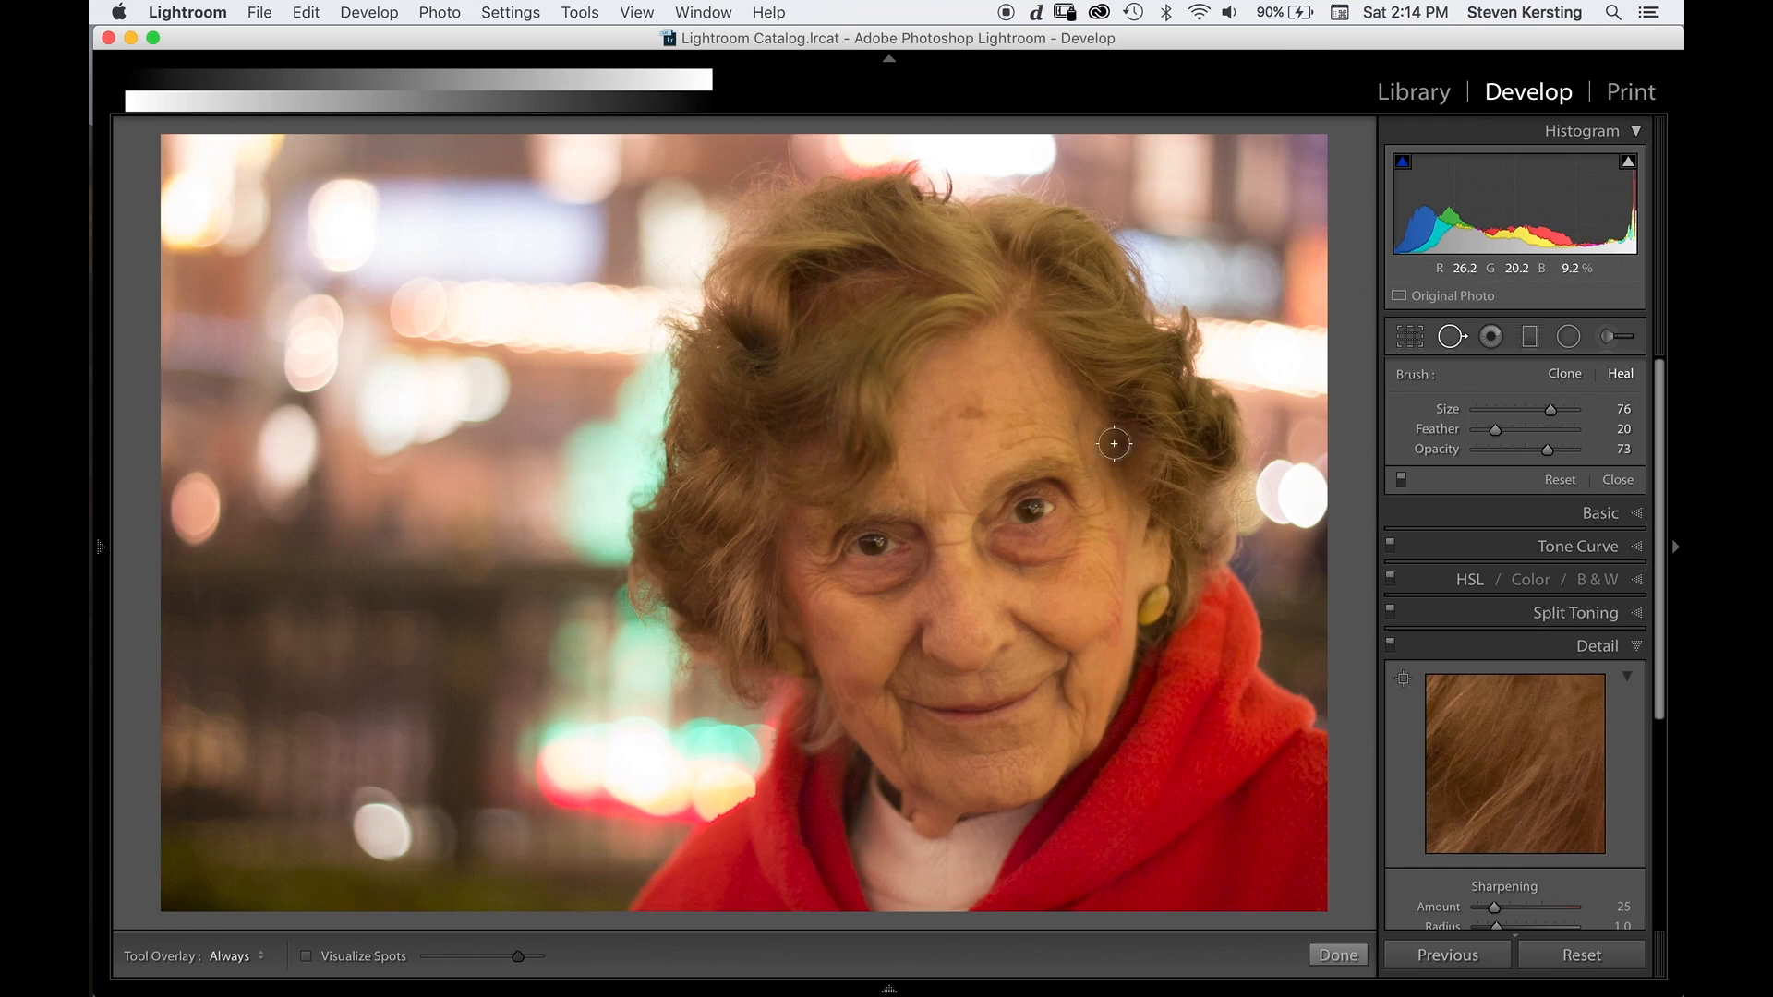
{"action": "left_click_drag", "start_coordinate": [980, 412], "coordinate": [937, 415]}
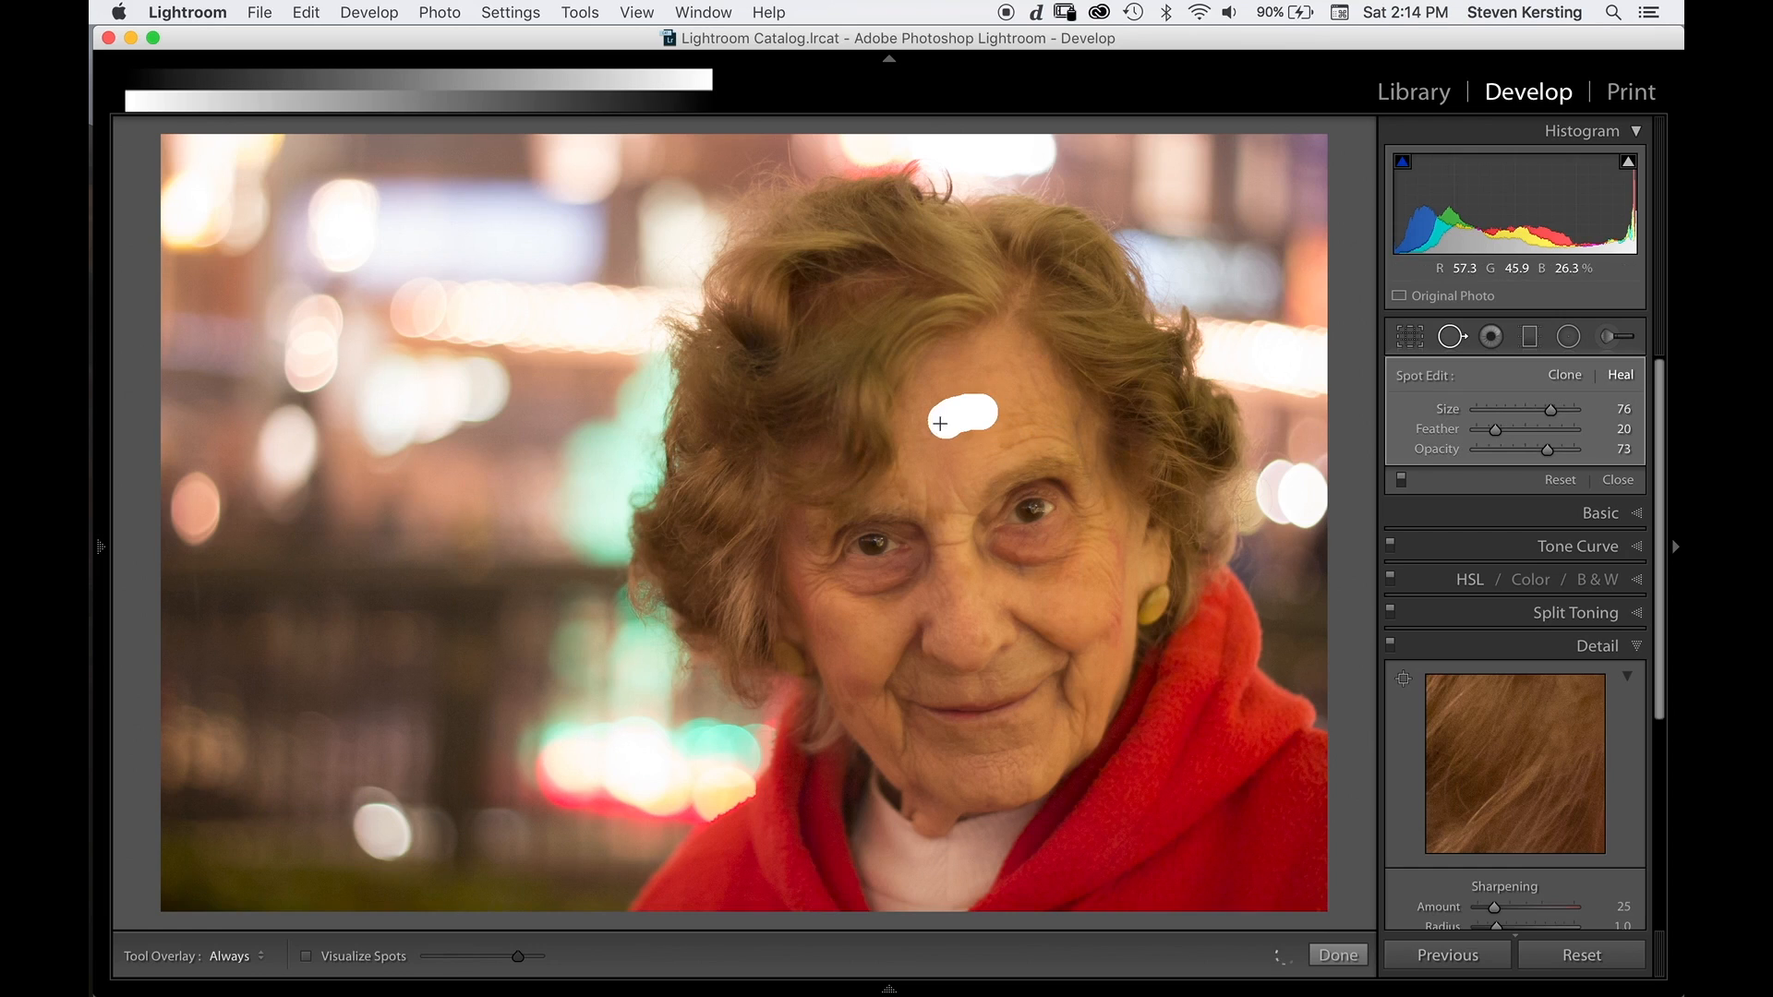
{"action": "left_click", "coordinate": [1449, 337]}
Paint the forehead with the Adjustment Brush using the Soften Skin effect, enlarging the brush to size 28.
{"action": "left_click", "coordinate": [977, 450]}
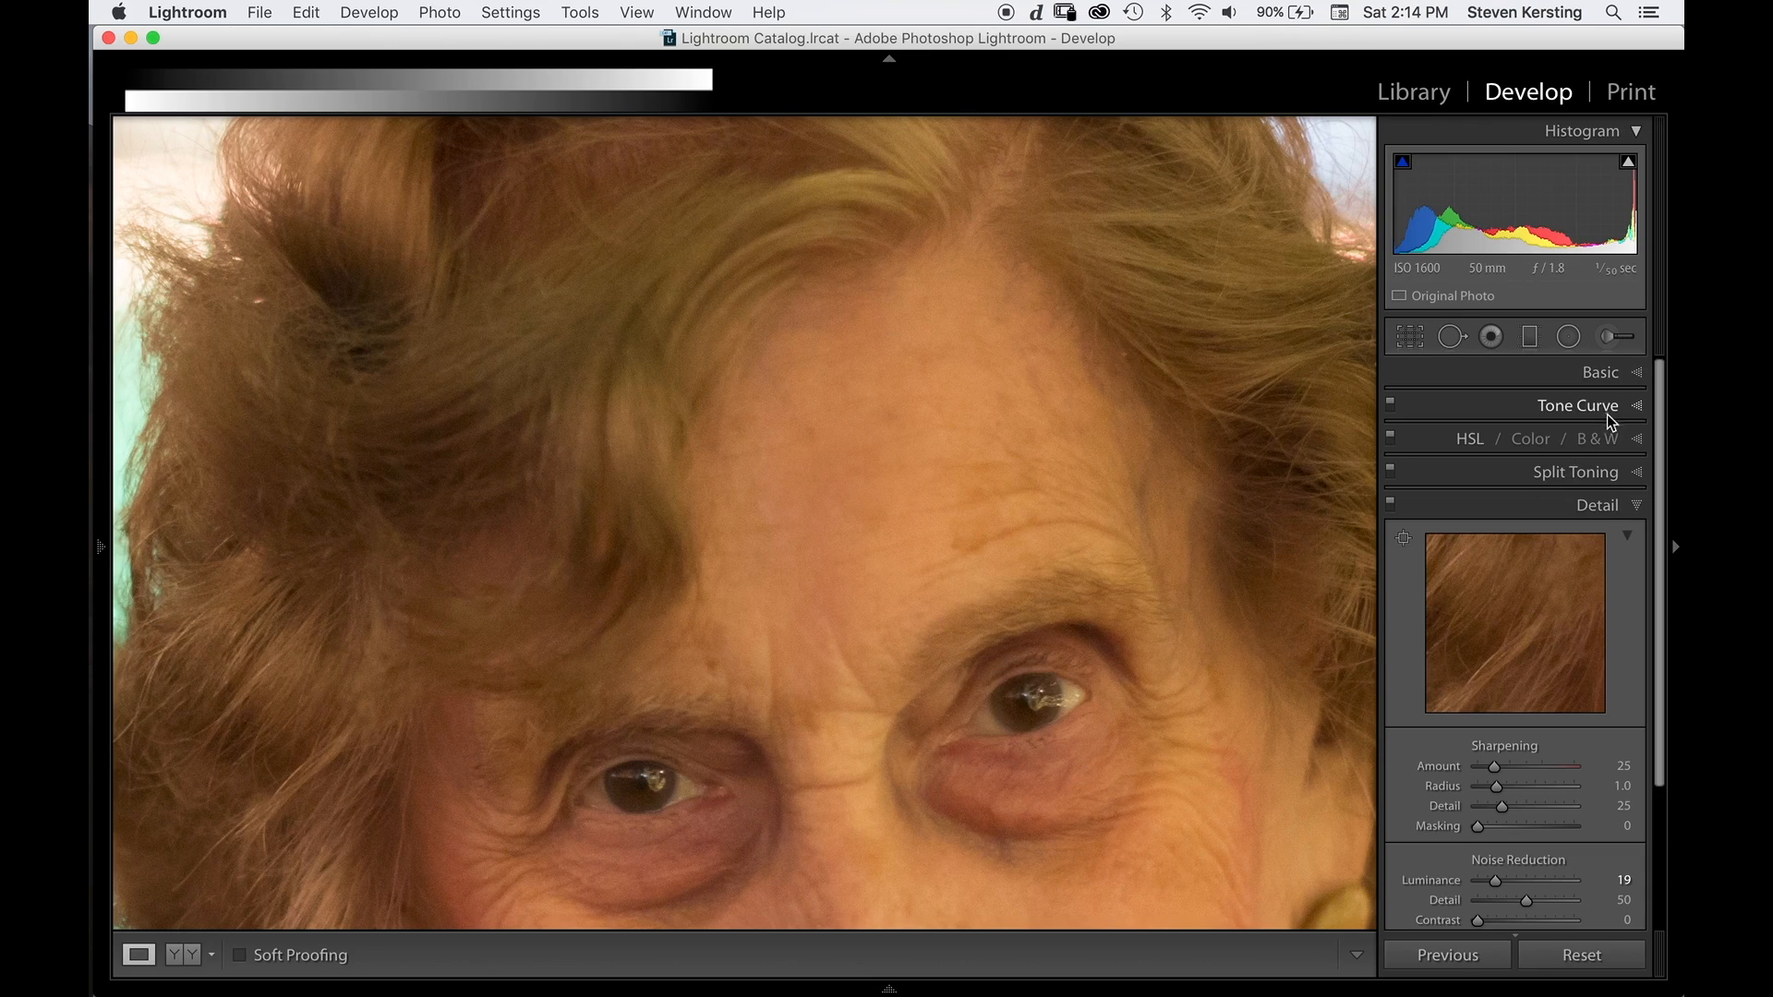
{"action": "left_click", "coordinate": [1607, 338]}
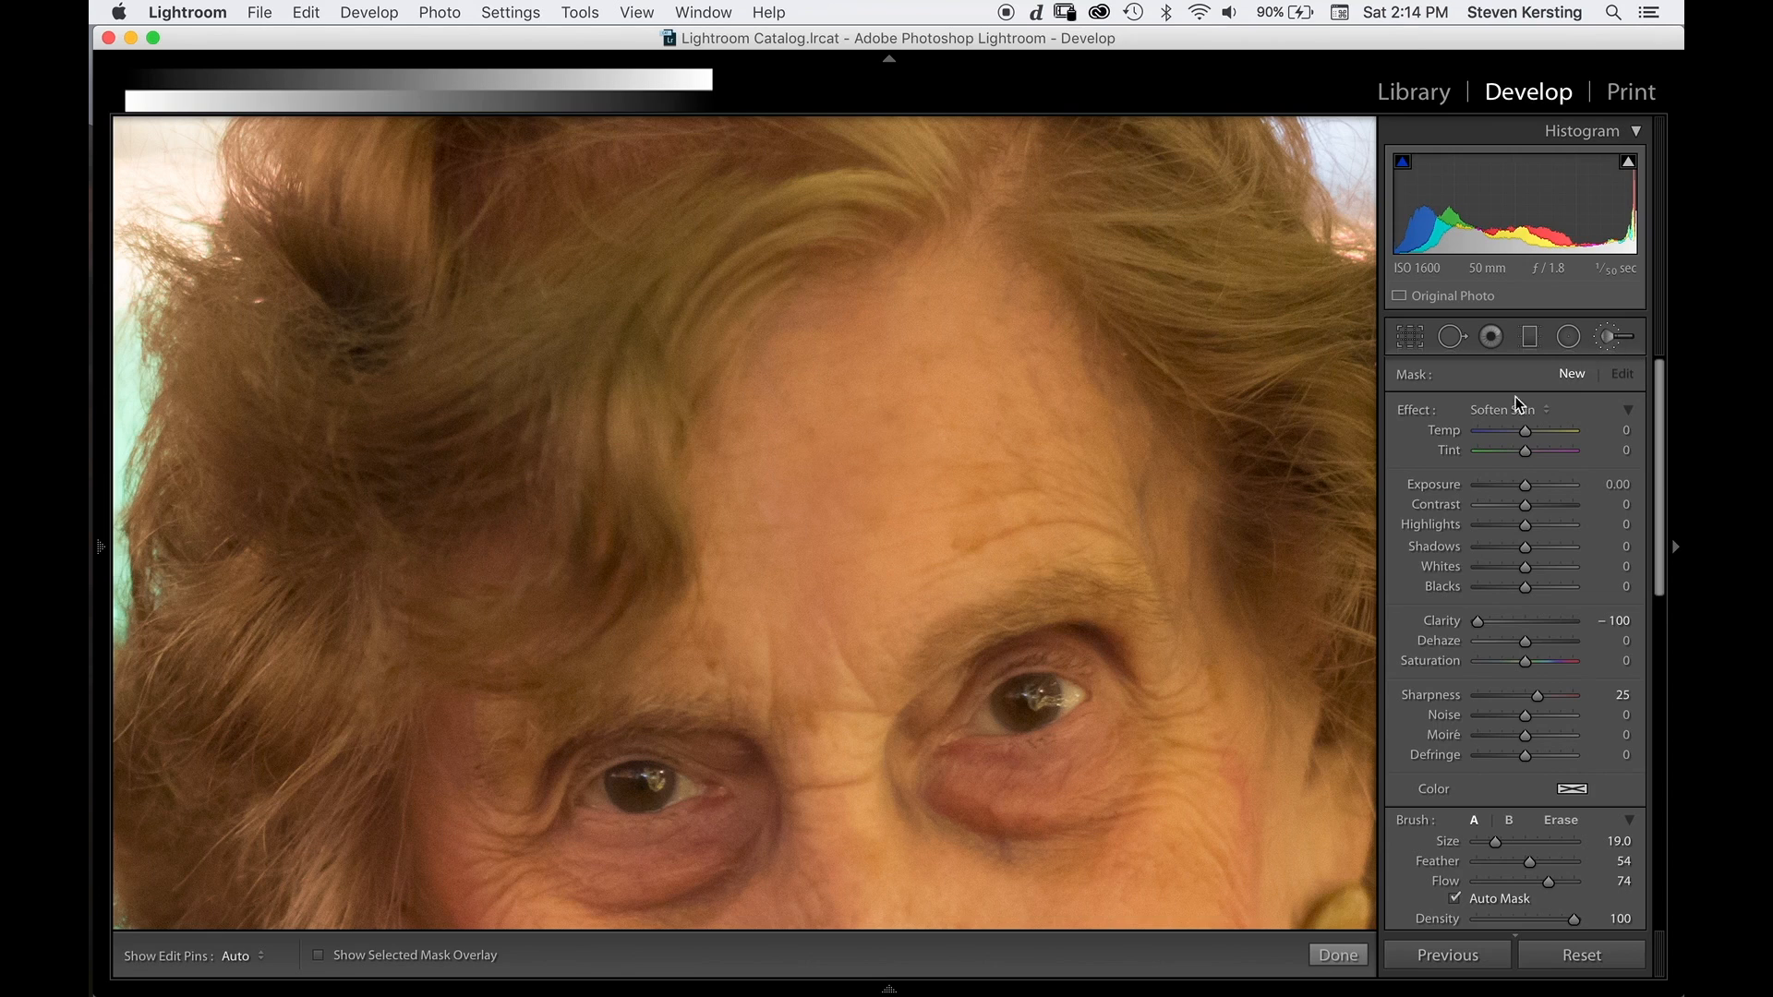
{"action": "left_click", "coordinate": [1504, 415]}
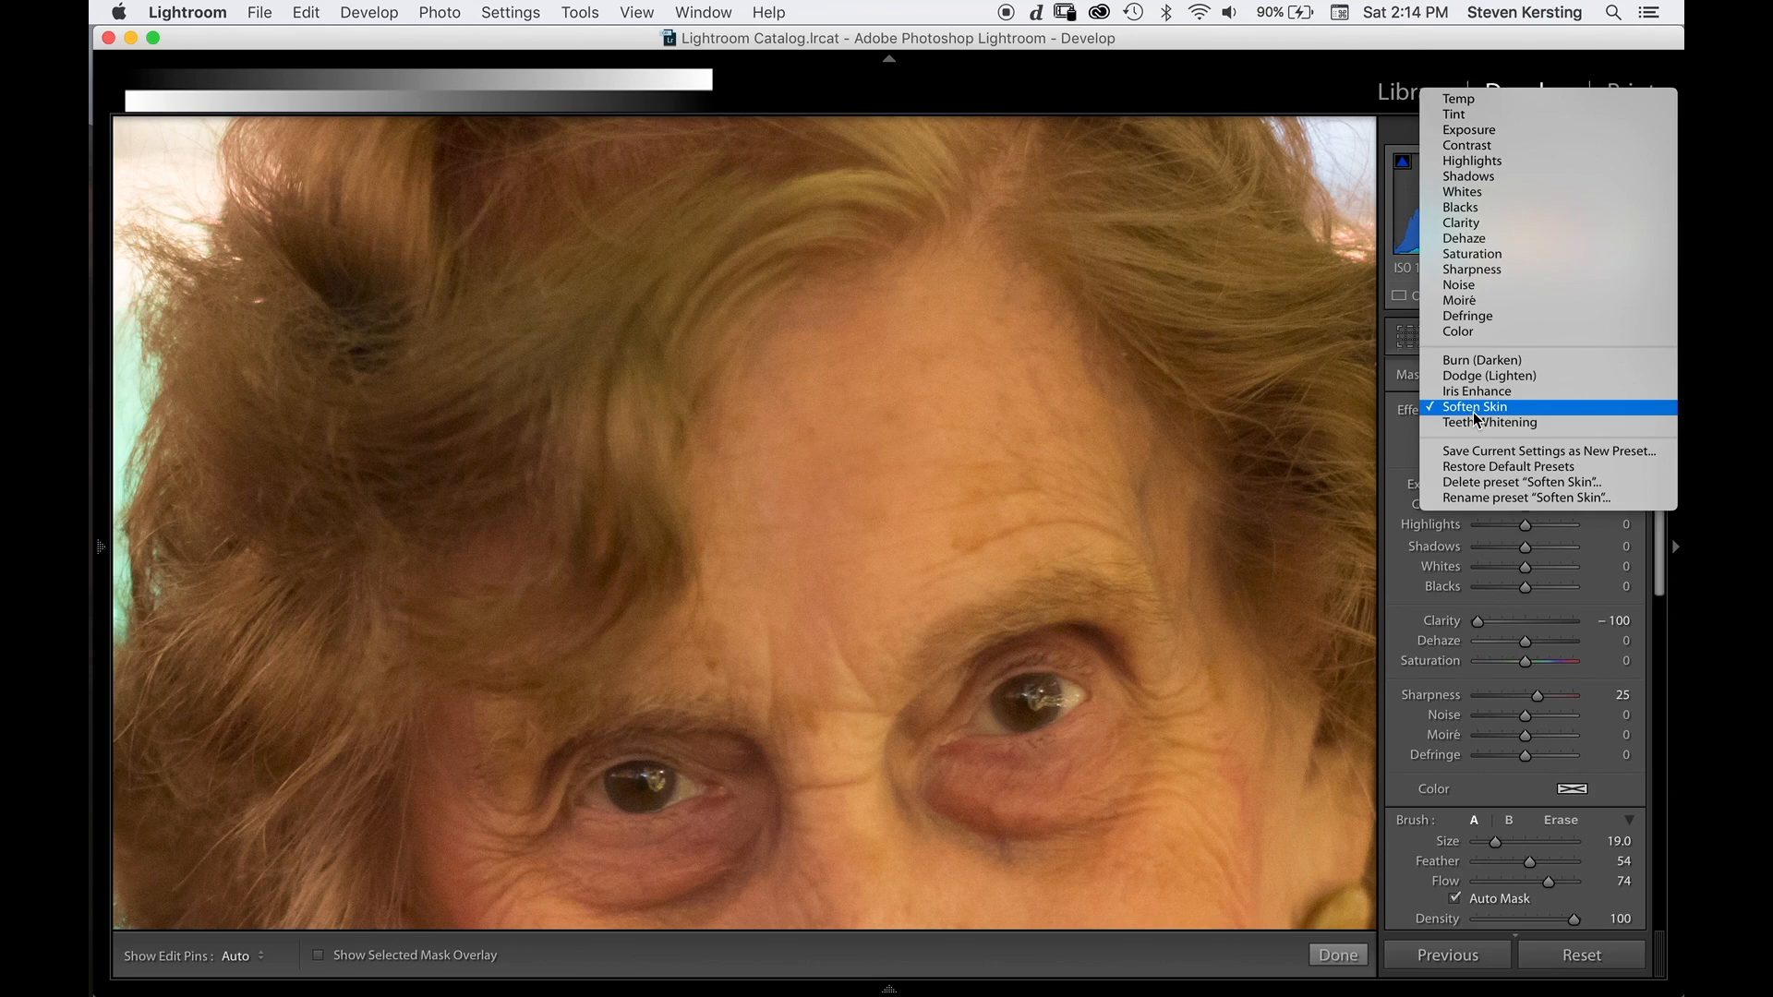
{"action": "left_click", "coordinate": [1504, 413]}
{"action": "key", "text": "h"}
{"action": "left_click_drag", "start_coordinate": [938, 494], "coordinate": [903, 500]}
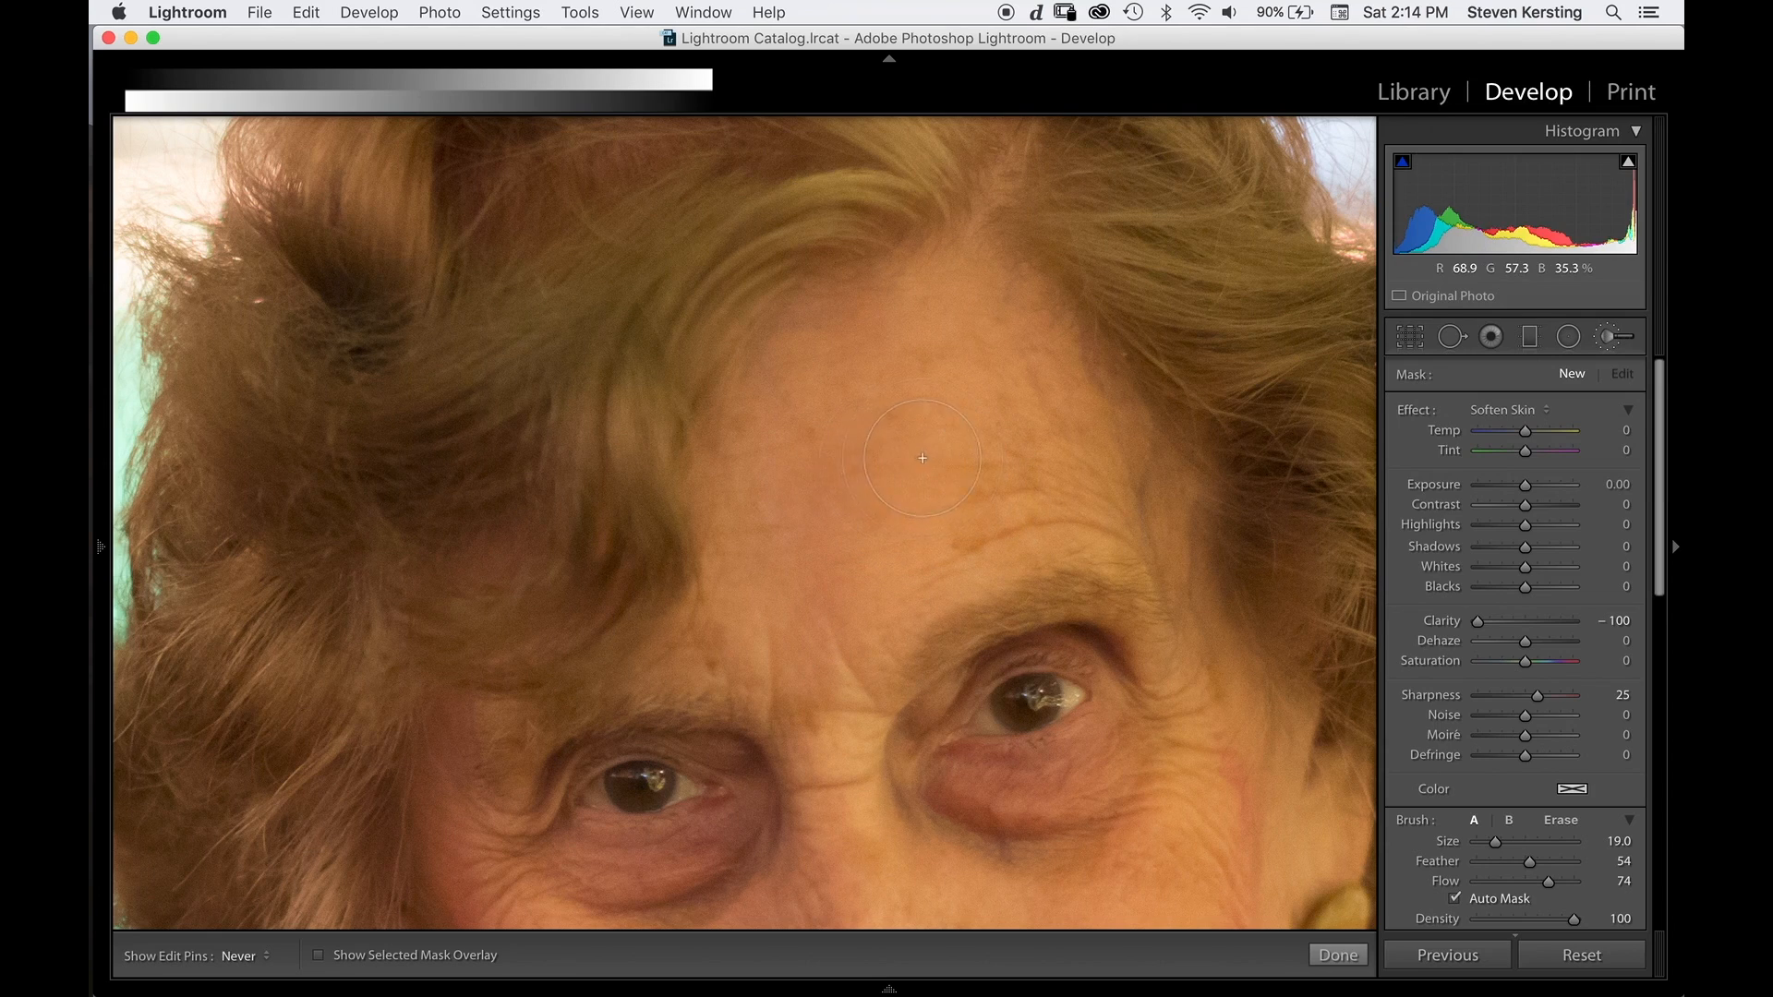
{"action": "key", "text": "h"}
{"action": "key", "text": "bracketright"}
{"action": "key", "text": "bracketright"}
{"action": "key", "text": "bracketright"}
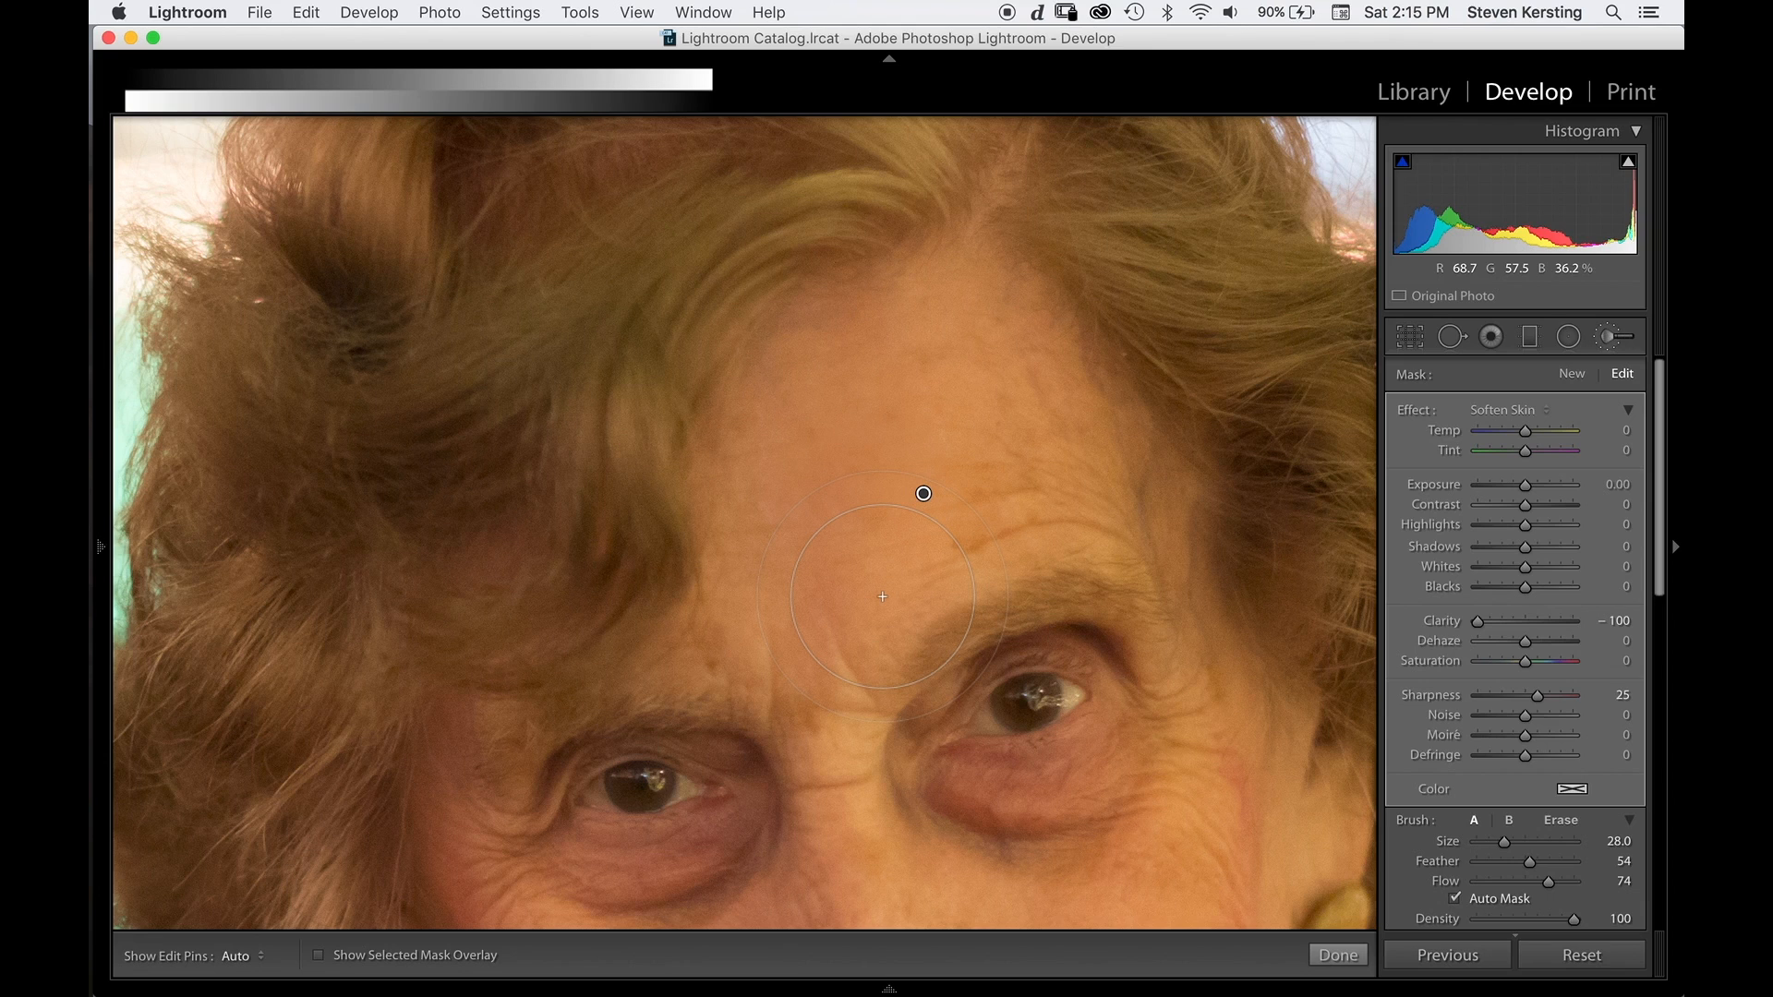
{"action": "left_click_drag", "start_coordinate": [878, 598], "coordinate": [918, 324]}
{"action": "key", "text": "h"}
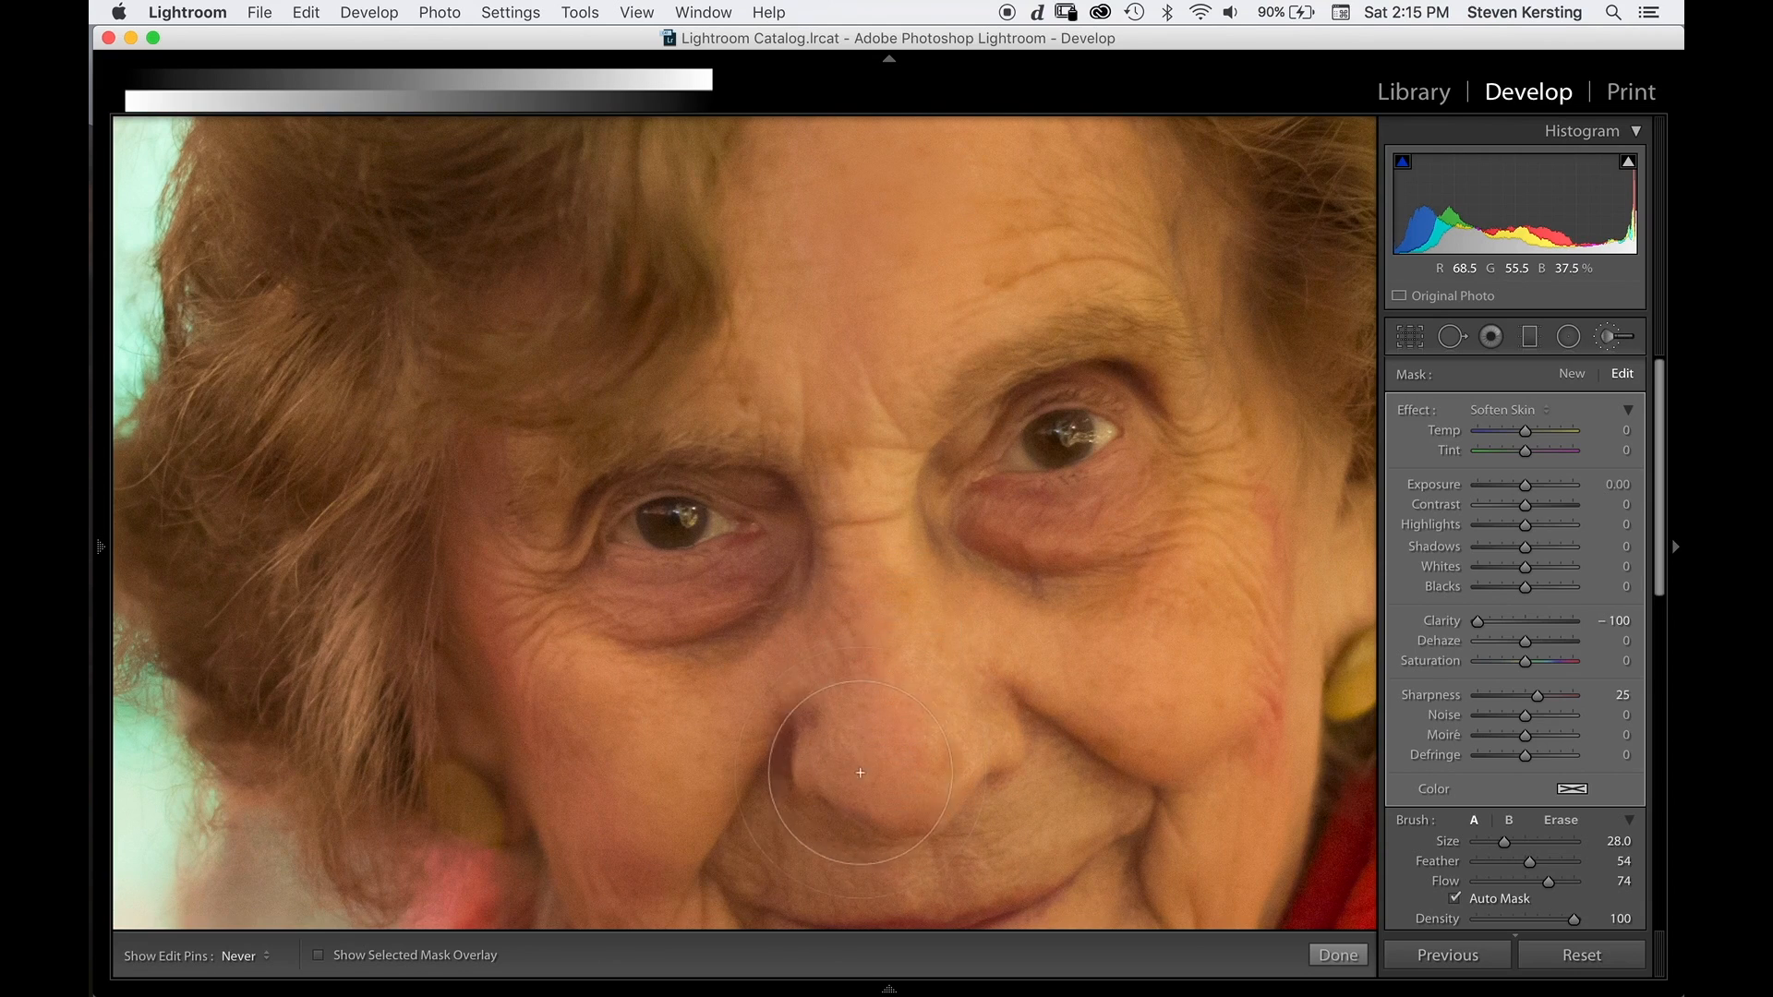
Extend the Soften Skin brushing over the nose and the skin under both eyes, reducing the brush to size 14.
{"action": "mouse_move", "coordinate": [858, 721]}
{"action": "left_mouse_down"}
{"action": "mouse_move", "coordinate": [940, 739]}
{"action": "mouse_move", "coordinate": [896, 746]}
{"action": "left_mouse_up"}
{"action": "key", "text": "h"}
{"action": "scroll", "coordinate": [903, 746], "scroll_direction": "down", "scroll_amount": 5}
{"action": "key", "text": "h"}
{"action": "mouse_move", "coordinate": [737, 621]}
{"action": "left_mouse_down"}
{"action": "mouse_move", "coordinate": [625, 632]}
{"action": "mouse_move", "coordinate": [736, 590]}
{"action": "mouse_move", "coordinate": [734, 612]}
{"action": "mouse_move", "coordinate": [630, 646]}
{"action": "mouse_move", "coordinate": [740, 634]}
{"action": "left_mouse_up"}
{"action": "key", "text": "h"}
{"action": "mouse_move", "coordinate": [1030, 550]}
{"action": "left_mouse_down"}
{"action": "mouse_move", "coordinate": [1121, 567]}
{"action": "mouse_move", "coordinate": [1045, 576]}
{"action": "mouse_move", "coordinate": [999, 547]}
{"action": "mouse_move", "coordinate": [1040, 562]}
{"action": "left_mouse_up"}
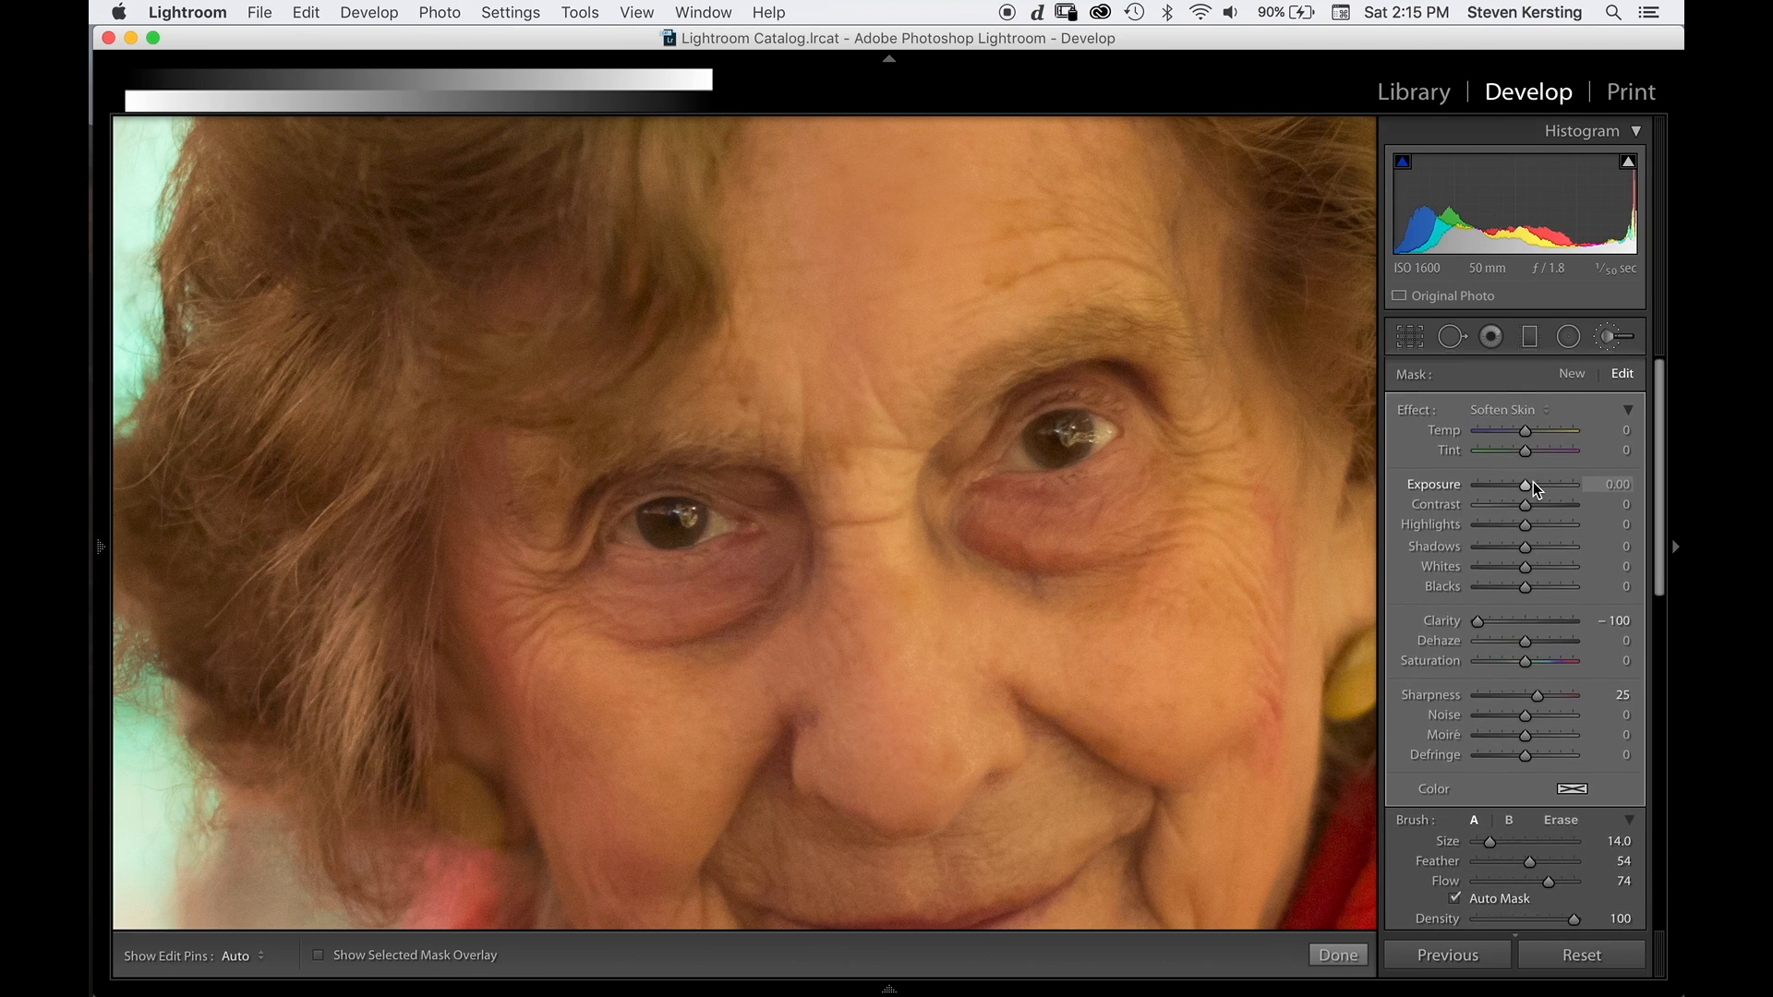
{"action": "scroll", "coordinate": [1534, 487], "scroll_direction": "down", "scroll_amount": 5}
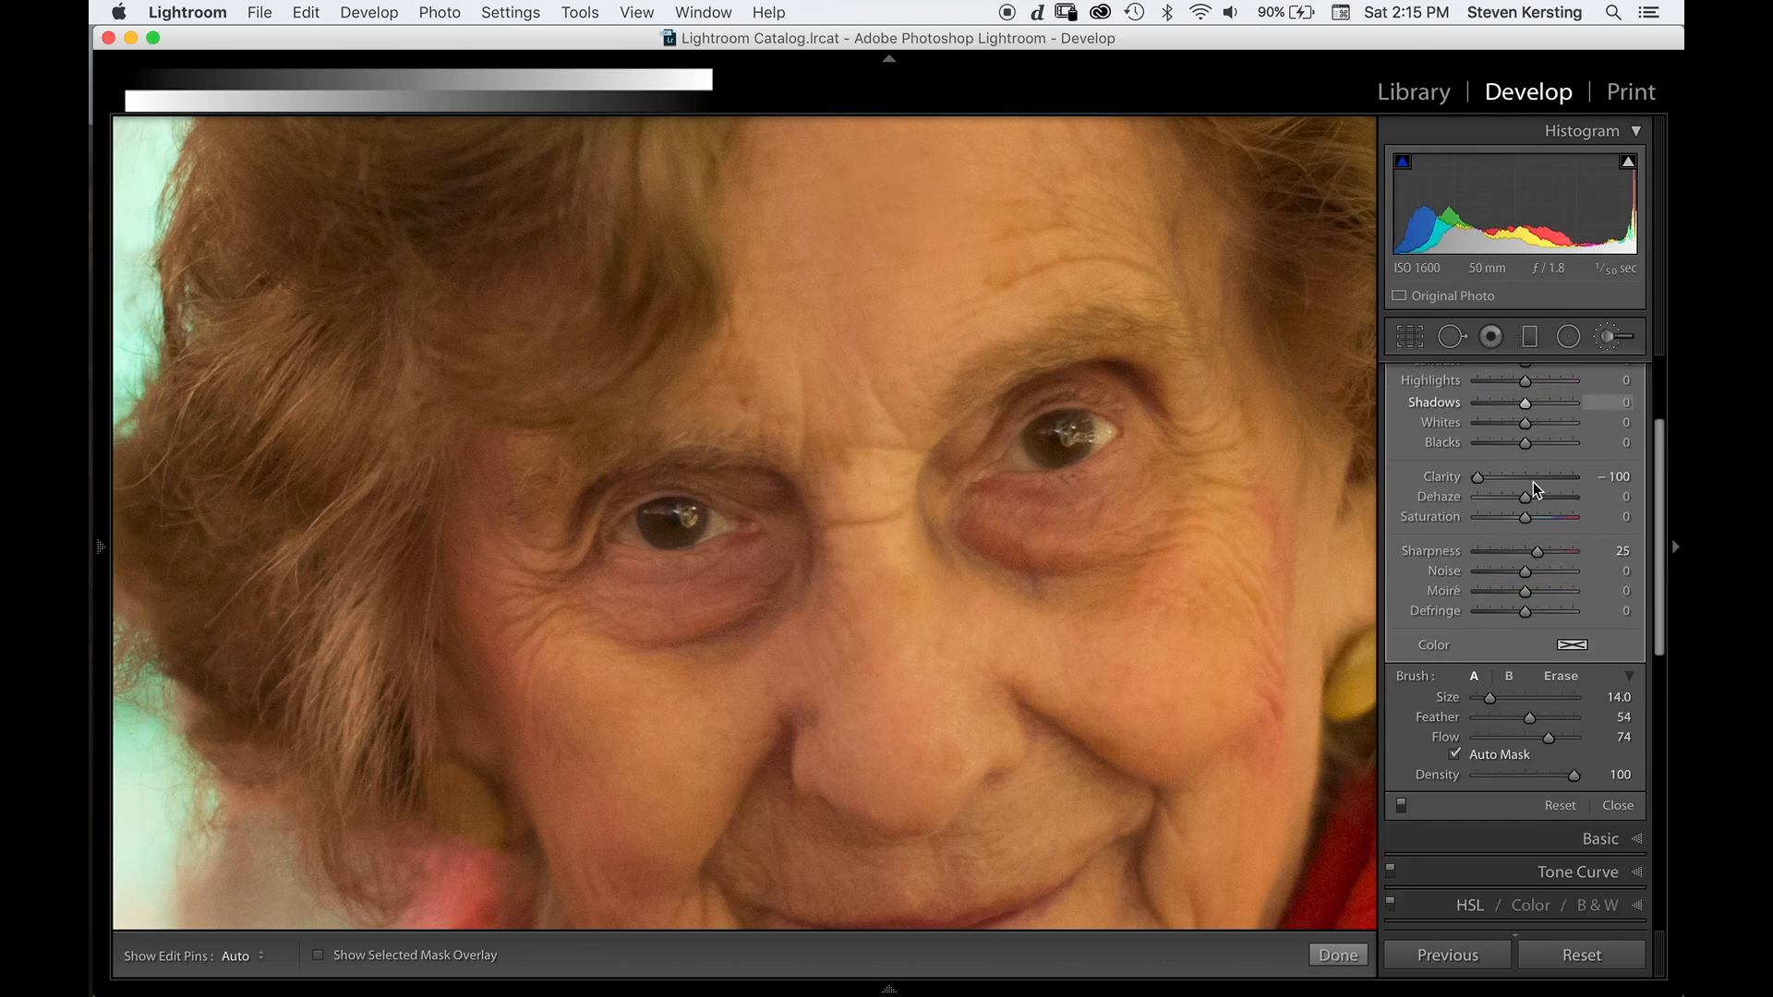
{"action": "left_click", "coordinate": [1605, 341]}
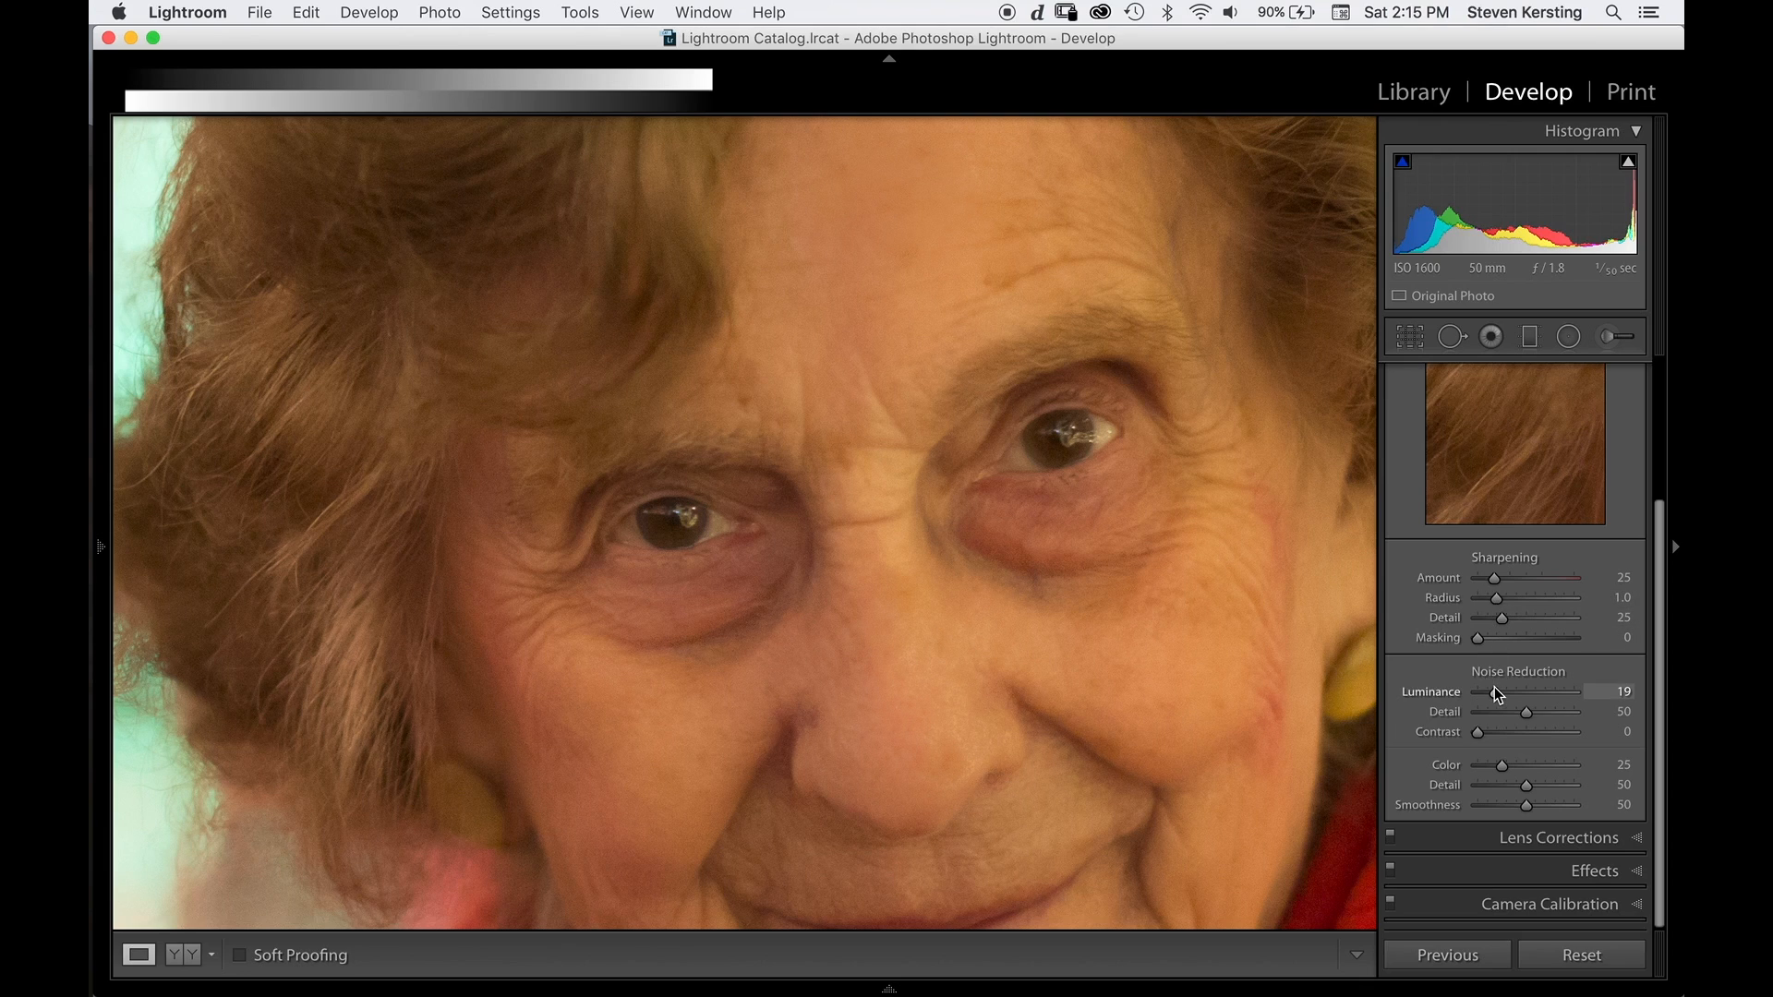
Set the HSL saturation to -44 for red and -7 for orange.
{"action": "scroll", "coordinate": [1500, 743], "scroll_direction": "up", "scroll_amount": 3}
{"action": "scroll", "coordinate": [1499, 740], "scroll_direction": "up", "scroll_amount": 2}
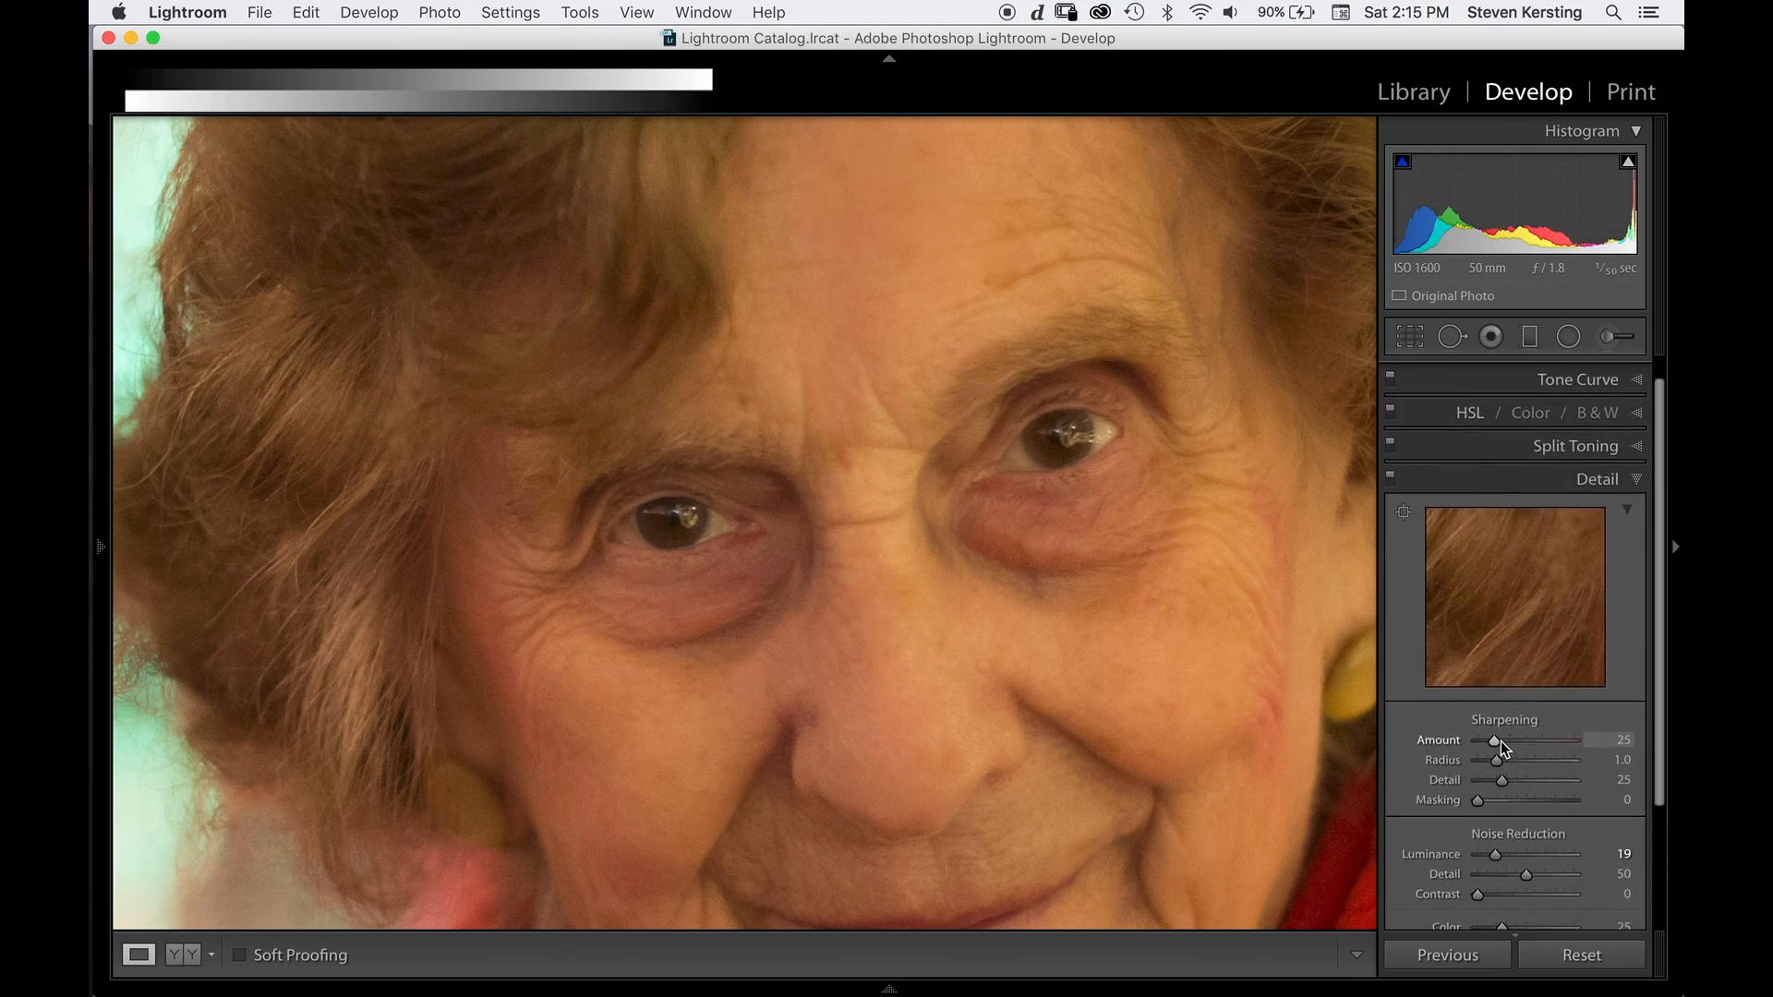
{"action": "left_click", "coordinate": [1469, 439]}
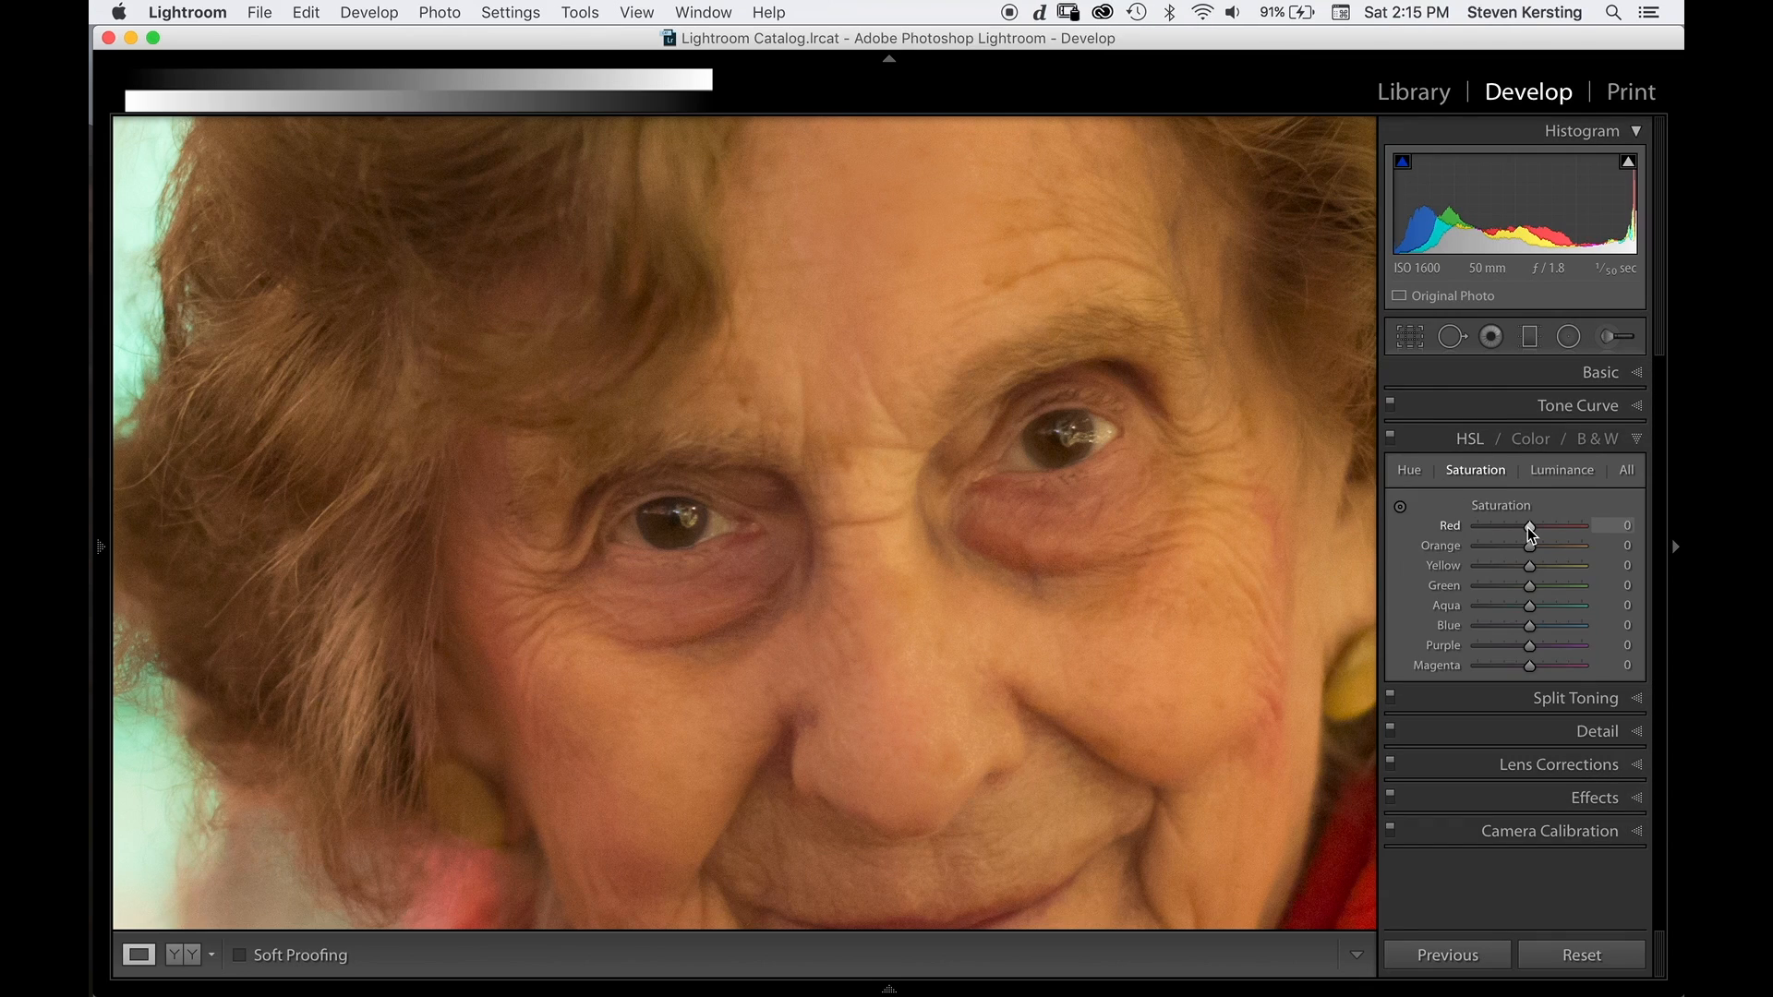
{"action": "left_click_drag", "start_coordinate": [1528, 529], "coordinate": [1500, 535]}
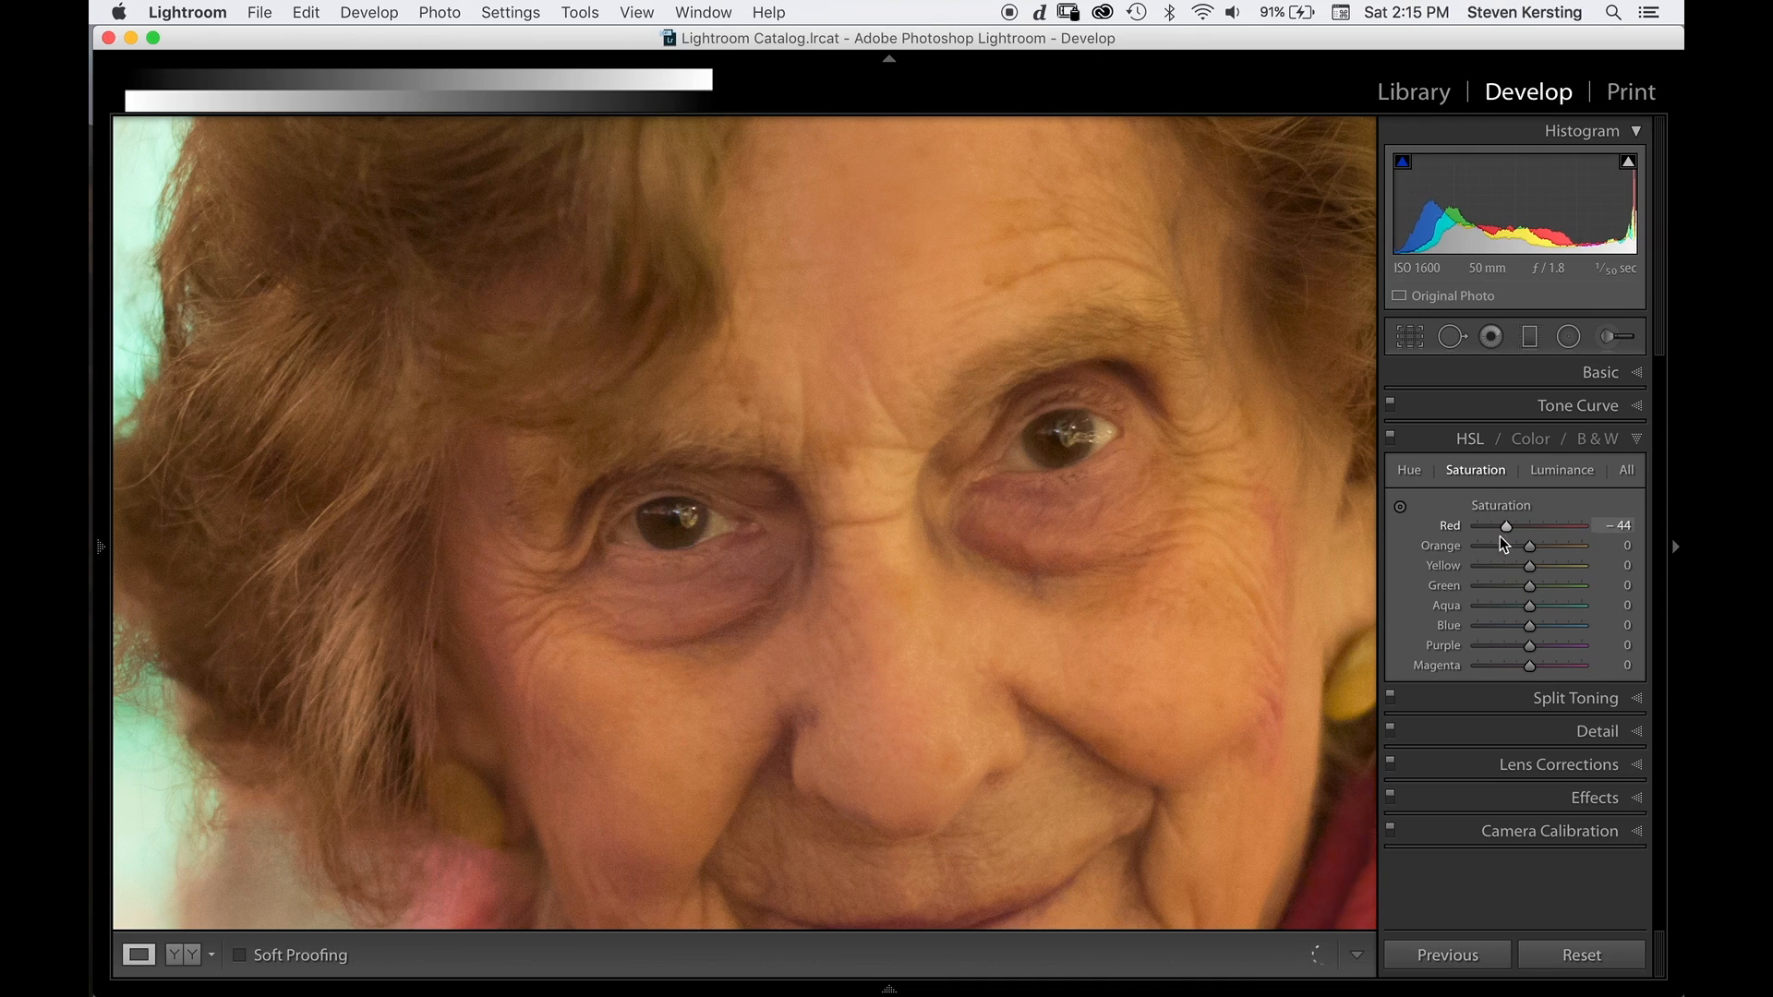
{"action": "left_click", "coordinate": [1400, 508]}
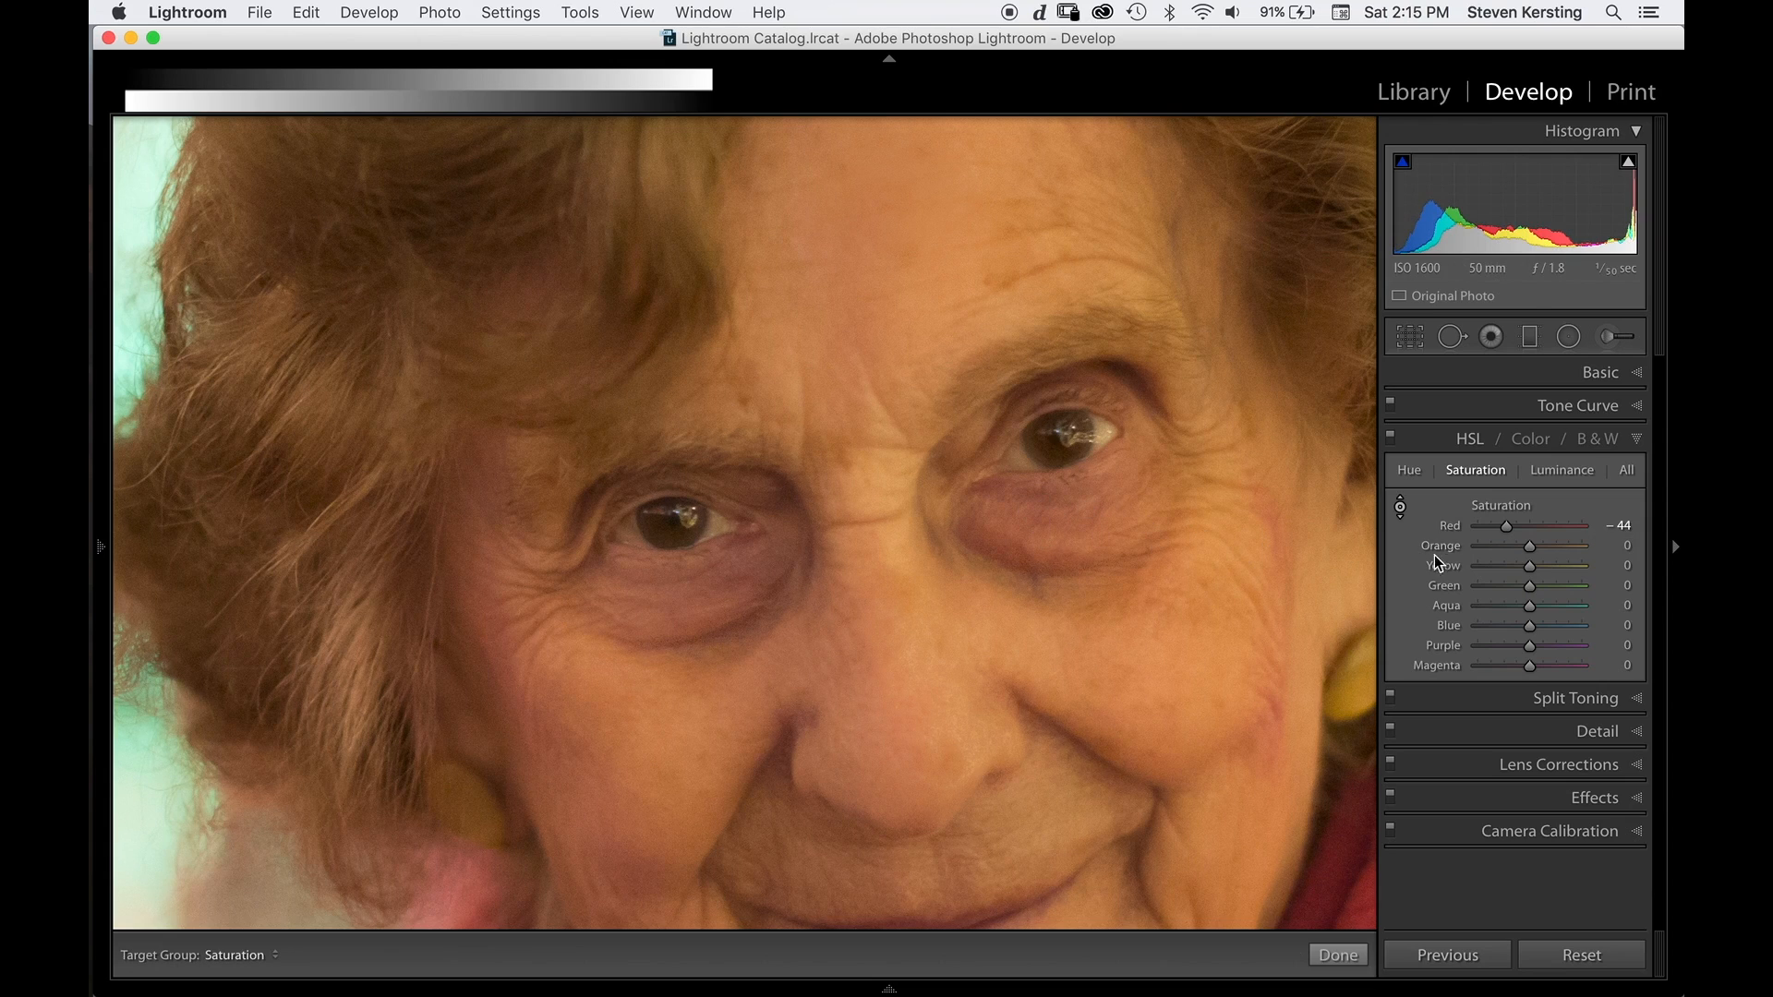
{"action": "left_click_drag", "start_coordinate": [1528, 551], "coordinate": [1524, 552]}
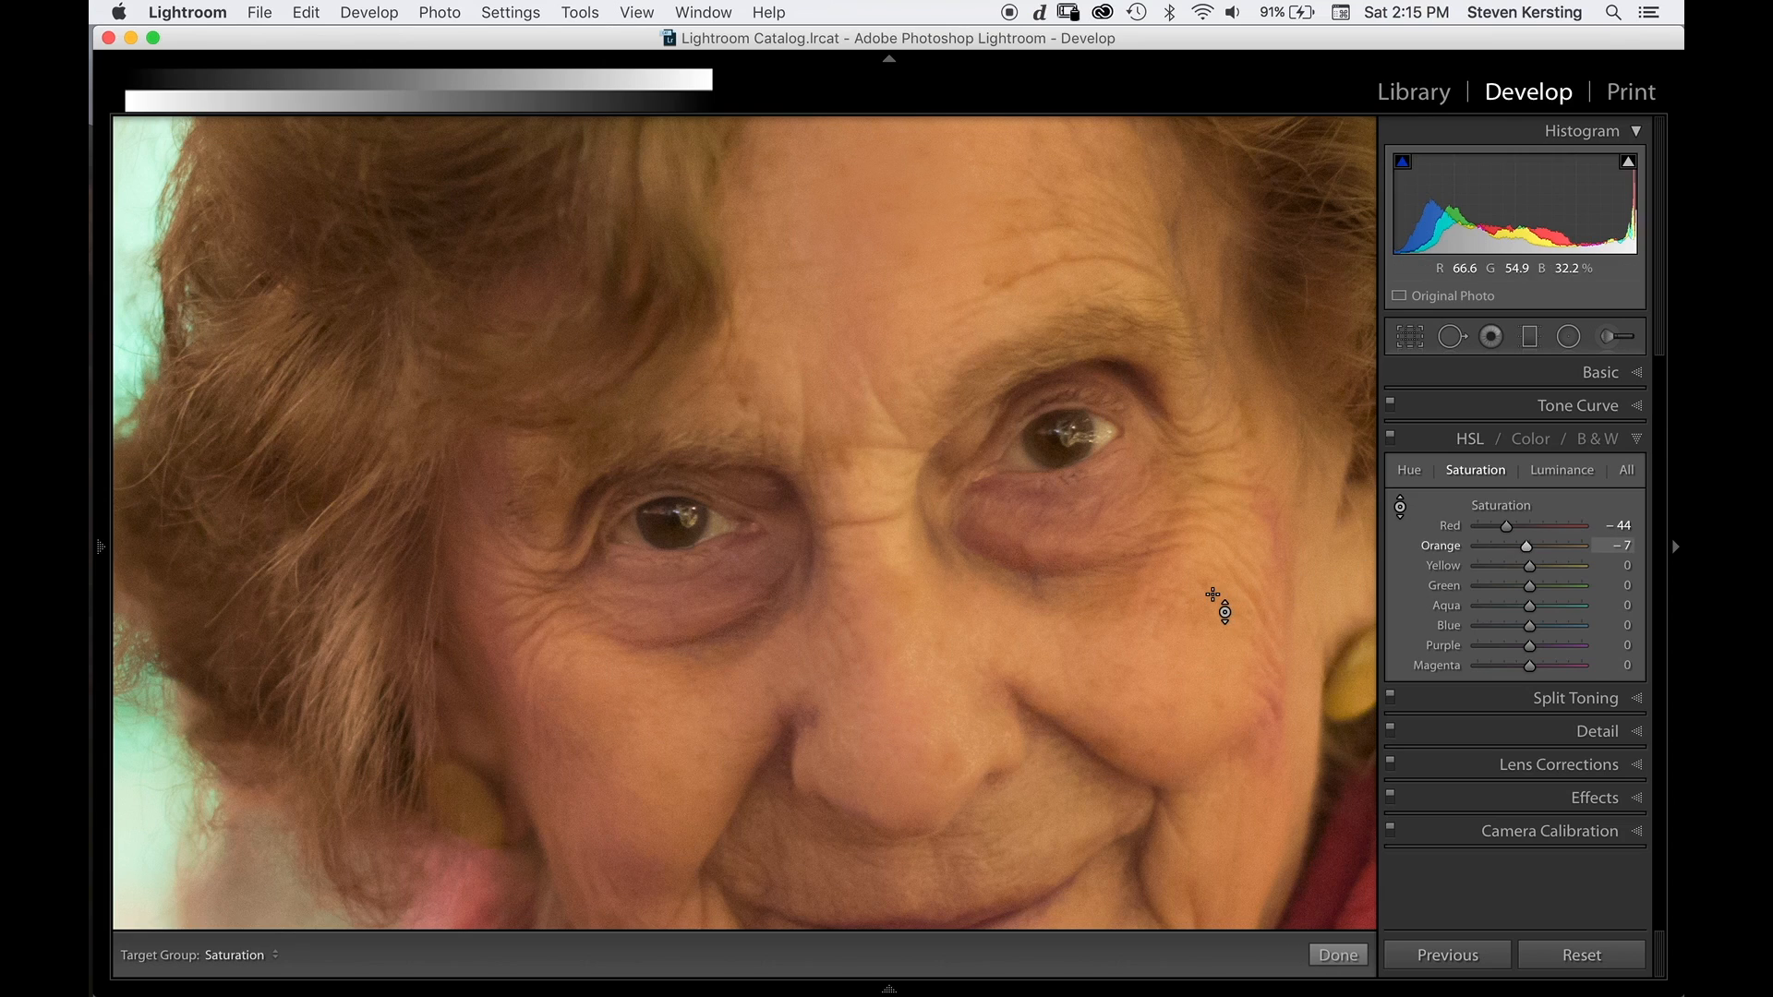
Paint the bag under the eye nearer the hair with a new adjustment brush mask at saturation -47 and clarity -100.
{"action": "left_click", "coordinate": [1609, 338]}
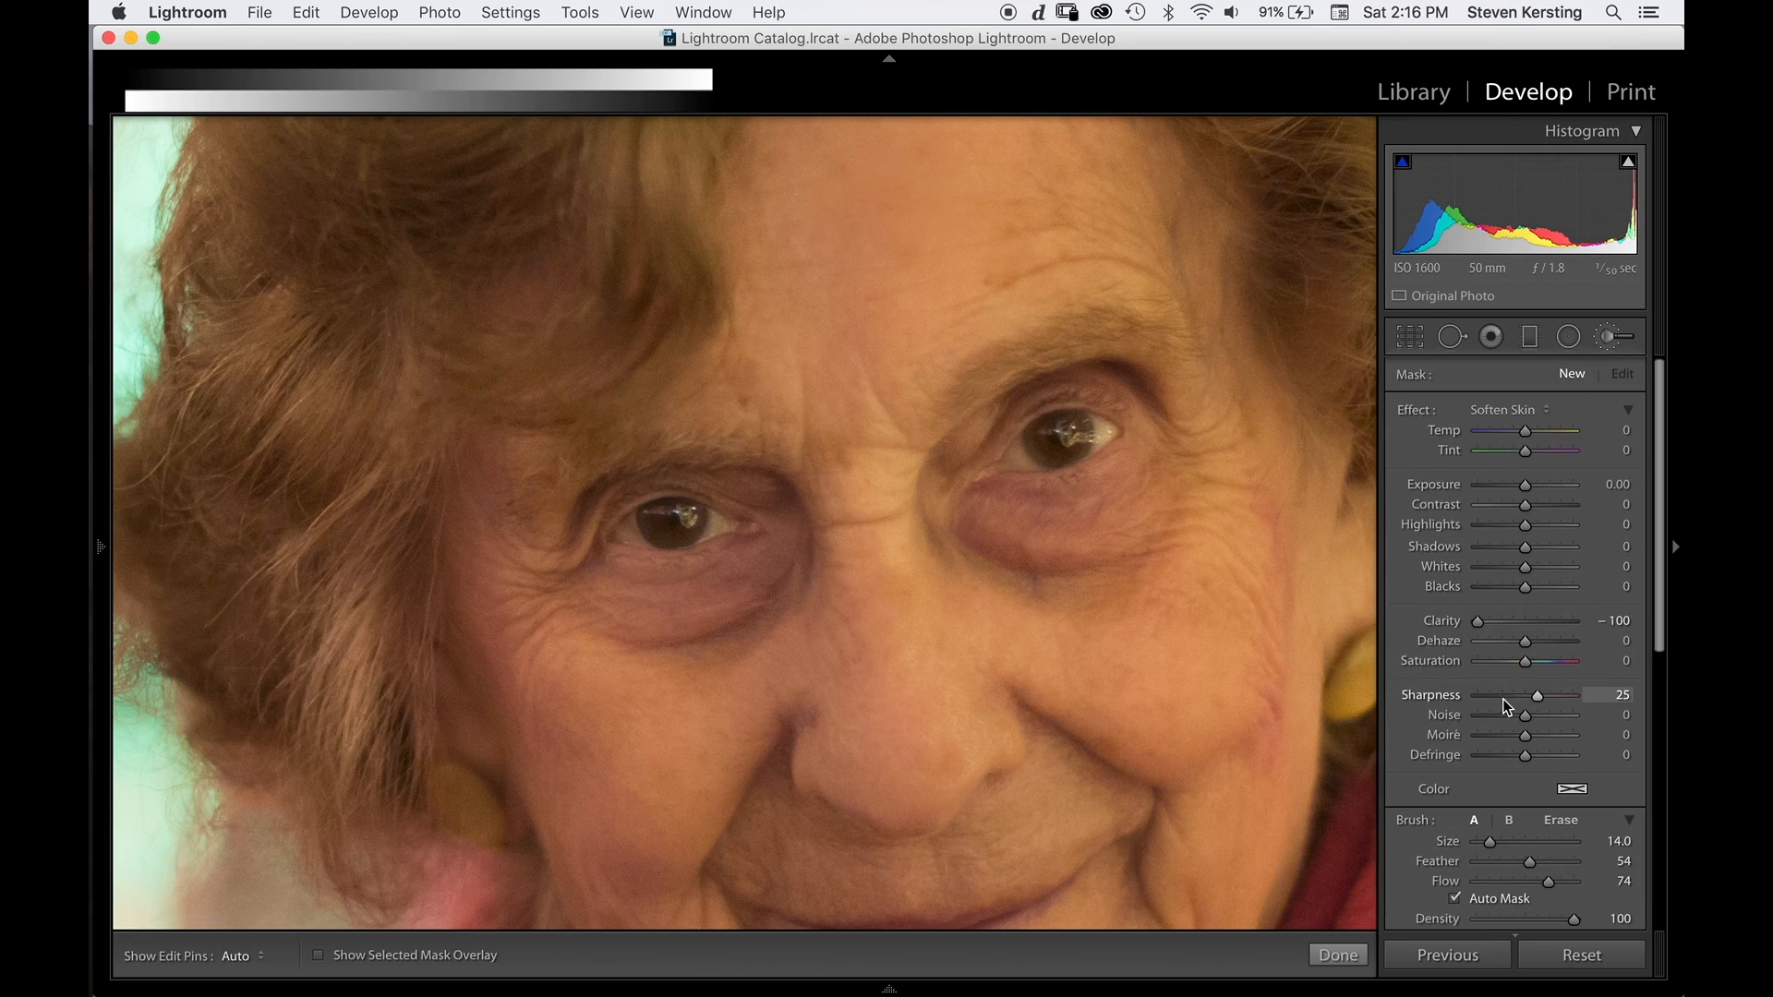
{"action": "left_click", "coordinate": [1504, 663]}
{"action": "left_click_drag", "start_coordinate": [722, 605], "coordinate": [618, 591]}
{"action": "key", "text": "h"}
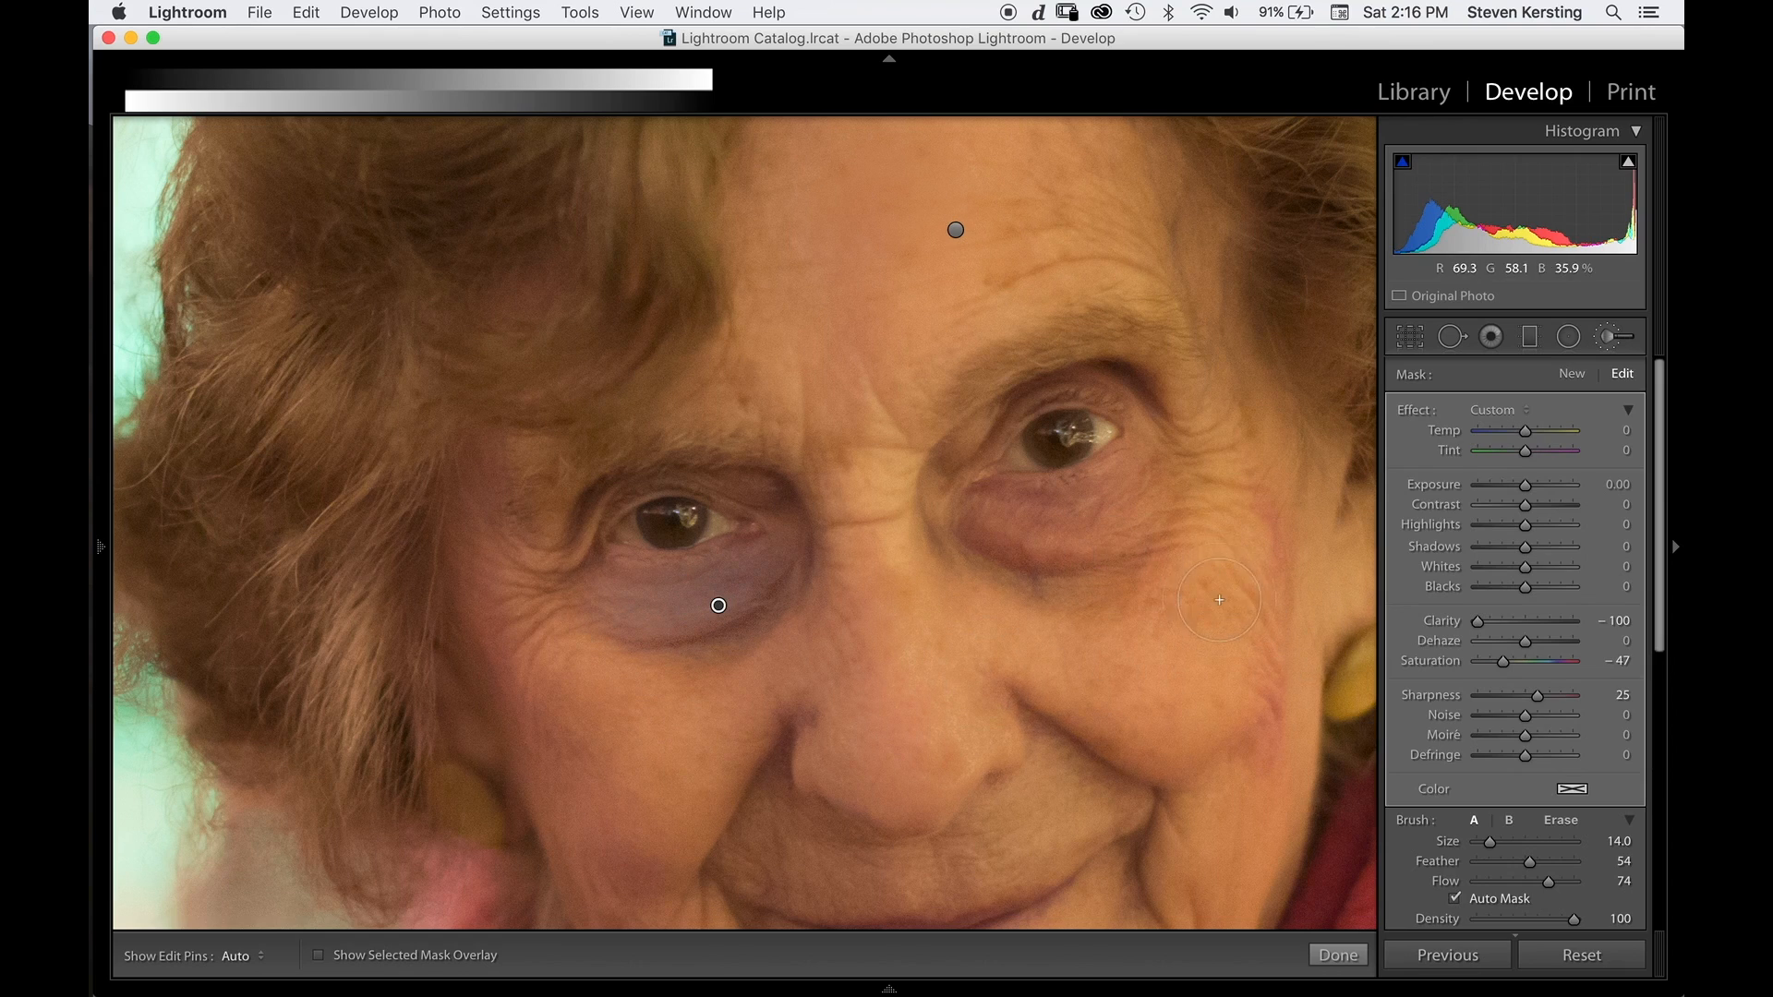
{"action": "left_click", "coordinate": [1608, 342]}
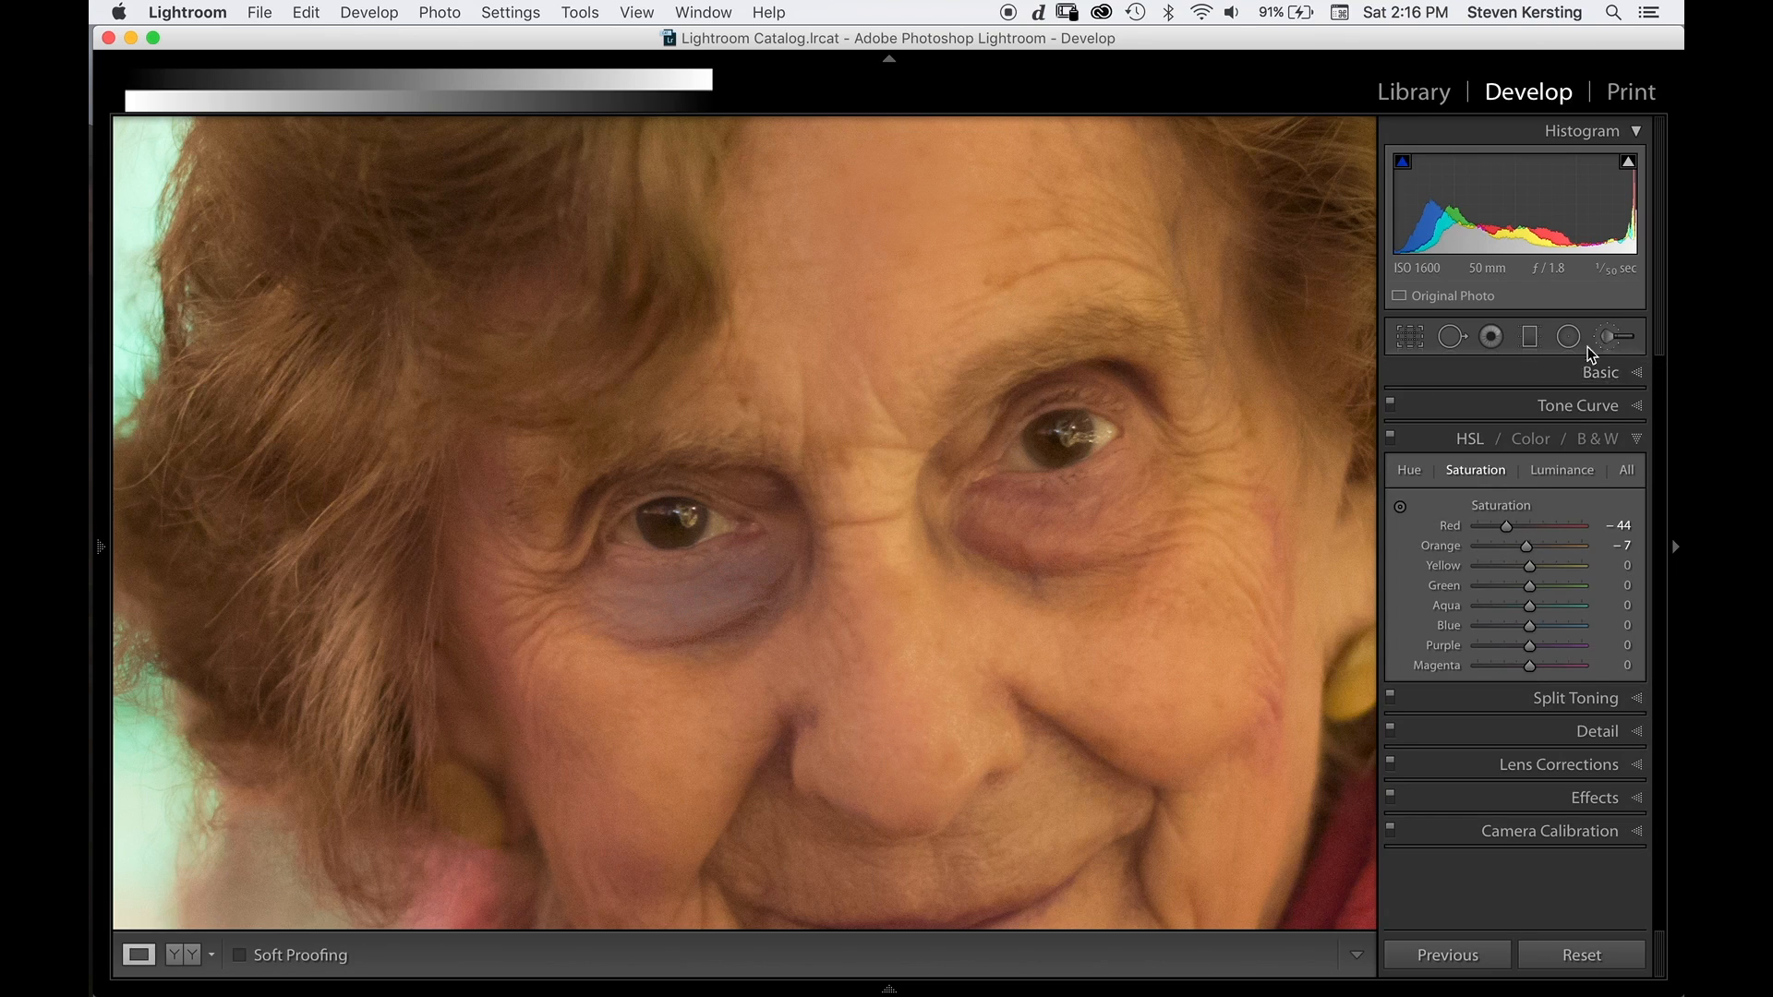
Revert the photo to its Import state in the edit history and view the whole image.
{"action": "mouse_move", "coordinate": [101, 554]}
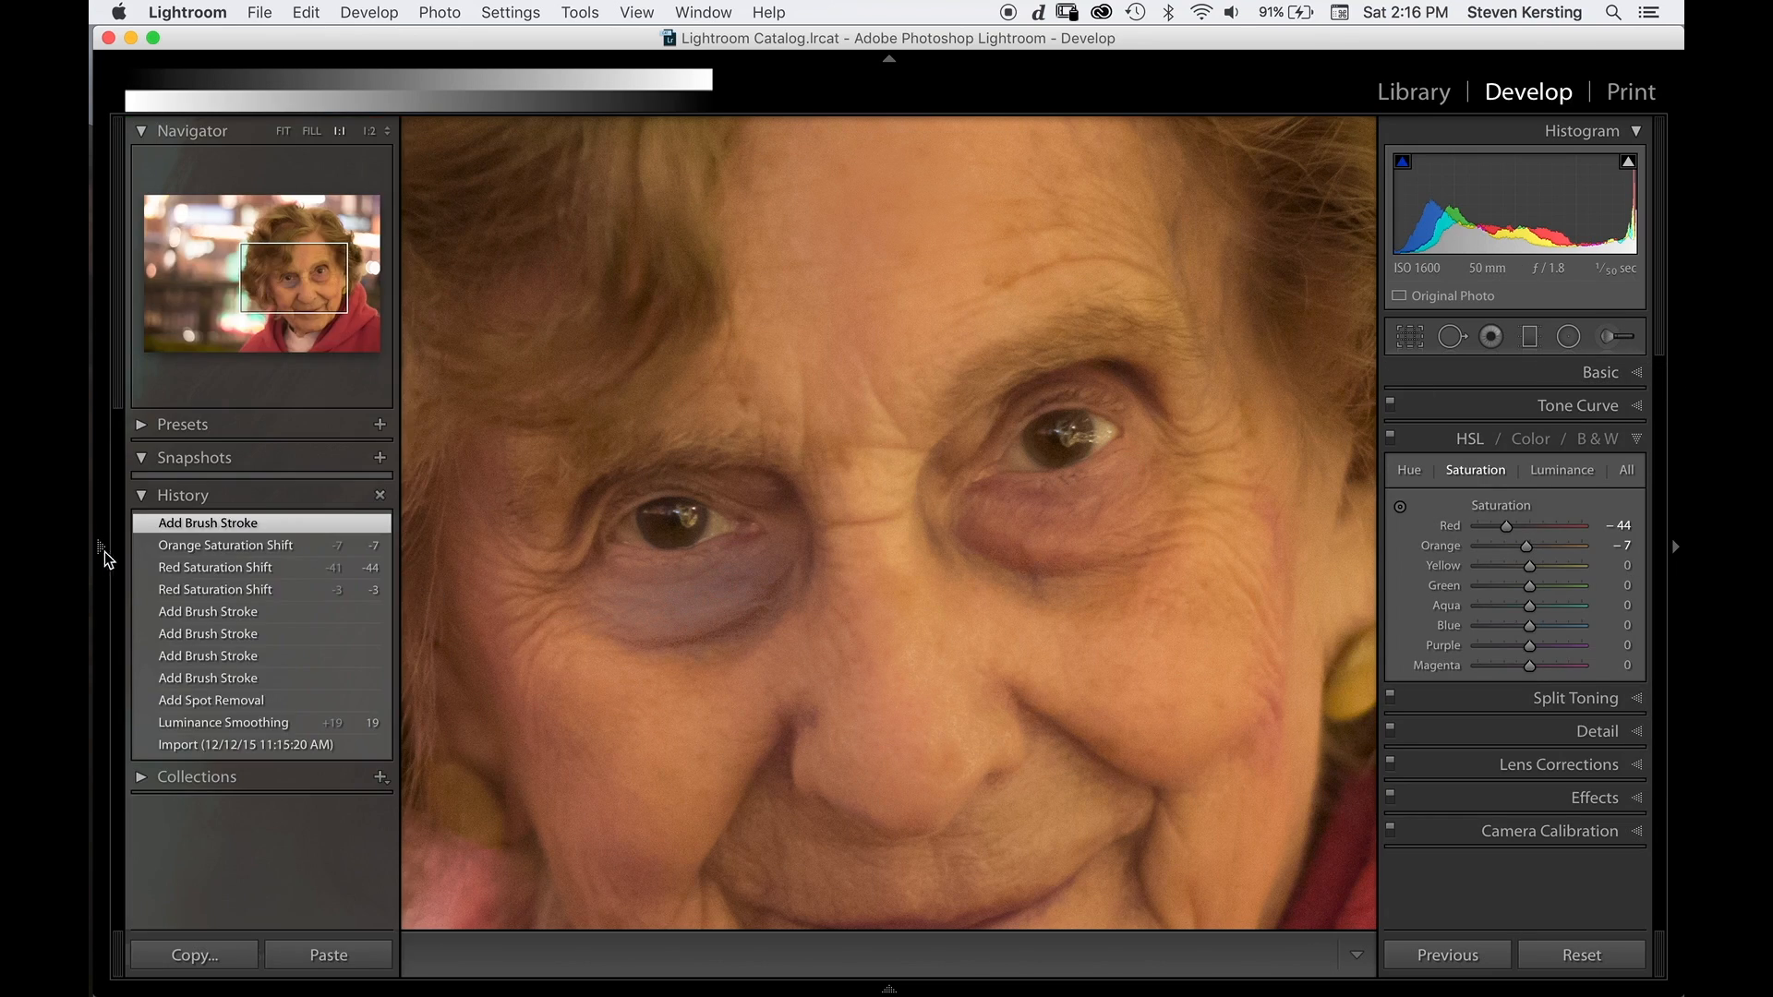
{"action": "left_click", "coordinate": [185, 743]}
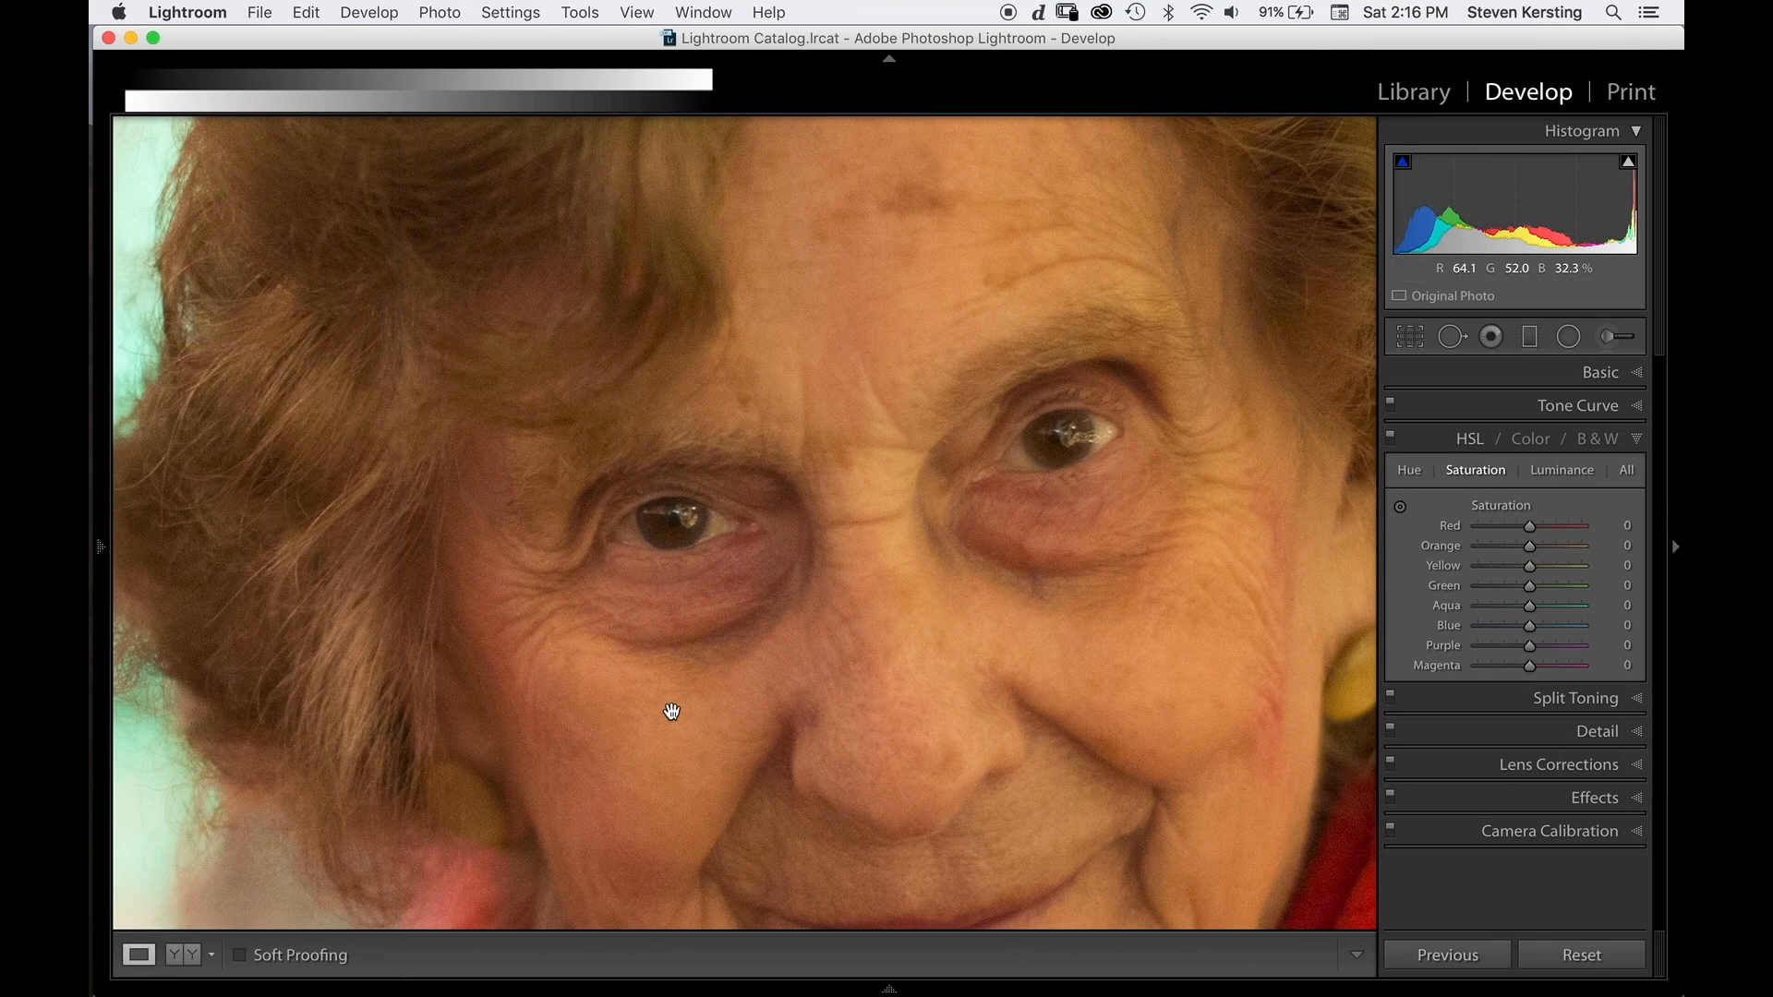
{"action": "left_click", "coordinate": [671, 711]}
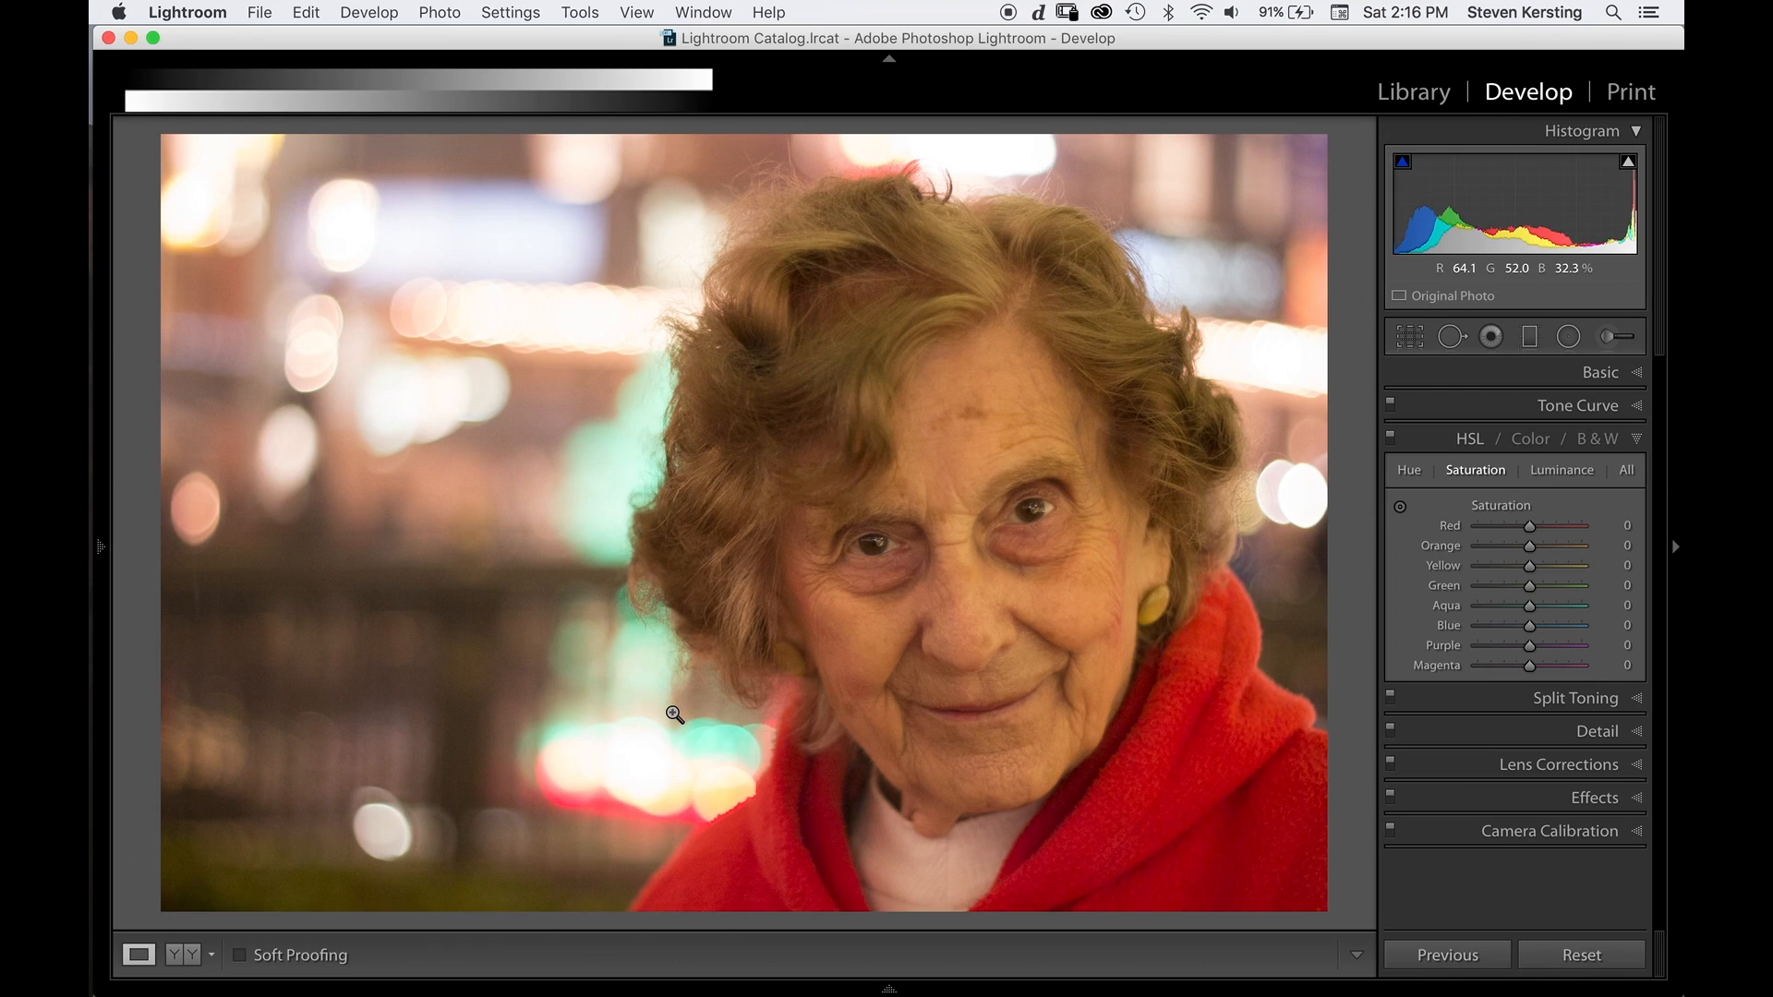
Open the photo in Photoshop and duplicate the Background layer, keeping the duplicate selected.
{"action": "key", "text": "super+e"}
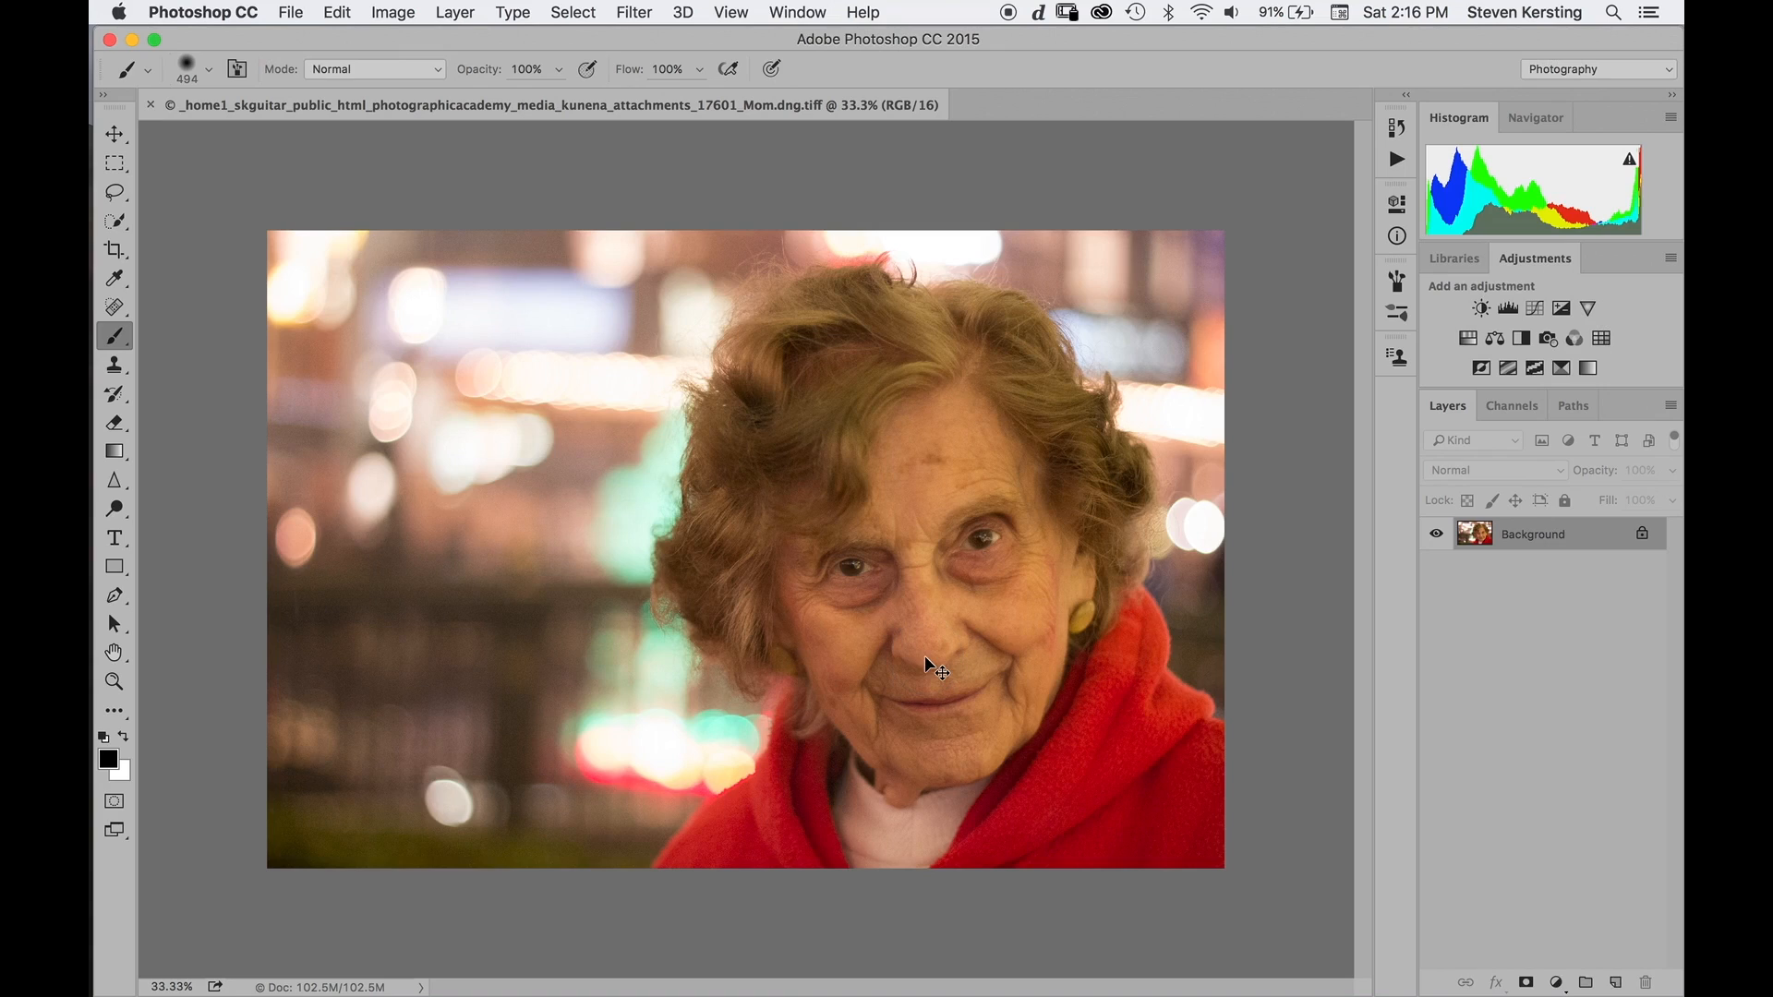
{"action": "key", "text": "super+j"}
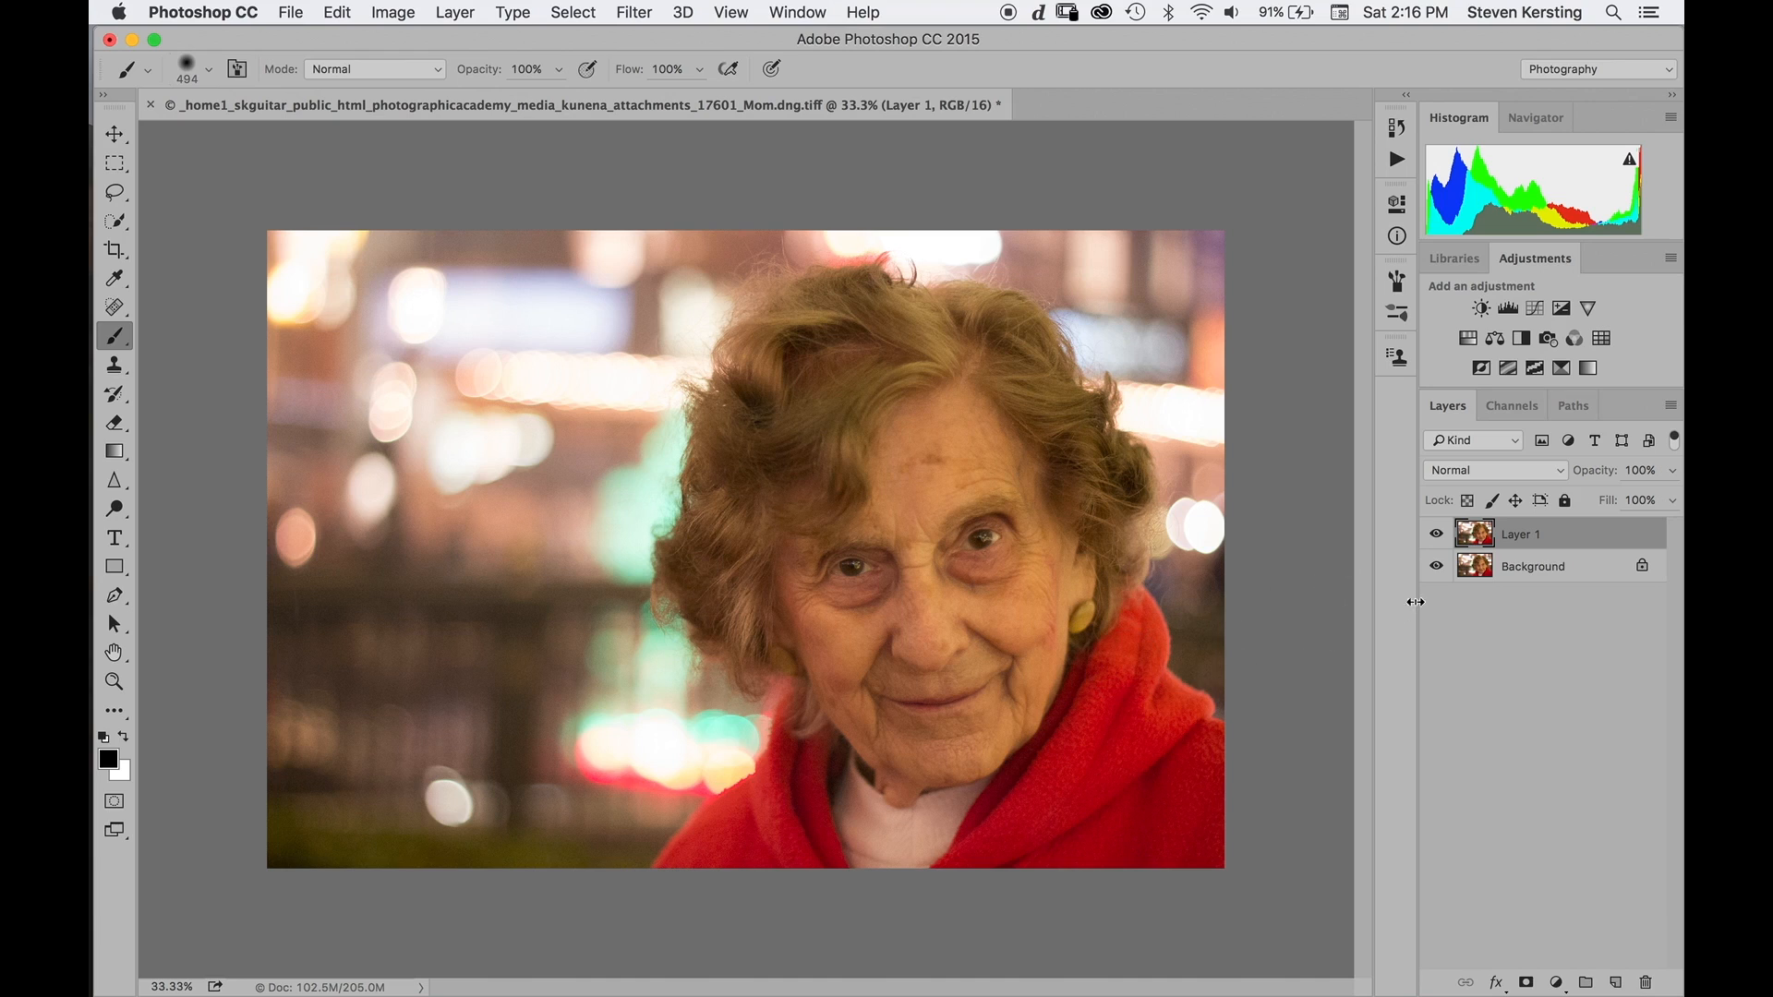
{"action": "right_click", "coordinate": [1535, 570]}
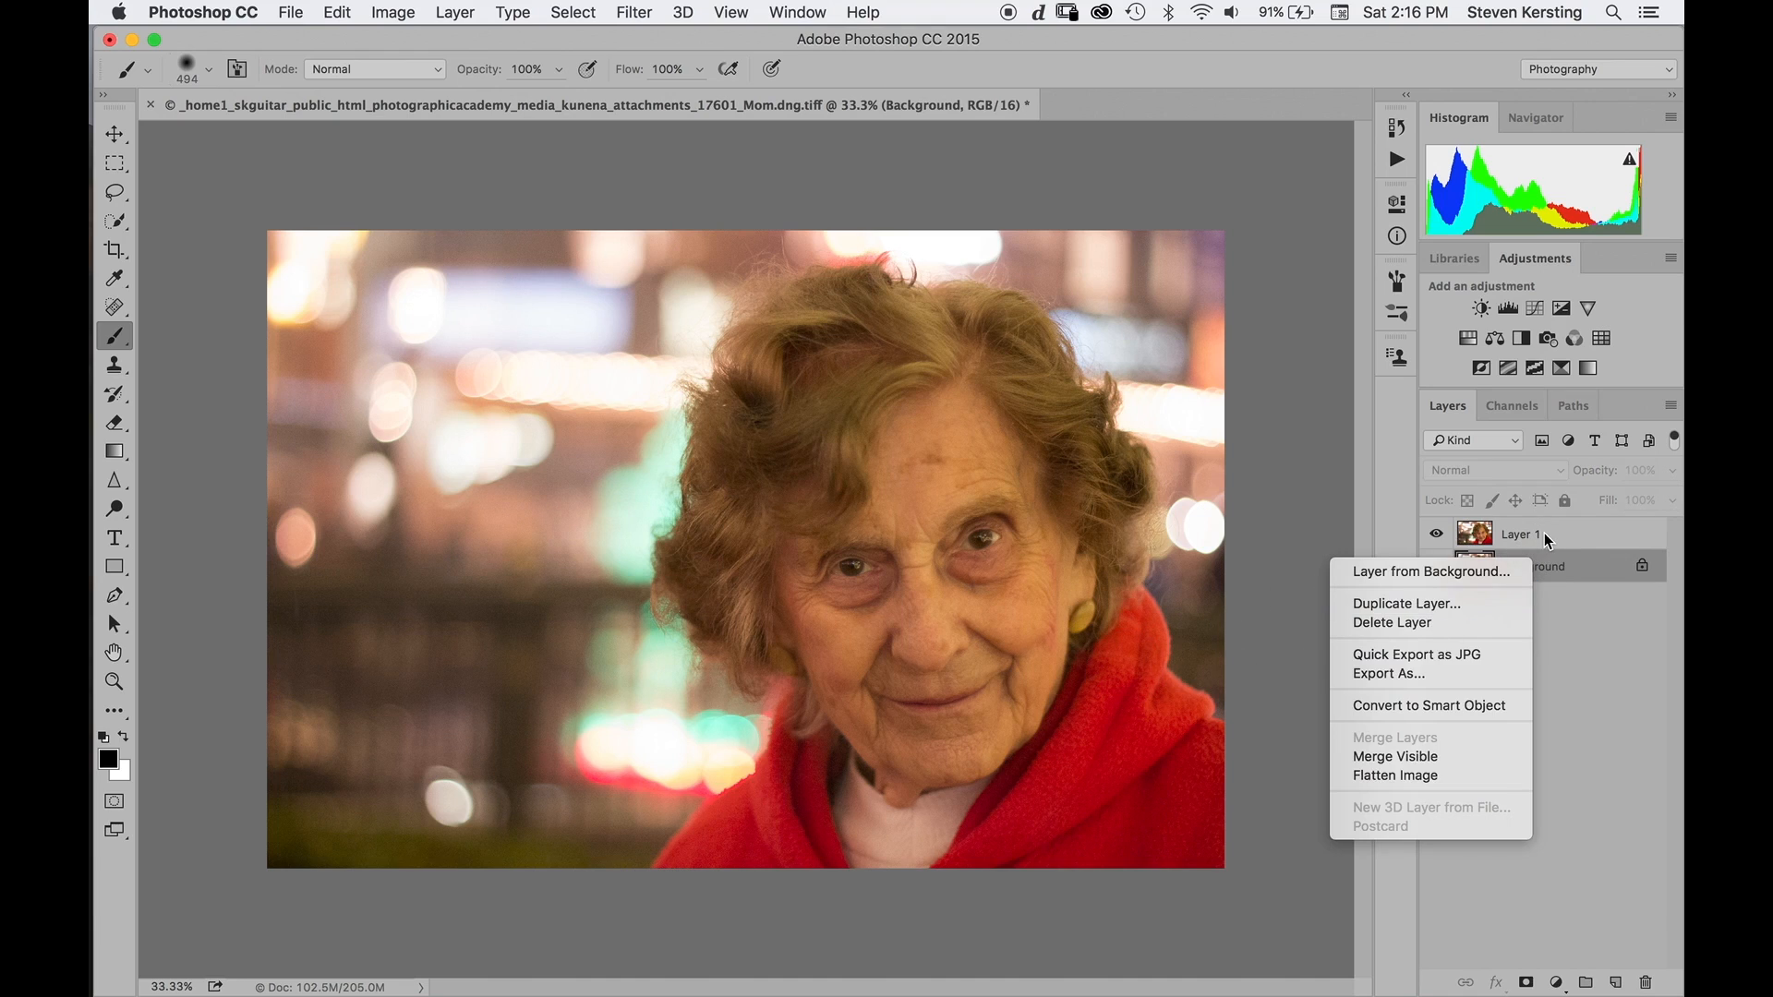
{"action": "left_click", "coordinate": [1545, 535]}
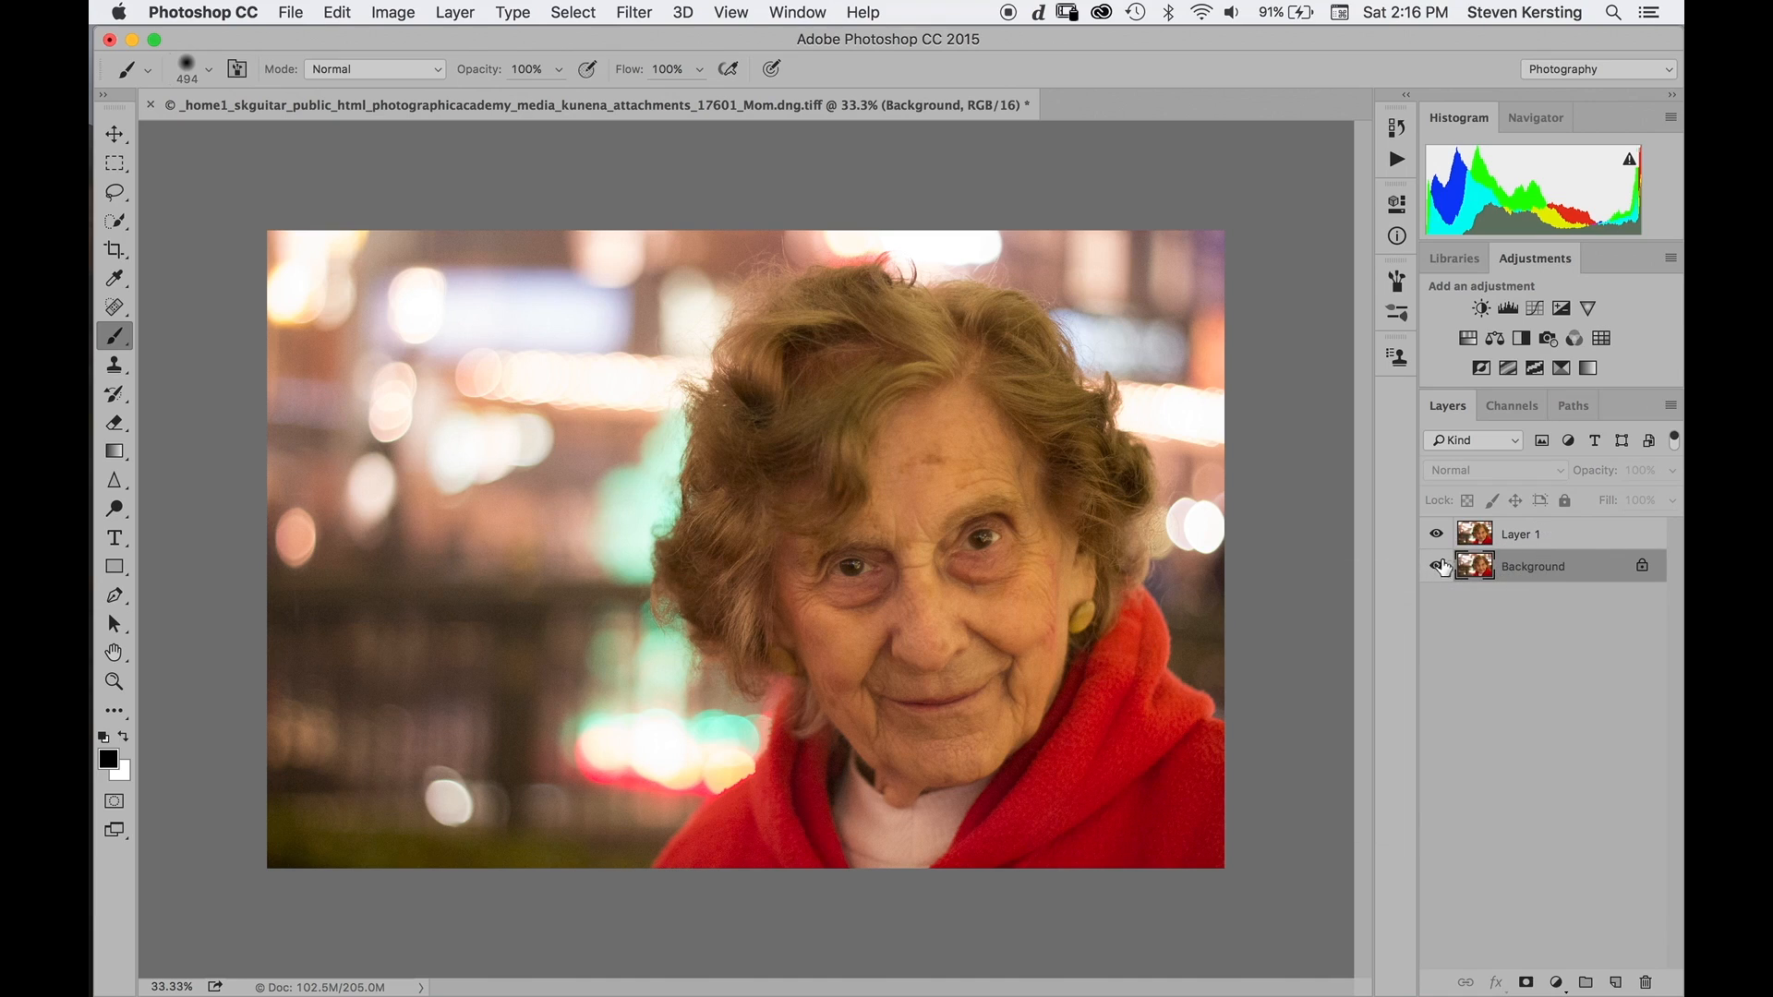
{"action": "left_click", "coordinate": [1472, 541]}
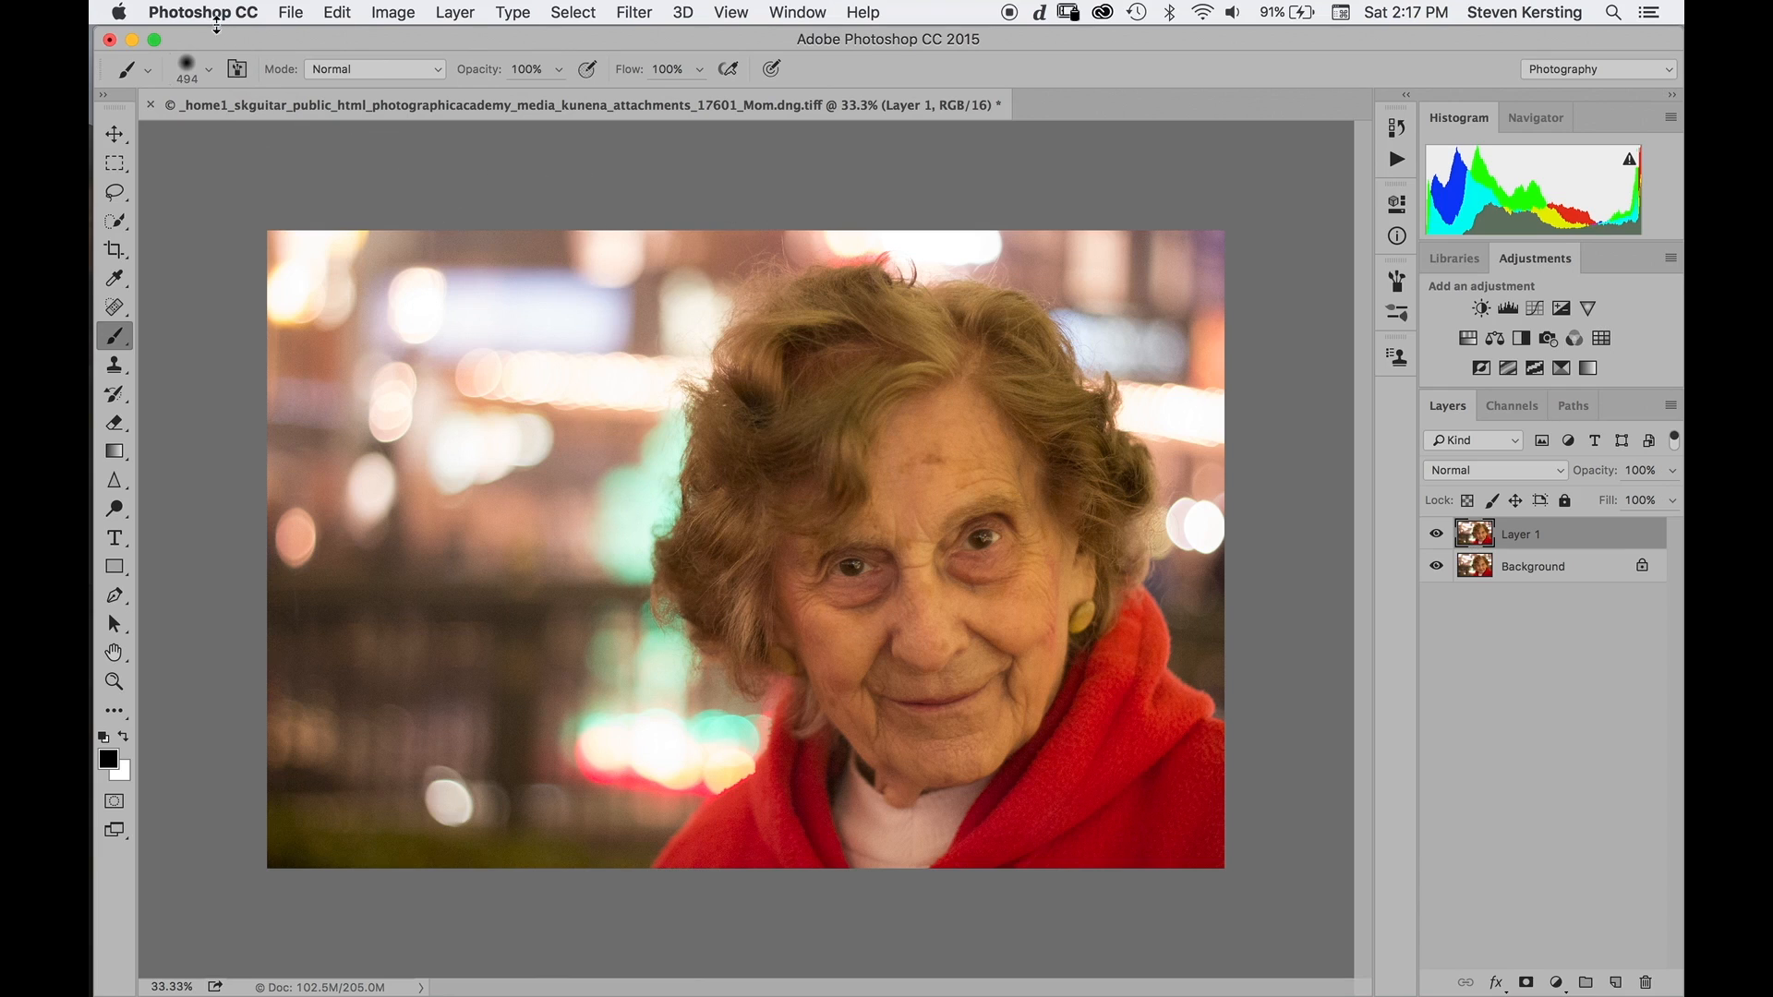
Check the graphics processor setting in the Performance preferences and close the preferences.
{"action": "left_click", "coordinate": [215, 13]}
{"action": "mouse_move", "coordinate": [242, 62]}
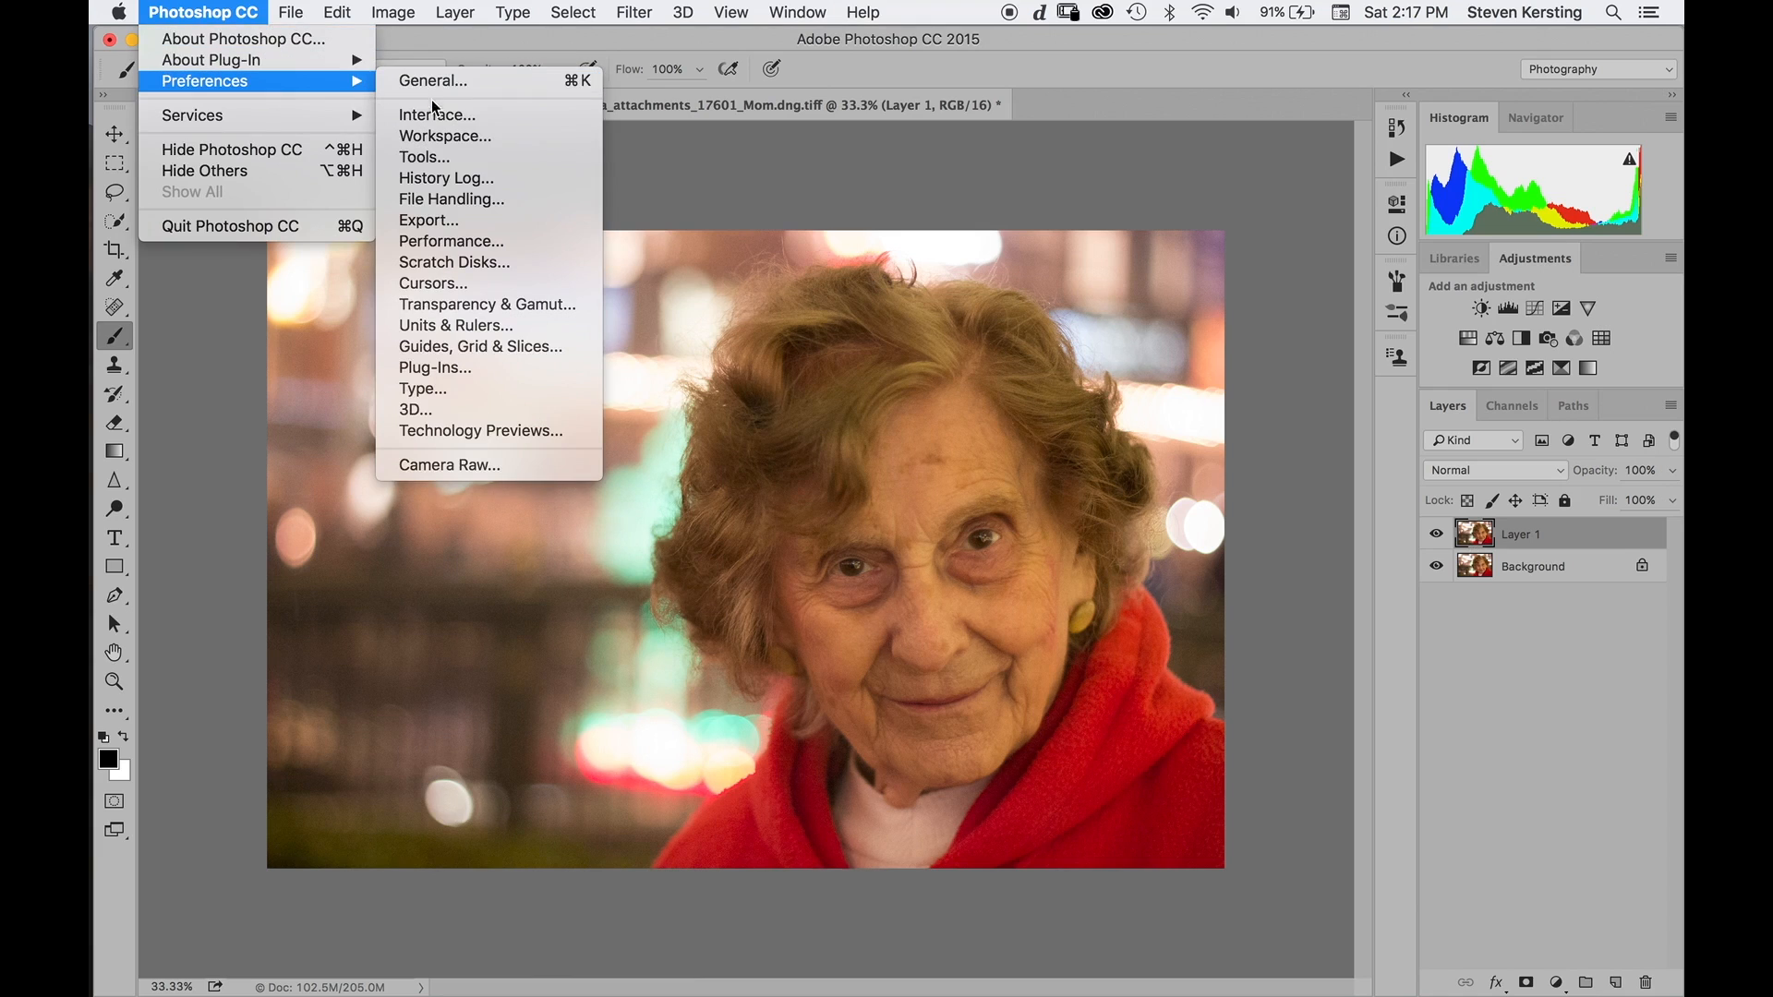
{"action": "left_click", "coordinate": [467, 243]}
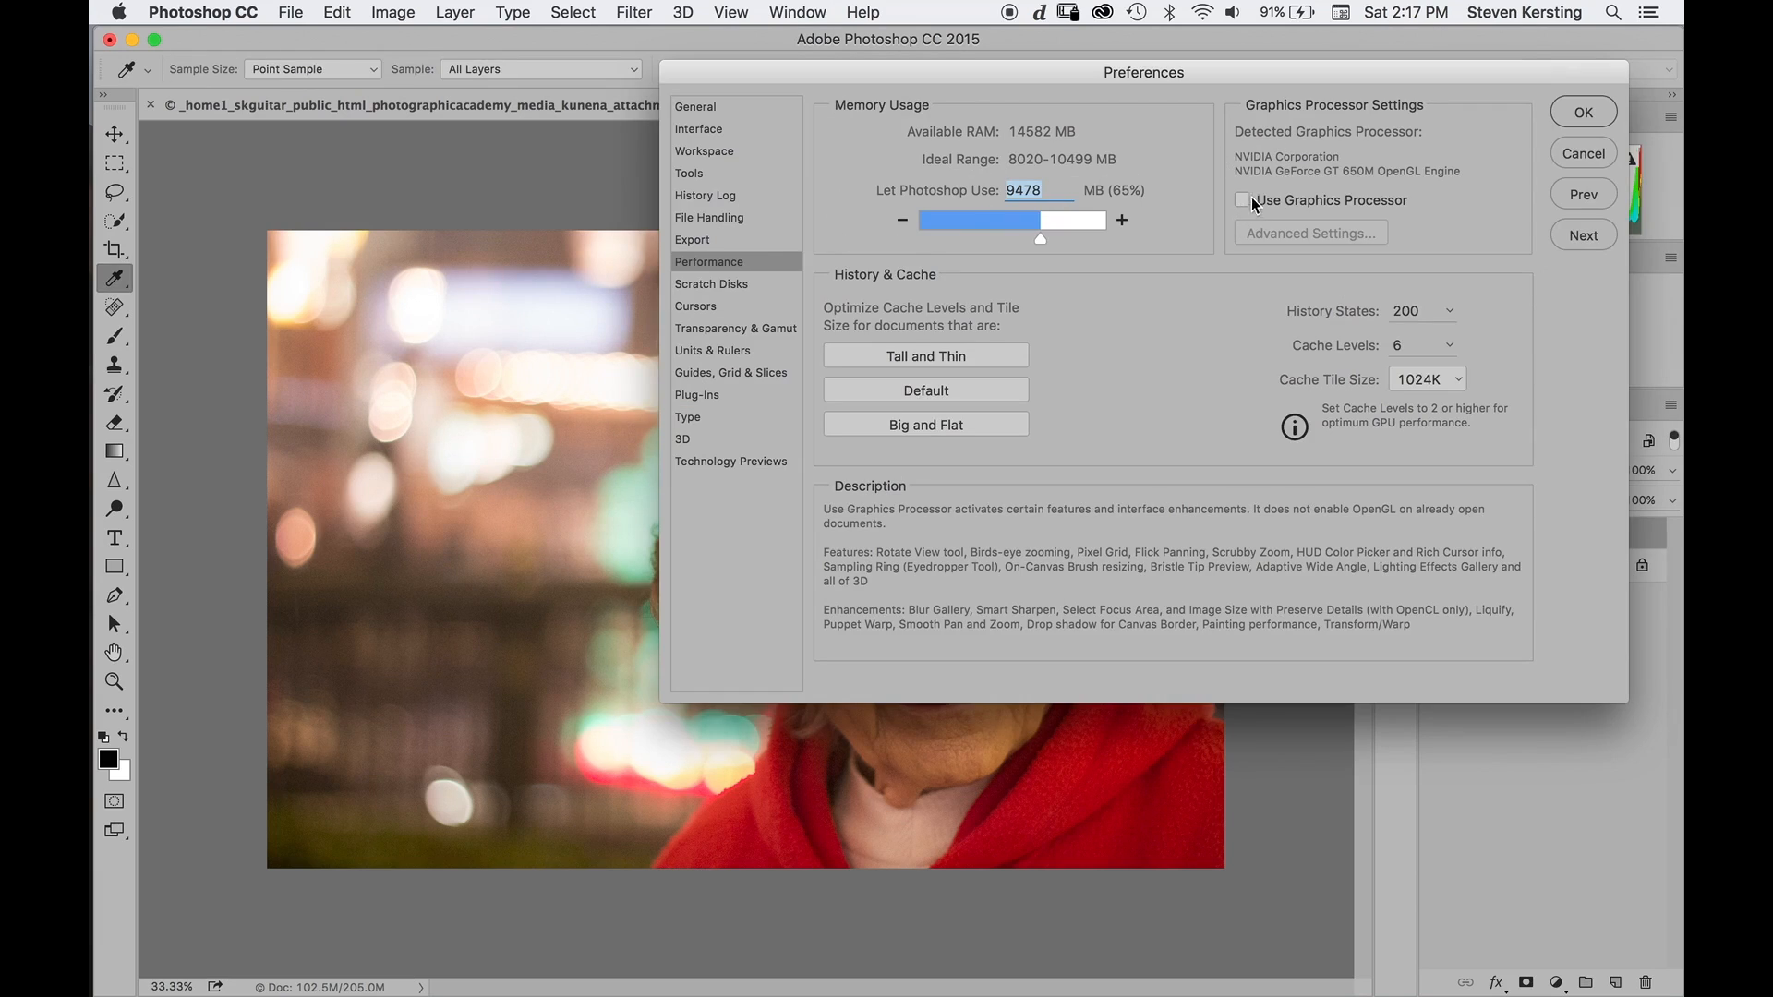
{"action": "left_click", "coordinate": [1579, 111]}
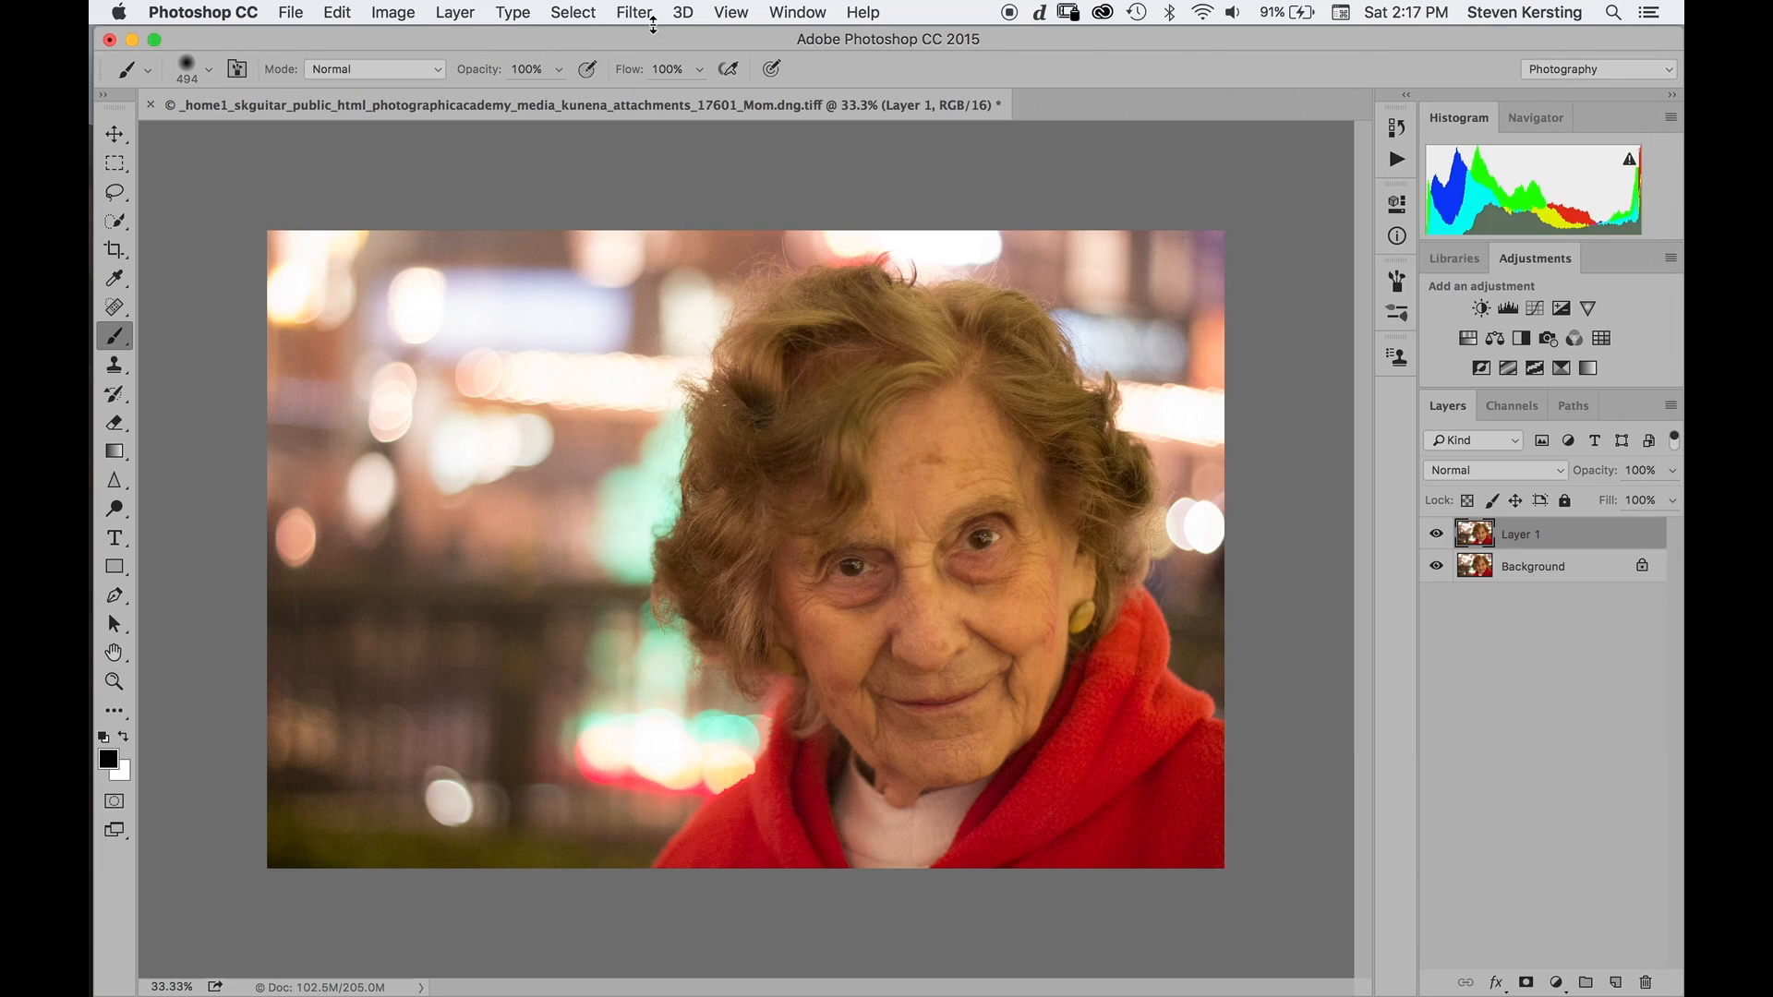
Open Liquify on the duplicated layer and push in the hair outline along the picture's right side and crown with a size 576 brush.
{"action": "left_click", "coordinate": [637, 14]}
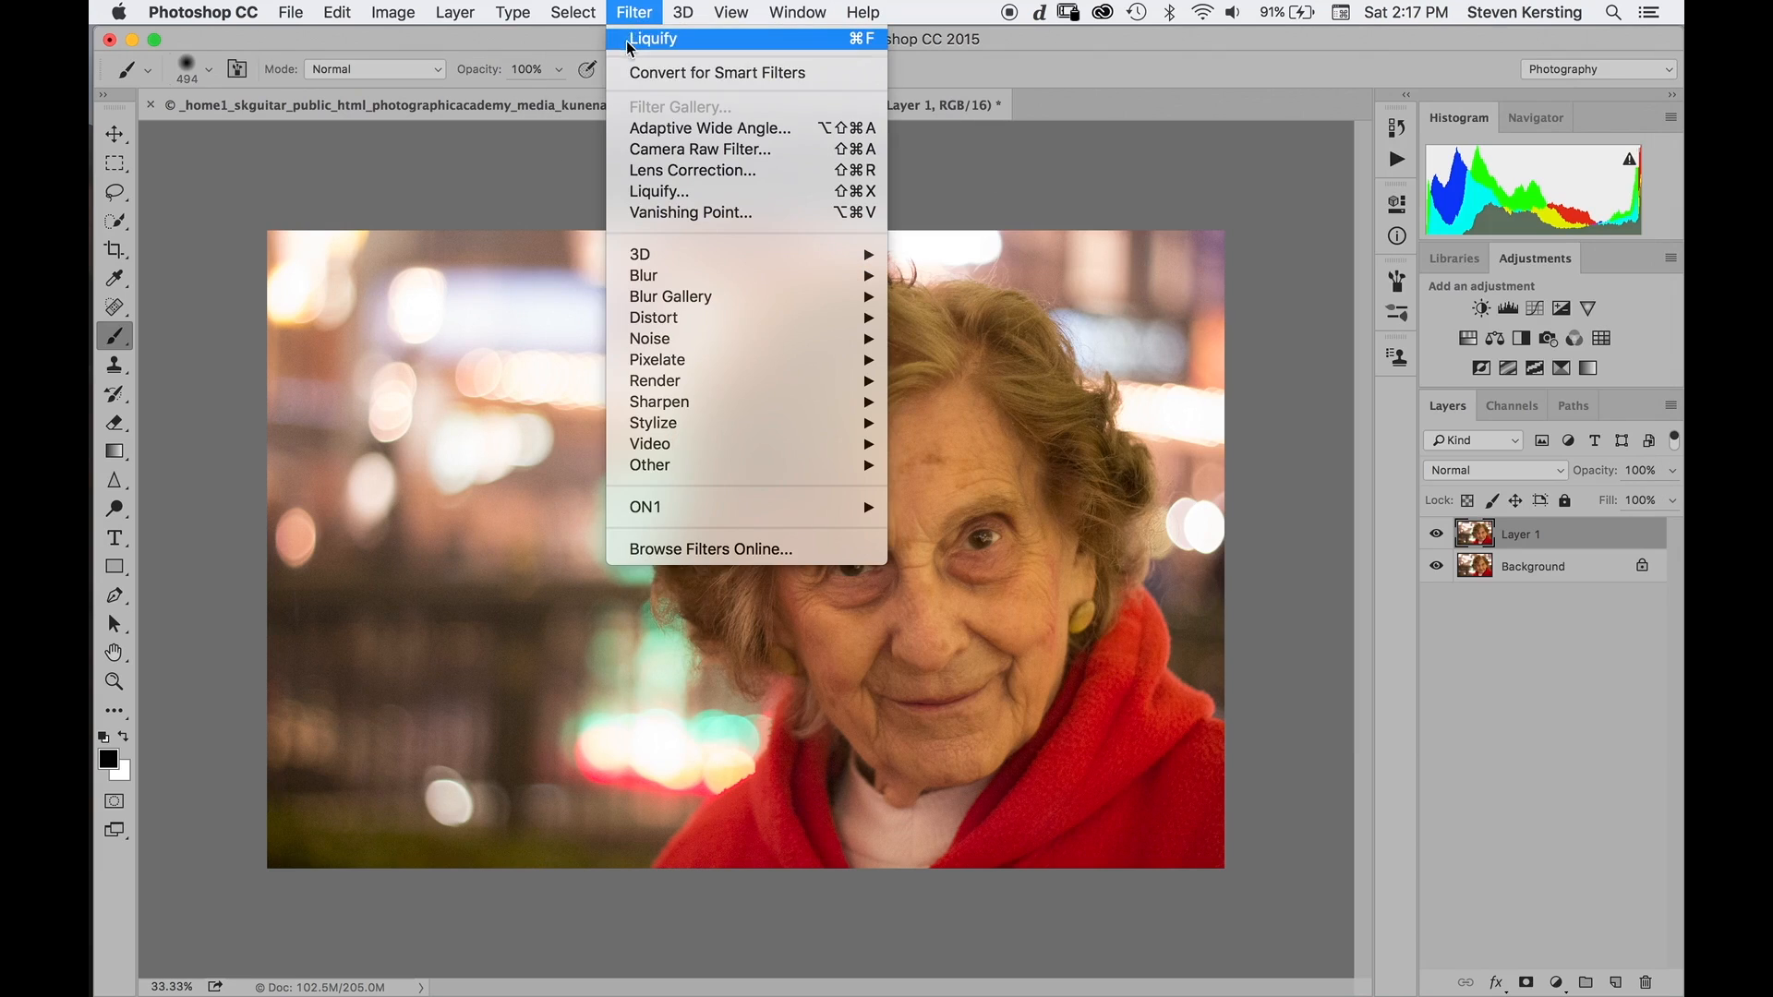
{"action": "left_click", "coordinate": [673, 200]}
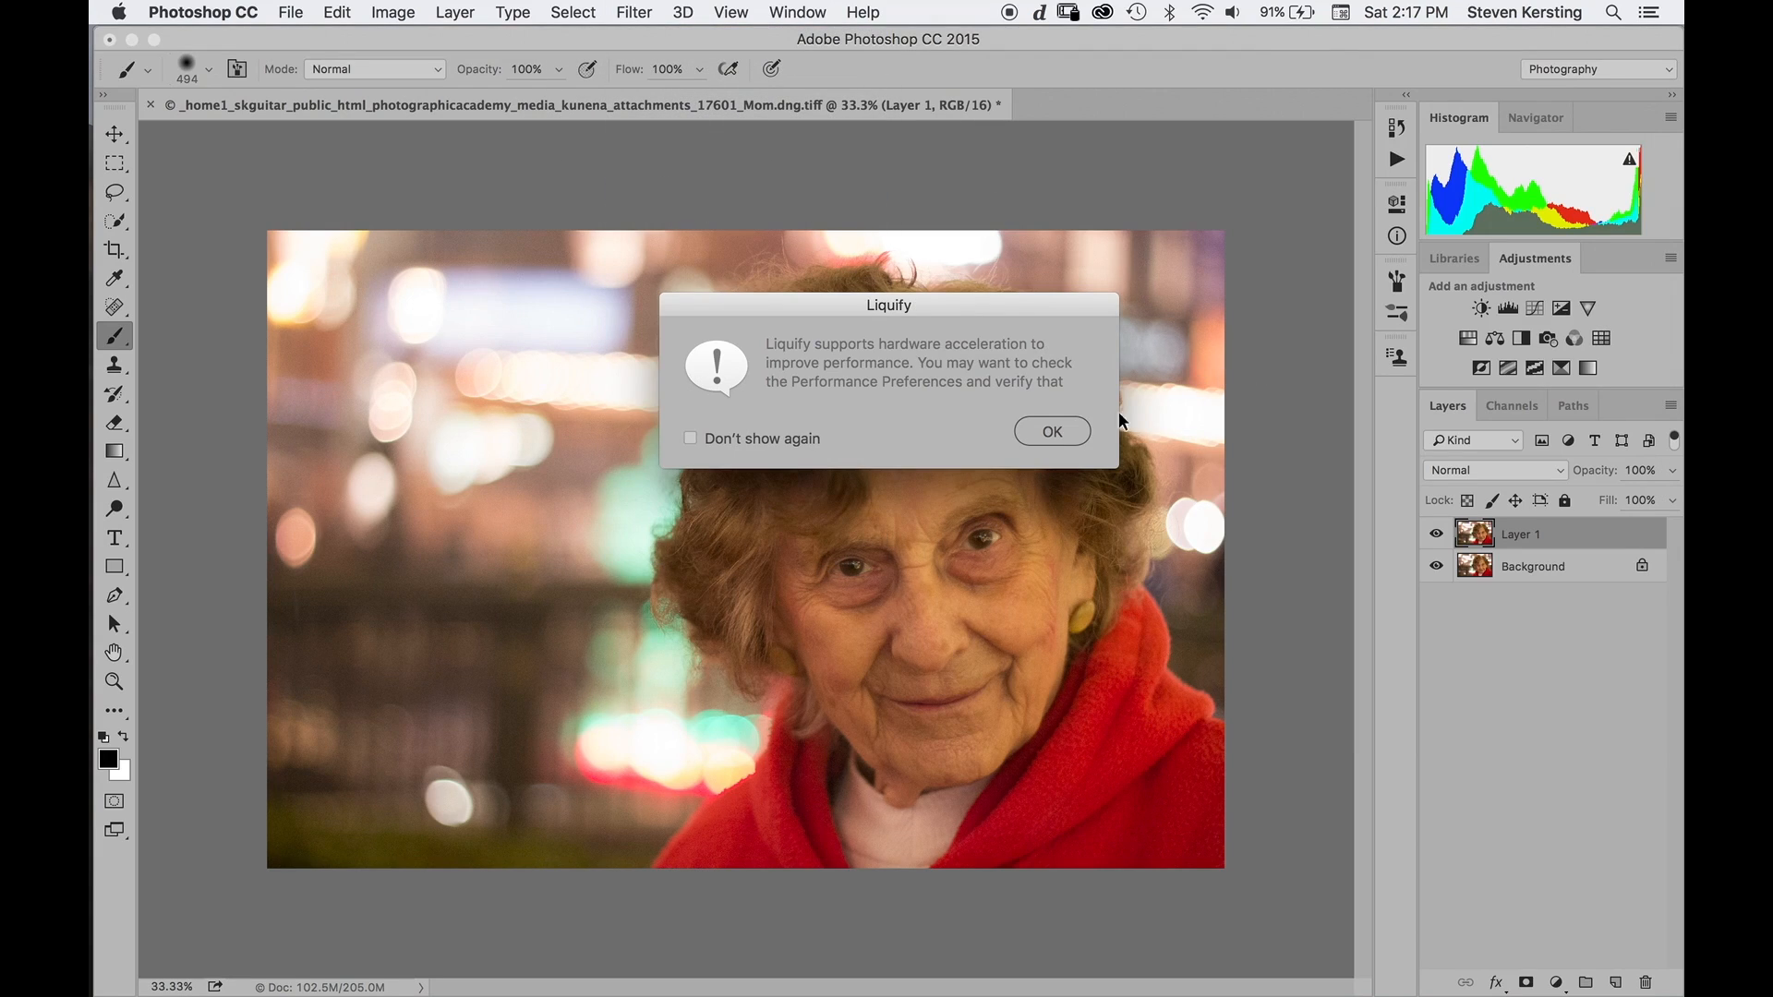
{"action": "left_click", "coordinate": [1065, 436]}
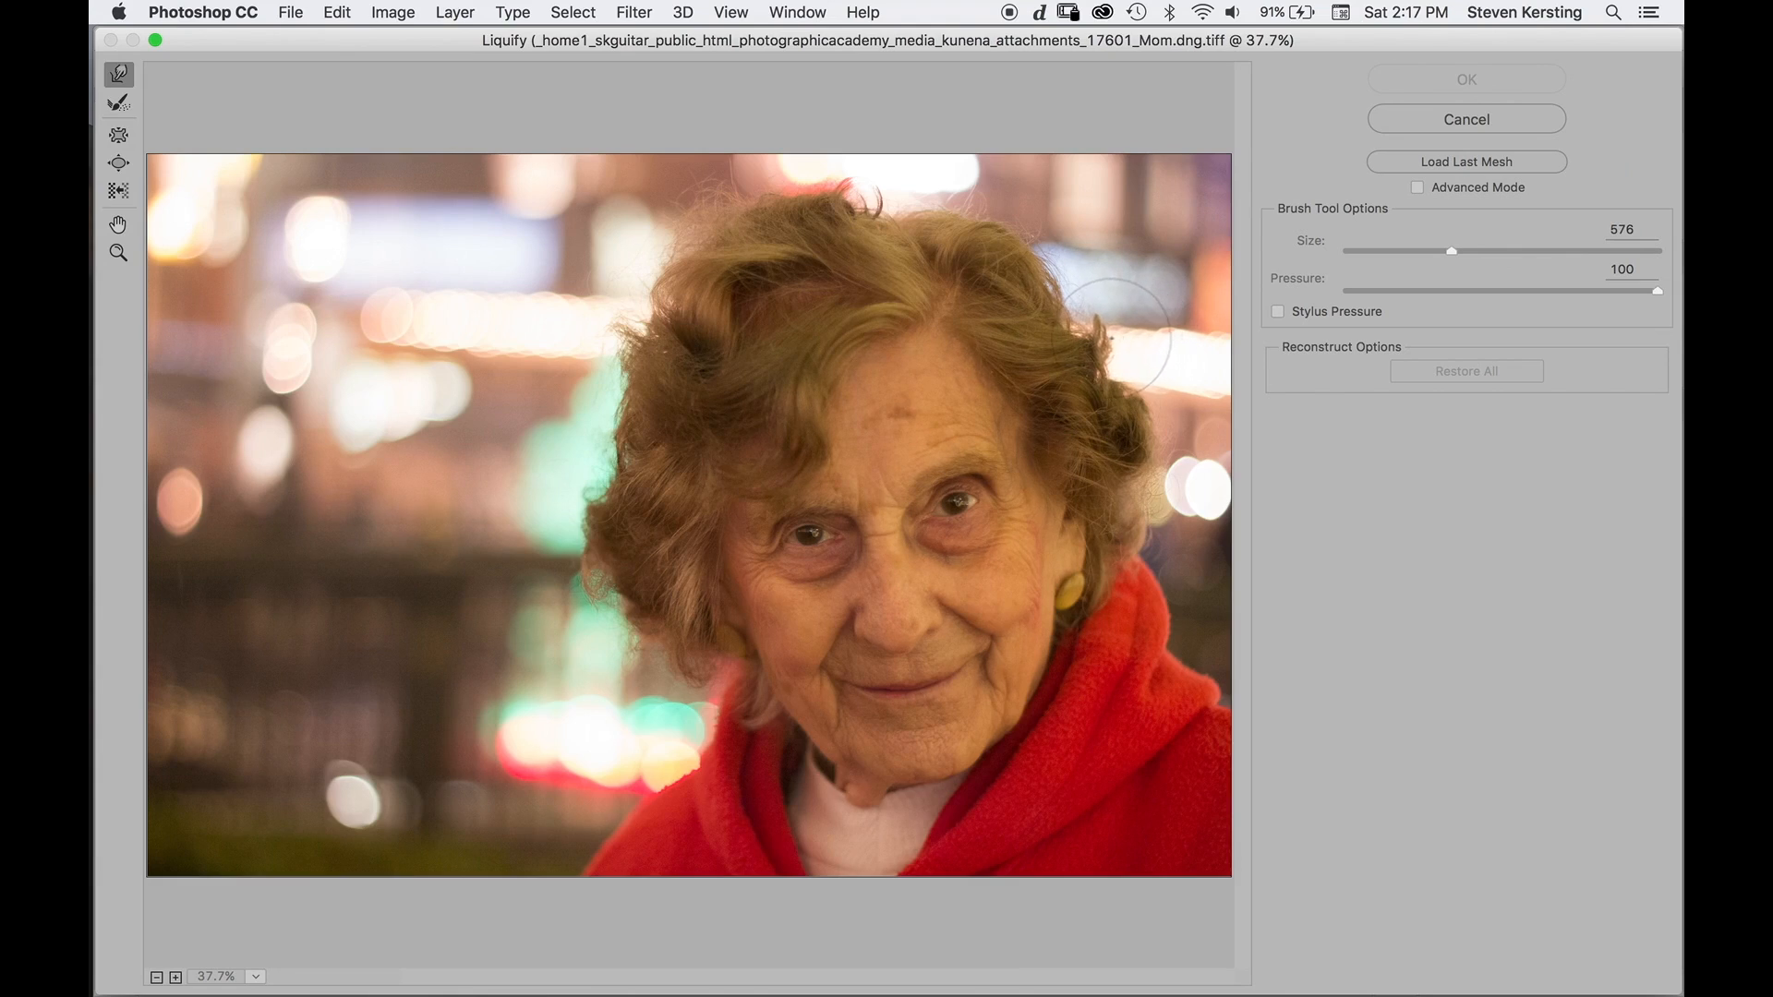
{"action": "left_click_drag", "start_coordinate": [1097, 337], "coordinate": [1085, 333]}
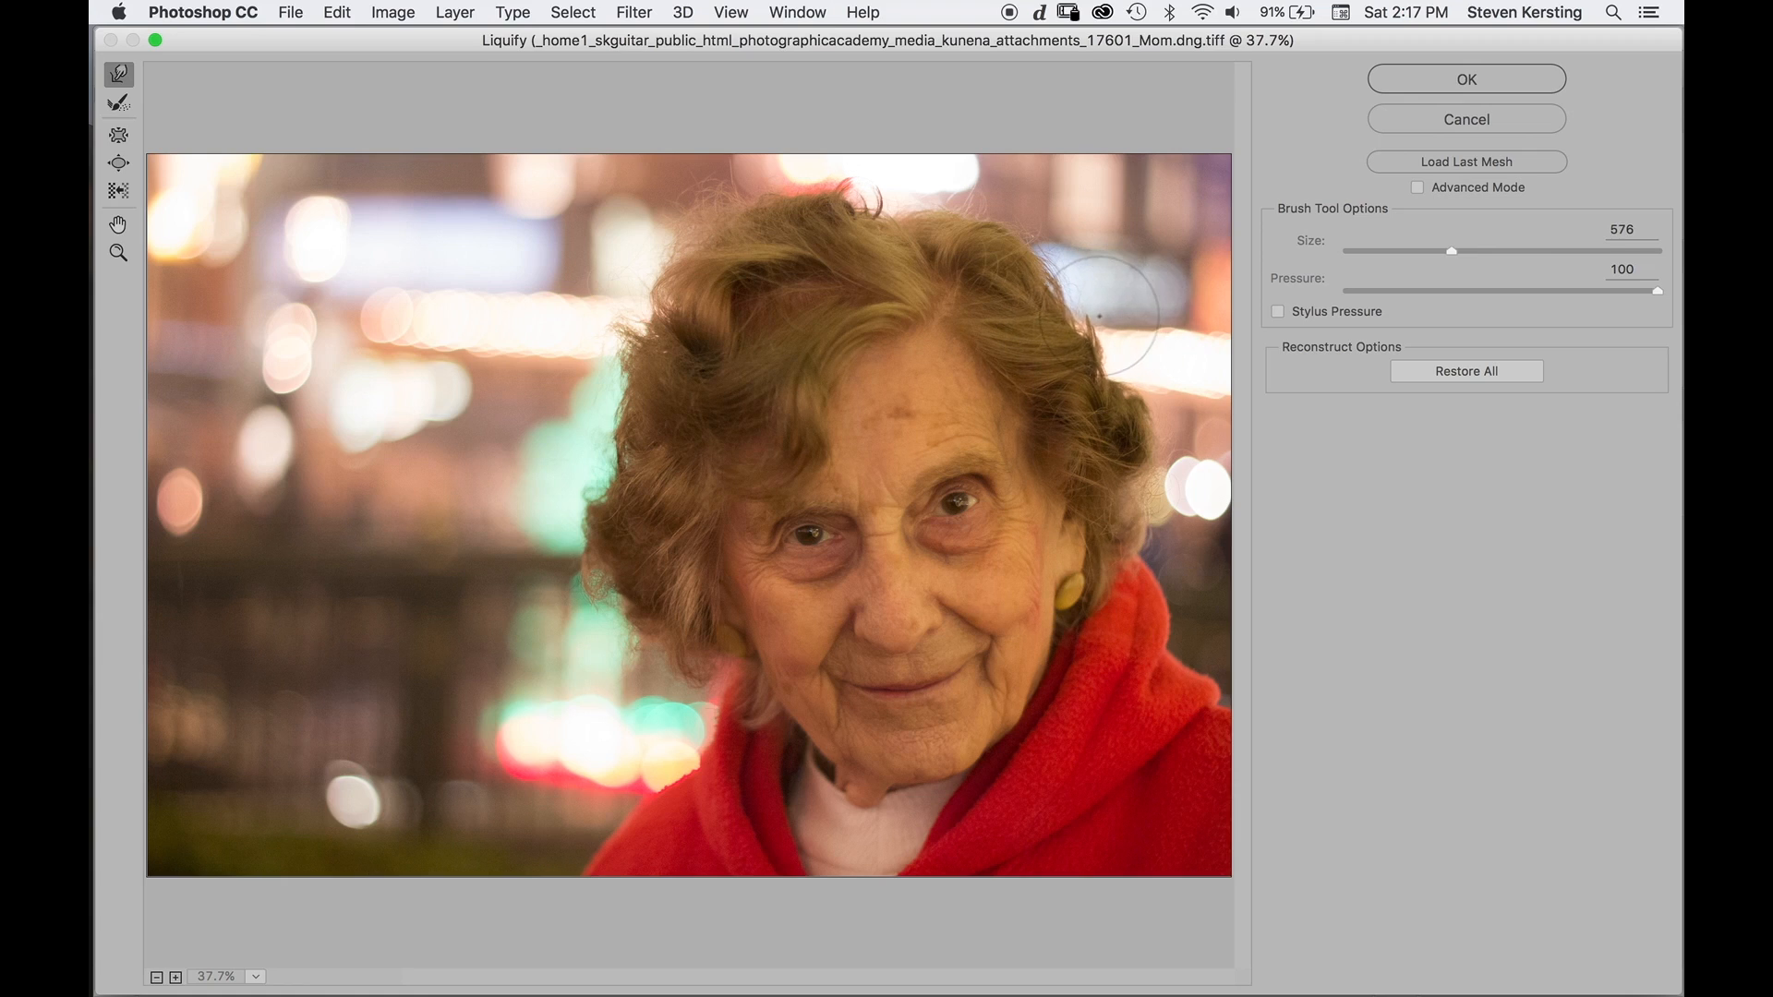
{"action": "mouse_move", "coordinate": [1068, 322]}
{"action": "left_mouse_down"}
{"action": "mouse_move", "coordinate": [1091, 245]}
{"action": "mouse_move", "coordinate": [1008, 268]}
{"action": "mouse_move", "coordinate": [1049, 263]}
{"action": "mouse_move", "coordinate": [1012, 236]}
{"action": "mouse_move", "coordinate": [996, 183]}
{"action": "mouse_move", "coordinate": [953, 248]}
{"action": "left_mouse_up"}
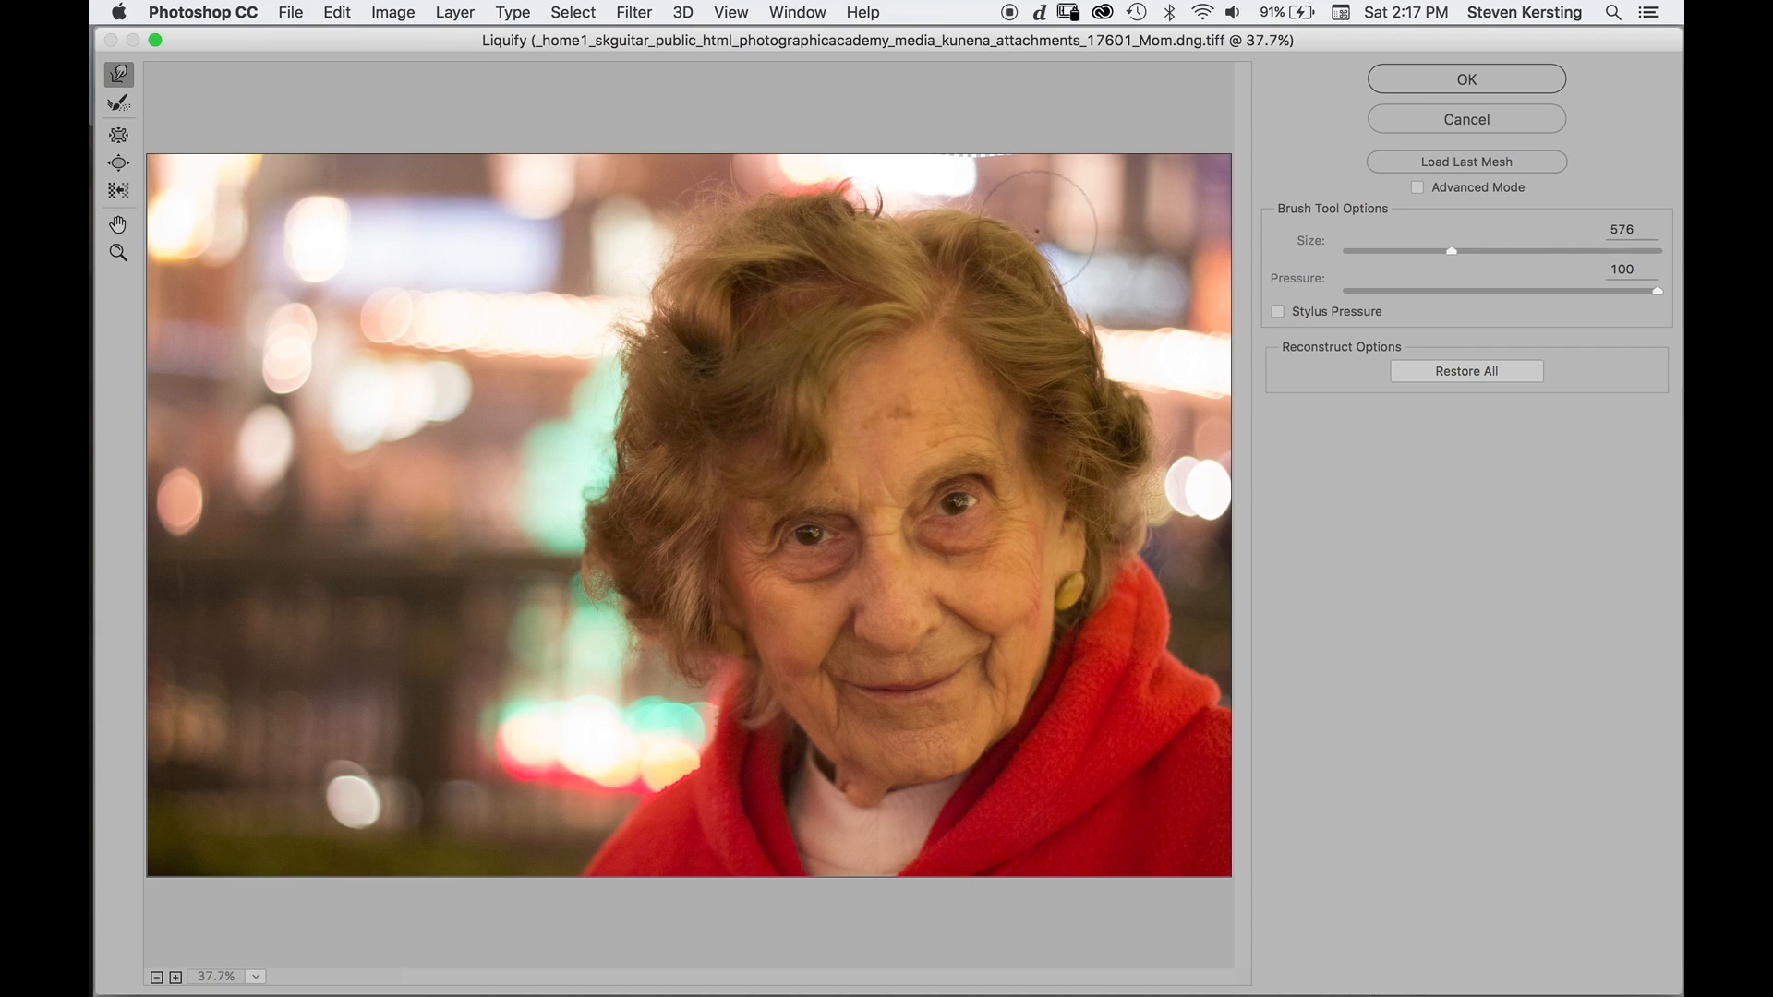
{"action": "left_click_drag", "start_coordinate": [1054, 212], "coordinate": [1041, 233]}
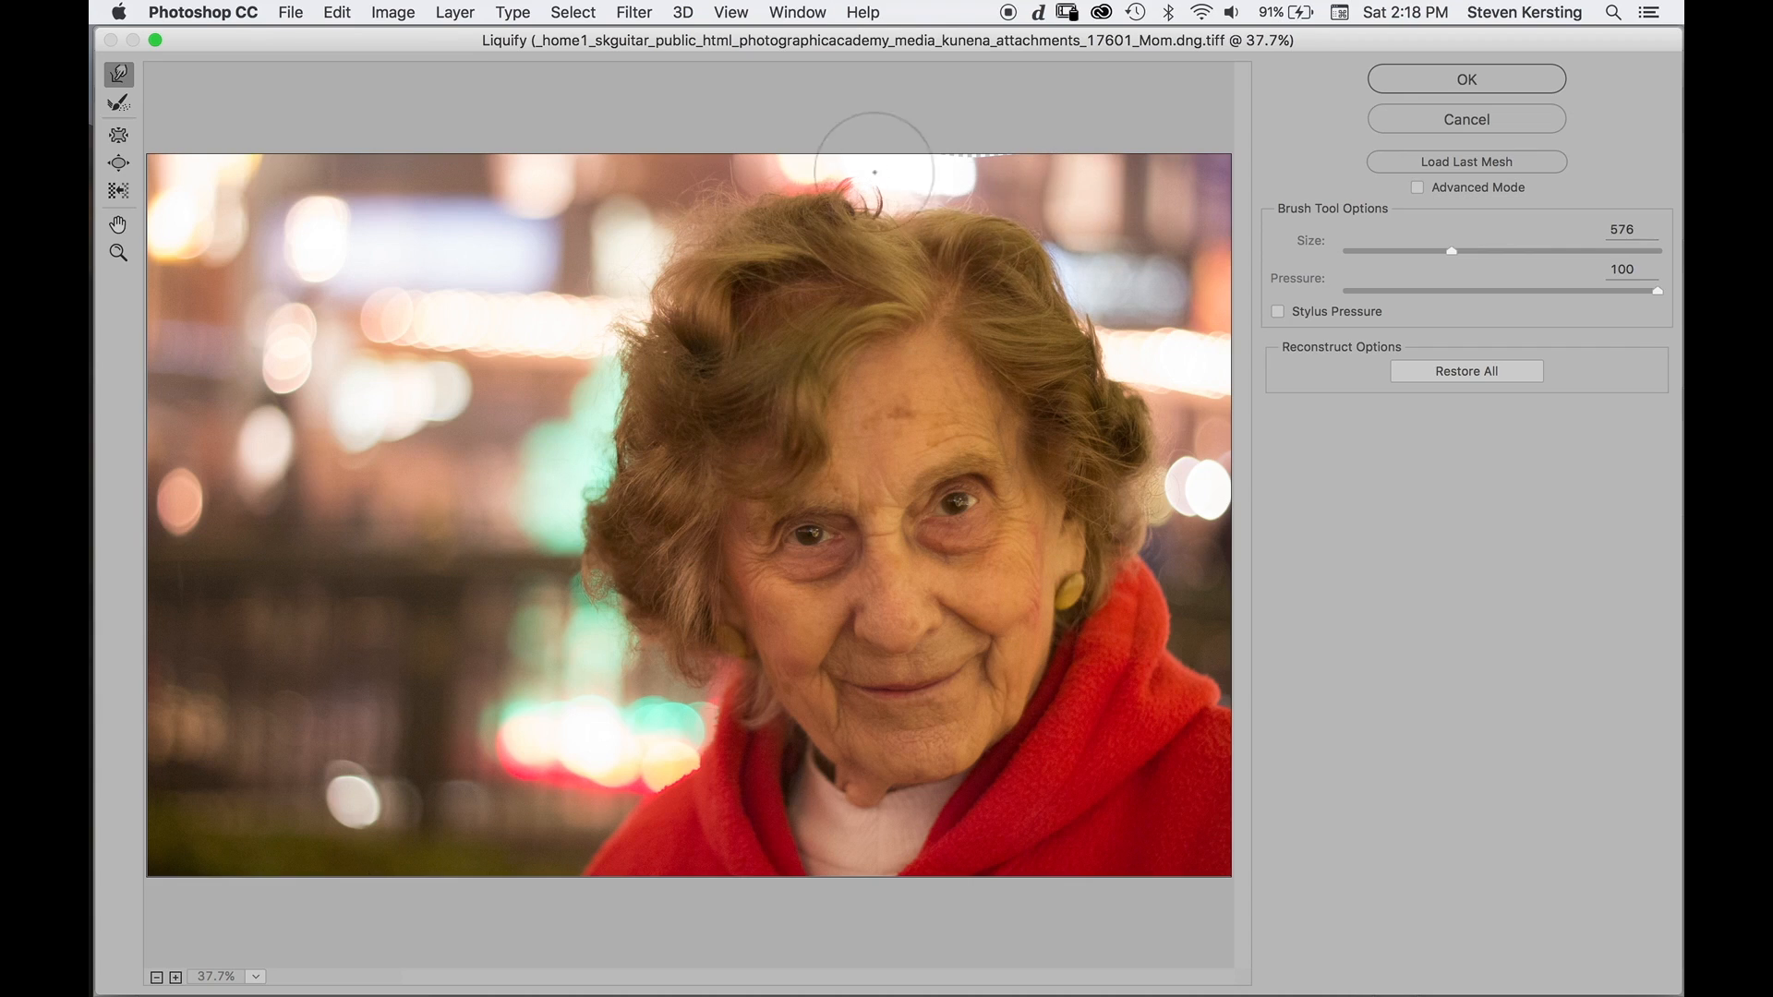
{"action": "mouse_move", "coordinate": [841, 170]}
{"action": "left_mouse_down"}
{"action": "mouse_move", "coordinate": [831, 154]}
{"action": "mouse_move", "coordinate": [836, 212]}
{"action": "mouse_move", "coordinate": [859, 189]}
{"action": "mouse_move", "coordinate": [872, 208]}
{"action": "mouse_move", "coordinate": [872, 162]}
{"action": "mouse_move", "coordinate": [876, 215]}
{"action": "mouse_move", "coordinate": [877, 185]}
{"action": "mouse_move", "coordinate": [909, 181]}
{"action": "mouse_move", "coordinate": [926, 214]}
{"action": "mouse_move", "coordinate": [983, 181]}
{"action": "mouse_move", "coordinate": [974, 205]}
{"action": "mouse_move", "coordinate": [961, 185]}
{"action": "mouse_move", "coordinate": [933, 198]}
{"action": "left_mouse_up"}
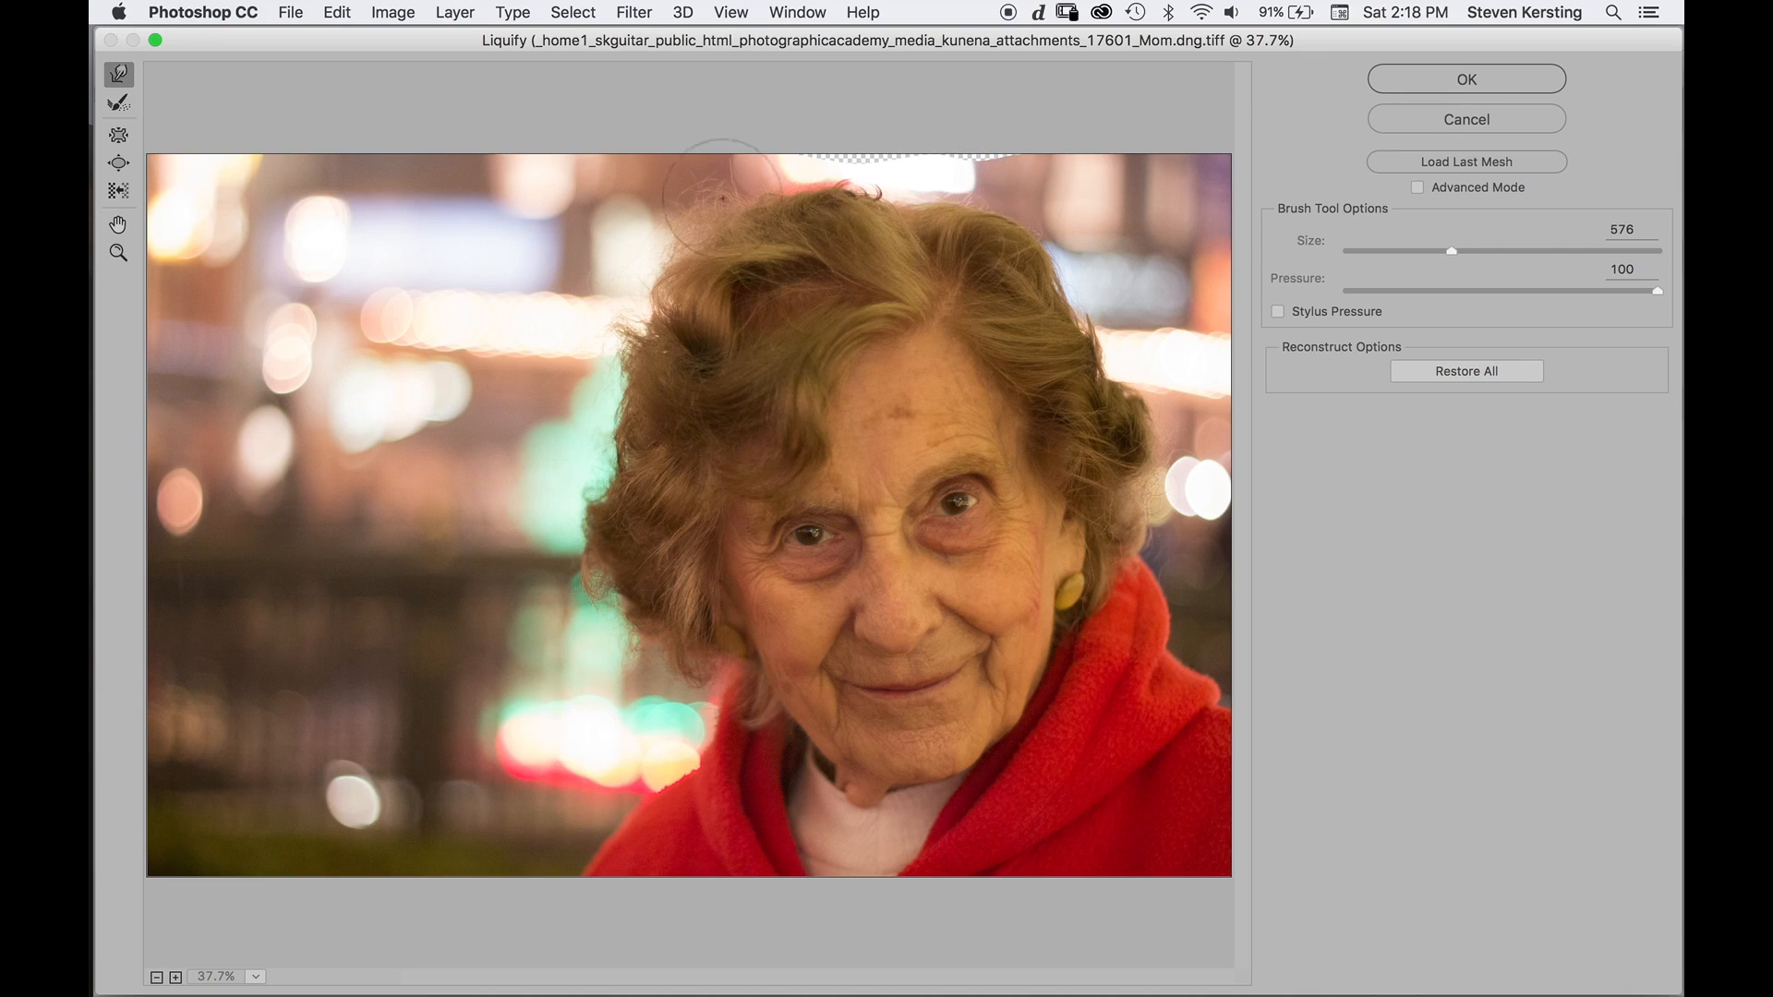
Smooth the hair outline from the crown down the picture's left side of the head with the Forward Warp brush.
{"action": "mouse_move", "coordinate": [675, 171]}
{"action": "left_mouse_down"}
{"action": "mouse_move", "coordinate": [730, 153]}
{"action": "mouse_move", "coordinate": [739, 200]}
{"action": "mouse_move", "coordinate": [753, 167]}
{"action": "mouse_move", "coordinate": [684, 198]}
{"action": "mouse_move", "coordinate": [702, 203]}
{"action": "mouse_move", "coordinate": [665, 241]}
{"action": "left_mouse_up"}
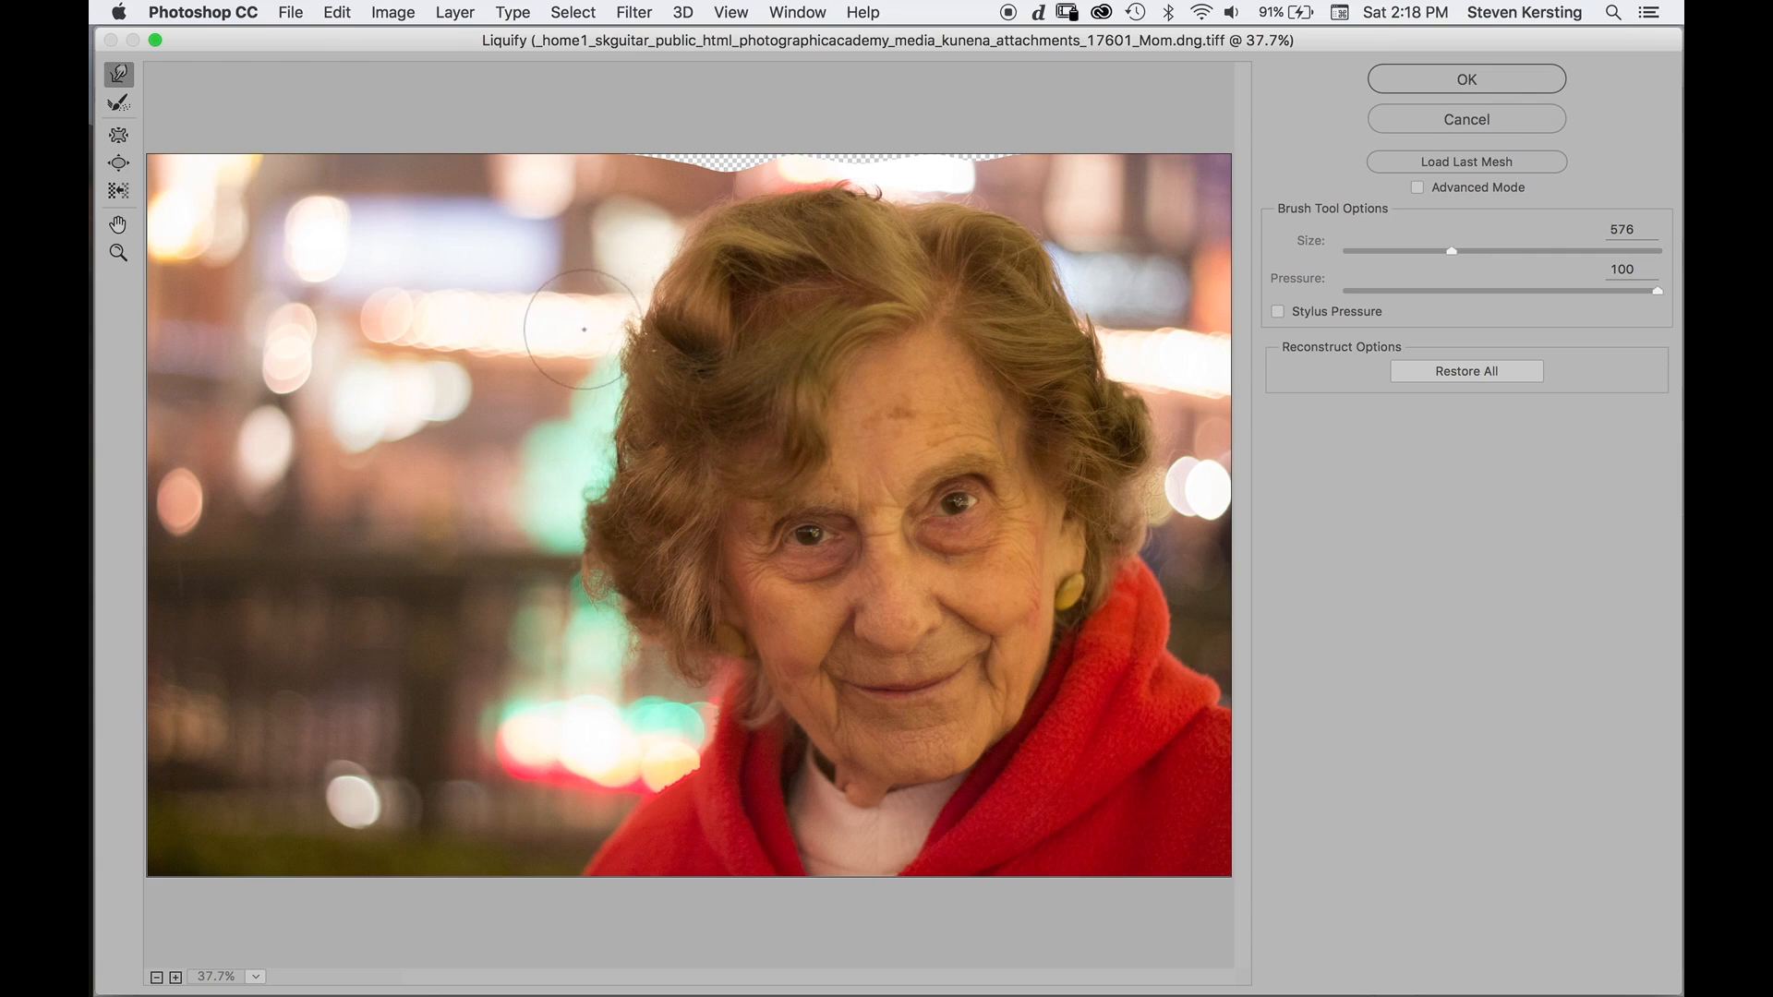
{"action": "left_click_drag", "start_coordinate": [644, 329], "coordinate": [623, 309]}
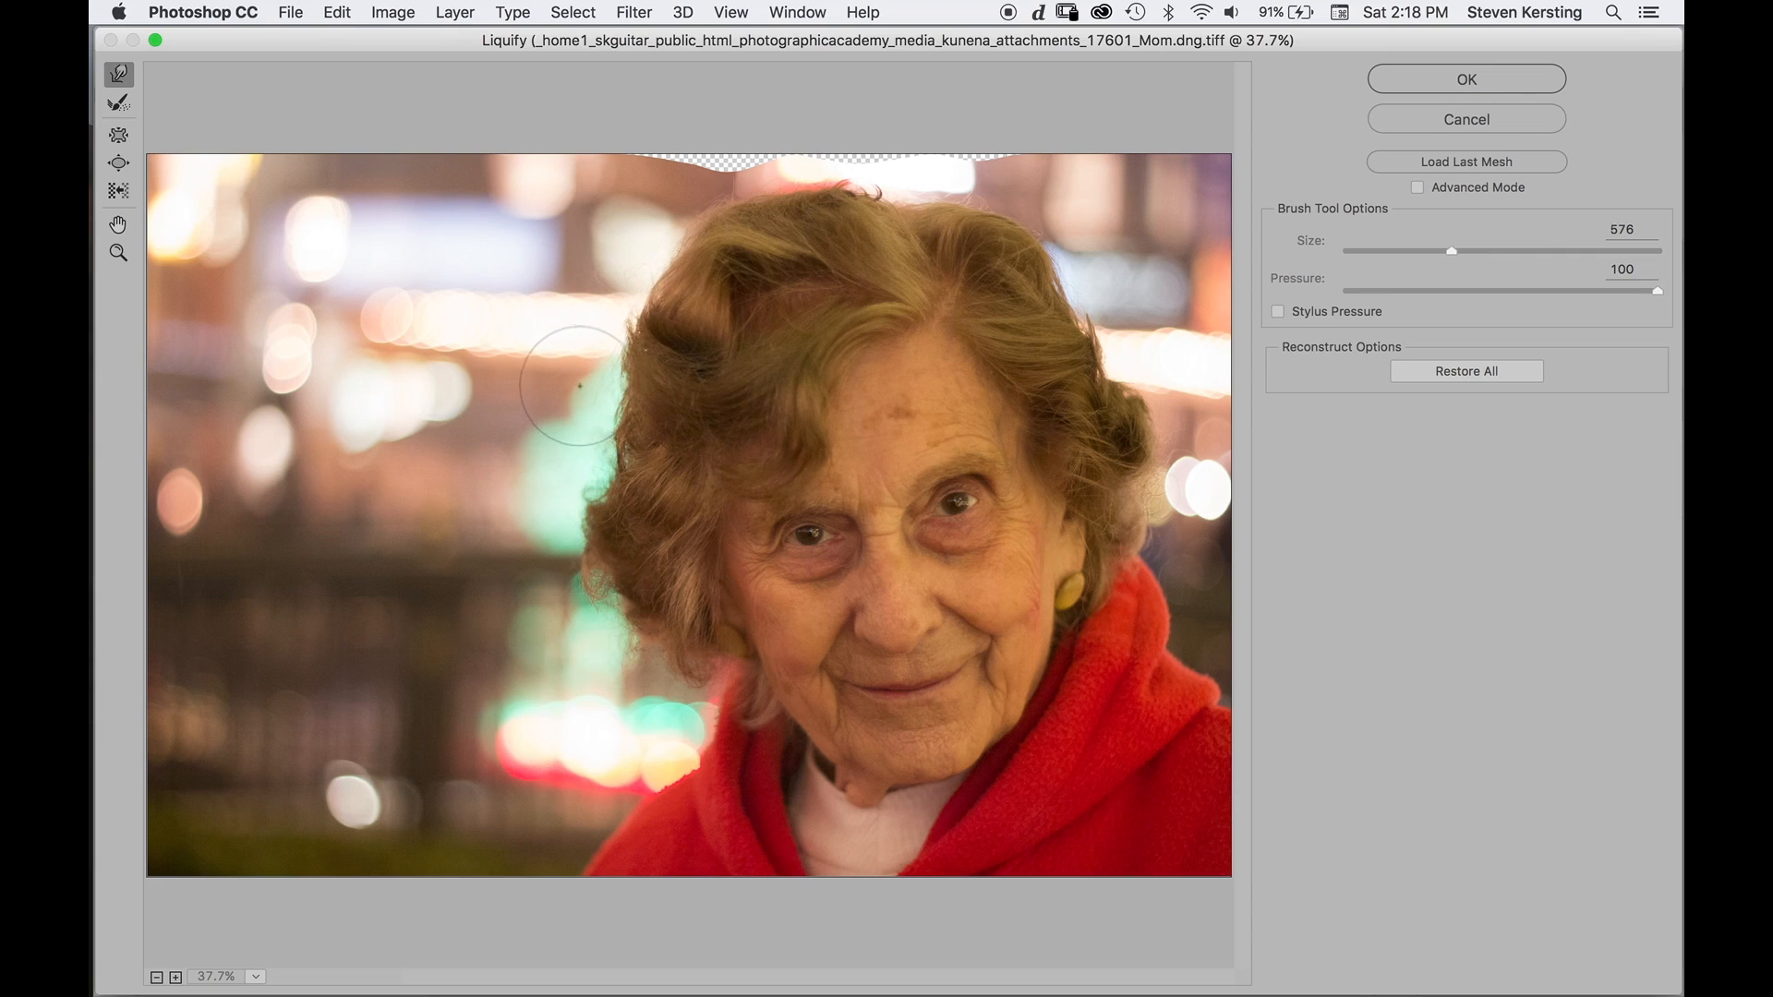
{"action": "mouse_move", "coordinate": [563, 379]}
{"action": "left_mouse_down"}
{"action": "mouse_move", "coordinate": [668, 395]}
{"action": "mouse_move", "coordinate": [596, 394]}
{"action": "mouse_move", "coordinate": [629, 422]}
{"action": "mouse_move", "coordinate": [571, 447]}
{"action": "mouse_move", "coordinate": [652, 435]}
{"action": "mouse_move", "coordinate": [572, 454]}
{"action": "mouse_move", "coordinate": [654, 441]}
{"action": "mouse_move", "coordinate": [611, 440]}
{"action": "mouse_move", "coordinate": [559, 489]}
{"action": "left_mouse_up"}
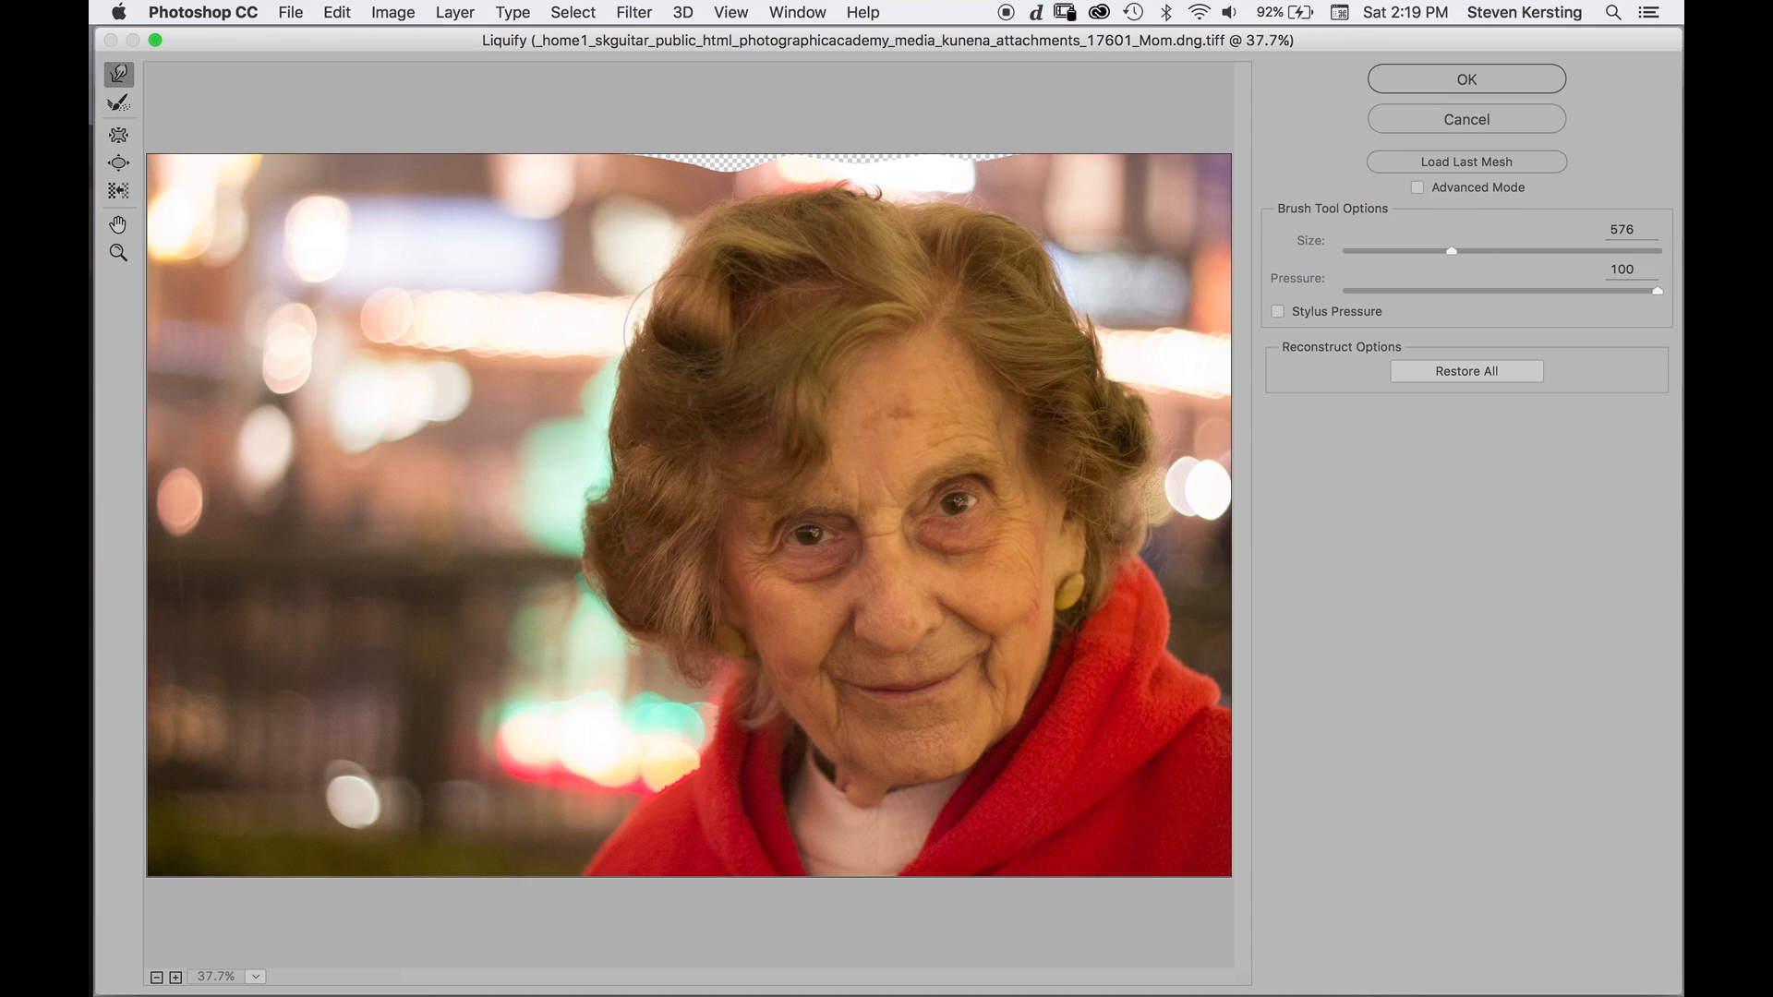
{"action": "left_click_drag", "start_coordinate": [655, 326], "coordinate": [642, 328]}
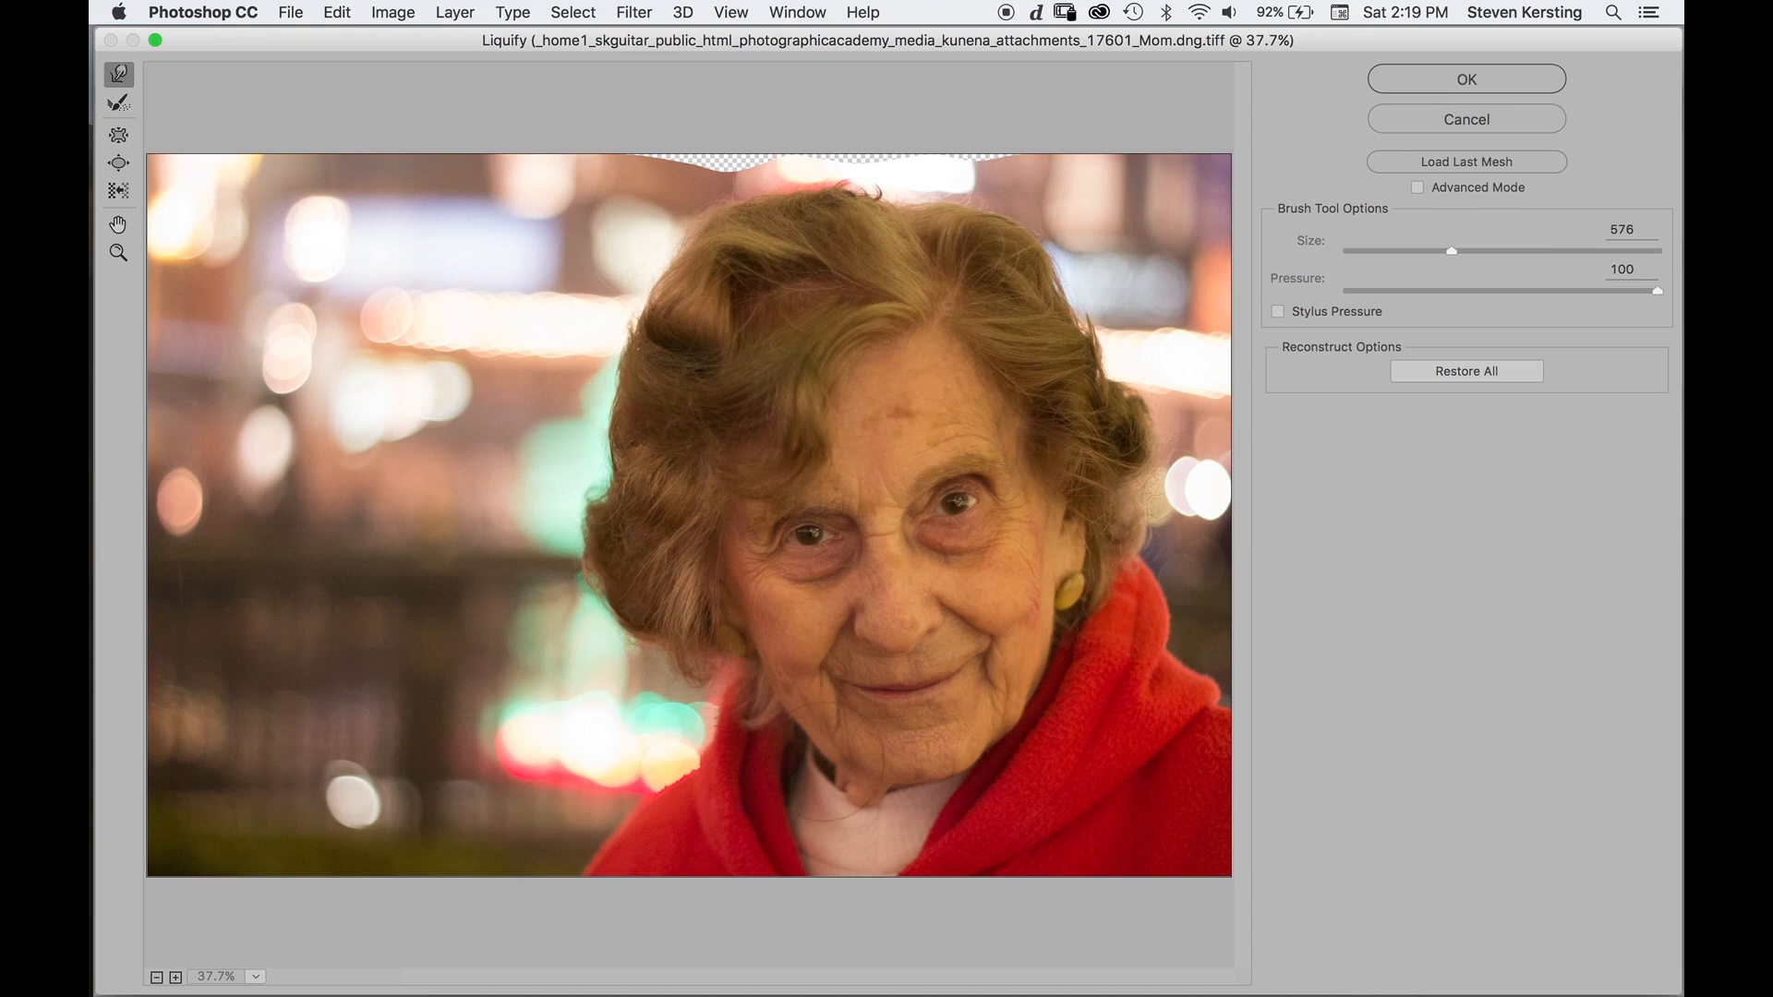
Tuck the loose skin under the chin upward, reshape the hair above the earring, and apply the Liquify changes.
{"action": "left_click_drag", "start_coordinate": [862, 816], "coordinate": [866, 793]}
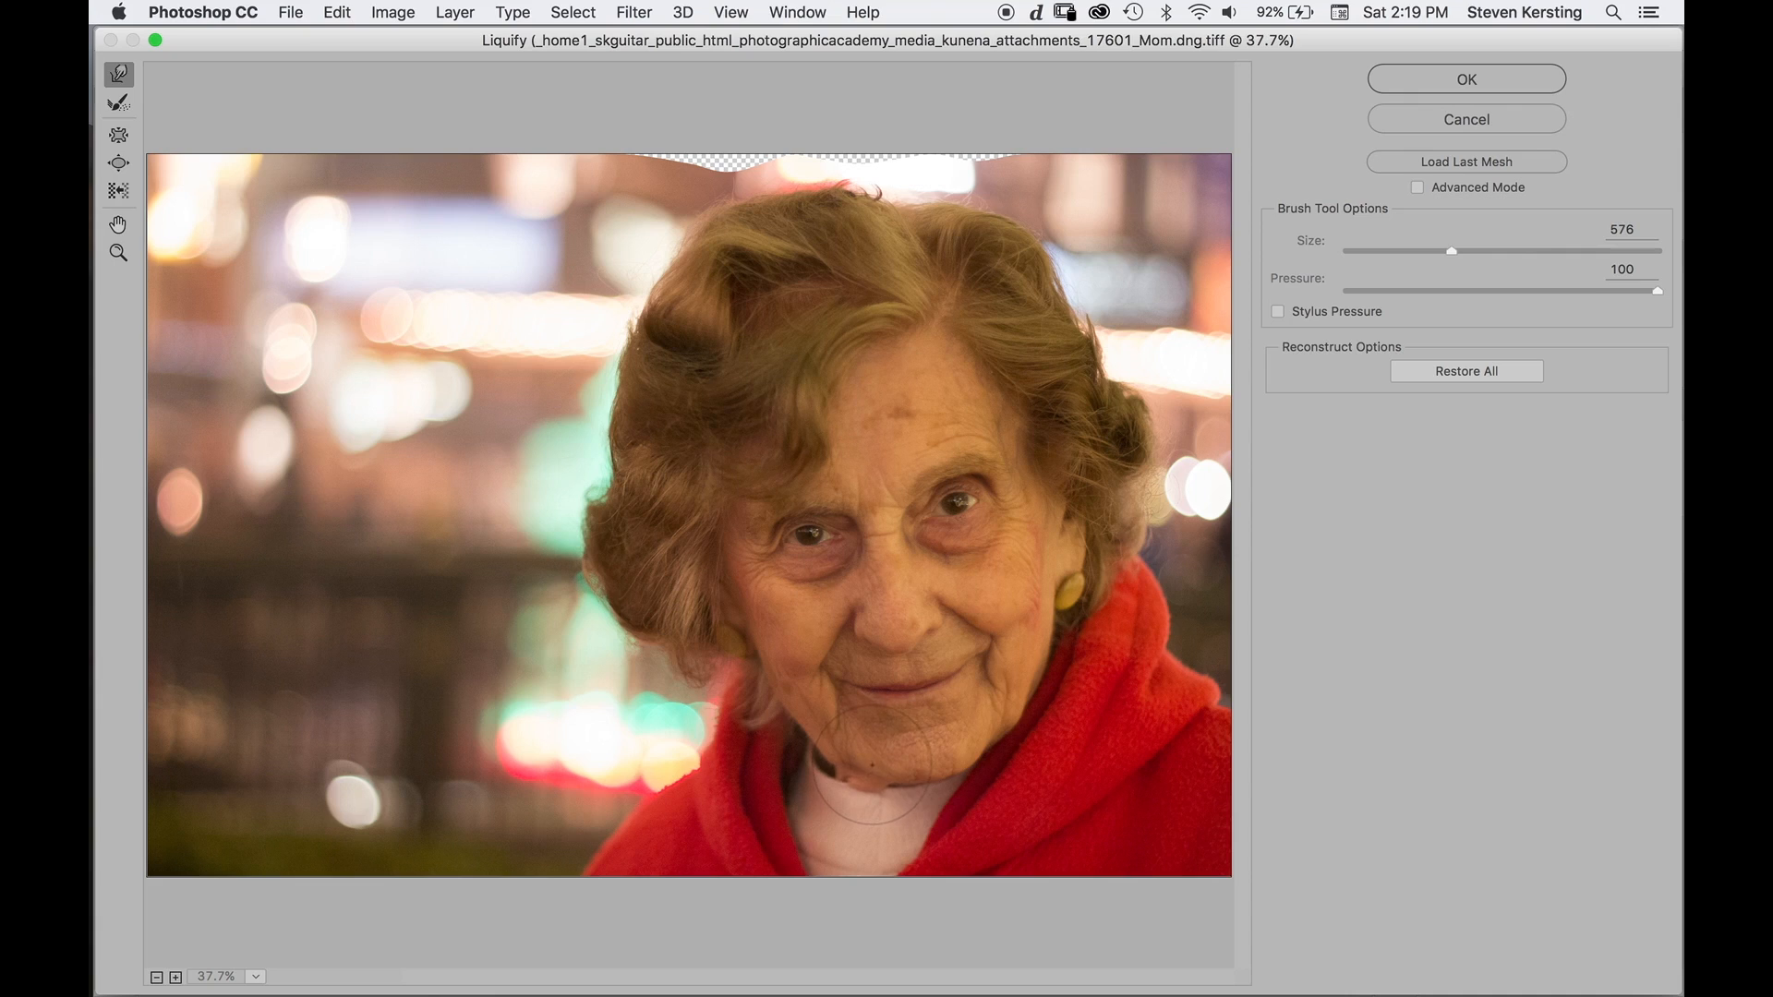
{"action": "left_click_drag", "start_coordinate": [860, 822], "coordinate": [868, 793]}
{"action": "left_click_drag", "start_coordinate": [884, 772], "coordinate": [886, 765]}
{"action": "mouse_move", "coordinate": [1165, 499]}
{"action": "left_mouse_down"}
{"action": "mouse_move", "coordinate": [1119, 508]}
{"action": "mouse_move", "coordinate": [1169, 493]}
{"action": "mouse_move", "coordinate": [1147, 490]}
{"action": "mouse_move", "coordinate": [1152, 474]}
{"action": "mouse_move", "coordinate": [1136, 513]}
{"action": "mouse_move", "coordinate": [1175, 489]}
{"action": "mouse_move", "coordinate": [1161, 492]}
{"action": "mouse_move", "coordinate": [1173, 470]}
{"action": "mouse_move", "coordinate": [1125, 465]}
{"action": "mouse_move", "coordinate": [1140, 472]}
{"action": "mouse_move", "coordinate": [1145, 434]}
{"action": "left_mouse_up"}
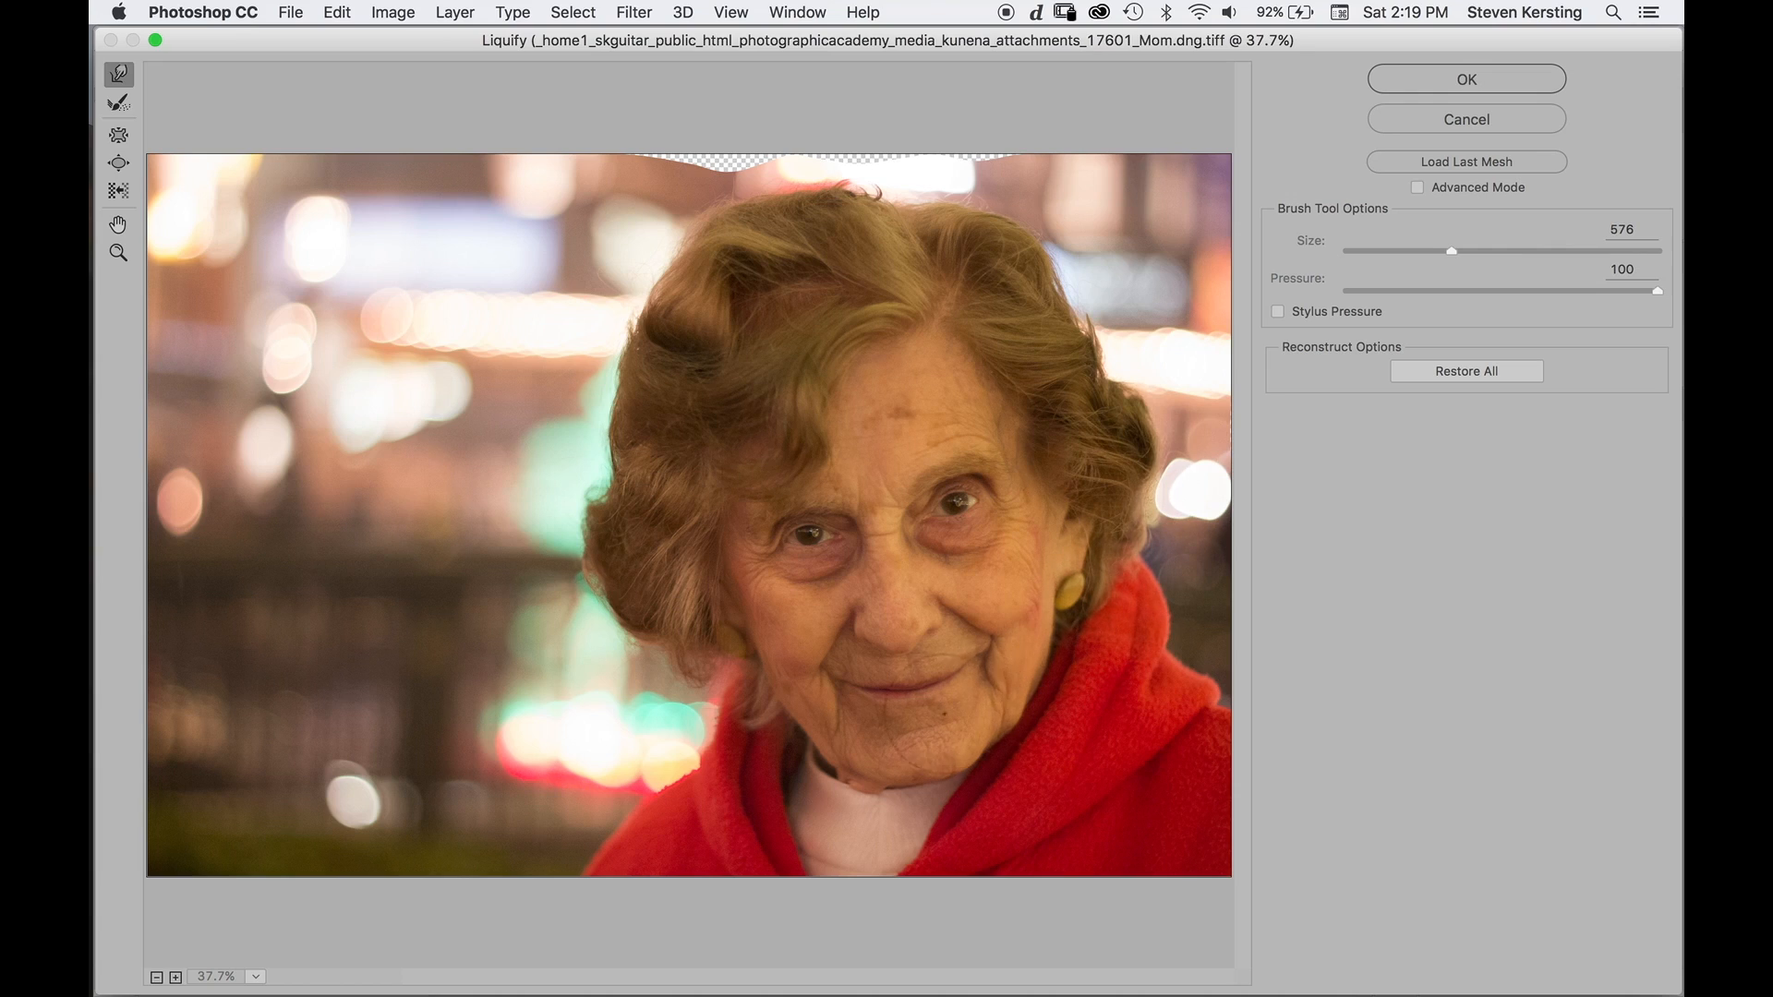
{"action": "left_click", "coordinate": [1477, 77]}
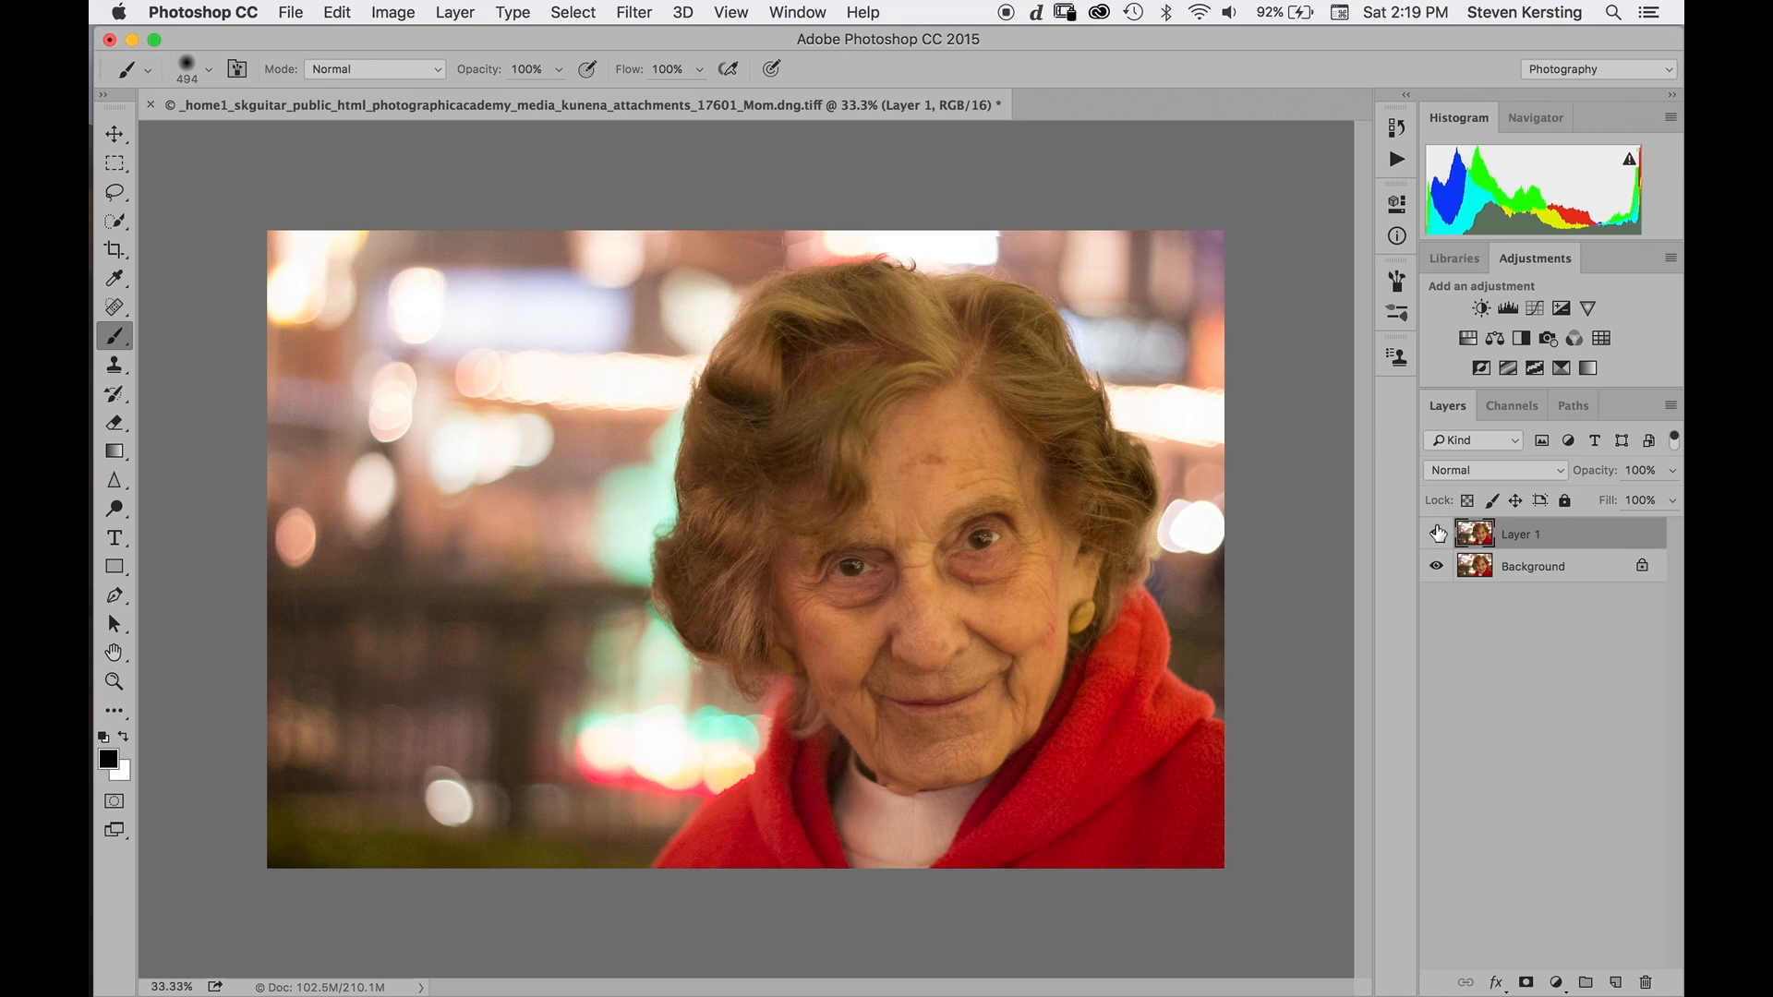
Toggle the visibility of Layer 1 to compare the portrait before and after the Liquify reshaping.
{"action": "left_click", "coordinate": [1435, 537]}
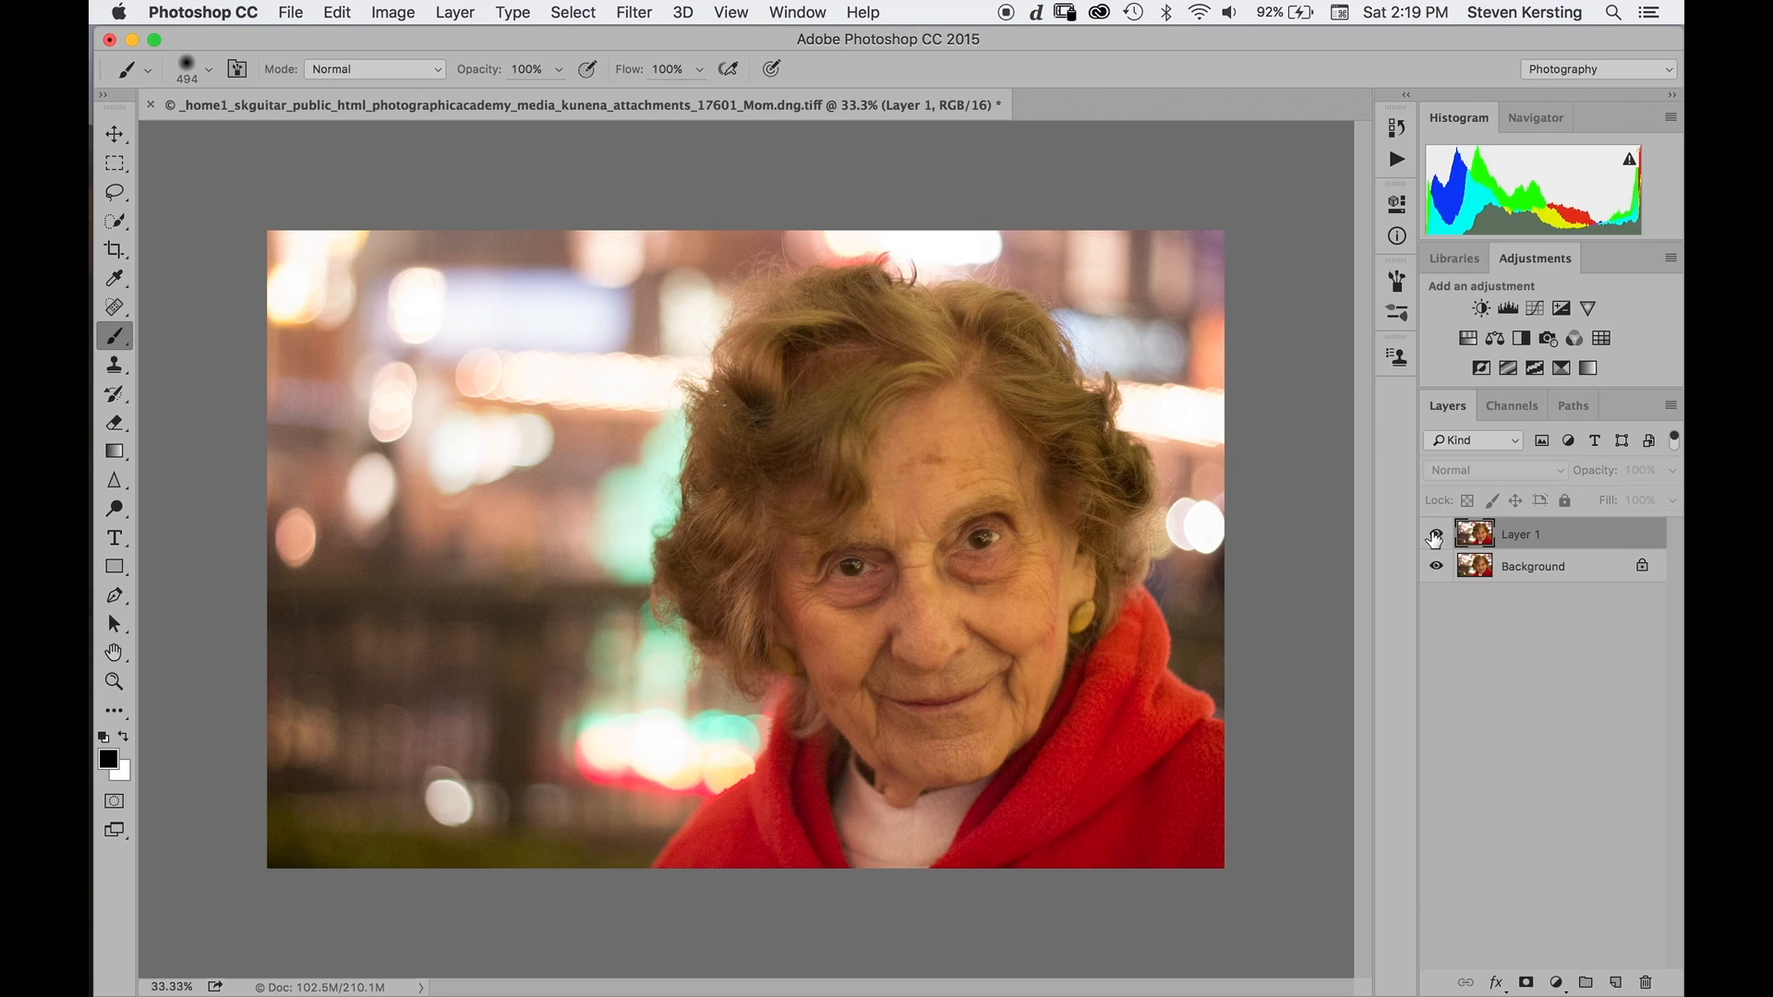
{"action": "left_click", "coordinate": [1435, 538]}
{"action": "left_click", "coordinate": [1435, 537]}
{"action": "left_click", "coordinate": [1435, 538]}
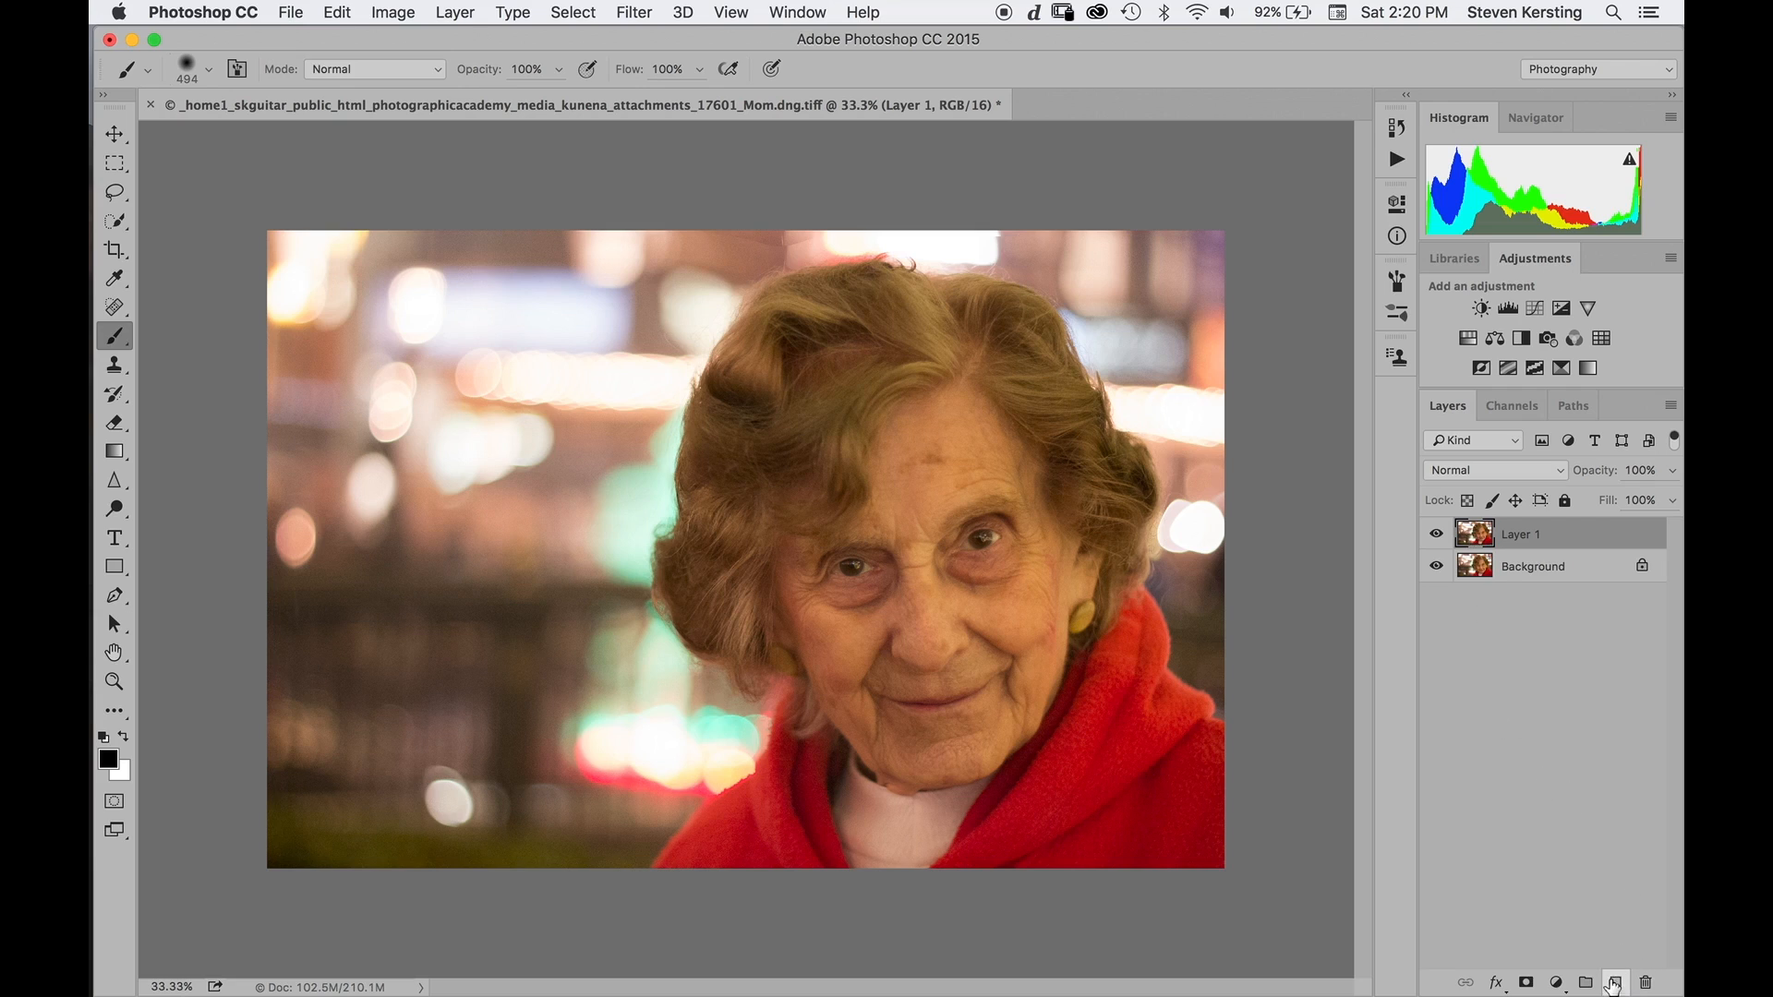
Add an empty layer above Layer 1 and sample the background above the hair with the Clone Stamp in Lighten mode.
{"action": "left_click", "coordinate": [1618, 982]}
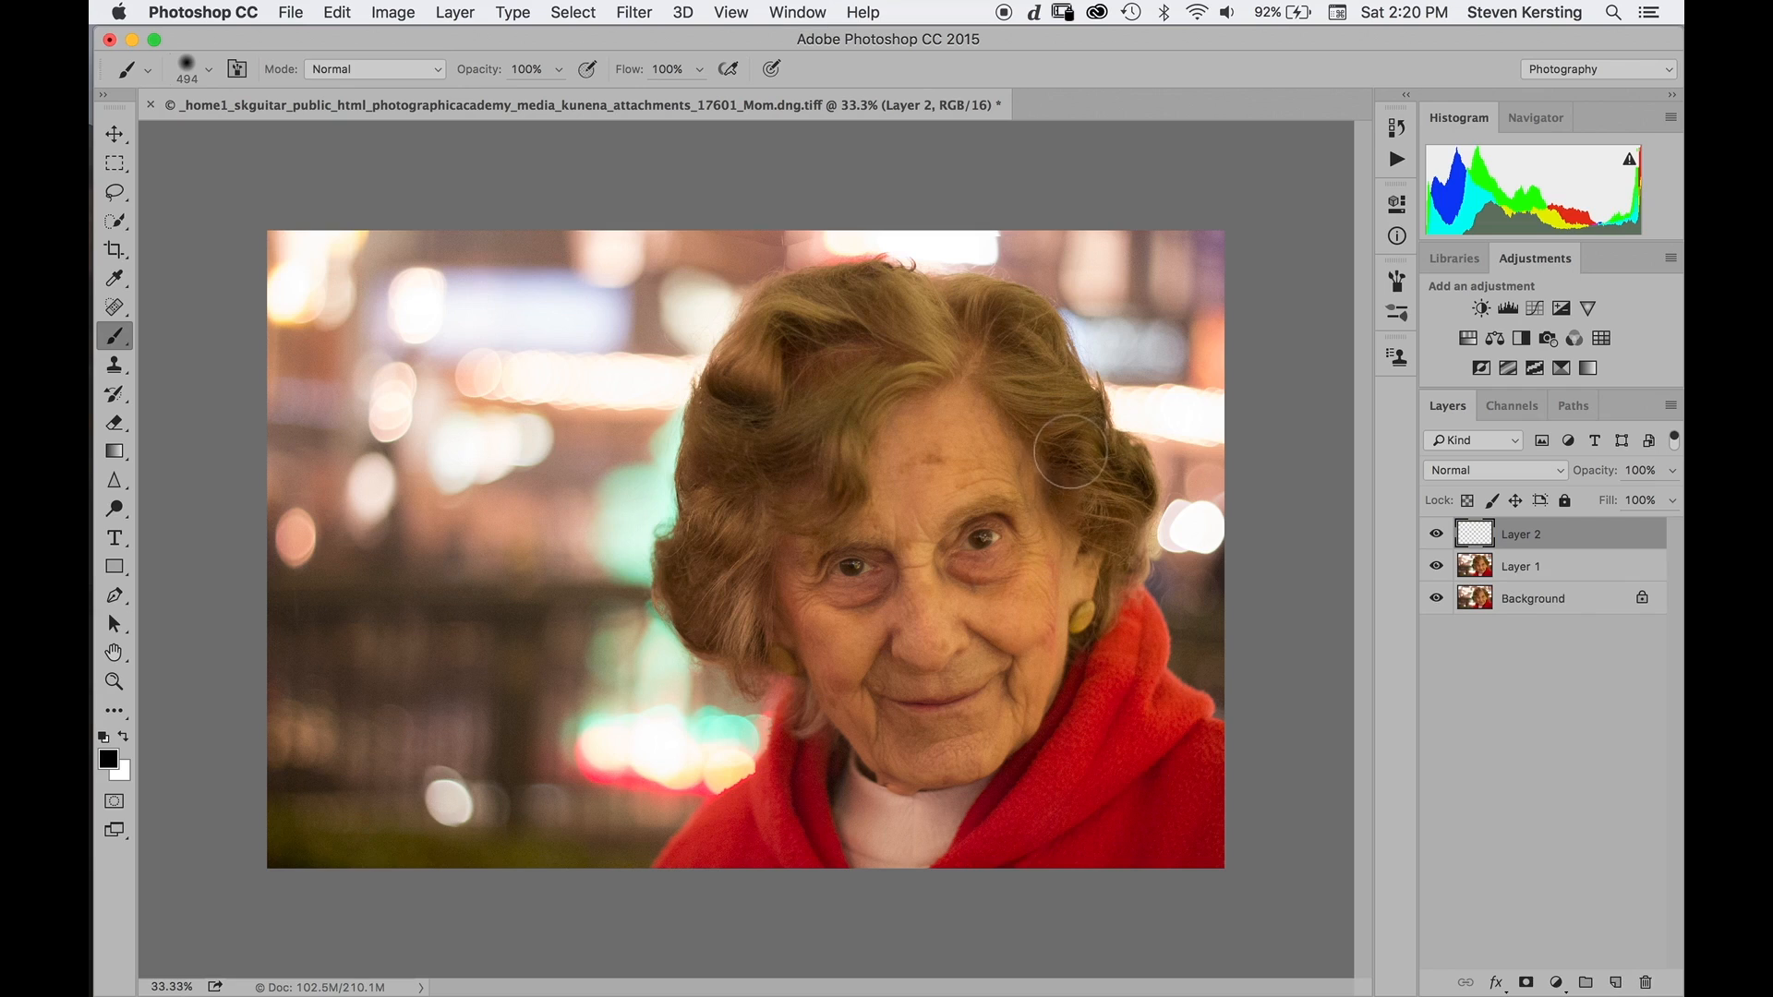
{"action": "key", "text": "s"}
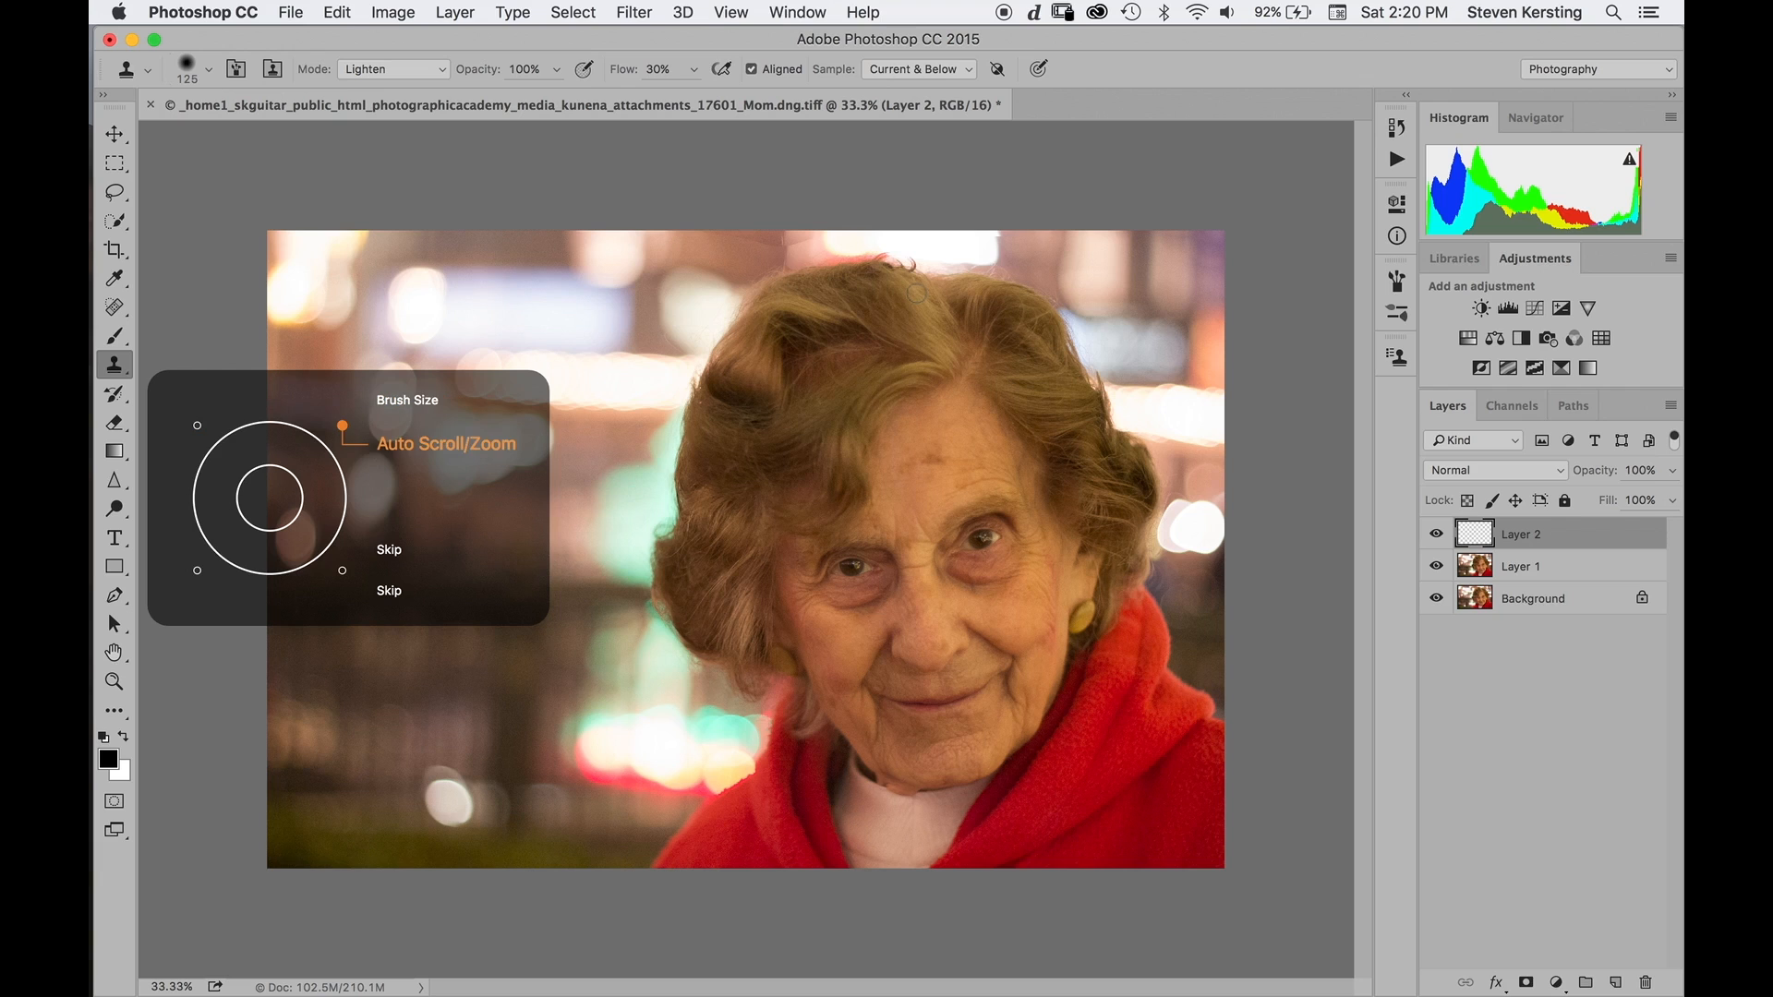
{"action": "scroll", "coordinate": [917, 293], "scroll_direction": "up", "scroll_amount": 5}
{"action": "scroll", "coordinate": [917, 293], "scroll_direction": "up", "scroll_amount": 1}
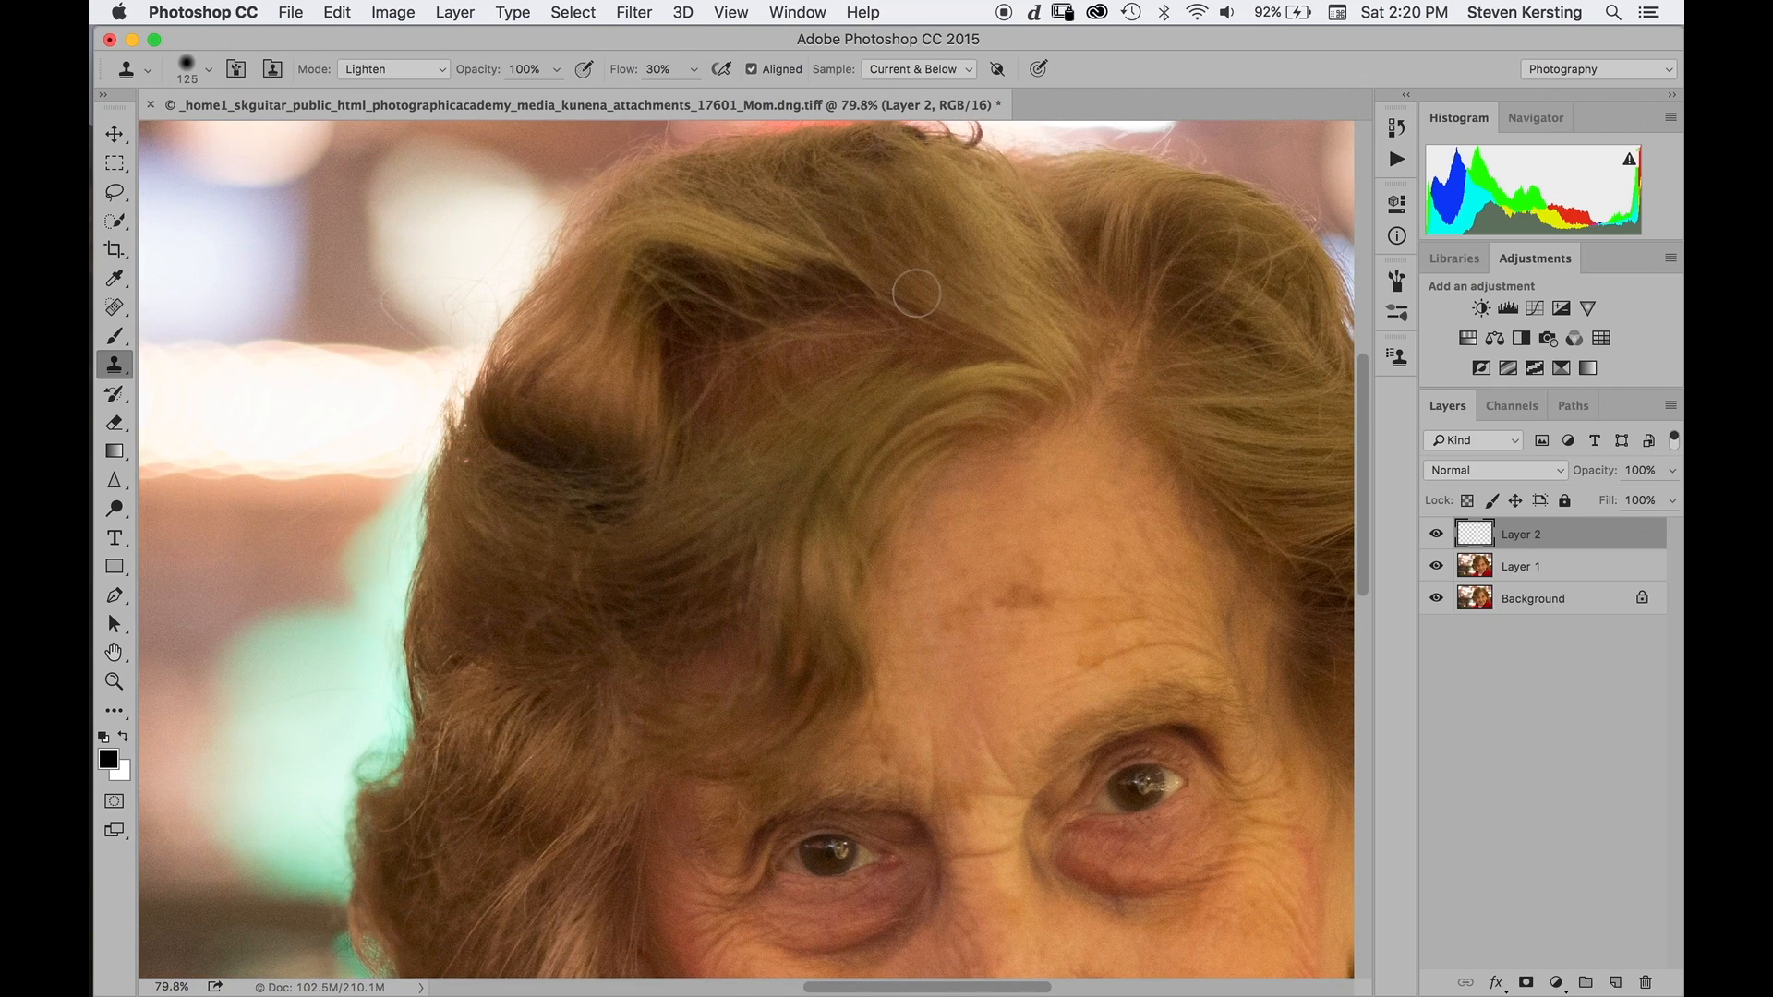
{"action": "left_click_drag", "start_coordinate": [950, 586], "coordinate": [958, 717]}
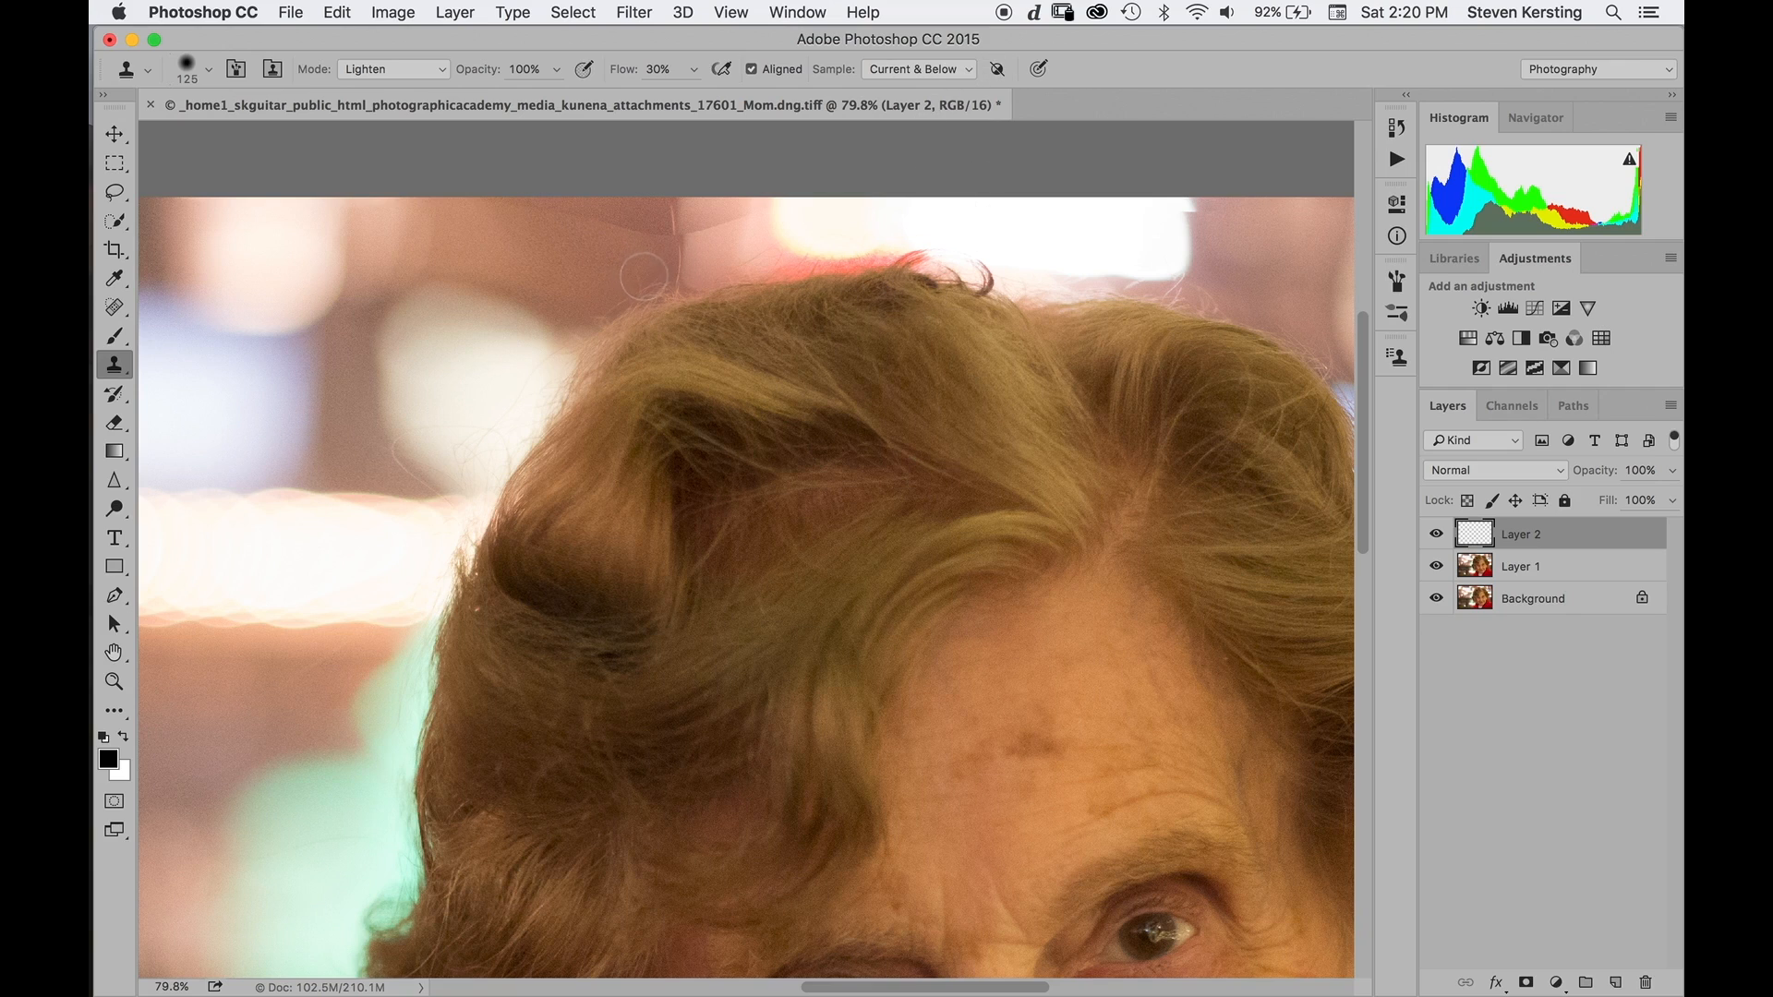
{"action": "key", "text": "alt"}
Turn off Shape Dynamics for the Clone Stamp brush and enable Transfer with the flow jitter controlled by Pen Pressure.
{"action": "left_click", "coordinate": [1394, 316]}
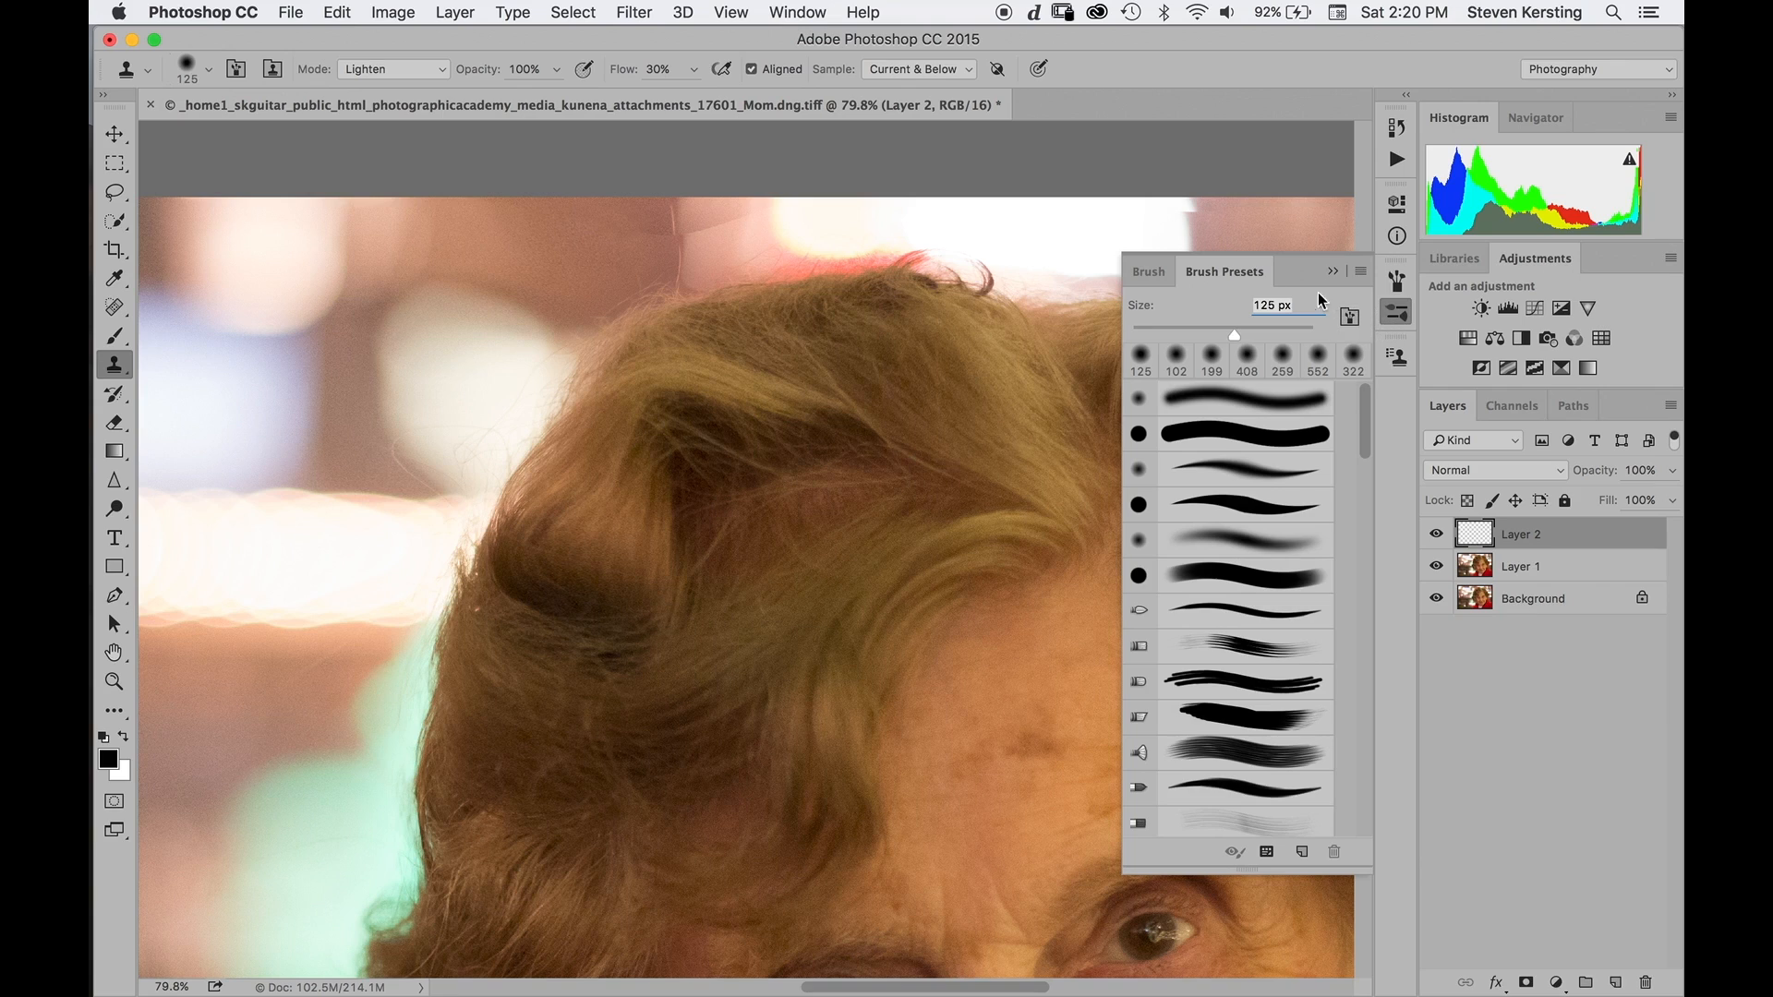
{"action": "left_click", "coordinate": [1149, 272]}
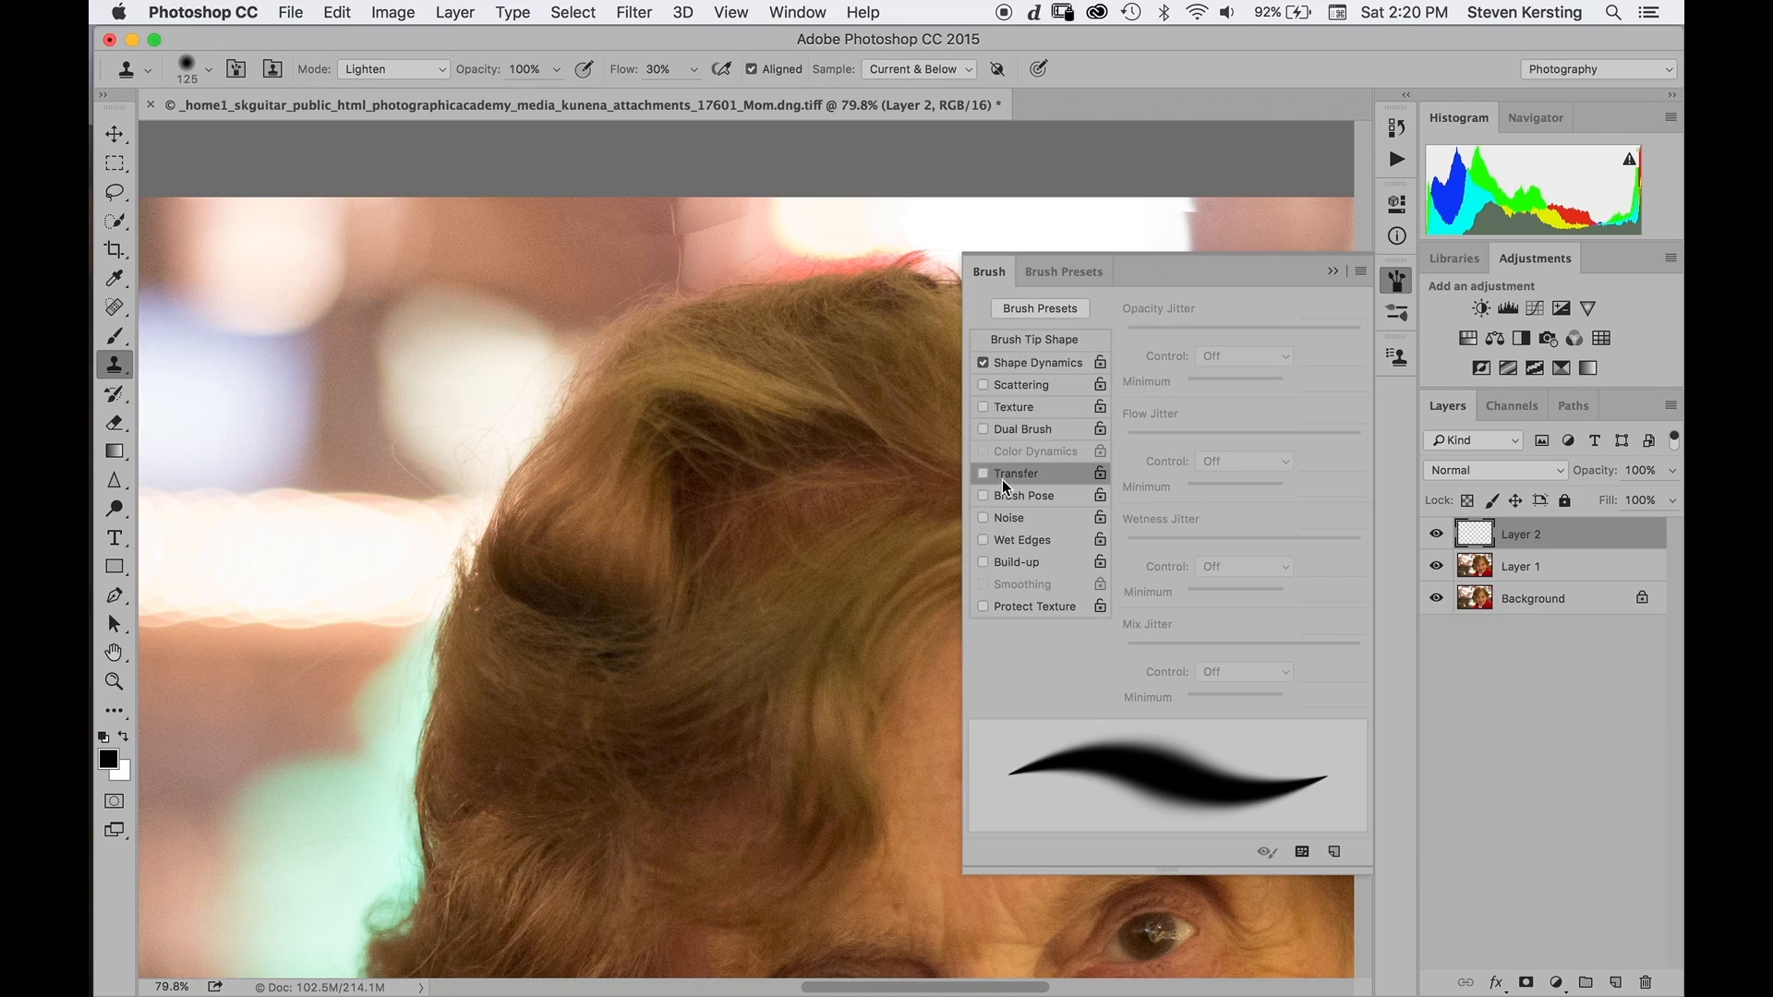
{"action": "left_click", "coordinate": [985, 364]}
{"action": "left_click", "coordinate": [984, 473]}
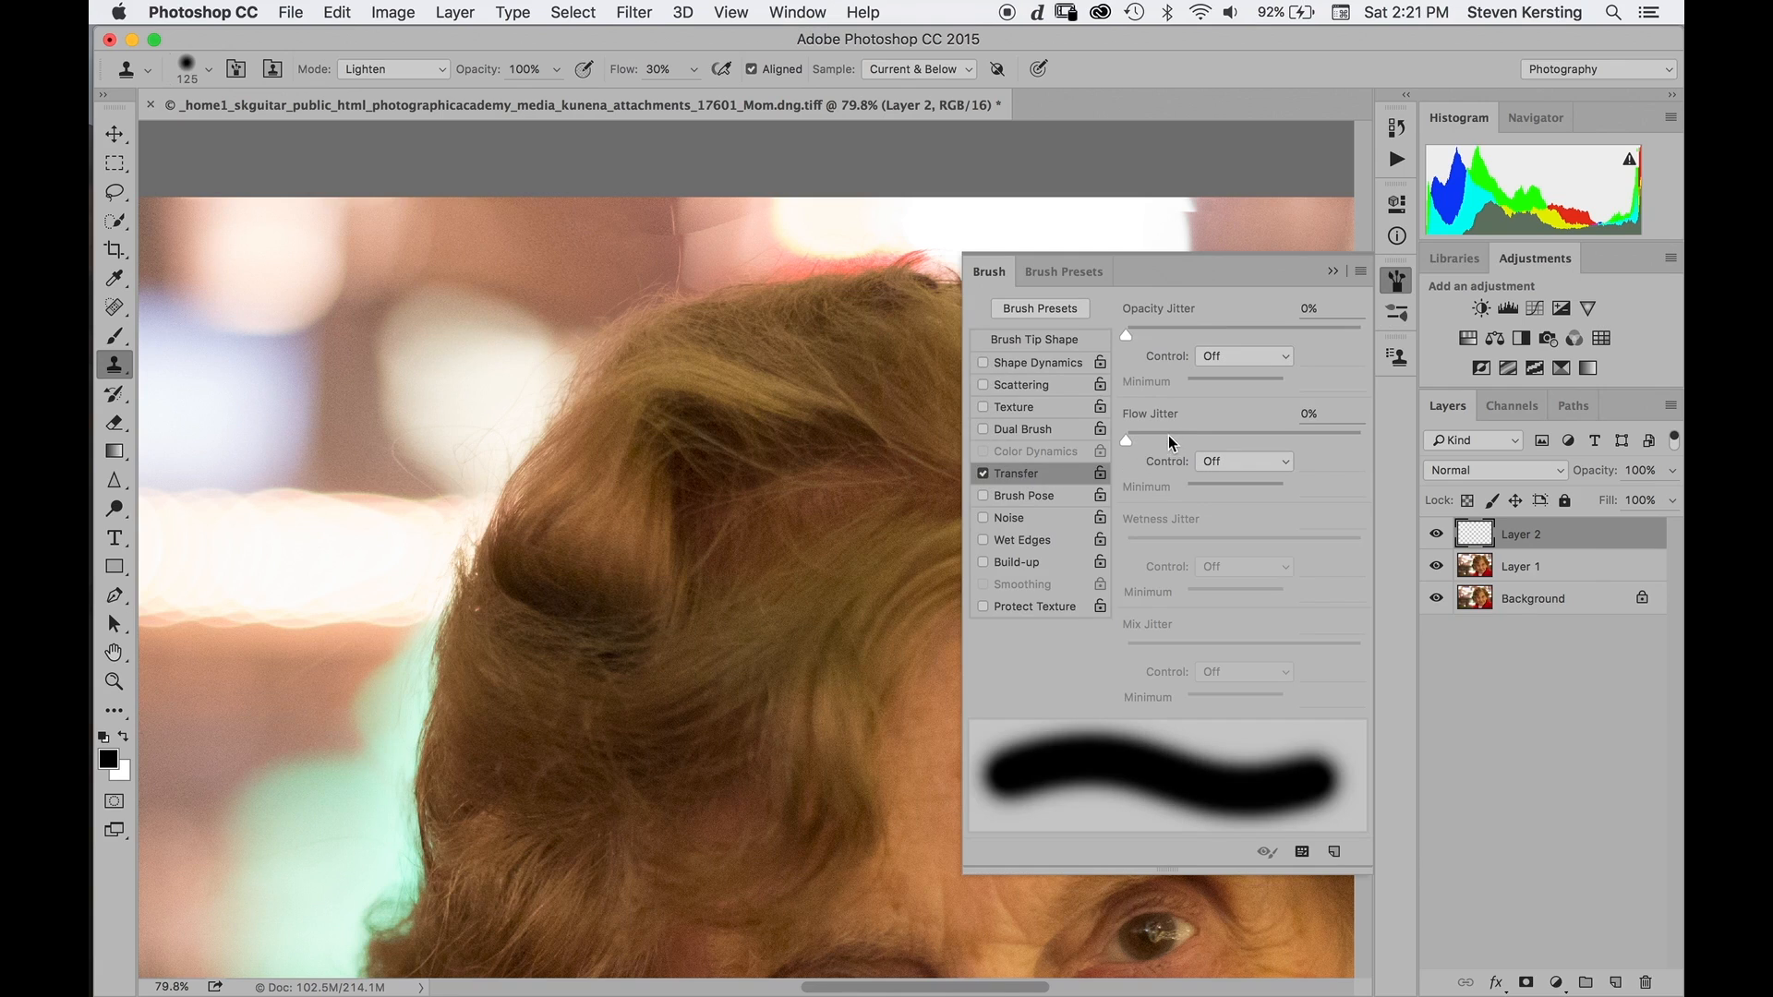
{"action": "left_click", "coordinate": [1290, 463]}
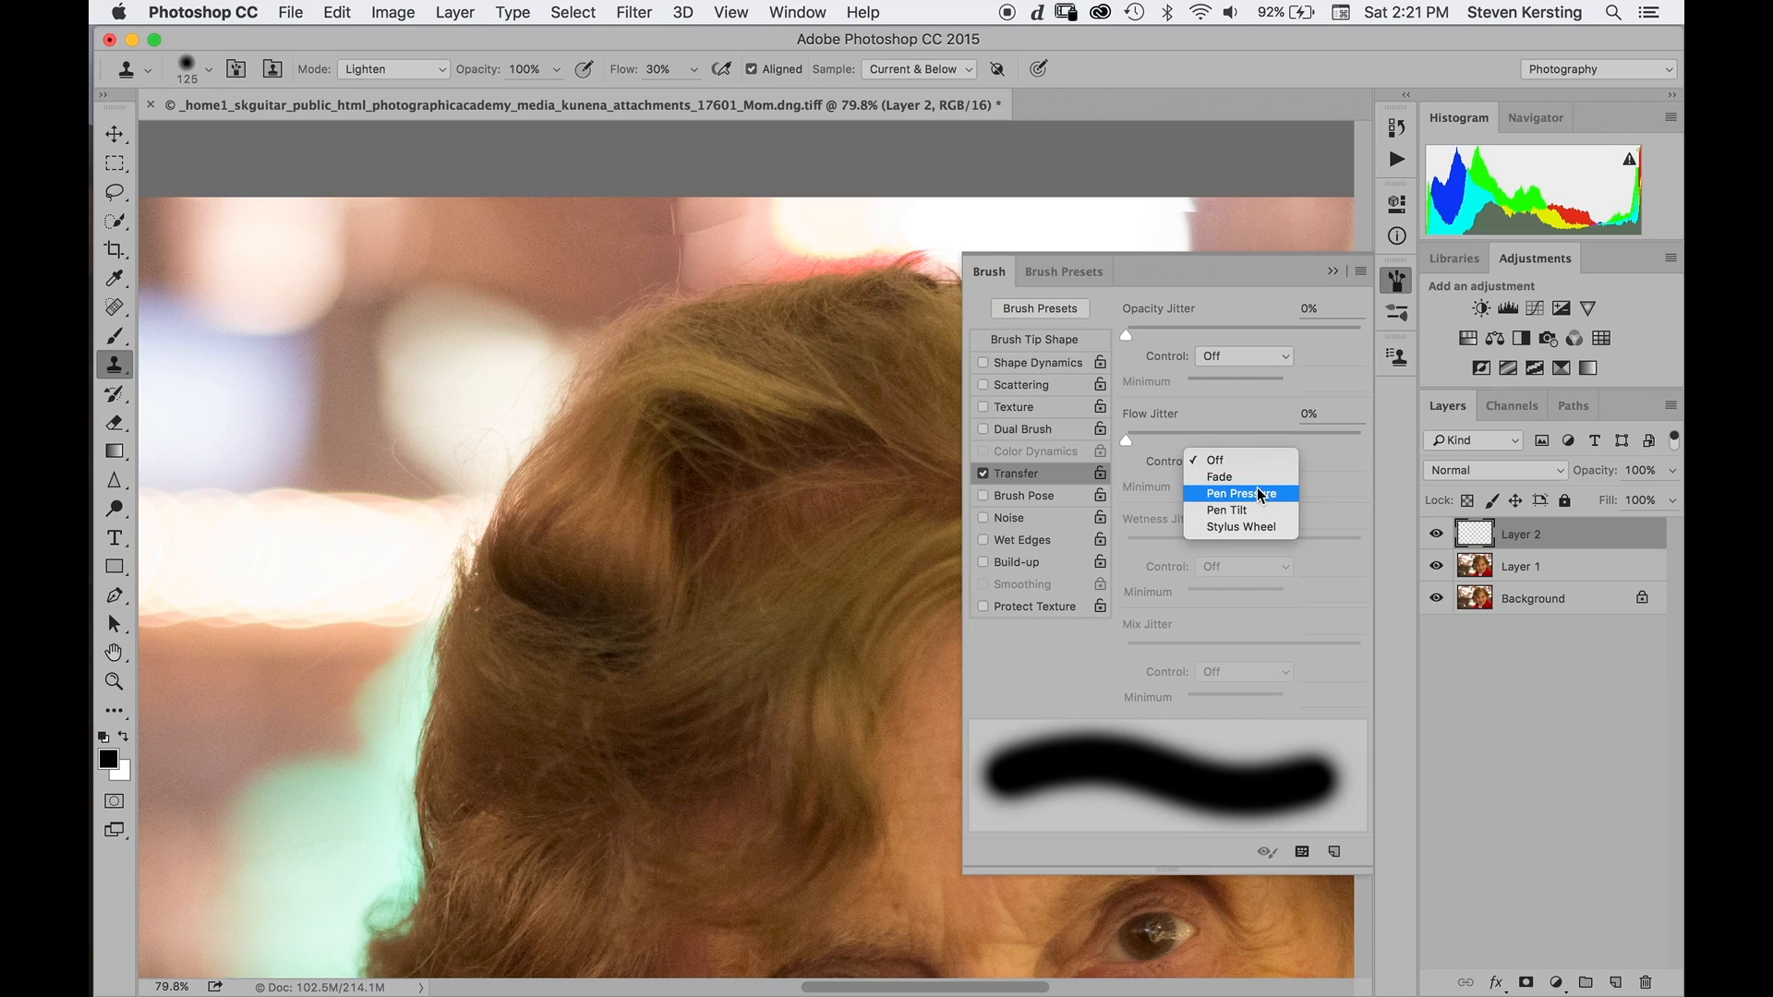
{"action": "left_click", "coordinate": [1256, 495]}
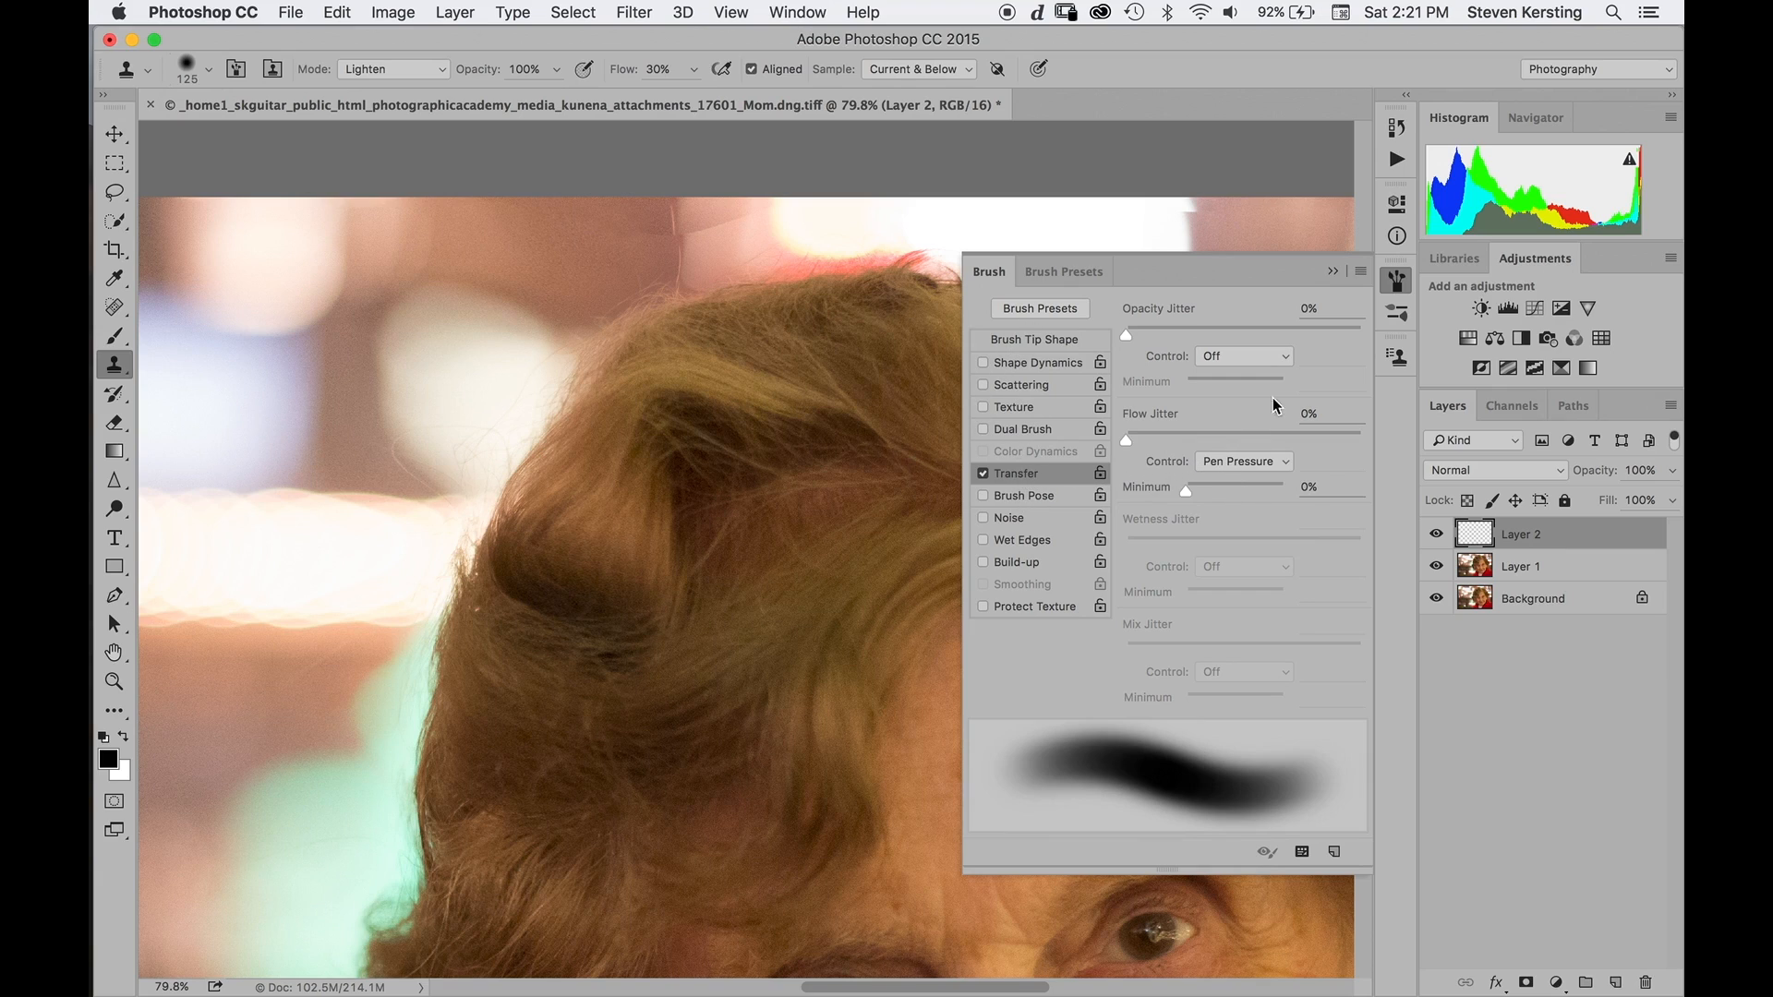
{"action": "left_click", "coordinate": [1333, 273]}
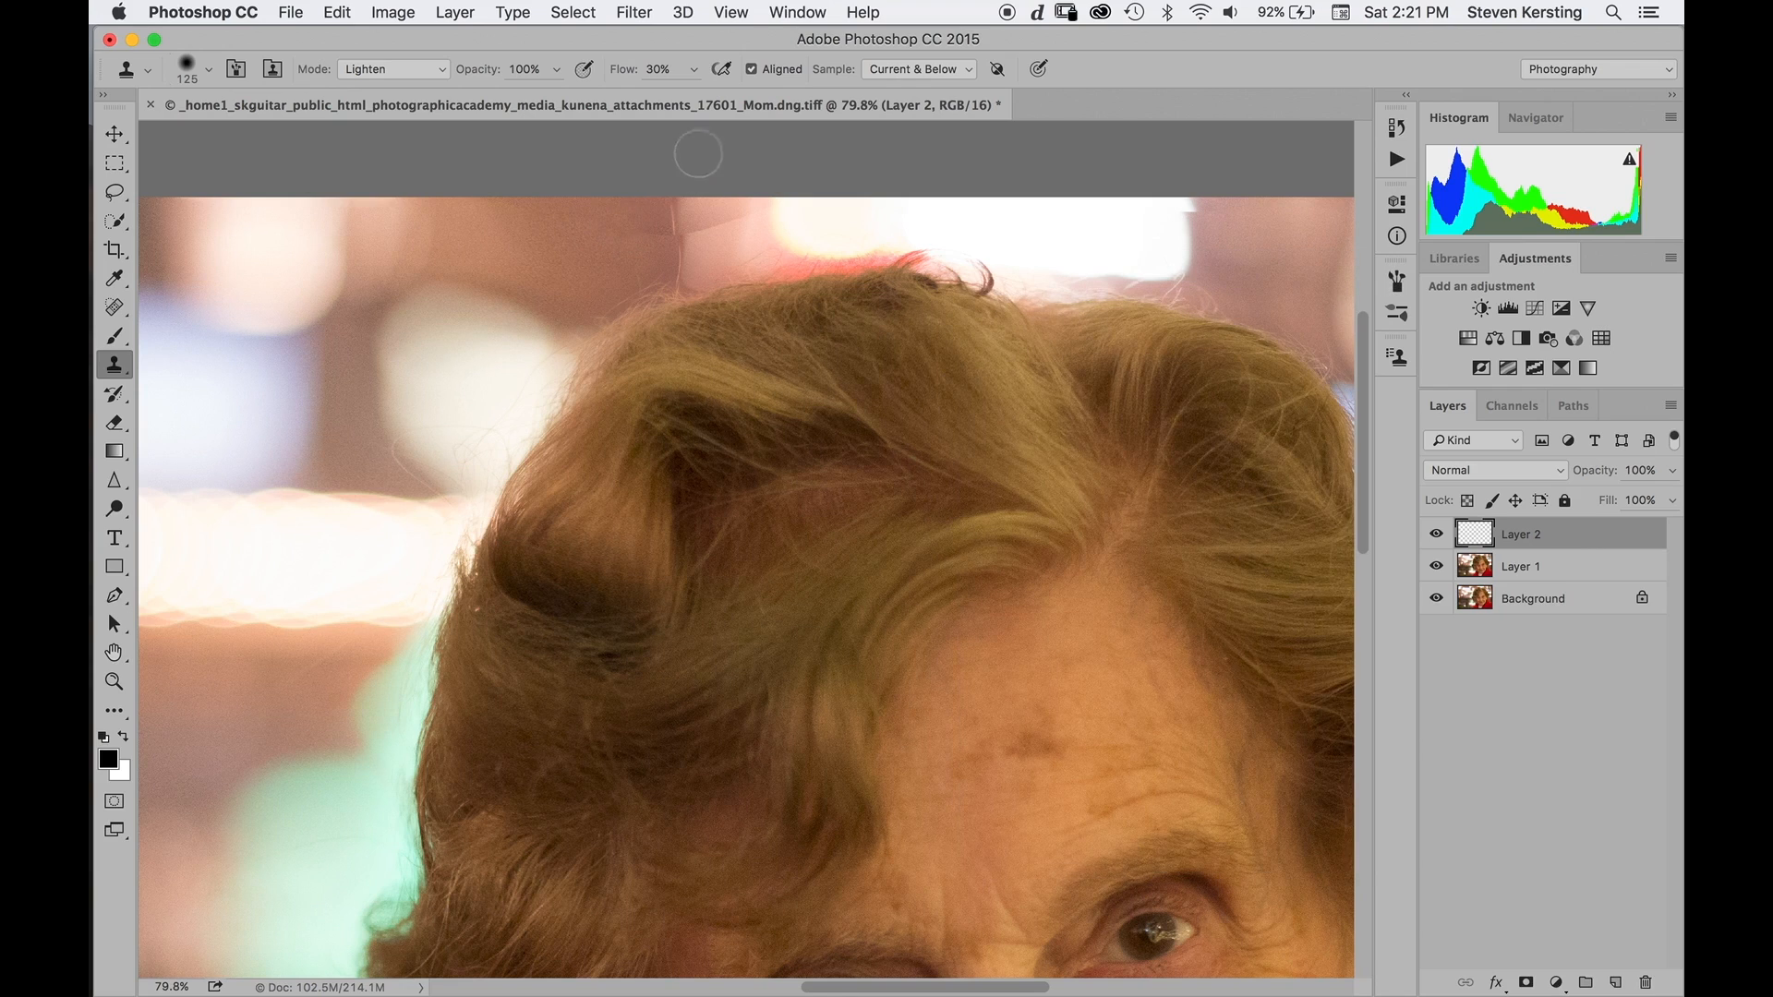
Set the Clone Stamp flow to 100% and clone background over the warped seam above the hair with a 360 px brush.
{"action": "left_click_drag", "start_coordinate": [626, 74], "coordinate": [724, 69]}
{"action": "key", "text": "alt"}
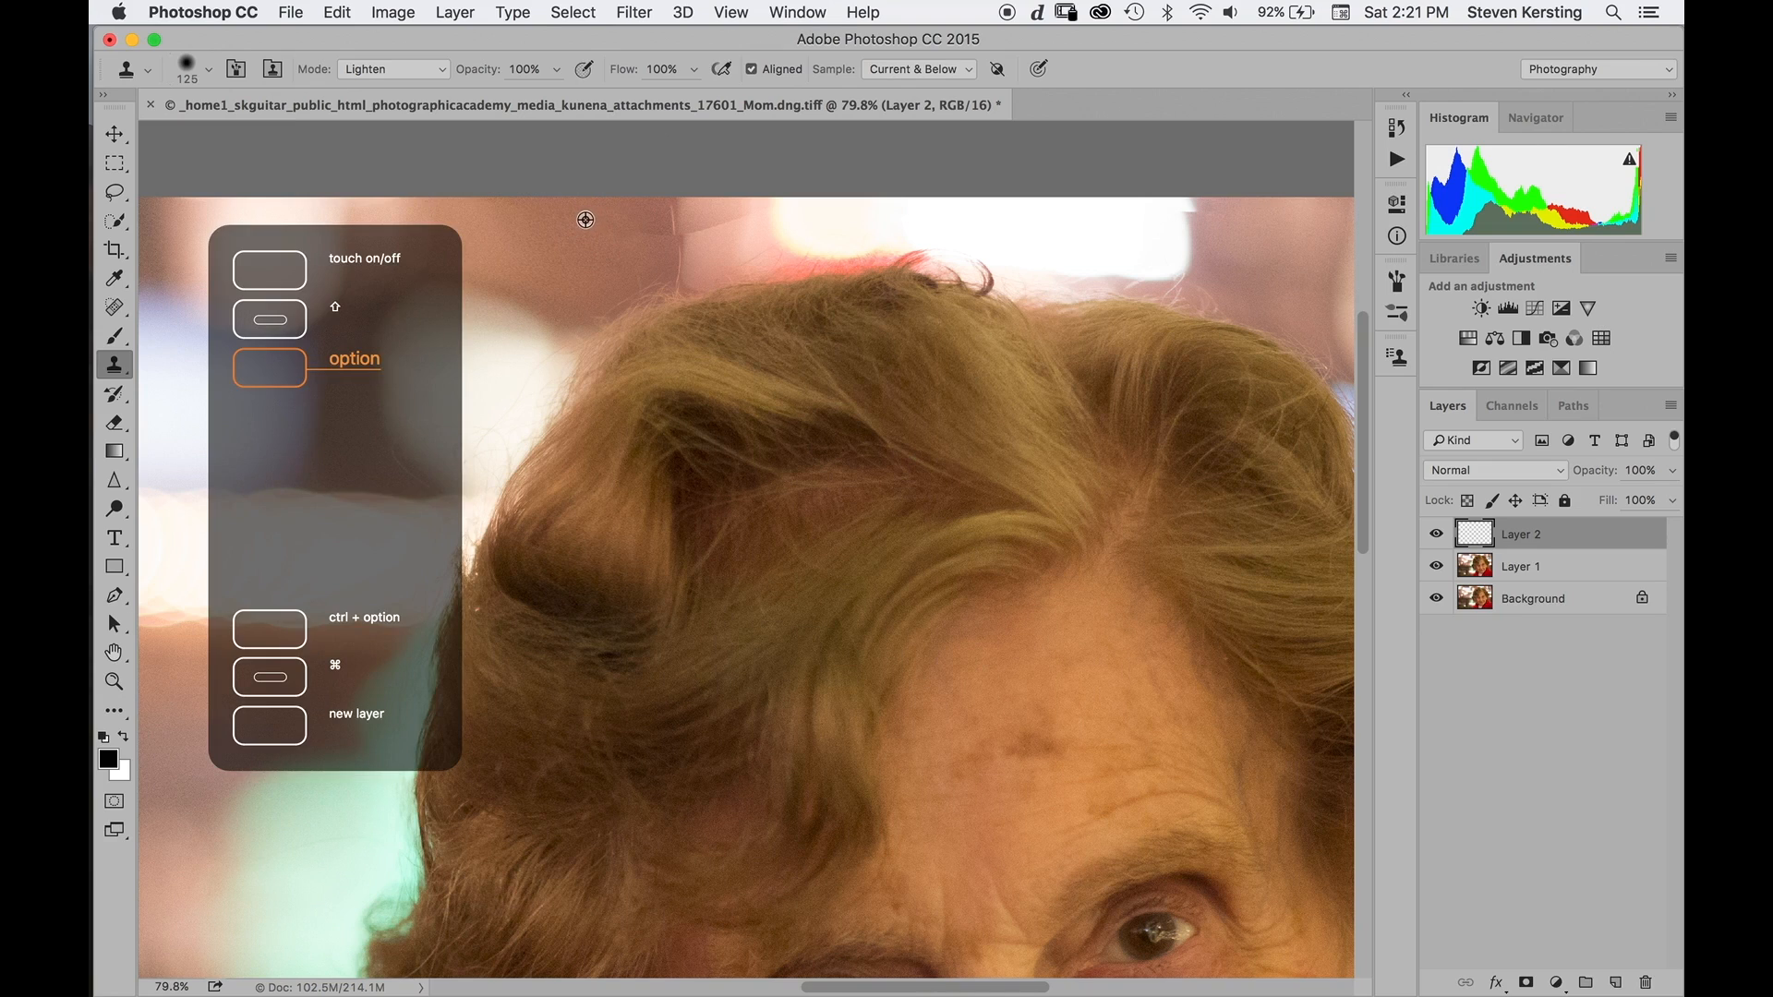
{"action": "left_click", "coordinate": [585, 224], "text": "alt"}
{"action": "left_click_drag", "start_coordinate": [630, 234], "coordinate": [626, 245]}
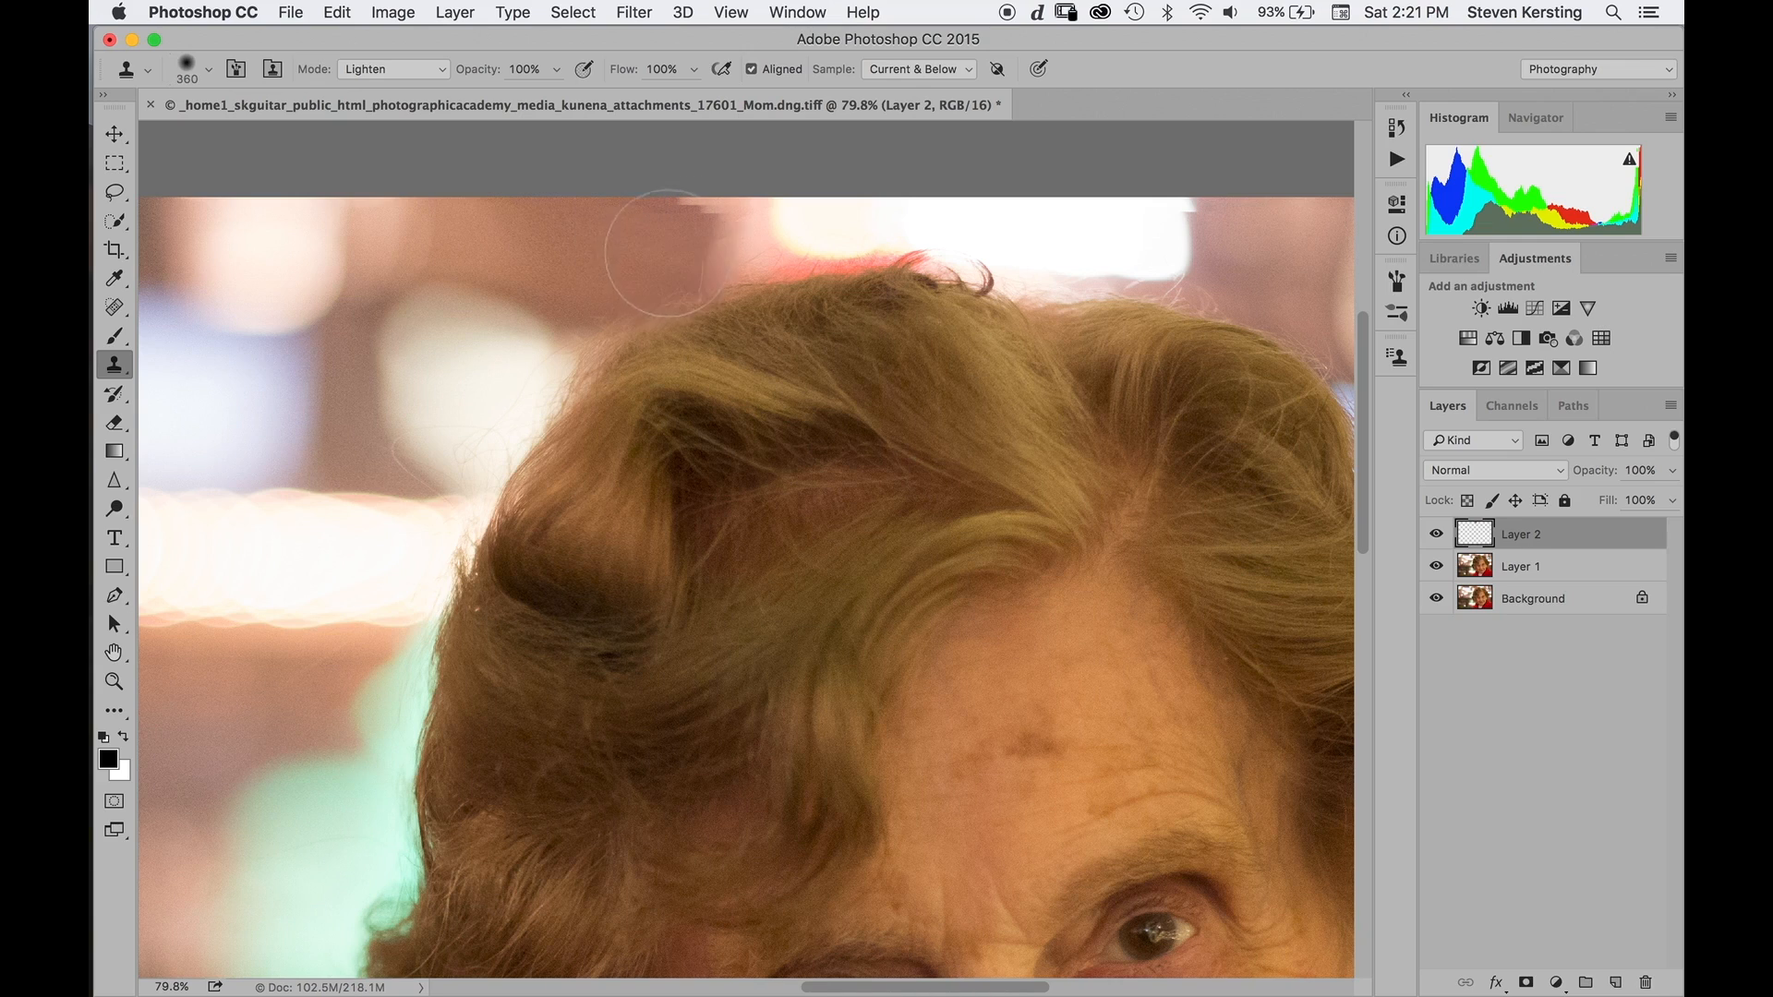
{"action": "left_click_drag", "start_coordinate": [671, 267], "coordinate": [711, 245]}
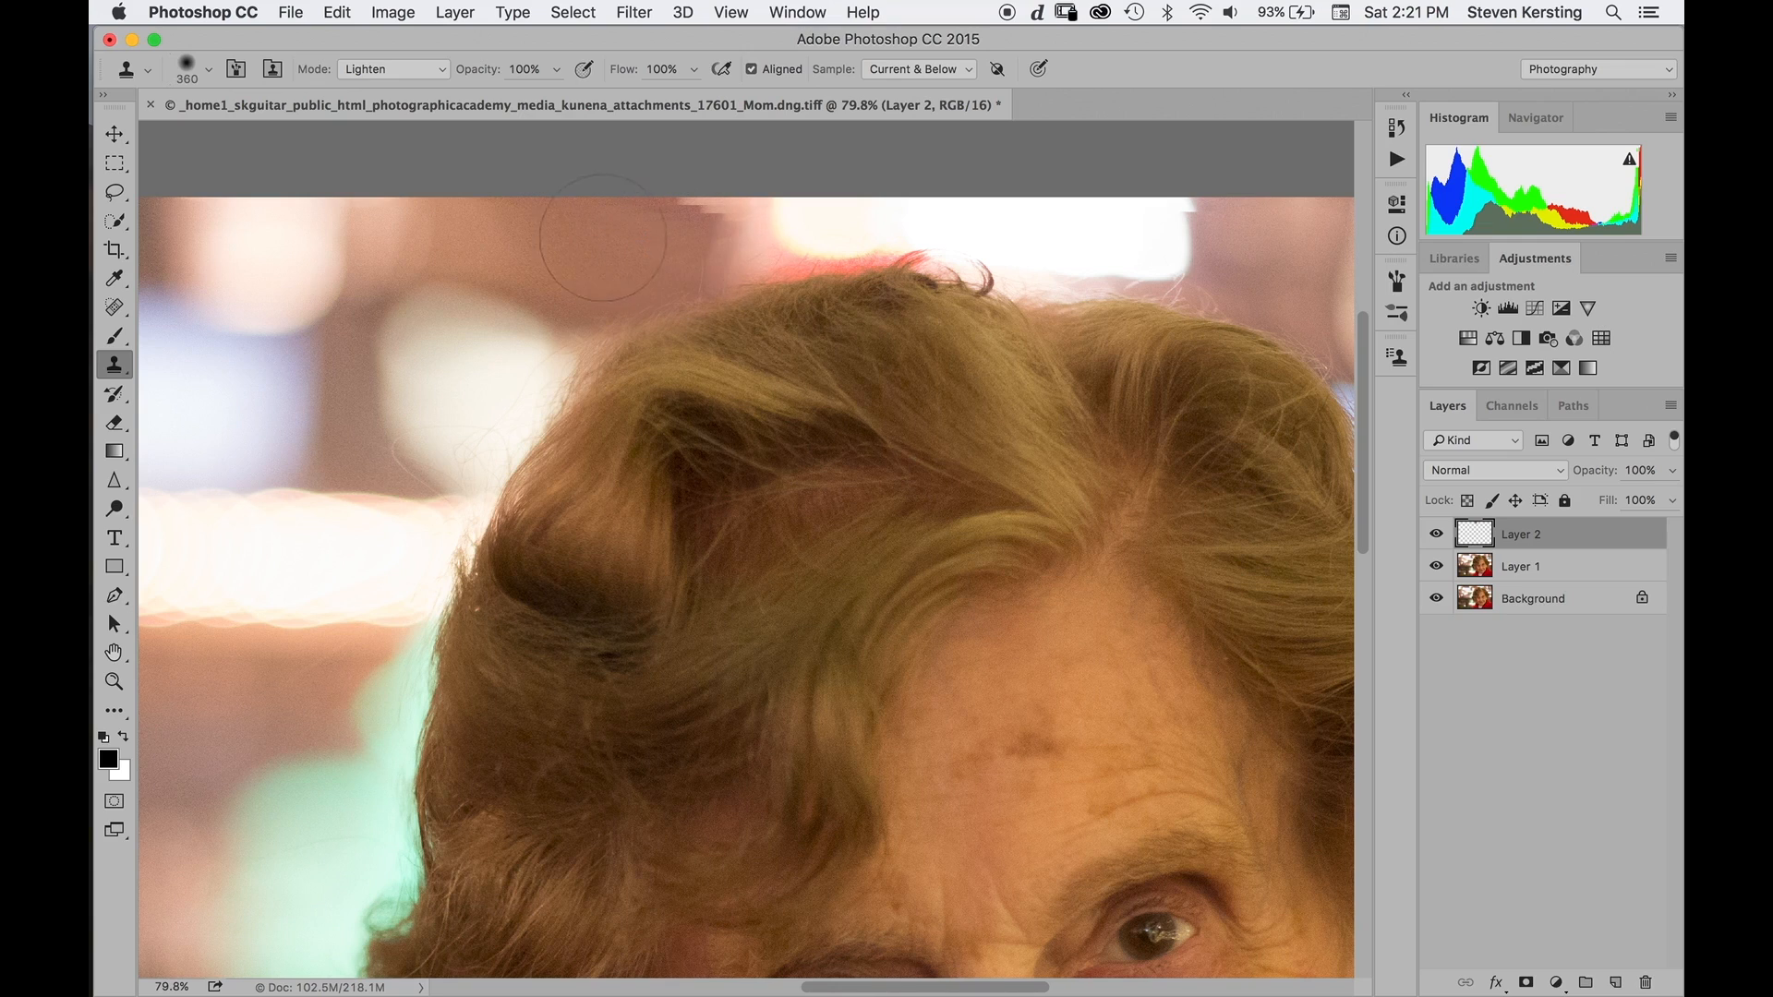
Reduce the Clone Stamp brush to 167 px and clone sampled brown background over the dark seam above the hair.
{"action": "mouse_move", "coordinate": [615, 261]}
{"action": "left_mouse_down"}
{"action": "mouse_move", "coordinate": [586, 294]}
{"action": "mouse_move", "coordinate": [576, 352]}
{"action": "mouse_move", "coordinate": [641, 376]}
{"action": "mouse_move", "coordinate": [587, 382]}
{"action": "mouse_move", "coordinate": [567, 321]}
{"action": "left_mouse_up"}
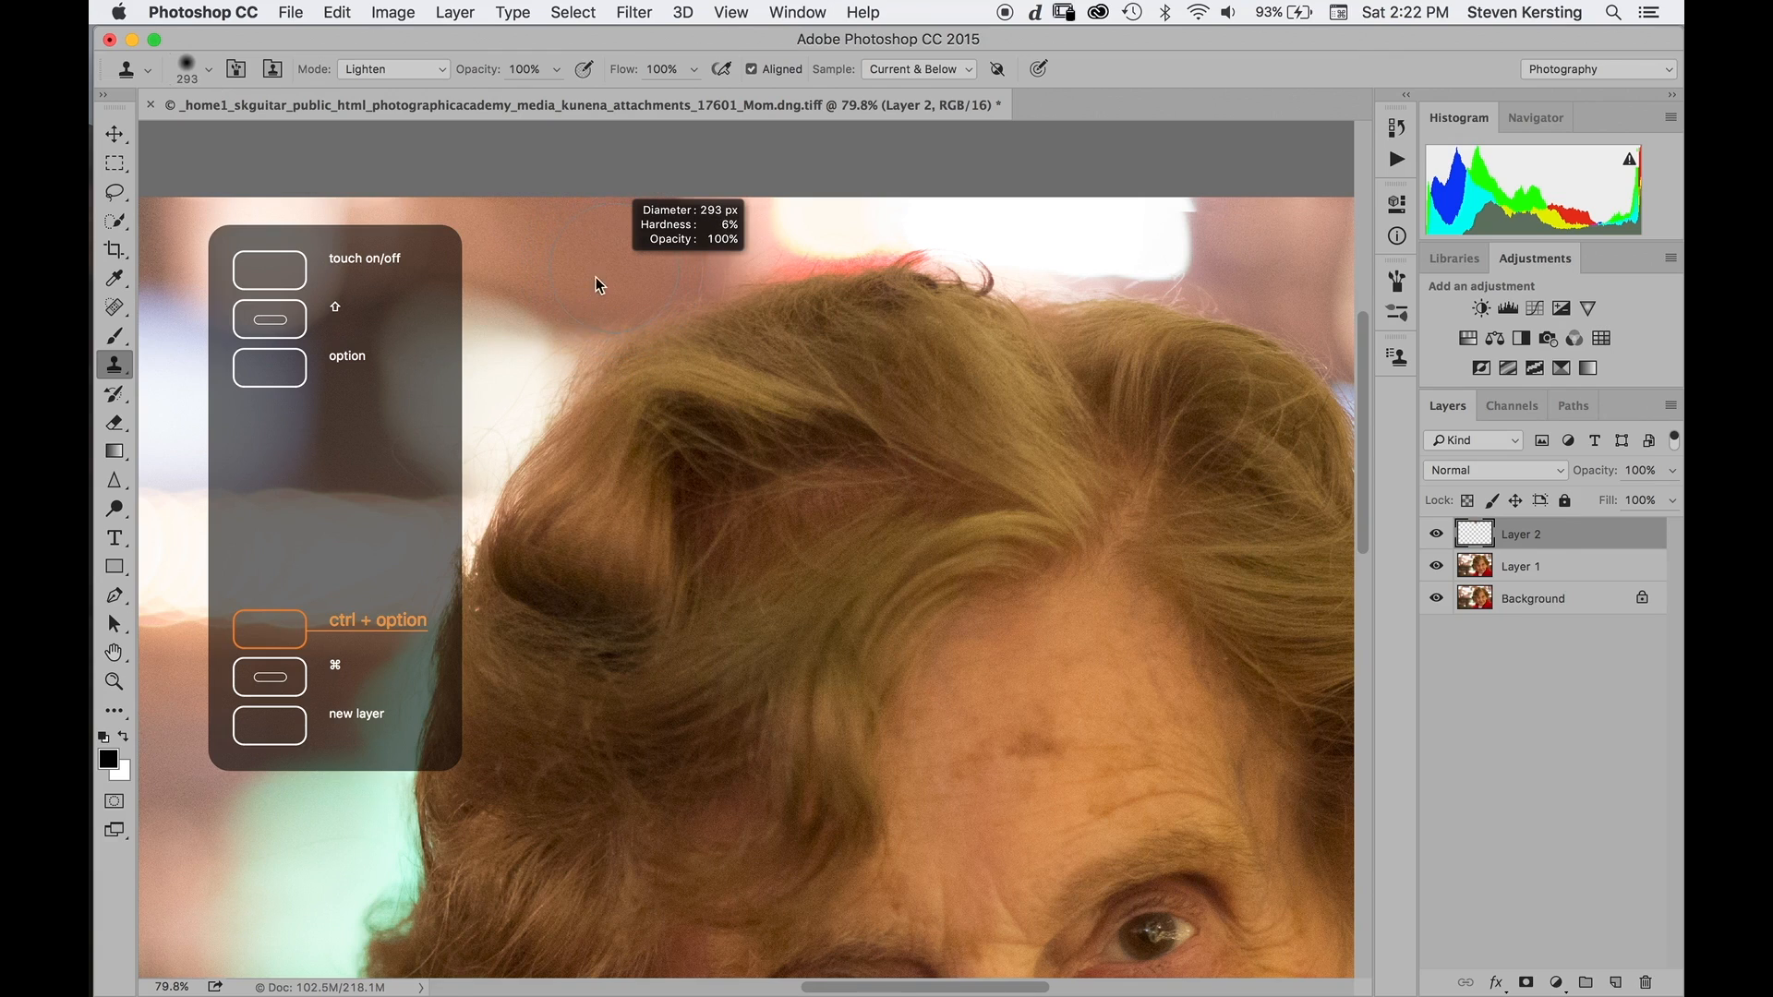
{"action": "mouse_move", "coordinate": [689, 517]}
{"action": "left_mouse_down"}
{"action": "mouse_move", "coordinate": [659, 480]}
{"action": "mouse_move", "coordinate": [598, 461]}
{"action": "mouse_move", "coordinate": [605, 529]}
{"action": "left_mouse_up"}
{"action": "left_click_drag", "start_coordinate": [689, 517], "coordinate": [686, 517]}
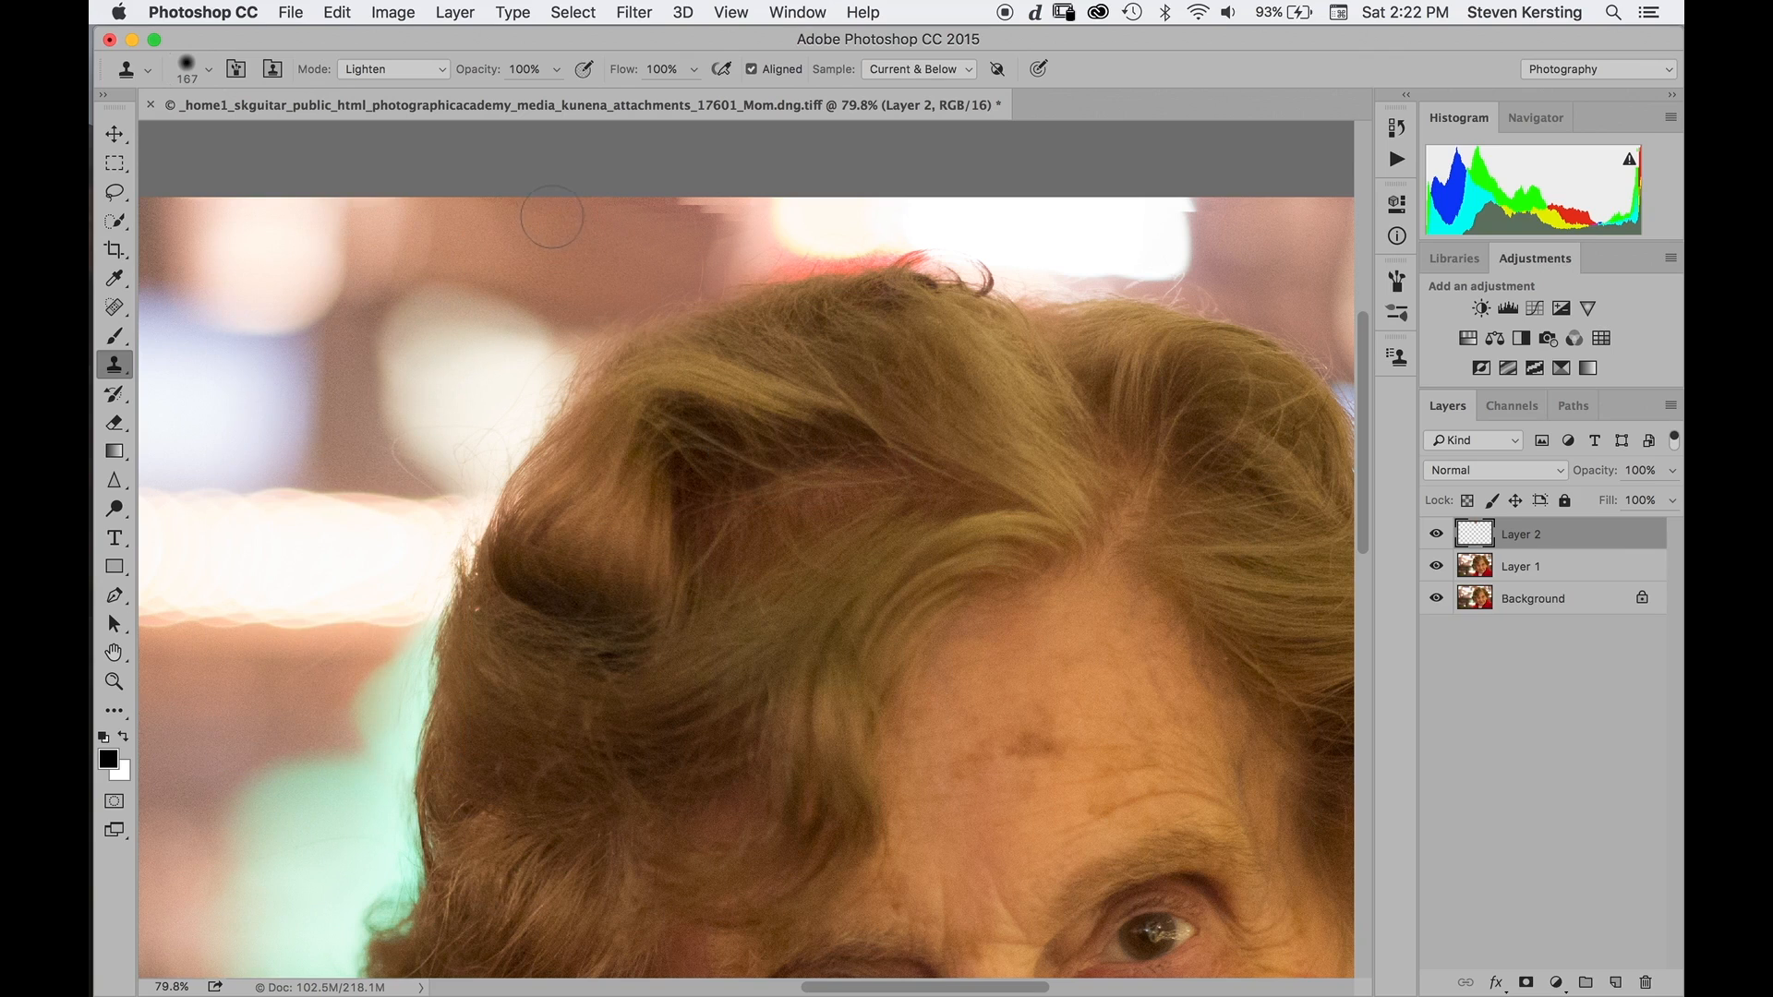
{"action": "key", "text": "alt"}
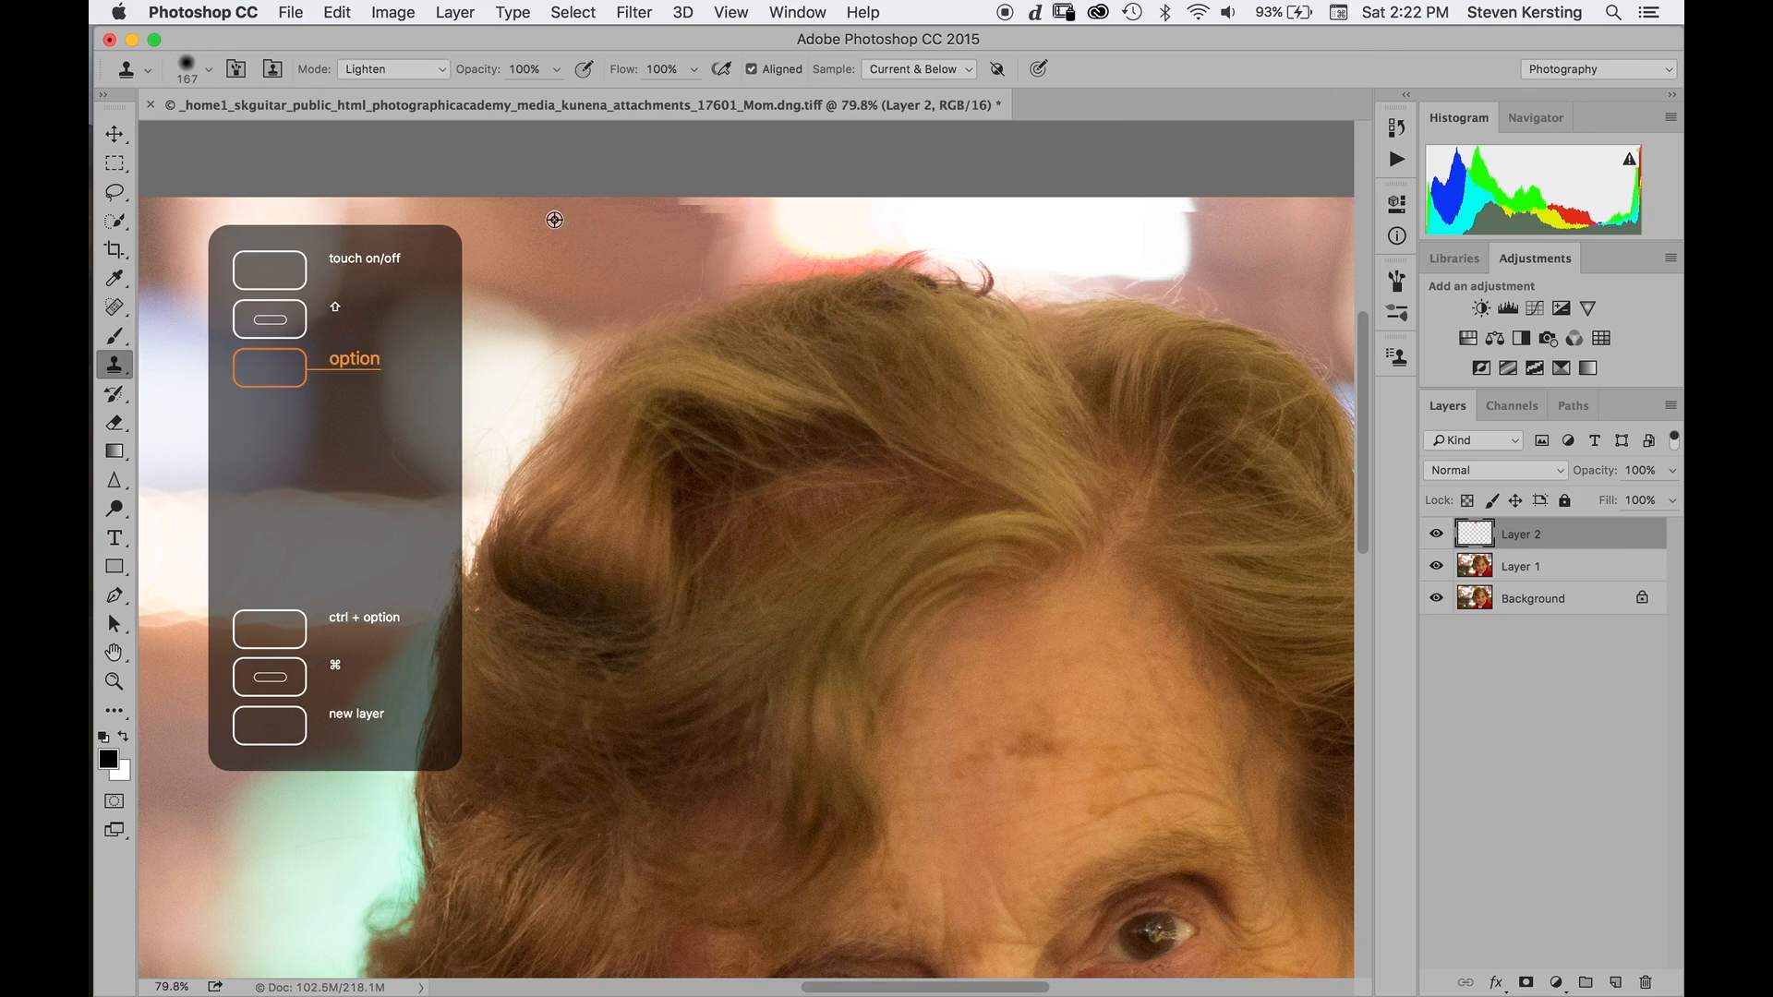
{"action": "left_click", "coordinate": [558, 216], "text": "alt"}
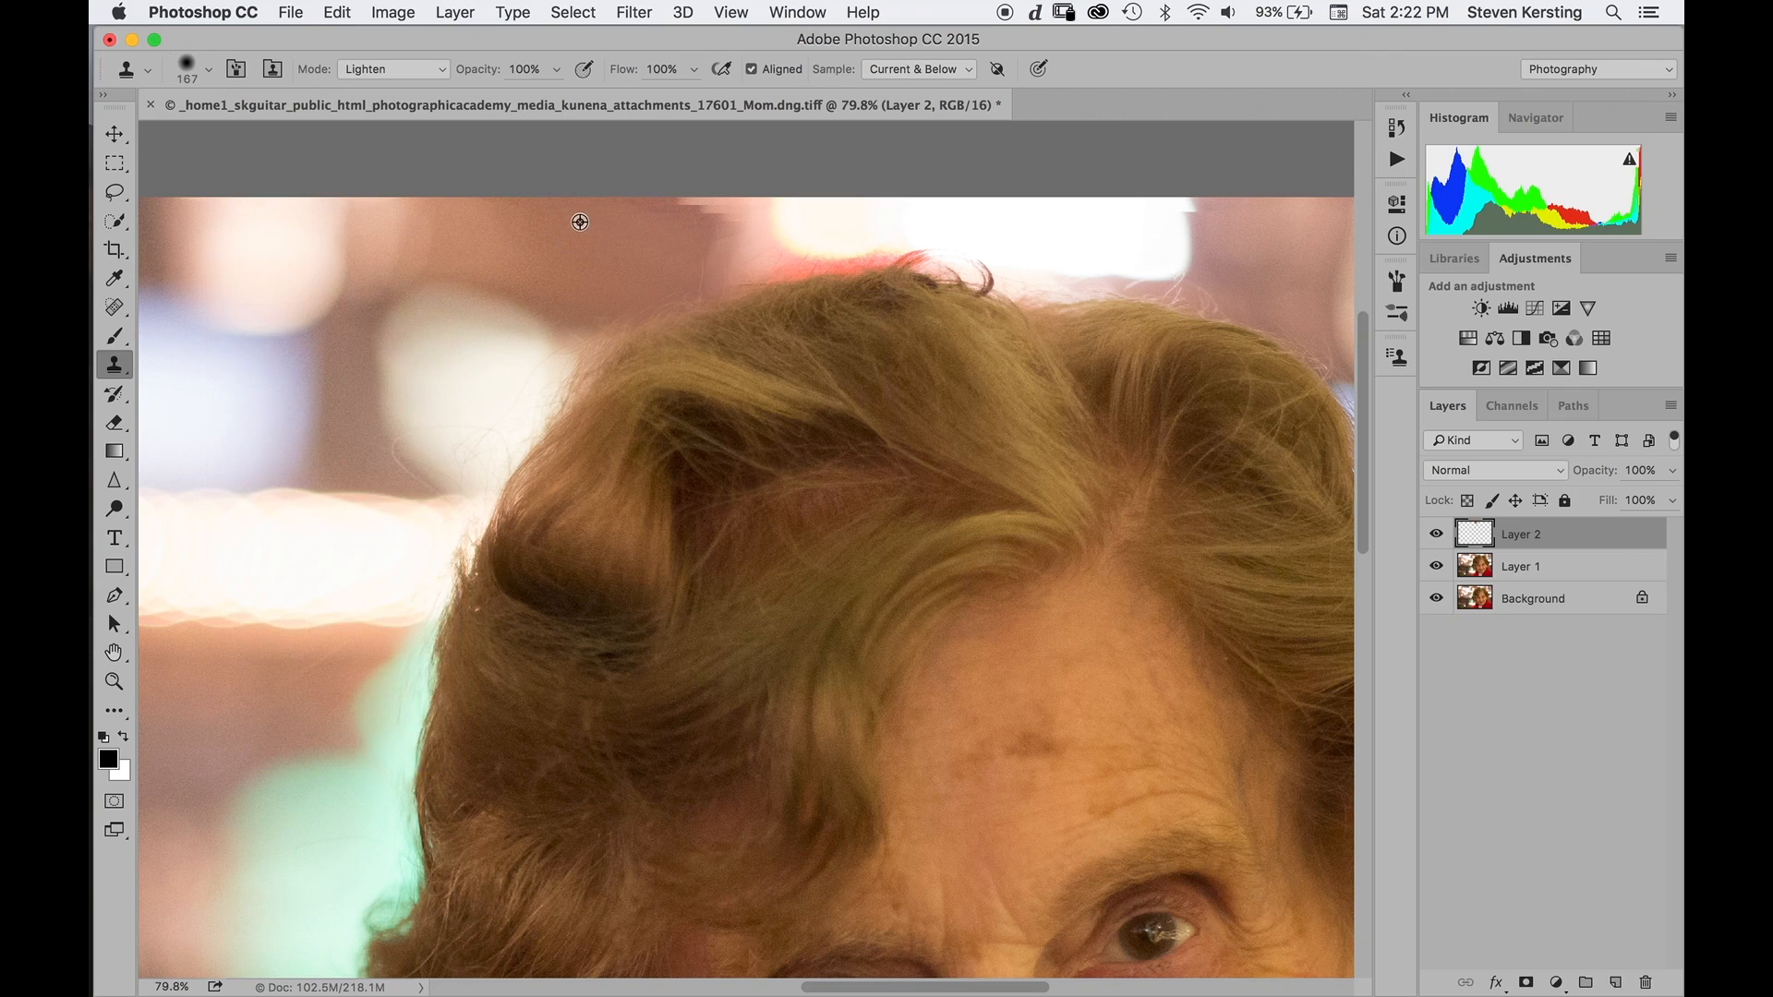
{"action": "left_click", "coordinate": [580, 222], "text": "alt"}
{"action": "left_click_drag", "start_coordinate": [693, 213], "coordinate": [566, 222]}
{"action": "key", "text": "alt"}
{"action": "key", "text": "alt"}
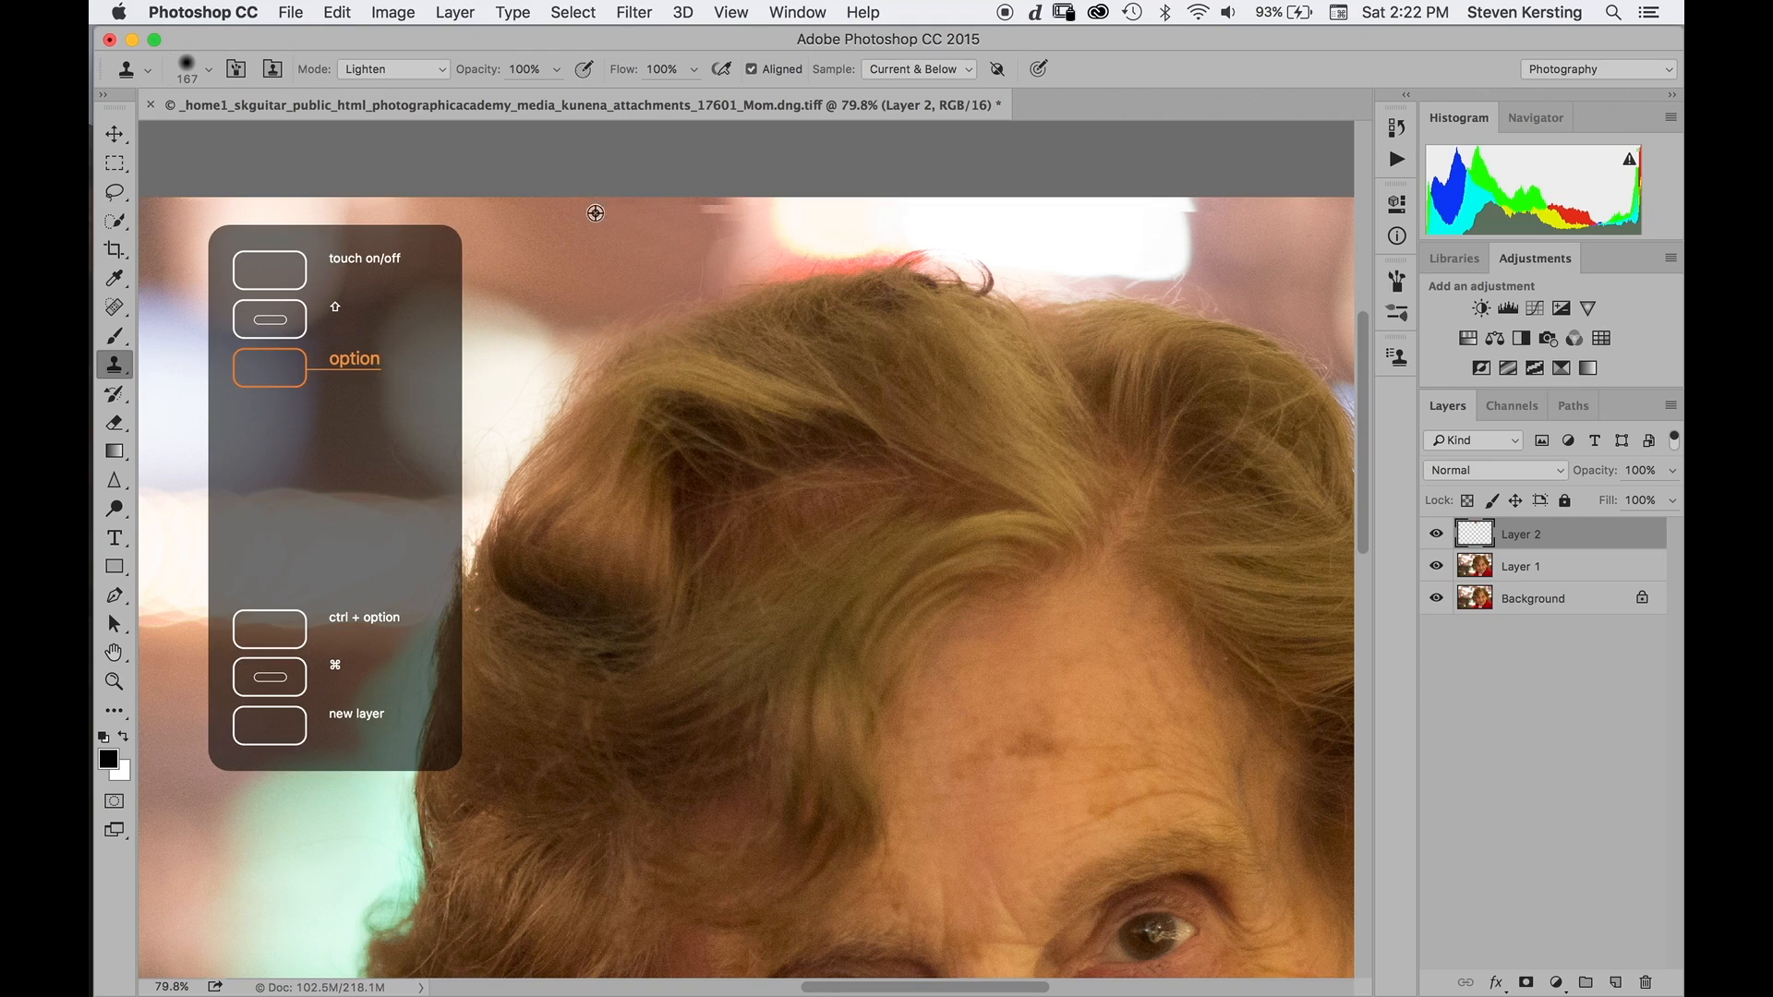
{"action": "left_click", "coordinate": [619, 213], "text": "alt"}
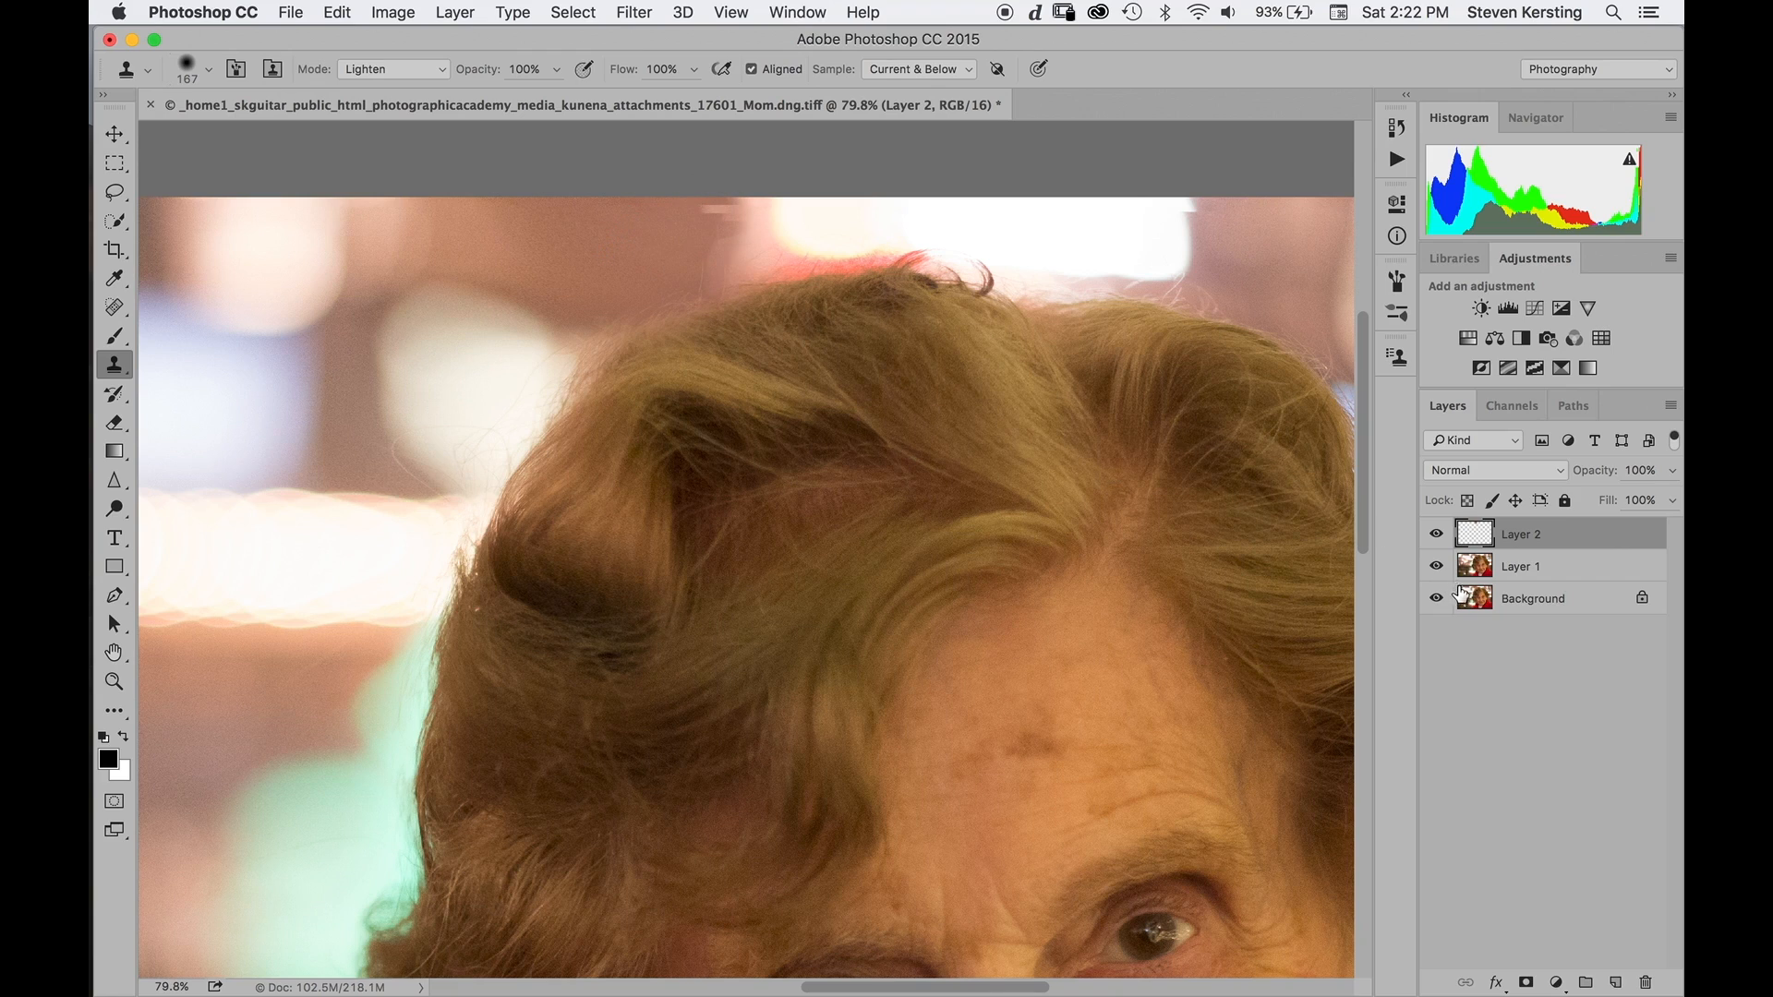
Toggle the visibility of Layer 2 and the Background layer to compare the cloned edge above the hair.
{"action": "left_click", "coordinate": [1435, 536]}
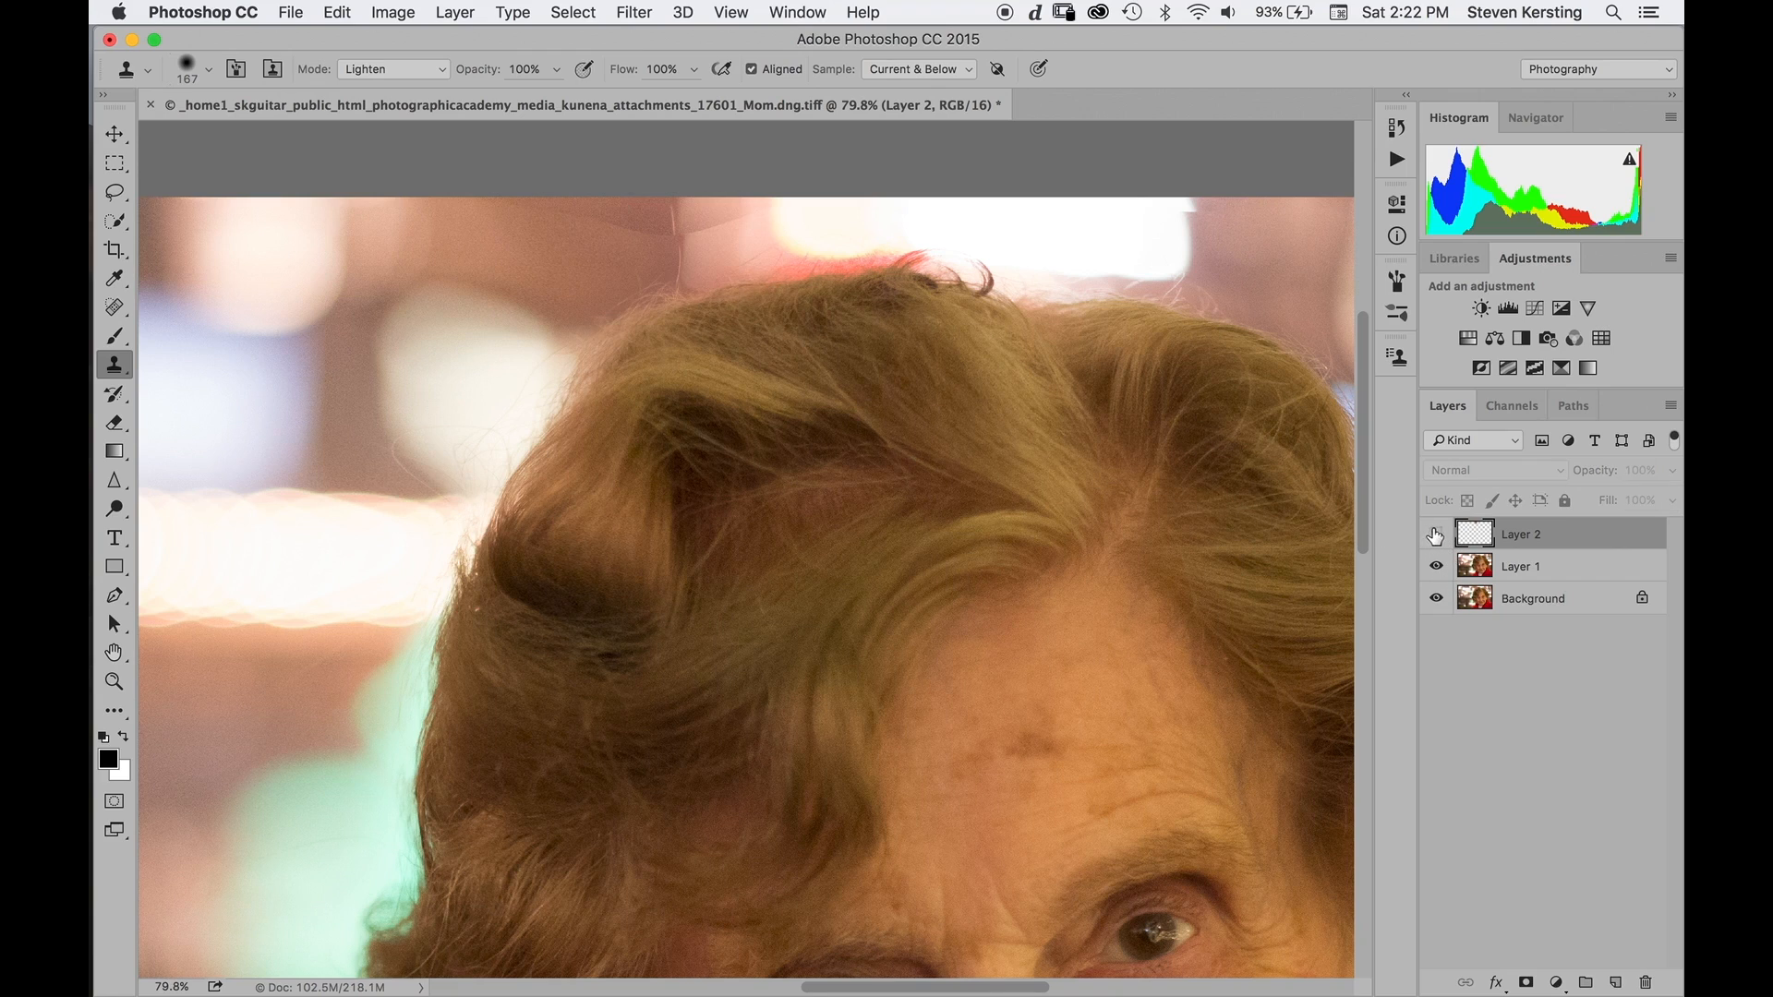
{"action": "left_click", "coordinate": [1434, 535]}
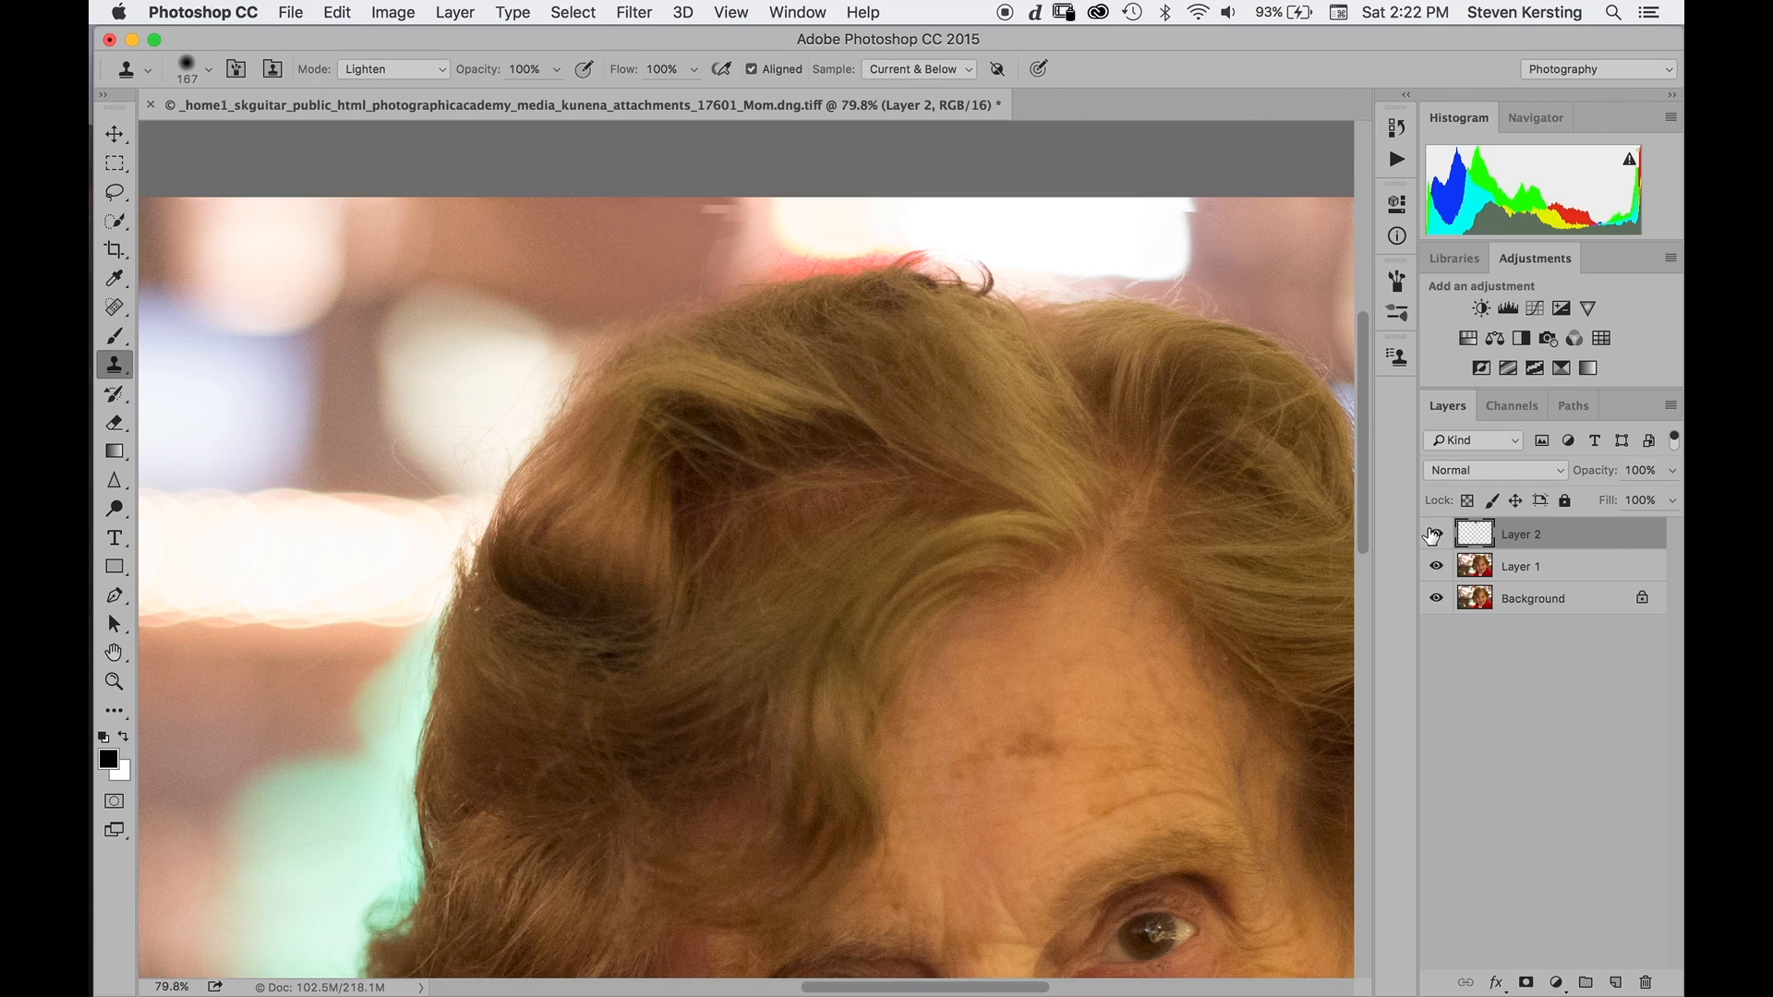
{"action": "left_click", "coordinate": [1434, 536]}
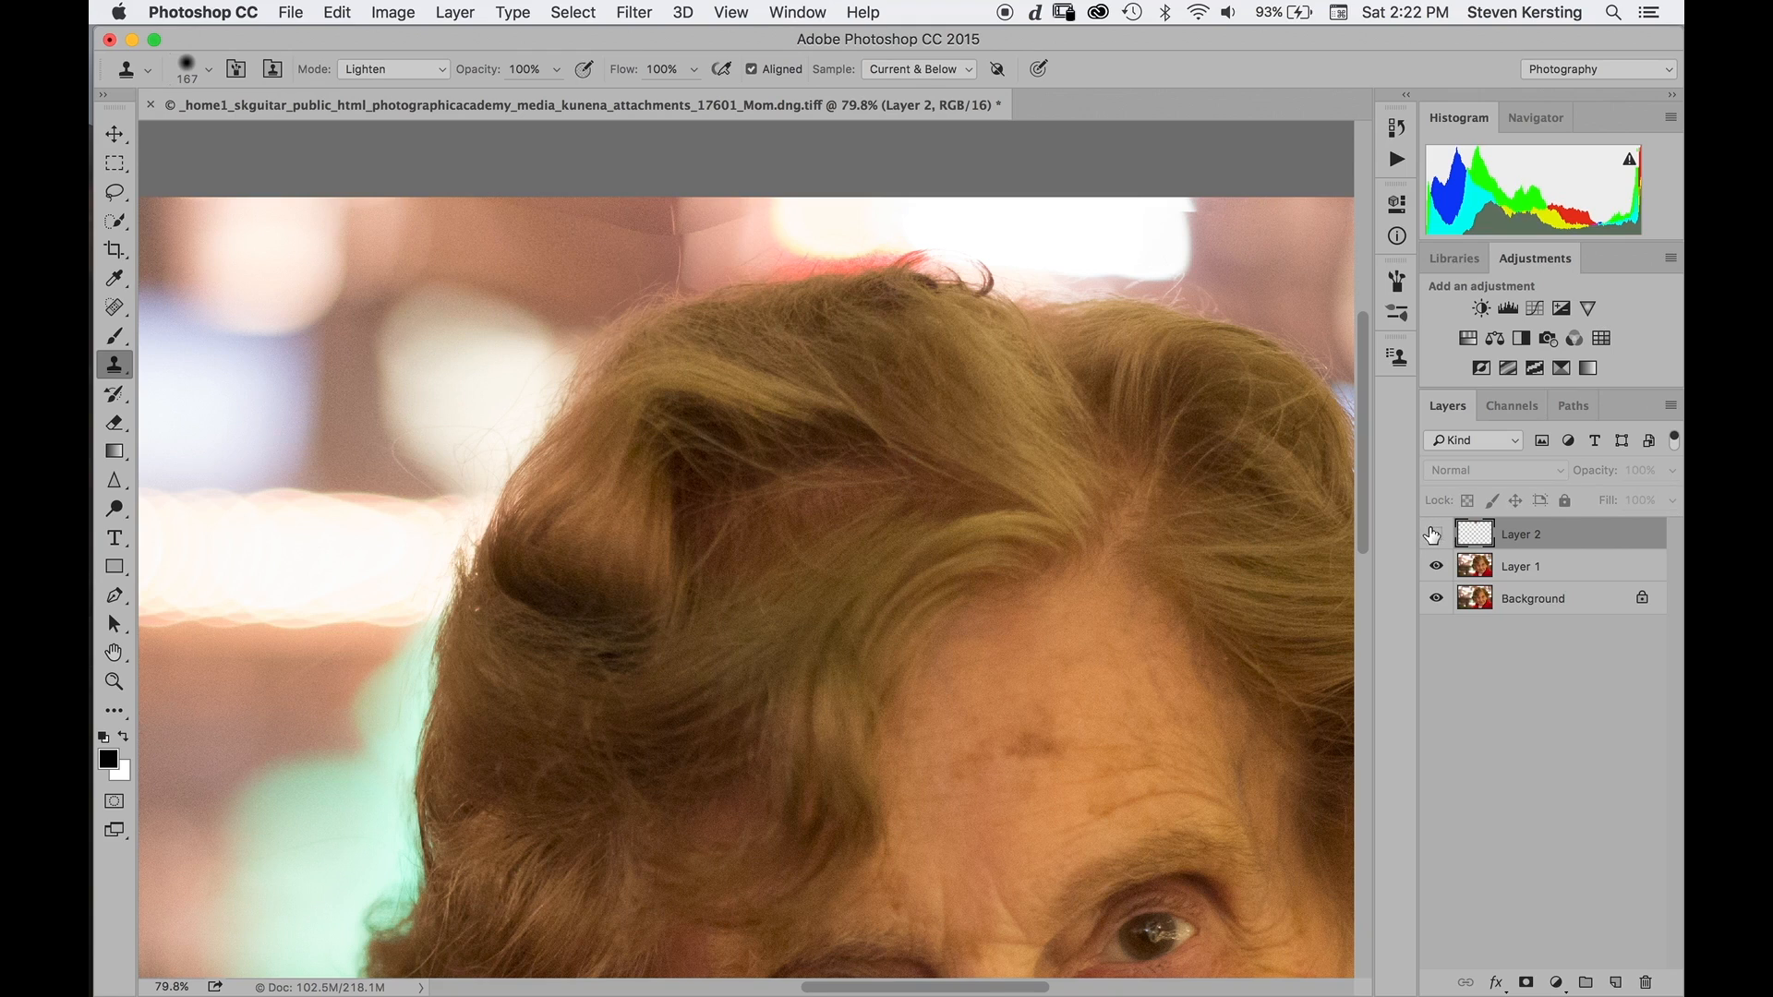
{"action": "left_click", "coordinate": [1435, 536]}
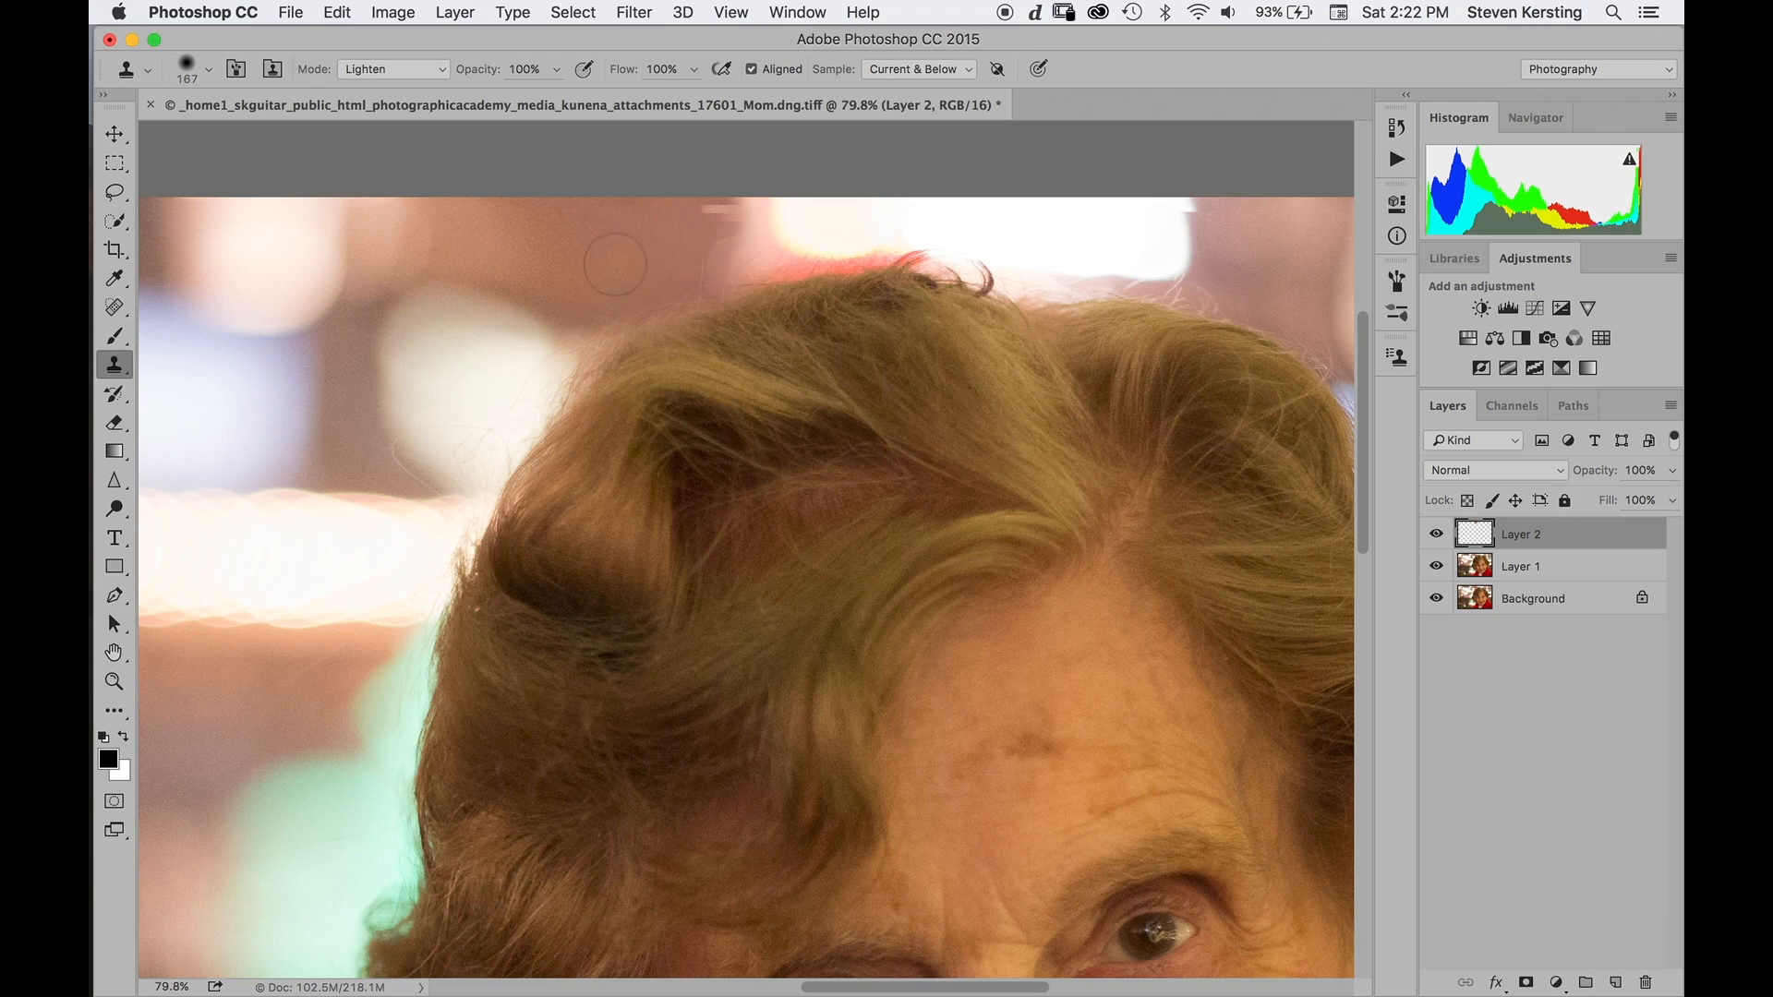
{"action": "left_click", "coordinate": [1436, 599]}
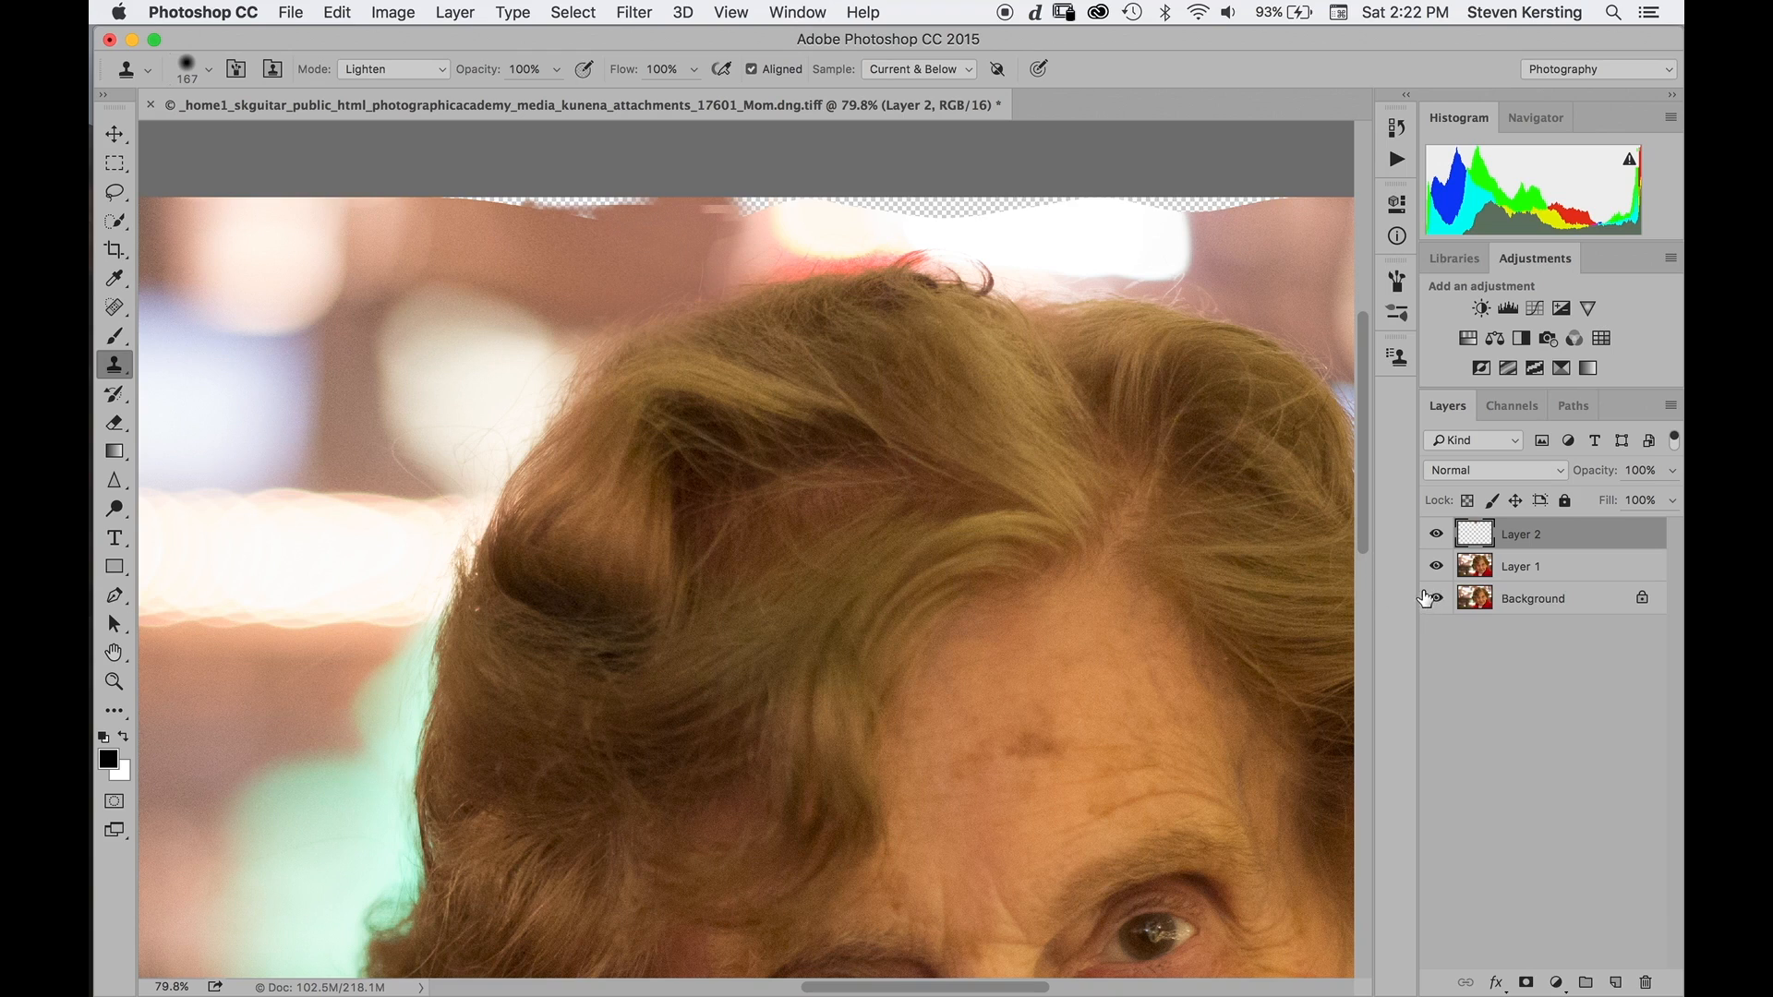
{"action": "left_click", "coordinate": [1429, 598]}
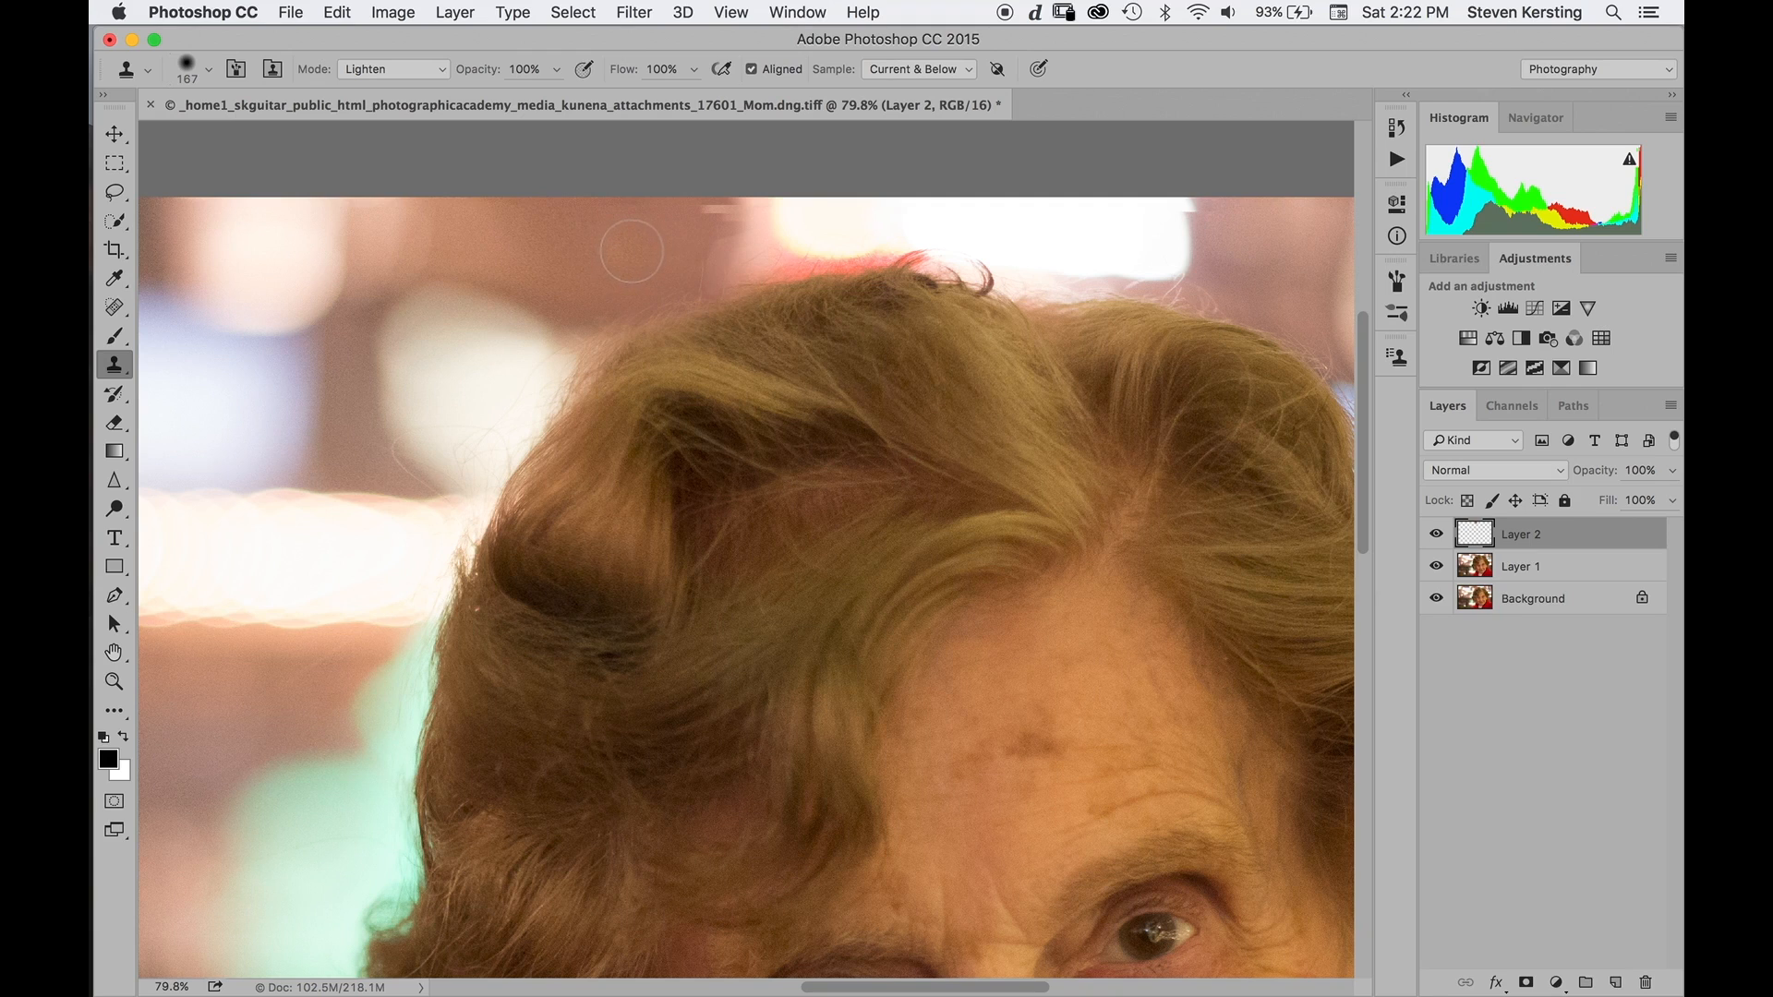
Clone nearby background over the small streak at the photo's upper edge and check it by toggling Layer 2.
{"action": "key", "text": "alt"}
{"action": "left_click", "coordinate": [718, 214], "text": "alt"}
{"action": "left_click_drag", "start_coordinate": [690, 221], "coordinate": [713, 212]}
{"action": "left_click", "coordinate": [1437, 535]}
{"action": "left_click", "coordinate": [1436, 533]}
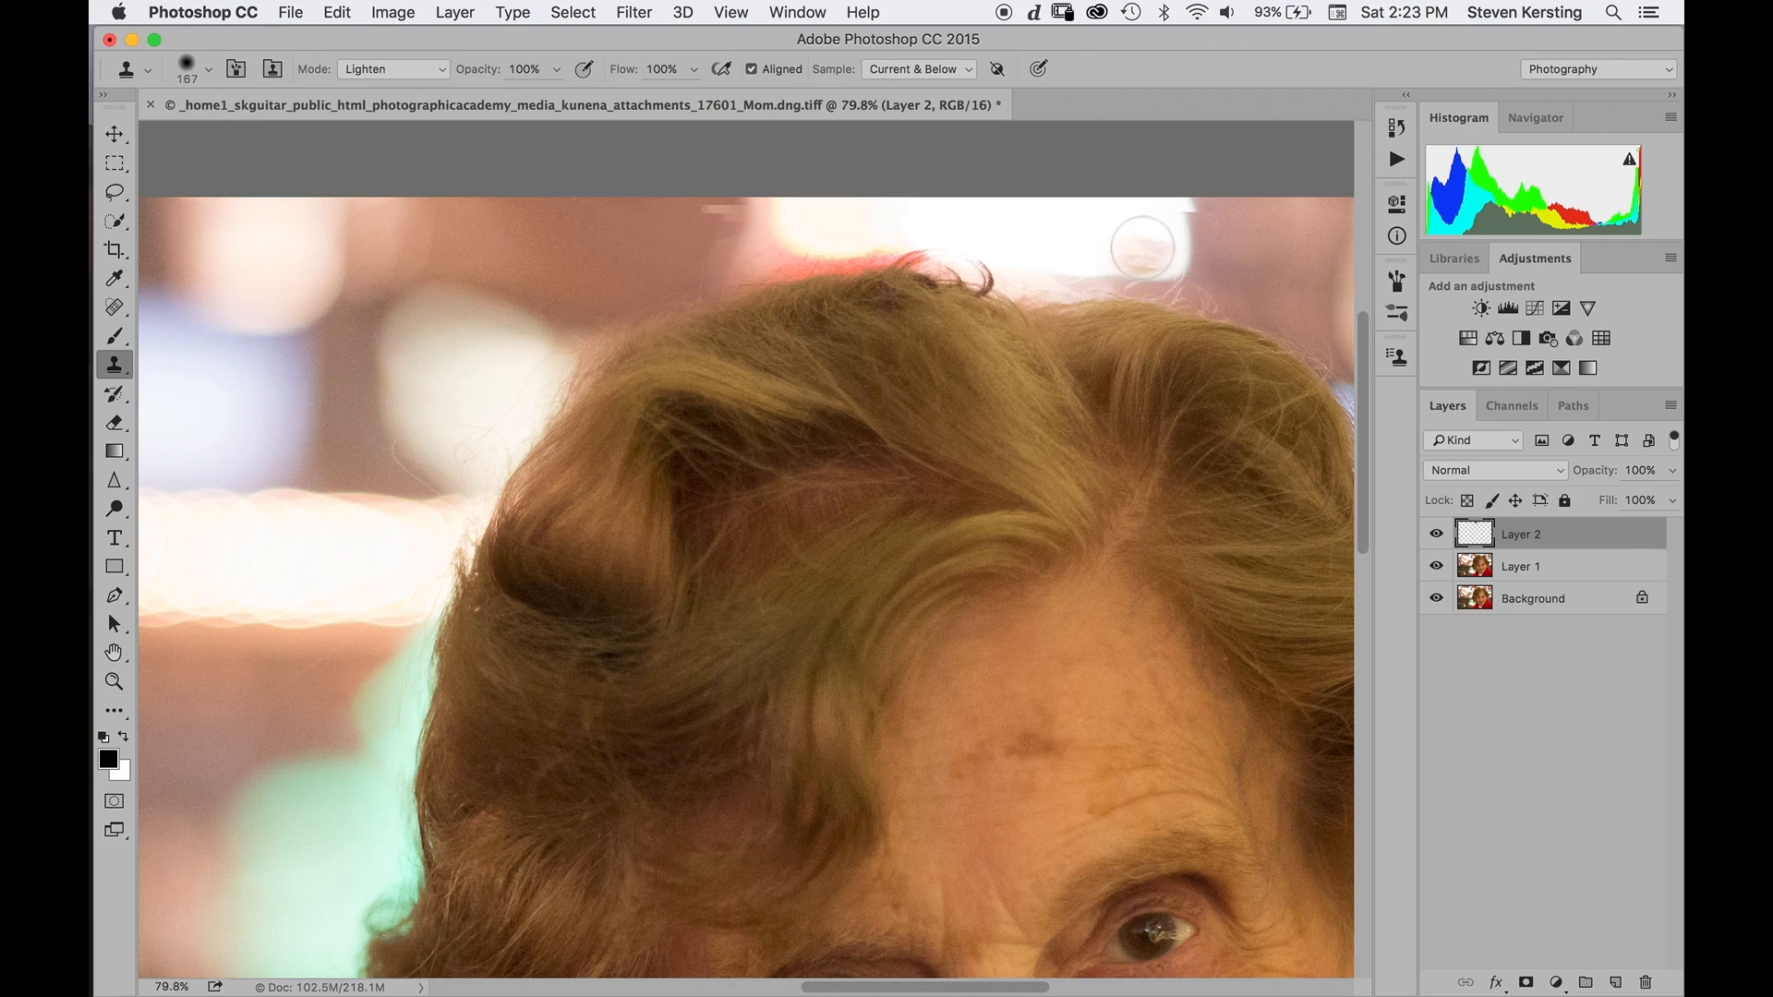
Sample the white highlight above the hair and clone it over the red fringe and stray hairs on the crown.
{"action": "key", "text": "alt"}
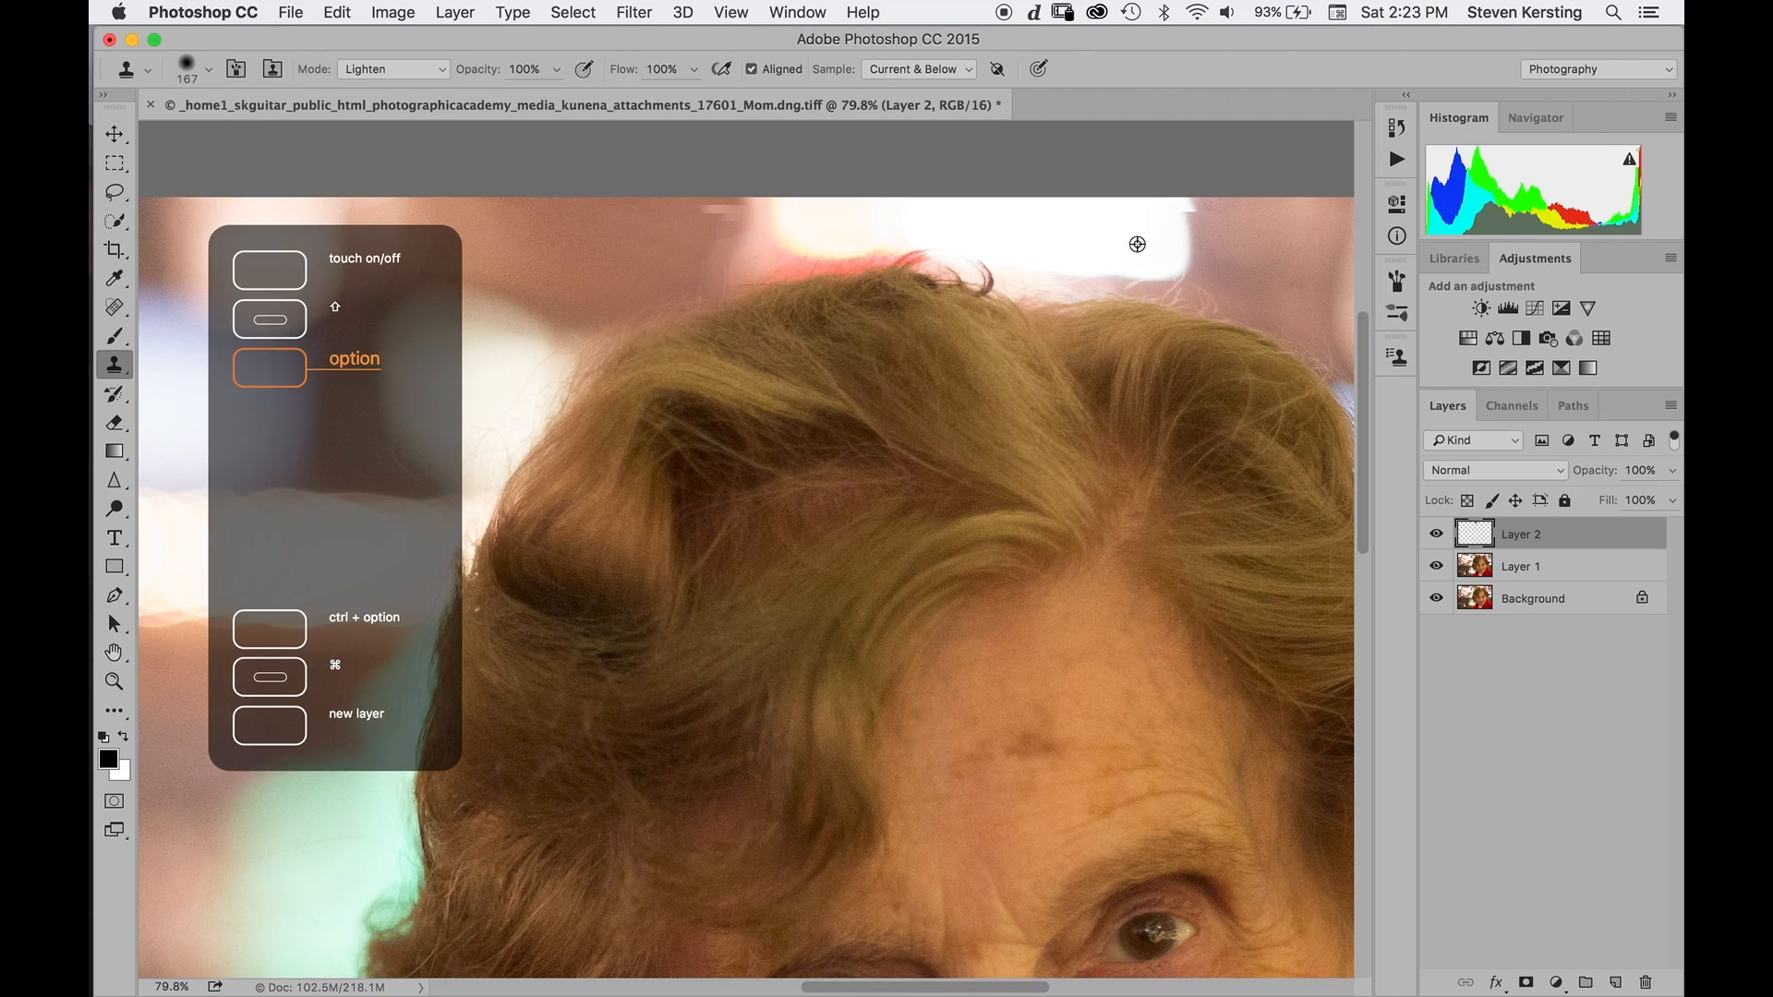
{"action": "left_click", "coordinate": [1138, 246], "text": "alt"}
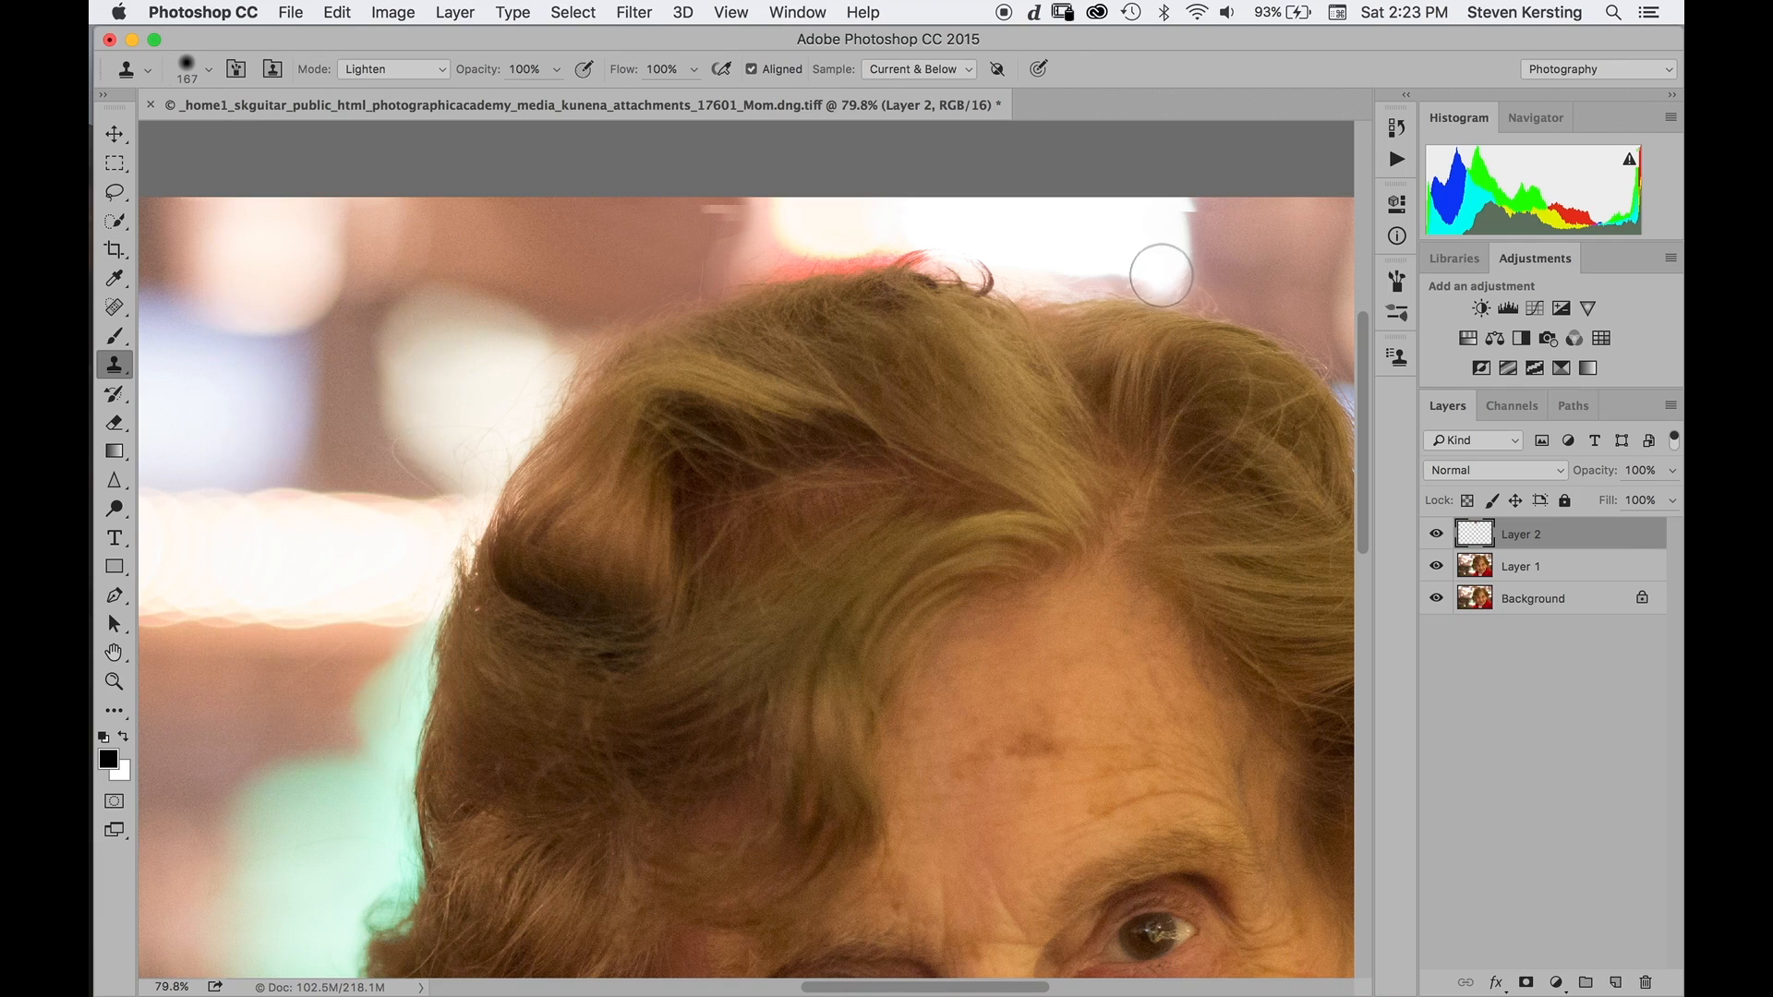
{"action": "mouse_move", "coordinate": [1167, 274]}
{"action": "left_mouse_down"}
{"action": "mouse_move", "coordinate": [988, 259]}
{"action": "mouse_move", "coordinate": [1002, 265]}
{"action": "mouse_move", "coordinate": [928, 238]}
{"action": "mouse_move", "coordinate": [900, 239]}
{"action": "mouse_move", "coordinate": [951, 246]}
{"action": "mouse_move", "coordinate": [795, 246]}
{"action": "mouse_move", "coordinate": [835, 241]}
{"action": "left_mouse_up"}
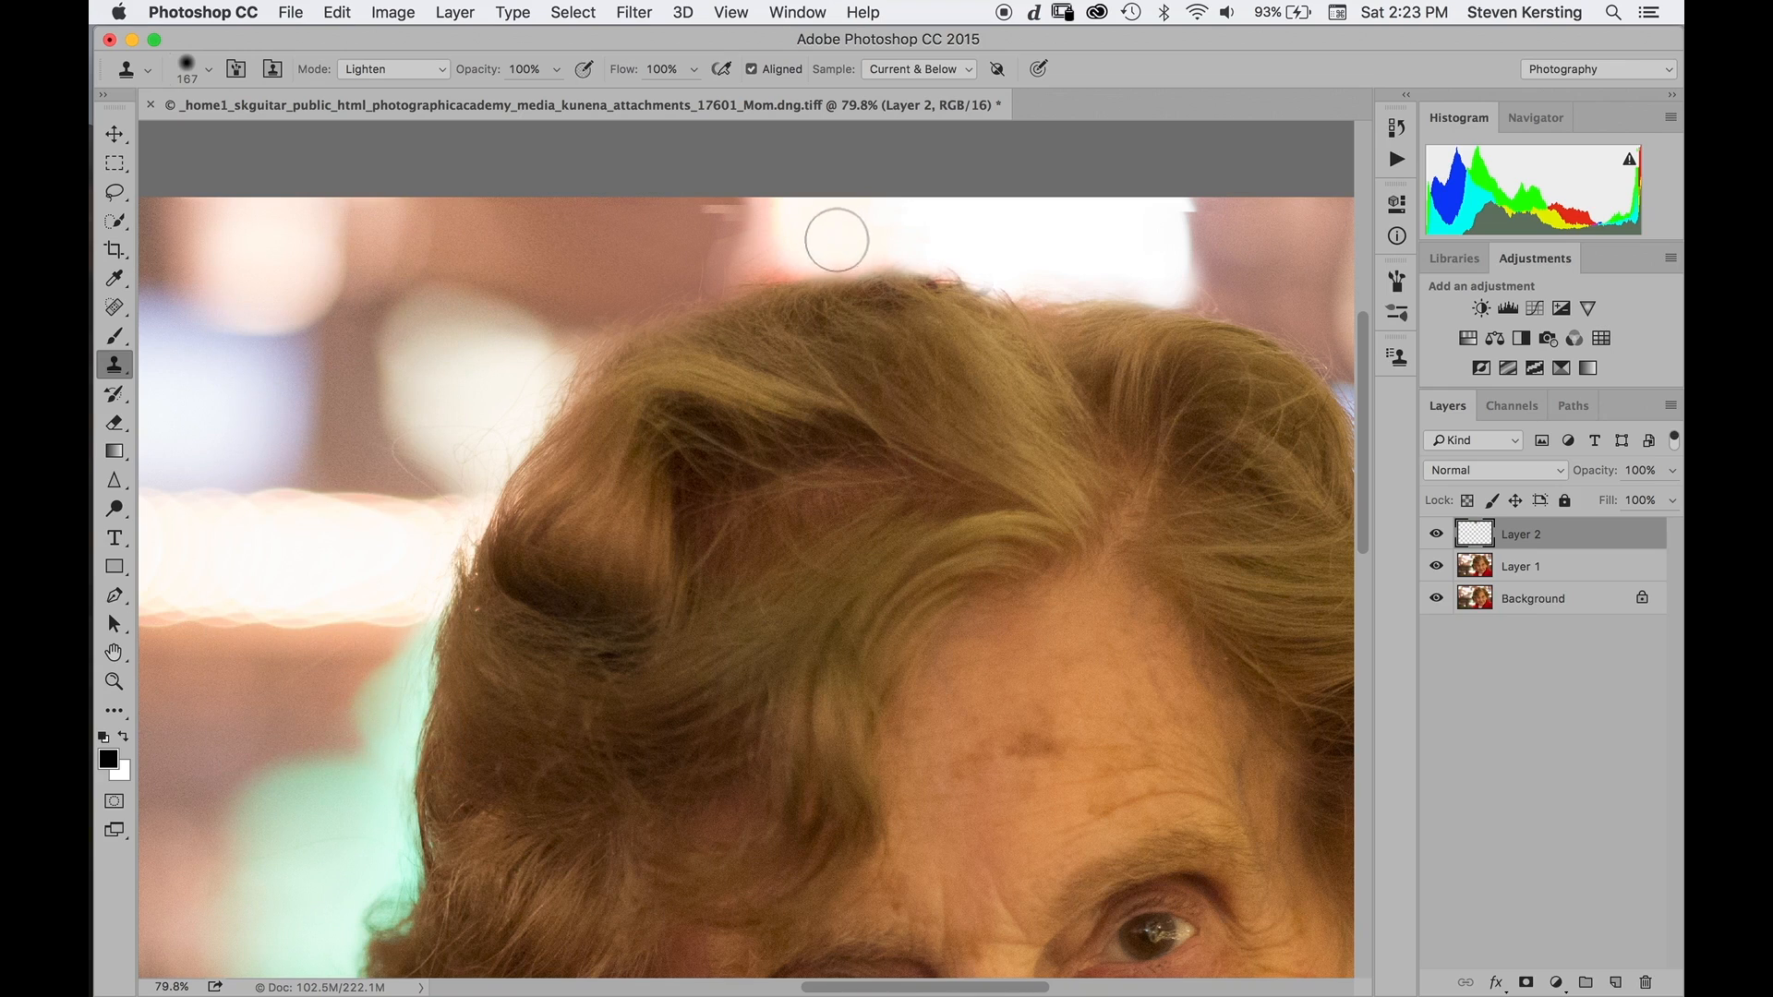
Clone the white highlight over its own jagged right edge and along the crown, undoing an unwanted stroke.
{"action": "left_click", "coordinate": [1118, 250], "text": "alt"}
{"action": "left_click", "coordinate": [1112, 253], "text": "alt"}
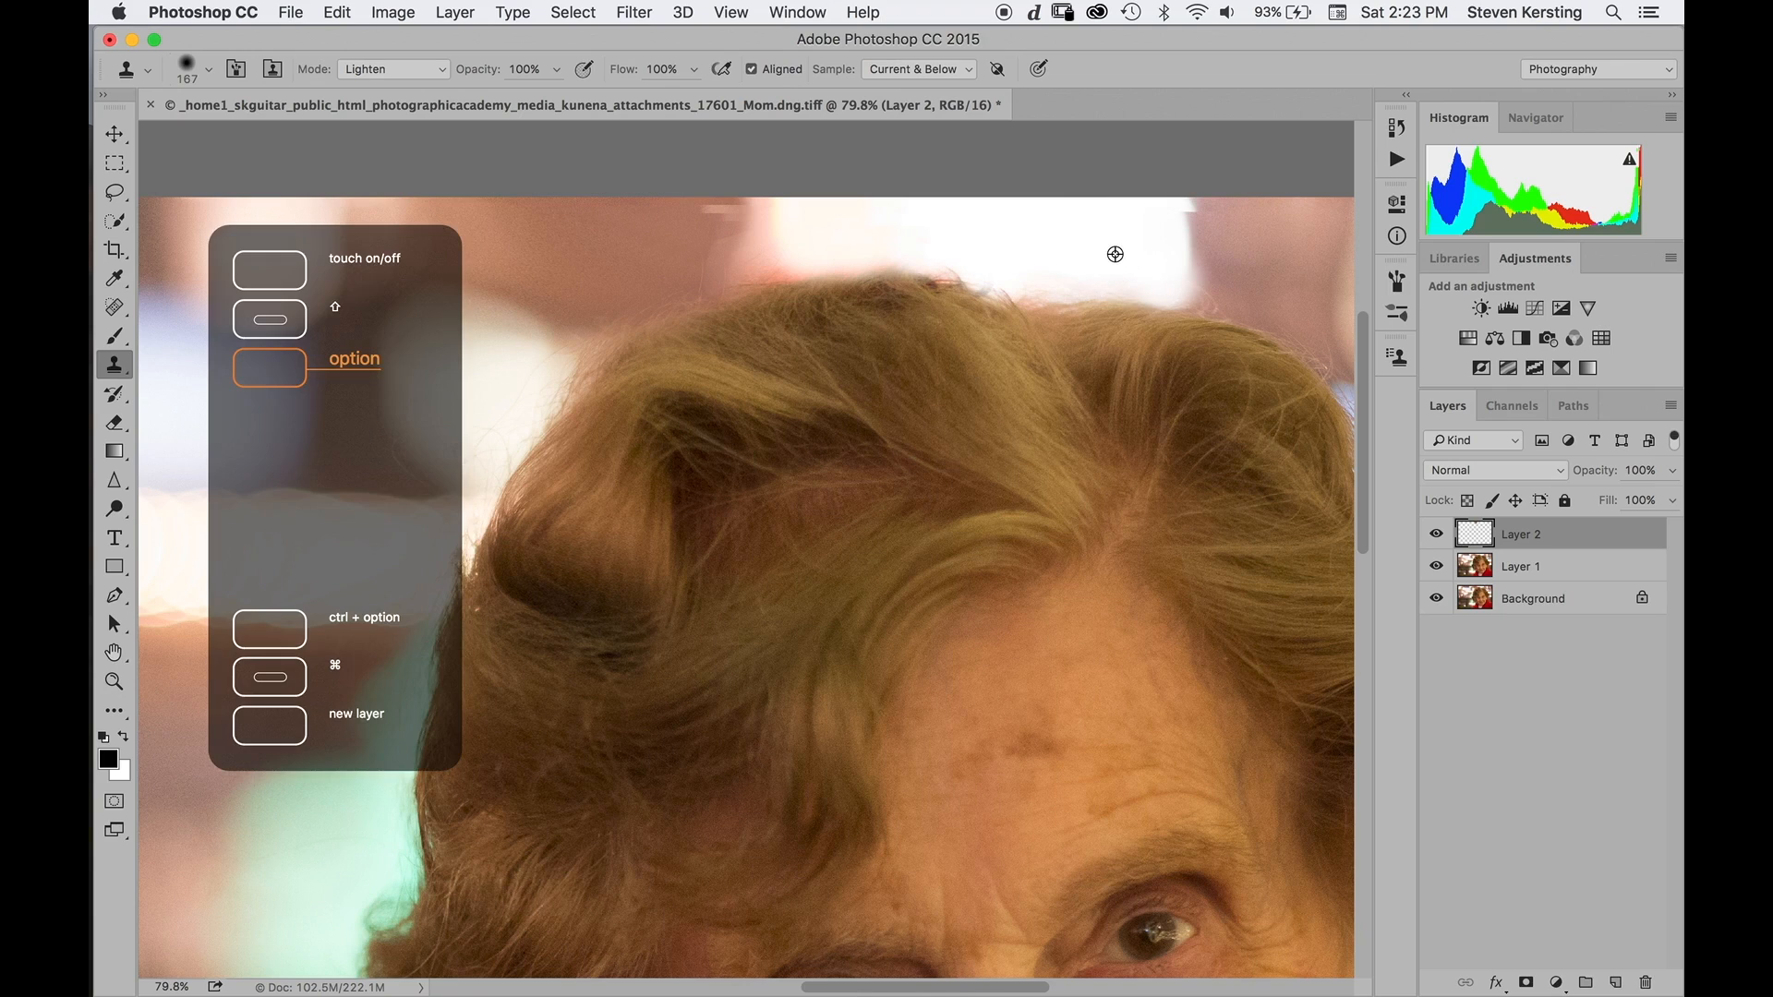
{"action": "mouse_move", "coordinate": [1169, 259]}
{"action": "left_mouse_down"}
{"action": "mouse_move", "coordinate": [1174, 218]}
{"action": "mouse_move", "coordinate": [1152, 250]}
{"action": "mouse_move", "coordinate": [1179, 218]}
{"action": "mouse_move", "coordinate": [1169, 248]}
{"action": "left_mouse_up"}
{"action": "left_click", "coordinate": [1144, 249], "text": "alt"}
{"action": "key", "text": "super+z"}
{"action": "left_click_drag", "start_coordinate": [894, 249], "coordinate": [831, 237]}
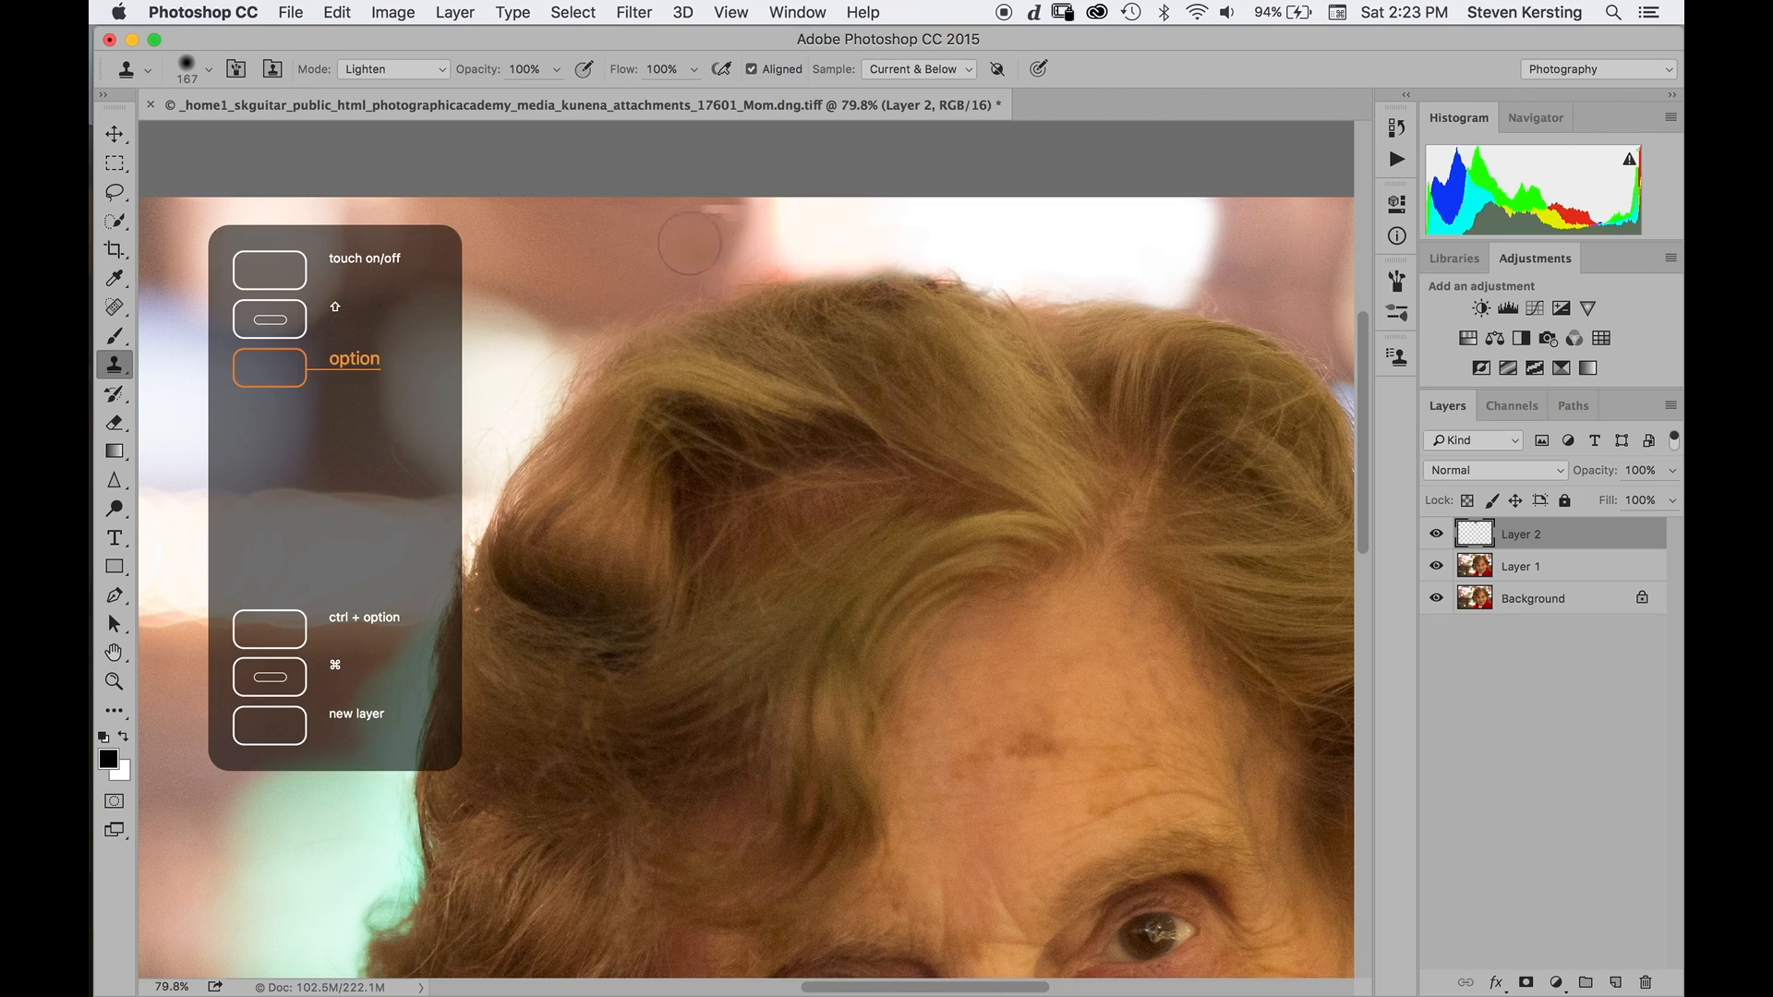
Resample the brown background and clone it over the area between the streak and the white highlight's left side.
{"action": "left_click", "coordinate": [661, 243], "text": "alt"}
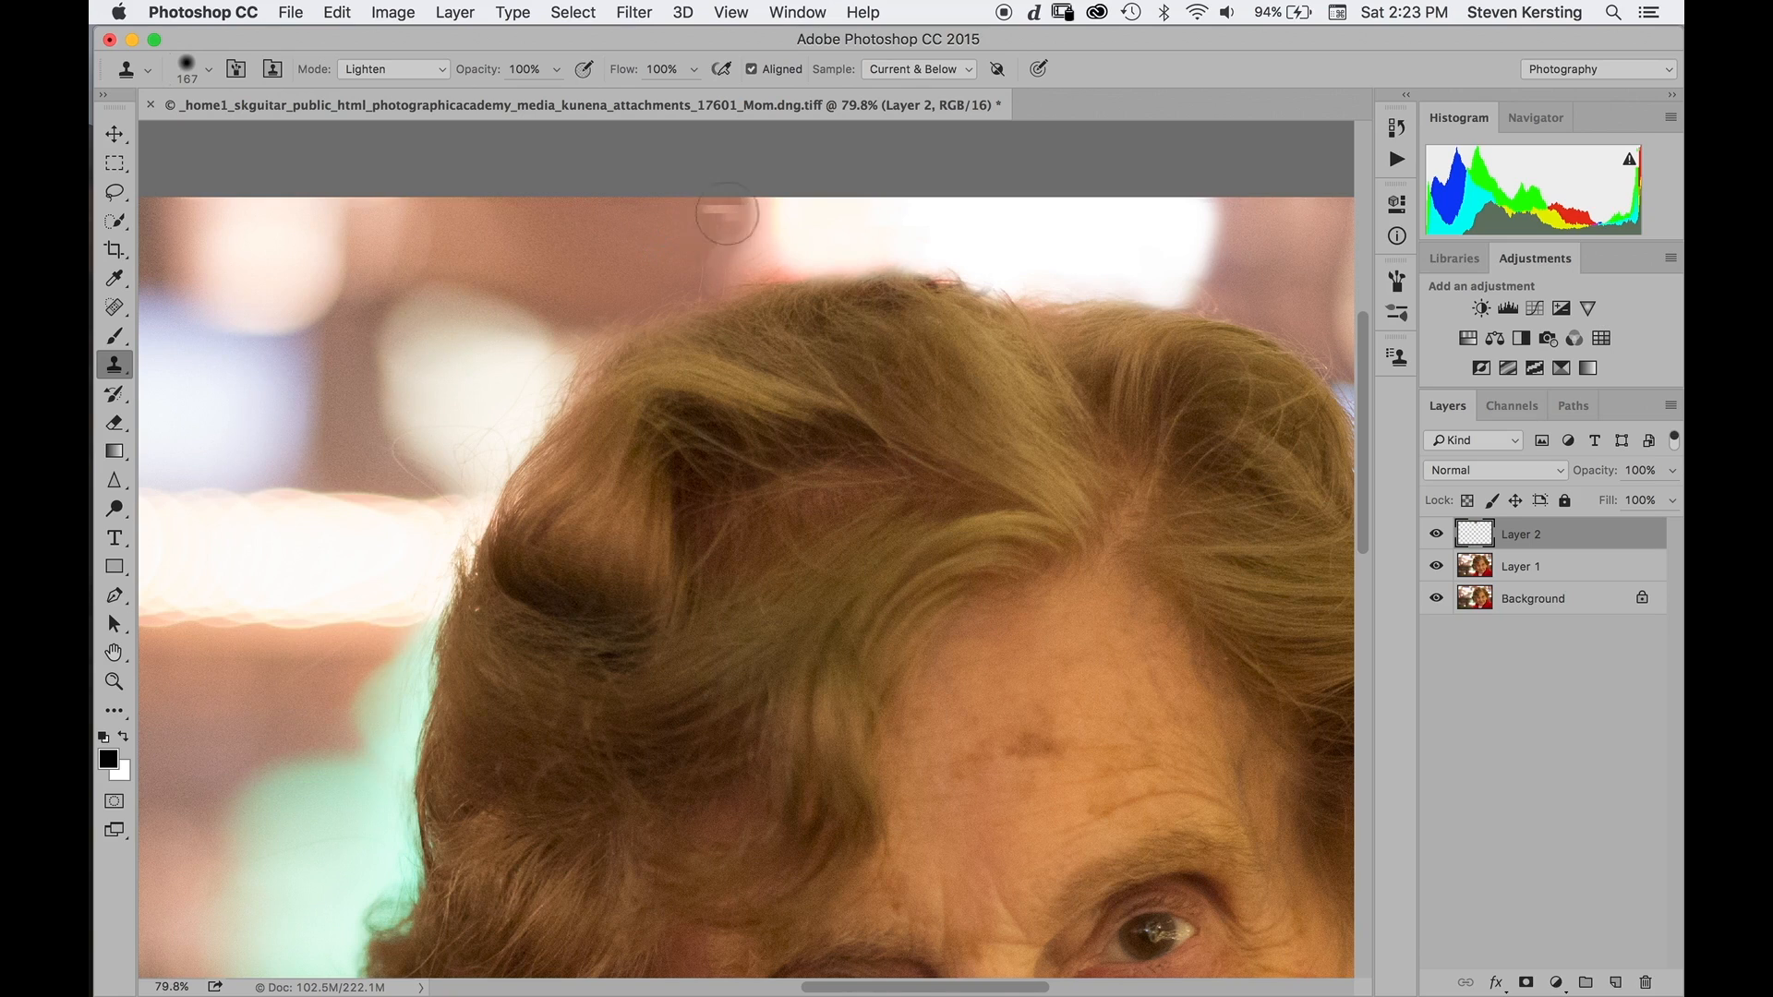
{"action": "left_click_drag", "start_coordinate": [723, 208], "coordinate": [702, 224]}
{"action": "left_click", "coordinate": [643, 236], "text": "alt"}
{"action": "key", "text": "alt"}
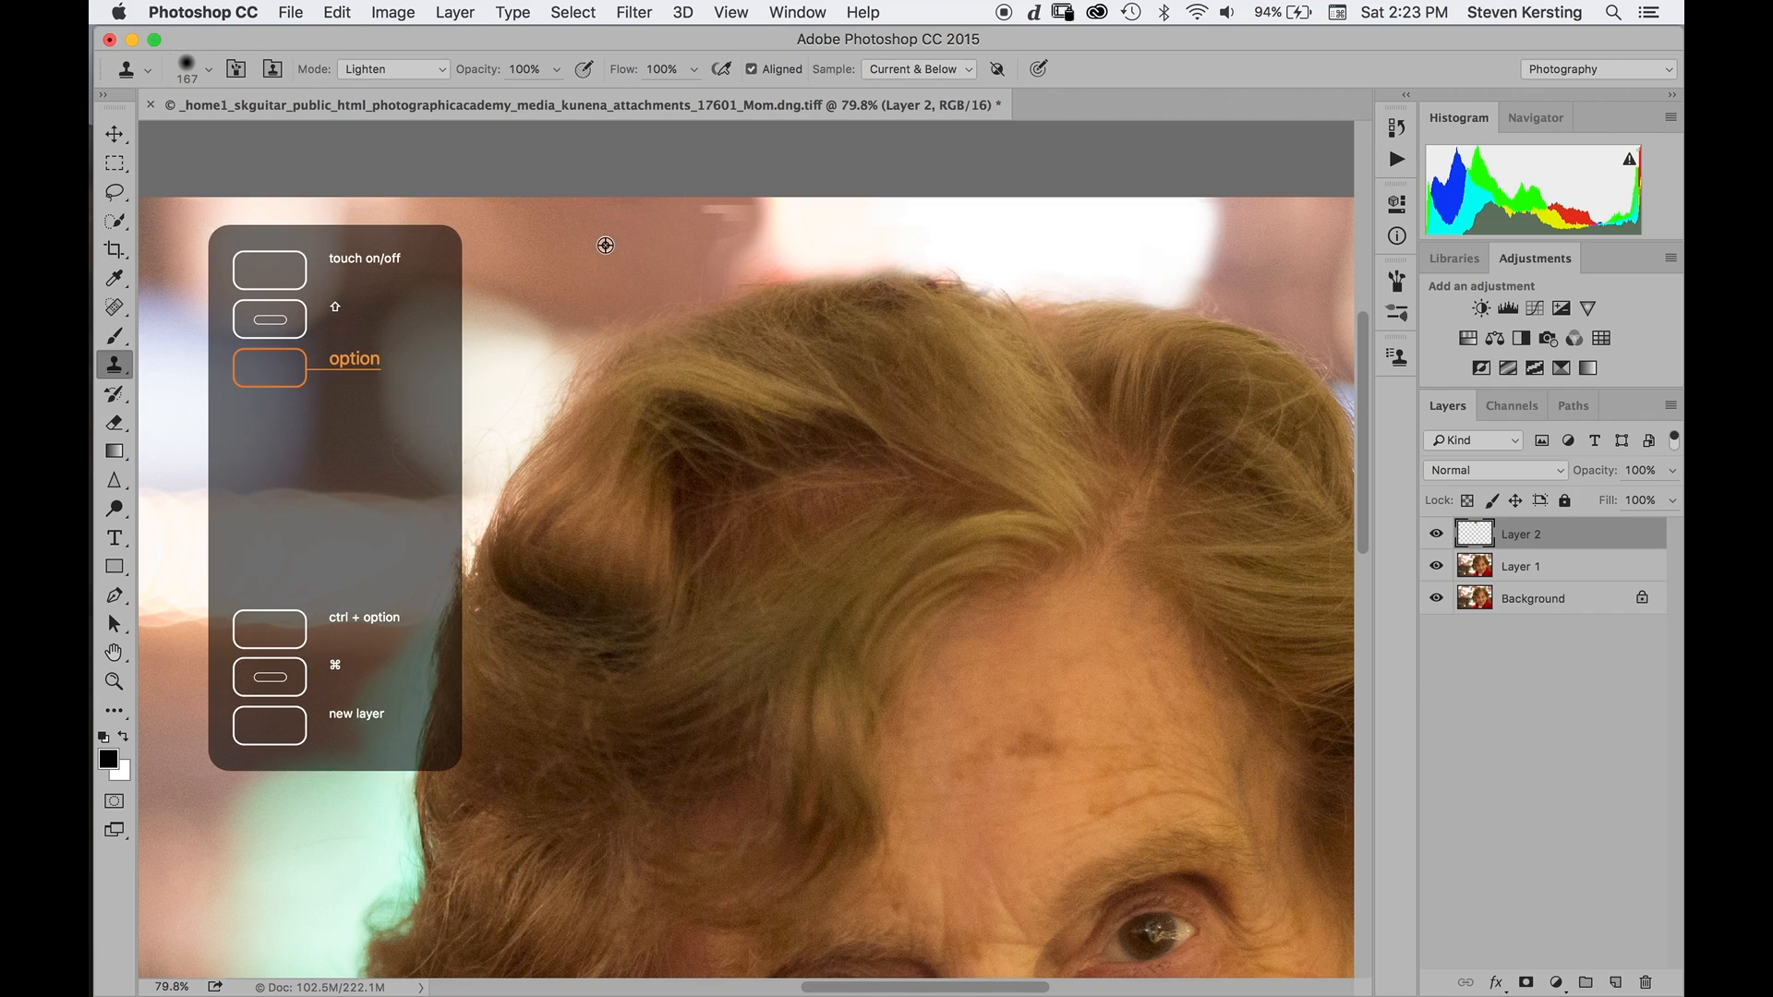
{"action": "left_click", "coordinate": [605, 244], "text": "alt"}
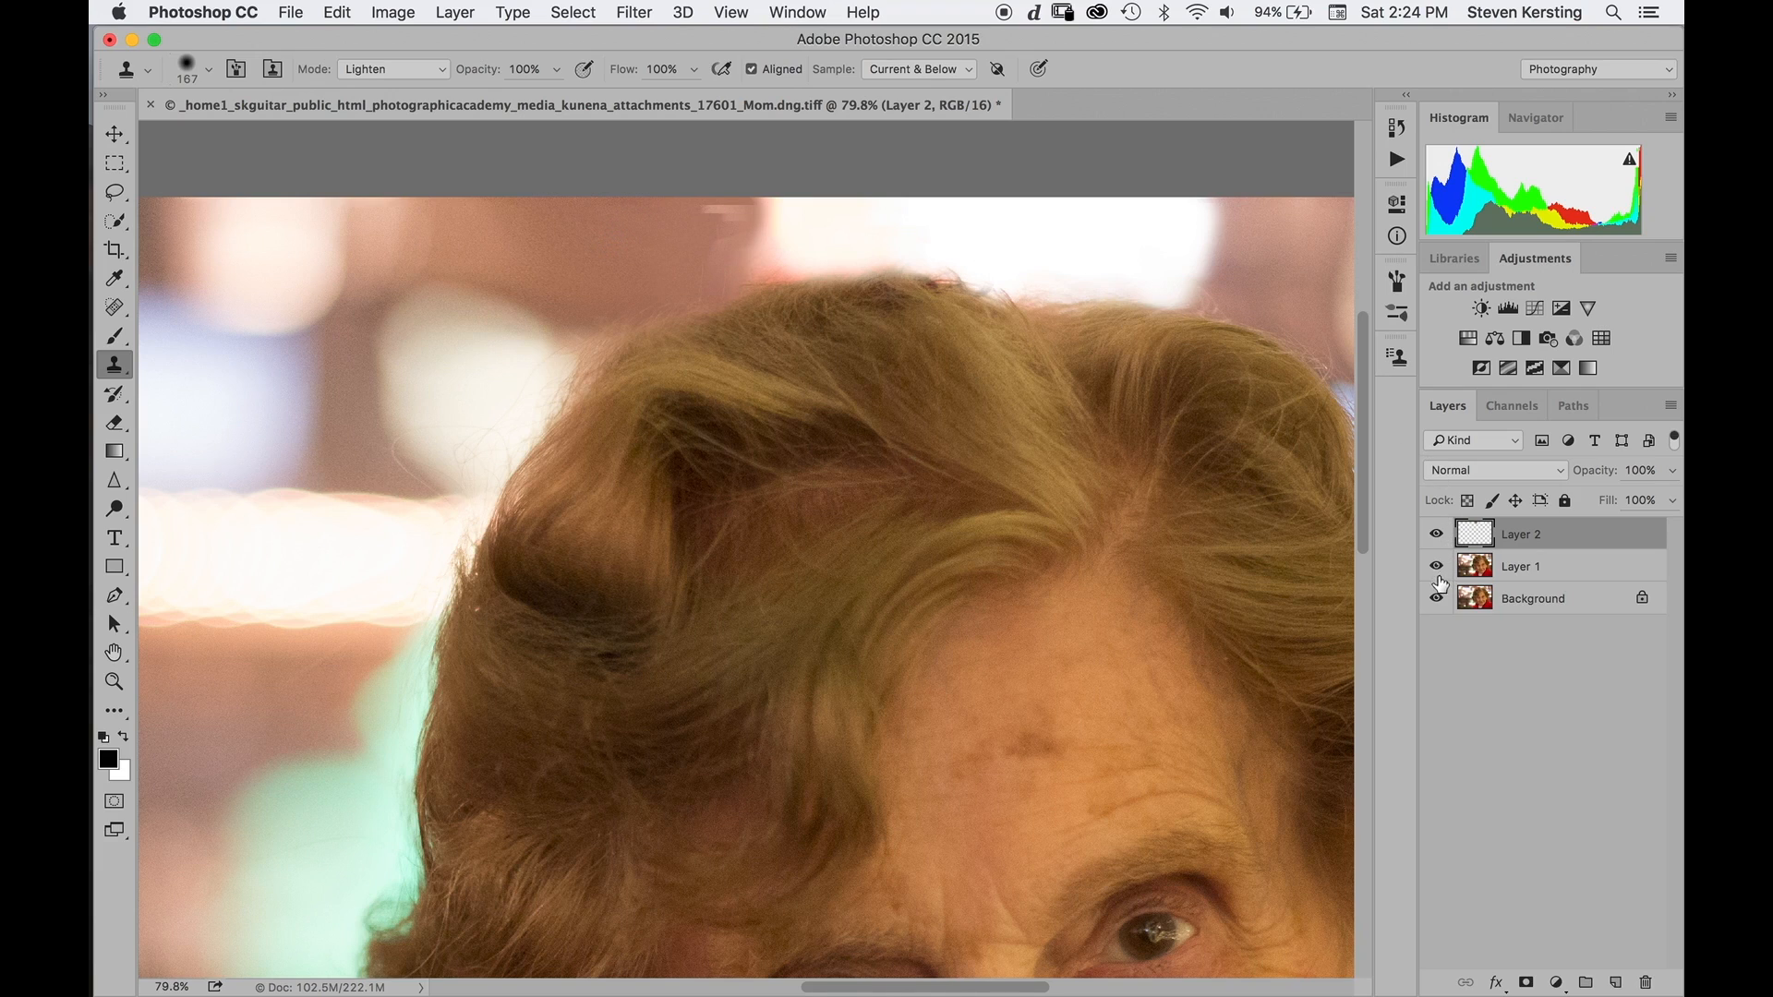
Try cloning beside the hair on Layer 1 and set the Clone Stamp to sample Current Layer.
{"action": "left_click", "coordinate": [1475, 571]}
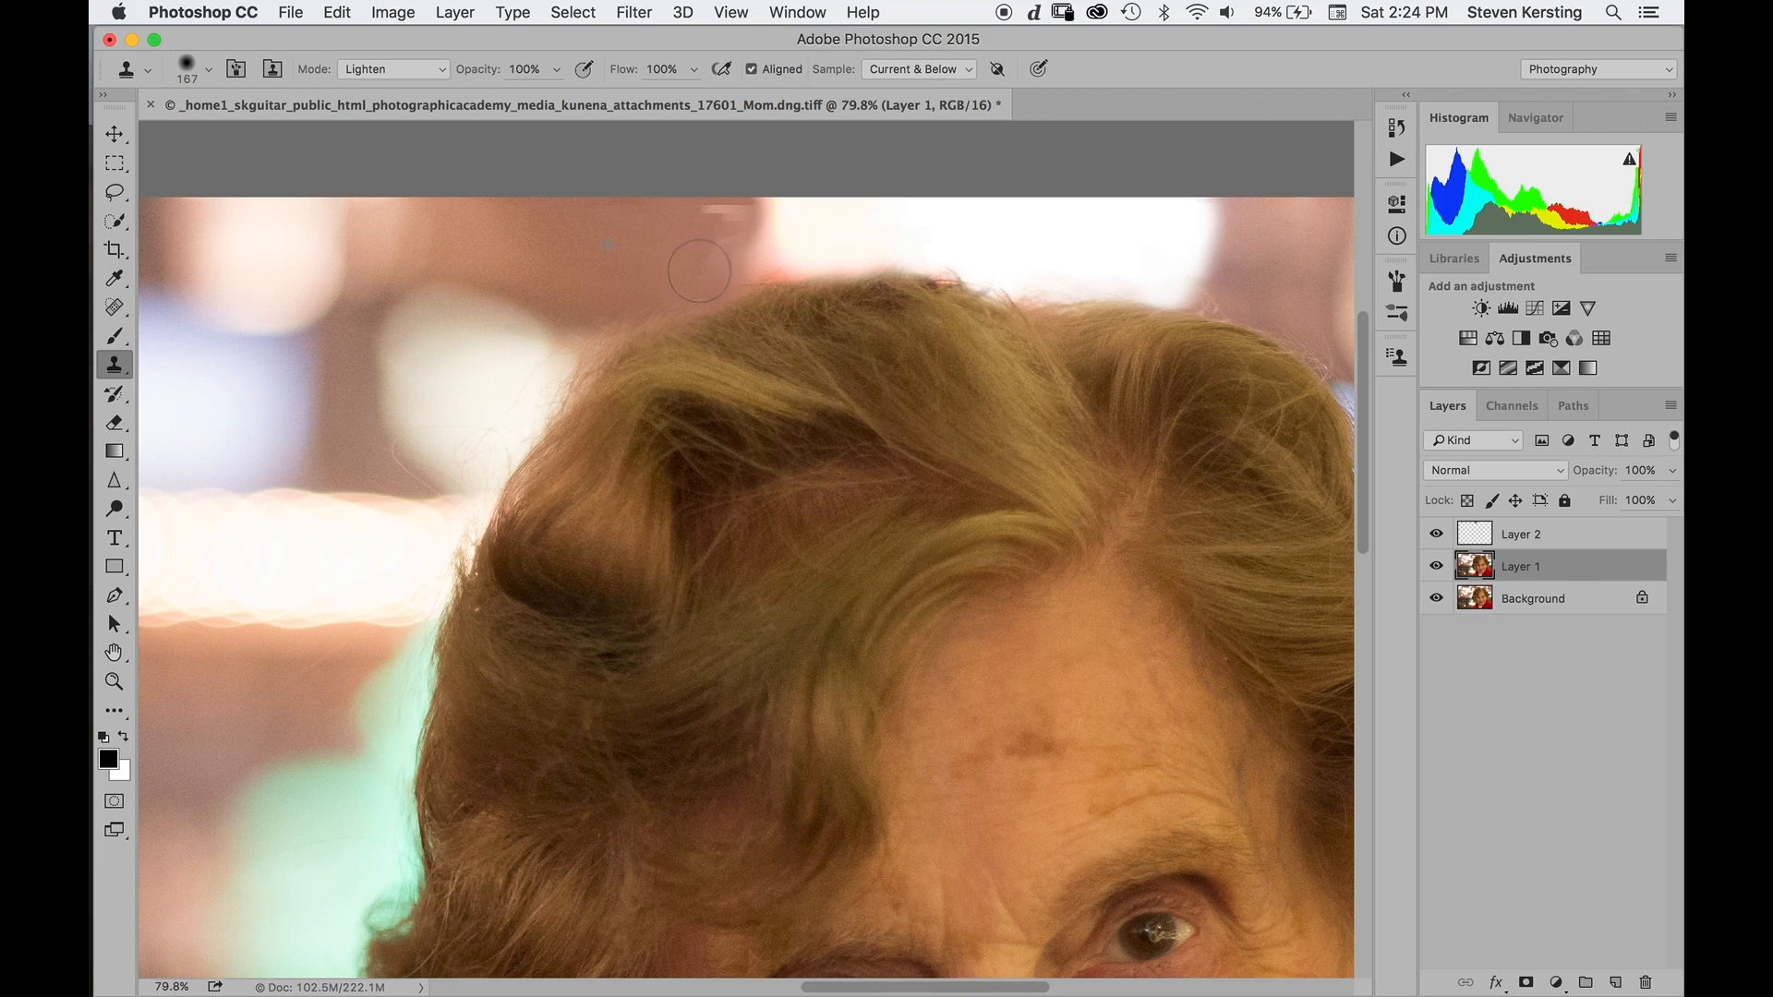
{"action": "key", "text": "alt"}
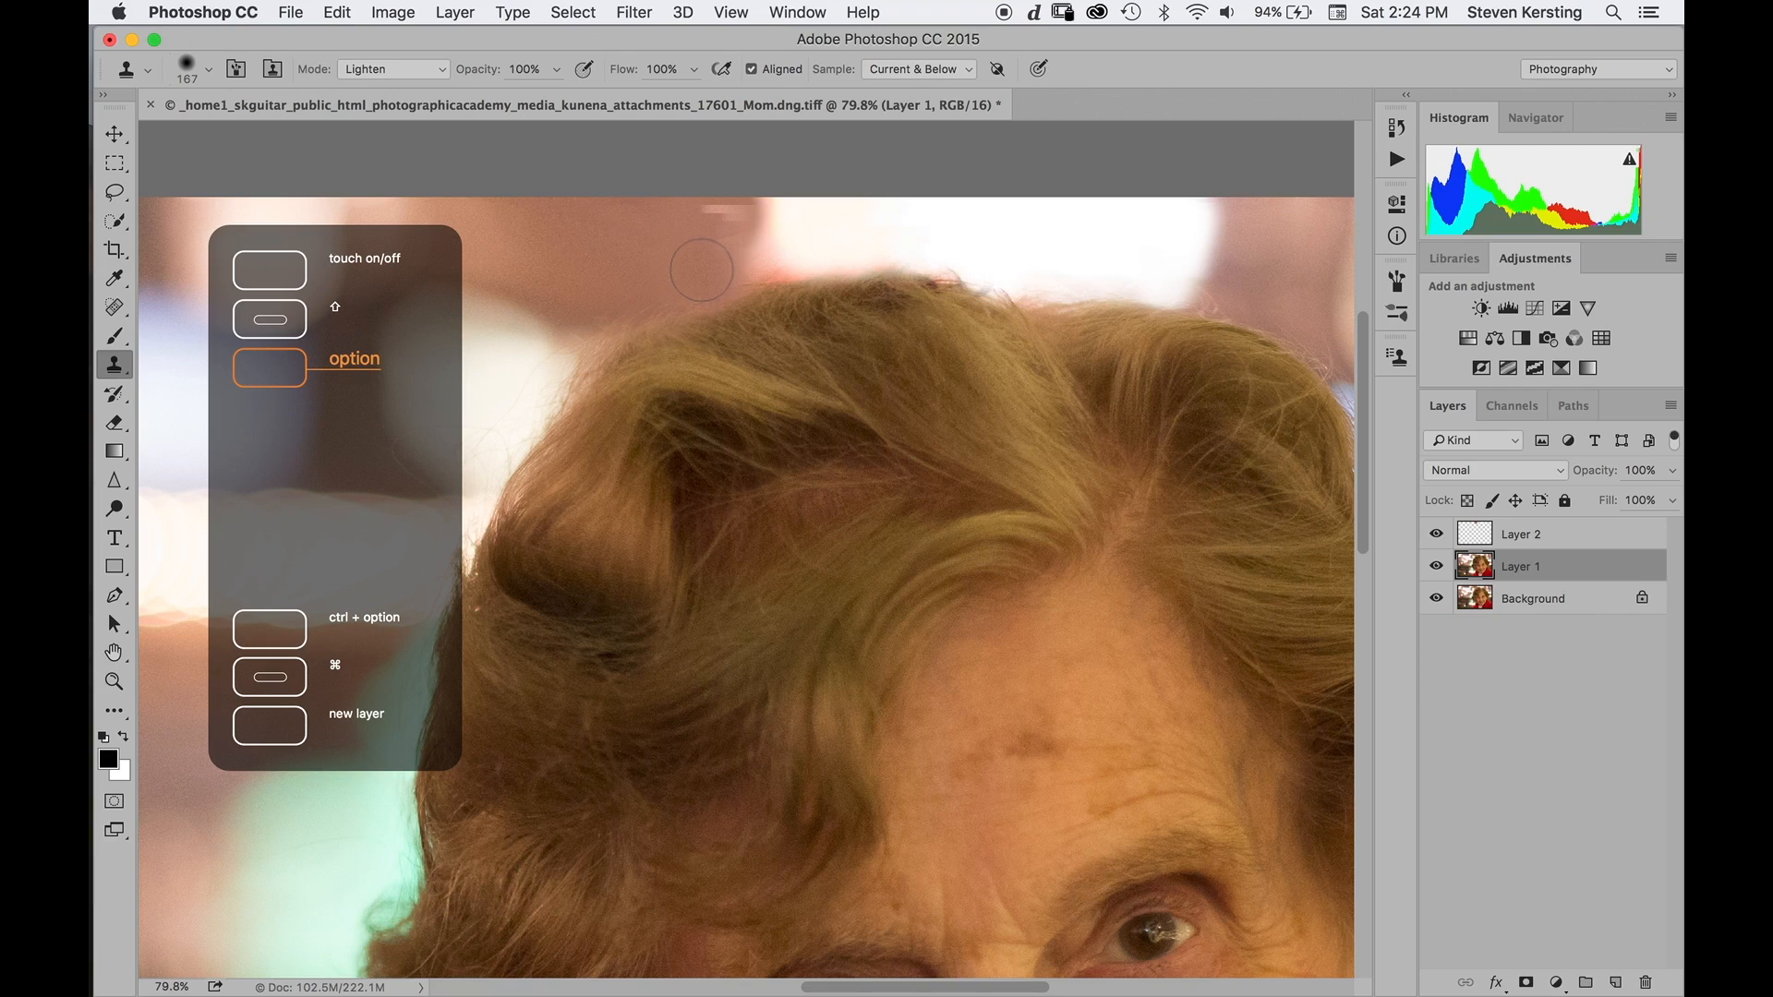
{"action": "left_click", "coordinate": [718, 267]}
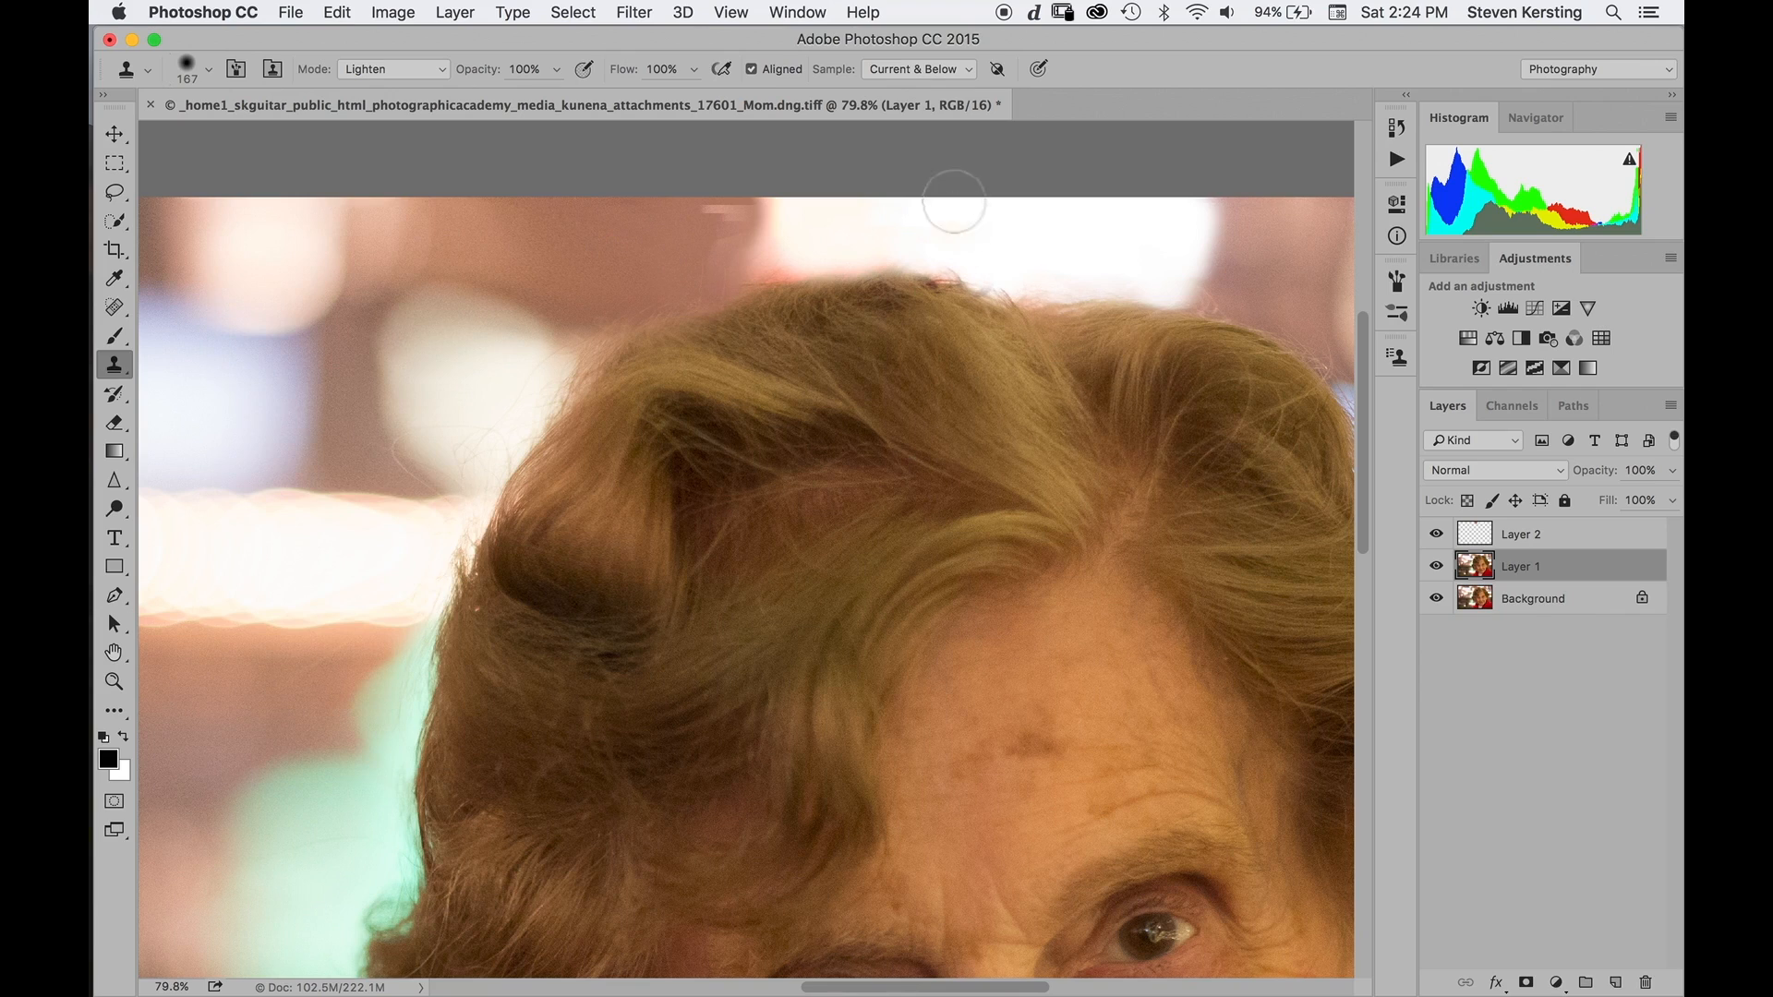
{"action": "left_click", "coordinate": [961, 68]}
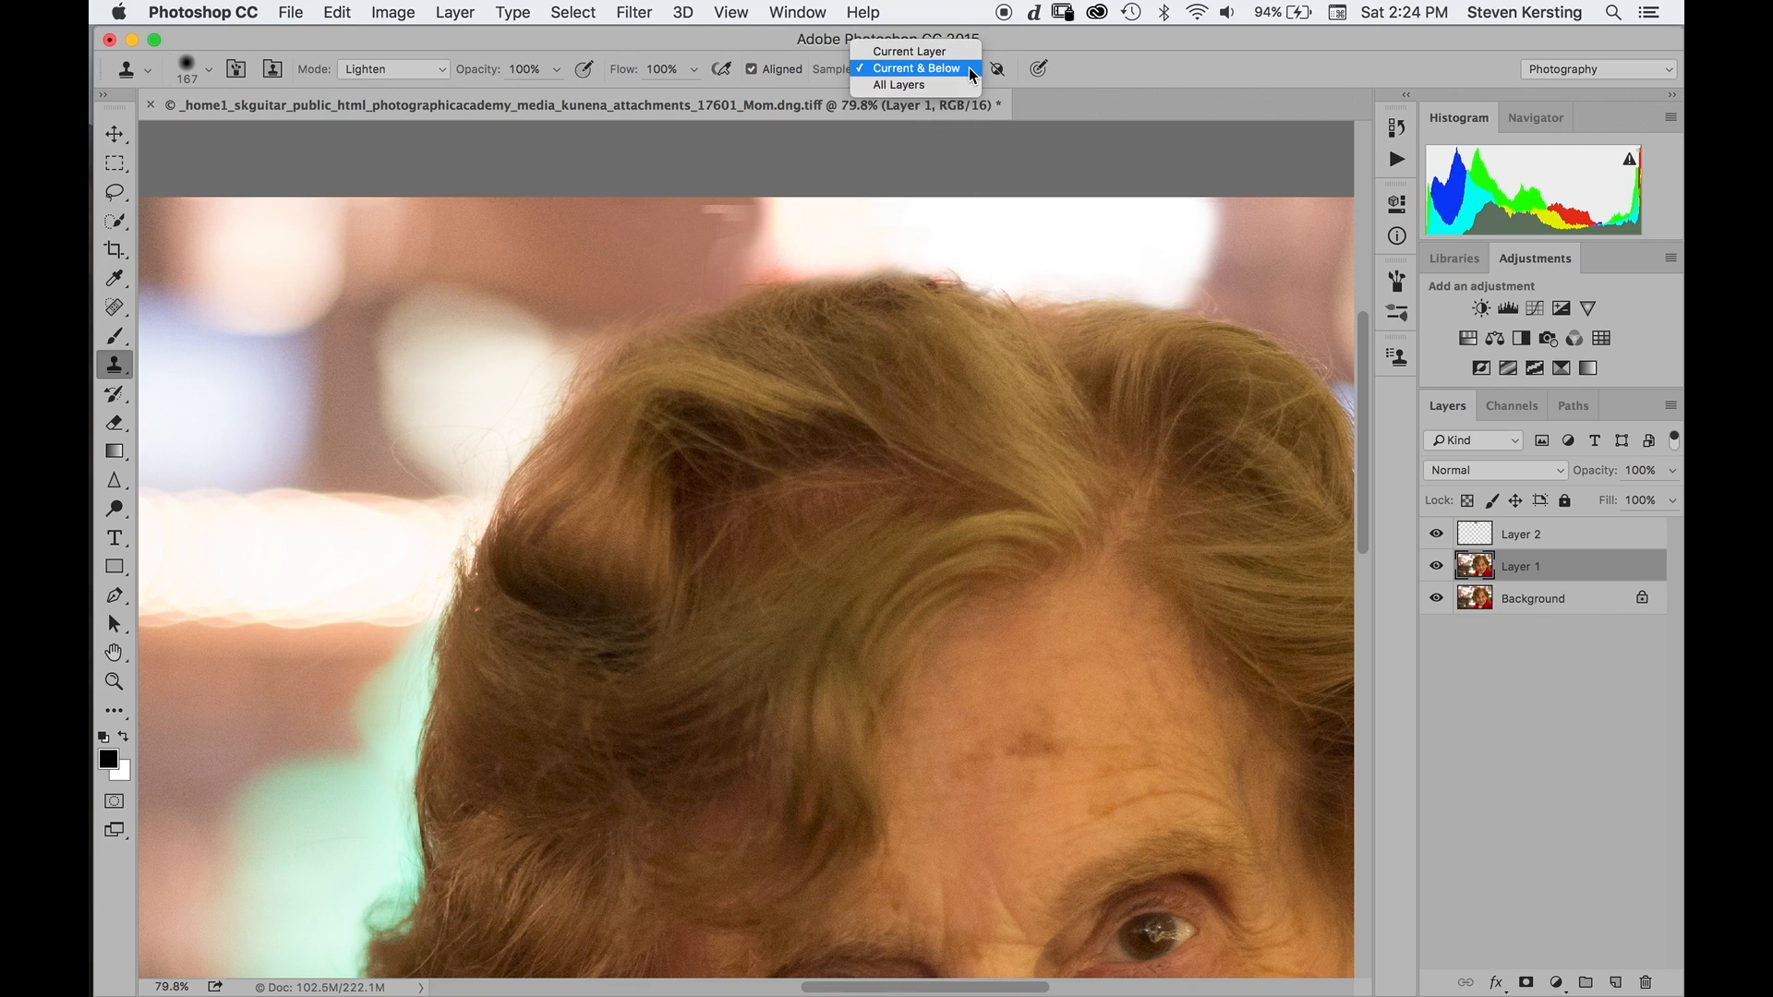
{"action": "left_click", "coordinate": [923, 50]}
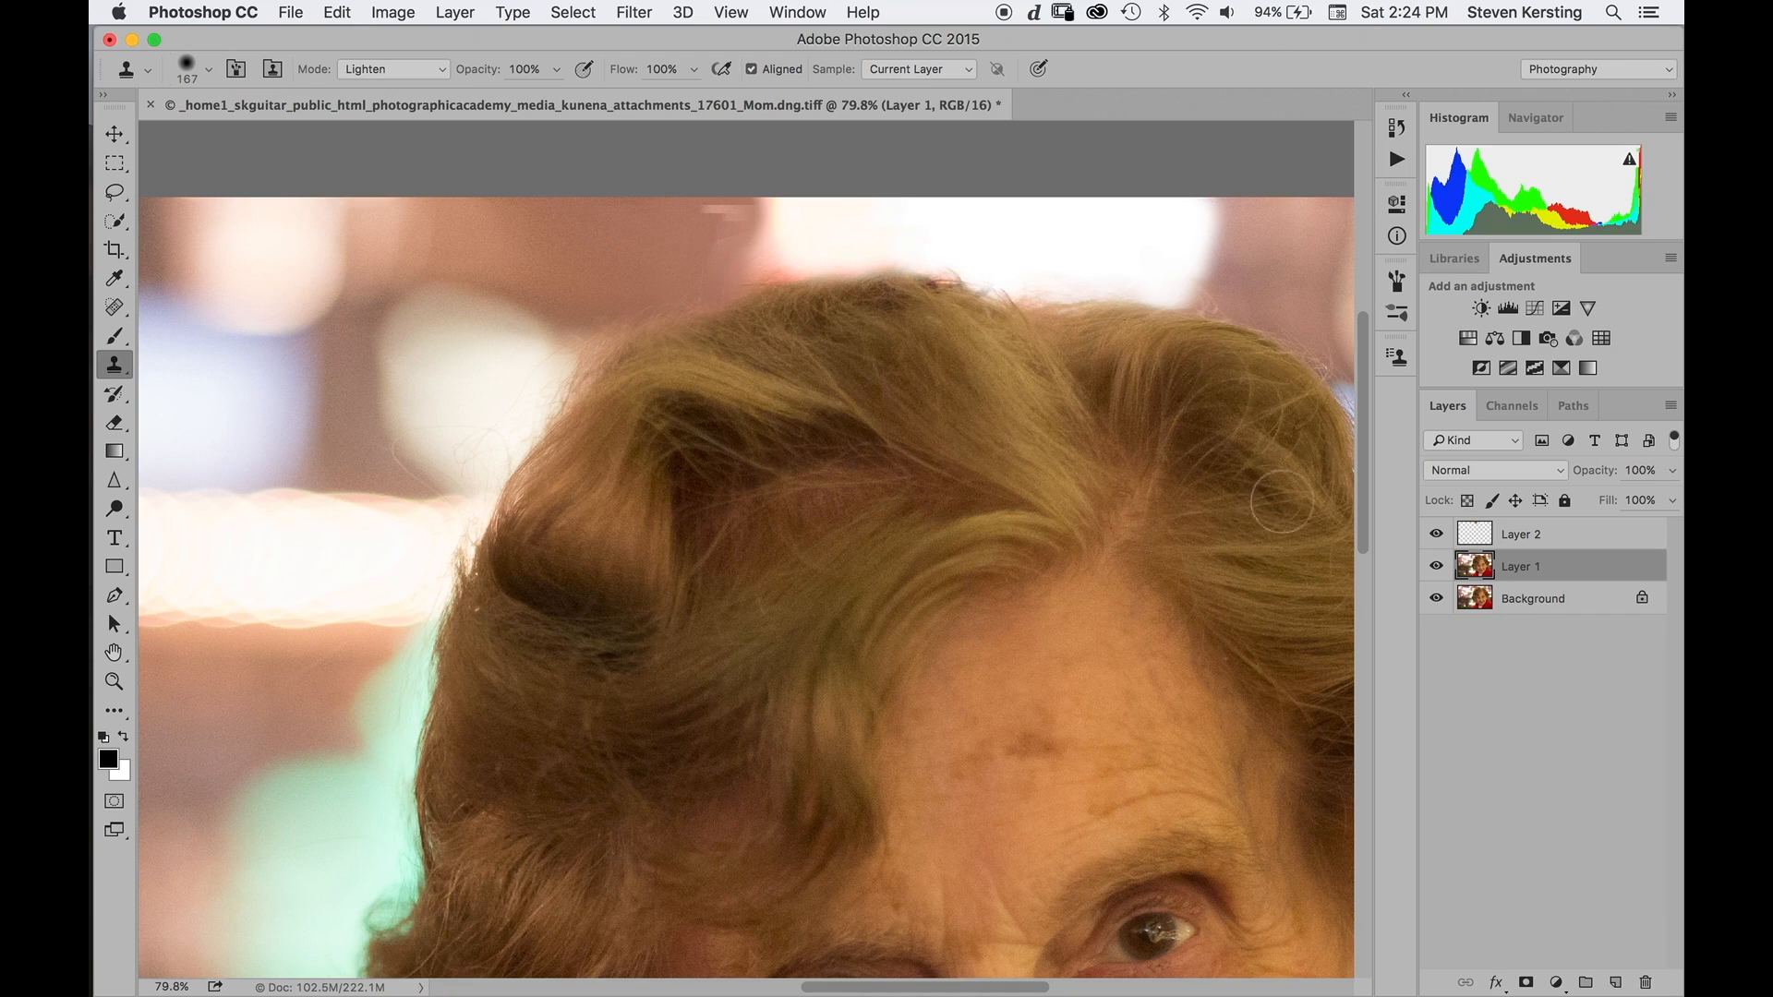
Toggle the Background, Layer 1 and Layer 2 in turn to examine what each layer contributes.
{"action": "left_click", "coordinate": [1434, 599]}
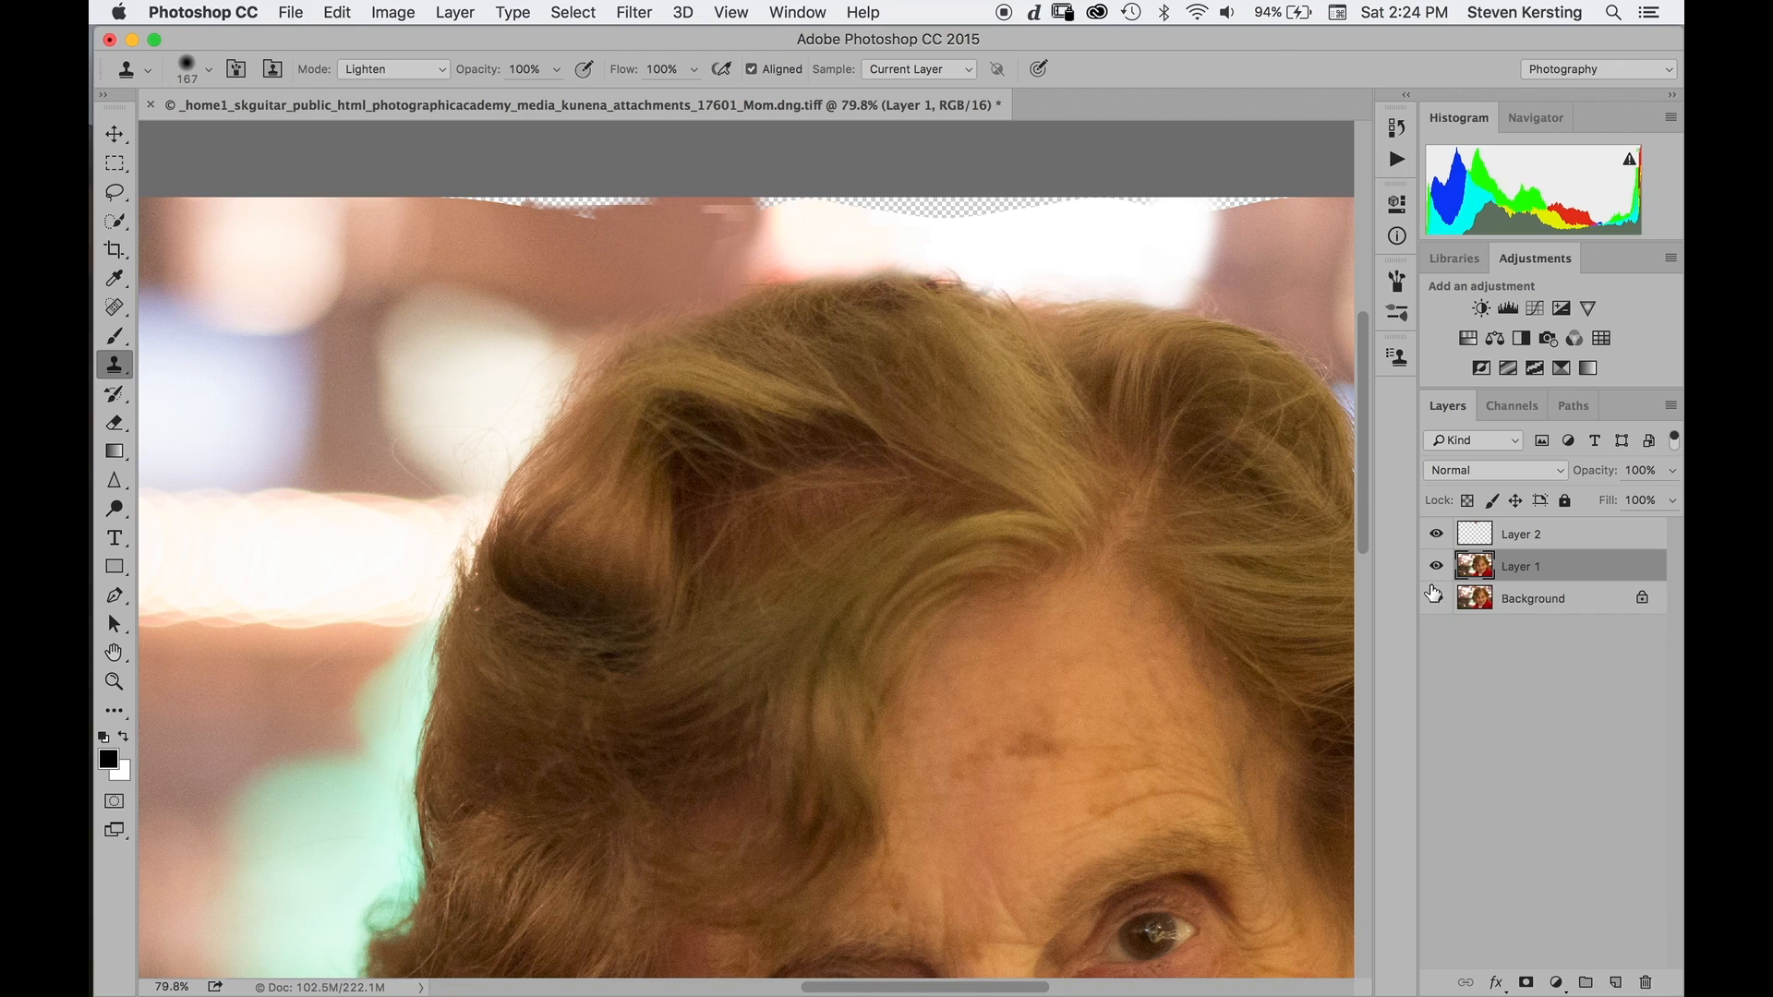
{"action": "left_click", "coordinate": [1434, 599]}
{"action": "left_click", "coordinate": [1436, 568]}
{"action": "left_click", "coordinate": [1437, 567]}
{"action": "left_click", "coordinate": [1437, 536]}
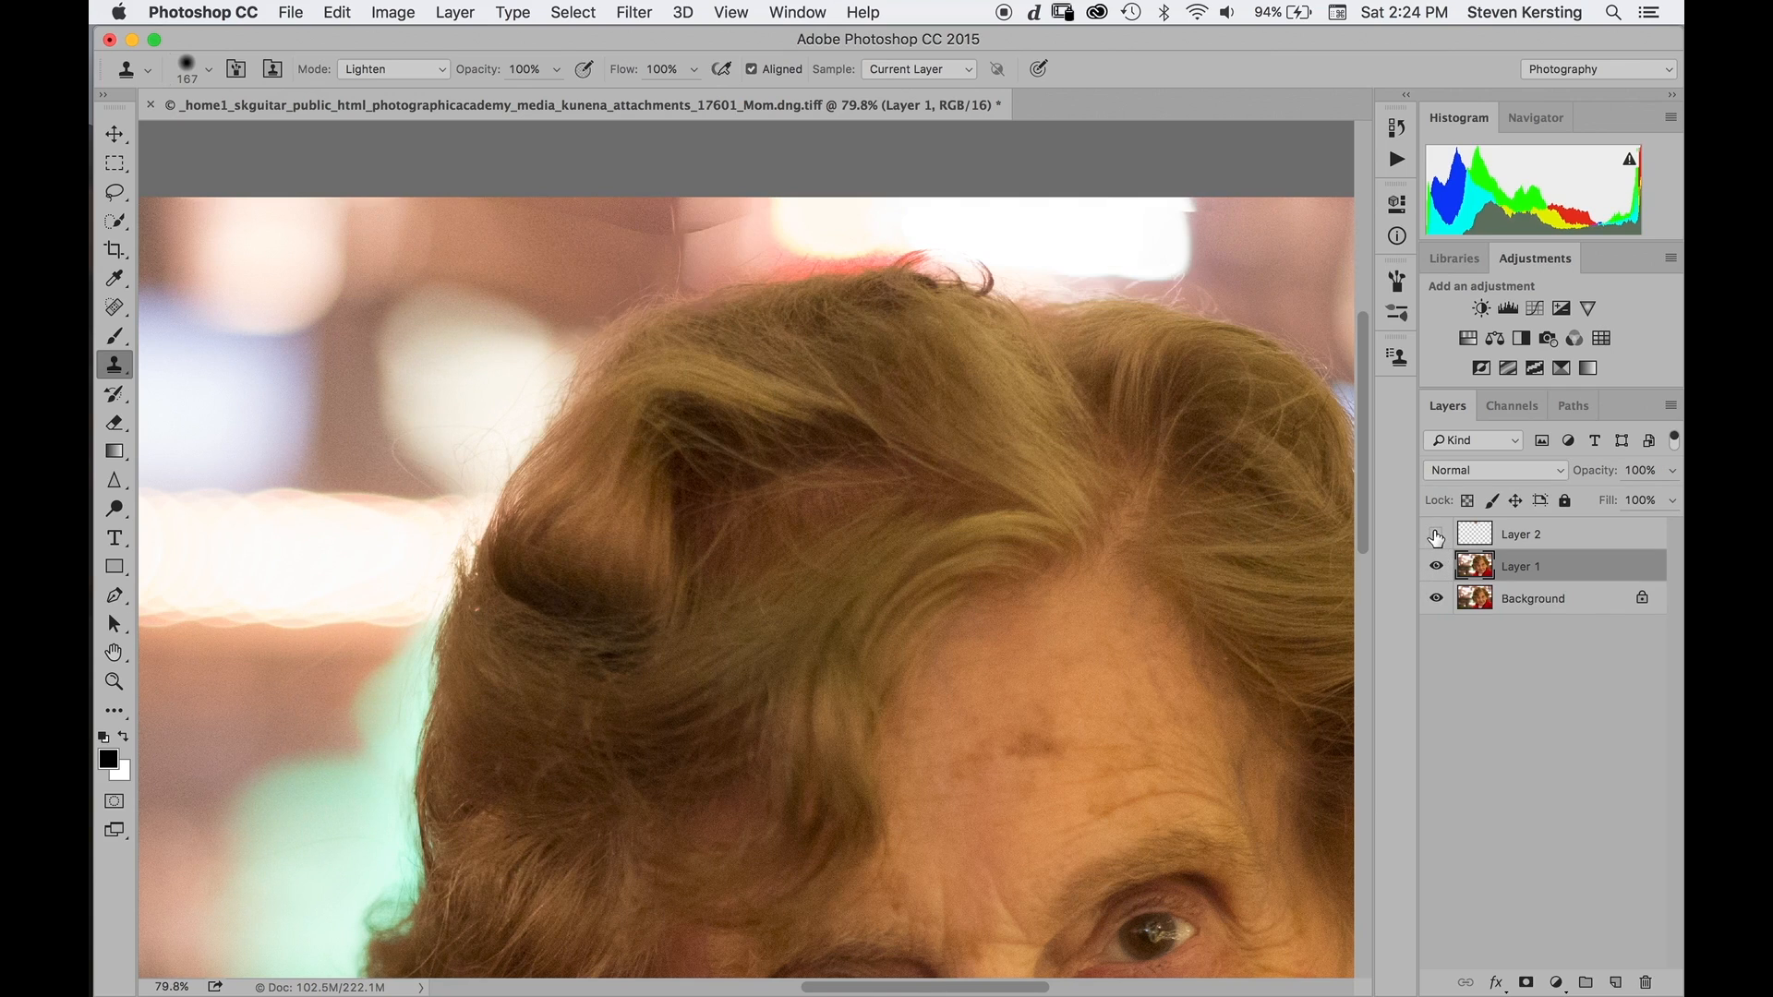
{"action": "left_click", "coordinate": [1436, 535]}
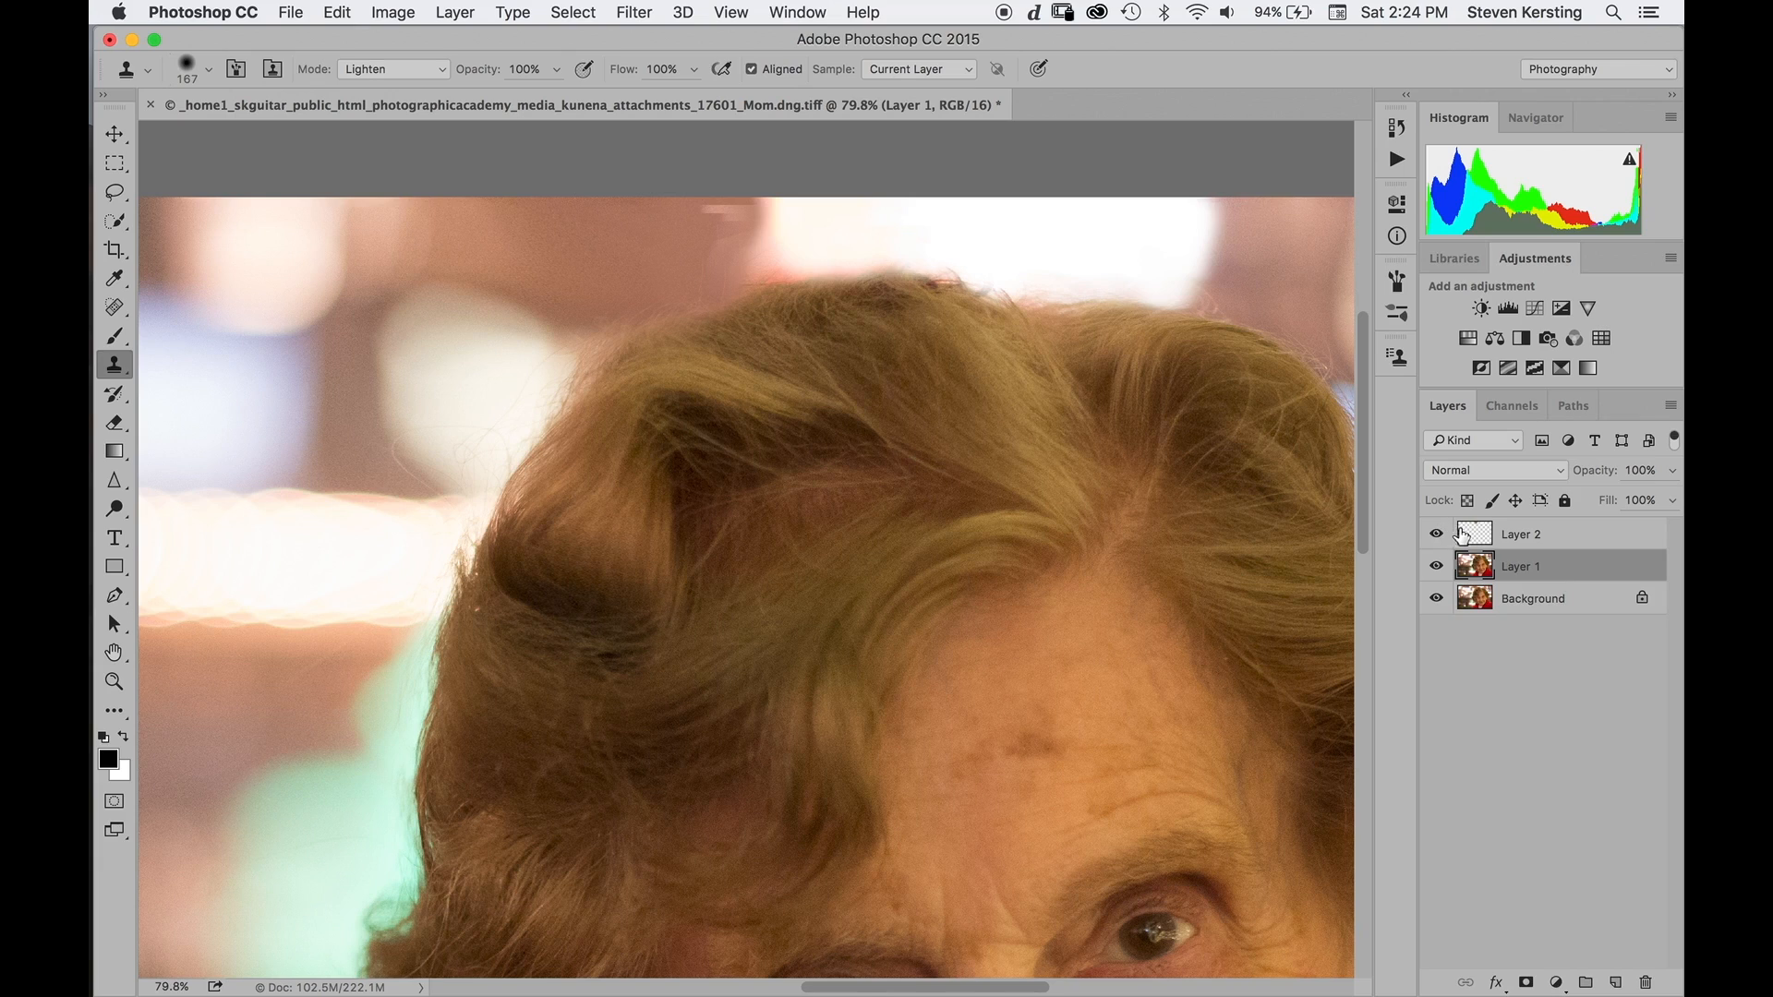
Make Layer 2 active, set the Clone Stamp to sample All Layers, and toggle Layer 2 to check its content.
{"action": "left_click", "coordinate": [1462, 534]}
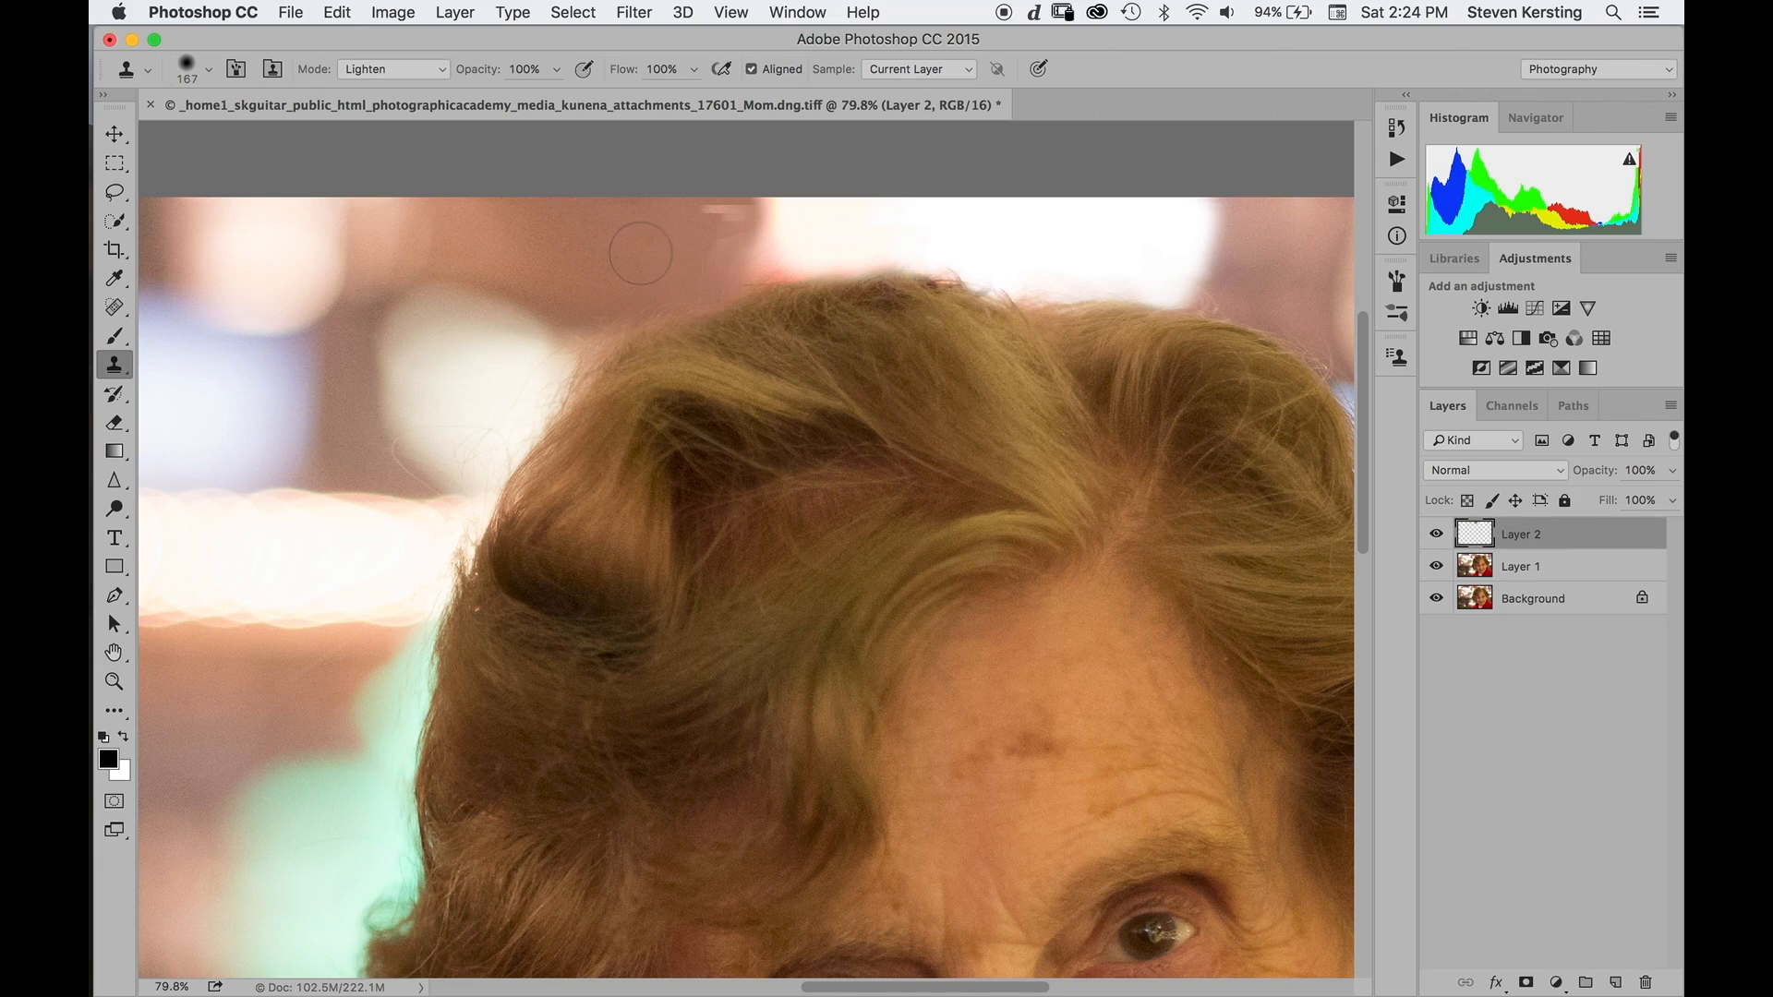
{"action": "left_click", "coordinate": [919, 69]}
{"action": "left_click", "coordinate": [916, 98]}
{"action": "key", "text": "alt"}
{"action": "left_click", "coordinate": [1437, 533]}
{"action": "left_click", "coordinate": [1436, 533]}
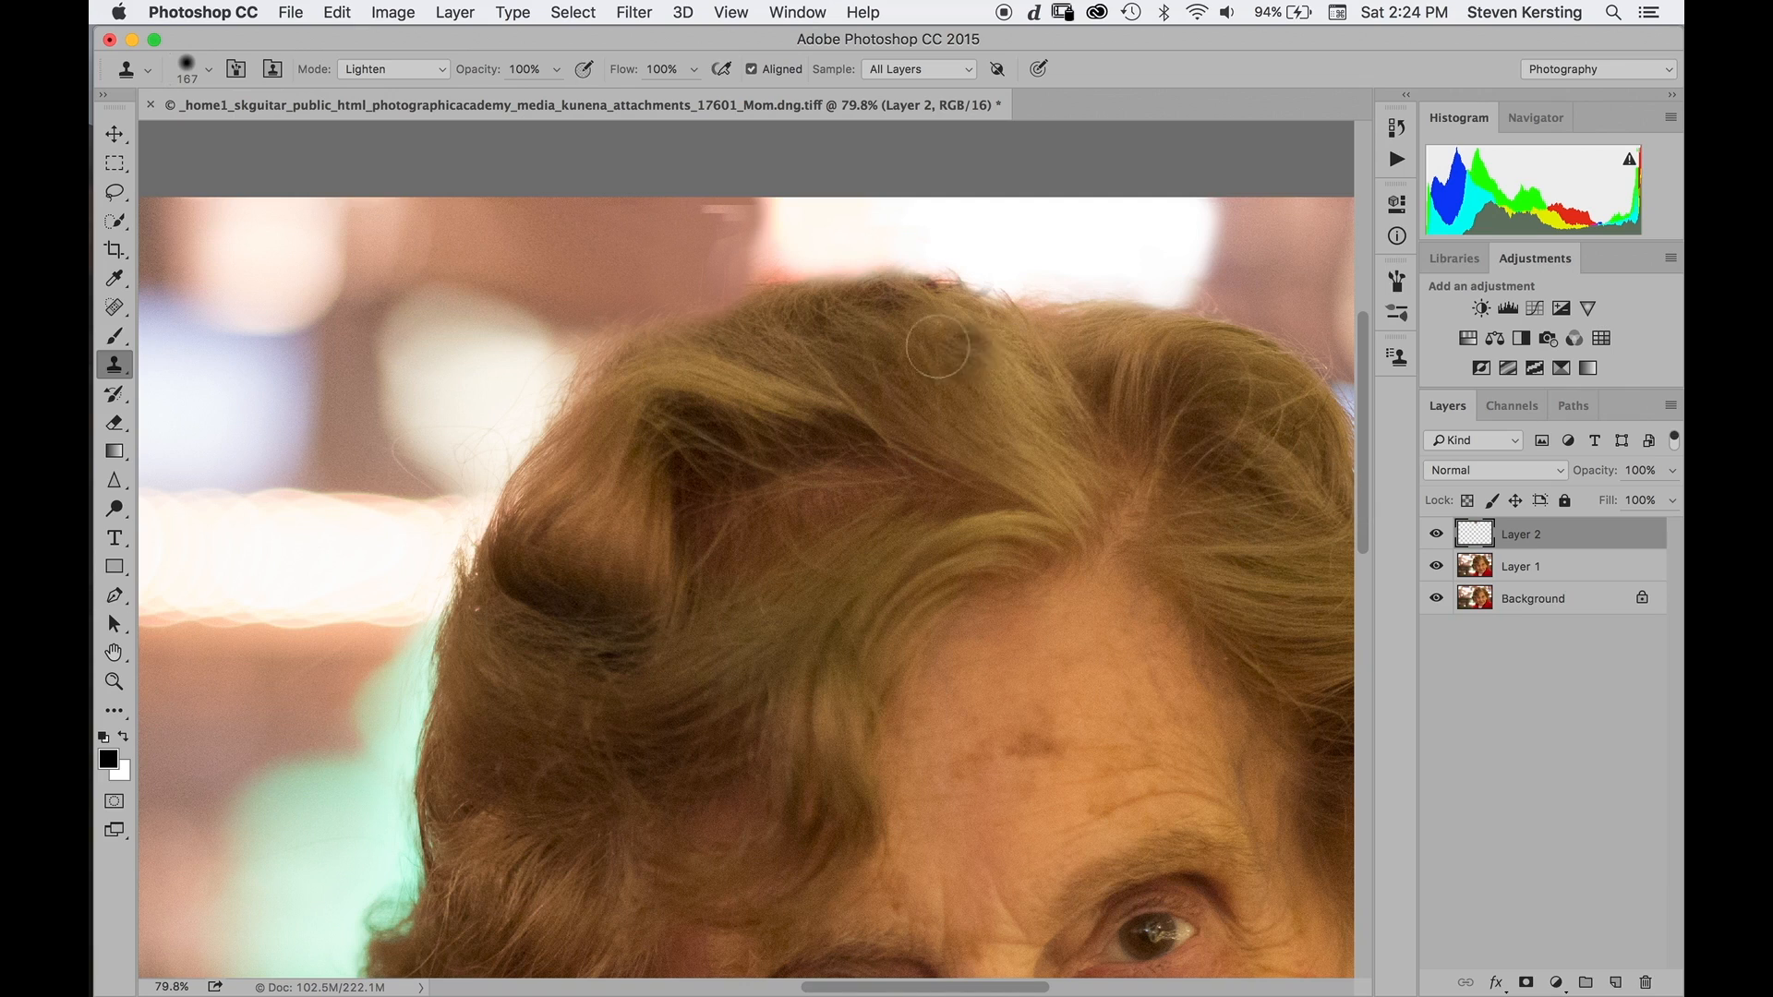
Clone the white highlight leftward above the hair, and clone the brown background over the area between its left end and the hair.
{"action": "left_click", "coordinate": [834, 227], "text": "alt"}
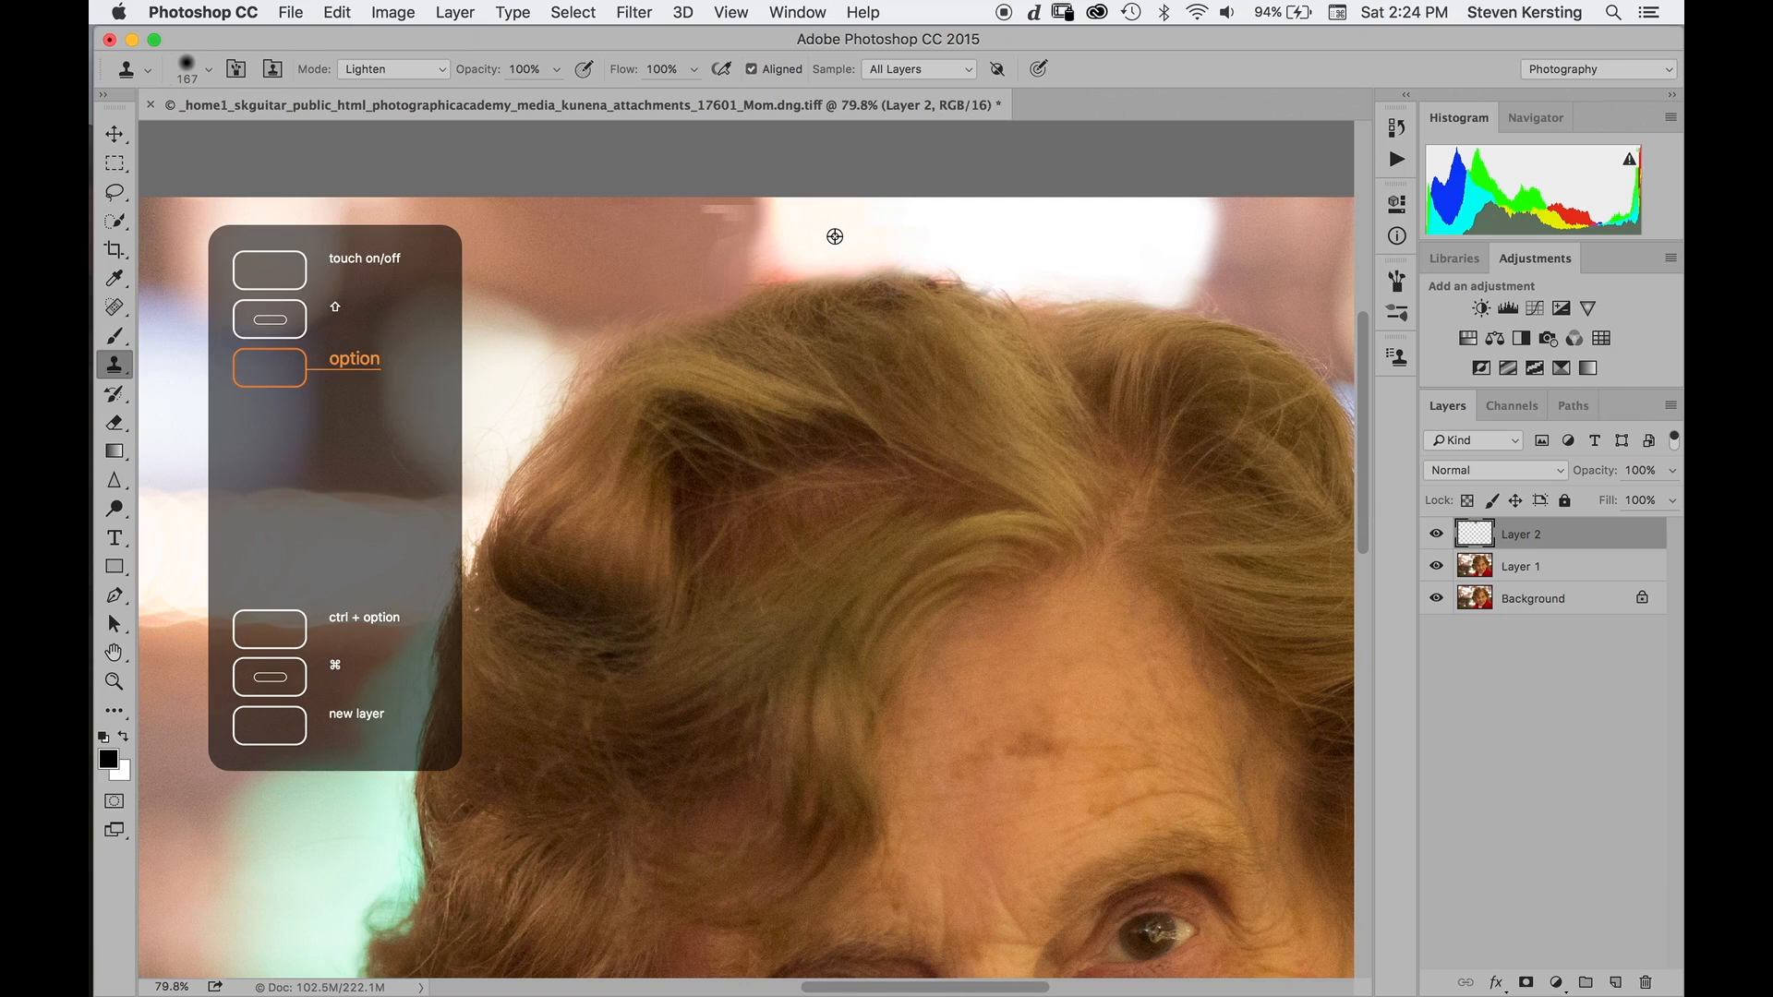
{"action": "mouse_move", "coordinate": [760, 228]}
{"action": "left_mouse_down"}
{"action": "mouse_move", "coordinate": [761, 256]}
{"action": "mouse_move", "coordinate": [784, 230]}
{"action": "mouse_move", "coordinate": [748, 222]}
{"action": "mouse_move", "coordinate": [780, 240]}
{"action": "mouse_move", "coordinate": [763, 249]}
{"action": "mouse_move", "coordinate": [779, 246]}
{"action": "mouse_move", "coordinate": [758, 219]}
{"action": "mouse_move", "coordinate": [787, 230]}
{"action": "mouse_move", "coordinate": [712, 222]}
{"action": "mouse_move", "coordinate": [744, 237]}
{"action": "mouse_move", "coordinate": [791, 219]}
{"action": "left_mouse_up"}
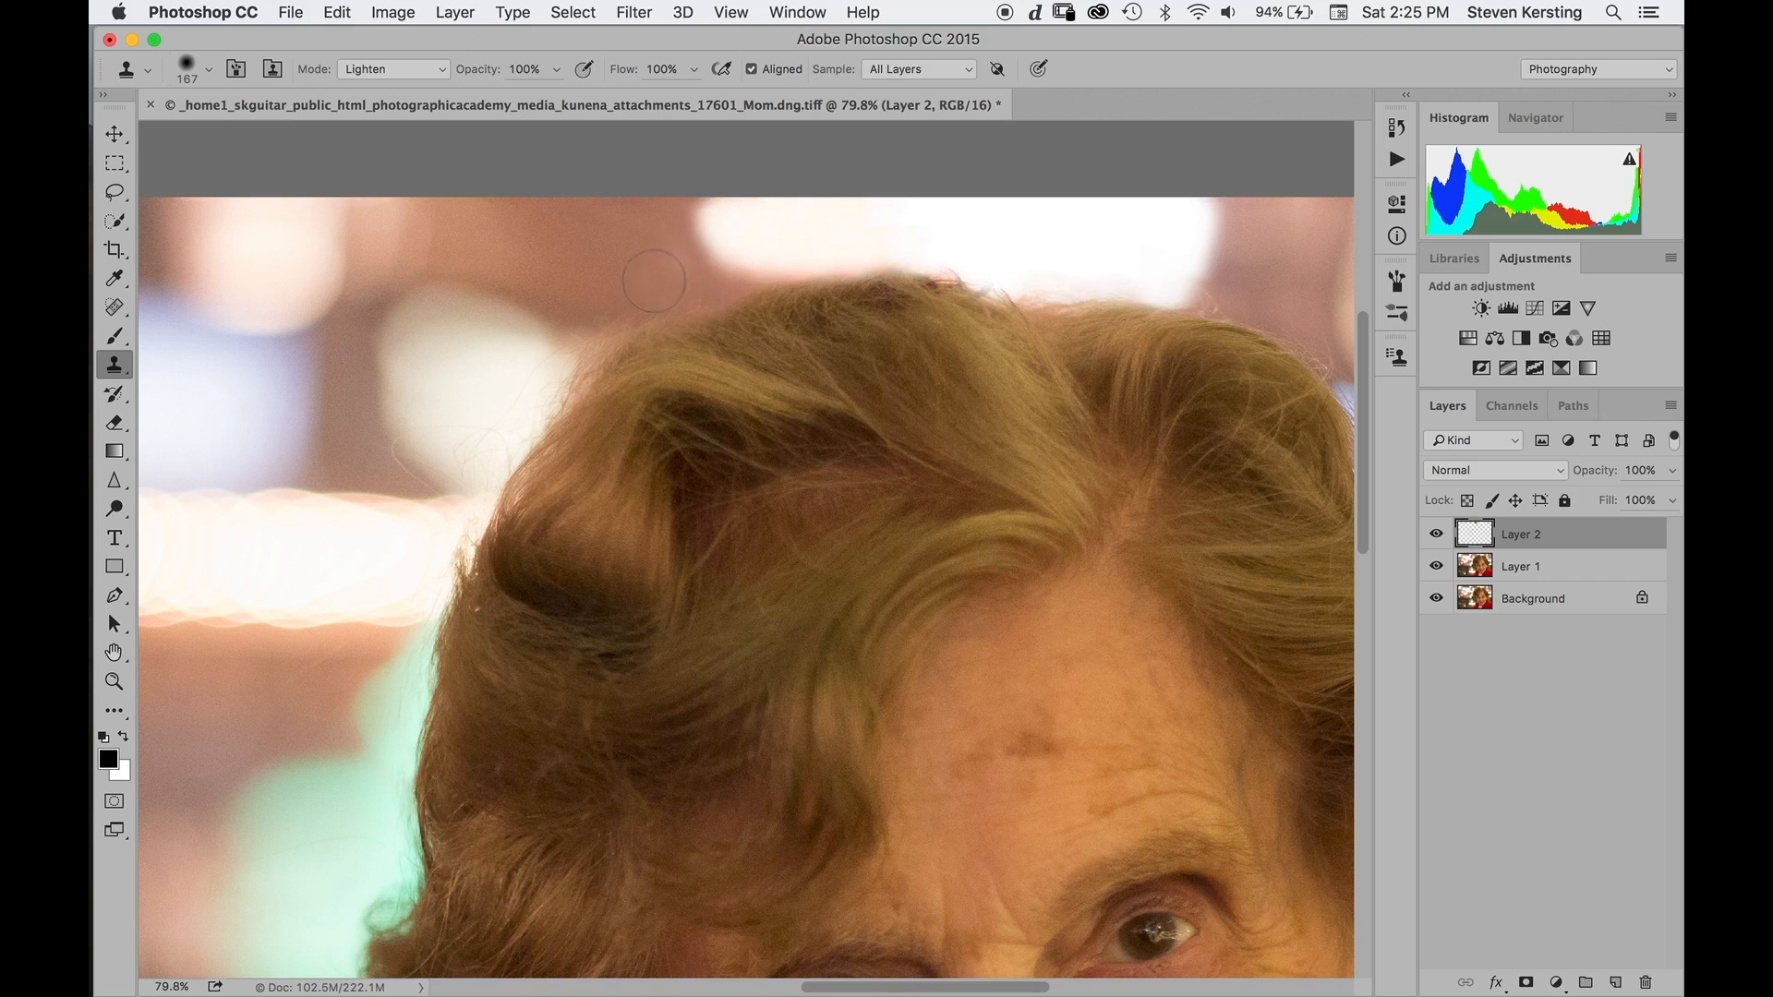
{"action": "key", "text": "alt"}
{"action": "left_click", "coordinate": [624, 225], "text": "alt"}
{"action": "mouse_move", "coordinate": [695, 285]}
{"action": "left_mouse_down"}
{"action": "mouse_move", "coordinate": [710, 268]}
{"action": "mouse_move", "coordinate": [699, 288]}
{"action": "left_mouse_up"}
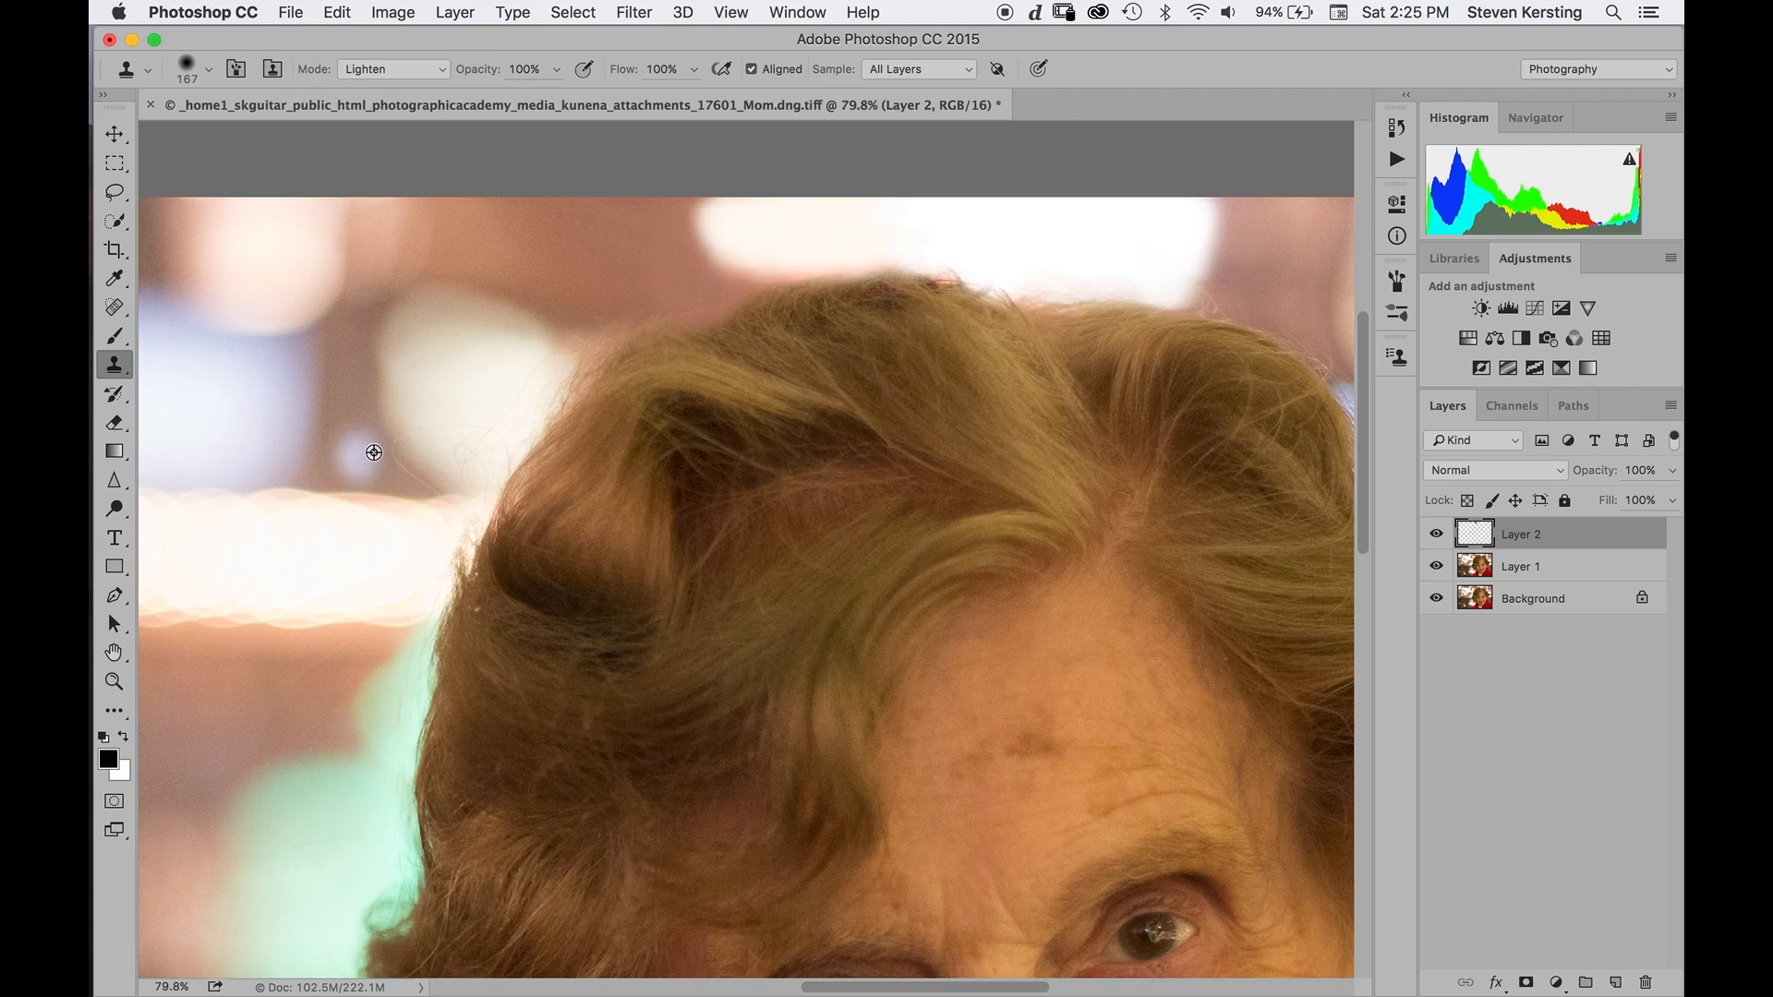
Sample the background beside the cream highlight and clone it over the gap beneath that highlight.
{"action": "key", "text": "alt"}
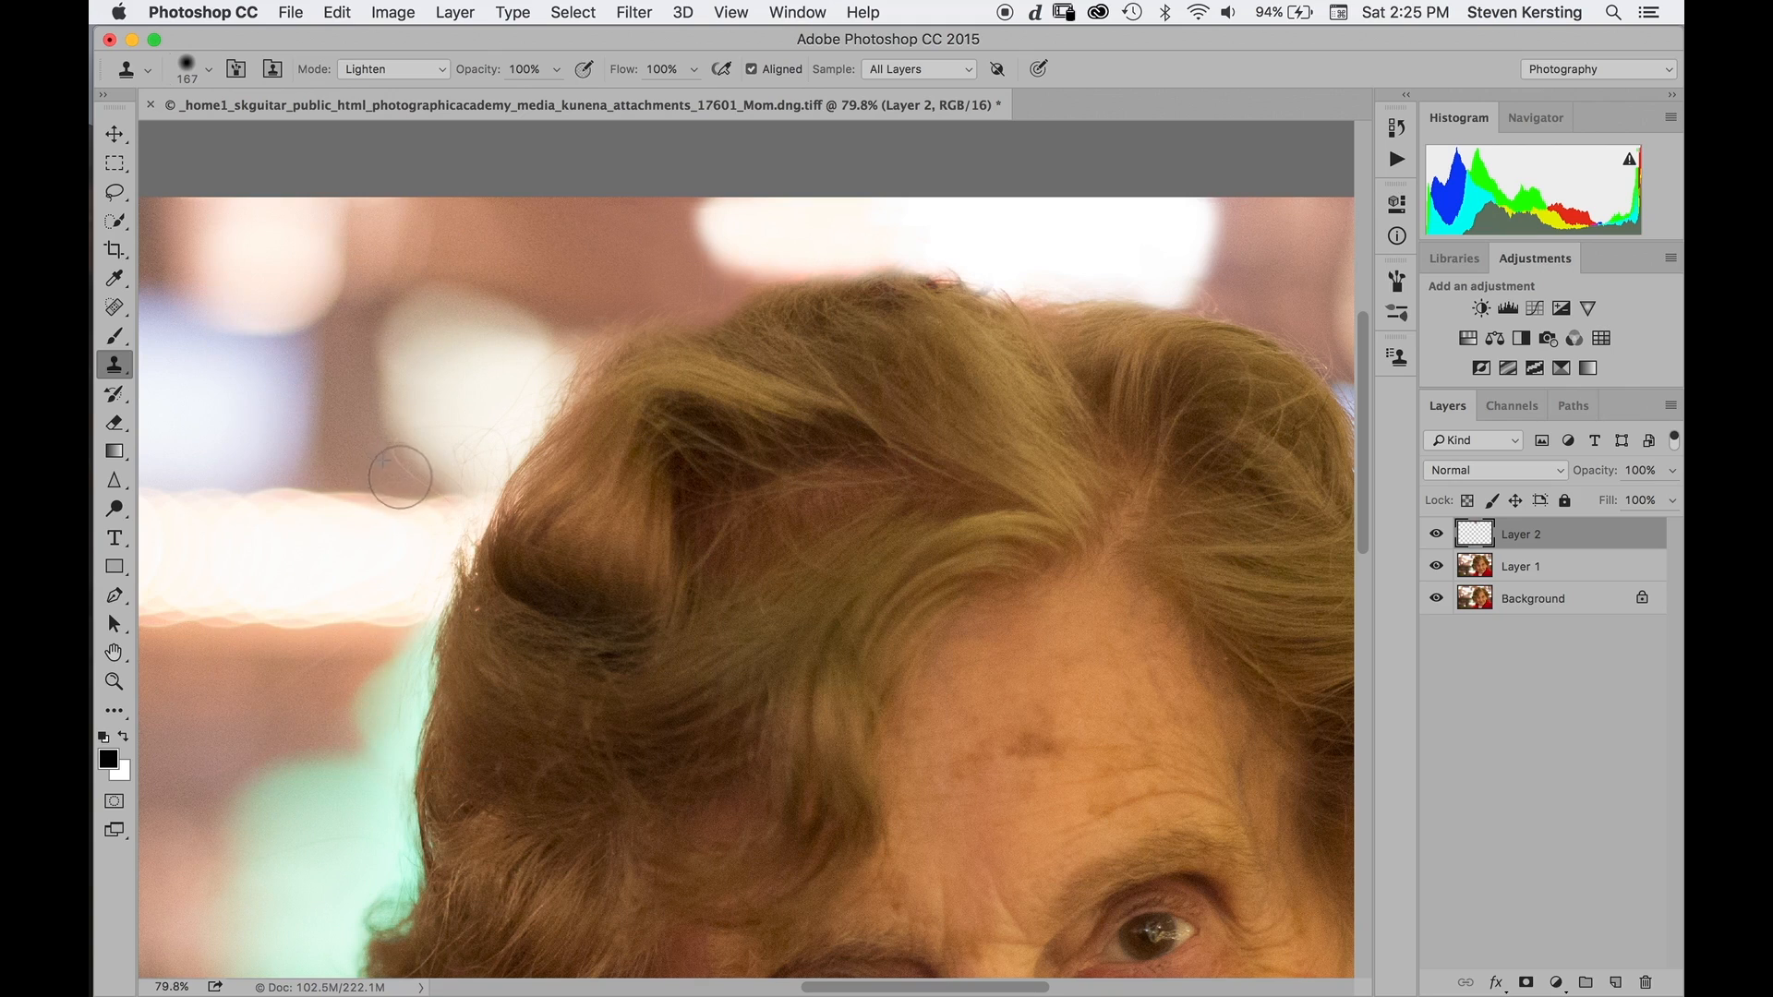
{"action": "left_click_drag", "start_coordinate": [404, 474], "coordinate": [376, 459]}
{"action": "left_click", "coordinate": [353, 469], "text": "alt"}
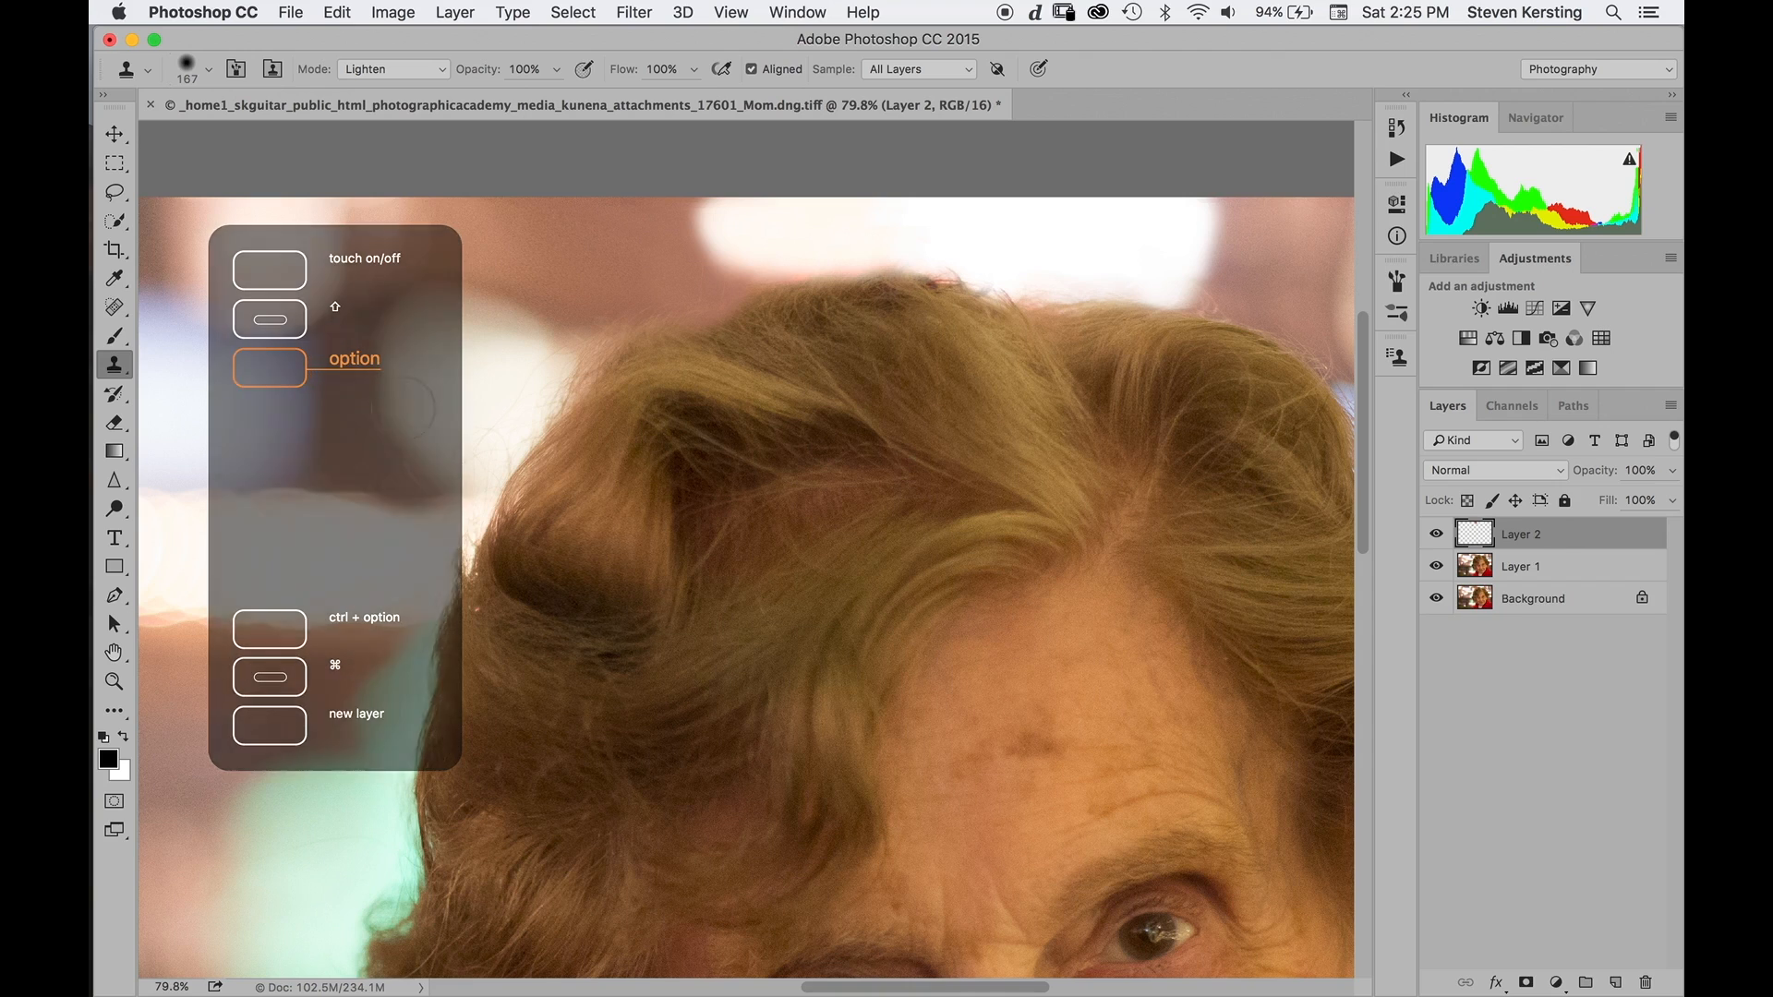
Set the Clone Stamp's blending mode to Normal and reduce its brush to 72 px.
{"action": "left_click", "coordinate": [446, 70]}
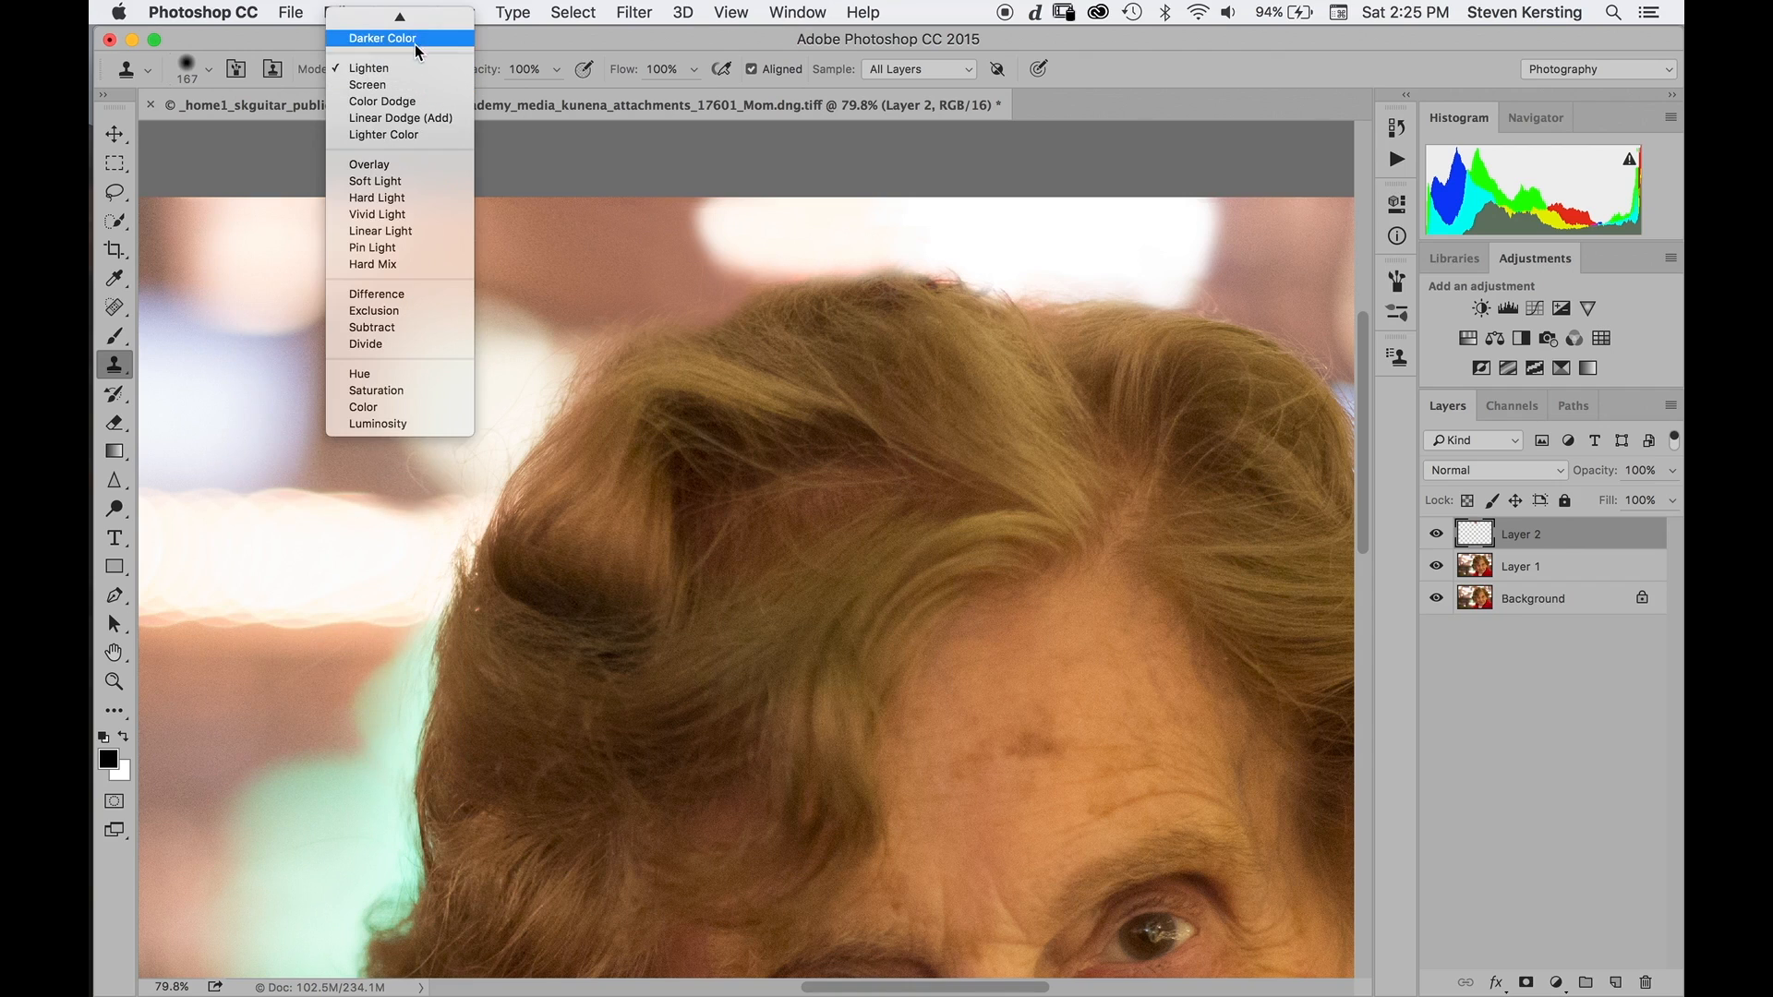
{"action": "left_click", "coordinate": [416, 19]}
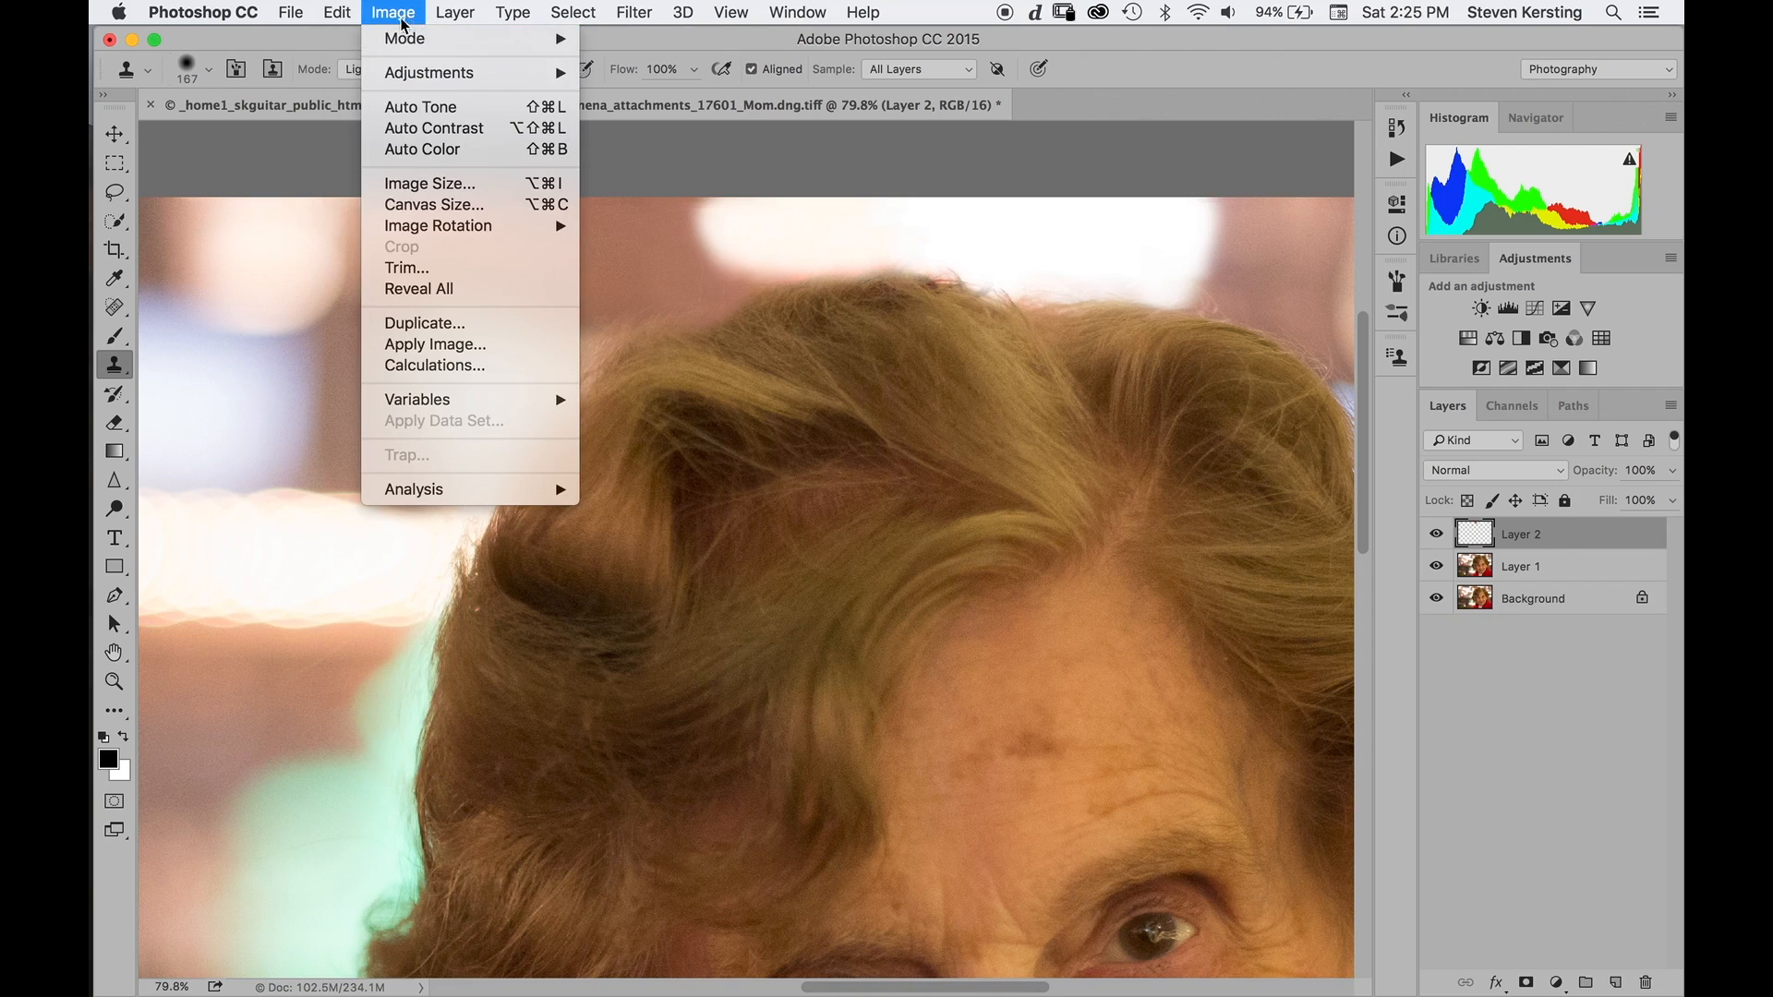
{"action": "left_click", "coordinate": [309, 169]}
{"action": "left_click", "coordinate": [398, 66]}
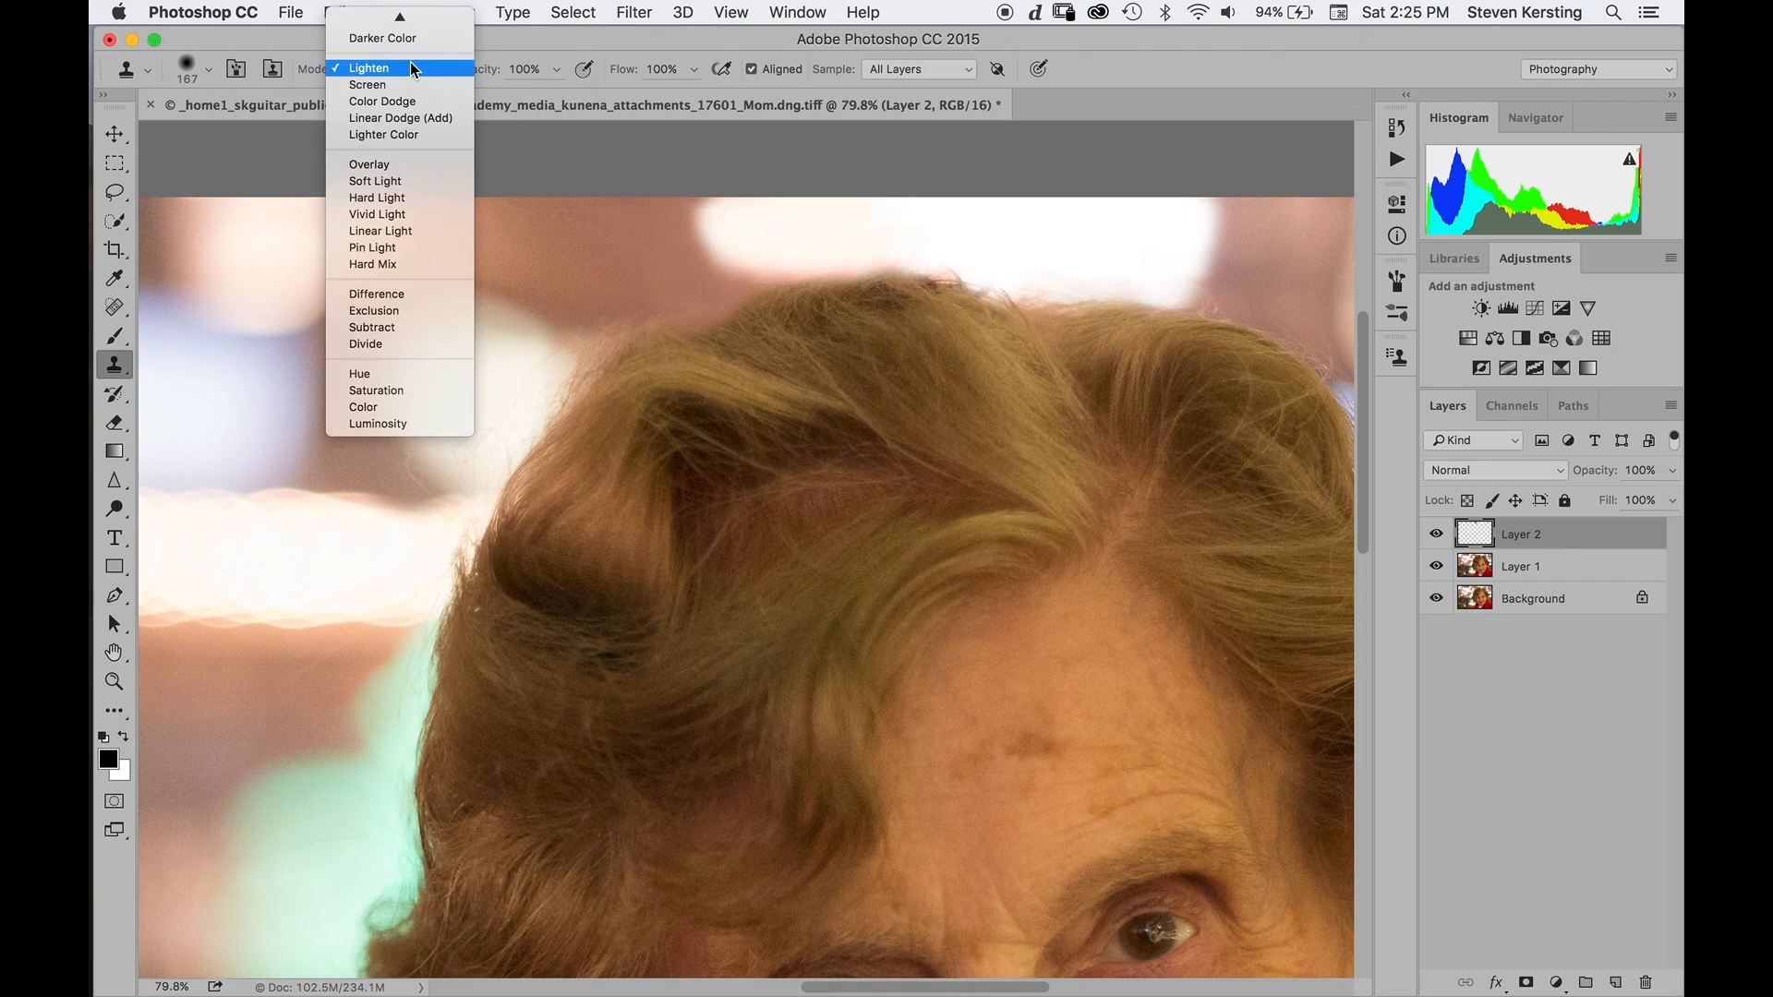
{"action": "left_click", "coordinate": [392, 19]}
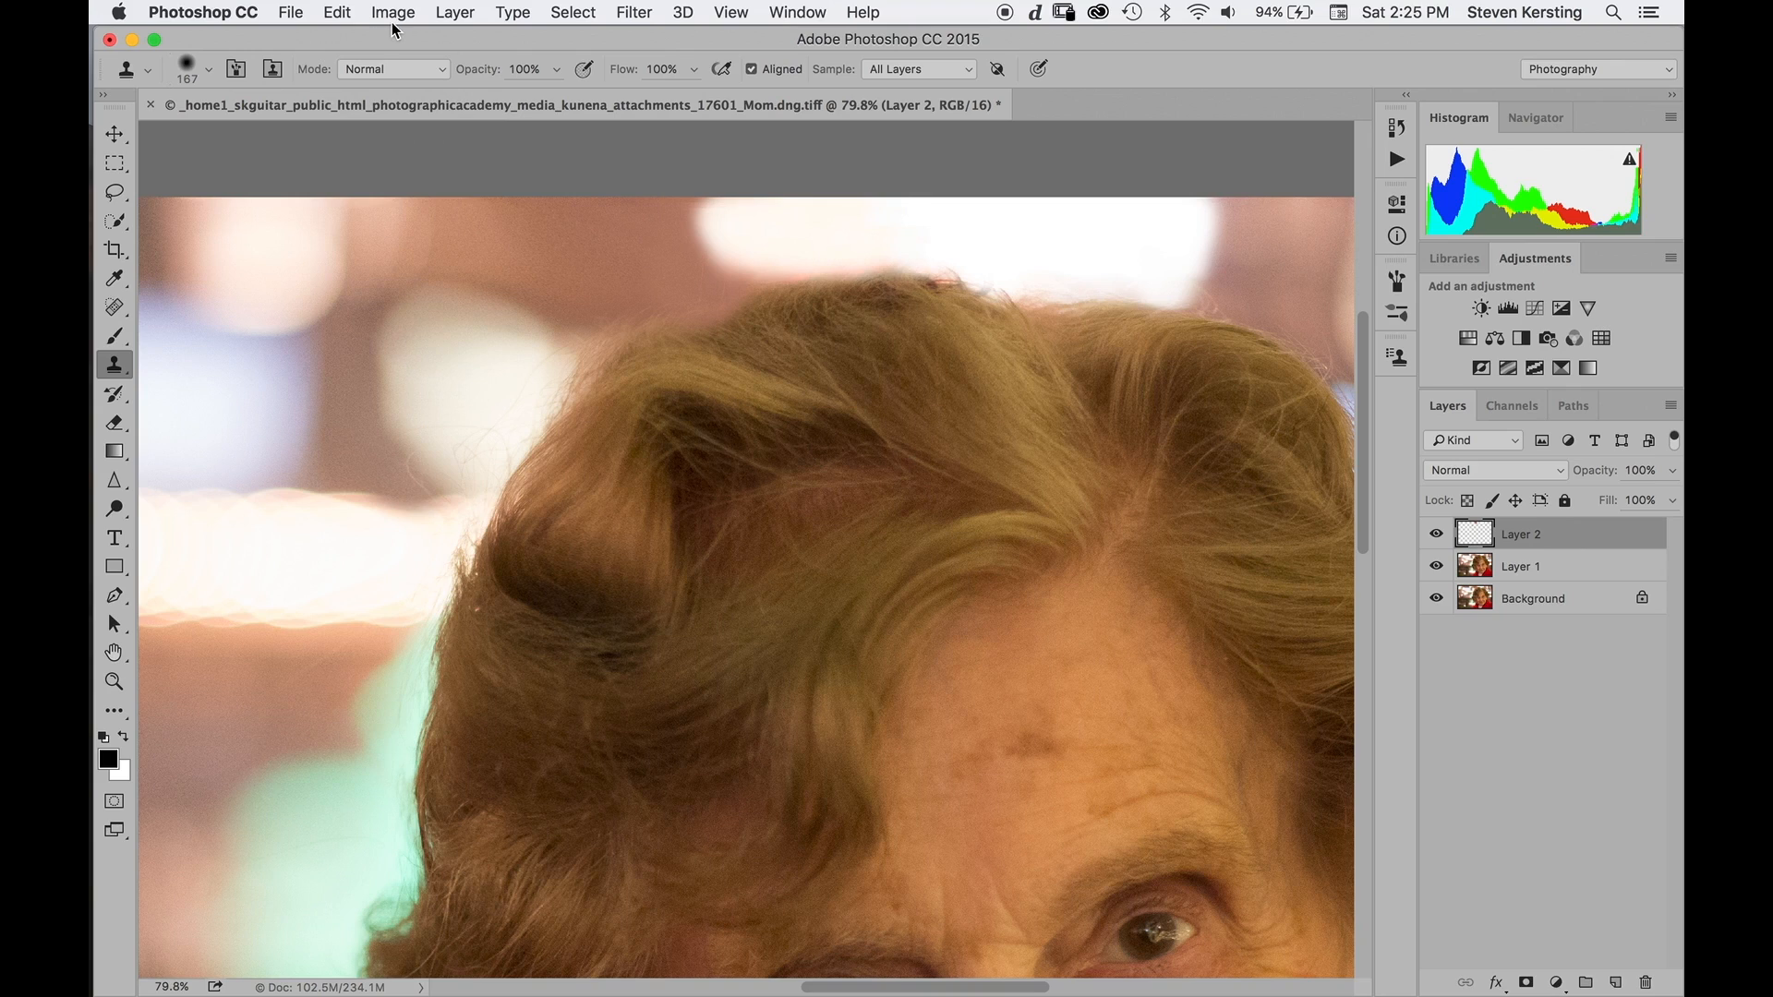
{"action": "left_click", "coordinate": [565, 404]}
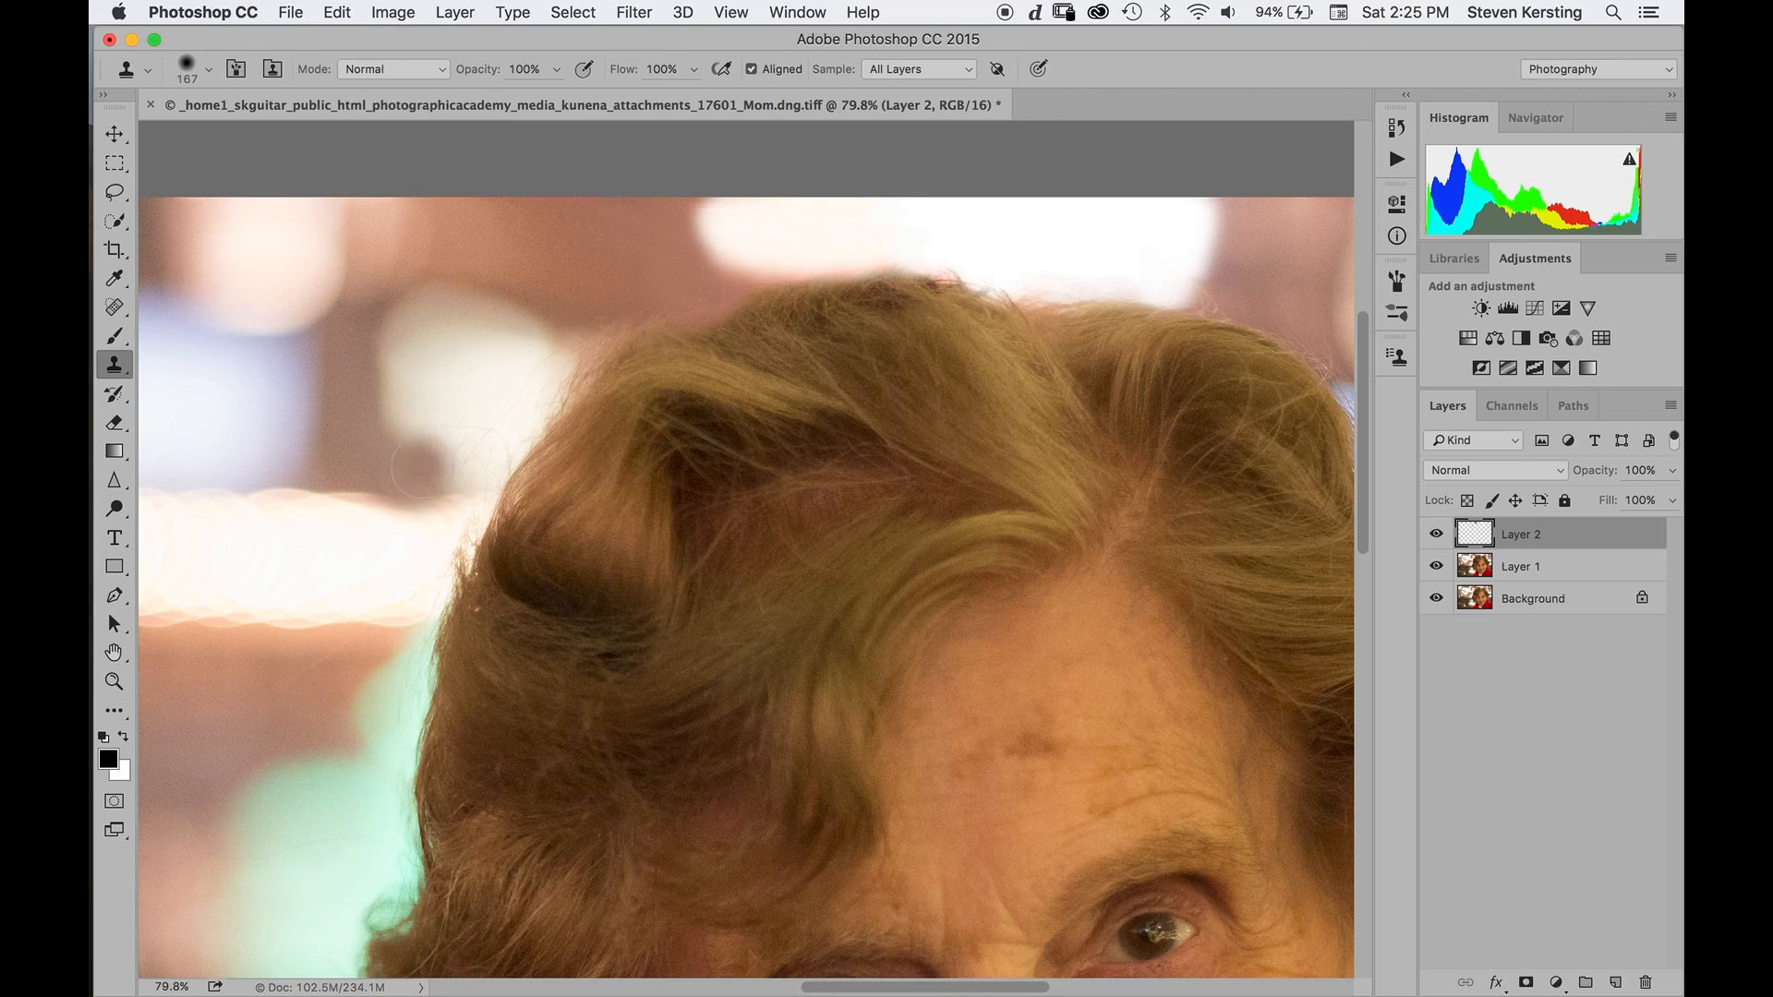
{"action": "left_click_drag", "start_coordinate": [650, 564], "coordinate": [657, 587]}
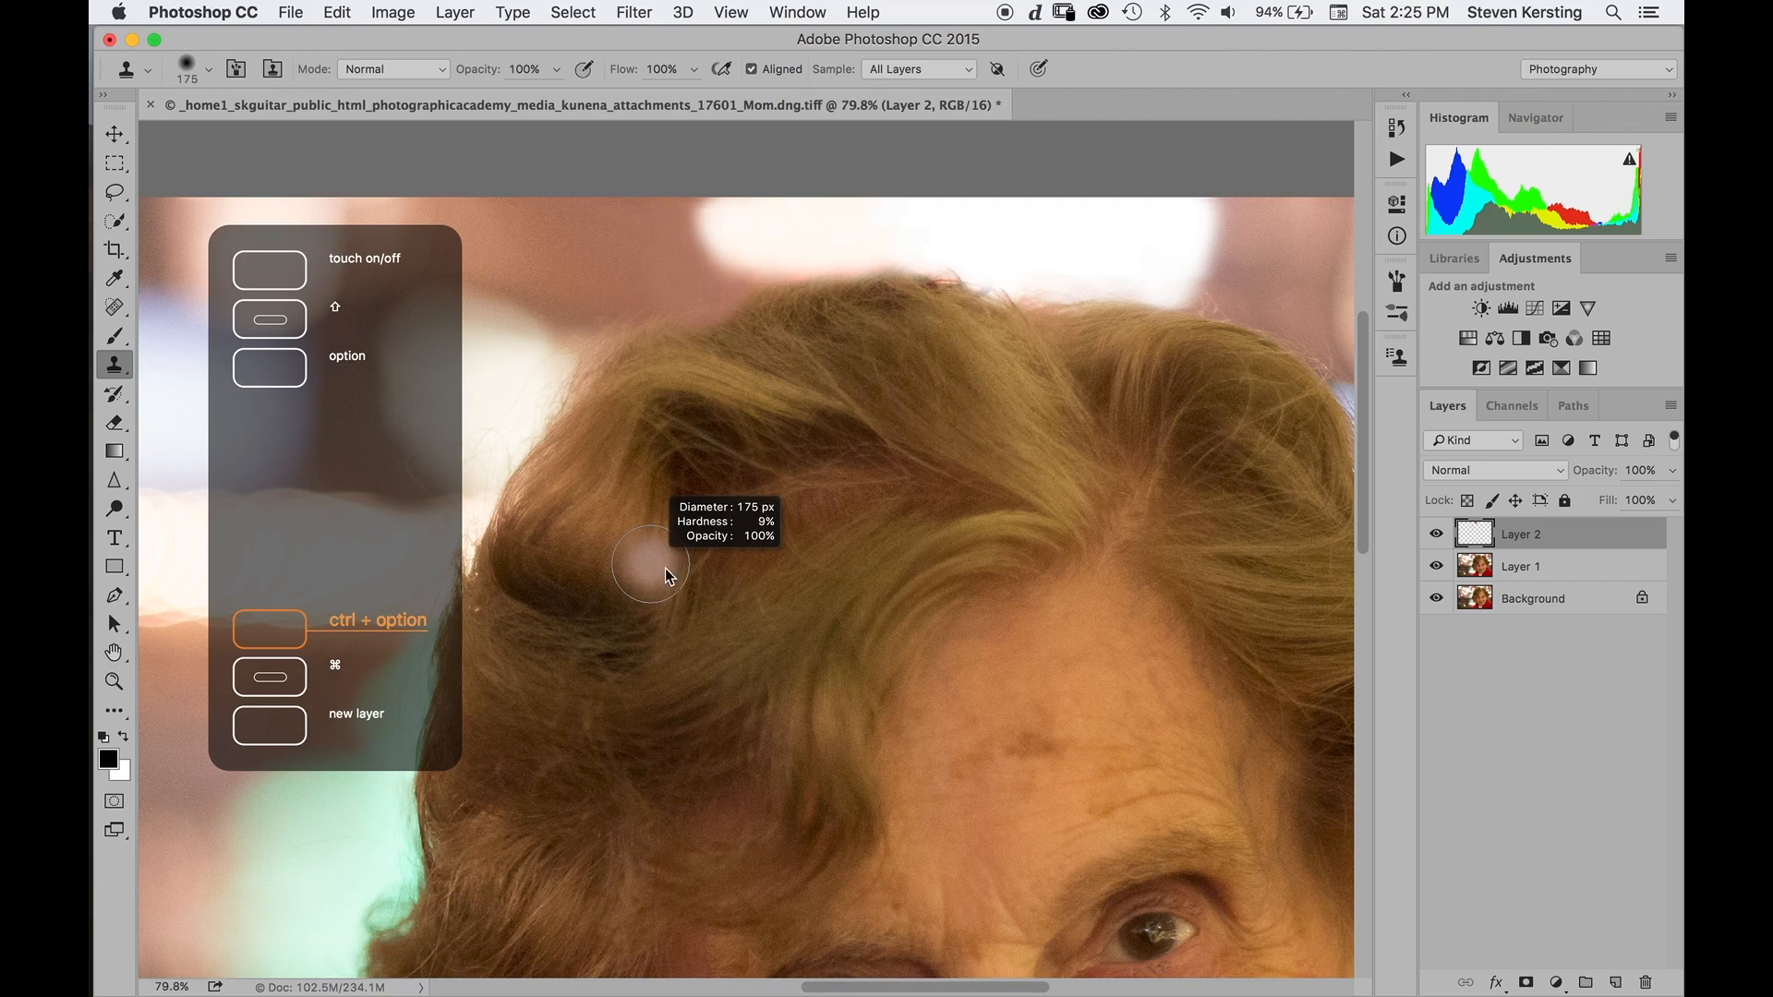
{"action": "left_click_drag", "start_coordinate": [660, 517], "coordinate": [601, 523]}
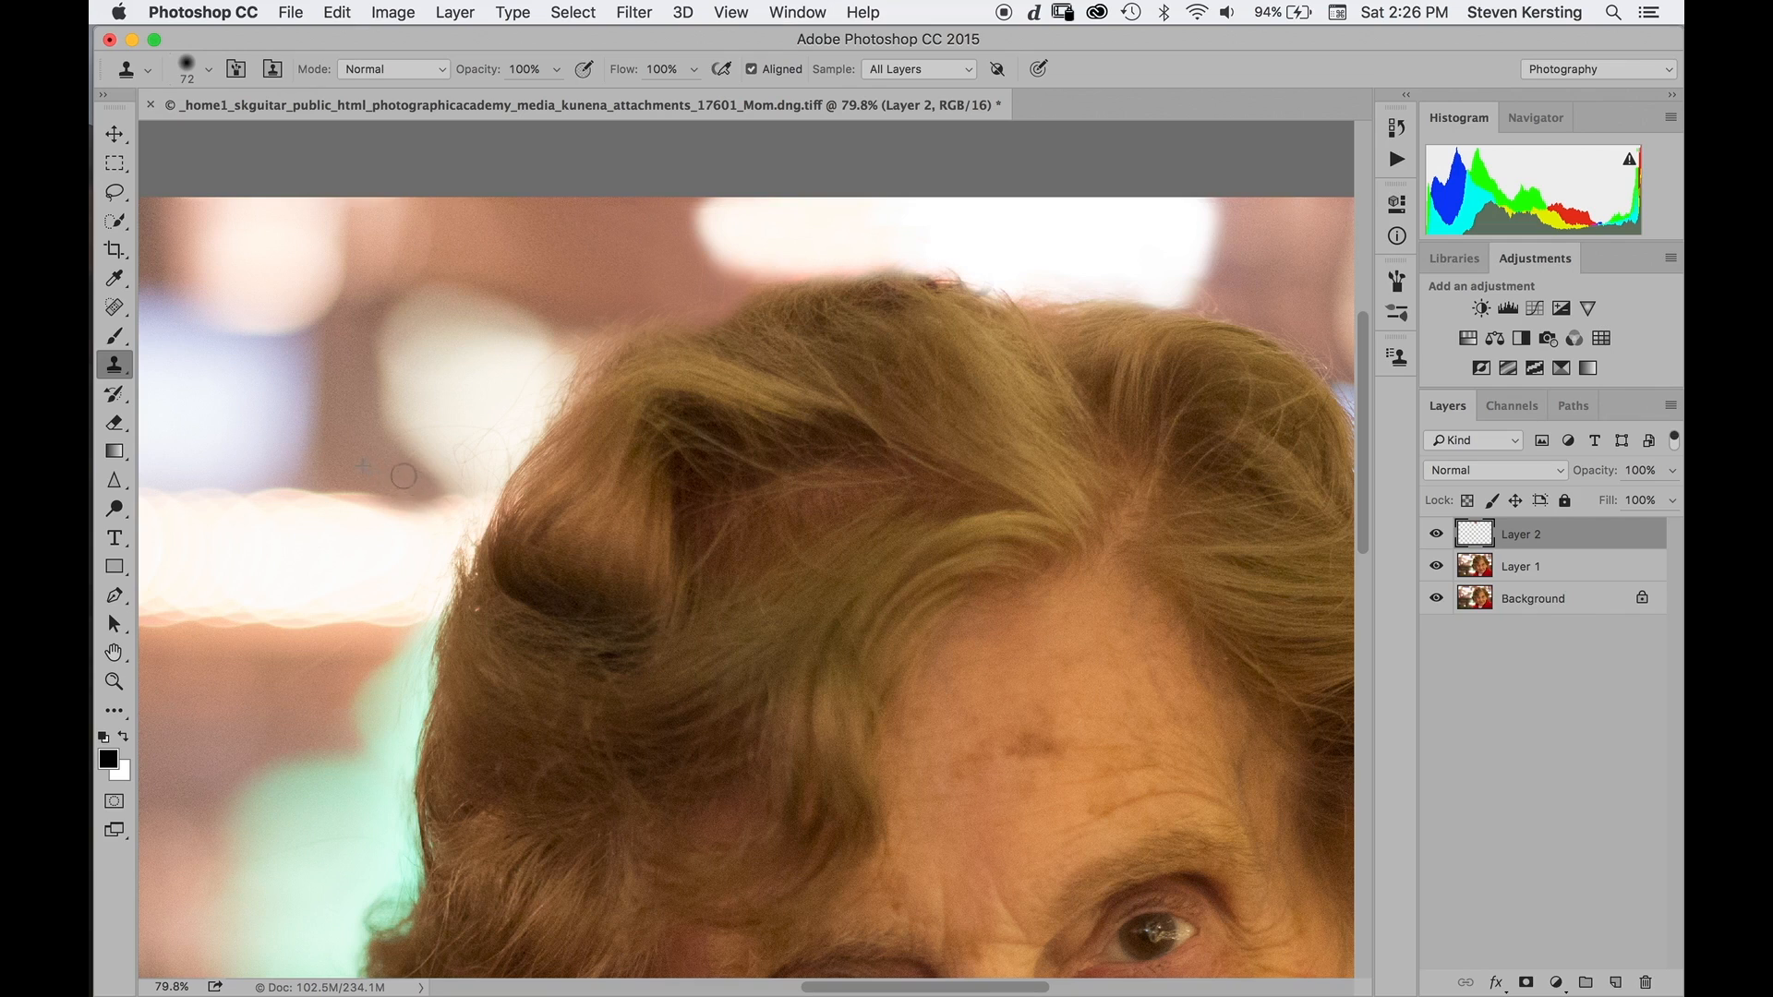
Sample the cream highlight and clone it along the adjoining hair edge to cover the stray hairs.
{"action": "key", "text": "alt"}
{"action": "left_click", "coordinate": [473, 417], "text": "alt"}
{"action": "mouse_move", "coordinate": [481, 456]}
{"action": "left_mouse_down"}
{"action": "mouse_move", "coordinate": [506, 448]}
{"action": "mouse_move", "coordinate": [491, 476]}
{"action": "mouse_move", "coordinate": [531, 422]}
{"action": "mouse_move", "coordinate": [513, 408]}
{"action": "mouse_move", "coordinate": [522, 356]}
{"action": "mouse_move", "coordinate": [527, 375]}
{"action": "left_mouse_up"}
{"action": "left_click", "coordinate": [511, 392], "text": "alt"}
{"action": "left_click_drag", "start_coordinate": [531, 362], "coordinate": [538, 373]}
Sample the teal background and clone it over the stray hairs along the lower left hair edge.
{"action": "key", "text": "alt"}
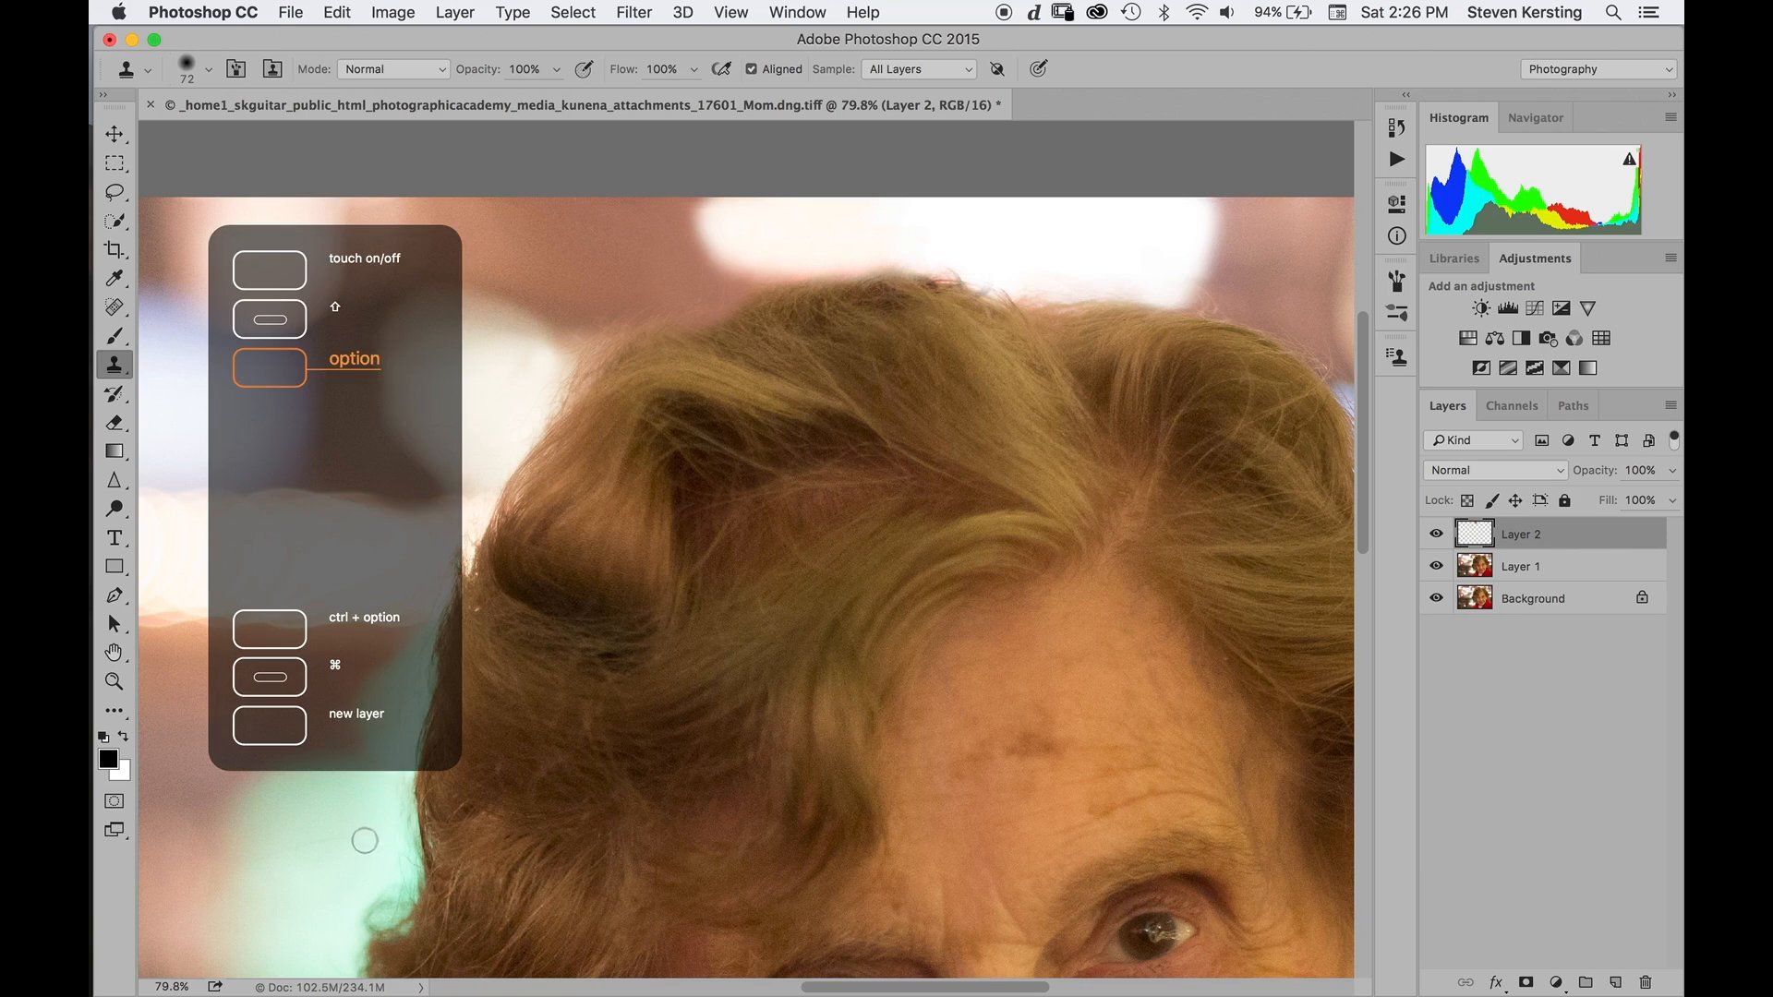
{"action": "left_click", "coordinate": [370, 814], "text": "alt"}
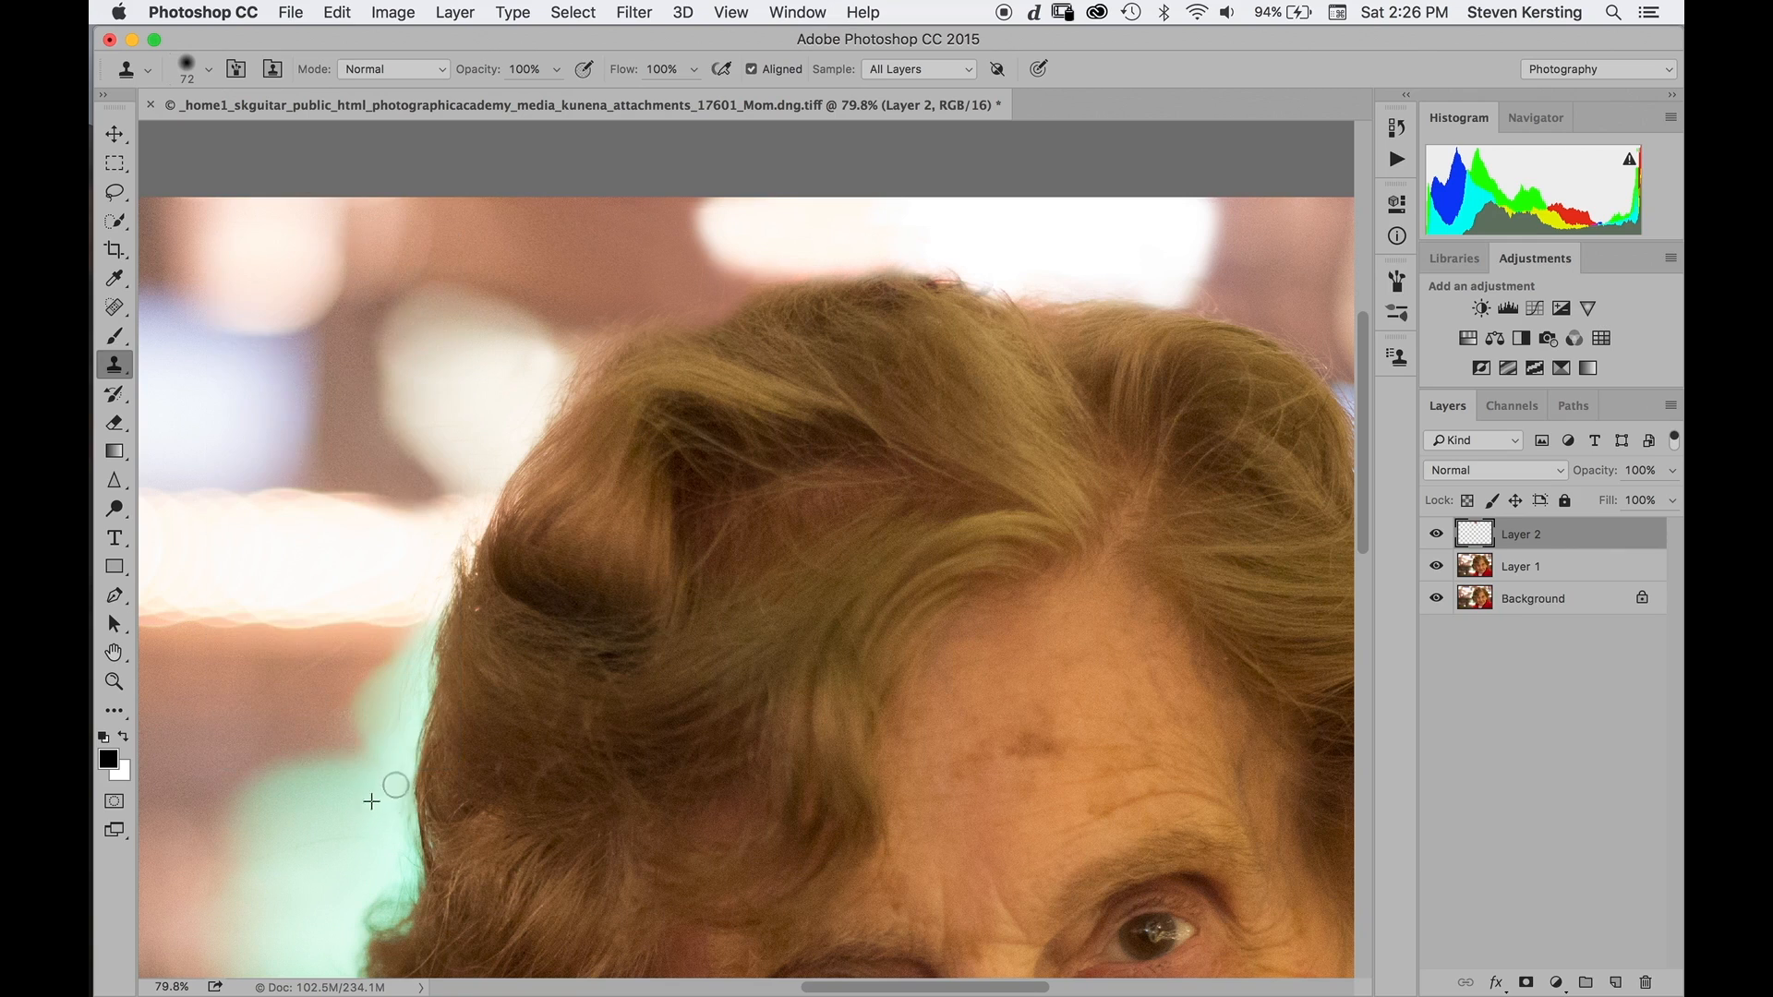
{"action": "left_click_drag", "start_coordinate": [393, 804], "coordinate": [397, 776]}
{"action": "key", "text": "alt"}
{"action": "left_click", "coordinate": [371, 814], "text": "alt"}
{"action": "left_click_drag", "start_coordinate": [381, 810], "coordinate": [378, 796]}
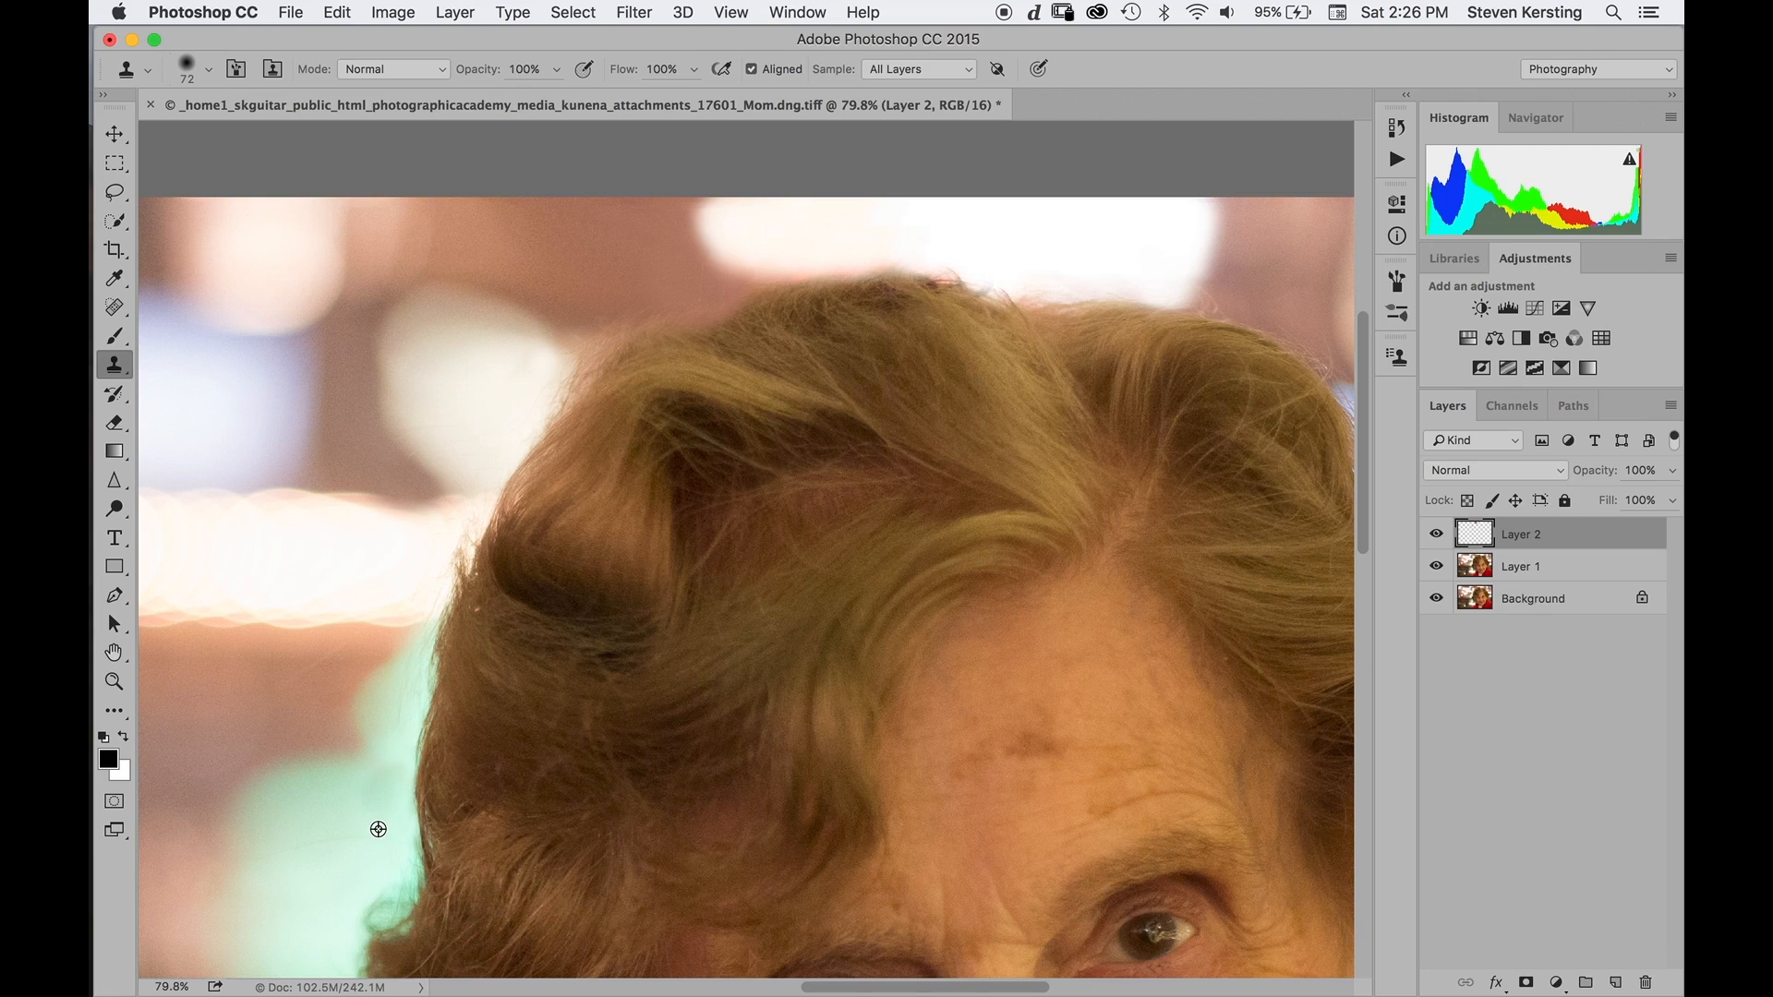
Enlarge the Clone Stamp brush to 164 px and clone more of the teal background beside the left hair edge.
{"action": "key", "text": "alt"}
{"action": "key", "text": "ctrl+alt"}
{"action": "mouse_move", "coordinate": [379, 774]}
{"action": "left_mouse_down"}
{"action": "mouse_move", "coordinate": [417, 778]}
{"action": "mouse_move", "coordinate": [384, 746]}
{"action": "mouse_move", "coordinate": [403, 679]}
{"action": "mouse_move", "coordinate": [379, 781]}
{"action": "left_mouse_up"}
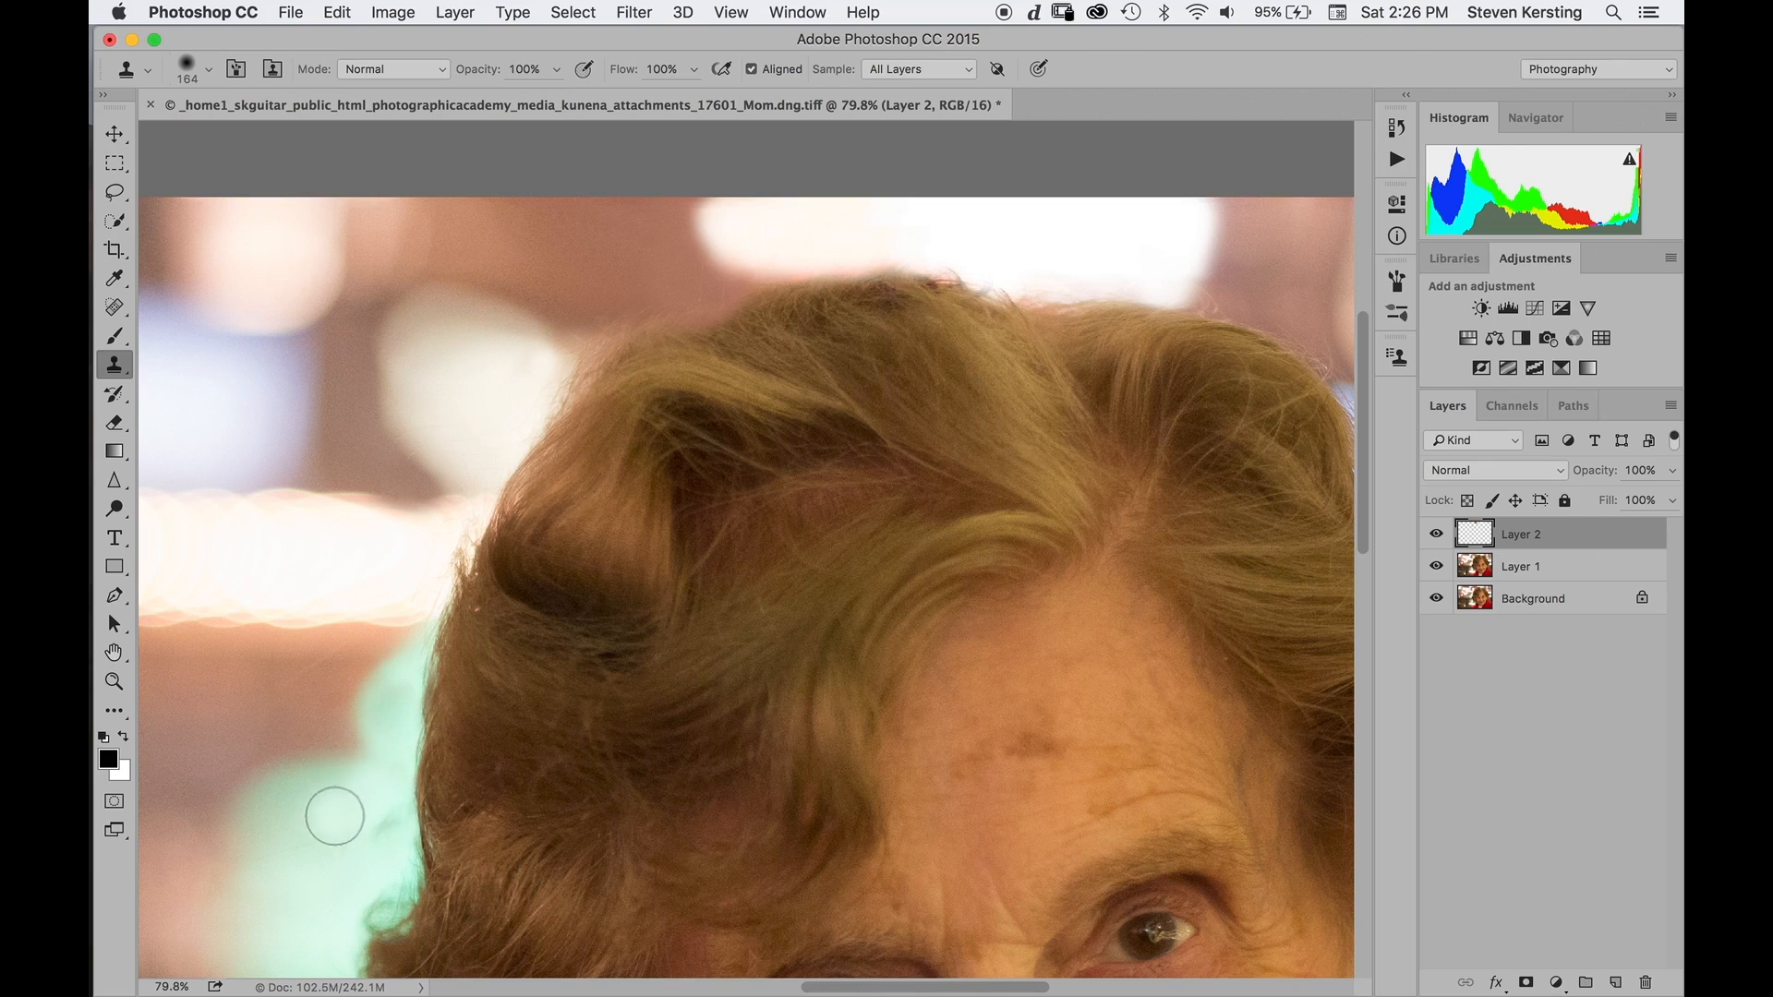
{"action": "scroll", "coordinate": [348, 819], "scroll_direction": "down", "scroll_amount": 5}
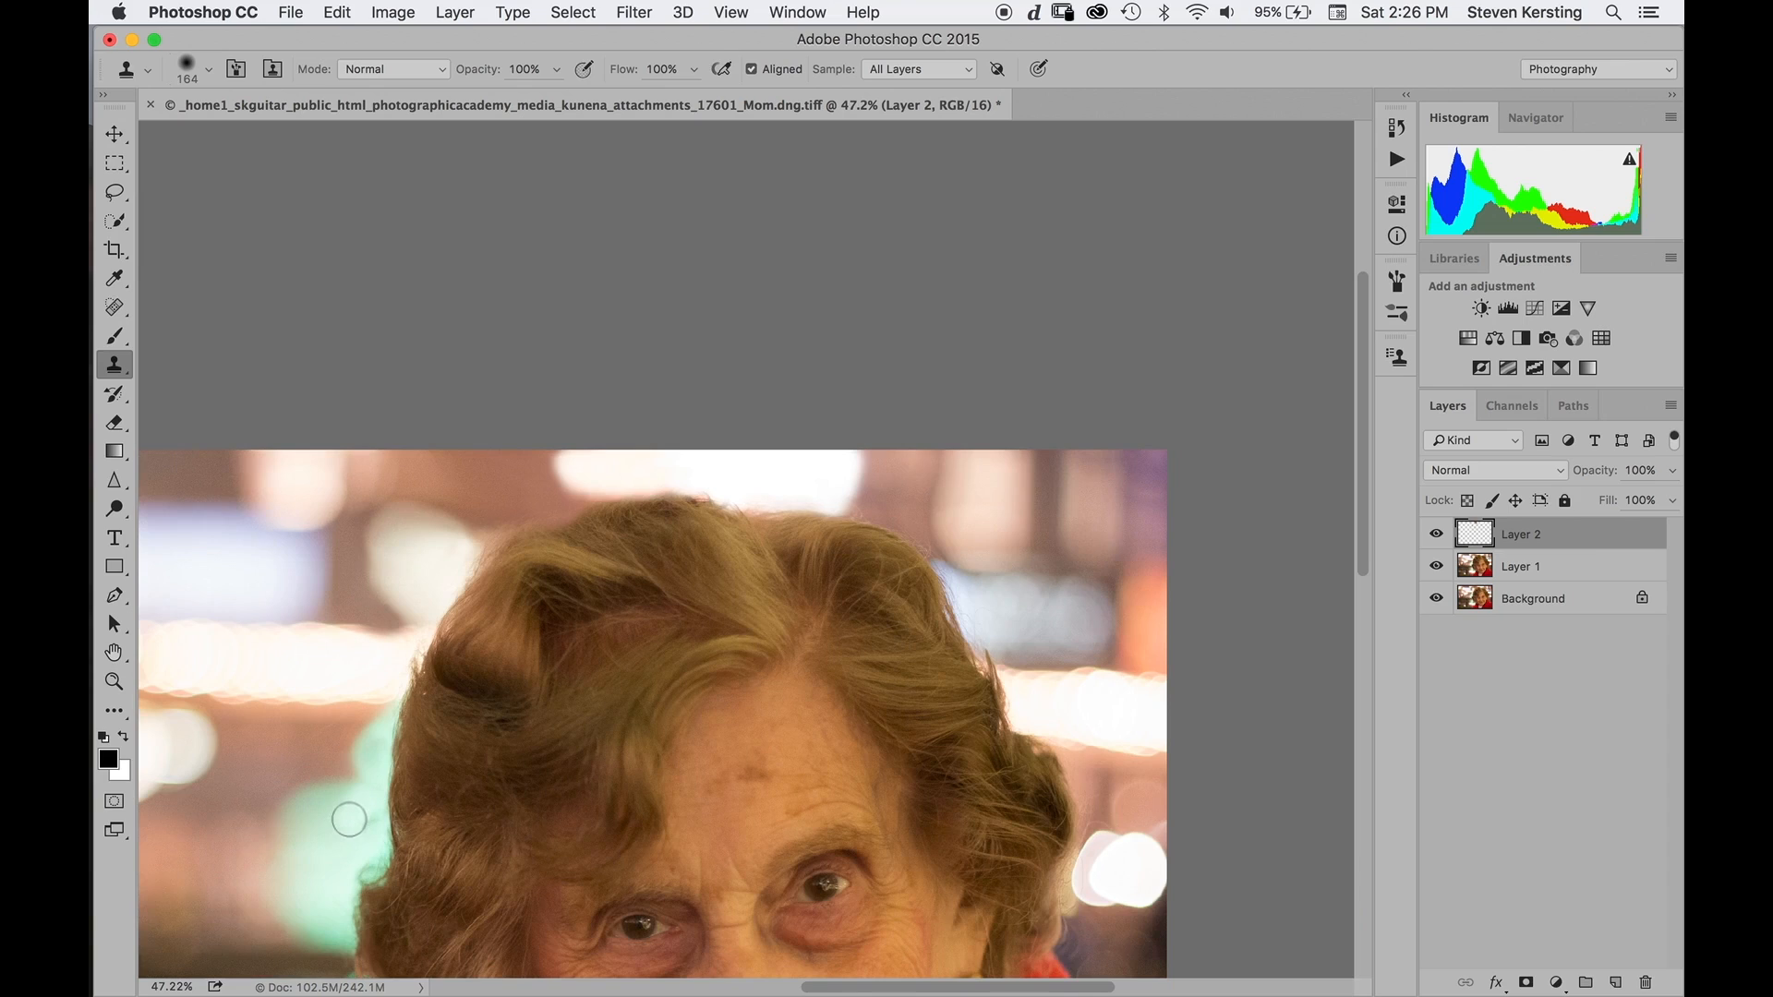
{"action": "key", "text": "alt"}
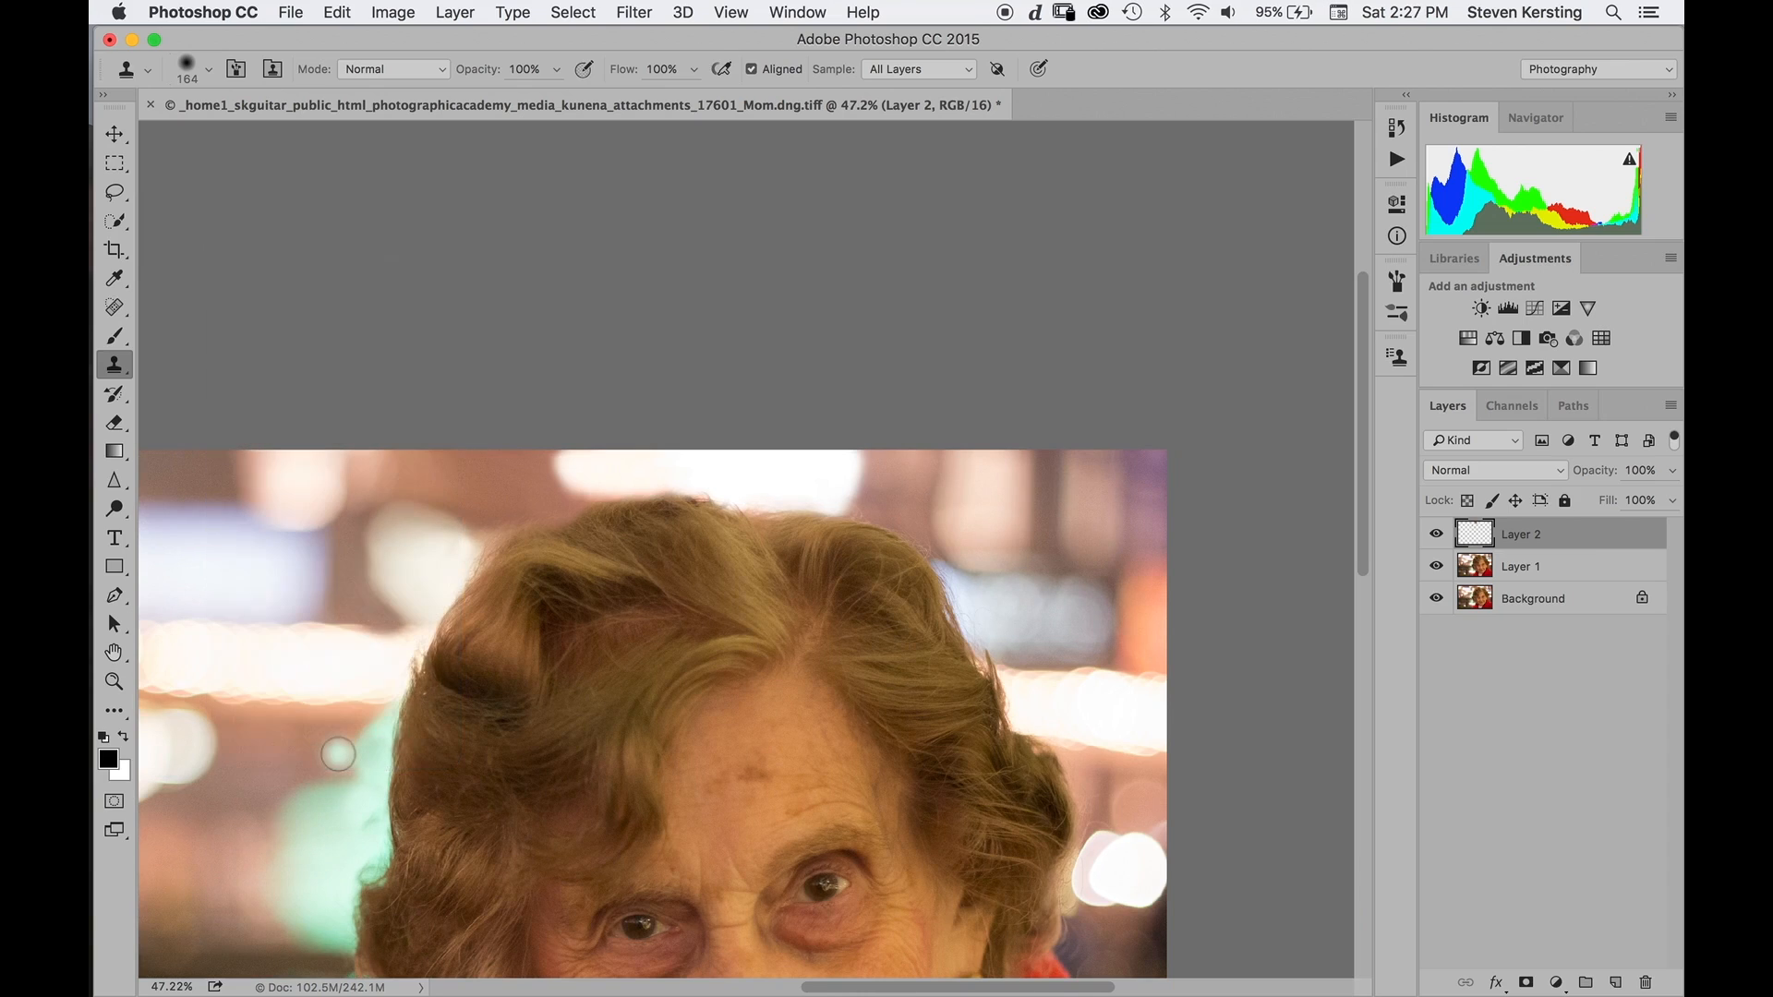
{"action": "scroll", "coordinate": [368, 767], "scroll_direction": "up", "scroll_amount": 6}
{"action": "mouse_move", "coordinate": [356, 863]}
{"action": "left_mouse_down"}
{"action": "mouse_move", "coordinate": [395, 899]}
{"action": "mouse_move", "coordinate": [376, 879]}
{"action": "mouse_move", "coordinate": [394, 875]}
{"action": "left_mouse_up"}
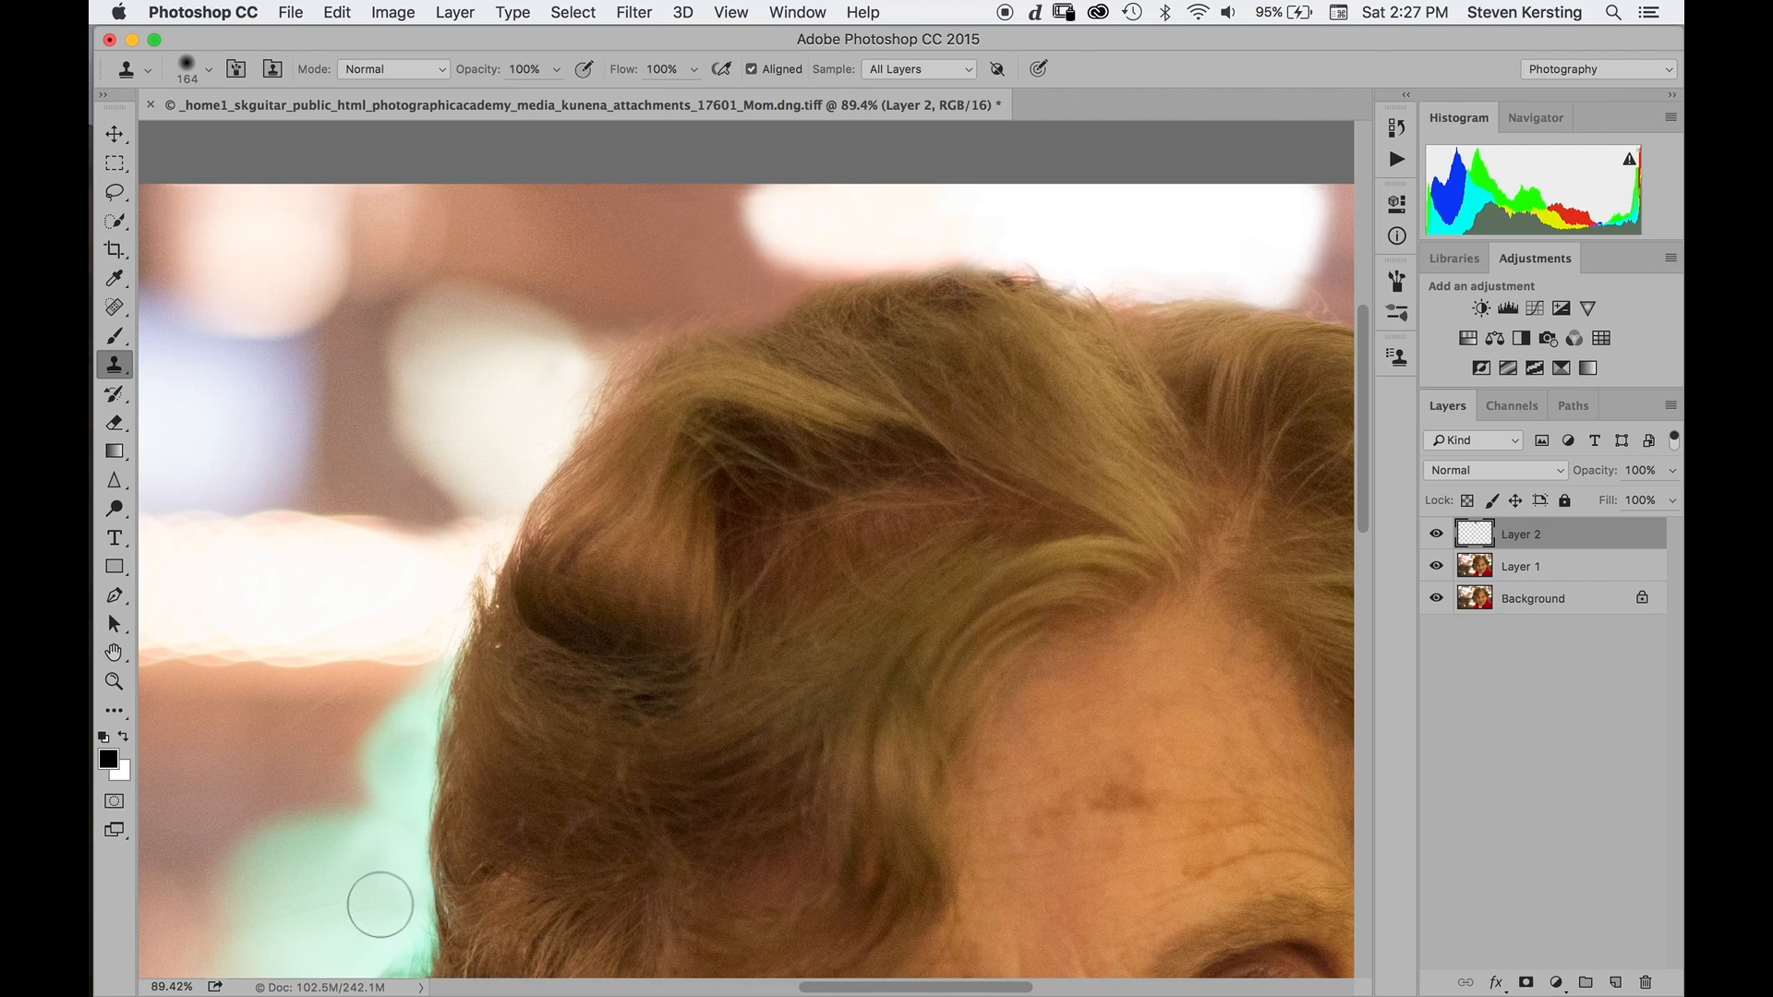
{"action": "left_click", "coordinate": [371, 906], "text": "alt"}
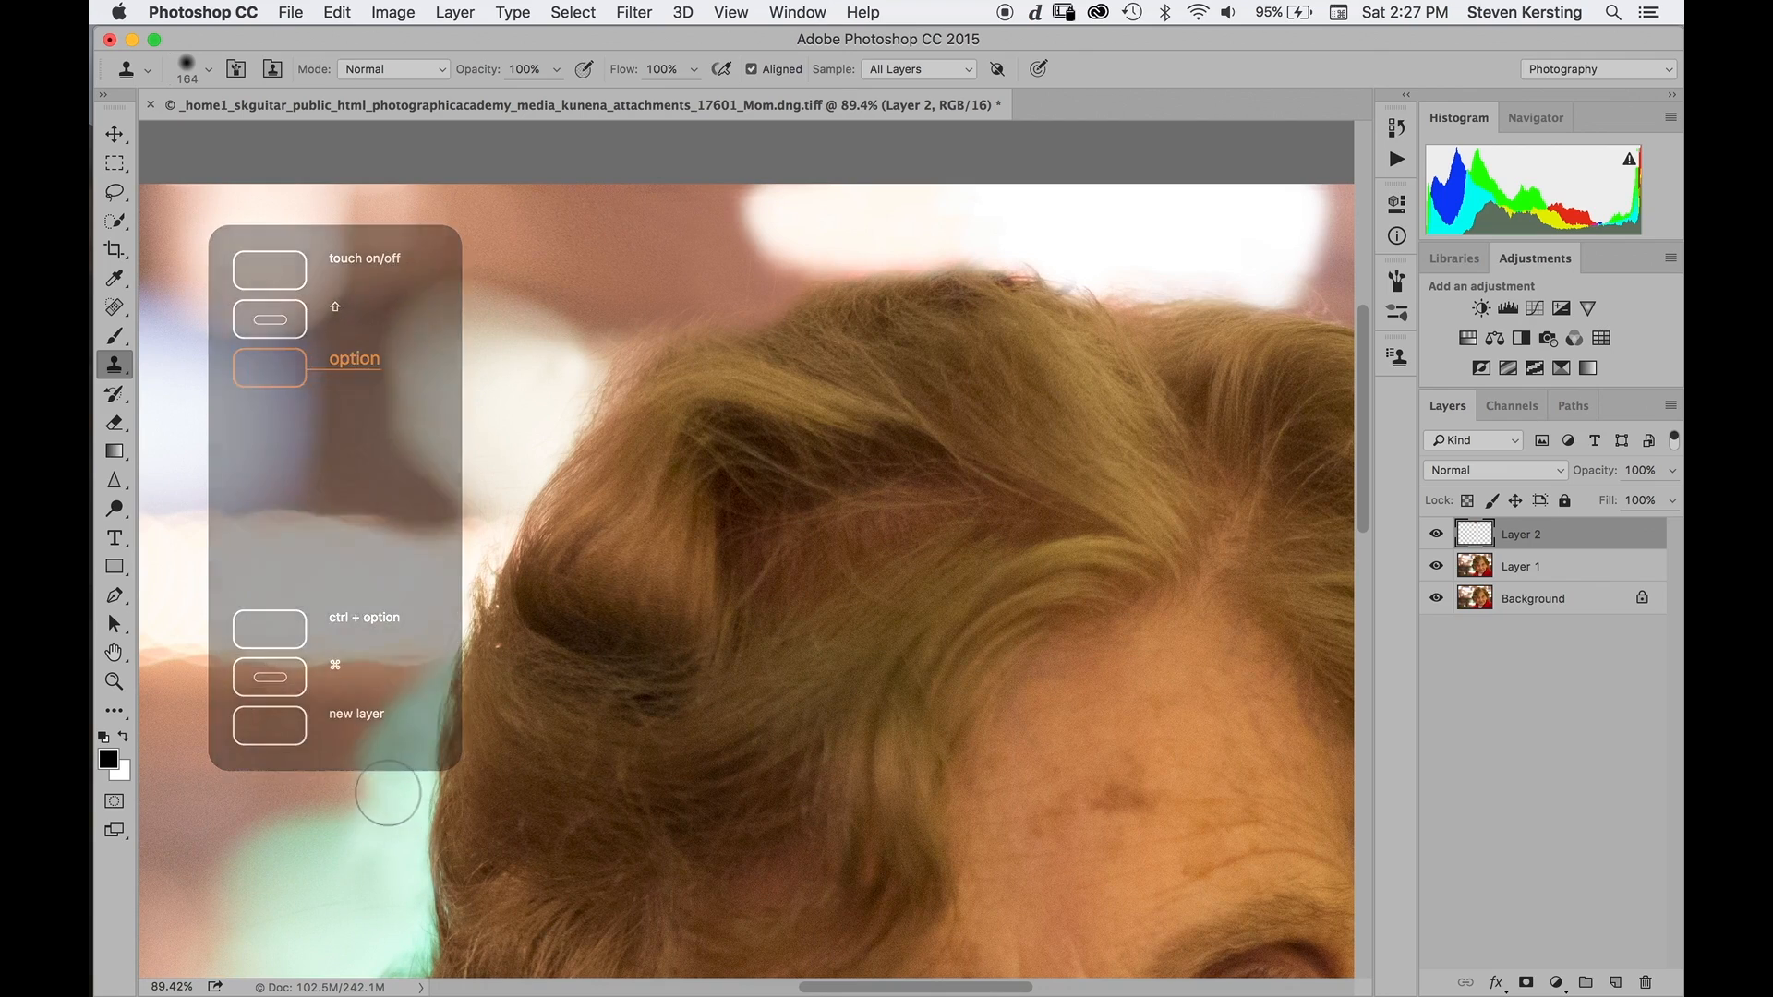
{"action": "mouse_move", "coordinate": [396, 752]}
{"action": "left_mouse_down"}
{"action": "mouse_move", "coordinate": [384, 835]}
{"action": "mouse_move", "coordinate": [311, 956]}
{"action": "mouse_move", "coordinate": [336, 874]}
{"action": "mouse_move", "coordinate": [401, 838]}
{"action": "mouse_move", "coordinate": [429, 610]}
{"action": "mouse_move", "coordinate": [411, 282]}
{"action": "left_mouse_up"}
Sample the pink background beside the right hair edge and clone it over the pale streak above the white lights.
{"action": "left_click_drag", "start_coordinate": [546, 676], "coordinate": [538, 435]}
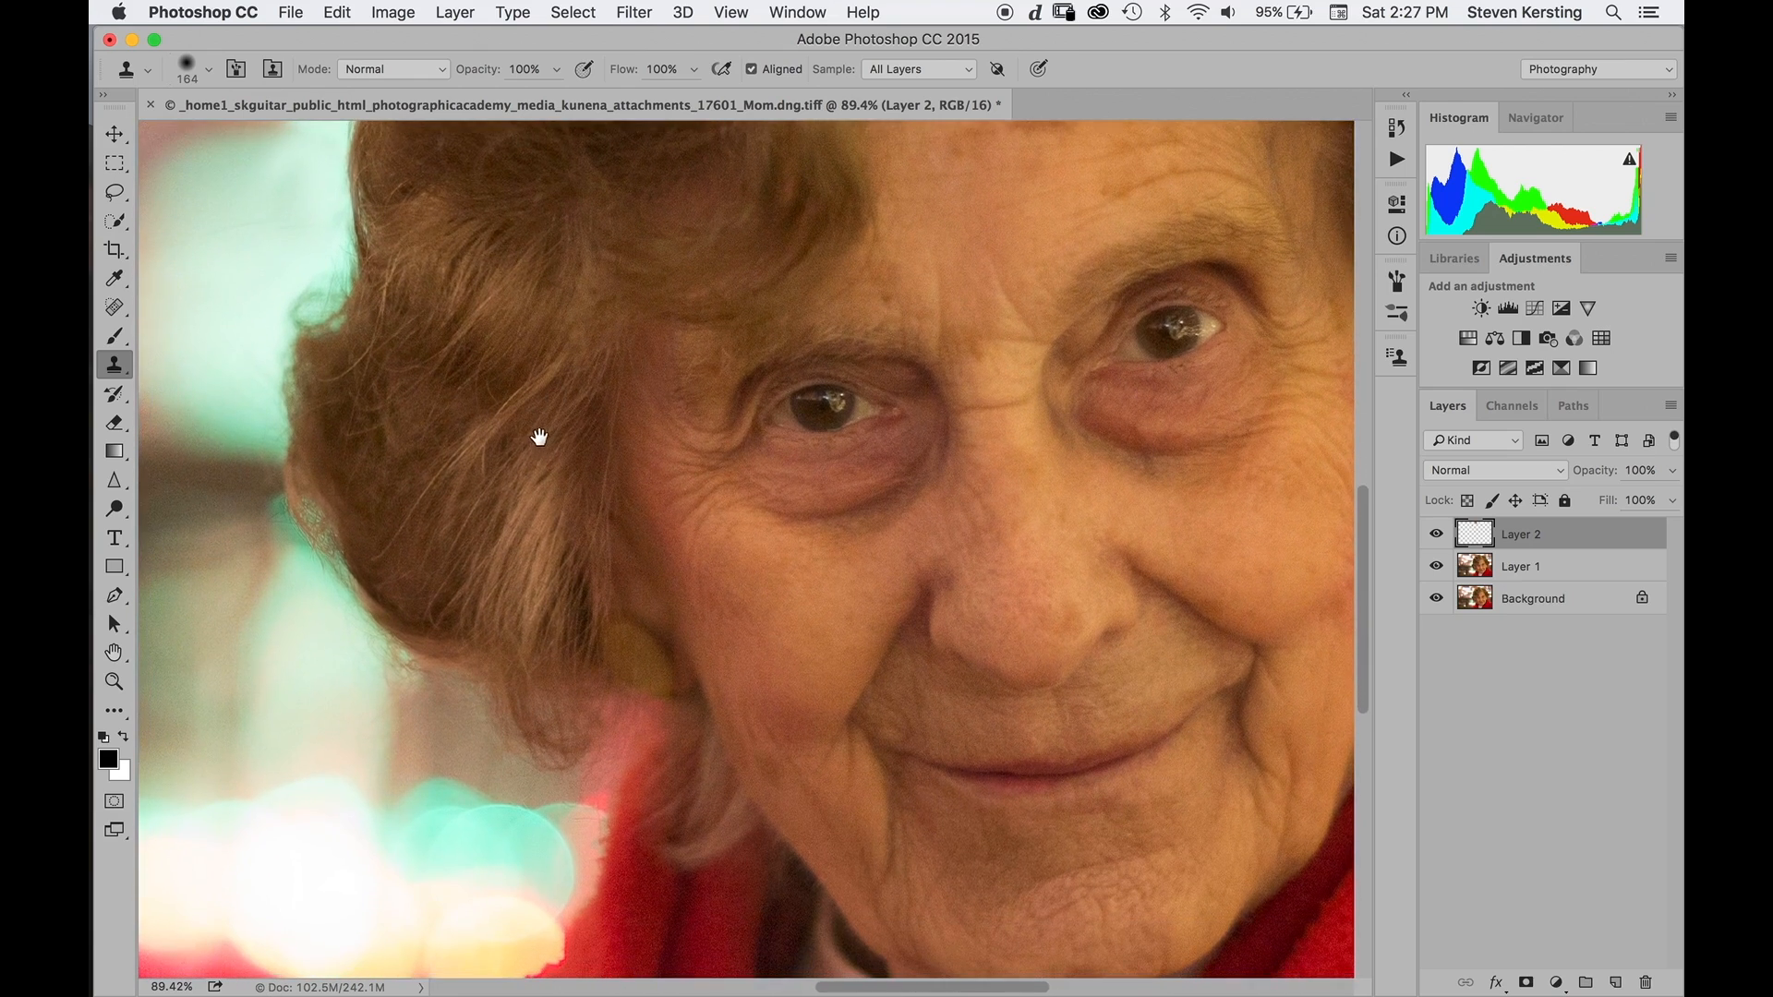
{"action": "left_click_drag", "start_coordinate": [563, 538], "coordinate": [565, 510]}
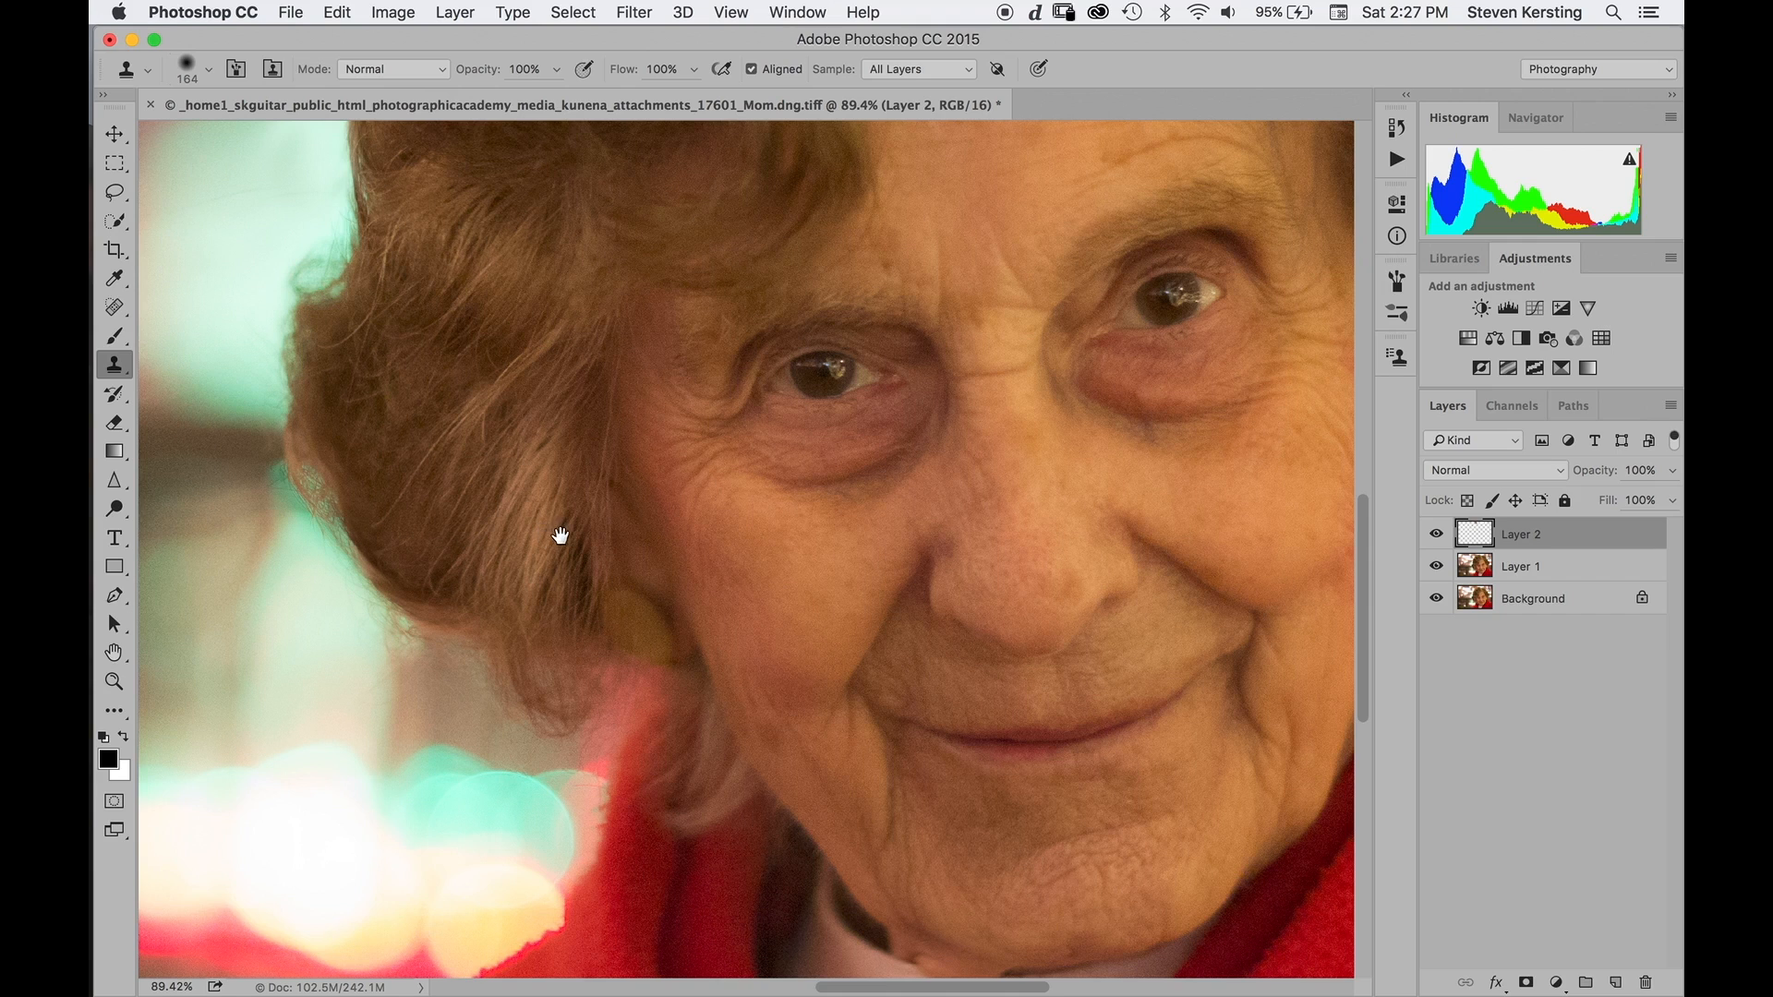
{"action": "left_click_drag", "start_coordinate": [630, 535], "coordinate": [224, 717]}
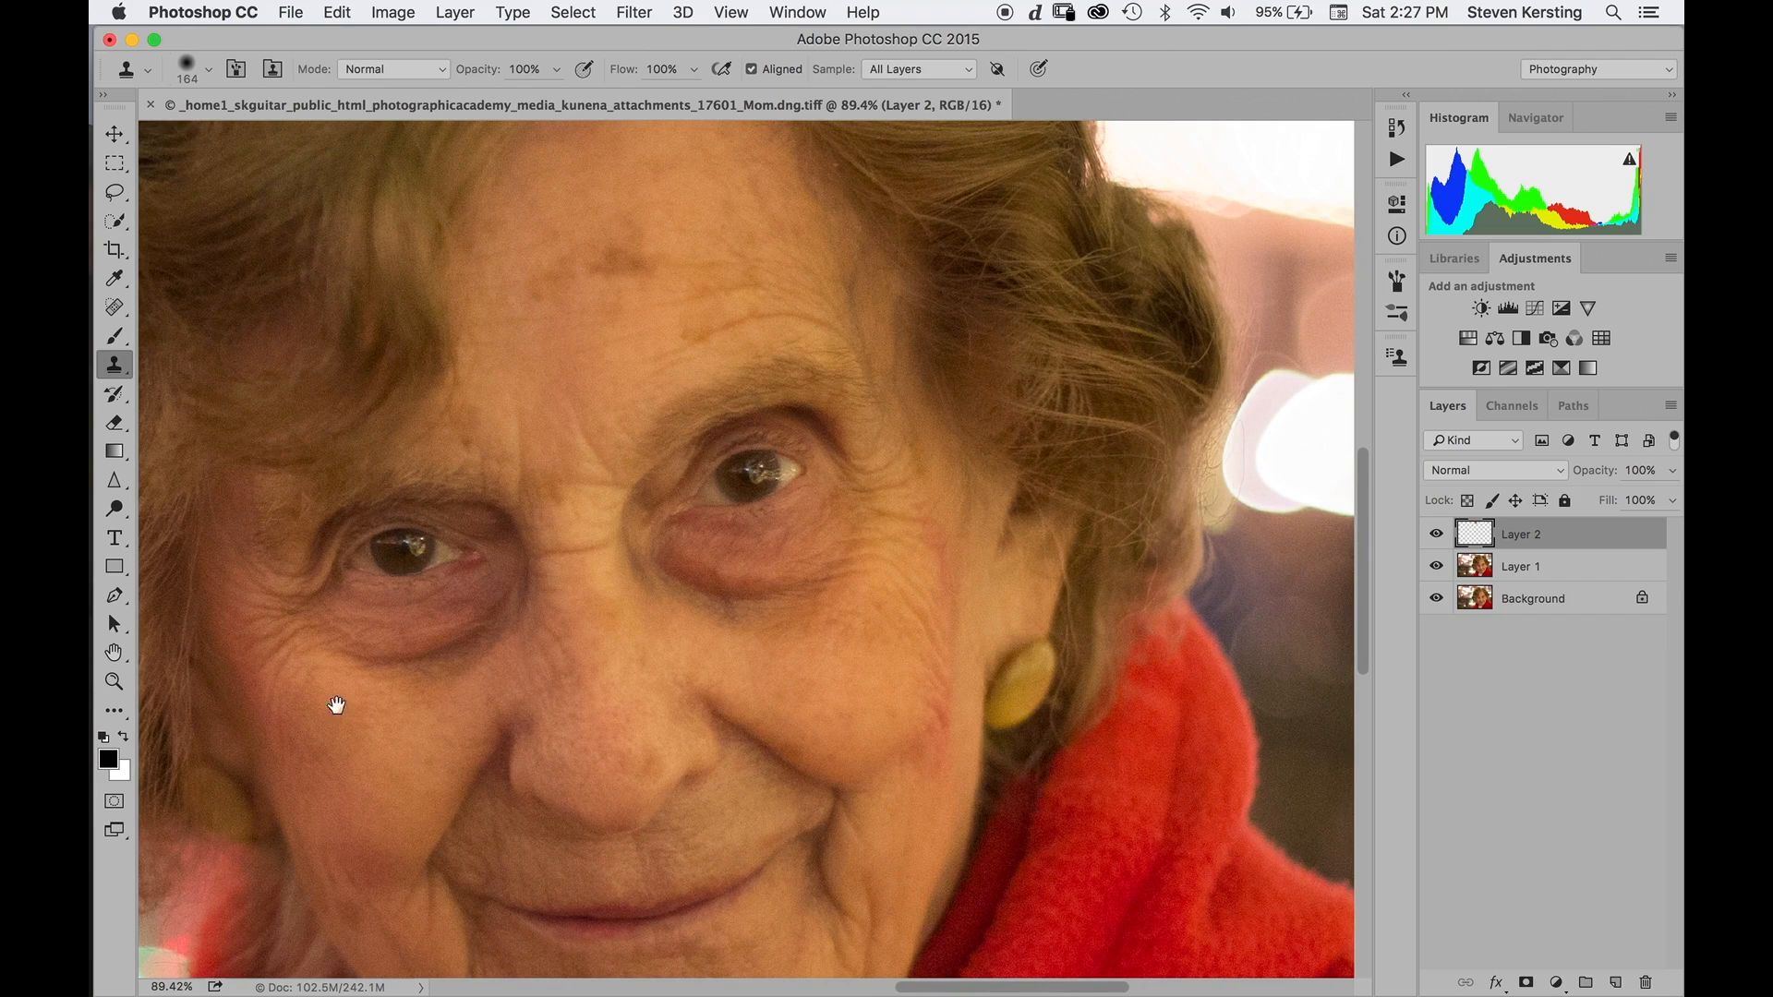
{"action": "left_click_drag", "start_coordinate": [575, 634], "coordinate": [444, 680]}
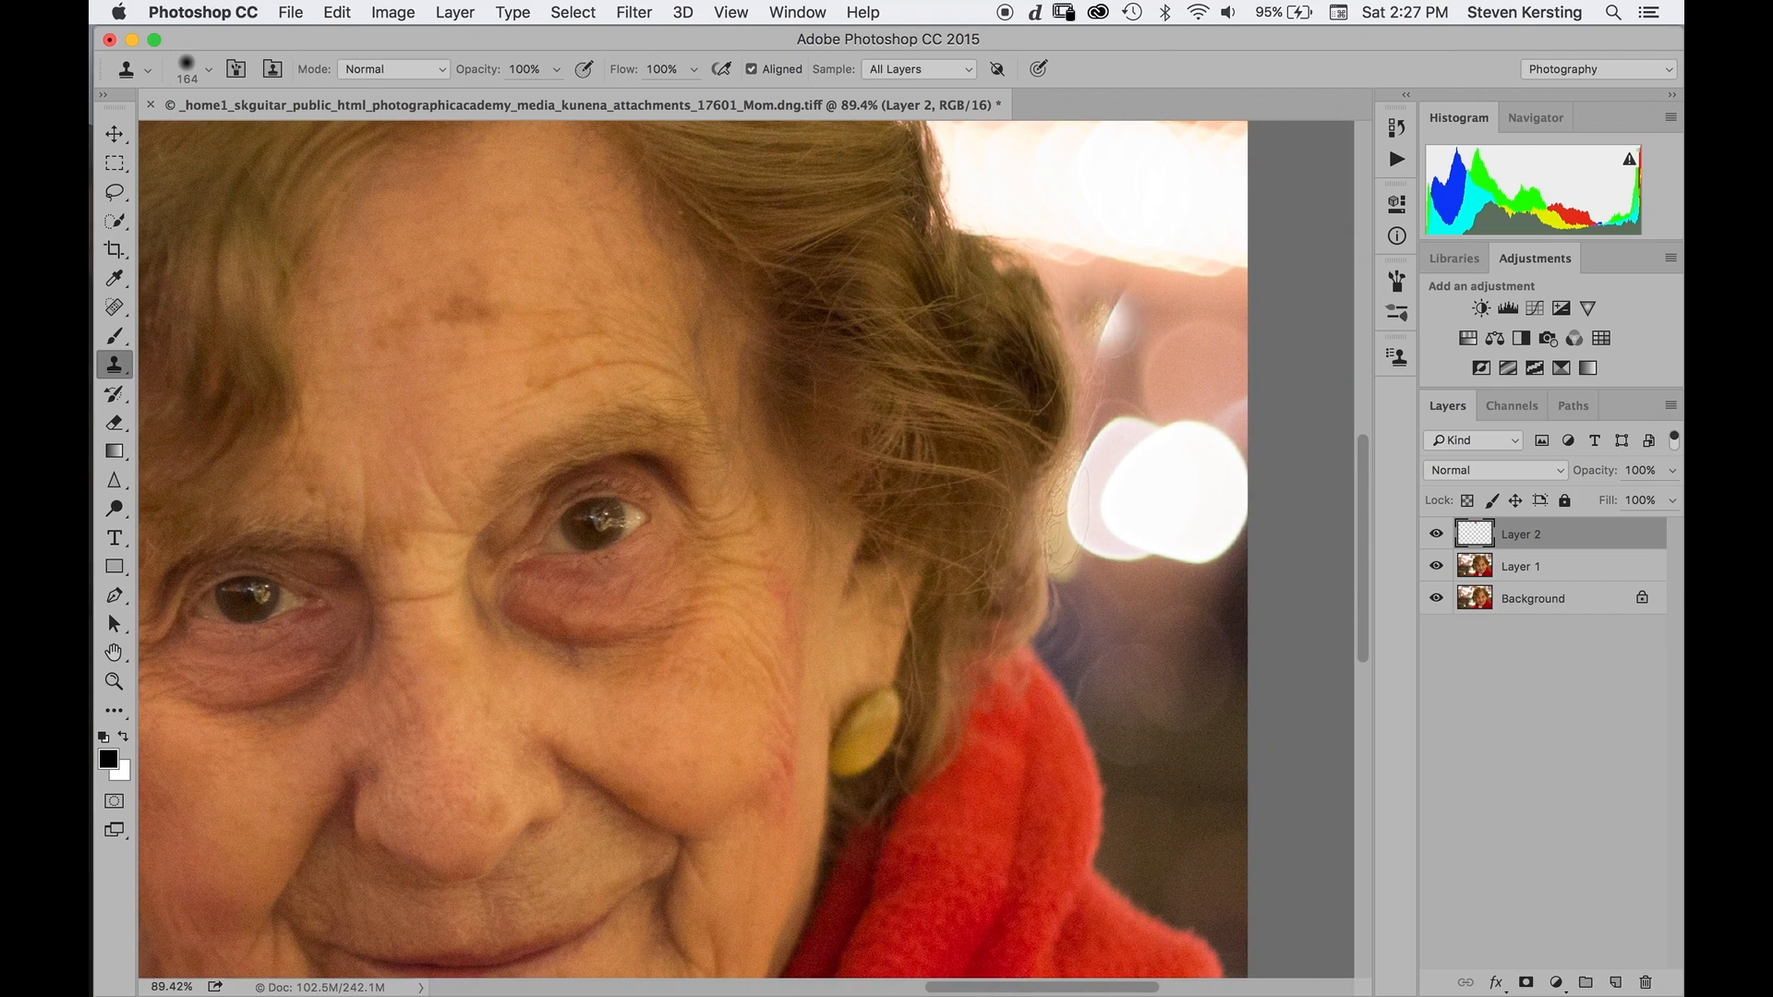
{"action": "key", "text": "alt"}
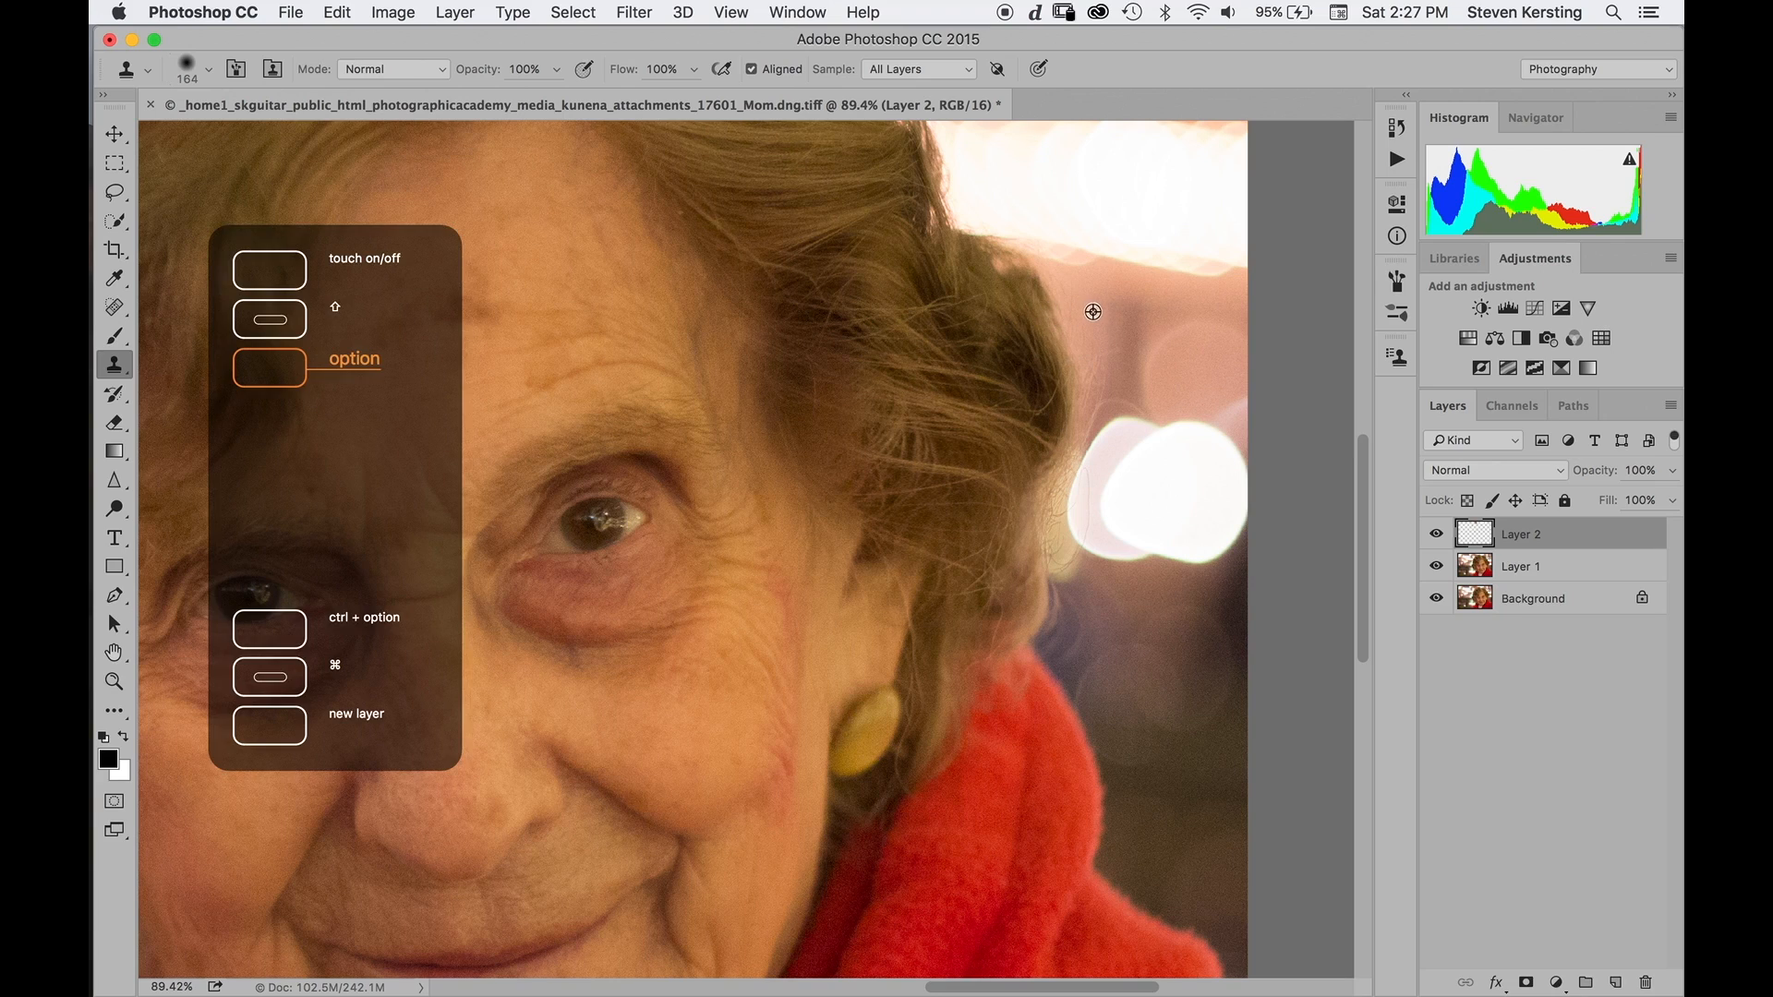
{"action": "left_click", "coordinate": [1096, 308], "text": "alt"}
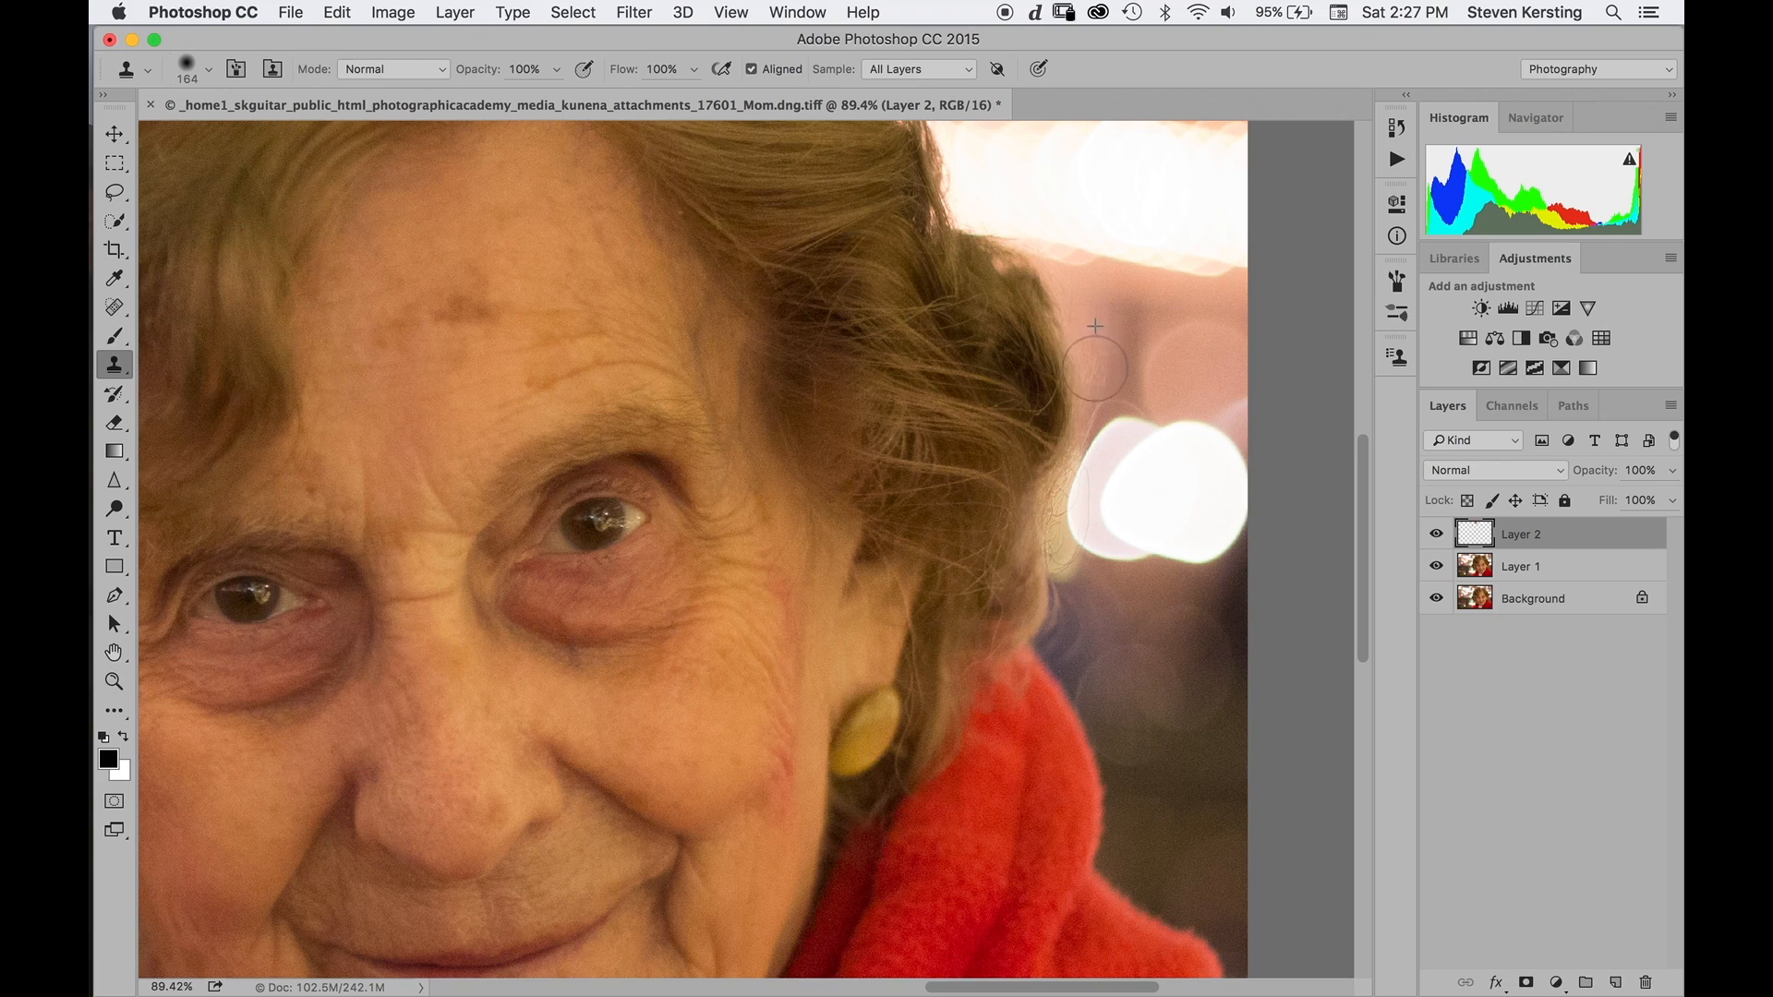
{"action": "mouse_move", "coordinate": [1099, 363]}
{"action": "left_mouse_down"}
{"action": "mouse_move", "coordinate": [1098, 346]}
{"action": "mouse_move", "coordinate": [1088, 422]}
{"action": "mouse_move", "coordinate": [1108, 391]}
{"action": "left_mouse_up"}
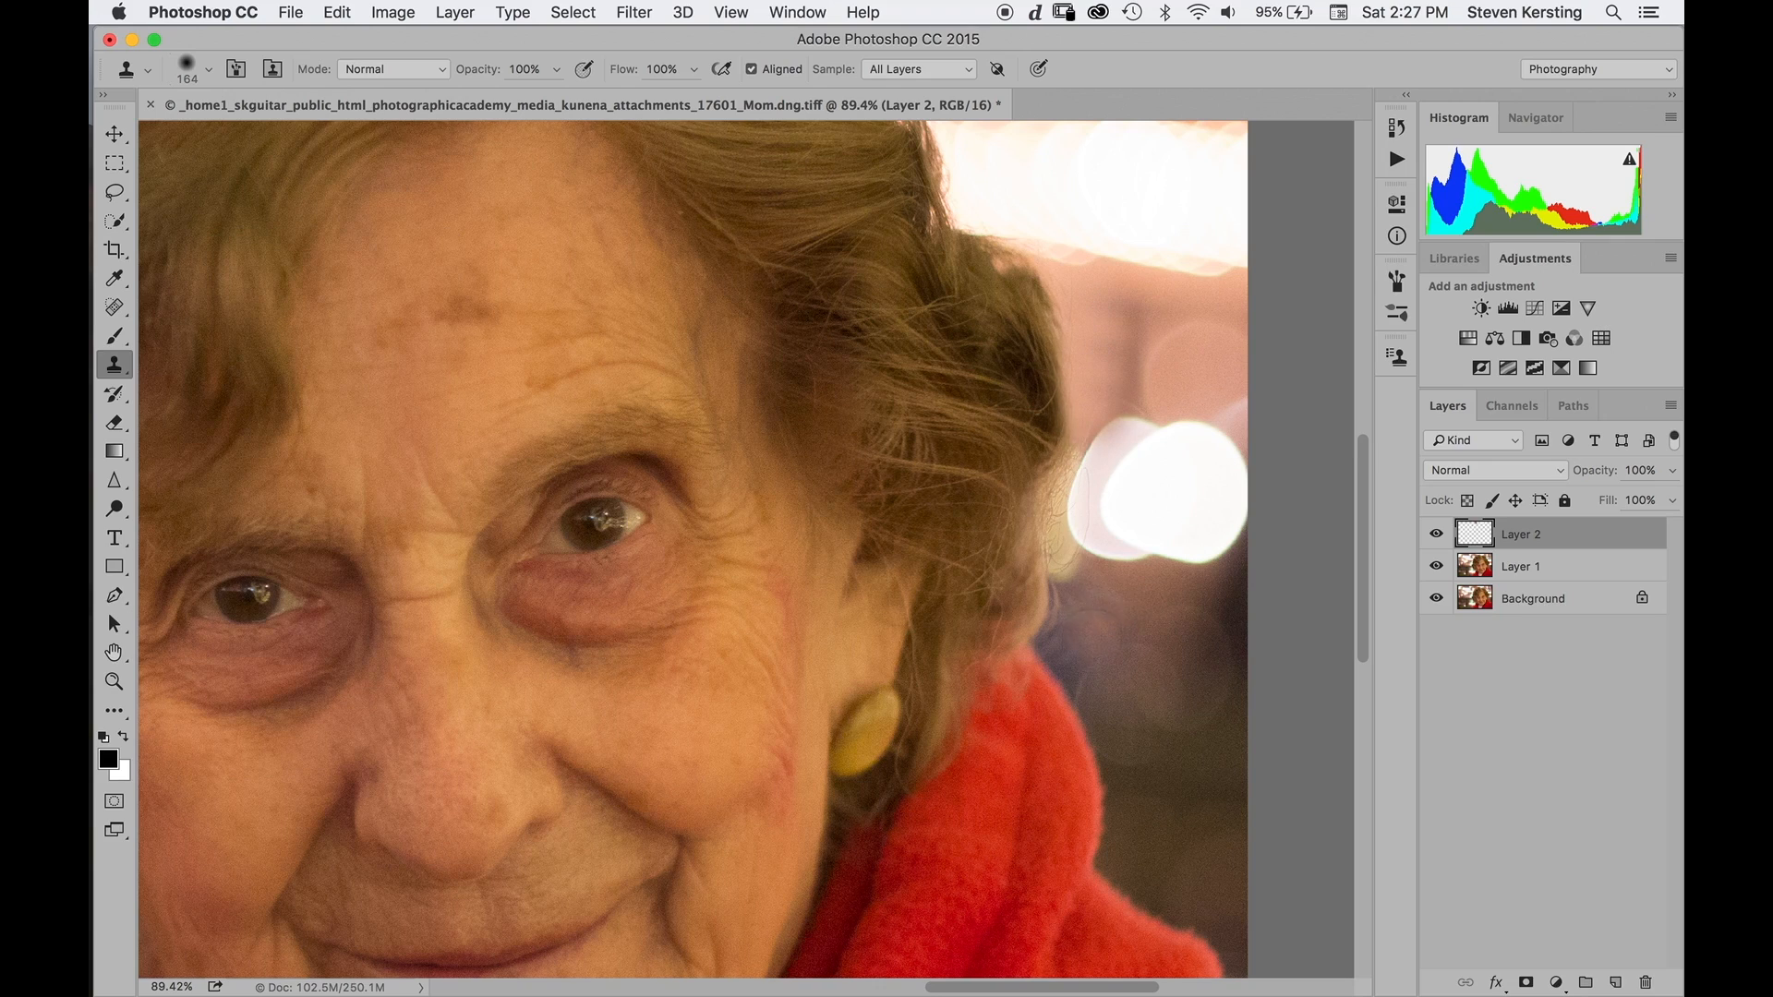
Sample the dark background below the white lights and clone it along the hair edge above the red hood.
{"action": "left_click", "coordinate": [1101, 626], "text": "alt"}
{"action": "mouse_move", "coordinate": [1079, 637]}
{"action": "left_mouse_down"}
{"action": "mouse_move", "coordinate": [1092, 598]}
{"action": "mouse_move", "coordinate": [1064, 633]}
{"action": "left_mouse_up"}
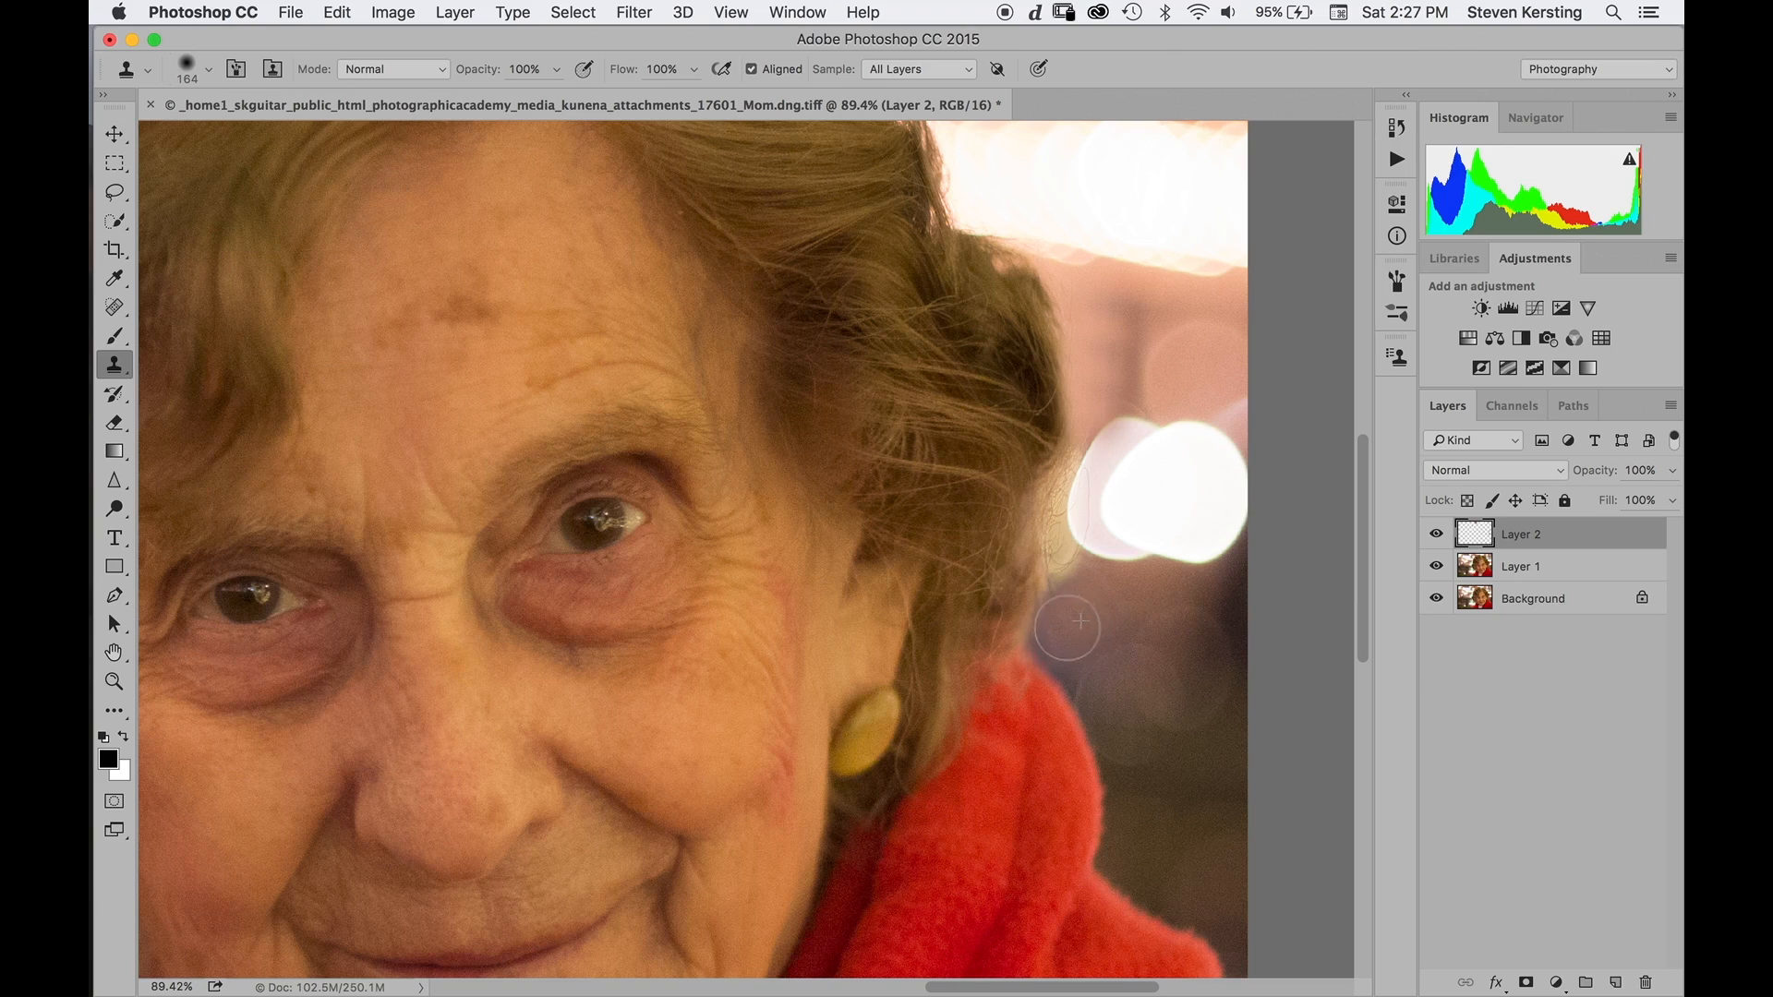
{"action": "key", "text": "x"}
View the whole portrait and toggle between the Background alone and all layers to compare before and after.
{"action": "scroll", "coordinate": [1104, 454], "scroll_direction": "down", "scroll_amount": 5}
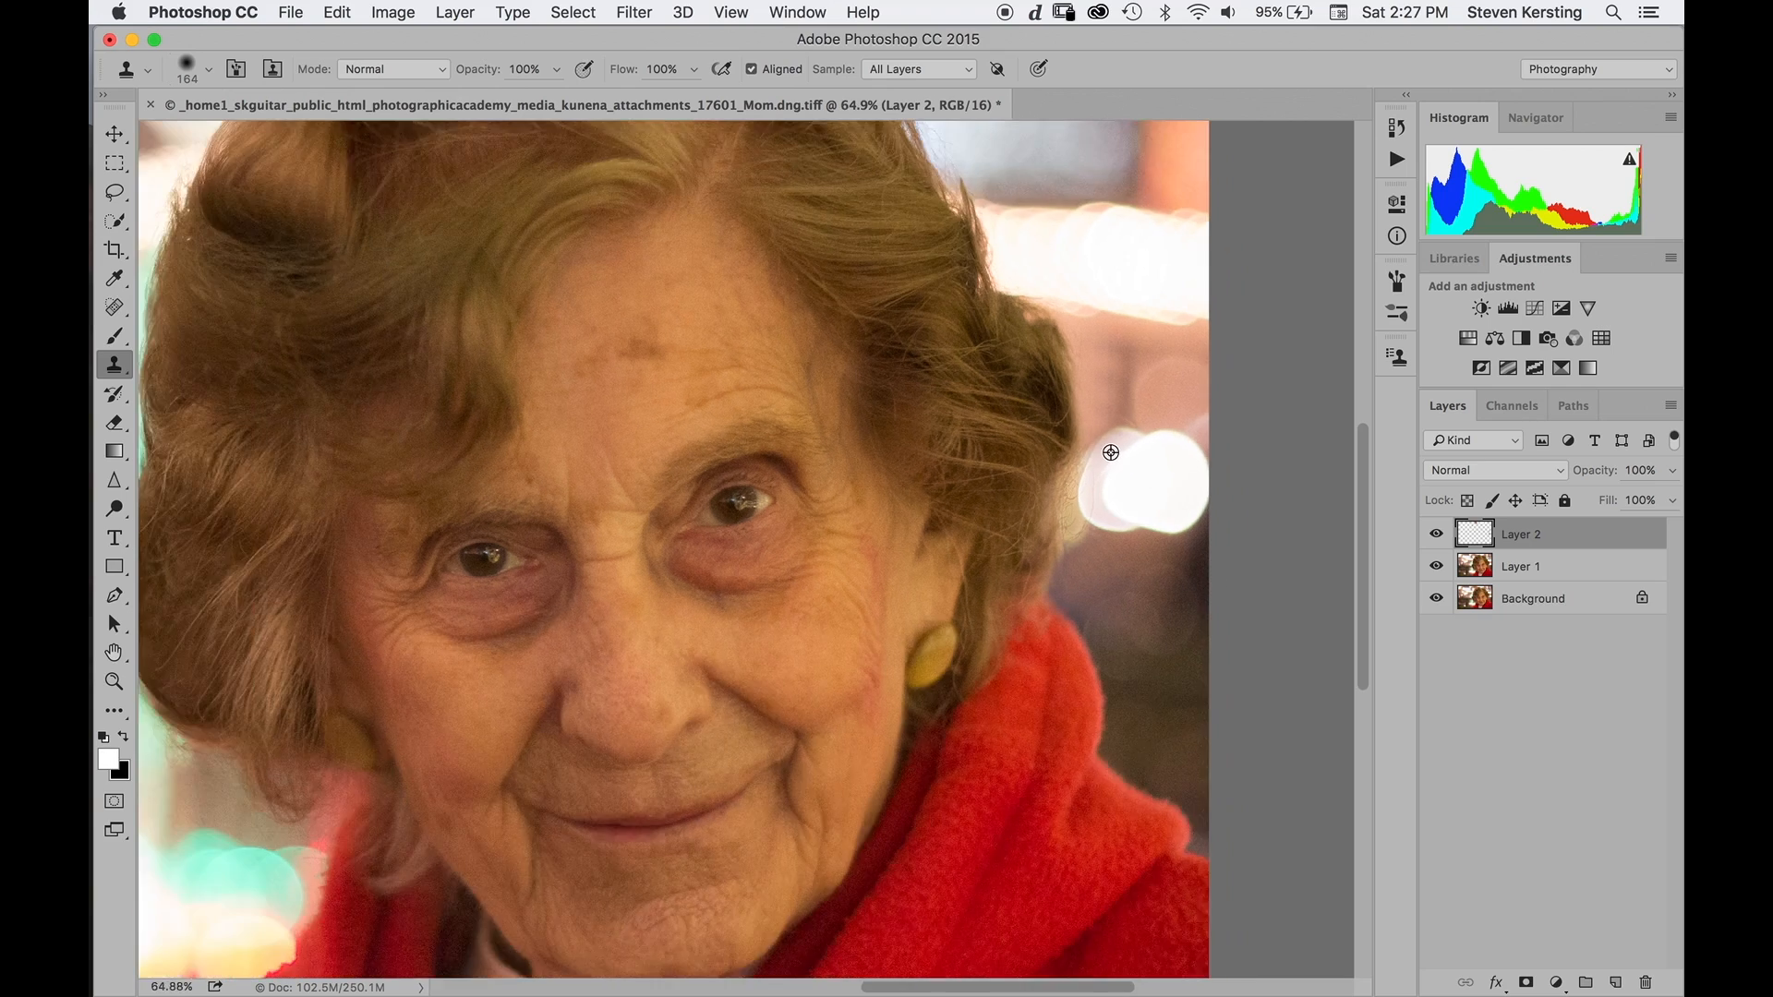
{"action": "scroll", "coordinate": [1108, 454], "scroll_direction": "up", "scroll_amount": 3}
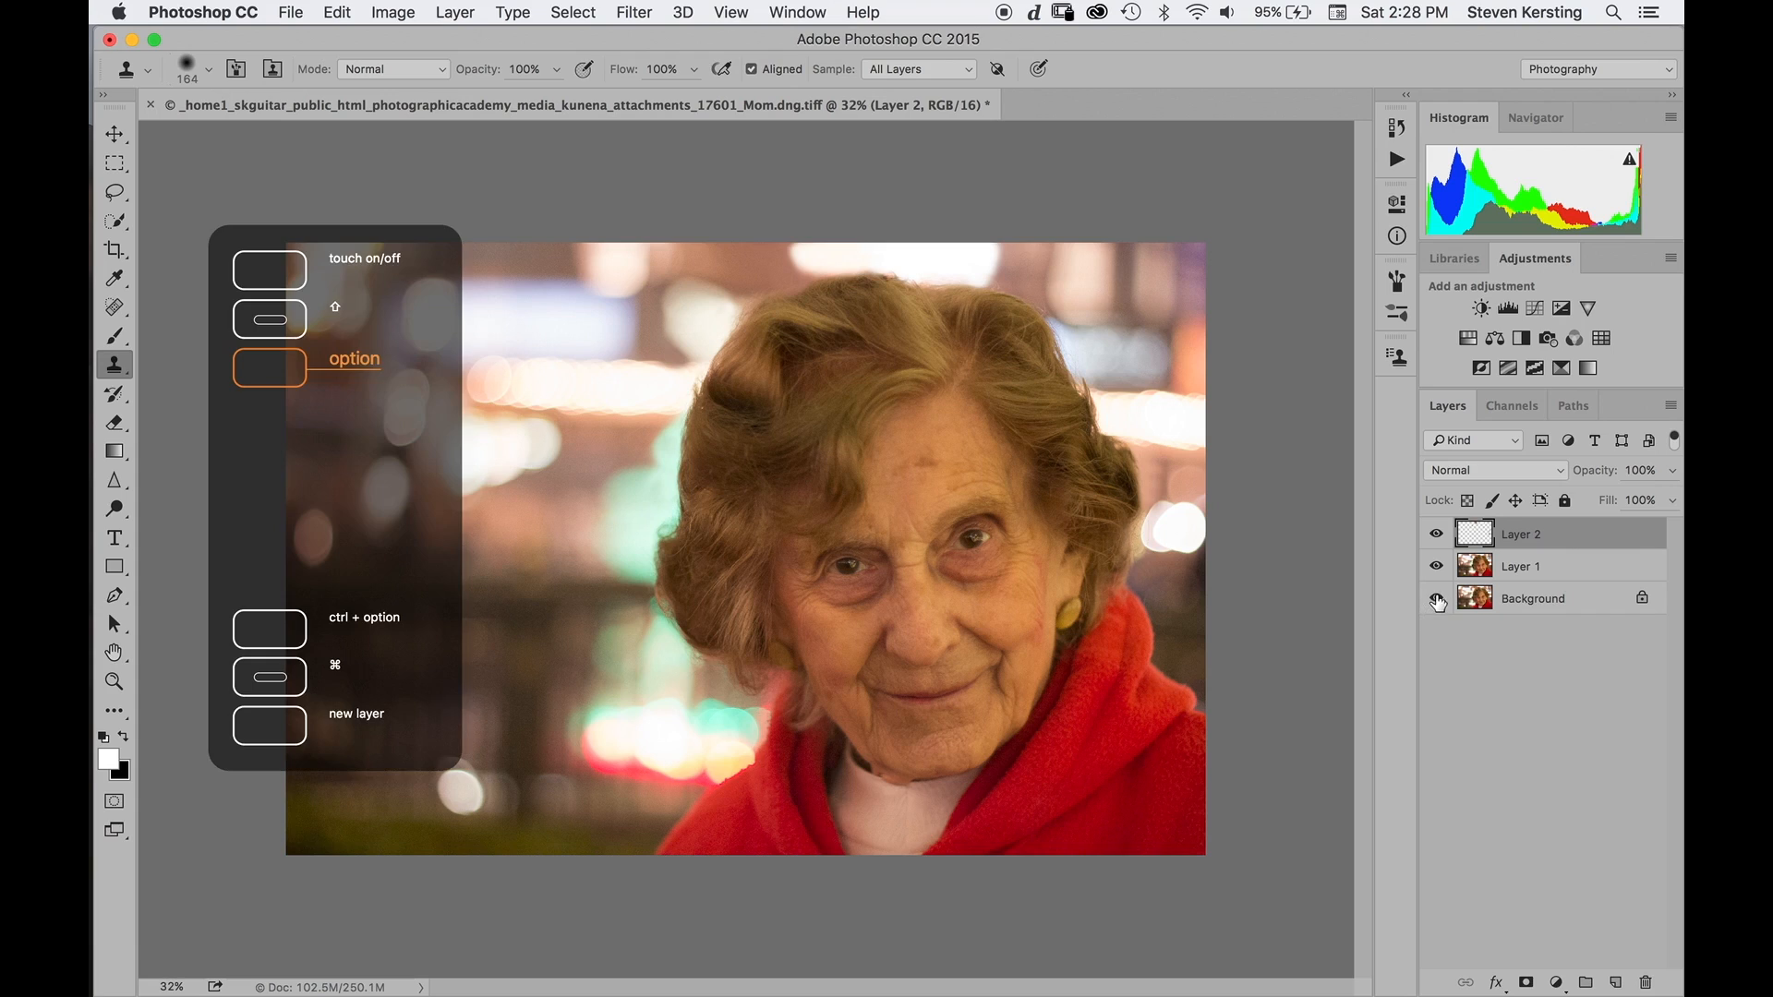
{"action": "left_click", "coordinate": [1436, 600], "text": "alt"}
{"action": "left_click", "coordinate": [1438, 601], "text": "alt"}
{"action": "left_click", "coordinate": [1436, 602], "text": "alt"}
{"action": "left_click", "coordinate": [1436, 602], "text": "alt"}
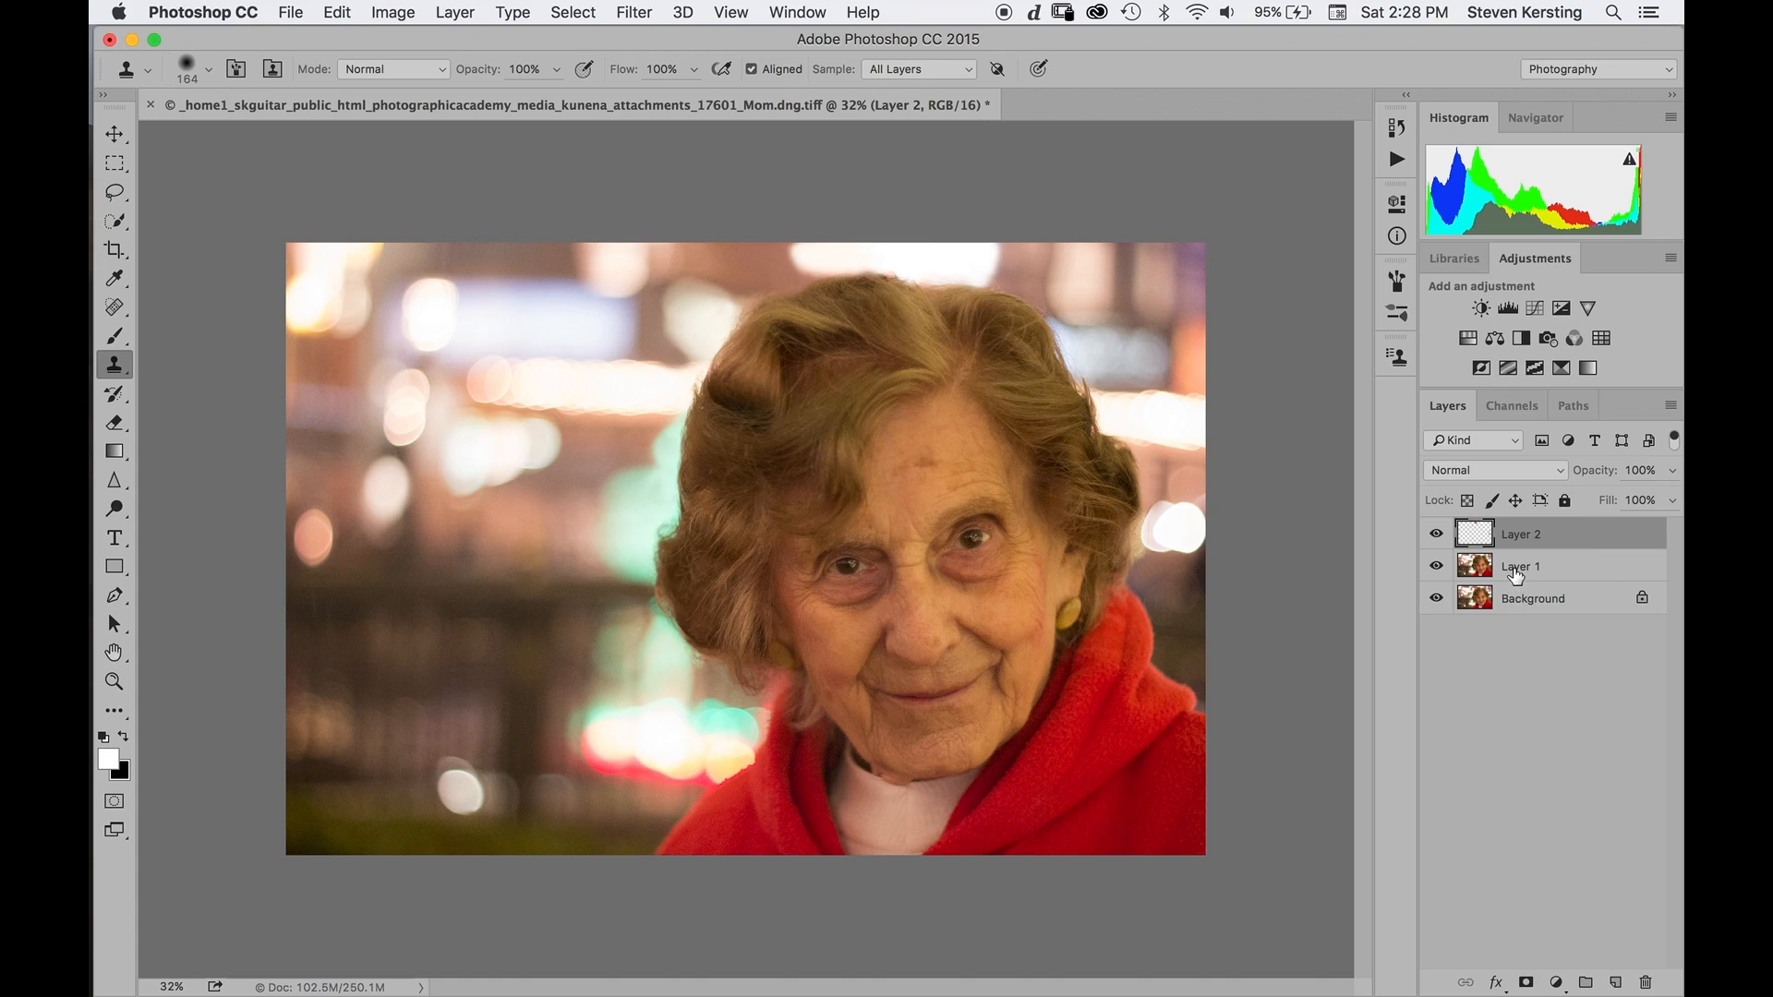
Duplicate Layer 1 and move the copy above Layer 2.
{"action": "left_click", "coordinate": [1516, 570]}
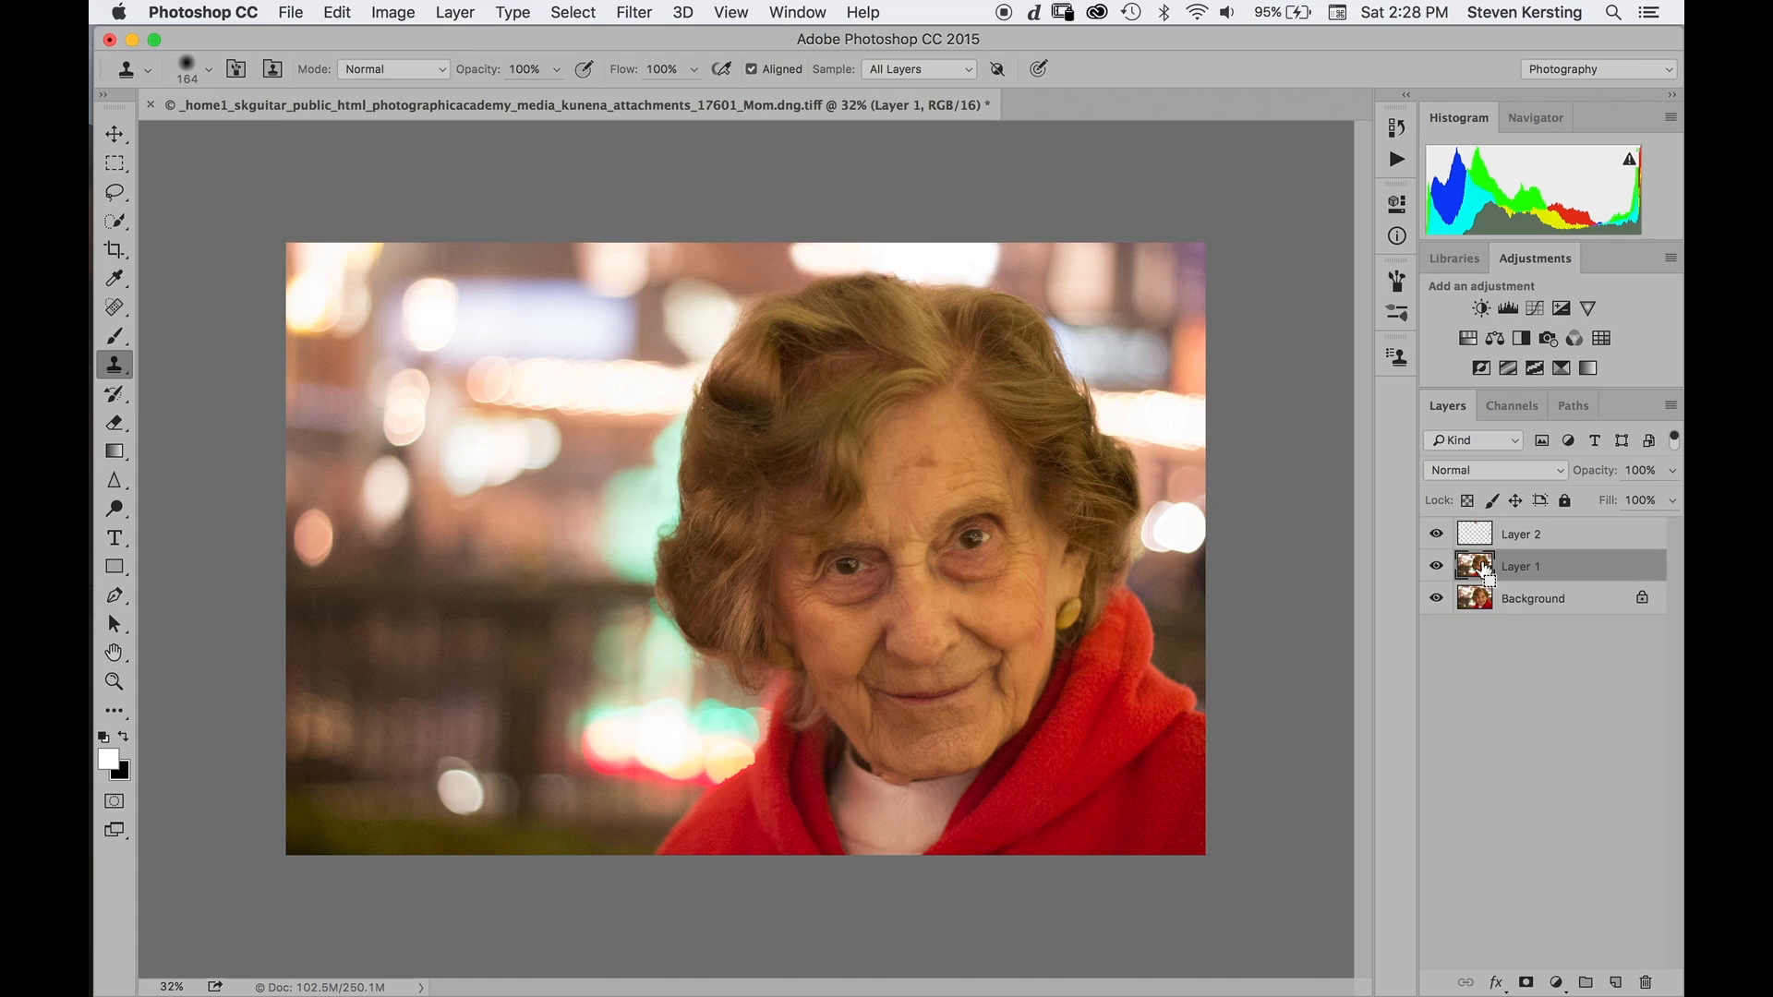
{"action": "key", "text": "super+j"}
{"action": "left_click_drag", "start_coordinate": [1522, 579], "coordinate": [1513, 552]}
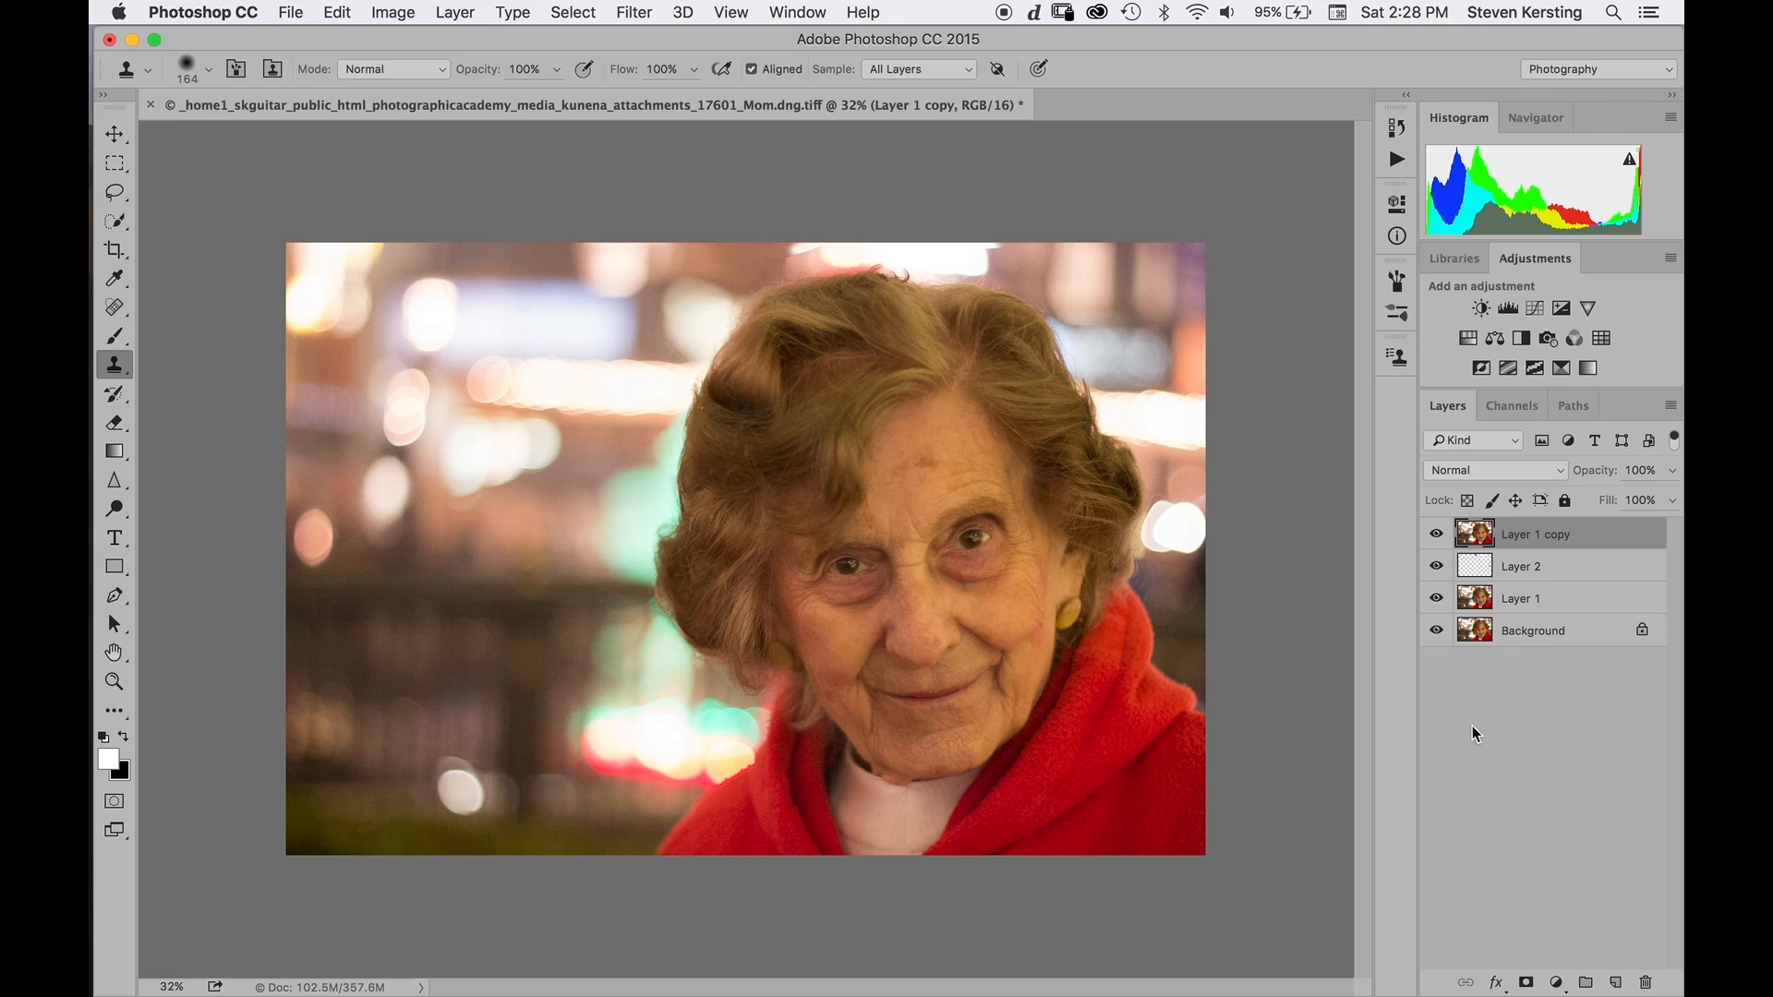
Swap the foreground and background colours and add a black, hide-all layer mask to the Layer 1 copy.
{"action": "key", "text": "x"}
{"action": "key", "text": "alt"}
{"action": "left_click", "coordinate": [1523, 982], "text": "alt"}
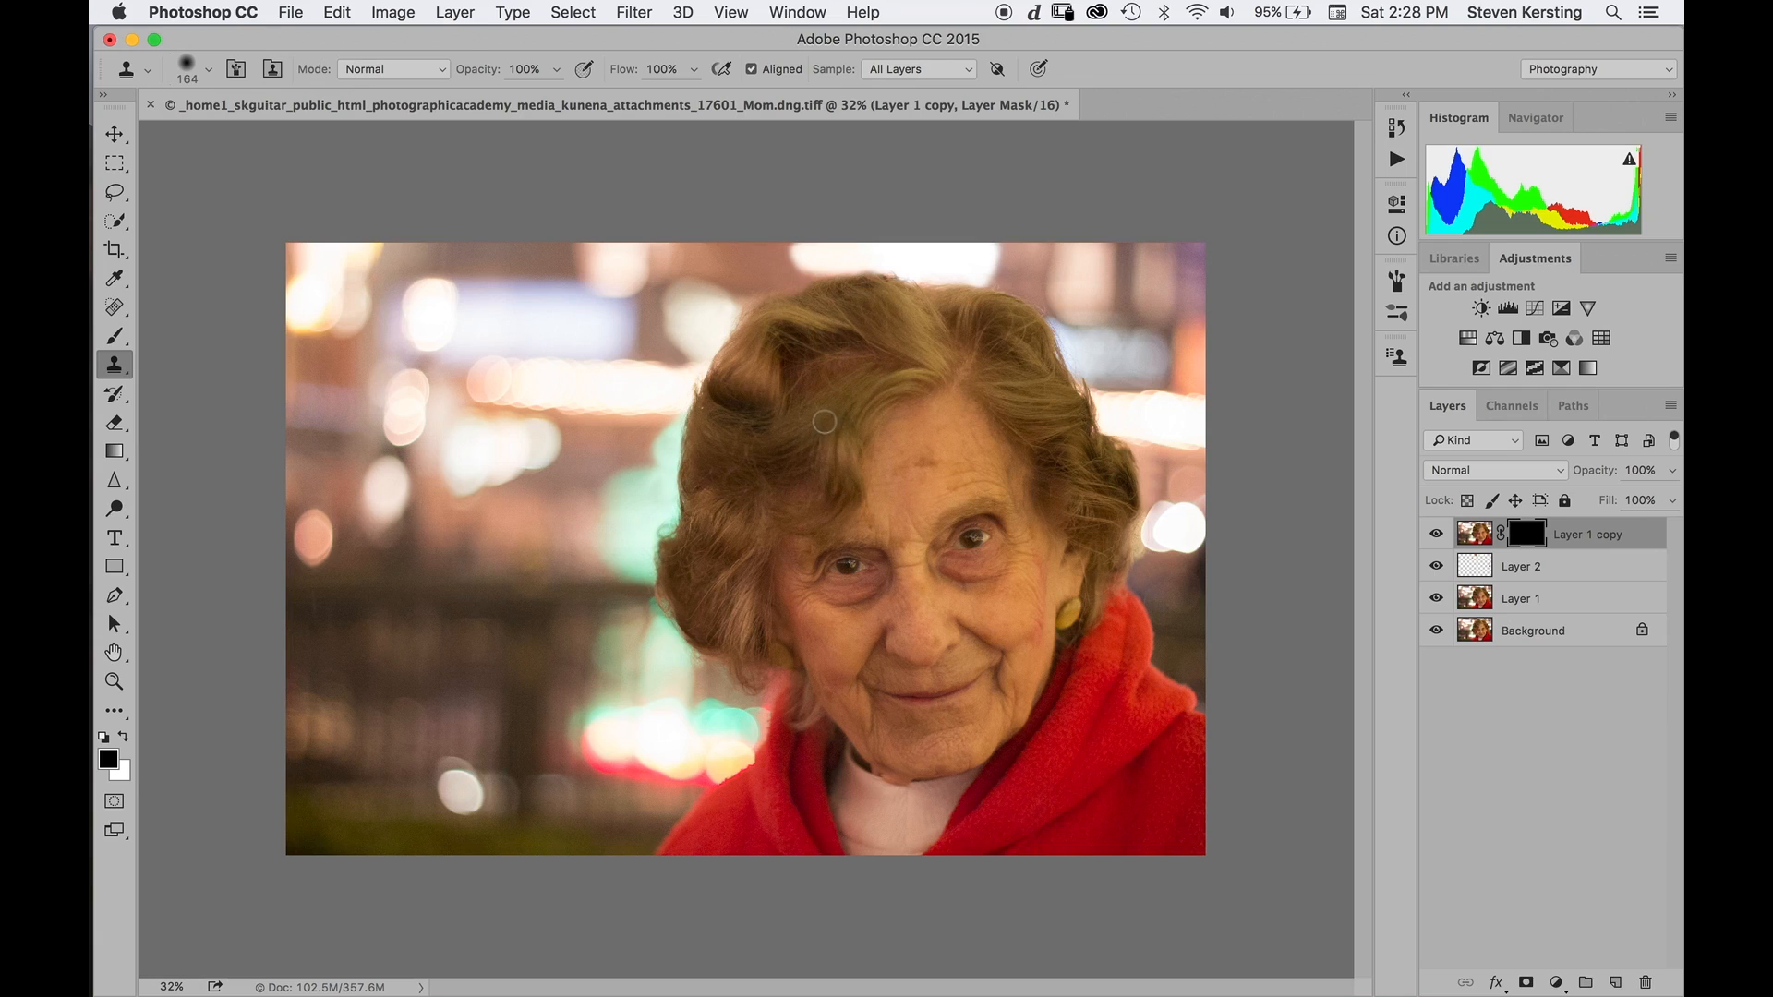
Paint white on the Layer 1 copy mask with a soft 494 px brush over the hair at the crown.
{"action": "key", "text": "ctrl+alt"}
{"action": "left_click_drag", "start_coordinate": [822, 437], "coordinate": [833, 439]}
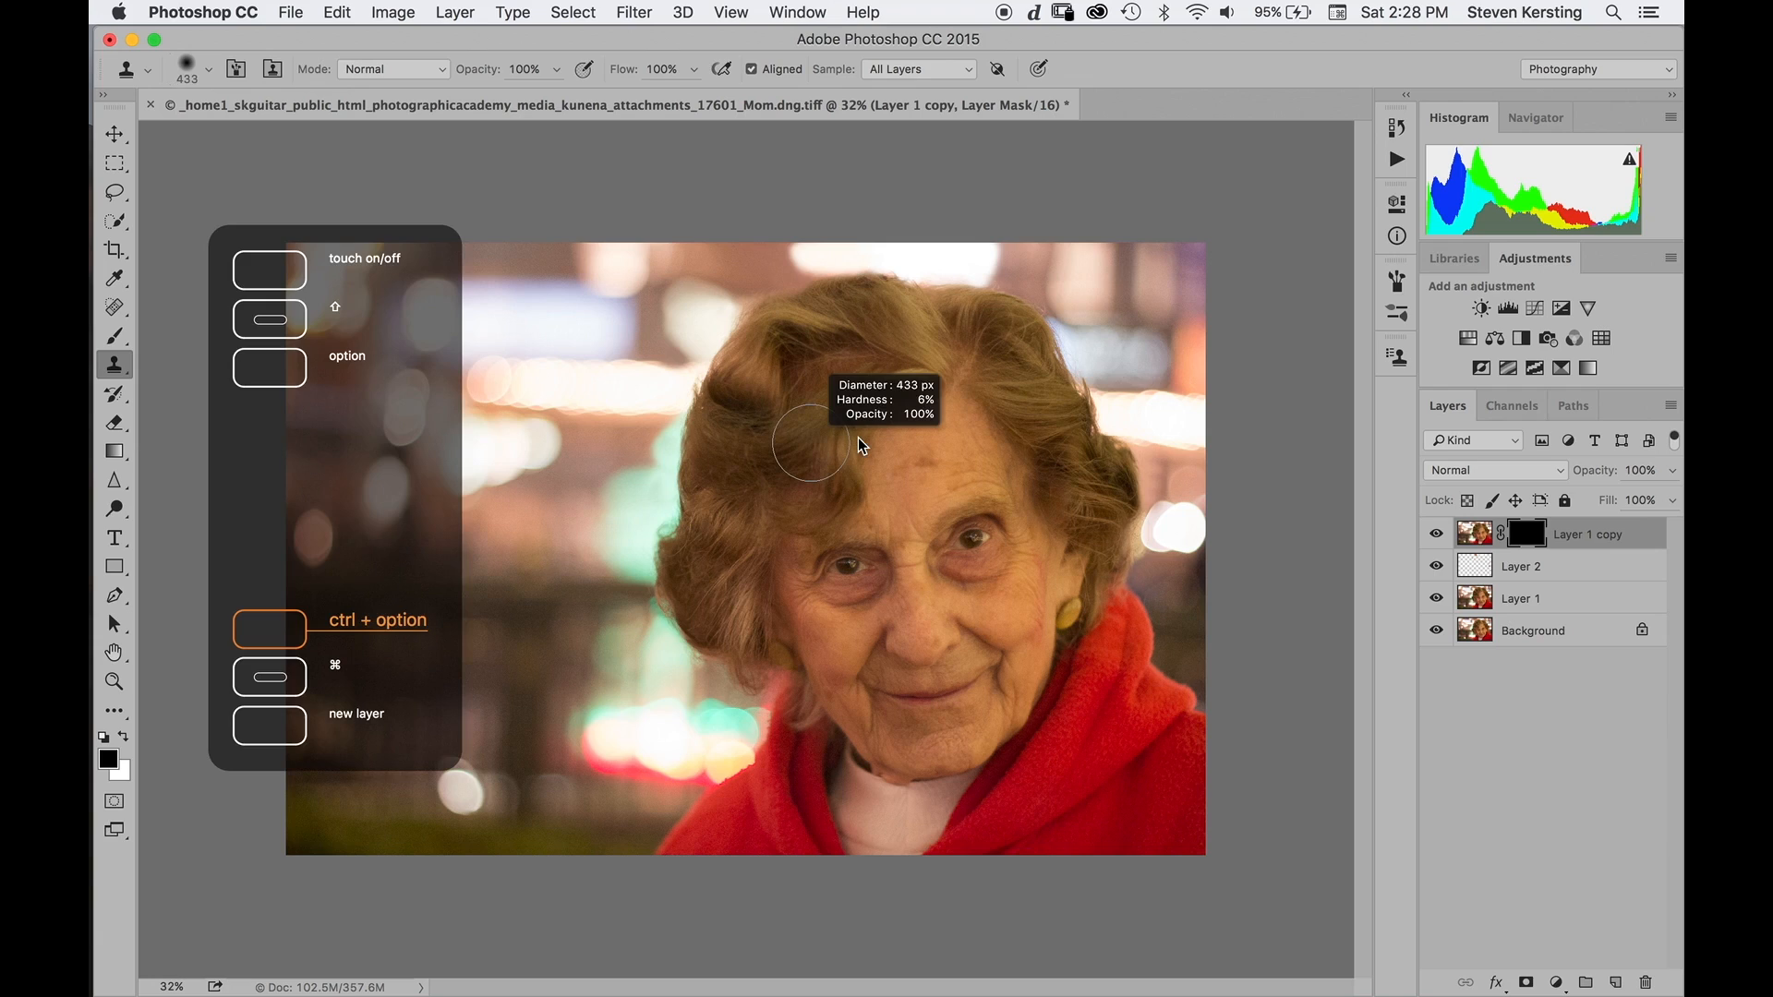
{"action": "left_click_drag", "start_coordinate": [857, 436], "coordinate": [841, 433]}
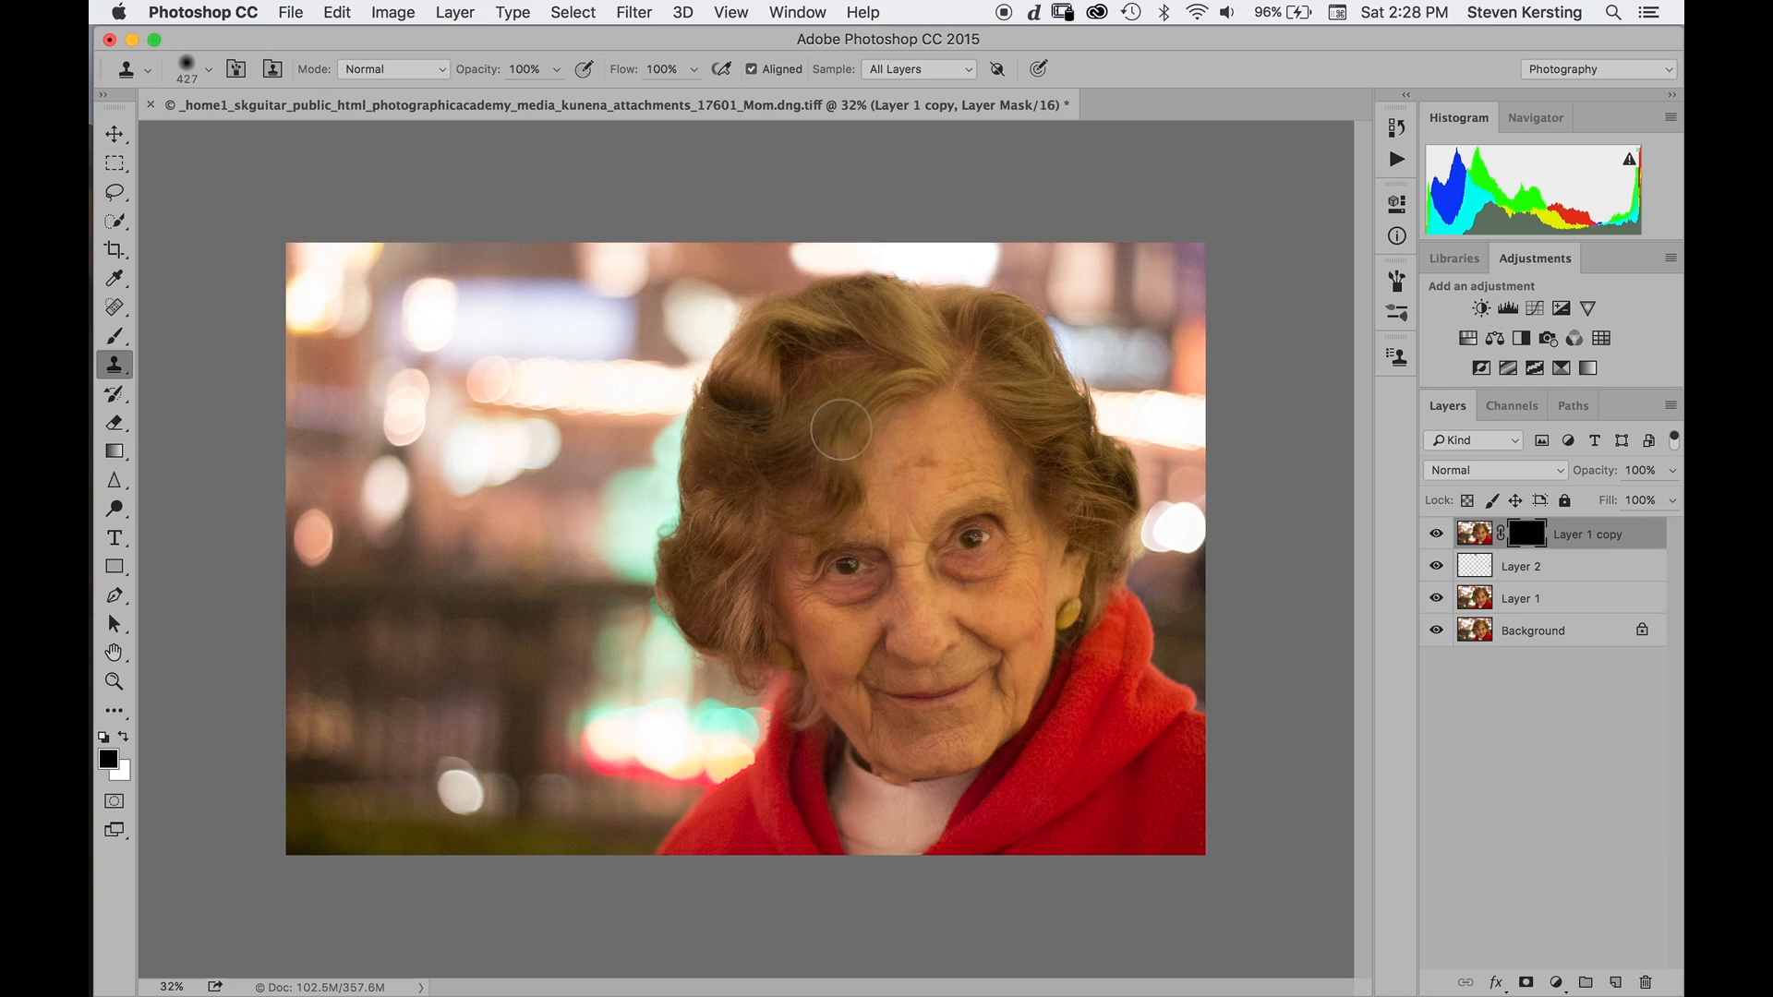
{"action": "key", "text": "b"}
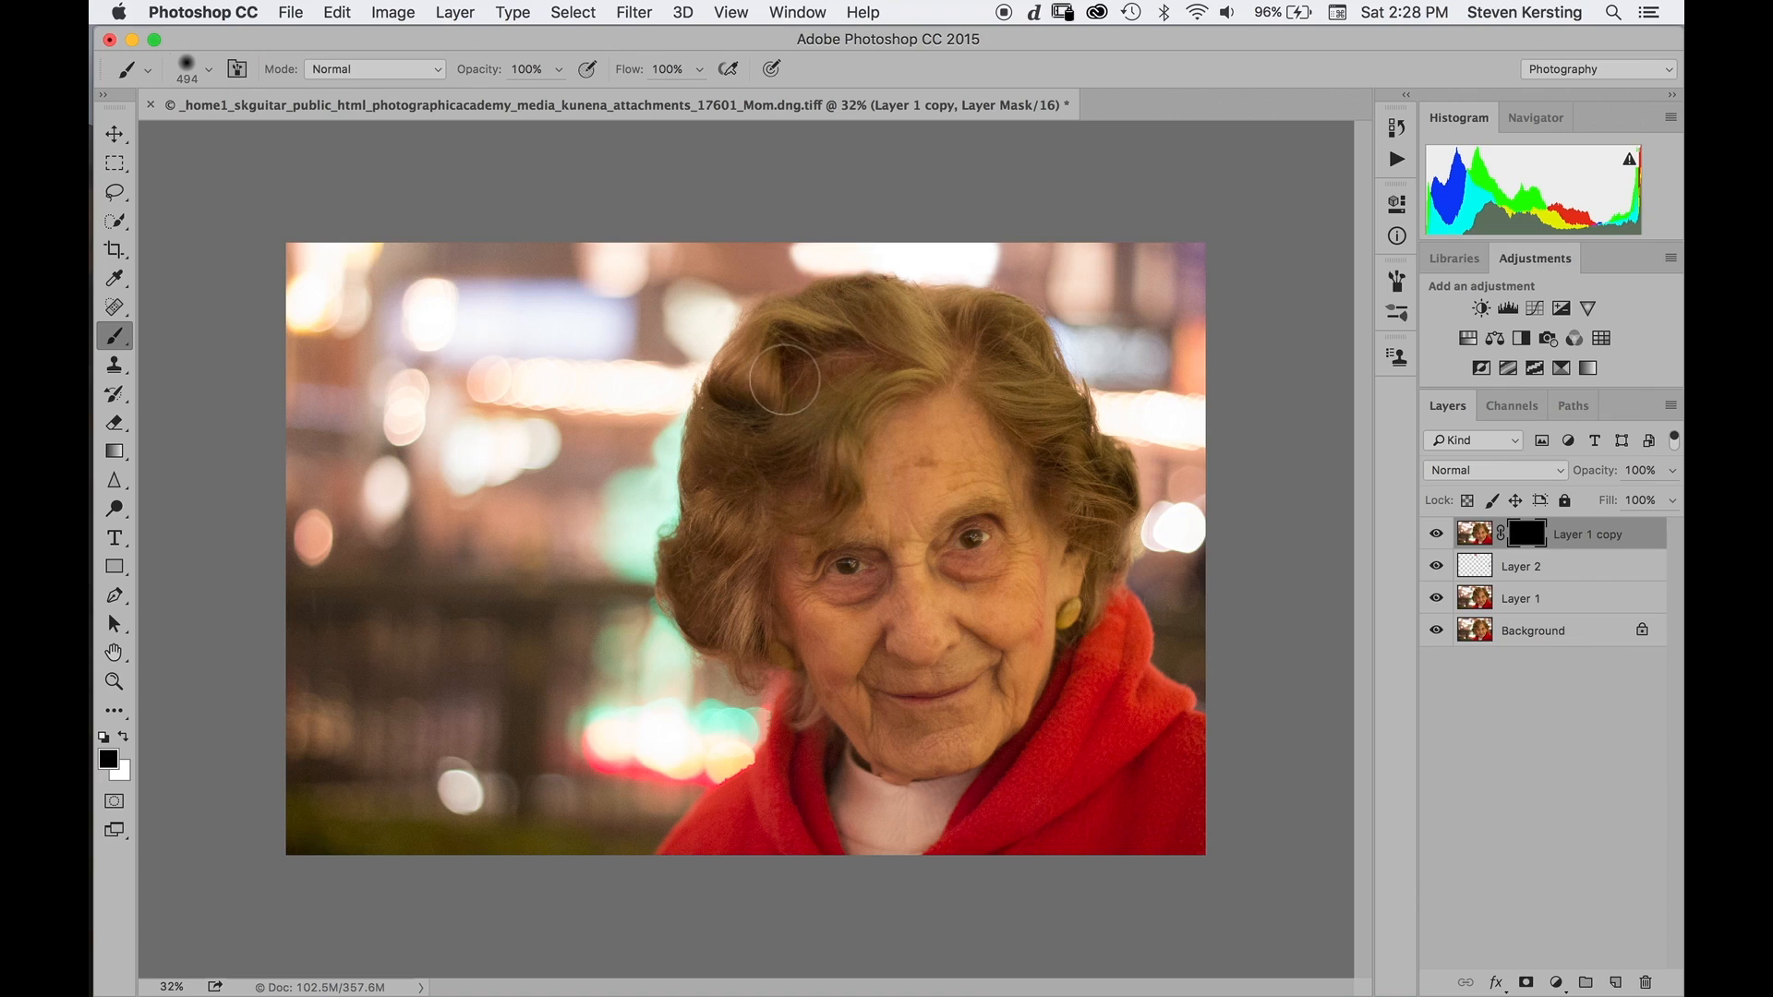
{"action": "key", "text": "x"}
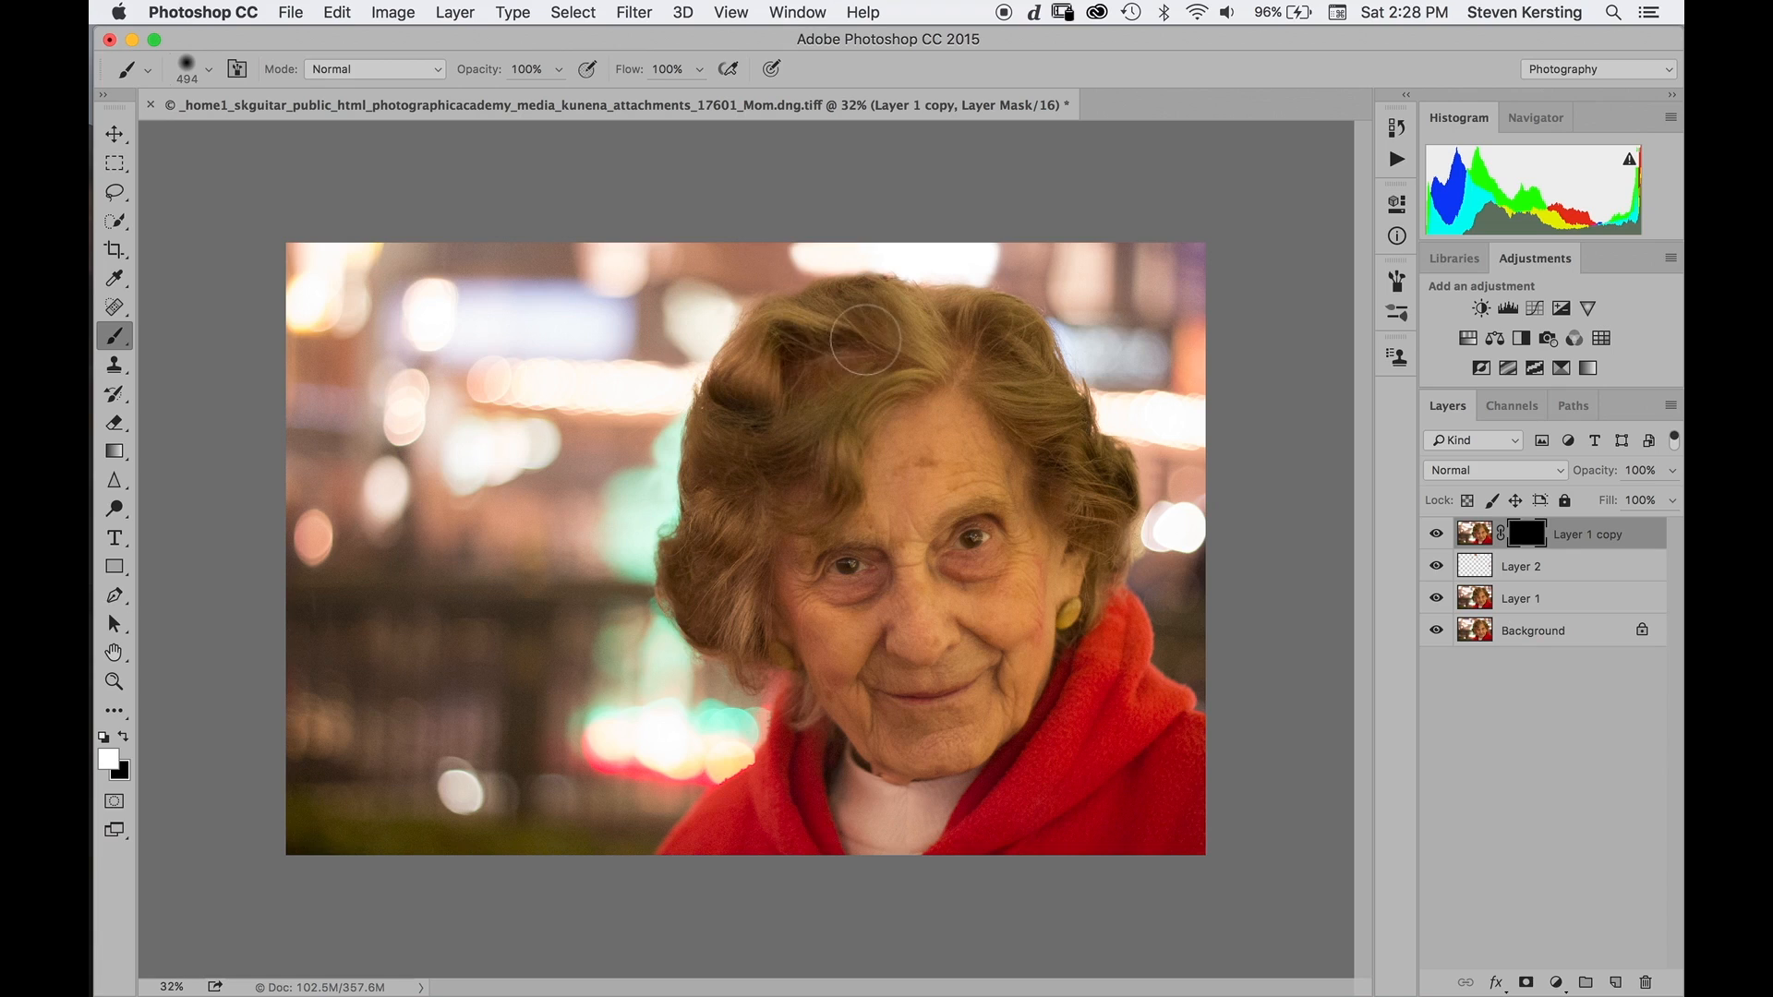
{"action": "mouse_move", "coordinate": [788, 379]}
{"action": "left_mouse_down"}
{"action": "mouse_move", "coordinate": [850, 351]}
{"action": "mouse_move", "coordinate": [887, 359]}
{"action": "left_mouse_up"}
Unlink the Layer 1 copy mask and shift the mask and the layer image separately over the crown hair.
{"action": "key", "text": "v"}
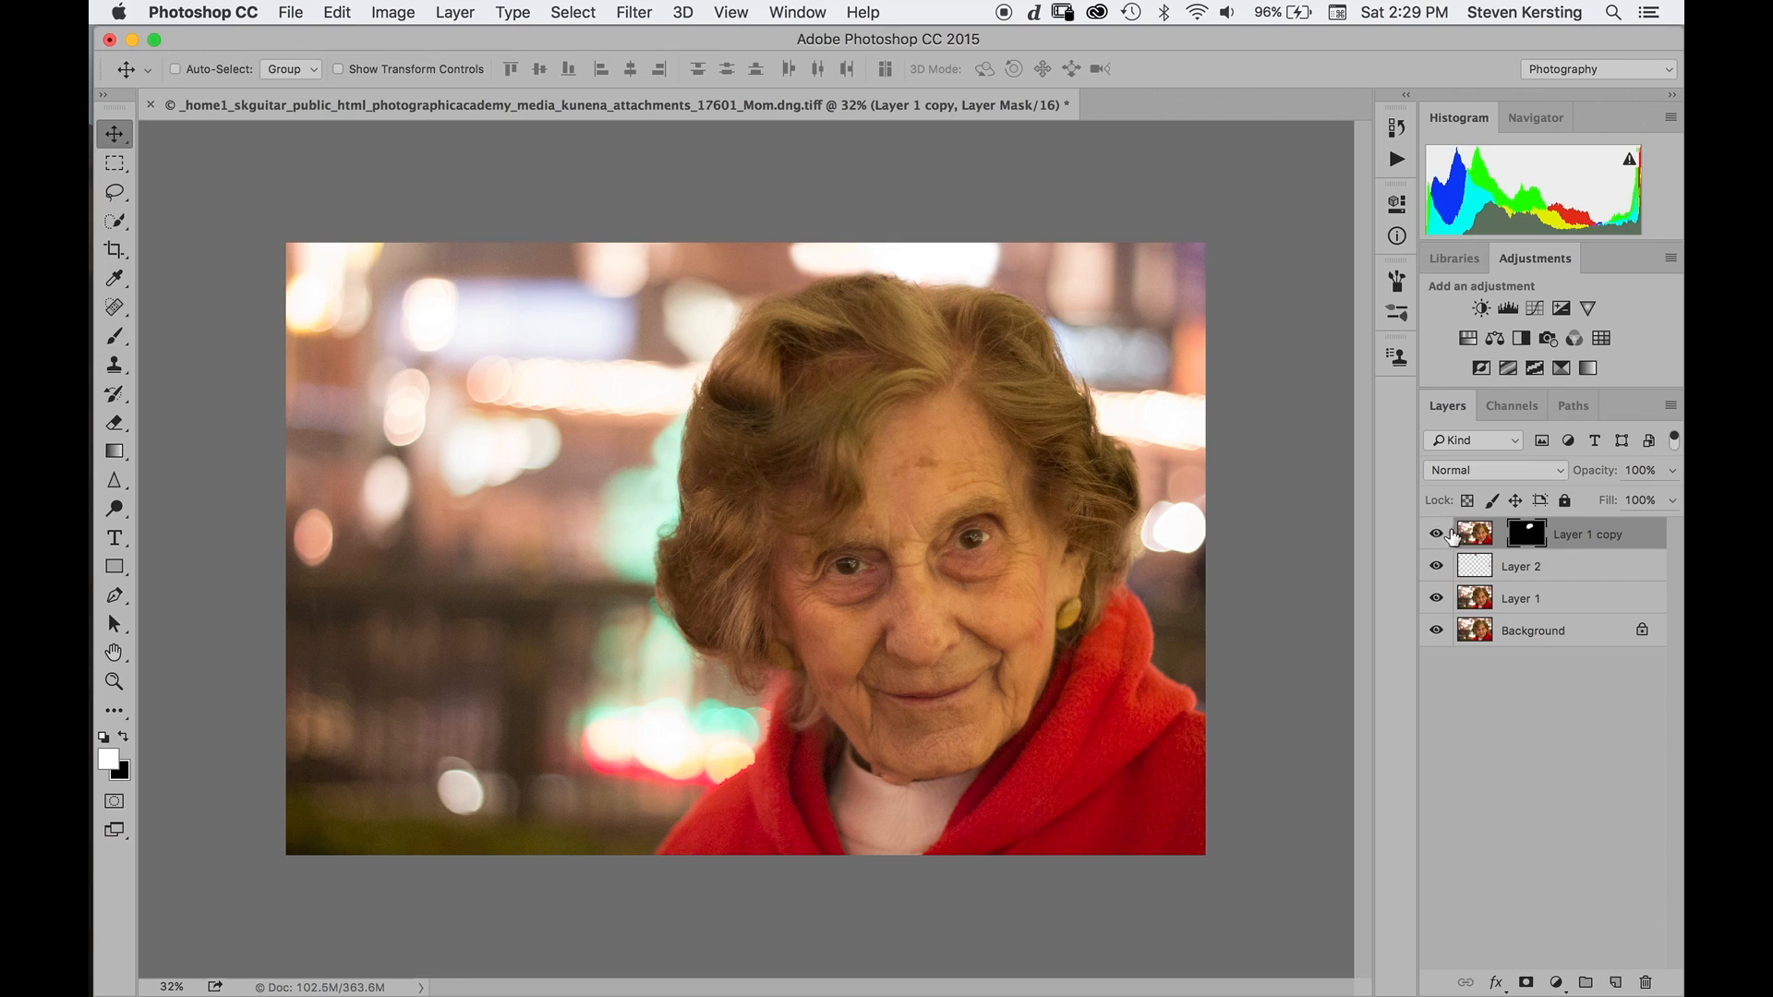
{"action": "left_click_drag", "start_coordinate": [1103, 597], "coordinate": [1084, 583]}
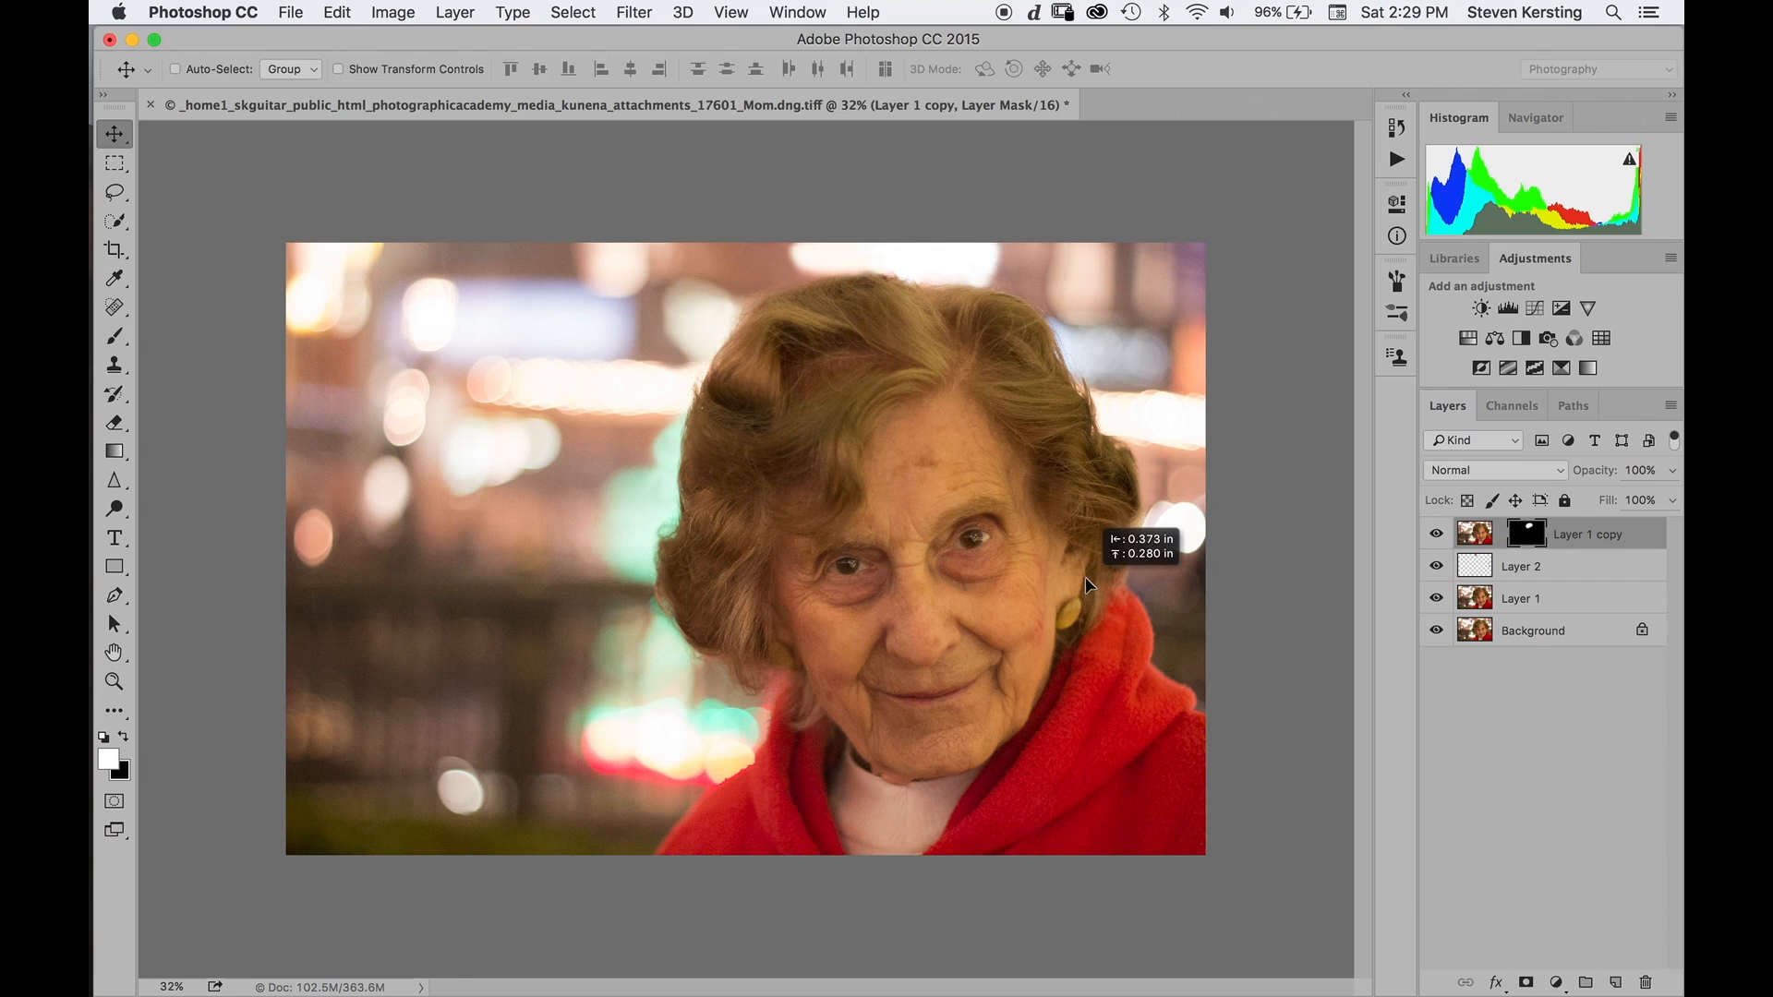
{"action": "left_click_drag", "start_coordinate": [1086, 578], "coordinate": [1087, 572]}
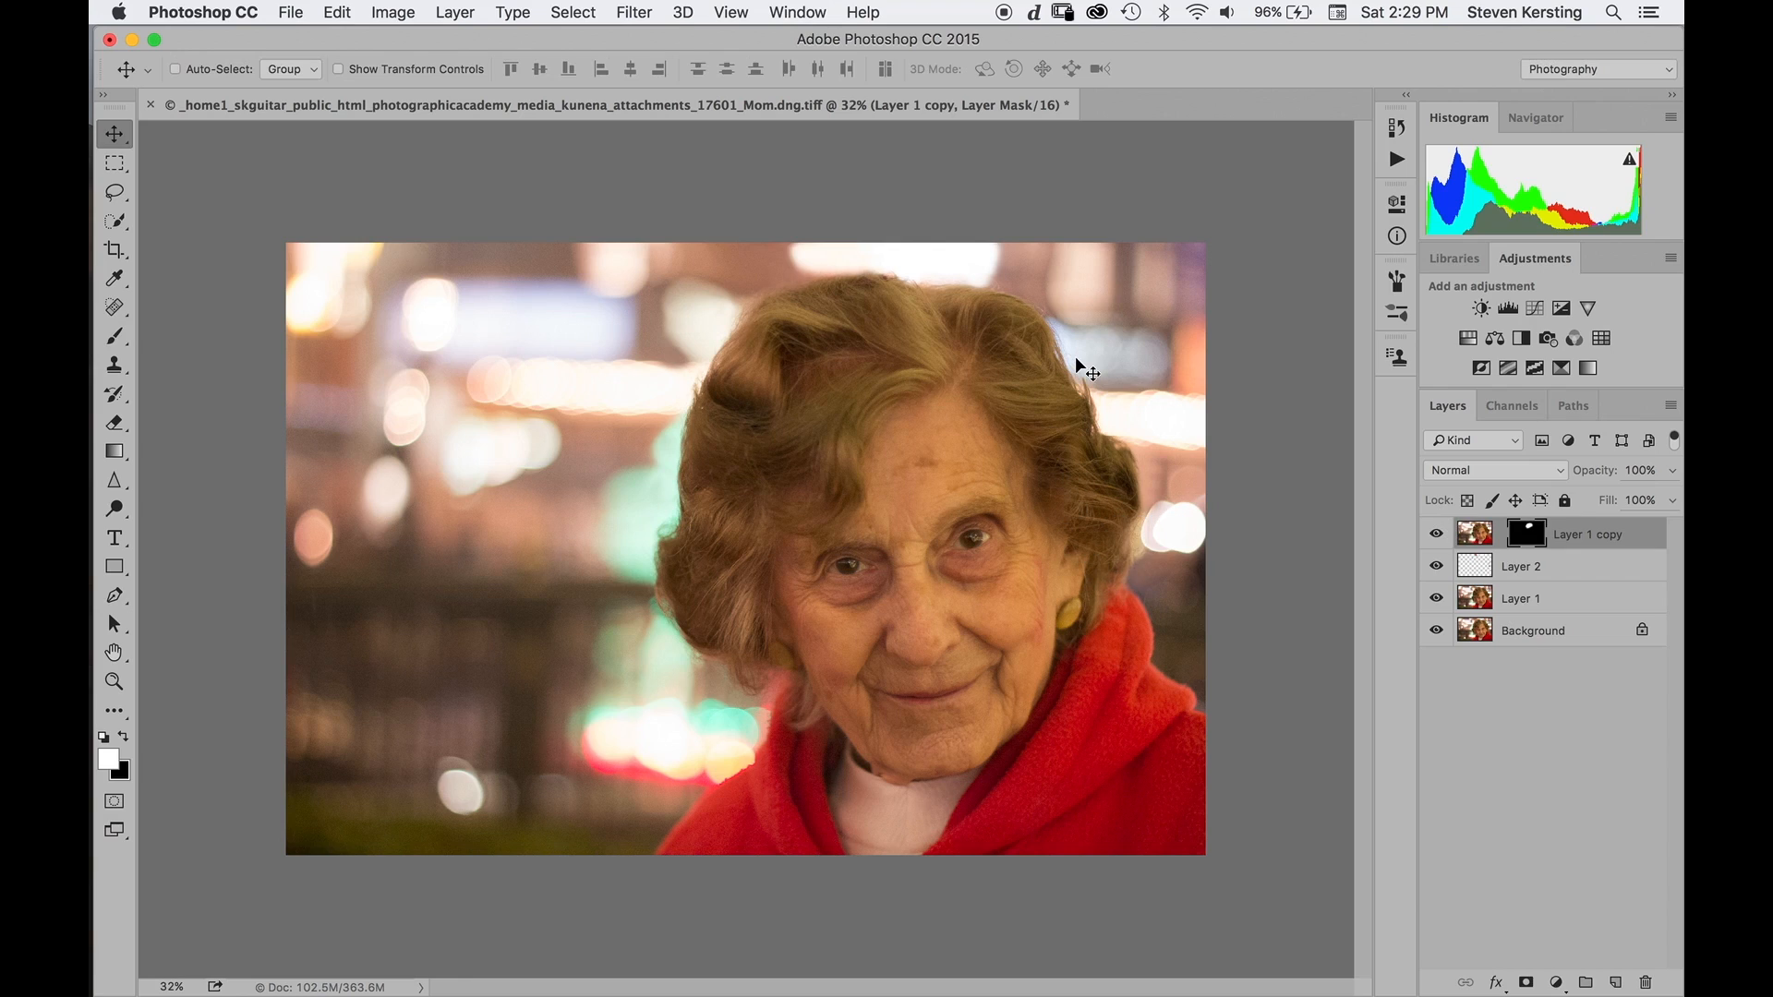
{"action": "left_click", "coordinate": [1475, 534]}
{"action": "left_click_drag", "start_coordinate": [1112, 632], "coordinate": [1069, 586]}
Paint black on the Layer 1 copy mask across the upper hair to hide the mismatched part of the patch.
{"action": "left_click", "coordinate": [1526, 534]}
{"action": "key", "text": "x"}
{"action": "key", "text": "x"}
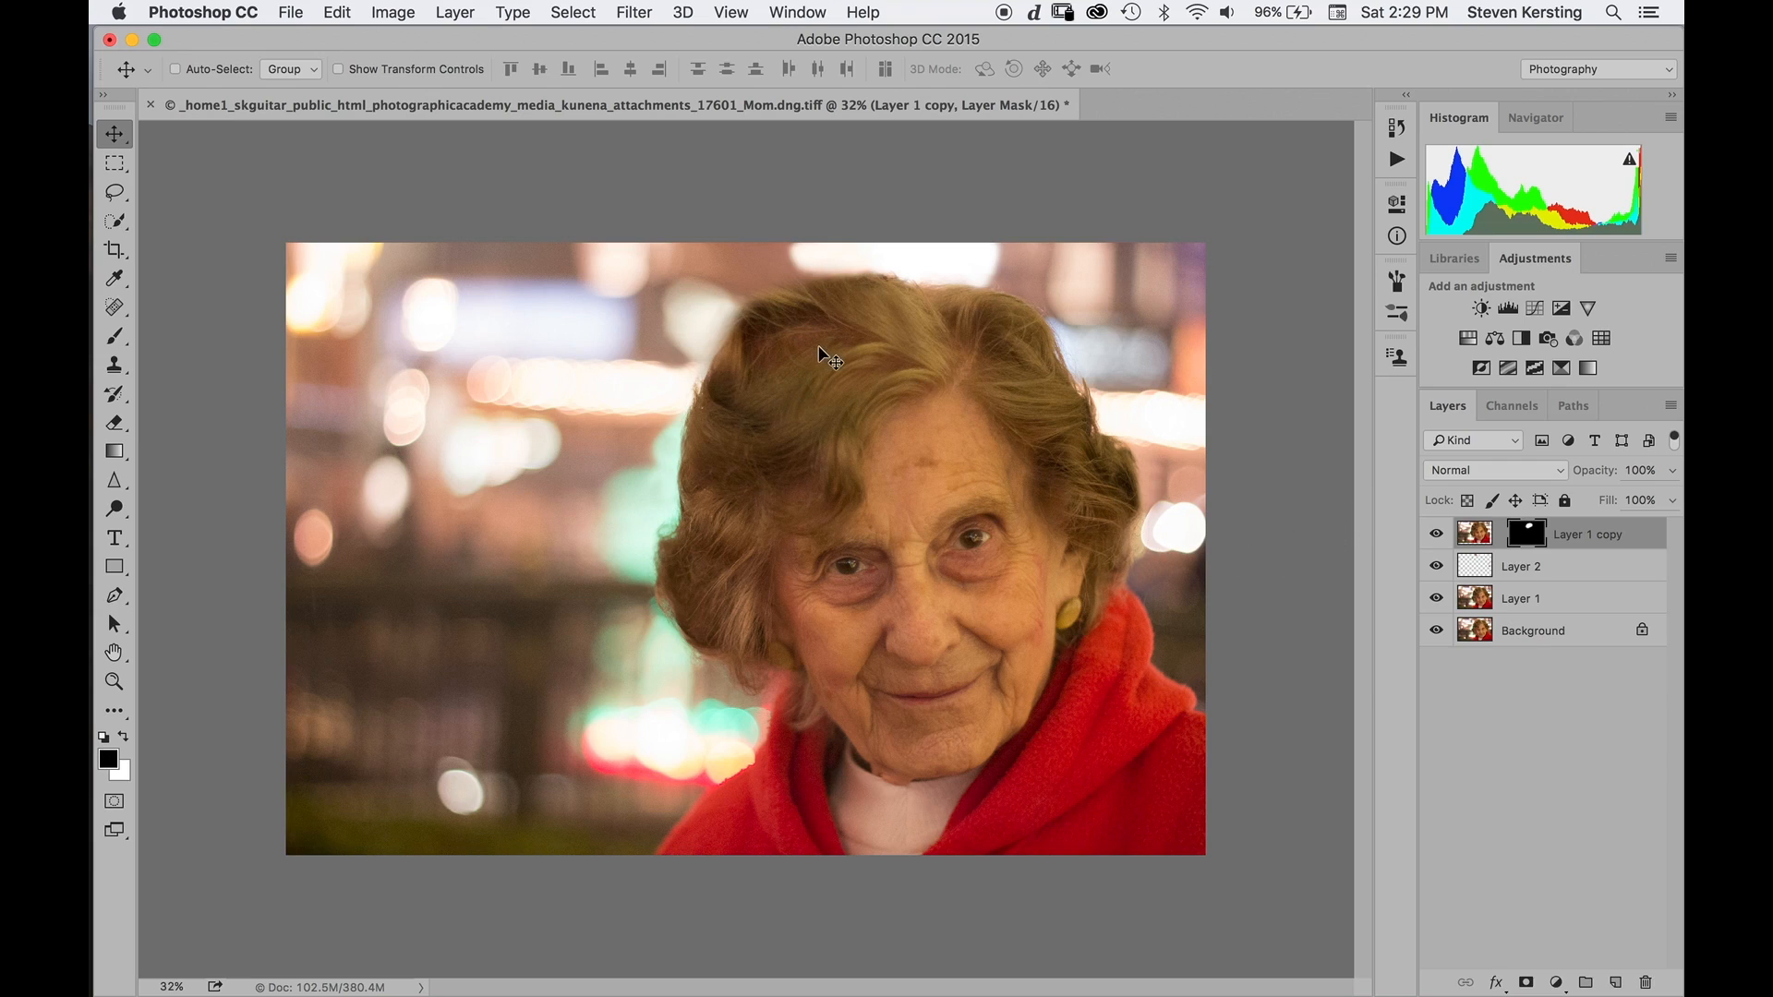
{"action": "key", "text": "b"}
{"action": "mouse_move", "coordinate": [772, 333]}
{"action": "left_mouse_down"}
{"action": "mouse_move", "coordinate": [837, 328]}
{"action": "mouse_move", "coordinate": [767, 362]}
{"action": "mouse_move", "coordinate": [905, 317]}
{"action": "mouse_move", "coordinate": [871, 316]}
{"action": "mouse_move", "coordinate": [917, 336]}
{"action": "left_mouse_up"}
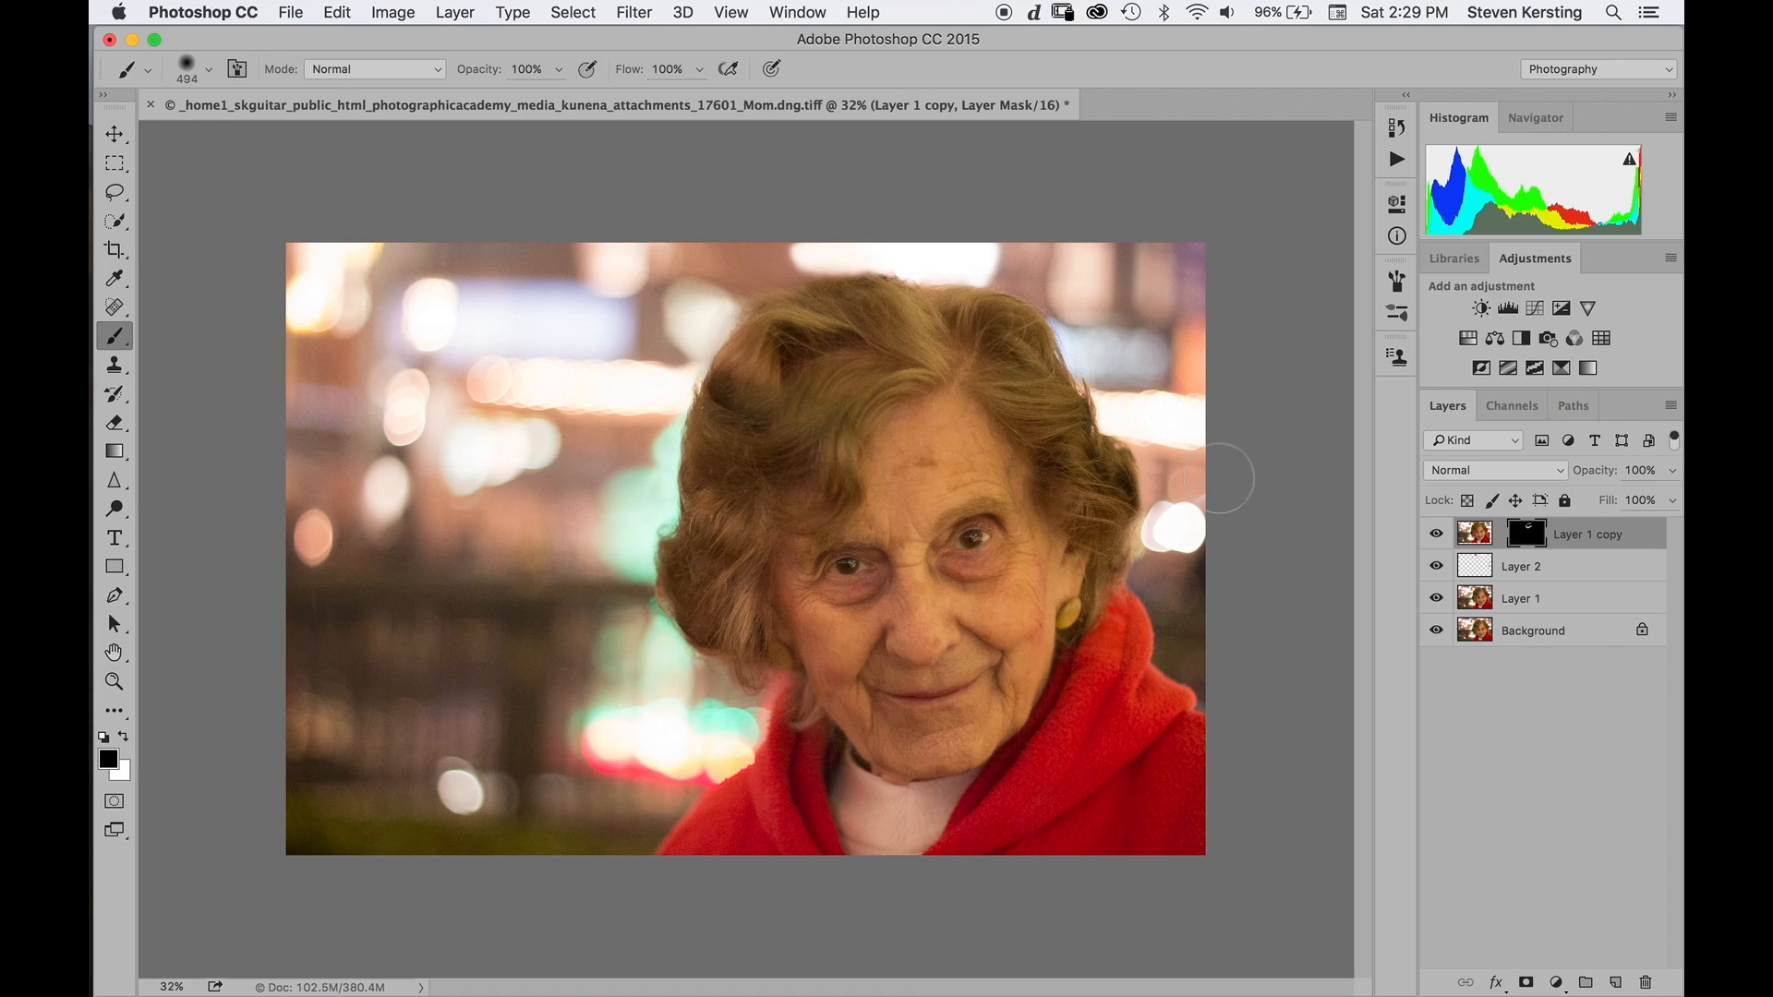
Rotate the Layer 1 copy mask about 9 degrees clockwise with Free Transform.
{"action": "key", "text": "super+t"}
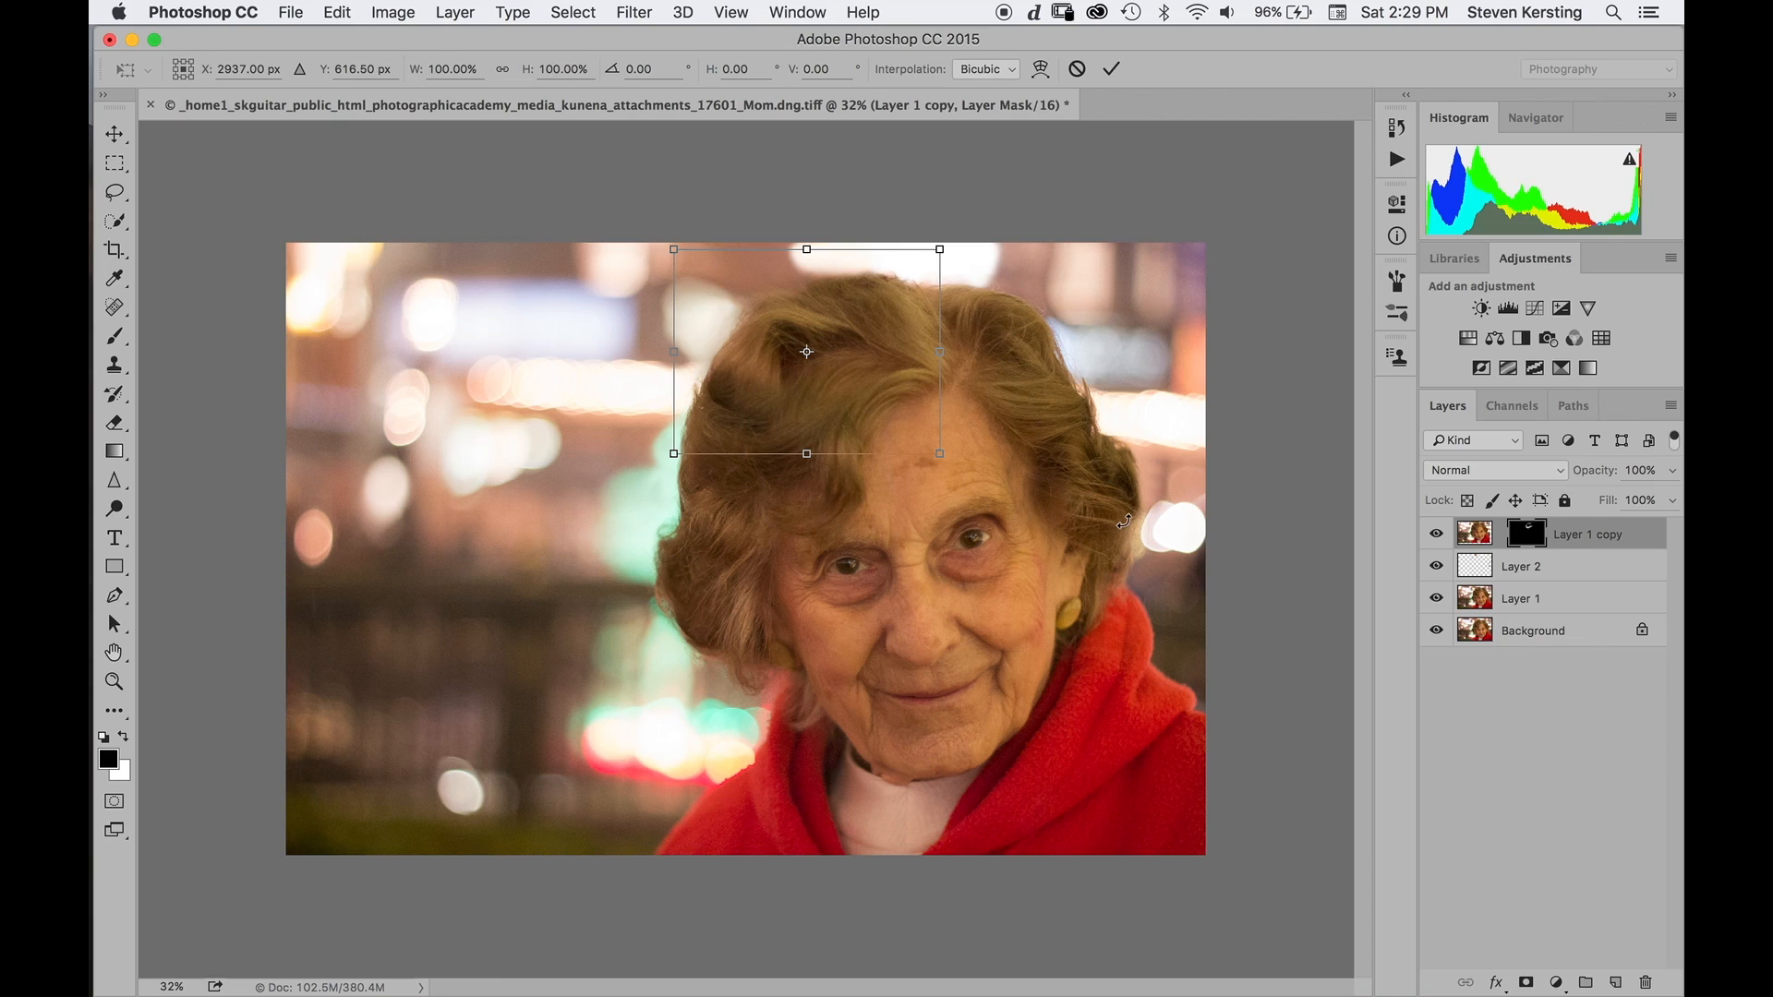
{"action": "left_click_drag", "start_coordinate": [1096, 553], "coordinate": [1040, 568]}
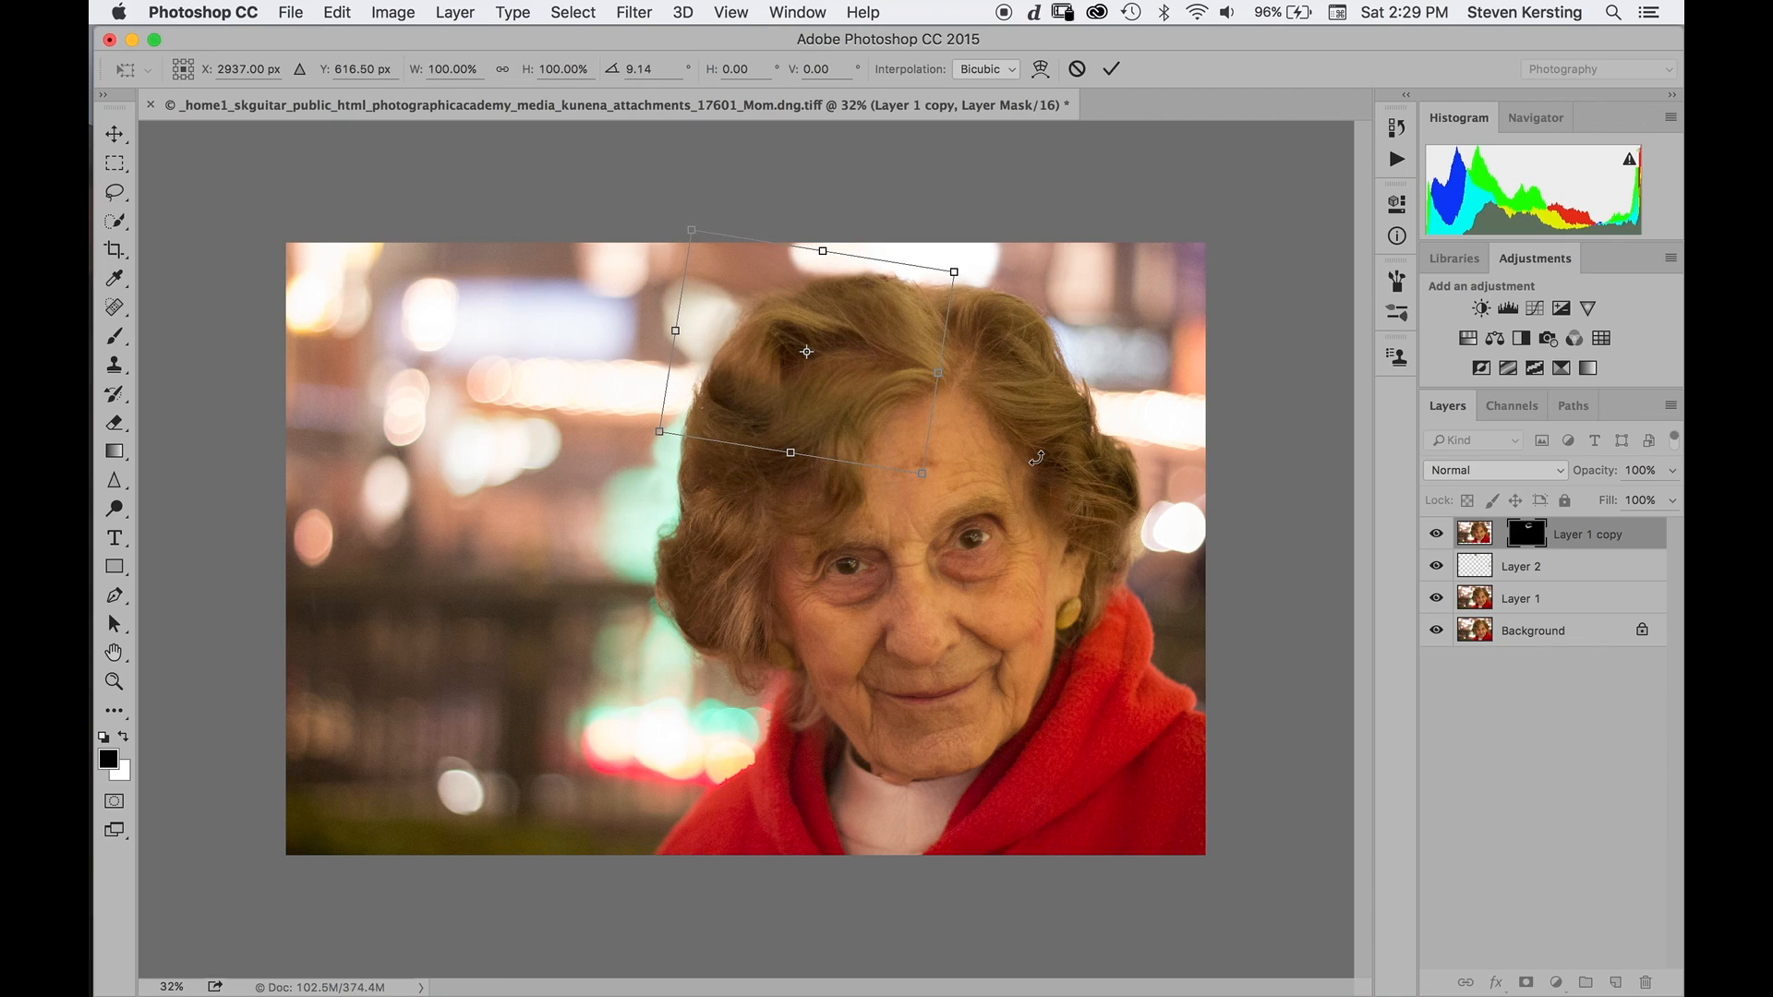
{"action": "key", "text": "Return"}
Free Transform the Layer 1 copy image: rotate it to about 12 degrees, scale it to about 104% and reposition it under the mask.
{"action": "left_click", "coordinate": [1476, 534]}
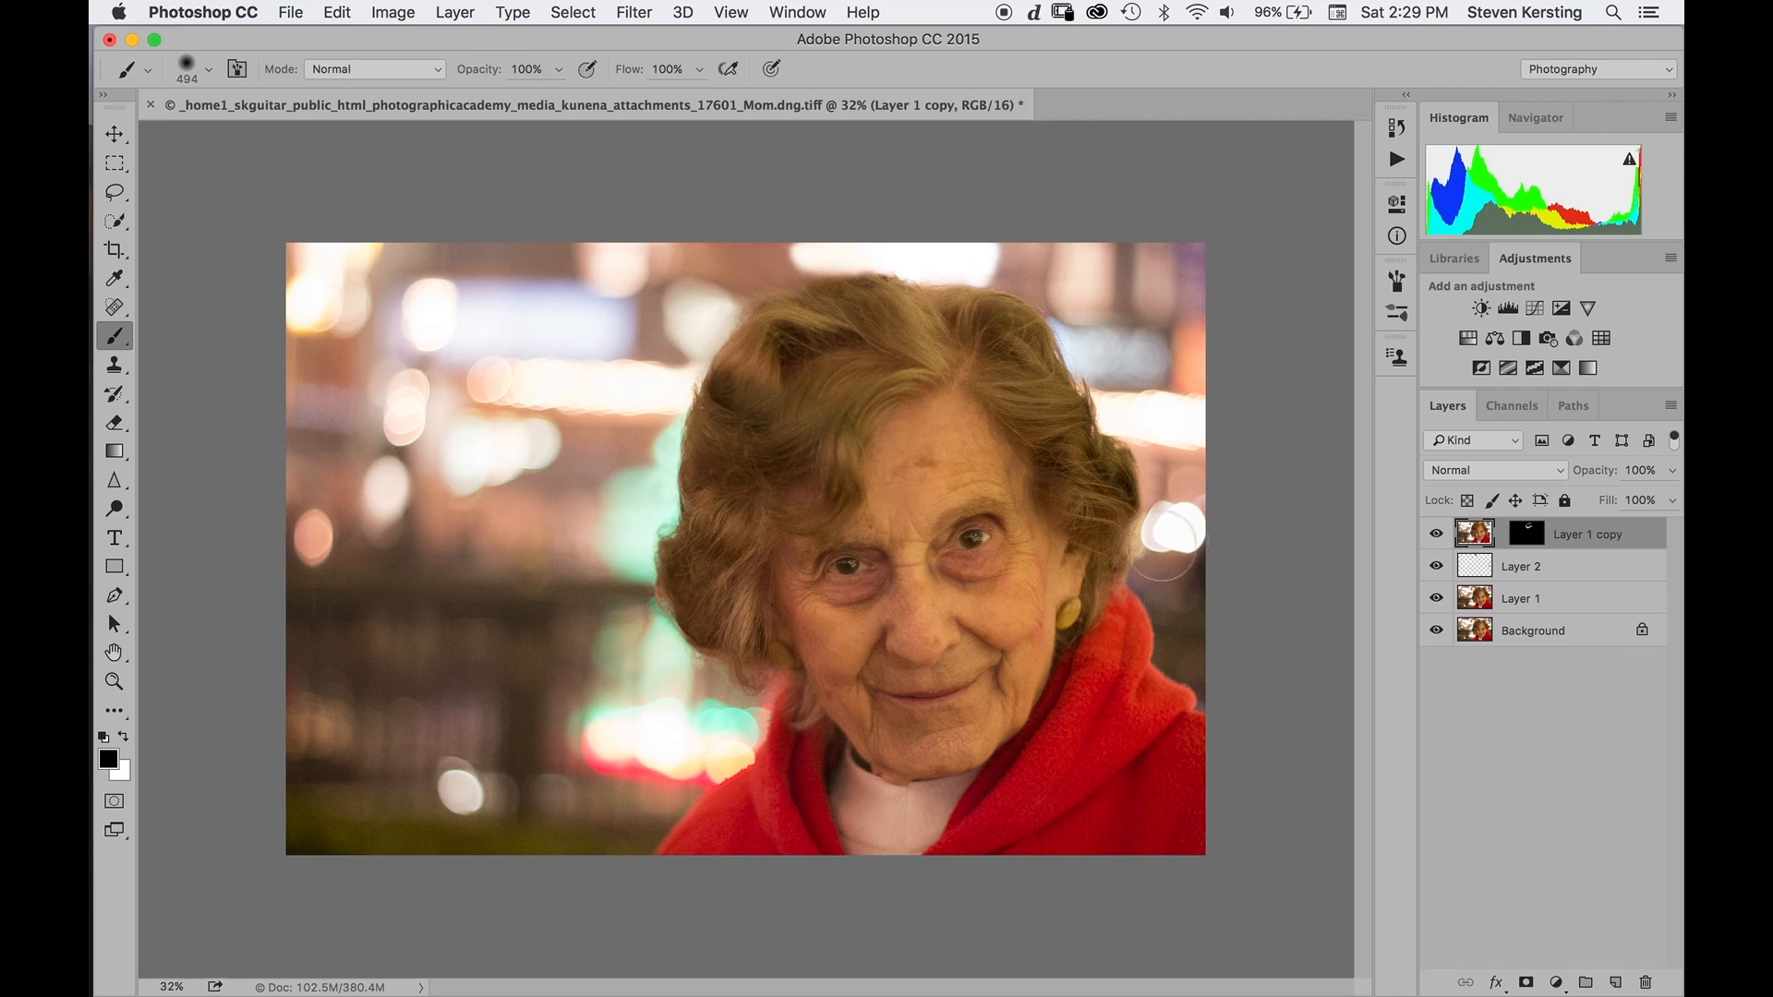
{"action": "key", "text": "super+t"}
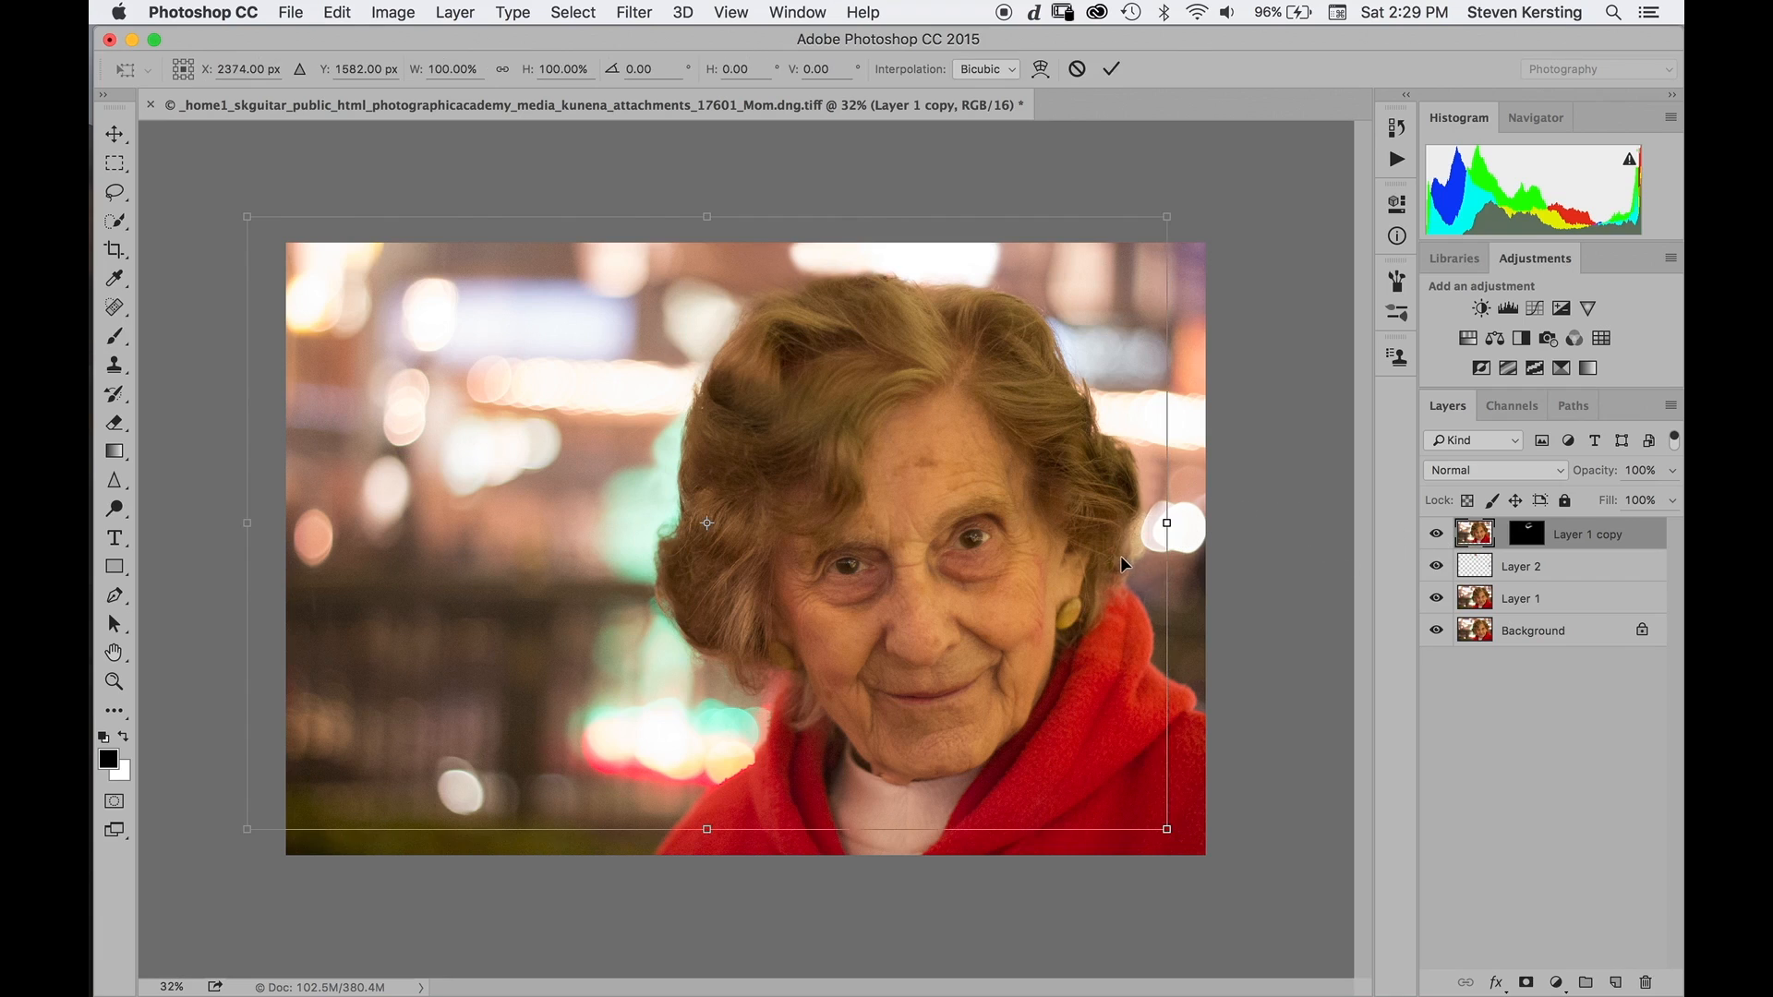
{"action": "left_click_drag", "start_coordinate": [1228, 601], "coordinate": [1222, 653]}
{"action": "left_click_drag", "start_coordinate": [1074, 691], "coordinate": [1062, 669]}
{"action": "left_click_drag", "start_coordinate": [1183, 665], "coordinate": [1163, 694]}
{"action": "left_click_drag", "start_coordinate": [992, 720], "coordinate": [1014, 735]}
{"action": "mouse_move", "coordinate": [1128, 750]}
{"action": "left_mouse_down"}
{"action": "mouse_move", "coordinate": [1162, 753]}
{"action": "mouse_move", "coordinate": [1121, 723]}
{"action": "left_mouse_up"}
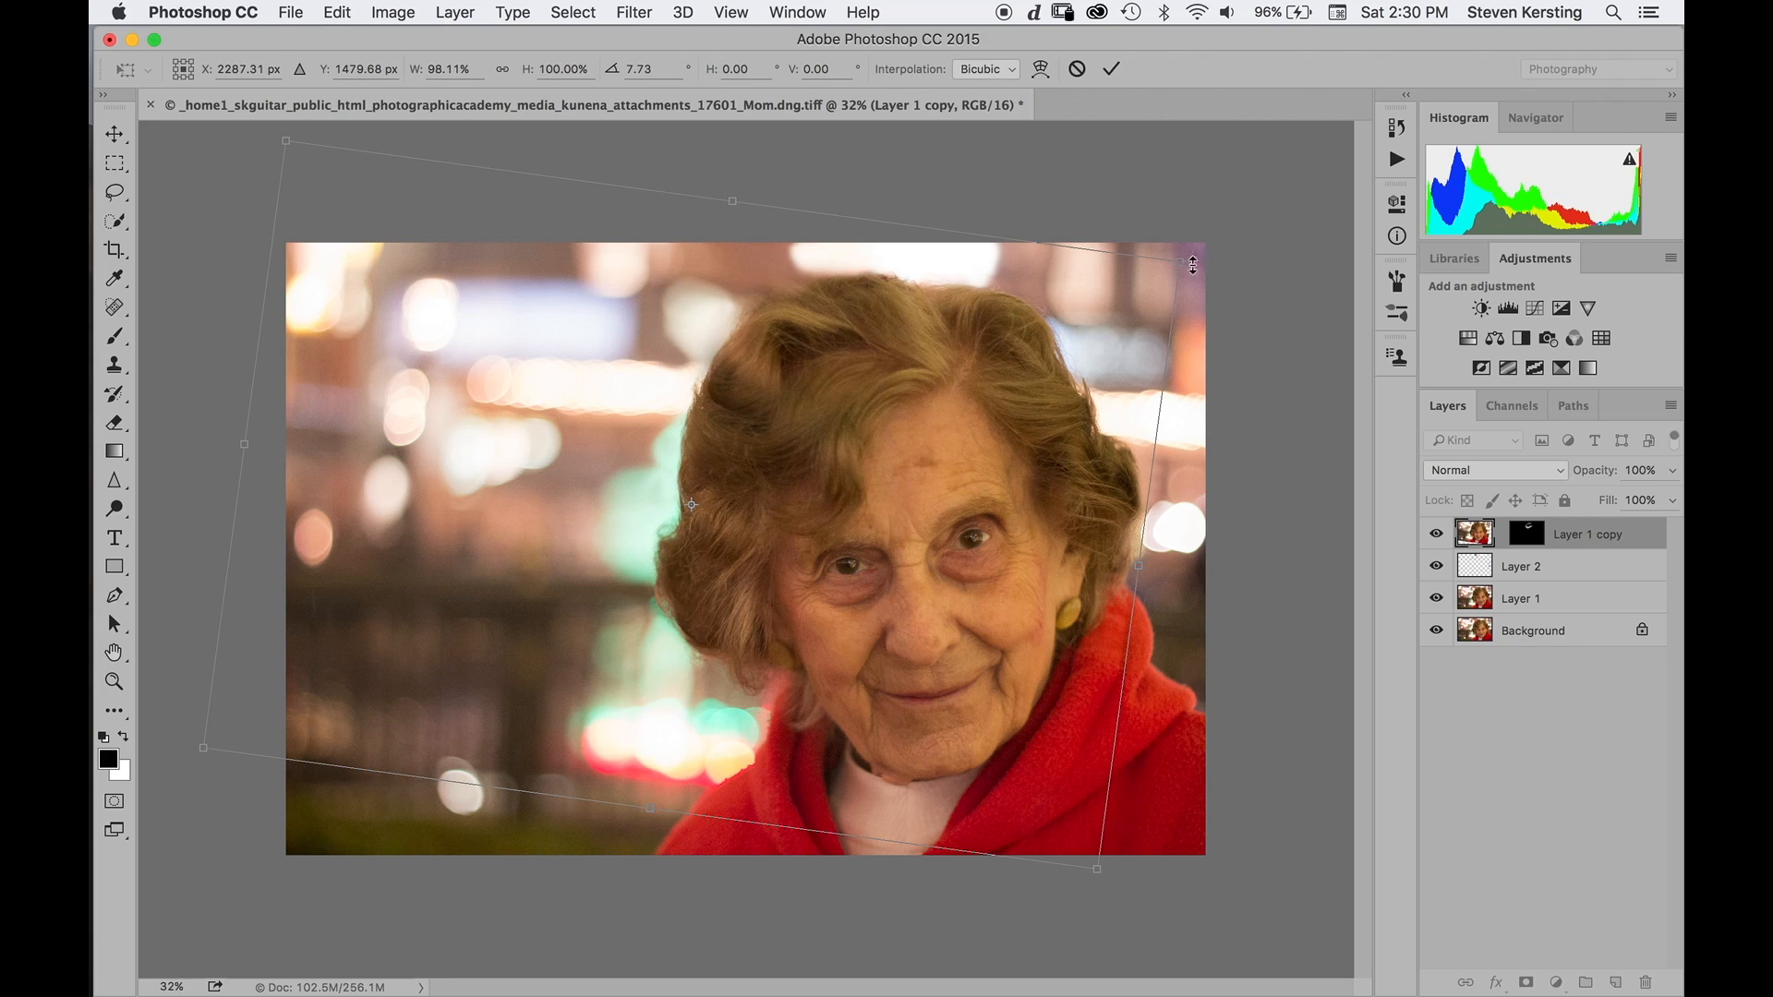
{"action": "left_click_drag", "start_coordinate": [1182, 273], "coordinate": [1241, 251]}
{"action": "left_click_drag", "start_coordinate": [1230, 577], "coordinate": [1223, 603]}
{"action": "left_click_drag", "start_coordinate": [1032, 657], "coordinate": [1007, 653]}
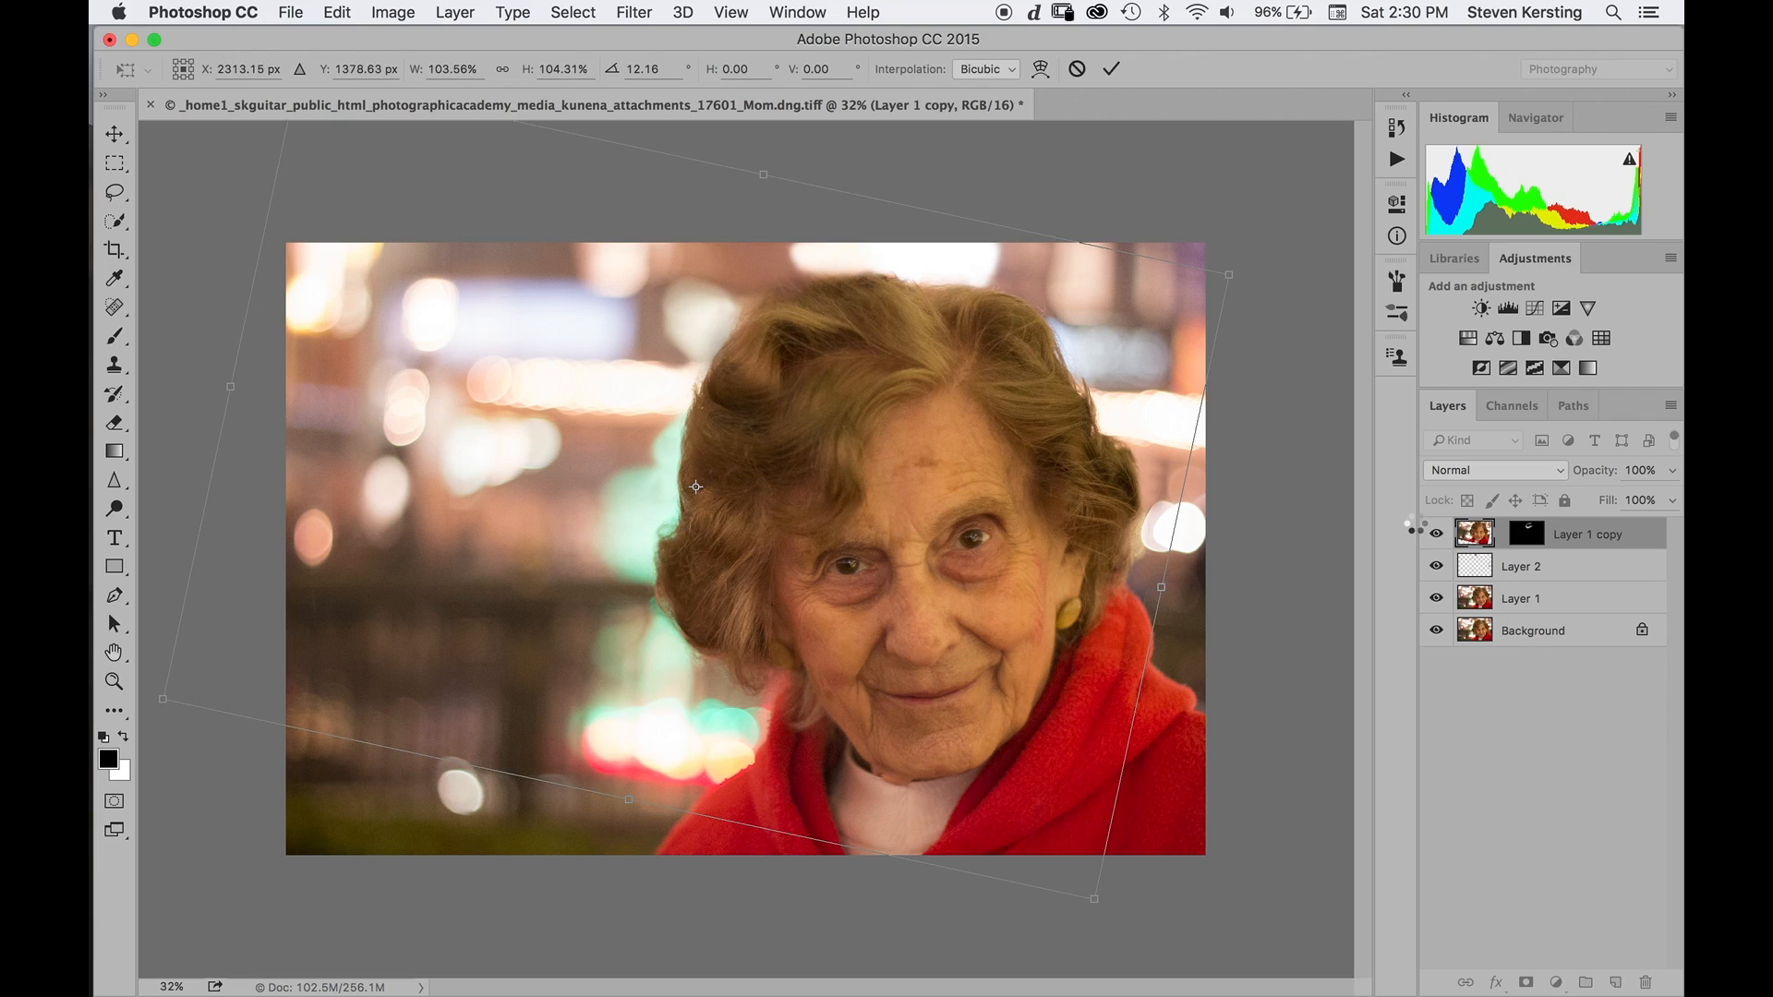
Paint white on the Layer 1 copy mask with a 280 px brush to reveal more hair at the crown.
{"action": "key", "text": "b"}
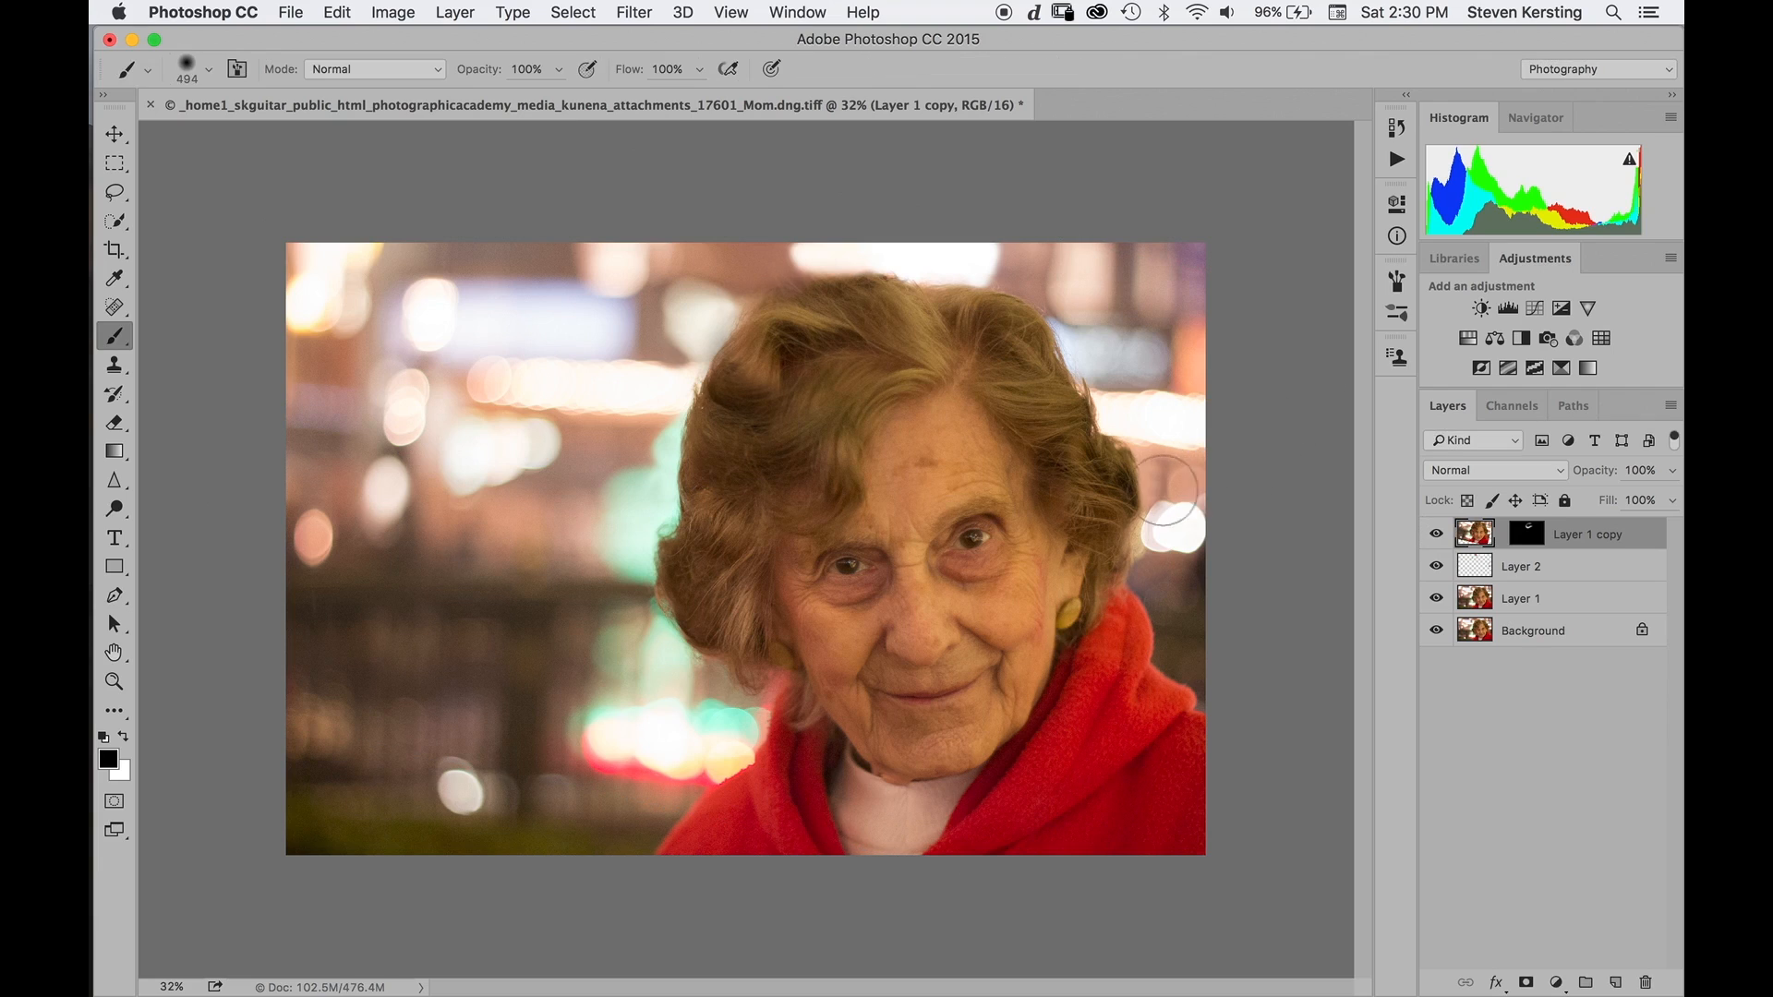
{"action": "left_click", "coordinate": [1527, 534]}
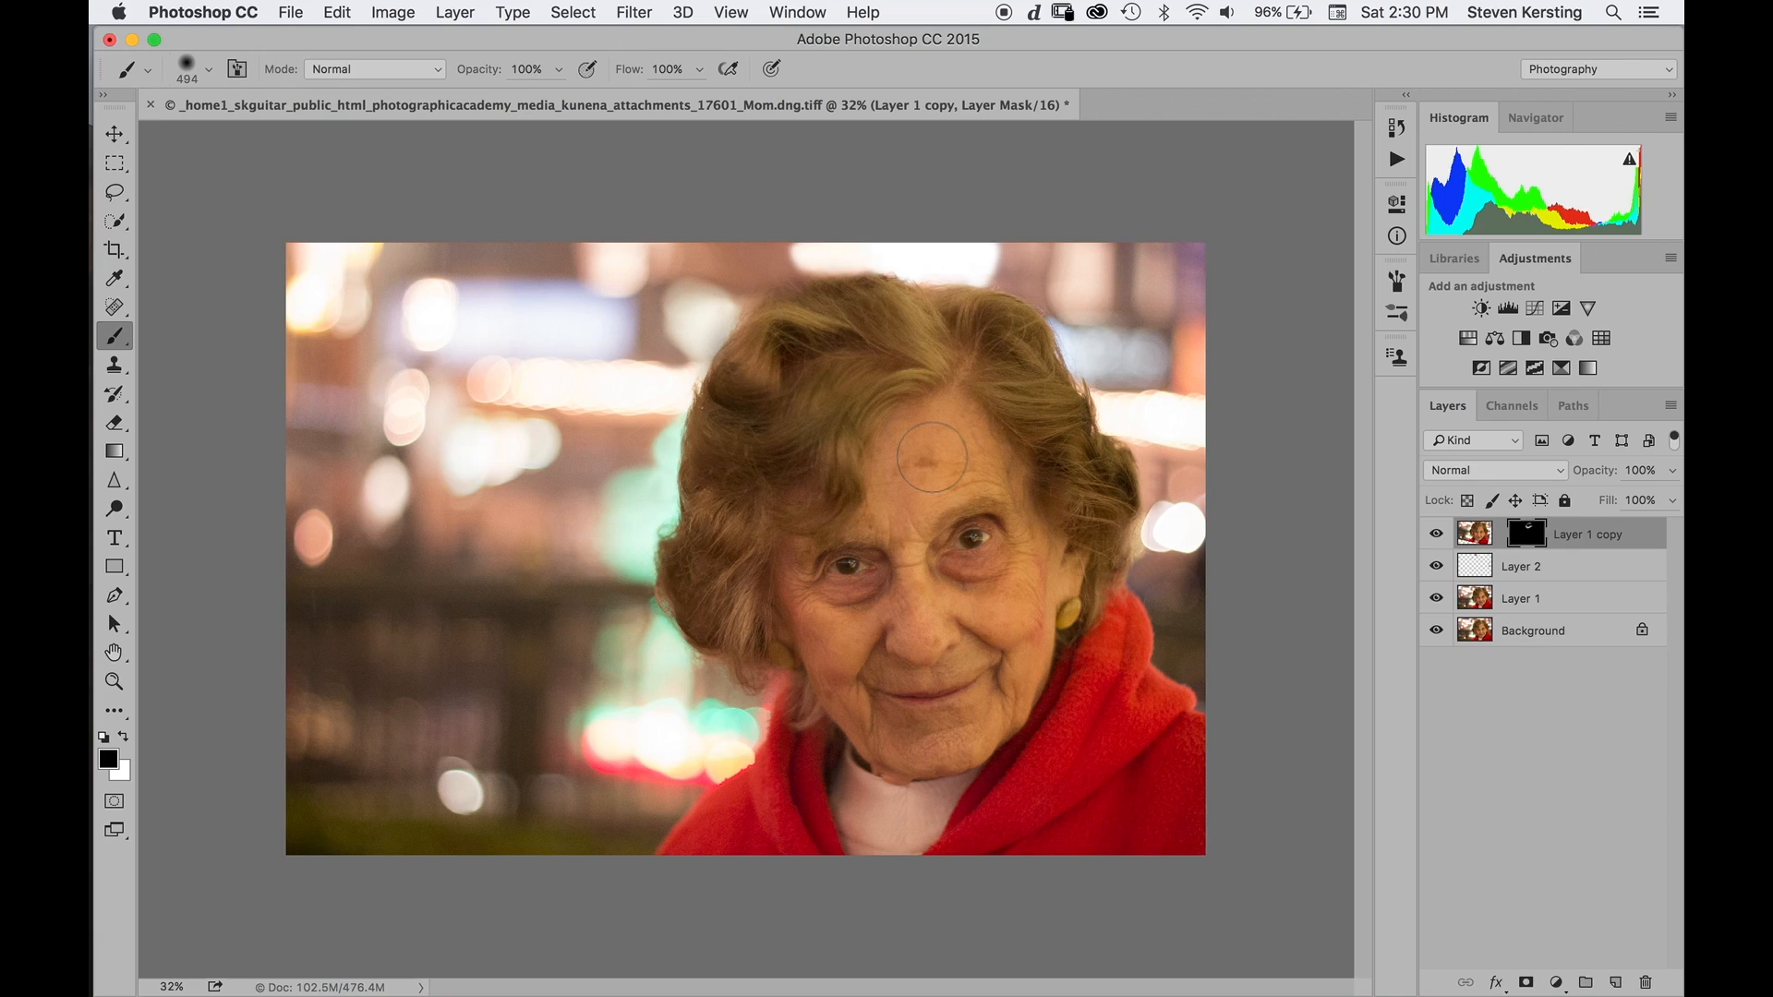
{"action": "key", "text": "x"}
{"action": "left_click_drag", "start_coordinate": [812, 348], "coordinate": [782, 354]}
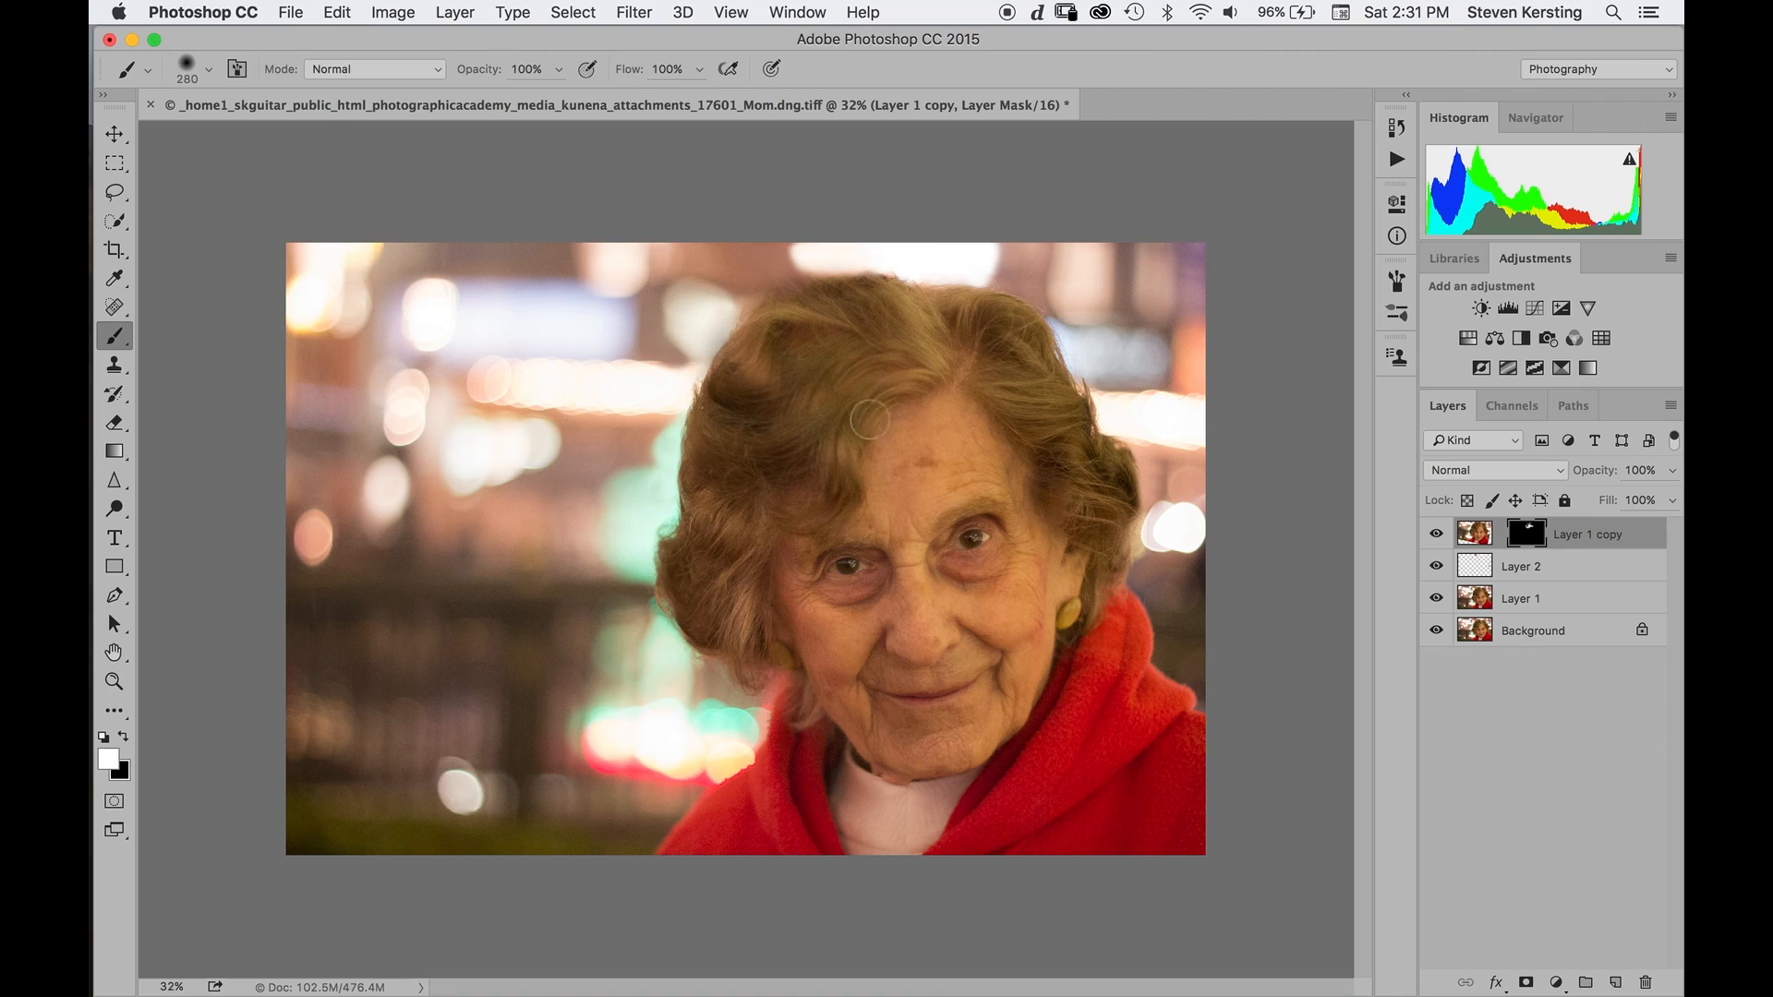
Paint black on the mask around the hair parting above the forehead, and toggle Layer 1 copy to compare.
{"action": "key", "text": "x"}
{"action": "left_click_drag", "start_coordinate": [910, 403], "coordinate": [861, 409]}
{"action": "left_click", "coordinate": [1436, 536]}
{"action": "left_click", "coordinate": [1437, 535]}
{"action": "left_click", "coordinate": [1437, 534]}
{"action": "left_click", "coordinate": [1437, 533]}
Refine the Layer 1 copy mask along the top edge of the hair with a 136 px brush.
{"action": "mouse_move", "coordinate": [825, 282]}
{"action": "left_mouse_down"}
{"action": "mouse_move", "coordinate": [763, 309]}
{"action": "mouse_move", "coordinate": [861, 293]}
{"action": "left_mouse_up"}
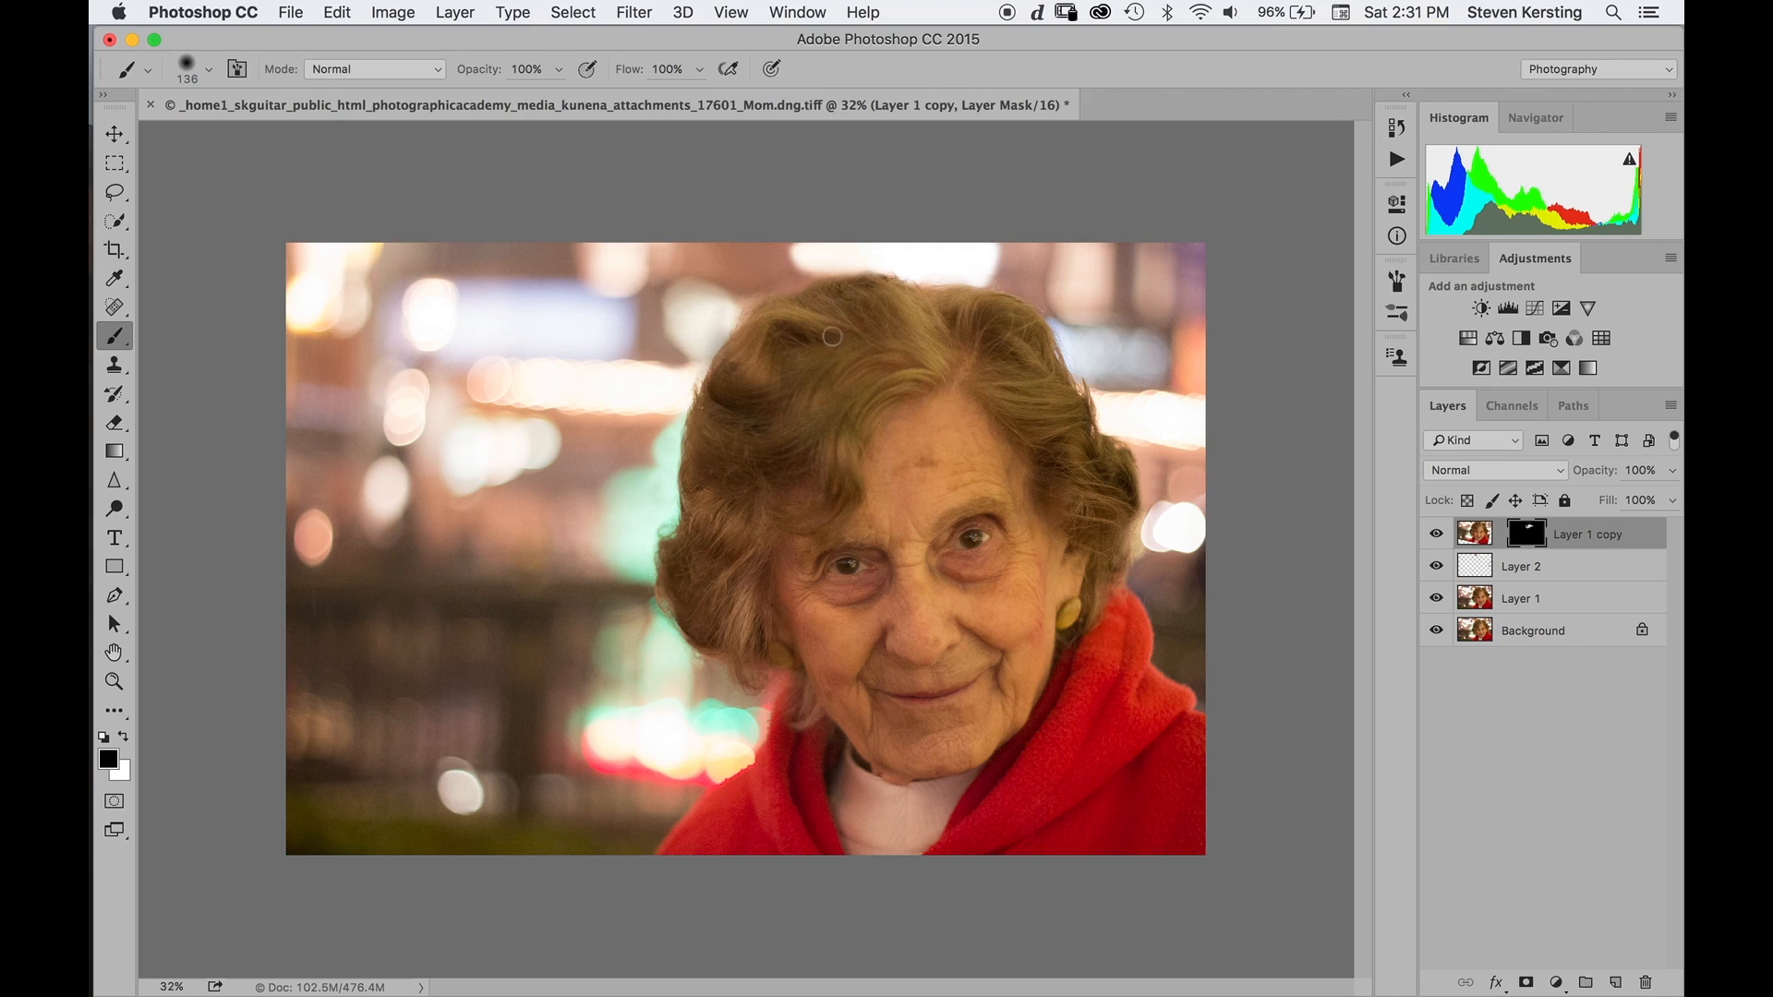
{"action": "key", "text": "x"}
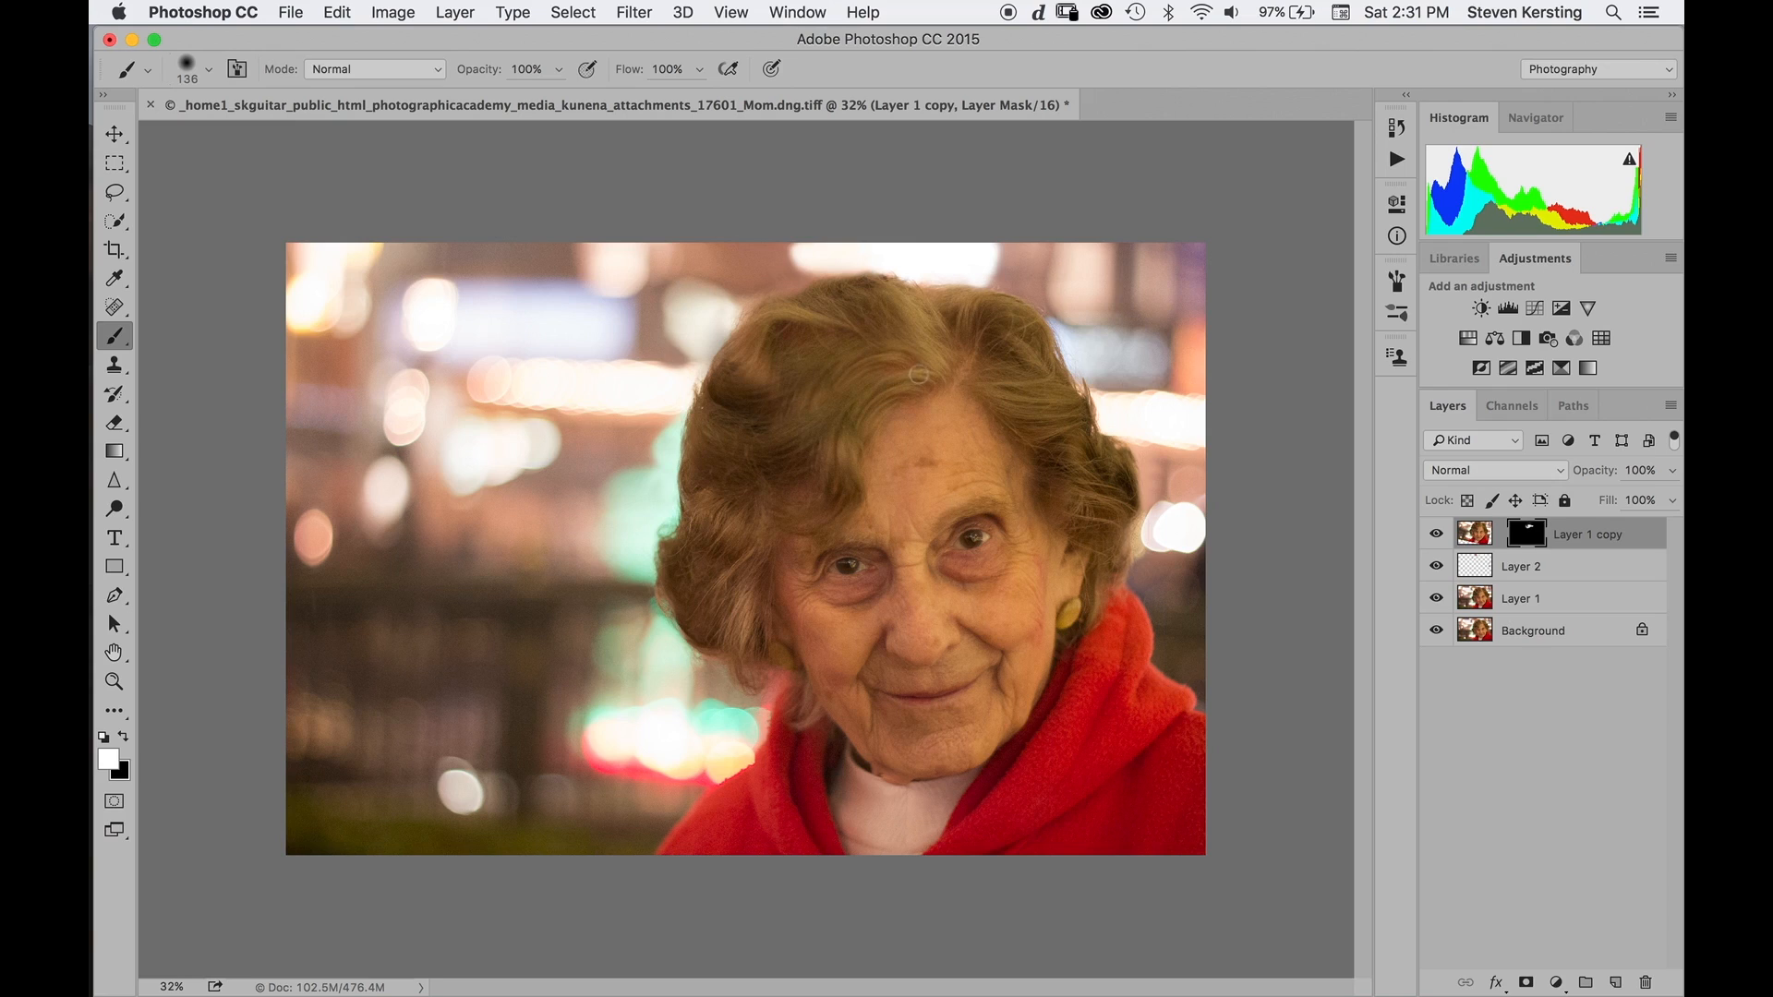
{"action": "key", "text": "x"}
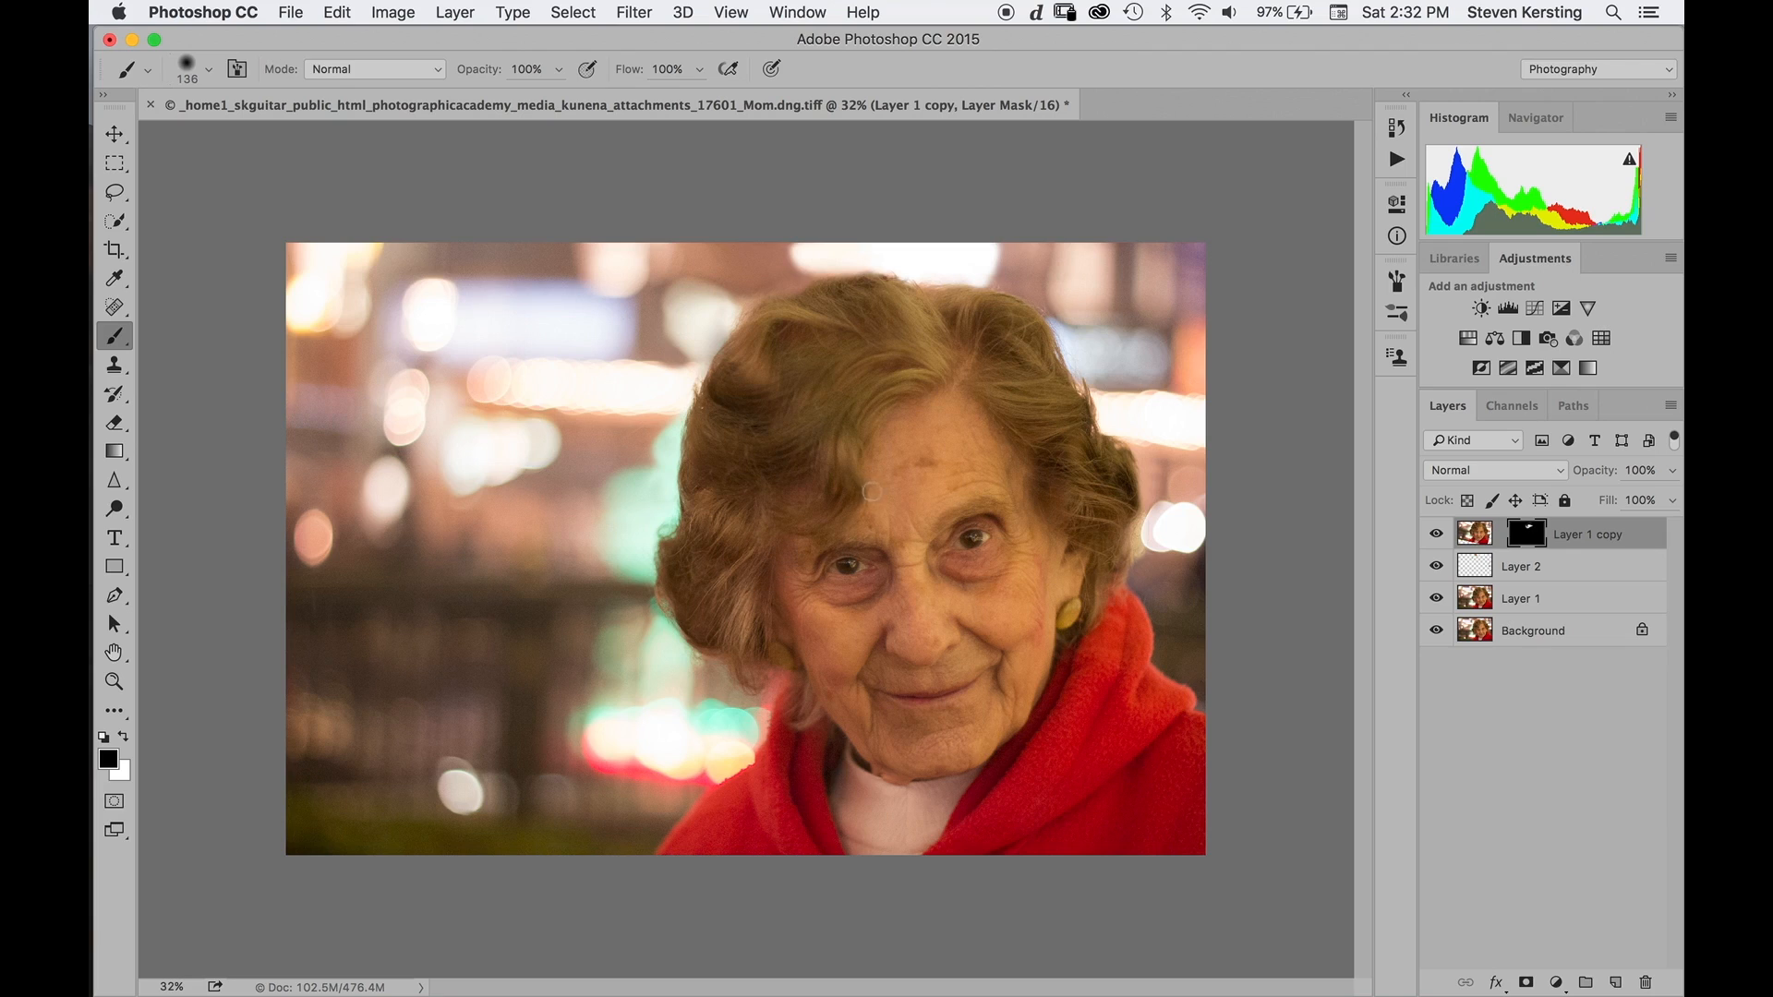
Duplicate Layer 1 copy and move the duplicate's mask over the upper-left part of the hair.
{"action": "key", "text": "super+j"}
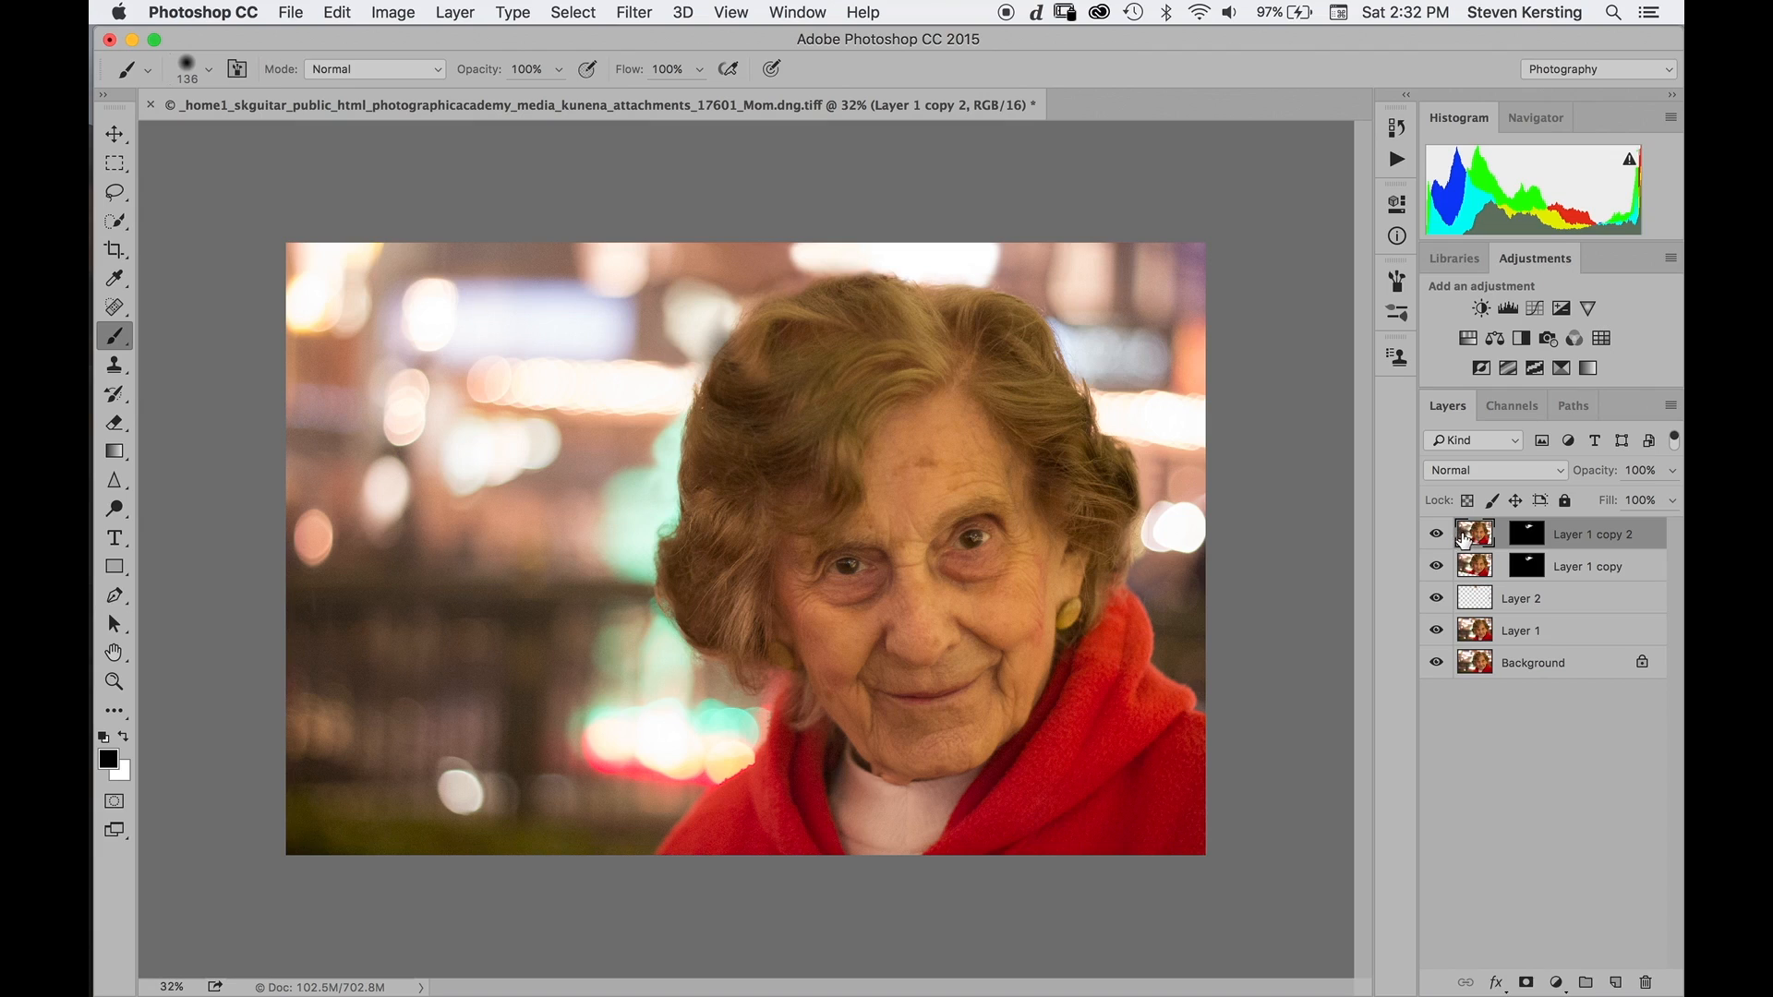
{"action": "left_click", "coordinate": [1526, 536]}
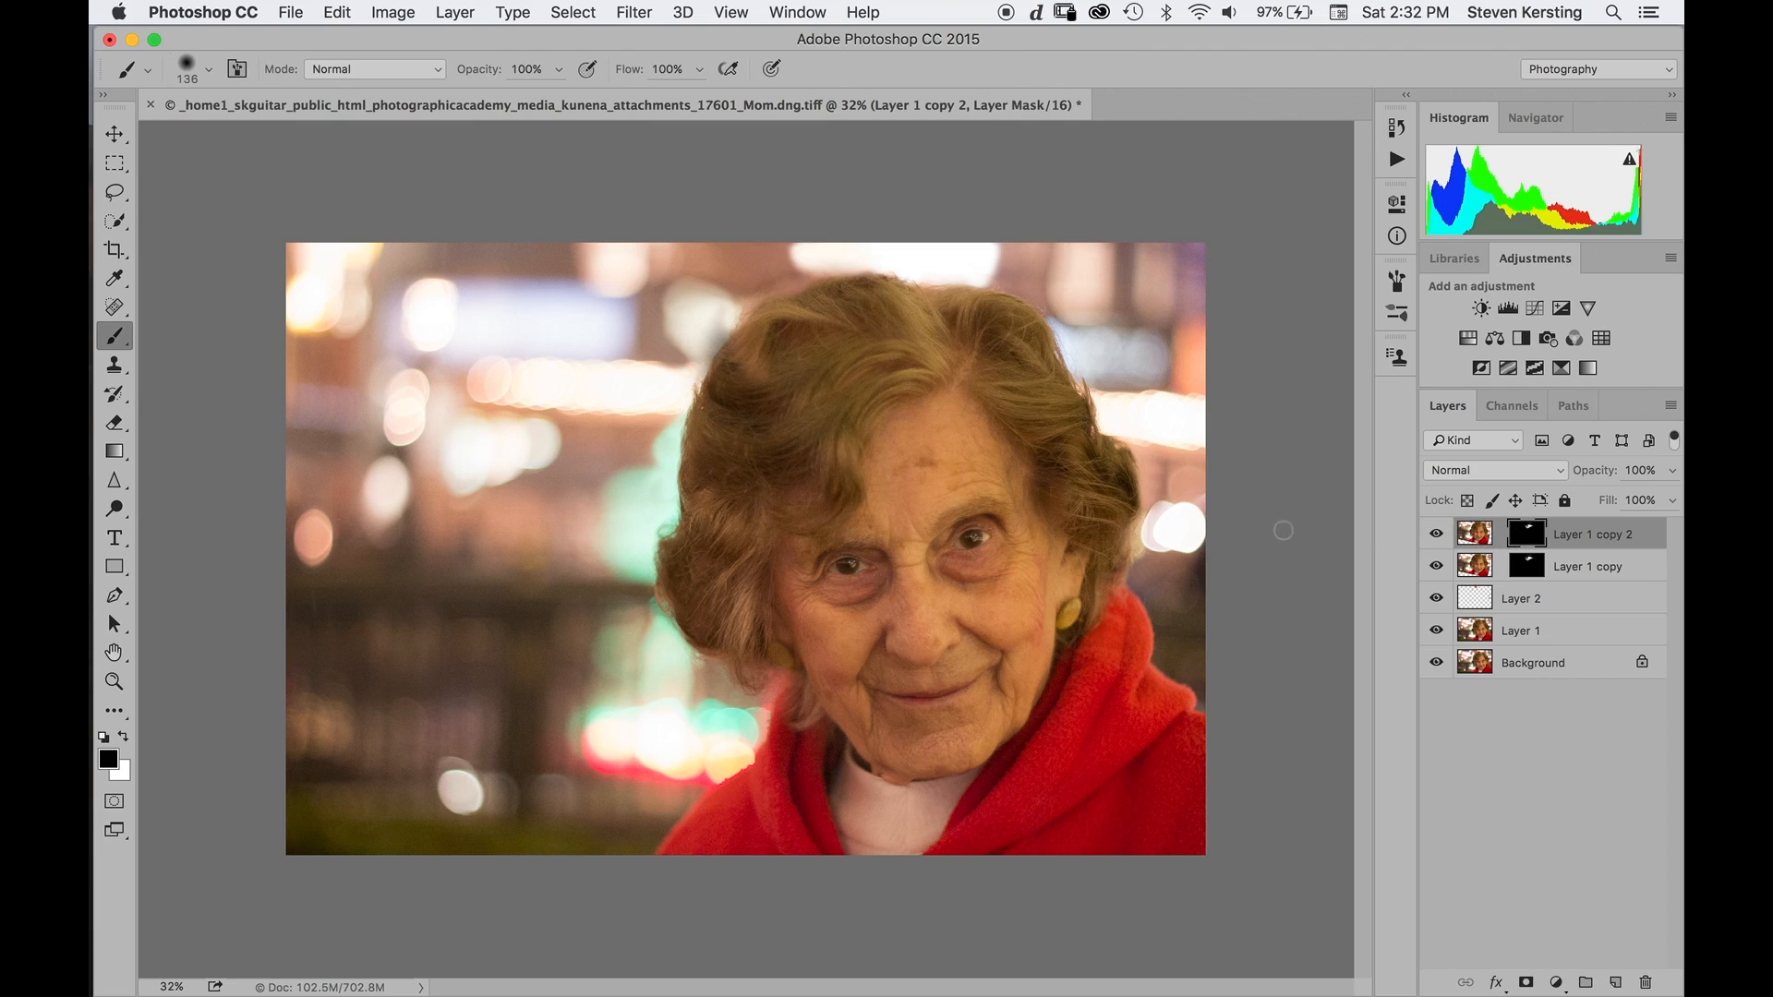
{"action": "key", "text": "v"}
{"action": "mouse_move", "coordinate": [1051, 569]}
{"action": "left_mouse_down"}
{"action": "mouse_move", "coordinate": [1034, 552]}
{"action": "mouse_move", "coordinate": [1063, 550]}
{"action": "left_mouse_up"}
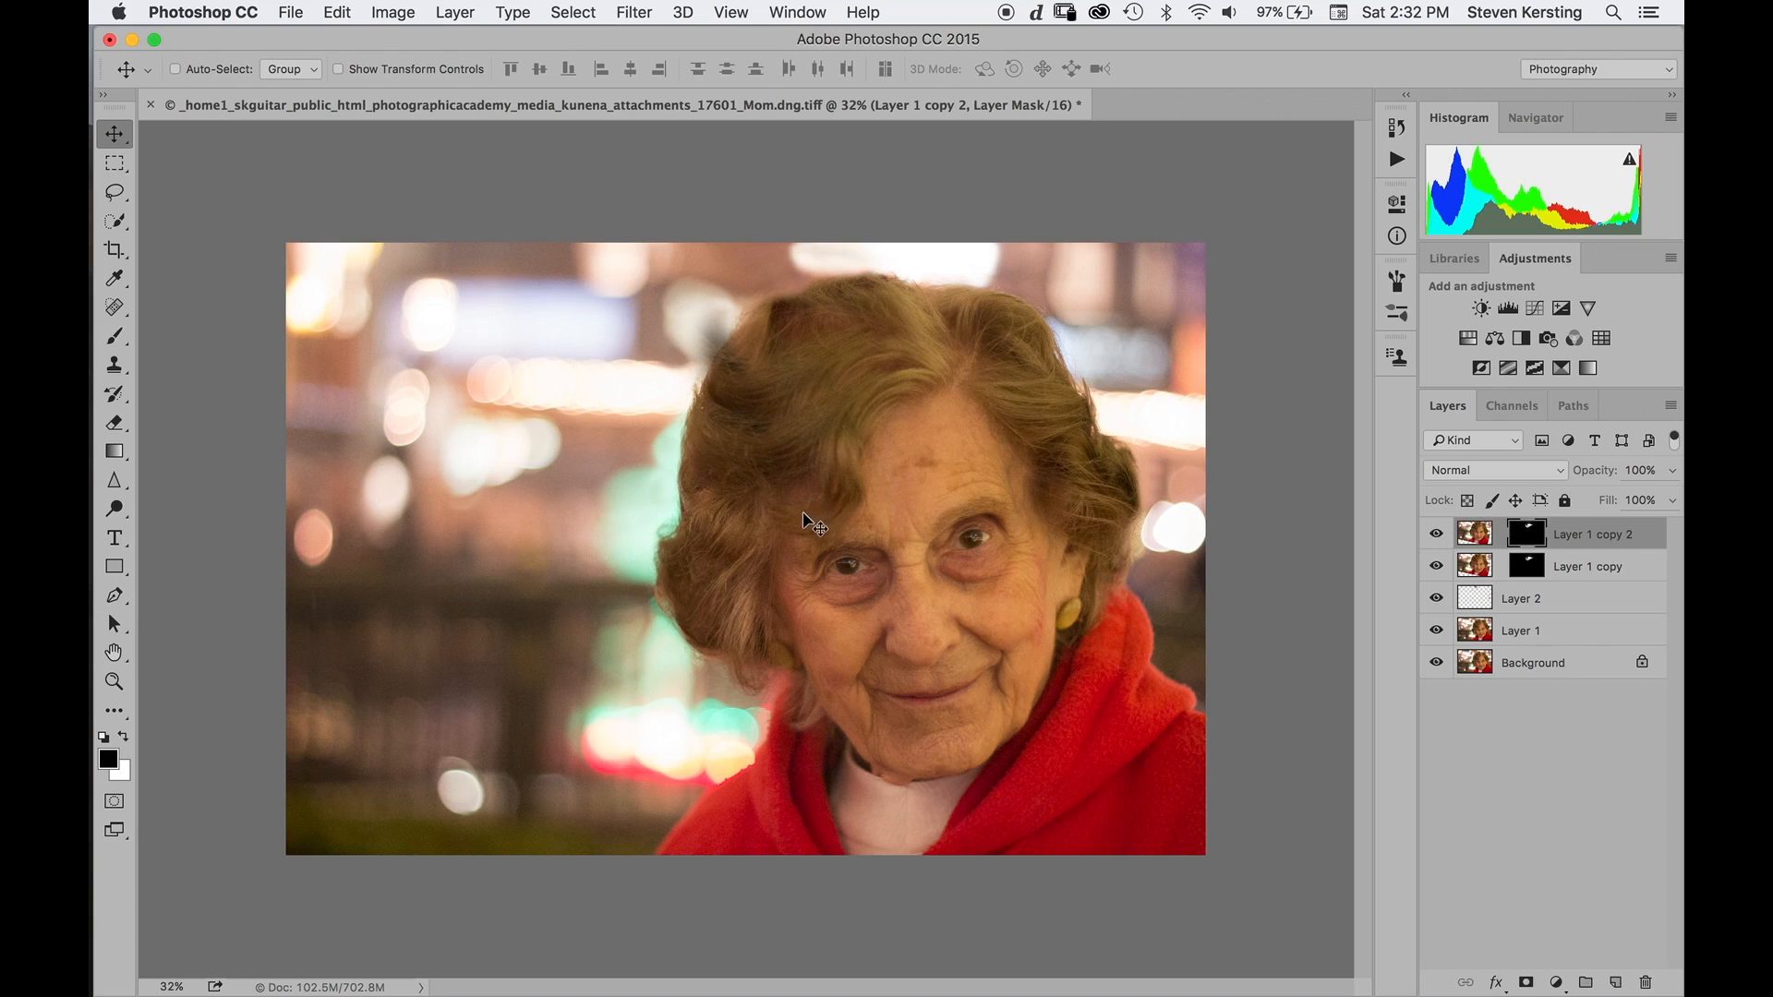
Paint black on the Layer 1 copy 2 mask to remove the hair spilling onto the background lights and the hair's upper edge.
{"action": "key", "text": "b"}
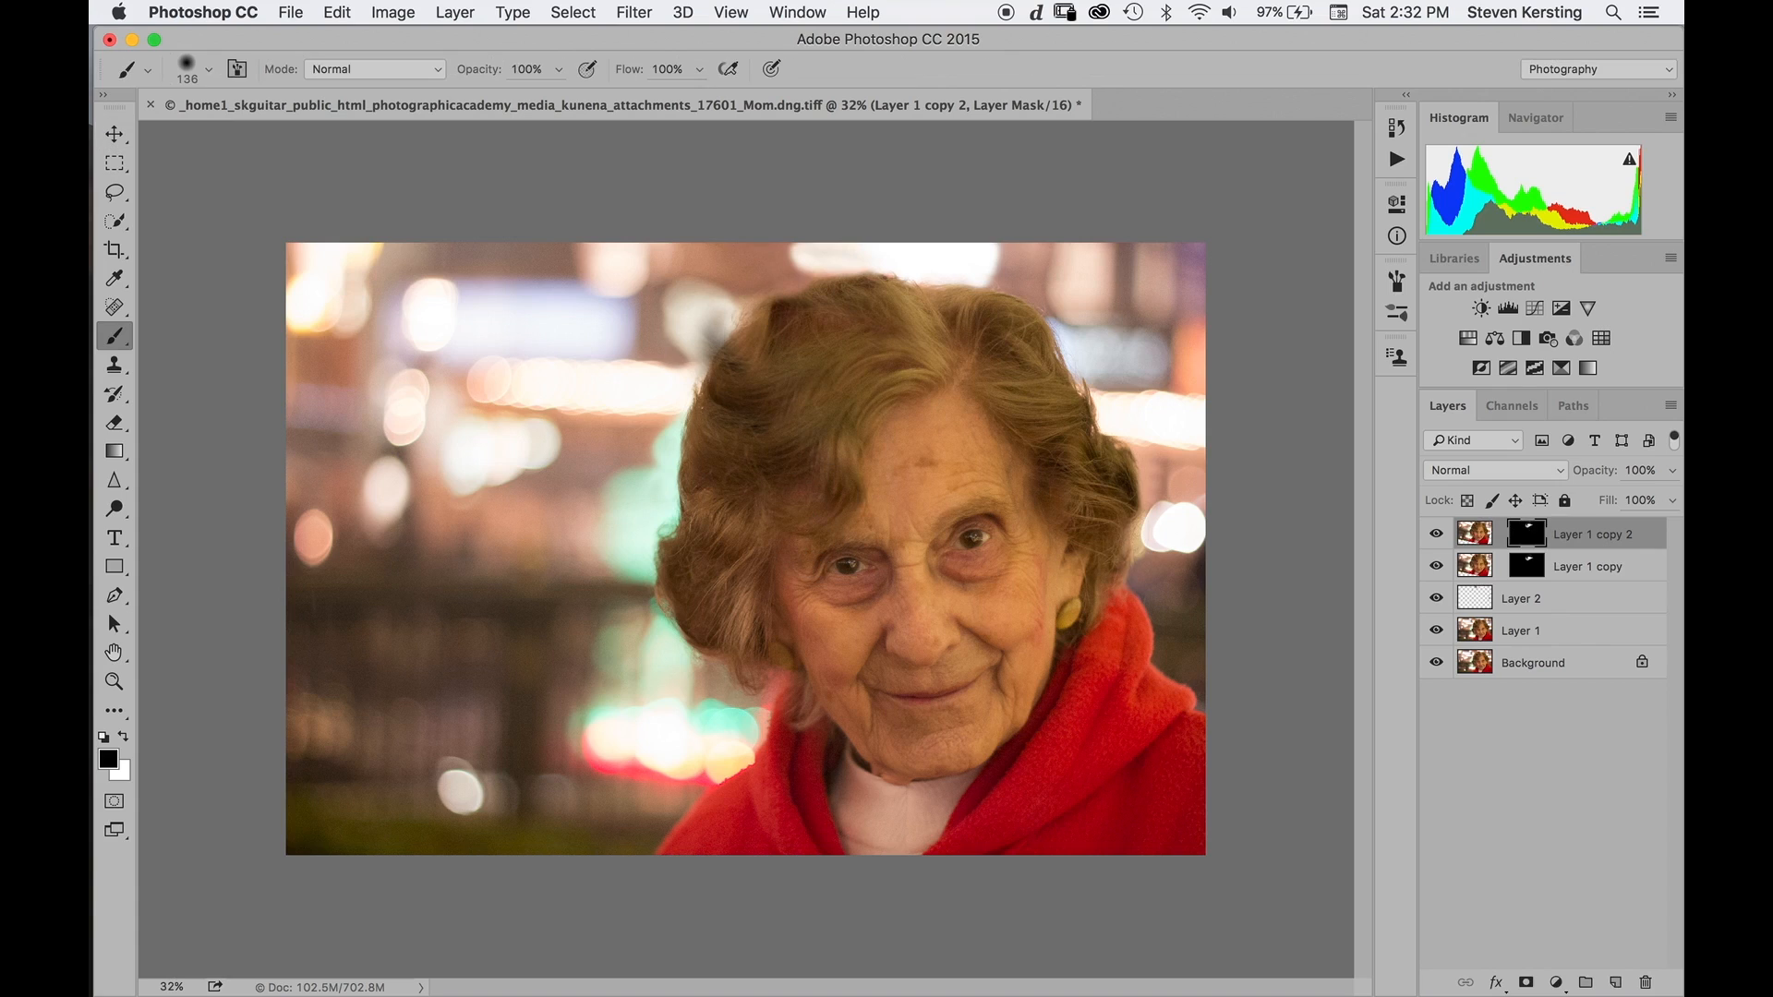
{"action": "left_click_drag", "start_coordinate": [724, 325], "coordinate": [707, 334]}
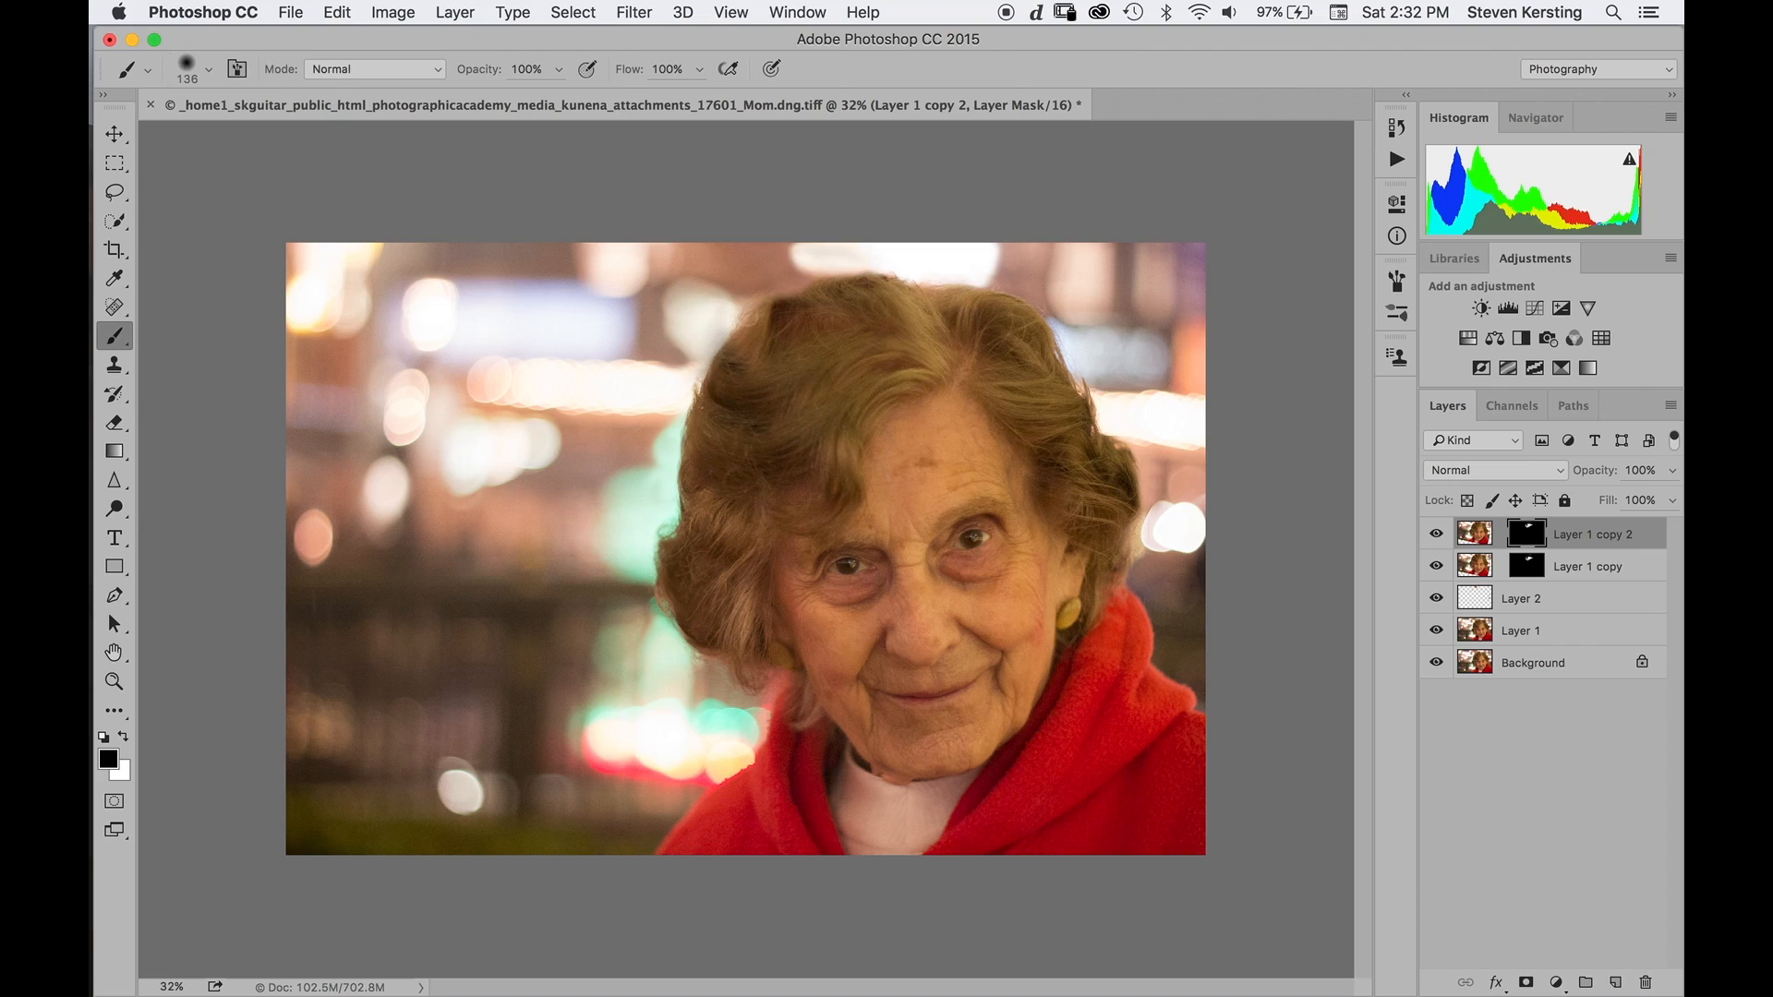
{"action": "left_click_drag", "start_coordinate": [774, 301], "coordinate": [799, 300]}
{"action": "key", "text": "x"}
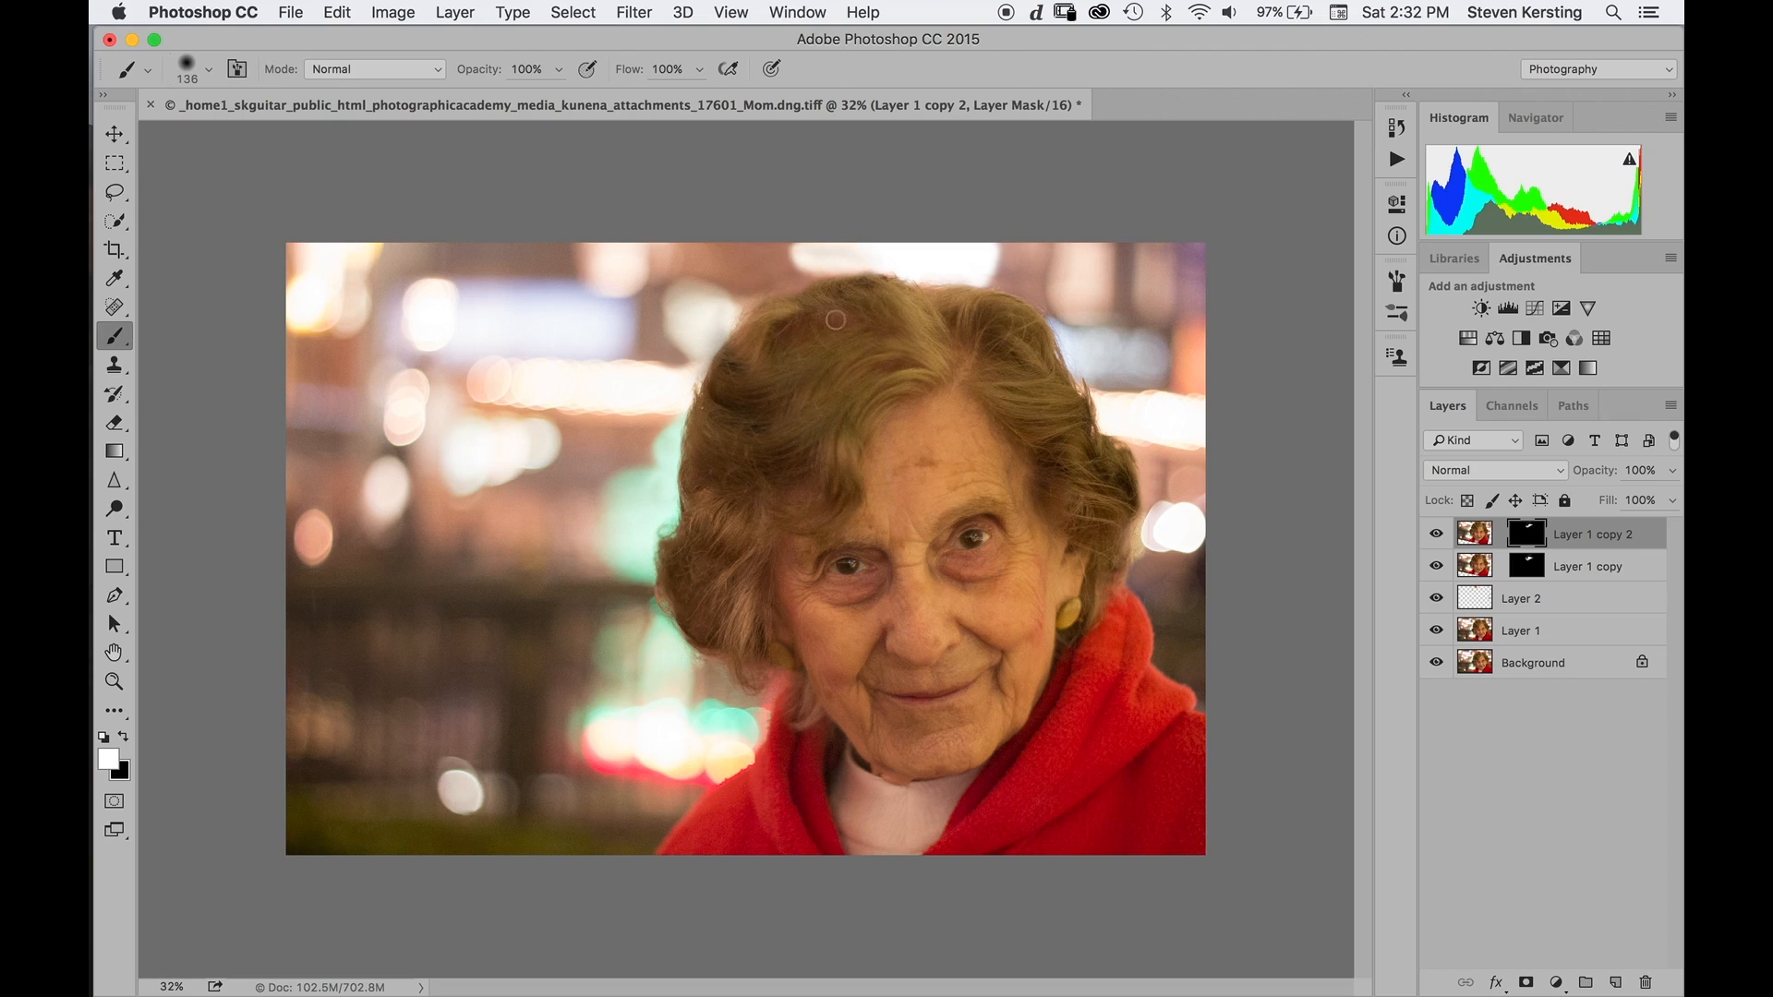
Toggle the visibility of Layer 1 copy 2 to compare the hair with and without the second patch.
{"action": "left_click", "coordinate": [1437, 534]}
{"action": "left_click", "coordinate": [1438, 533]}
{"action": "left_click", "coordinate": [1438, 534]}
{"action": "left_click", "coordinate": [1438, 534]}
Move the Layer 1 copy 2 image independently of its mask to realign the hair texture at the crown.
{"action": "left_click", "coordinate": [1475, 536]}
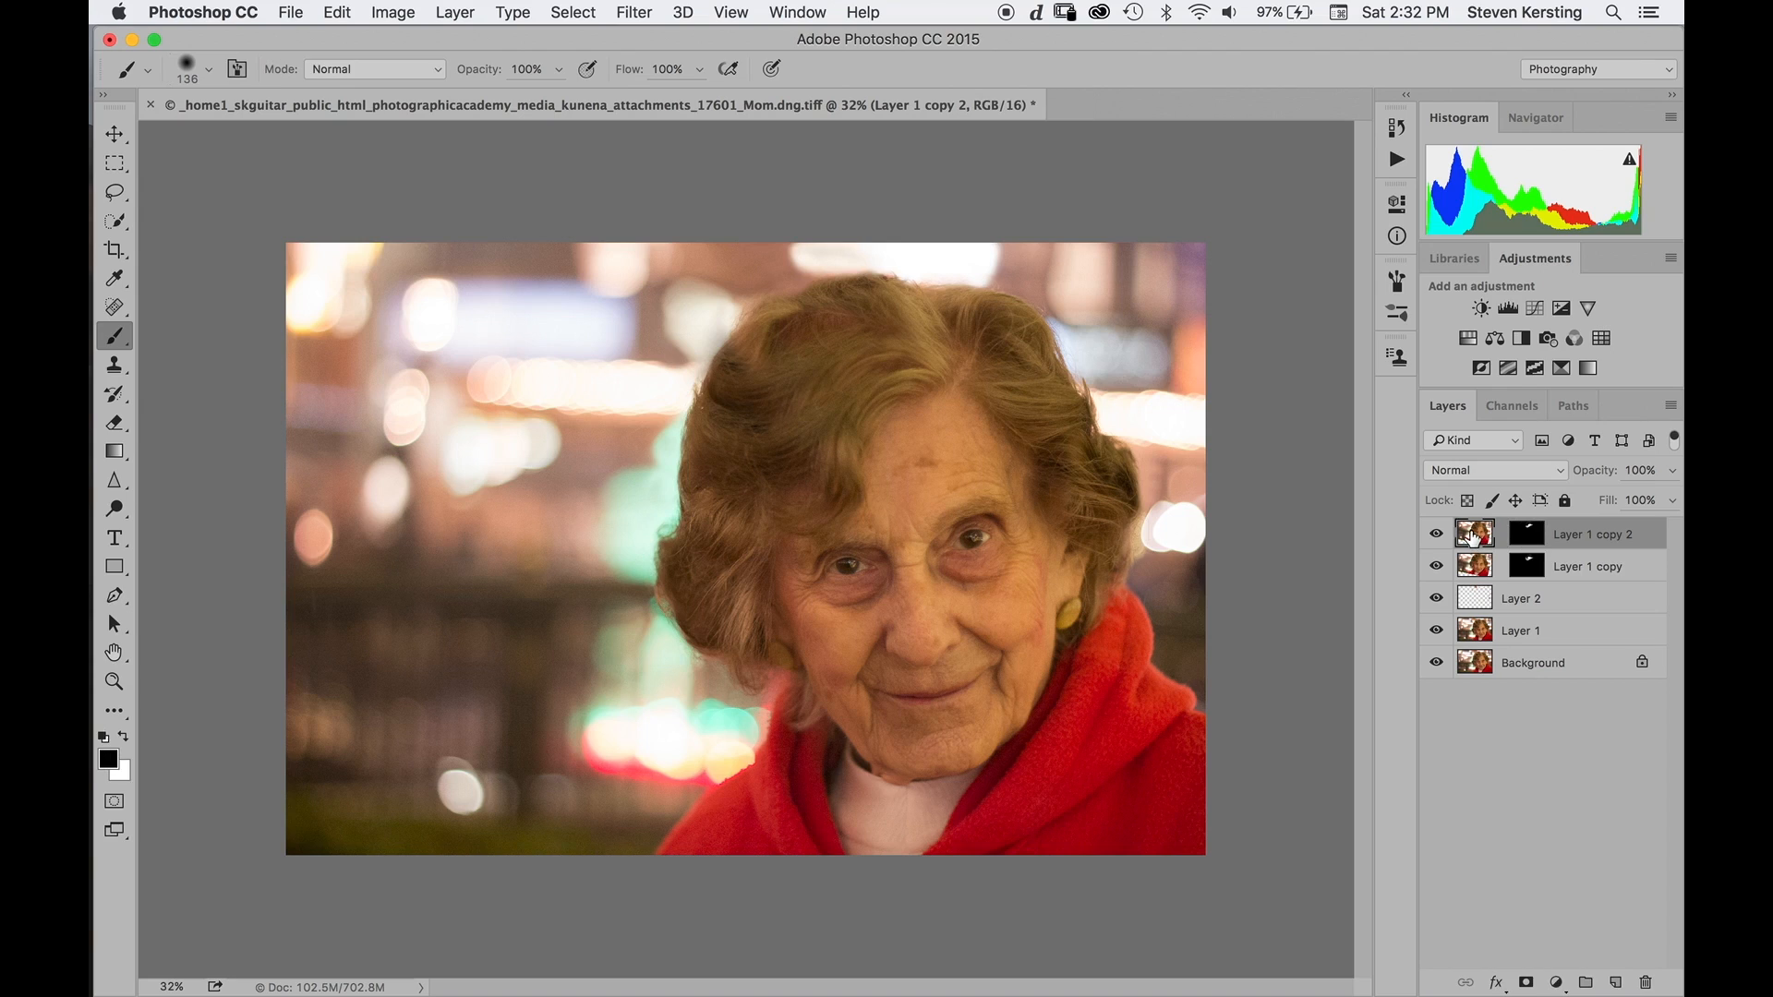
{"action": "key", "text": "v"}
{"action": "left_click_drag", "start_coordinate": [993, 561], "coordinate": [982, 545]}
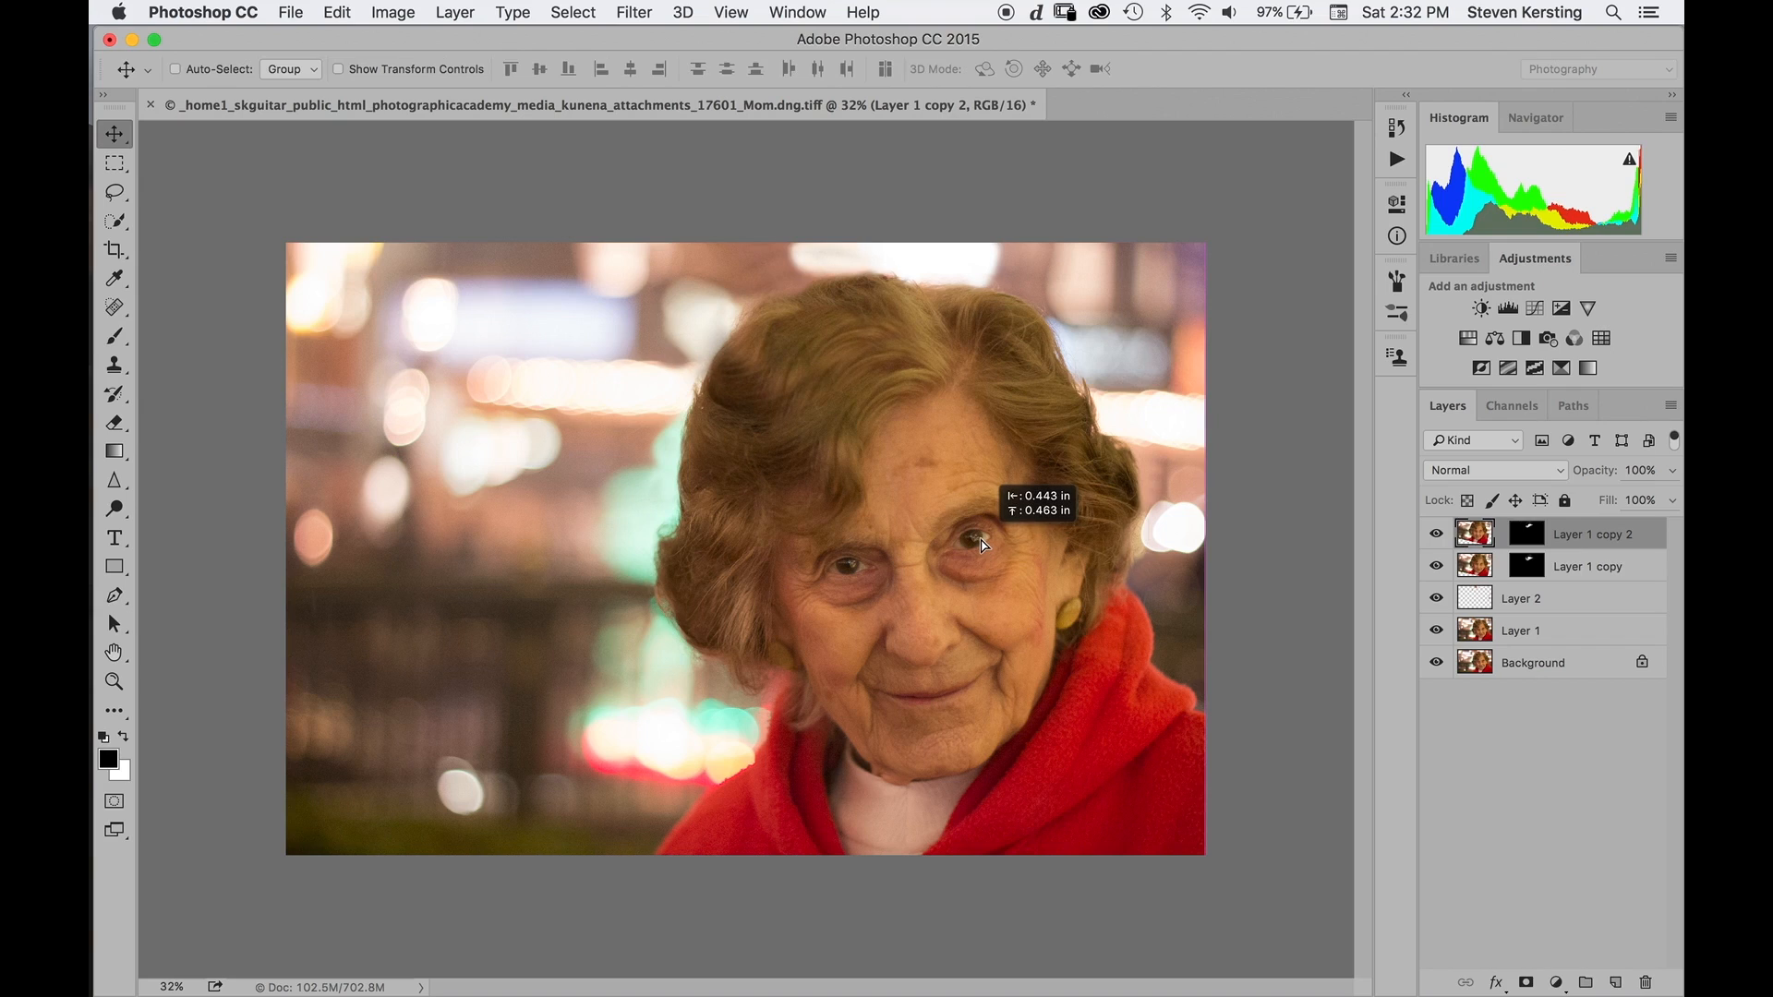
{"action": "left_click_drag", "start_coordinate": [982, 543], "coordinate": [1003, 539]}
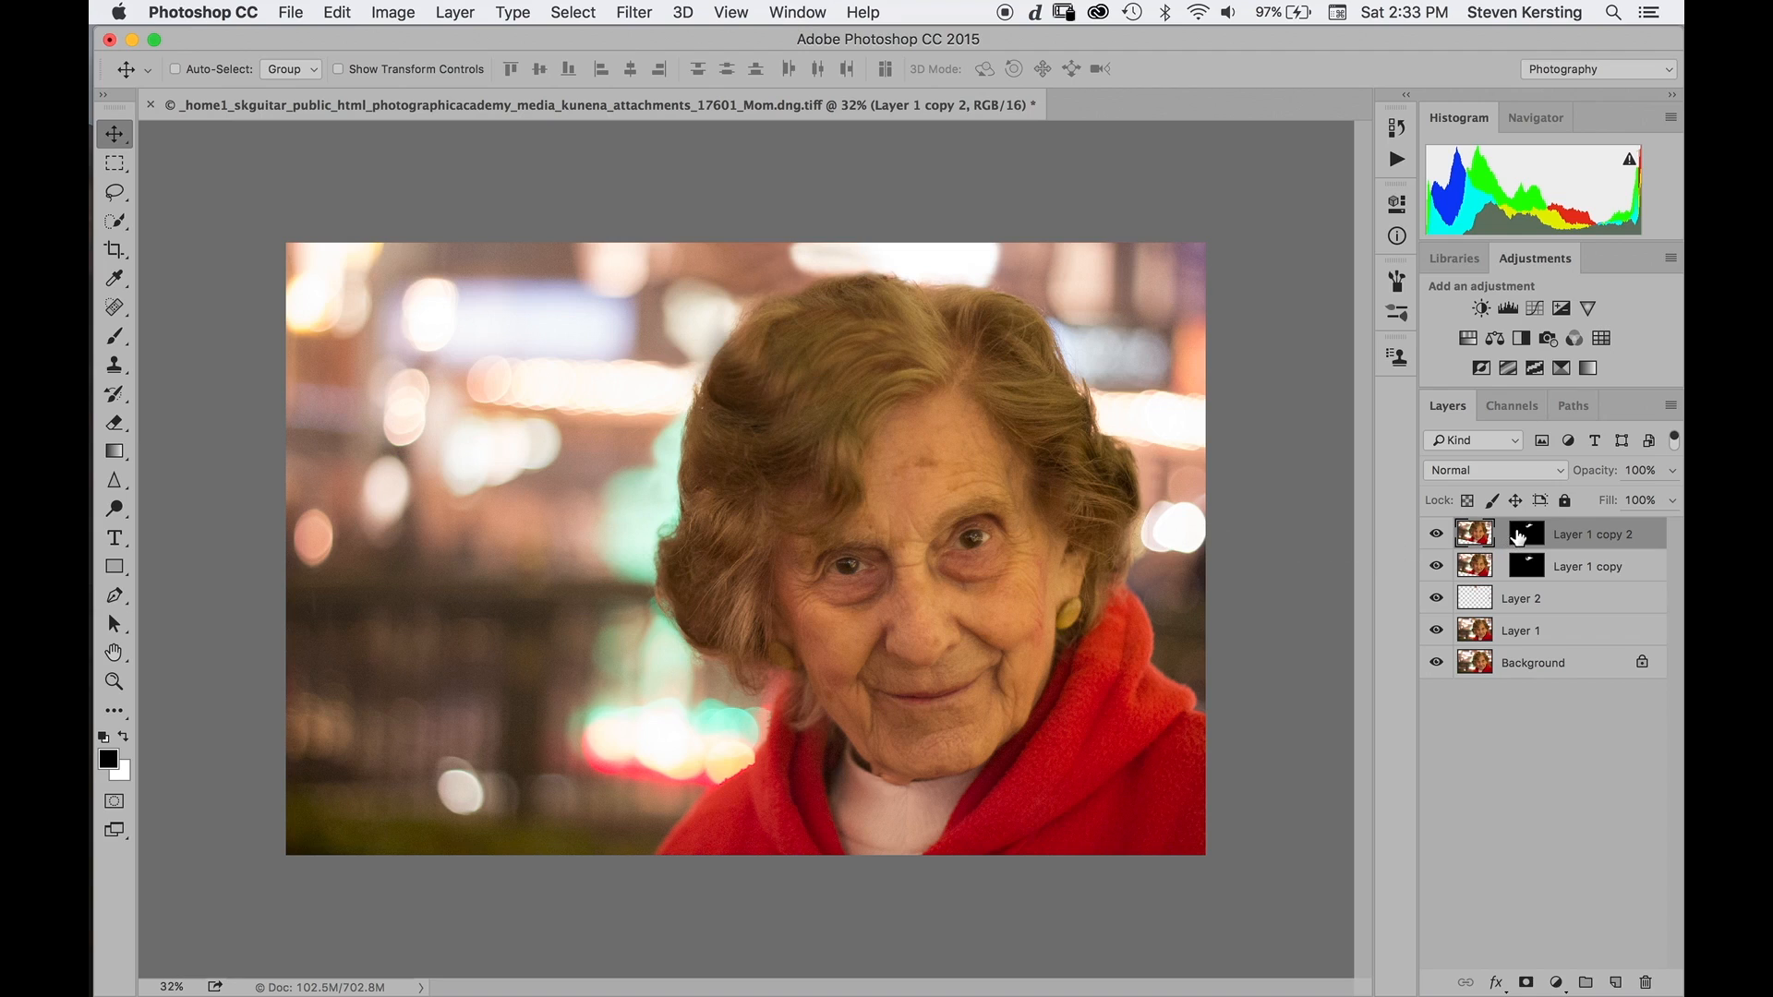
Enlarge the brush to 451 px and paint black on the Layer 1 copy 2 mask to hide most of its hair patch.
{"action": "left_click", "coordinate": [1525, 534]}
{"action": "key", "text": "x"}
{"action": "key", "text": "x"}
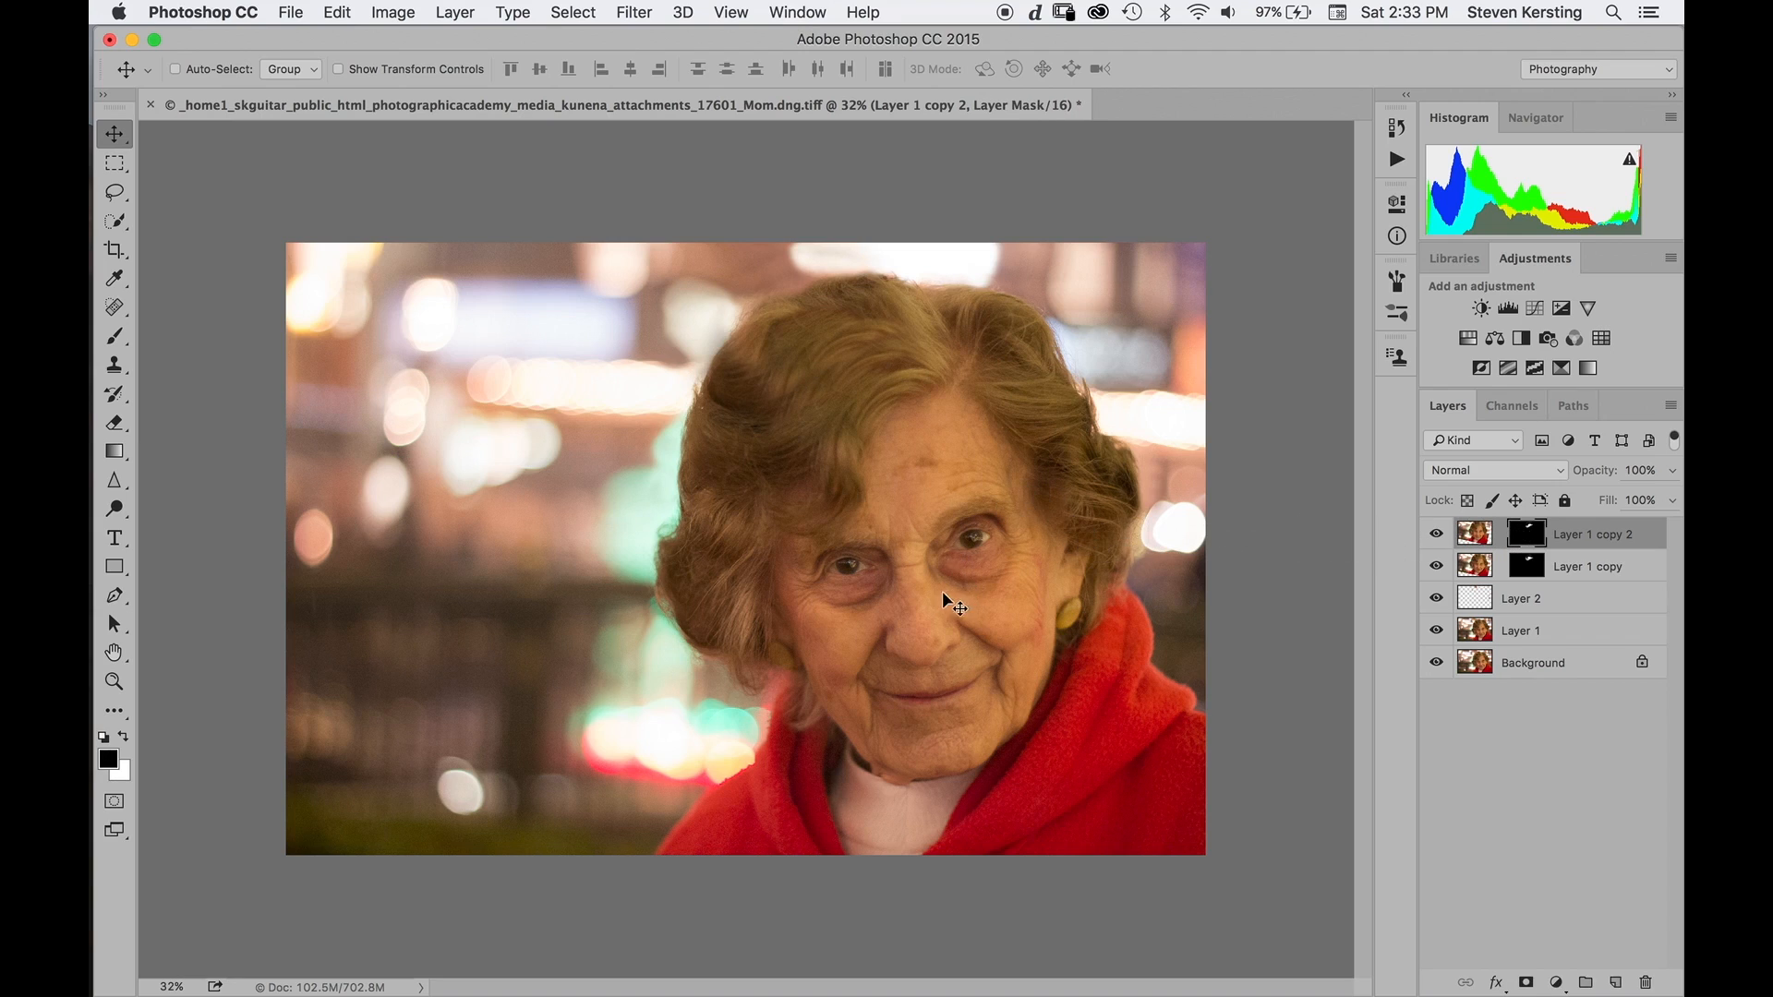
{"action": "key", "text": "b"}
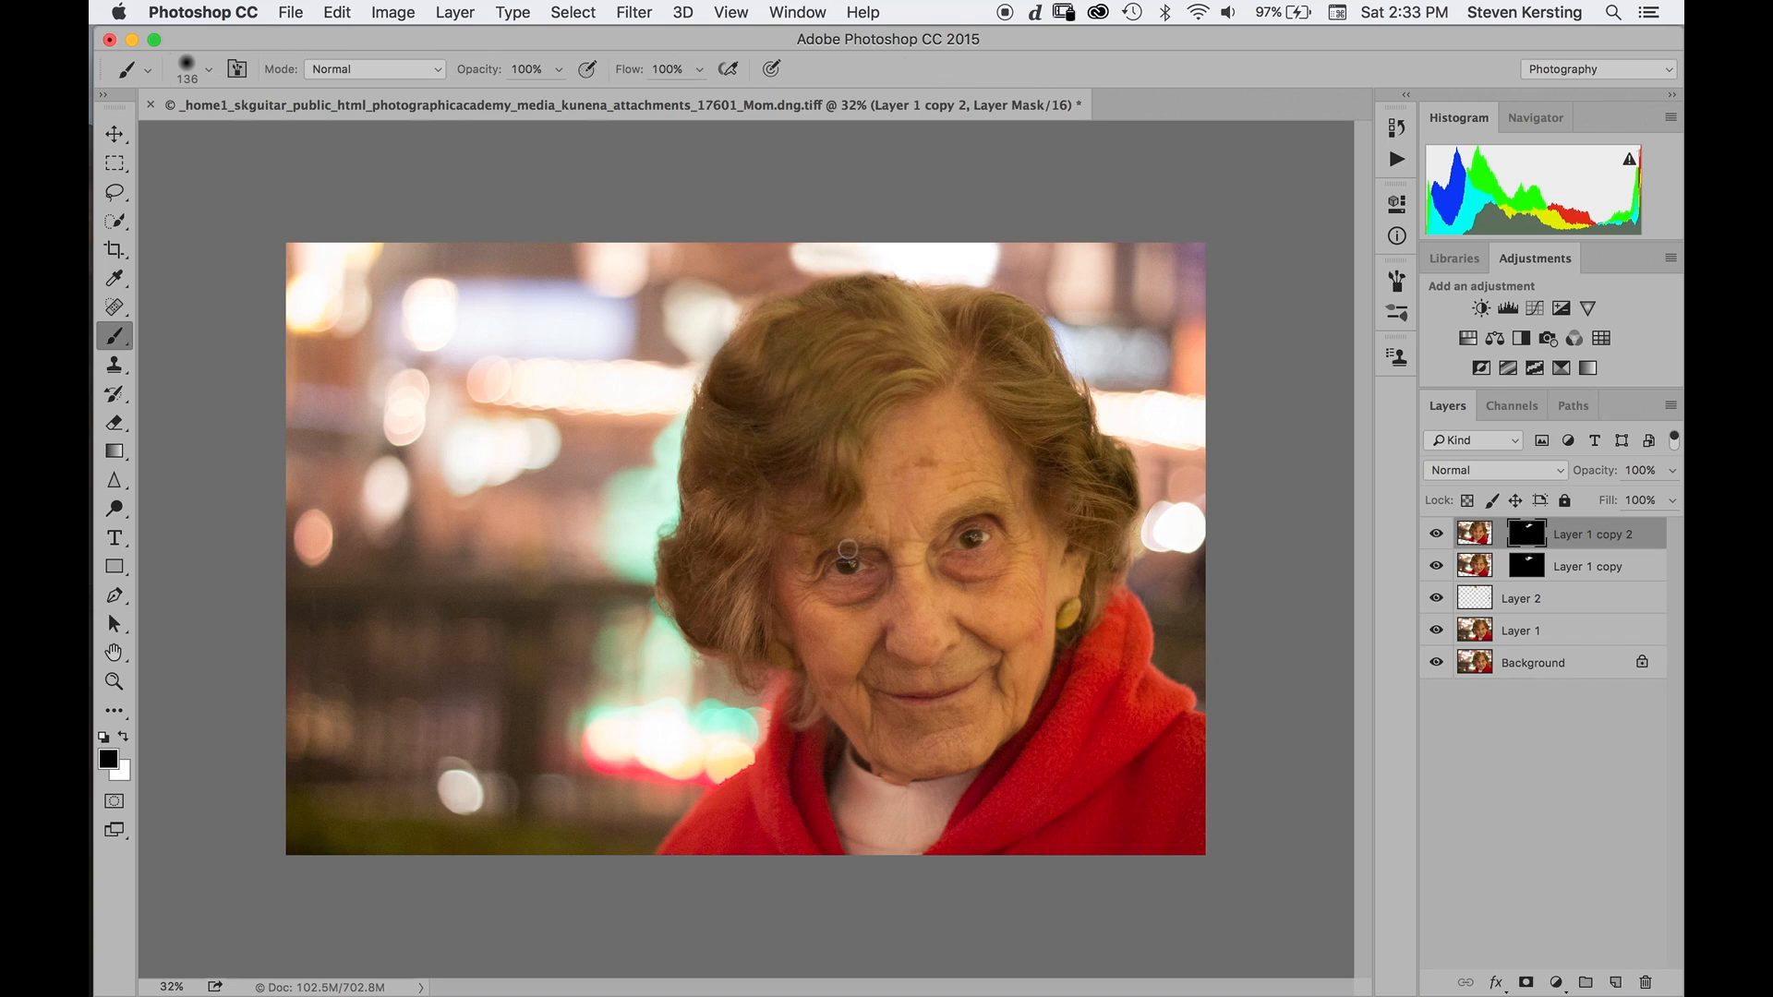
{"action": "left_click_drag", "start_coordinate": [845, 569], "coordinate": [898, 574]}
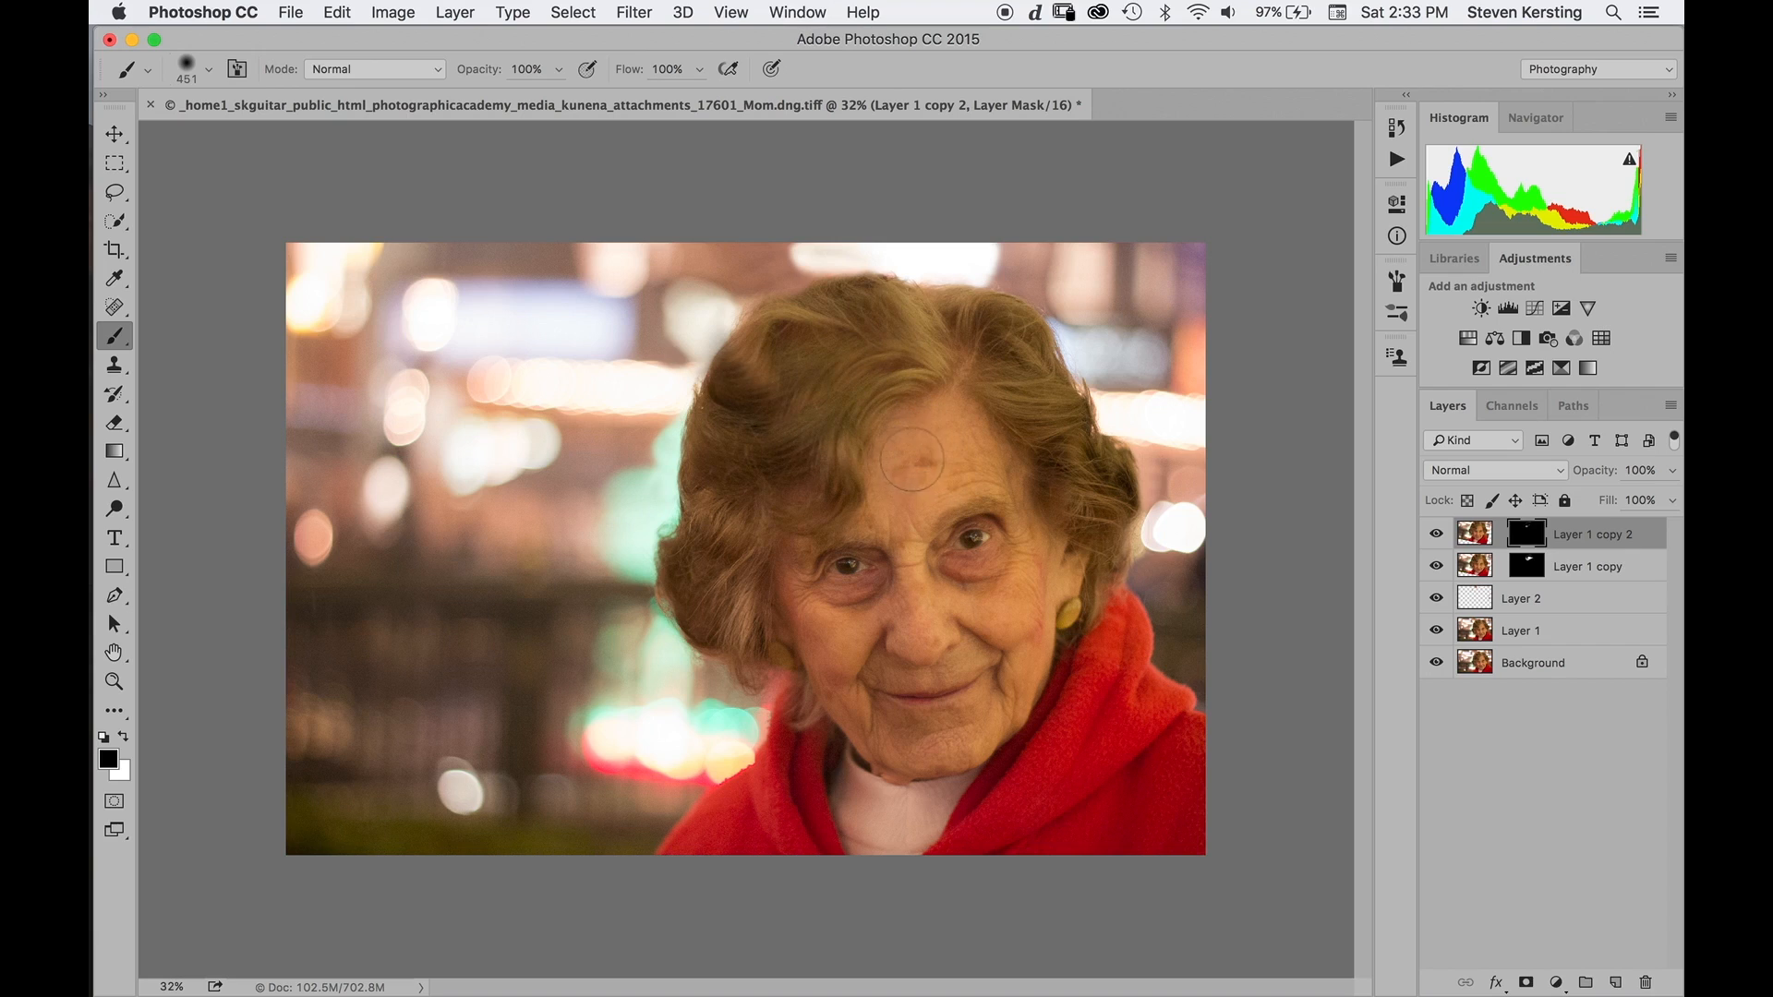
Hide and show Layer 1 copy 2 to check the reduced patch against the hair below, leaving the layer visible.
{"action": "left_click", "coordinate": [1437, 534]}
{"action": "left_click", "coordinate": [1437, 534]}
{"action": "left_click", "coordinate": [1437, 534]}
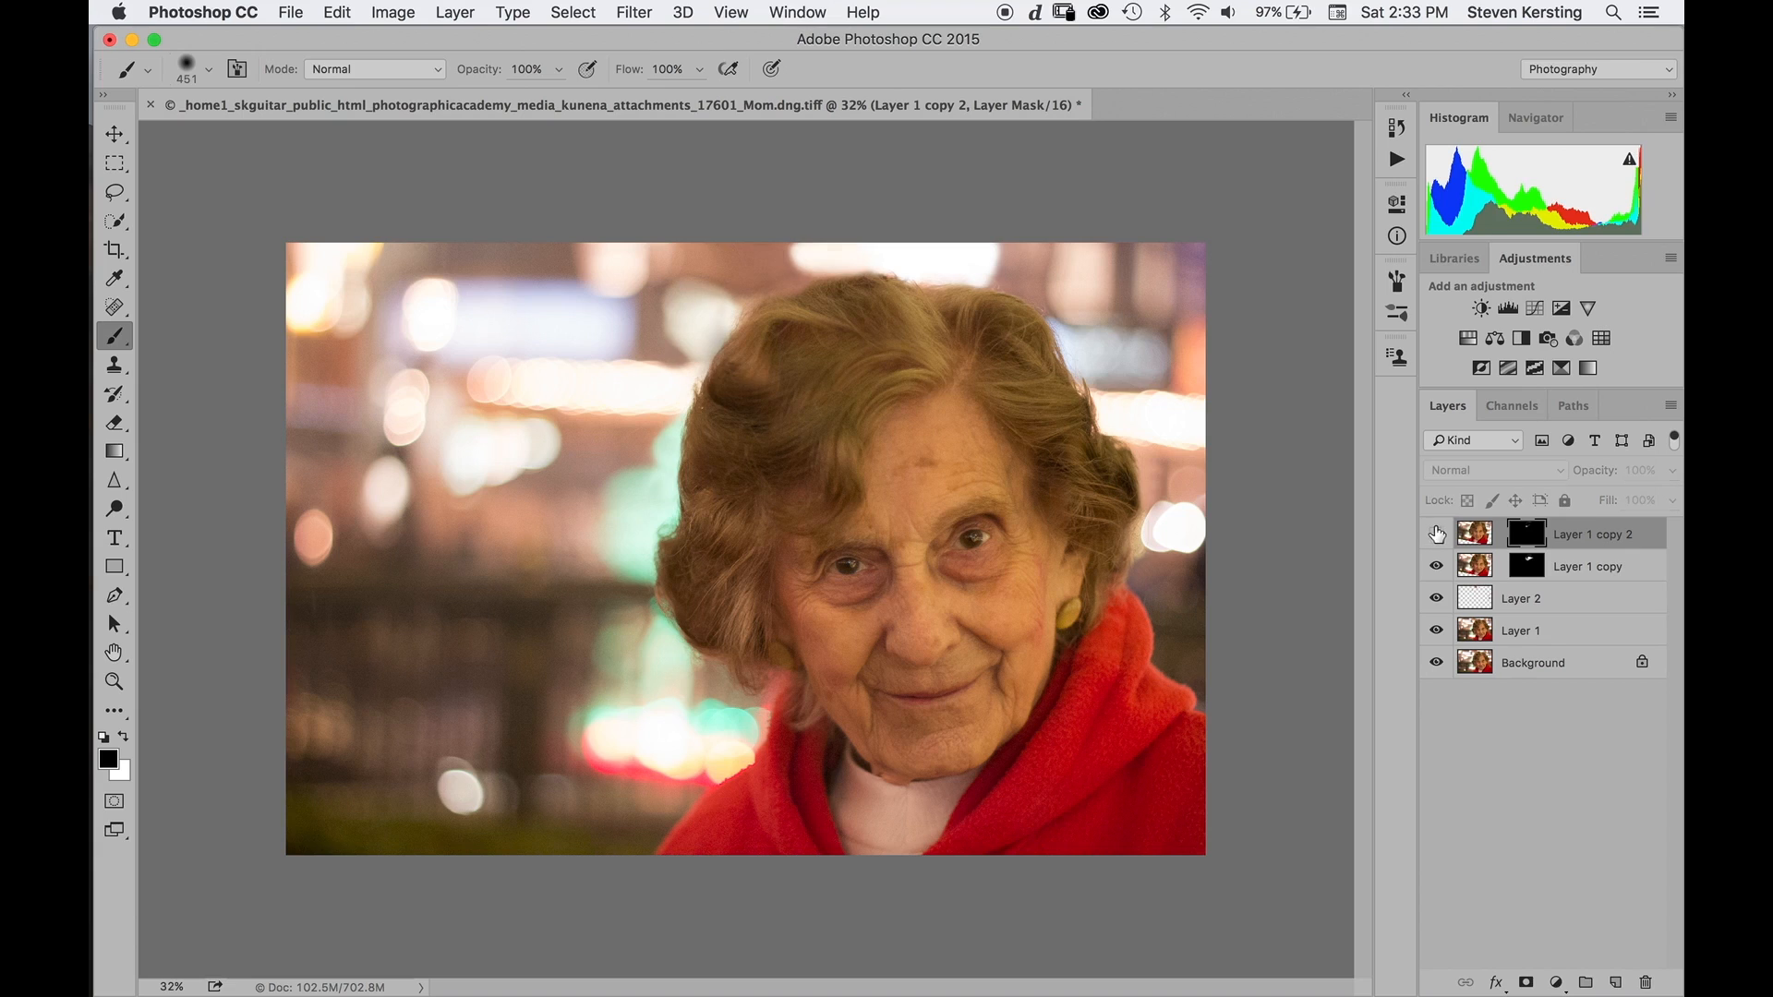
{"action": "left_click", "coordinate": [1437, 534]}
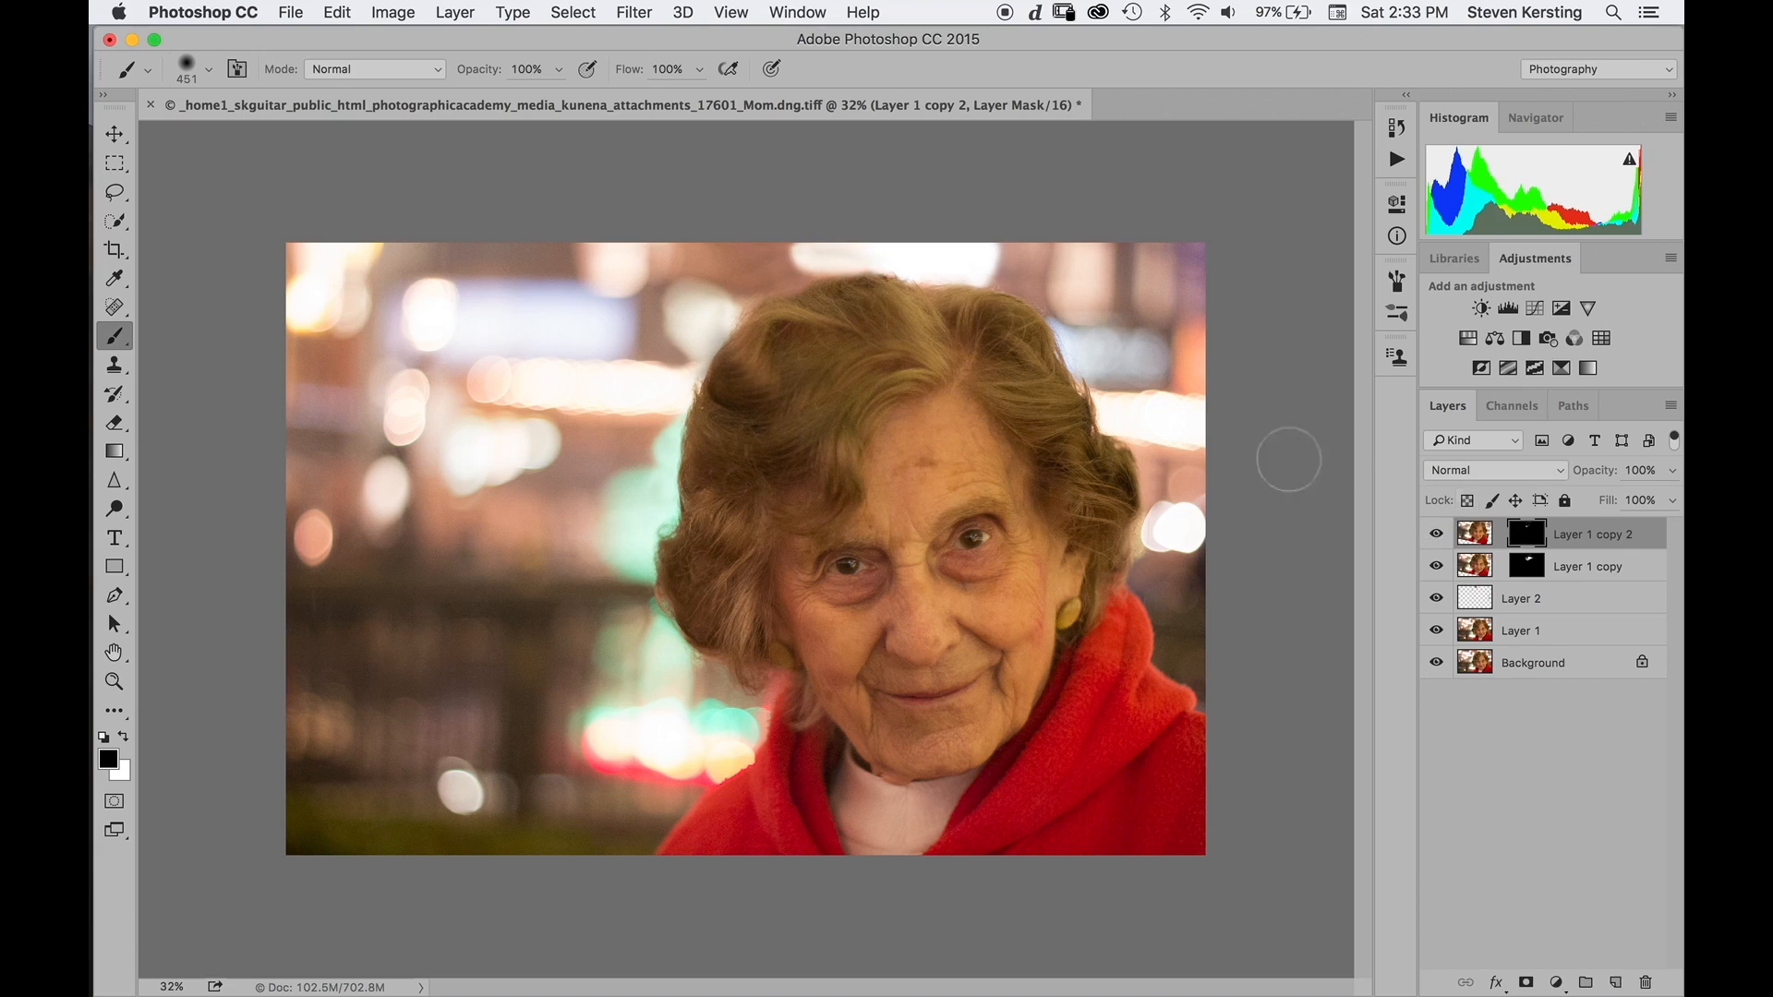
Paint alternately white and black on the Layer 1 copy 2 mask over the crown to blend the hair patch.
{"action": "key", "text": "x"}
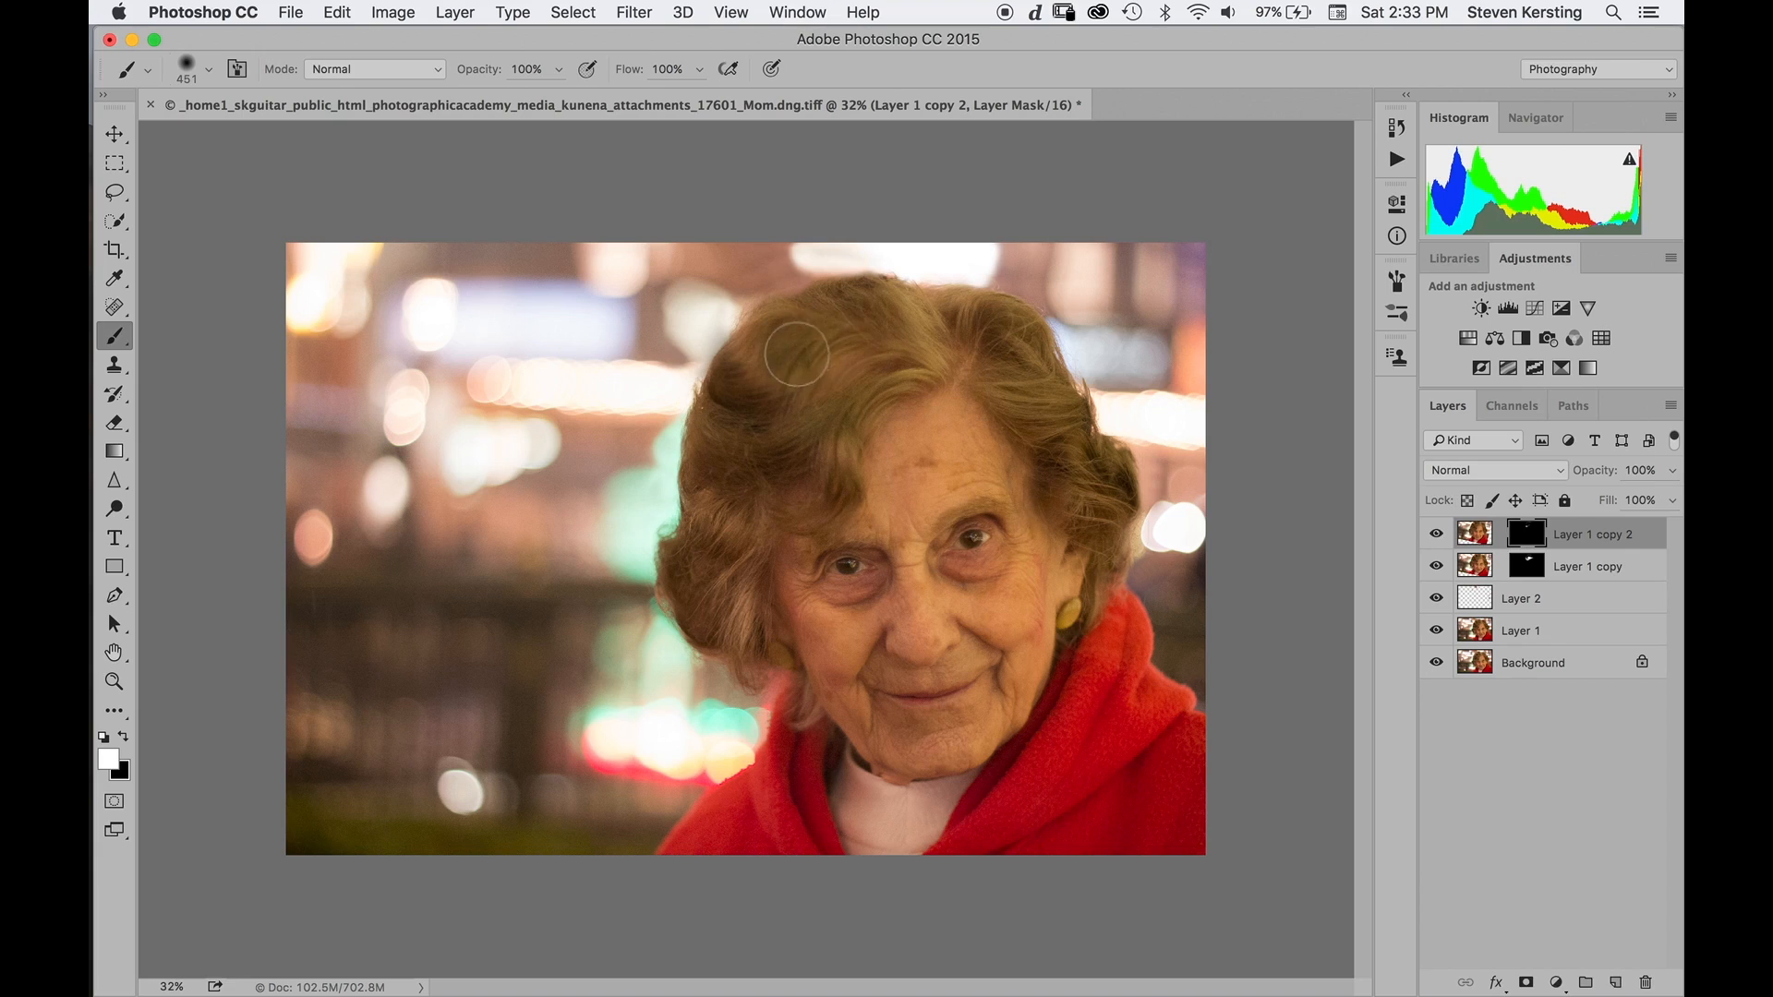
{"action": "key", "text": "x"}
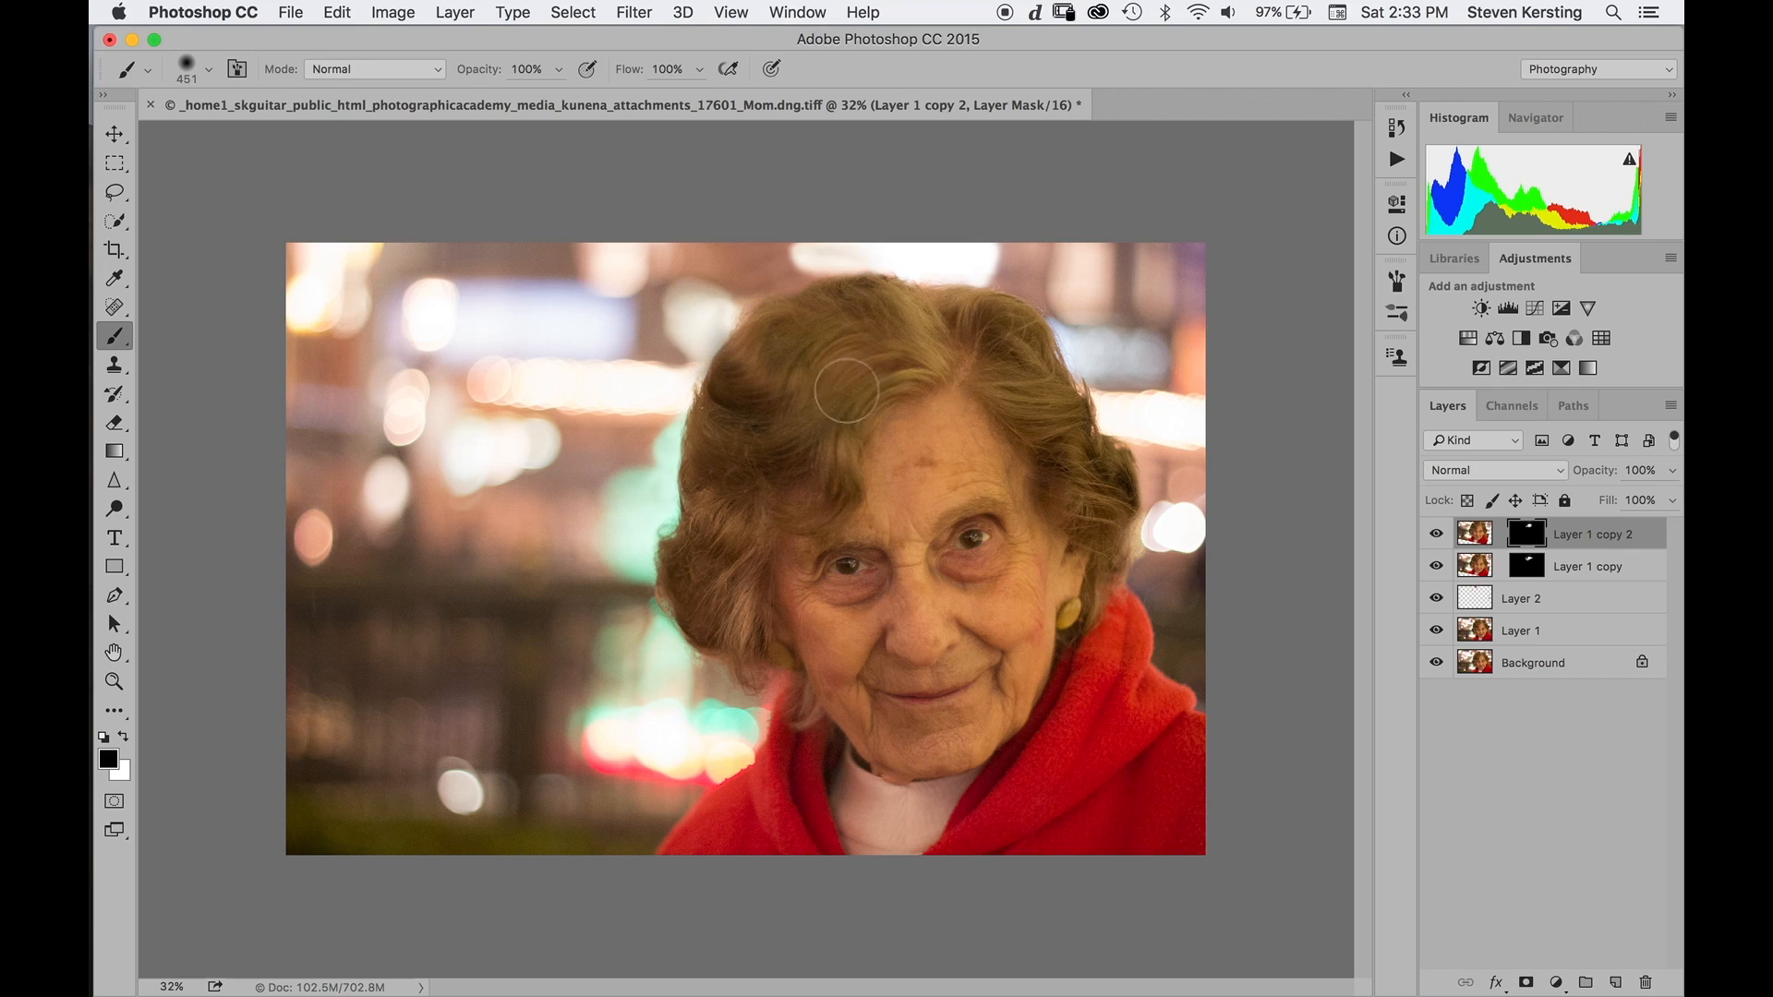
{"action": "key", "text": "x"}
{"action": "mouse_move", "coordinate": [748, 361]}
{"action": "left_mouse_down"}
{"action": "mouse_move", "coordinate": [792, 290]}
{"action": "mouse_move", "coordinate": [716, 363]}
{"action": "mouse_move", "coordinate": [738, 343]}
{"action": "mouse_move", "coordinate": [736, 375]}
{"action": "mouse_move", "coordinate": [743, 311]}
{"action": "mouse_move", "coordinate": [738, 338]}
{"action": "mouse_move", "coordinate": [783, 277]}
{"action": "mouse_move", "coordinate": [735, 315]}
{"action": "mouse_move", "coordinate": [713, 363]}
{"action": "mouse_move", "coordinate": [739, 392]}
{"action": "left_mouse_up"}
{"action": "key", "text": "x"}
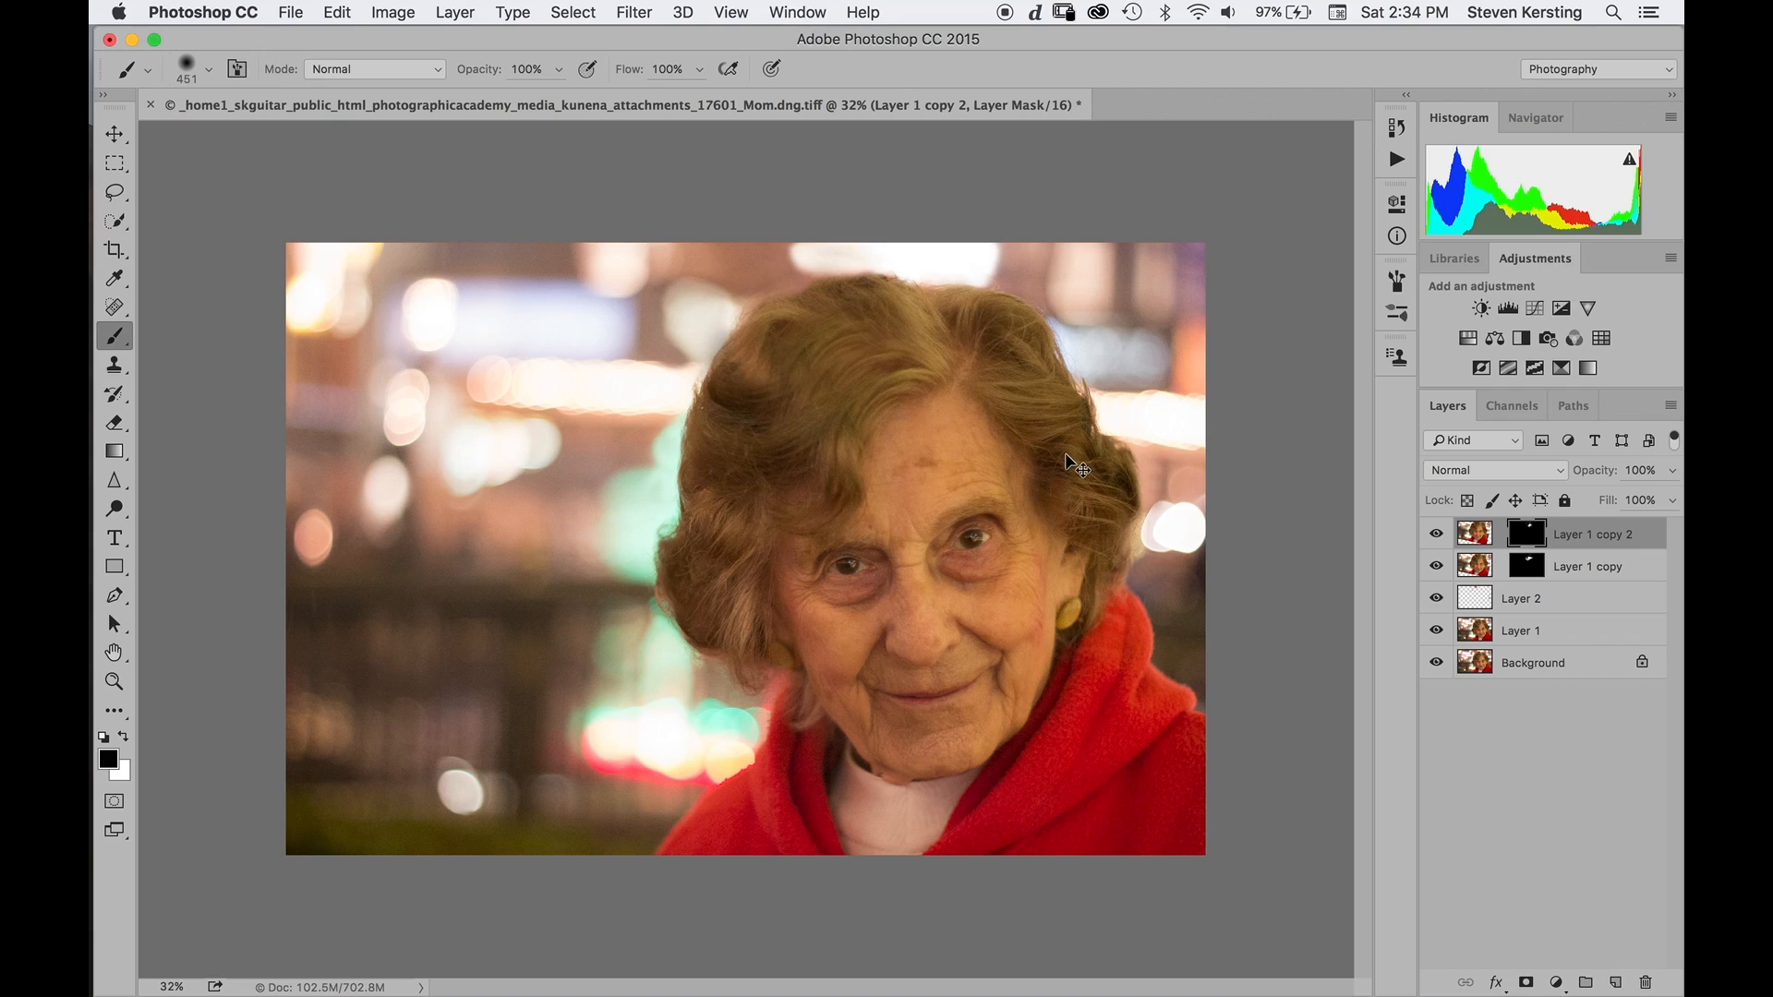
{"action": "key", "text": "super+t"}
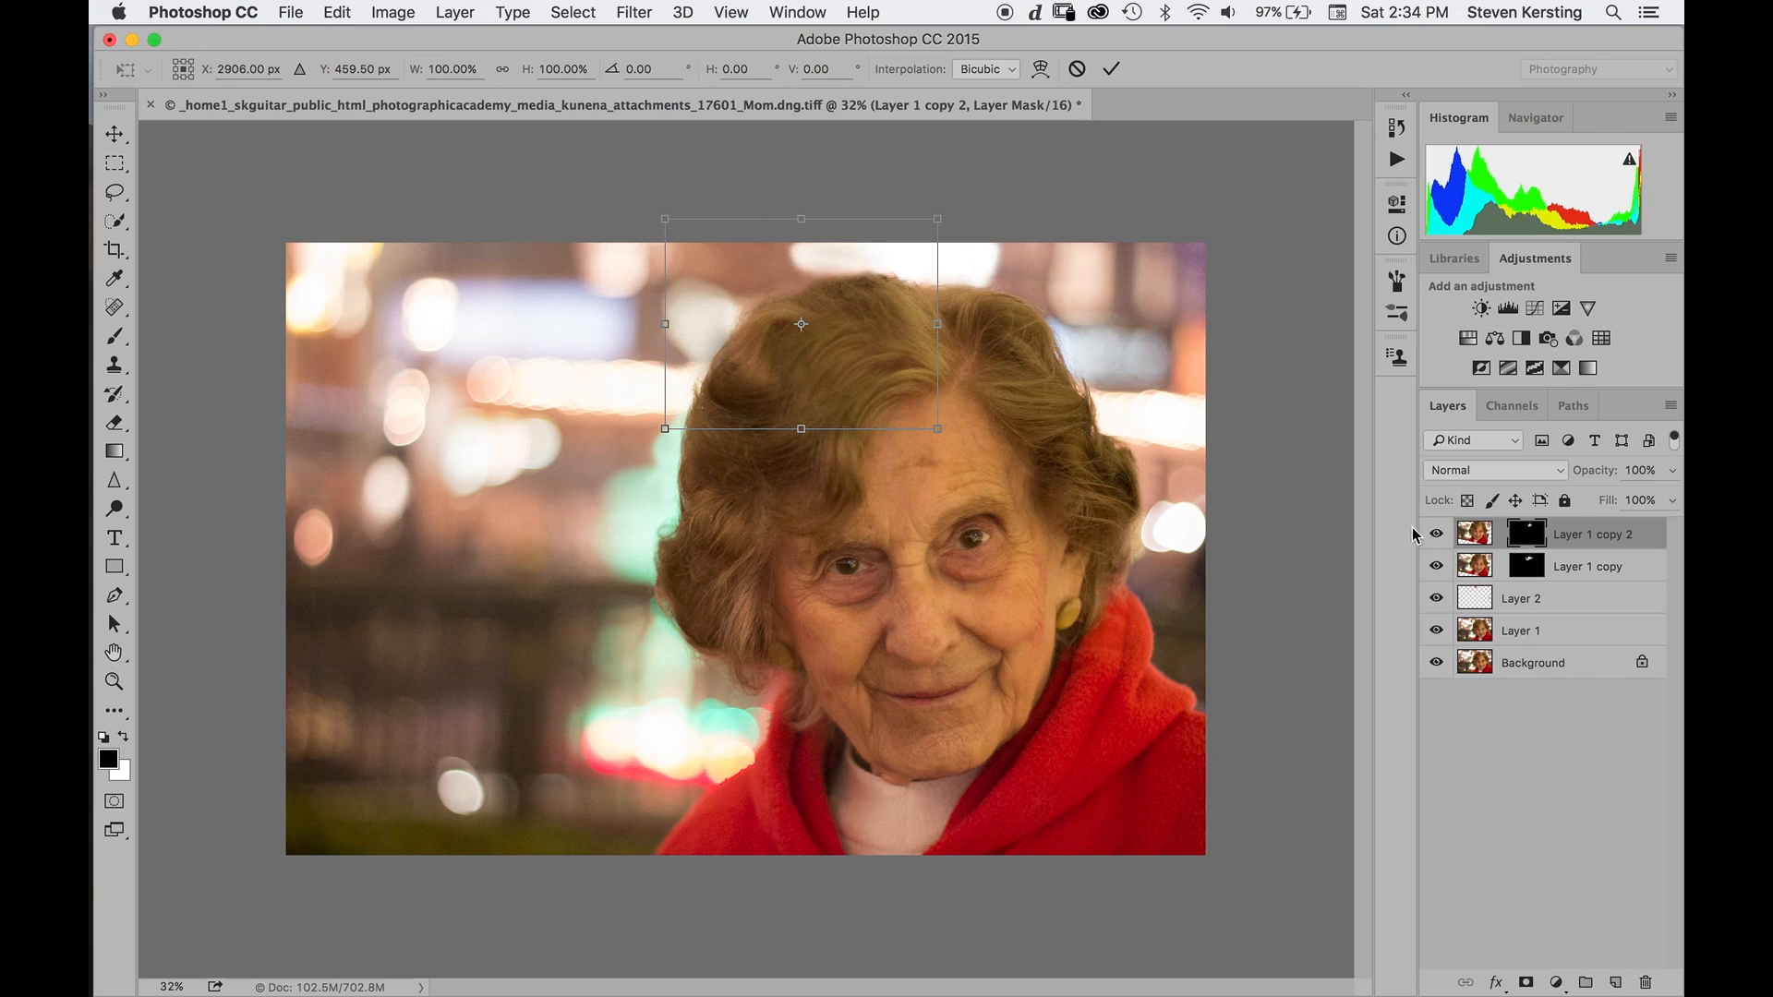
{"action": "key", "text": "Escape"}
{"action": "key", "text": "b"}
Link the Layer 1 copy 2 mask to its image and rotate the patch about 5.8° with a slight shift, comparing it hidden and shown.
{"action": "left_click", "coordinate": [1500, 536]}
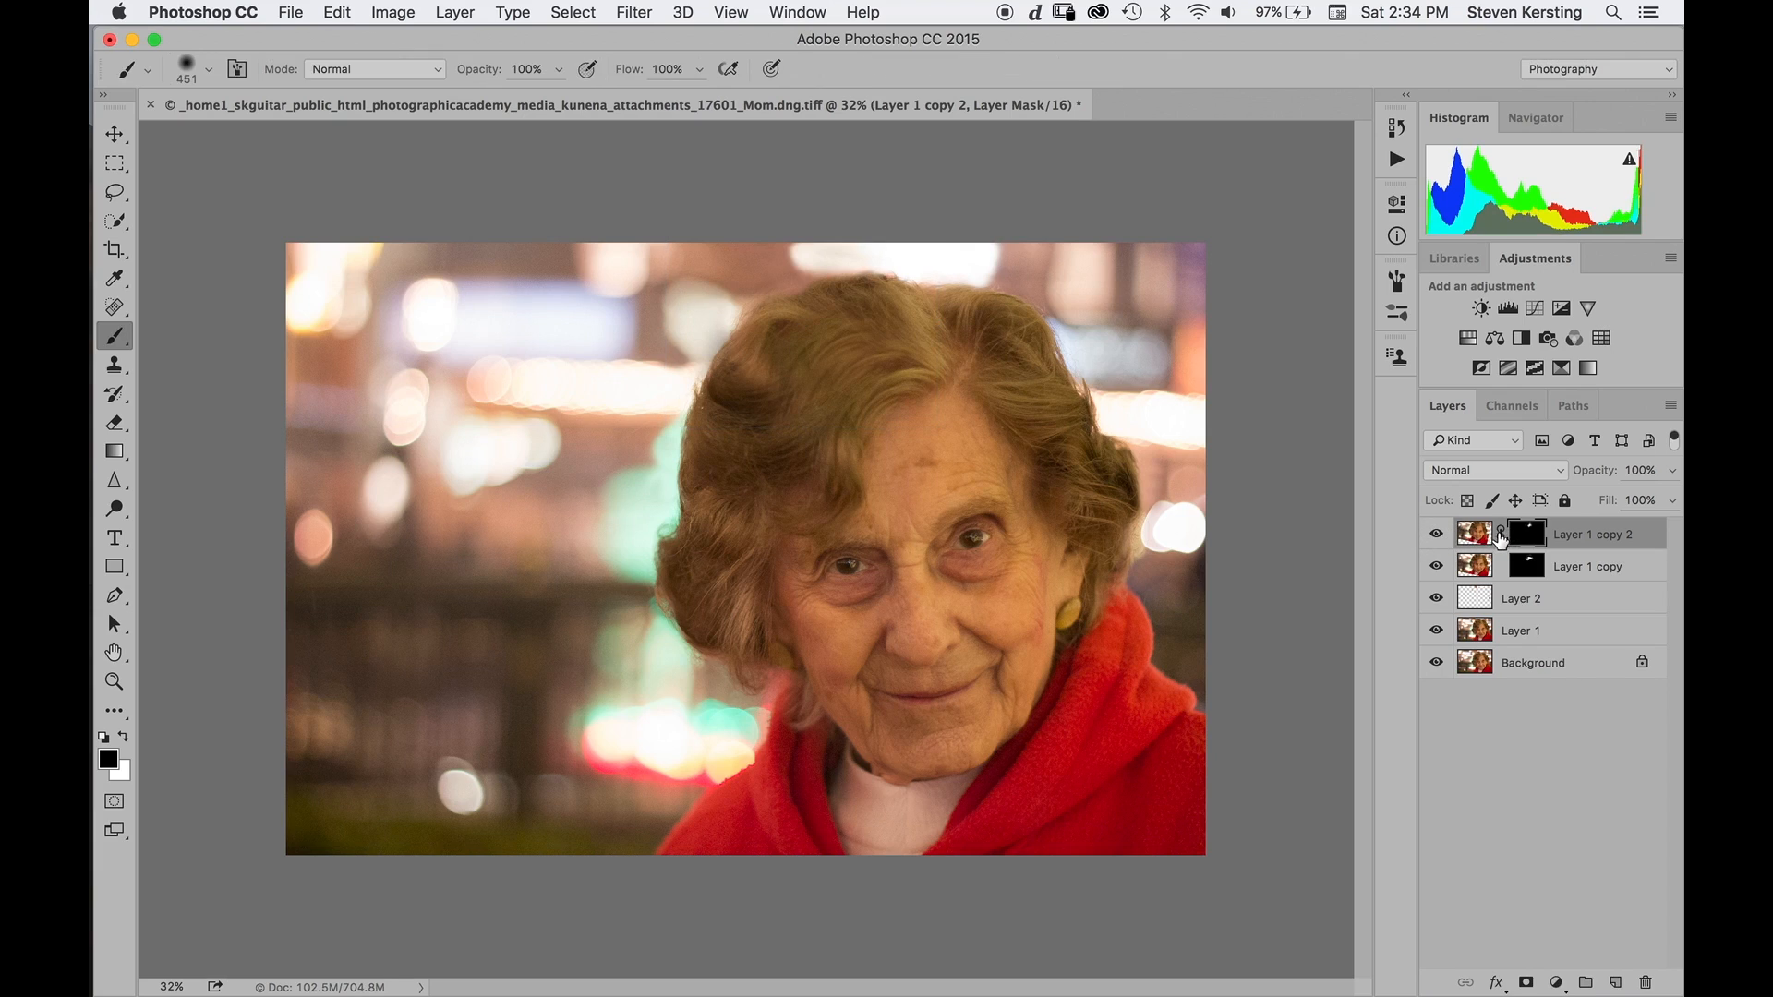
{"action": "key", "text": "super+t"}
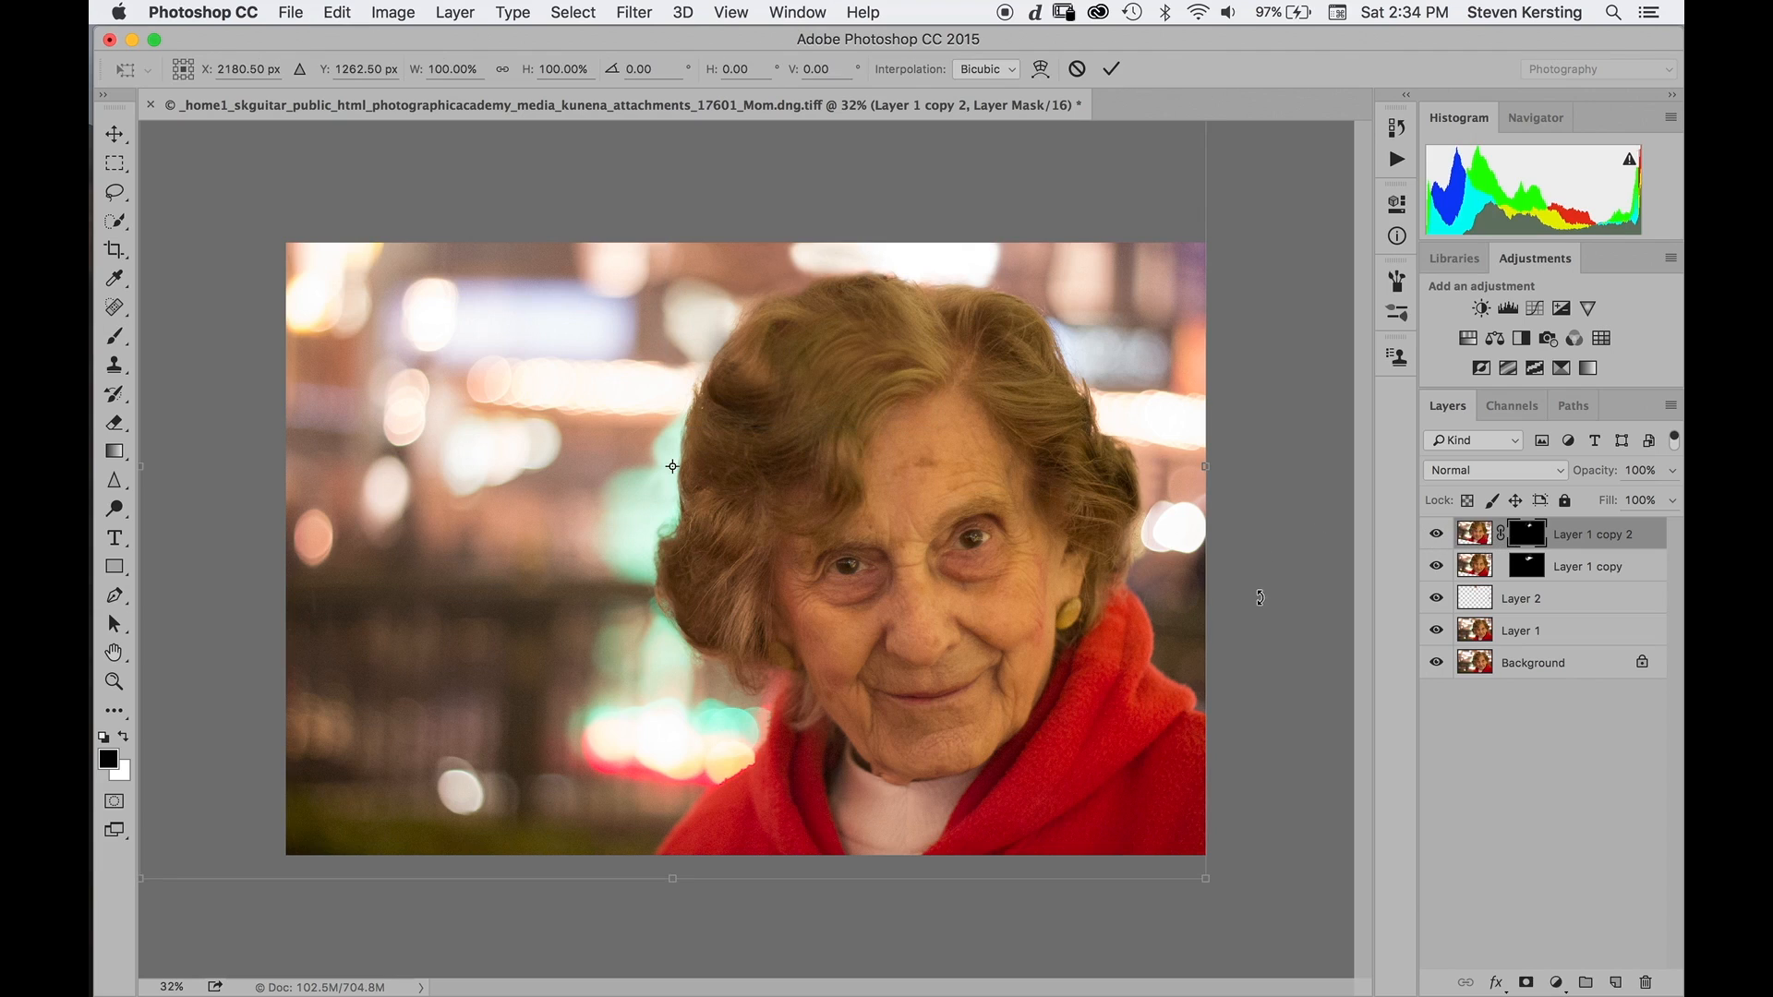
{"action": "left_click_drag", "start_coordinate": [1263, 601], "coordinate": [1236, 657]}
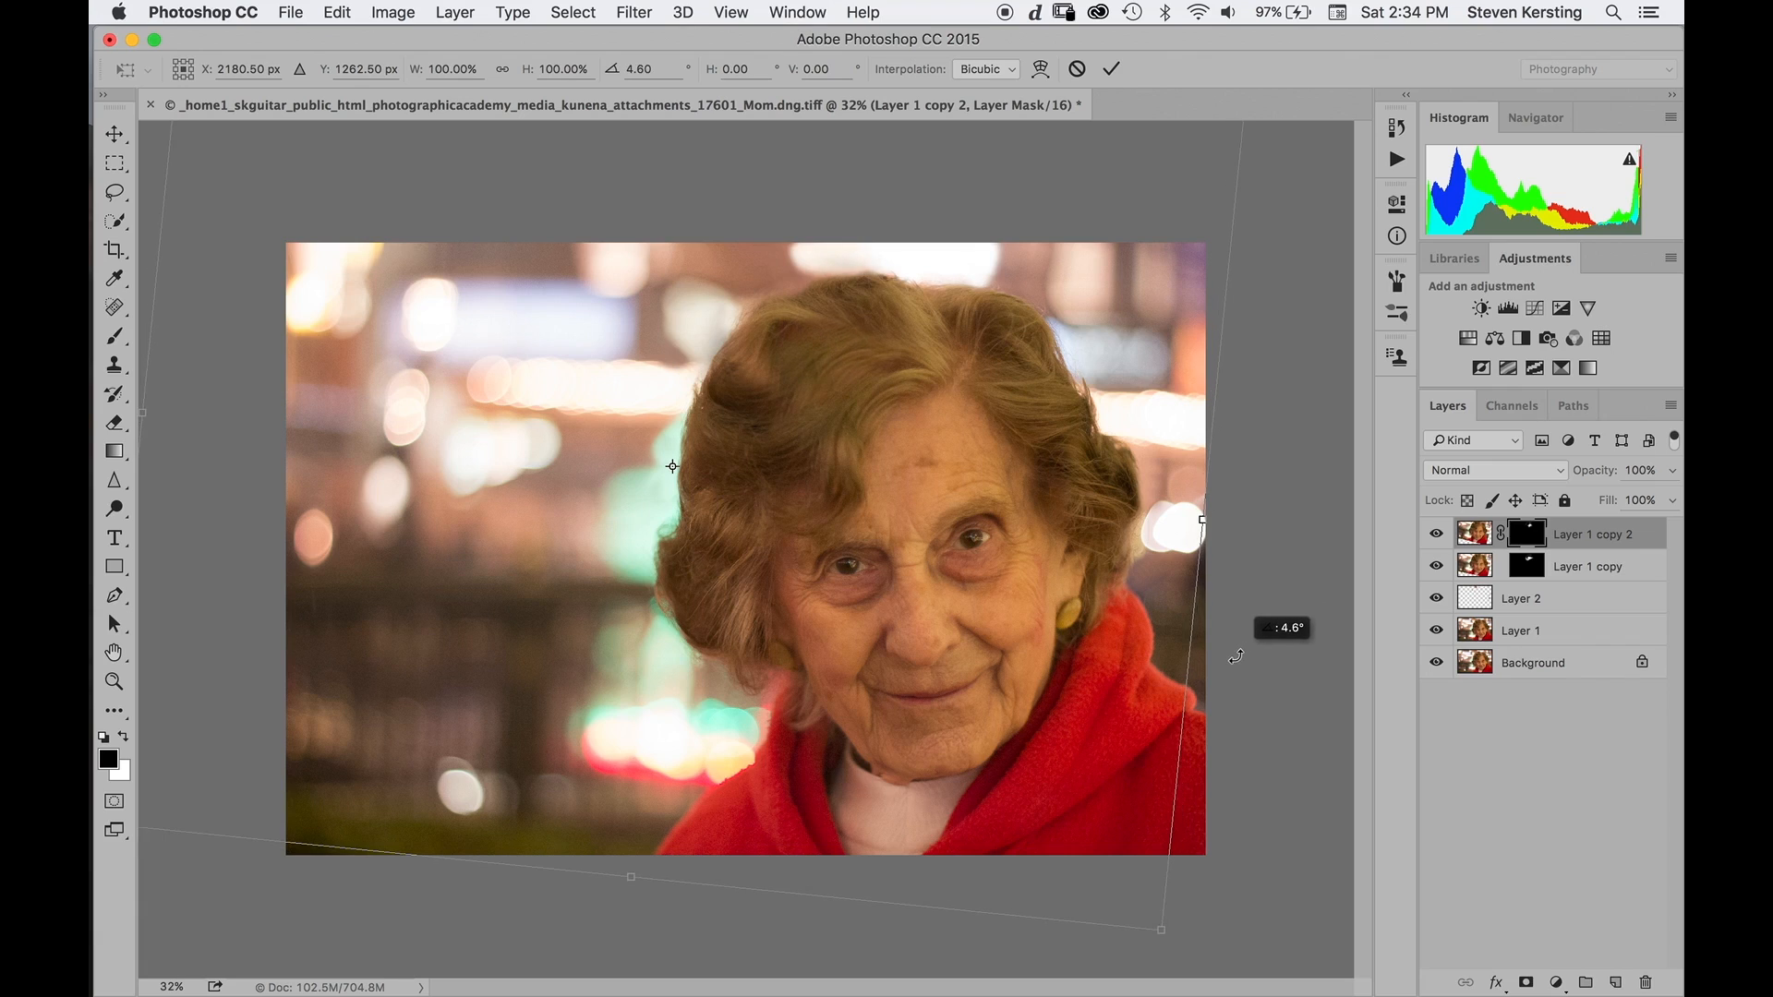
{"action": "mouse_move", "coordinate": [1013, 704]}
{"action": "left_mouse_down"}
{"action": "mouse_move", "coordinate": [997, 695]}
{"action": "mouse_move", "coordinate": [1011, 689]}
{"action": "left_mouse_up"}
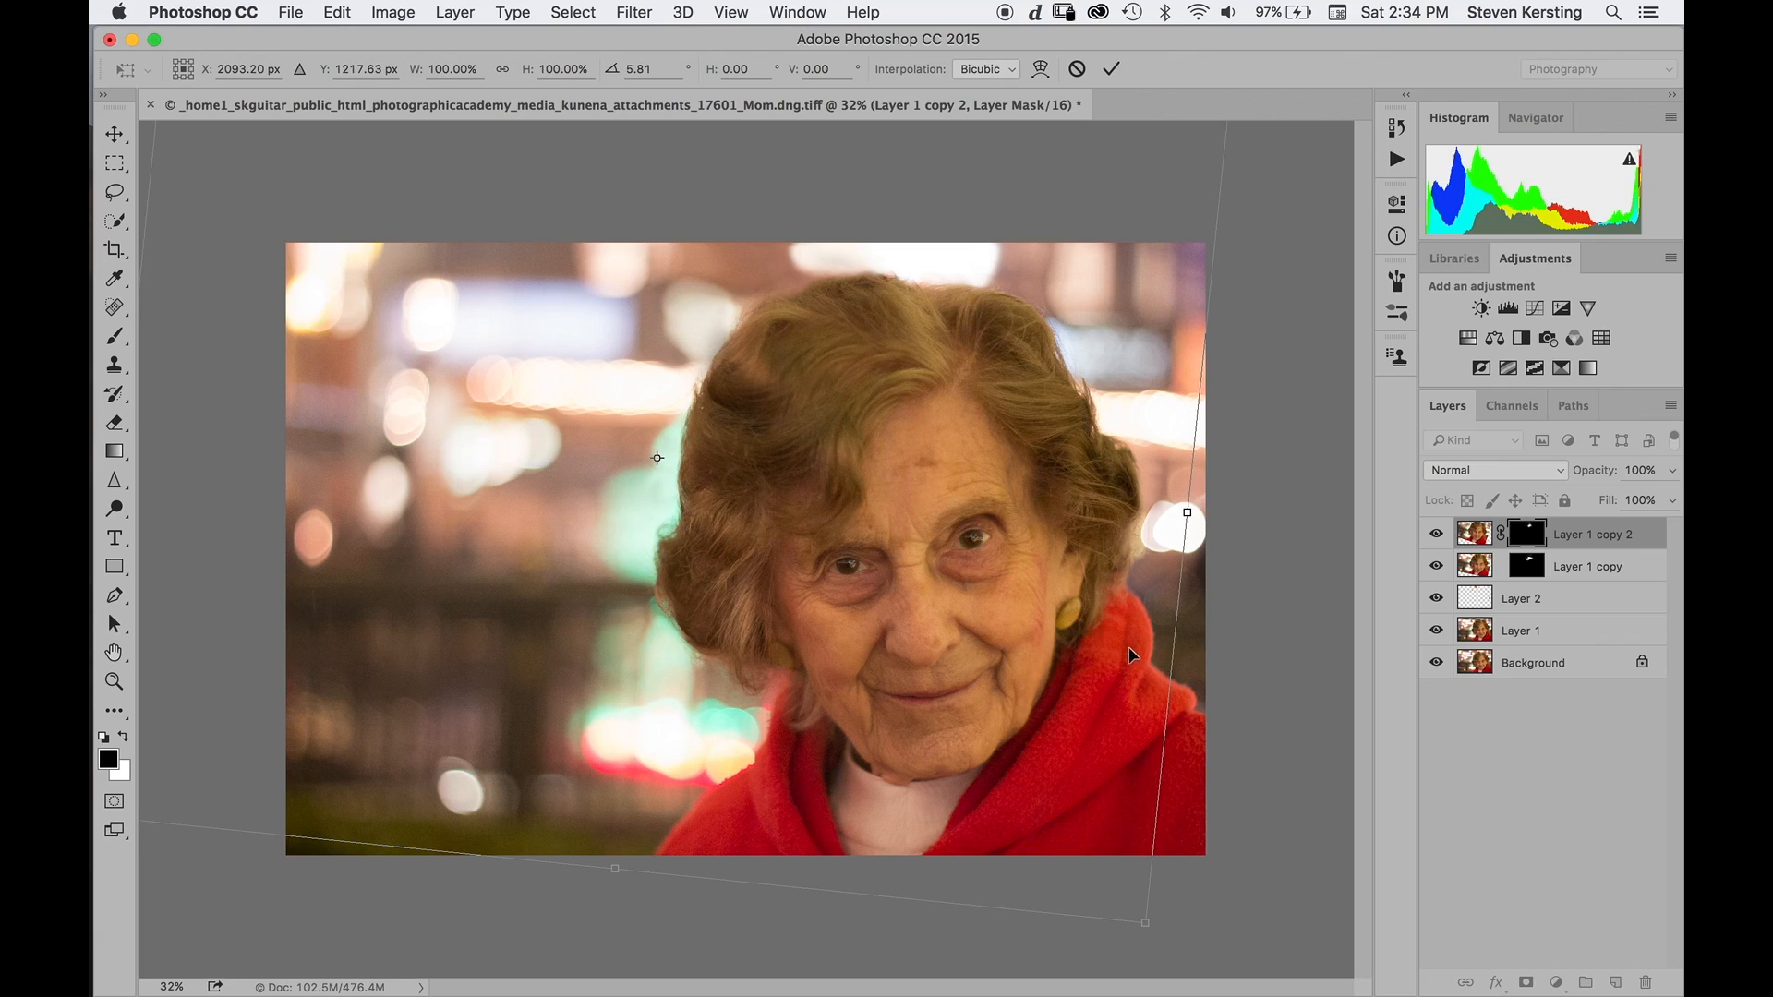
{"action": "left_click", "coordinate": [1435, 535]}
{"action": "left_click", "coordinate": [1433, 538]}
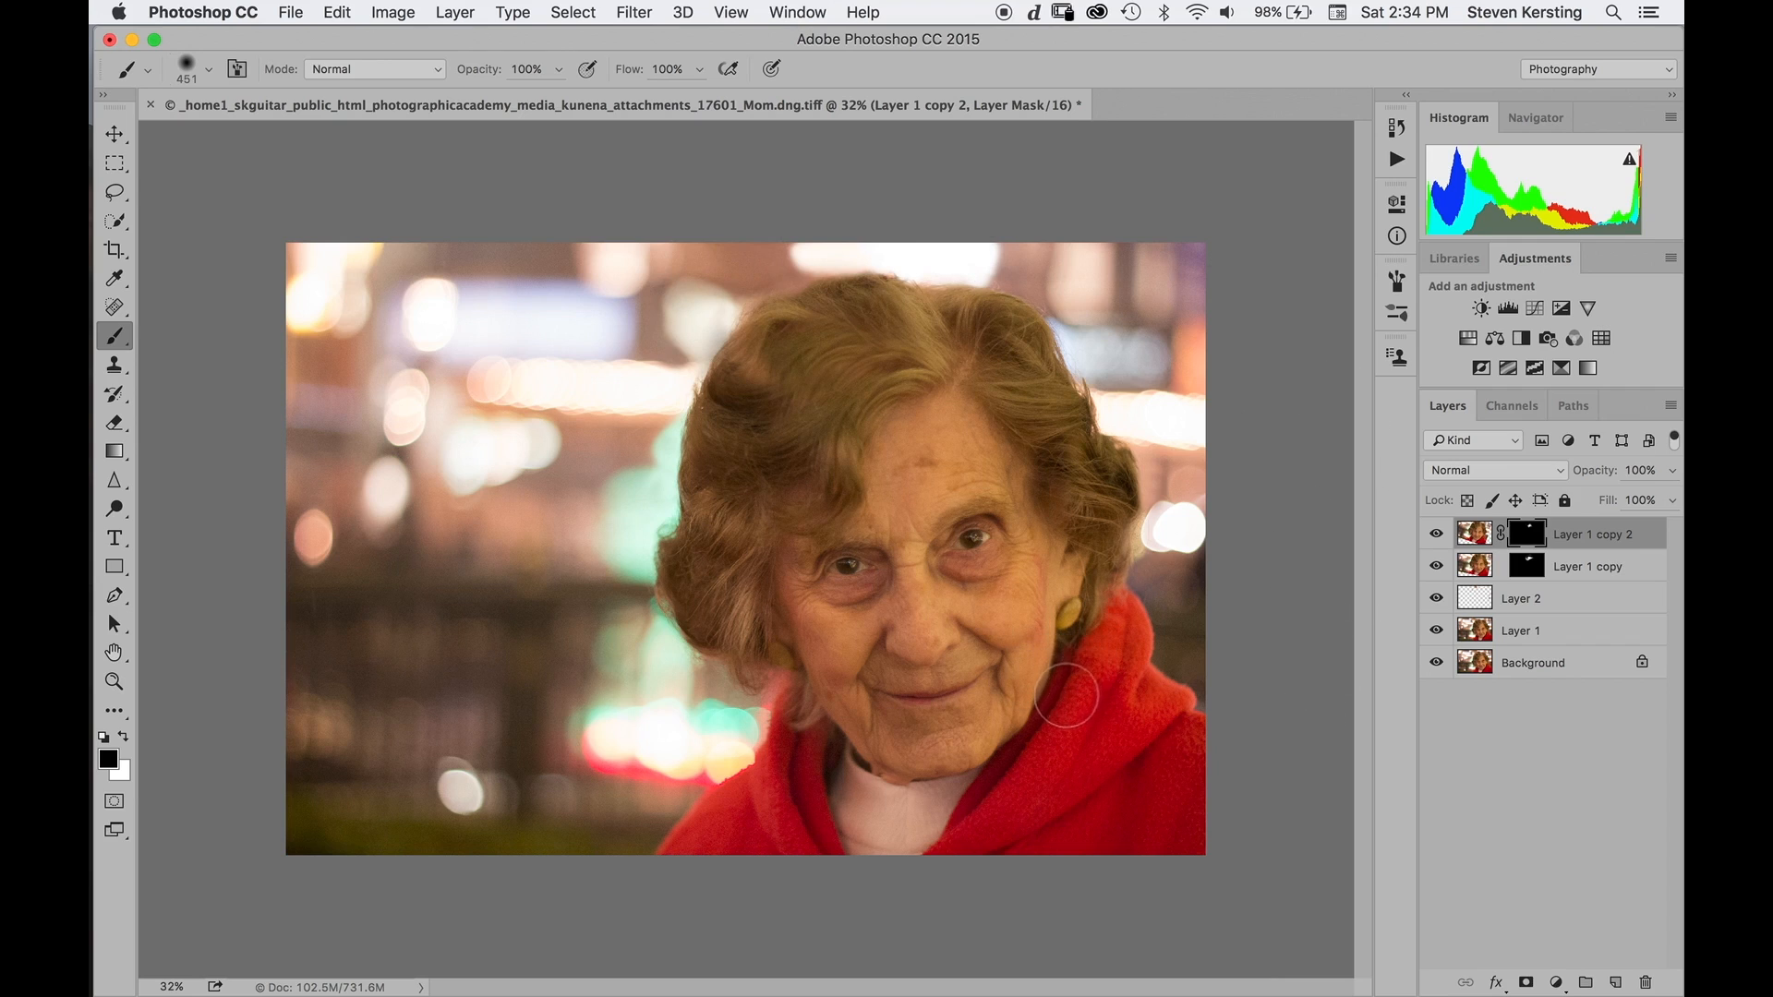
Add a Selective Color adjustment layer above Layer 1 copy 2 and dab black on its mask over the cheek beside the nose.
{"action": "scroll", "coordinate": [1074, 665], "scroll_direction": "up", "scroll_amount": 5}
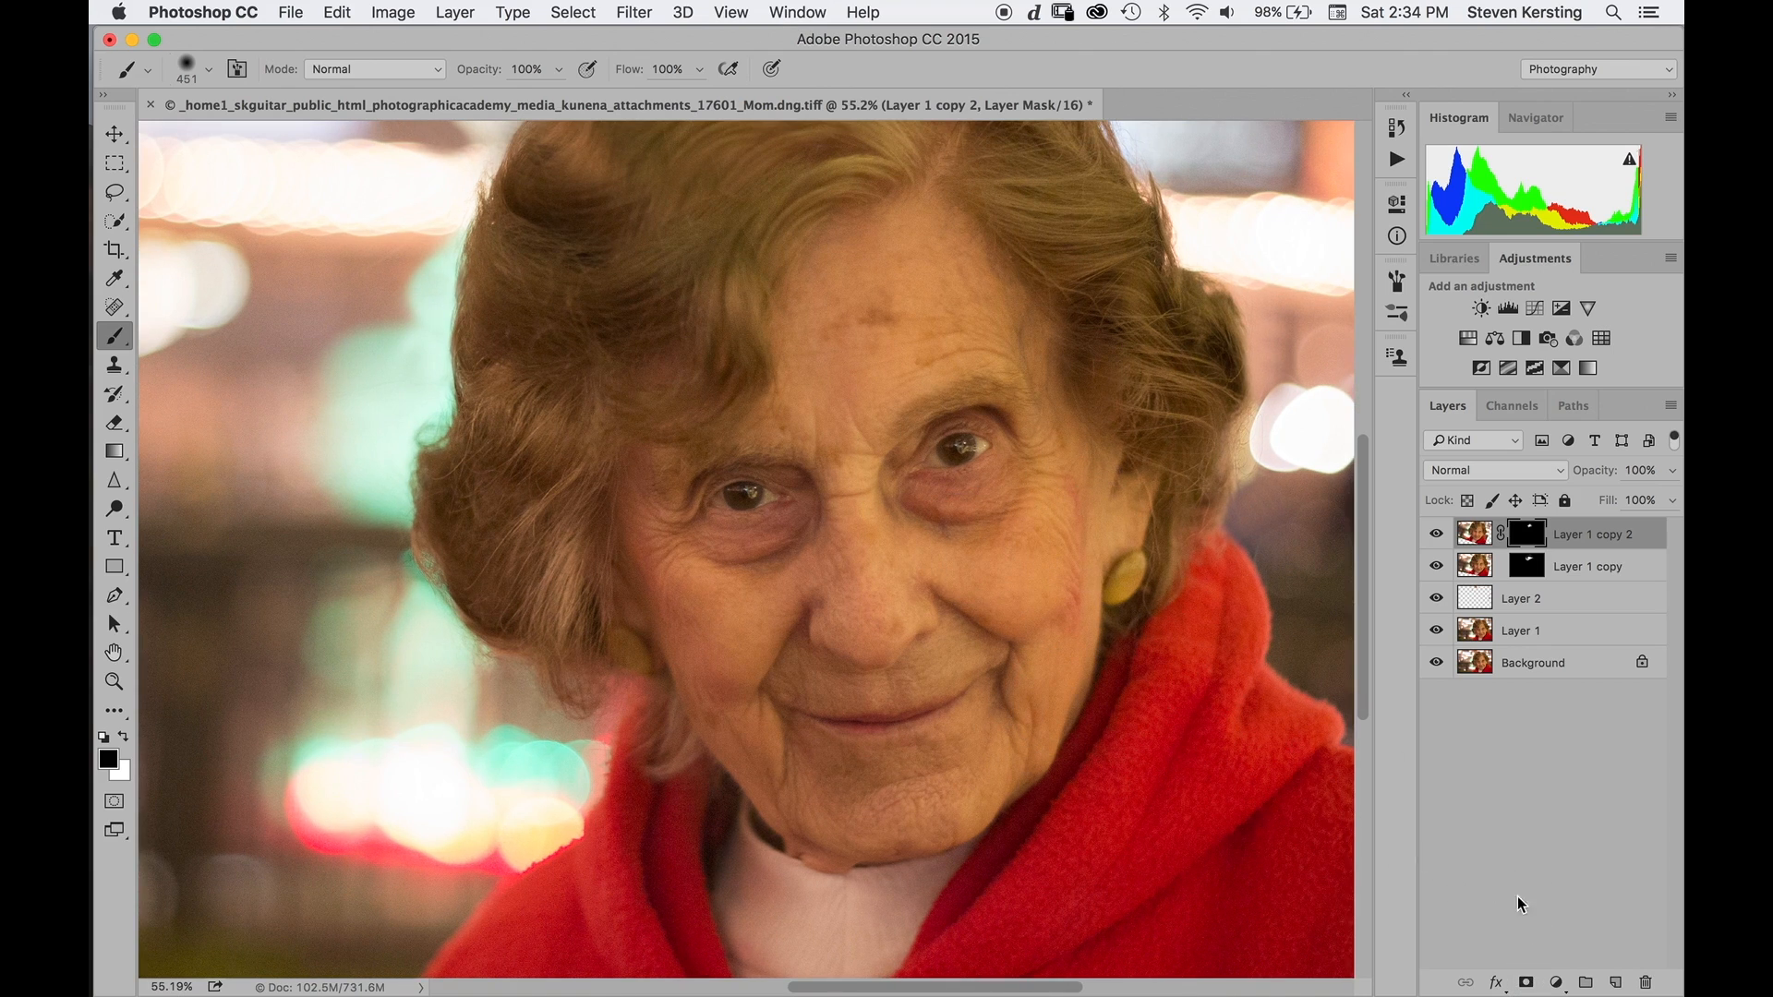
{"action": "left_click", "coordinate": [1557, 983]}
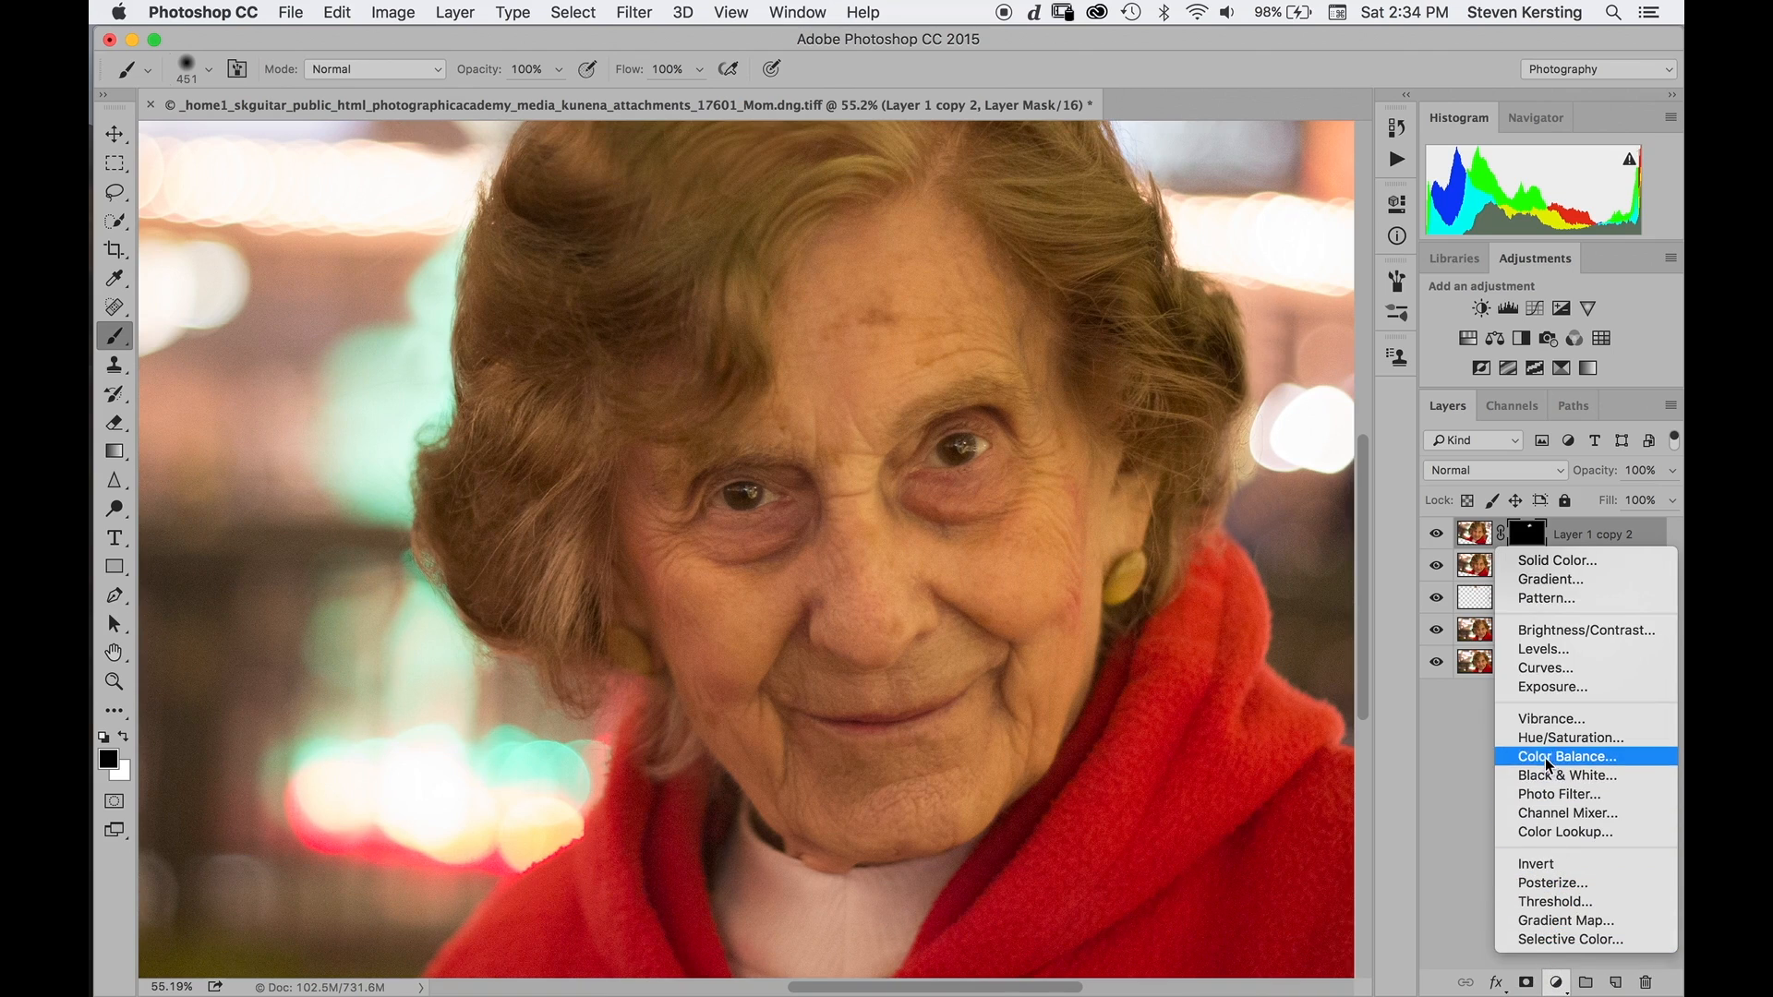
{"action": "left_click", "coordinate": [1559, 941]}
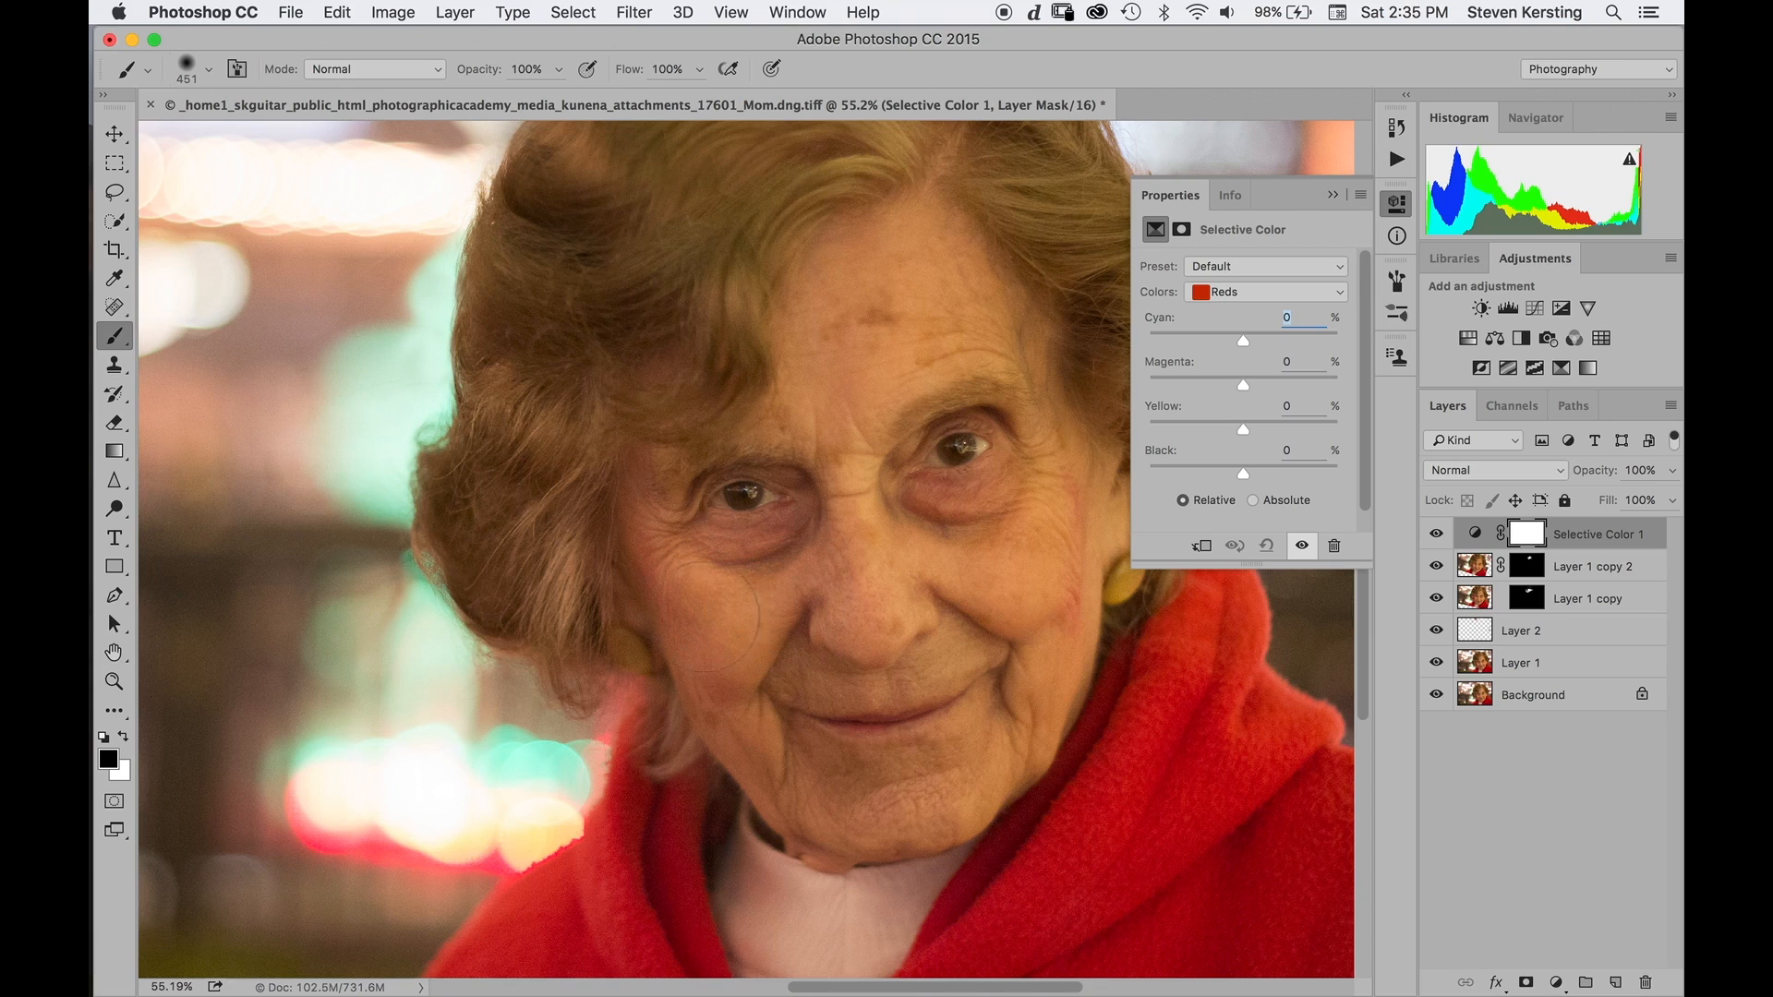
{"action": "left_click", "coordinate": [803, 651]}
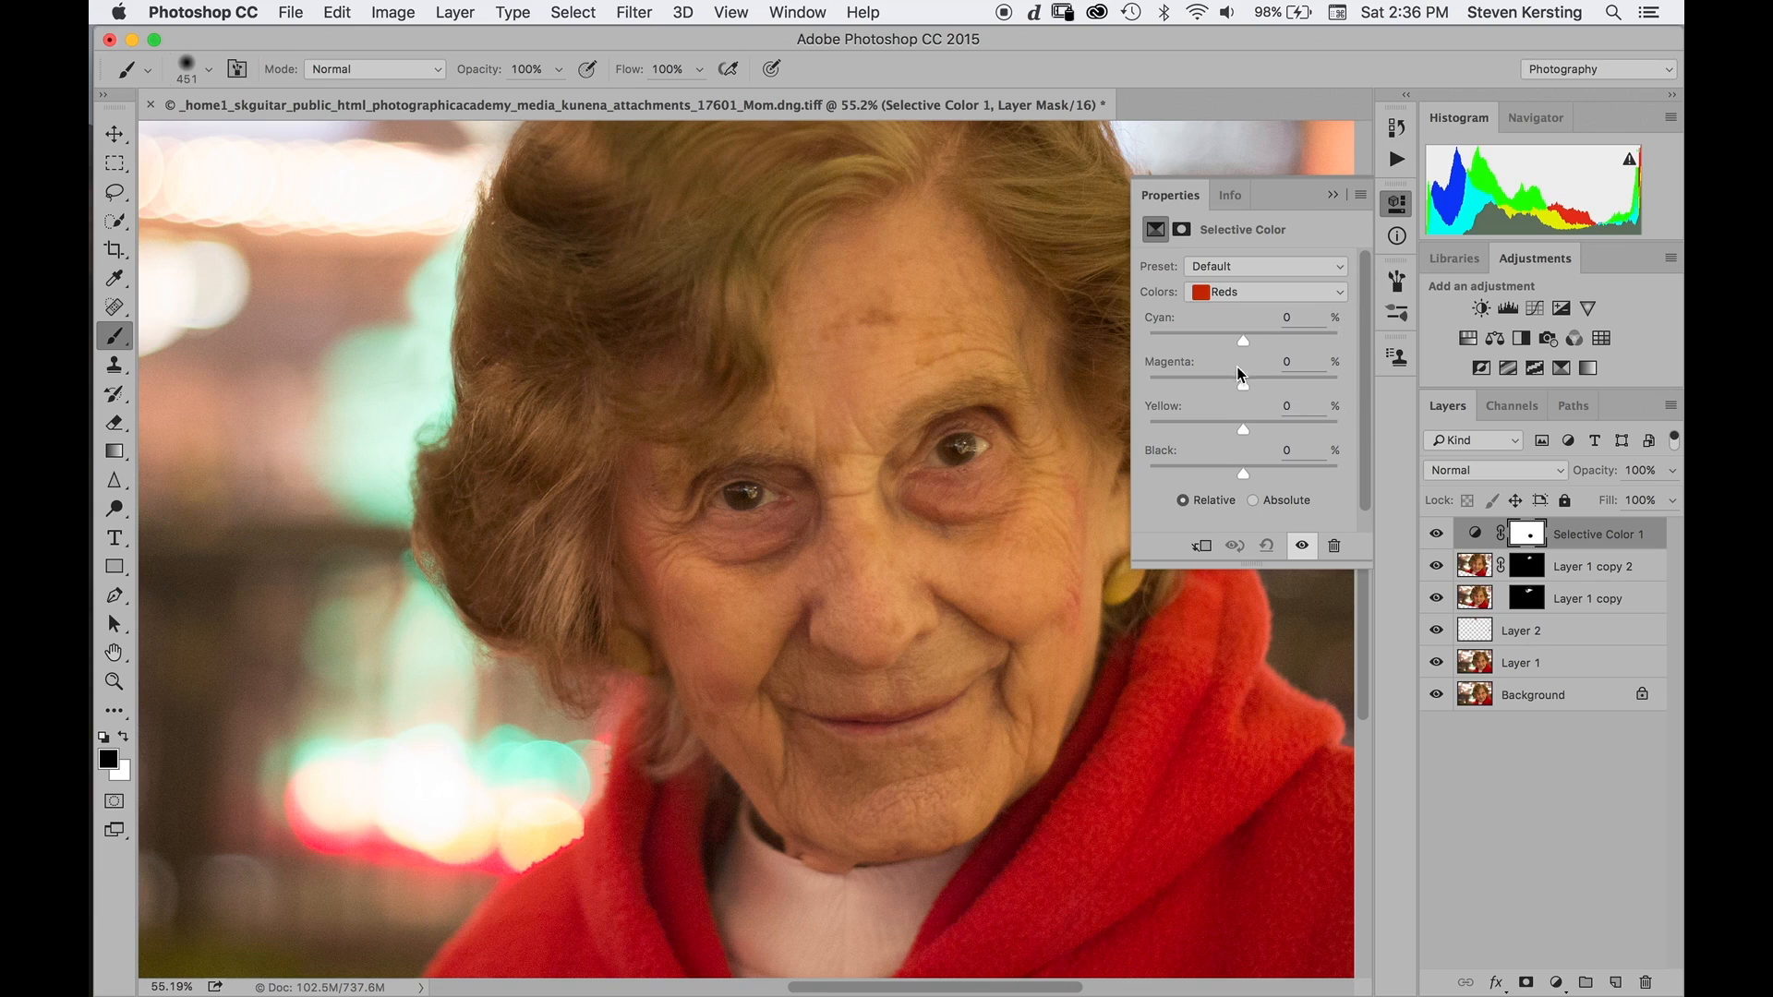
Try the Selective Color Reds at cyan -5% and magenta -9%, and reset both to 0.
{"action": "left_click_drag", "start_coordinate": [1241, 340], "coordinate": [1234, 387]}
{"action": "double_click", "coordinate": [1298, 367]}
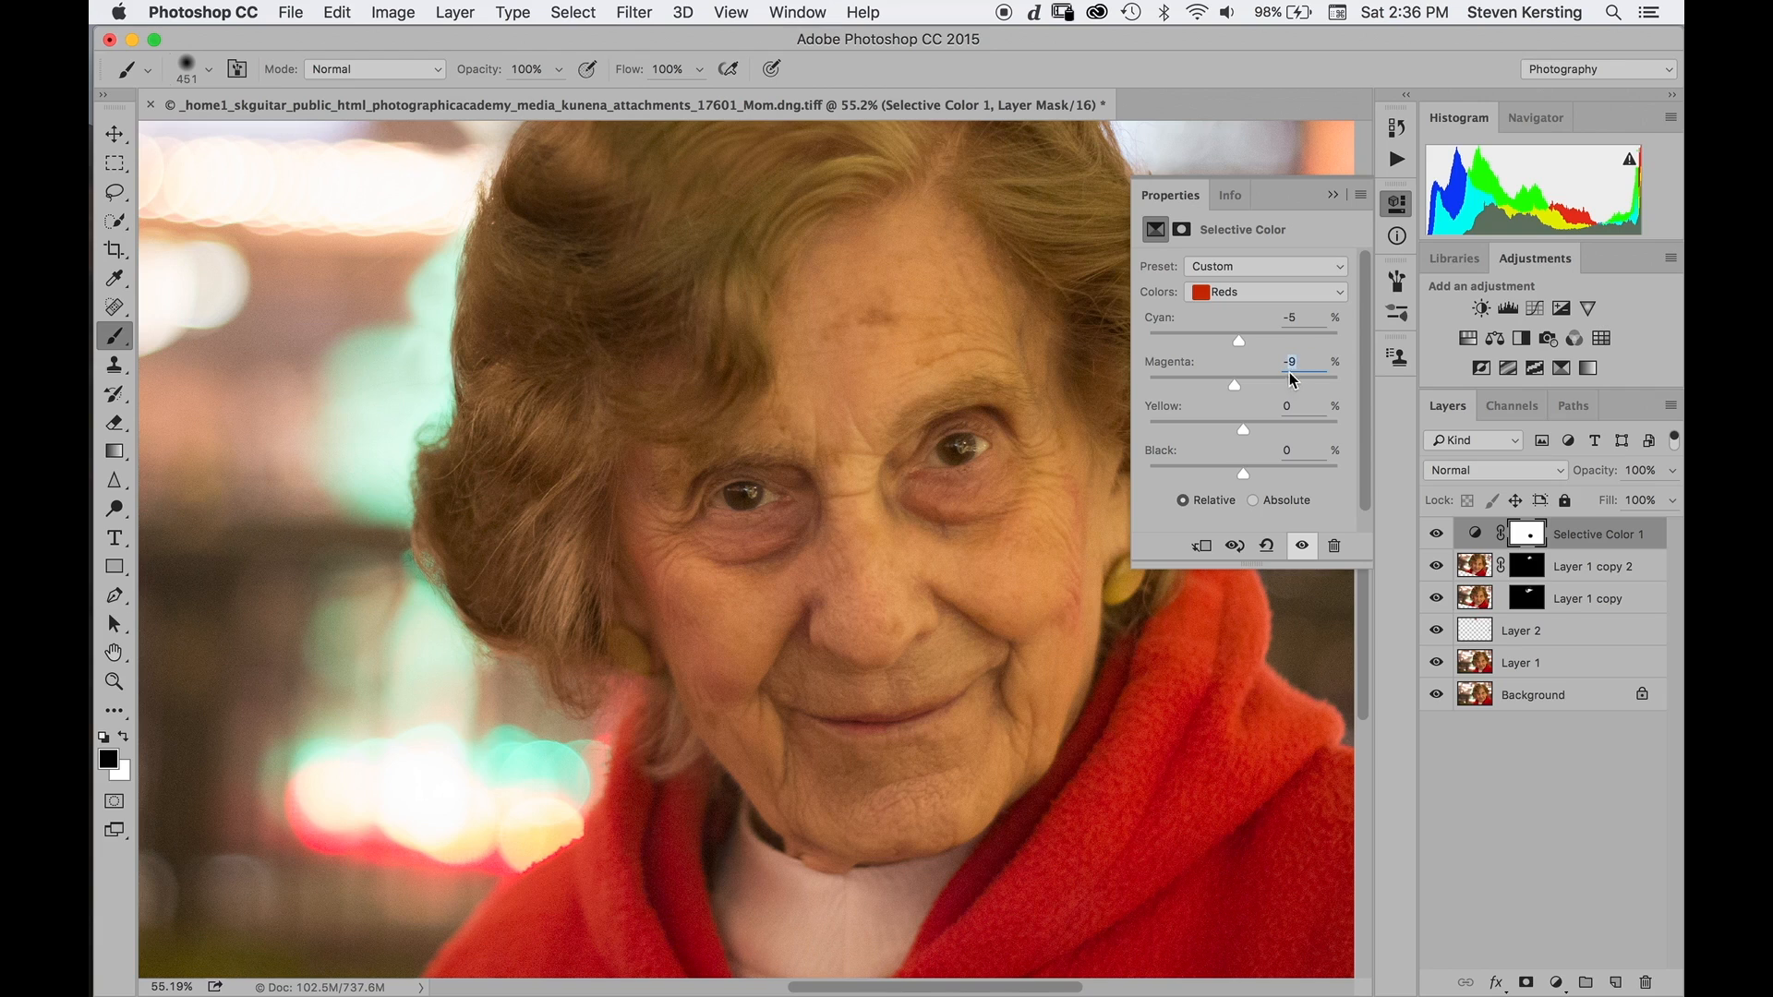
{"action": "type", "text": "0"}
{"action": "double_click", "coordinate": [1291, 319]}
{"action": "type", "text": "0"}
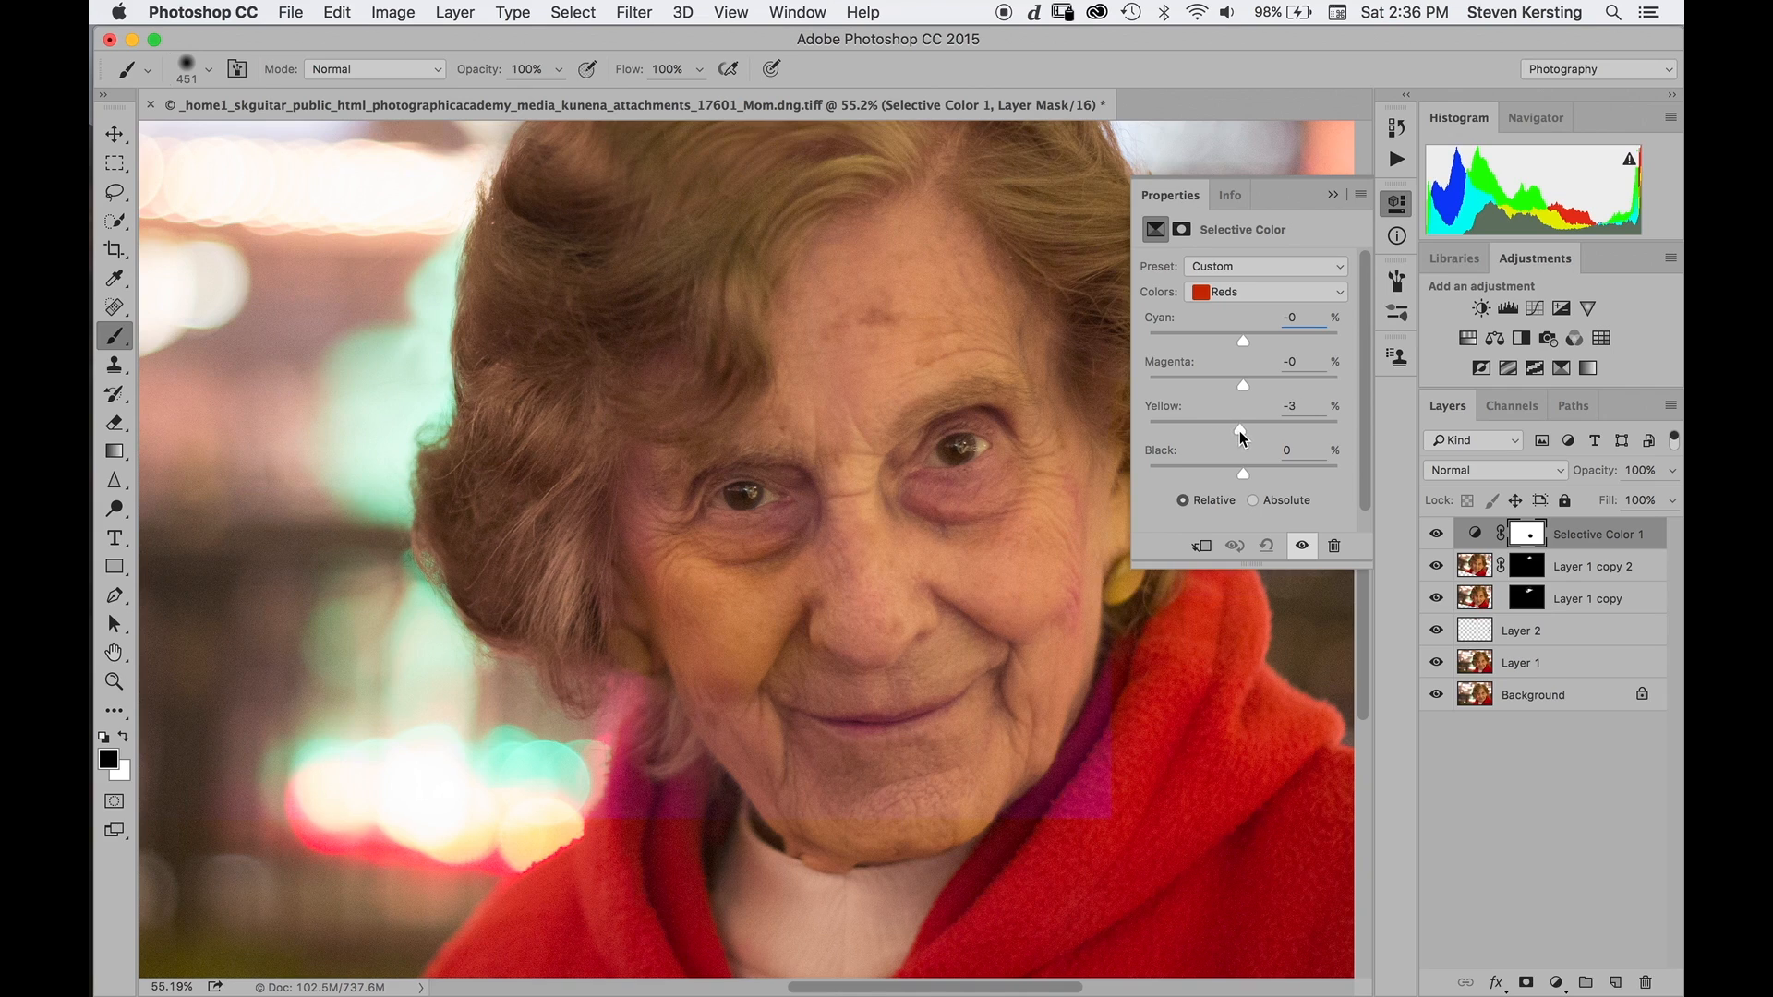
Set the Selective Color Reds to cyan -8%, magenta -35% and yellow +37%.
{"action": "left_click_drag", "start_coordinate": [1247, 429], "coordinate": [1244, 429]}
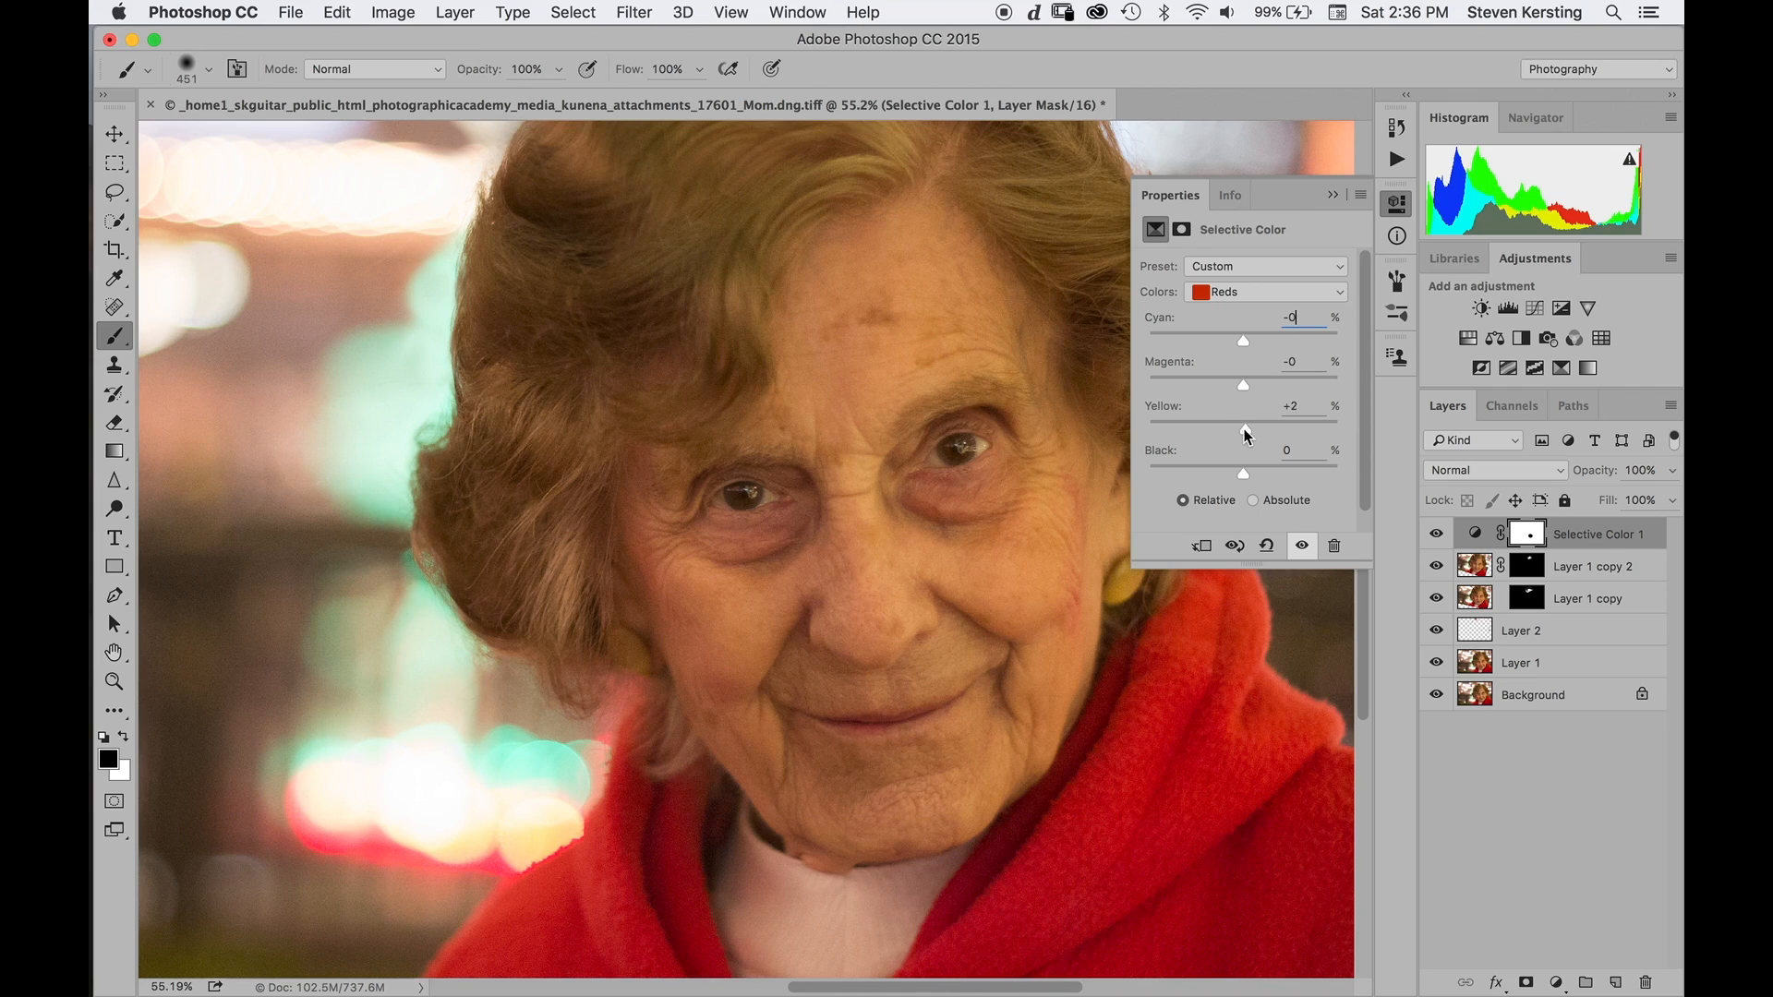
{"action": "left_click_drag", "start_coordinate": [1250, 424], "coordinate": [1243, 429]}
{"action": "left_click_drag", "start_coordinate": [1245, 346], "coordinate": [1241, 341]}
{"action": "left_click_drag", "start_coordinate": [1238, 340], "coordinate": [1230, 340]}
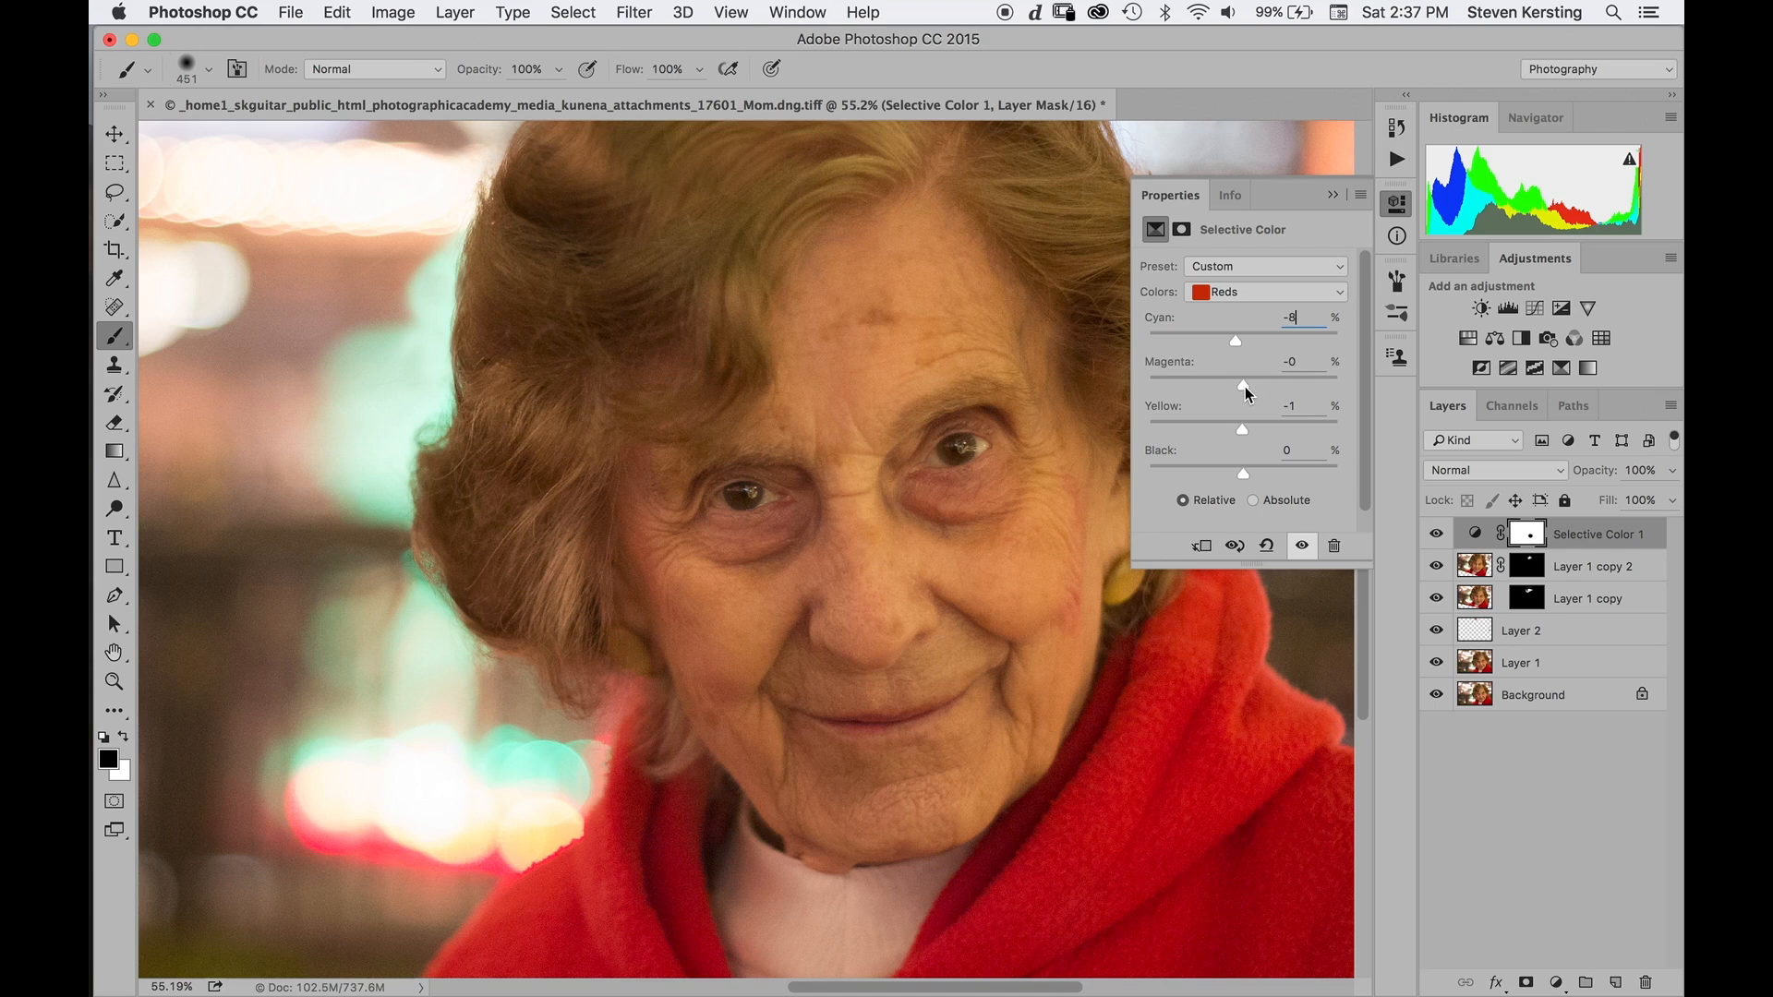
{"action": "left_click_drag", "start_coordinate": [1244, 392], "coordinate": [1237, 390]}
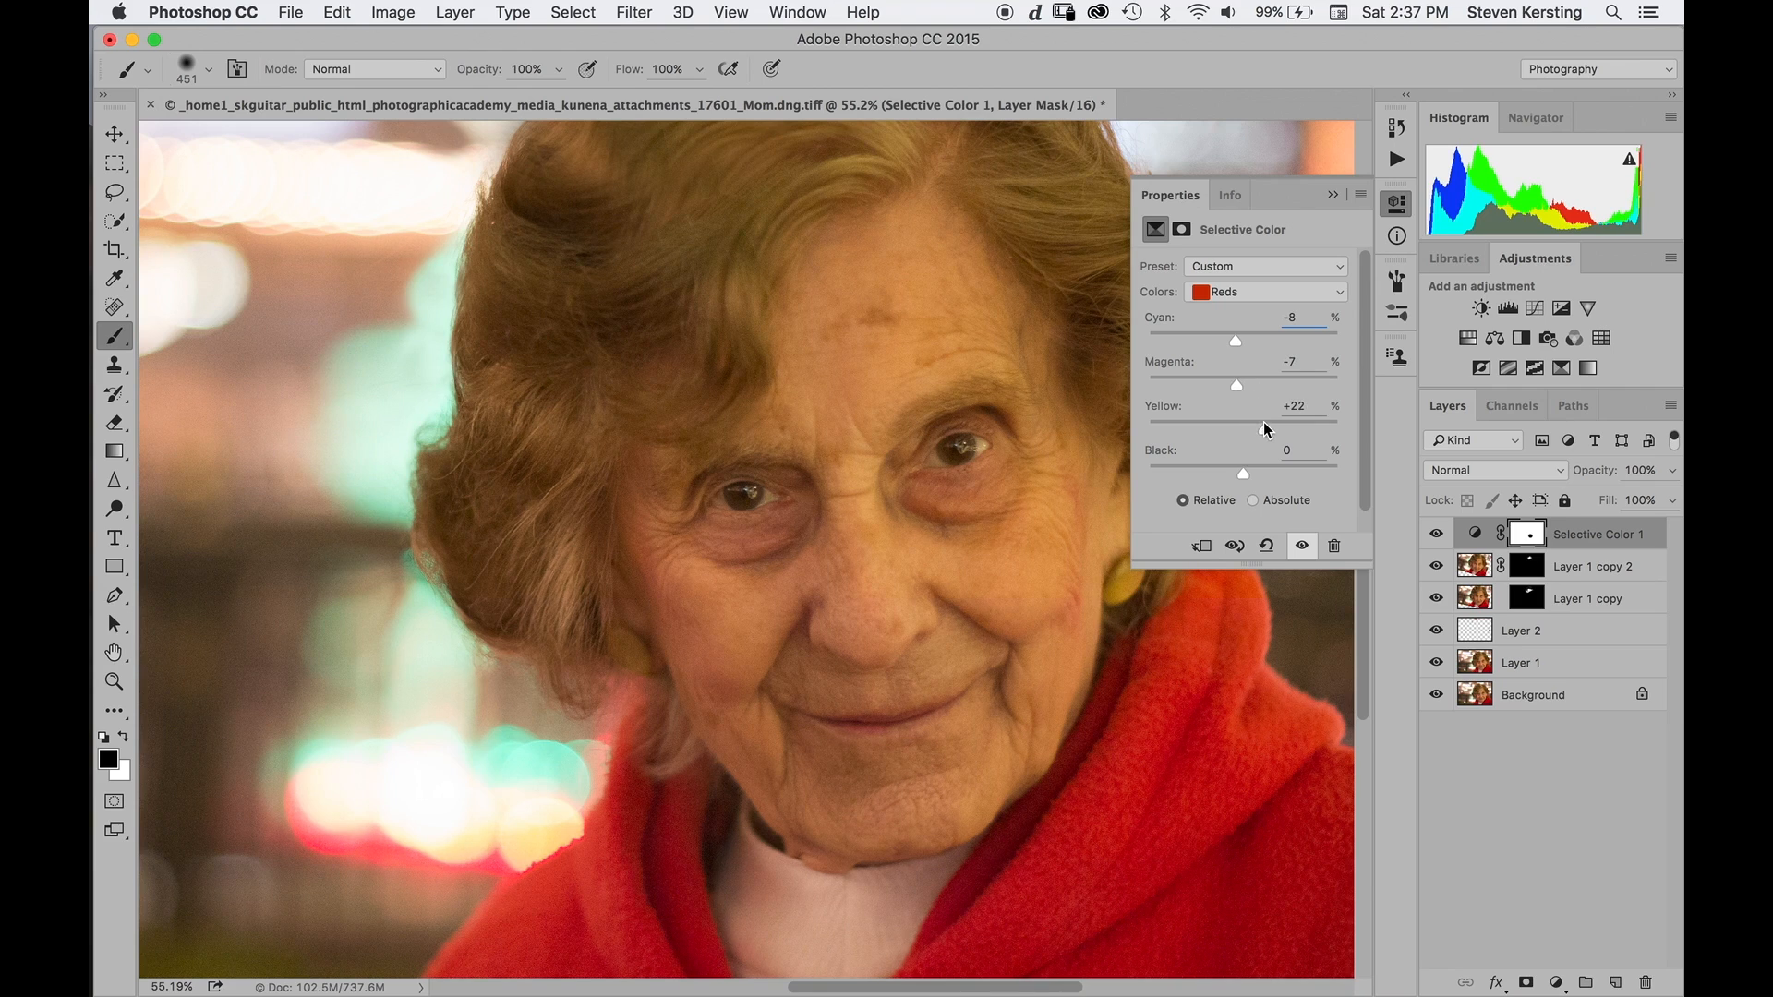
{"action": "left_click_drag", "start_coordinate": [1275, 426], "coordinate": [1279, 414]}
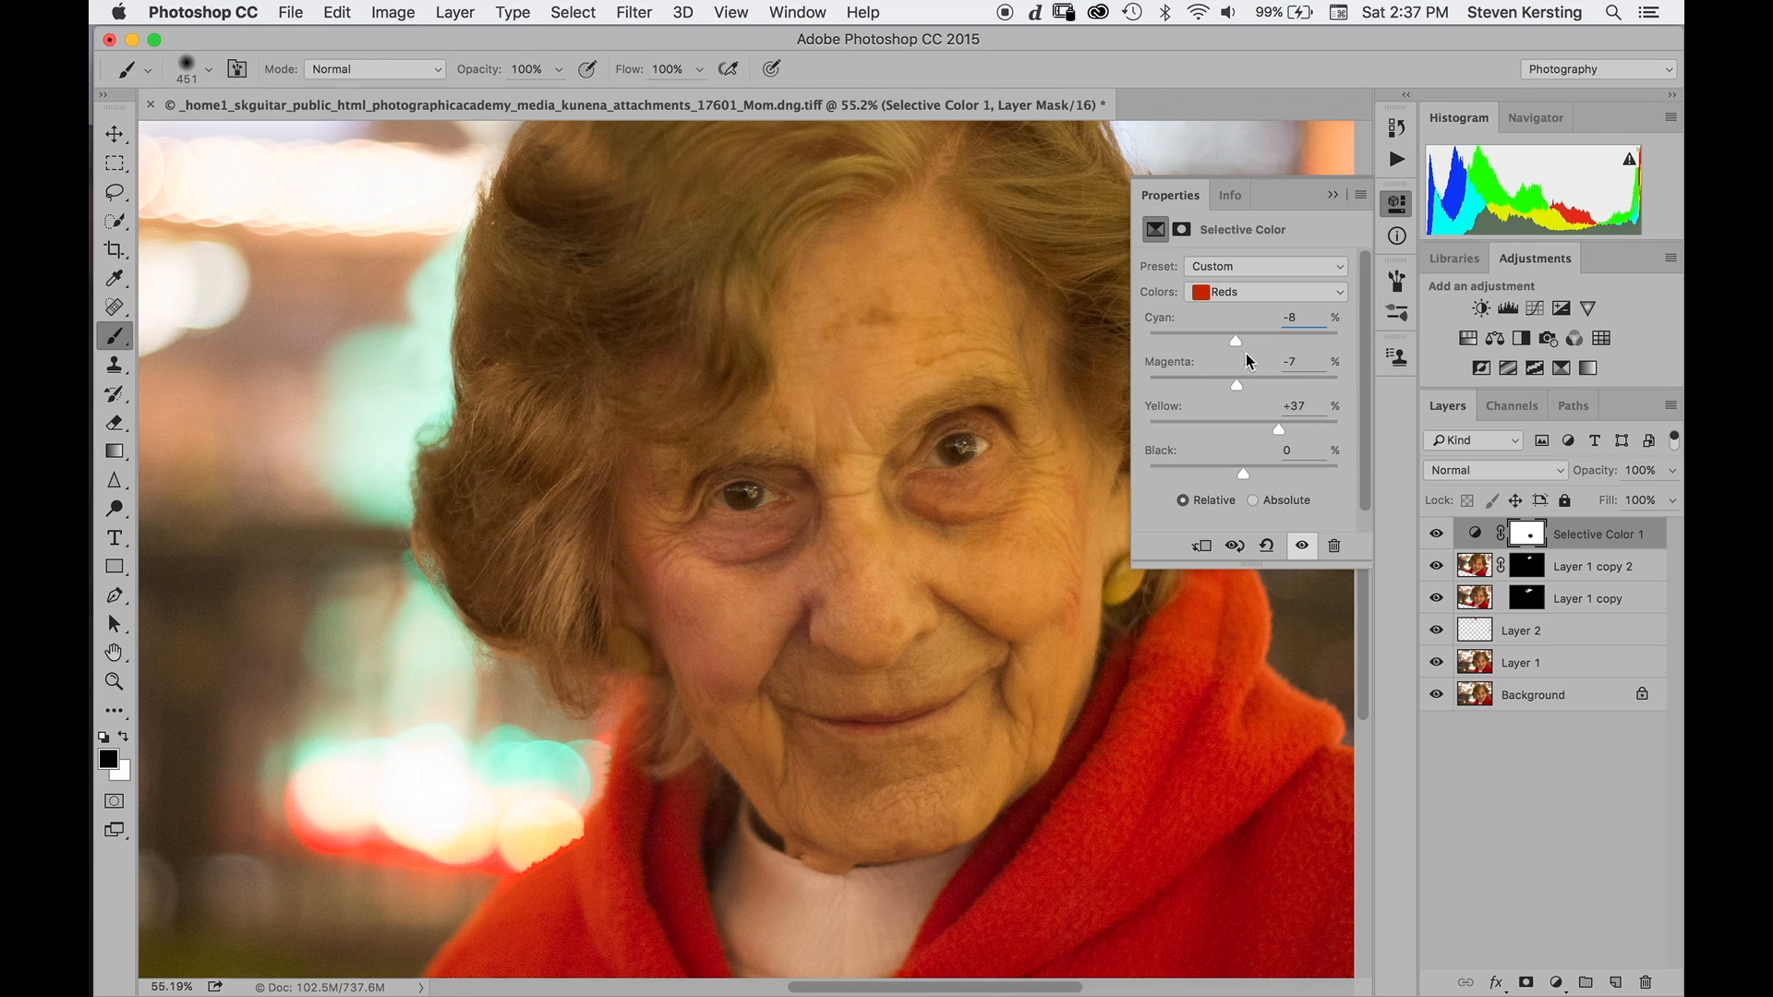
{"action": "left_click_drag", "start_coordinate": [1239, 386], "coordinate": [1205, 390]}
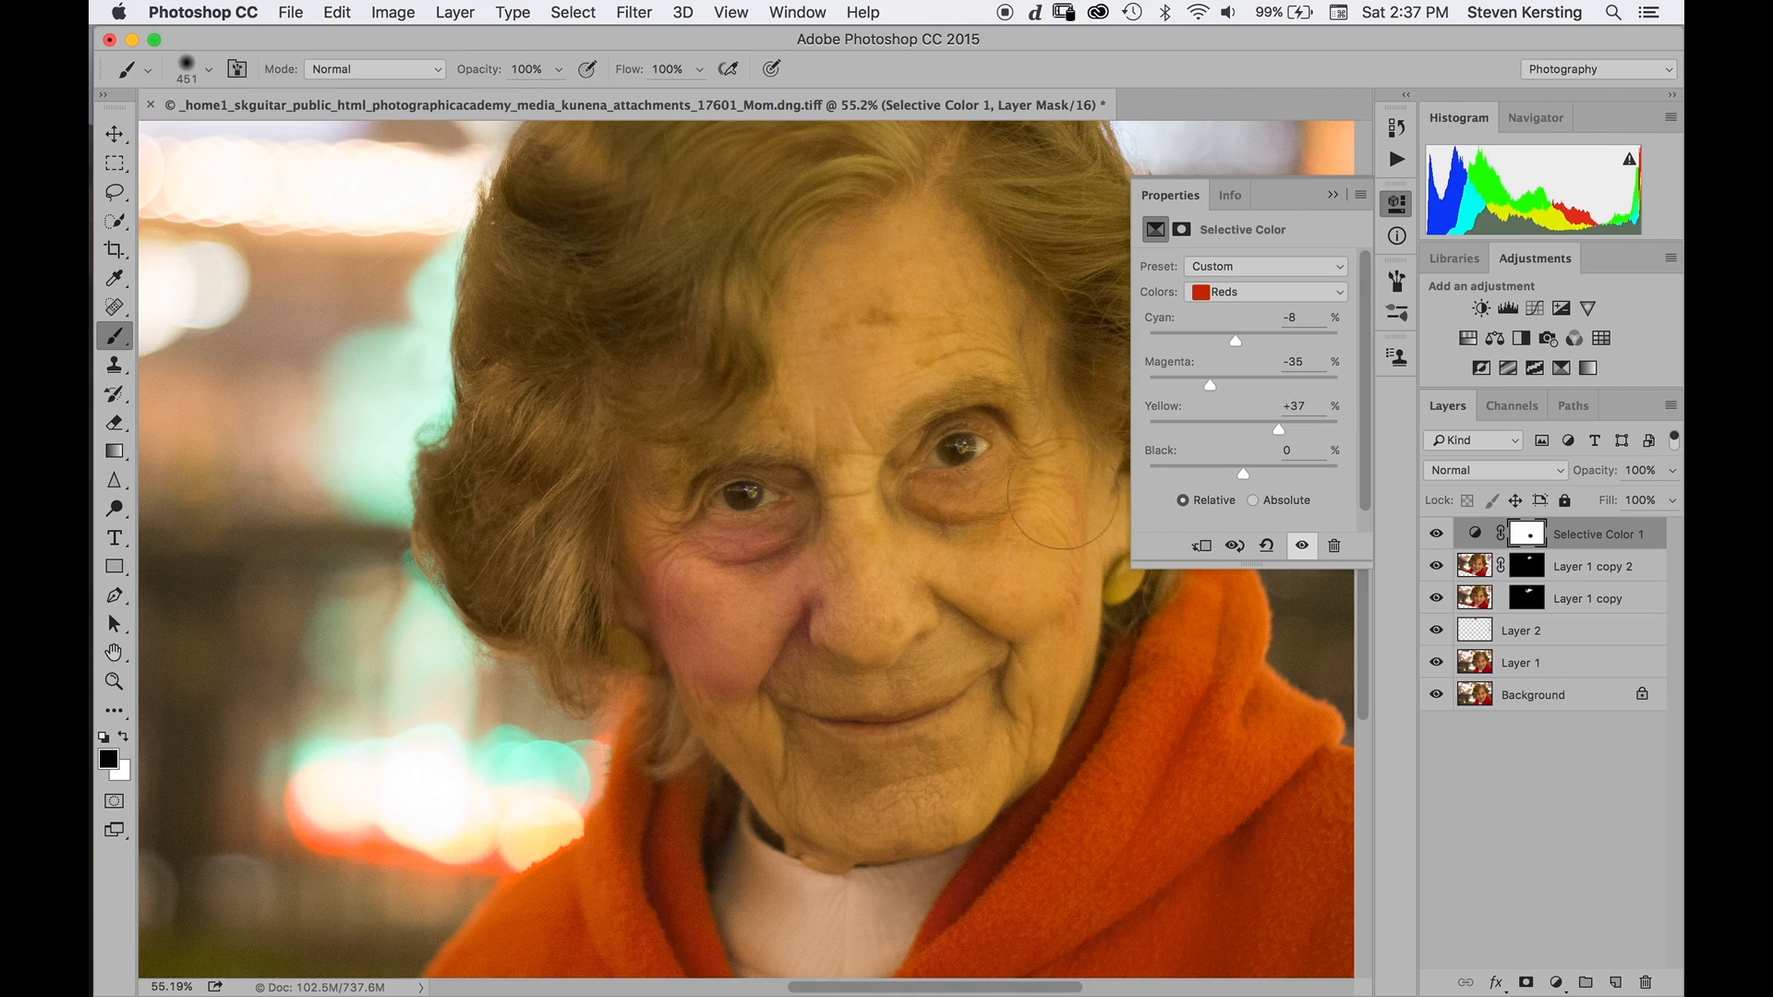
Paint white on the Selective Color mask below the eye, and set the Reds to magenta -23% and yellow +26%.
{"action": "key", "text": "x"}
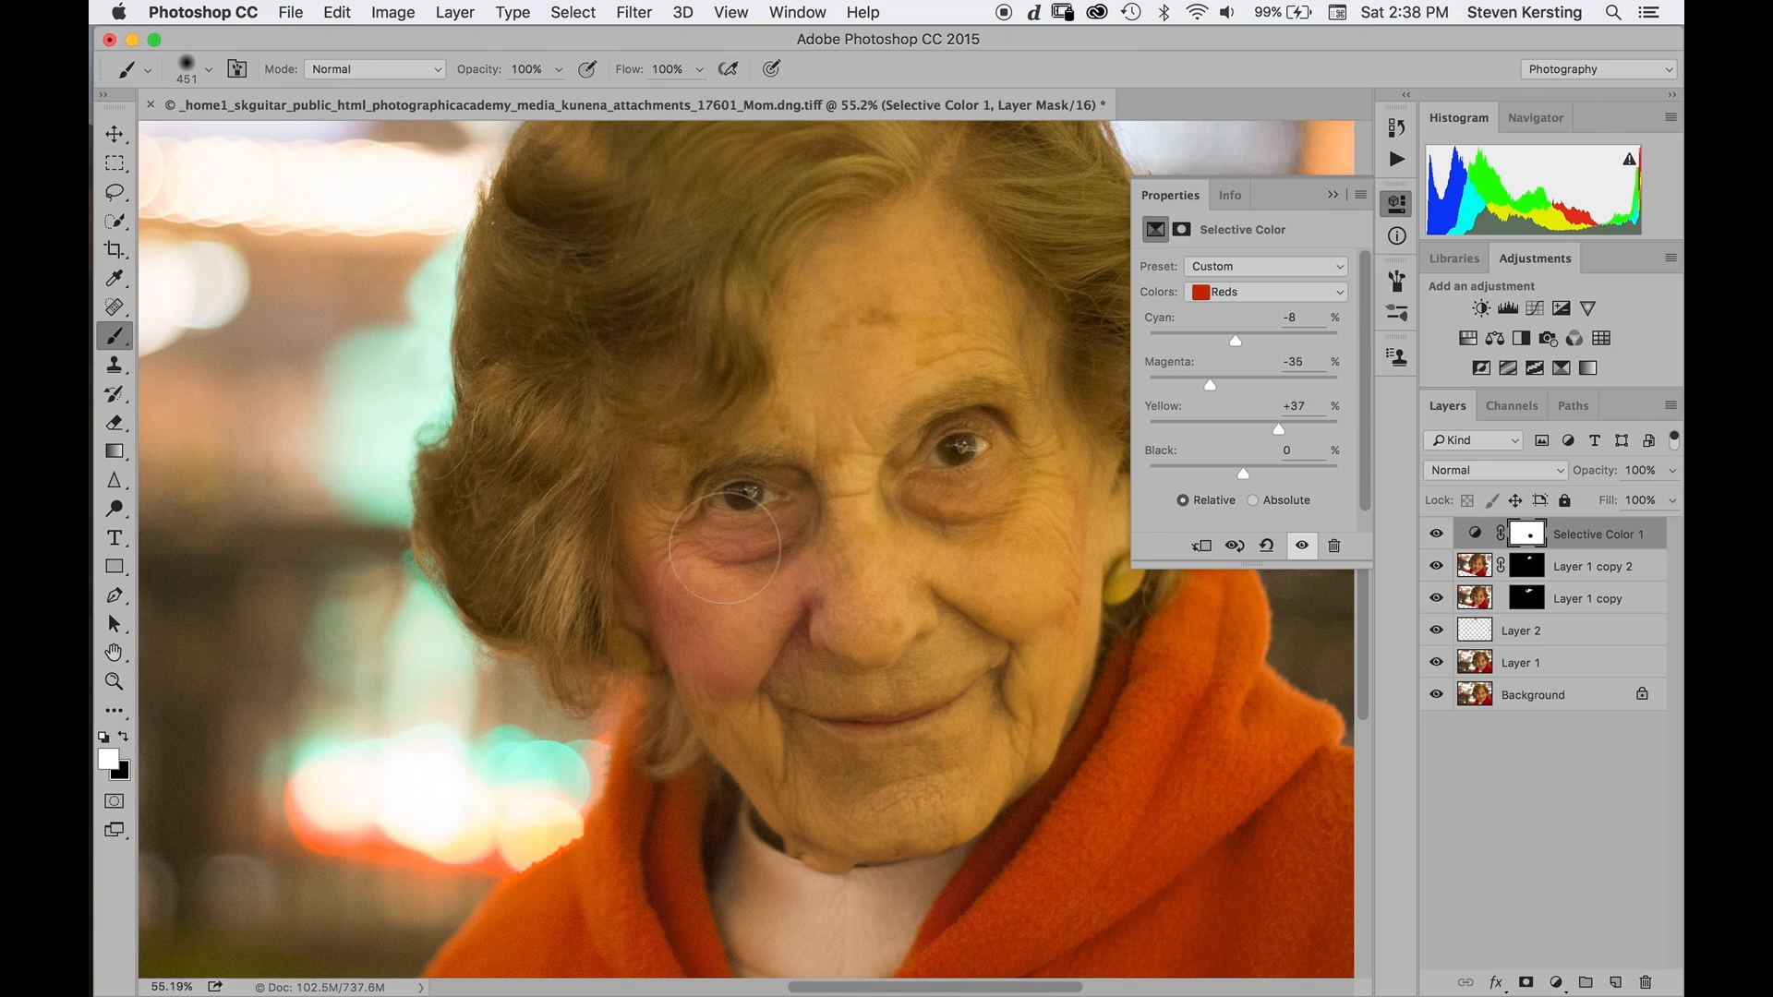
{"action": "left_click_drag", "start_coordinate": [739, 533], "coordinate": [806, 527]}
{"action": "left_click_drag", "start_coordinate": [1223, 385], "coordinate": [1221, 385]}
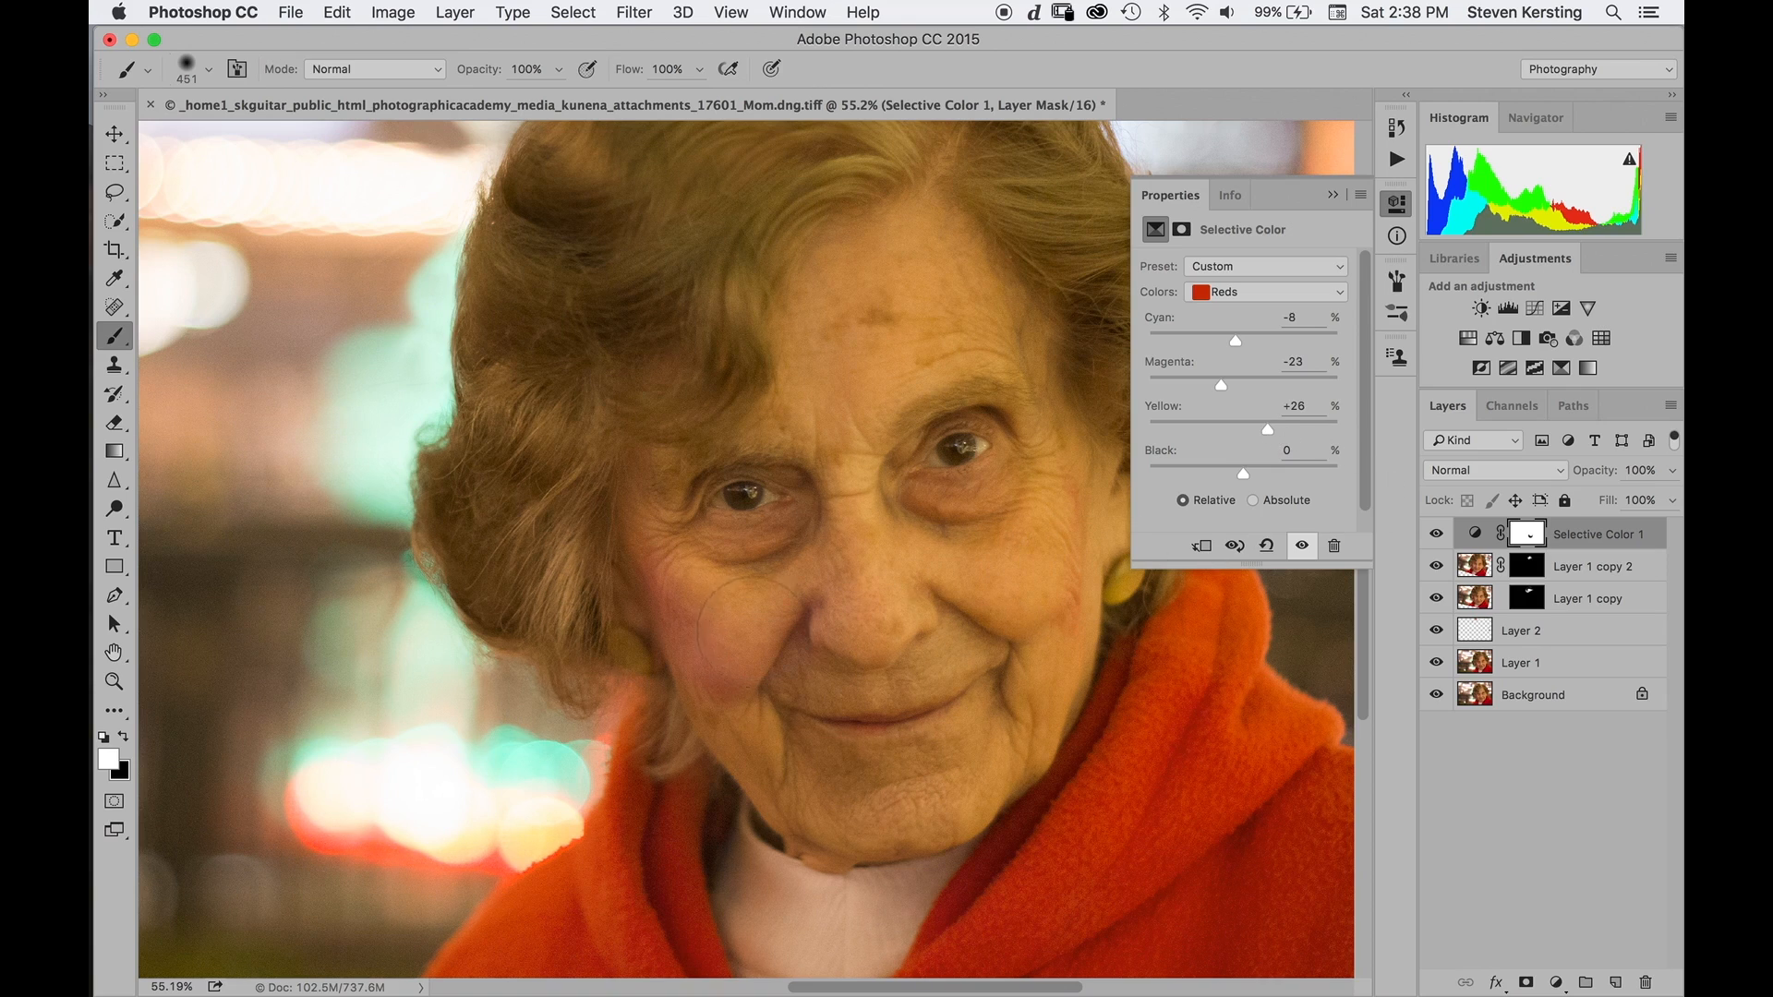
Paint white and black on the Selective Color 1 mask over the cheek to compare corrected and uncorrected skin.
{"action": "left_click", "coordinate": [1529, 536]}
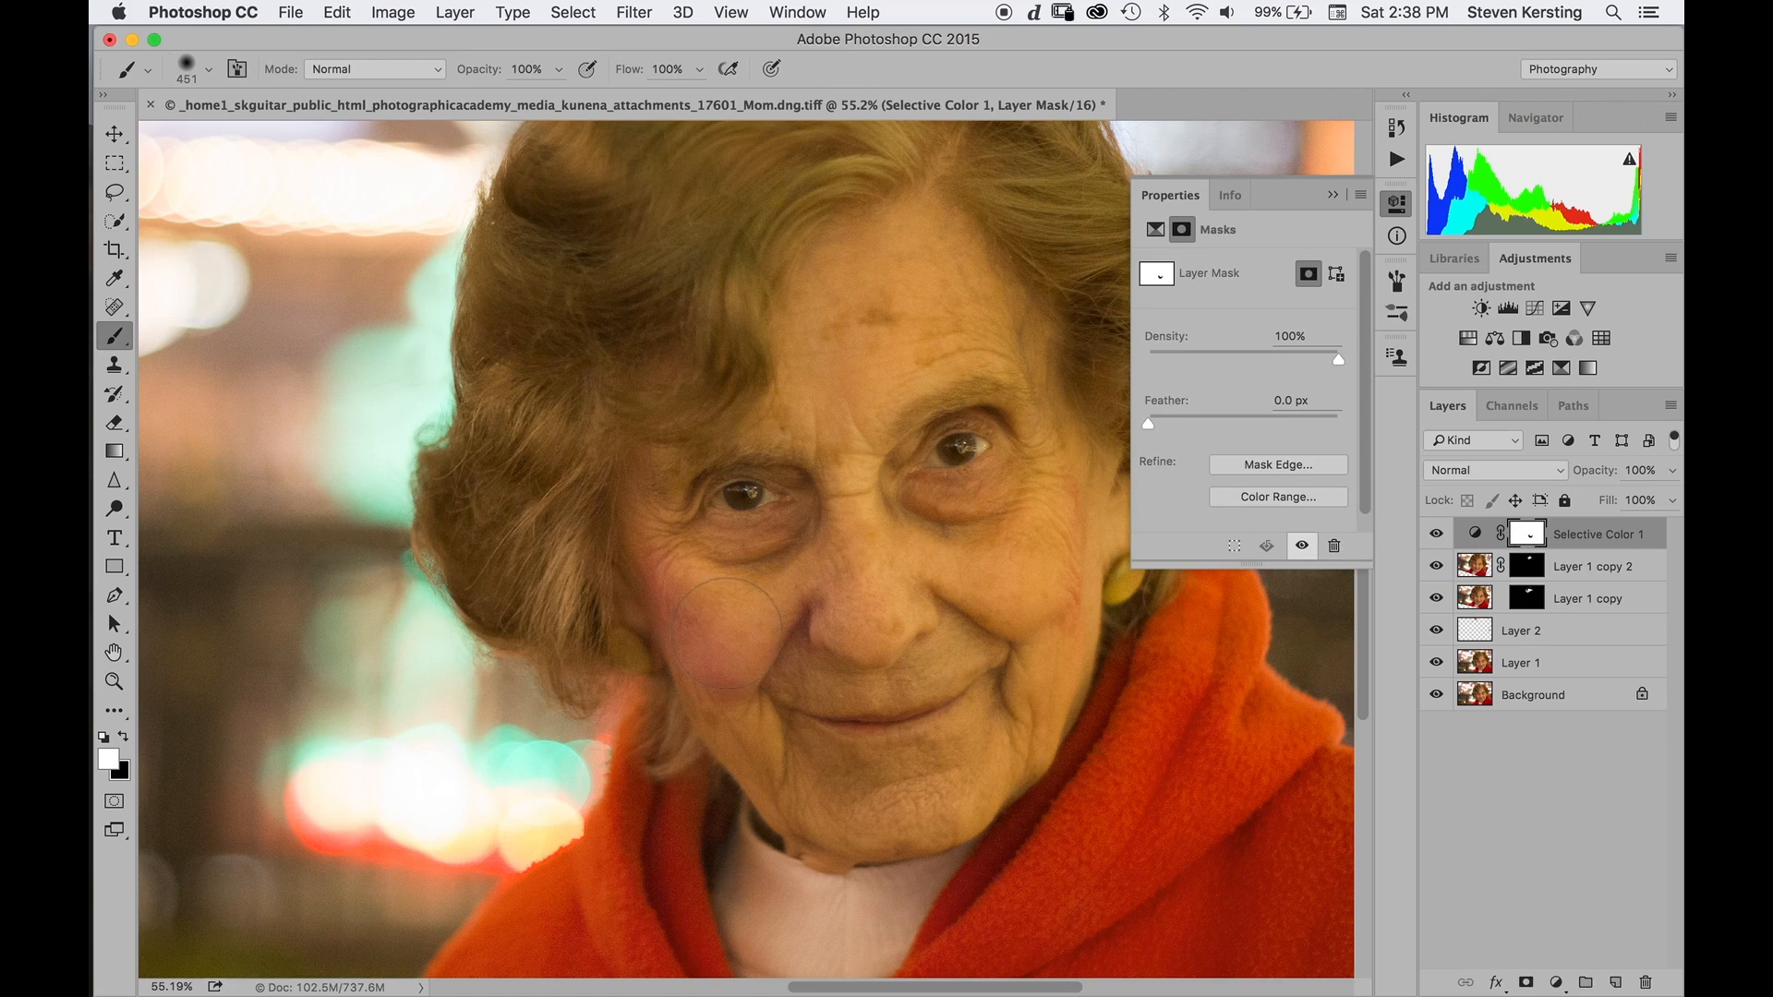
{"action": "mouse_move", "coordinate": [720, 623]}
{"action": "left_mouse_down"}
{"action": "mouse_move", "coordinate": [790, 665]}
{"action": "mouse_move", "coordinate": [782, 647]}
{"action": "left_mouse_up"}
{"action": "key", "text": "x"}
{"action": "left_click_drag", "start_coordinate": [714, 631], "coordinate": [711, 623]}
Make the Selective Color 1 mask black and paint white over the reddish cheek, eye areas, nose and forehead, comparing the layer hidden and shown.
{"action": "left_click", "coordinate": [1332, 196]}
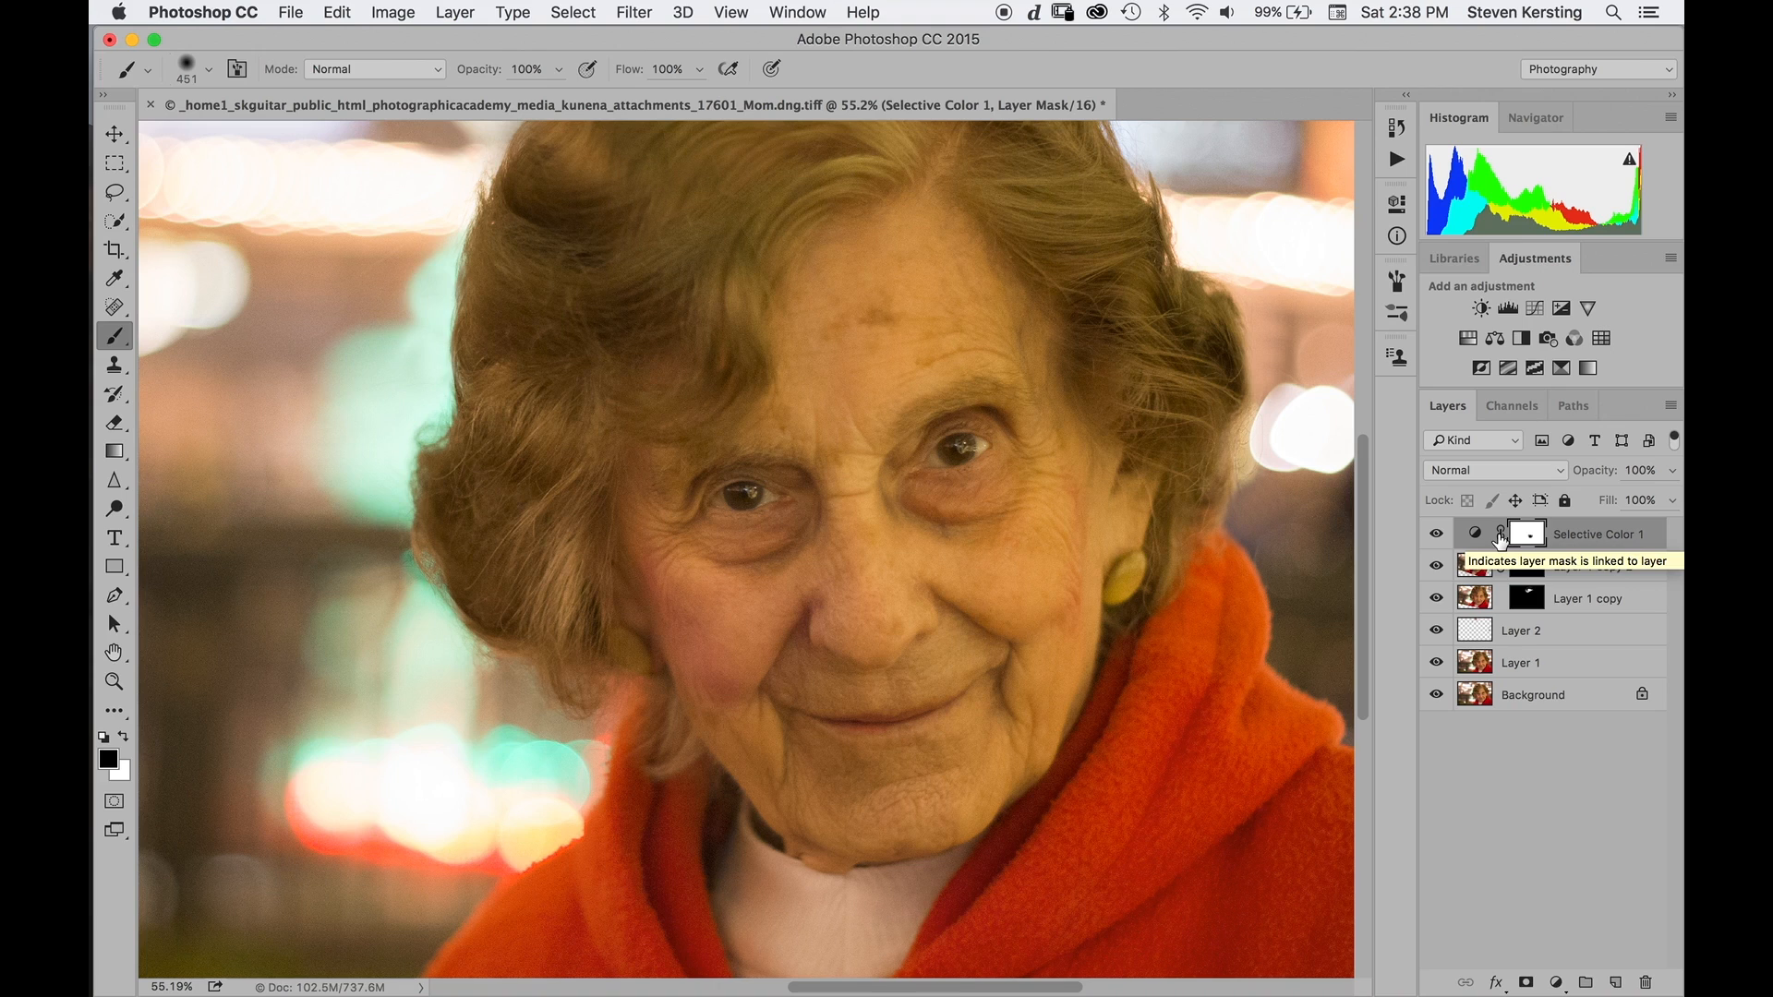
{"action": "key", "text": "super+i"}
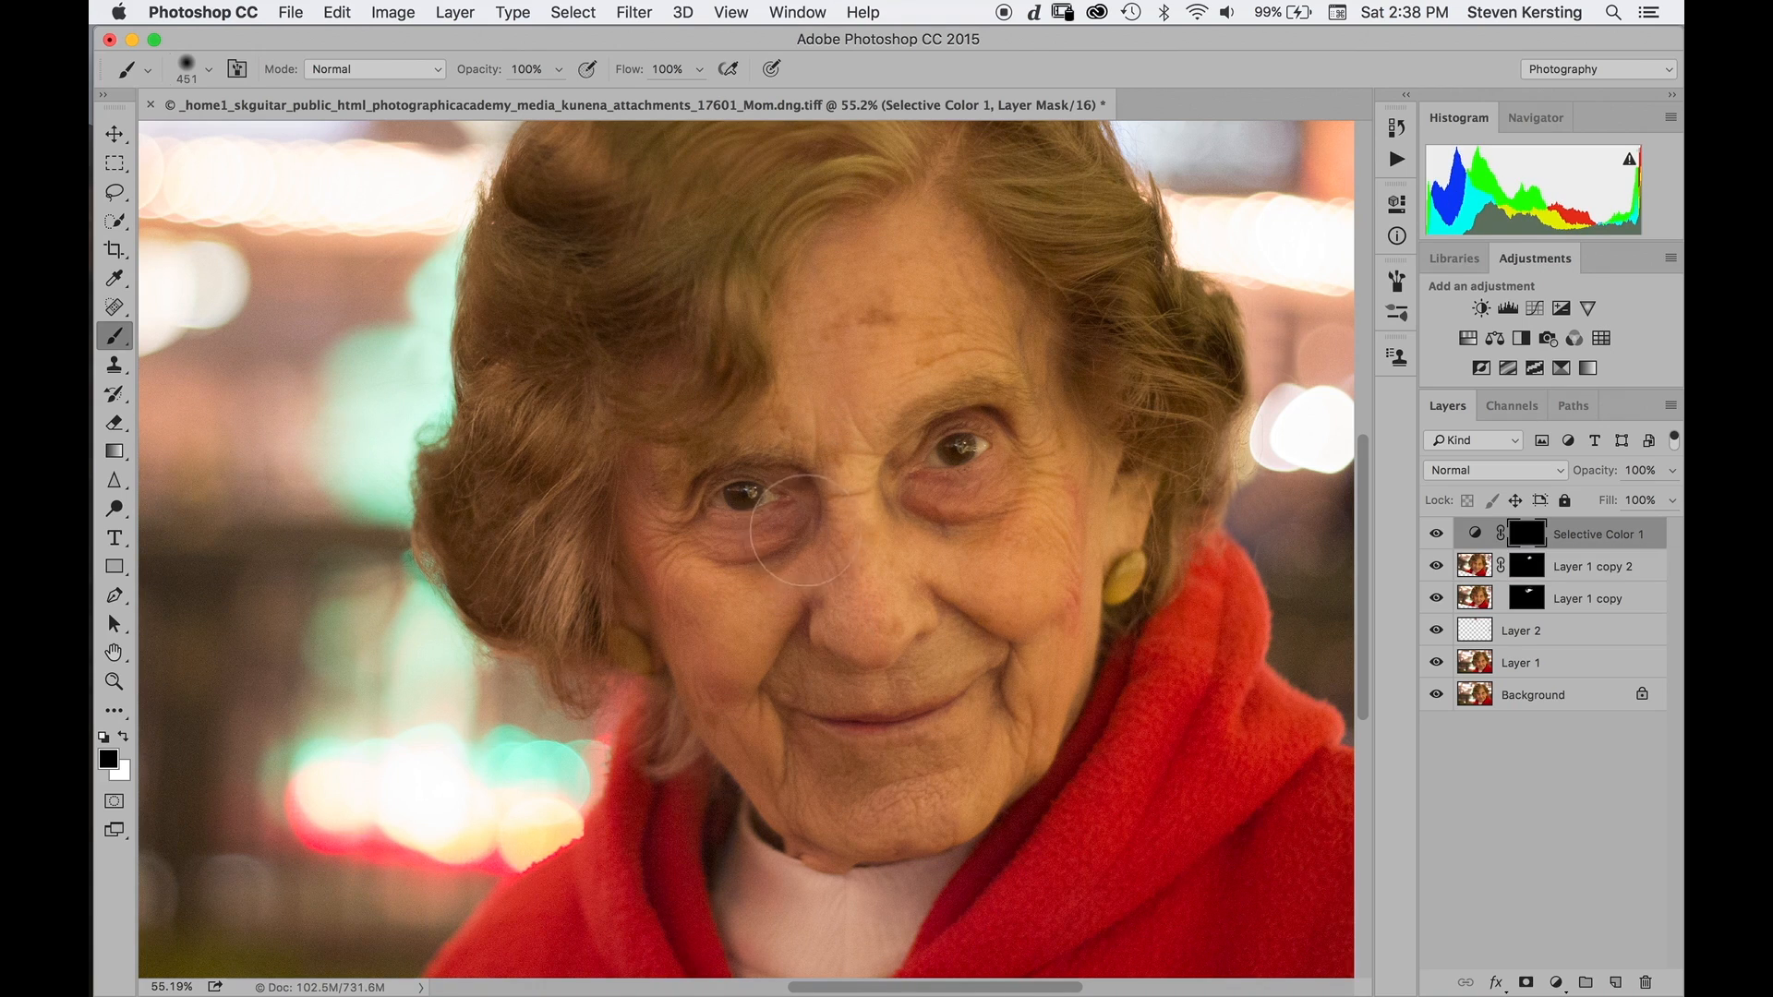
{"action": "key", "text": "x"}
{"action": "left_click_drag", "start_coordinate": [842, 571], "coordinate": [783, 573]}
{"action": "mouse_move", "coordinate": [709, 534]}
{"action": "left_mouse_down"}
{"action": "mouse_move", "coordinate": [729, 545]}
{"action": "mouse_move", "coordinate": [669, 534]}
{"action": "left_mouse_up"}
{"action": "mouse_move", "coordinate": [640, 476]}
{"action": "left_mouse_down"}
{"action": "mouse_move", "coordinate": [644, 573]}
{"action": "mouse_move", "coordinate": [640, 462]}
{"action": "left_mouse_up"}
{"action": "mouse_move", "coordinate": [958, 489]}
{"action": "left_mouse_down"}
{"action": "mouse_move", "coordinate": [916, 500]}
{"action": "mouse_move", "coordinate": [956, 487]}
{"action": "left_mouse_up"}
{"action": "mouse_move", "coordinate": [857, 380]}
{"action": "left_mouse_down"}
{"action": "mouse_move", "coordinate": [863, 356]}
{"action": "mouse_move", "coordinate": [822, 358]}
{"action": "left_mouse_up"}
{"action": "mouse_move", "coordinate": [814, 425]}
{"action": "left_mouse_down"}
{"action": "mouse_move", "coordinate": [889, 407]}
{"action": "mouse_move", "coordinate": [966, 295]}
{"action": "mouse_move", "coordinate": [935, 289]}
{"action": "mouse_move", "coordinate": [968, 296]}
{"action": "left_mouse_up"}
{"action": "left_click_drag", "start_coordinate": [861, 566], "coordinate": [833, 580]}
{"action": "left_click", "coordinate": [1437, 534]}
{"action": "left_click", "coordinate": [1437, 534]}
Set the Selective Color 1 Reds to magenta -16% and yellow +15%, and compare the face with the layer hidden and shown.
{"action": "double_click", "coordinate": [1474, 536]}
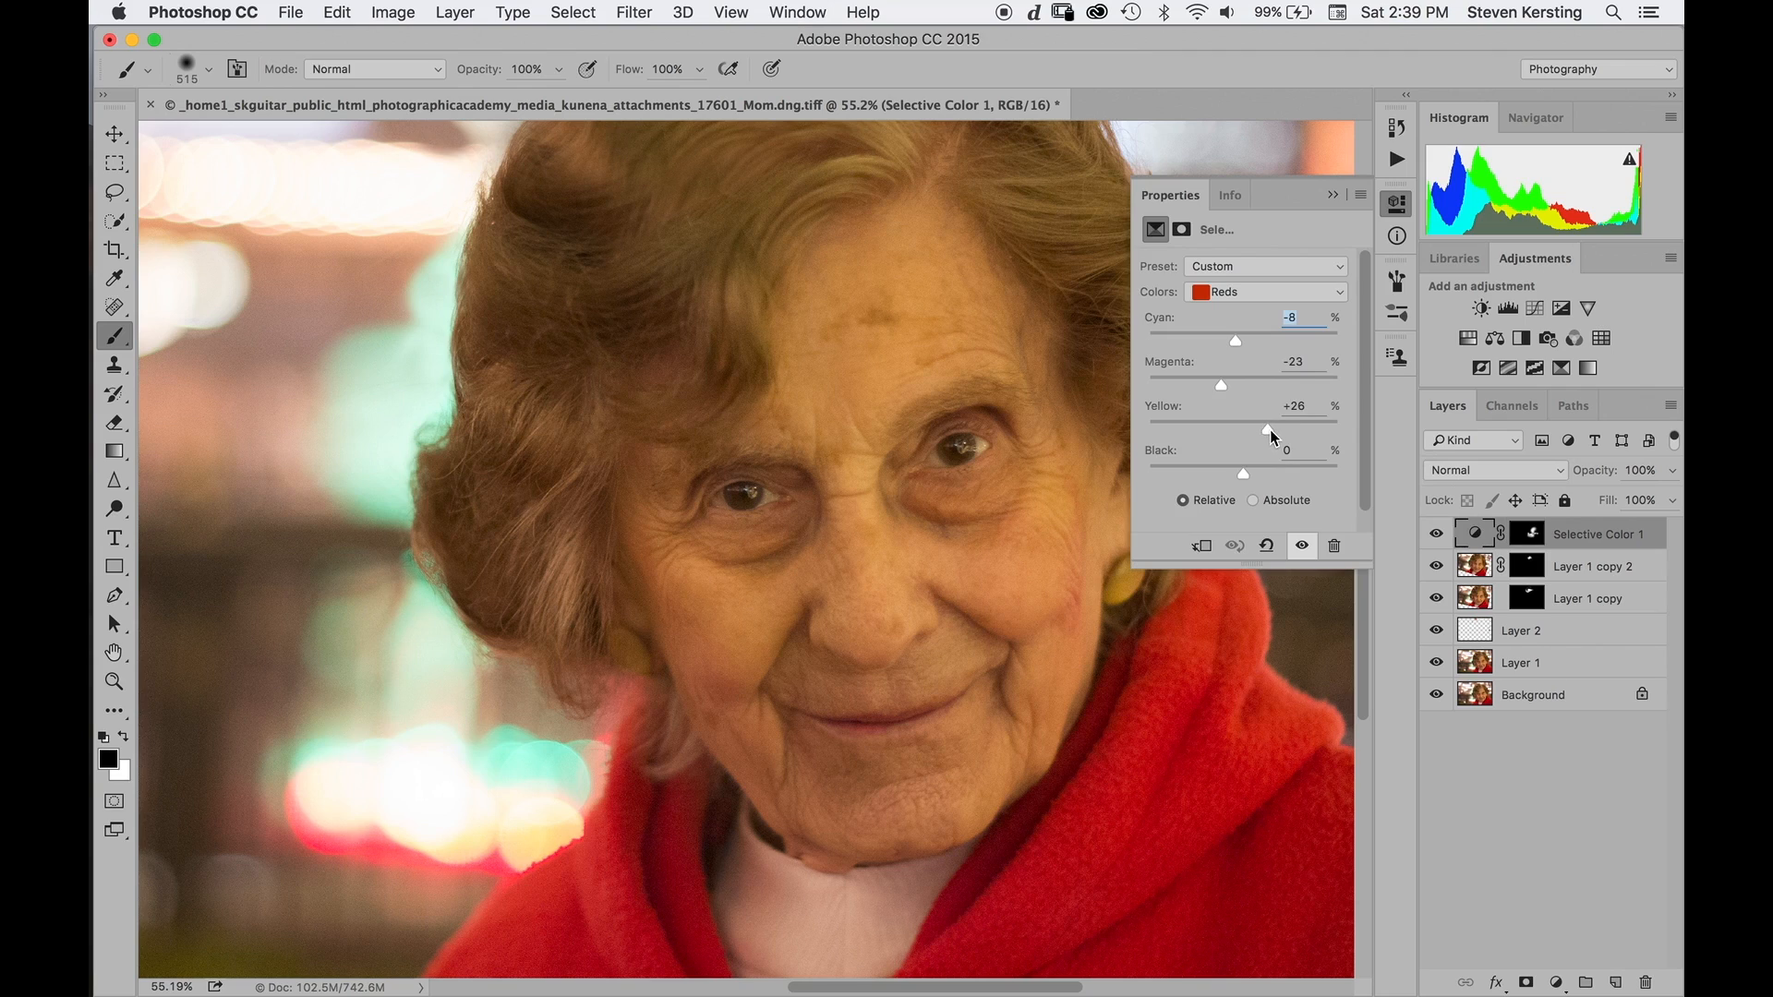
{"action": "left_click_drag", "start_coordinate": [1269, 431], "coordinate": [1263, 434]}
{"action": "left_click_drag", "start_coordinate": [1256, 429], "coordinate": [1229, 387]}
{"action": "left_click", "coordinate": [1436, 534]}
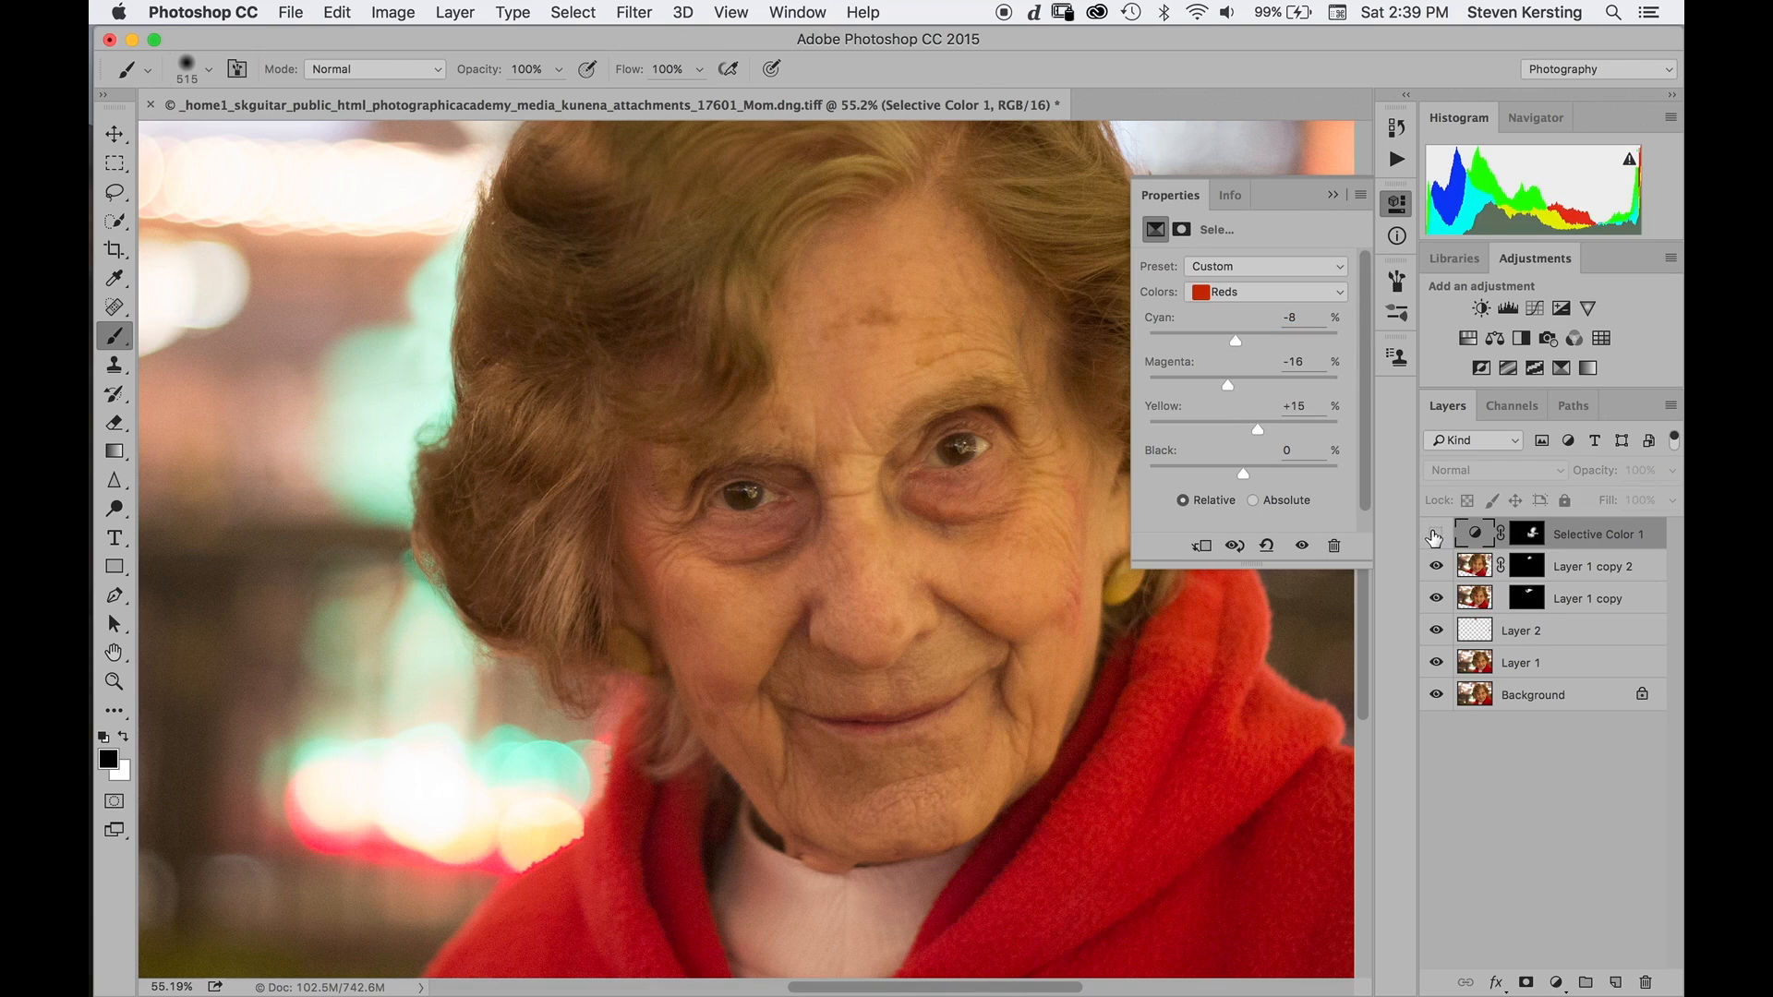
{"action": "left_click", "coordinate": [1436, 535]}
{"action": "left_click", "coordinate": [1436, 535]}
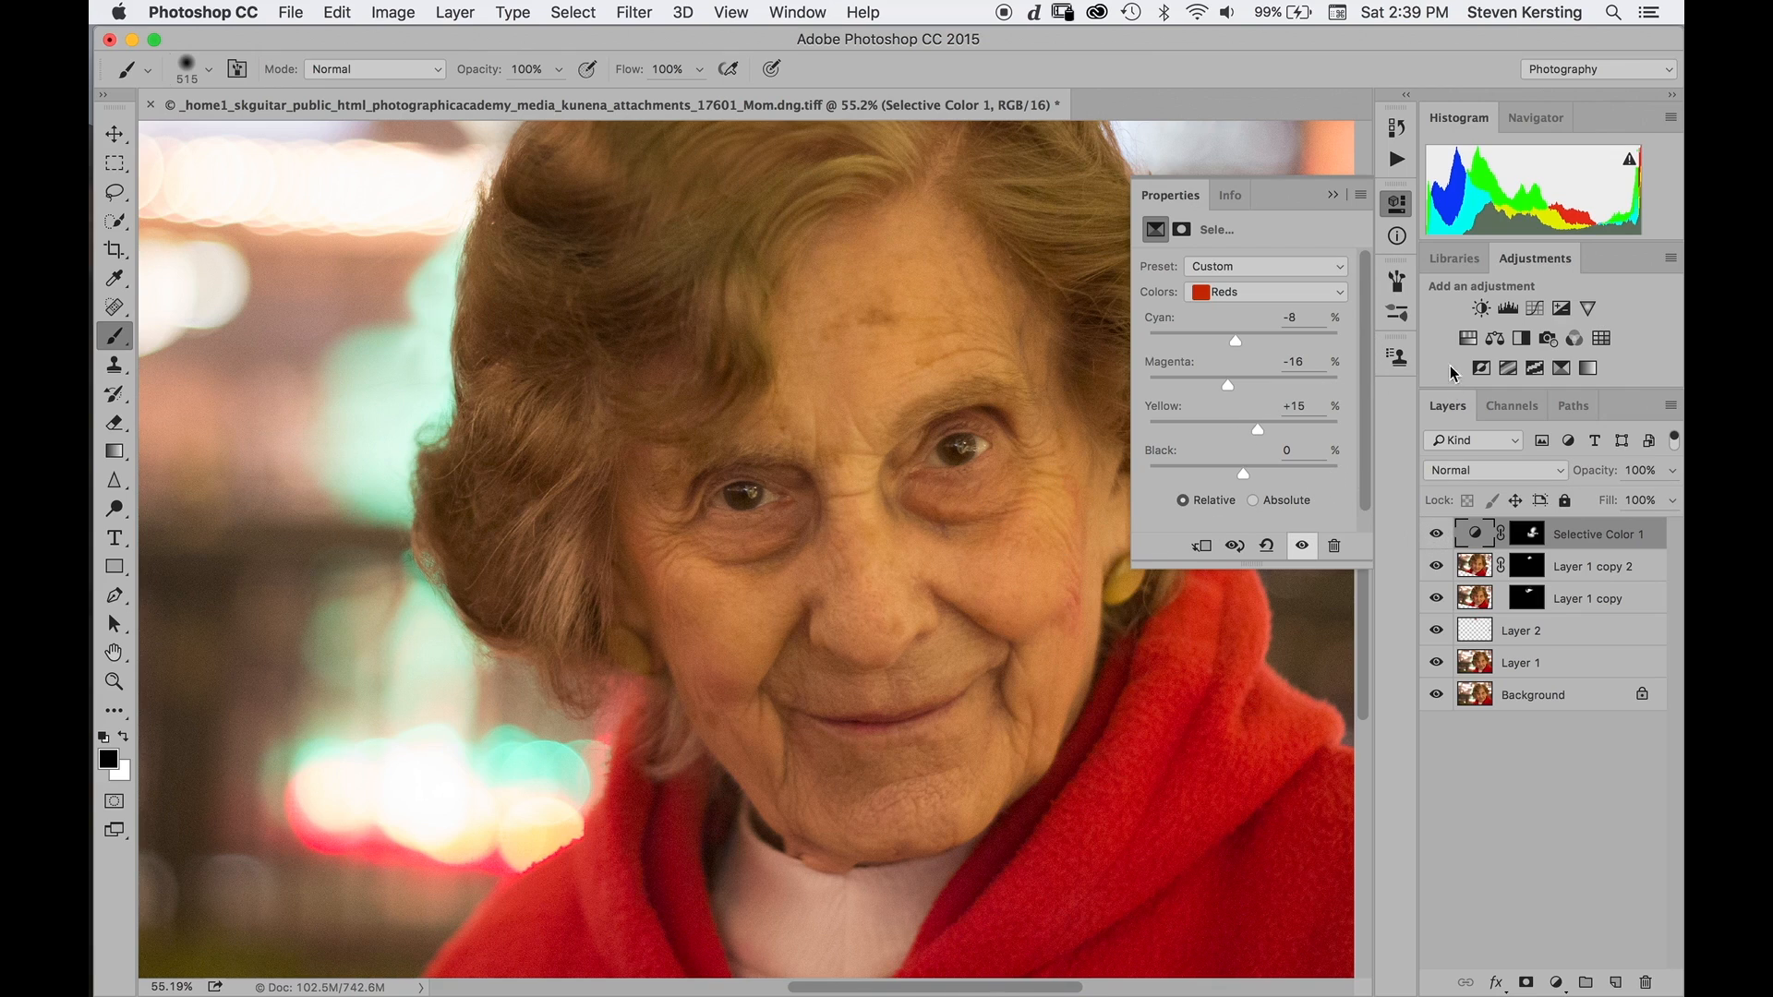
Paint white on the Selective Color 1 mask beside the eye and, with a 69 px brush, around both eyes.
{"action": "left_click", "coordinate": [1528, 534]}
{"action": "key", "text": "x"}
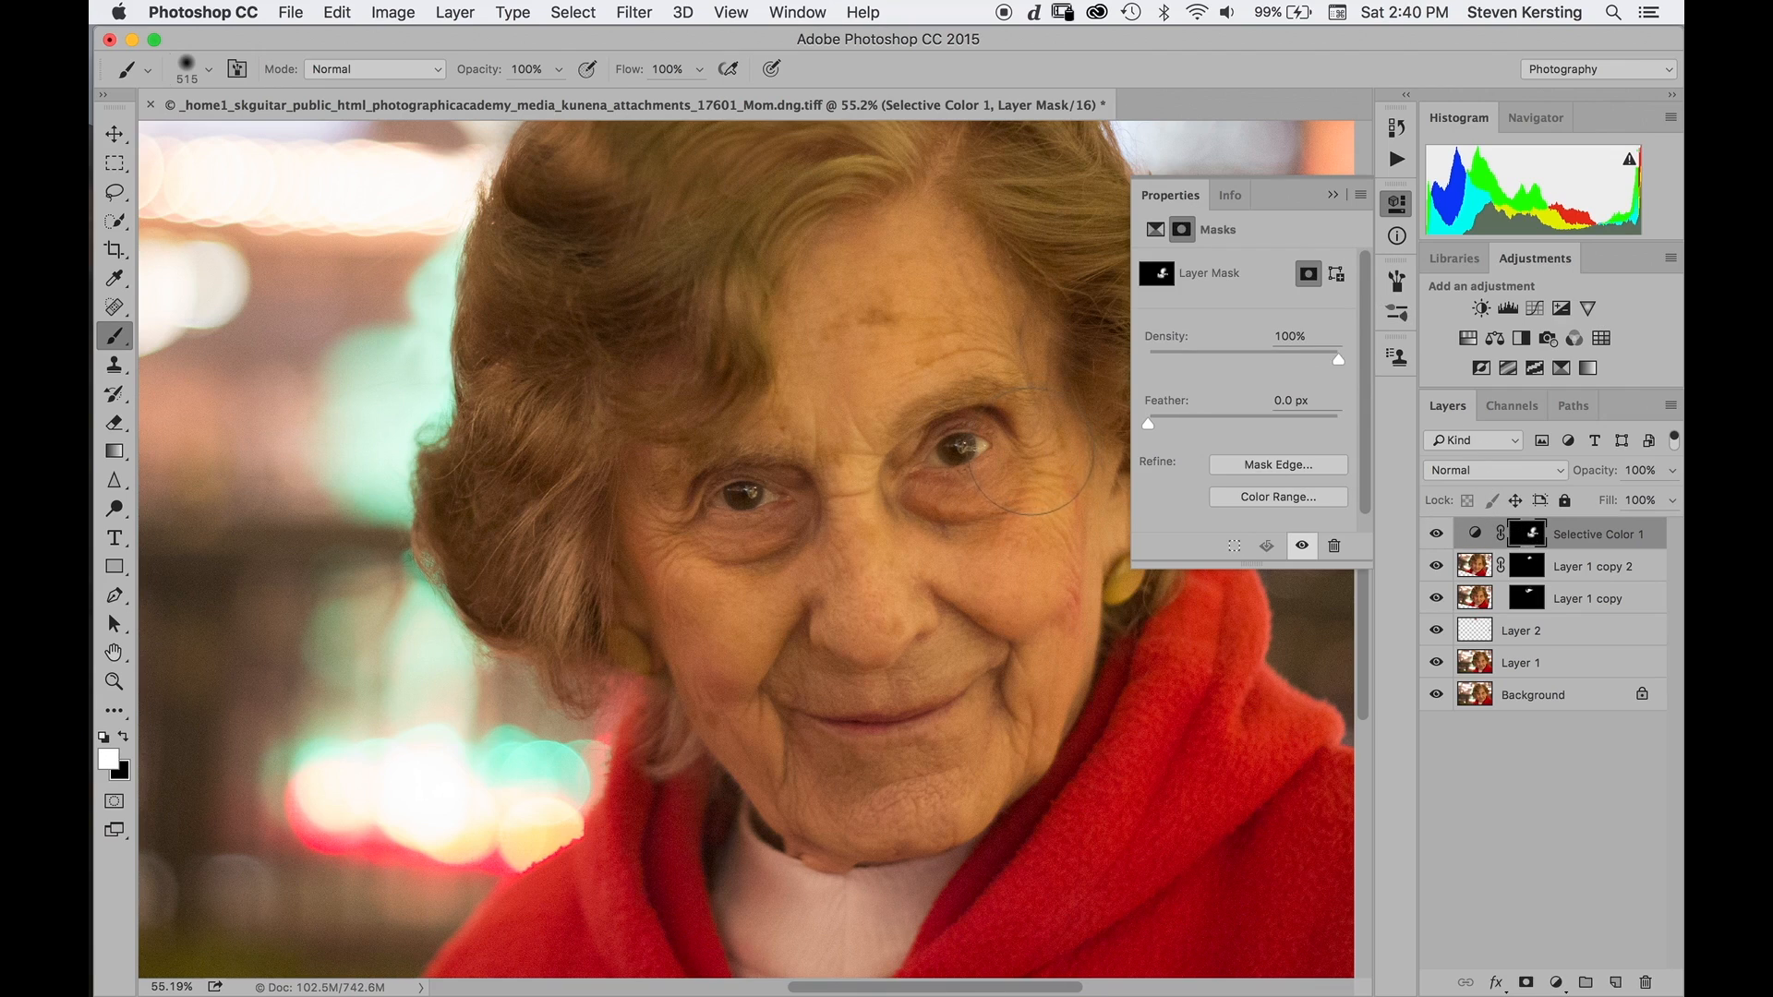
{"action": "mouse_move", "coordinate": [1050, 472]}
{"action": "left_mouse_down"}
{"action": "mouse_move", "coordinate": [982, 467]}
{"action": "mouse_move", "coordinate": [910, 498]}
{"action": "left_mouse_up"}
View the Selective Color 1 mask on its own to inspect the painted areas, and return to the normal image view.
{"action": "key", "text": "alt"}
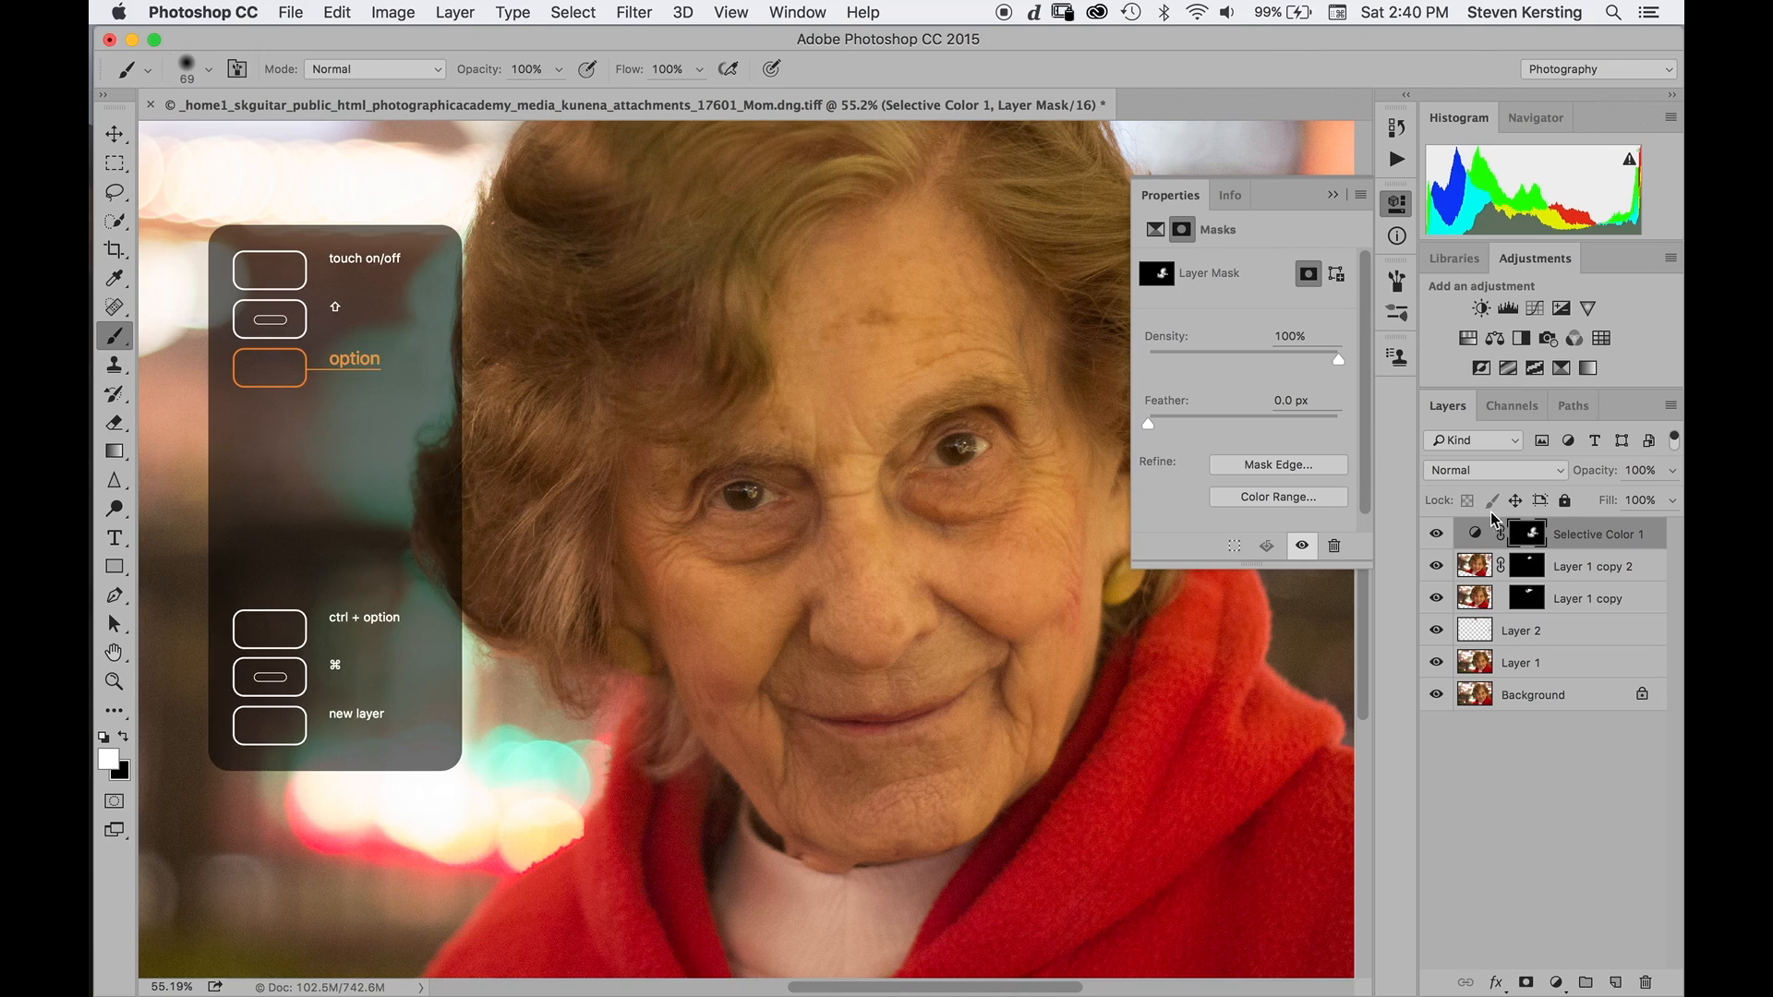
{"action": "left_click", "coordinate": [1526, 535], "text": "alt"}
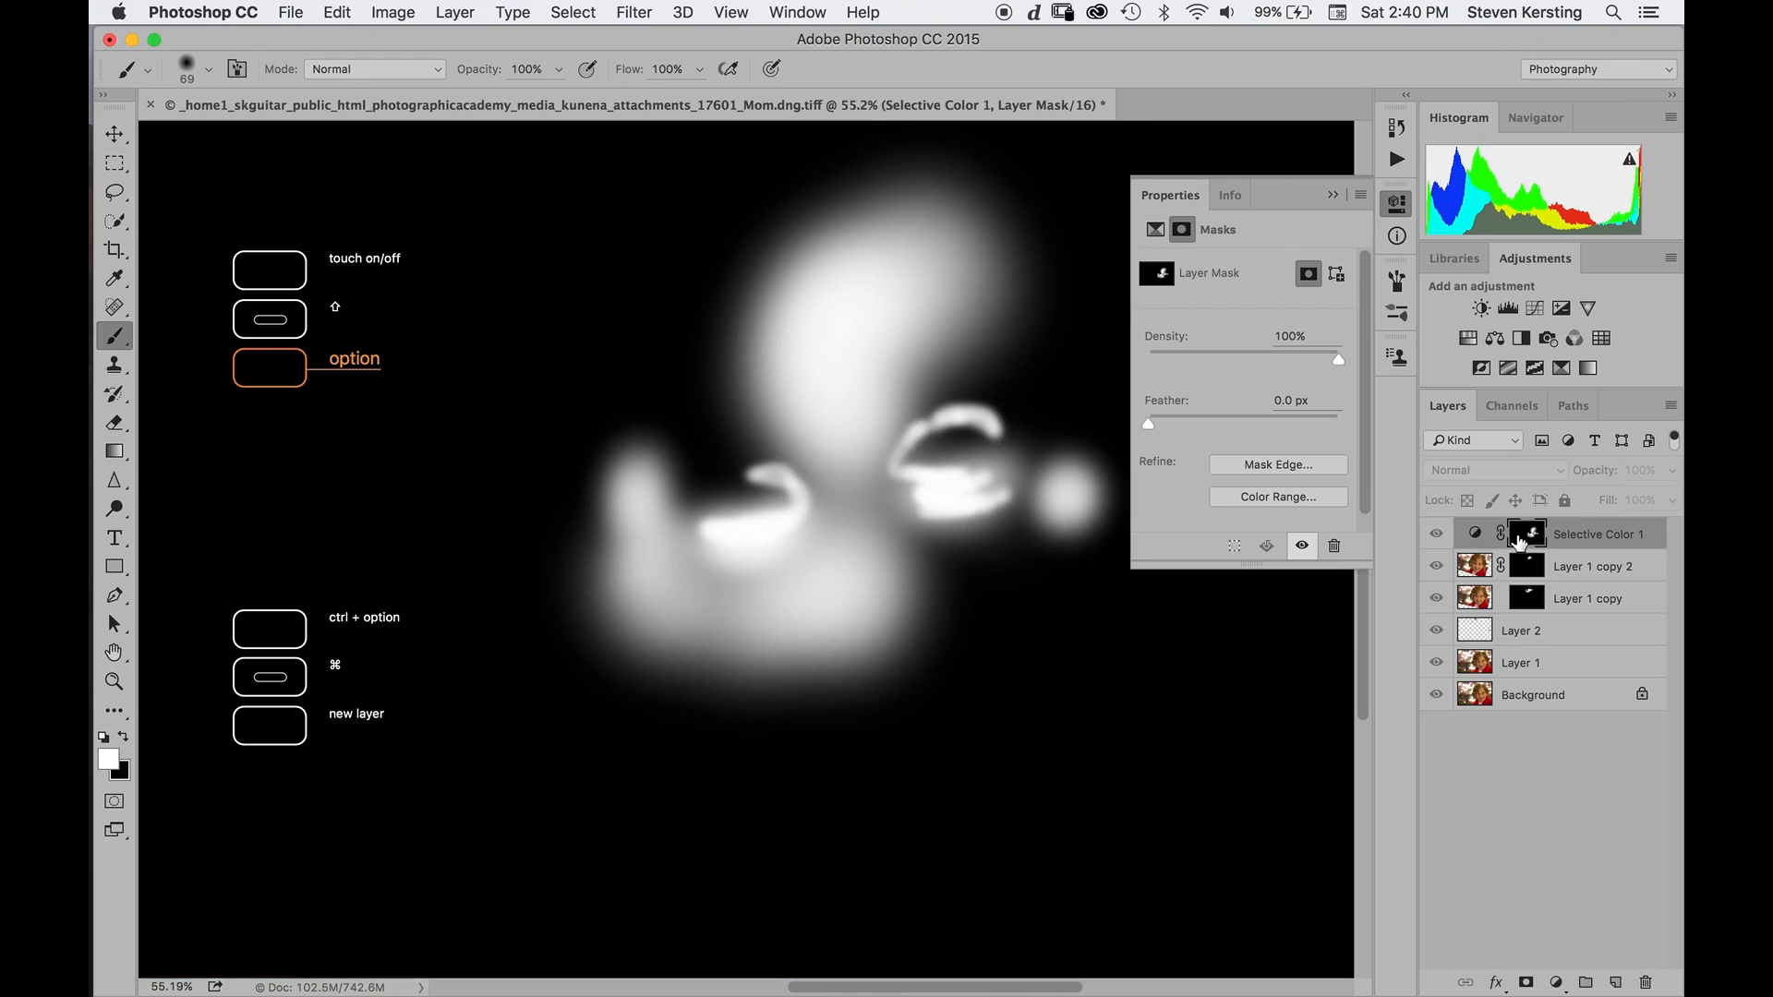
{"action": "left_click", "coordinate": [1522, 540], "text": "alt"}
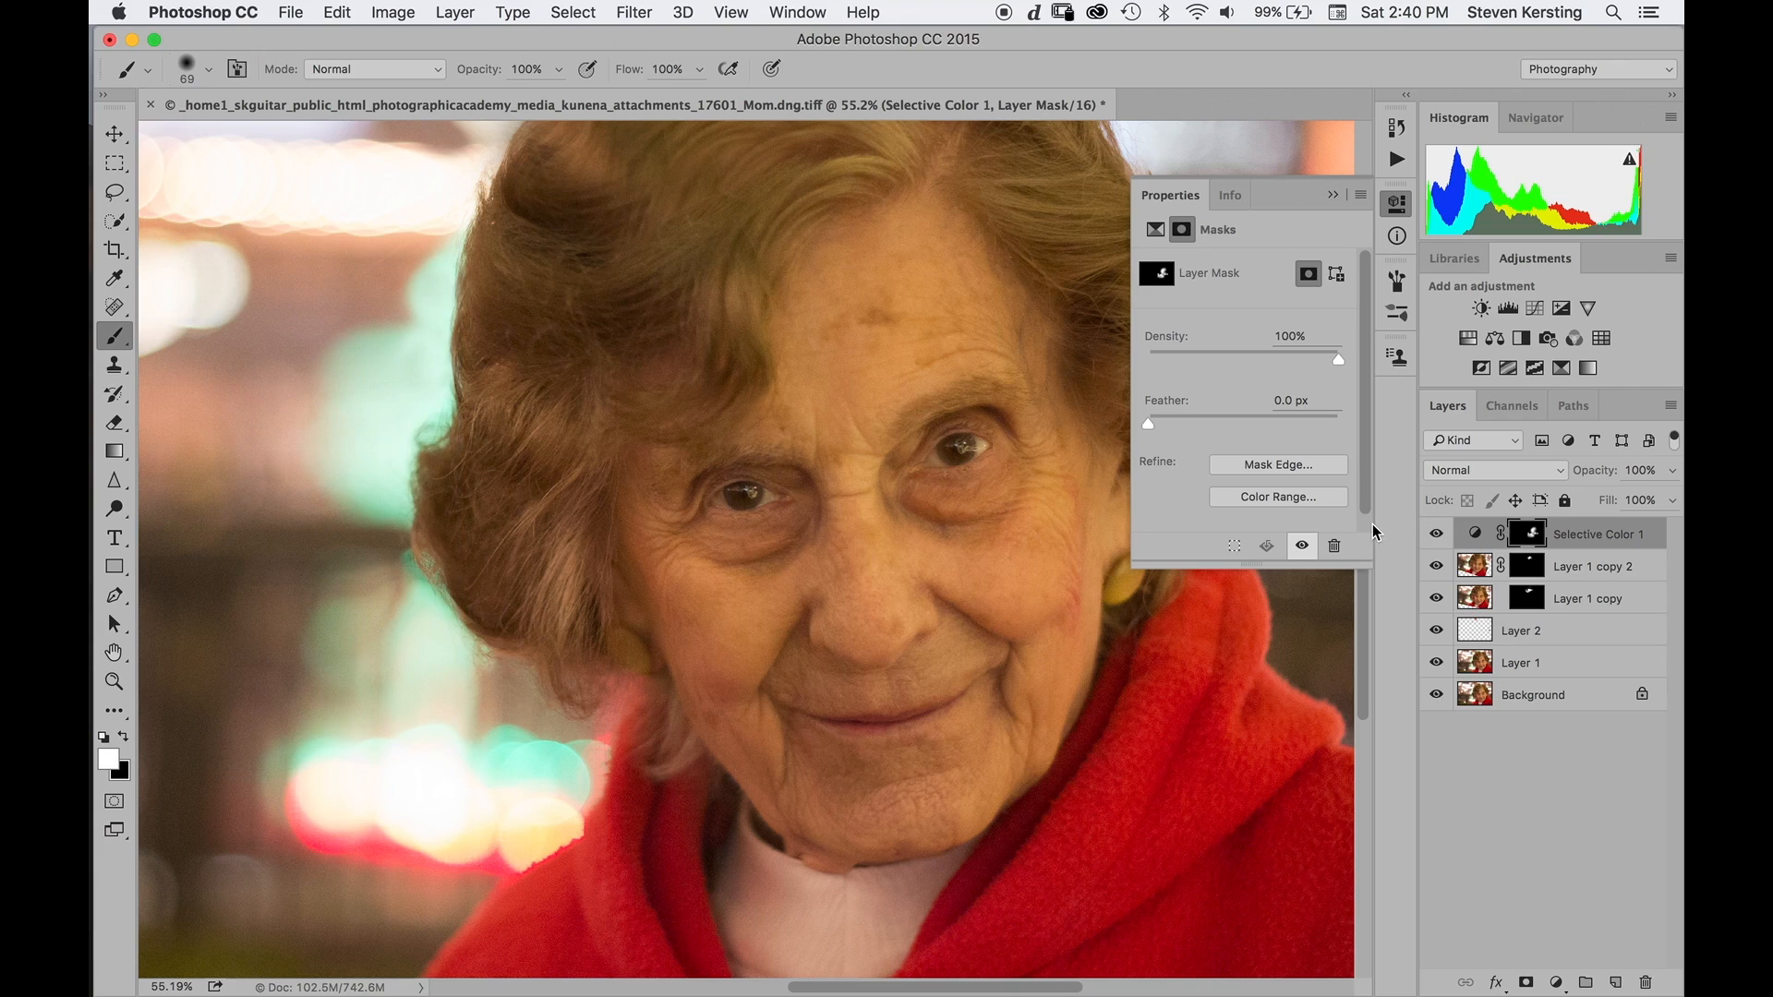
Duplicate Selective Color 1, set the copy's opacity to 62% and fill its mask with black.
{"action": "key", "text": "super+j"}
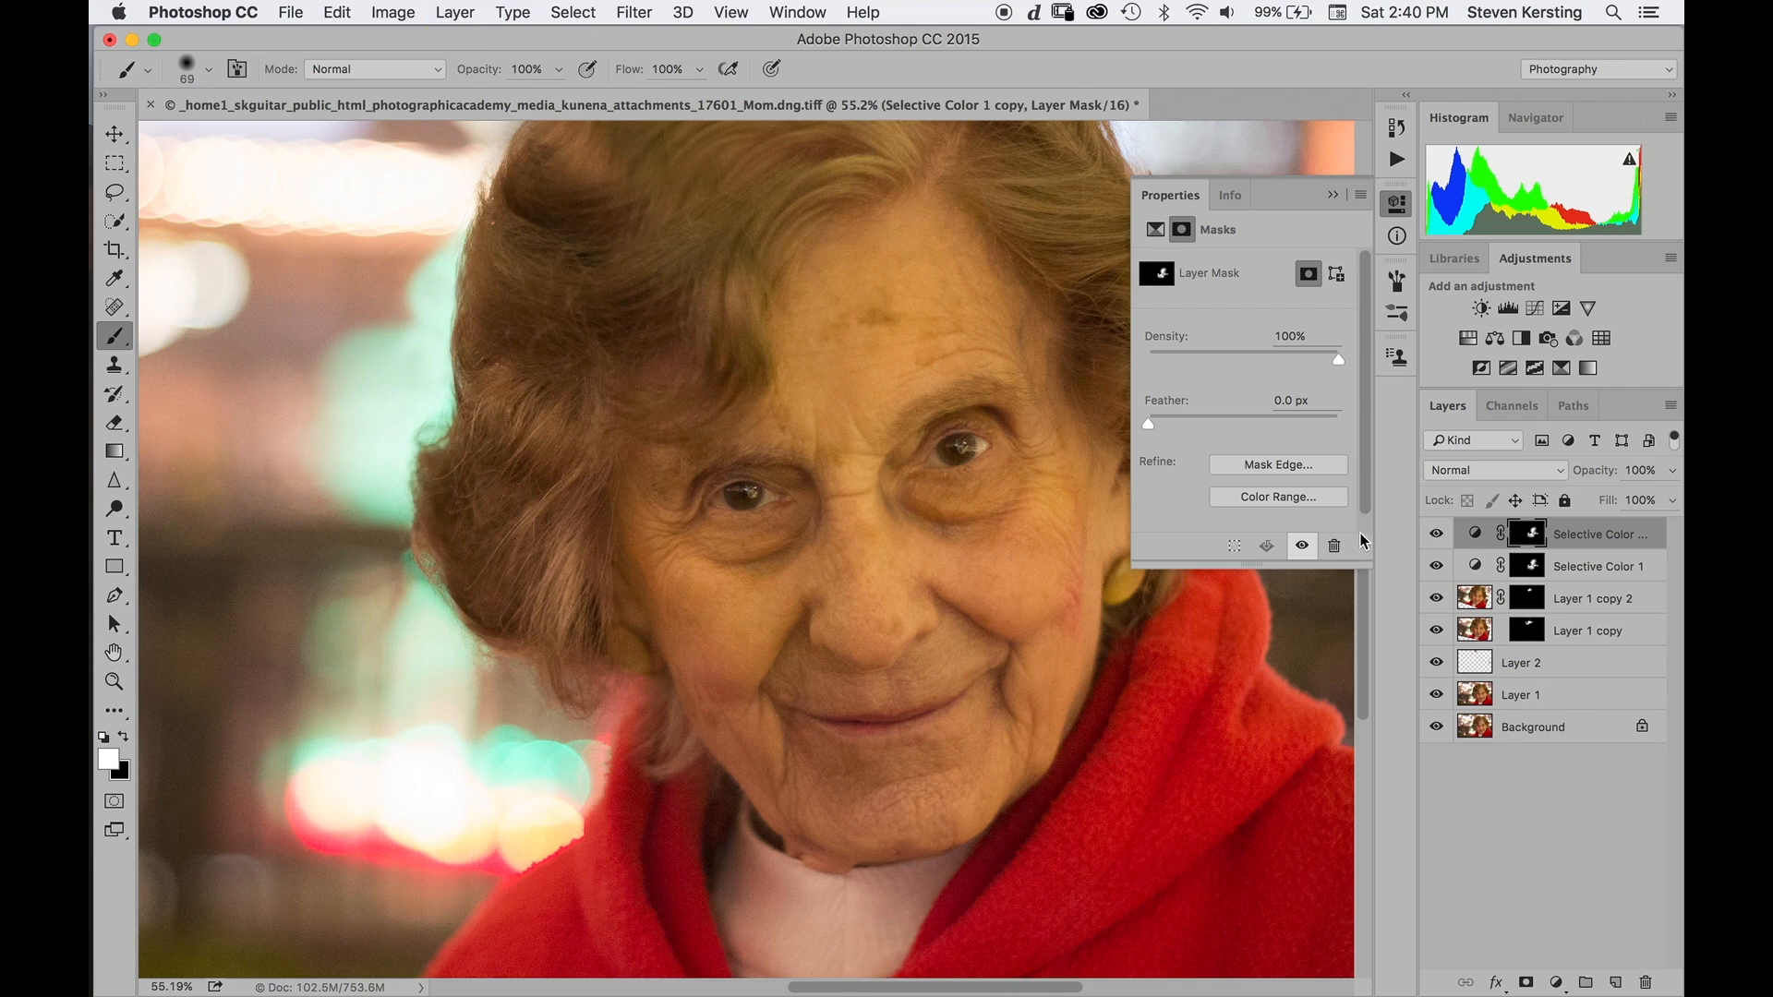
{"action": "left_click", "coordinate": [1437, 535]}
{"action": "left_click", "coordinate": [1437, 535]}
{"action": "left_click_drag", "start_coordinate": [1590, 471], "coordinate": [1543, 503]}
{"action": "key", "text": "super+BackSpace"}
Paint white on the Selective Color 1 copy mask under both eyes and on the cheeks to strengthen the correction there.
{"action": "mouse_move", "coordinate": [766, 561]}
{"action": "left_mouse_down"}
{"action": "mouse_move", "coordinate": [791, 546]}
{"action": "mouse_move", "coordinate": [785, 522]}
{"action": "left_mouse_up"}
{"action": "mouse_move", "coordinate": [772, 517]}
{"action": "left_mouse_down"}
{"action": "mouse_move", "coordinate": [752, 479]}
{"action": "mouse_move", "coordinate": [786, 483]}
{"action": "mouse_move", "coordinate": [799, 520]}
{"action": "mouse_move", "coordinate": [702, 542]}
{"action": "mouse_move", "coordinate": [776, 547]}
{"action": "left_mouse_up"}
{"action": "mouse_move", "coordinate": [917, 483]}
{"action": "left_mouse_down"}
{"action": "mouse_move", "coordinate": [996, 463]}
{"action": "mouse_move", "coordinate": [979, 471]}
{"action": "left_mouse_up"}
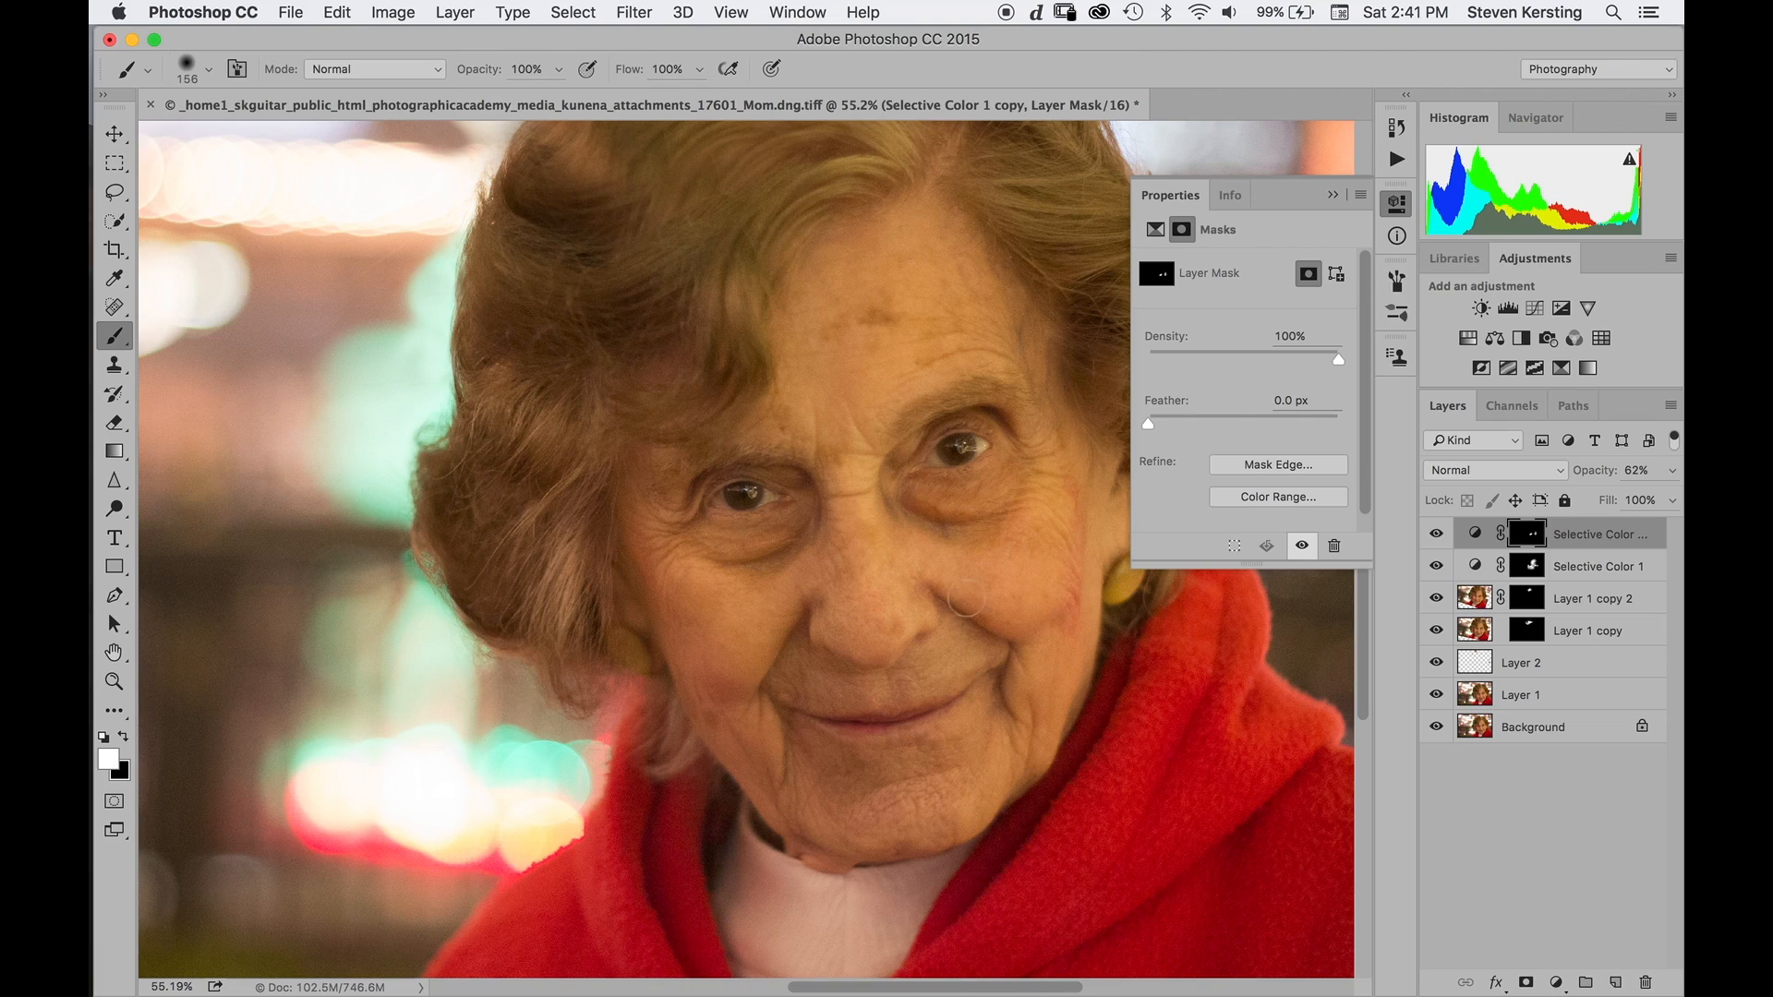
{"action": "mouse_move", "coordinate": [966, 592]}
{"action": "left_mouse_down"}
{"action": "mouse_move", "coordinate": [1013, 568]}
{"action": "mouse_move", "coordinate": [979, 592]}
{"action": "mouse_move", "coordinate": [1015, 587]}
{"action": "left_mouse_up"}
{"action": "left_click_drag", "start_coordinate": [640, 552], "coordinate": [637, 479]}
{"action": "key", "text": "alt"}
{"action": "key", "text": "shift"}
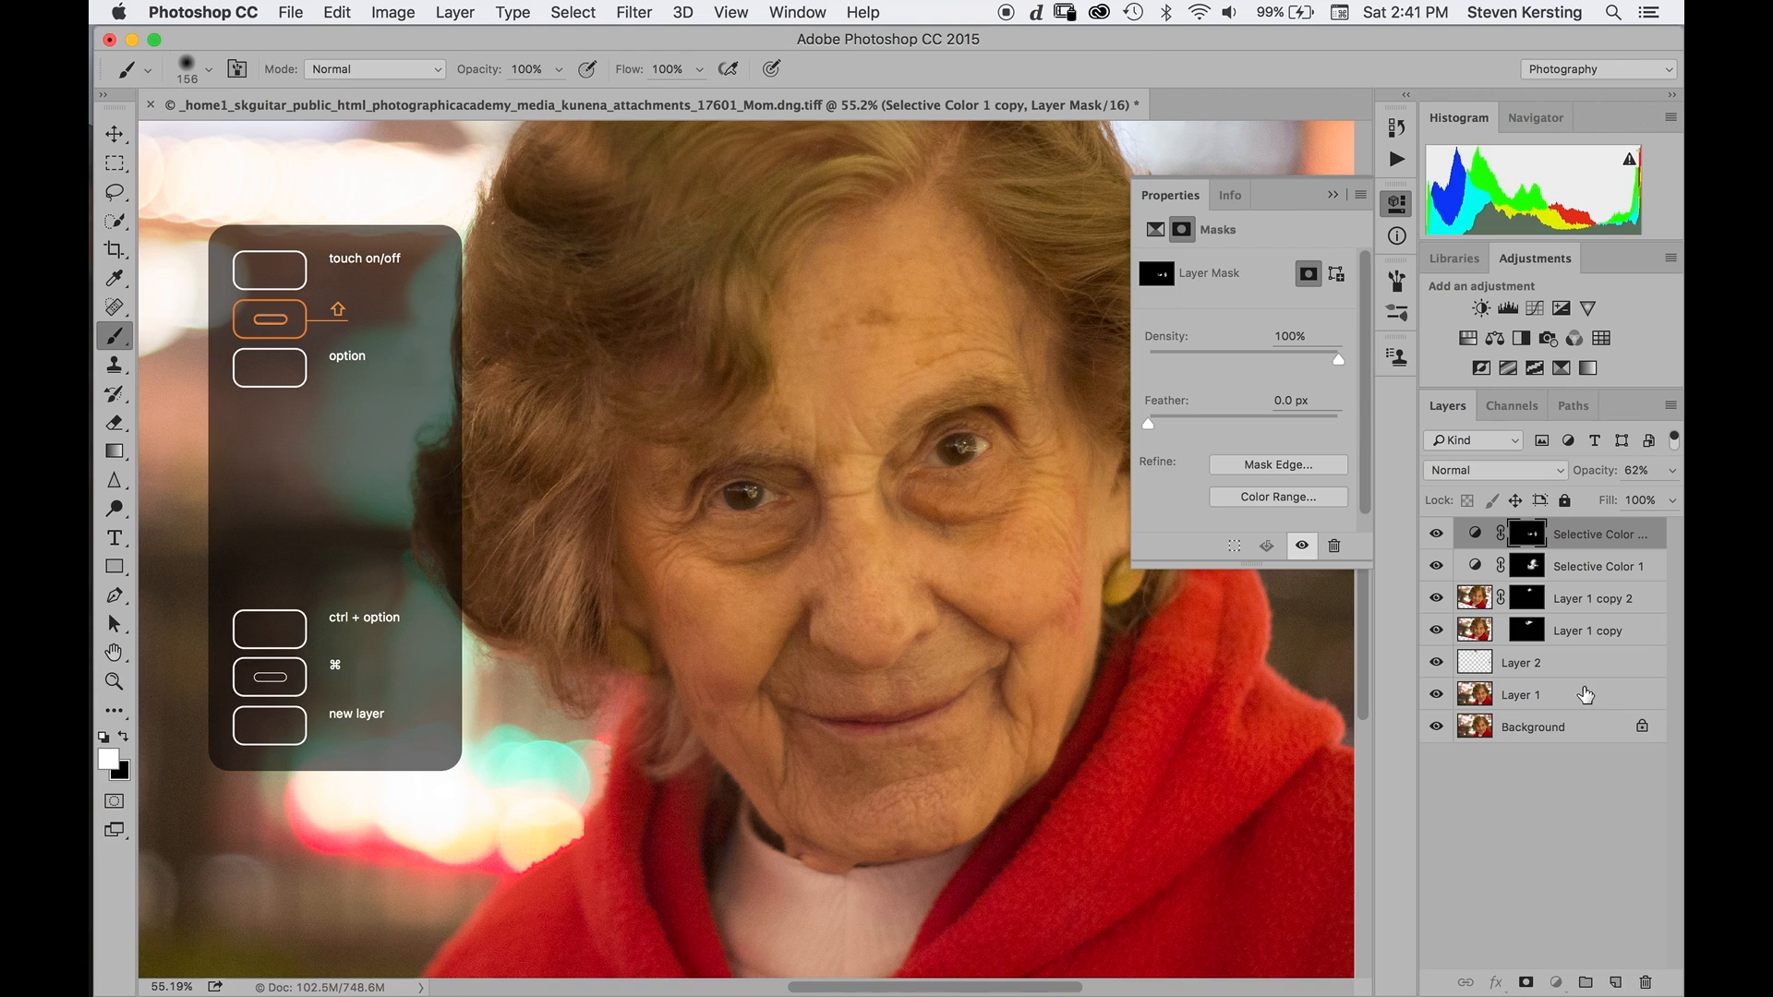
Group all layers from the top Selective Color copy down to Layer 1 and name the group Basic Edits.
{"action": "left_click", "coordinate": [1582, 702], "text": "shift"}
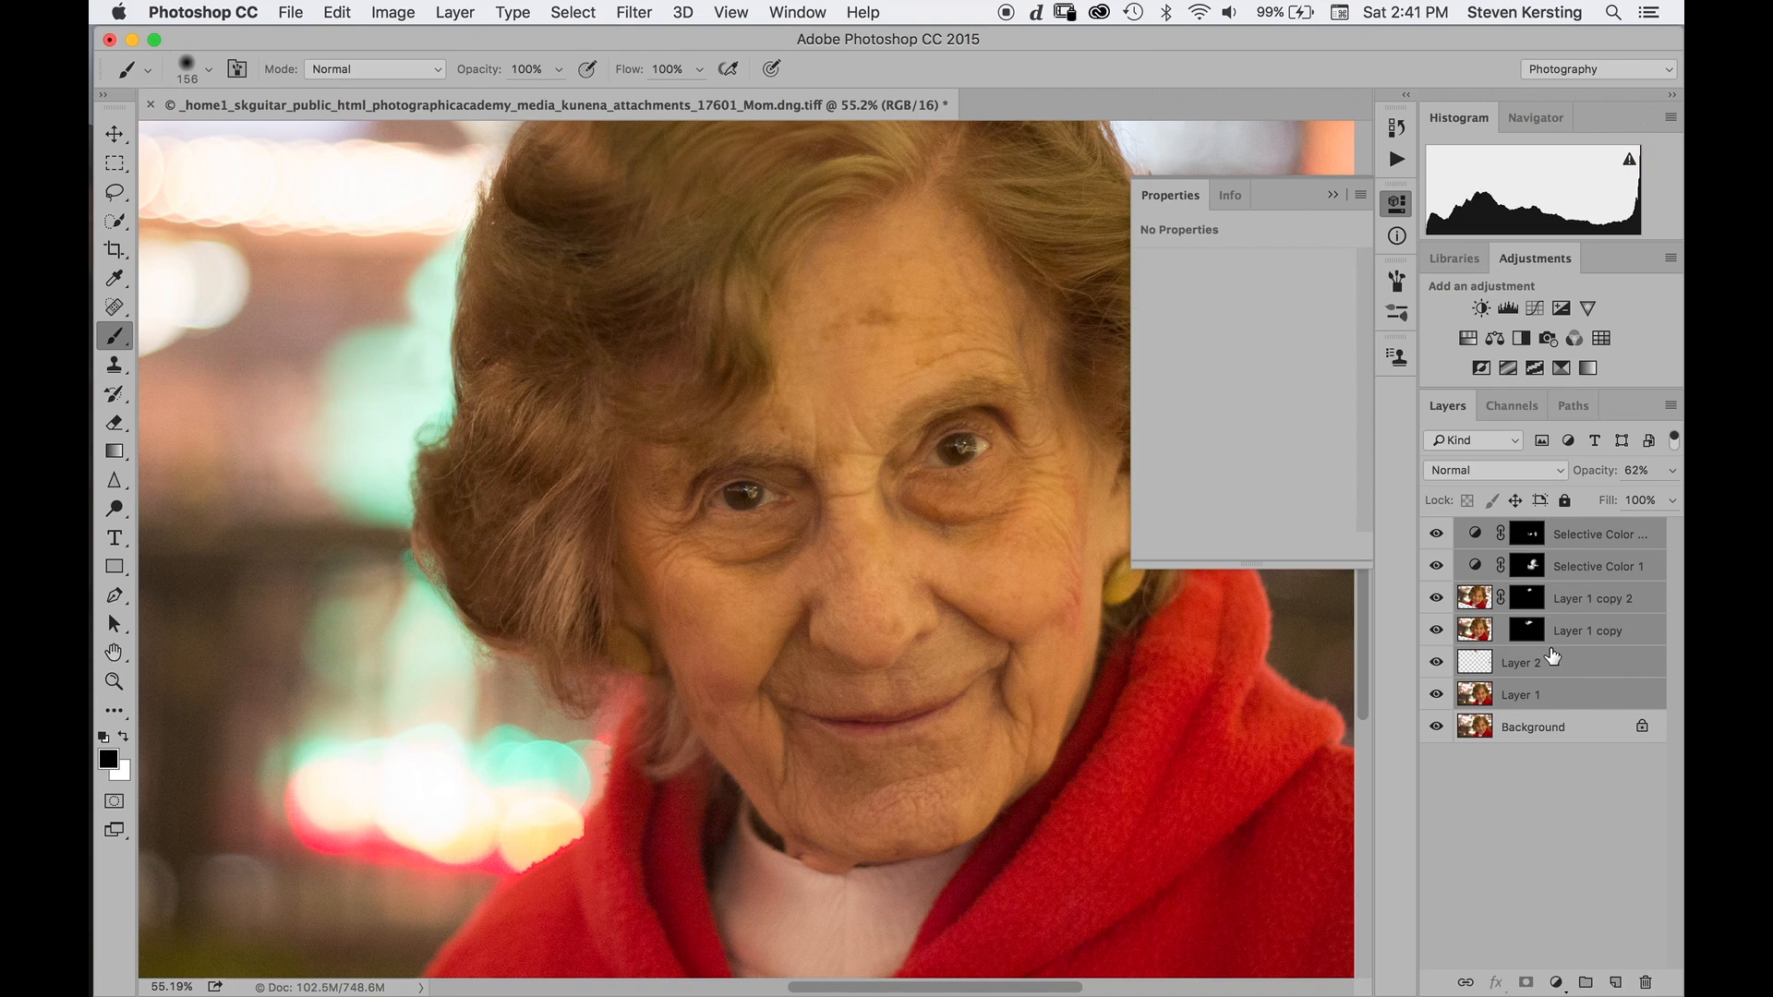
{"action": "key", "text": "super+g"}
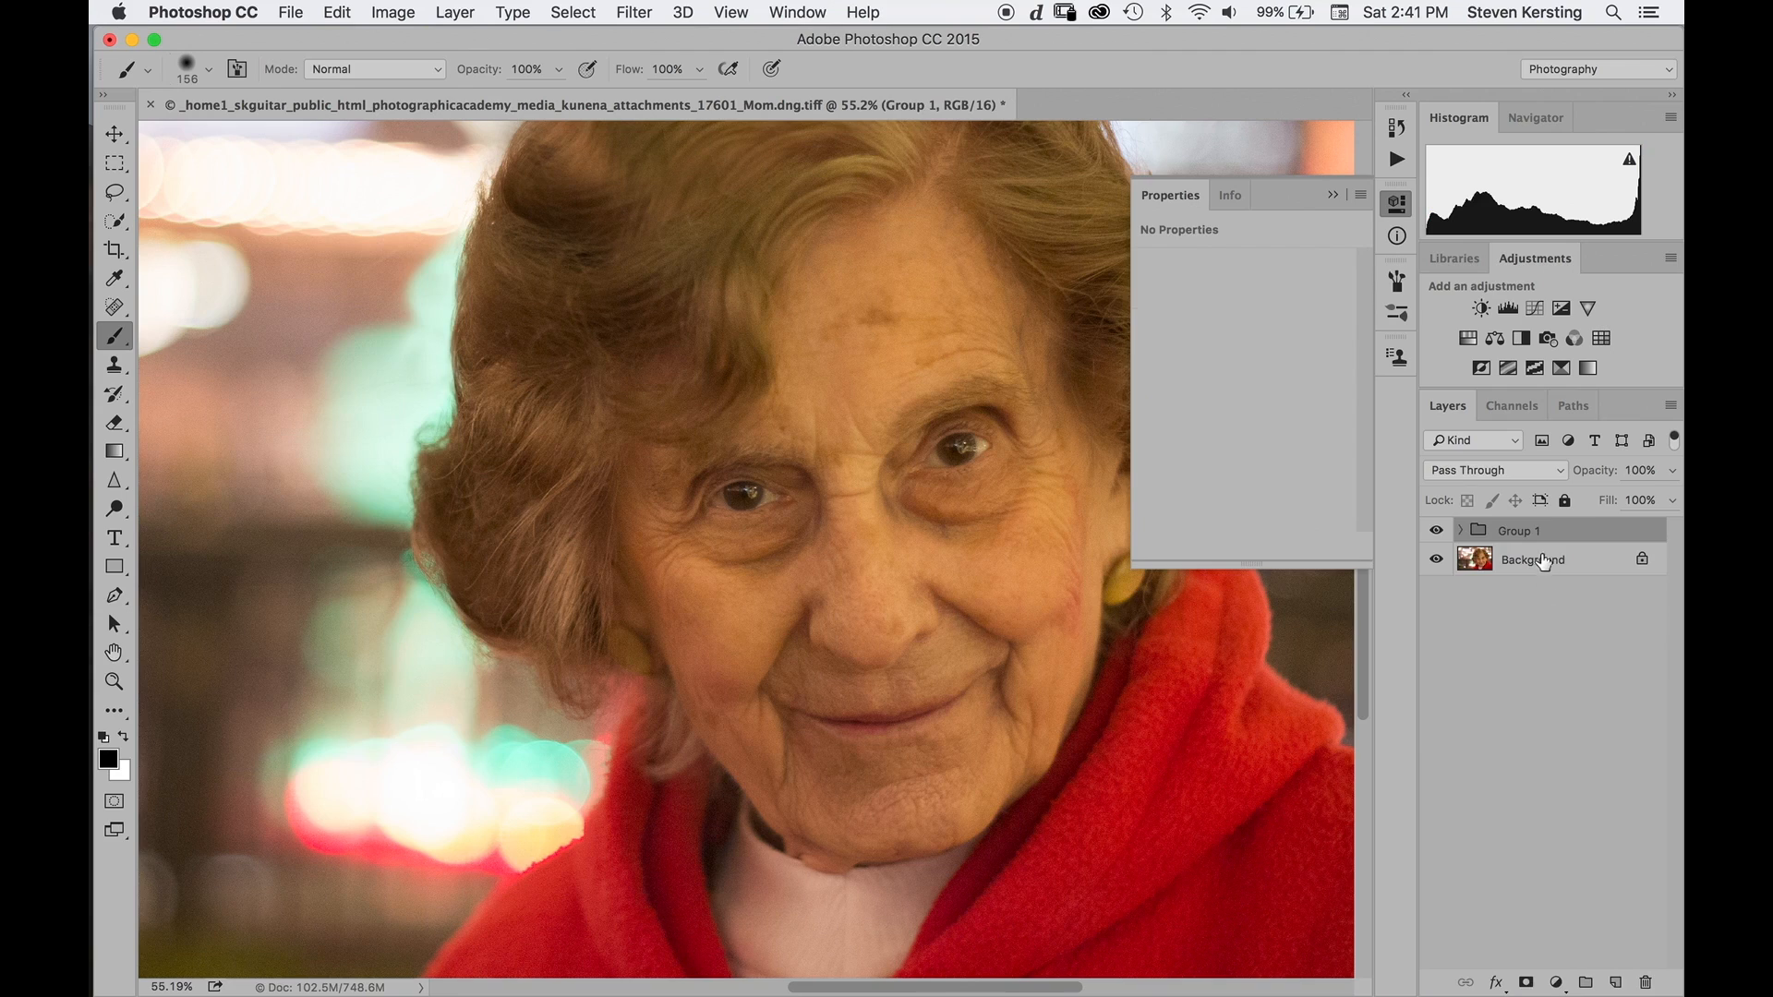
{"action": "double_click", "coordinate": [1524, 531]}
{"action": "type", "text": "Basic Edits"}
{"action": "key", "text": "Return"}
{"action": "left_click", "coordinate": [1334, 194]}
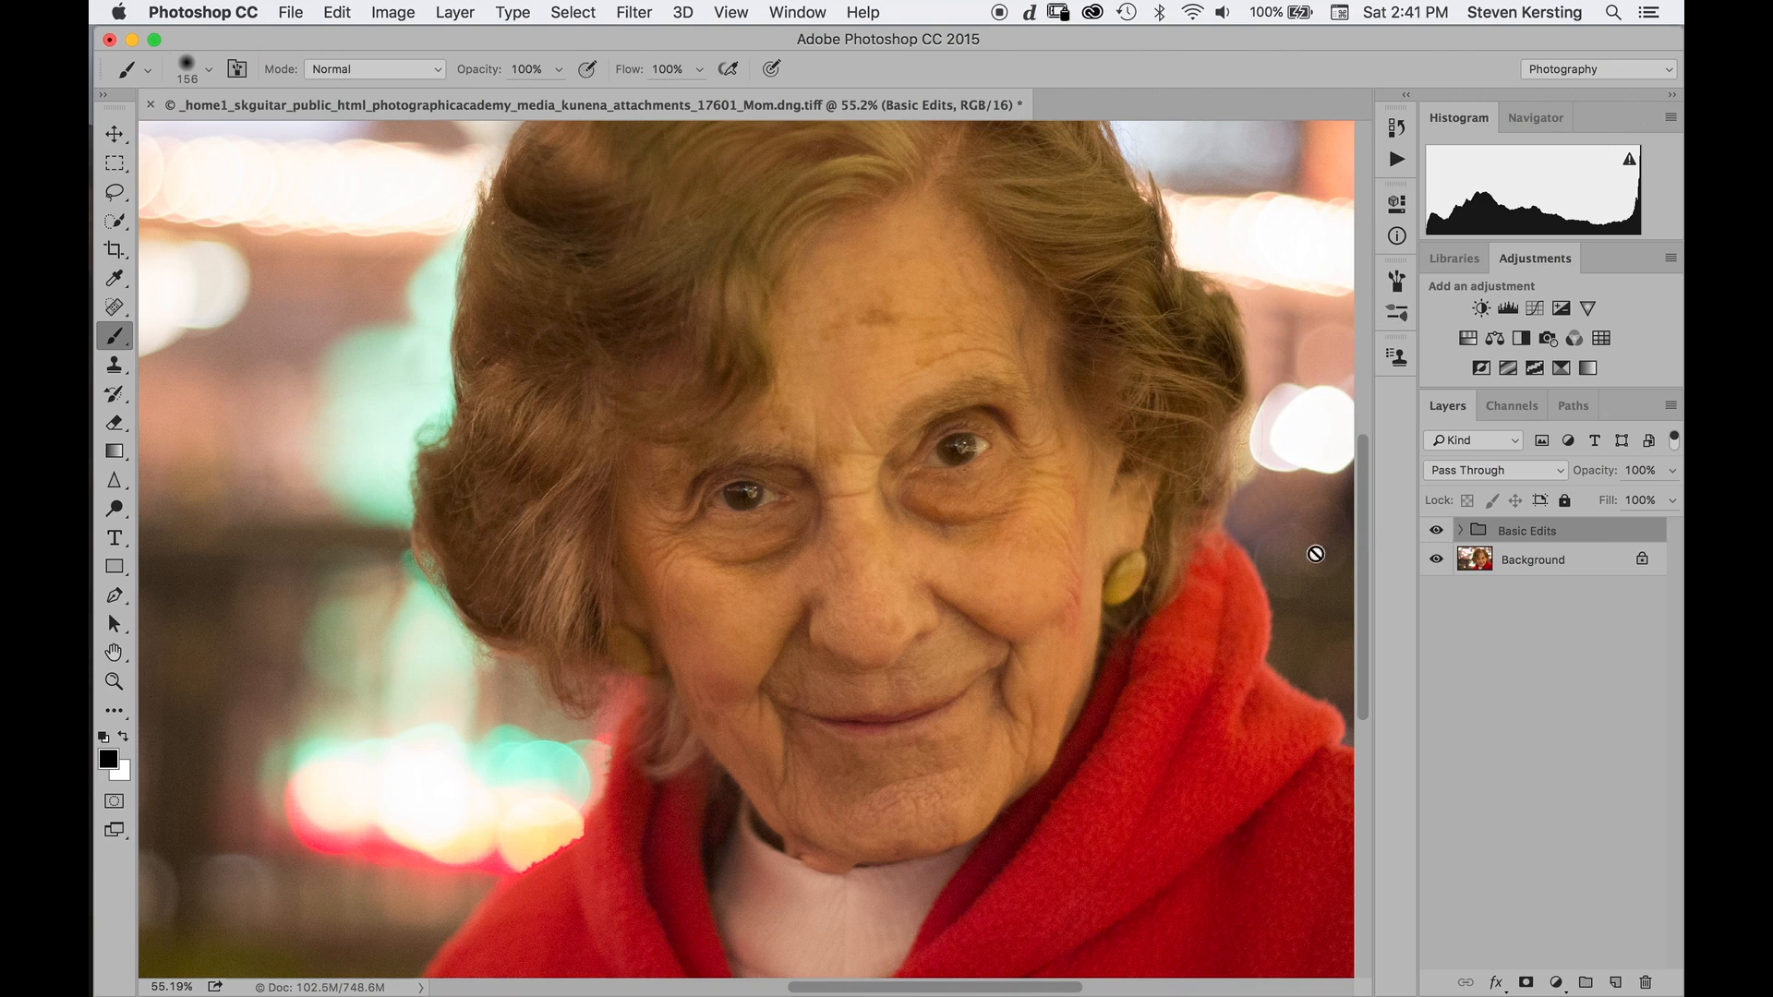
Compare the portrait with the Basic Edits group hidden and shown, and check the layers inside the group.
{"action": "scroll", "coordinate": [1186, 593], "scroll_direction": "down", "scroll_amount": 3}
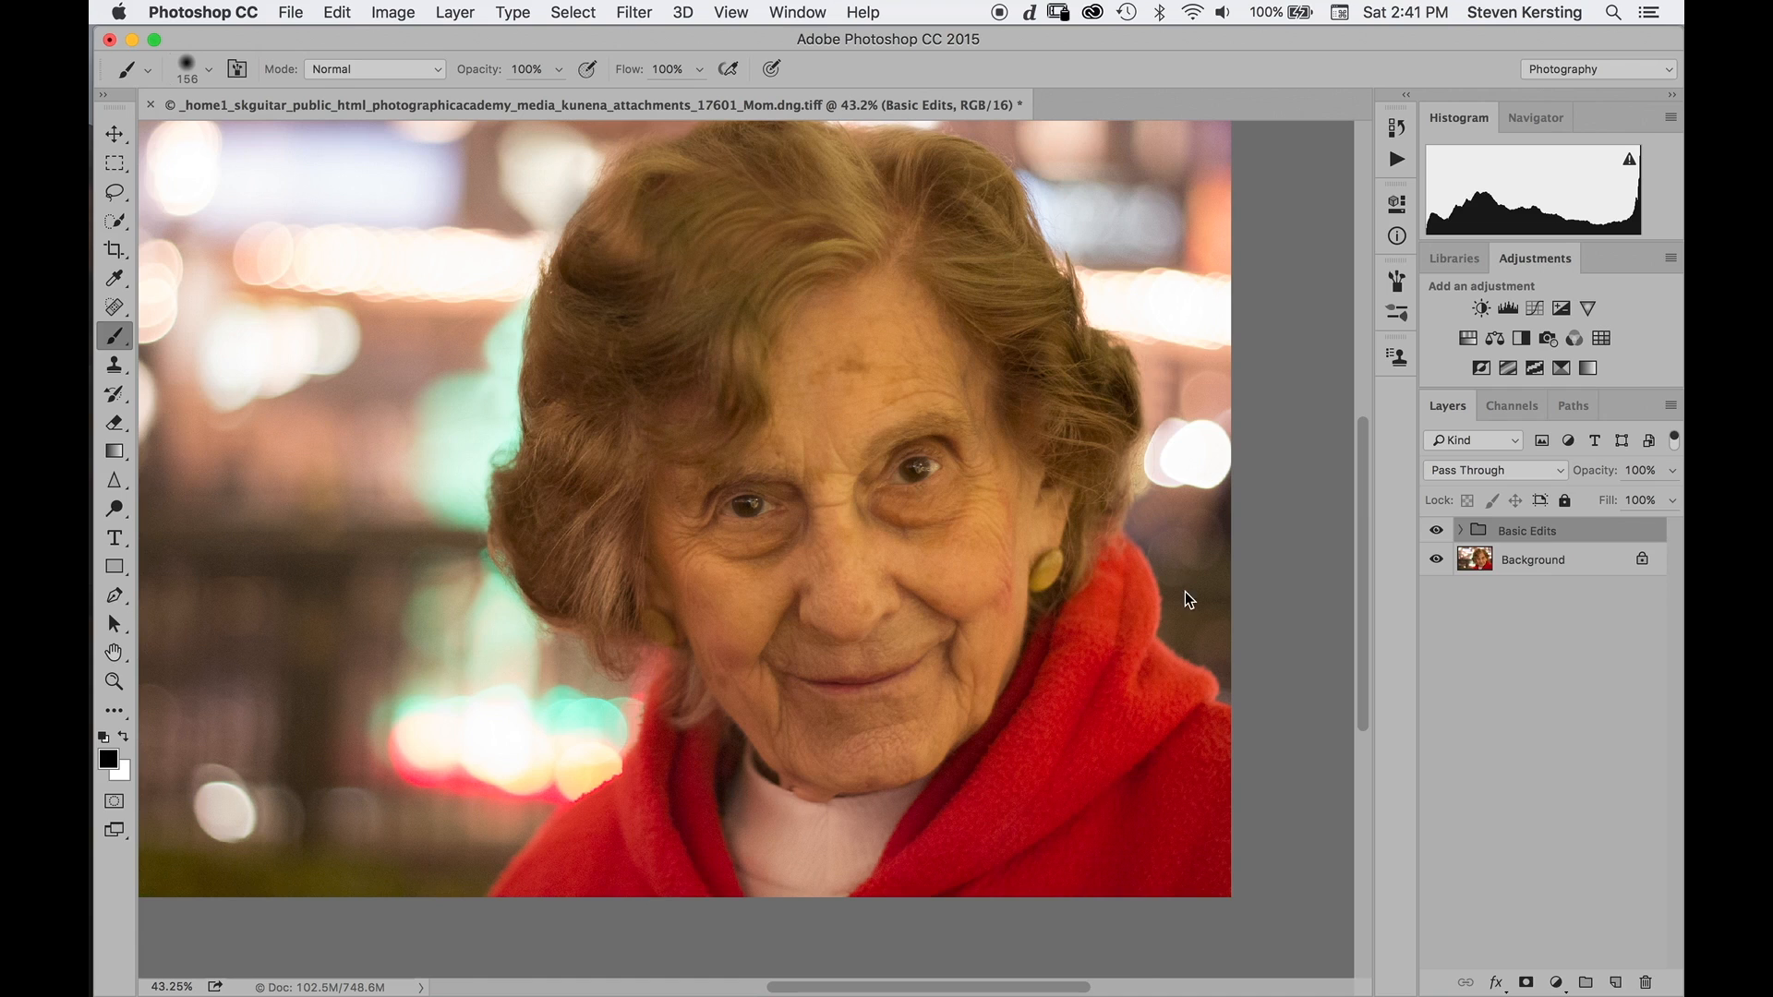
{"action": "left_click", "coordinate": [874, 517]}
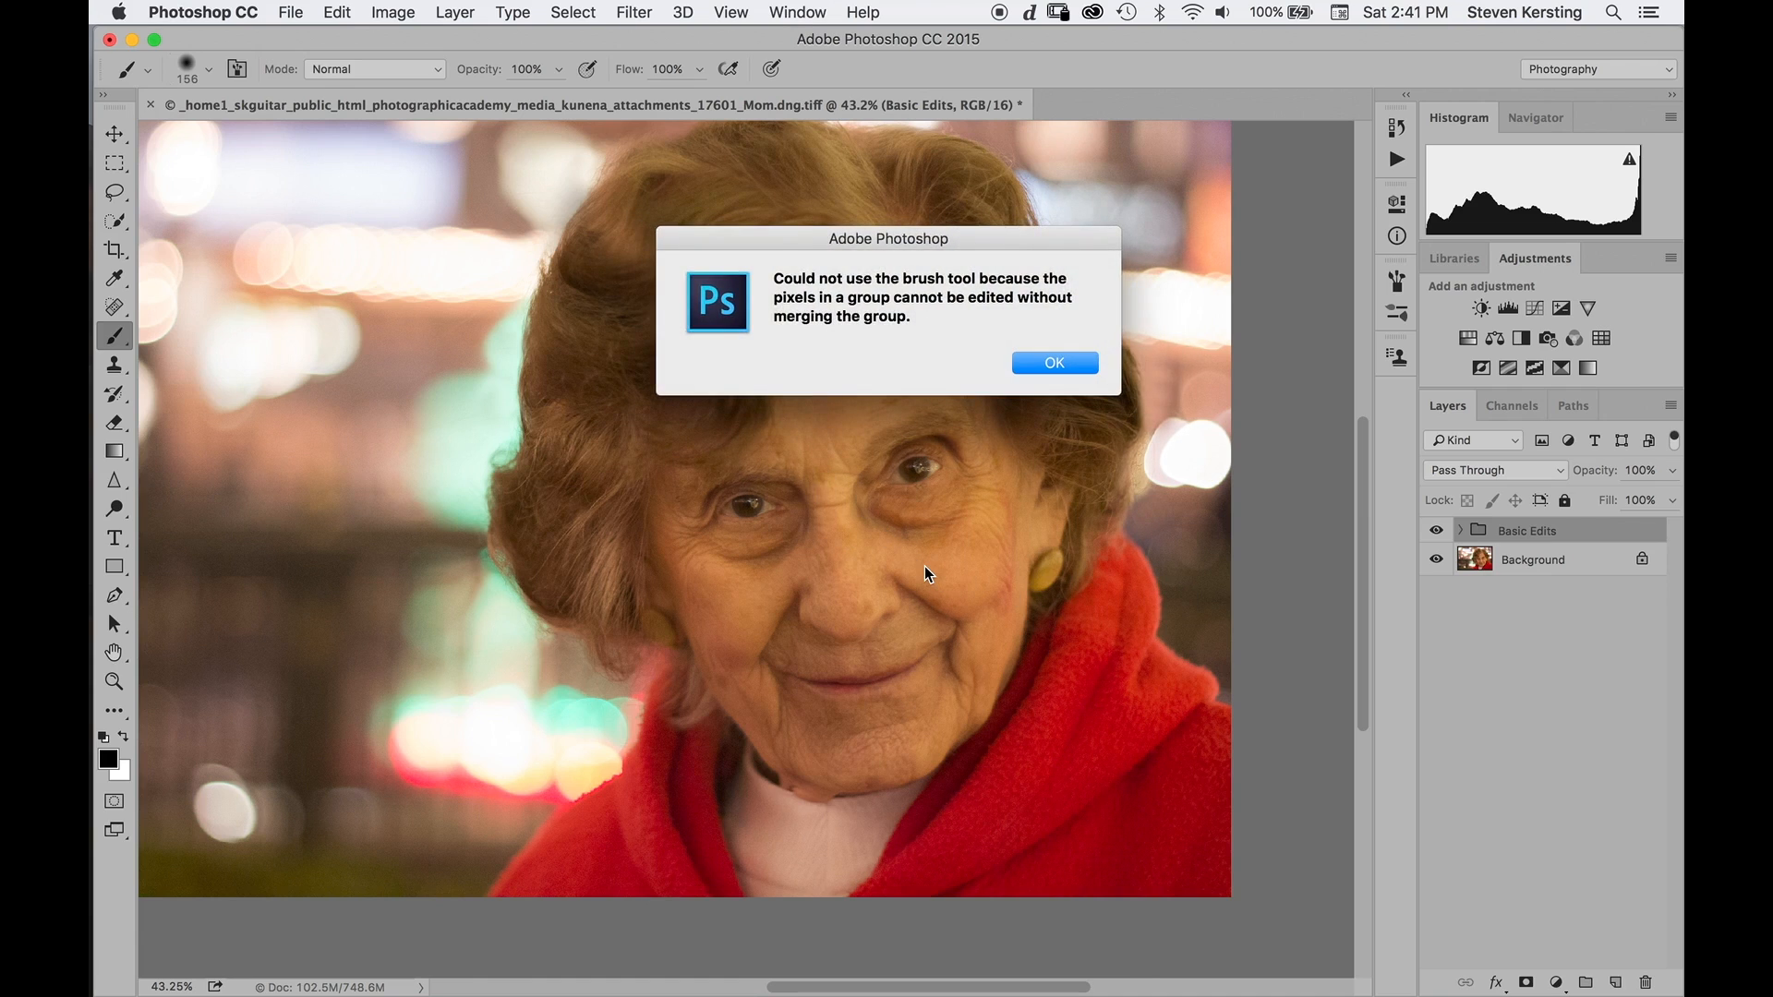
{"action": "key", "text": "Return"}
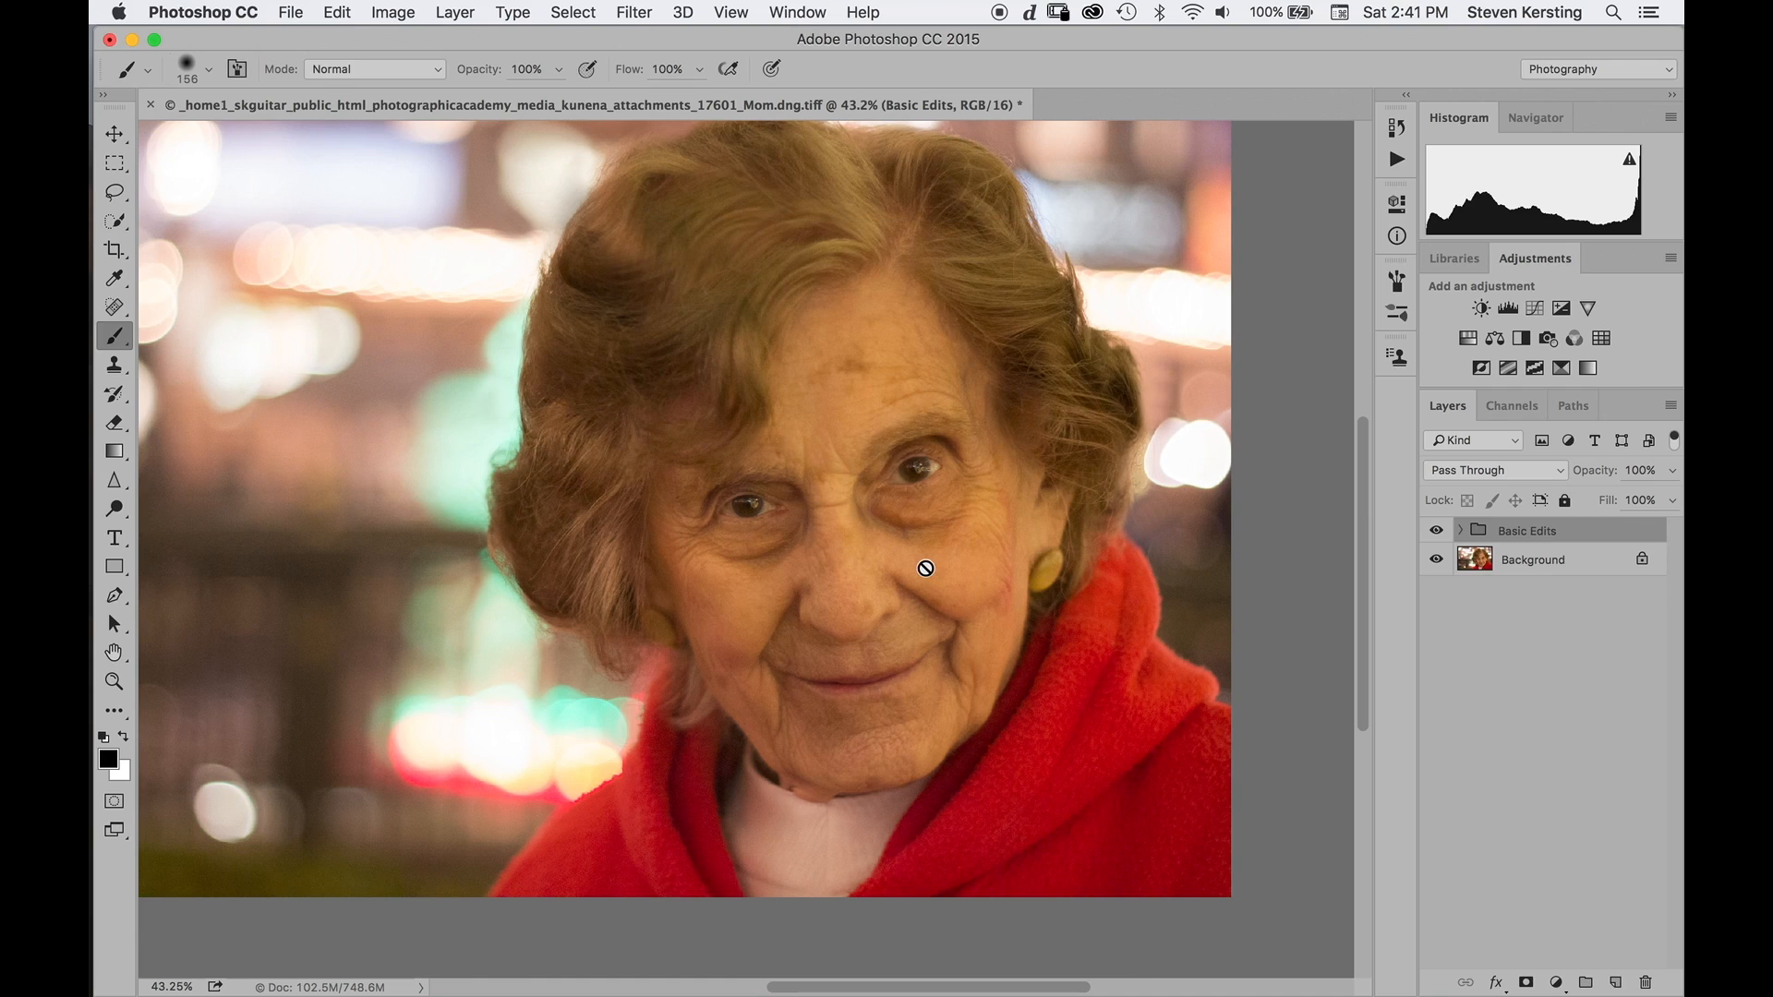
{"action": "scroll", "coordinate": [925, 568], "scroll_direction": "down", "scroll_amount": 1}
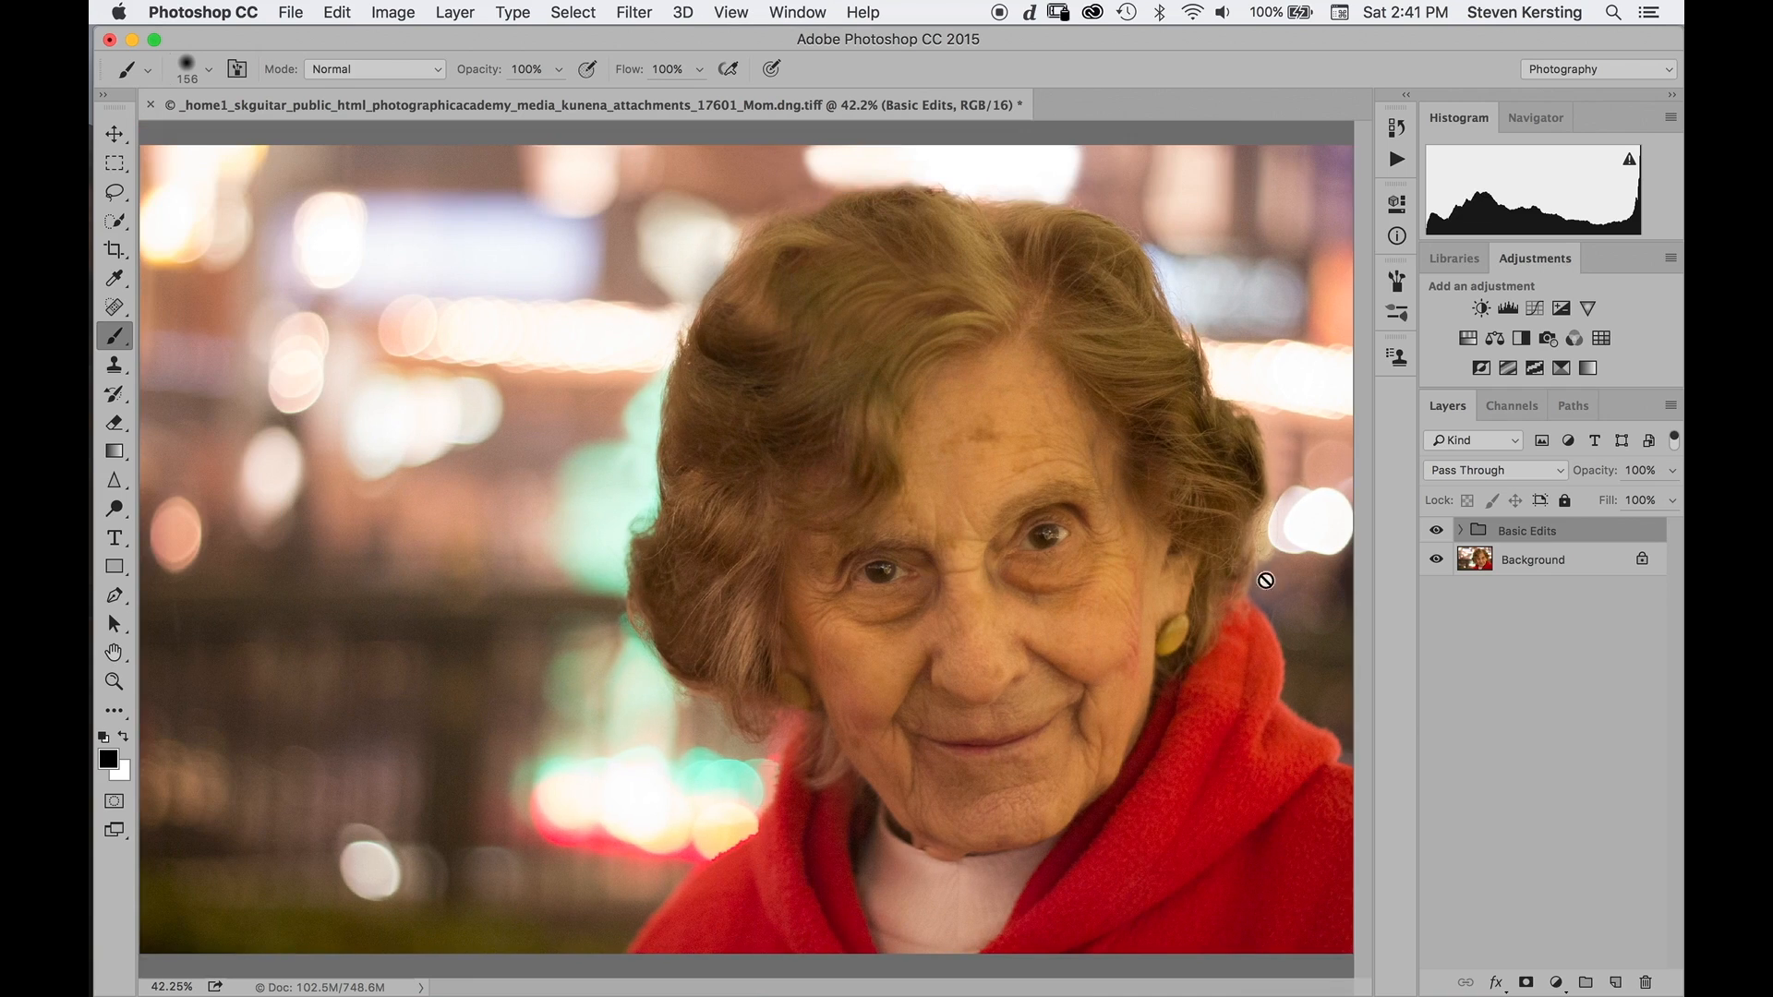
{"action": "left_click", "coordinate": [1436, 532]}
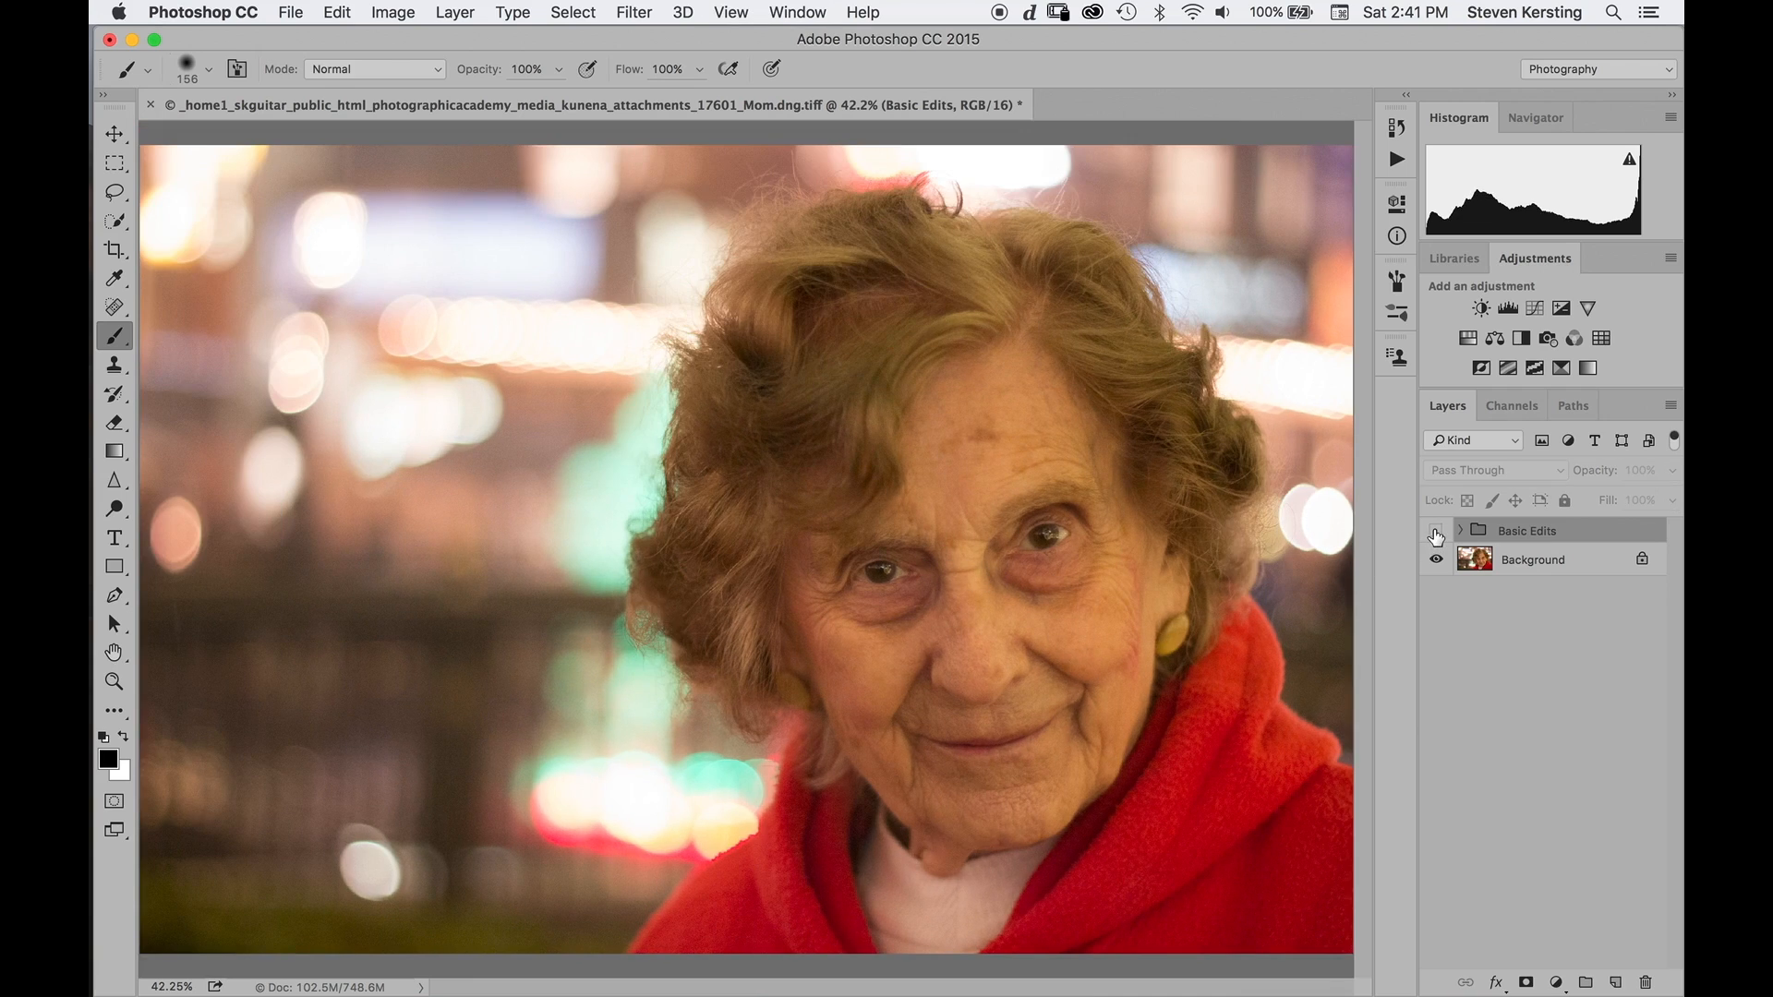
{"action": "left_click", "coordinate": [1436, 534]}
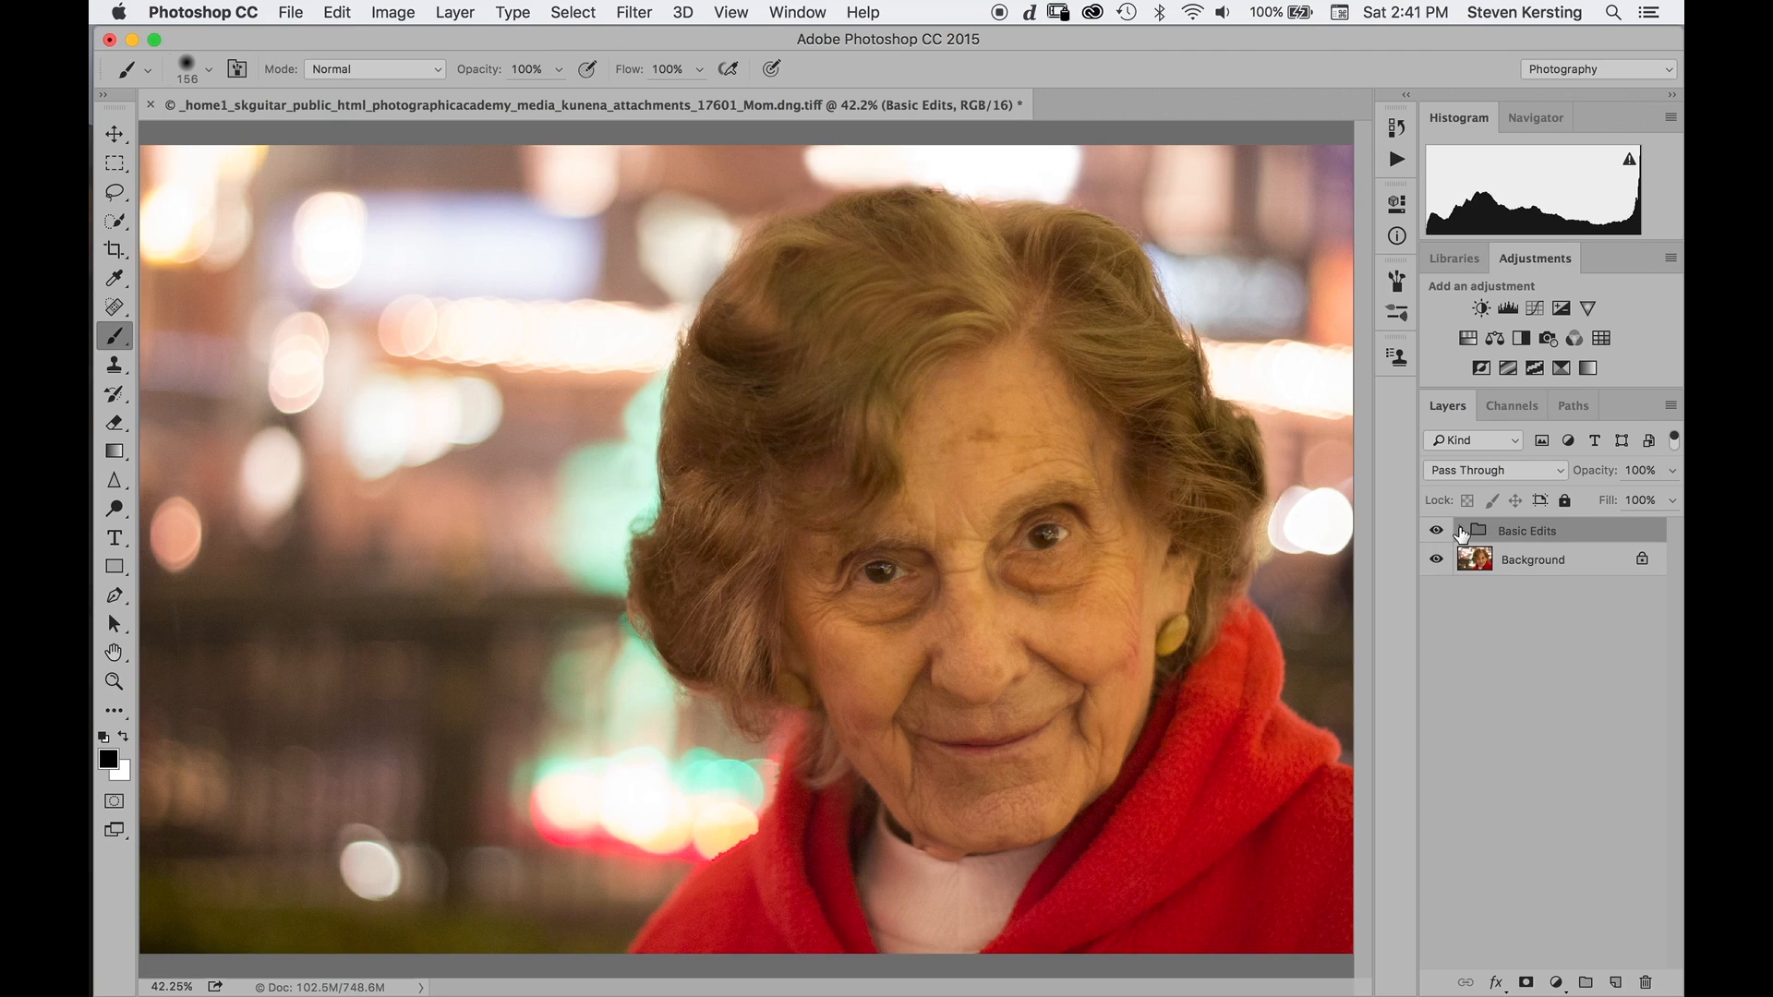
{"action": "left_click", "coordinate": [1460, 532]}
{"action": "left_click", "coordinate": [1460, 532]}
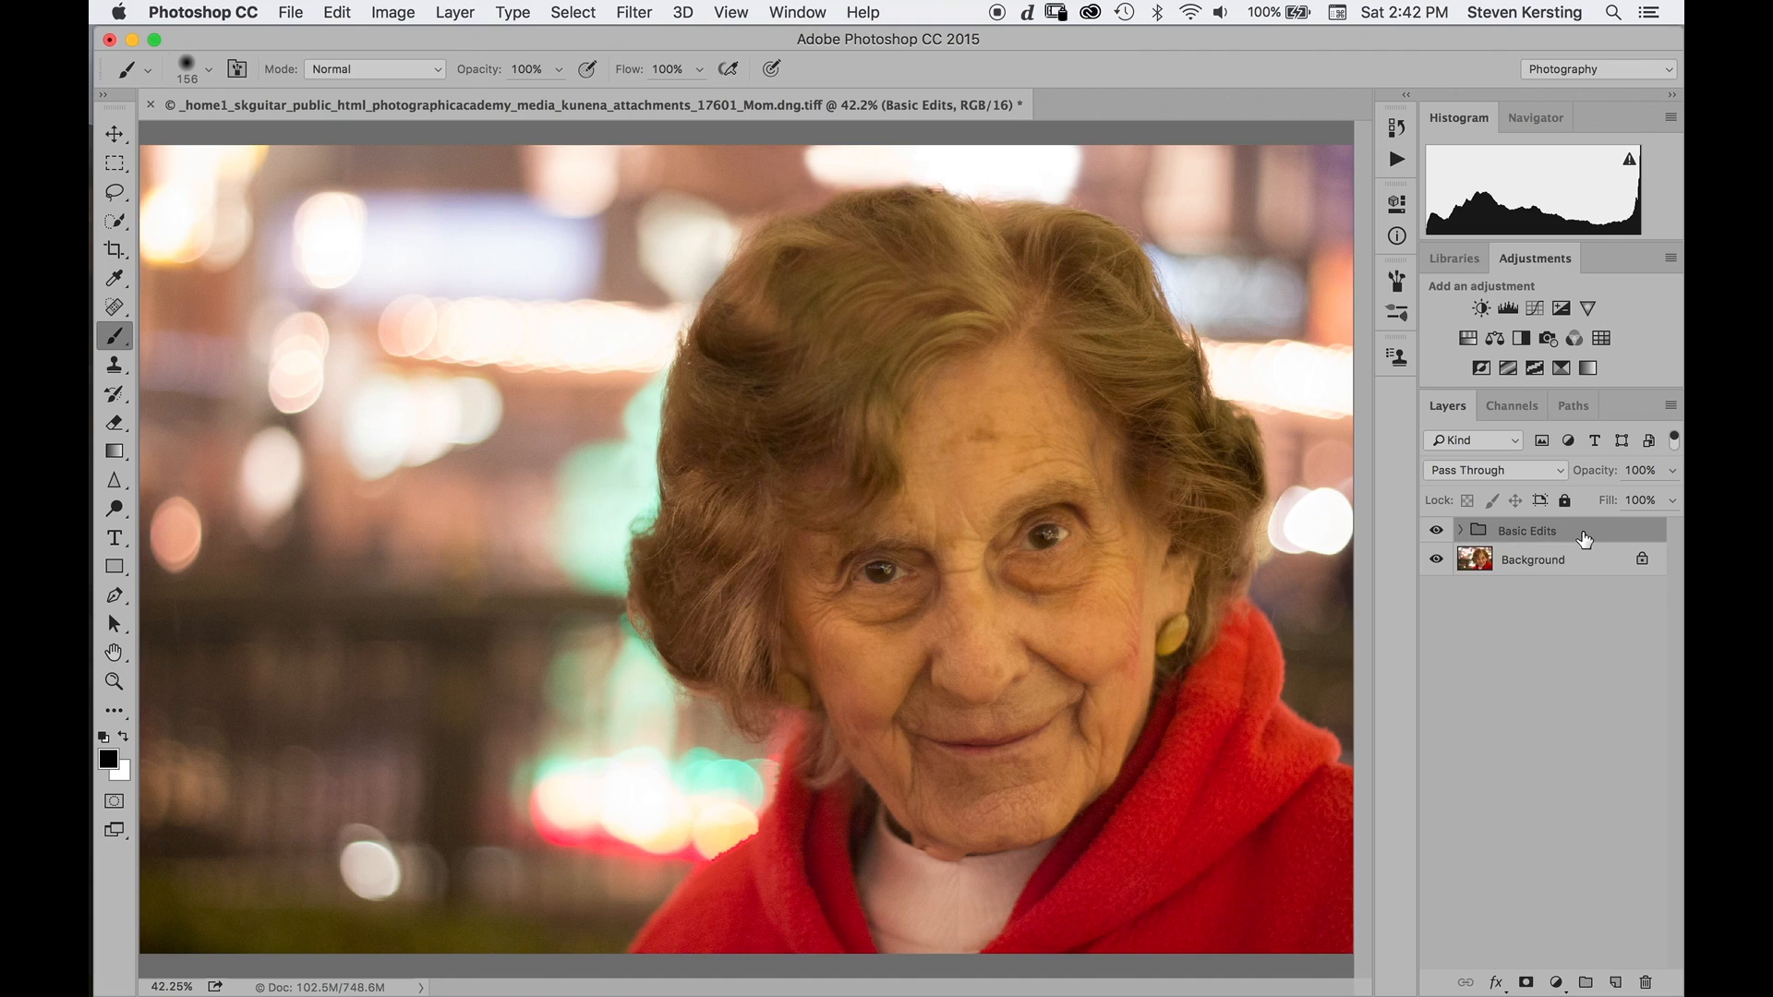
Stamp all visible layers into a new layer above Basic Edits and inspect that layer on its own.
{"action": "key", "text": "super+alt+shift+e"}
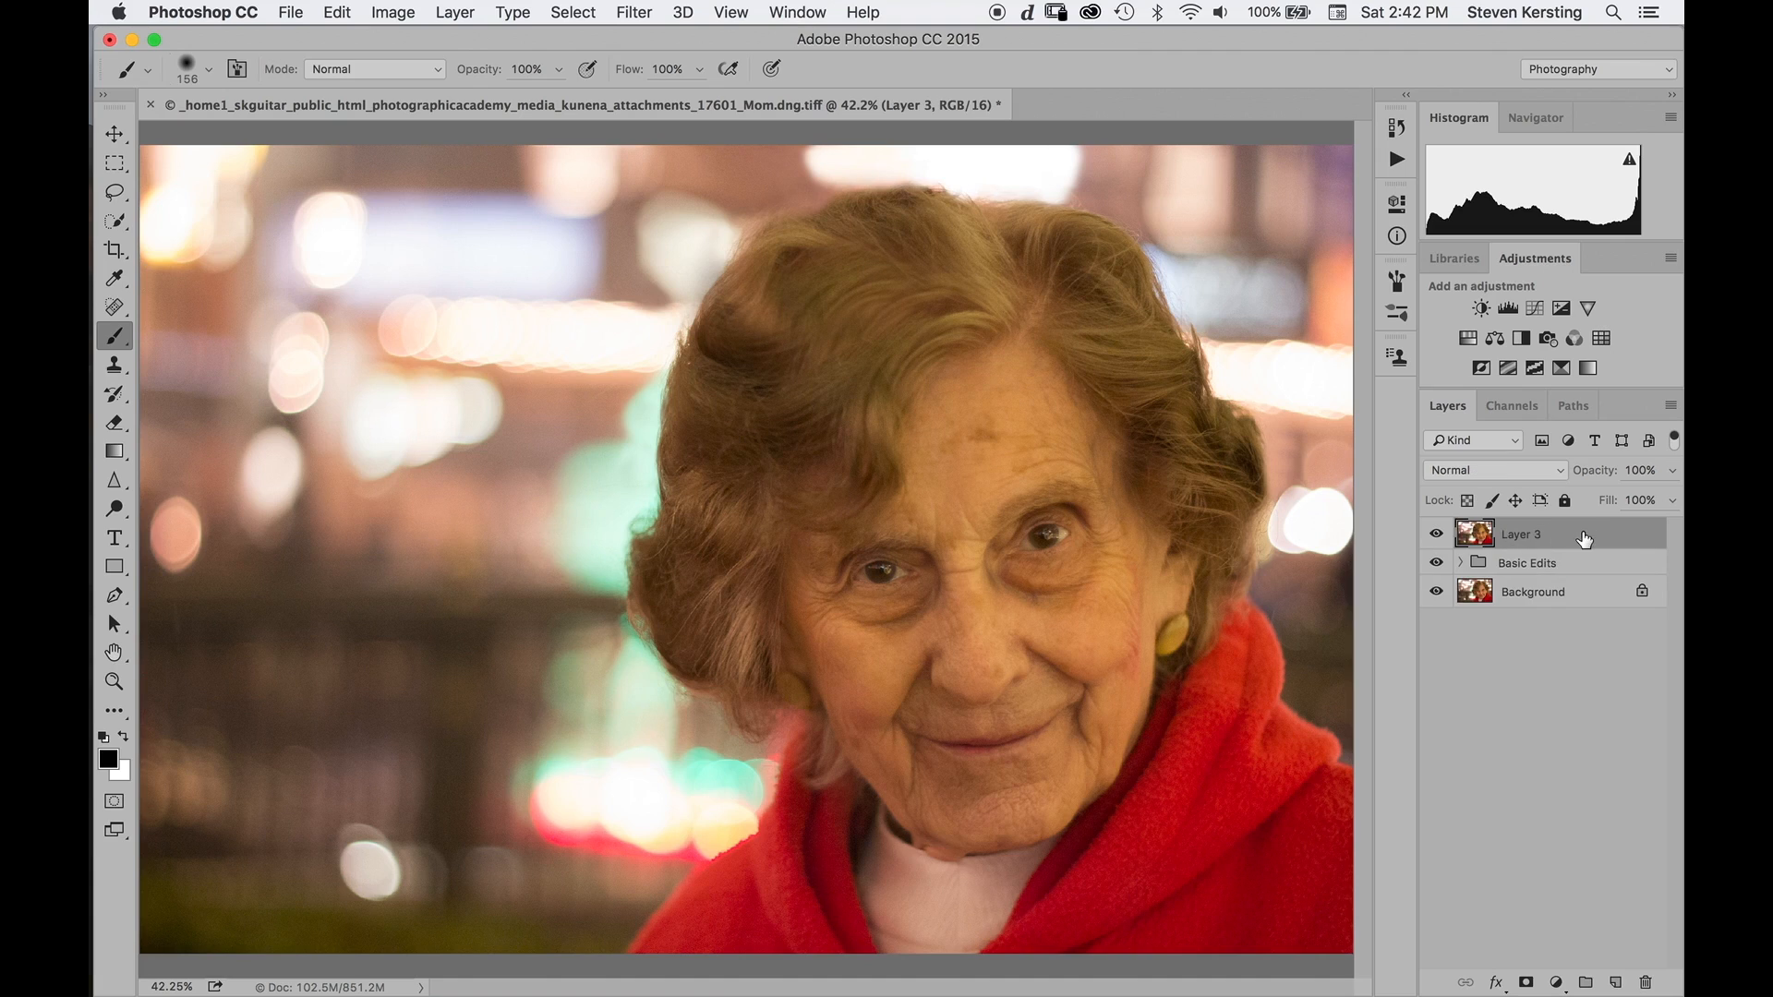
{"action": "left_click", "coordinate": [1436, 535], "text": "alt"}
{"action": "left_click", "coordinate": [1436, 536], "text": "alt"}
{"action": "left_click", "coordinate": [1436, 536], "text": "alt"}
{"action": "left_click", "coordinate": [1436, 535], "text": "alt"}
Duplicate the Basic Edits group and merge the copy with all its contents into a single layer.
{"action": "left_click", "coordinate": [1531, 563]}
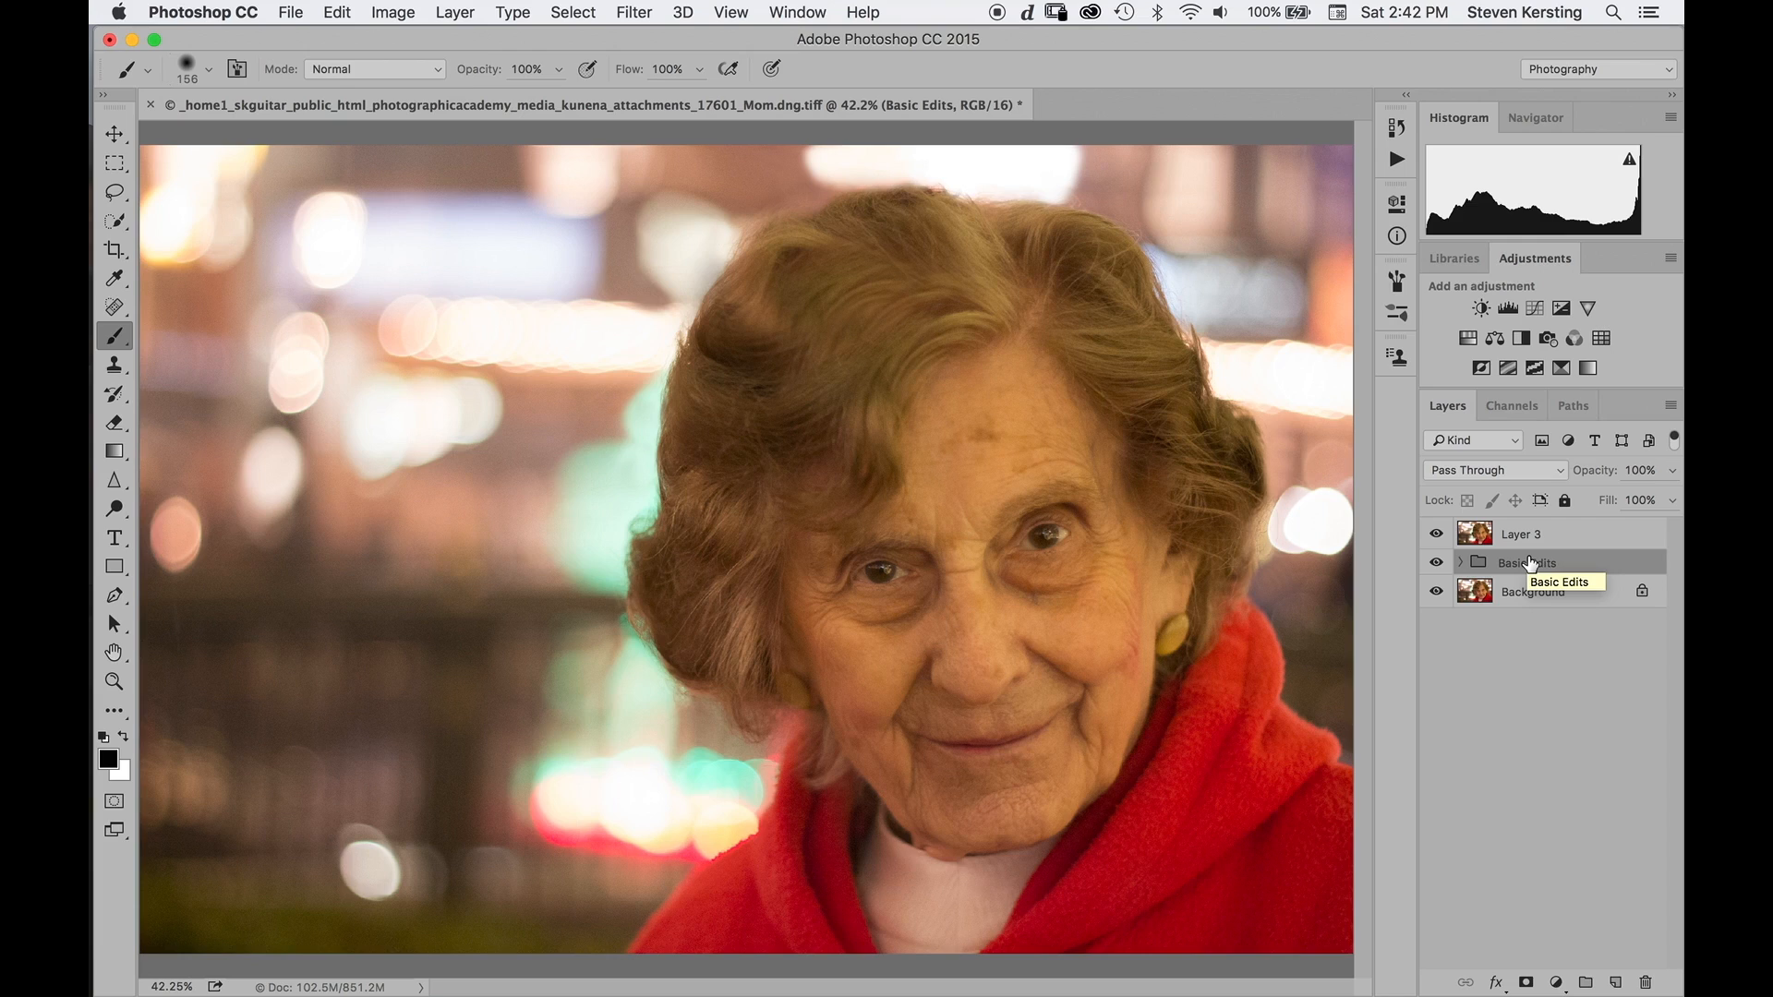
{"action": "key", "text": "super+j"}
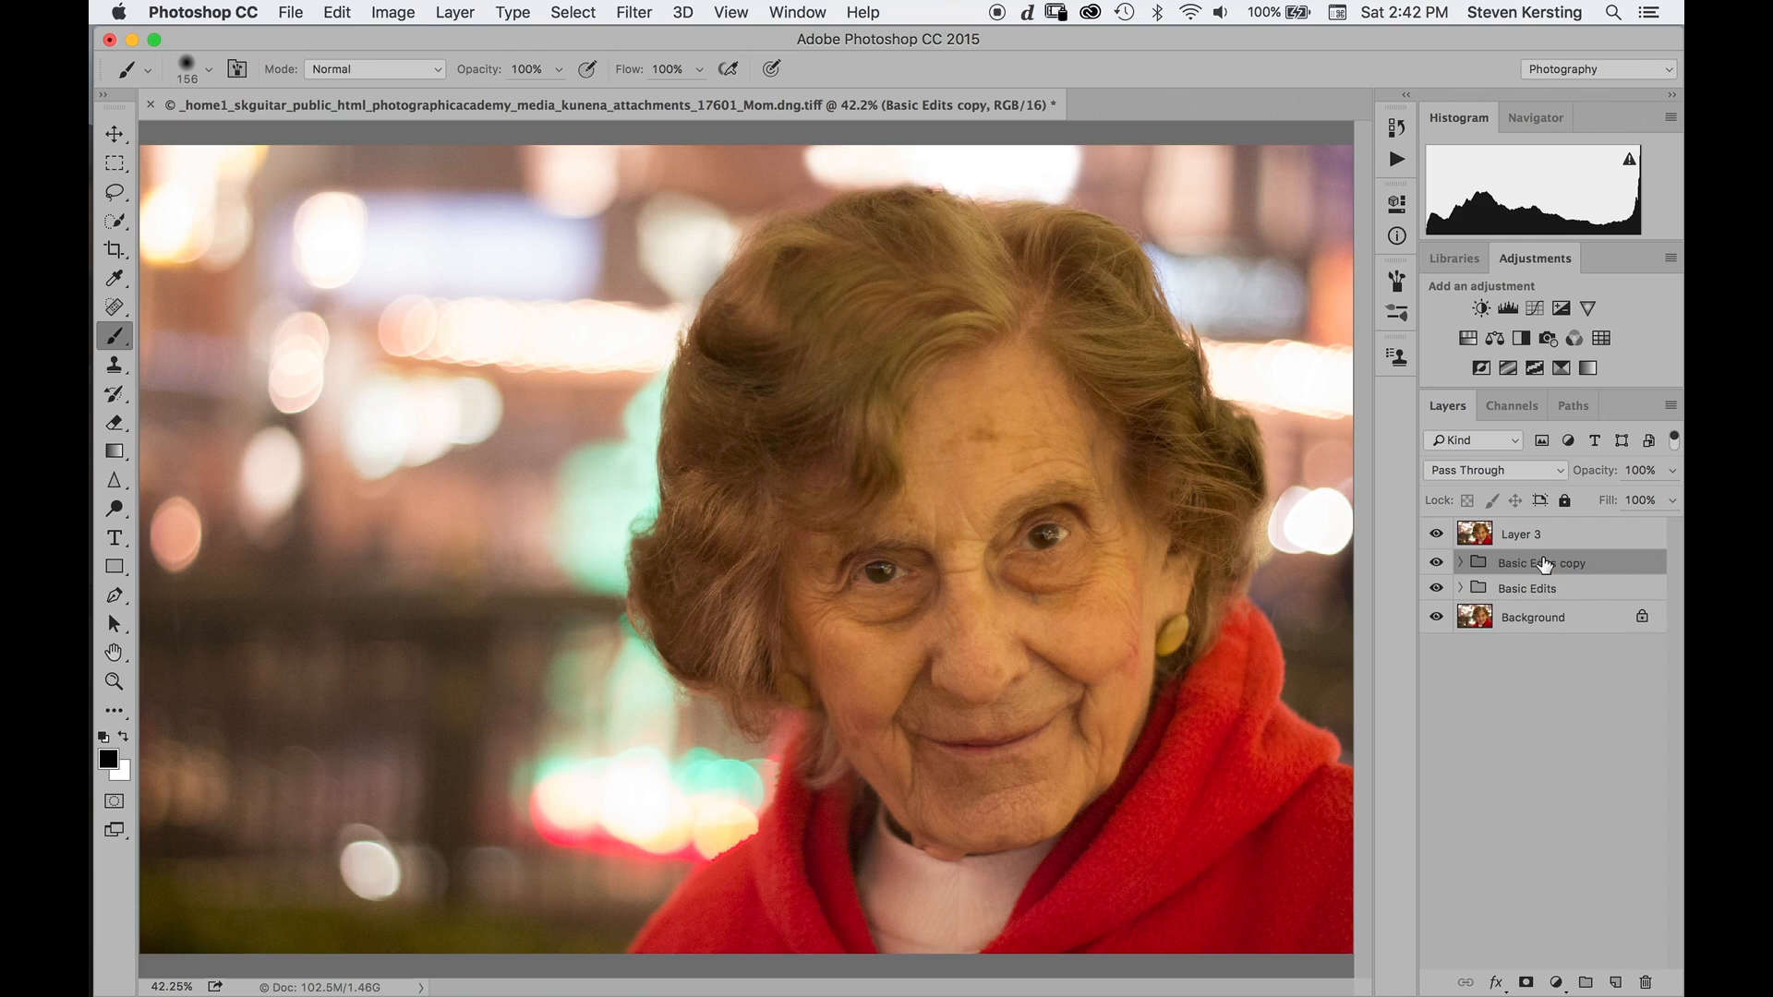
{"action": "left_click", "coordinate": [1460, 562]}
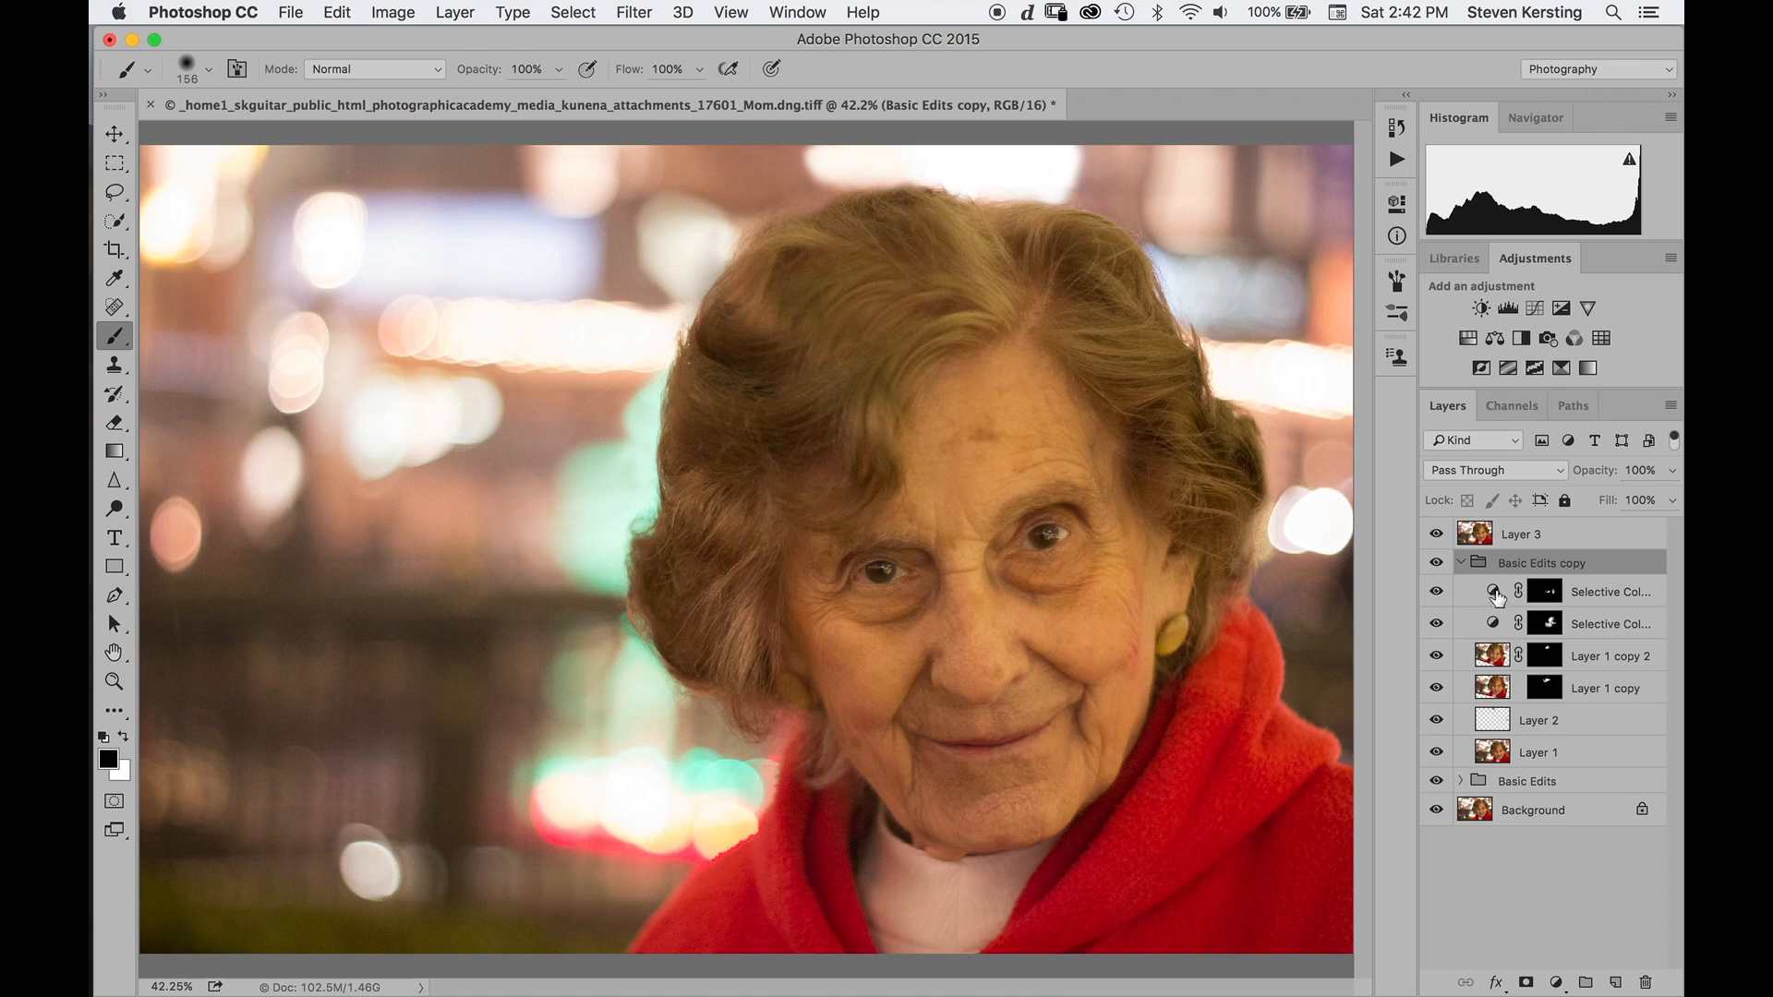
{"action": "left_click", "coordinate": [1562, 758], "text": "shift"}
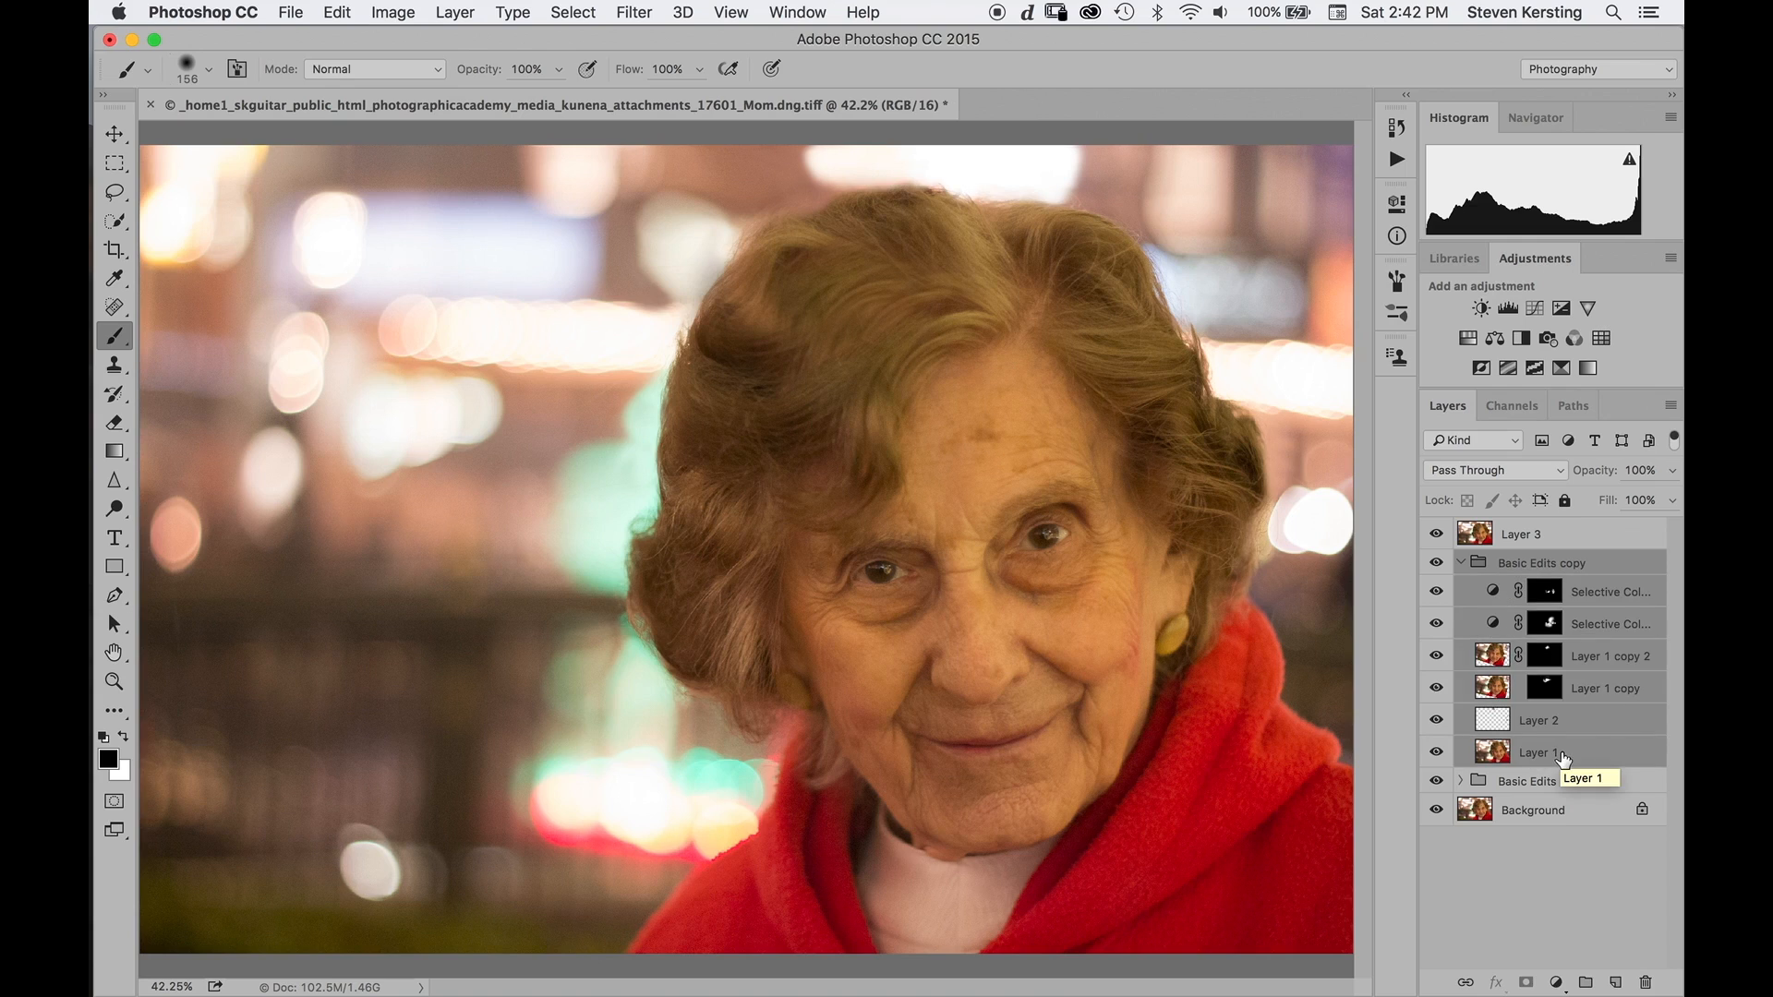
{"action": "right_click", "coordinate": [1604, 757]}
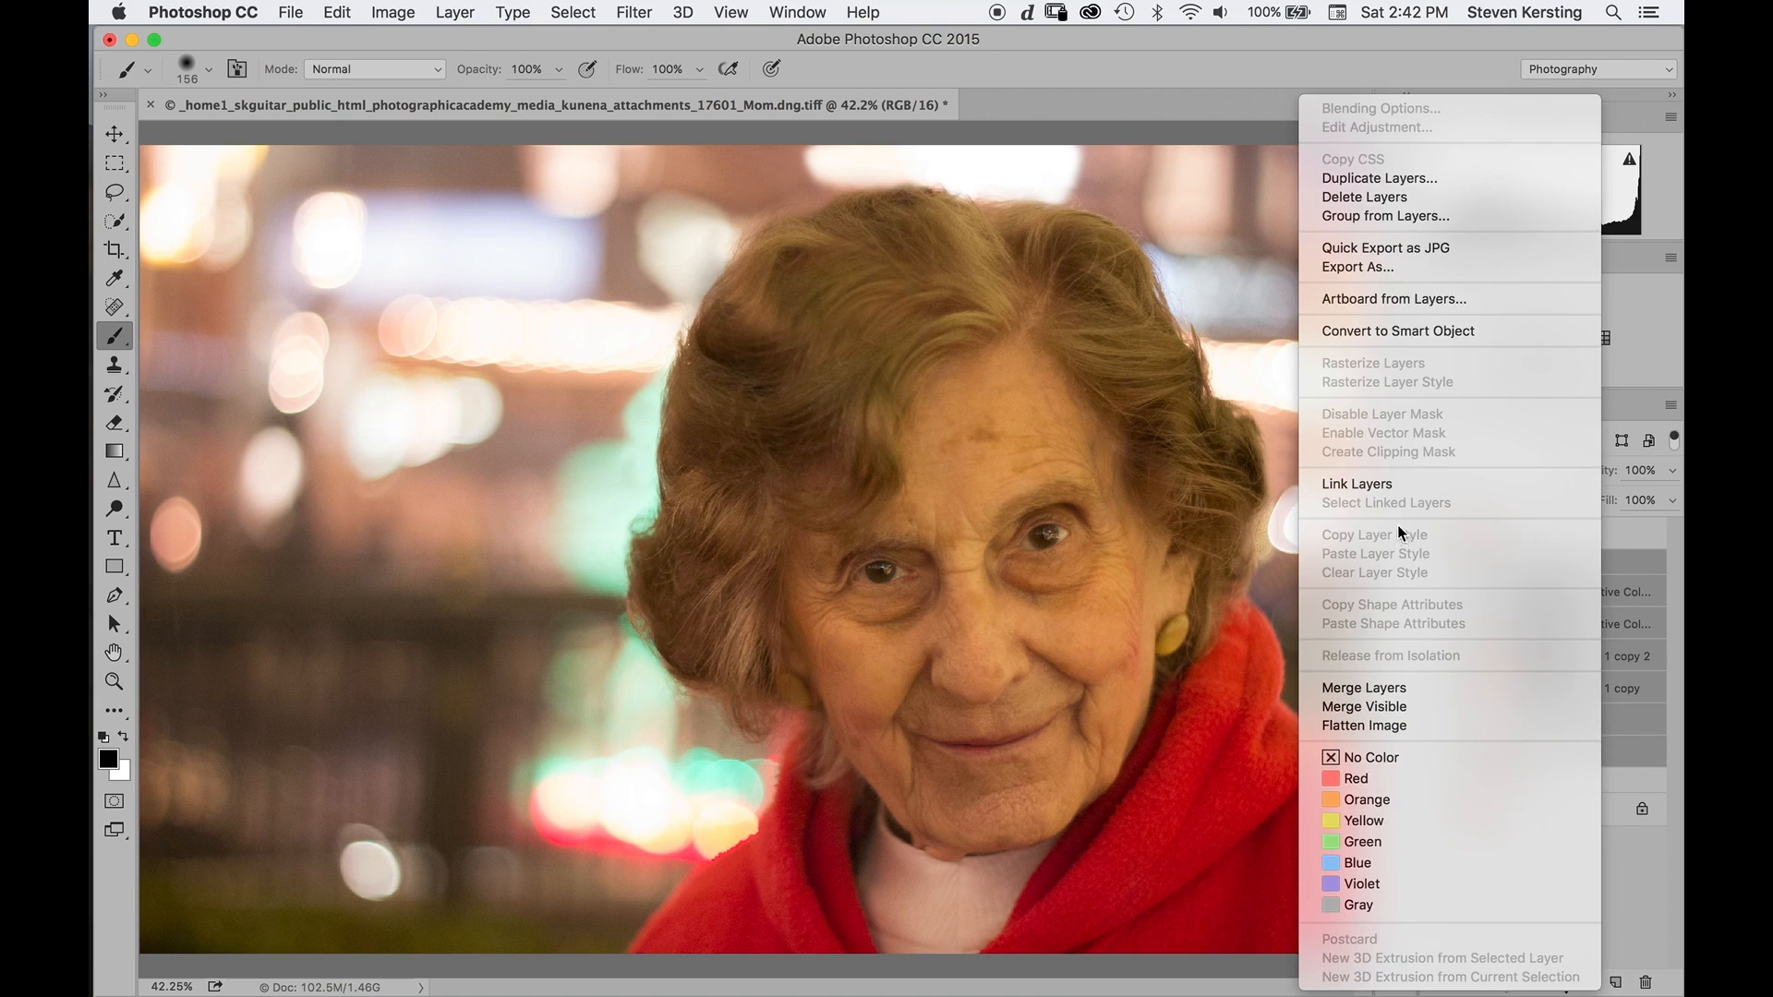
{"action": "left_click", "coordinate": [1384, 685]}
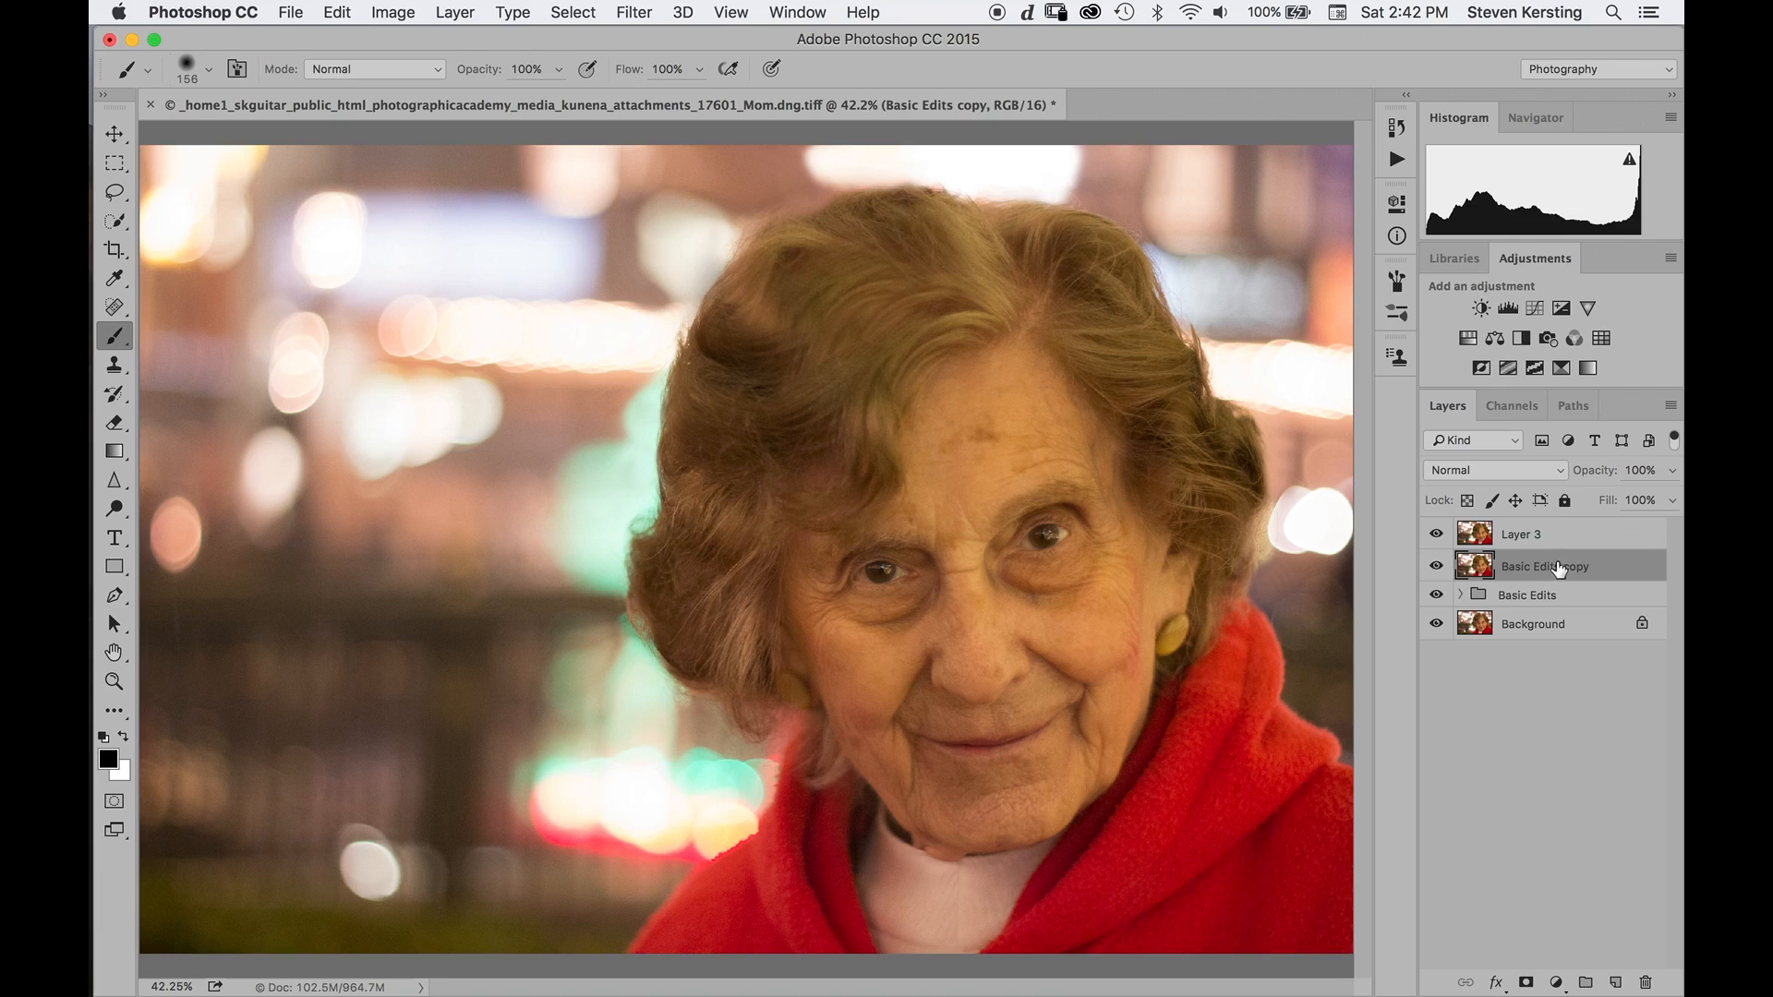
Hide the Background layer and rename the merged Basic Edits copy to FS color.
{"action": "left_click", "coordinate": [1437, 624]}
{"action": "double_click", "coordinate": [1542, 567]}
{"action": "type", "text": "FS color"}
{"action": "key", "text": "Return"}
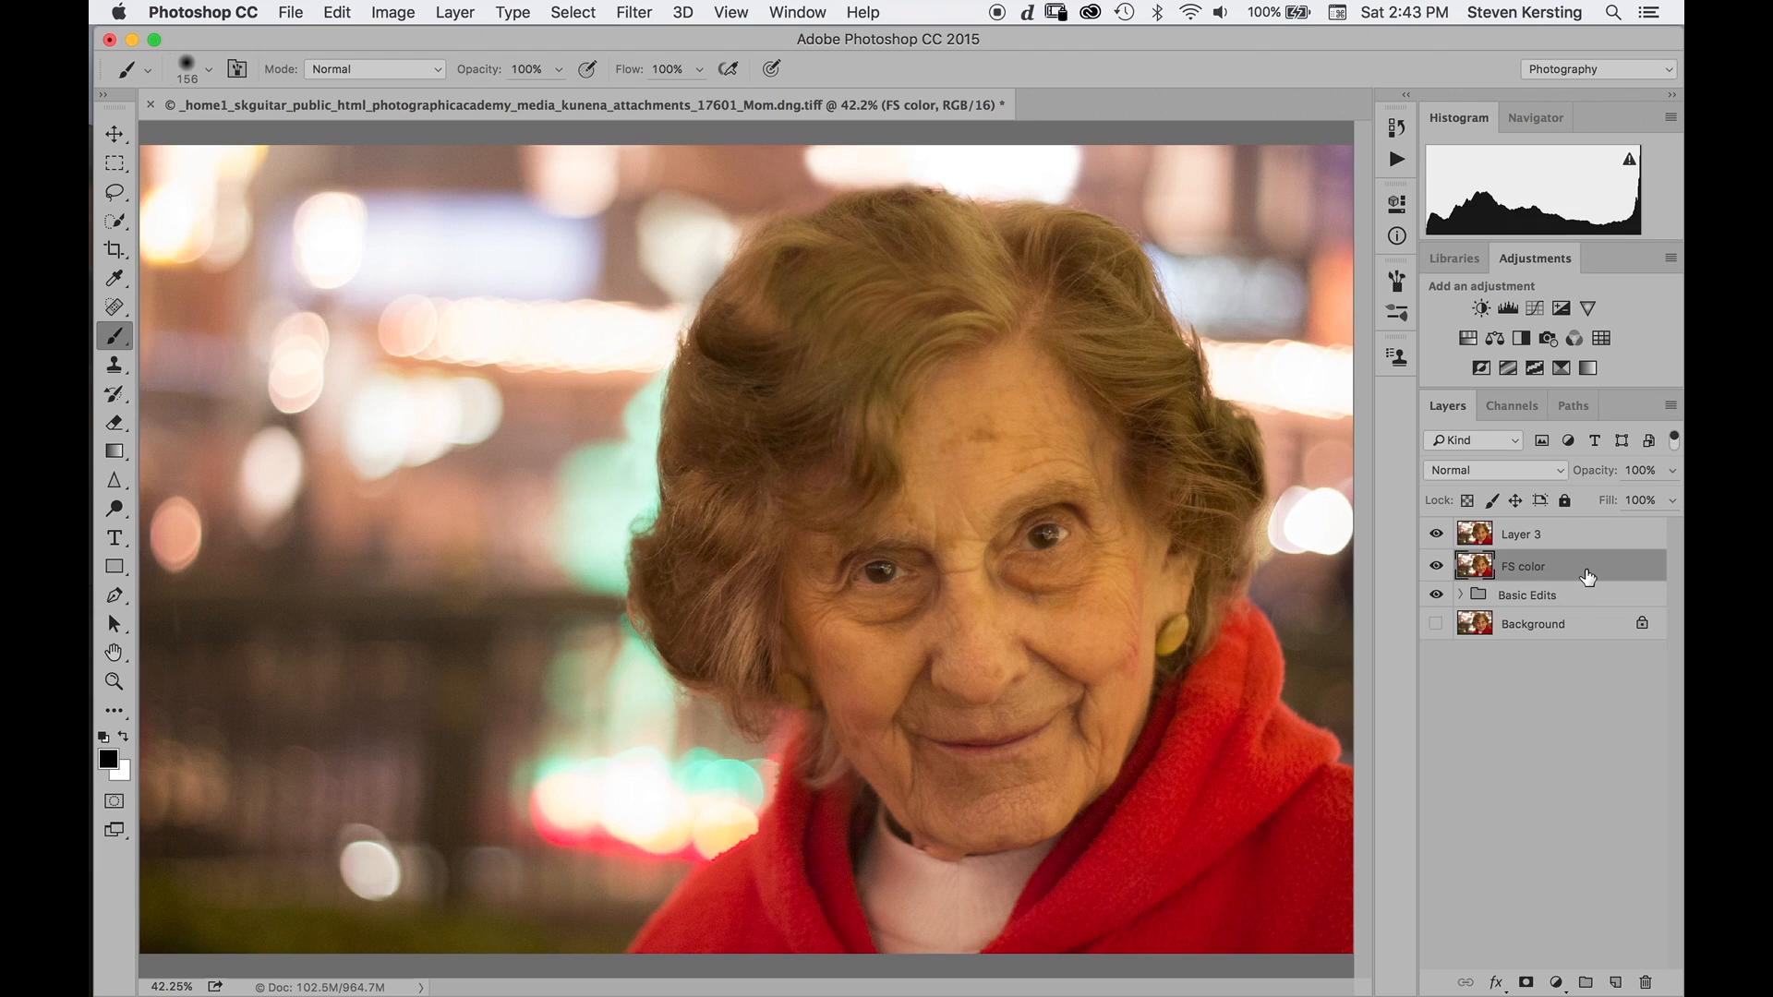
Place the FS color layer in its own group, without a layer mask.
{"action": "left_click", "coordinate": [1527, 984]}
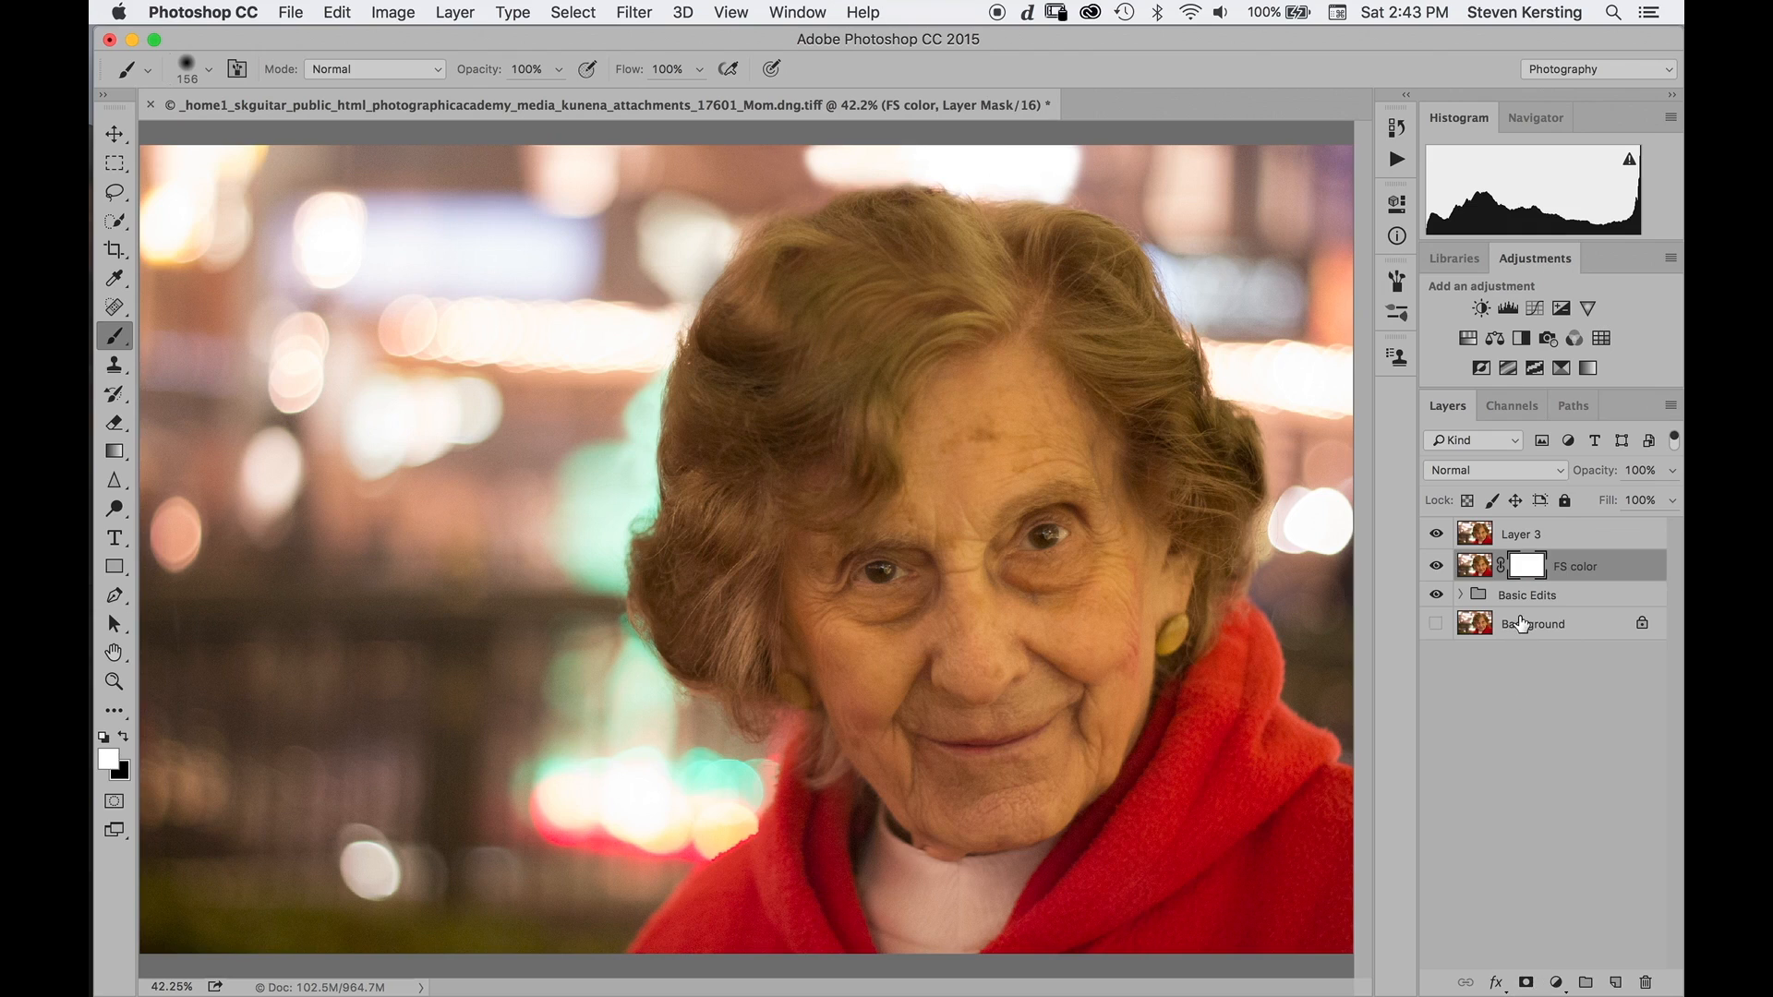
{"action": "key", "text": "super+z"}
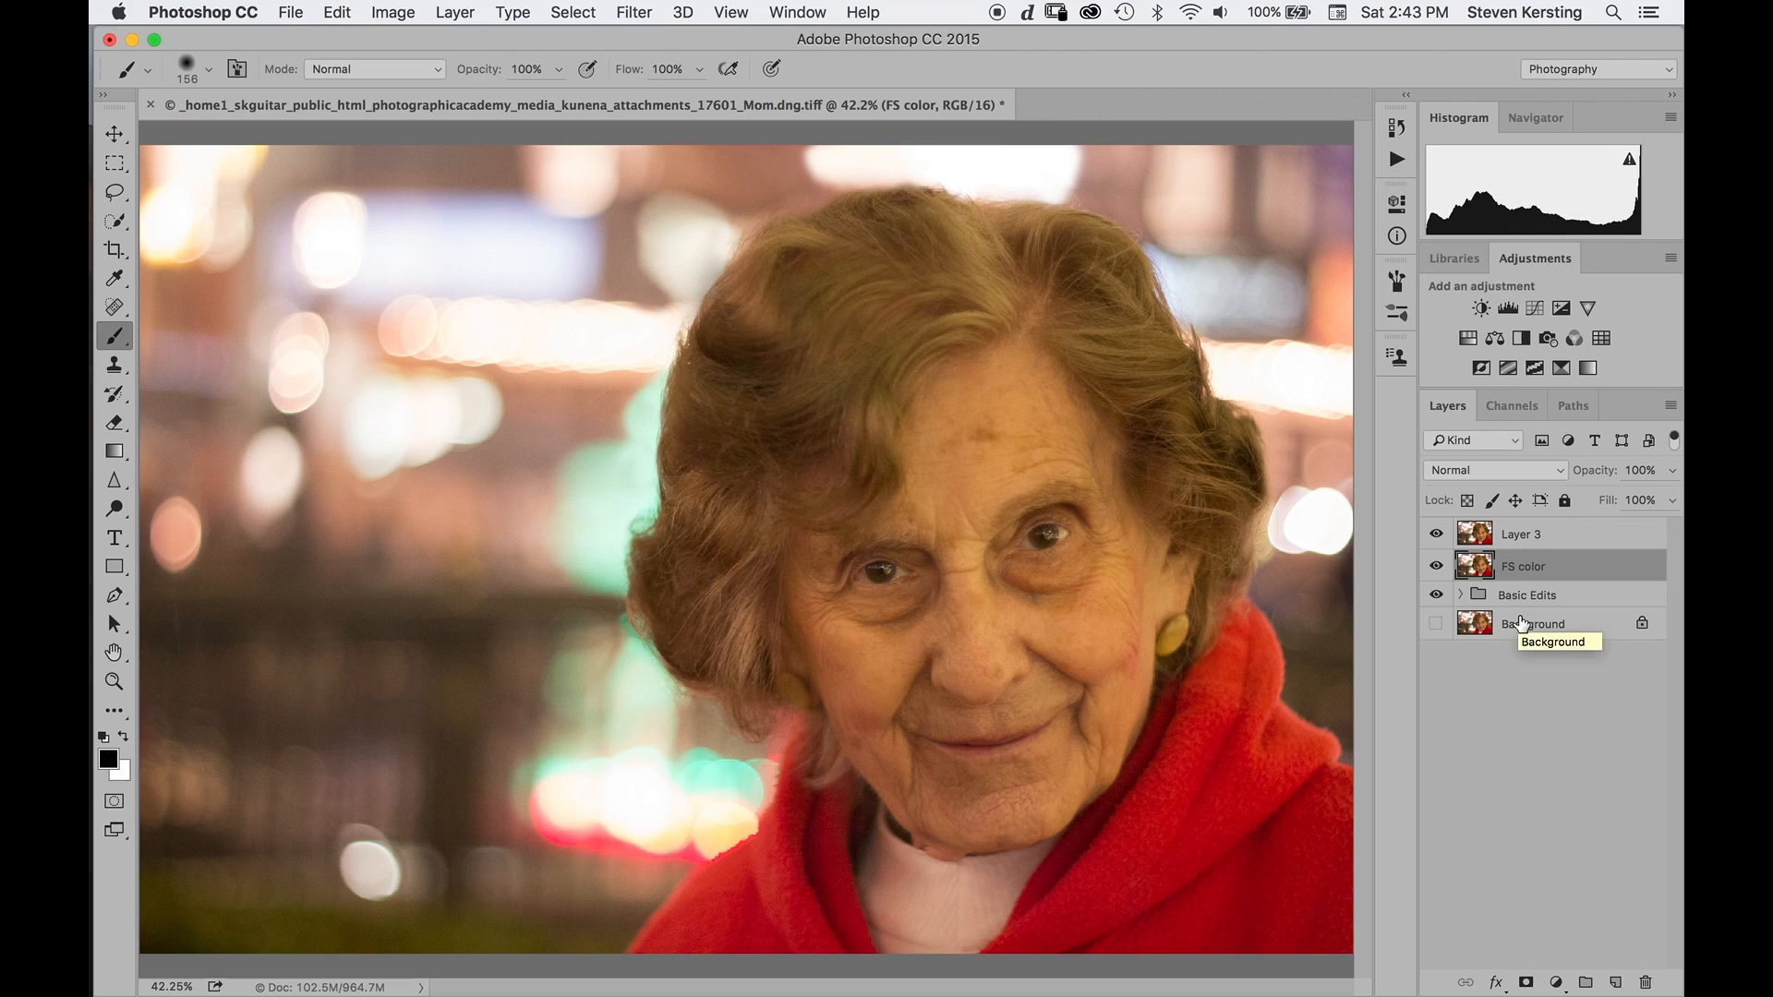
{"action": "key", "text": "super+g"}
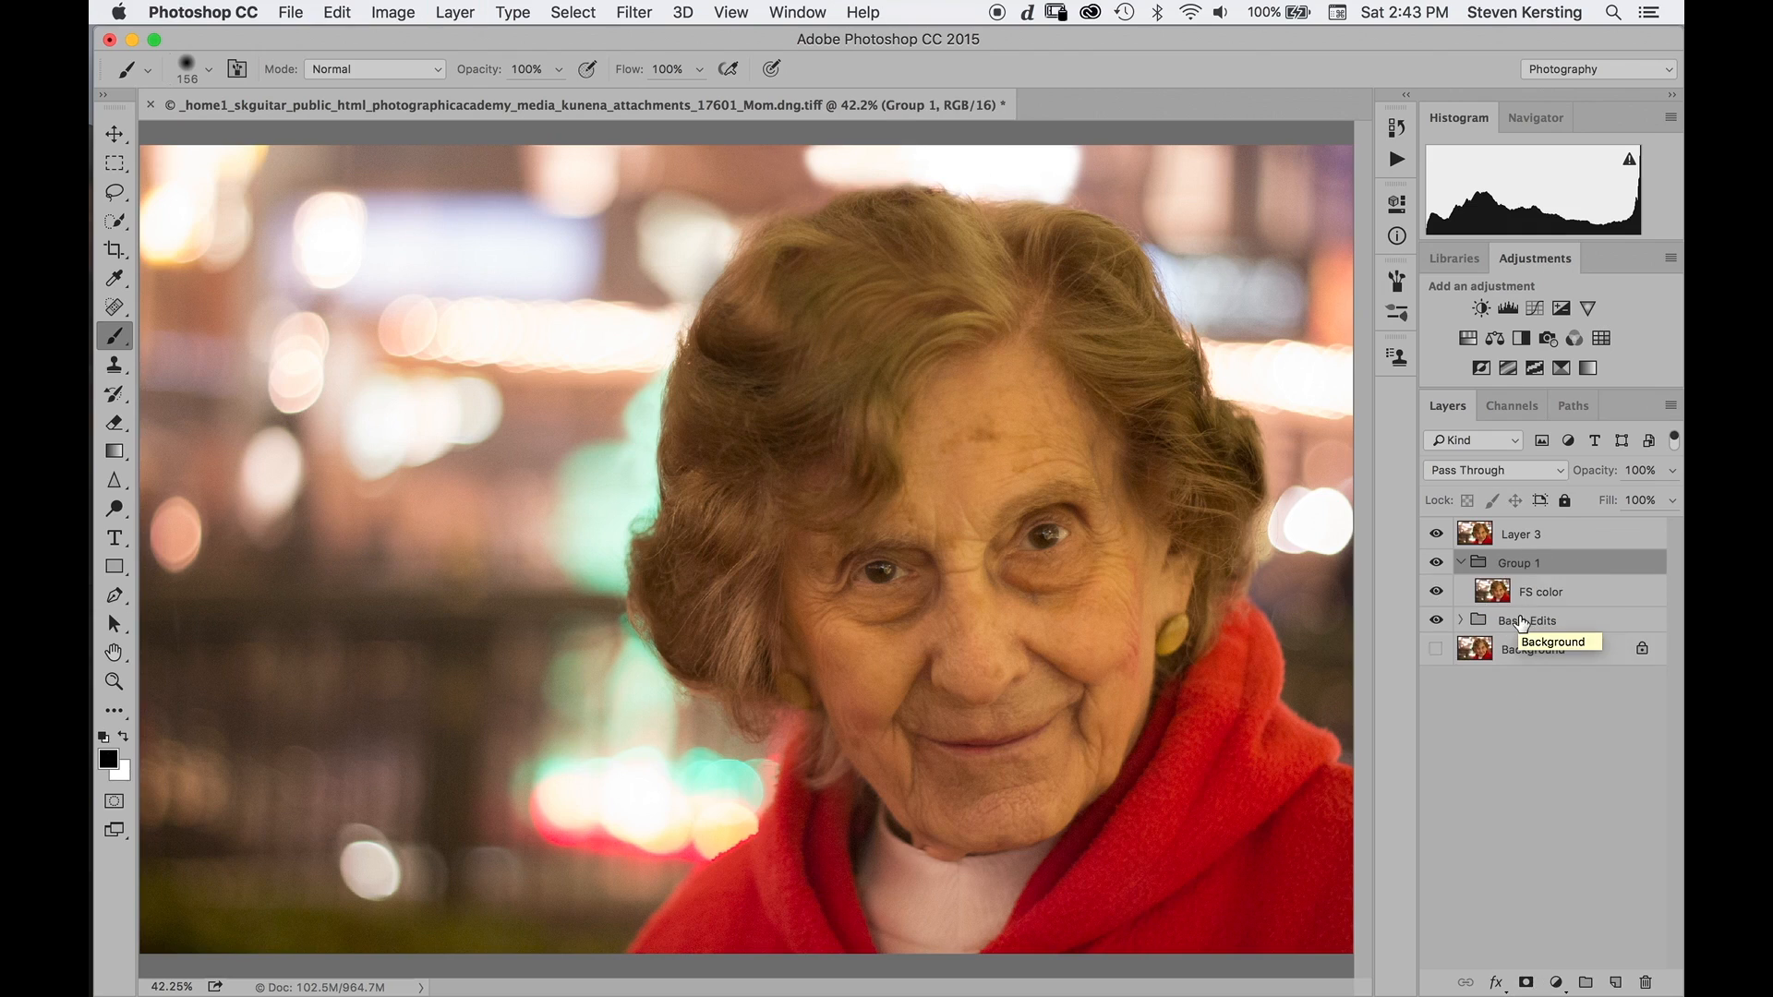
Rename the stamped Layer 3 to FS detail and place it in its own group.
{"action": "left_click", "coordinate": [1521, 540]}
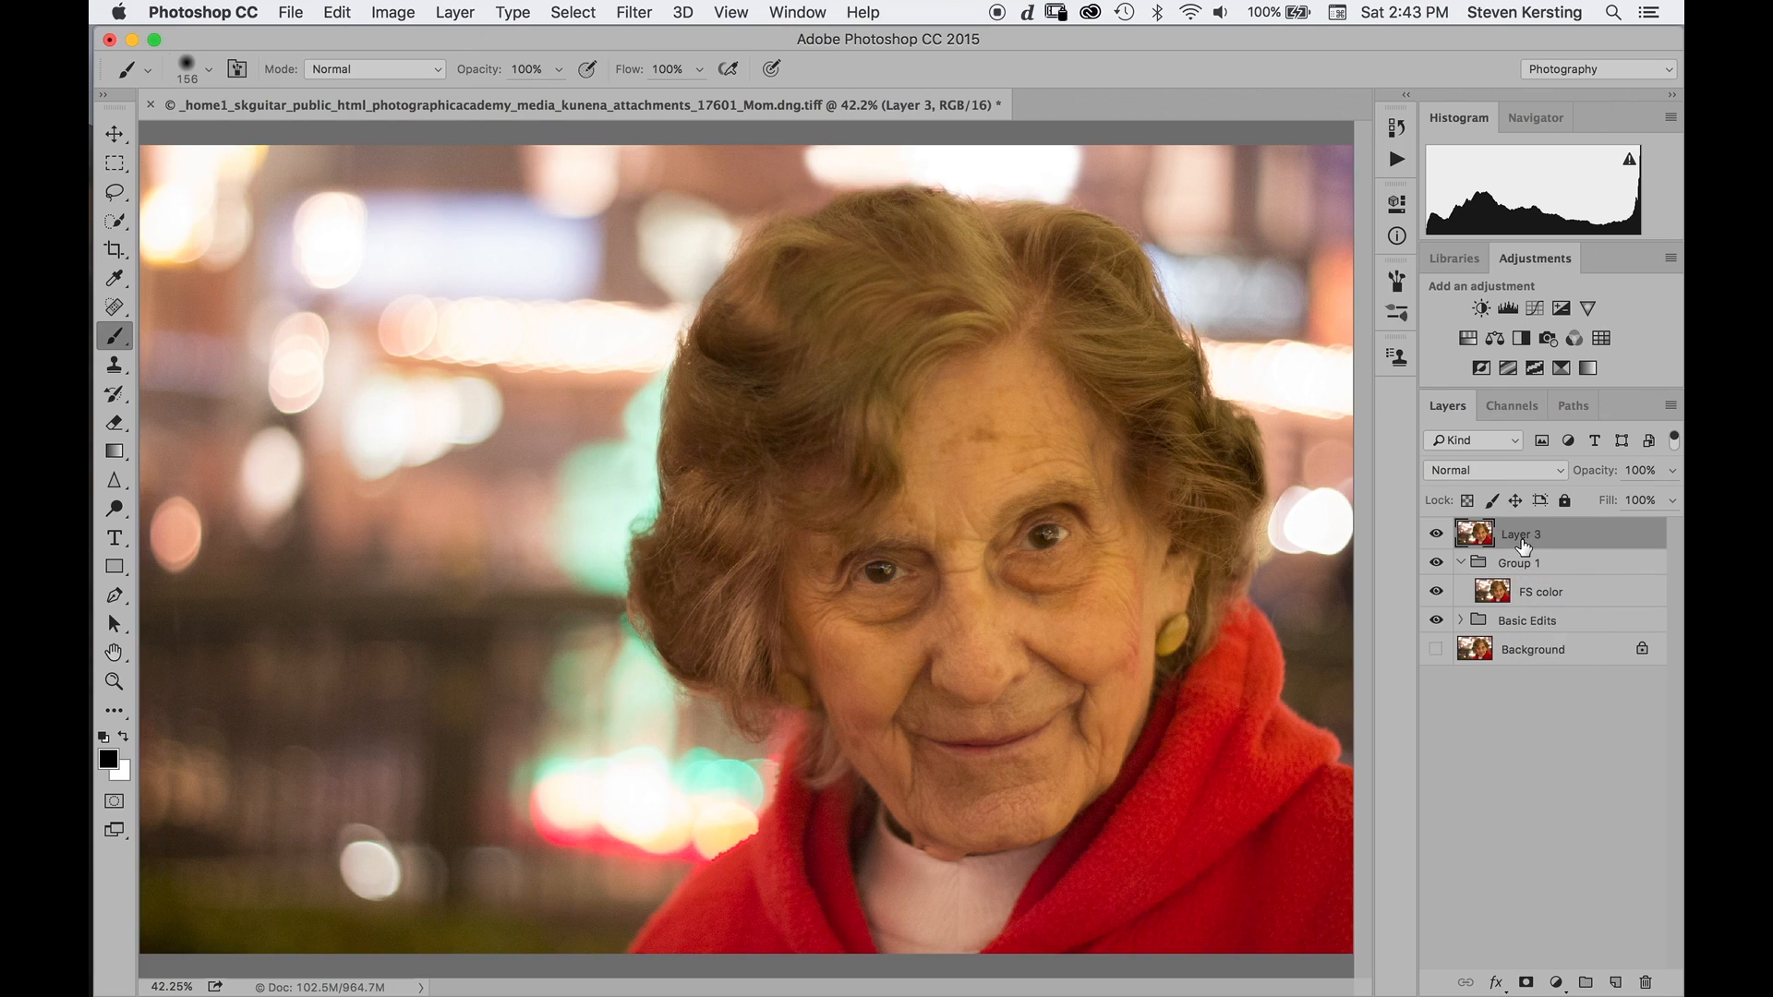
{"action": "double_click", "coordinate": [1522, 540]}
{"action": "type", "text": "Frequec"}
{"action": "key", "text": "BackSpace"}
{"action": "key", "text": "BackSpace"}
{"action": "key", "text": "BackSpace"}
{"action": "key", "text": "BackSpace"}
{"action": "key", "text": "BackSpace"}
{"action": "type", "text": "S detail"}
{"action": "left_click", "coordinate": [1584, 535]}
{"action": "key", "text": "super+g"}
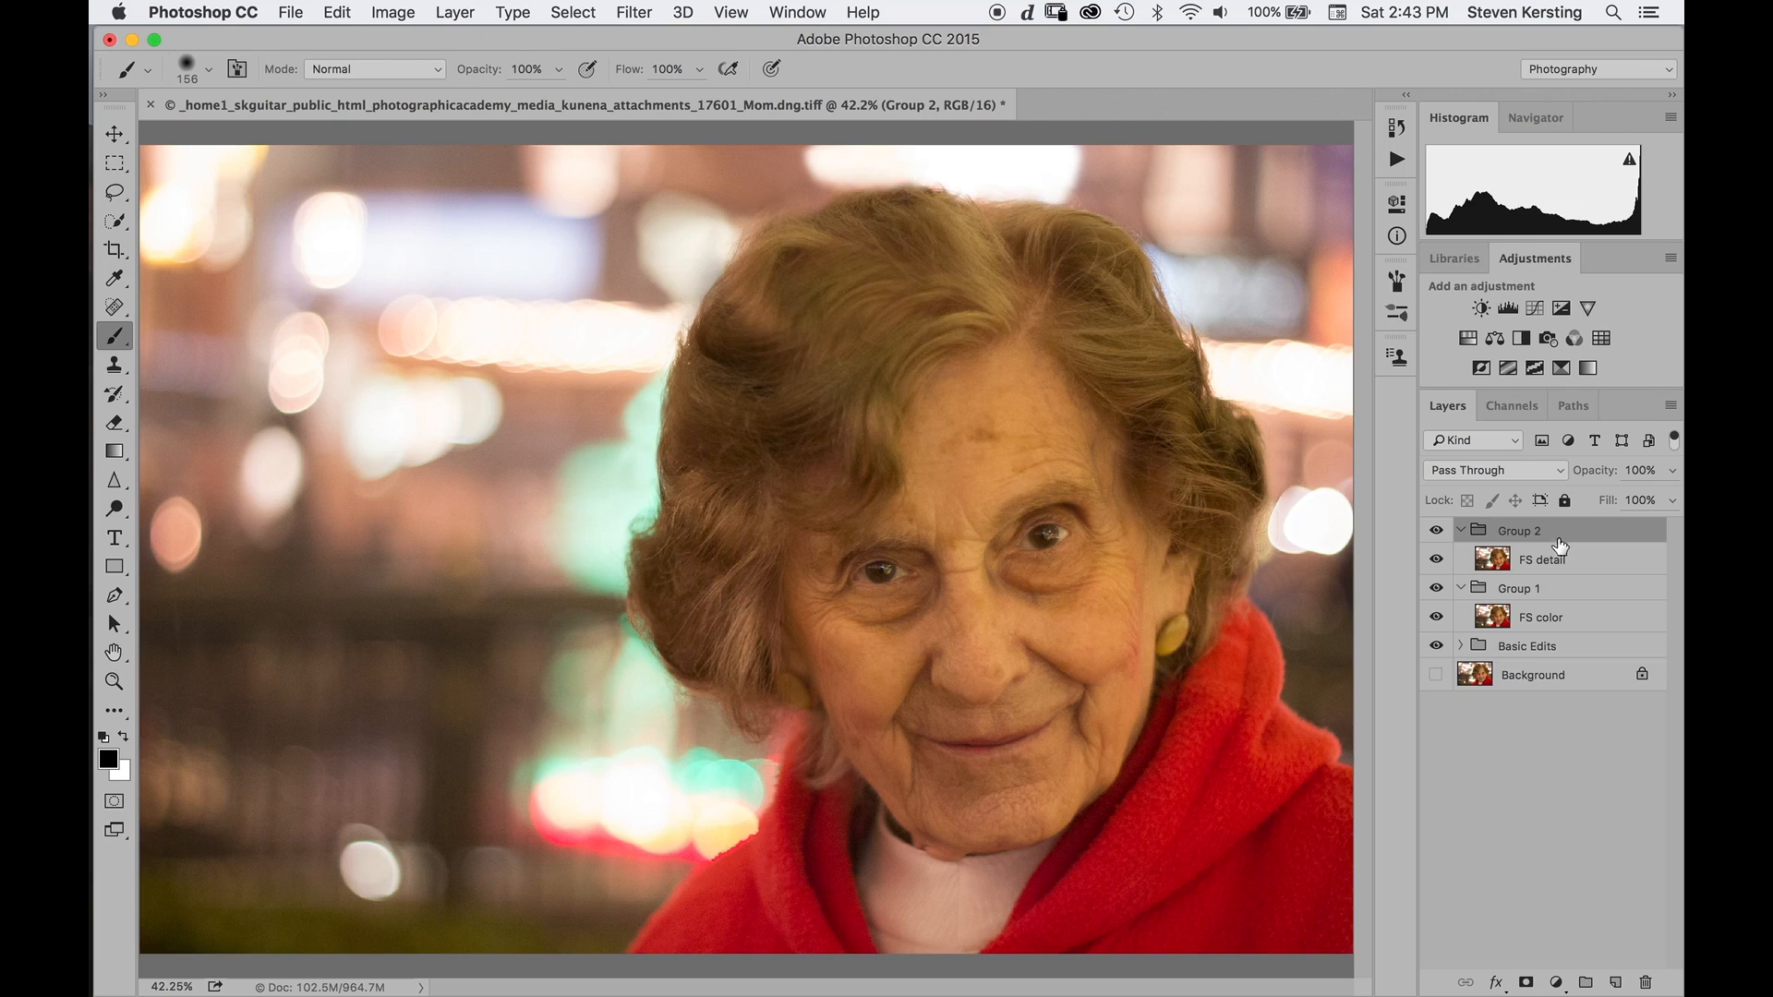
Name the group holding FS color Color and the group holding FS detail Detail.
{"action": "double_click", "coordinate": [1525, 588]}
{"action": "type", "text": "Color"}
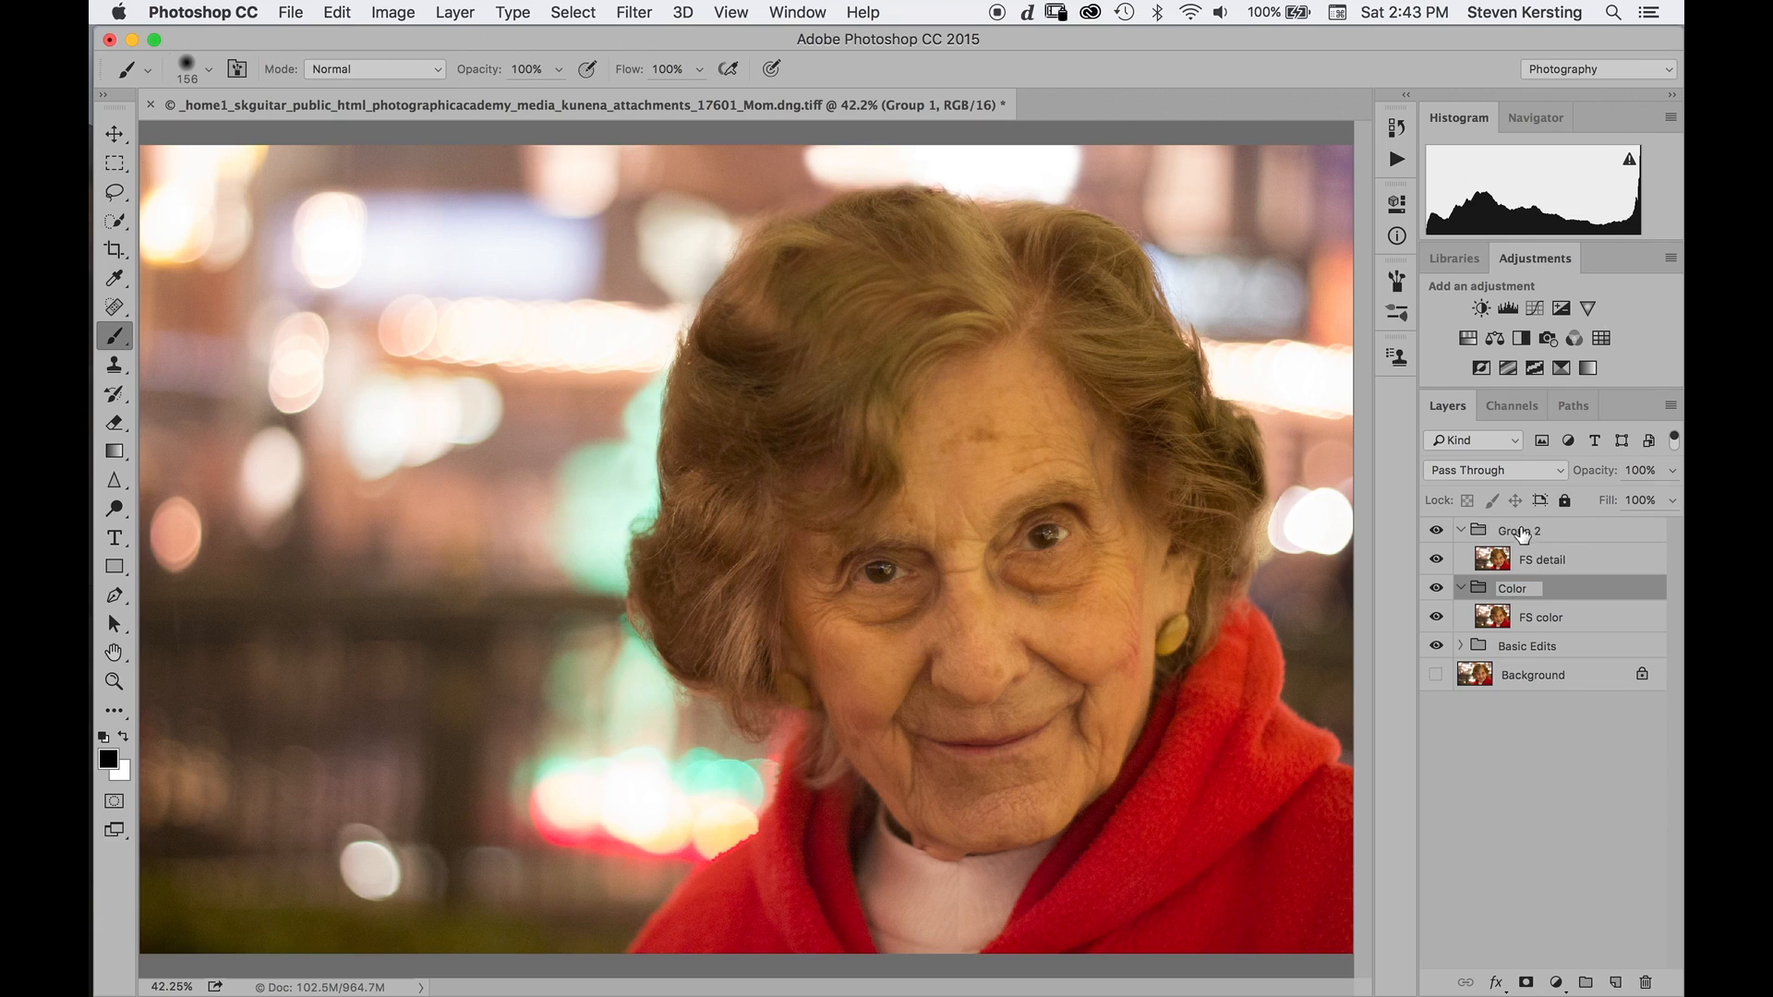
{"action": "key", "text": "Return"}
{"action": "left_click", "coordinate": [1520, 534]}
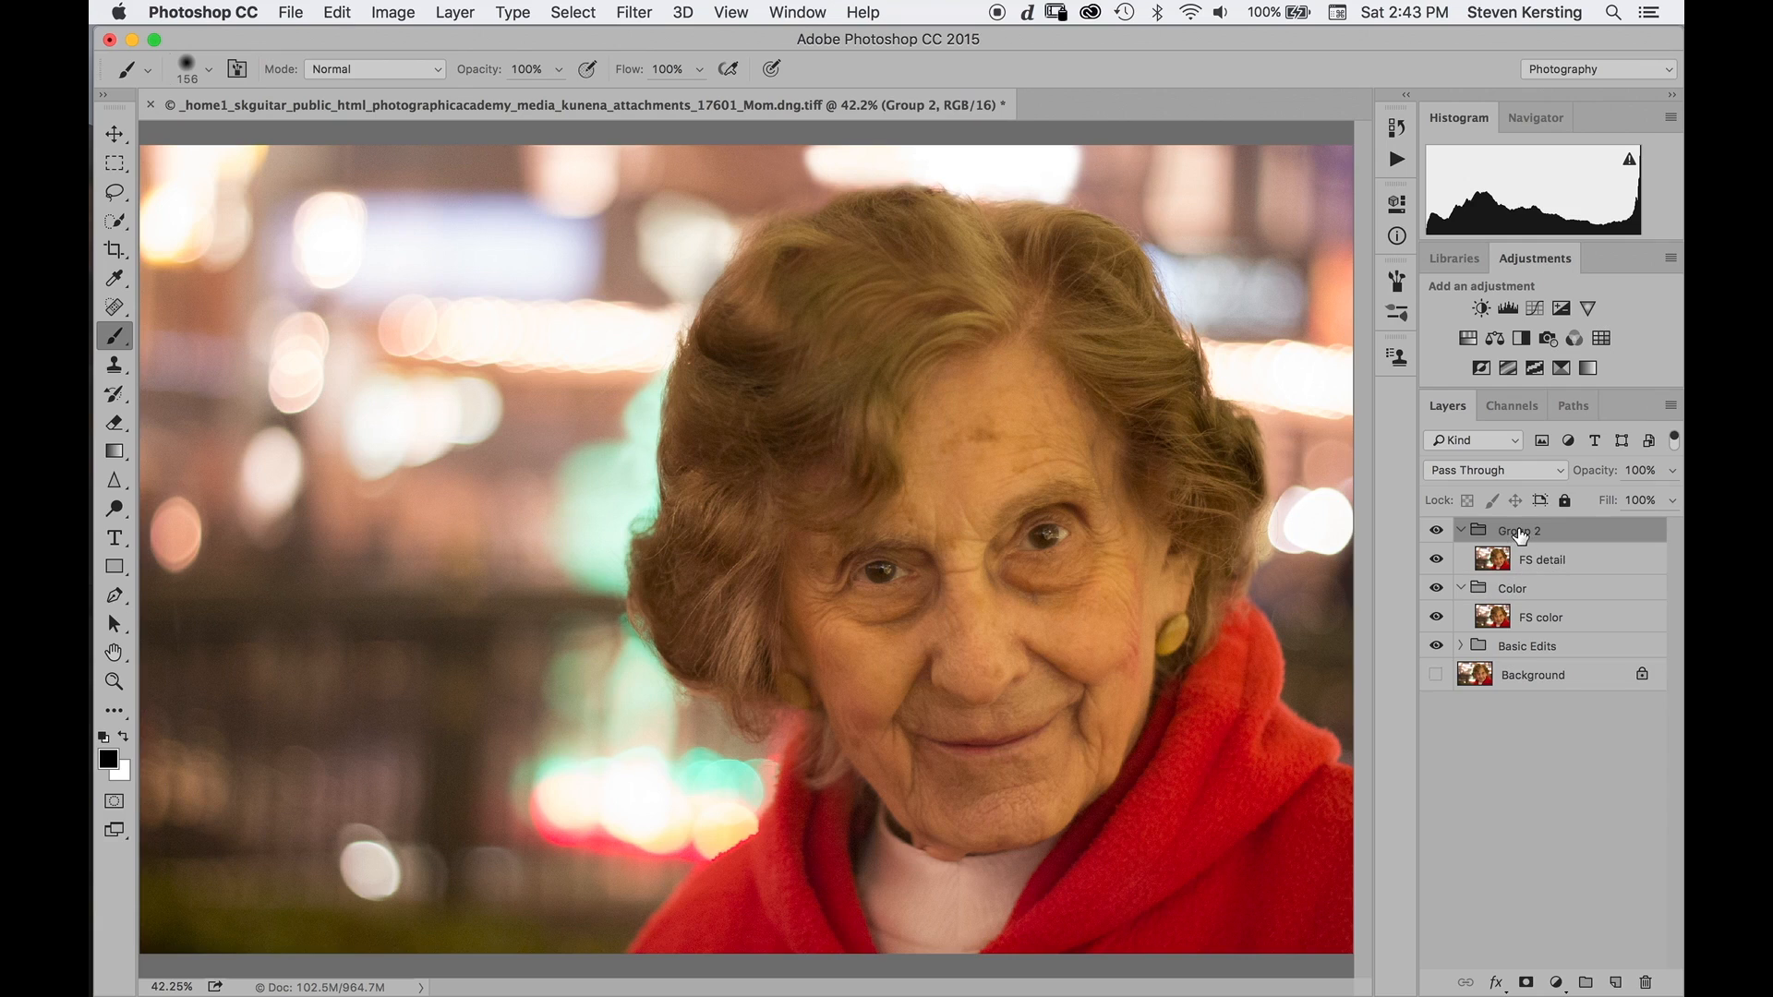
{"action": "double_click", "coordinate": [1520, 533]}
{"action": "type", "text": "Detail"}
{"action": "left_click", "coordinate": [1586, 538]}
Hide the Detail group and open the Gaussian Blur filter for the FS color layer.
{"action": "left_click", "coordinate": [1436, 531]}
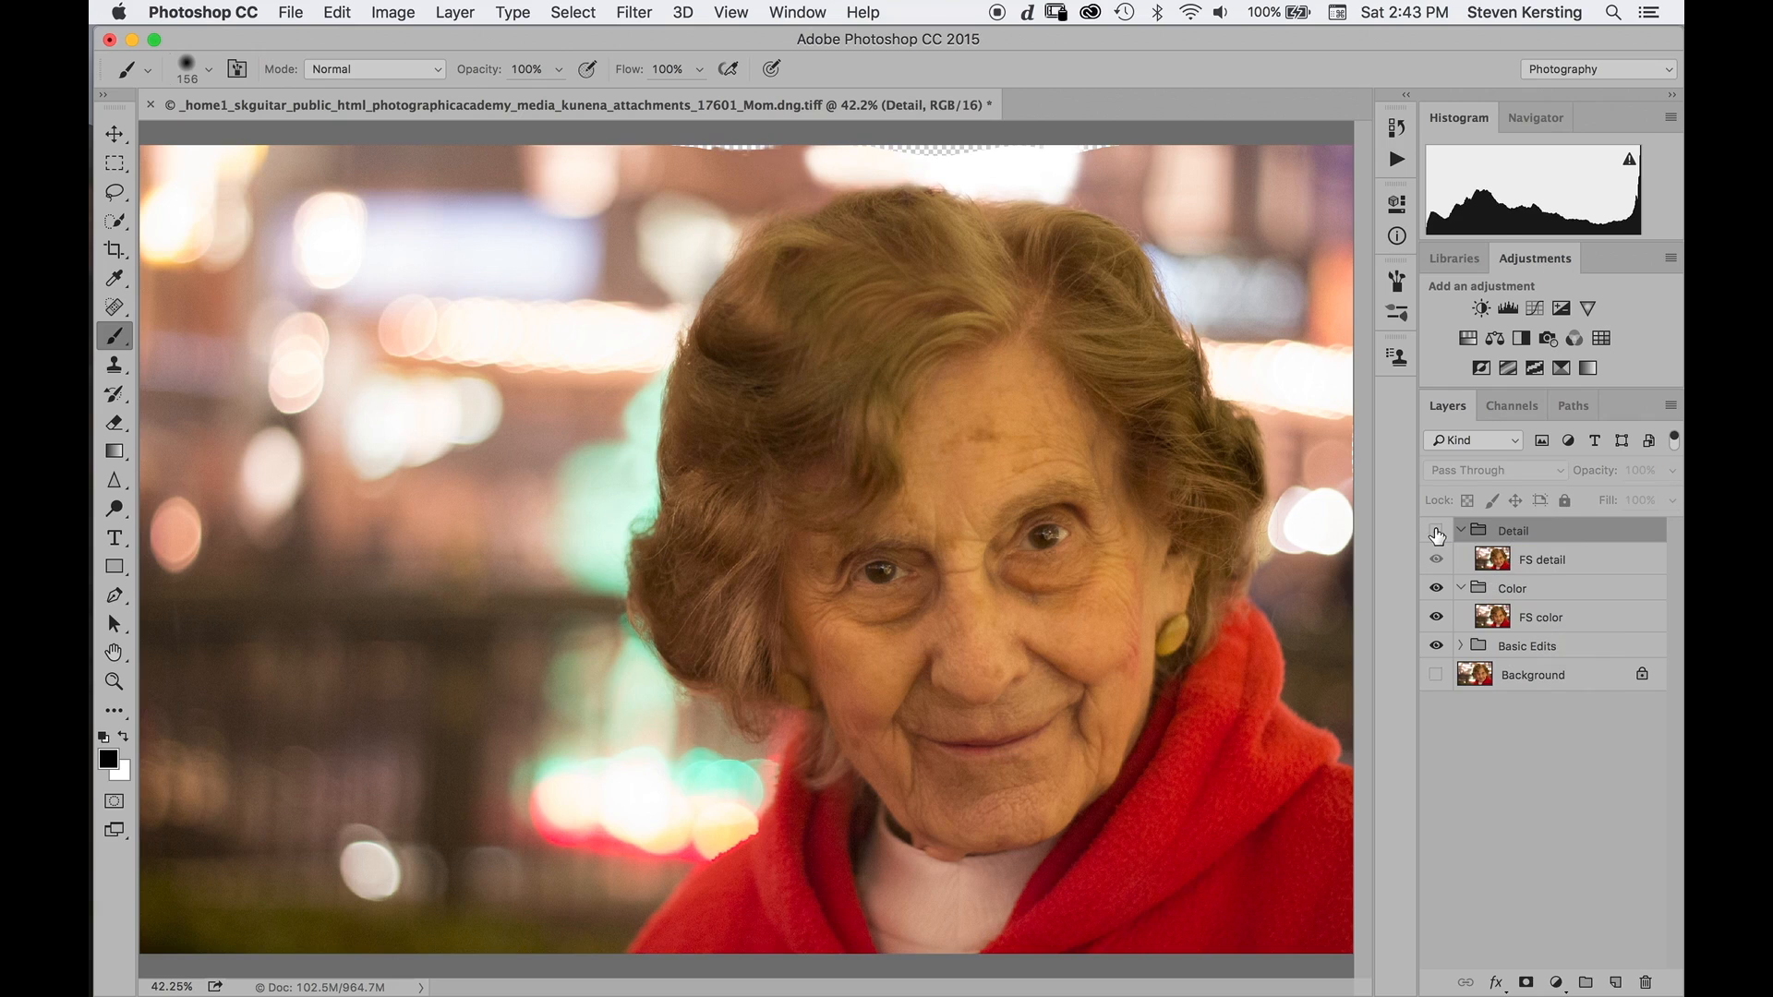
{"action": "left_click", "coordinate": [1503, 619]}
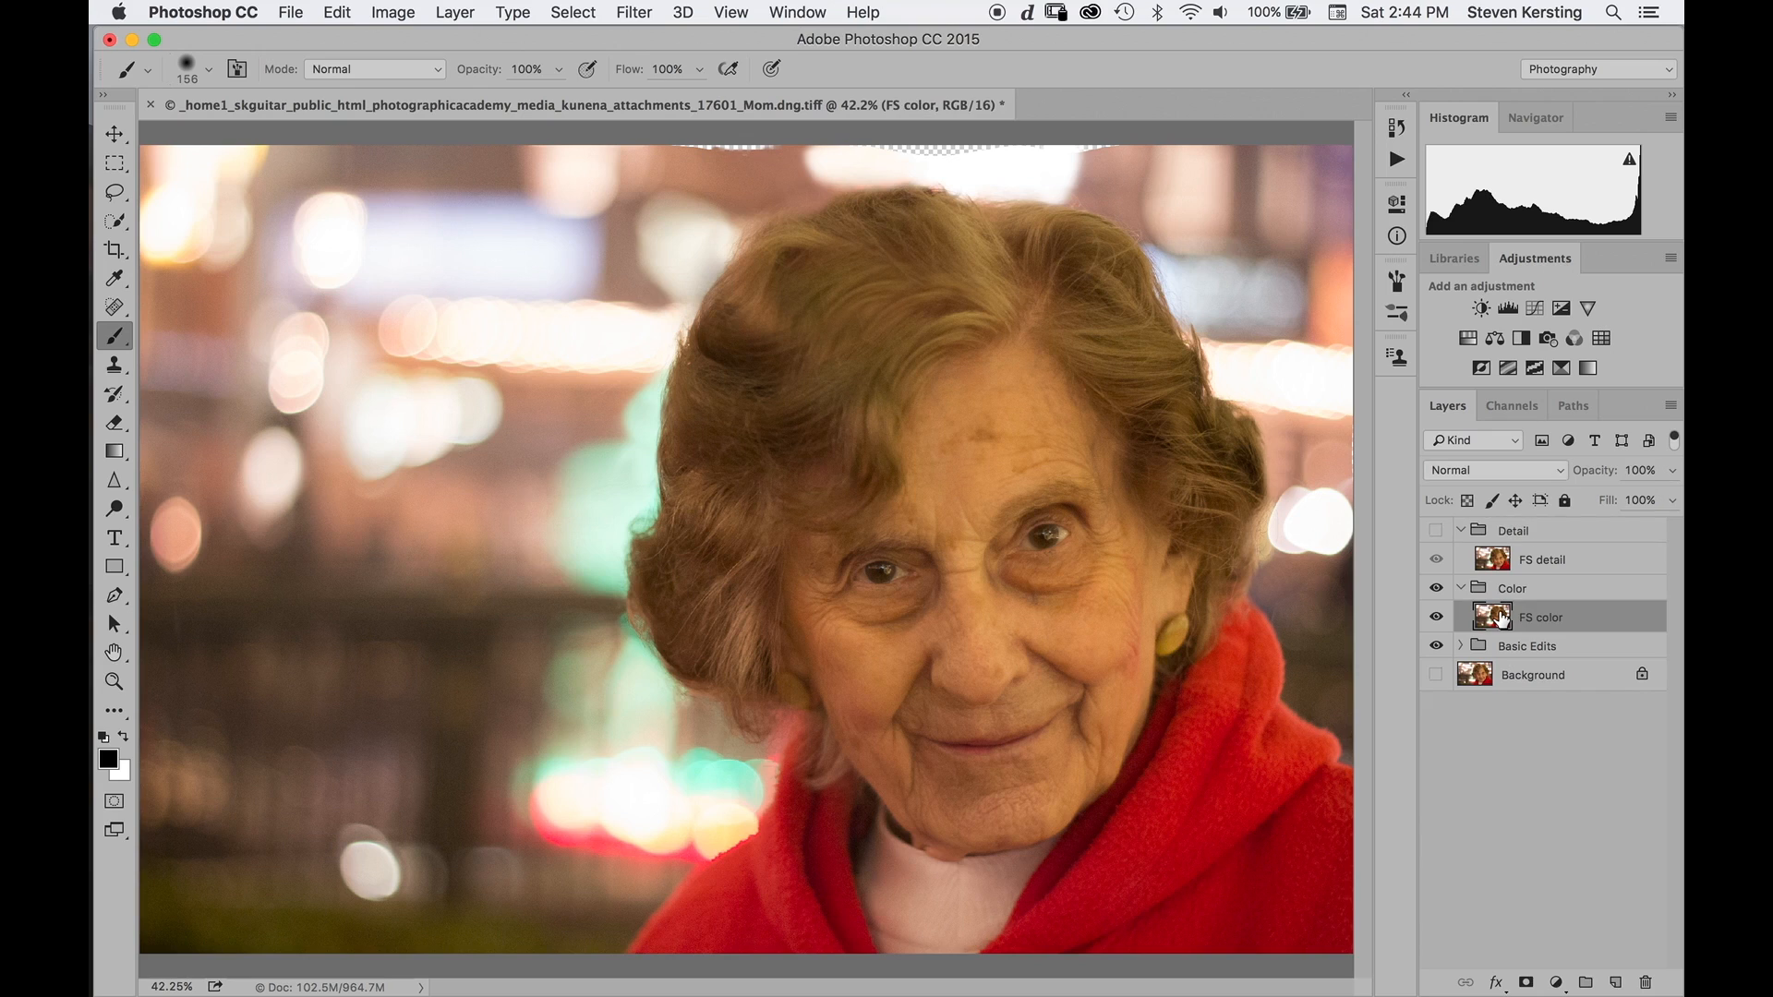
{"action": "left_click", "coordinate": [635, 13]}
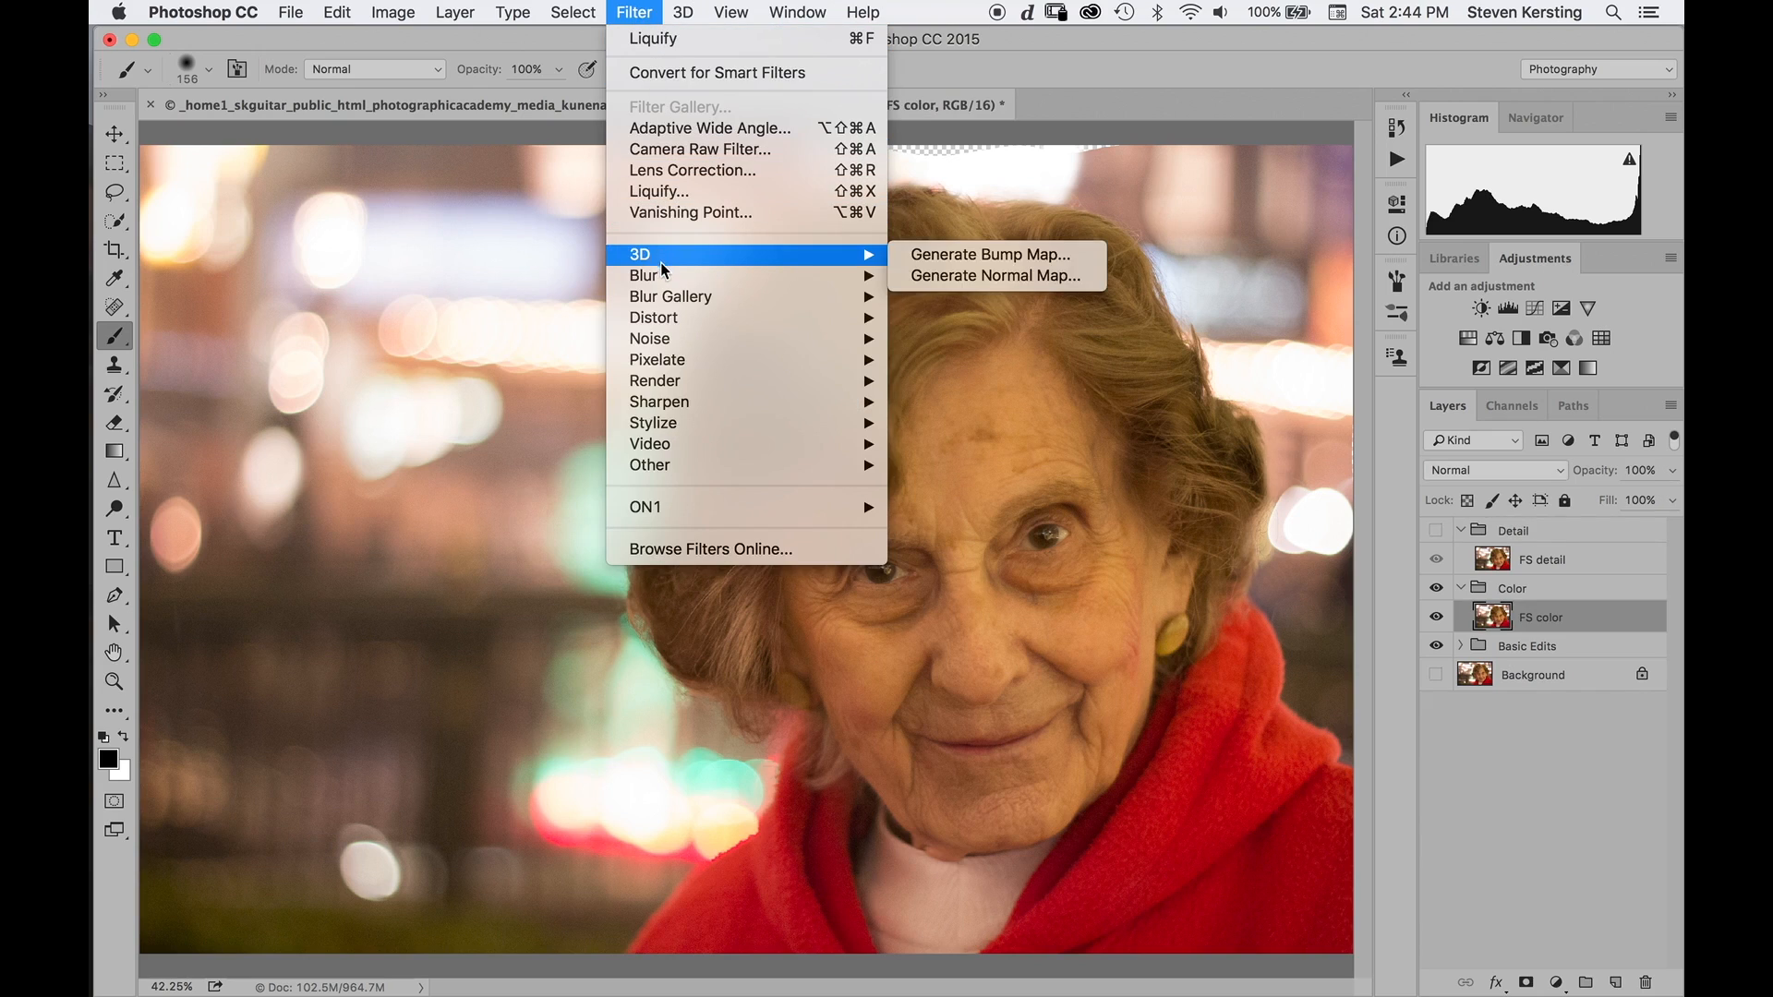
{"action": "mouse_move", "coordinate": [661, 274]}
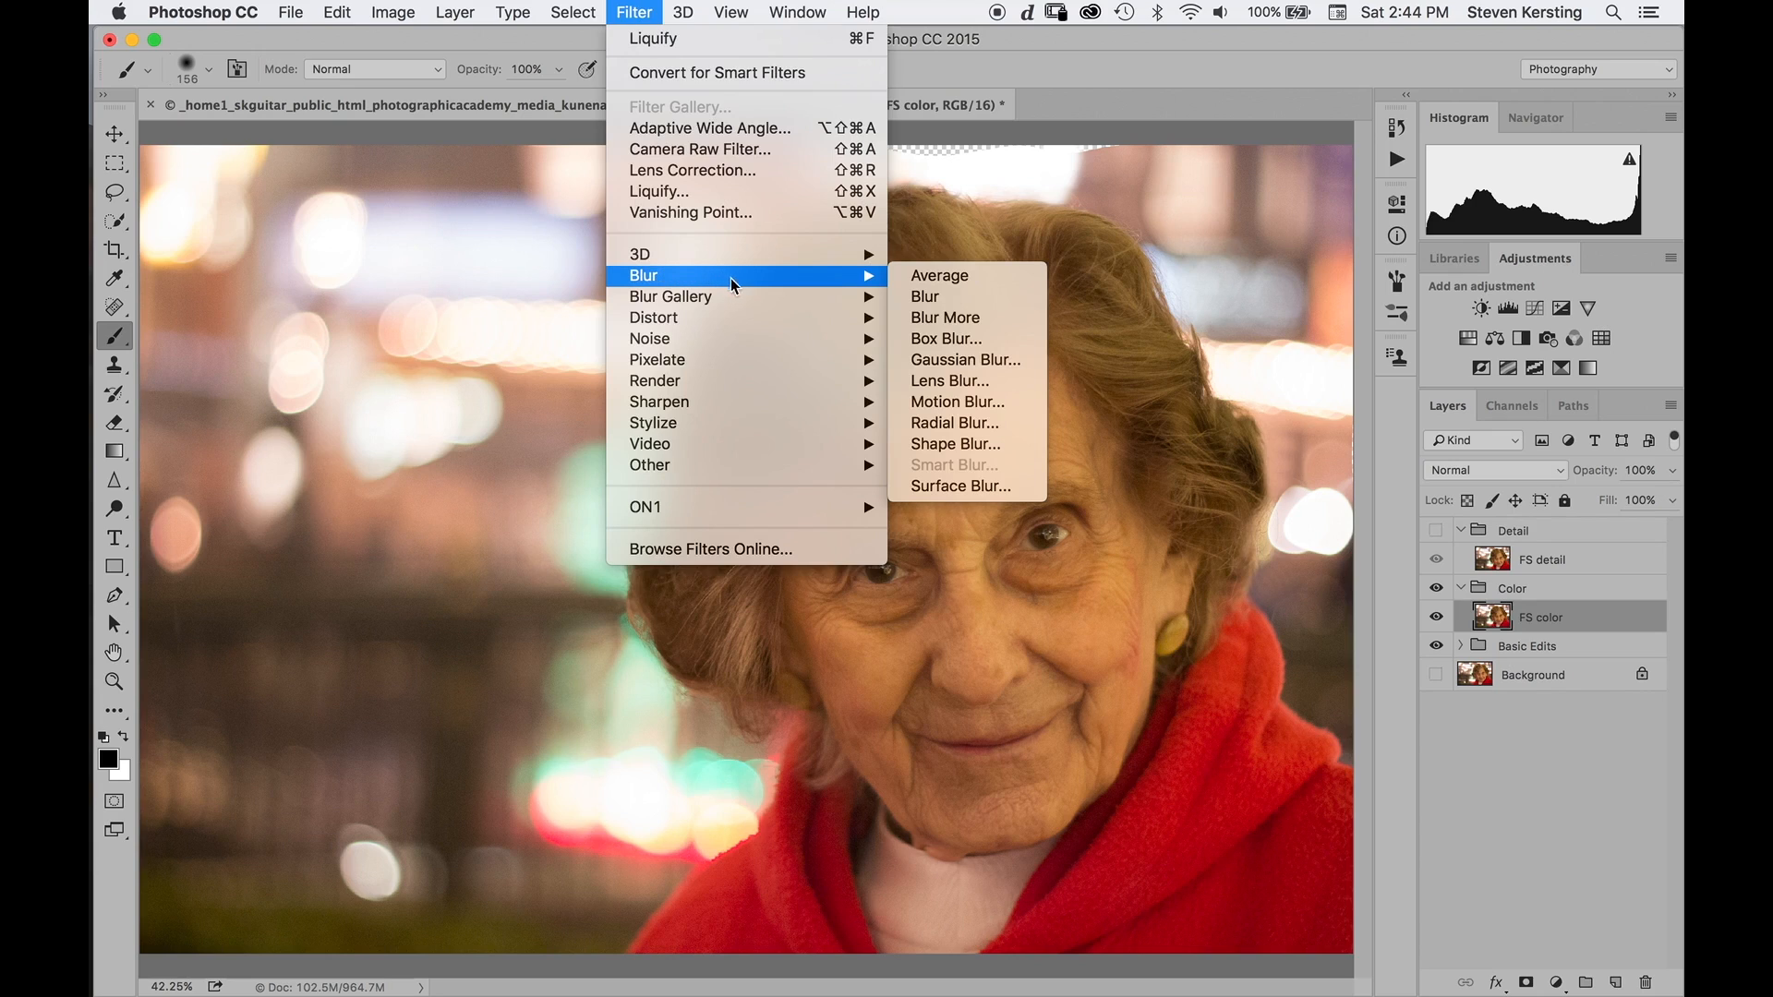
{"action": "left_click", "coordinate": [954, 363]}
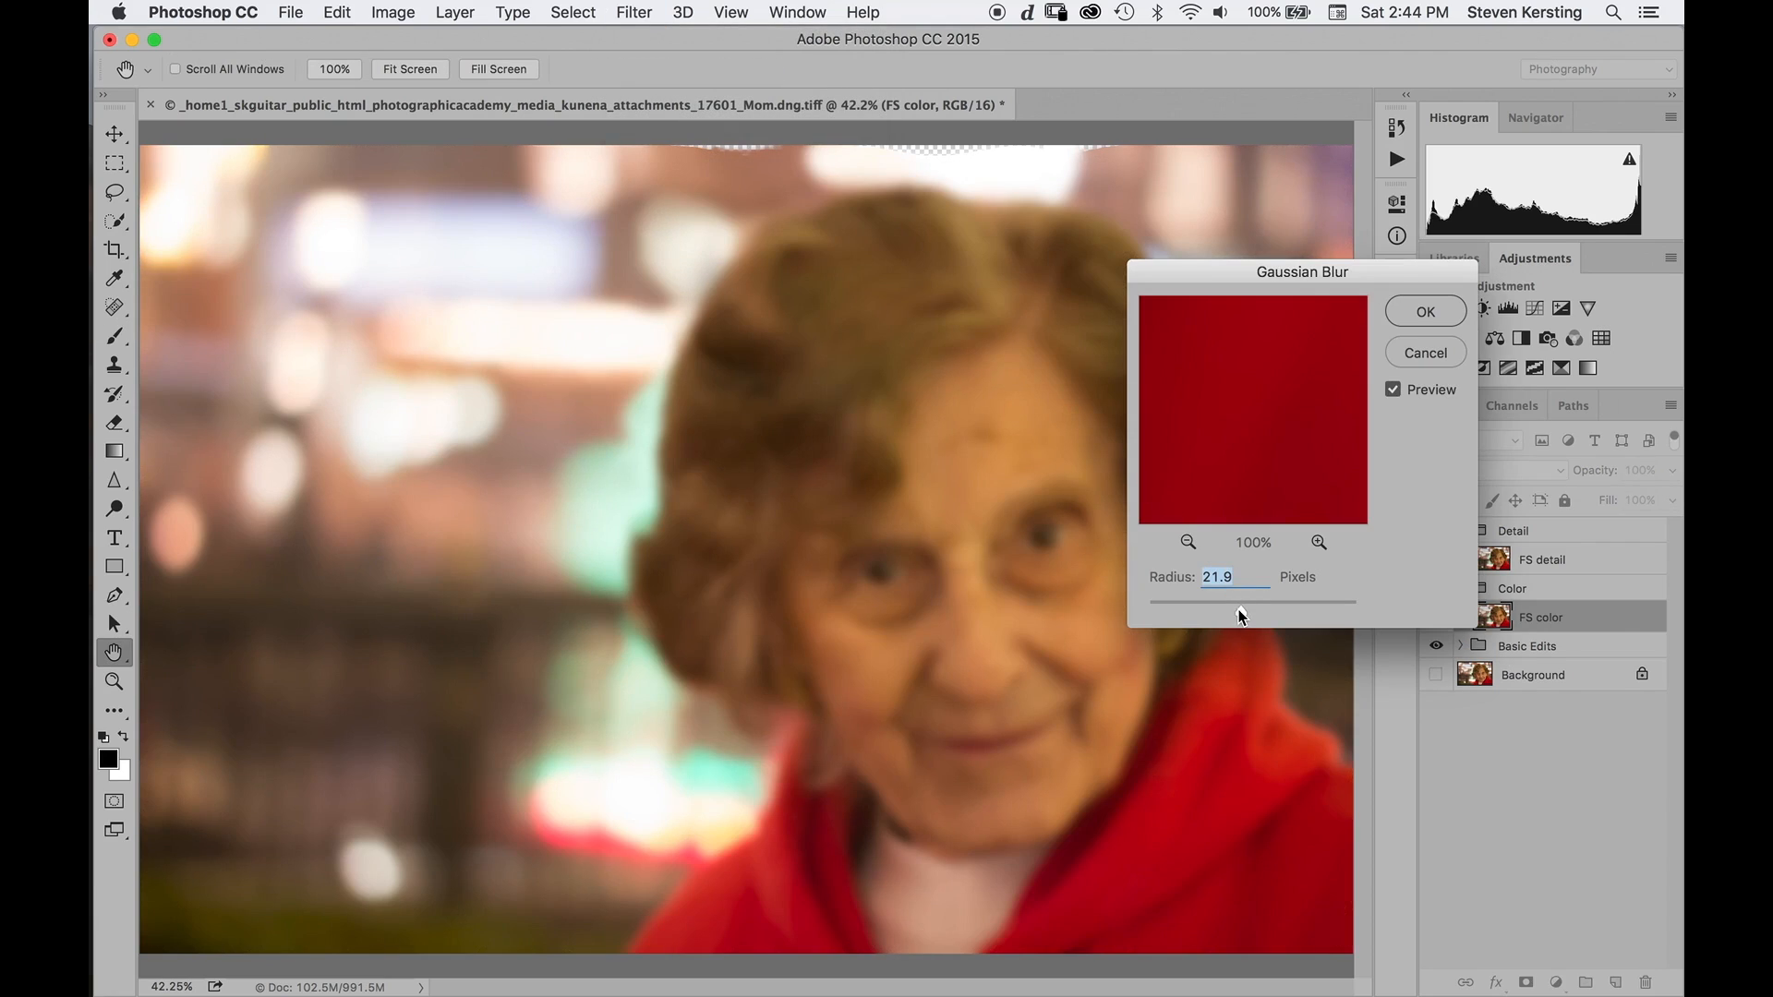
Slightly reduce the Gaussian Blur radius and apply the blur to the FS color layer.
{"action": "left_click_drag", "start_coordinate": [1243, 616], "coordinate": [1234, 619]}
{"action": "left_click", "coordinate": [1423, 313]}
{"action": "key", "text": "b"}
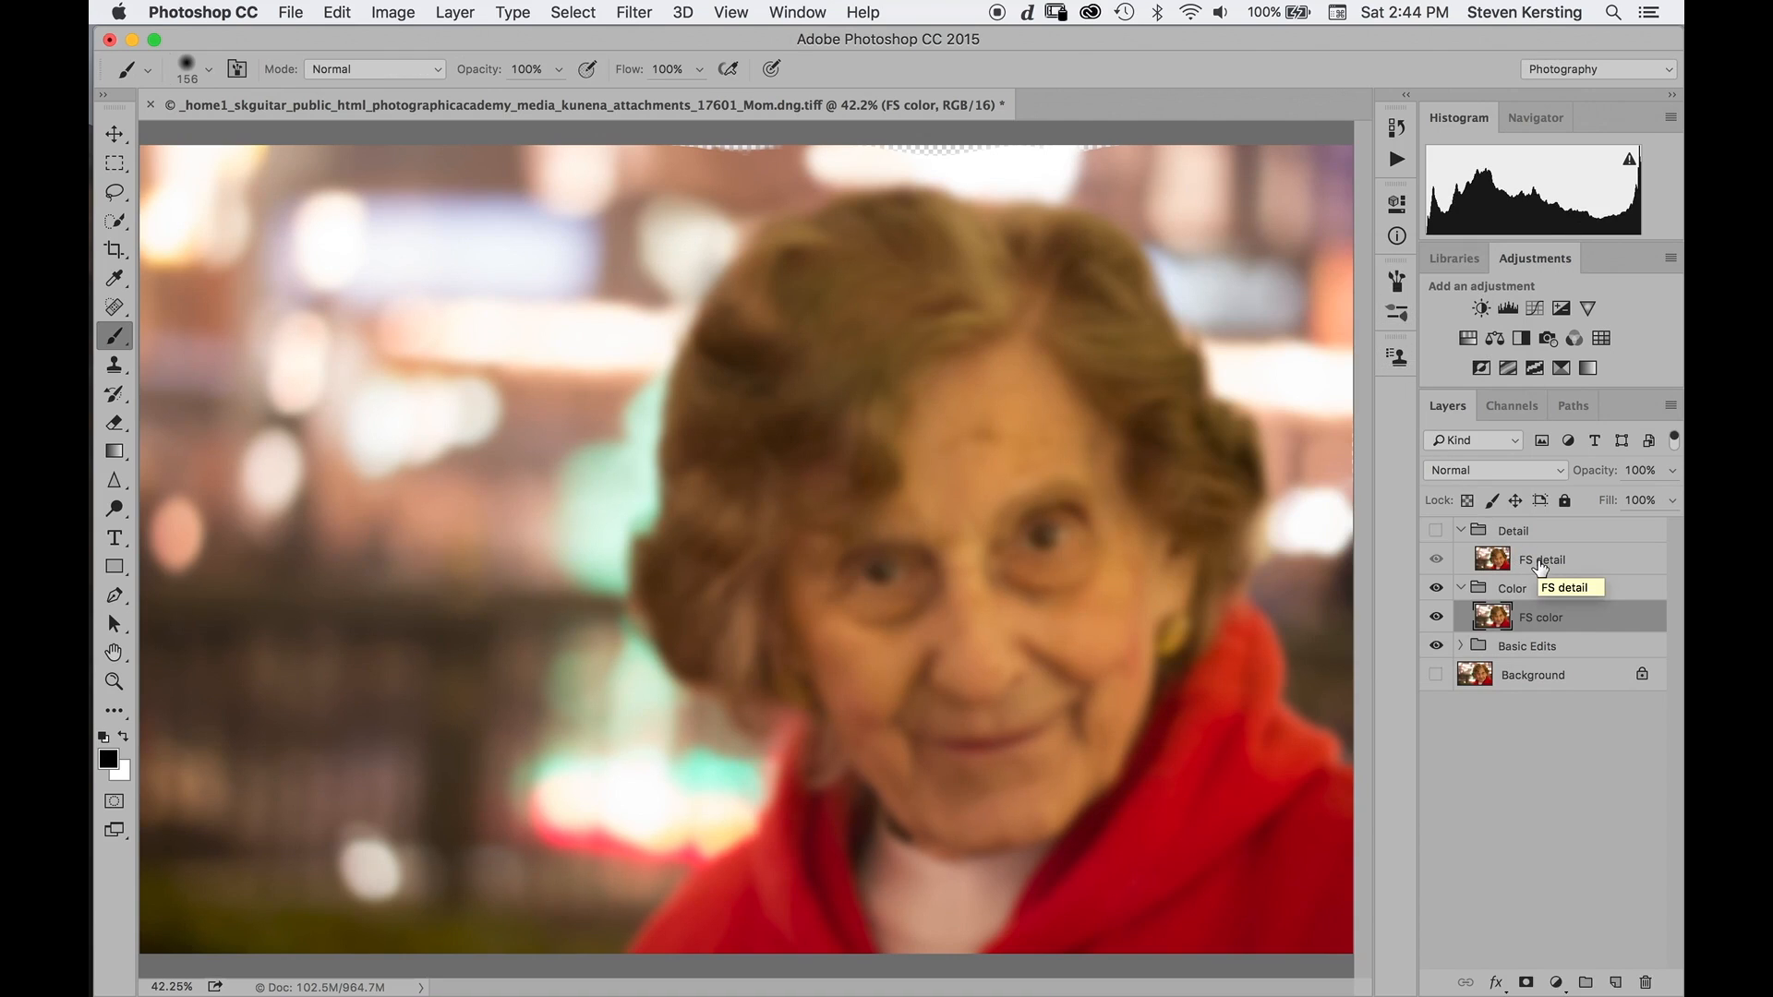
Show the Detail group and use Apply Image on FS detail with layer FS color, Invert on, Add blending, scale 2 and offset 0.
{"action": "left_click", "coordinate": [1435, 531]}
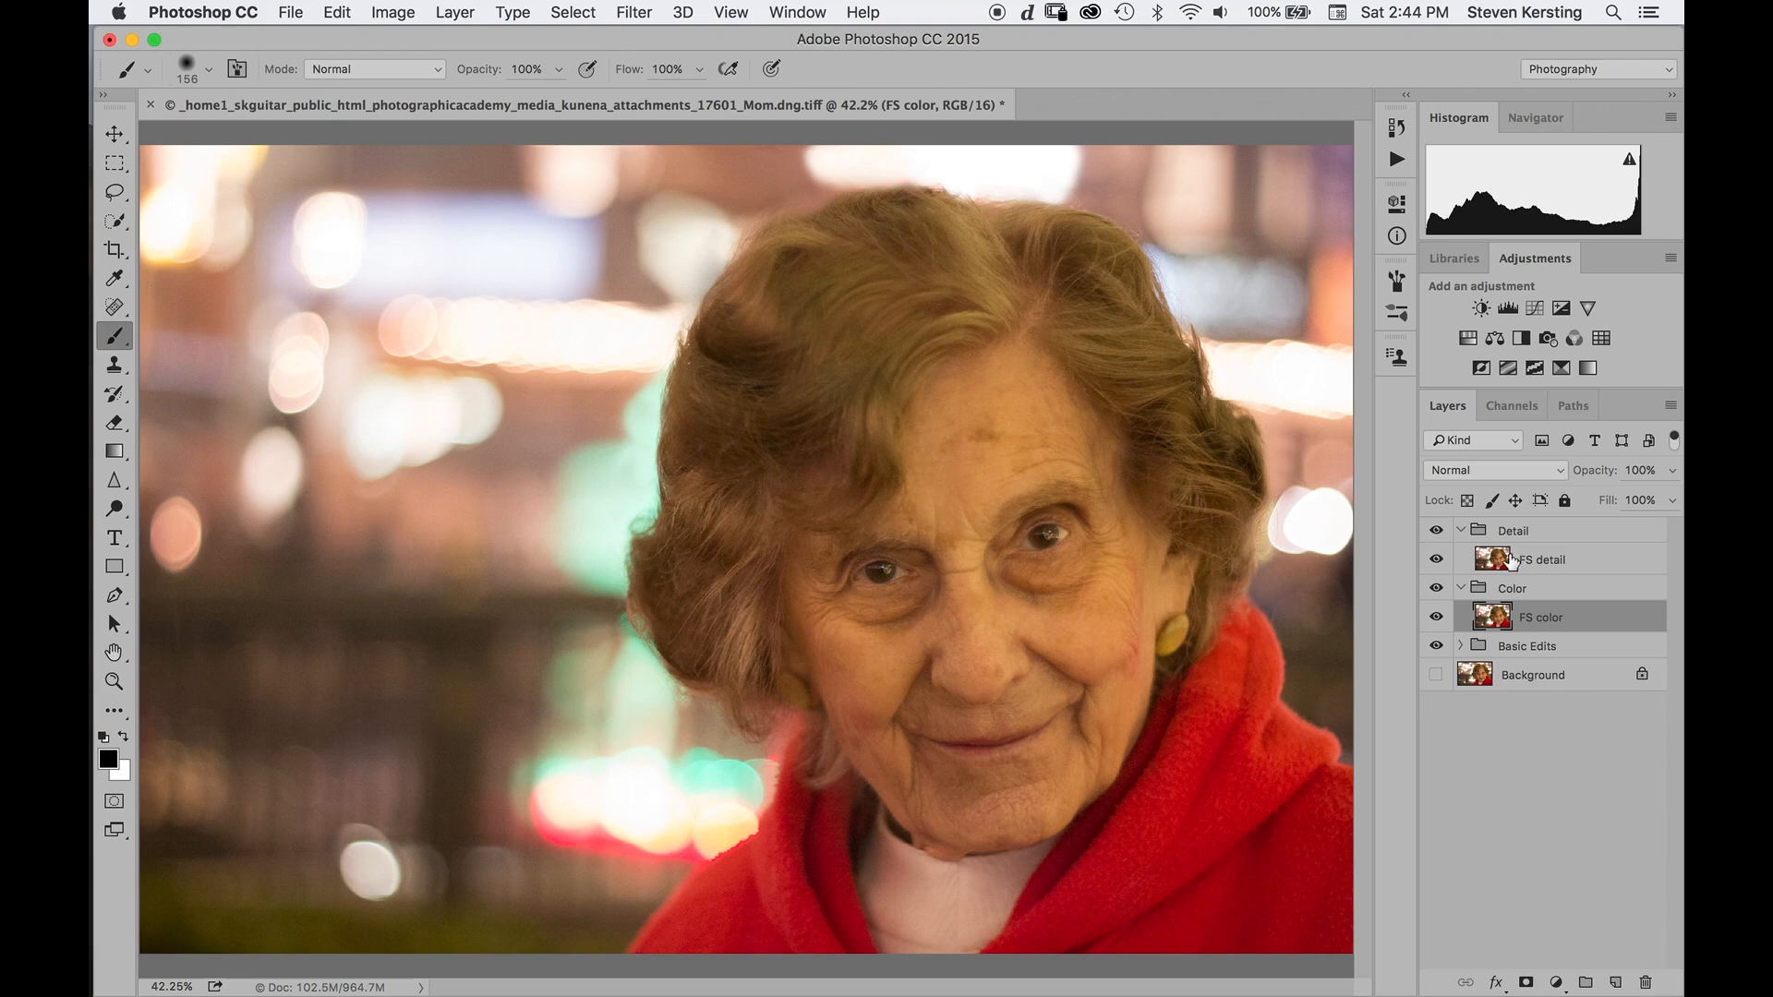
{"action": "left_click", "coordinate": [1499, 560]}
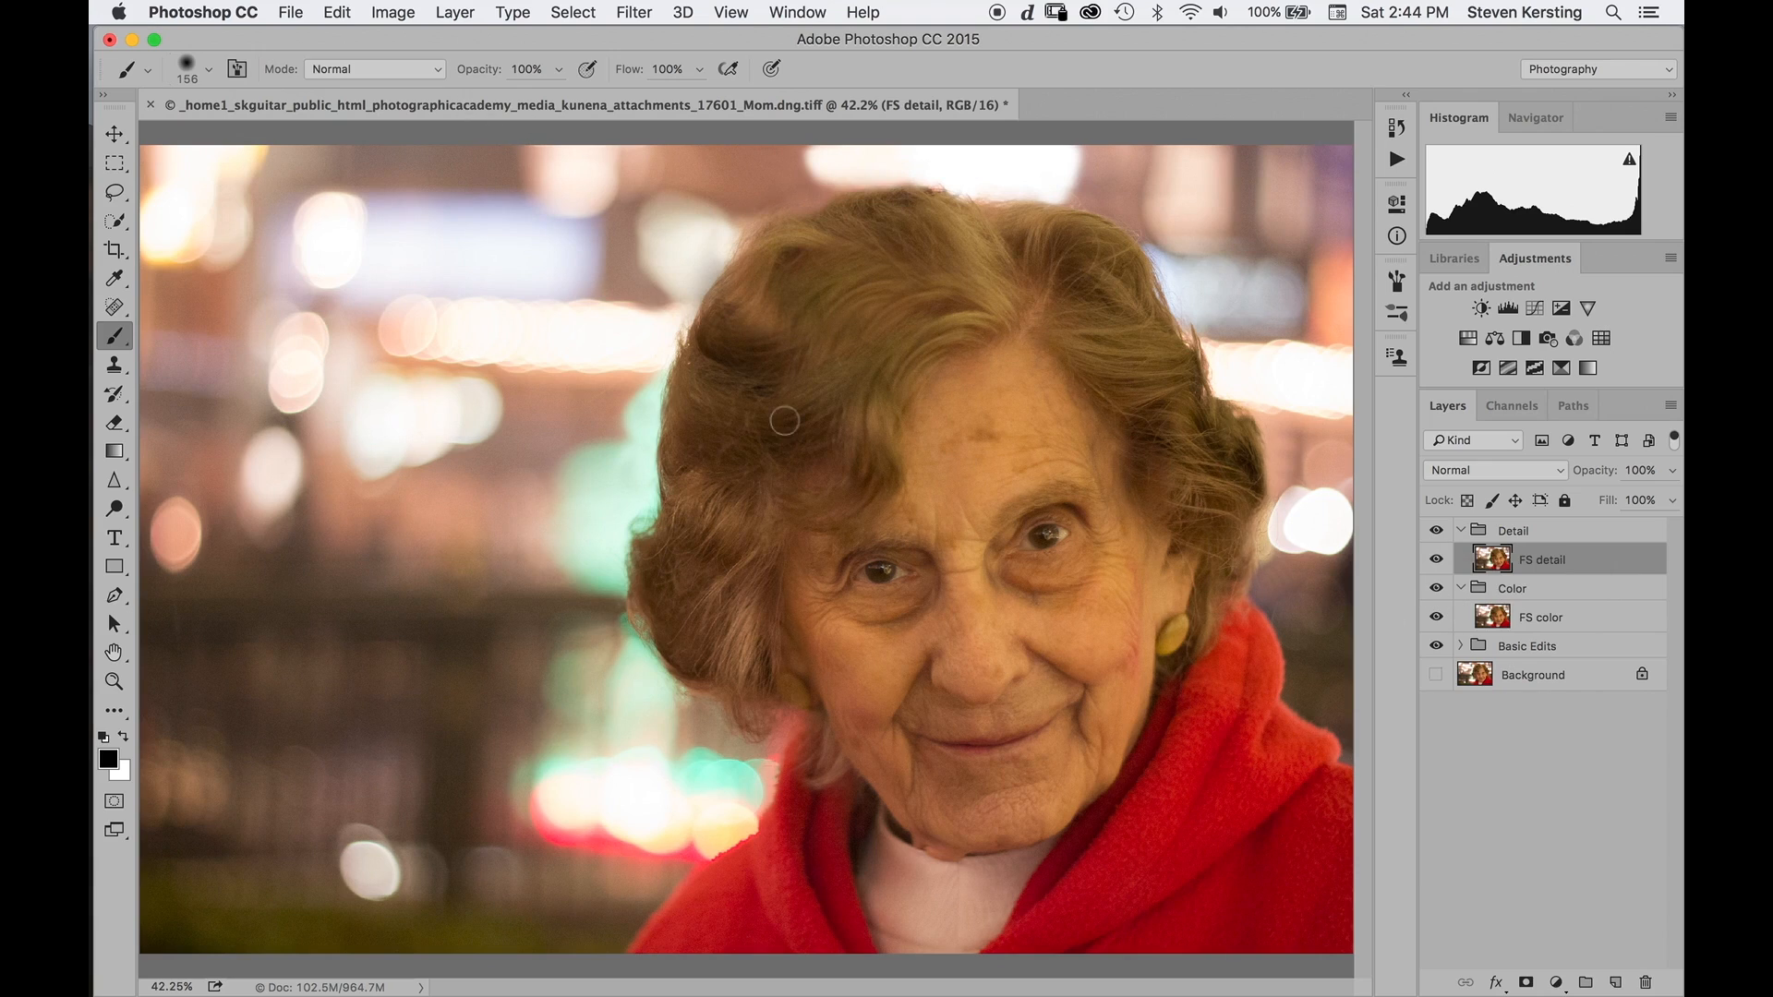
{"action": "left_click", "coordinate": [386, 13]}
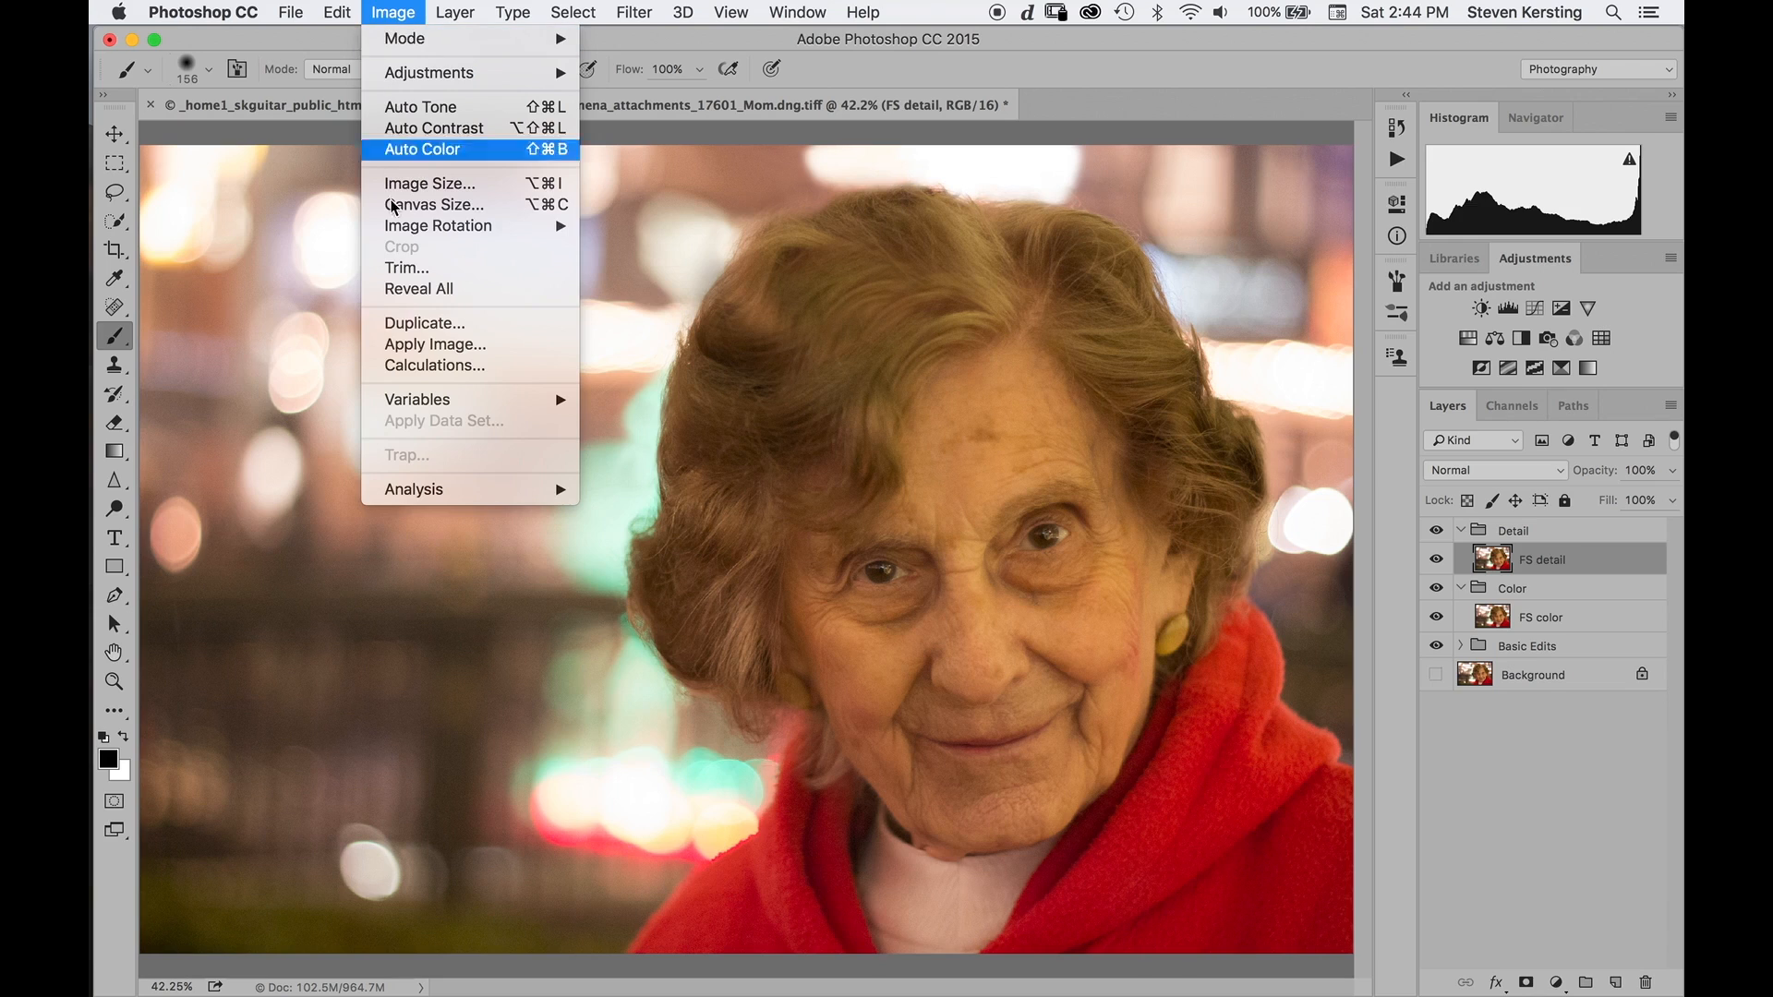
{"action": "left_click", "coordinate": [419, 346]}
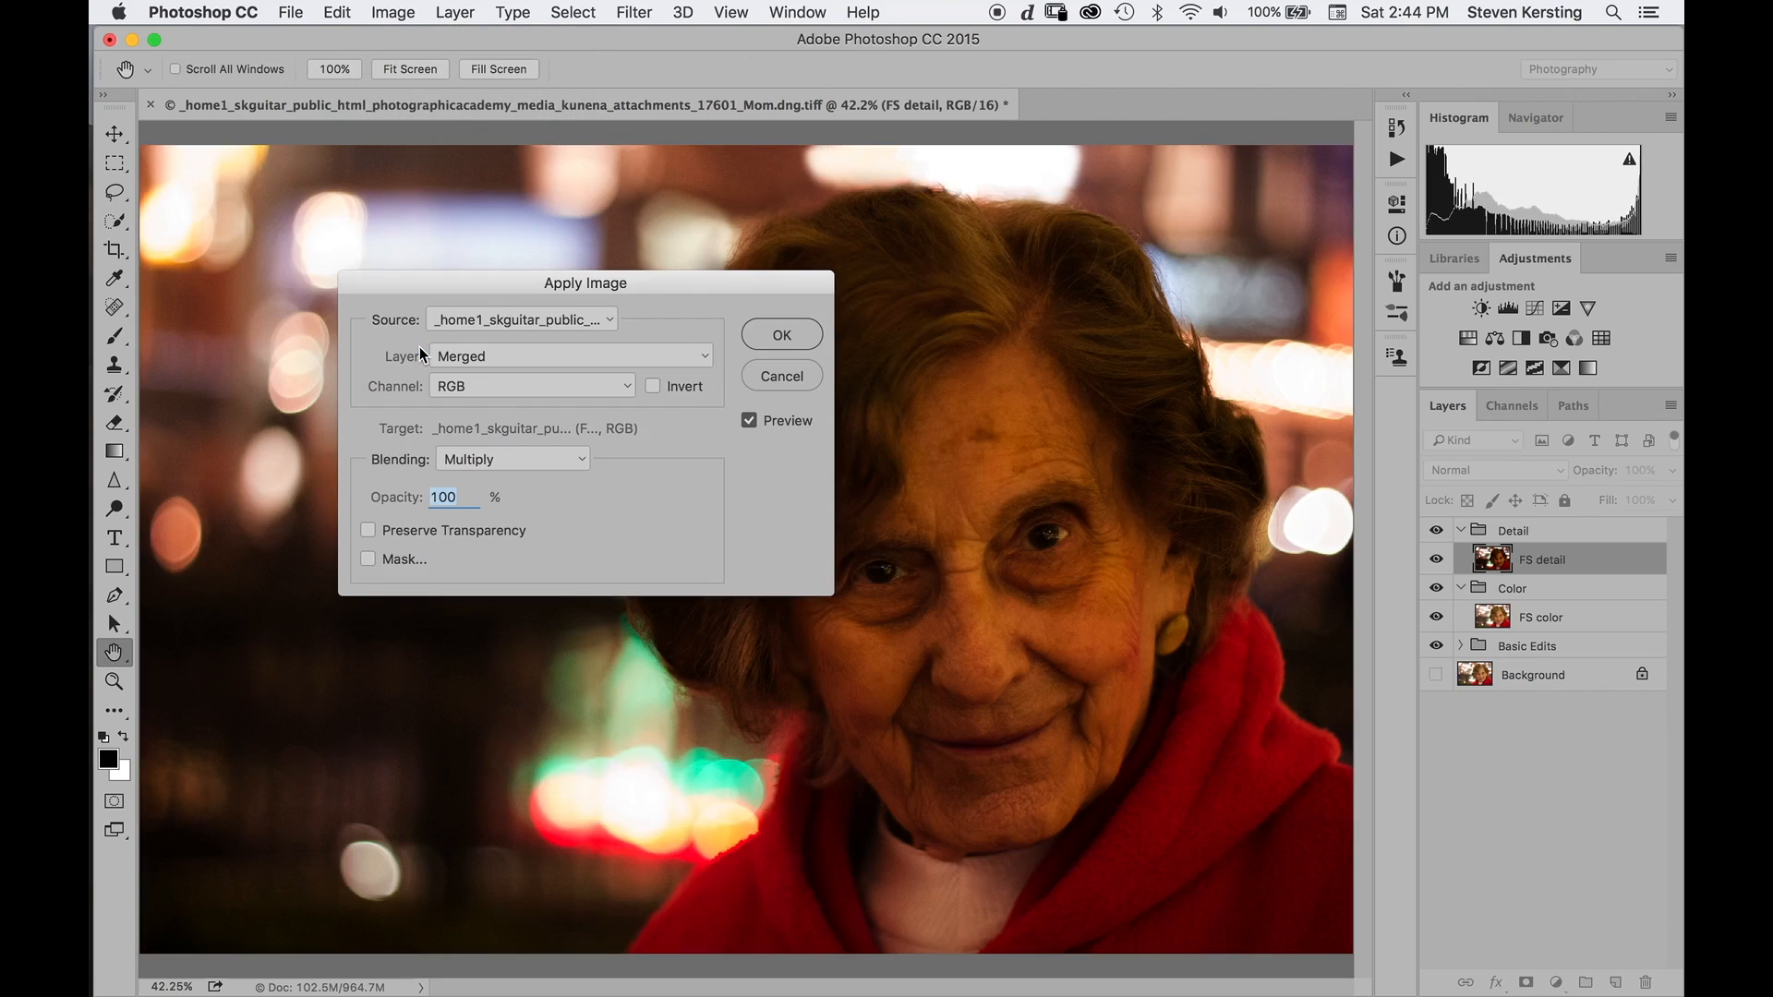
{"action": "left_click", "coordinate": [705, 358]}
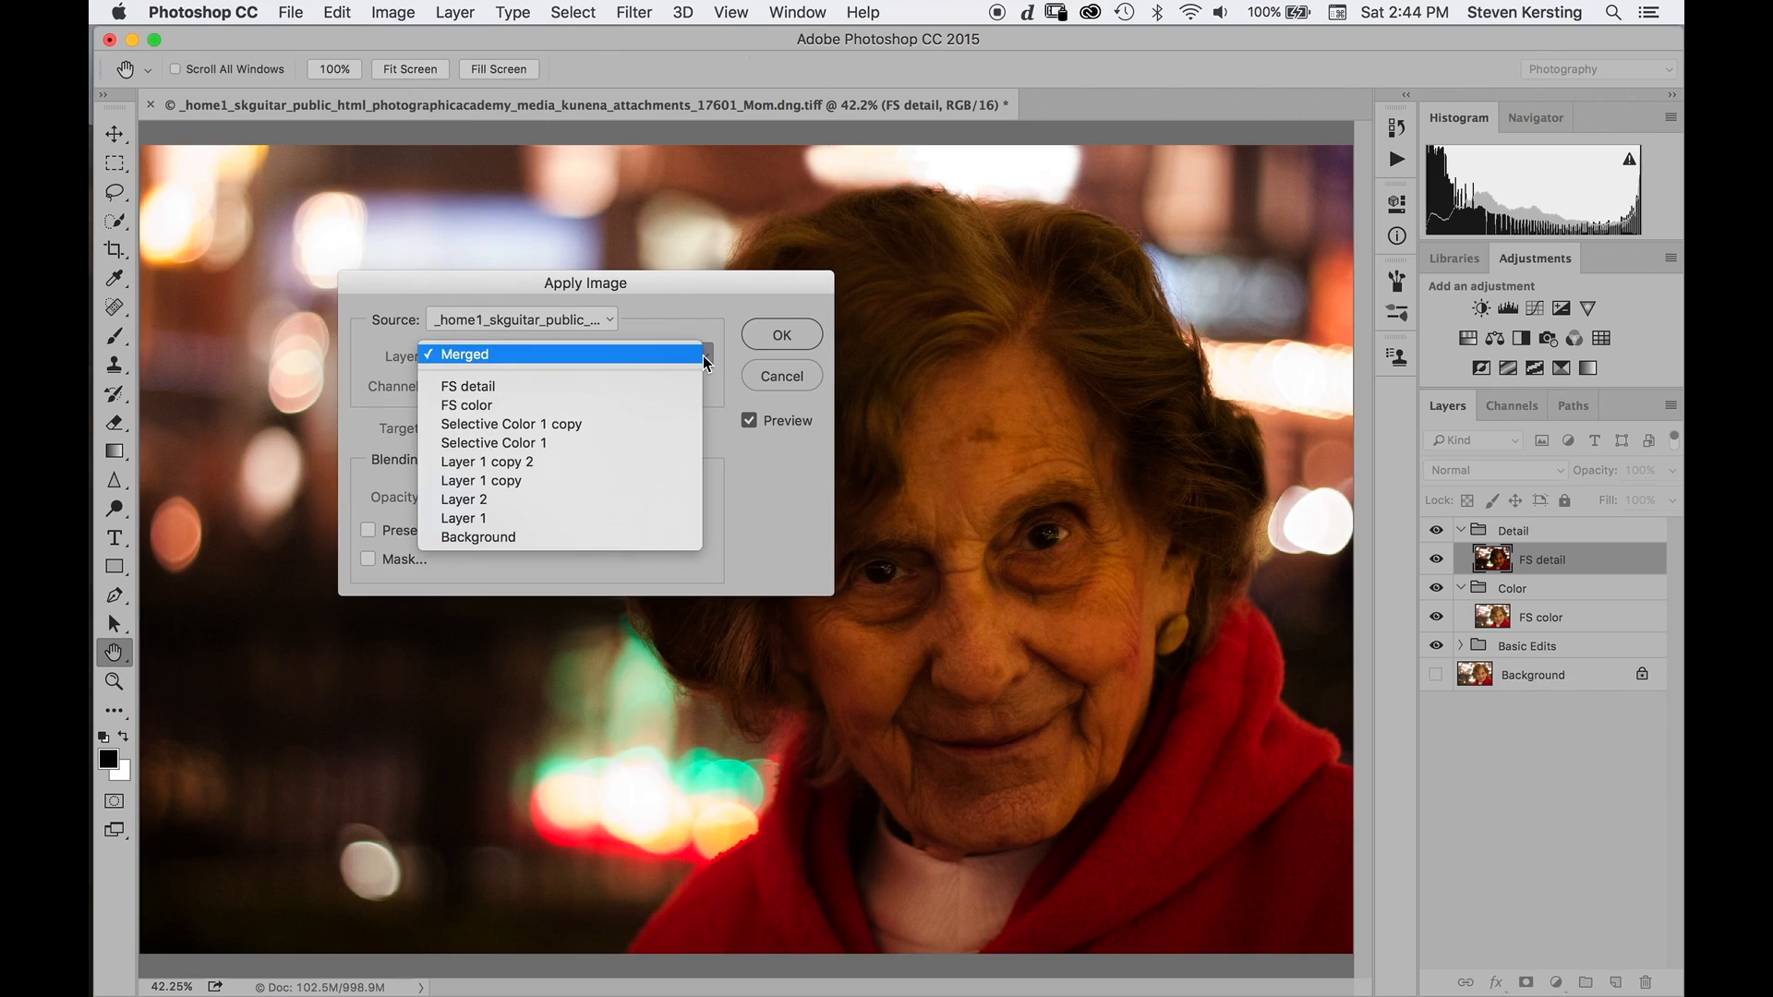
{"action": "left_click", "coordinate": [624, 400]}
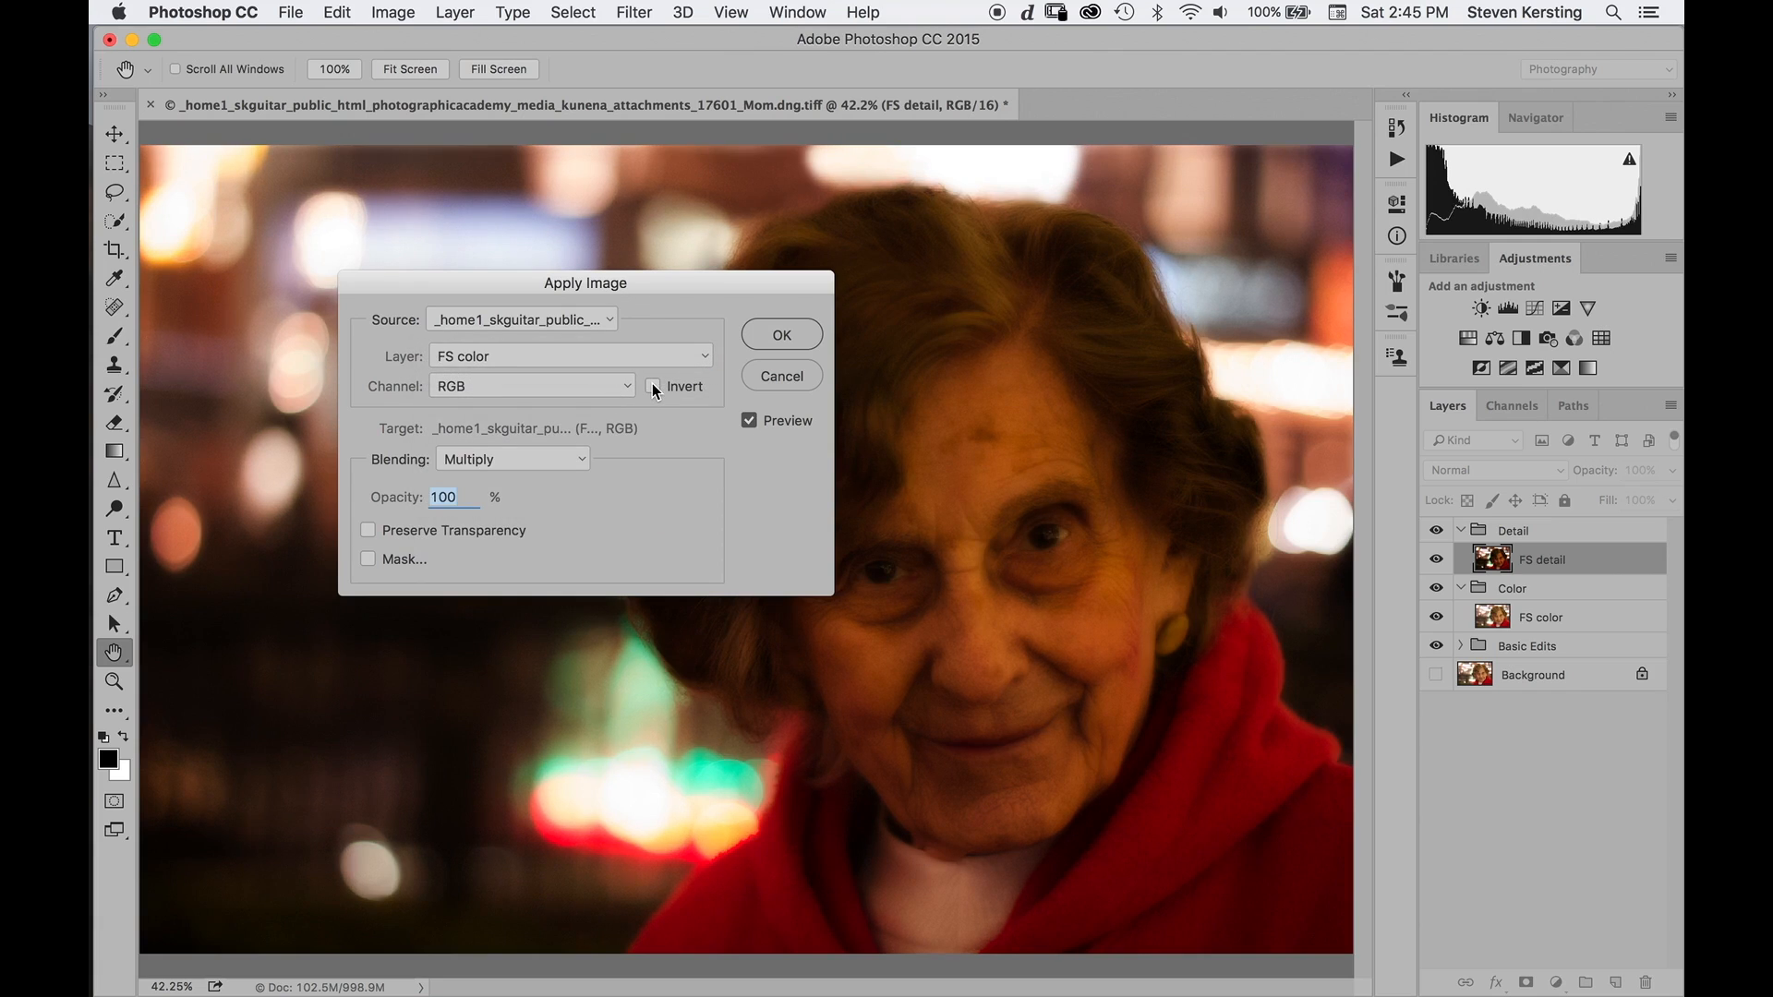
{"action": "left_click", "coordinate": [652, 387]}
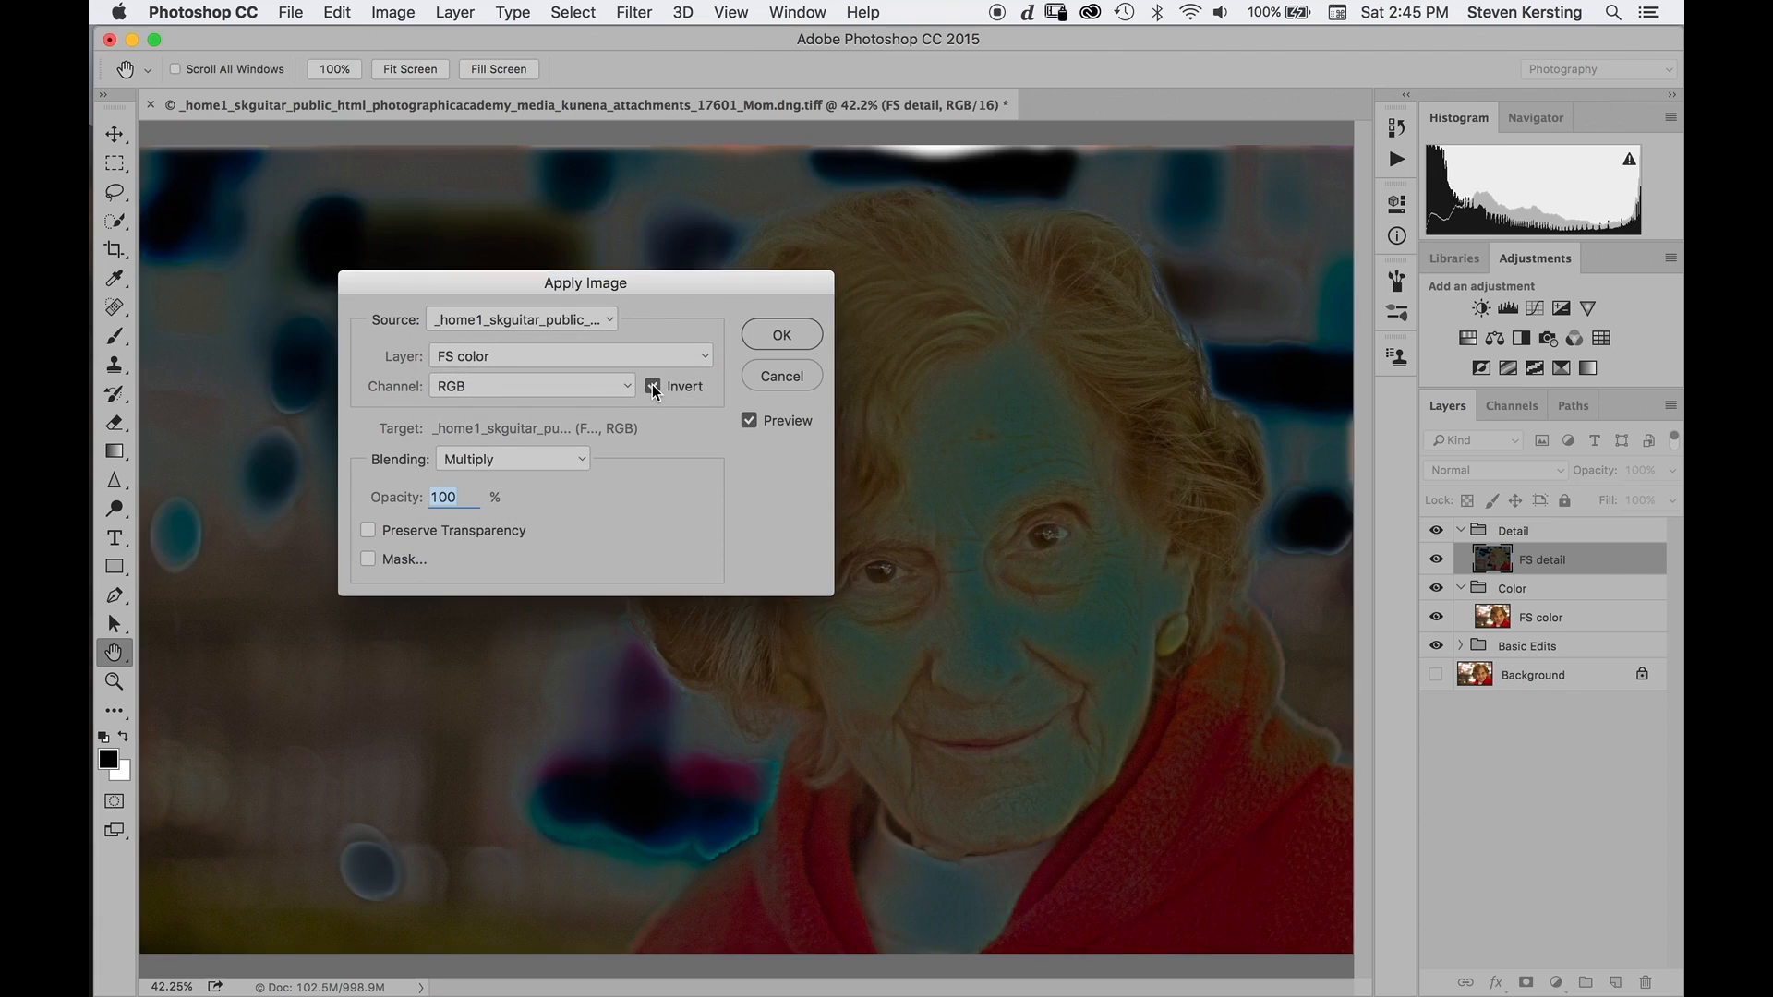
{"action": "left_click", "coordinate": [580, 457]}
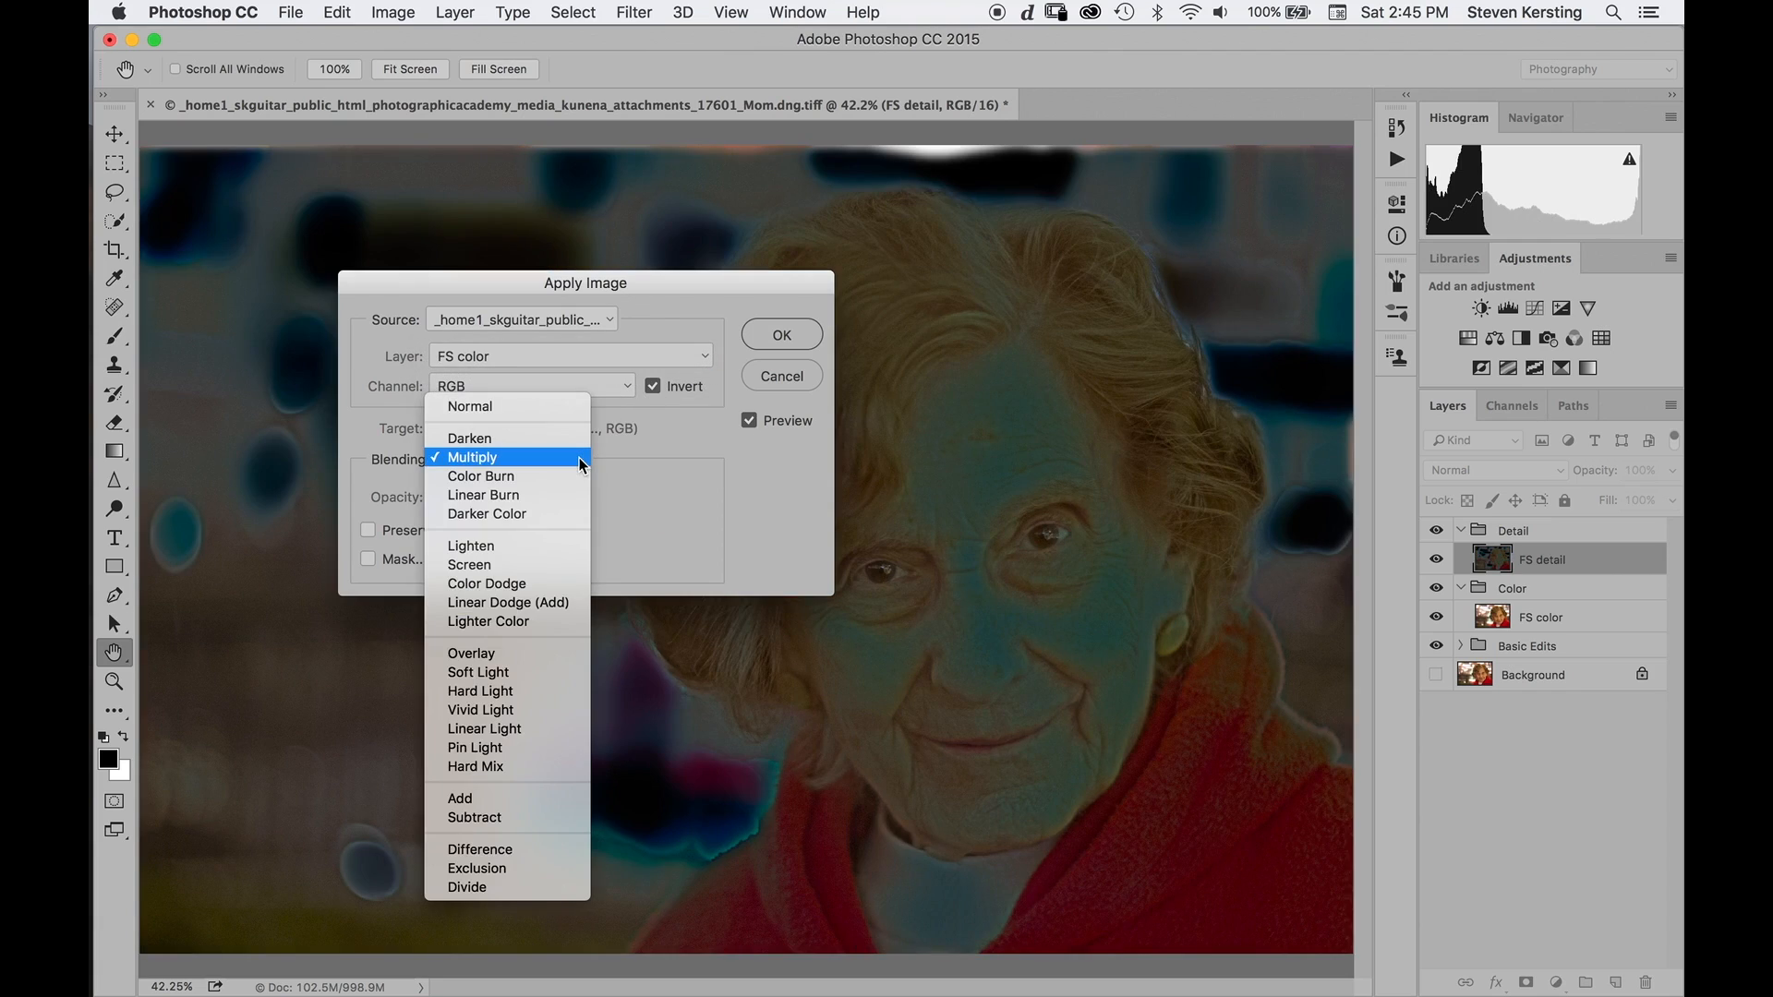
{"action": "left_click", "coordinate": [507, 799]}
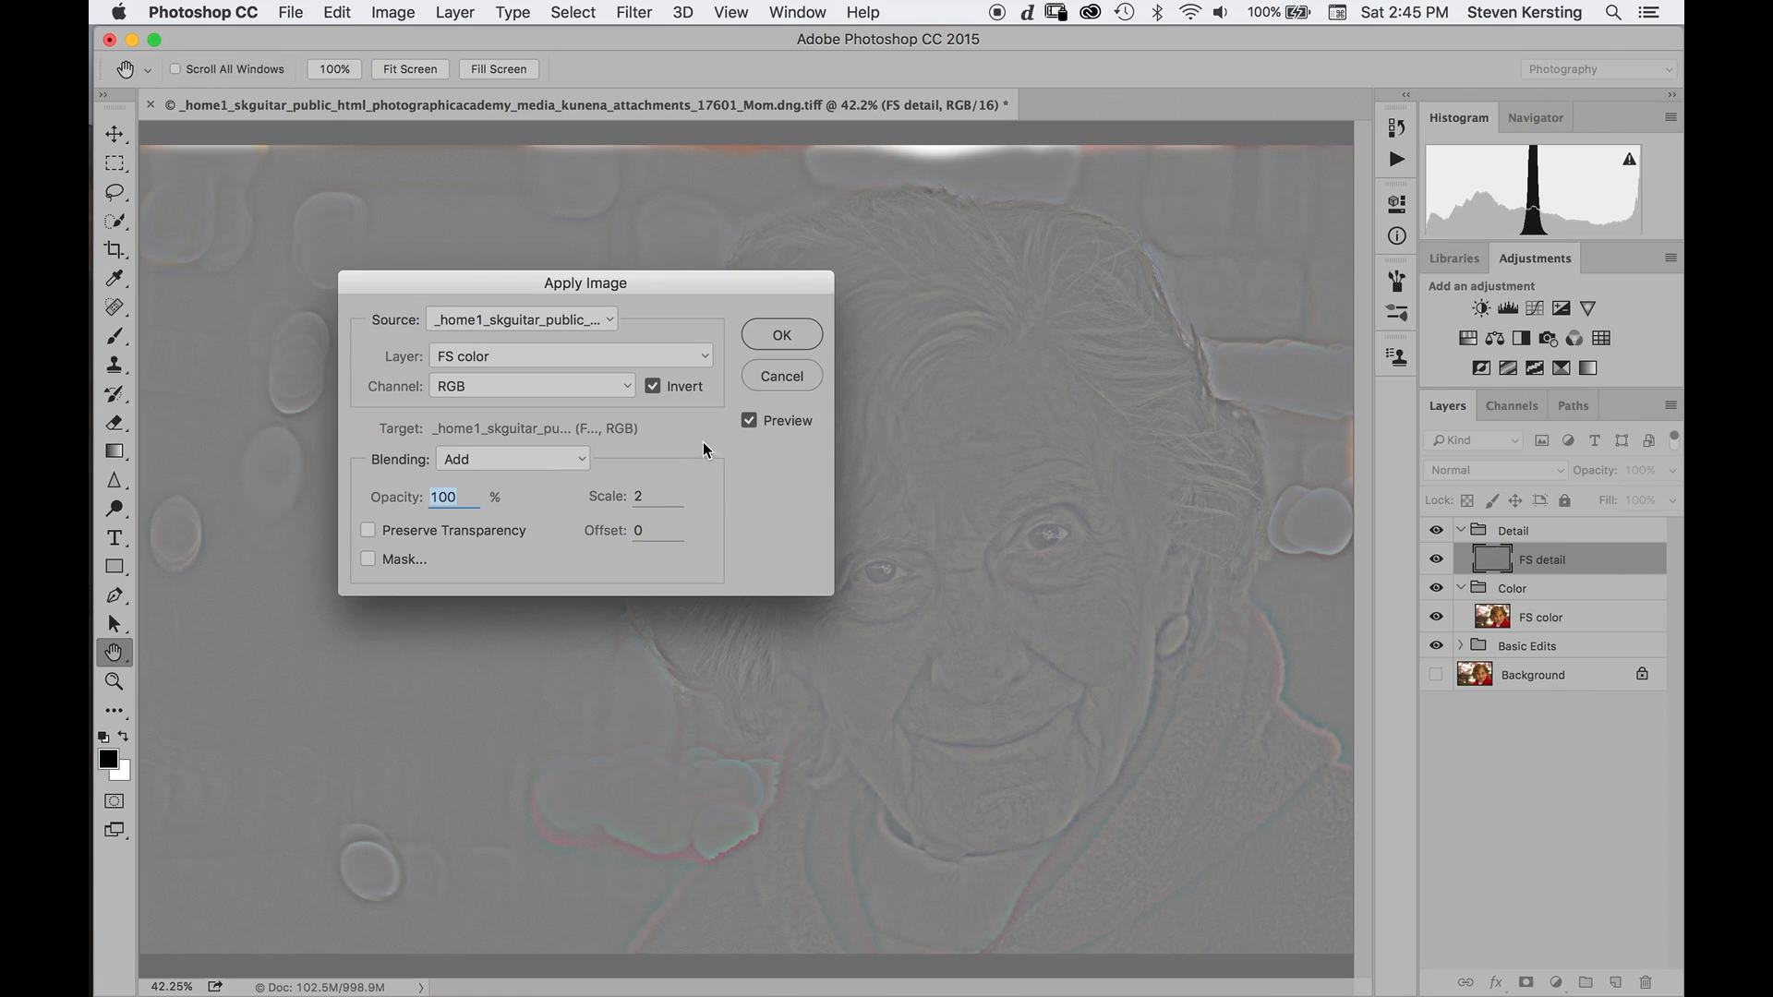
{"action": "left_click", "coordinate": [780, 335]}
Set the FS detail layer's blend mode to Linear Light.
{"action": "key", "text": "b"}
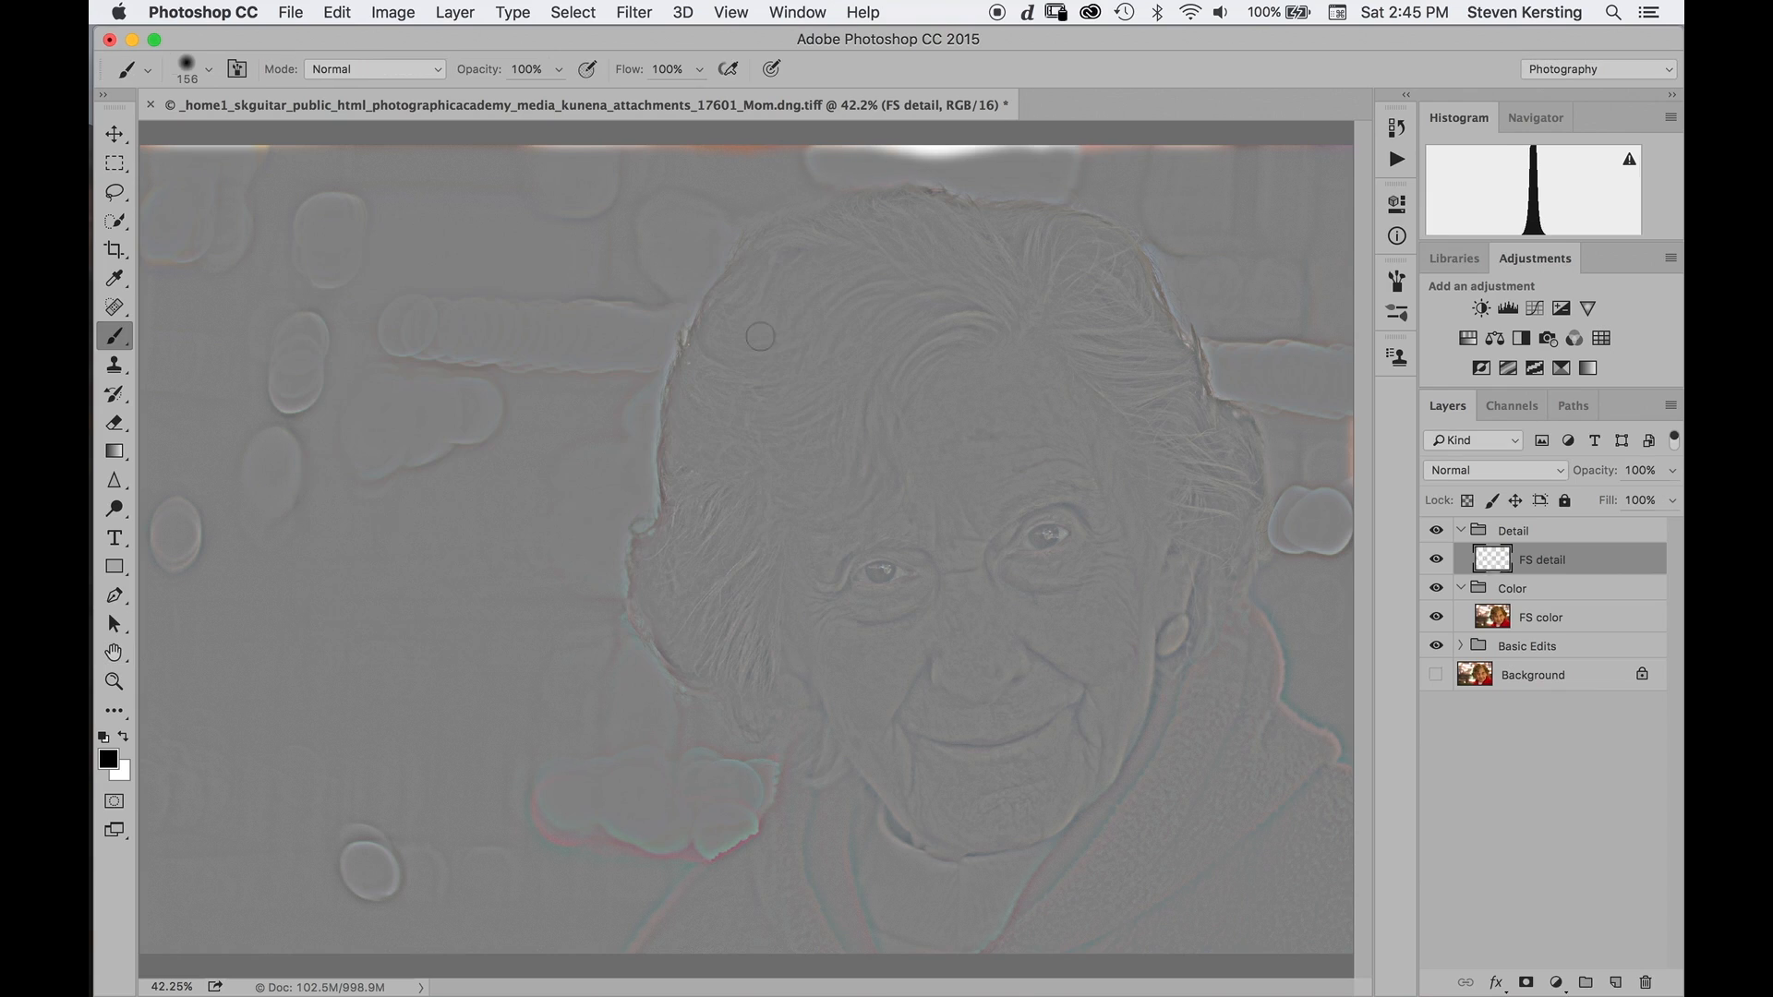
{"action": "left_click", "coordinate": [1561, 471]}
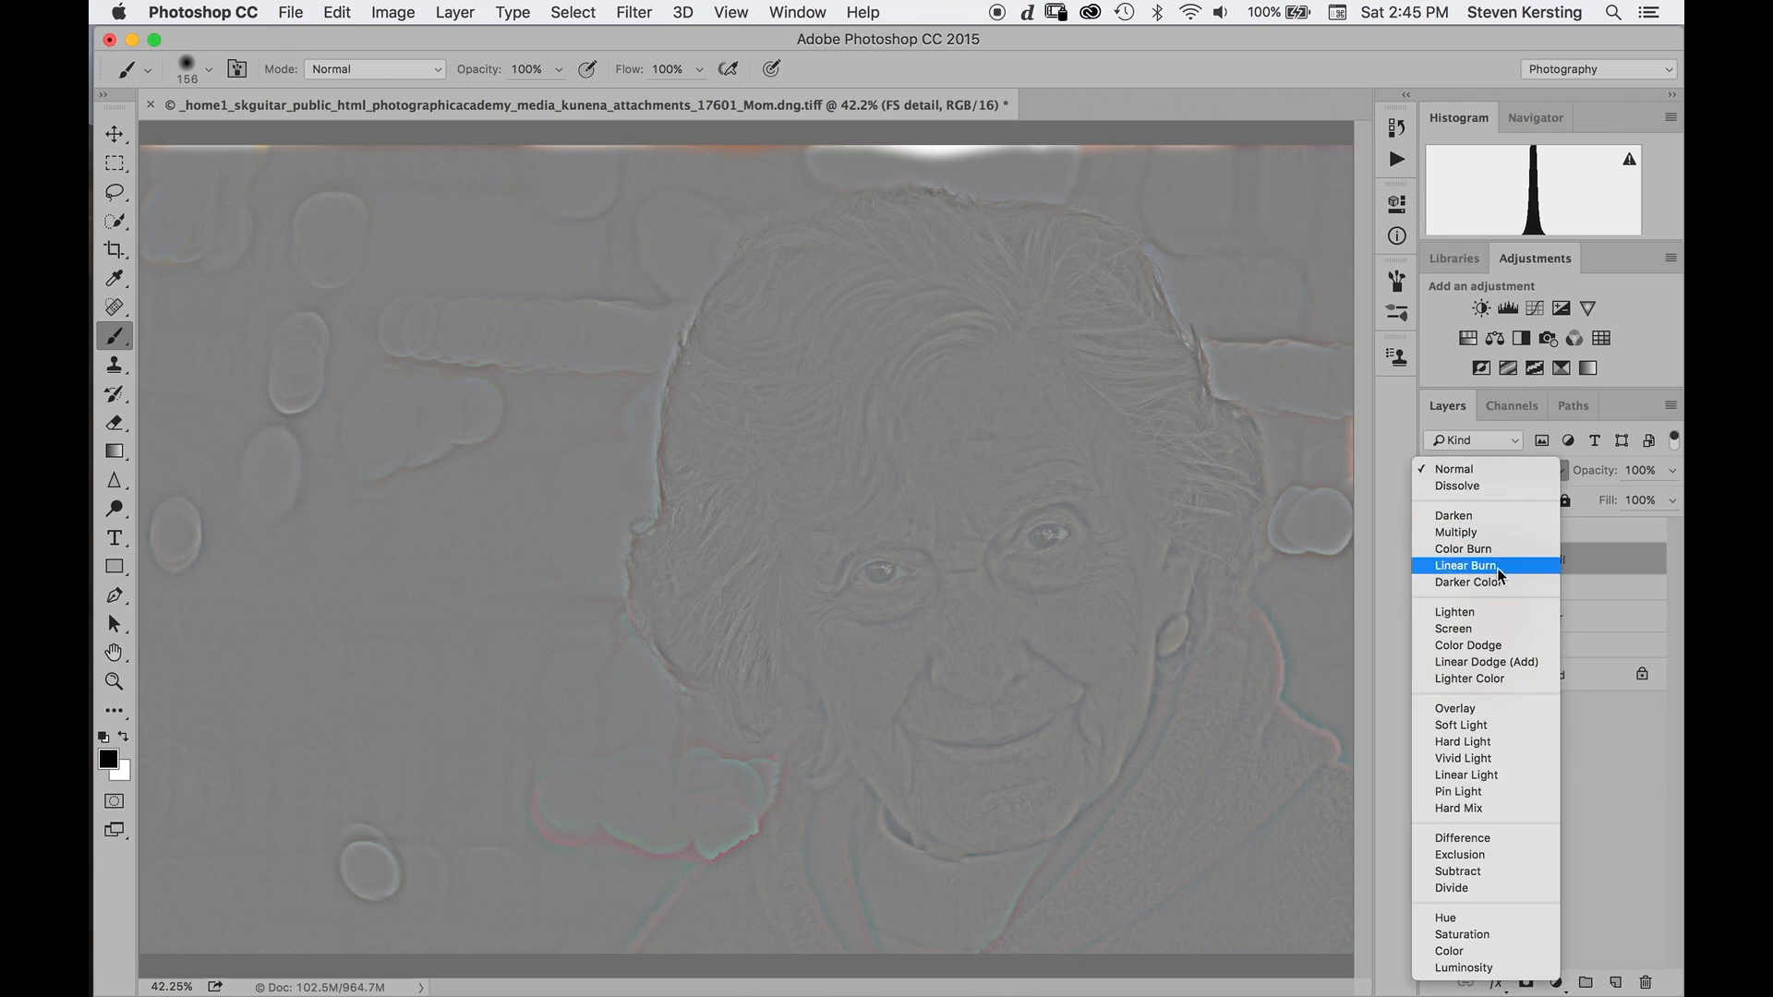
{"action": "left_click", "coordinate": [1477, 774]}
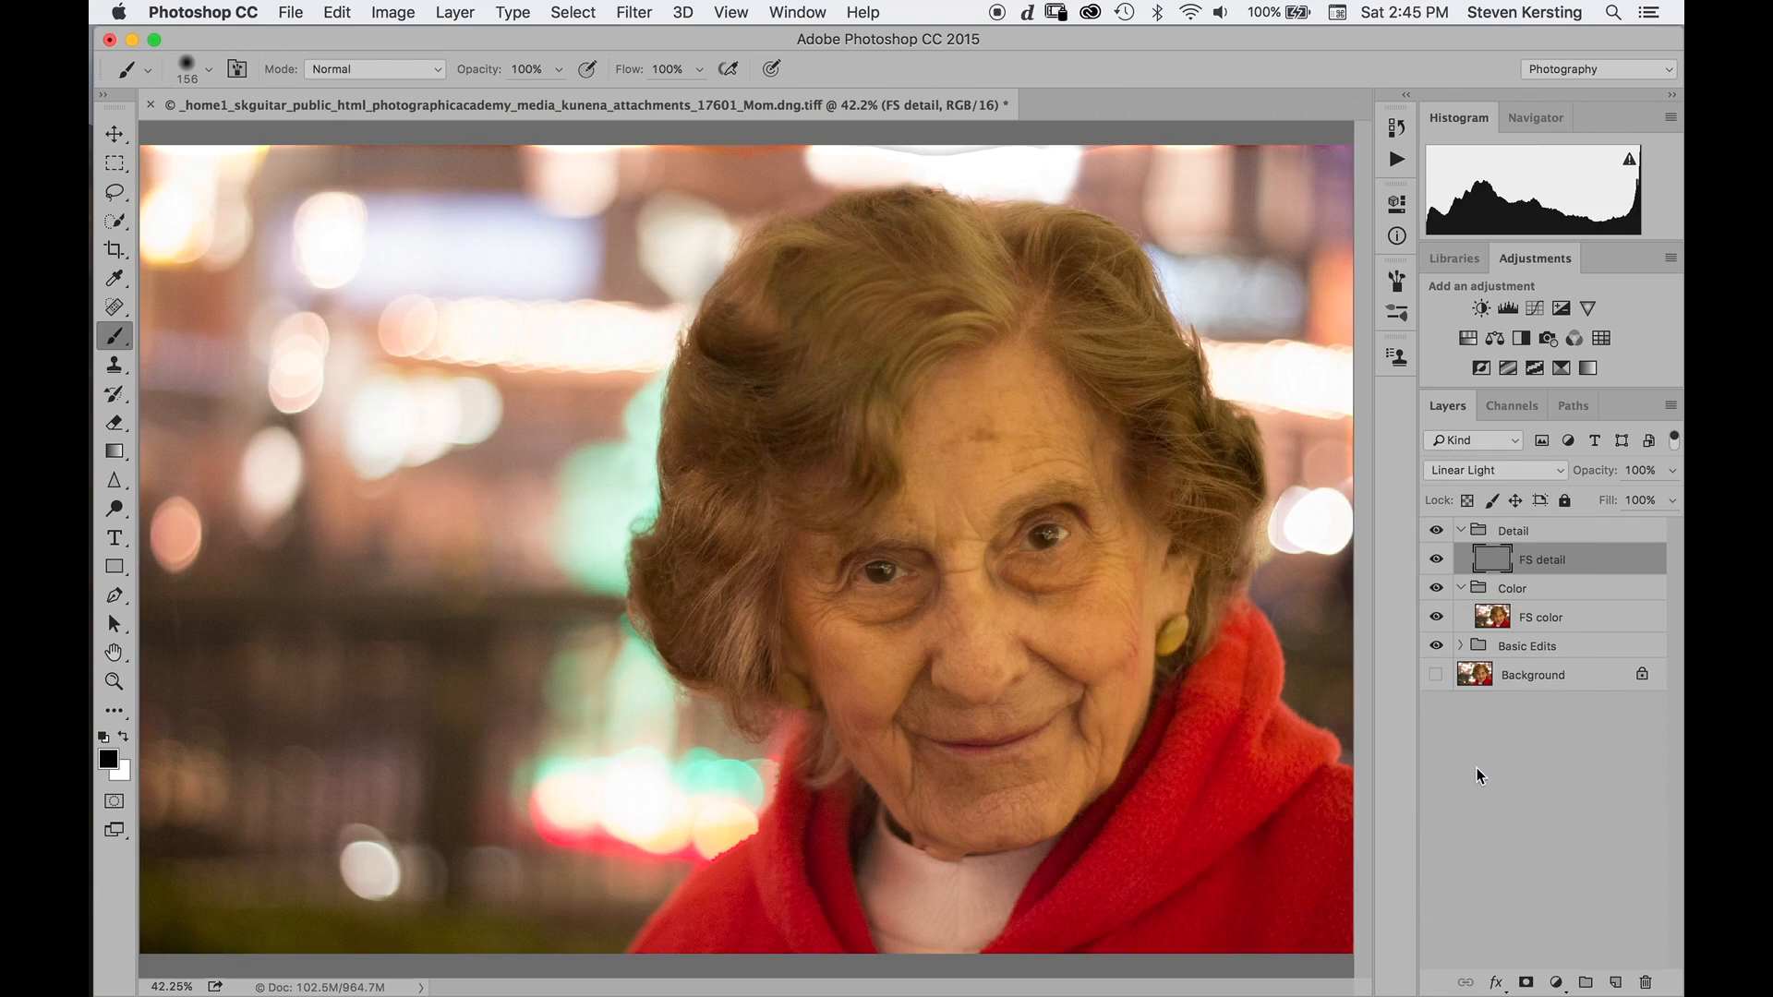
Group the Detail and Color groups together with their layers and name the new group Freq Sep.
{"action": "left_click", "coordinate": [1539, 532]}
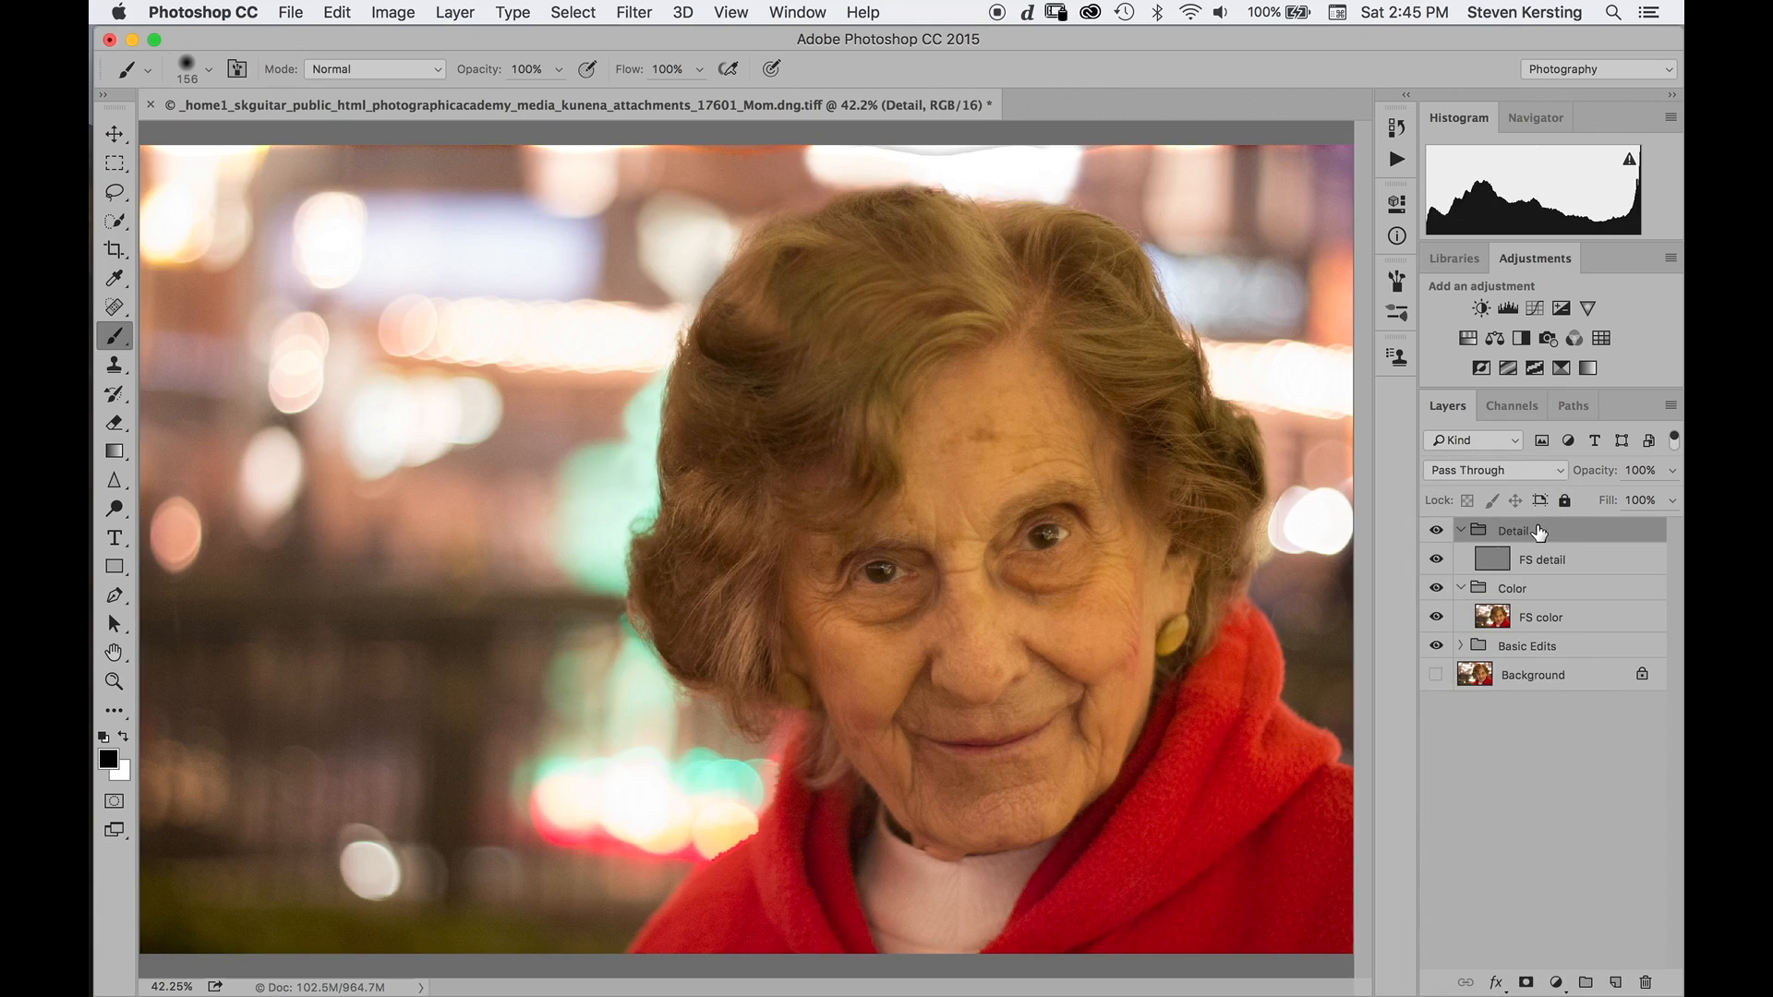
{"action": "left_click", "coordinate": [1539, 626], "text": "shift"}
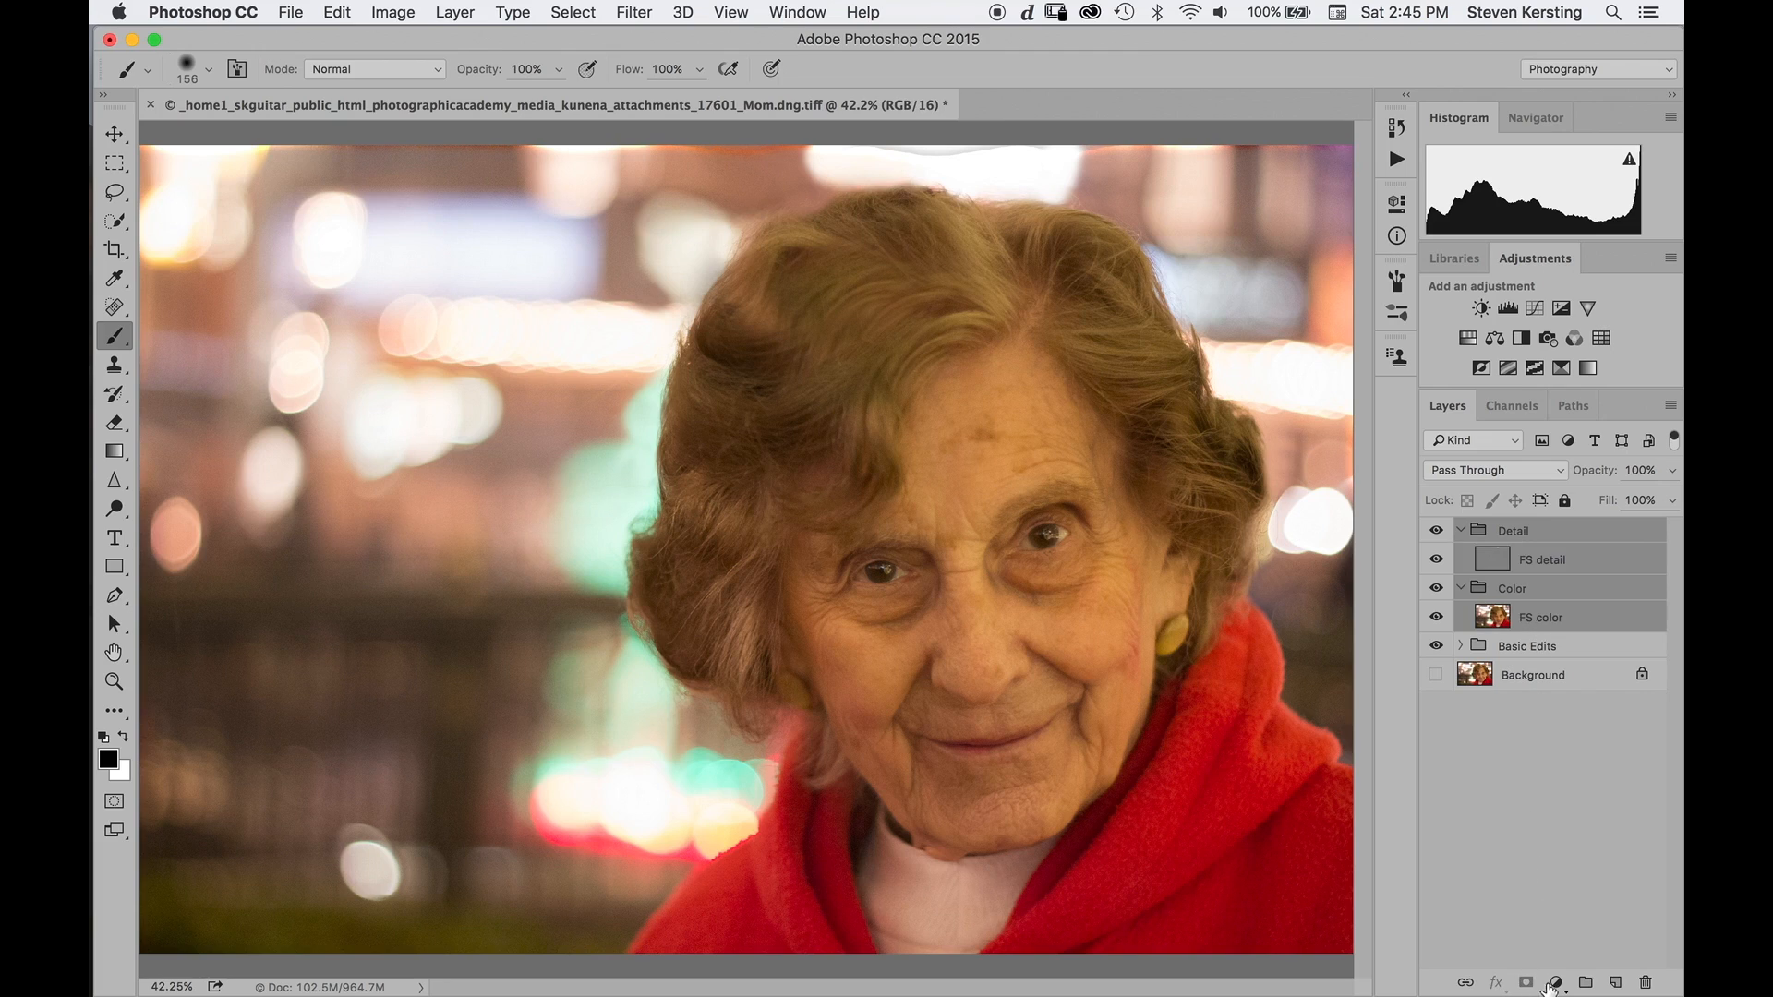
{"action": "left_click", "coordinate": [1587, 982]}
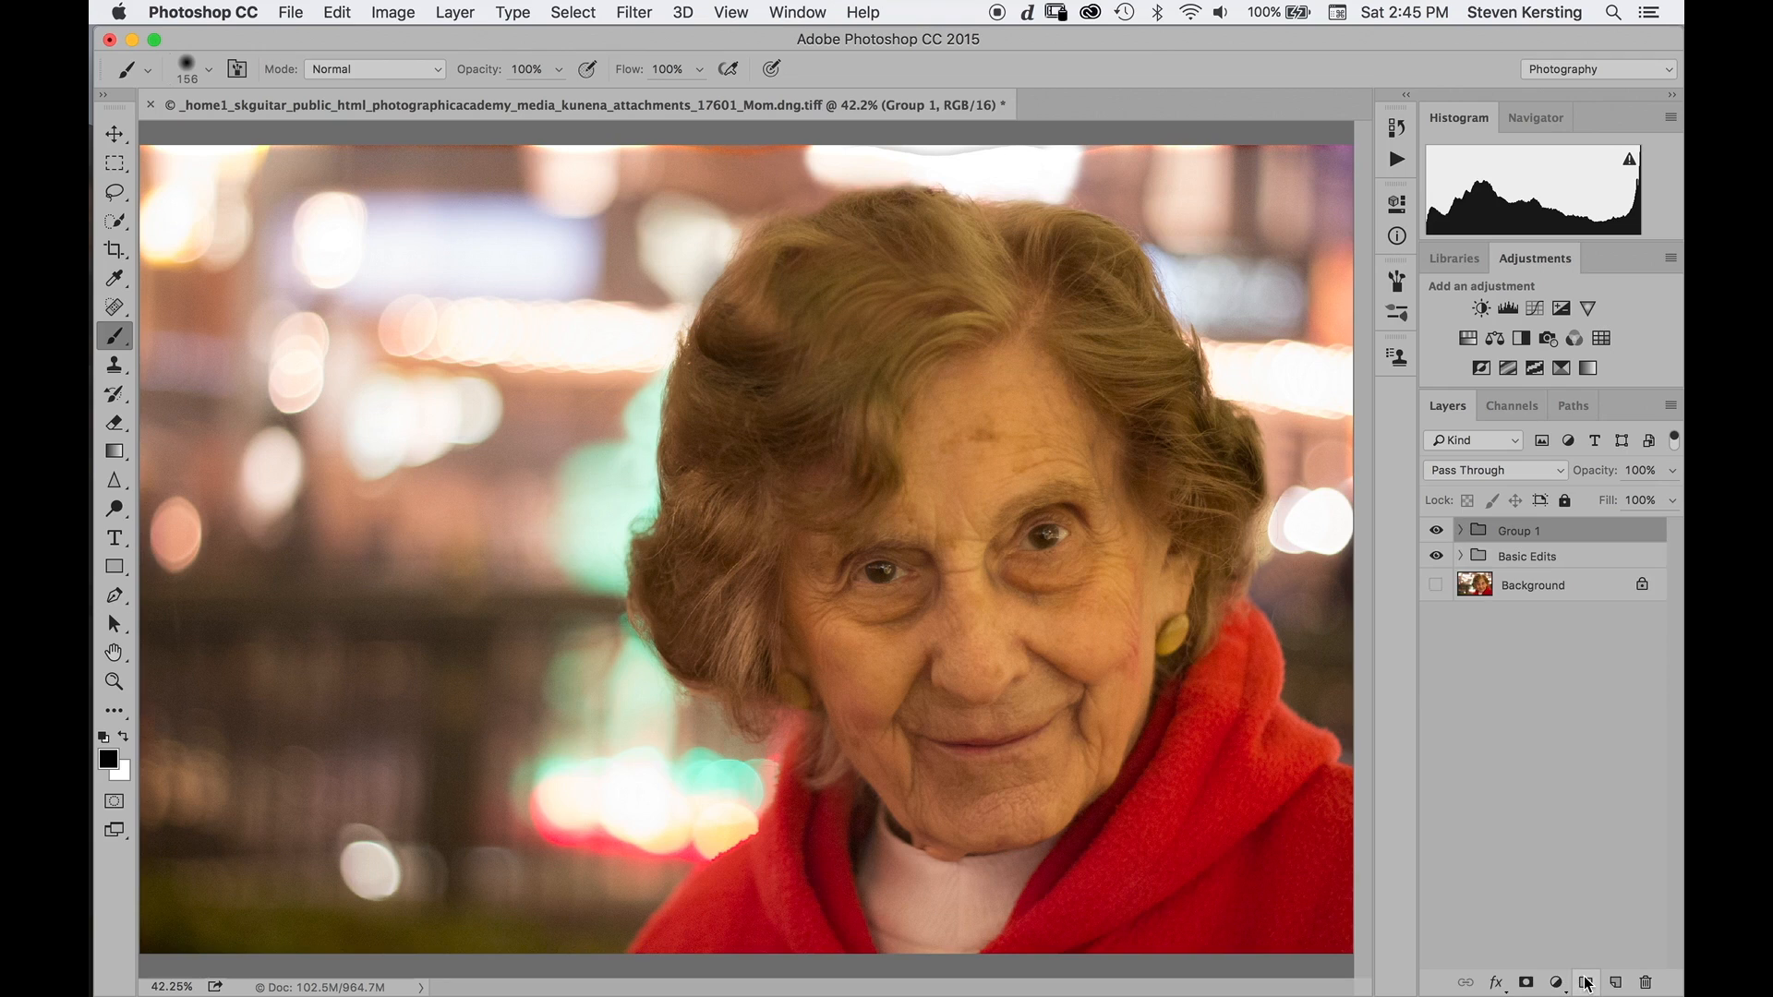
{"action": "double_click", "coordinate": [1523, 533]}
{"action": "type", "text": "Freq Sep"}
{"action": "key", "text": "Return"}
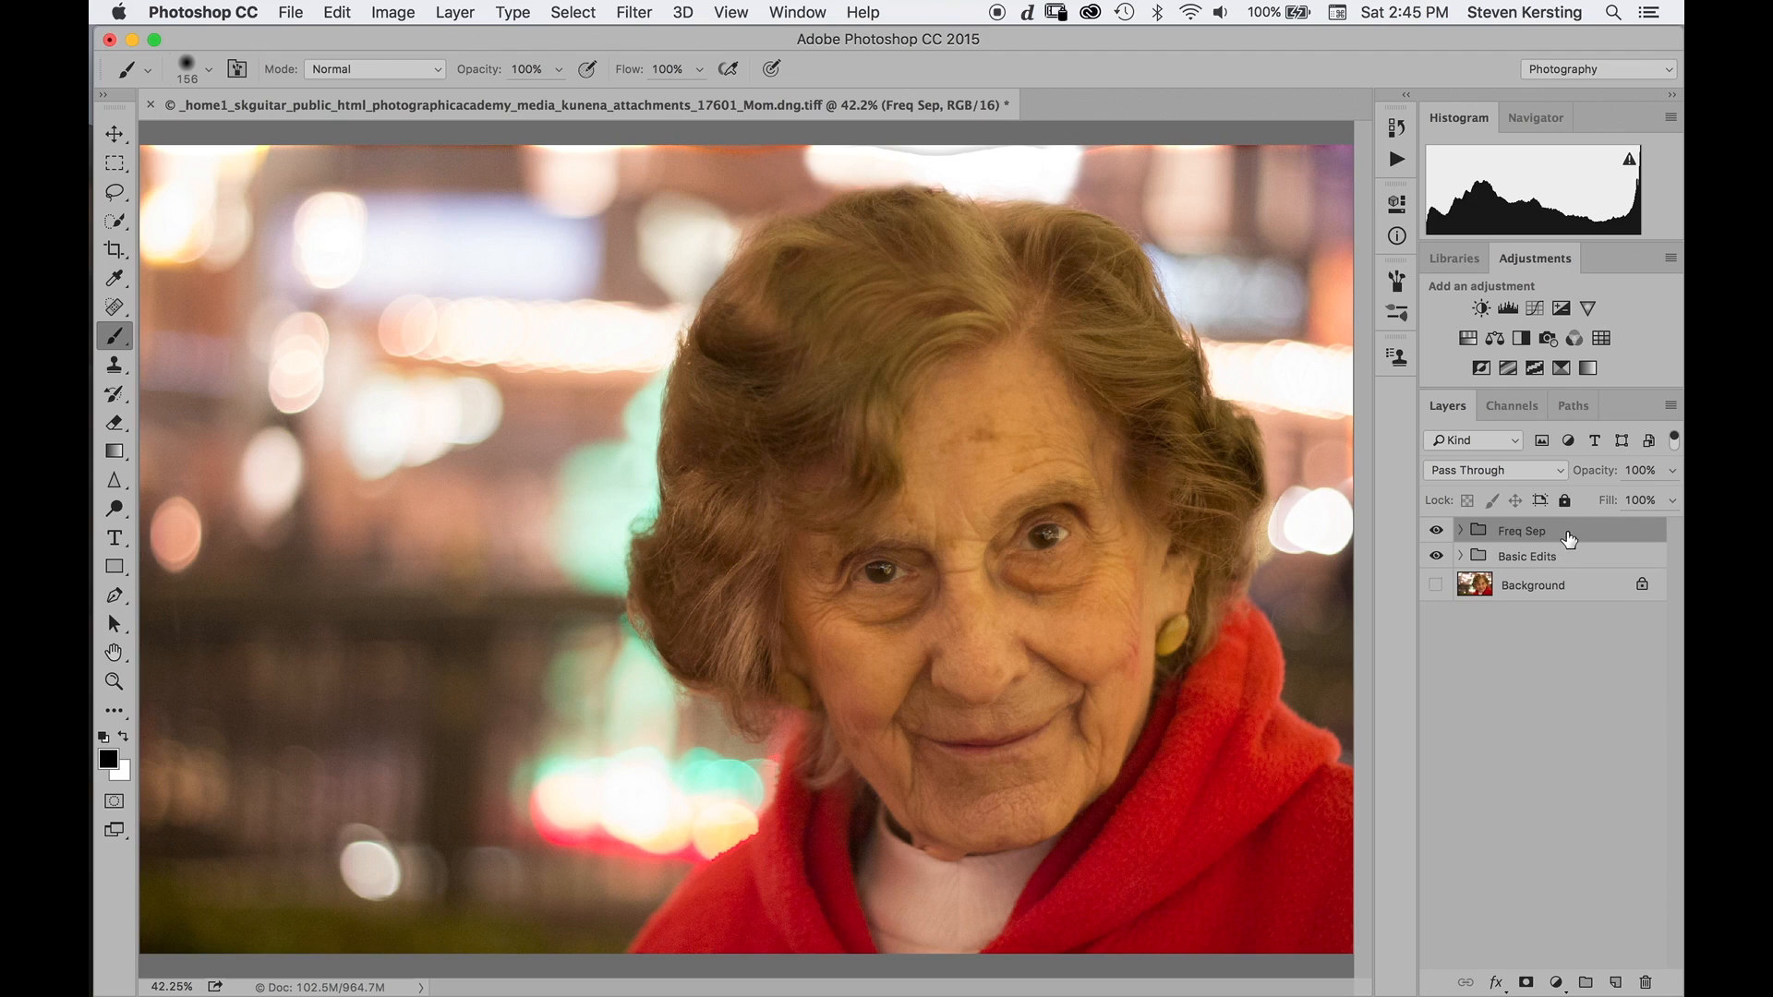
Expand the Freq Sep group and compare the image with the Freq Sep, Color and Basic Edits groups hidden and shown.
{"action": "left_click", "coordinate": [1460, 530]}
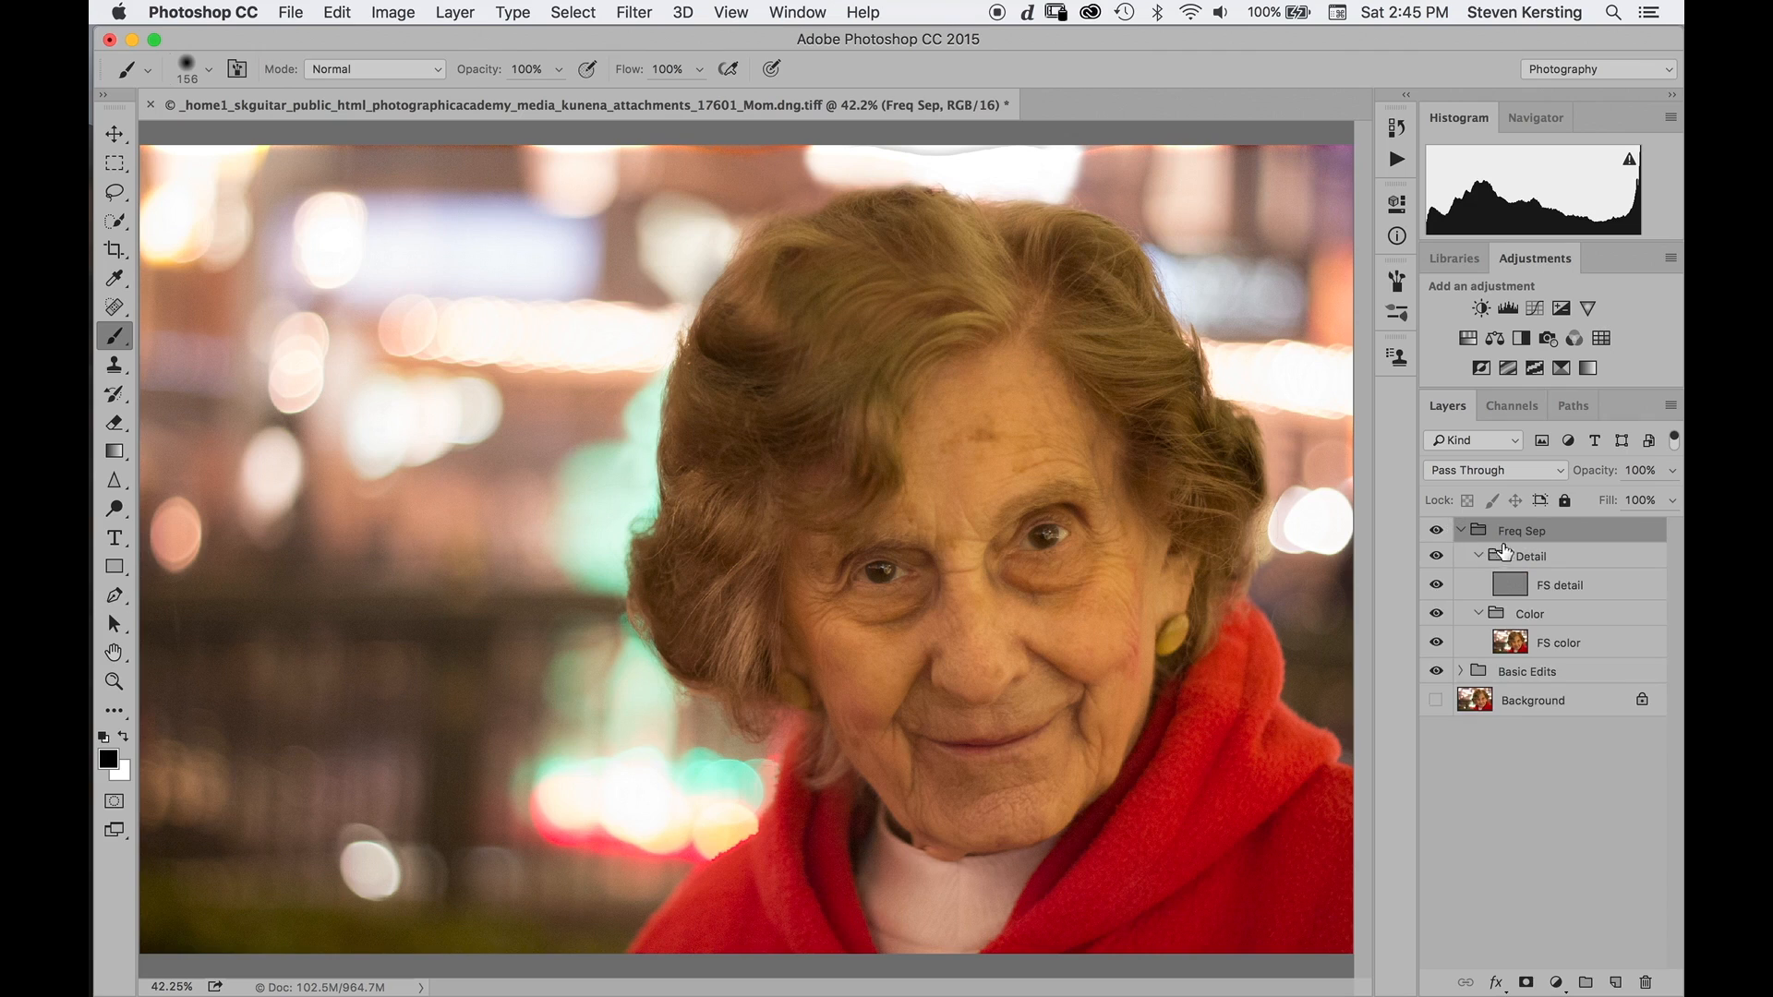
{"action": "left_click", "coordinate": [1436, 532]}
{"action": "left_click", "coordinate": [1437, 532]}
{"action": "left_click", "coordinate": [1436, 532]}
{"action": "left_click", "coordinate": [1436, 532]}
{"action": "left_click", "coordinate": [1437, 614]}
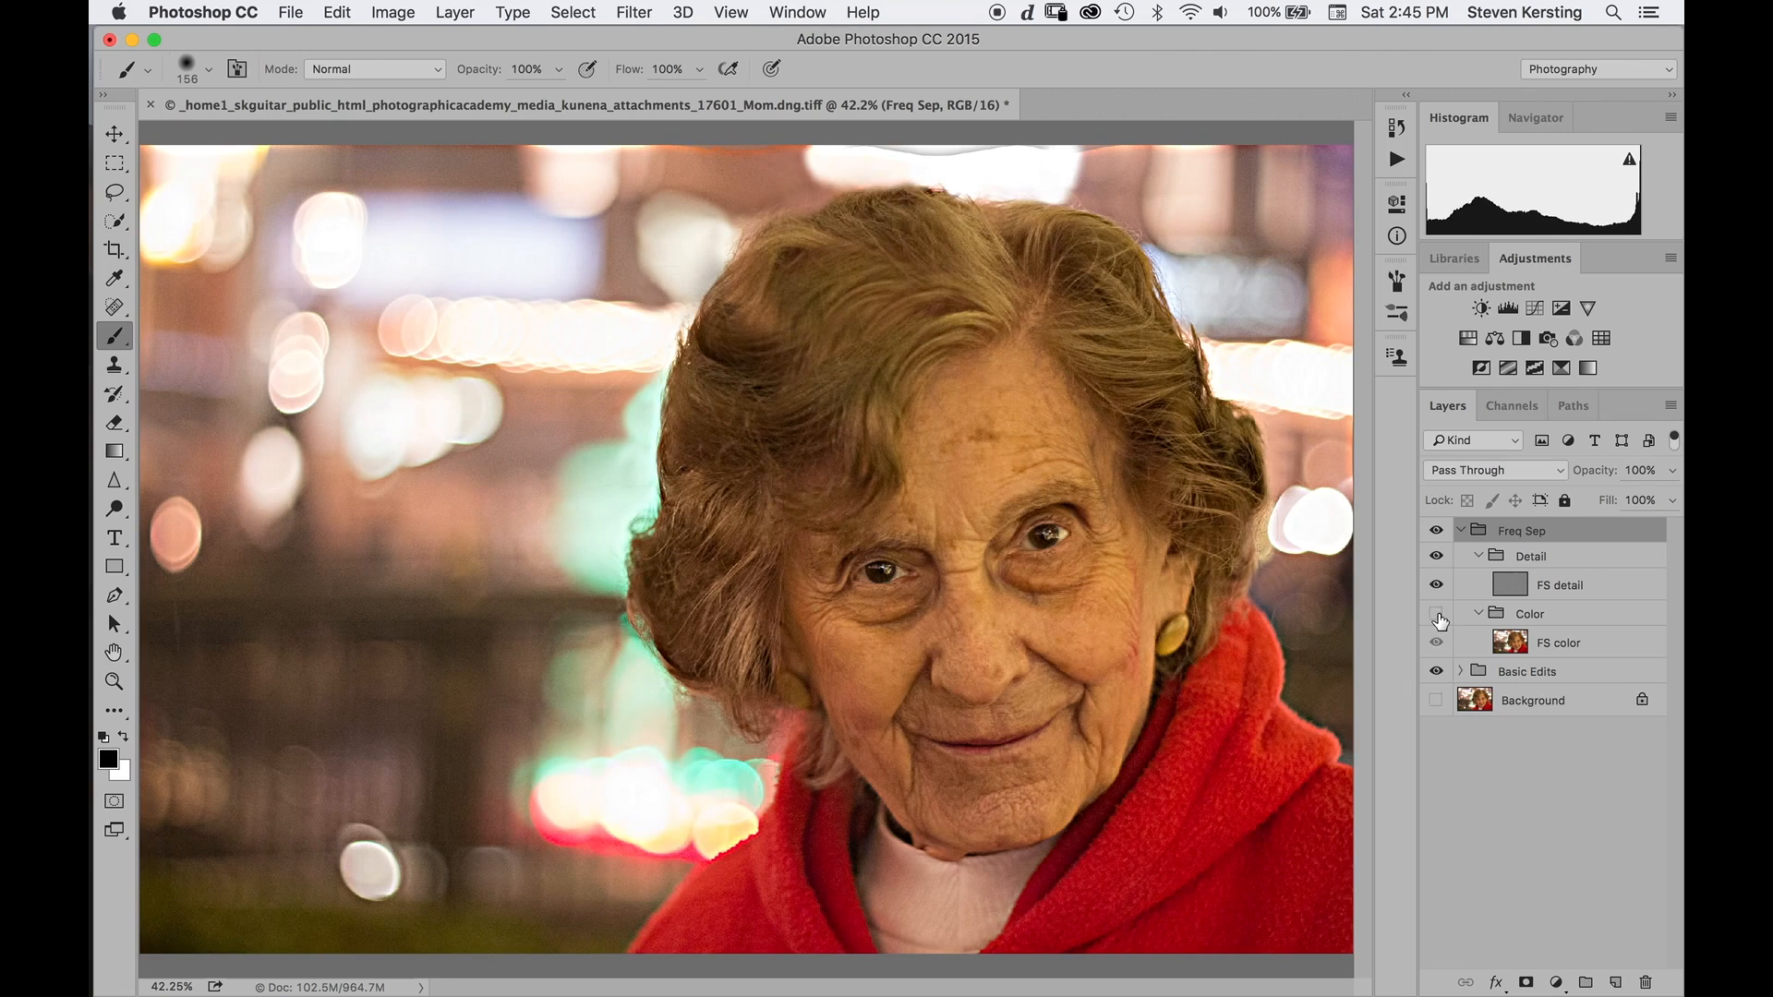
{"action": "left_click", "coordinate": [1436, 615]}
{"action": "left_click", "coordinate": [1436, 671]}
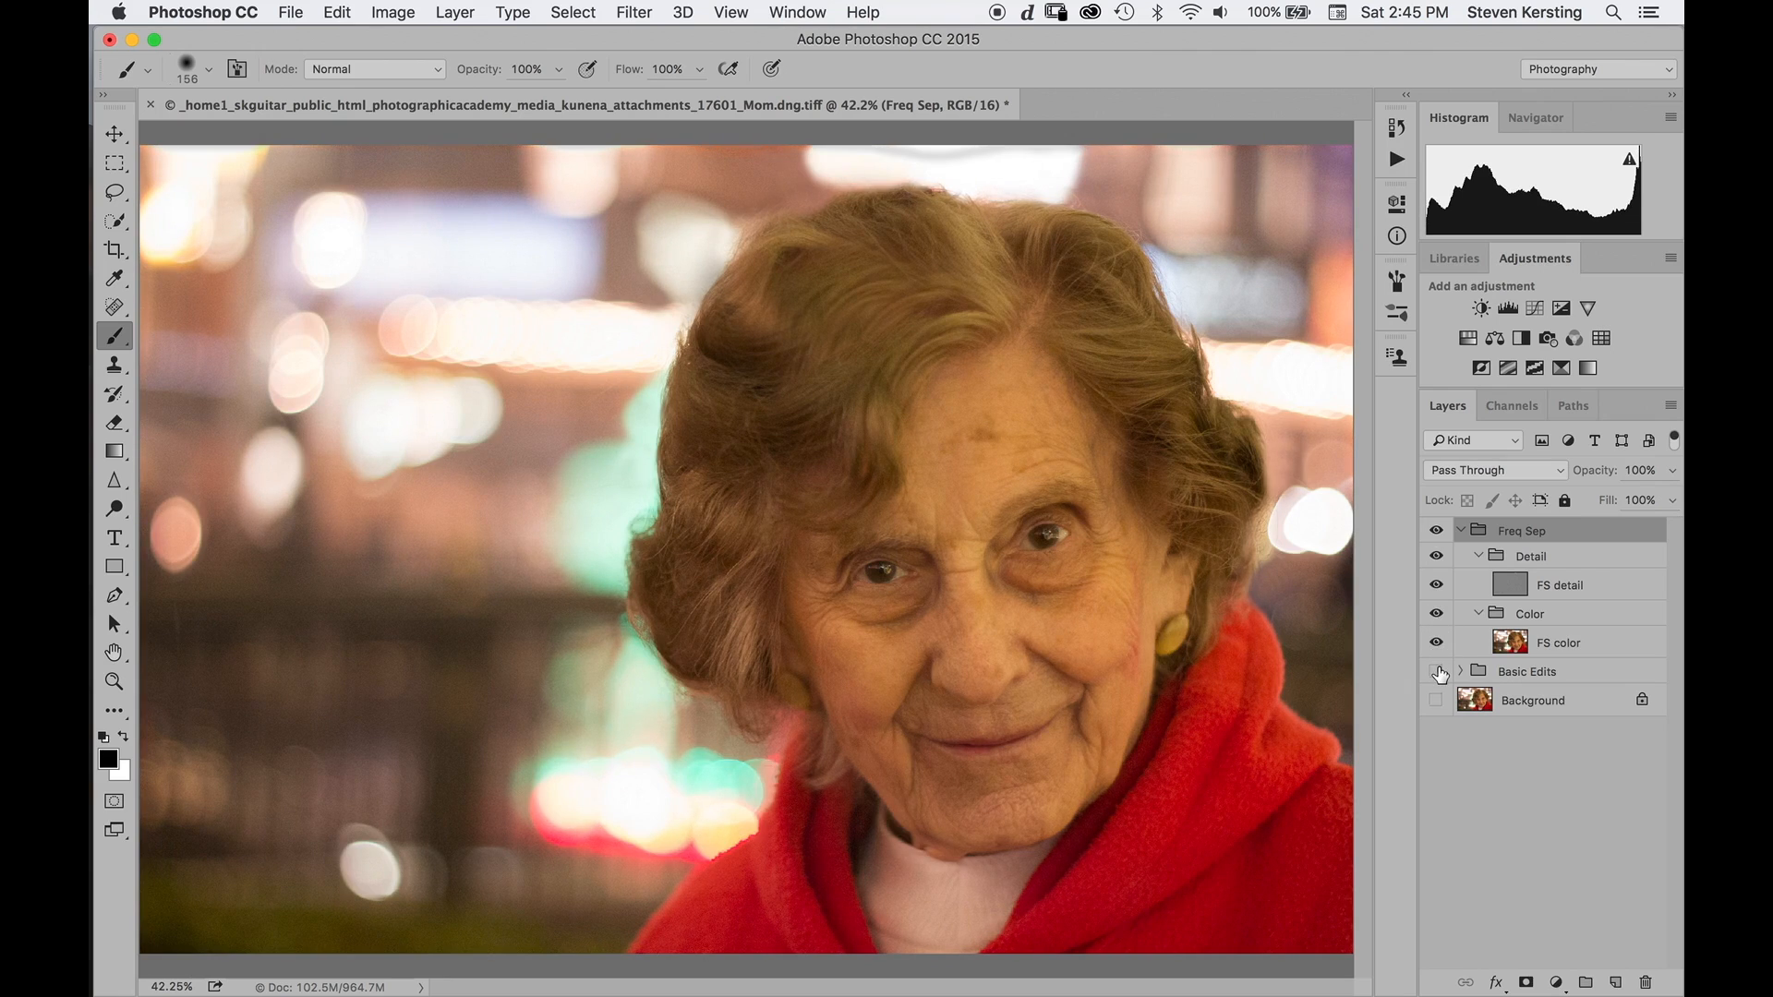
{"action": "left_click", "coordinate": [1436, 671]}
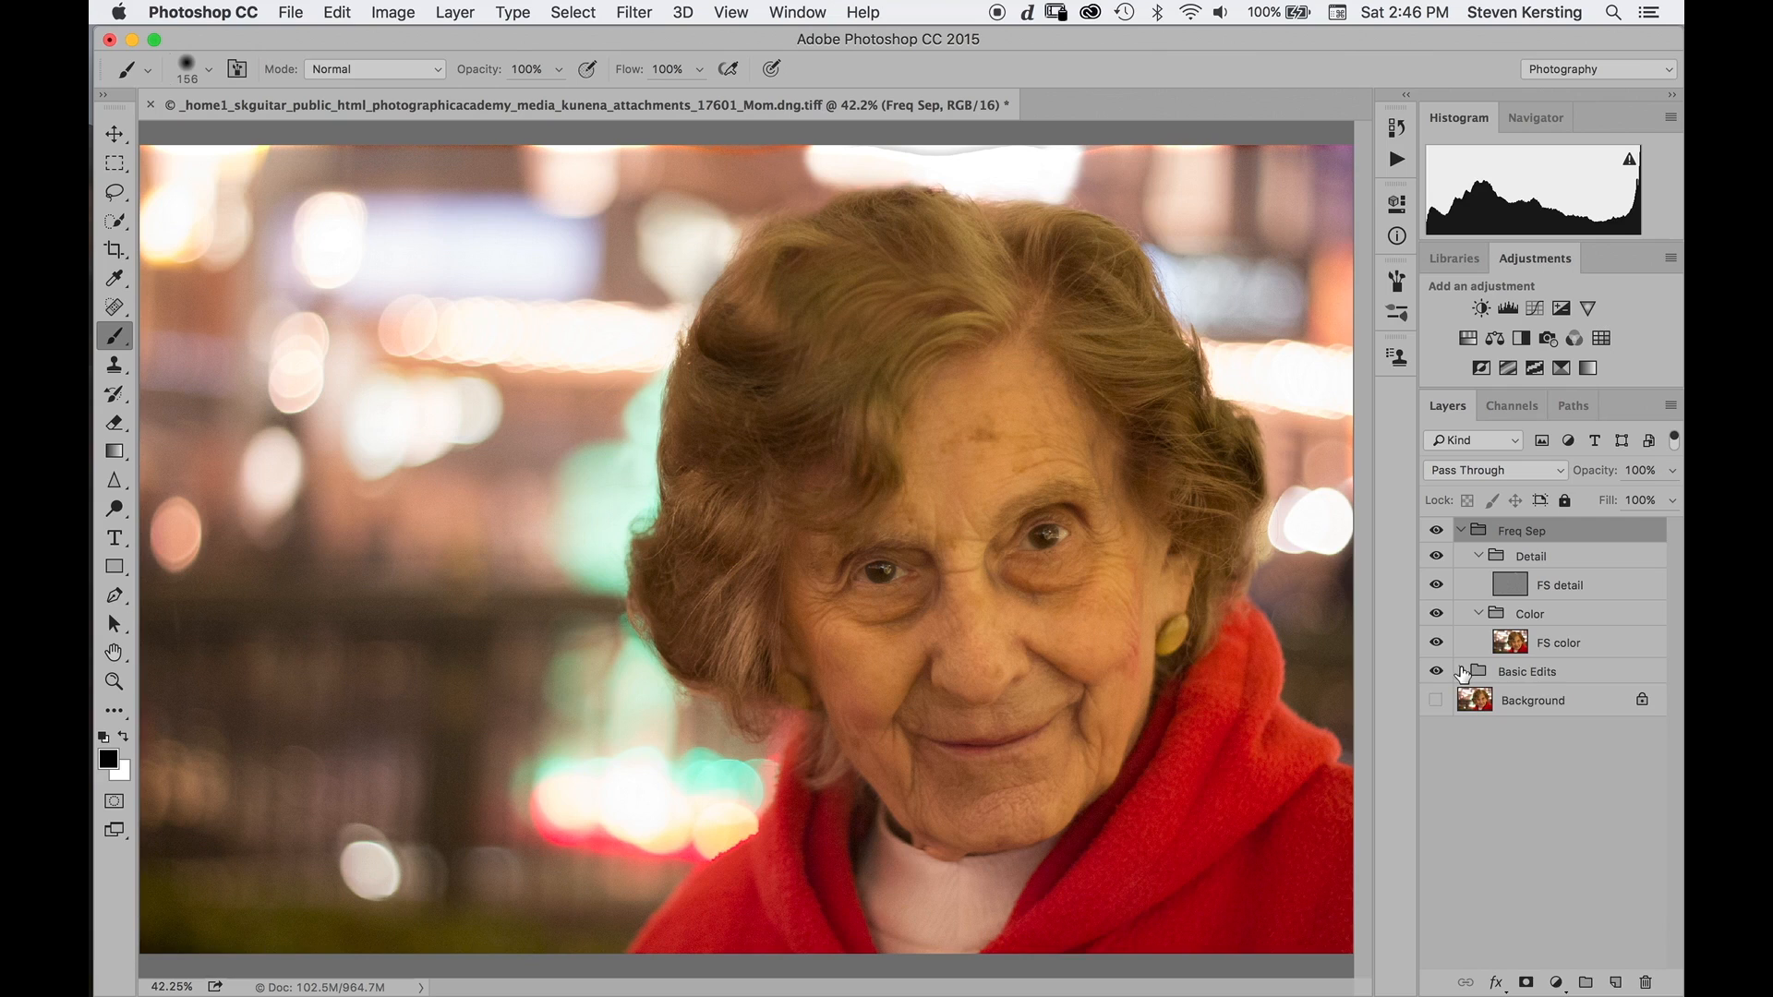
Expand the Basic Edits group and add a white layer mask to it, with black as the foreground color.
{"action": "left_click", "coordinate": [1460, 671]}
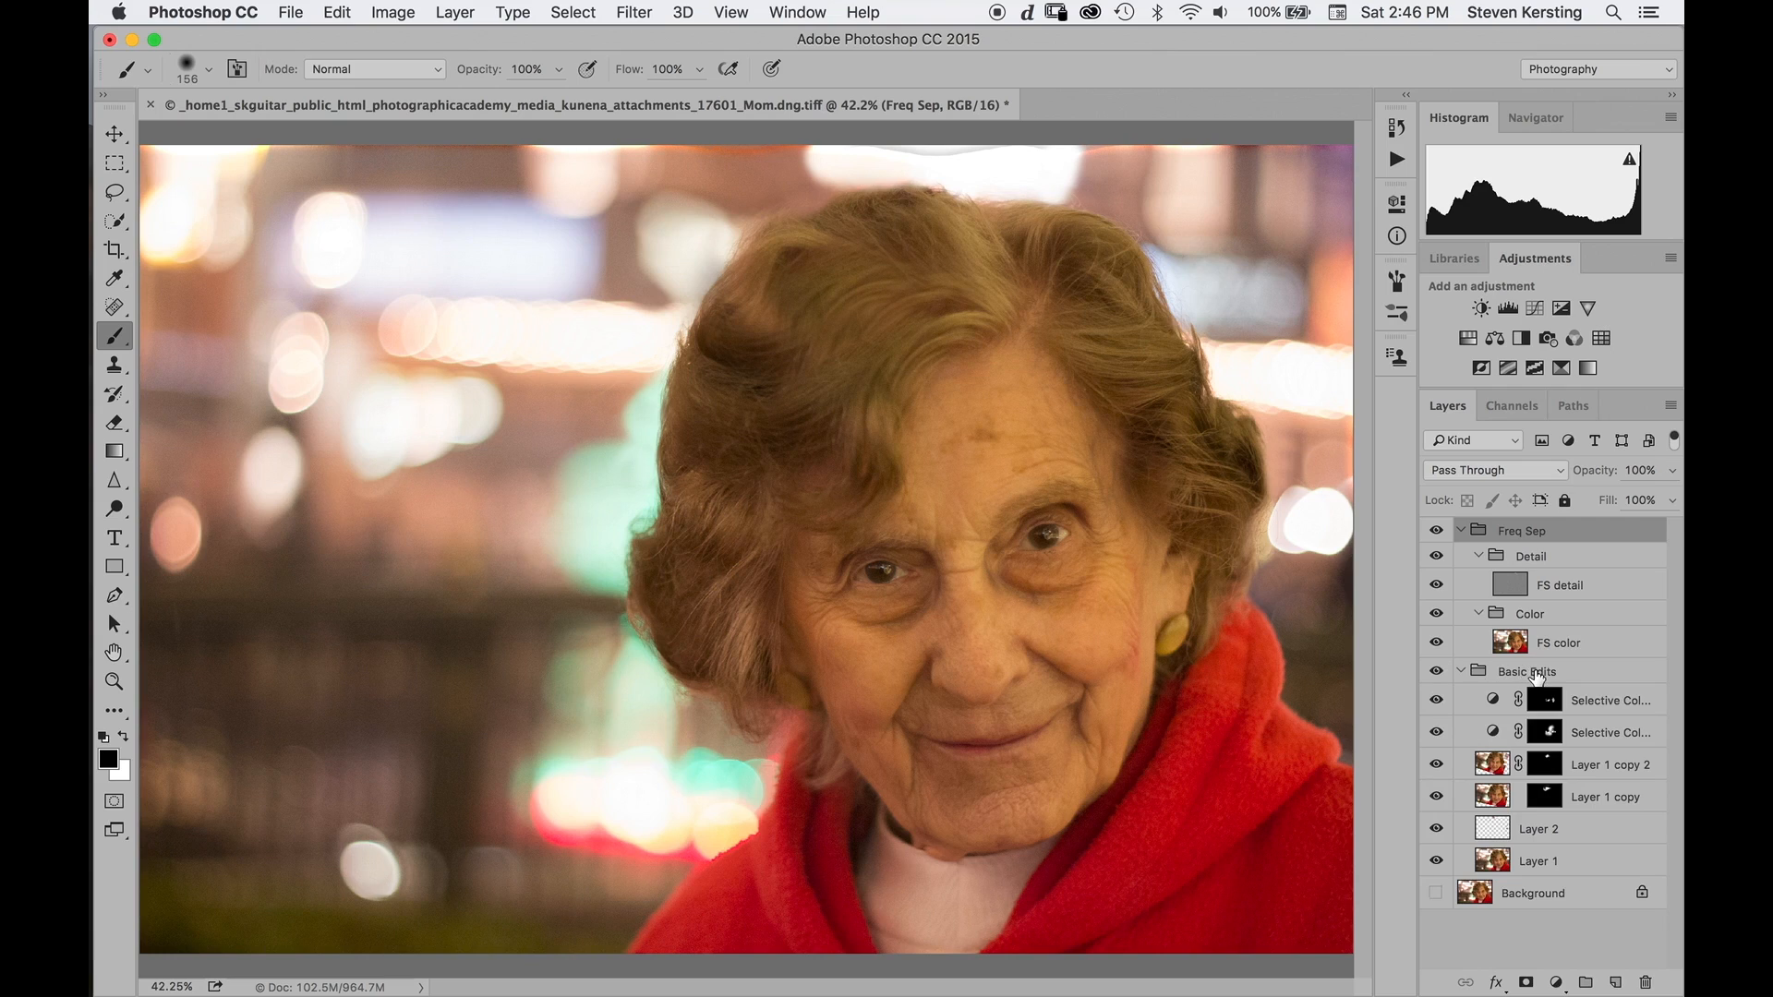
{"action": "left_click", "coordinate": [1536, 677]}
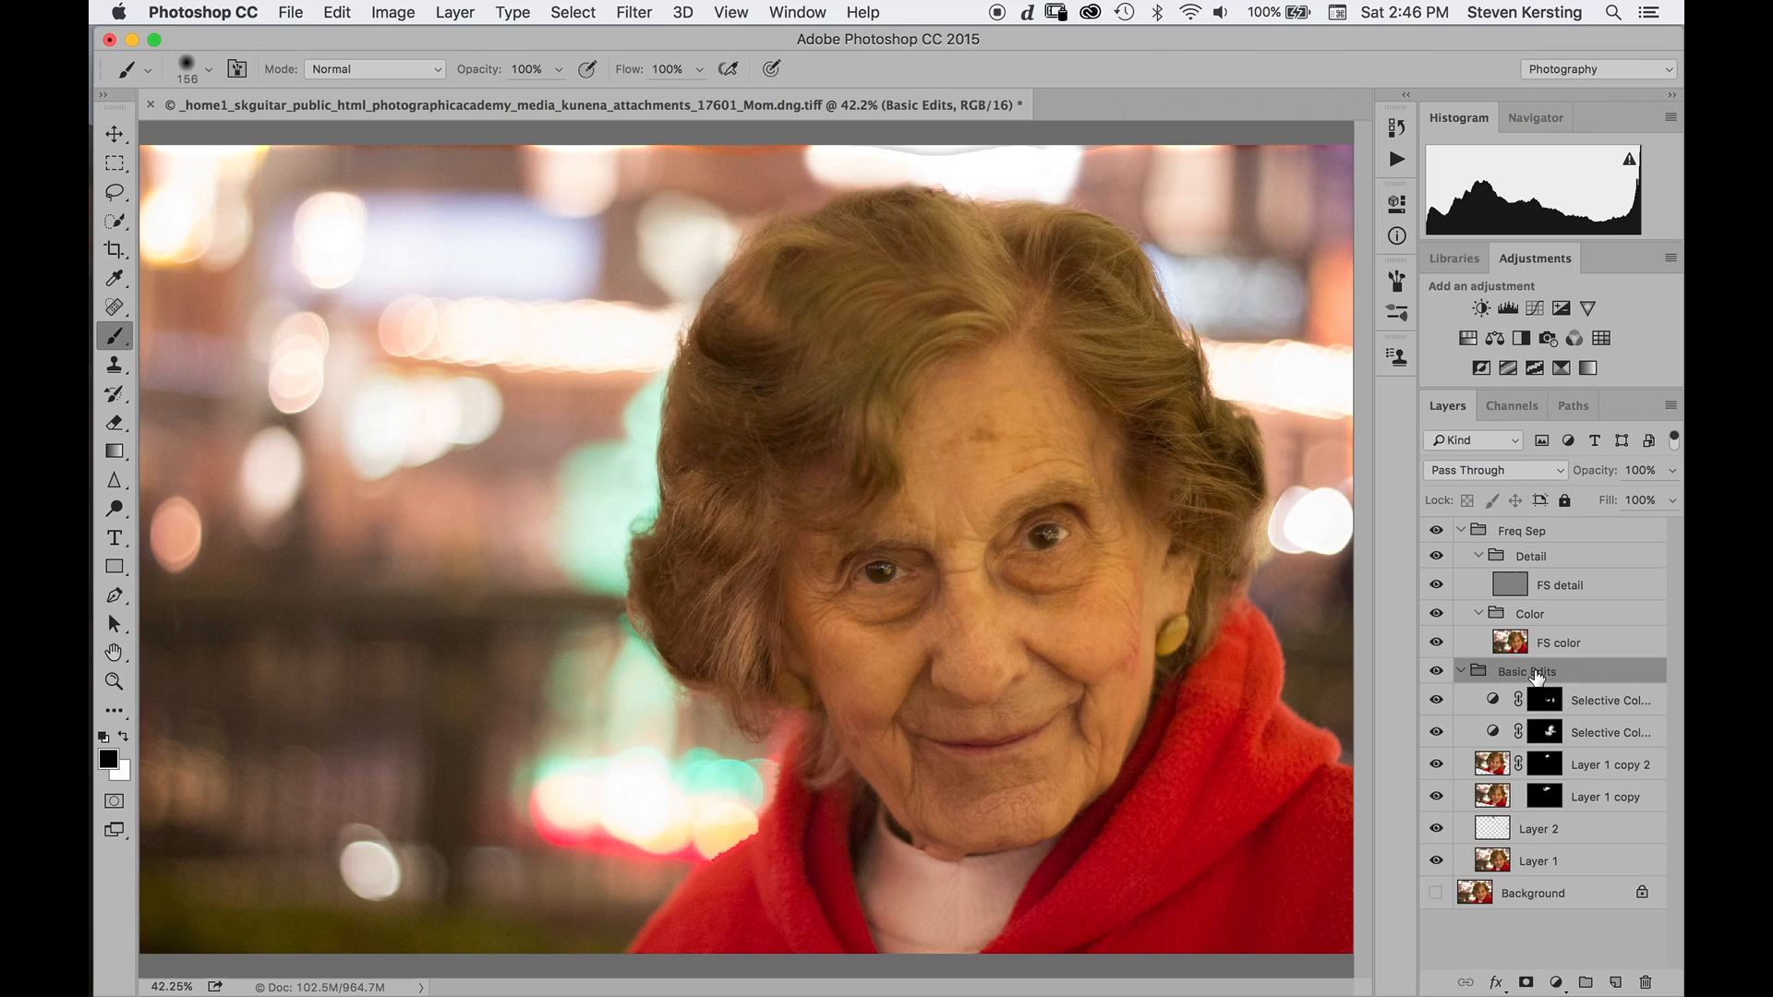
{"action": "left_click", "coordinate": [1528, 985]}
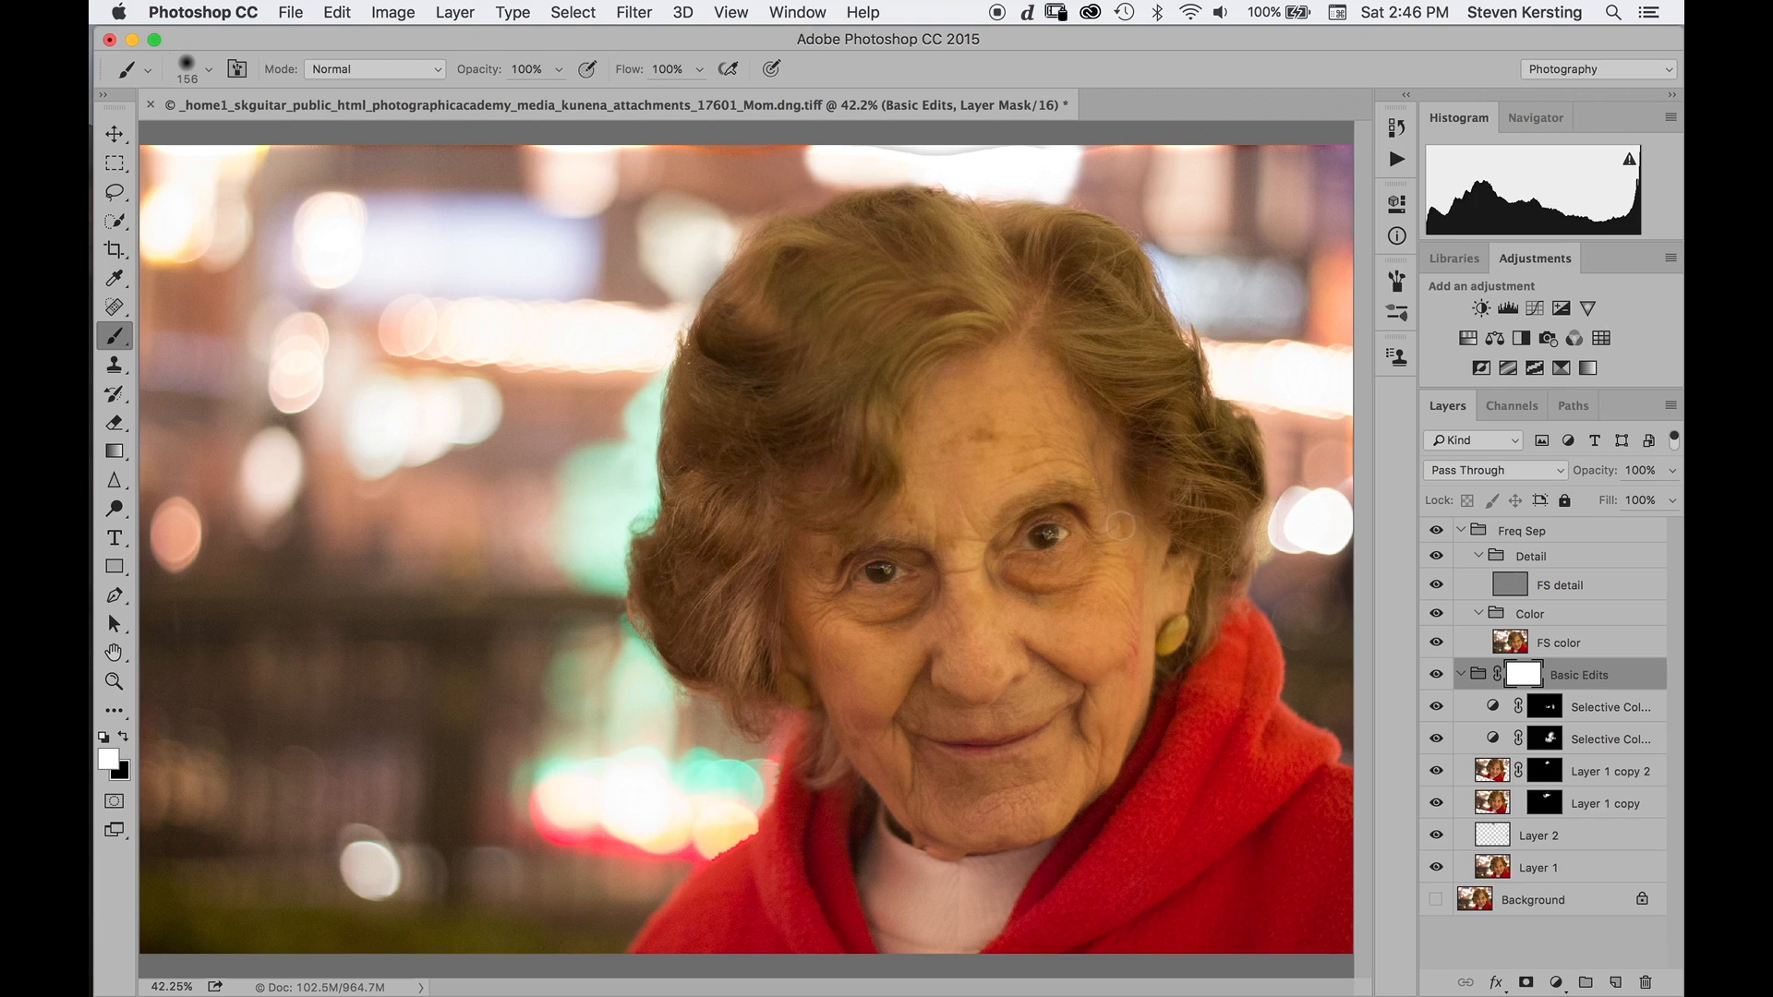
{"action": "key", "text": "x"}
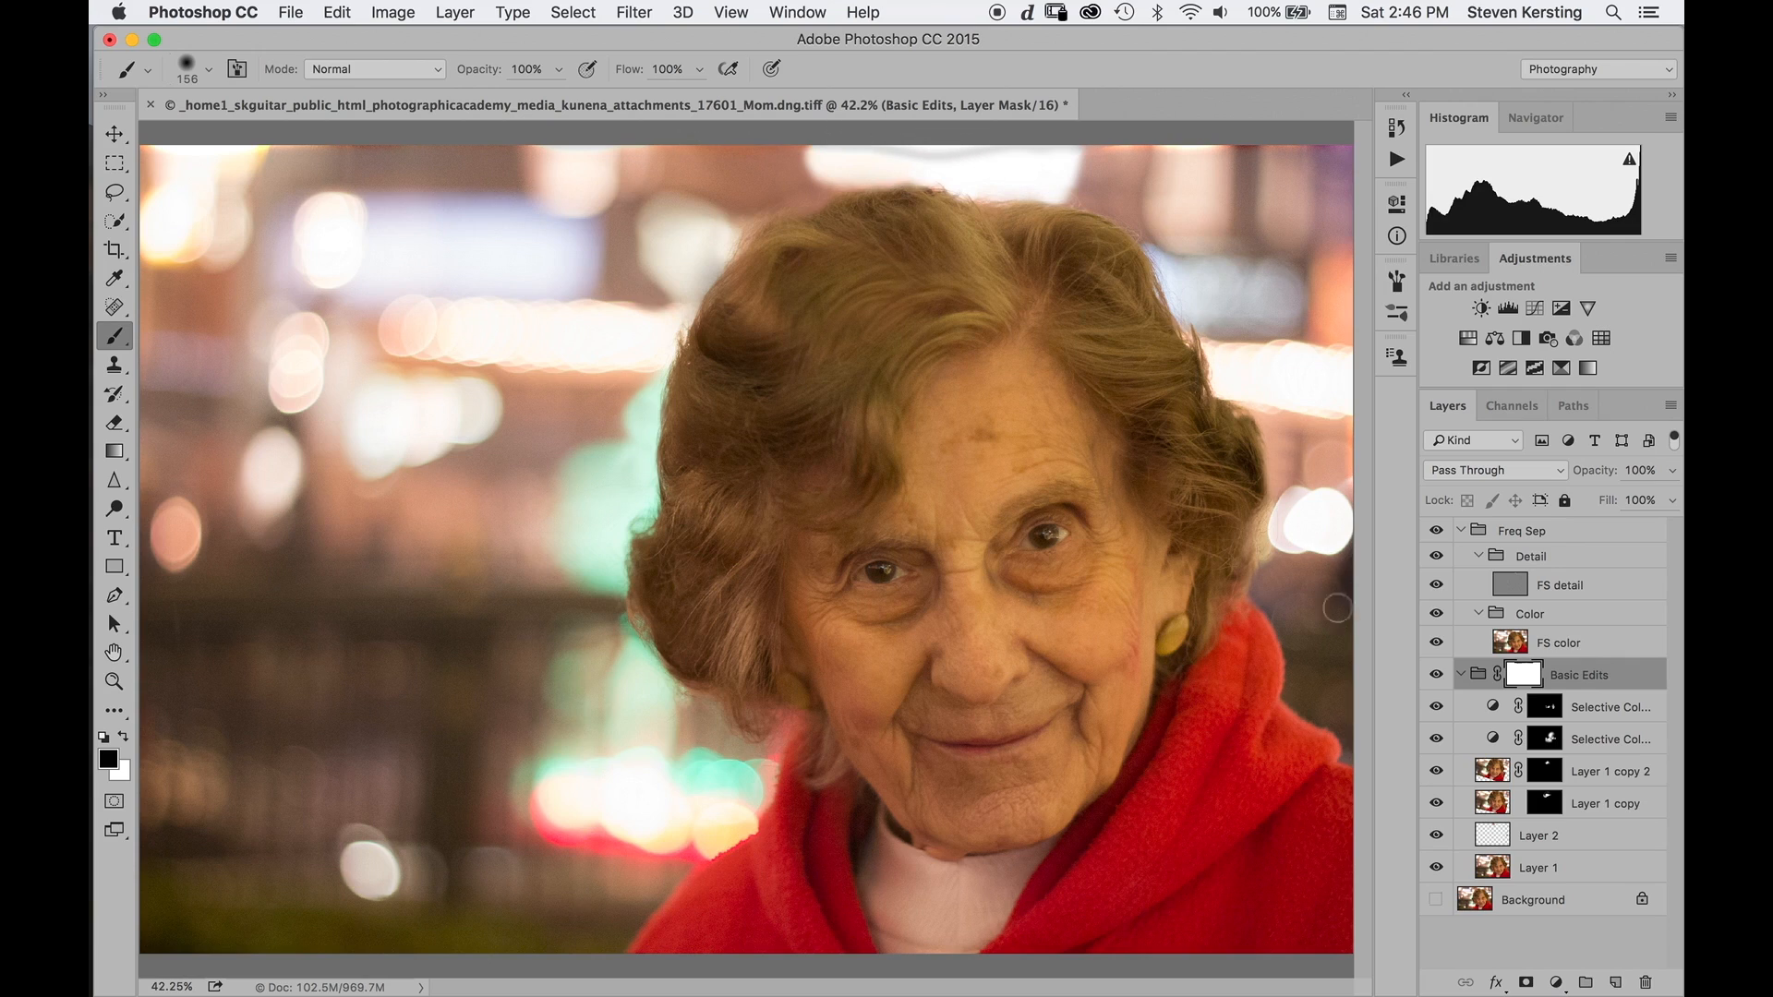
Hide the Basic Edits group and toggle the Freq Sep group's visibility to compare the image.
{"action": "left_click", "coordinate": [1437, 676]}
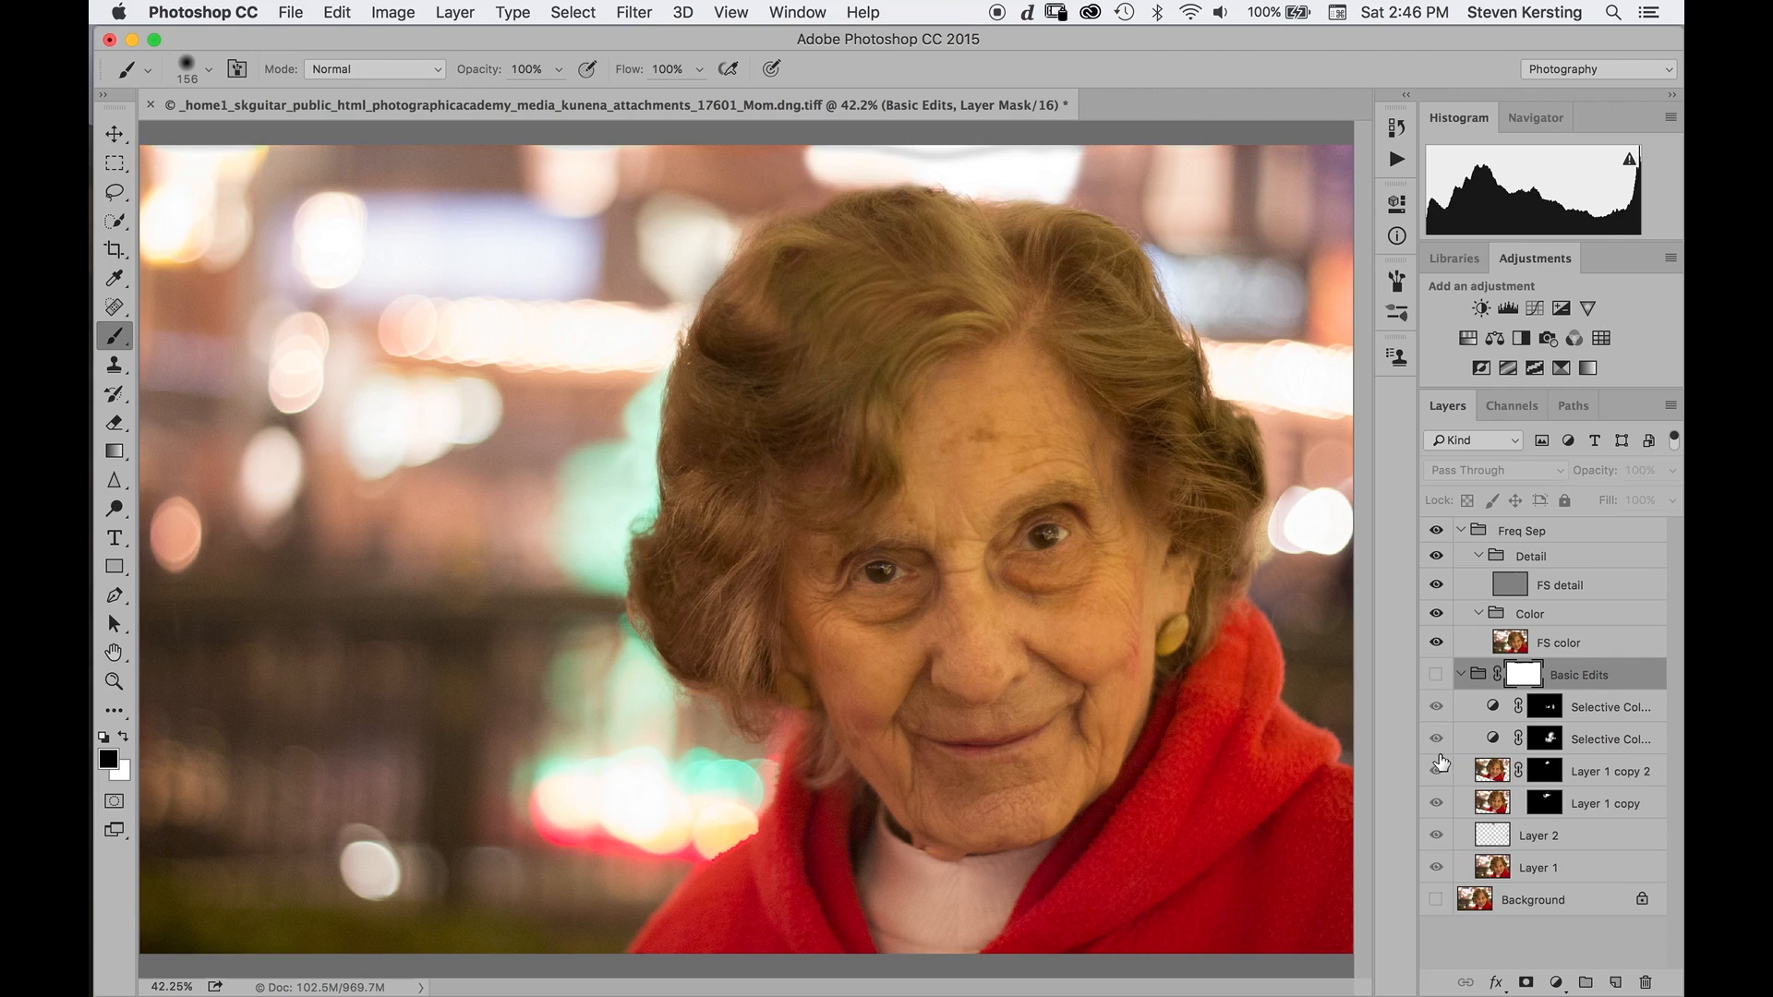
{"action": "left_click", "coordinate": [1437, 532]}
{"action": "left_click", "coordinate": [1437, 532]}
Disable and delete the layer mask on the Basic Edits group, and show the group again.
{"action": "right_click", "coordinate": [1522, 681]}
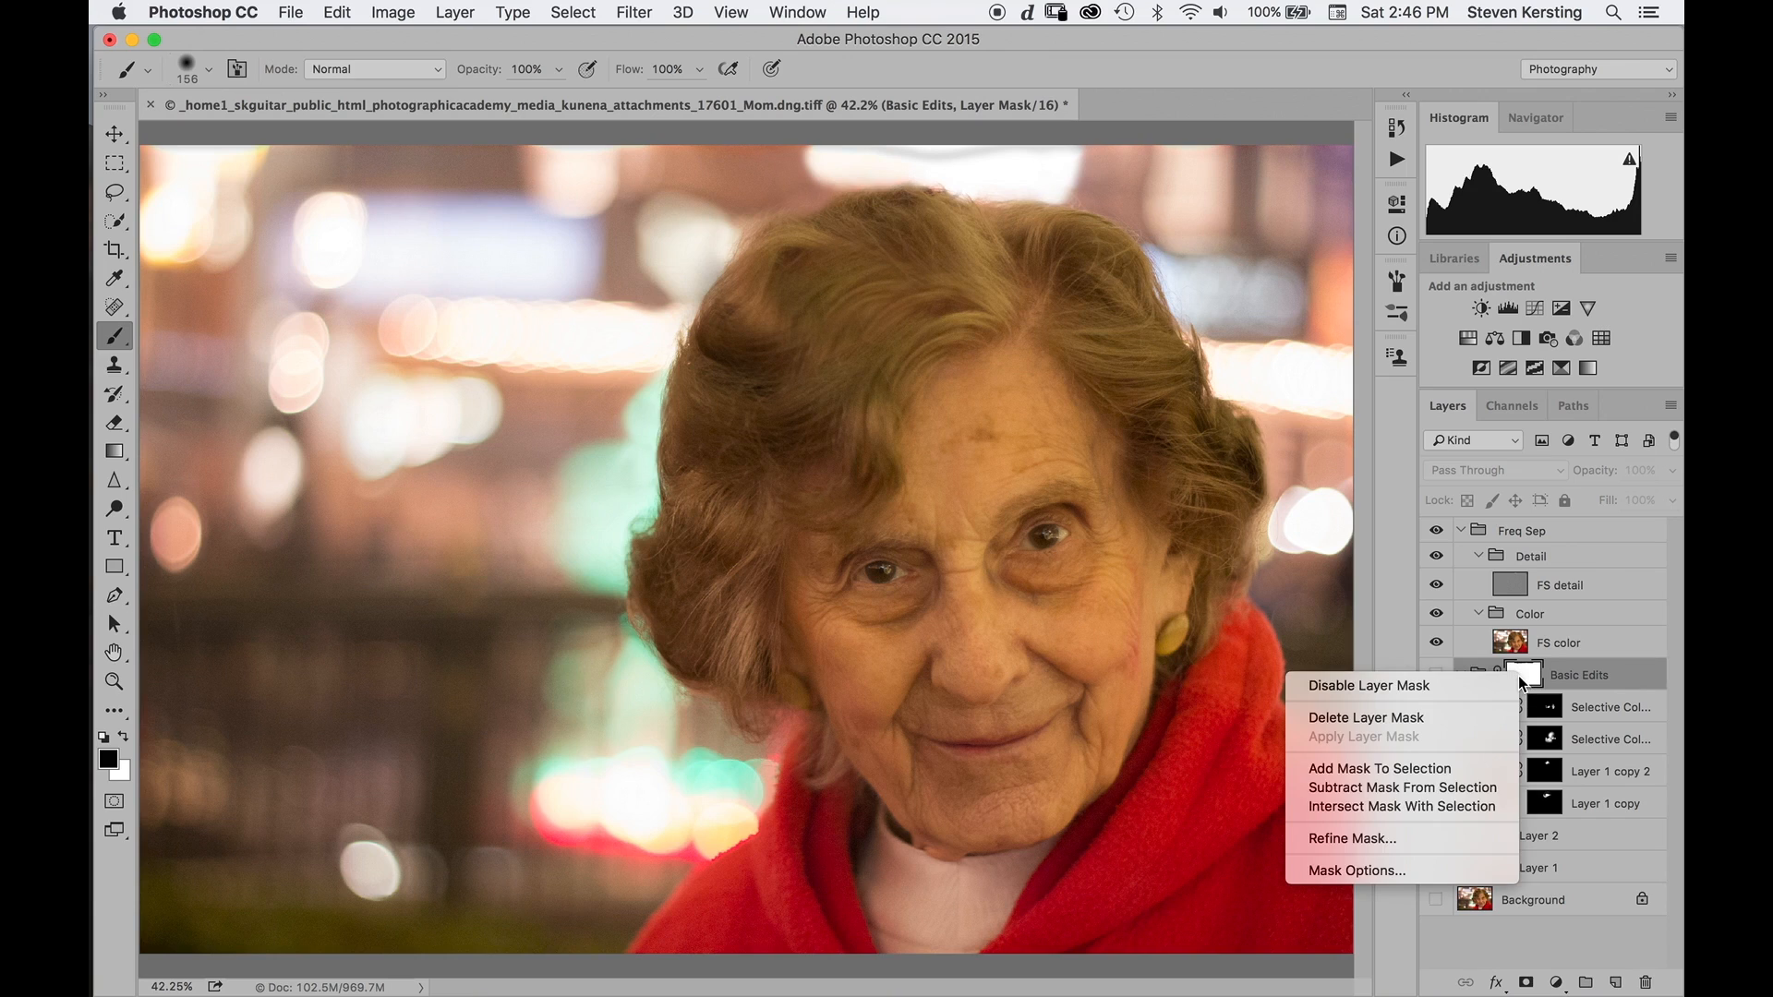
{"action": "left_click", "coordinate": [1454, 691]}
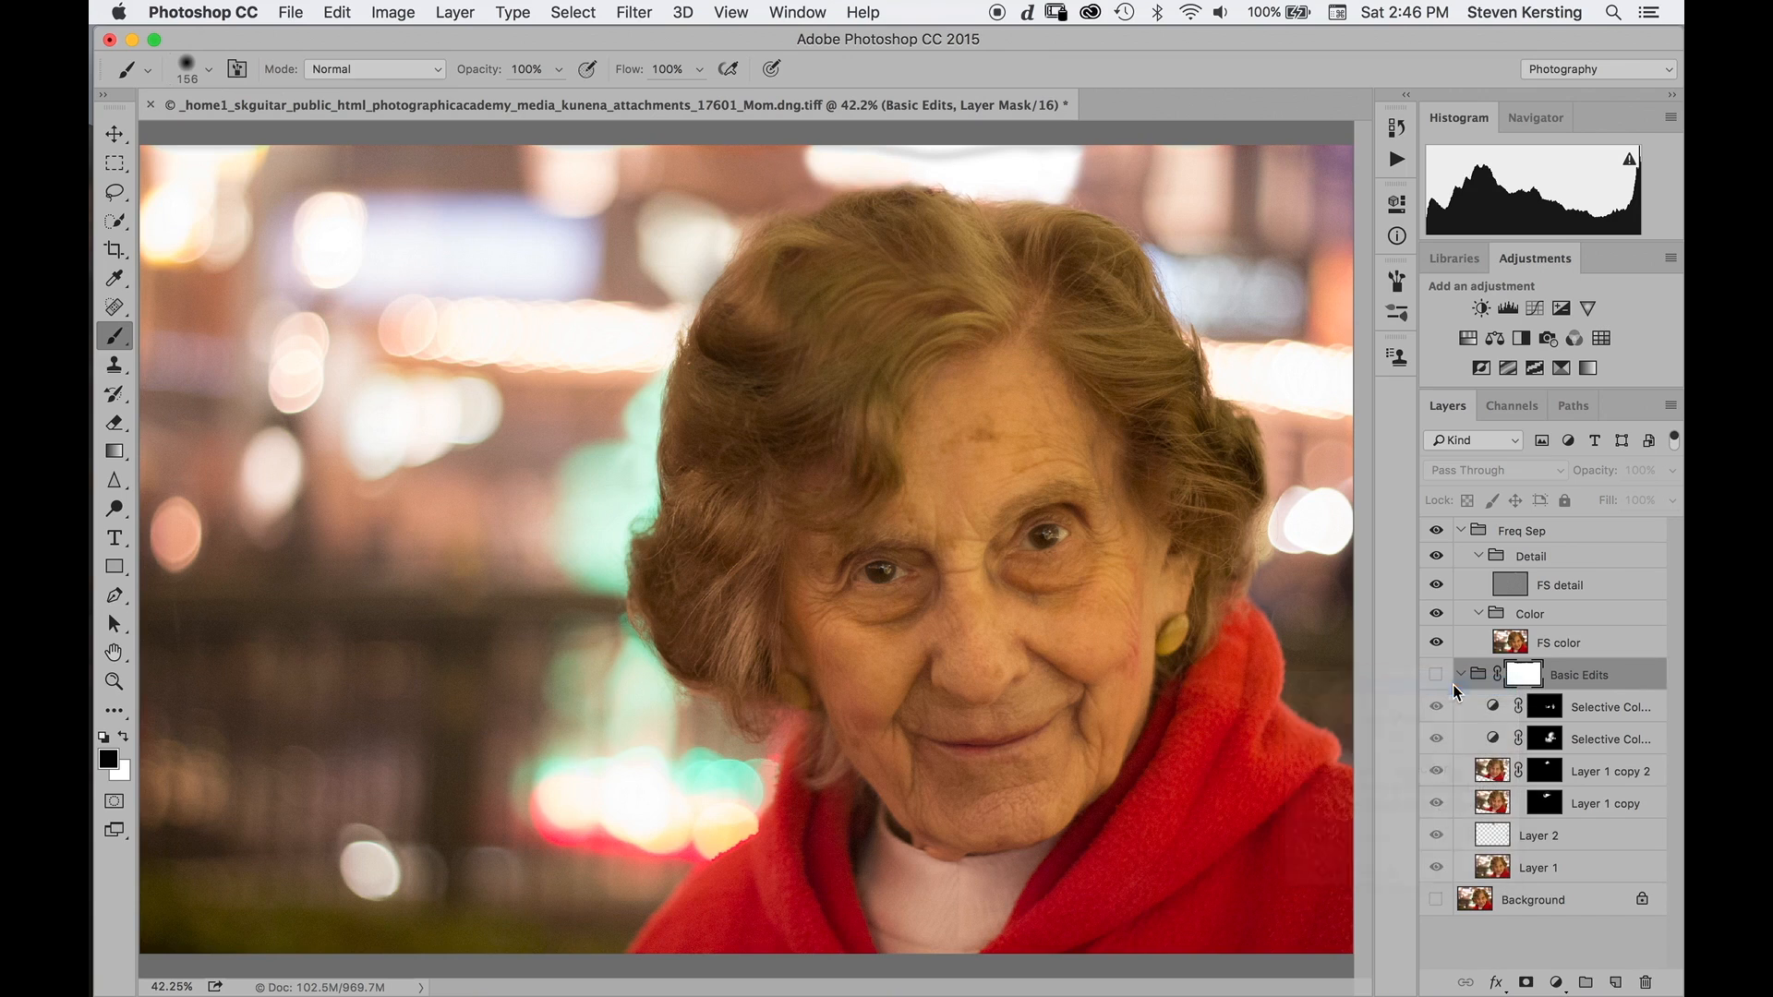
{"action": "right_click", "coordinate": [1525, 680]}
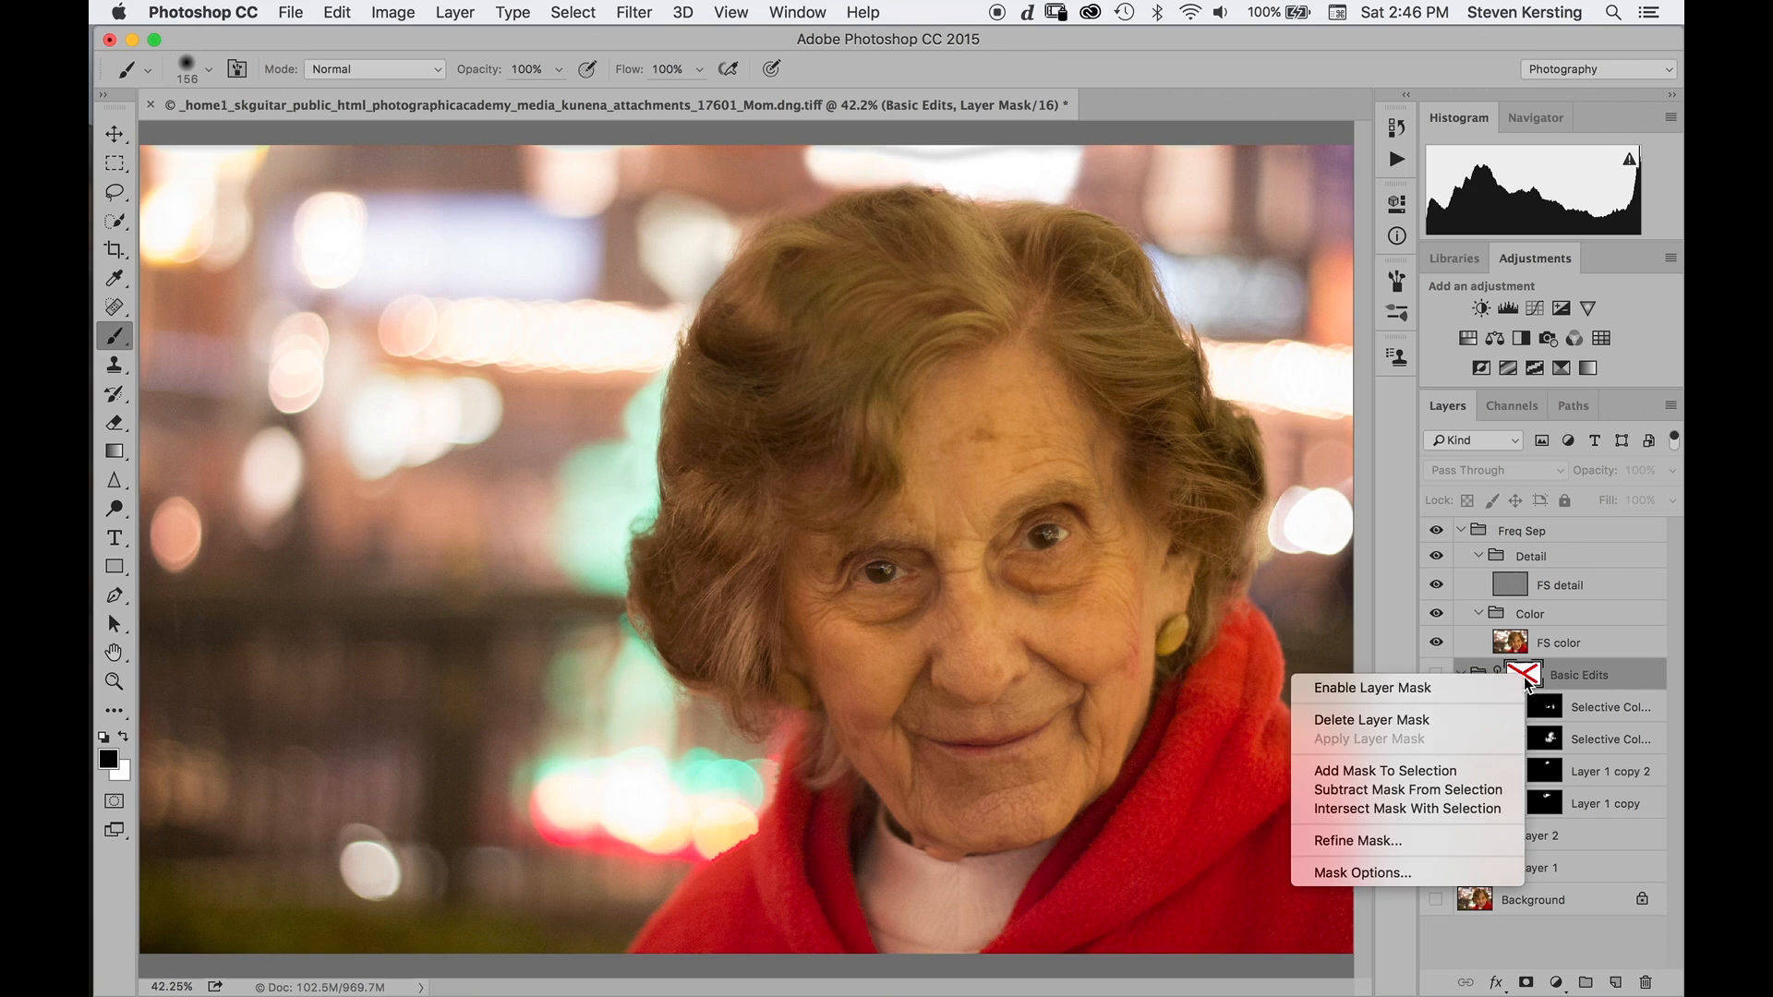
{"action": "left_click", "coordinate": [1462, 722]}
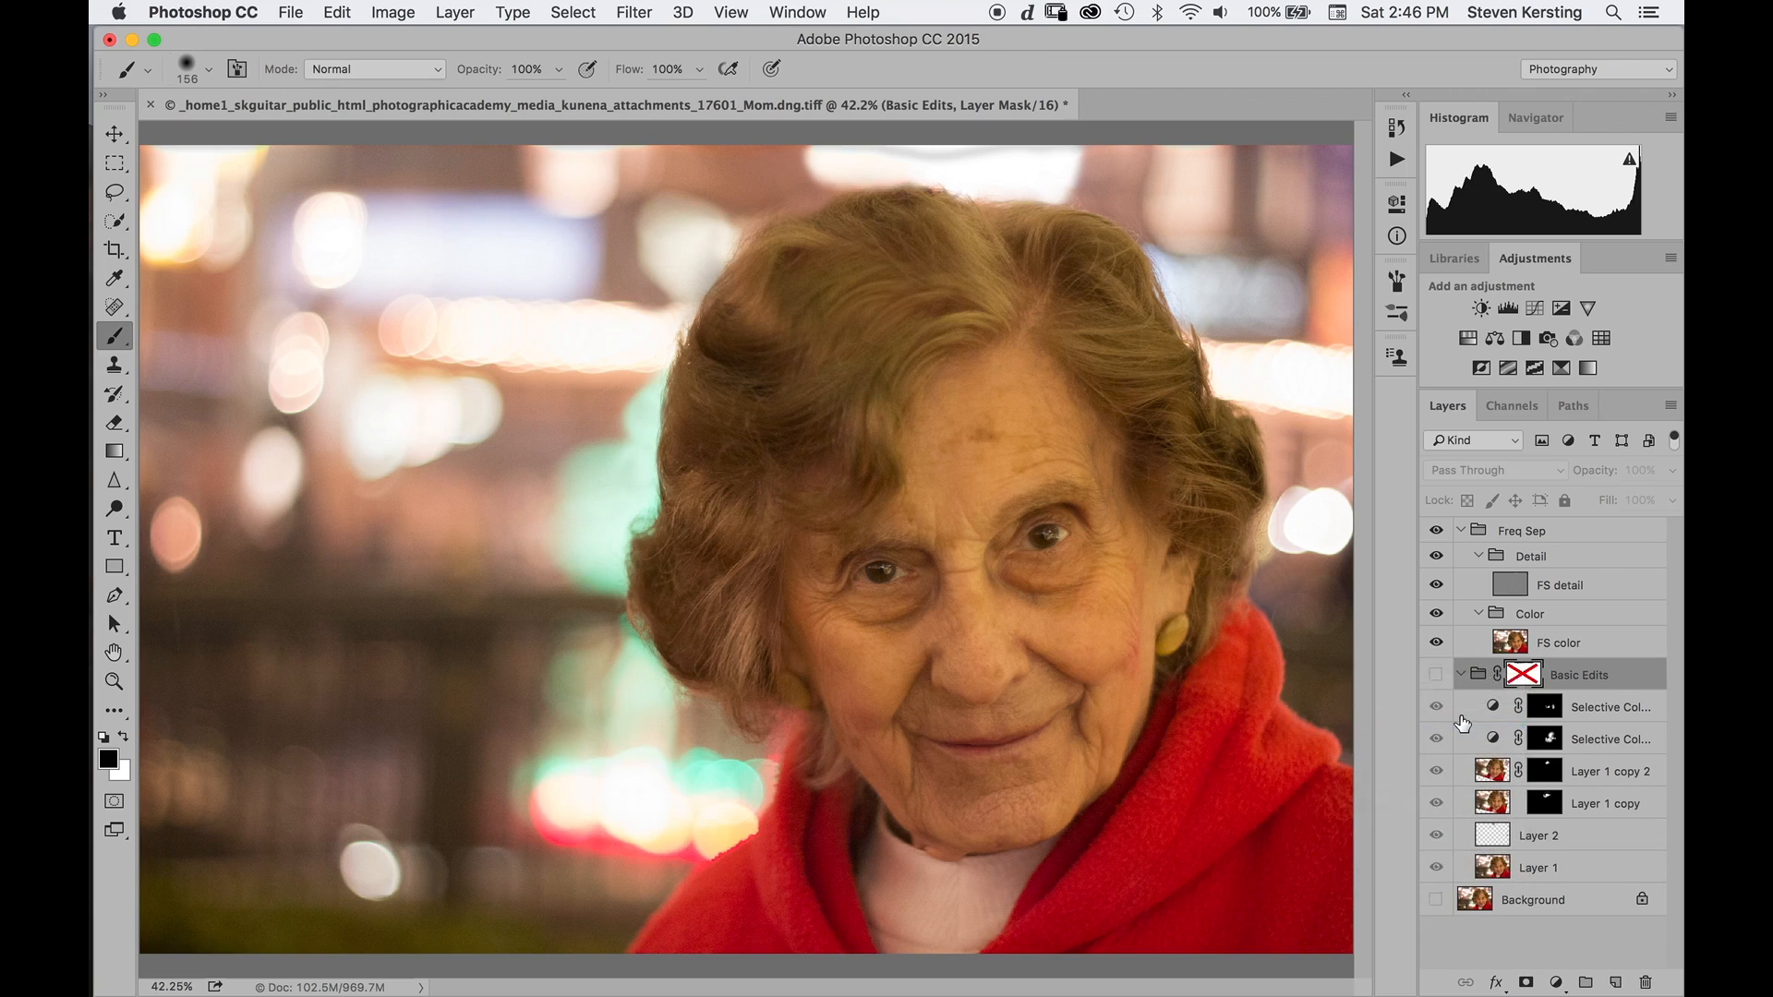
{"action": "left_click", "coordinate": [1436, 672]}
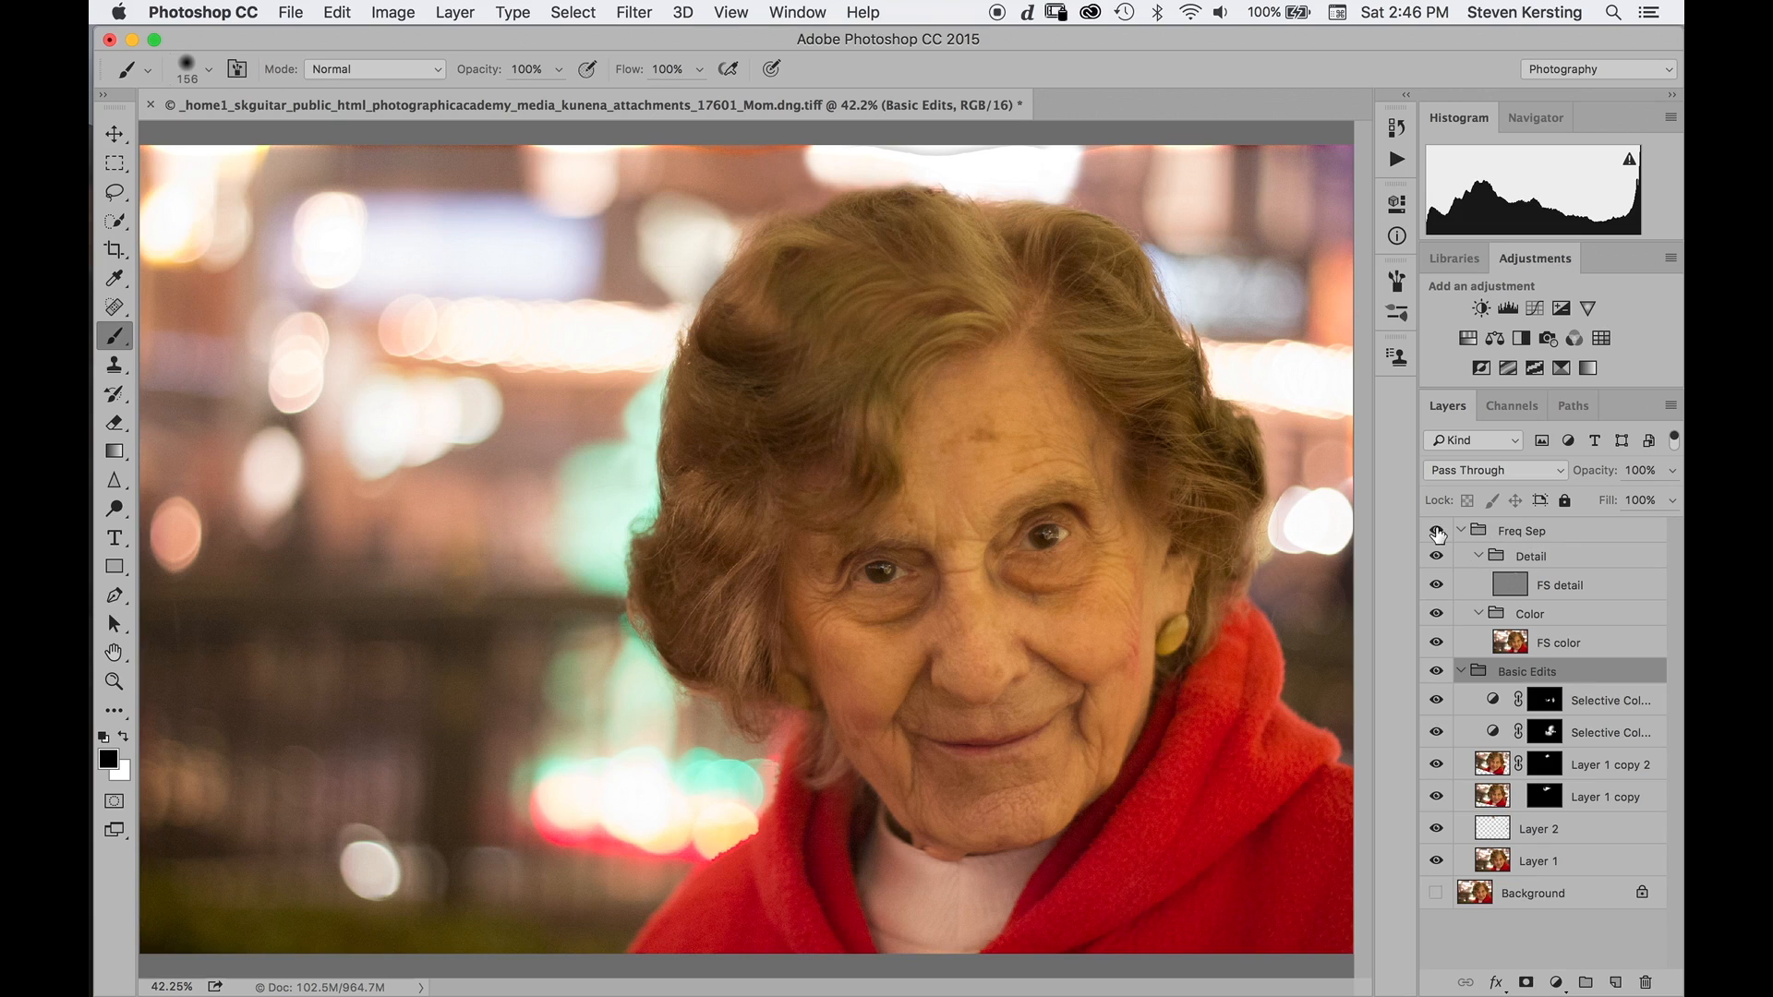
Toggle the Freq Sep and Detail groups' visibility to examine what the frequency separation contributes to the portrait.
{"action": "left_click", "coordinate": [1436, 532]}
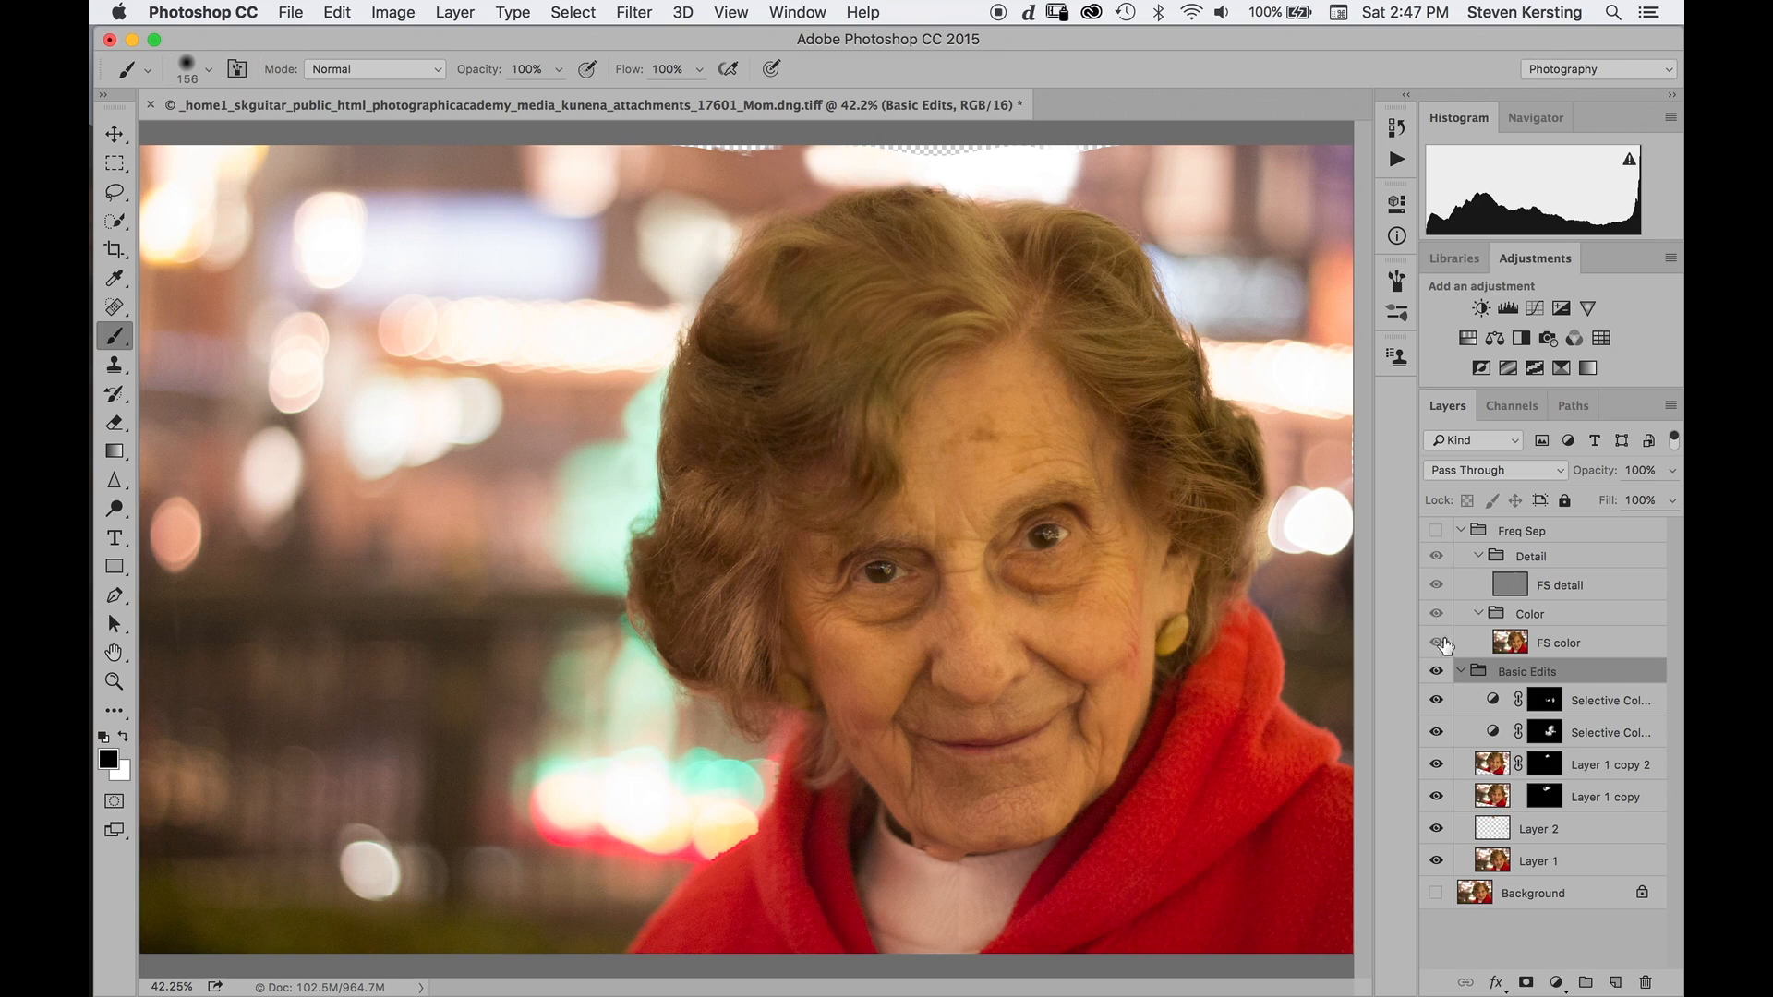
{"action": "left_click", "coordinate": [1436, 532]}
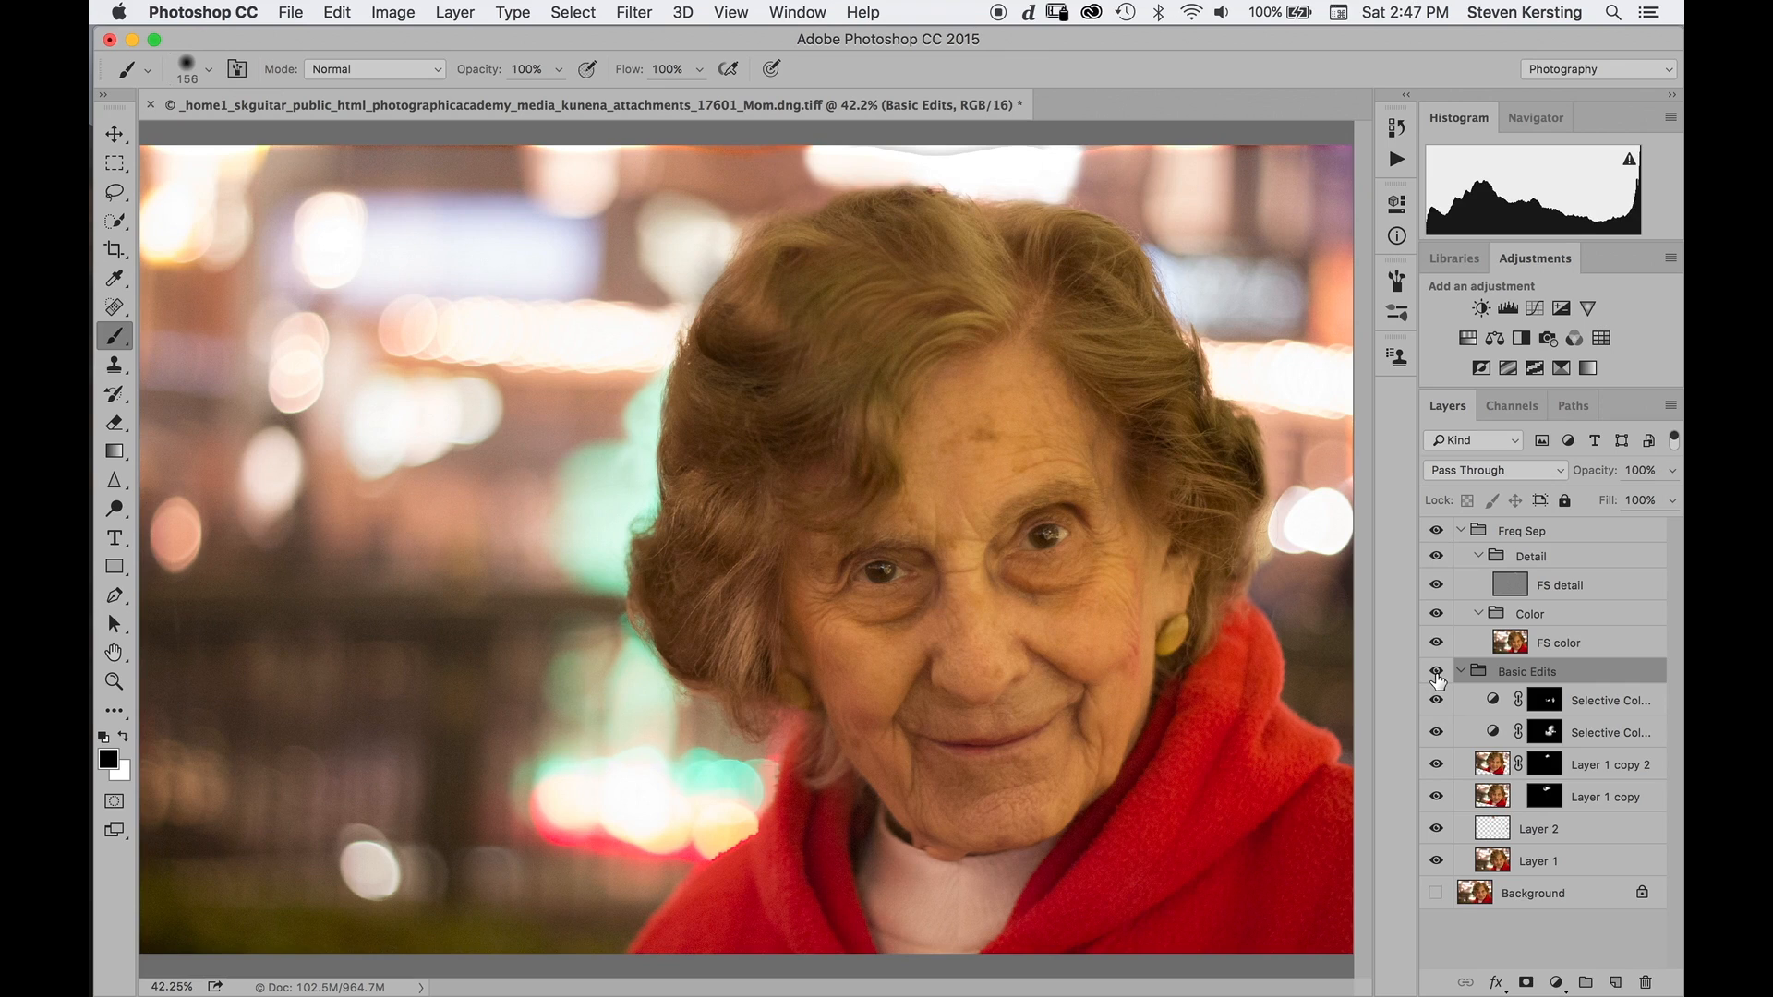
{"action": "left_click", "coordinate": [1436, 532]}
{"action": "left_click", "coordinate": [1436, 532]}
{"action": "left_click", "coordinate": [1437, 557]}
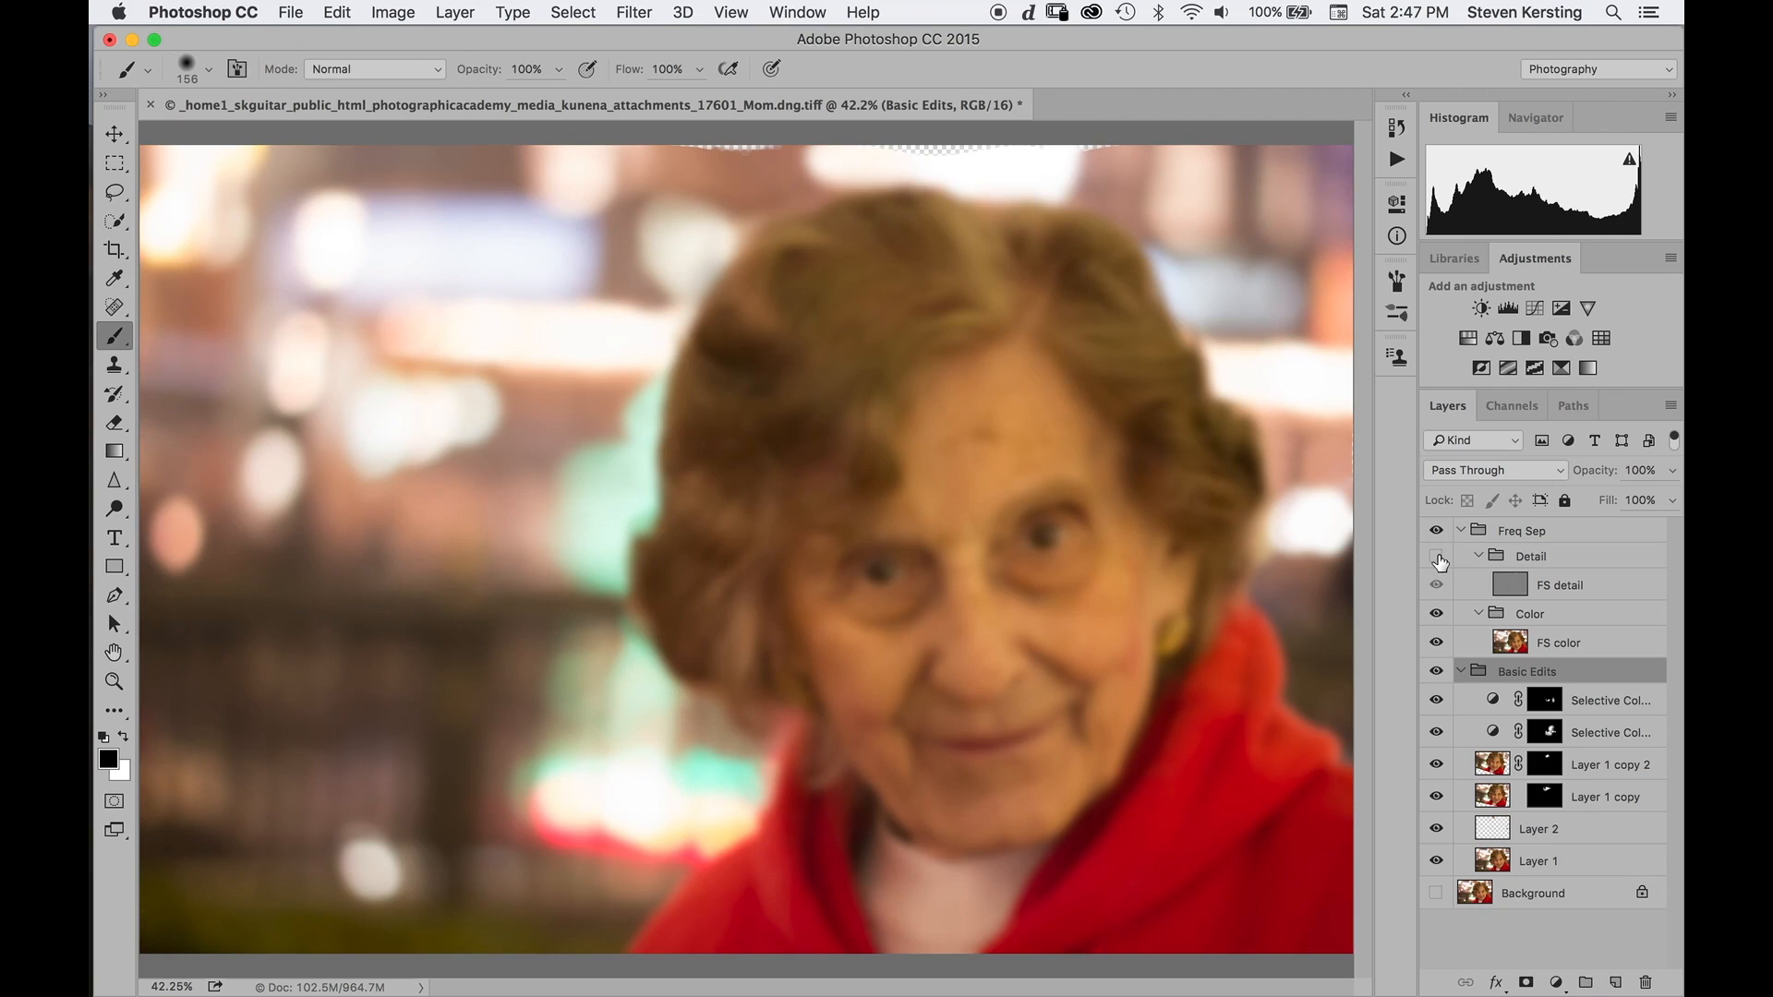
{"action": "left_click", "coordinate": [1437, 556]}
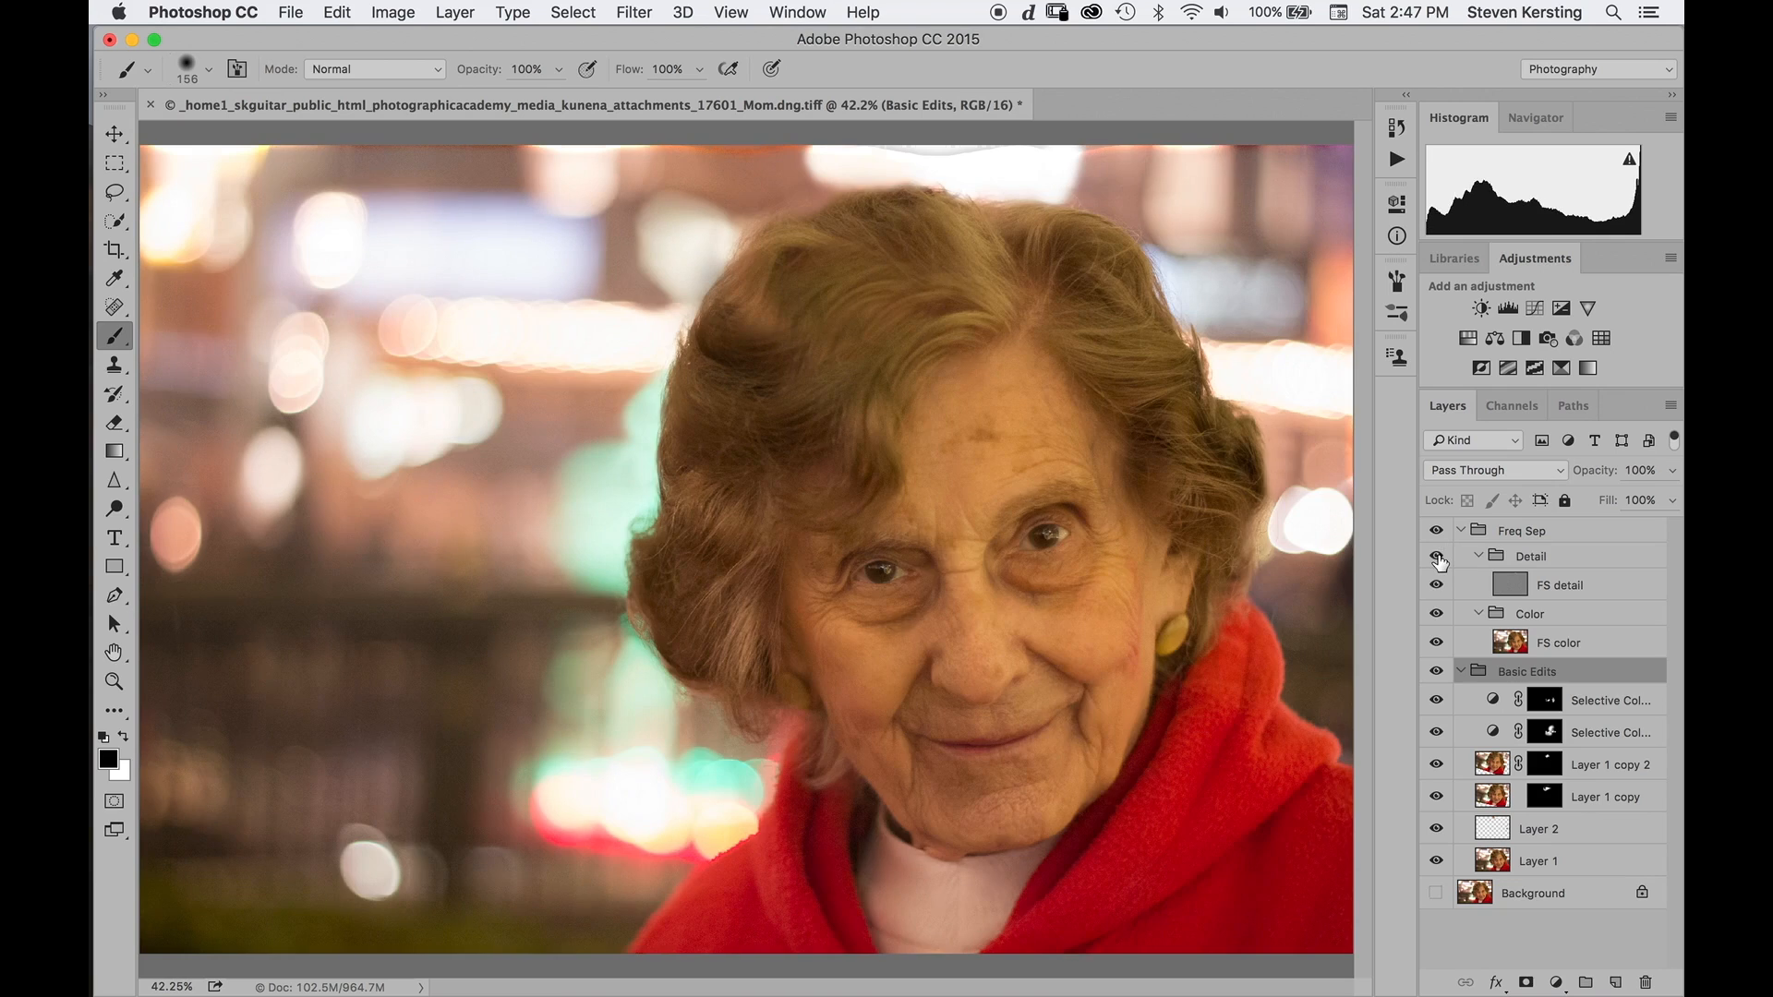
Toggle the Color group's visibility to compare the portrait, and hide and collapse the Basic Edits group.
{"action": "left_click", "coordinate": [1437, 614]}
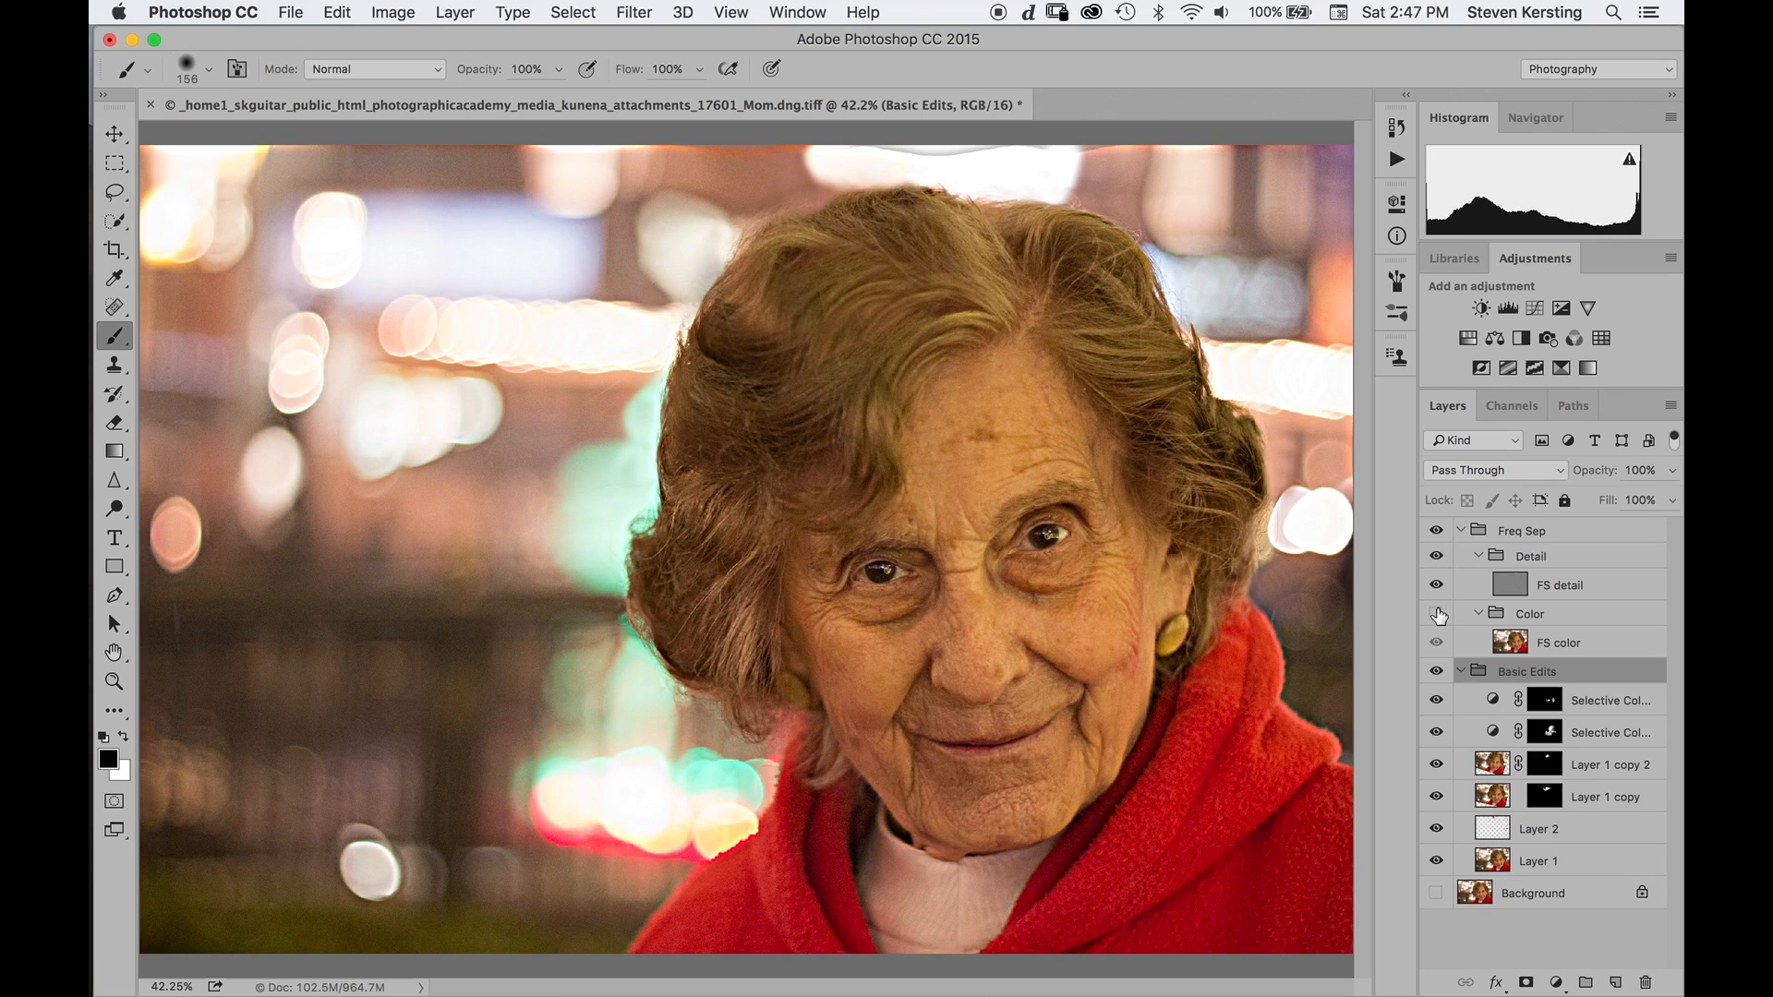
{"action": "left_click", "coordinate": [1438, 615]}
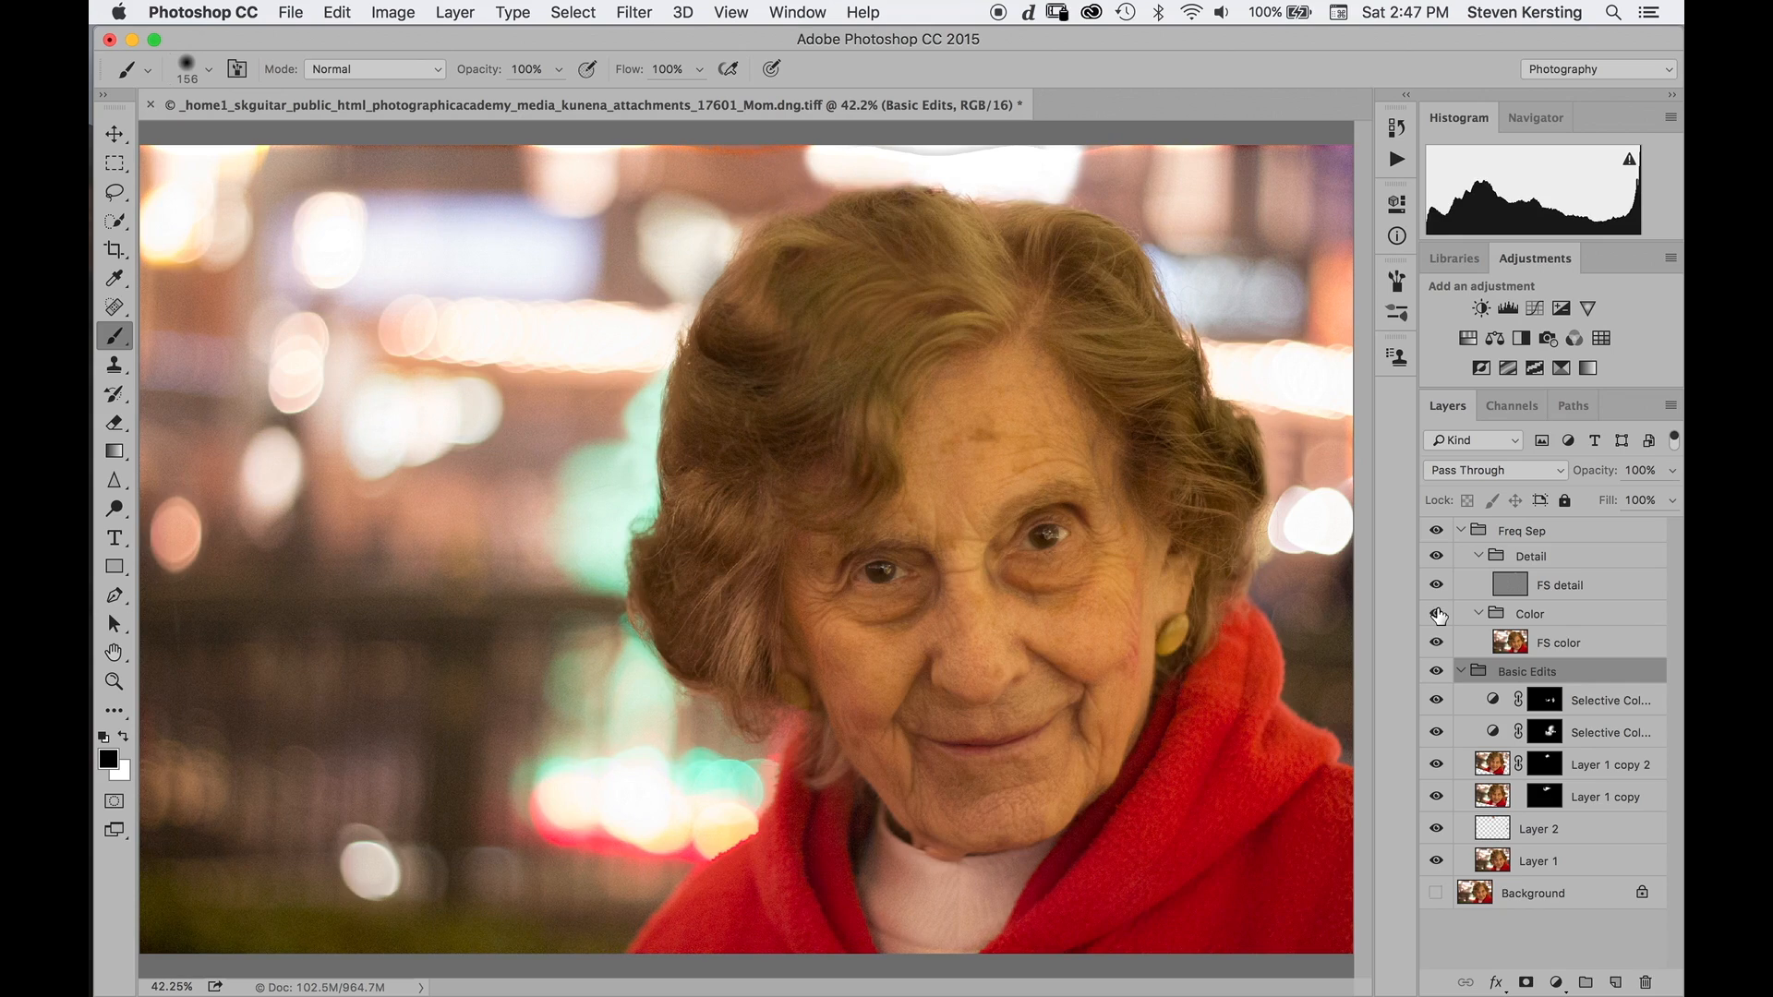
{"action": "left_click", "coordinate": [1437, 673]}
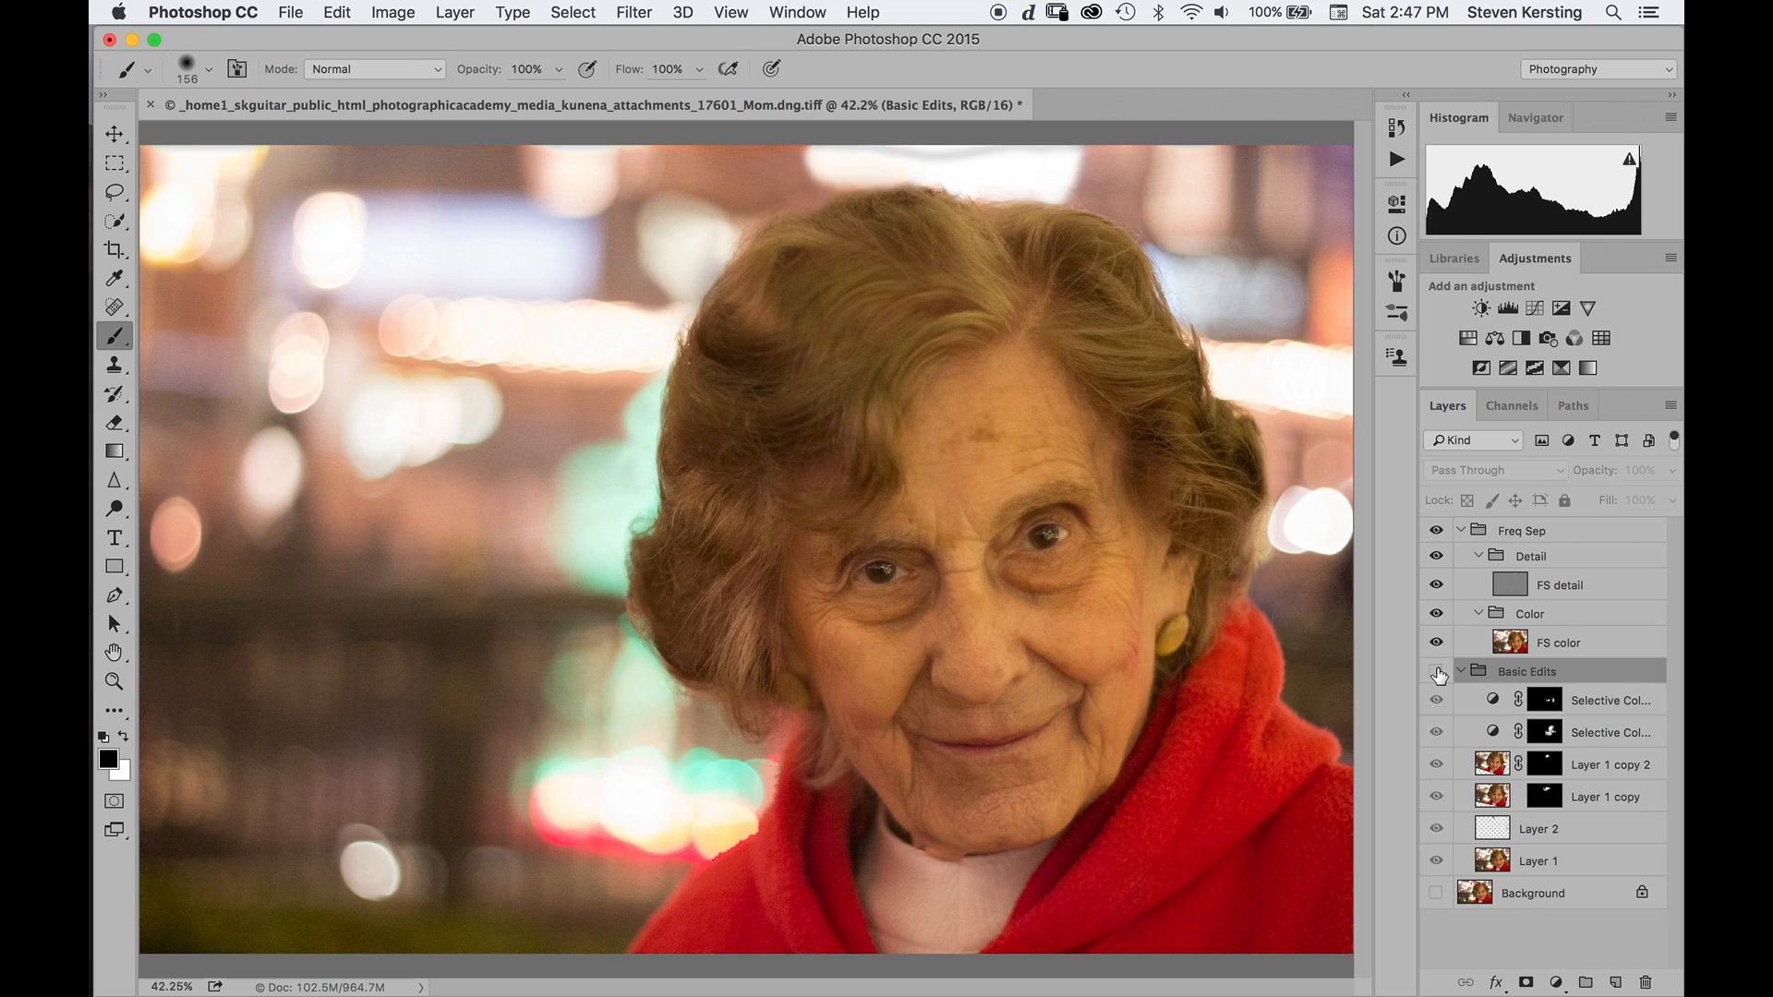
{"action": "left_click", "coordinate": [1460, 671]}
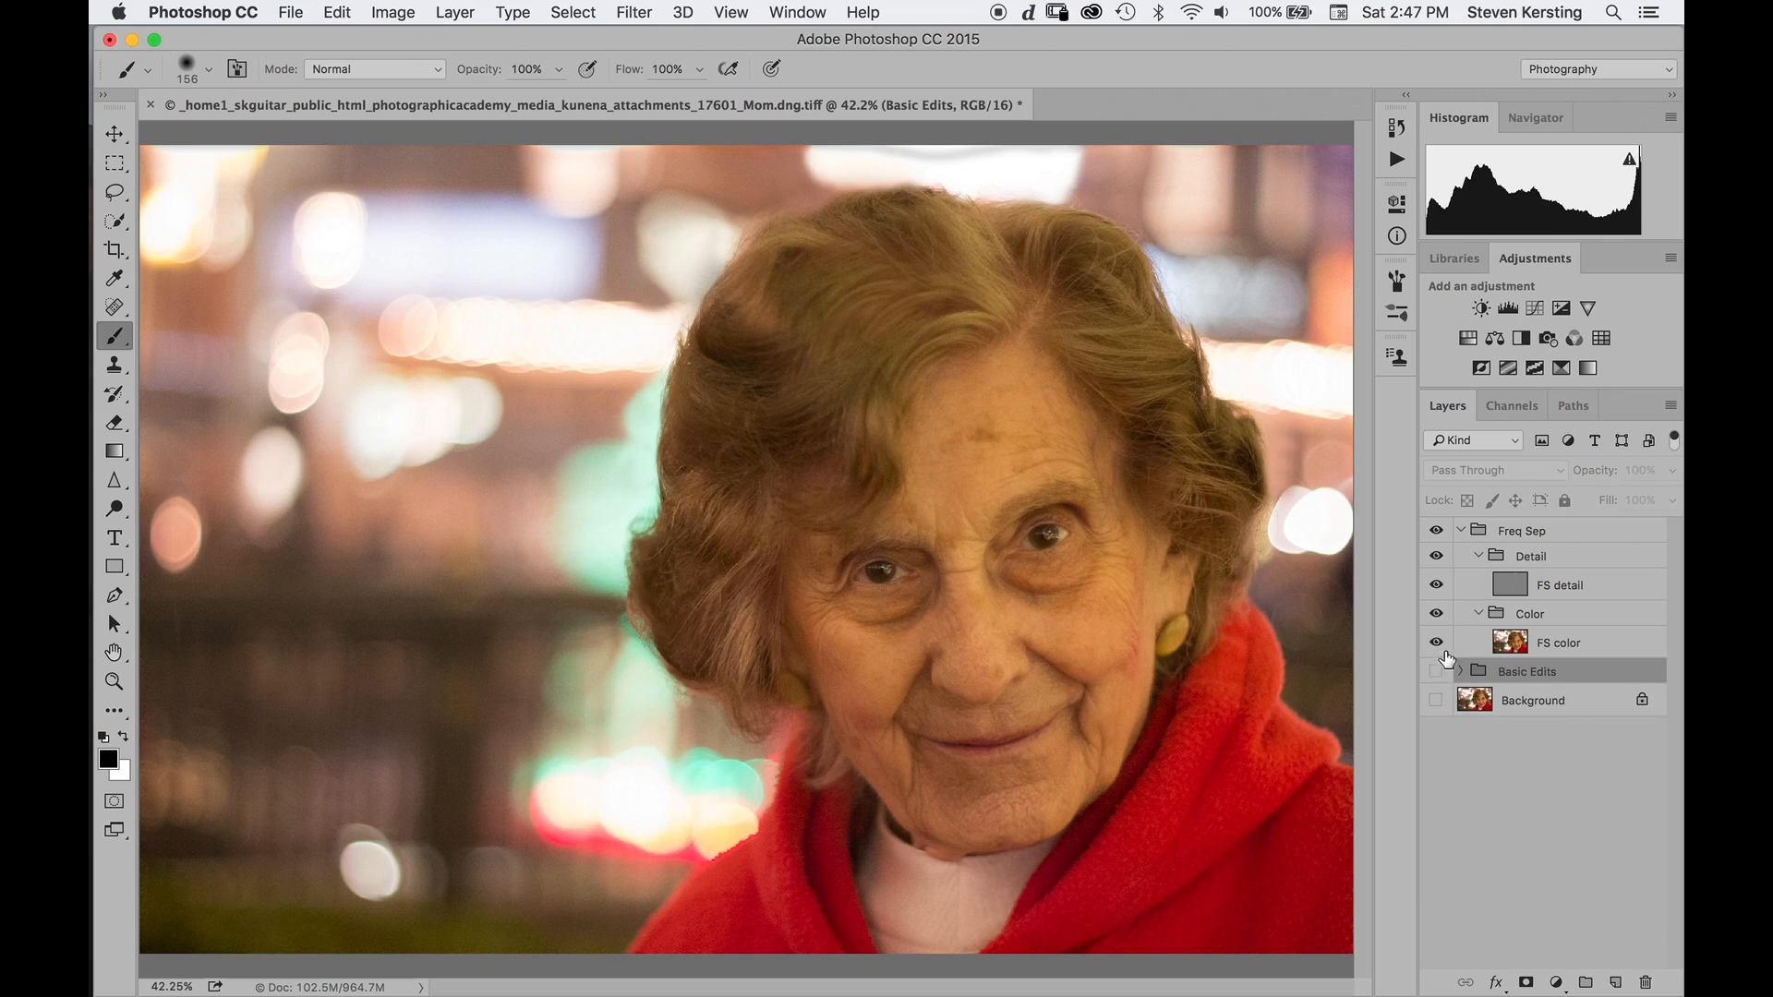
Toggle the Detail and Color groups' visibility to examine each half of the frequency separation on its own.
{"action": "left_click", "coordinate": [1437, 557]}
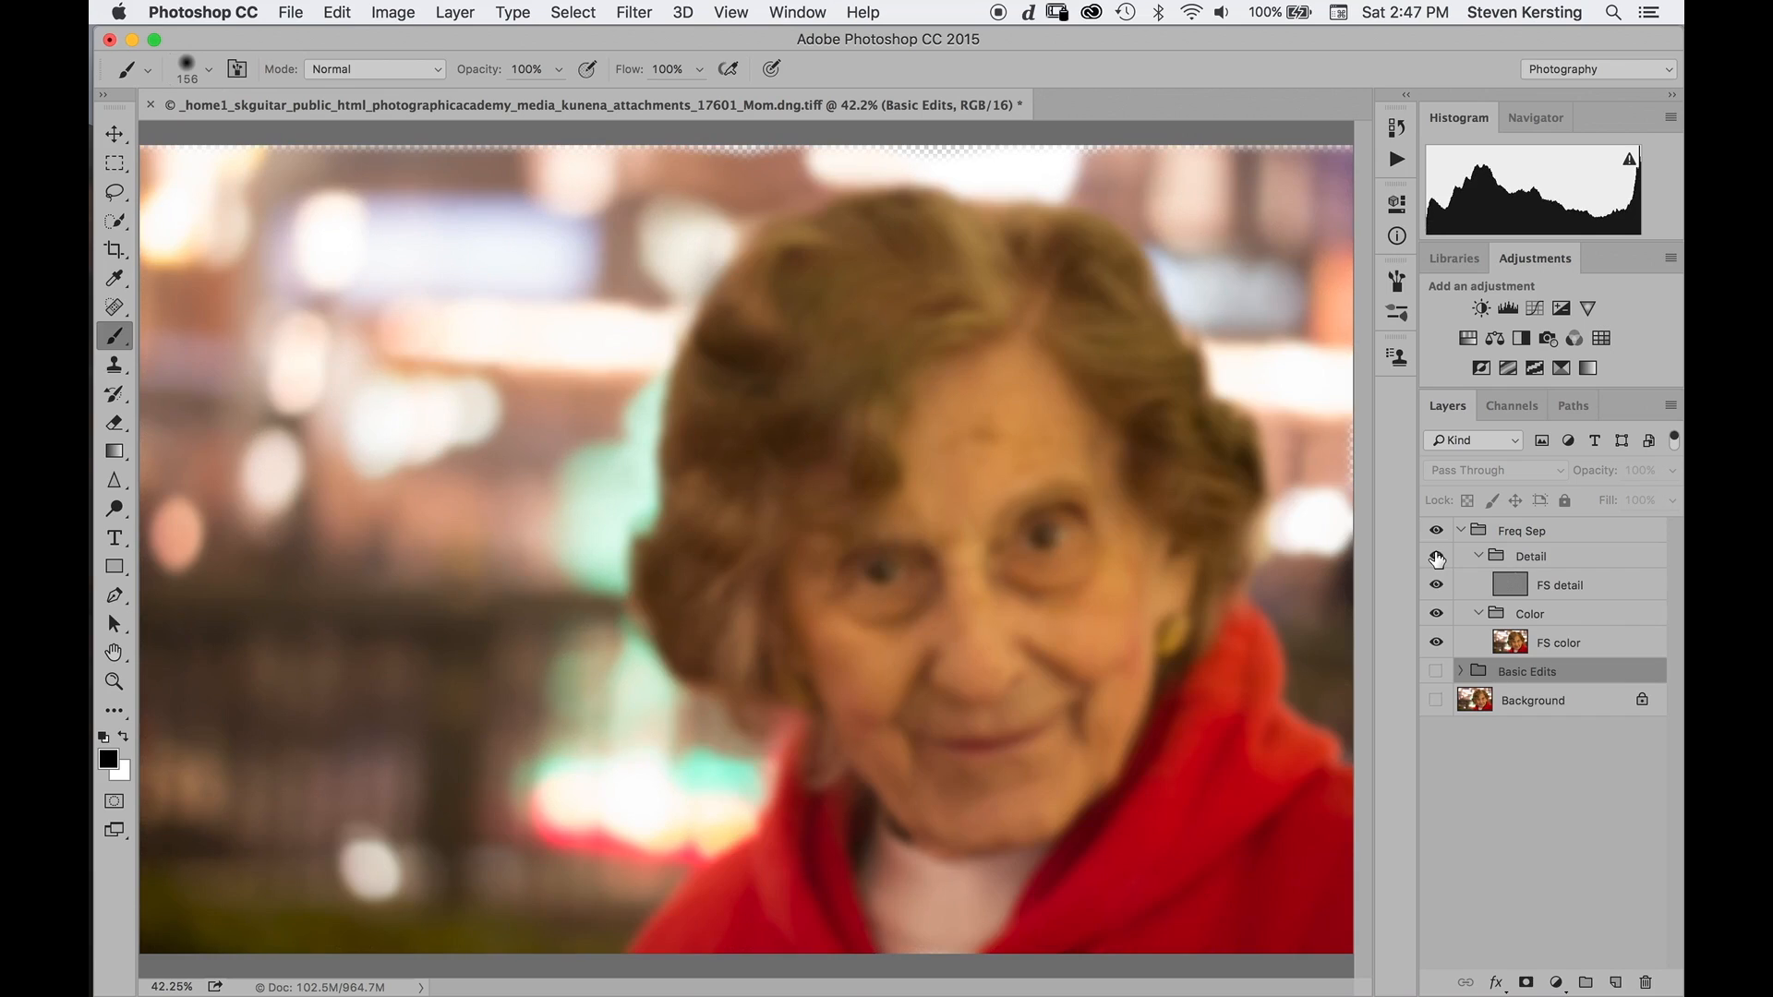
{"action": "left_click", "coordinate": [1437, 557]}
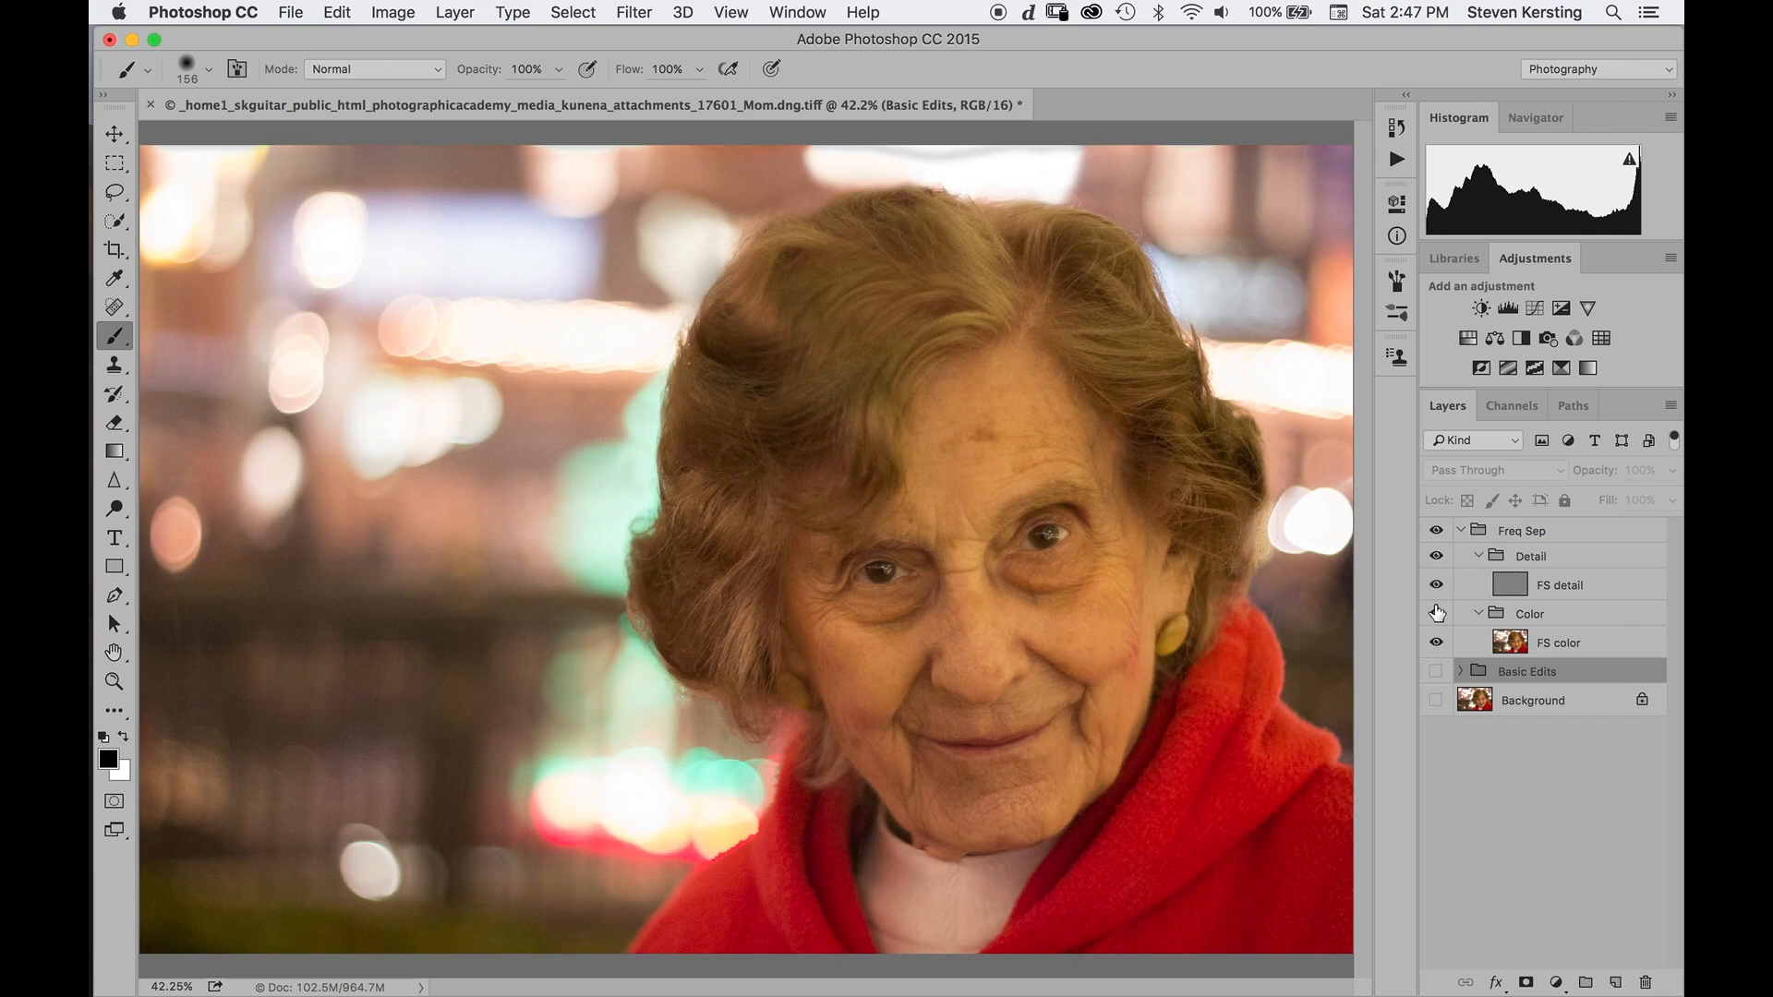
{"action": "left_click", "coordinate": [1437, 613]}
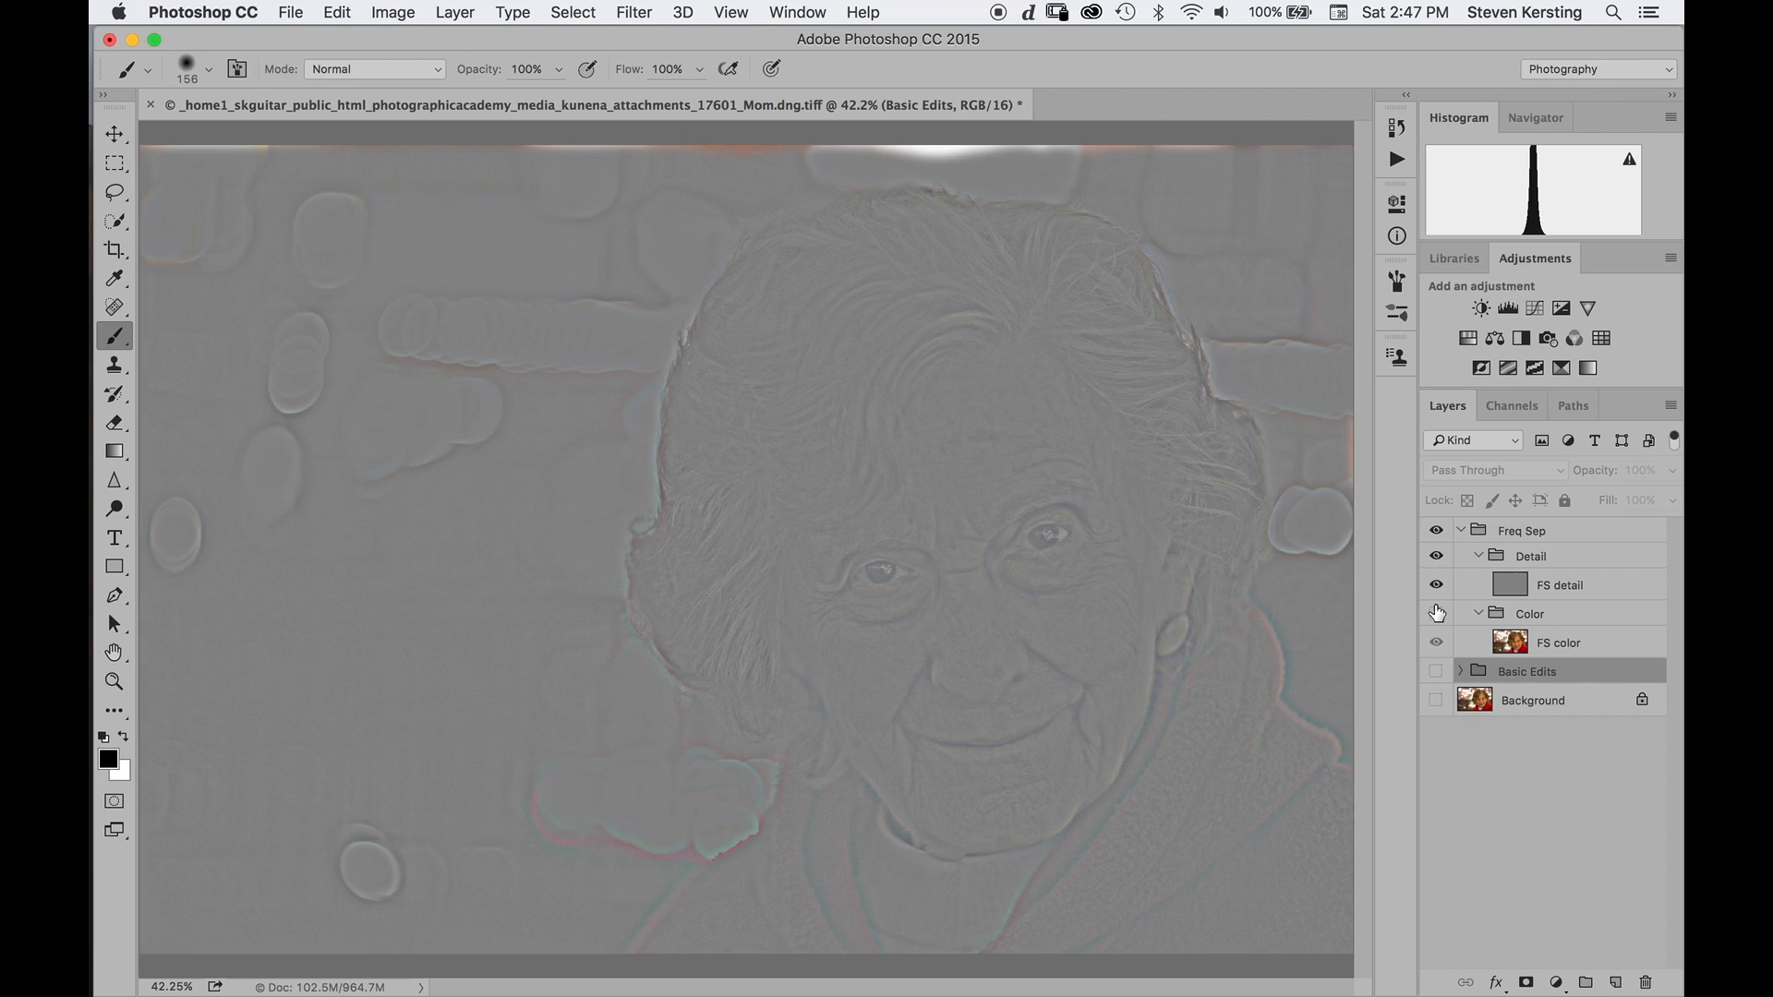
{"action": "left_click", "coordinate": [1437, 613]}
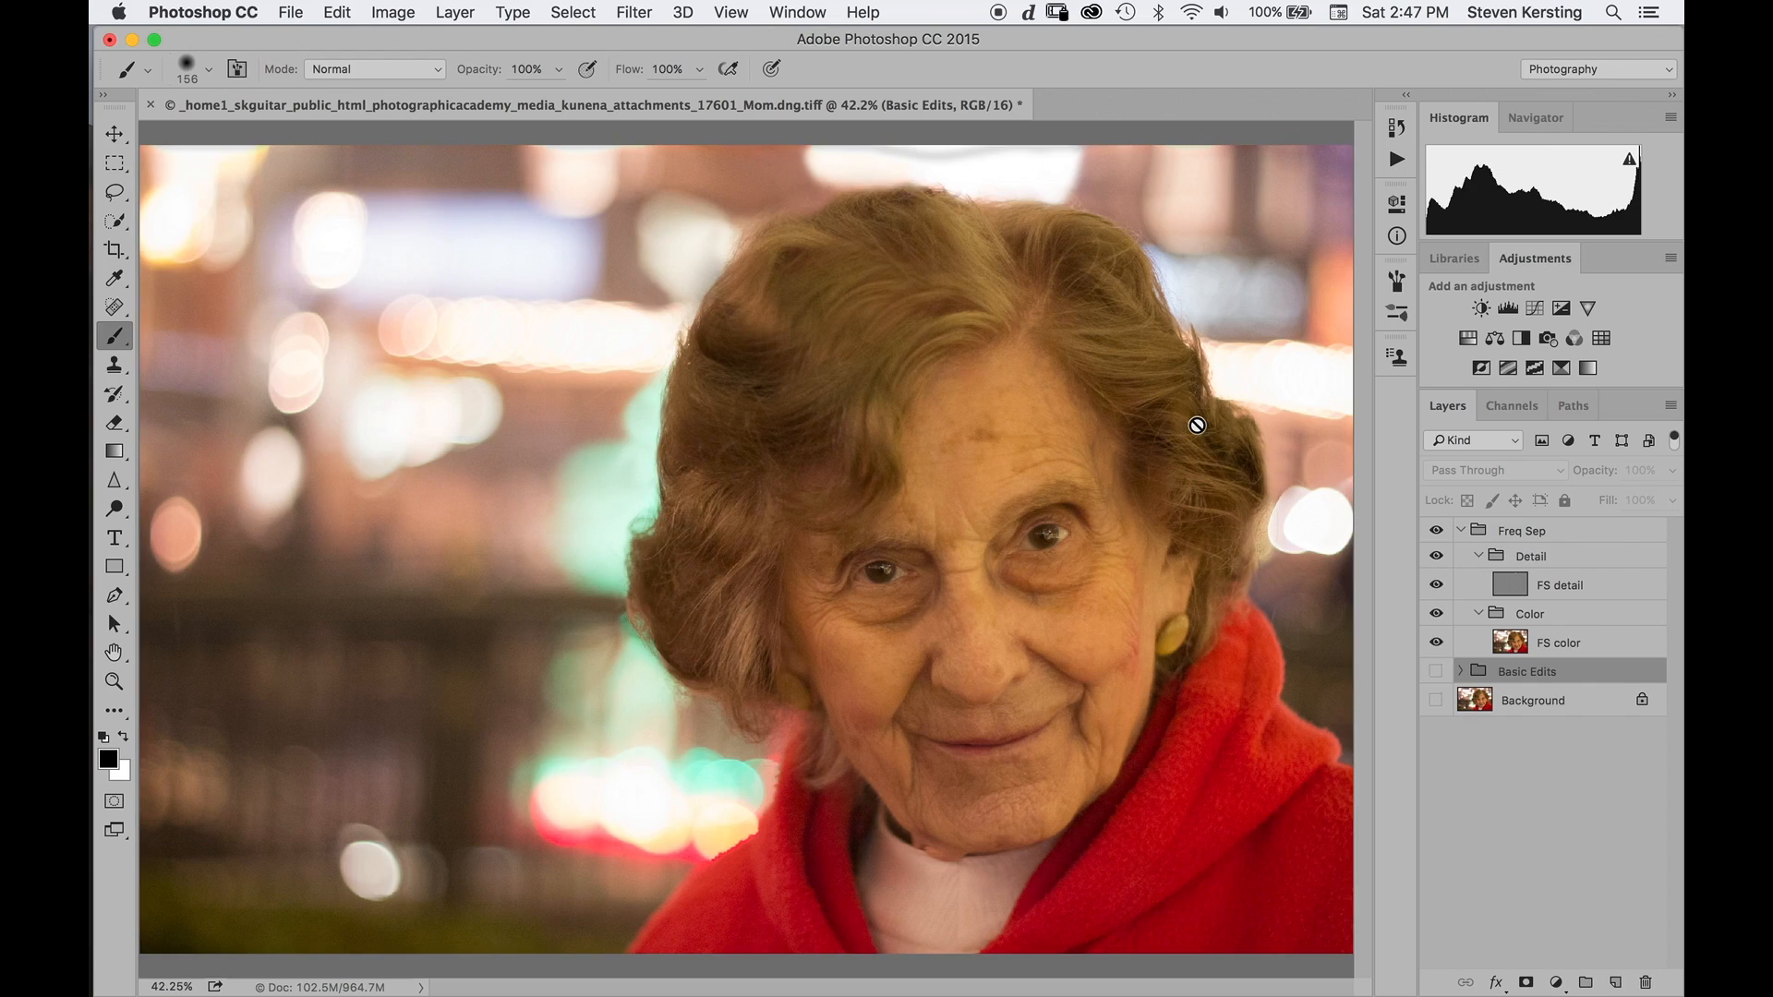
Hide the Detail group and select the FS color layer with the Lasso tool active at 10 px feather.
{"action": "left_click", "coordinate": [1437, 557]}
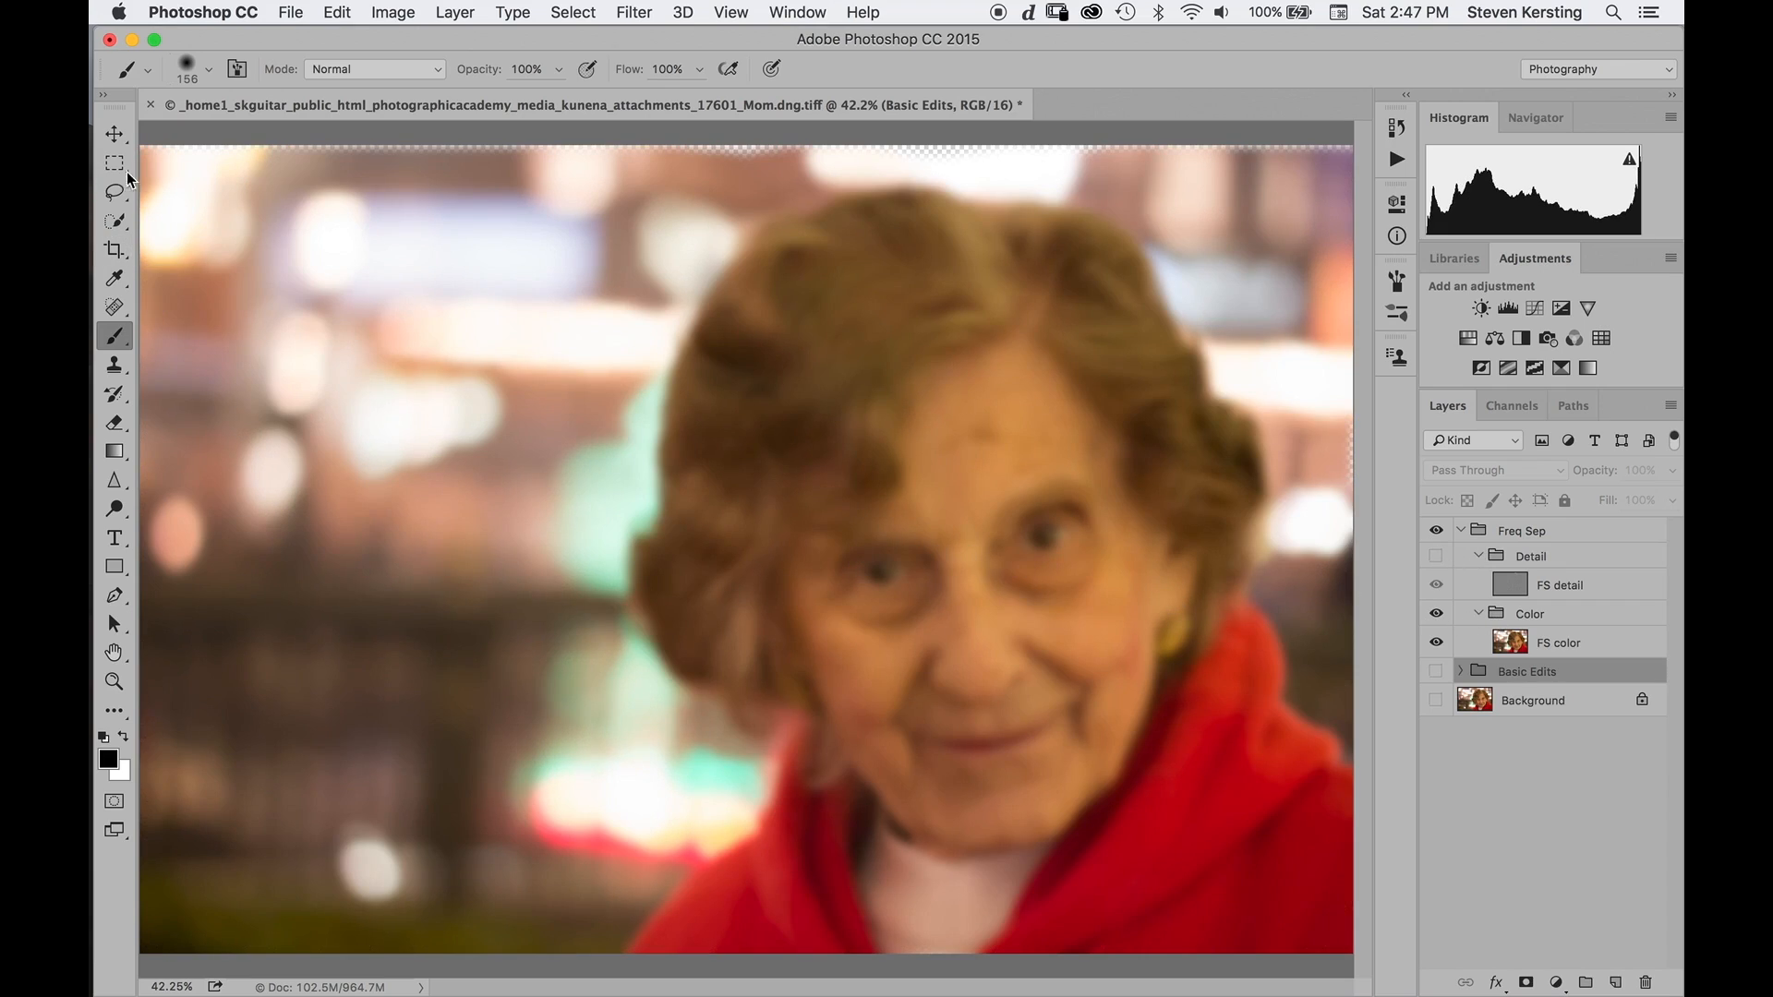
{"action": "left_click", "coordinate": [115, 192]}
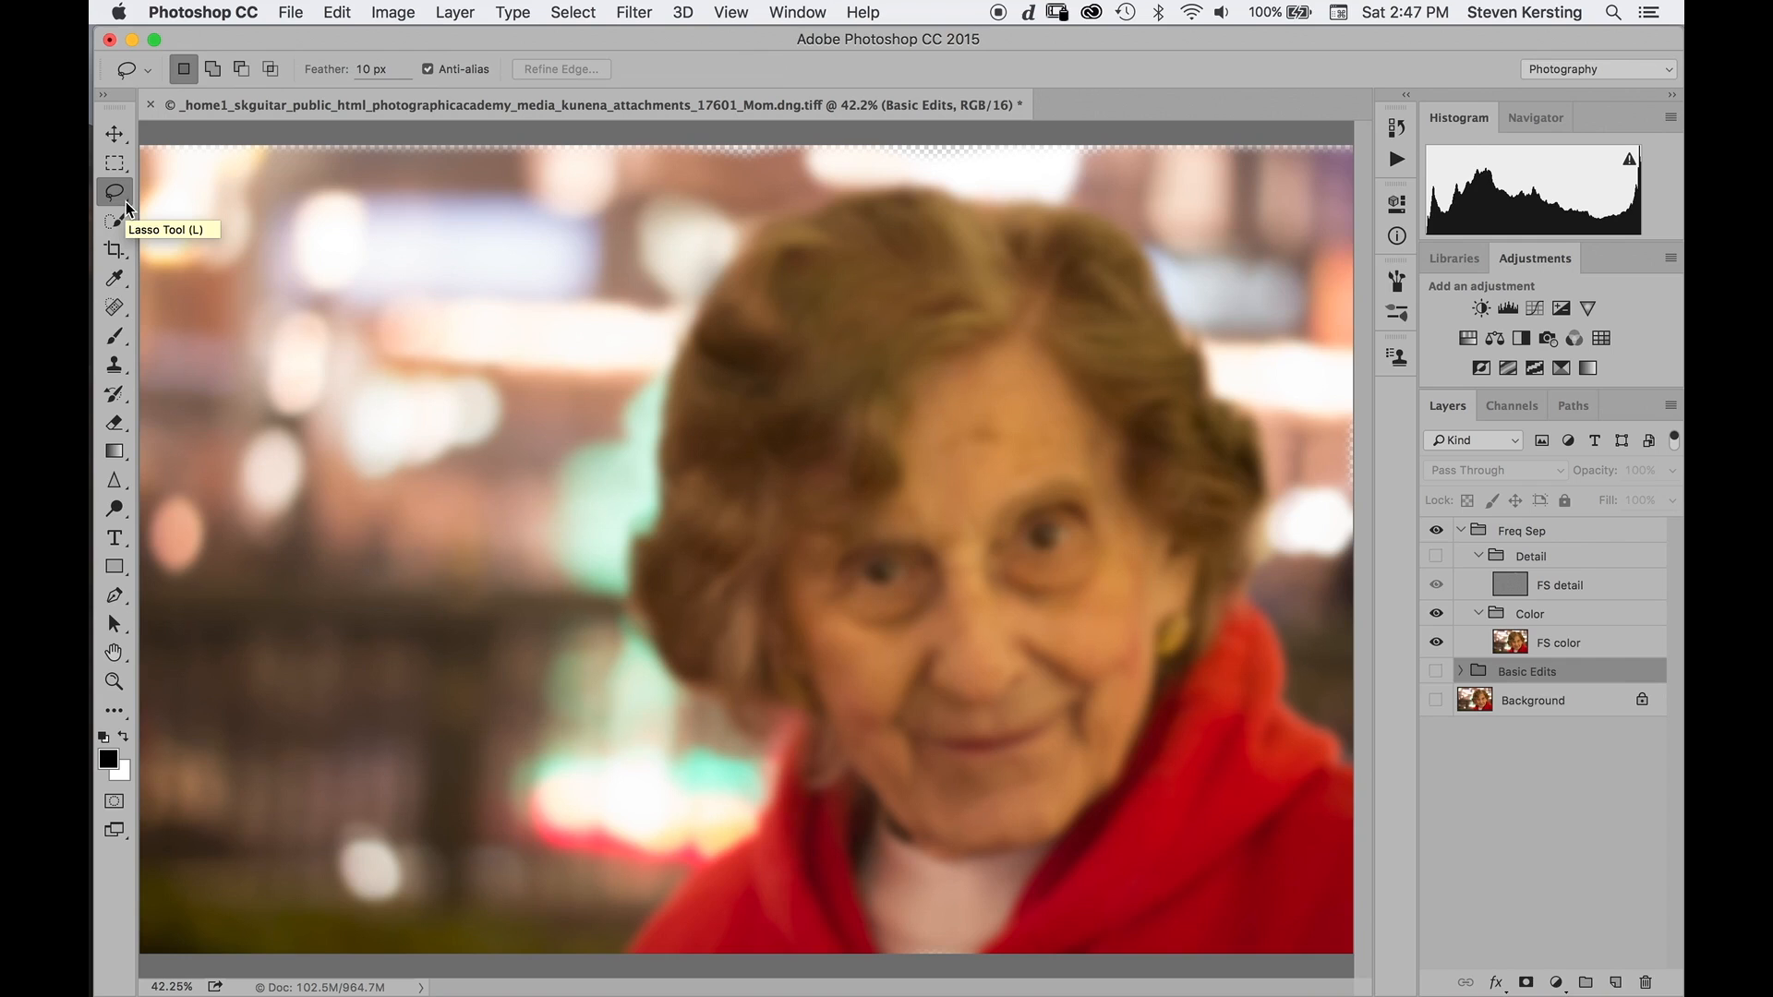
{"action": "left_click", "coordinate": [920, 621], "text": "super"}
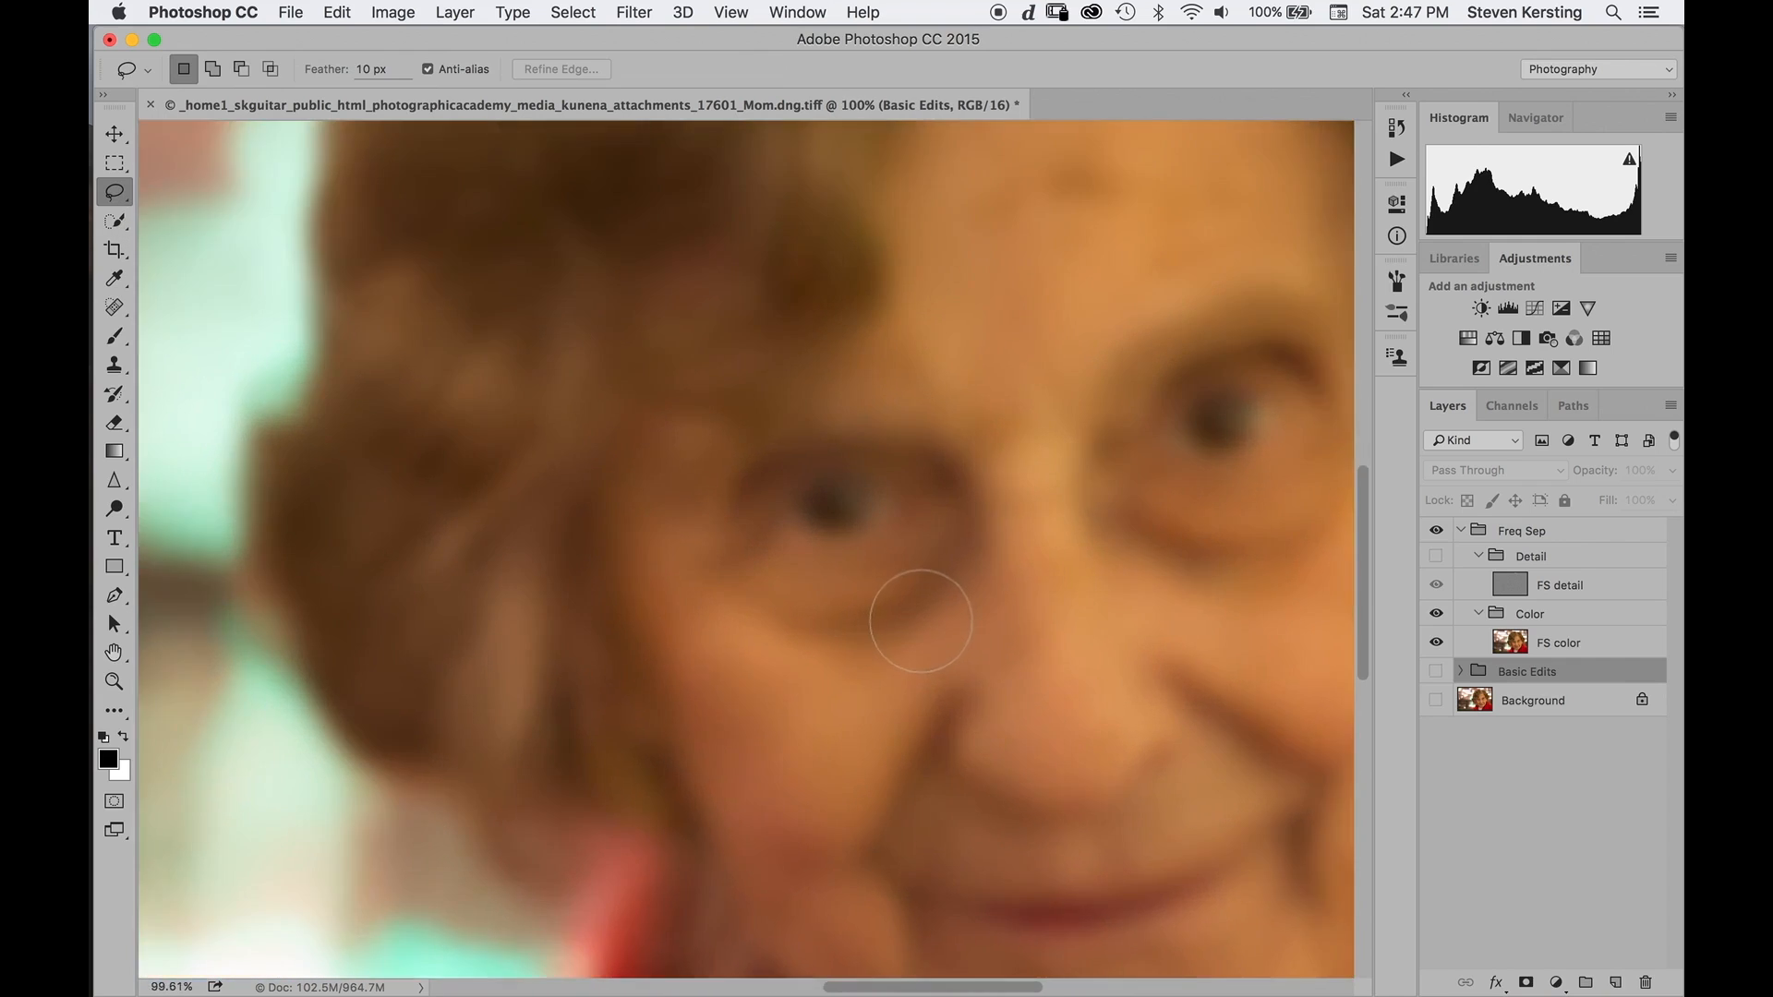
{"action": "left_click", "coordinate": [921, 621], "text": "alt+super"}
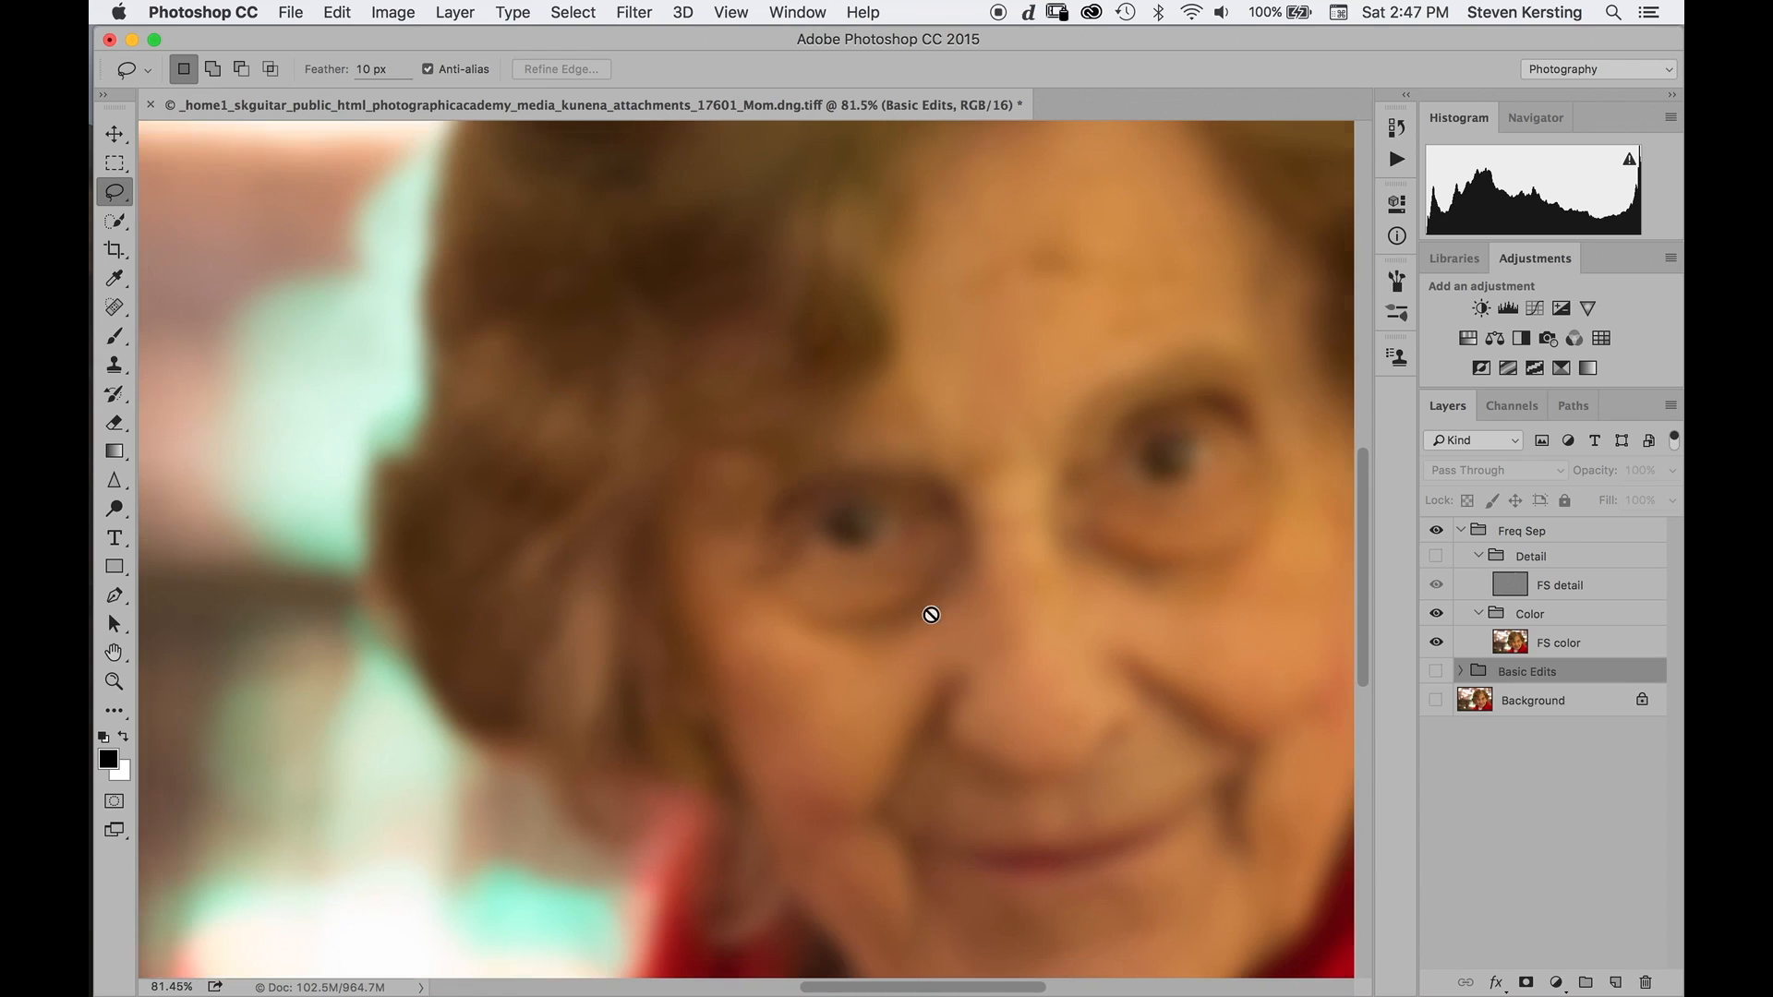
{"action": "left_click", "coordinate": [931, 614], "text": "alt+super"}
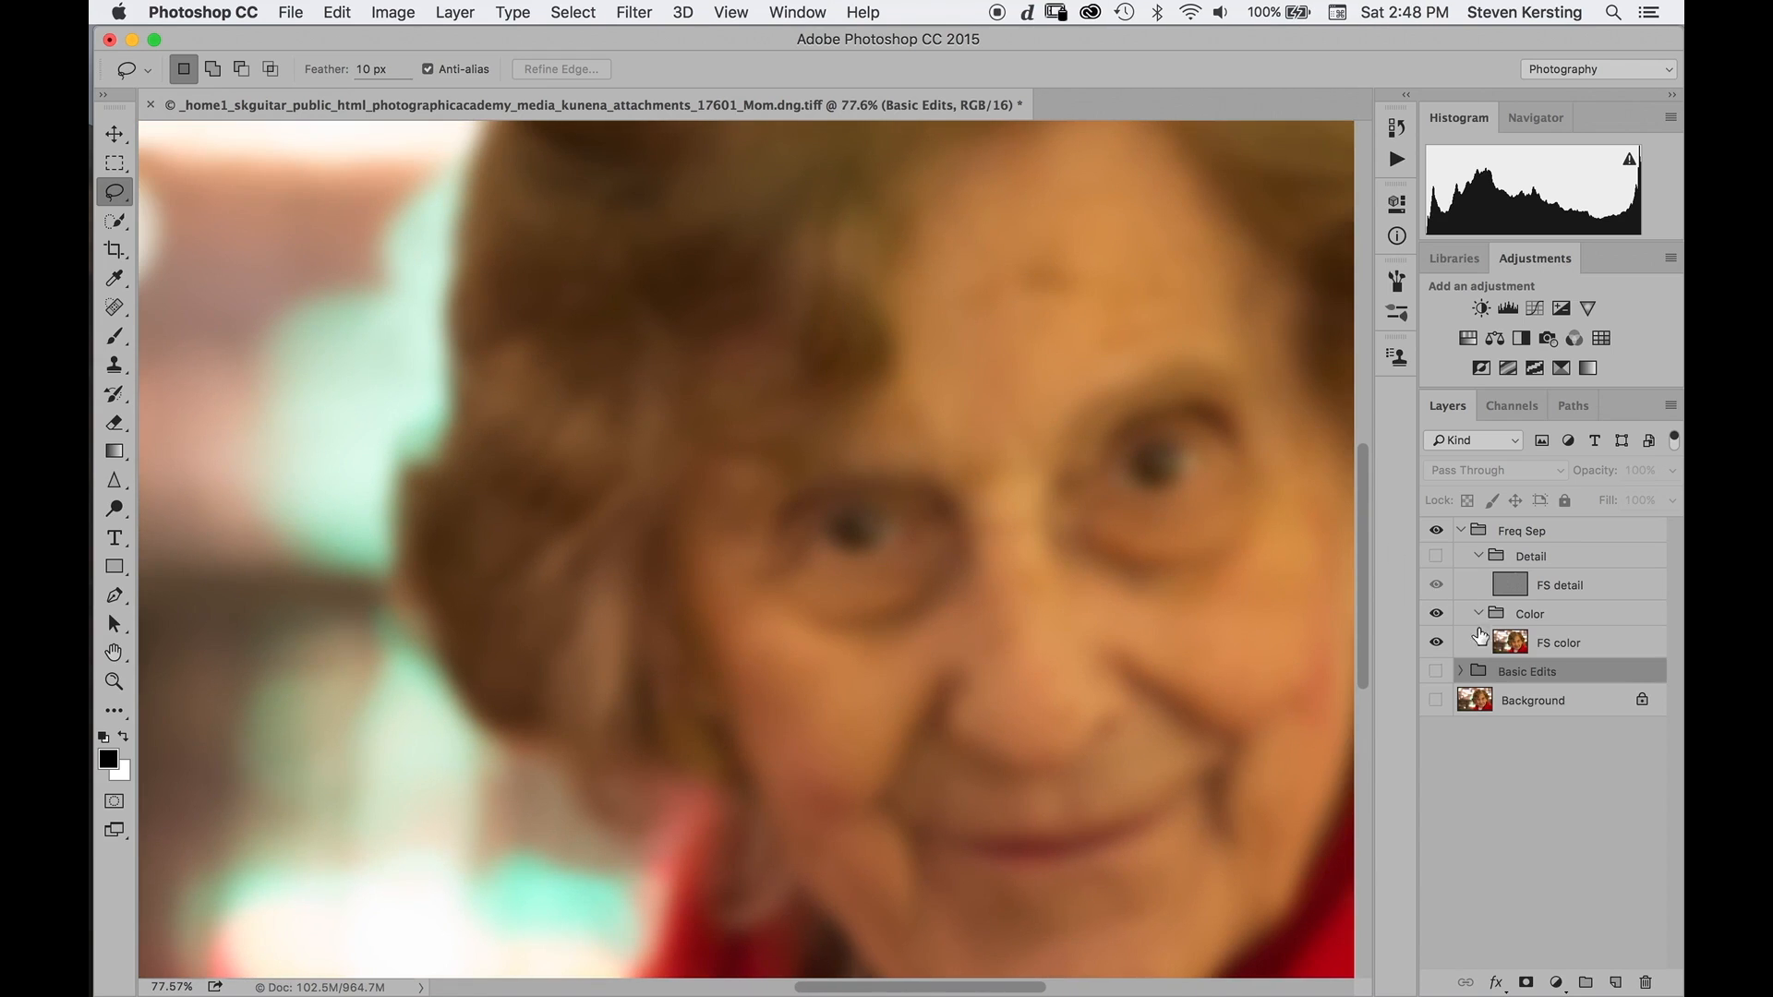
{"action": "left_click", "coordinate": [1522, 654]}
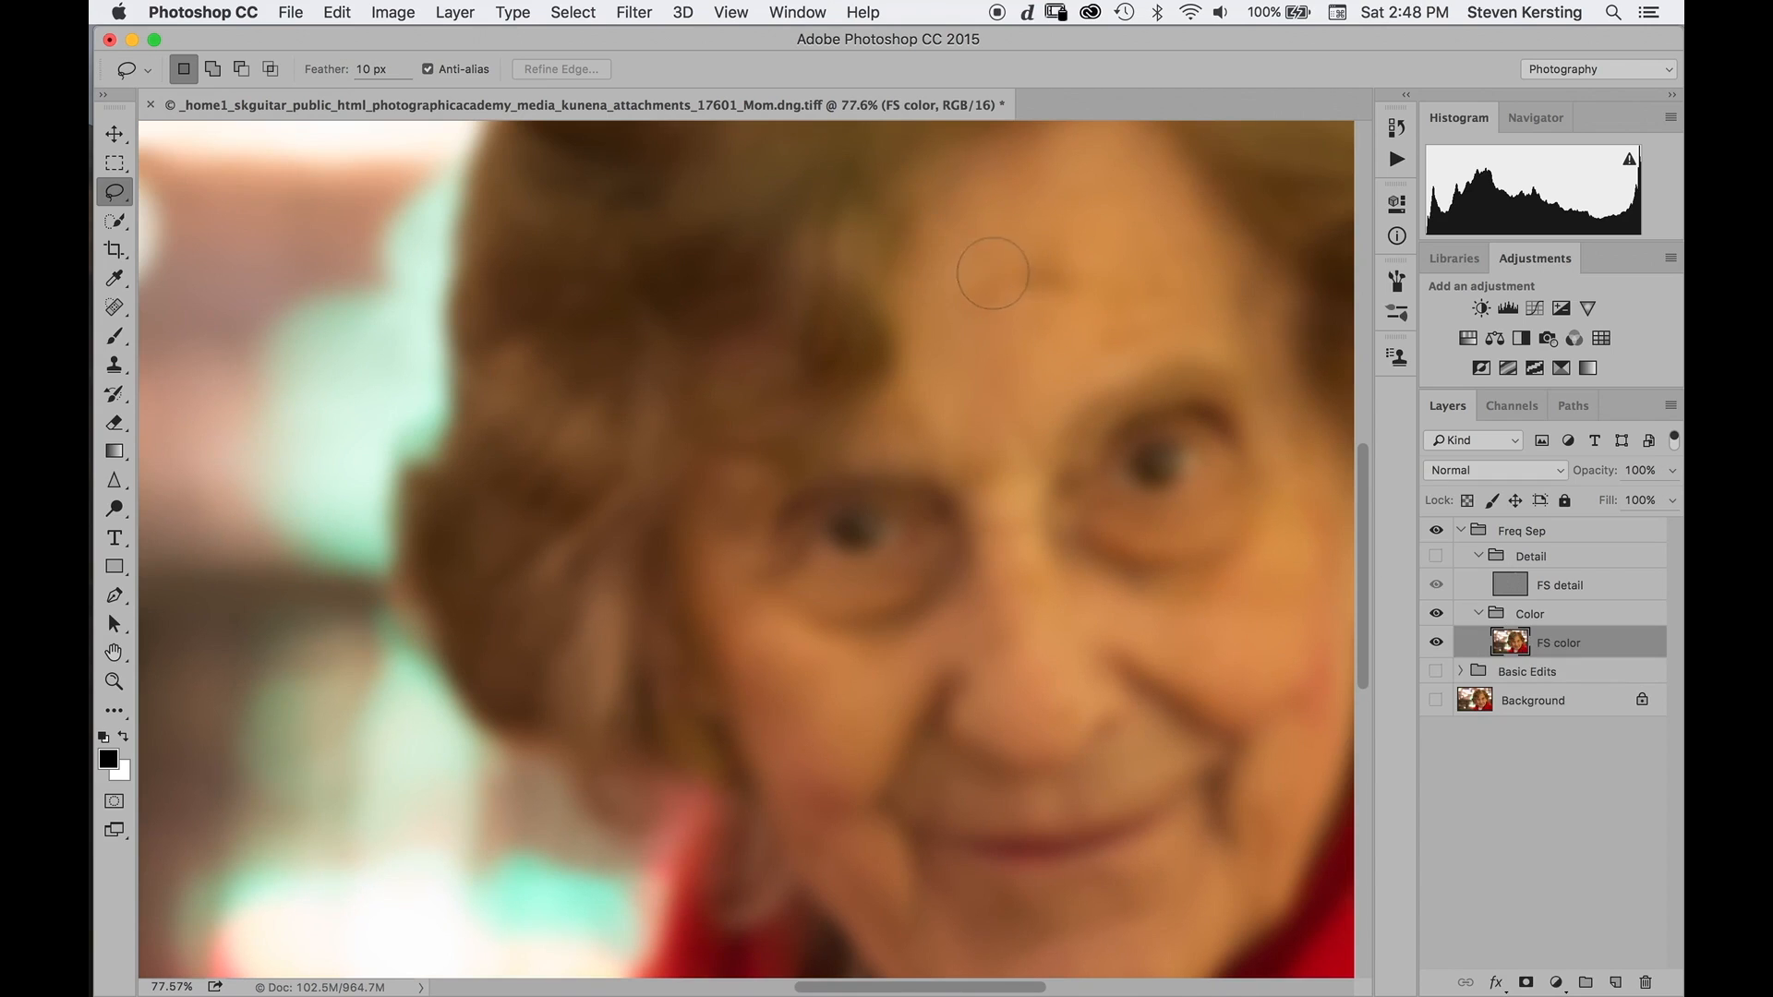
Try to outline the dark spot on the forehead, and undo the stray erasing.
{"action": "mouse_move", "coordinate": [1002, 222]}
{"action": "left_mouse_down"}
{"action": "mouse_move", "coordinate": [947, 242]}
{"action": "mouse_move", "coordinate": [938, 351]}
{"action": "mouse_move", "coordinate": [1120, 269]}
{"action": "mouse_move", "coordinate": [998, 222]}
{"action": "left_mouse_up"}
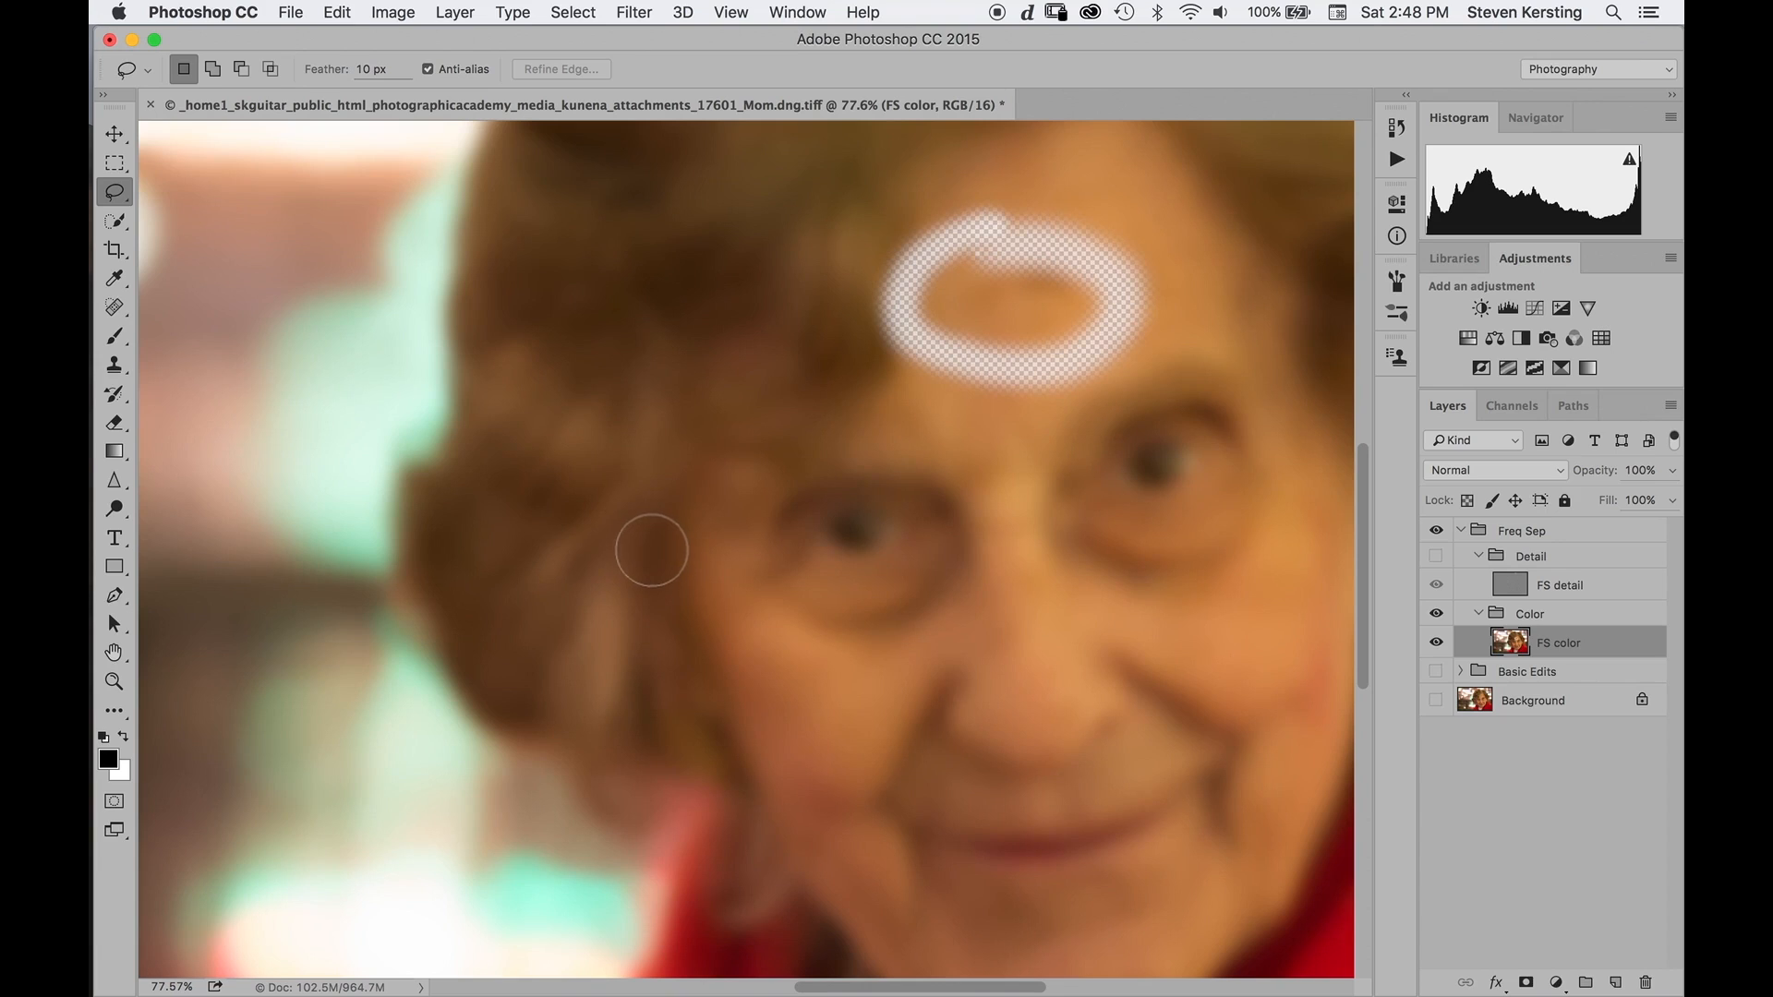
{"action": "key", "text": "super+z"}
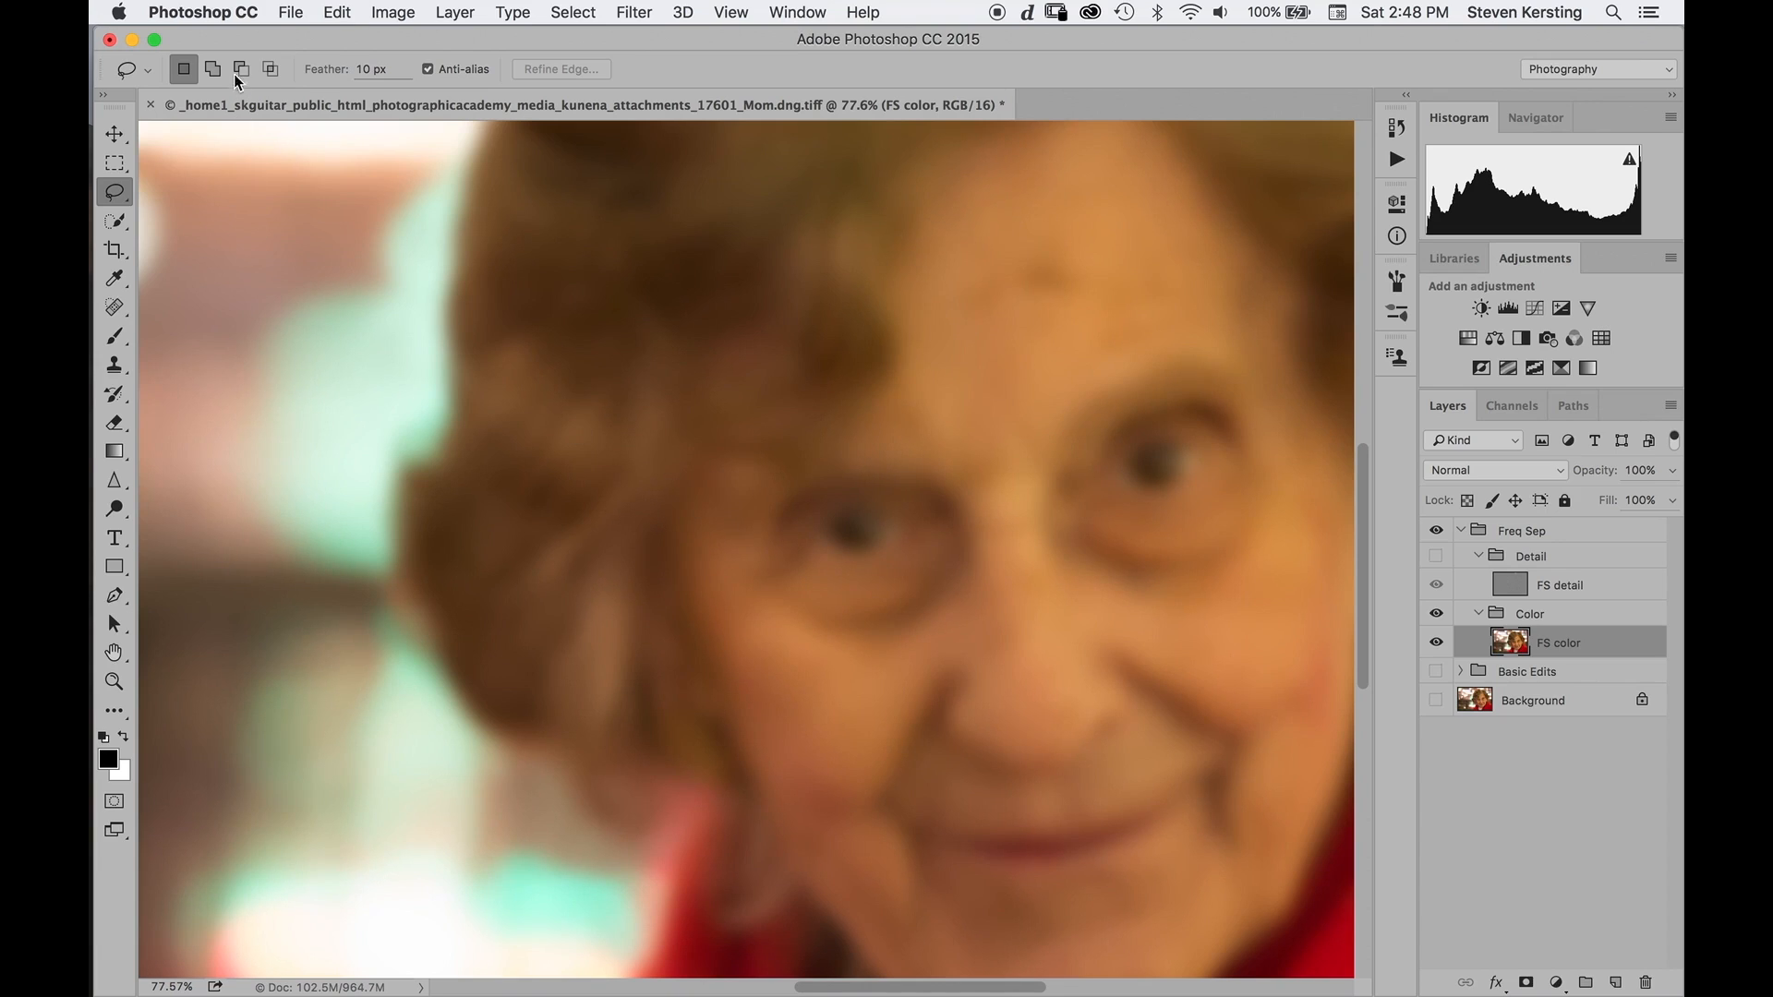
Review the Performance preferences, including memory usage, graphics processor and history state settings.
{"action": "left_click", "coordinate": [225, 17]}
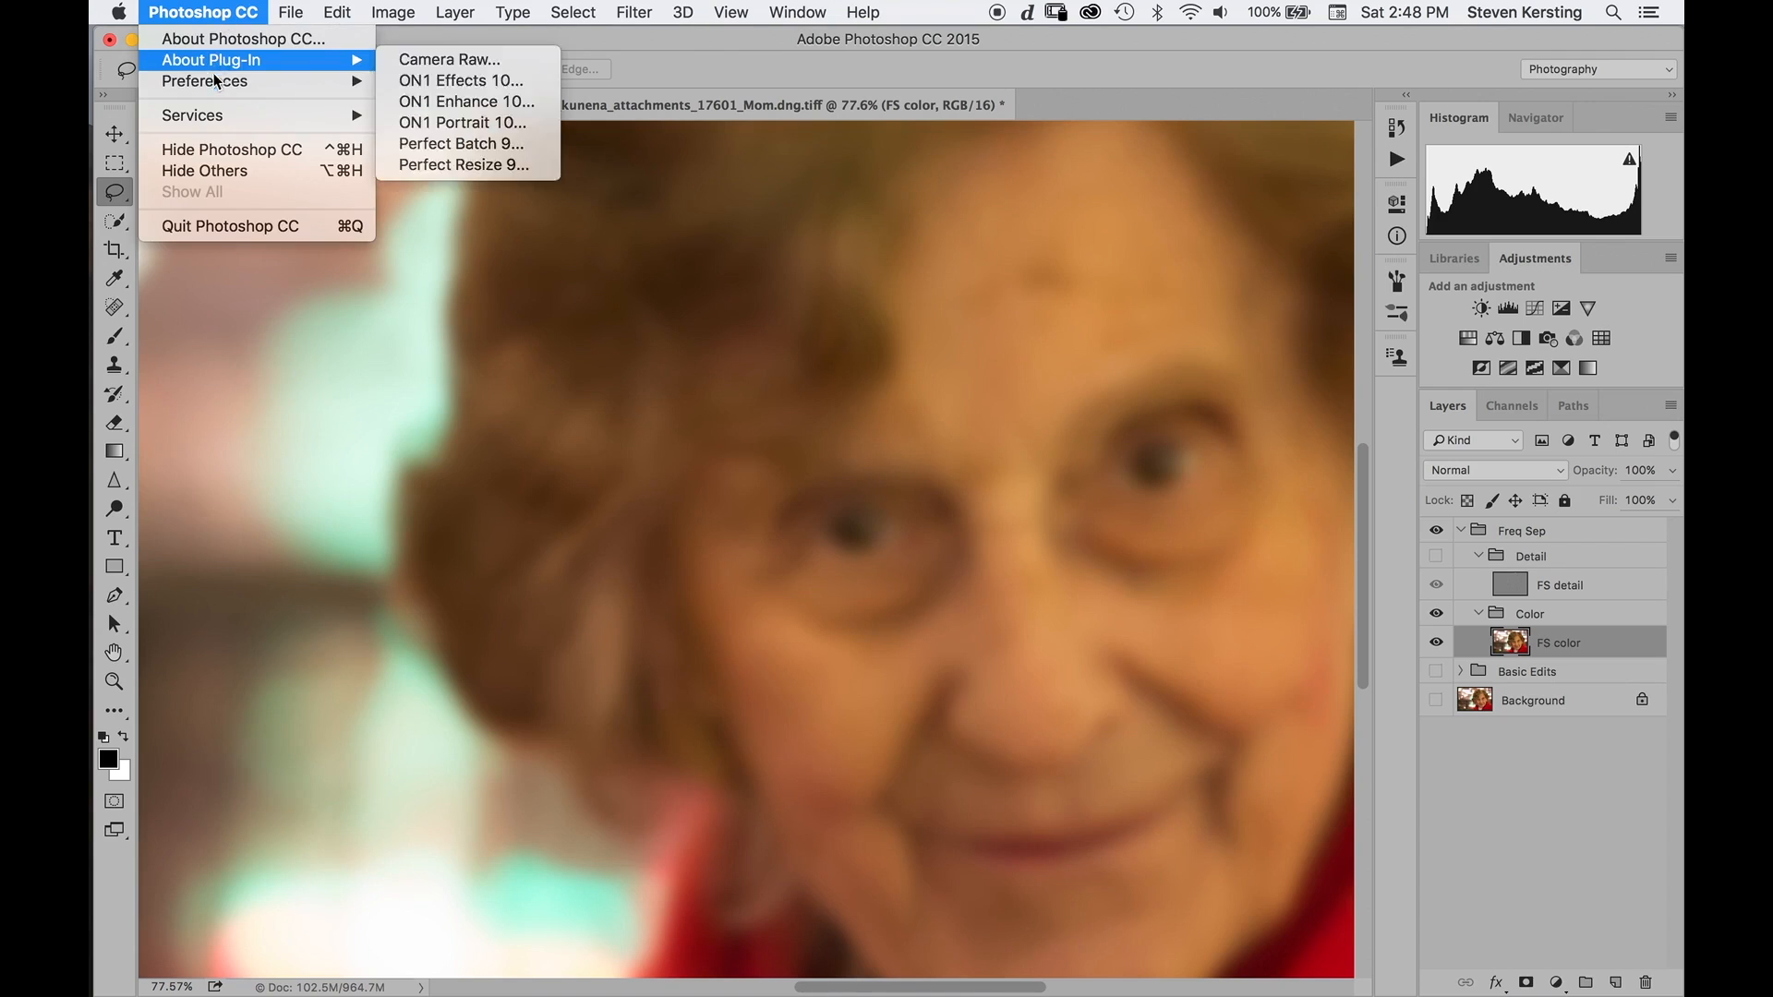
{"action": "mouse_move", "coordinate": [217, 81]}
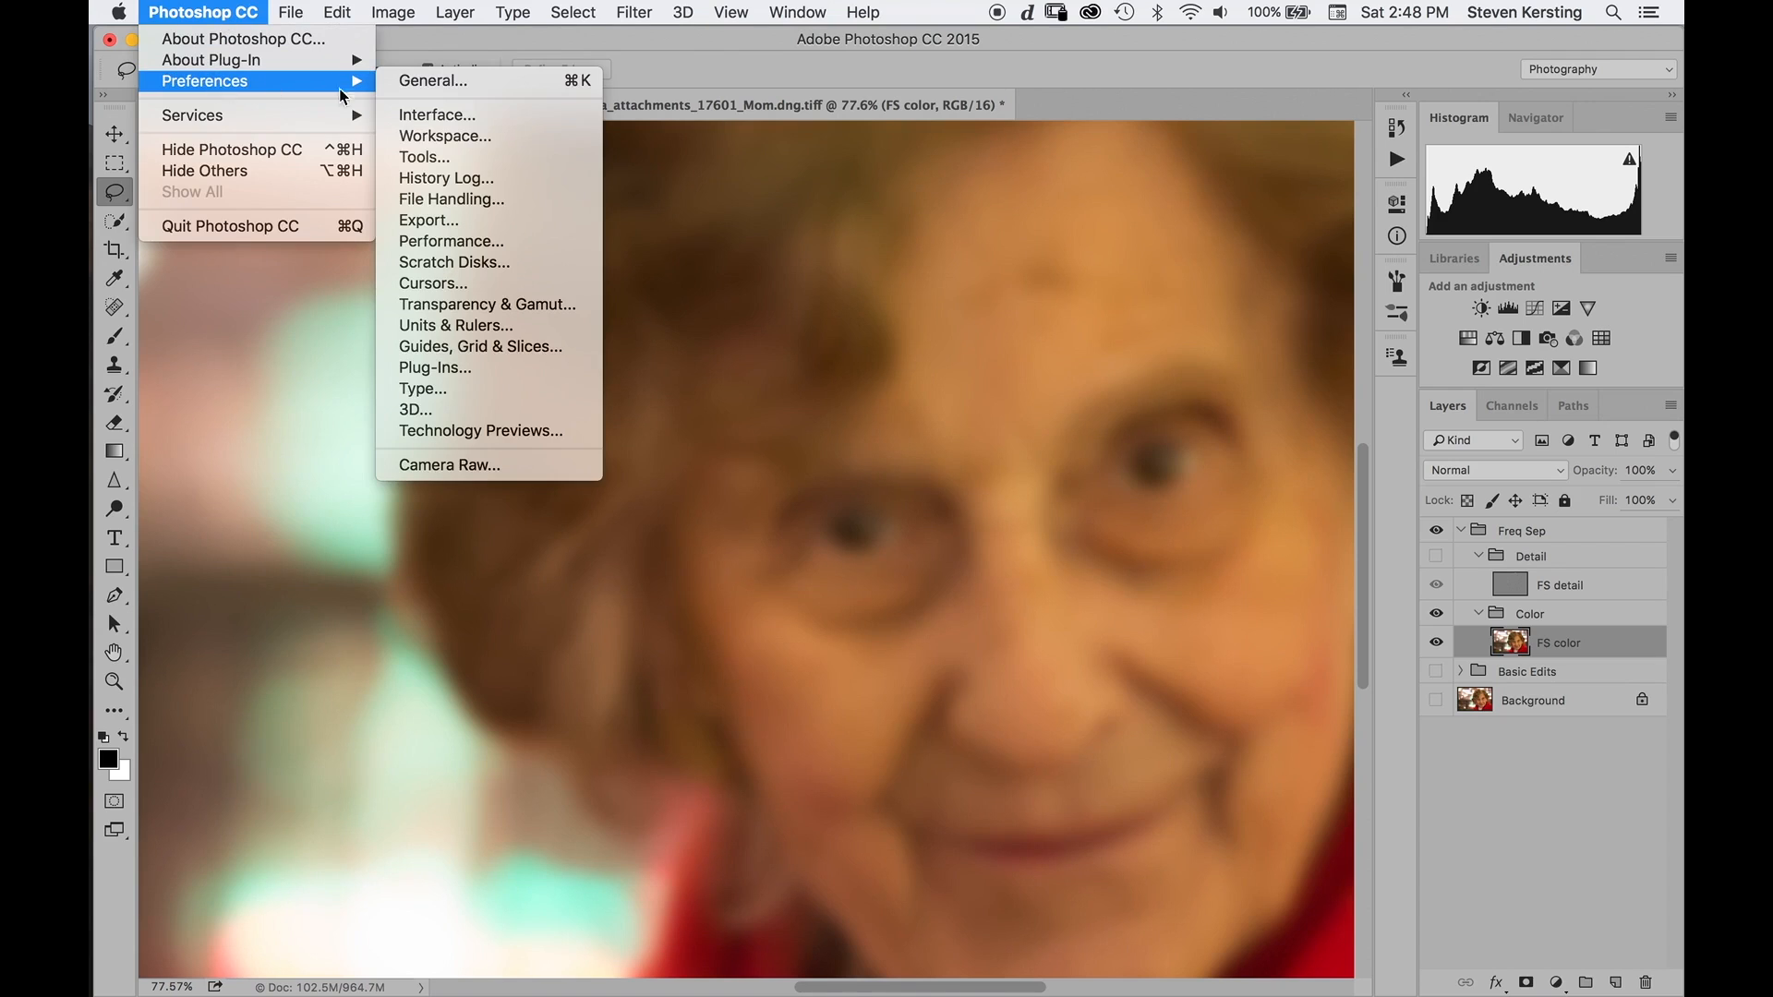
{"action": "left_click", "coordinate": [510, 243]}
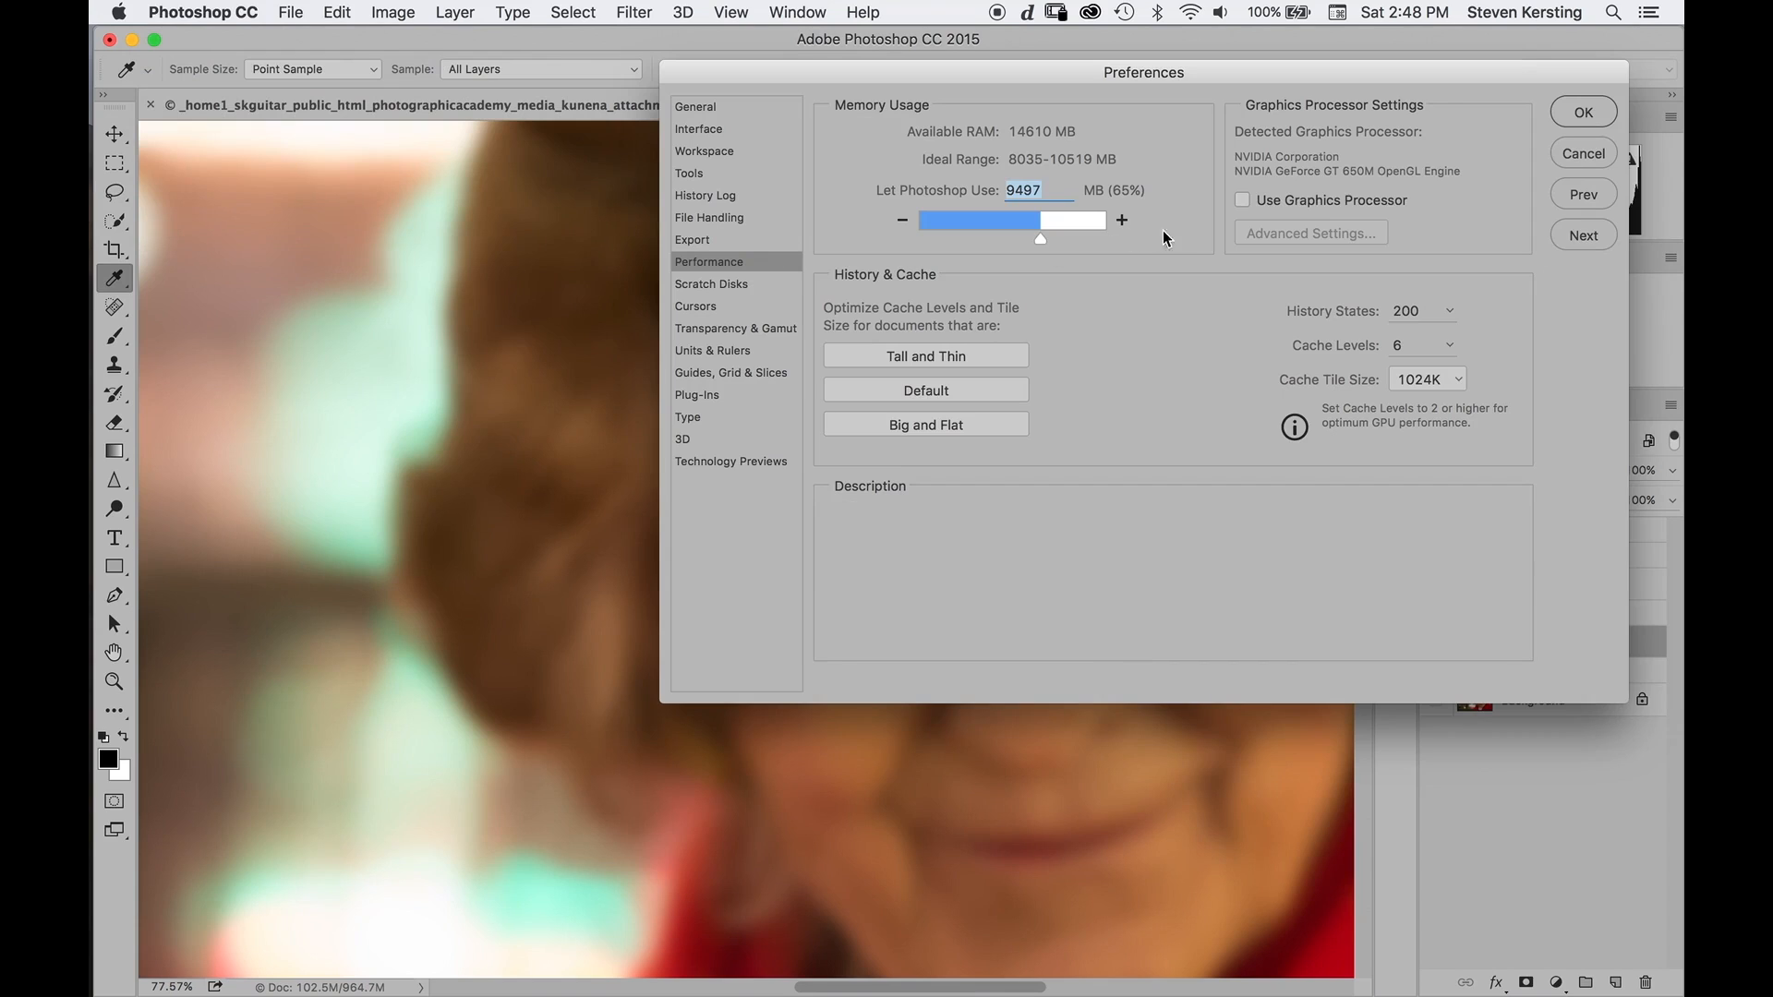
{"action": "left_click", "coordinate": [1584, 111]}
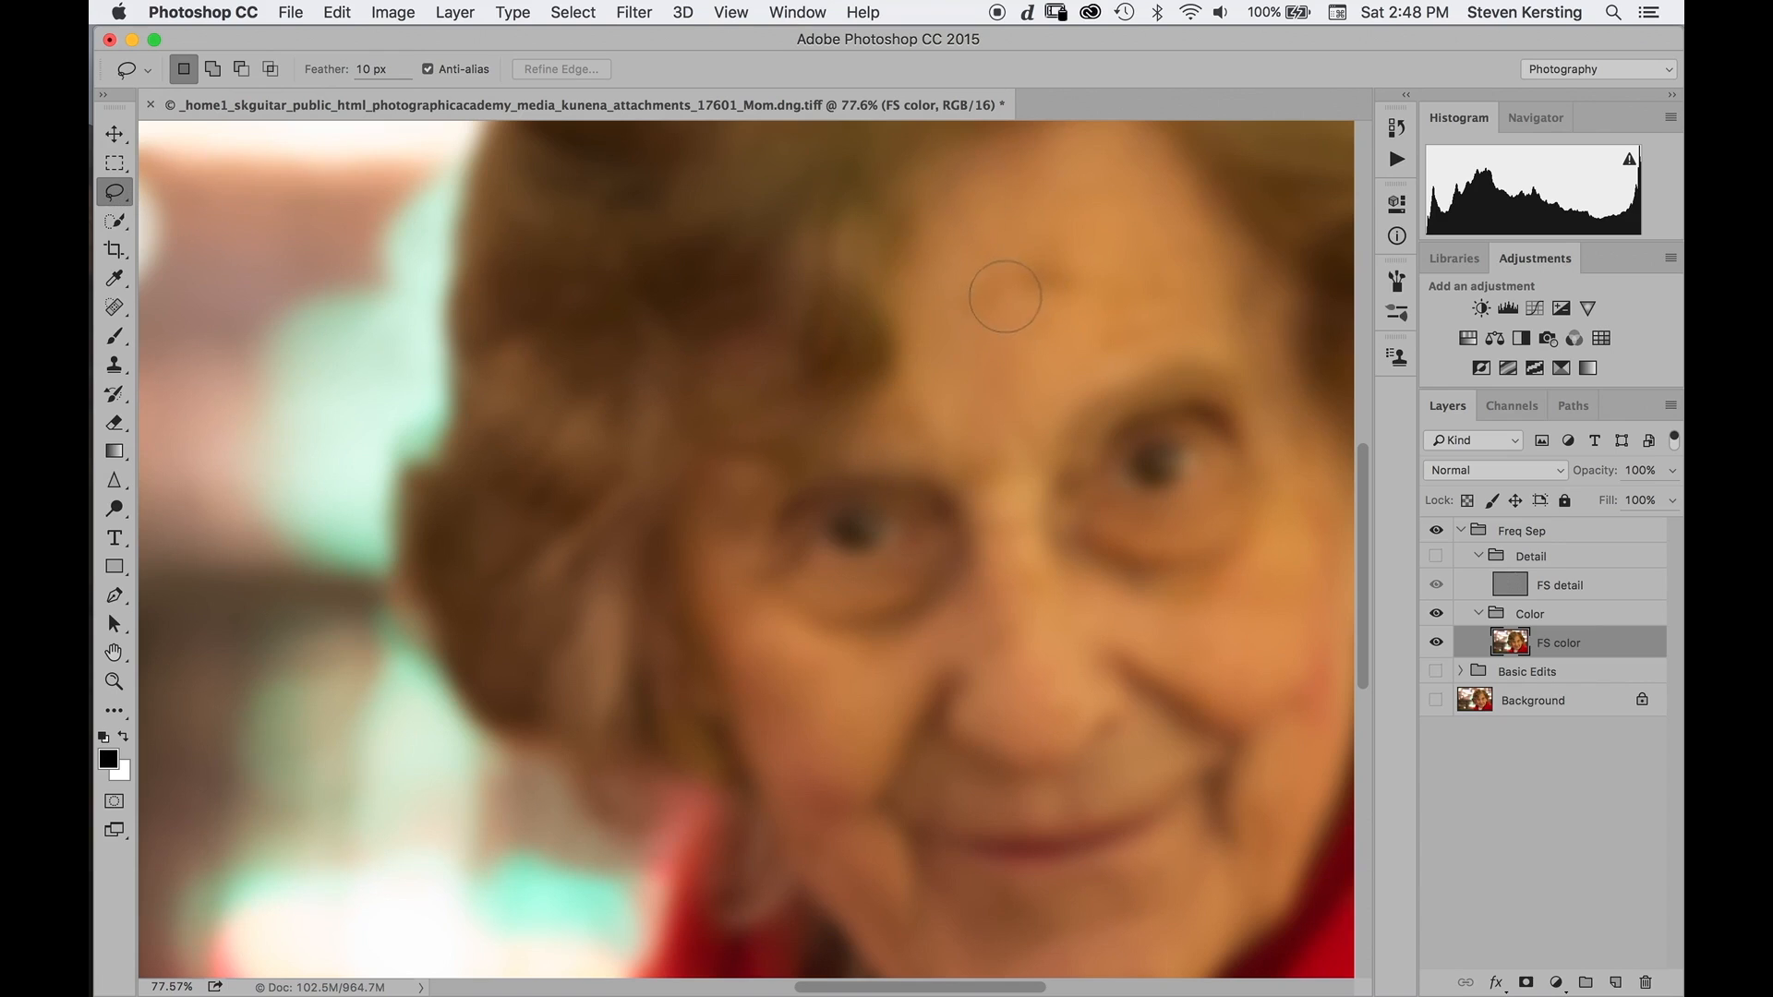
Undo the stray erased mark and lasso an oval area around the dark spot in the middle of the forehead.
{"action": "mouse_move", "coordinate": [998, 341]}
{"action": "left_mouse_down"}
{"action": "mouse_move", "coordinate": [1039, 354]}
{"action": "mouse_move", "coordinate": [1022, 364]}
{"action": "left_mouse_up"}
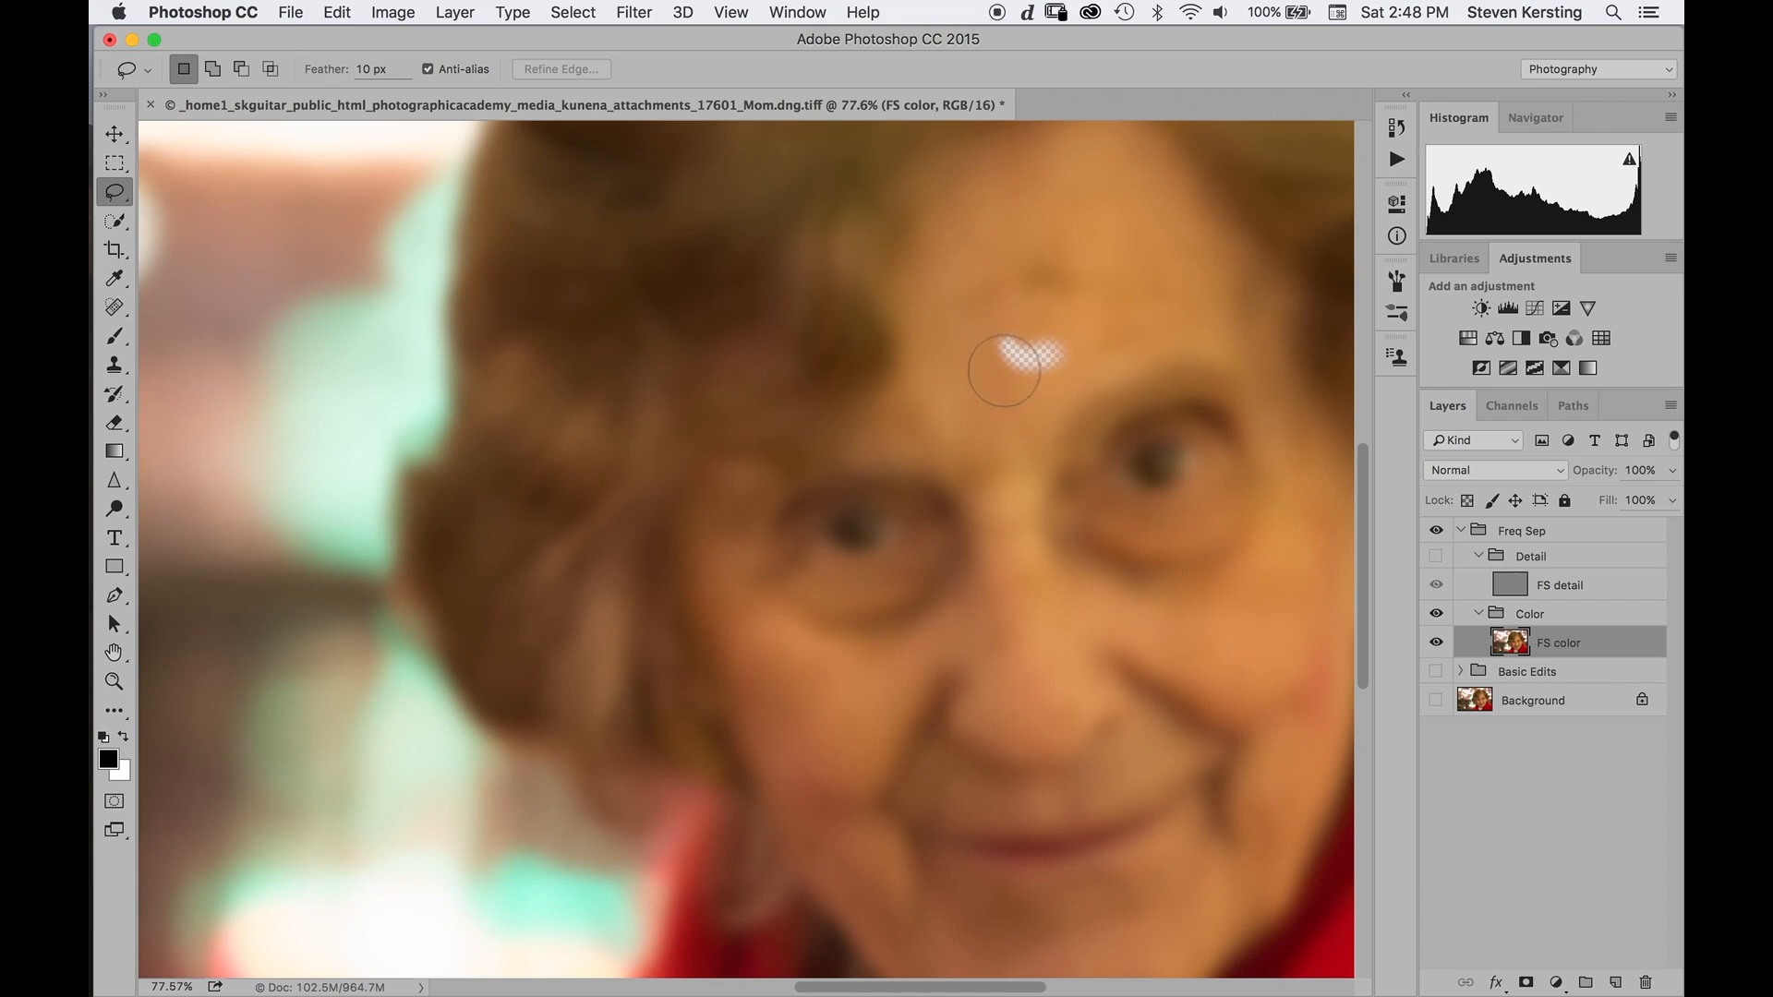
{"action": "key", "text": "super+z"}
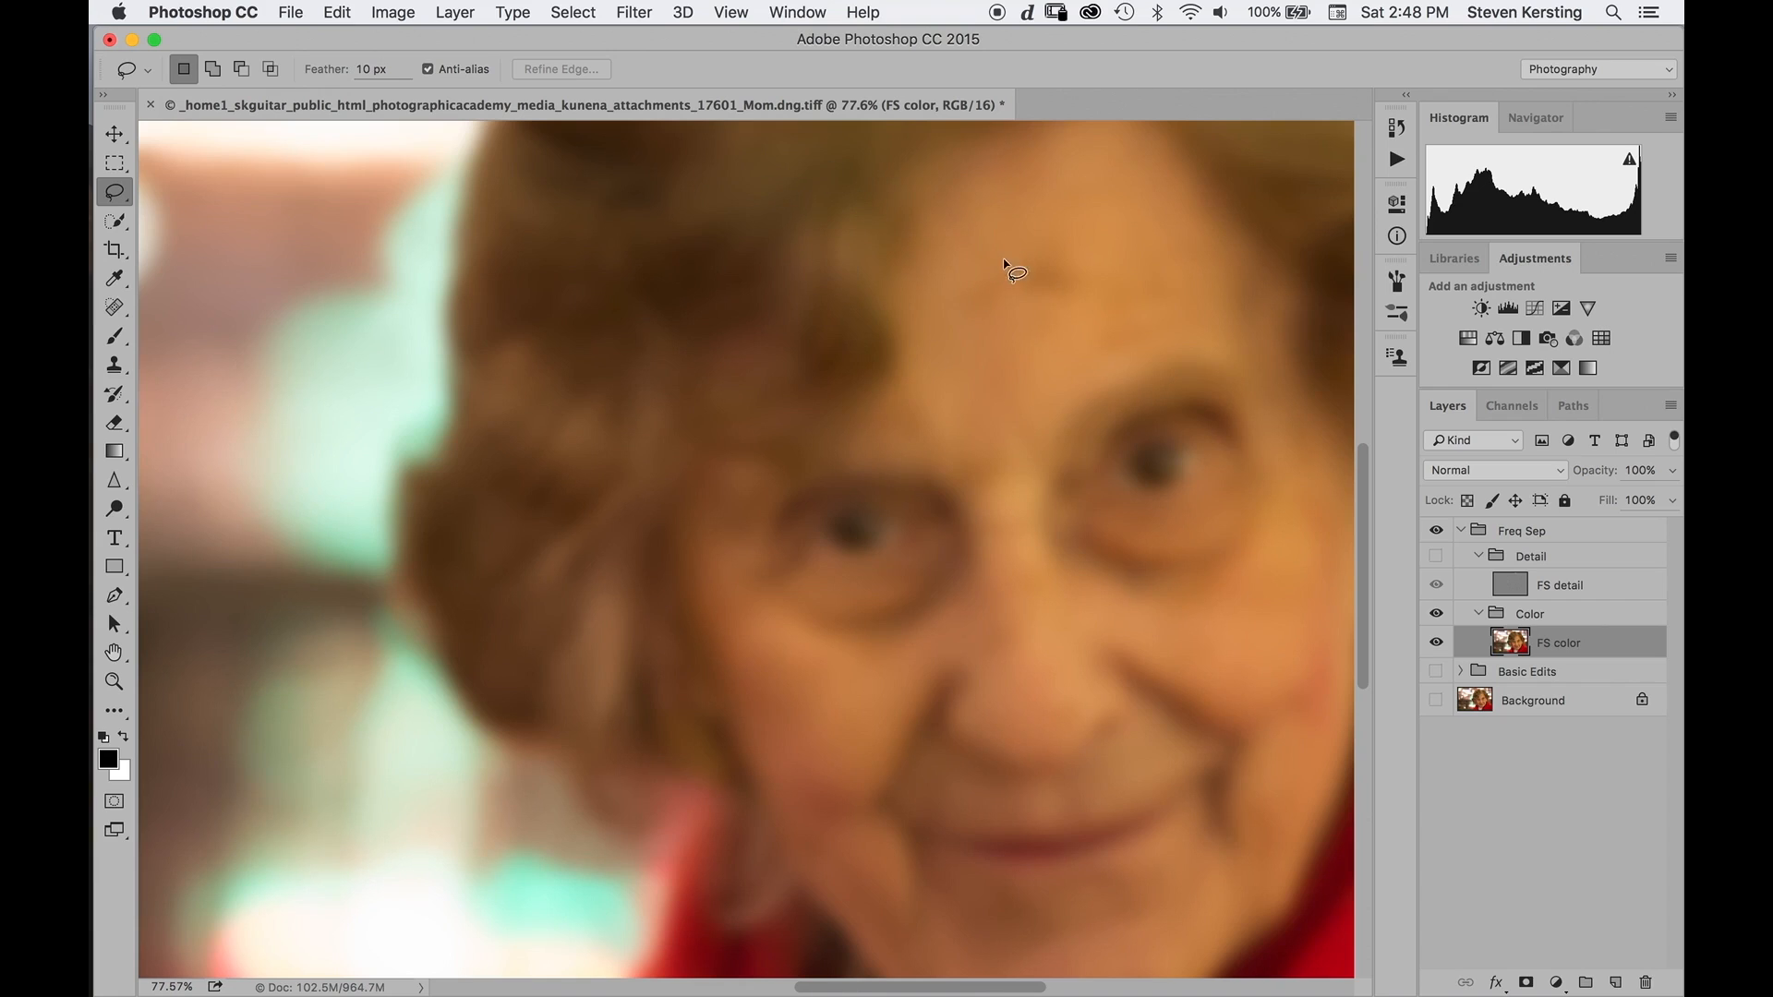
{"action": "mouse_move", "coordinate": [1008, 227]}
{"action": "left_mouse_down"}
{"action": "mouse_move", "coordinate": [958, 246]}
{"action": "mouse_move", "coordinate": [934, 305]}
{"action": "mouse_move", "coordinate": [994, 364]}
{"action": "mouse_move", "coordinate": [1114, 339]}
{"action": "mouse_move", "coordinate": [1159, 290]}
{"action": "mouse_move", "coordinate": [1081, 216]}
{"action": "mouse_move", "coordinate": [992, 228]}
{"action": "mouse_move", "coordinate": [926, 277]}
{"action": "left_mouse_up"}
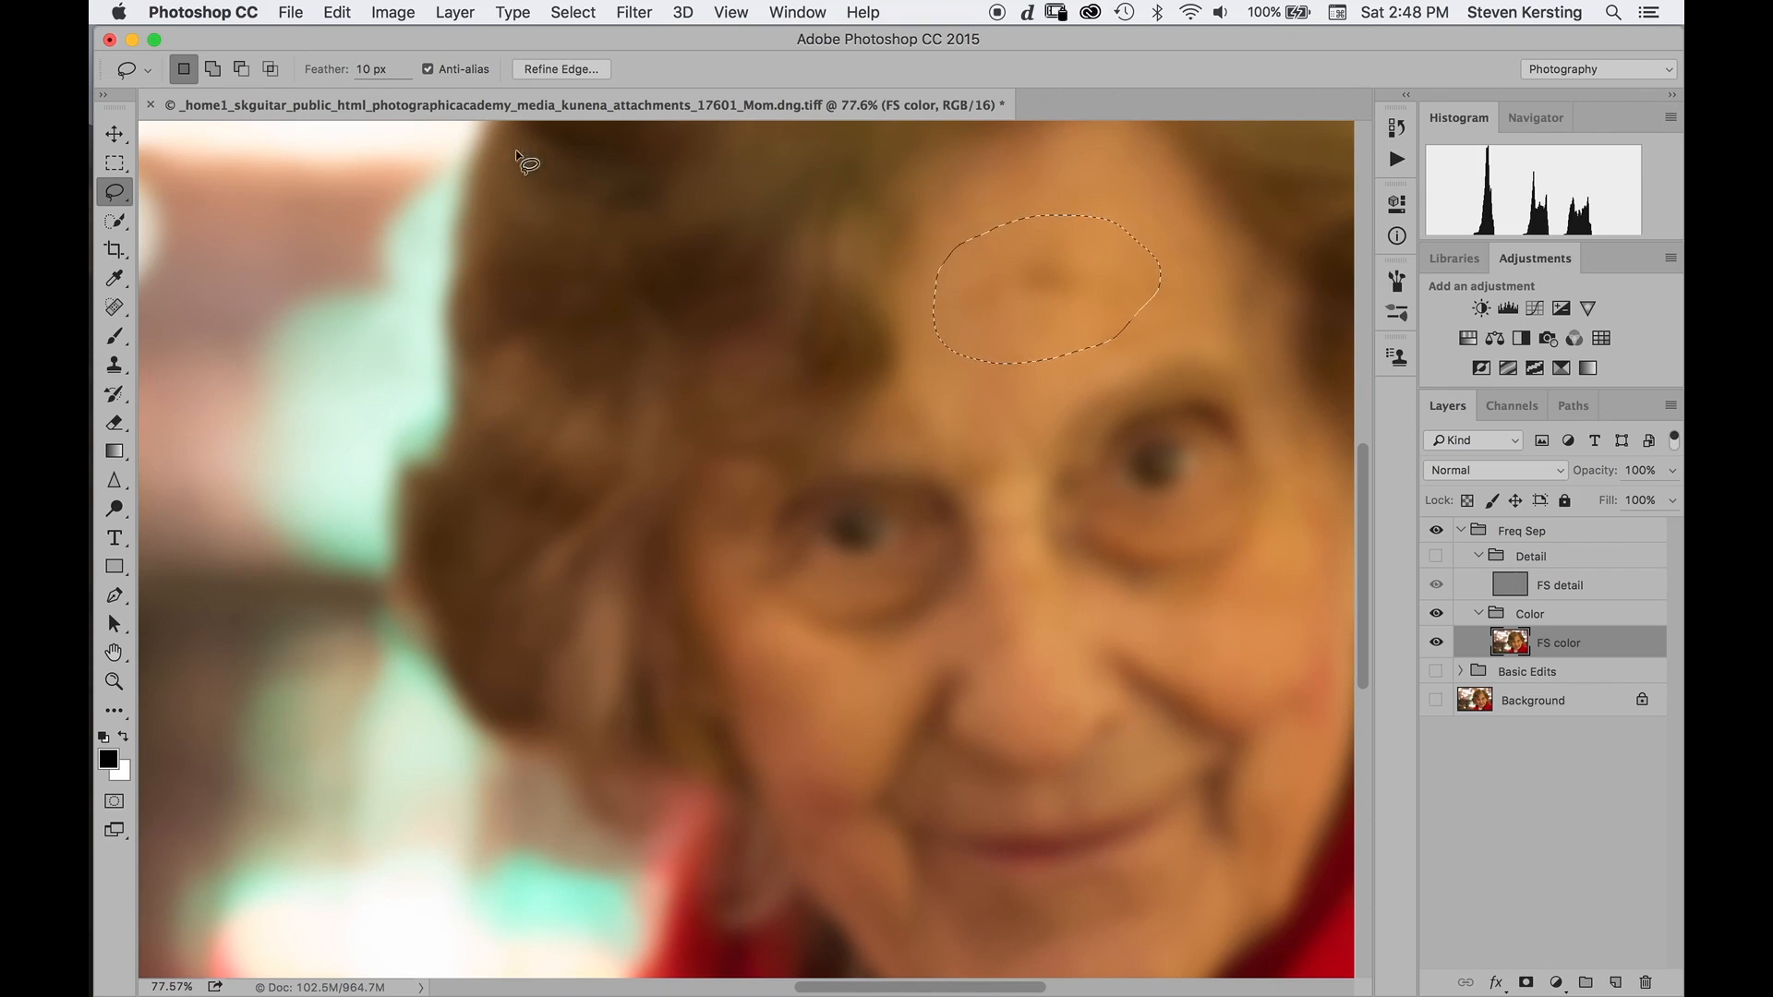
Apply a Gaussian Blur to the selected forehead area on the FS color layer with a slightly increased radius.
{"action": "left_click", "coordinate": [634, 12]}
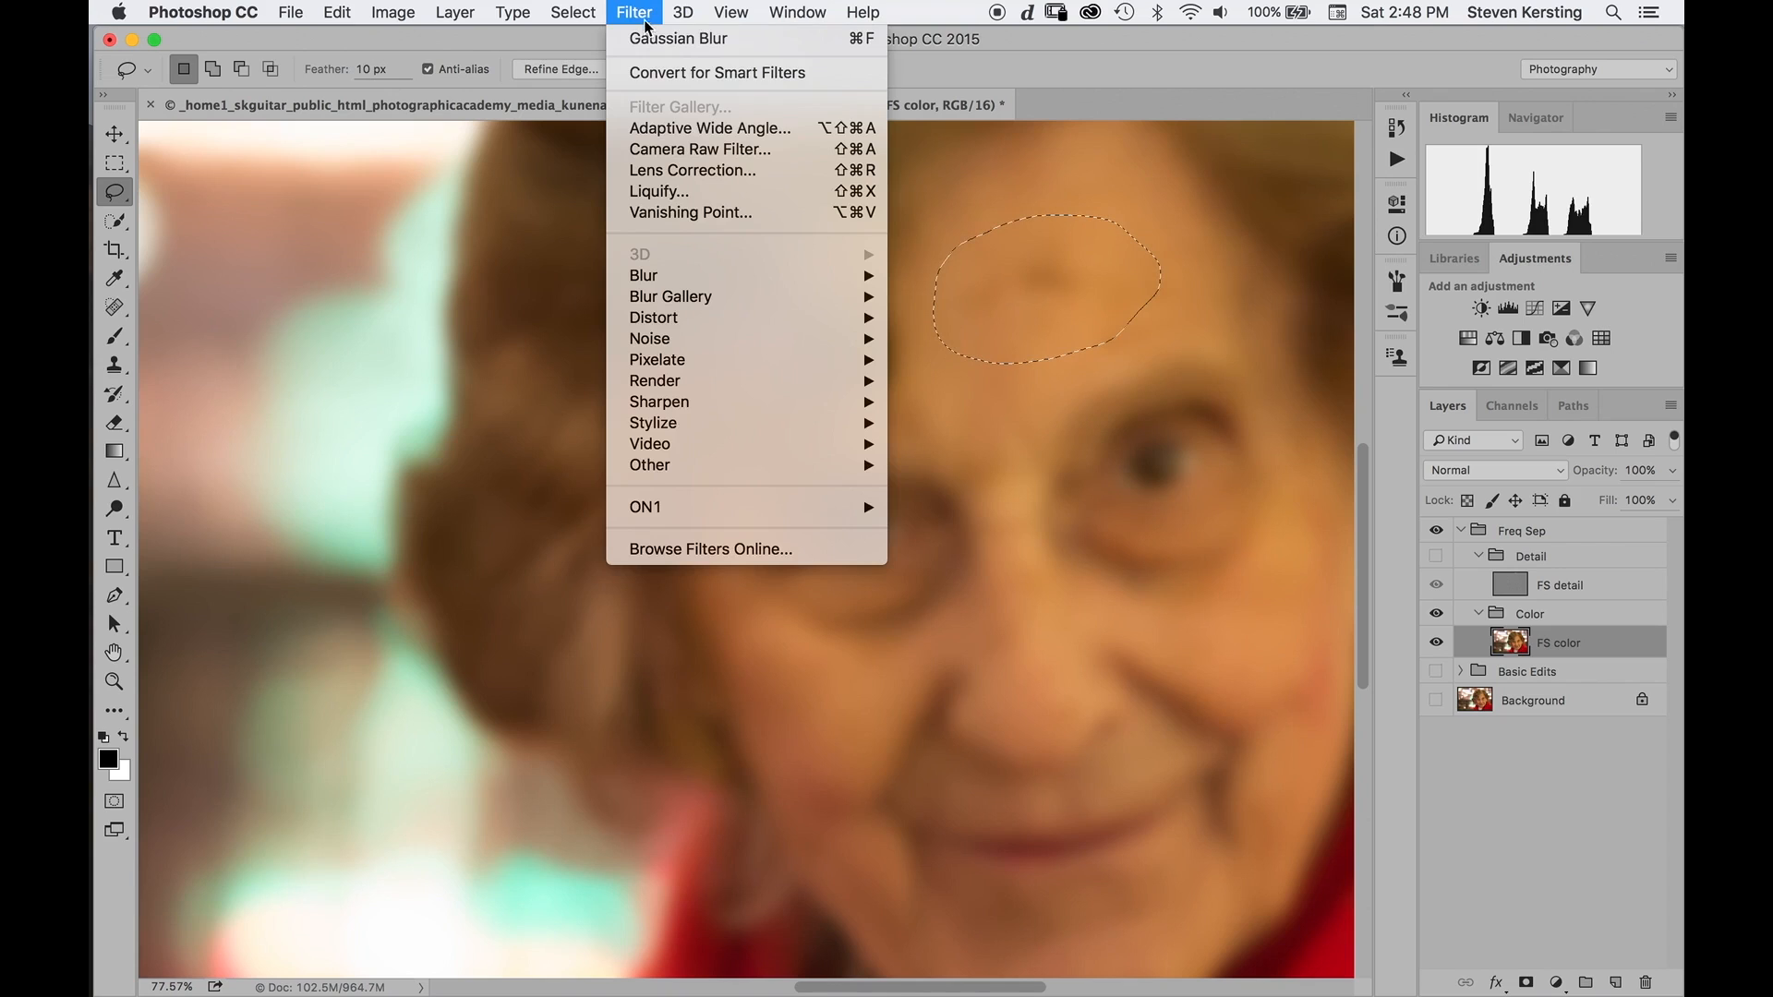
{"action": "left_click", "coordinate": [872, 308]}
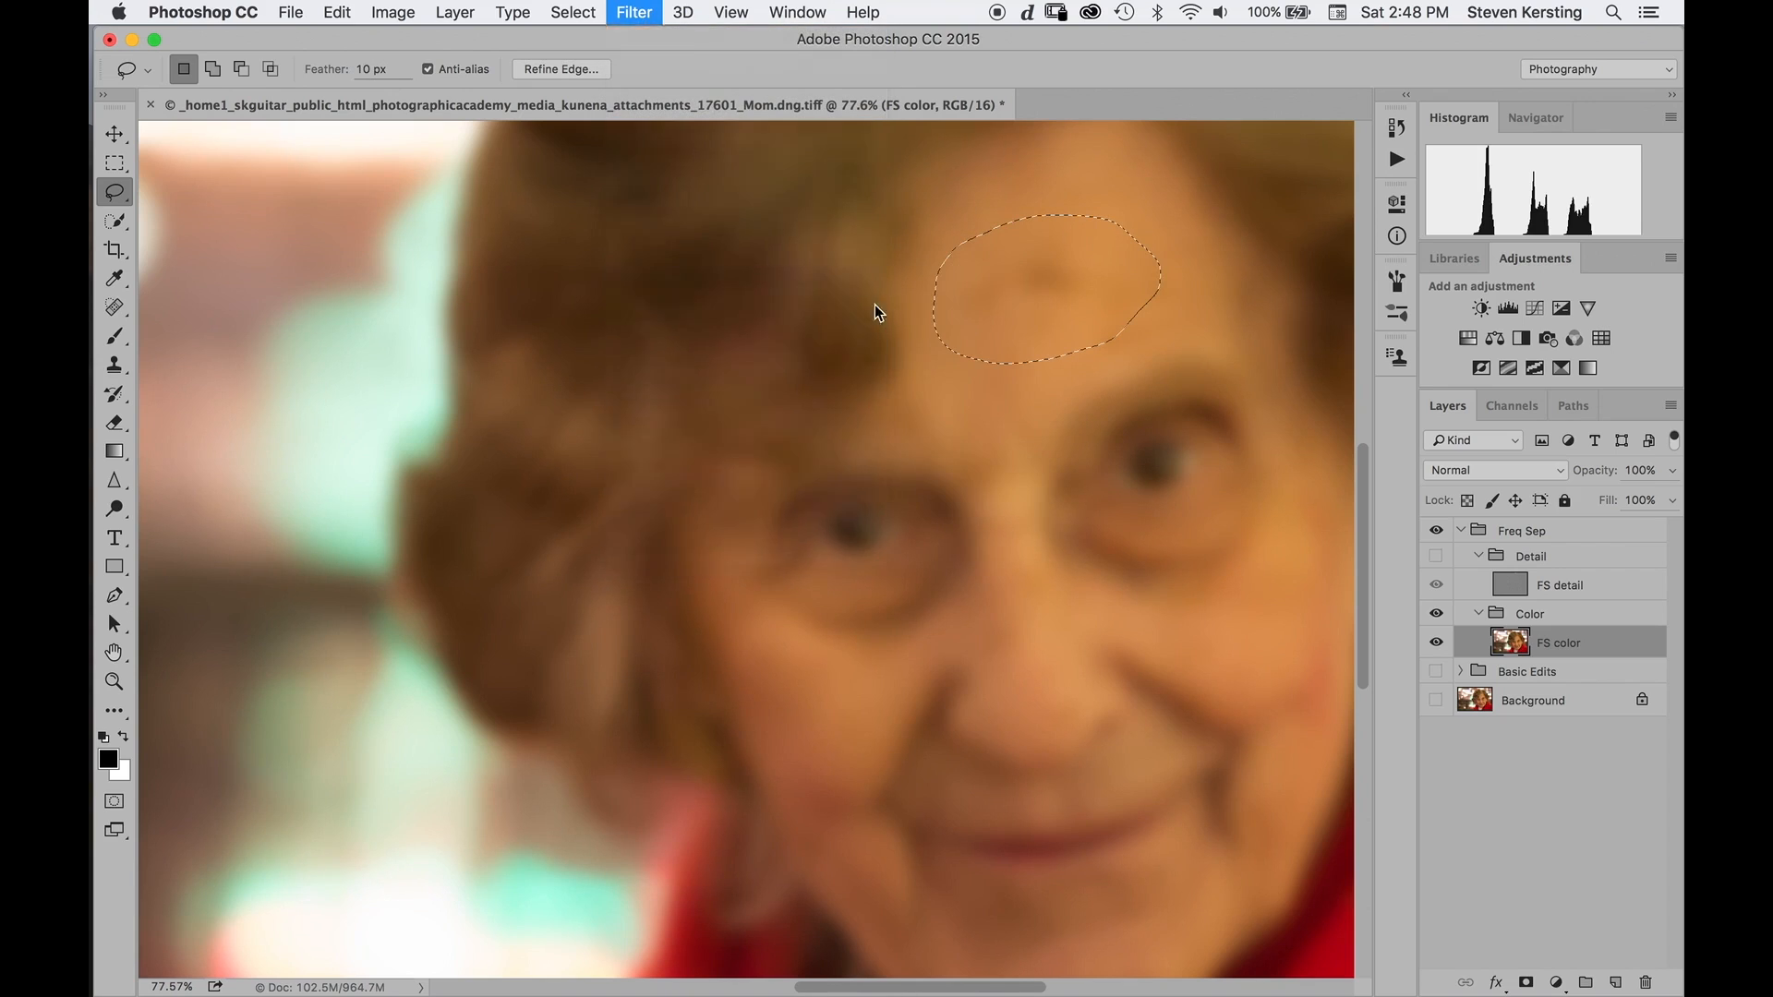
{"action": "left_click", "coordinate": [634, 12]}
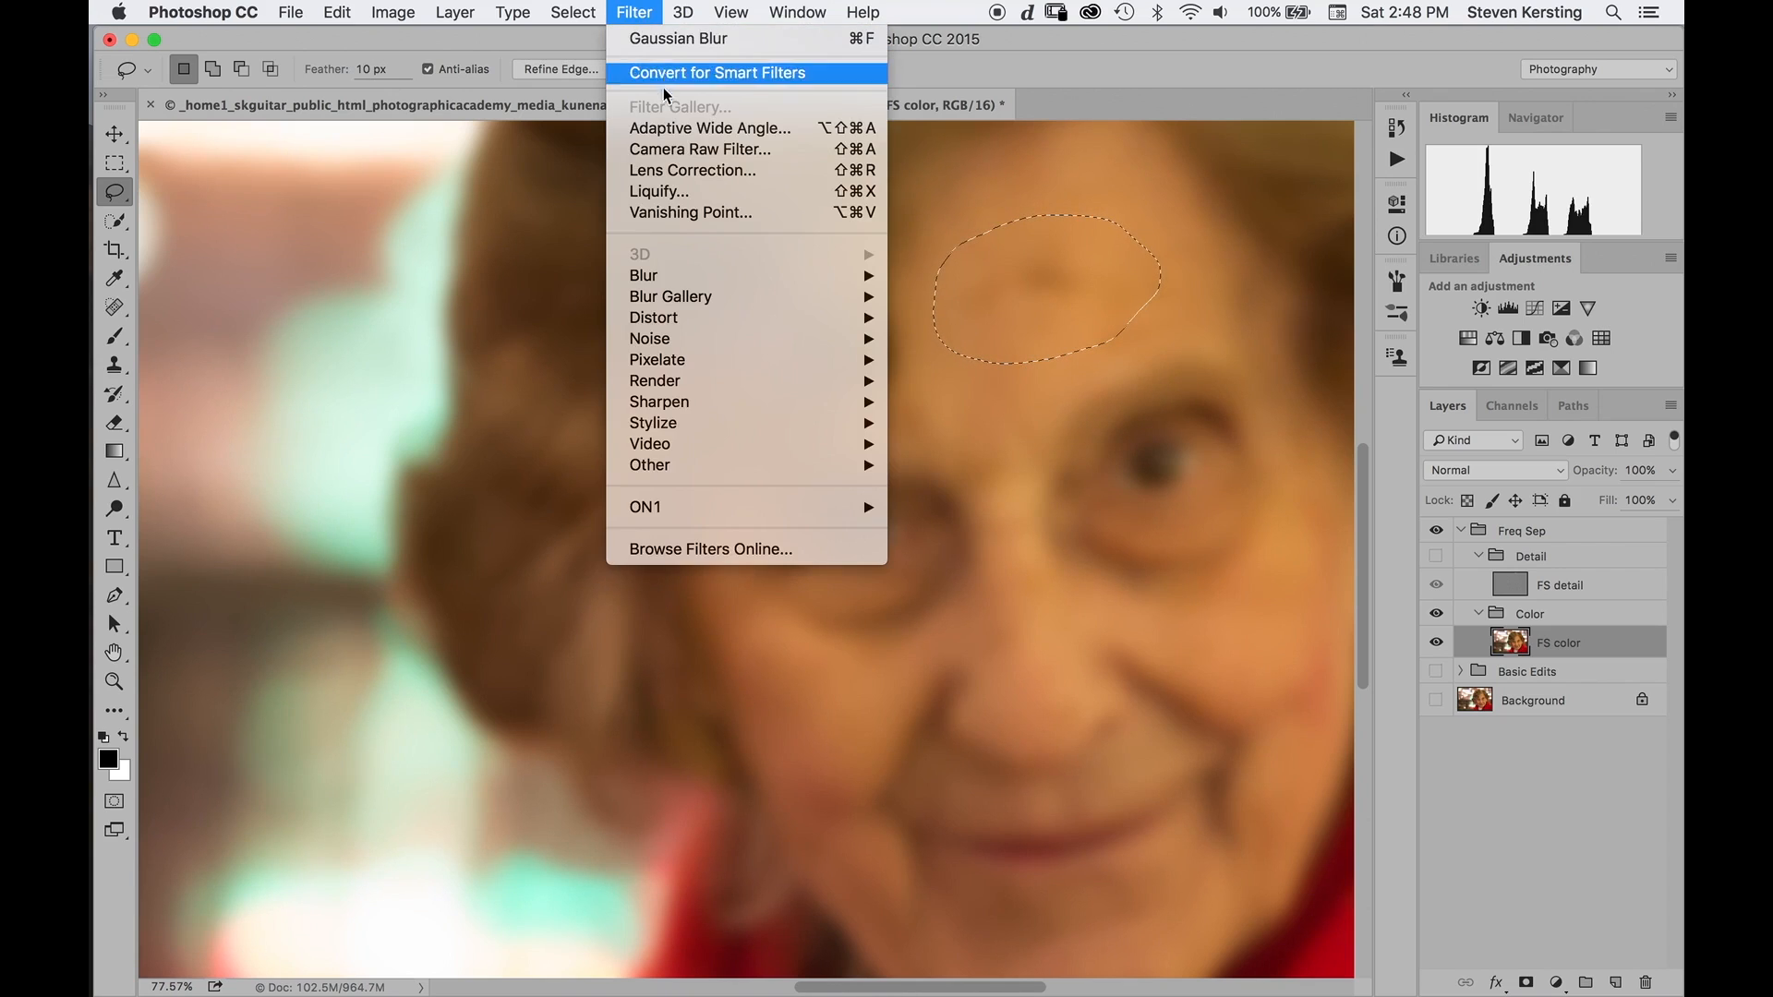
{"action": "mouse_move", "coordinate": [749, 277]}
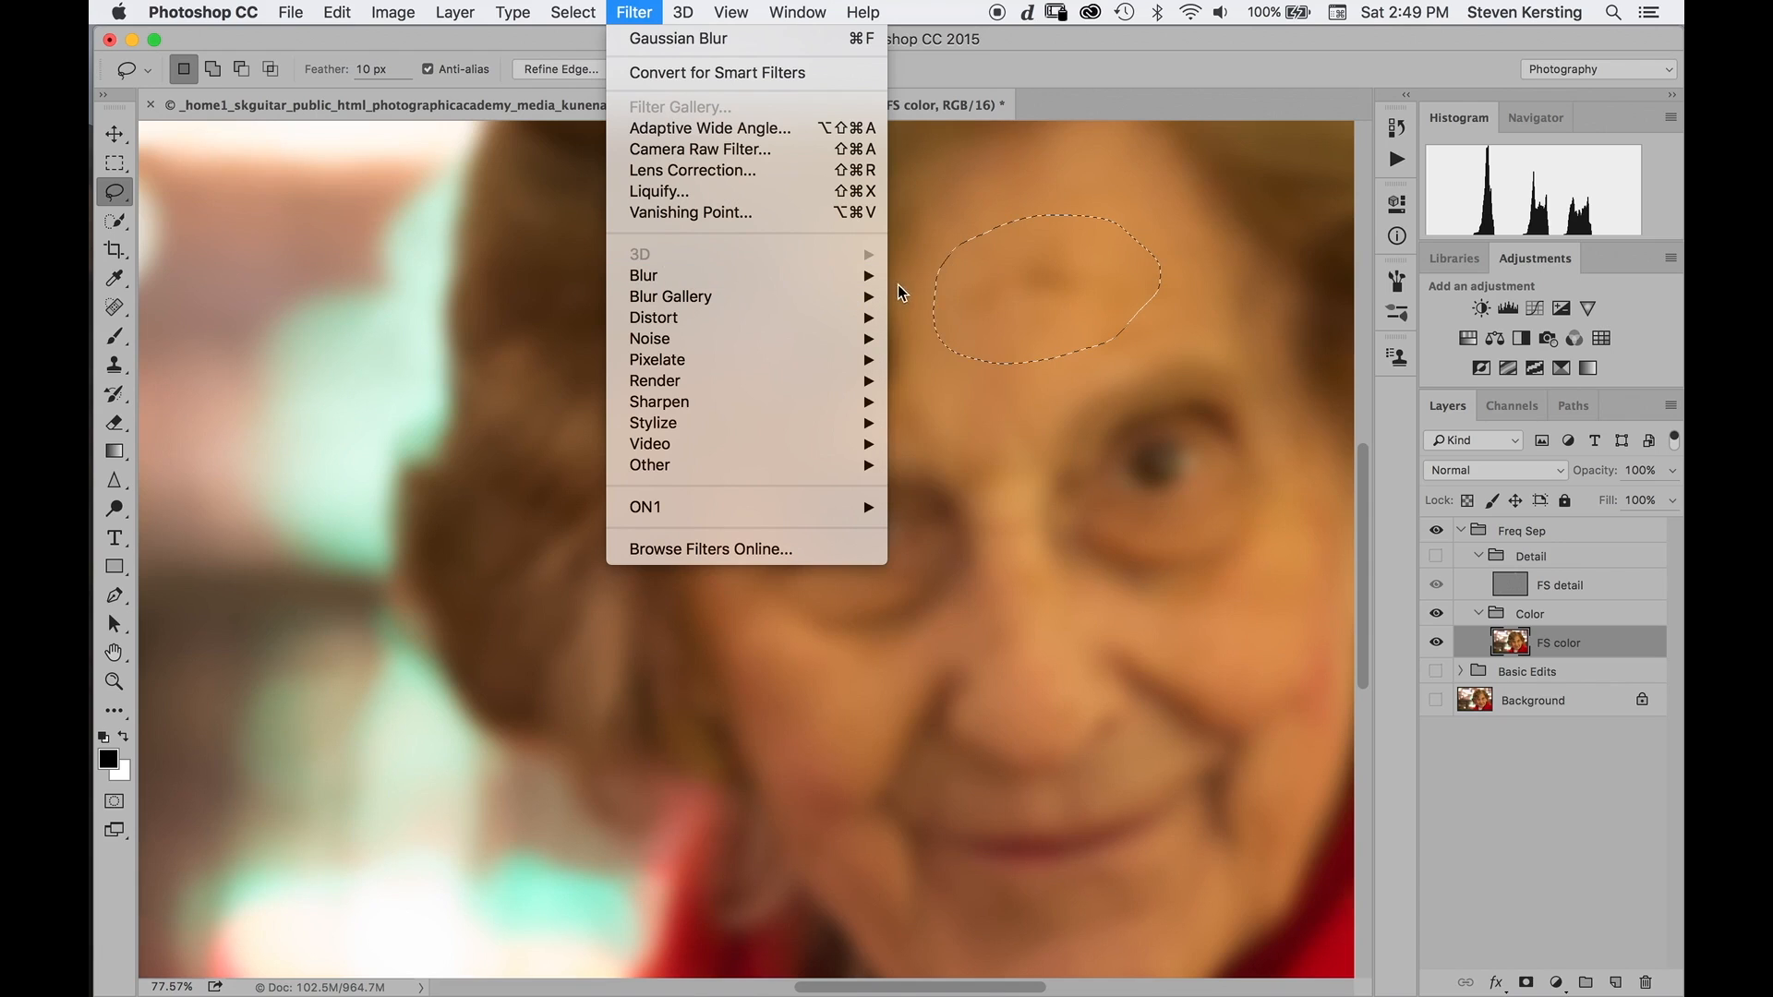
{"action": "mouse_move", "coordinate": [868, 275]}
{"action": "left_click", "coordinate": [942, 354]}
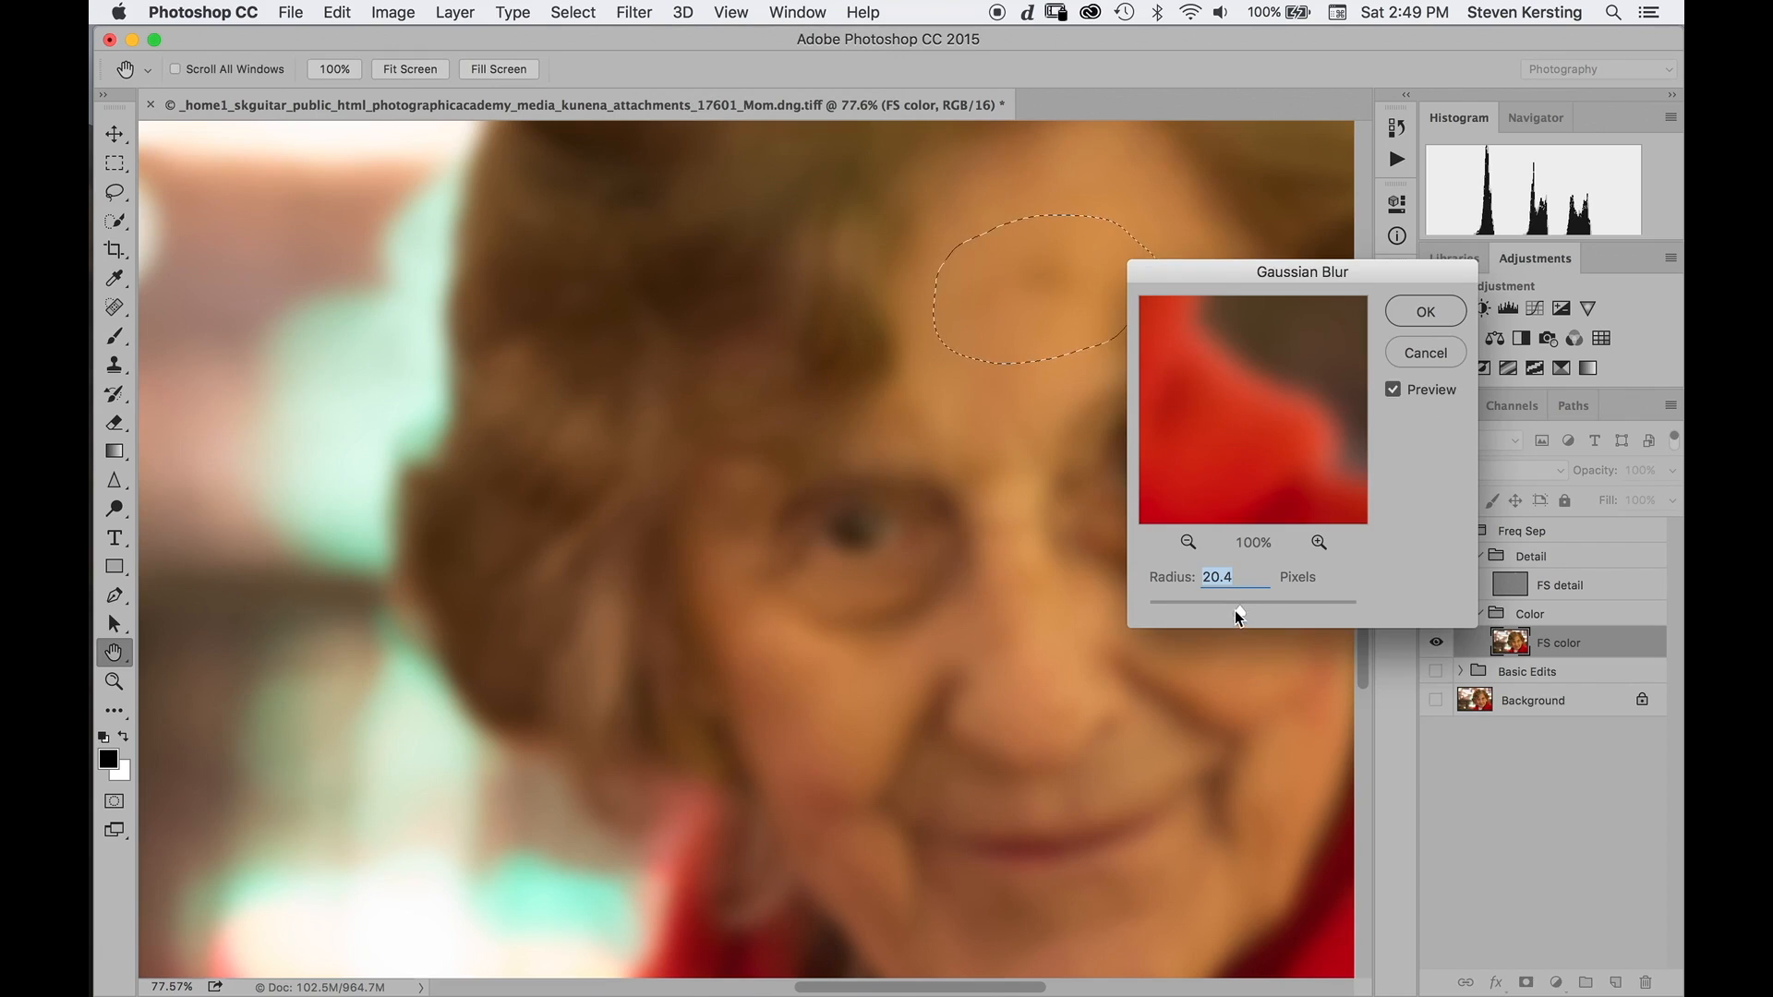
{"action": "left_click_drag", "start_coordinate": [1240, 612], "coordinate": [1250, 615]}
{"action": "left_click", "coordinate": [1430, 311]}
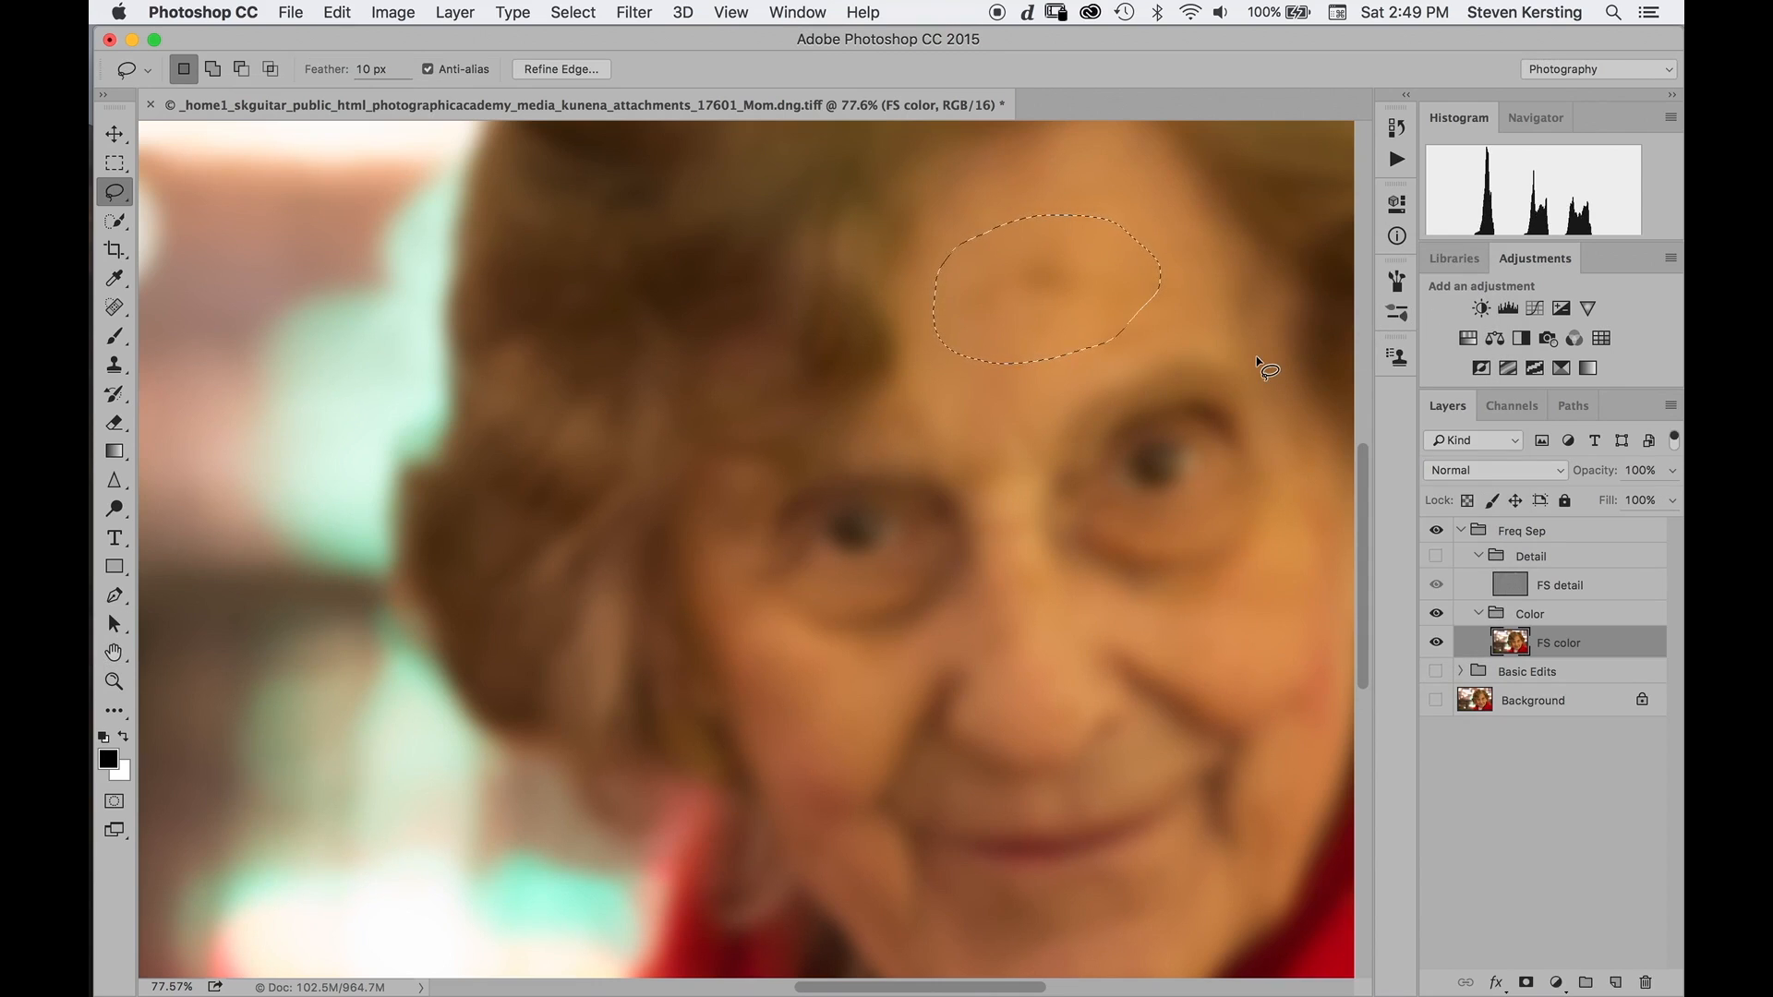
Reapply the last Gaussian Blur twice to the selected forehead area.
{"action": "left_click", "coordinate": [634, 13]}
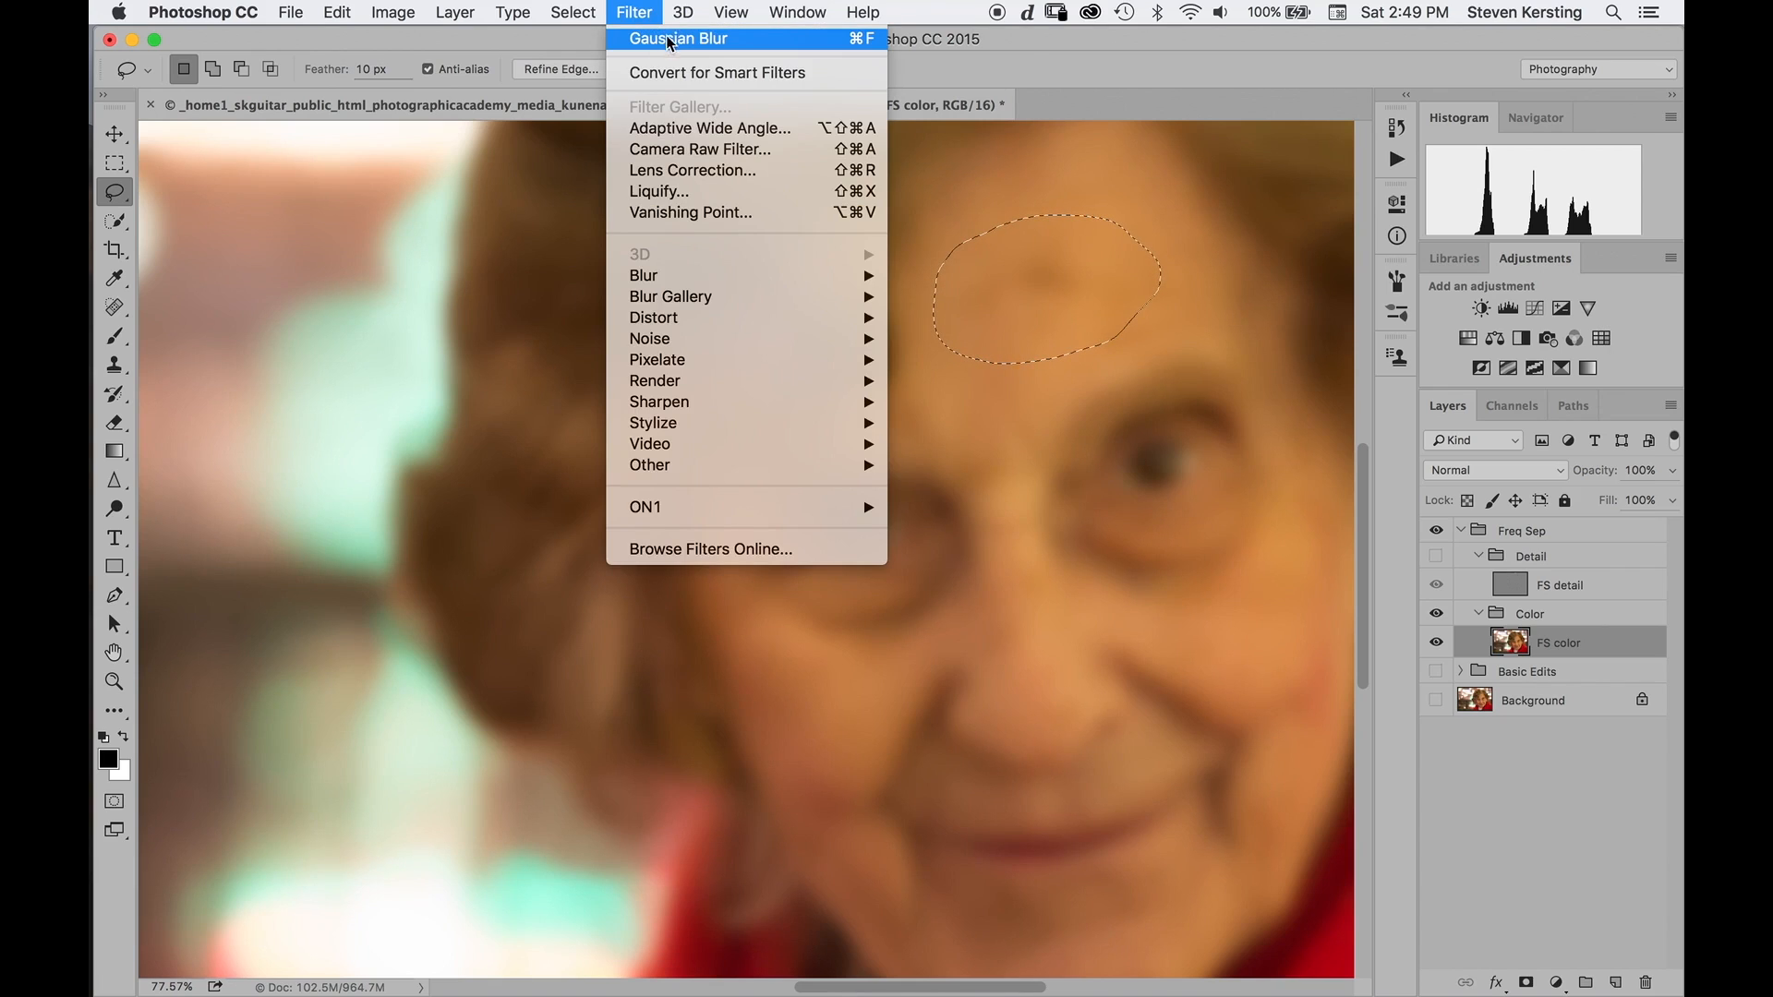
{"action": "key", "text": "Escape"}
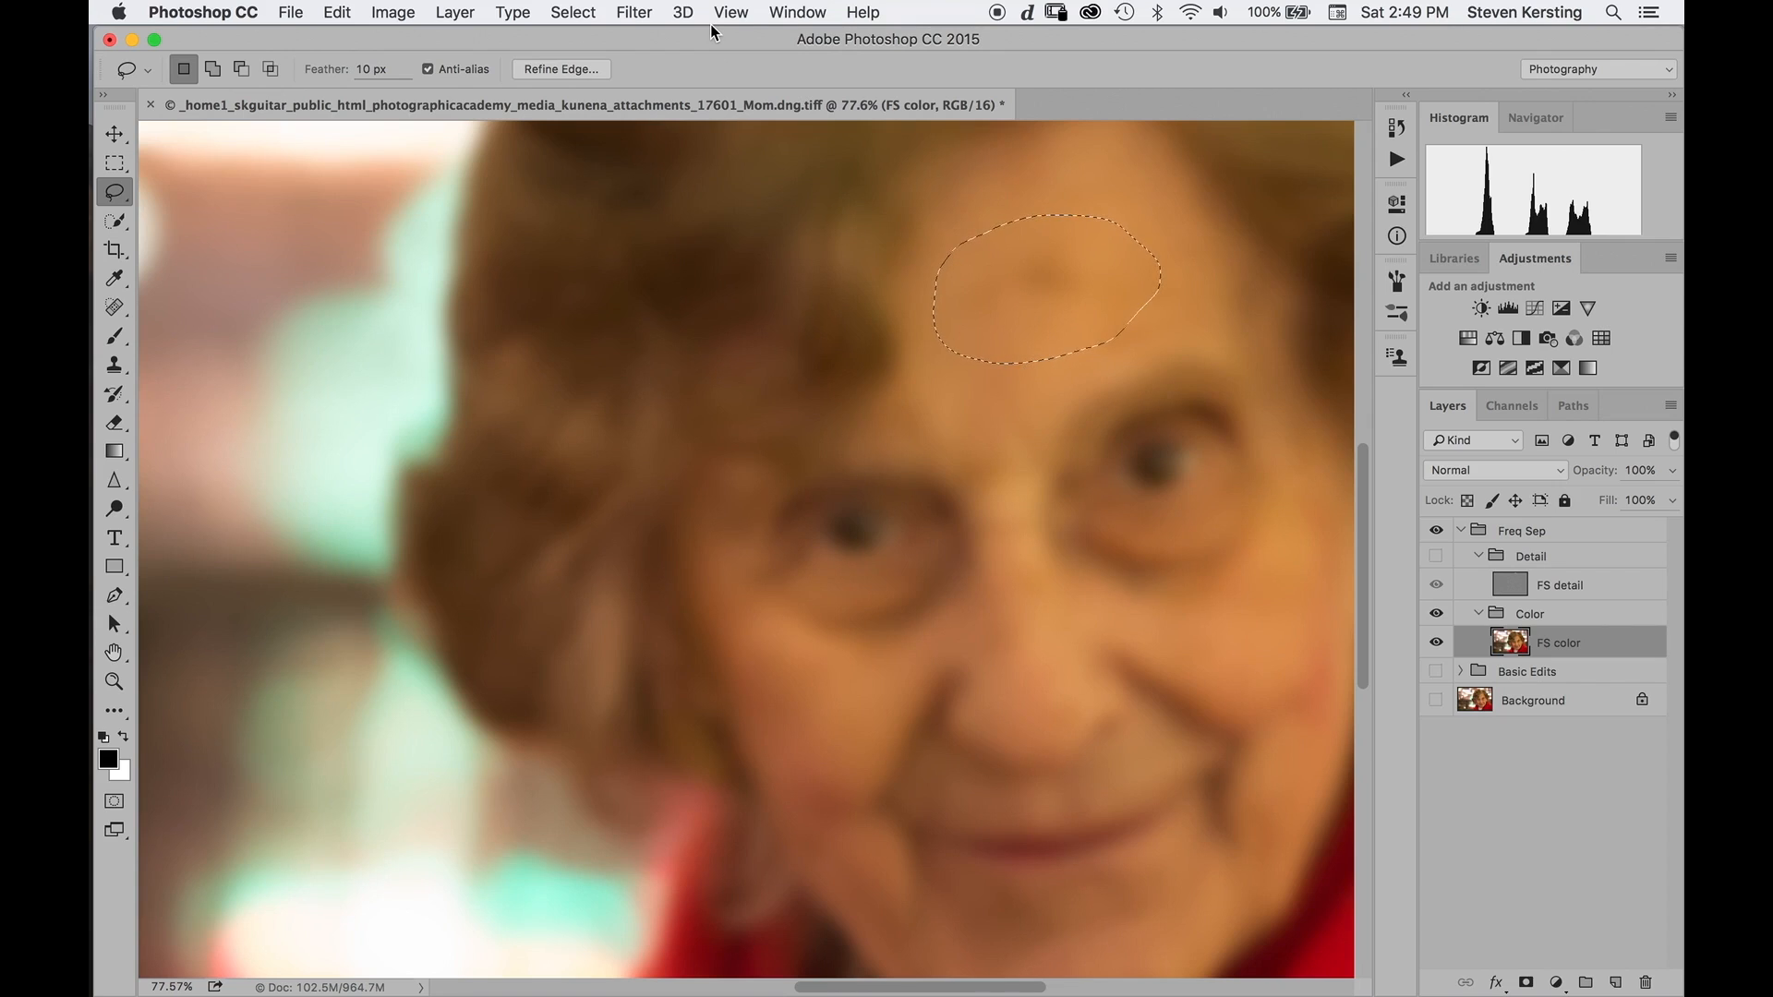
{"action": "key", "text": "super+f"}
{"action": "key", "text": "super+f"}
Lasso the small area between the eyebrows and reapply the Gaussian Blur to it.
{"action": "left_click", "coordinate": [993, 433]}
{"action": "left_click_drag", "start_coordinate": [999, 510], "coordinate": [1027, 435]}
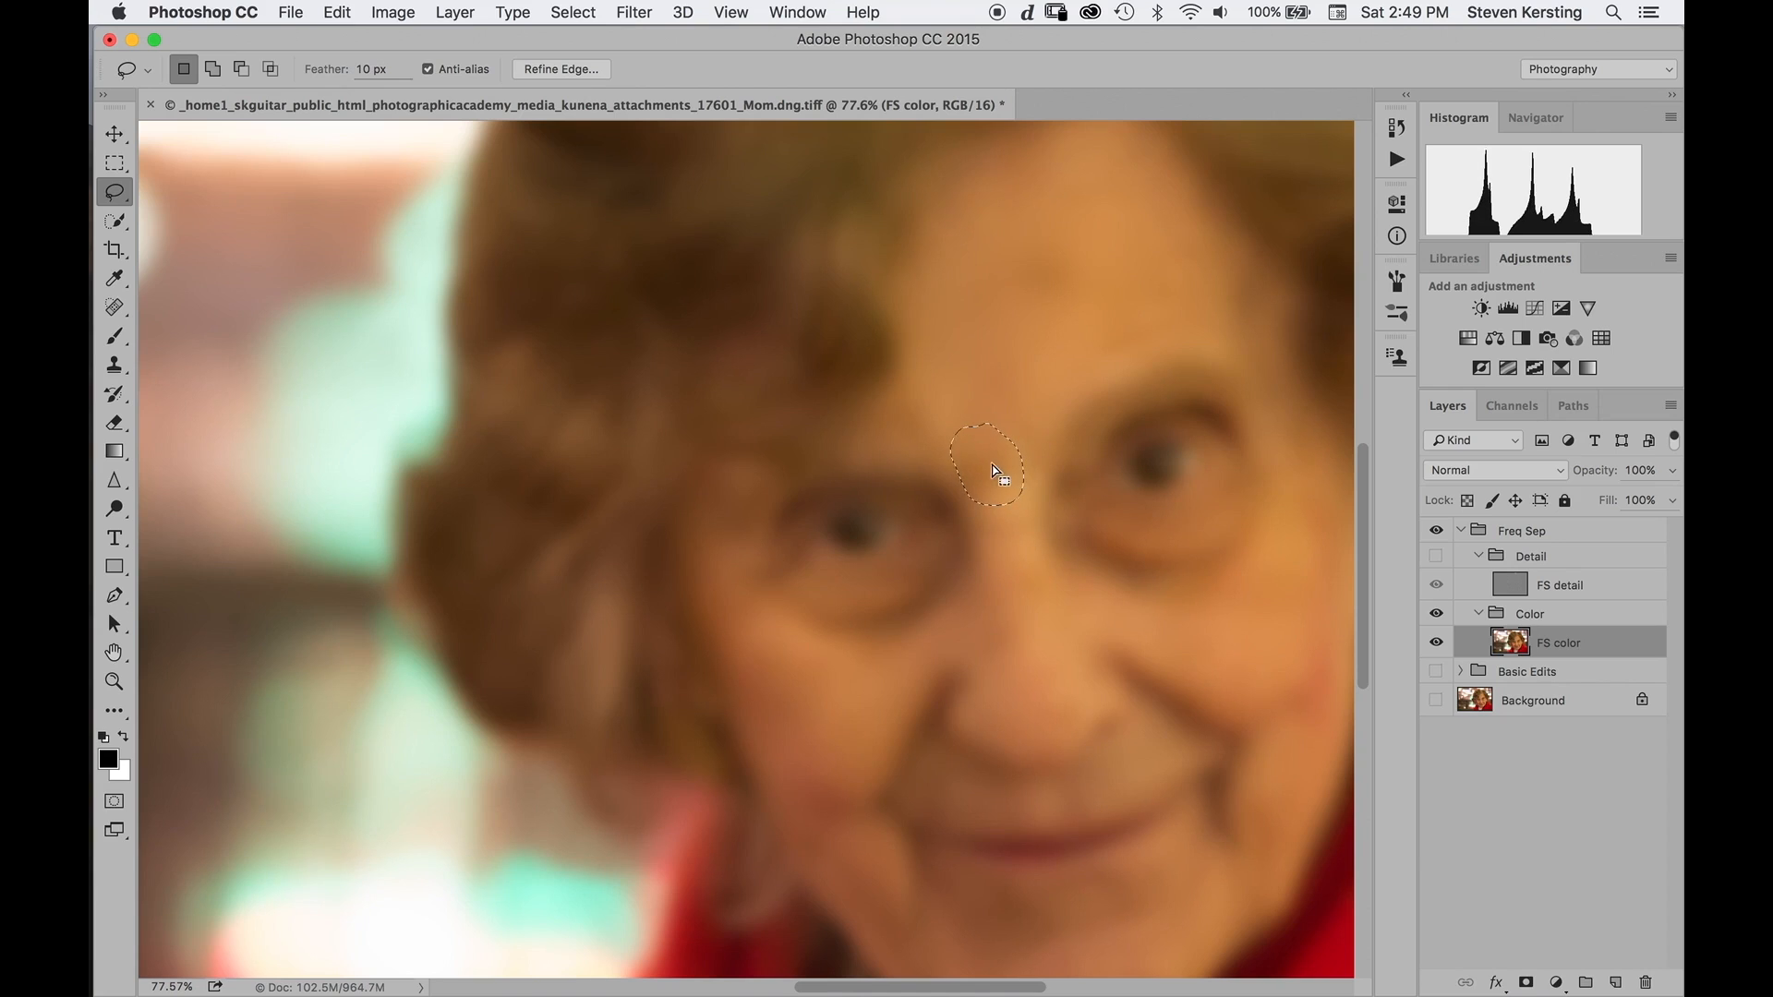
{"action": "key", "text": "super+f"}
Lasso the forehead patch above the eyebrow on the image's right side and reapply the Gaussian Blur.
{"action": "left_click_drag", "start_coordinate": [1116, 268], "coordinate": [1083, 314]}
{"action": "left_click_drag", "start_coordinate": [1115, 257], "coordinate": [1115, 254]}
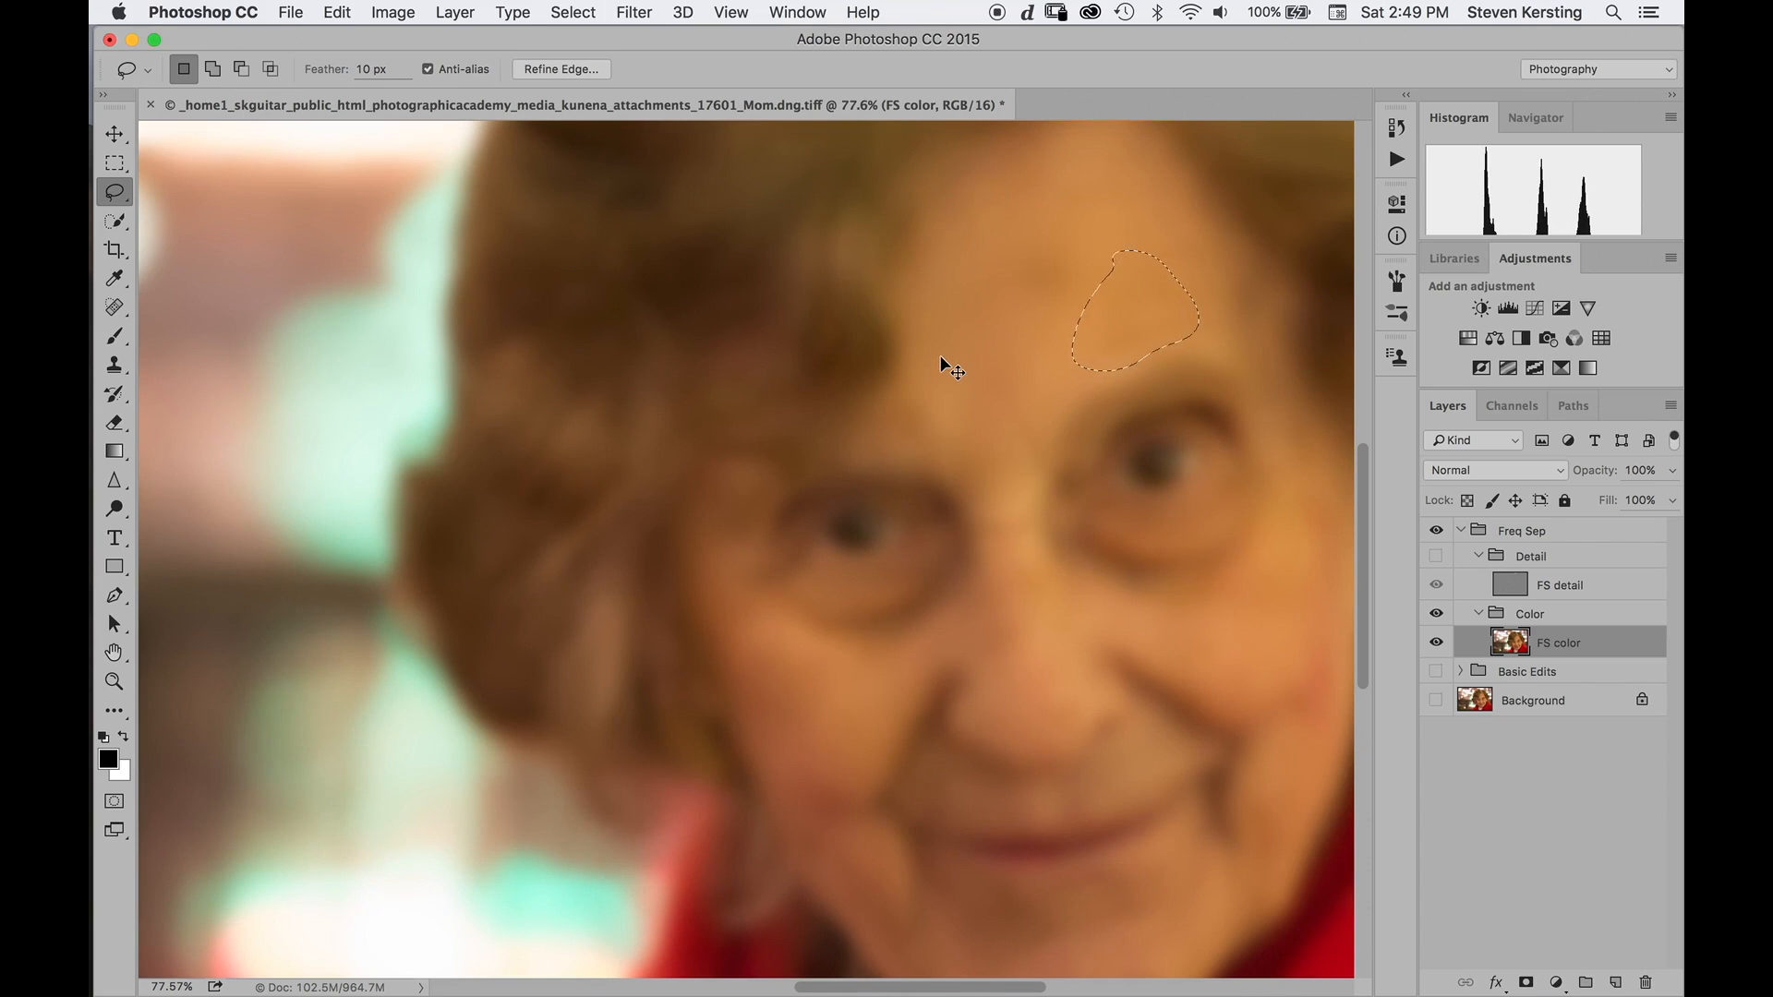
{"action": "key", "text": "super+f"}
Lasso a rounded area of the central forehead around the remaining spot, replacing the previous selection.
{"action": "mouse_move", "coordinate": [1108, 241]}
{"action": "left_mouse_down"}
{"action": "mouse_move", "coordinate": [1029, 237]}
{"action": "mouse_move", "coordinate": [1128, 309]}
{"action": "mouse_move", "coordinate": [1011, 252]}
{"action": "mouse_move", "coordinate": [974, 298]}
{"action": "left_mouse_up"}
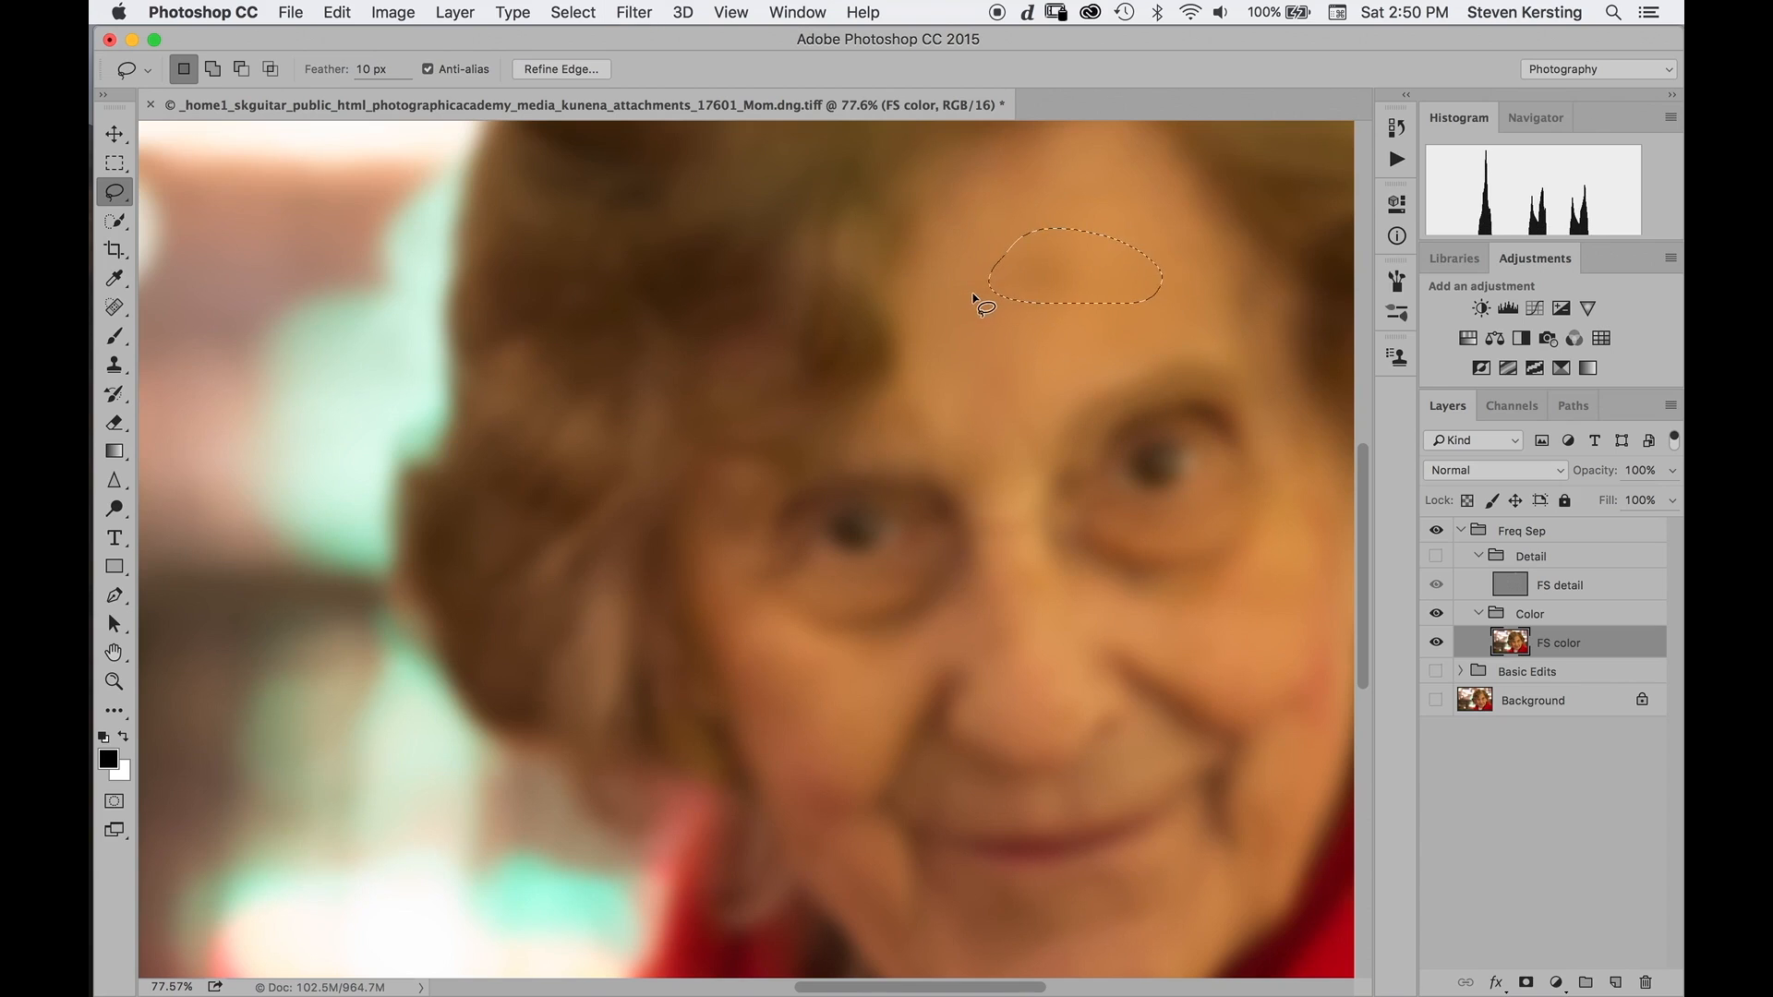
{"action": "left_click", "coordinate": [983, 288]}
{"action": "left_click_drag", "start_coordinate": [1056, 370], "coordinate": [1083, 206]}
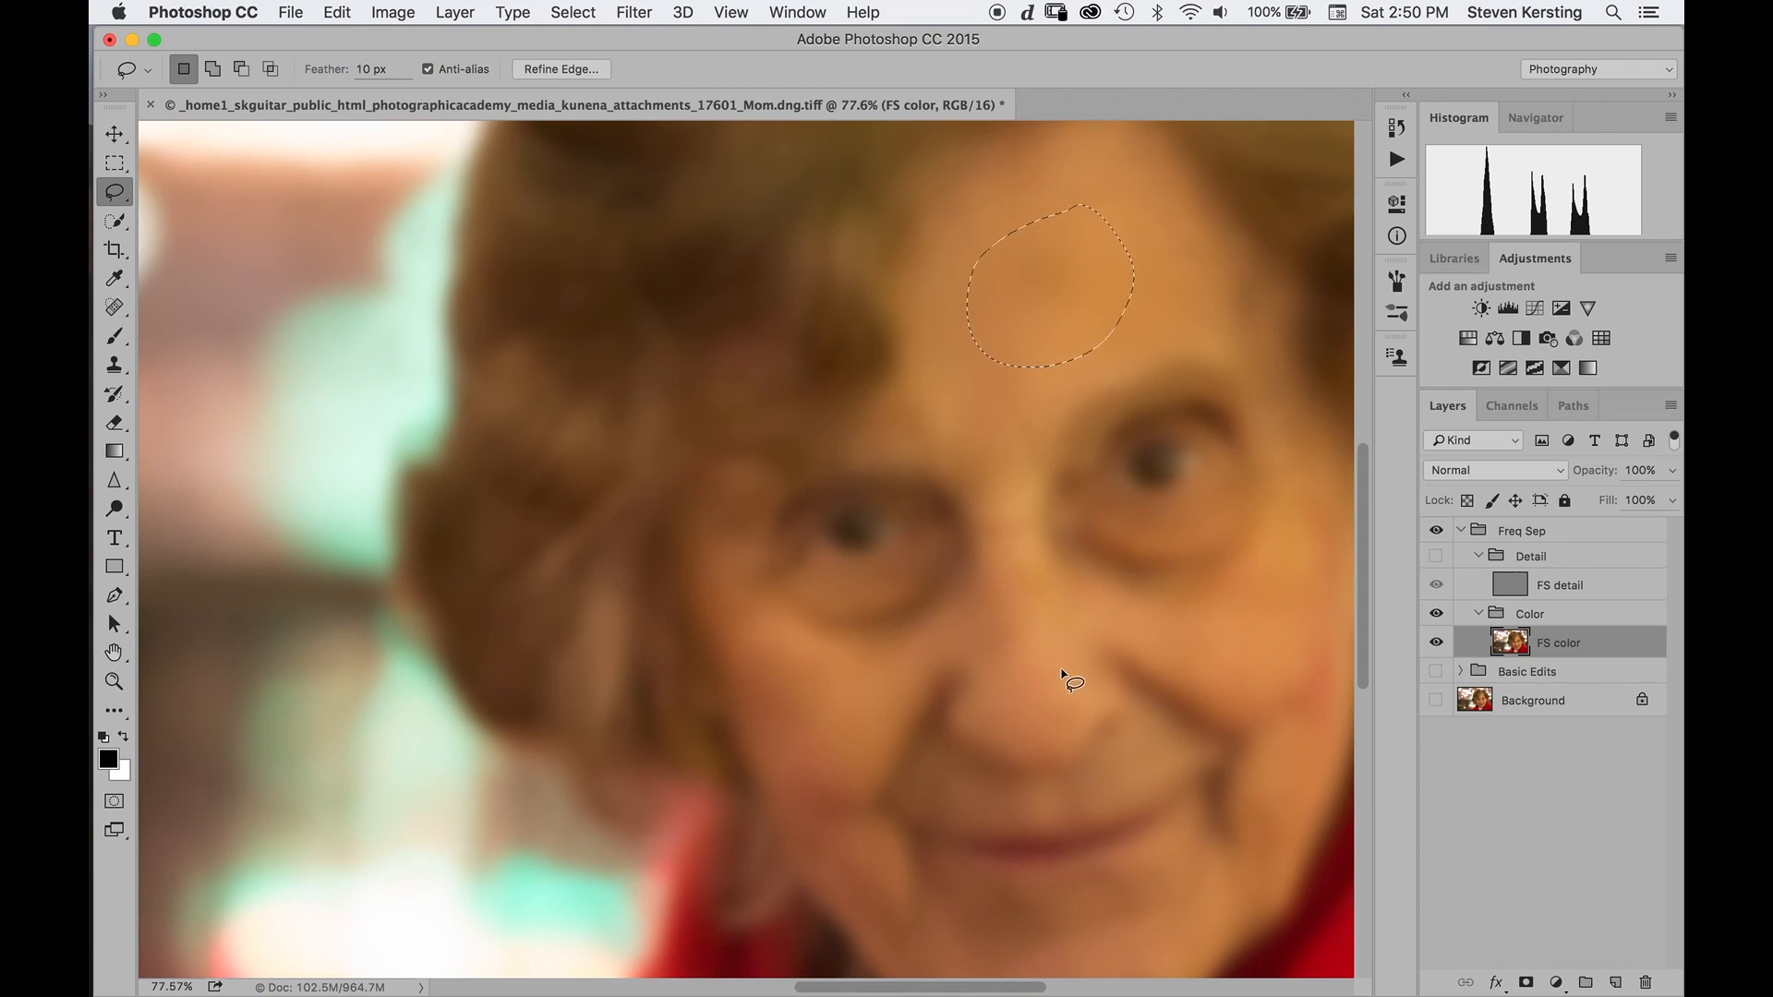
Lasso the upper cheek below the outer eye corner on the image's right side, replacing the forehead selection.
{"action": "key", "text": "space"}
{"action": "left_click_drag", "start_coordinate": [1037, 691], "coordinate": [950, 530]}
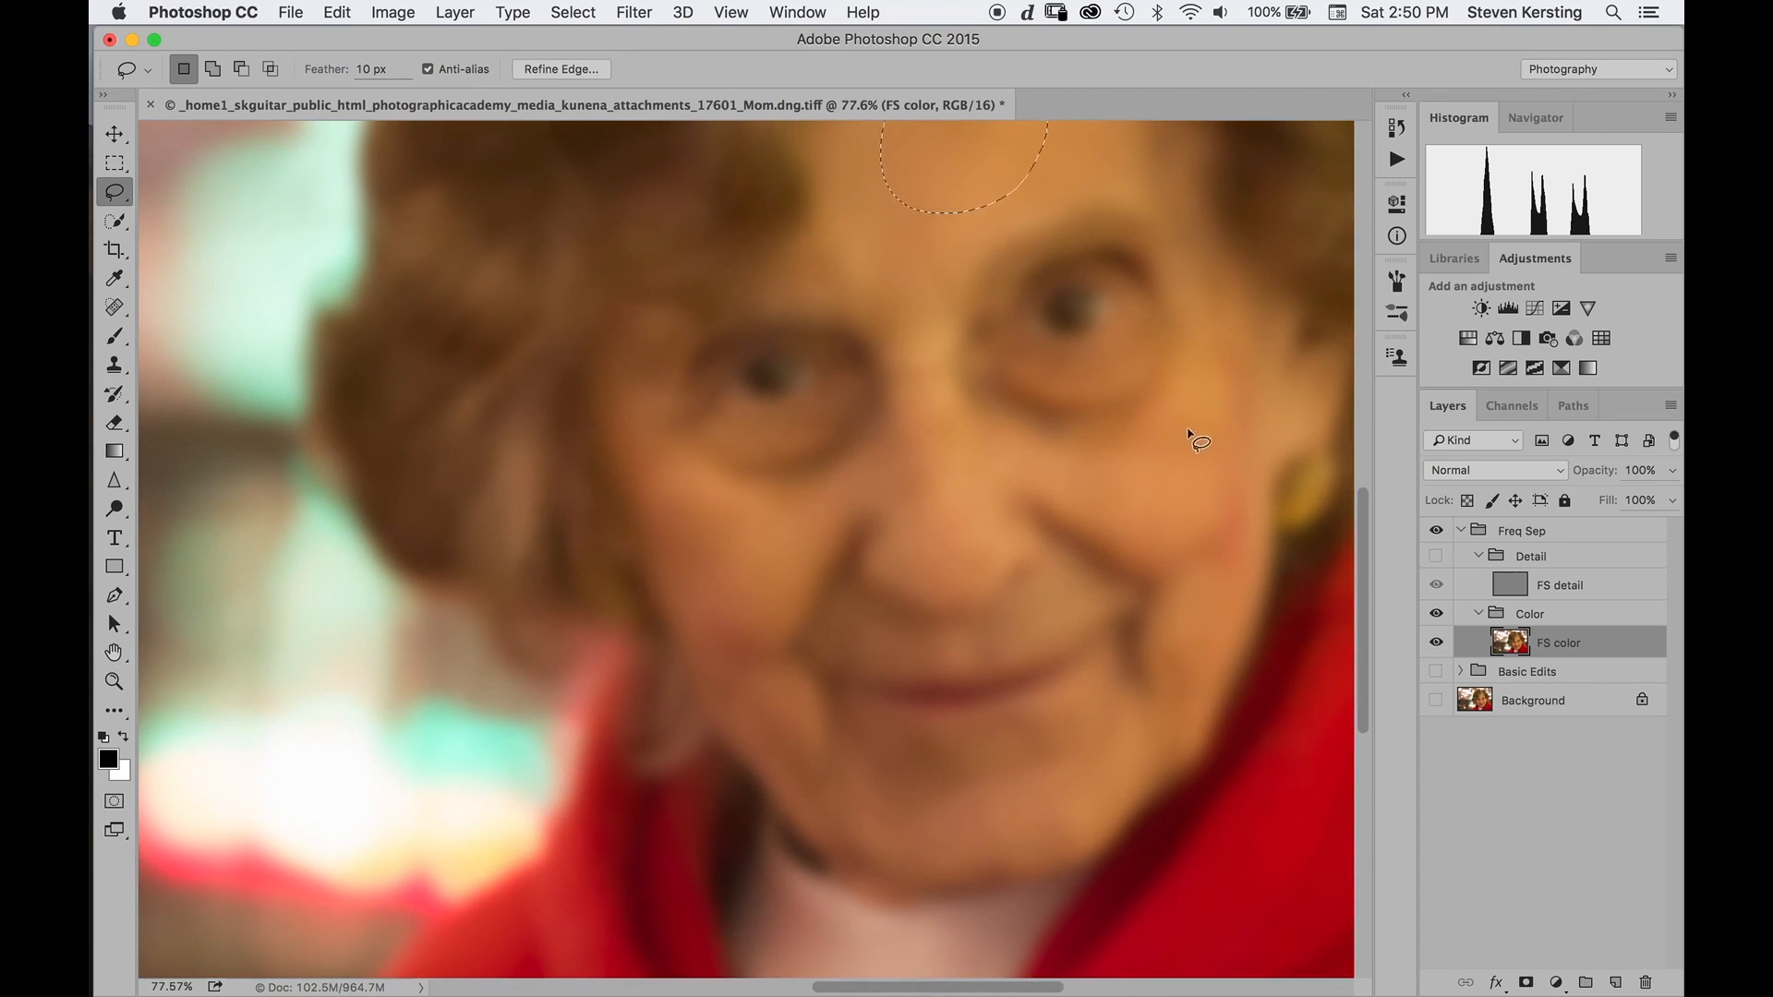
{"action": "left_click", "coordinate": [1179, 391]}
{"action": "left_click_drag", "start_coordinate": [1175, 376], "coordinate": [1175, 379]}
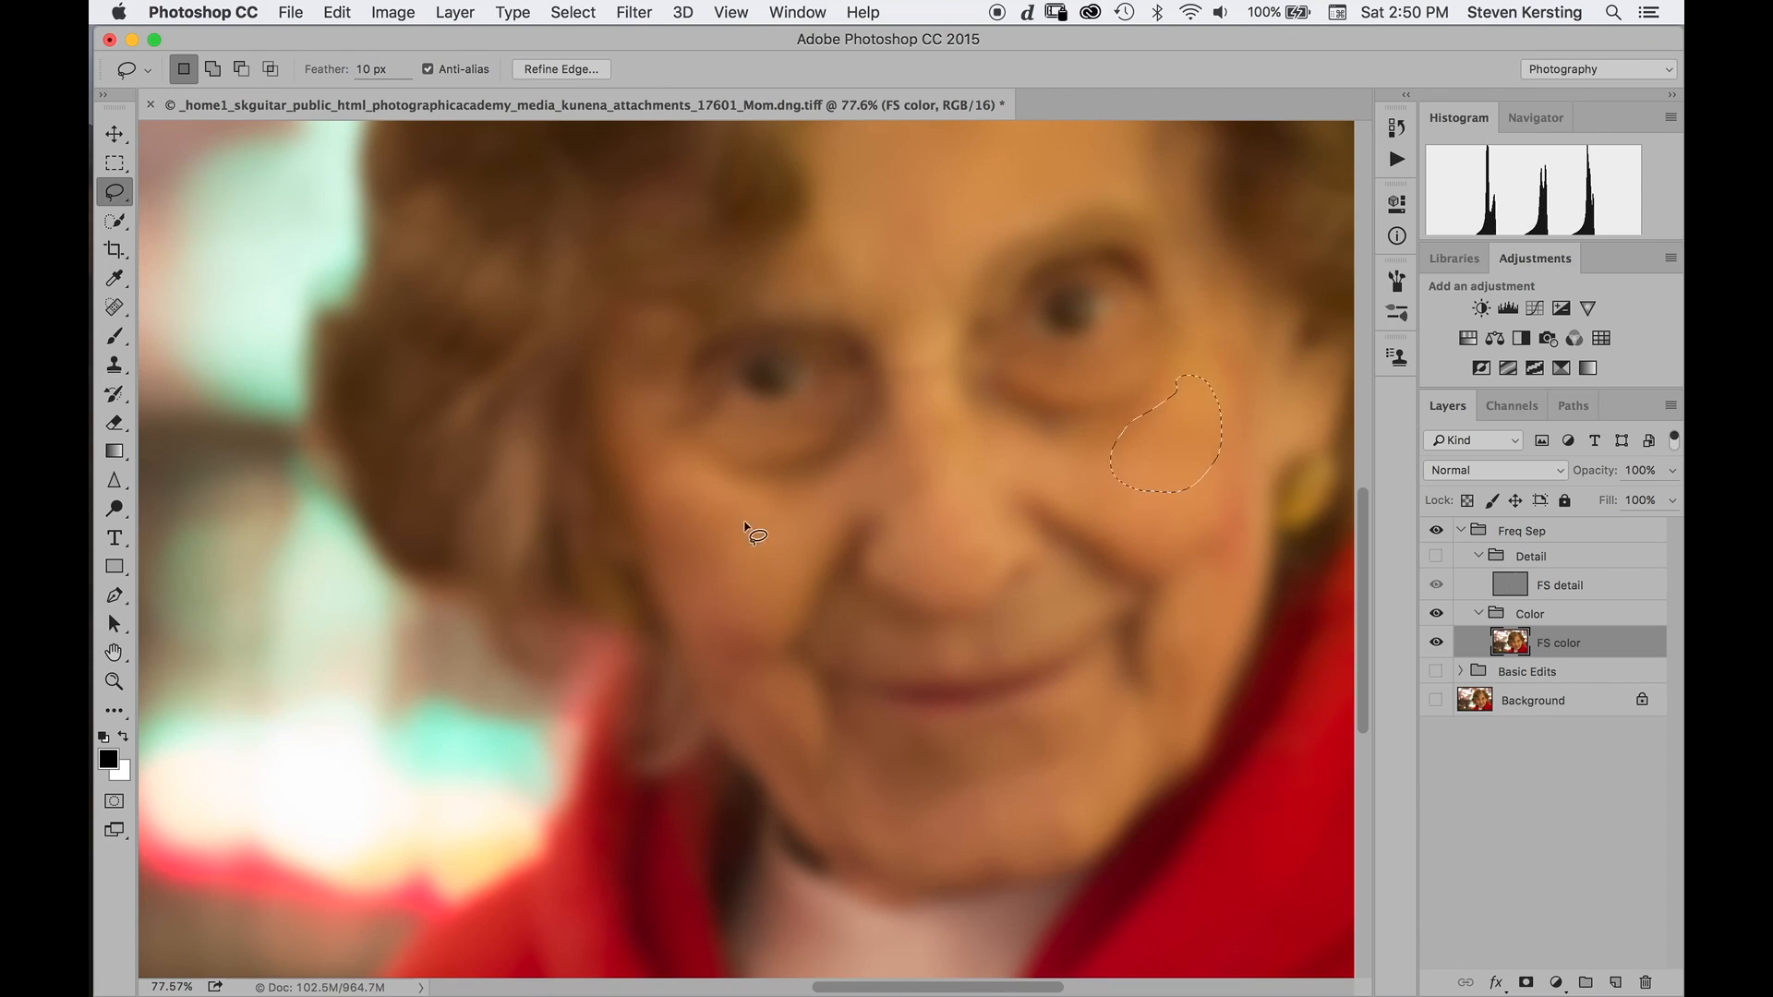
Lasso two overlapping patches of the upper cheek on the image's left side and reapply the Gaussian Blur to each.
{"action": "left_click", "coordinate": [776, 521]}
{"action": "left_click_drag", "start_coordinate": [783, 589], "coordinate": [777, 580]}
{"action": "key", "text": "super+f"}
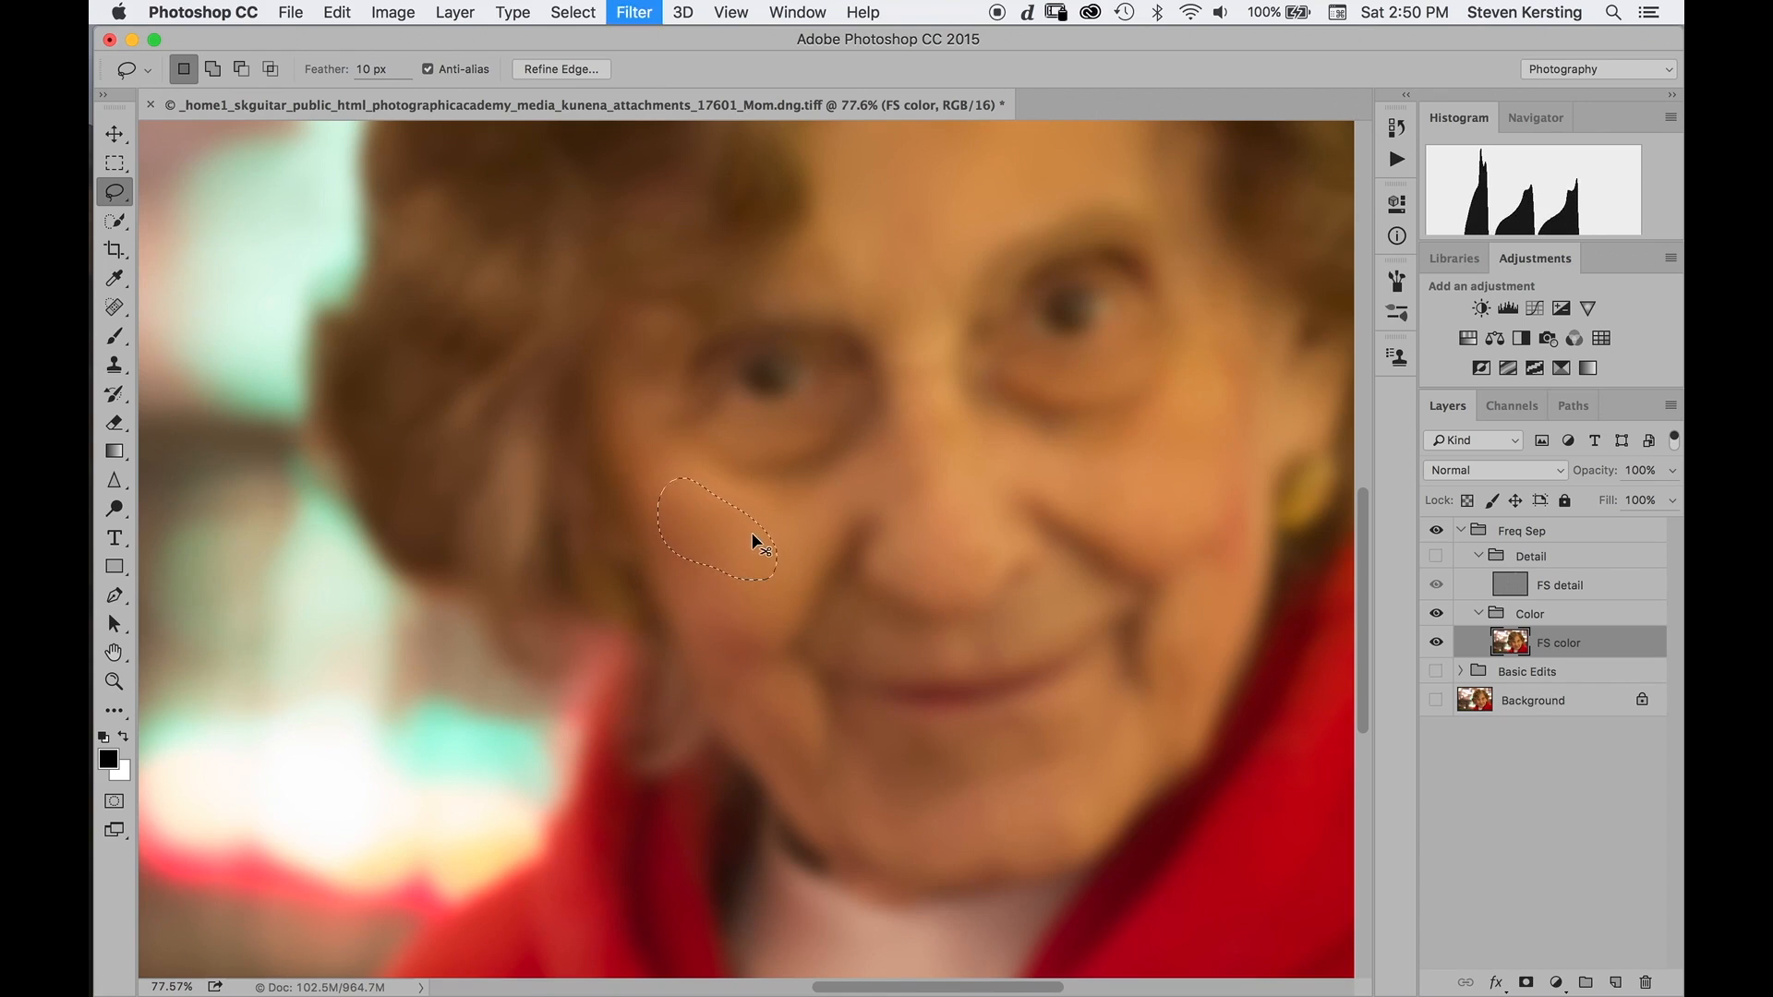
{"action": "left_click_drag", "start_coordinate": [746, 620], "coordinate": [725, 573]}
{"action": "mouse_move", "coordinate": [665, 503]}
{"action": "left_mouse_down"}
{"action": "mouse_move", "coordinate": [676, 585]}
{"action": "mouse_move", "coordinate": [759, 609]}
{"action": "left_mouse_up"}
{"action": "key", "text": "super+f"}
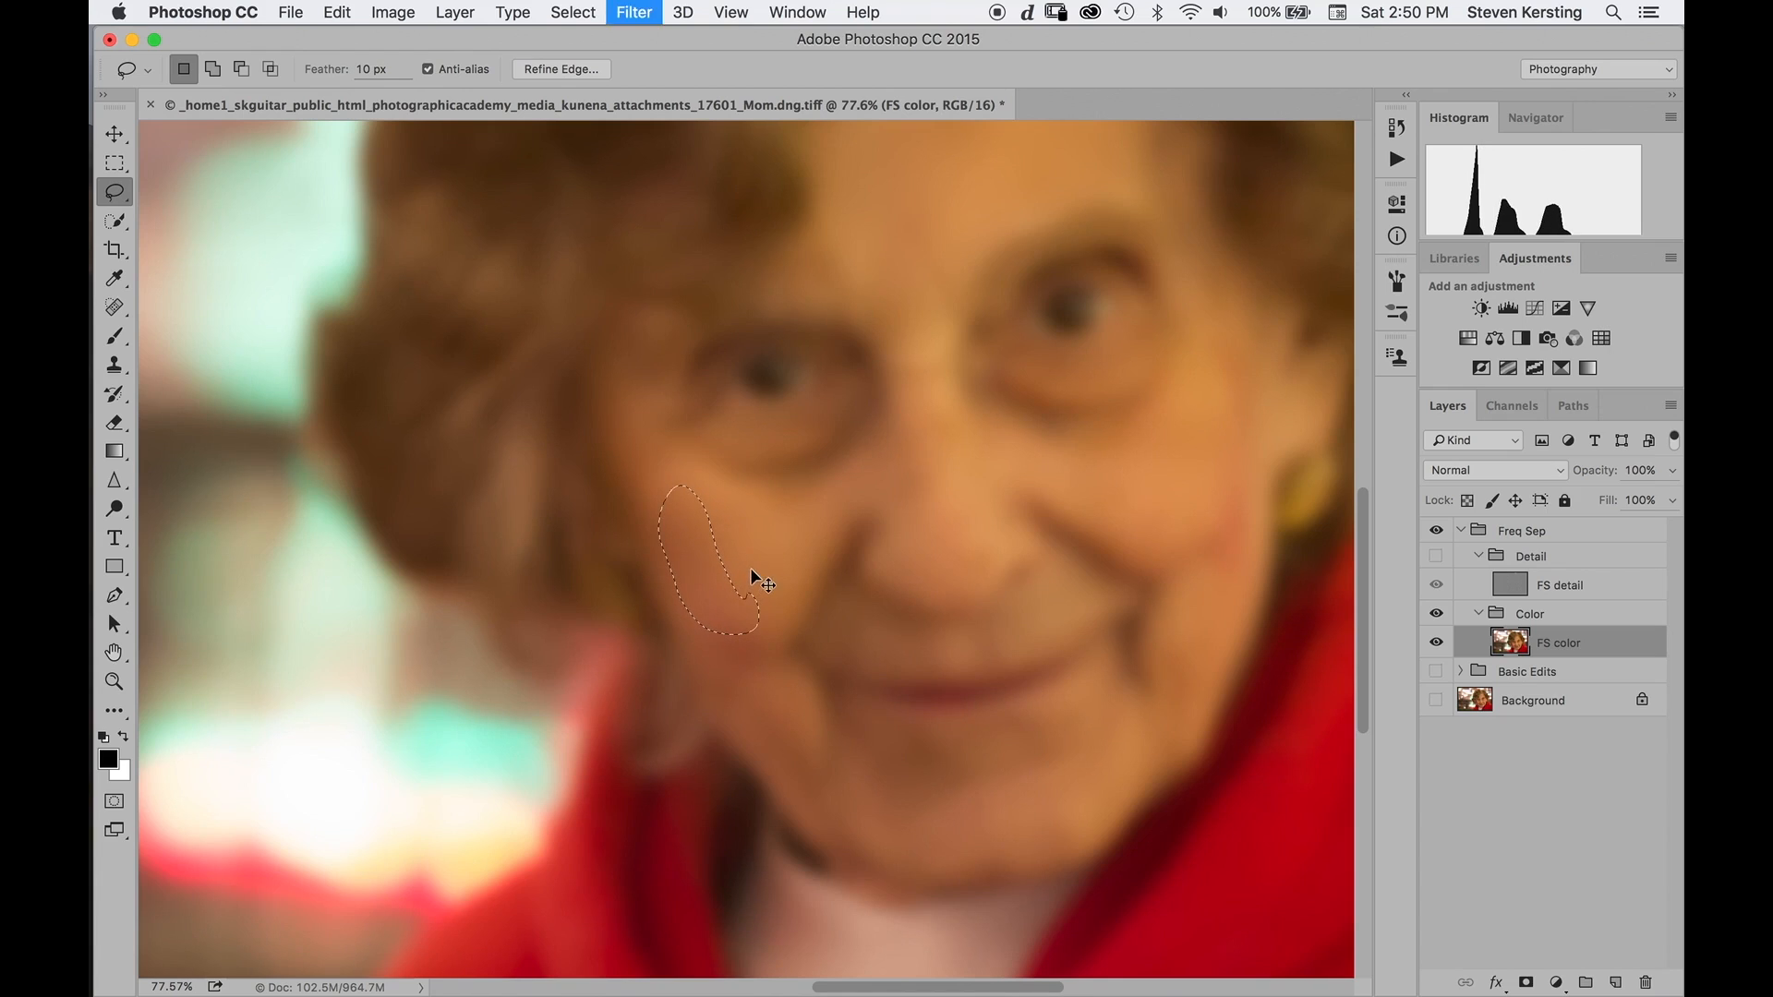
Smooth the lower cheek on the image's left side by reapplying the Gaussian Blur to small lassoed patches beside the mouth.
{"action": "mouse_move", "coordinate": [751, 673]}
{"action": "left_mouse_down"}
{"action": "mouse_move", "coordinate": [711, 675]}
{"action": "mouse_move", "coordinate": [799, 700]}
{"action": "mouse_move", "coordinate": [745, 685]}
{"action": "left_mouse_up"}
{"action": "key", "text": "super+f"}
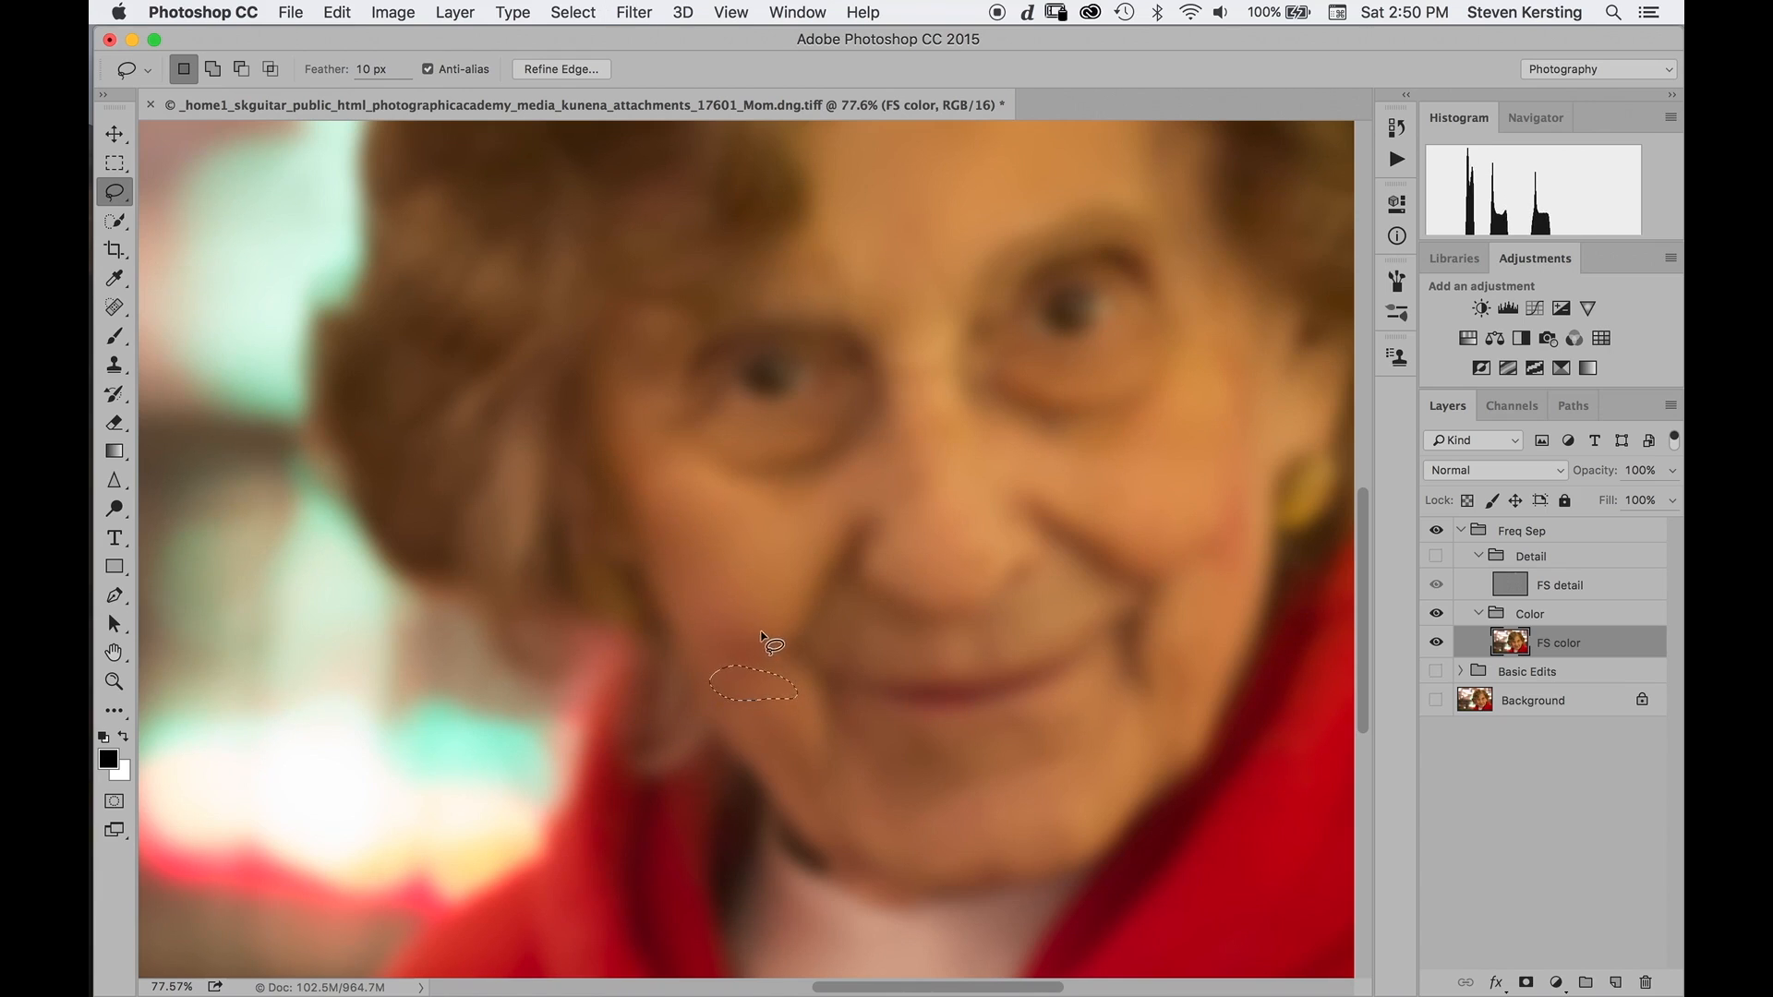
{"action": "mouse_move", "coordinate": [701, 596]}
{"action": "left_mouse_down"}
{"action": "mouse_move", "coordinate": [732, 670]}
{"action": "mouse_move", "coordinate": [766, 685]}
{"action": "mouse_move", "coordinate": [748, 619]}
{"action": "left_mouse_up"}
{"action": "key", "text": "super+f"}
{"action": "left_click_drag", "start_coordinate": [791, 688], "coordinate": [782, 618]}
{"action": "left_click_drag", "start_coordinate": [781, 701], "coordinate": [786, 691]}
{"action": "key", "text": "super+f"}
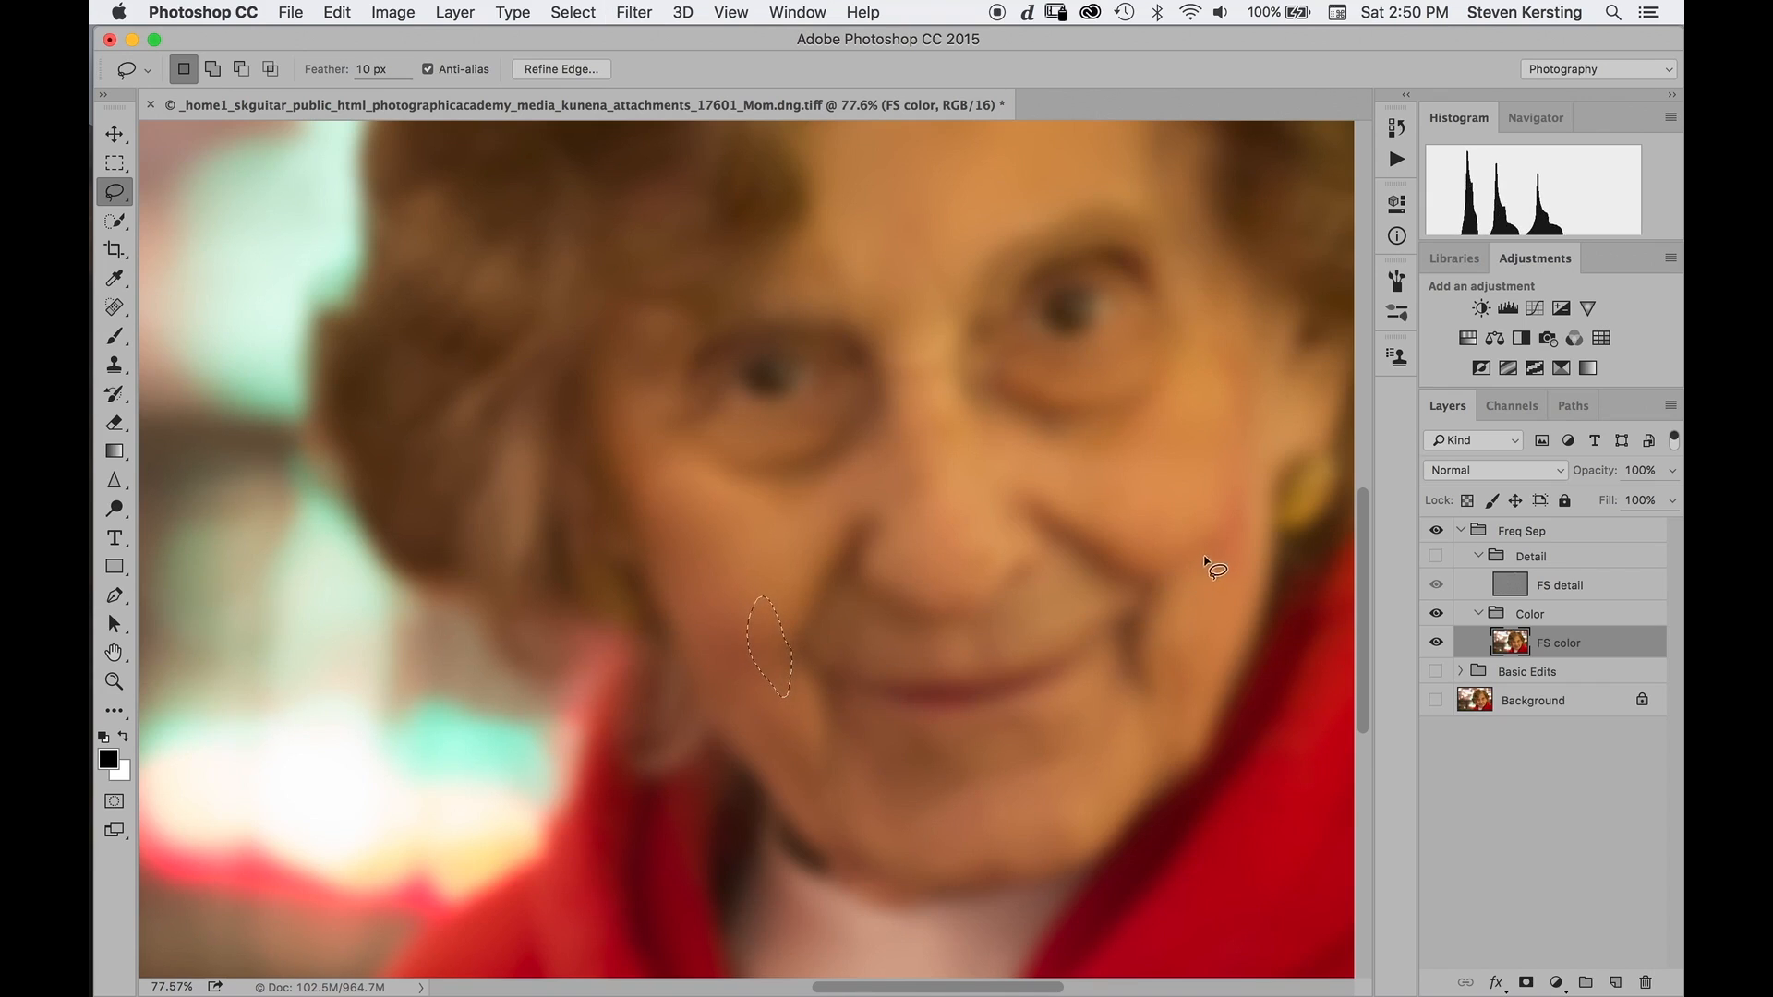
Lasso two patches of the lower cheek beside the mouth on the image's right side and reapply the Gaussian Blur to each.
{"action": "key", "text": "super+d"}
{"action": "left_click_drag", "start_coordinate": [1204, 612], "coordinate": [1200, 615]}
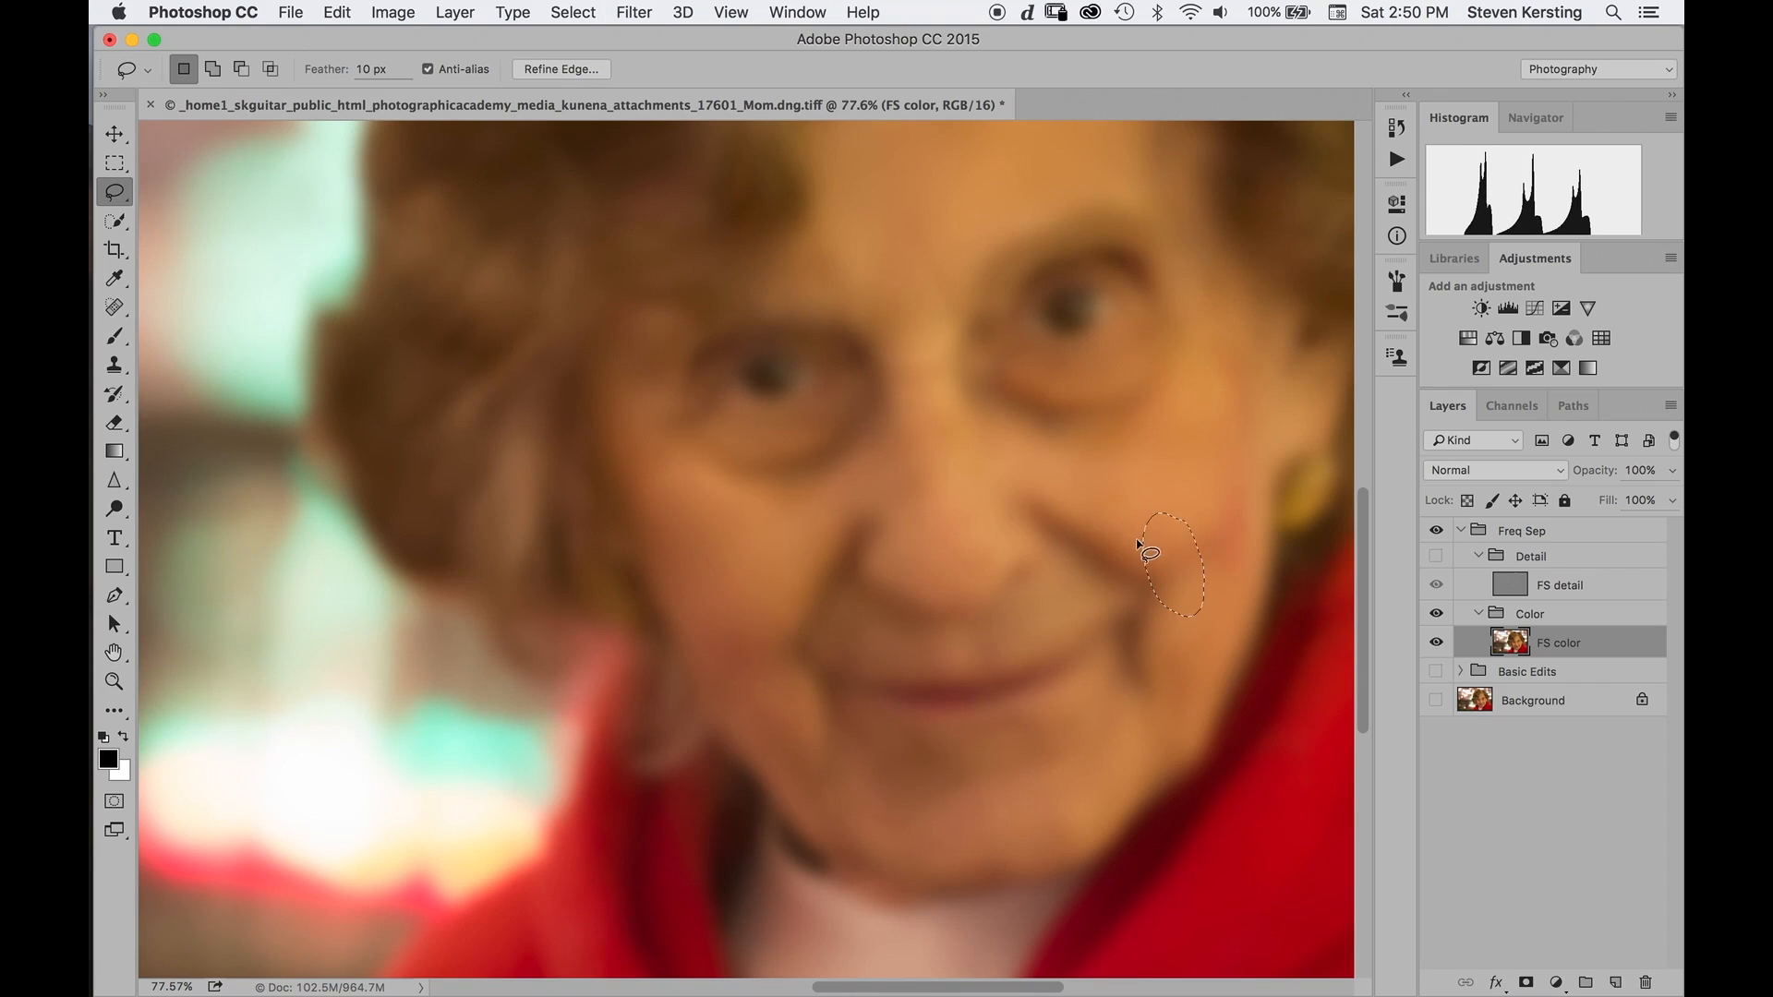
{"action": "key", "text": "super+f"}
{"action": "mouse_move", "coordinate": [1177, 635]}
{"action": "left_mouse_down"}
{"action": "mouse_move", "coordinate": [1143, 729]}
{"action": "mouse_move", "coordinate": [1172, 747]}
{"action": "mouse_move", "coordinate": [1212, 706]}
{"action": "mouse_move", "coordinate": [1171, 630]}
{"action": "left_mouse_up"}
{"action": "key", "text": "super+f"}
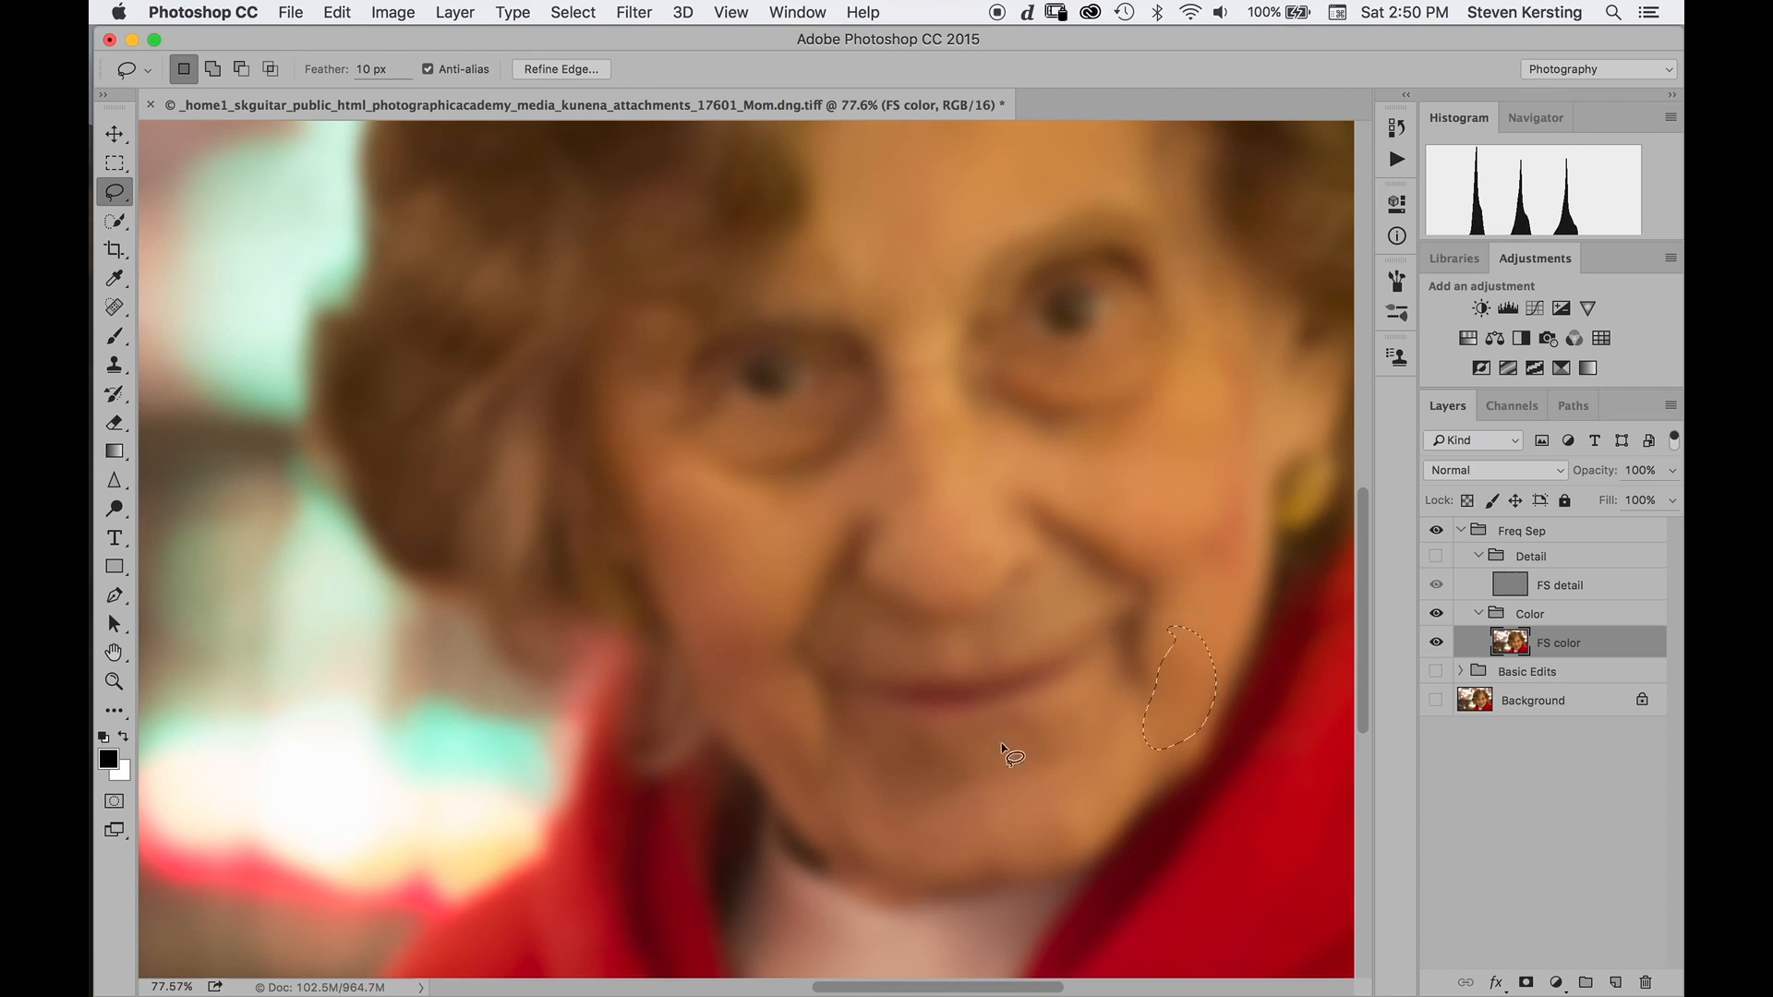
Smooth the chin by lassoing overlapping patches below the lower lip, reapplying the Gaussian Blur, and clearing the selection.
{"action": "mouse_move", "coordinate": [1077, 701]}
{"action": "left_mouse_down"}
{"action": "mouse_move", "coordinate": [980, 724]}
{"action": "mouse_move", "coordinate": [981, 757]}
{"action": "mouse_move", "coordinate": [1060, 767]}
{"action": "mouse_move", "coordinate": [1129, 744]}
{"action": "mouse_move", "coordinate": [1064, 694]}
{"action": "left_mouse_up"}
{"action": "key", "text": "super+f"}
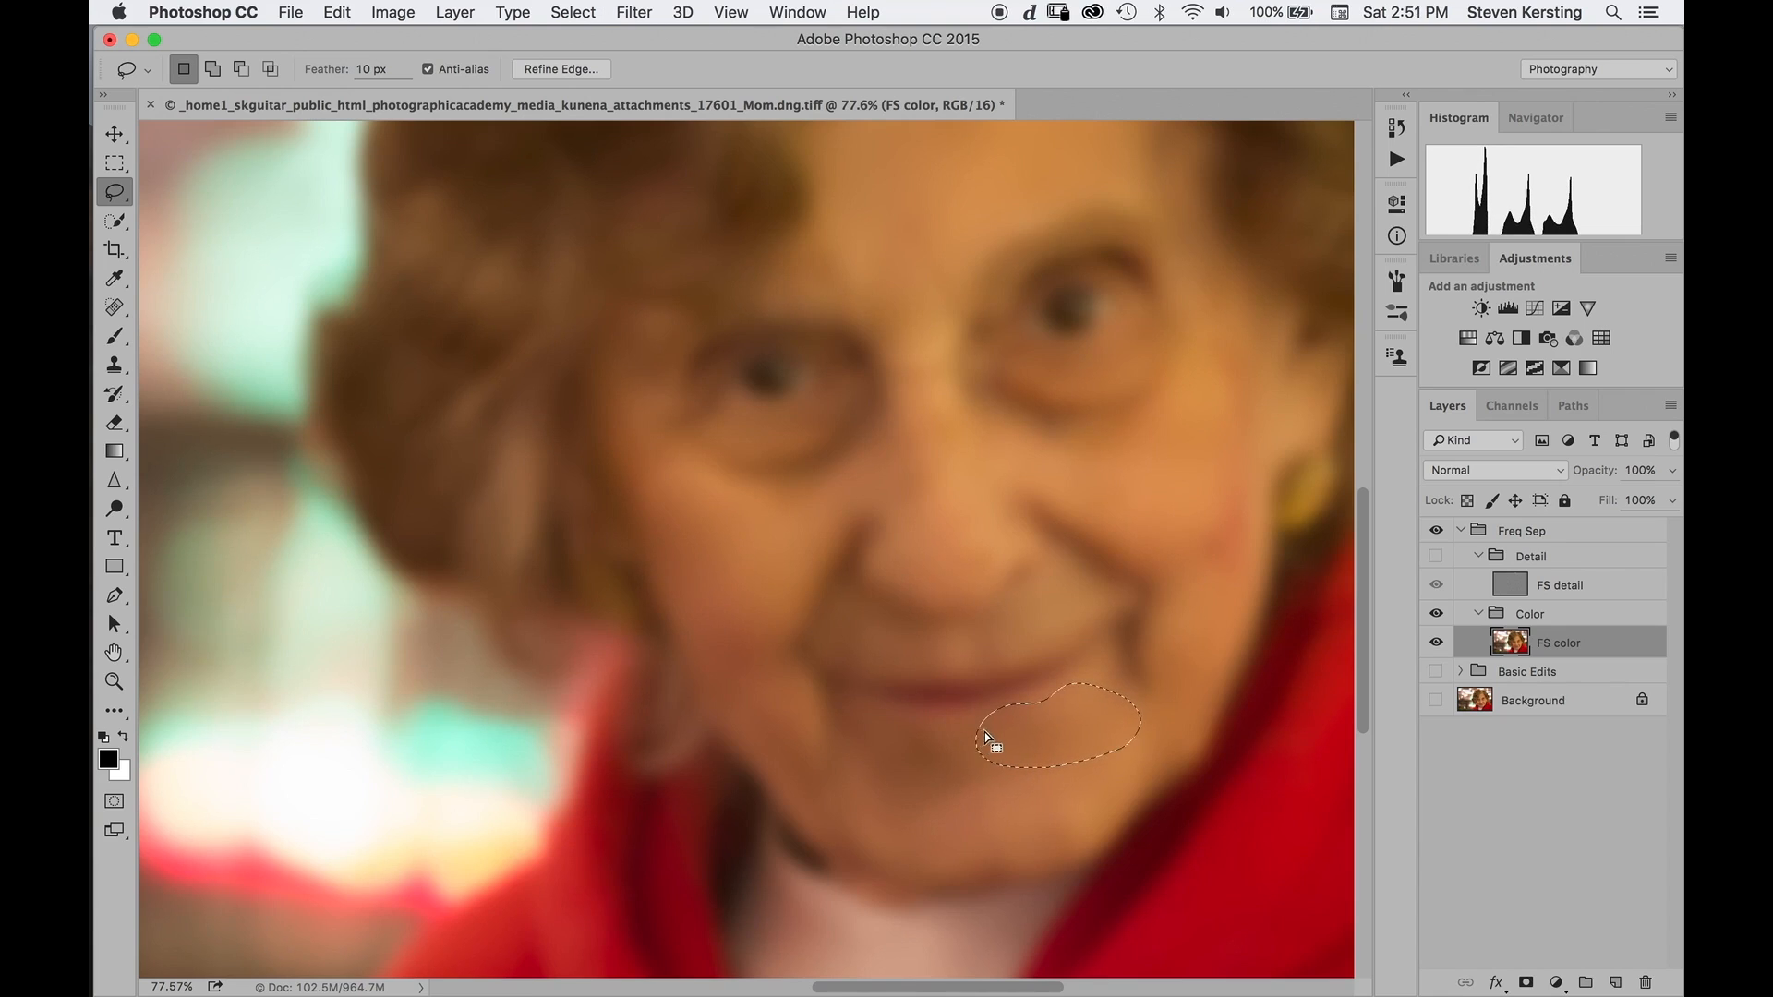
{"action": "mouse_move", "coordinate": [995, 722]}
{"action": "left_mouse_down"}
{"action": "mouse_move", "coordinate": [927, 724]}
{"action": "mouse_move", "coordinate": [919, 745]}
{"action": "left_mouse_up"}
{"action": "key", "text": "super+f"}
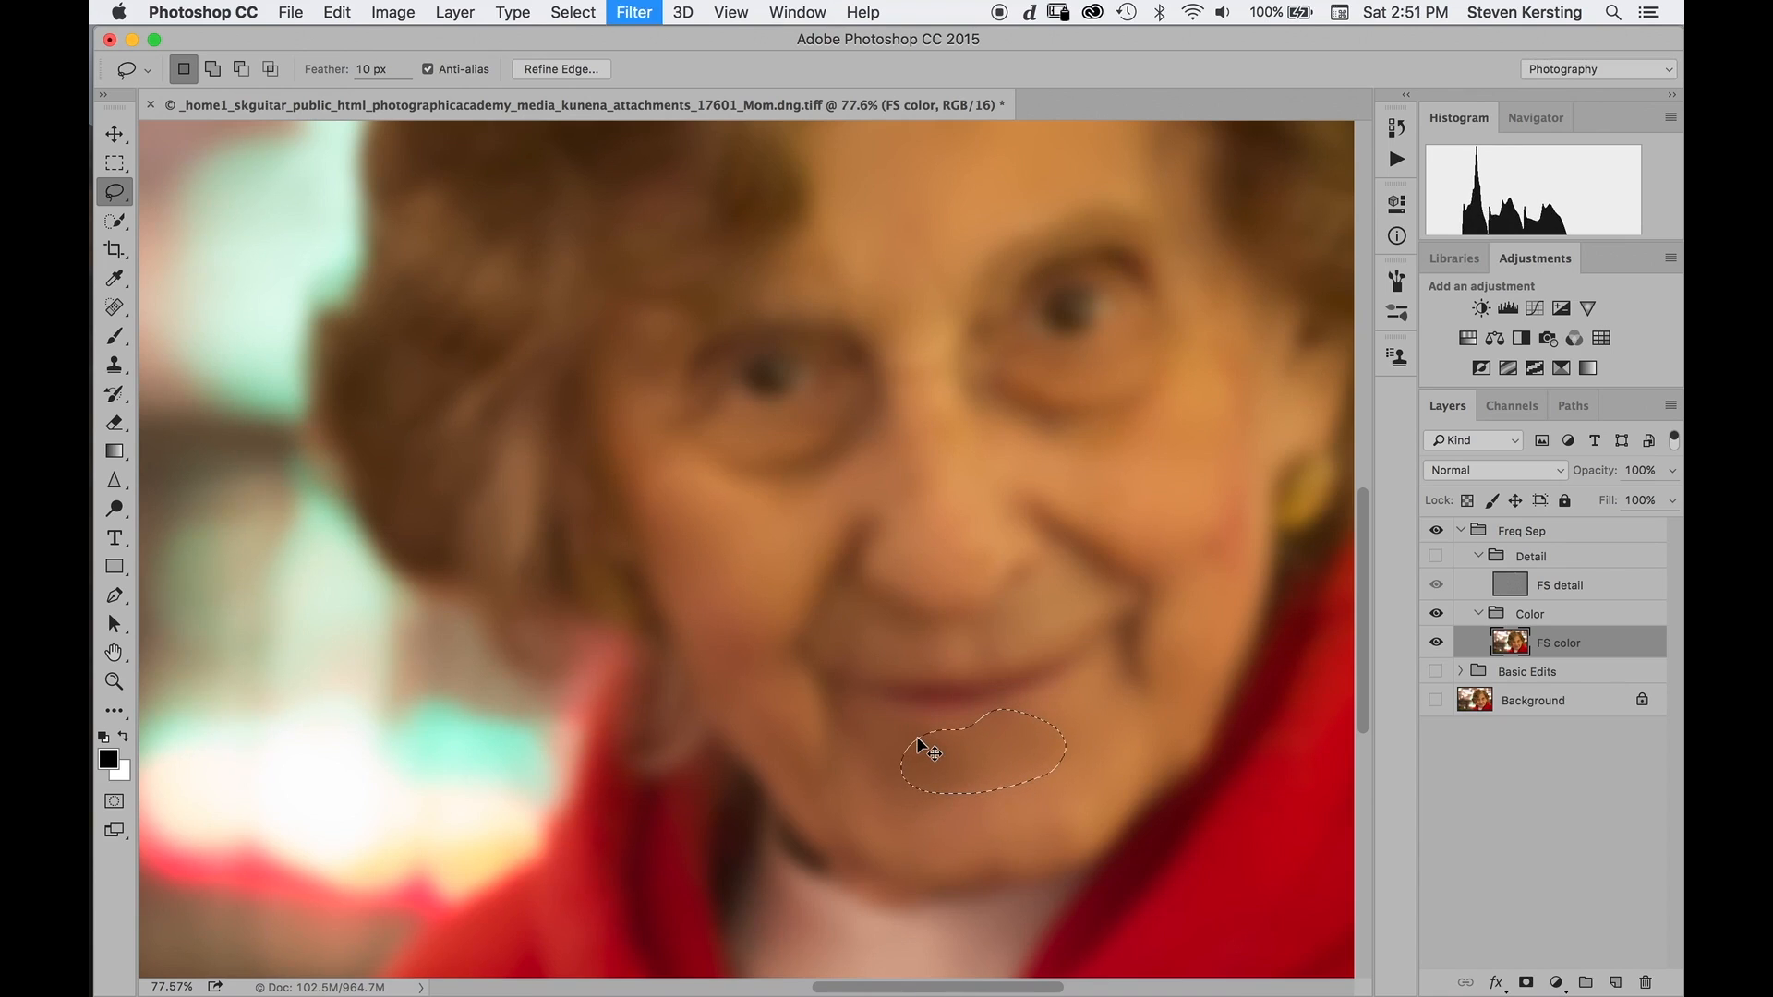
{"action": "key", "text": "super+f"}
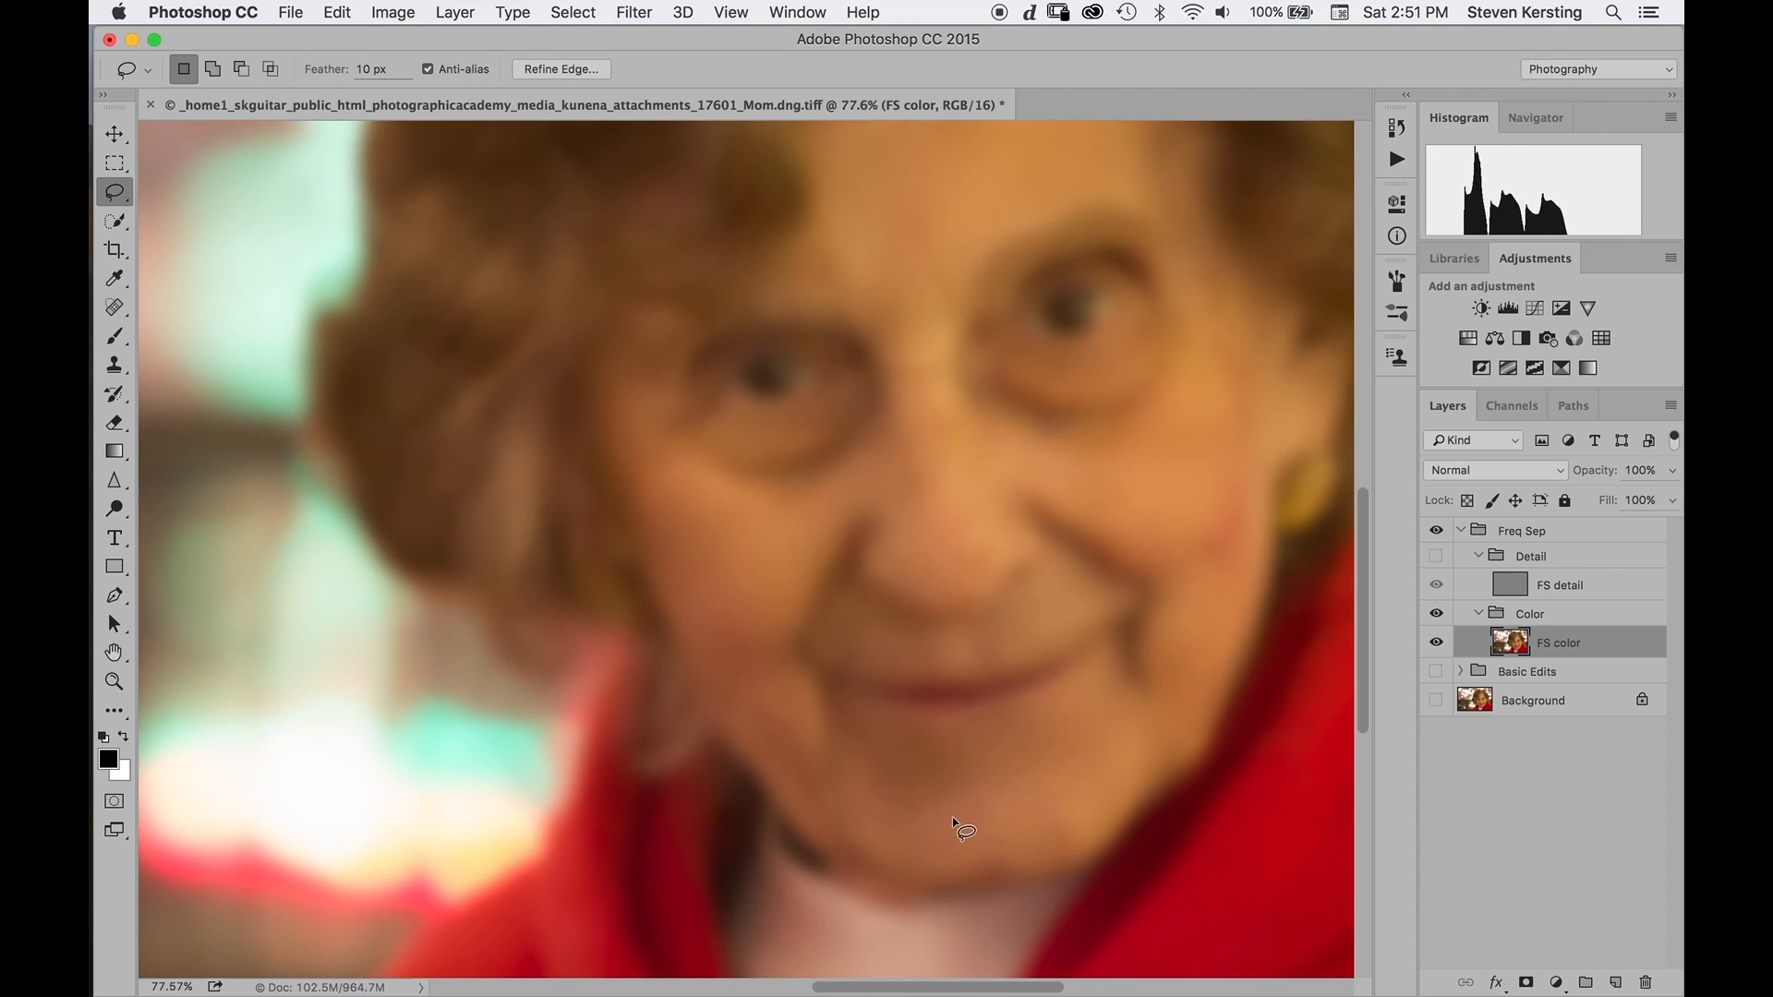
{"action": "key", "text": "super+d"}
{"action": "mouse_move", "coordinate": [848, 746]}
{"action": "left_mouse_down"}
{"action": "mouse_move", "coordinate": [922, 720]}
{"action": "mouse_move", "coordinate": [988, 739]}
{"action": "left_mouse_up"}
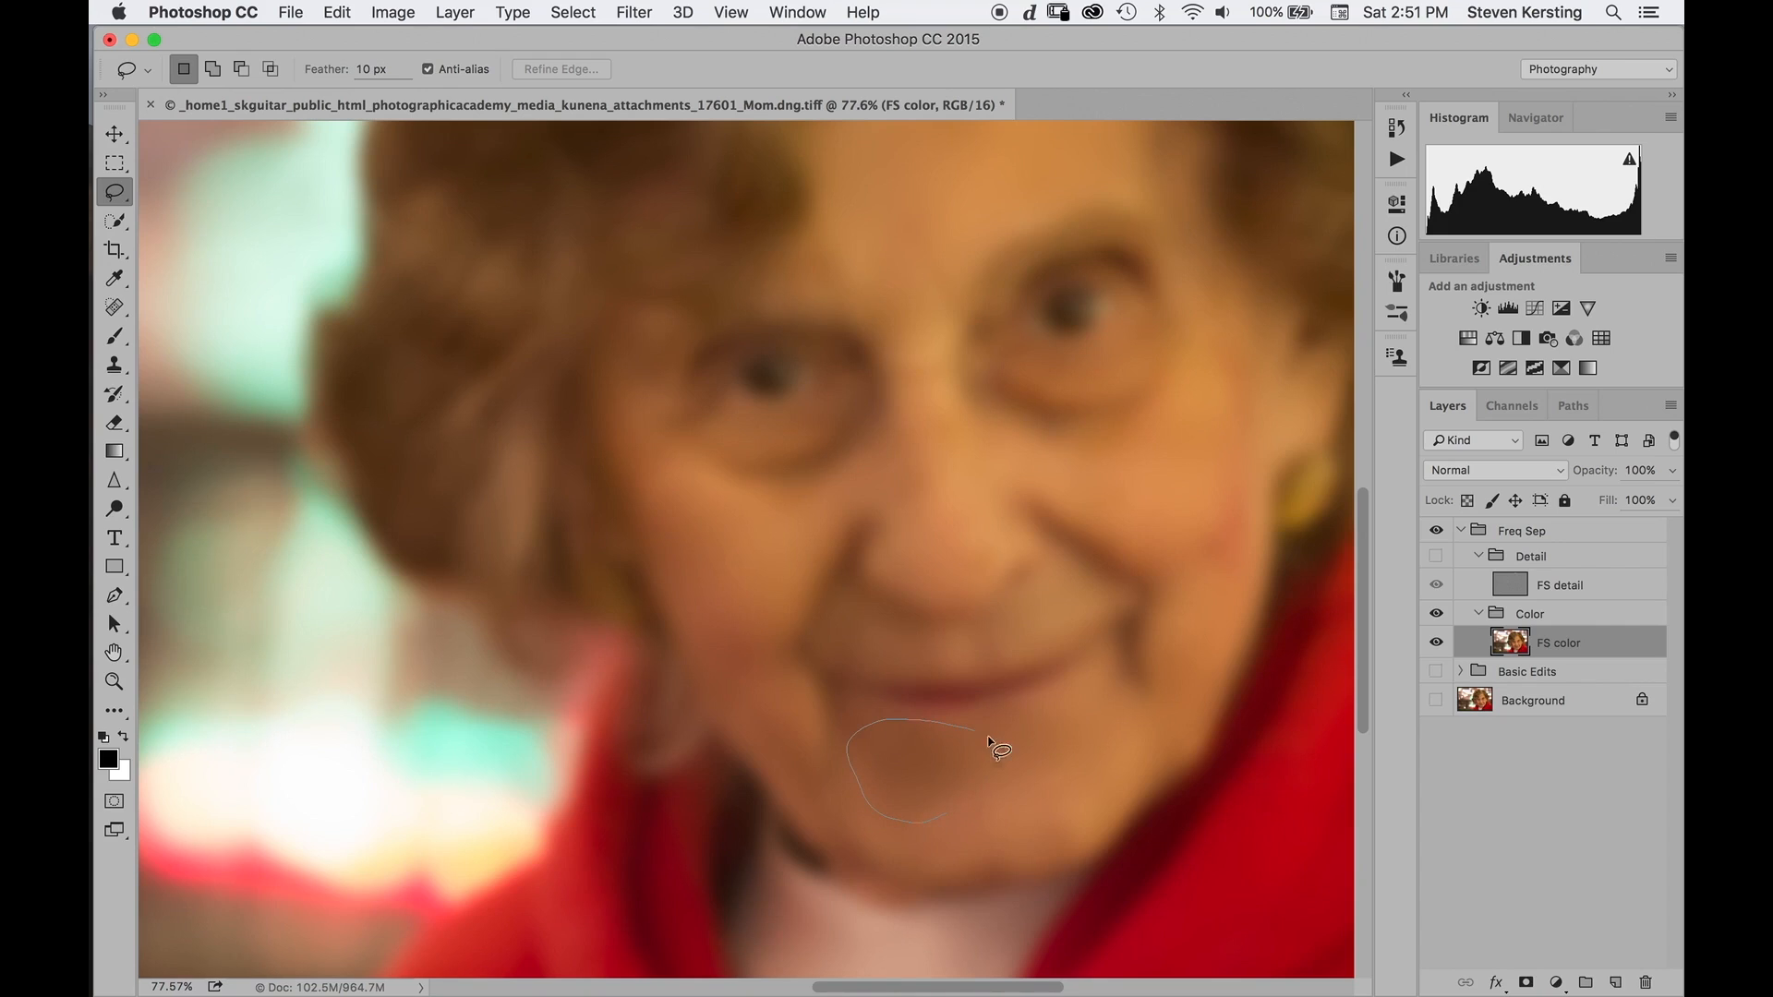
{"action": "left_click_drag", "start_coordinate": [920, 821], "coordinate": [922, 821]}
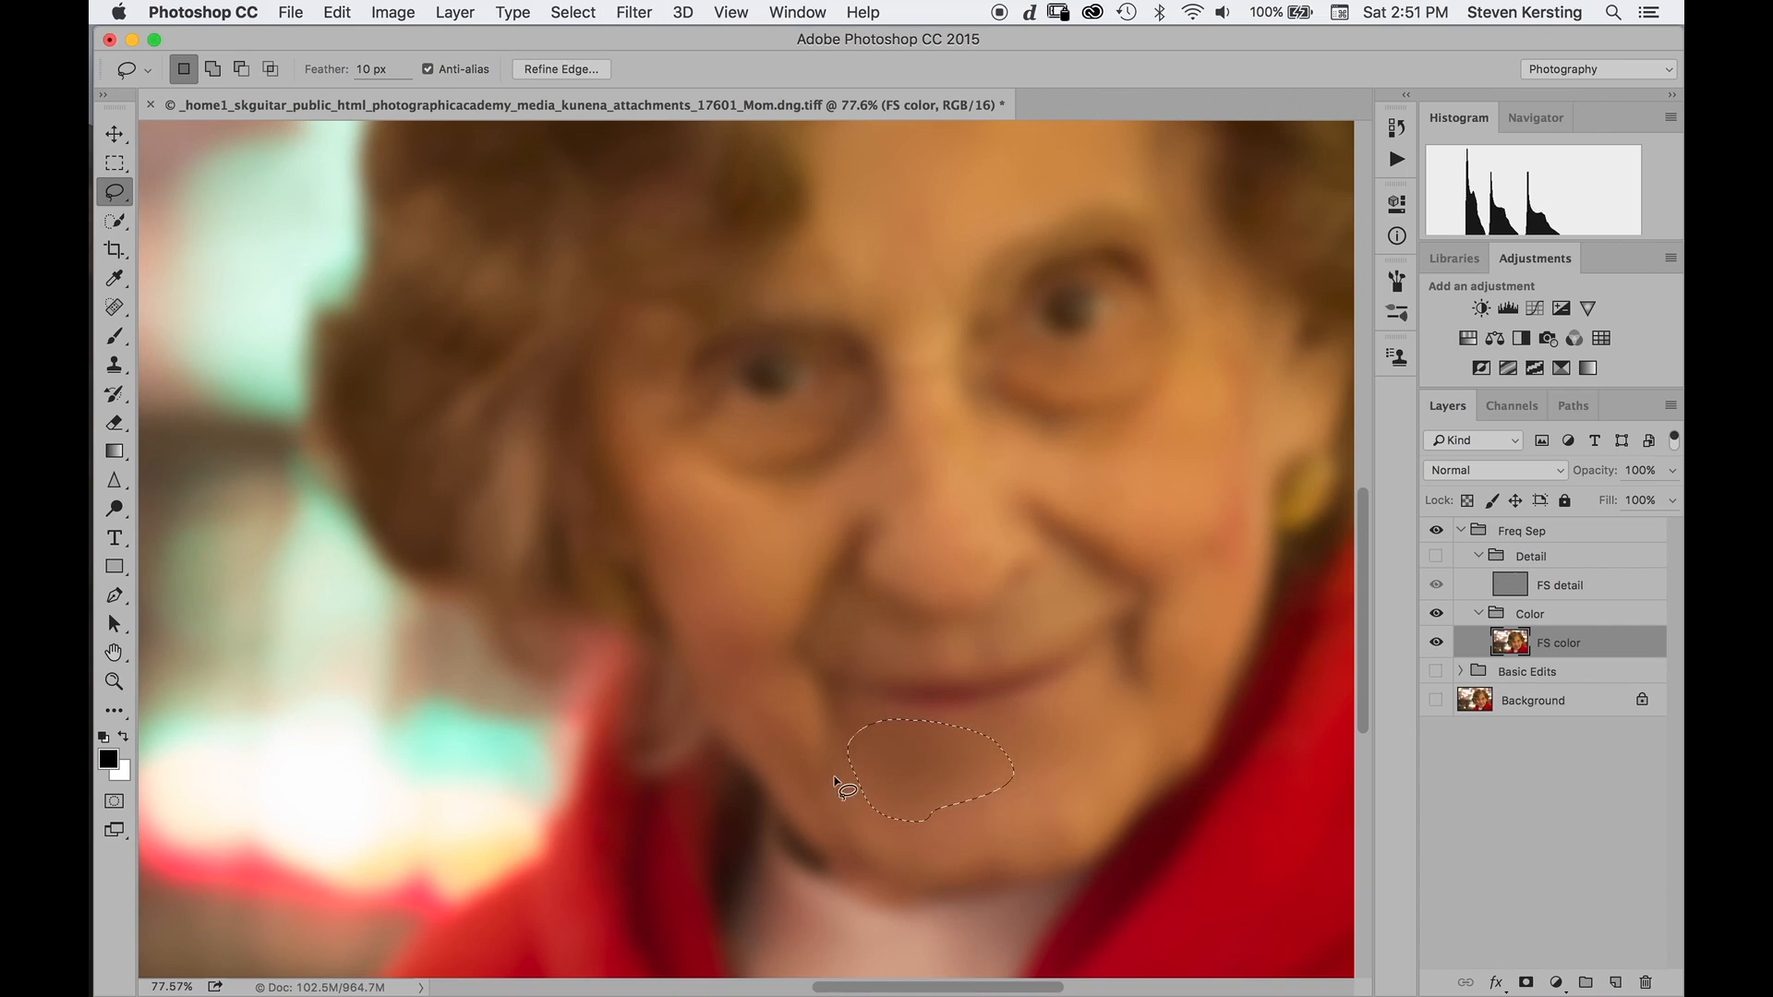
{"action": "key", "text": "super+d"}
Lasso the outer cheek and the strip in front of the ear on the image's right side, reapply the Gaussian Blur to each, and deselect.
{"action": "mouse_move", "coordinate": [1247, 461]}
{"action": "left_mouse_down"}
{"action": "mouse_move", "coordinate": [1187, 527]}
{"action": "mouse_move", "coordinate": [1191, 603]}
{"action": "left_mouse_up"}
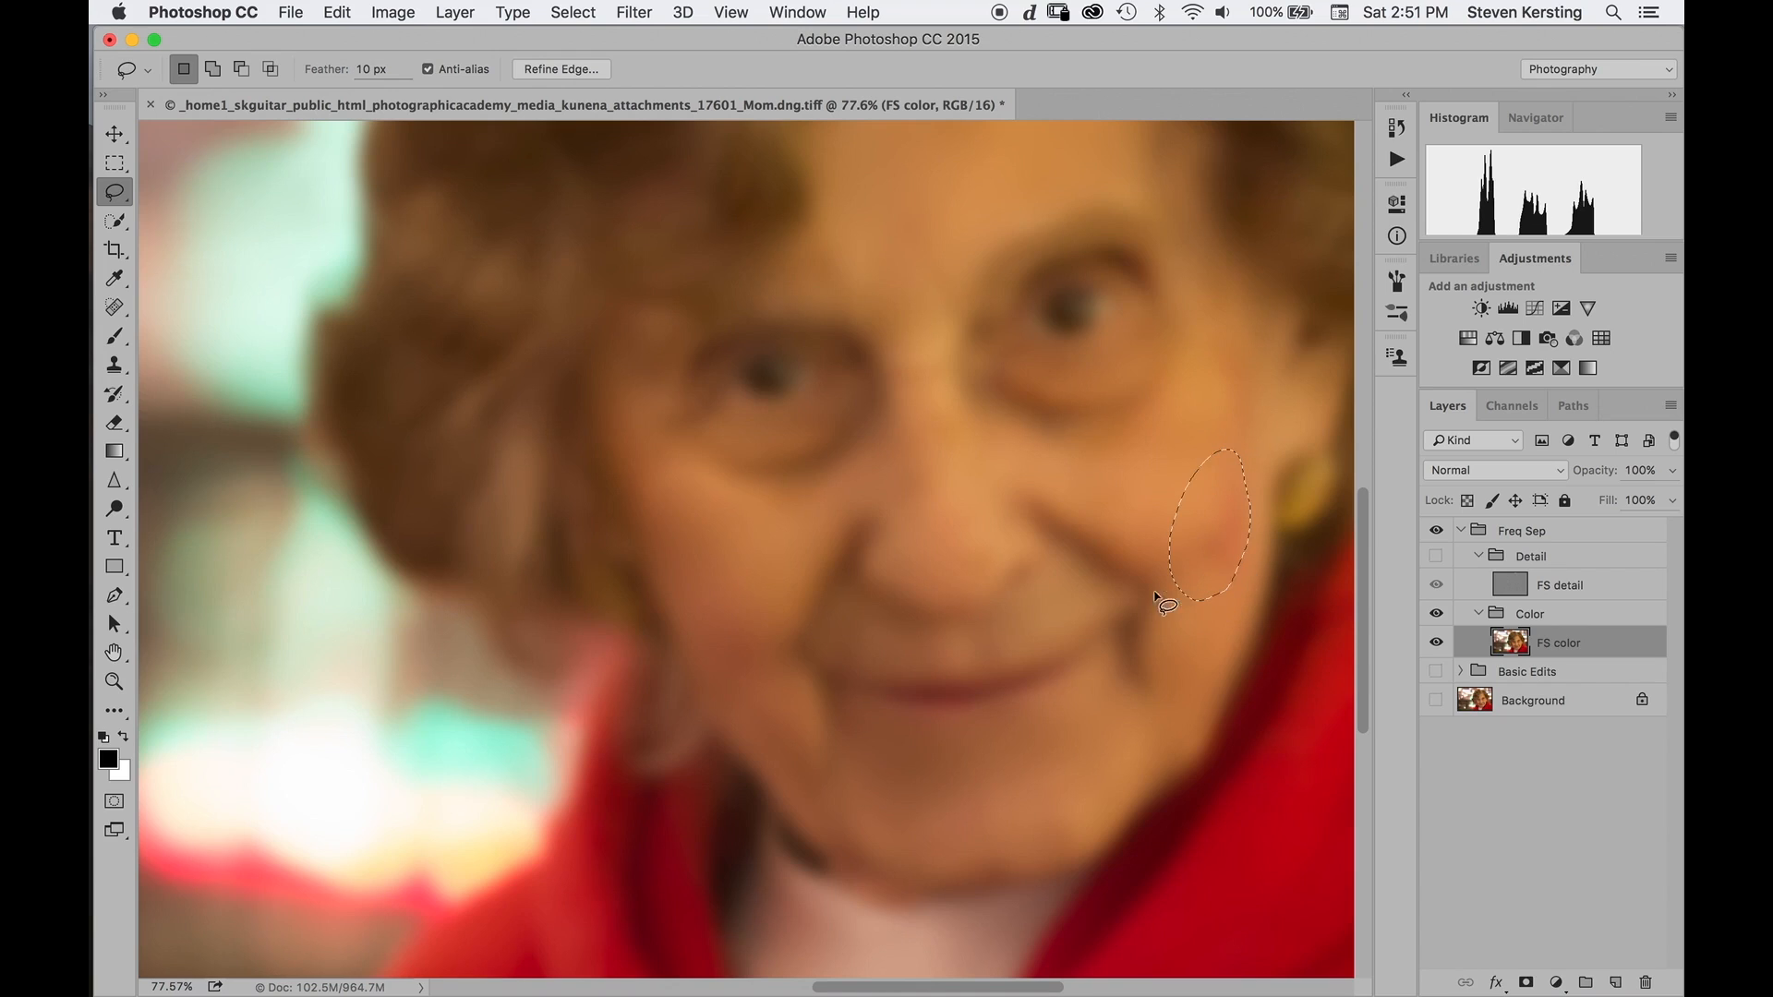
{"action": "key", "text": "super+f"}
{"action": "mouse_move", "coordinate": [1214, 341]}
{"action": "left_mouse_down"}
{"action": "mouse_move", "coordinate": [1209, 441]}
{"action": "mouse_move", "coordinate": [1254, 417]}
{"action": "left_mouse_up"}
{"action": "left_click_drag", "start_coordinate": [1241, 353], "coordinate": [1239, 351]}
{"action": "key", "text": "super+f"}
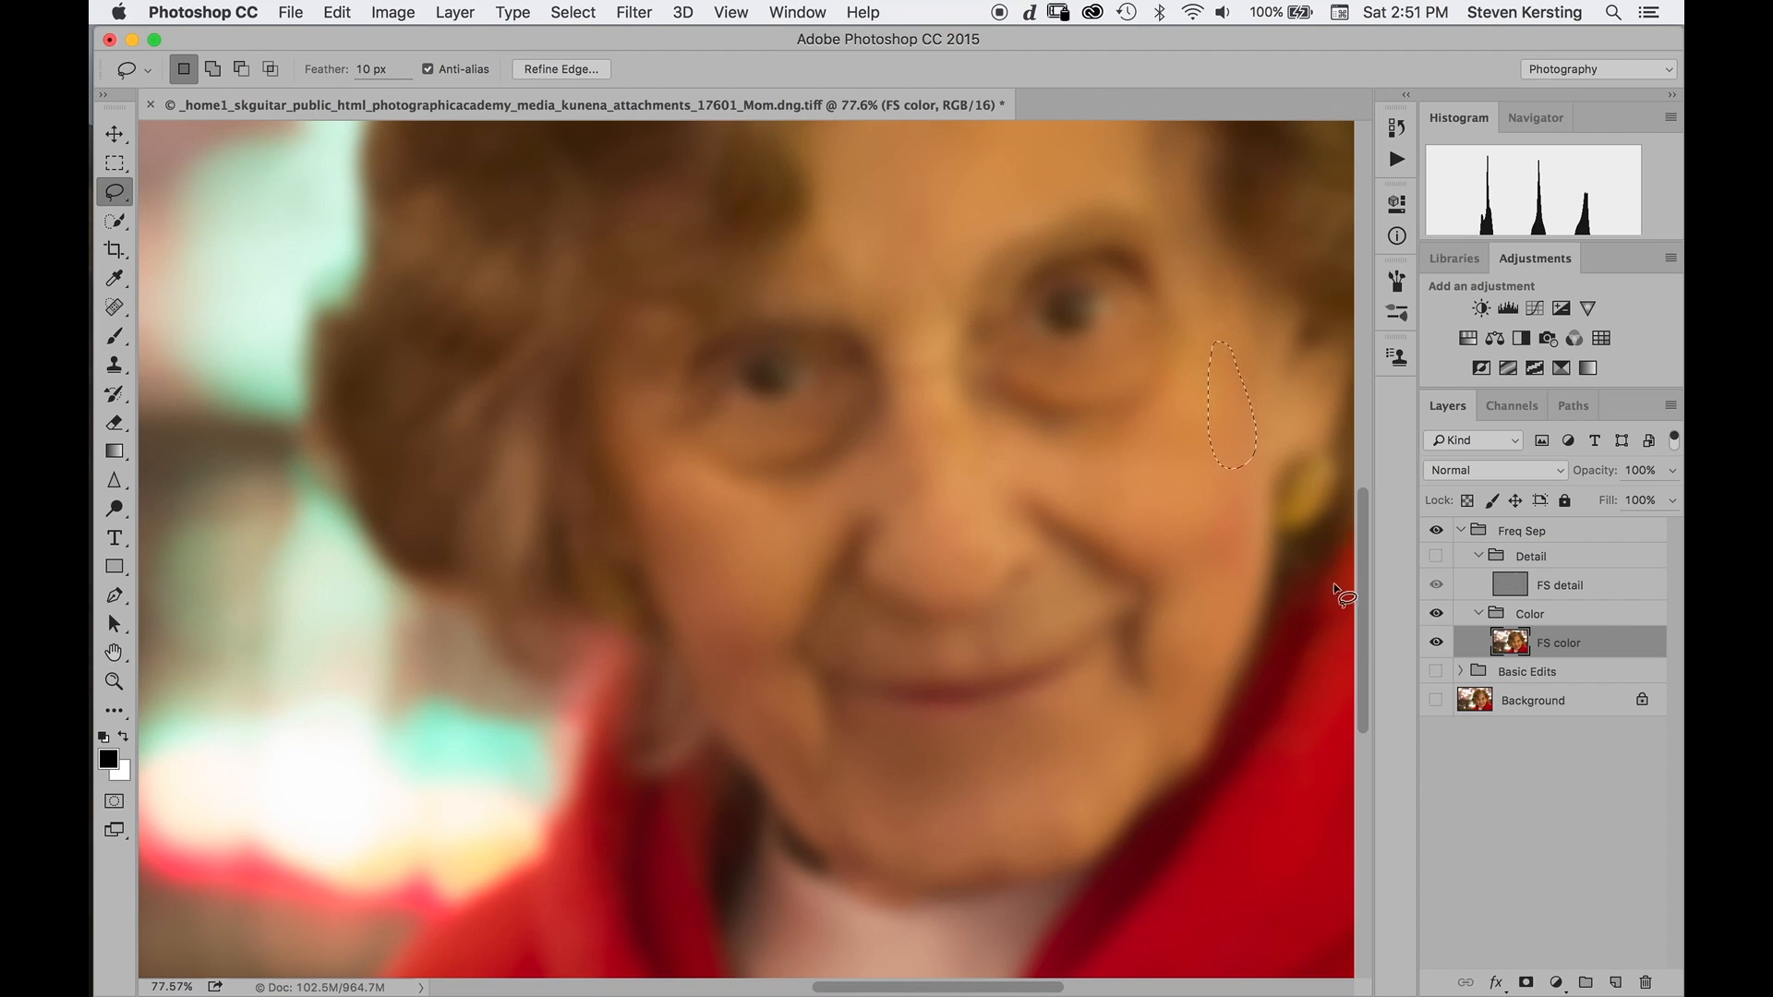
{"action": "key", "text": "super+d"}
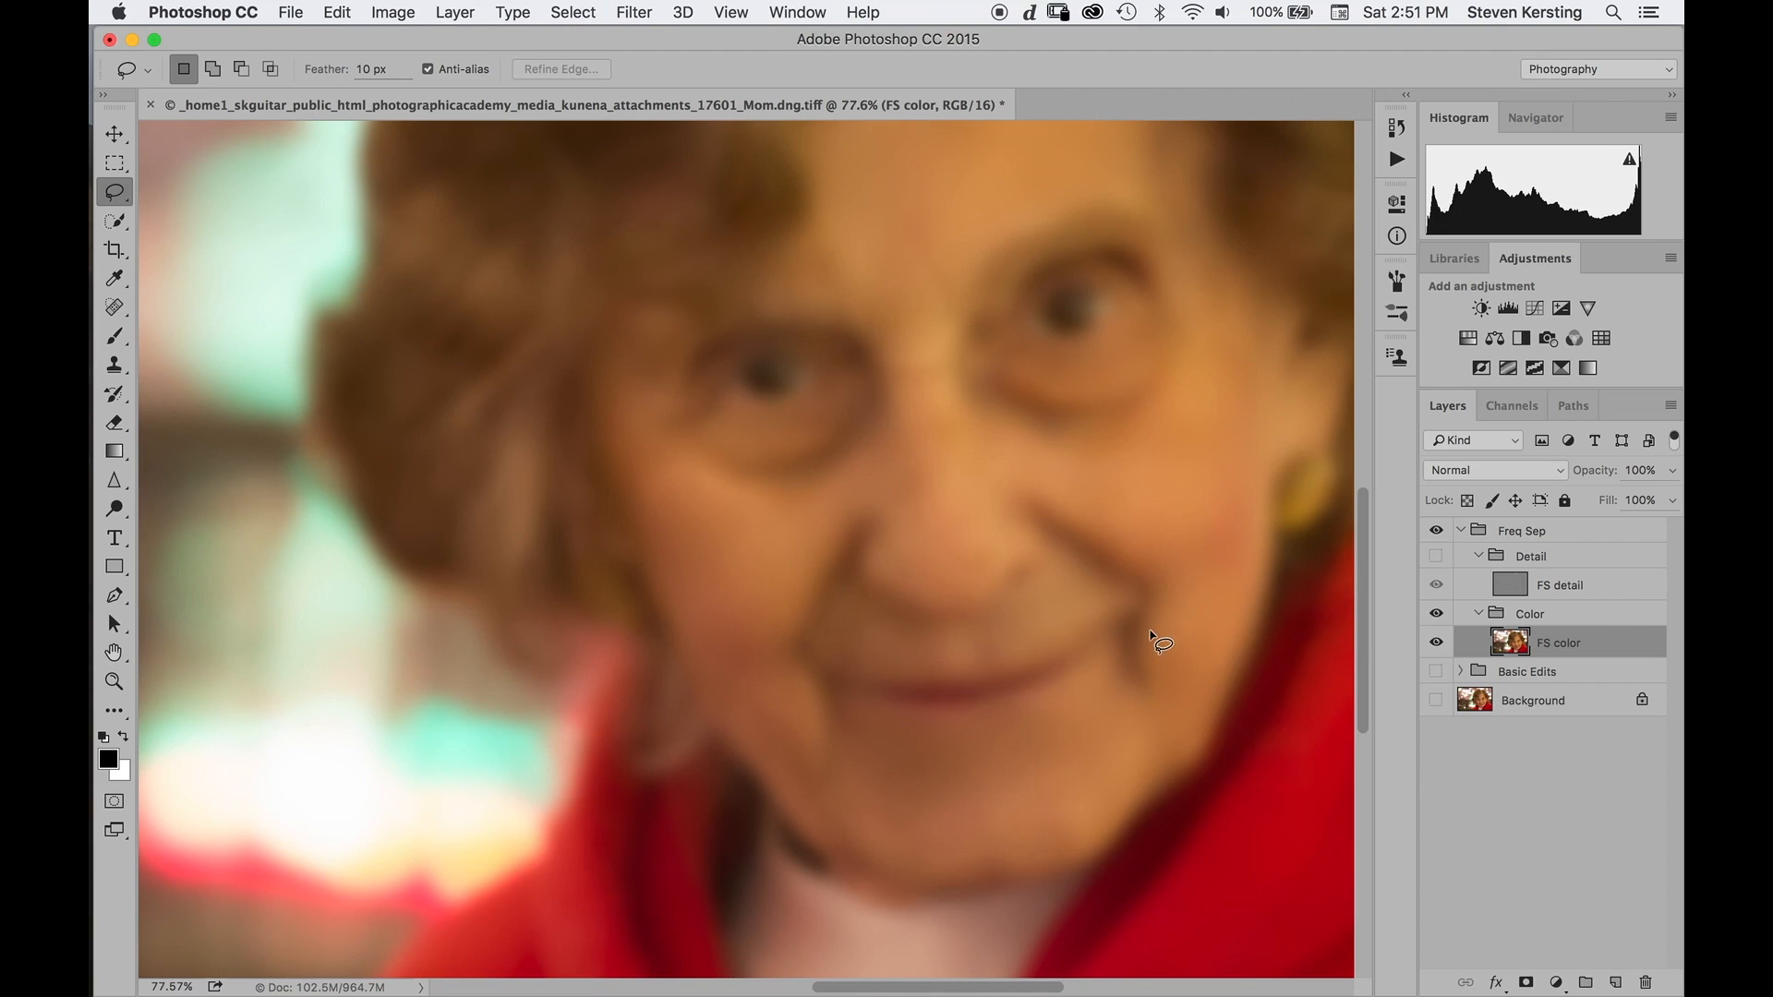
Lasso a rounded patch of the lower forehead above the nose bridge, reapply the Gaussian Blur to it, and deselect.
{"action": "key", "text": "space"}
{"action": "left_click_drag", "start_coordinate": [1044, 658], "coordinate": [928, 879]}
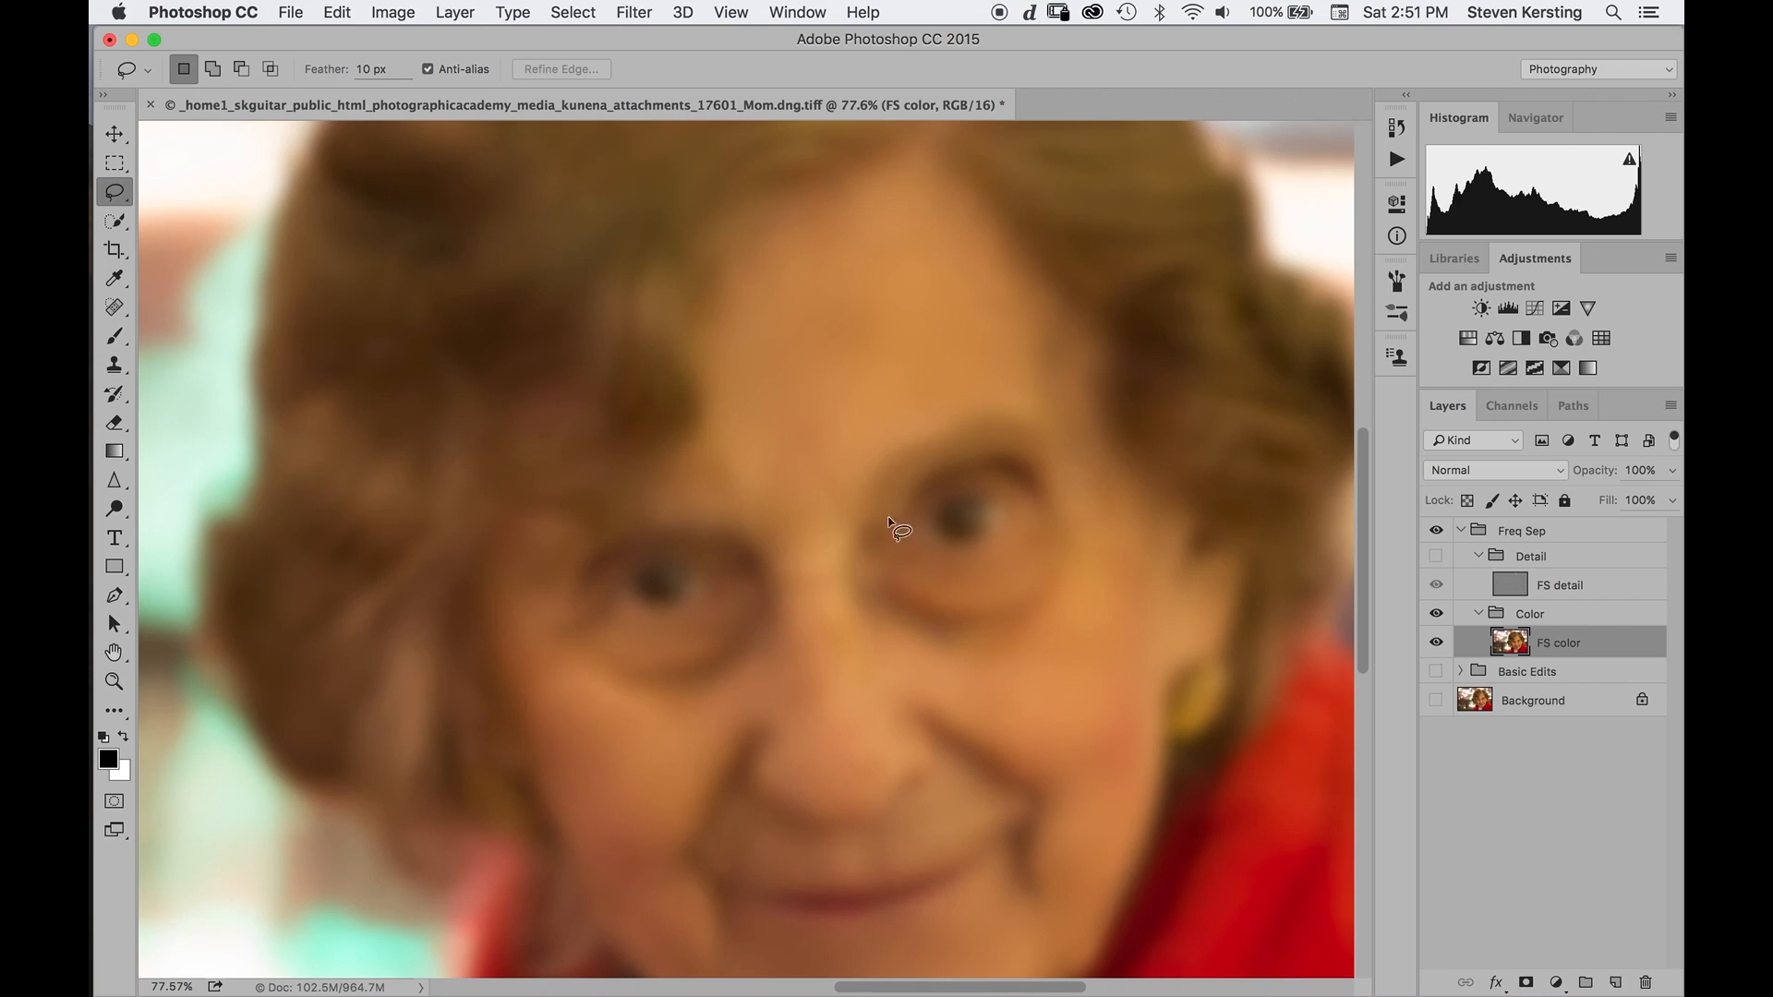
{"action": "left_click_drag", "start_coordinate": [868, 499], "coordinate": [836, 395]}
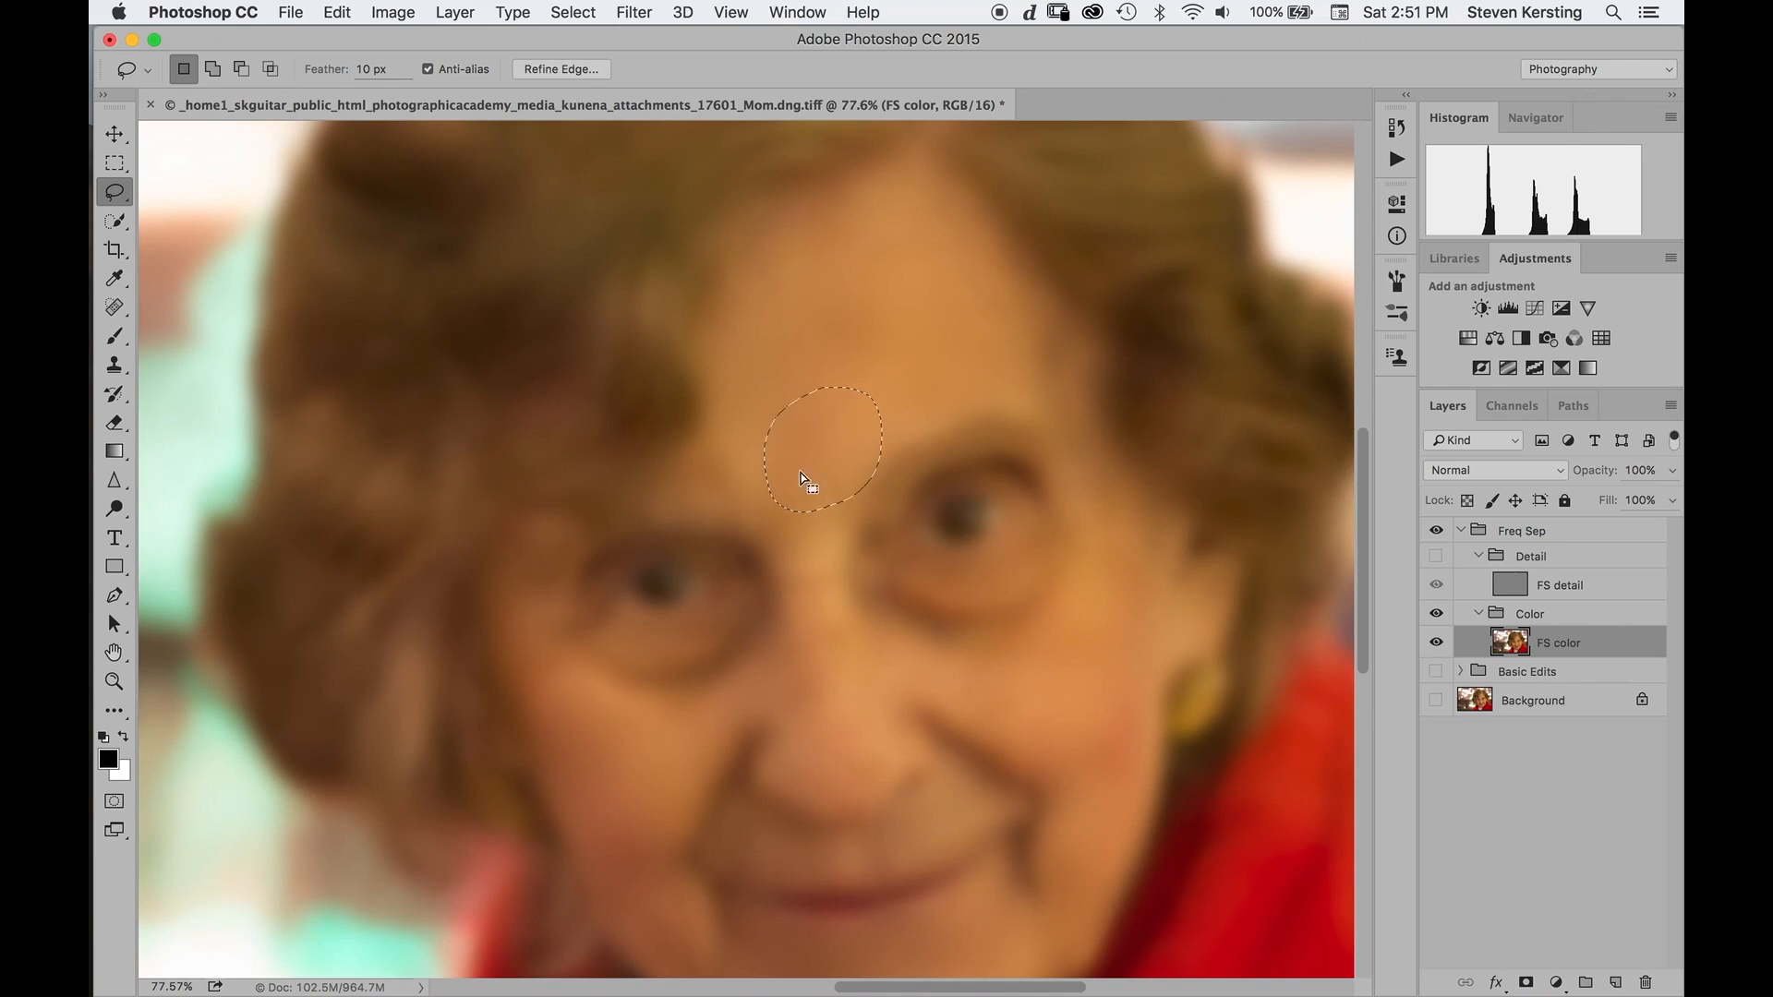
{"action": "key", "text": "super+f"}
{"action": "key", "text": "super+d"}
Lasso a large oval across the central forehead and reapply the Gaussian Blur to it twice.
{"action": "left_click_drag", "start_coordinate": [829, 307], "coordinate": [831, 311]}
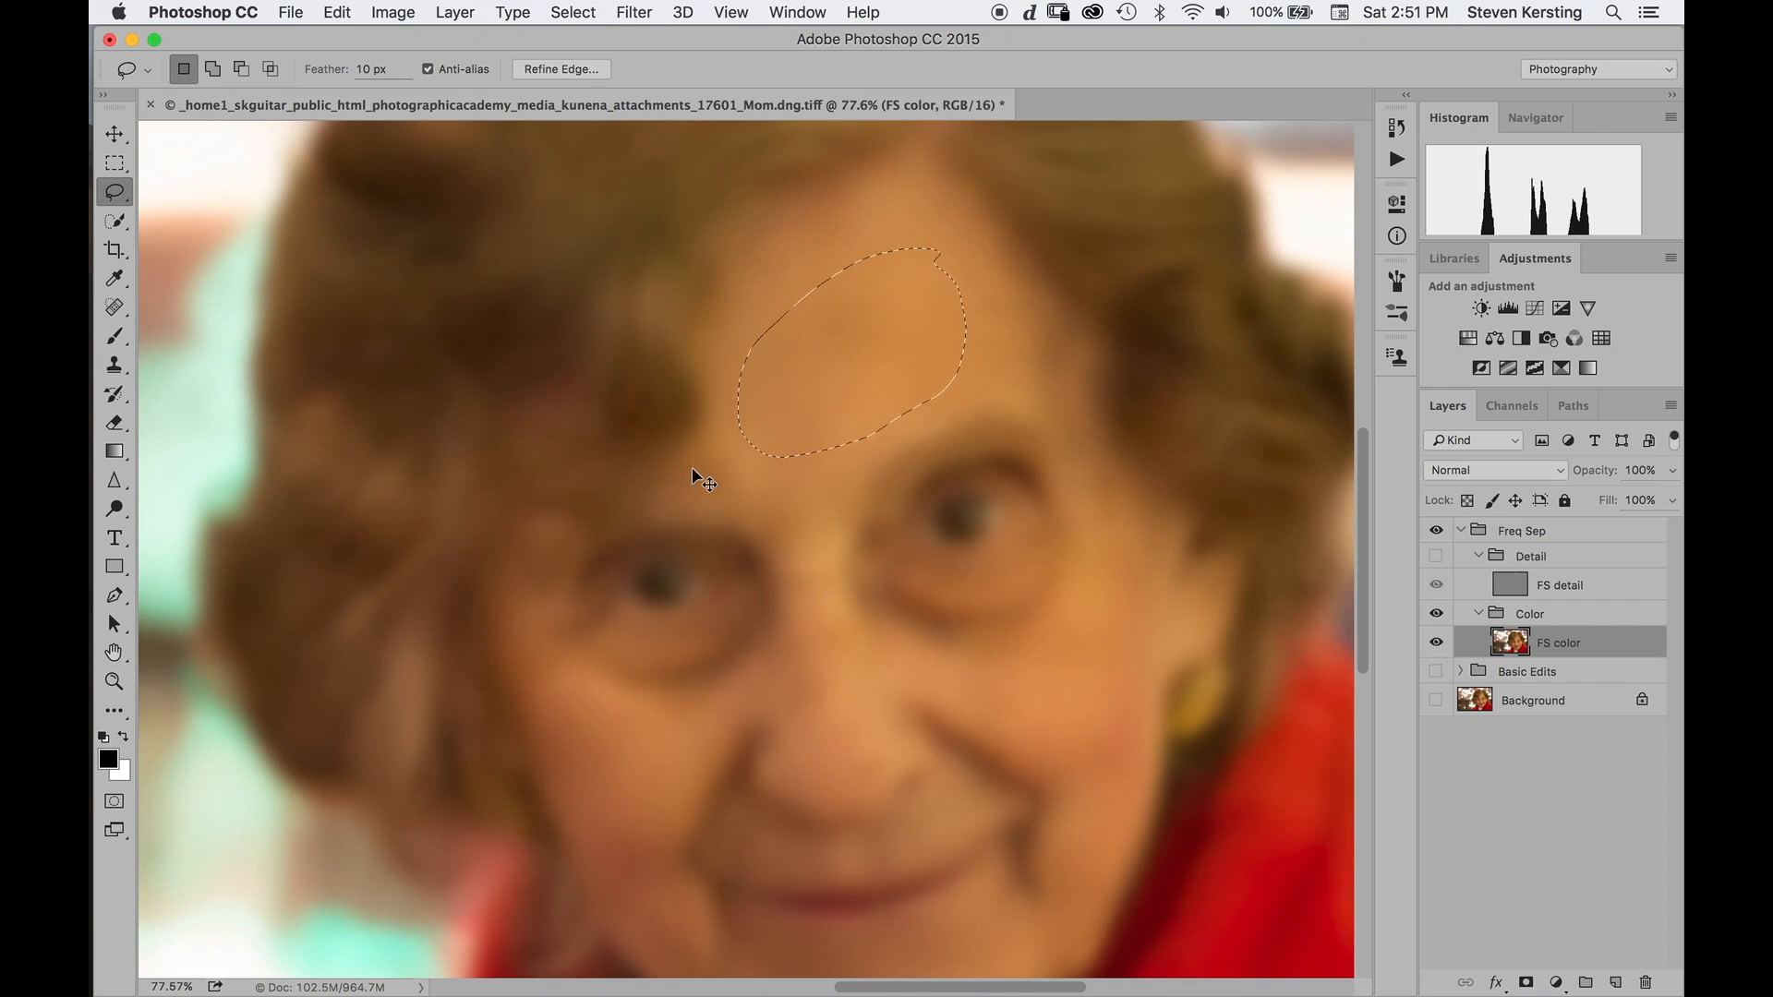
{"action": "key", "text": "super+f"}
{"action": "key", "text": "super+f"}
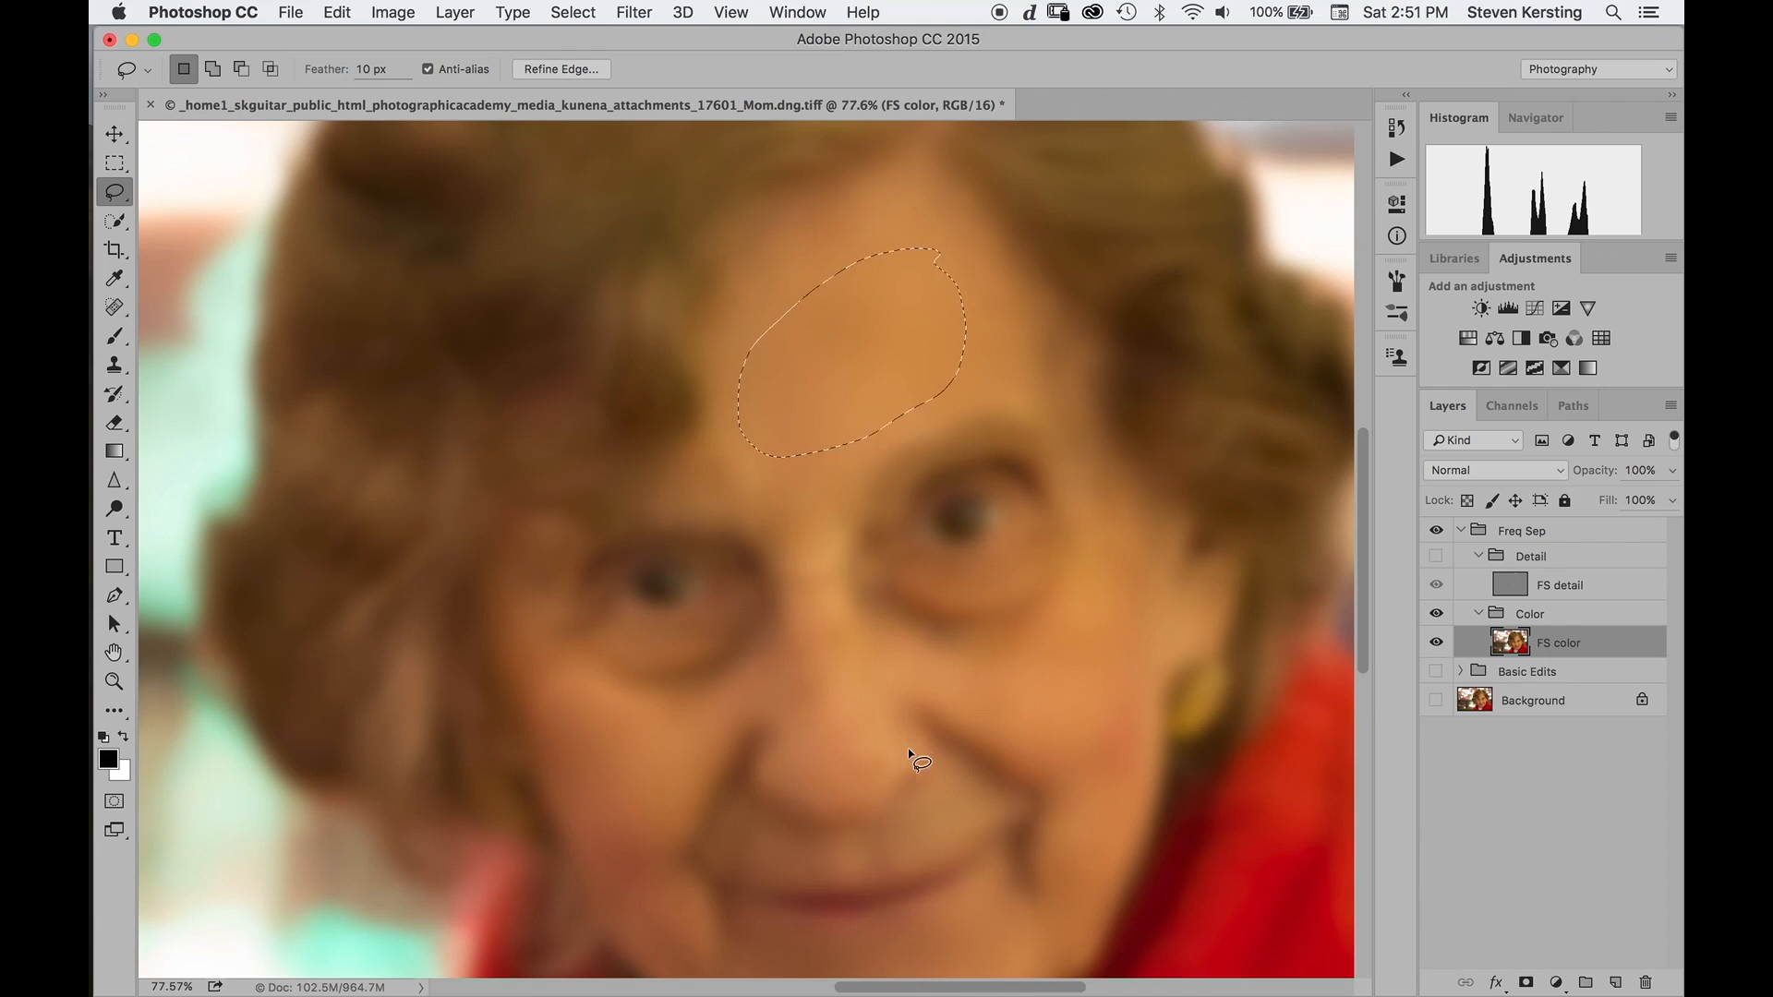
Smooth the nose and adjoining cheeks with lassoed patches and the repeated Gaussian Blur, ending with a clear selection.
{"action": "mouse_move", "coordinate": [877, 732]}
{"action": "left_mouse_down"}
{"action": "mouse_move", "coordinate": [862, 787]}
{"action": "mouse_move", "coordinate": [875, 736]}
{"action": "left_mouse_up"}
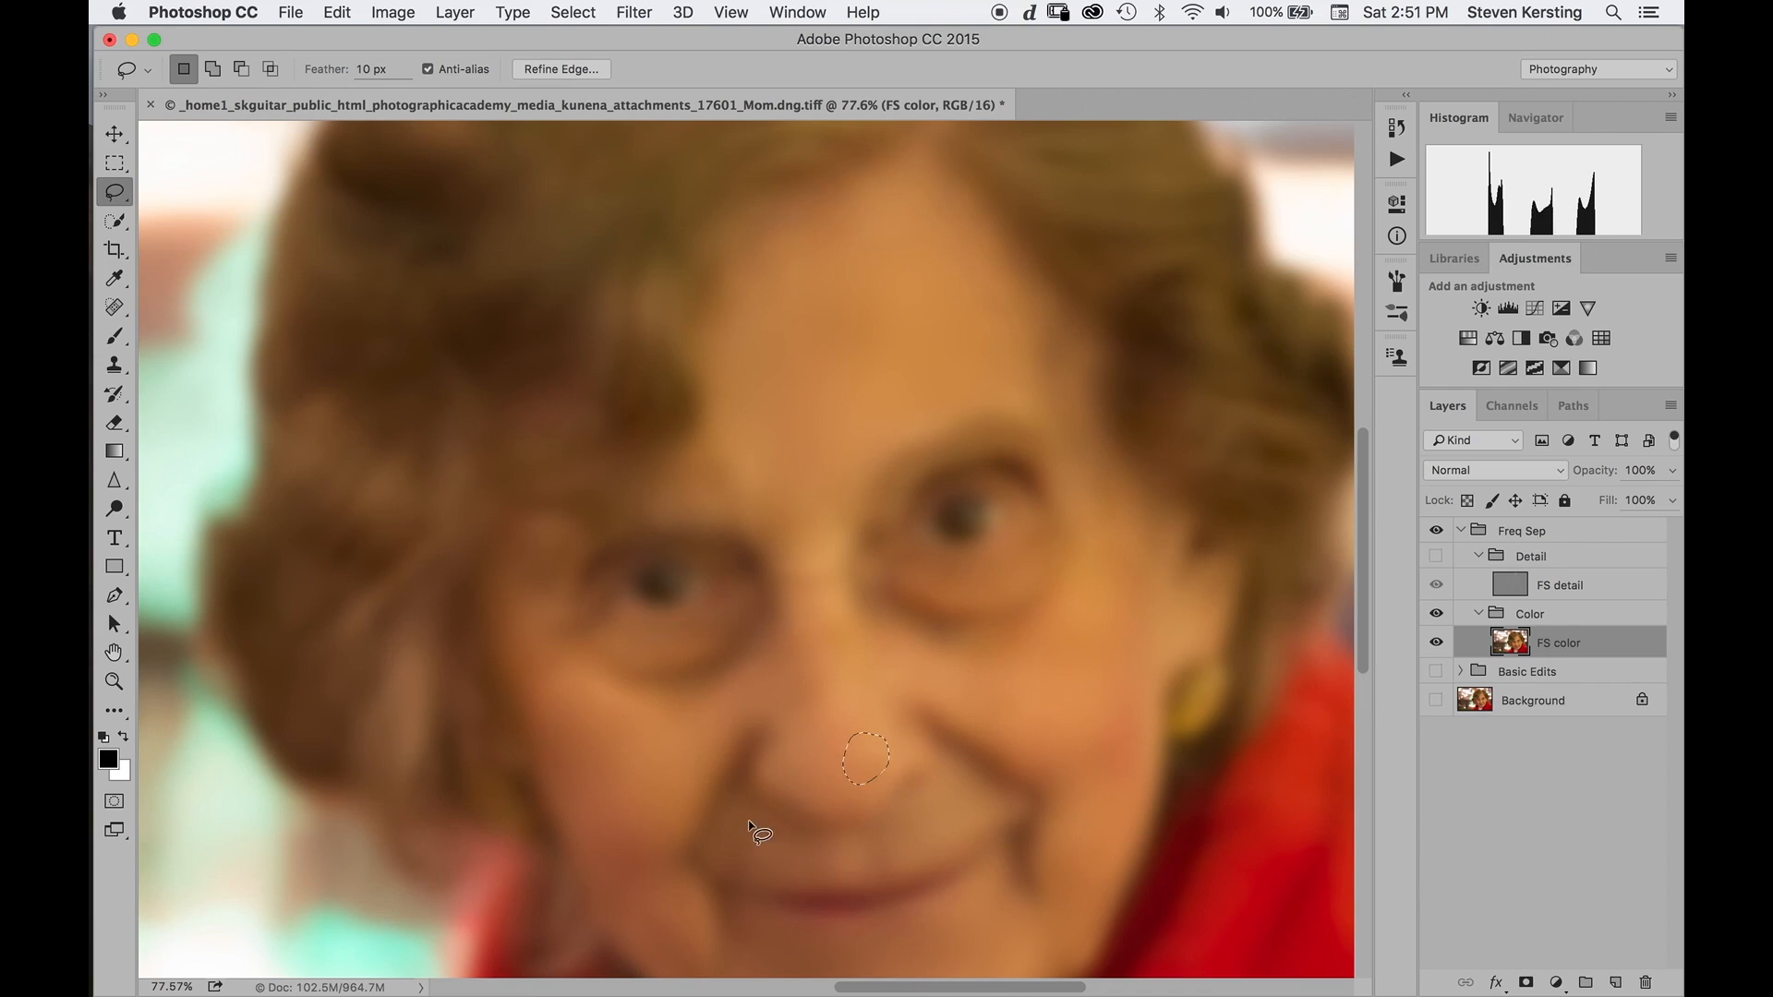
{"action": "mouse_move", "coordinate": [849, 700]}
{"action": "left_mouse_down"}
{"action": "mouse_move", "coordinate": [824, 574]}
{"action": "mouse_move", "coordinate": [804, 578]}
{"action": "mouse_move", "coordinate": [806, 712]}
{"action": "mouse_move", "coordinate": [829, 743]}
{"action": "mouse_move", "coordinate": [843, 680]}
{"action": "left_mouse_up"}
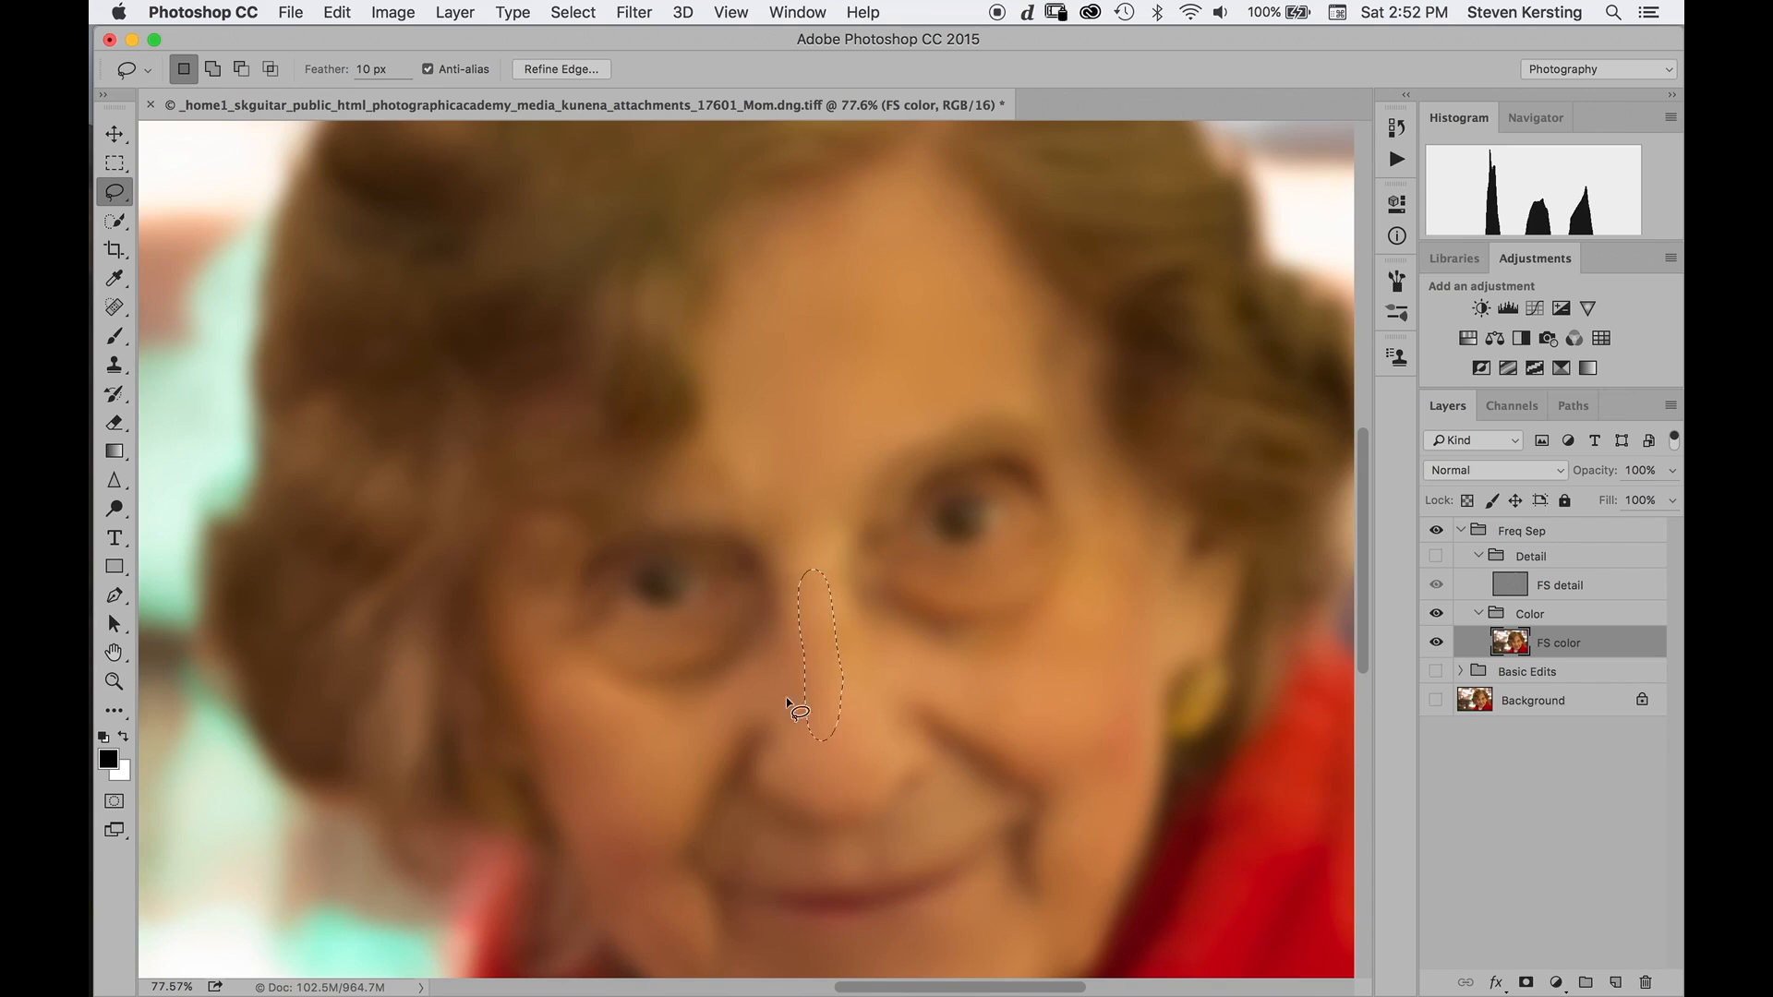
{"action": "mouse_move", "coordinate": [788, 627]}
{"action": "left_mouse_down"}
{"action": "mouse_move", "coordinate": [701, 715]}
{"action": "mouse_move", "coordinate": [757, 724]}
{"action": "mouse_move", "coordinate": [805, 702]}
{"action": "mouse_move", "coordinate": [790, 641]}
{"action": "left_mouse_up"}
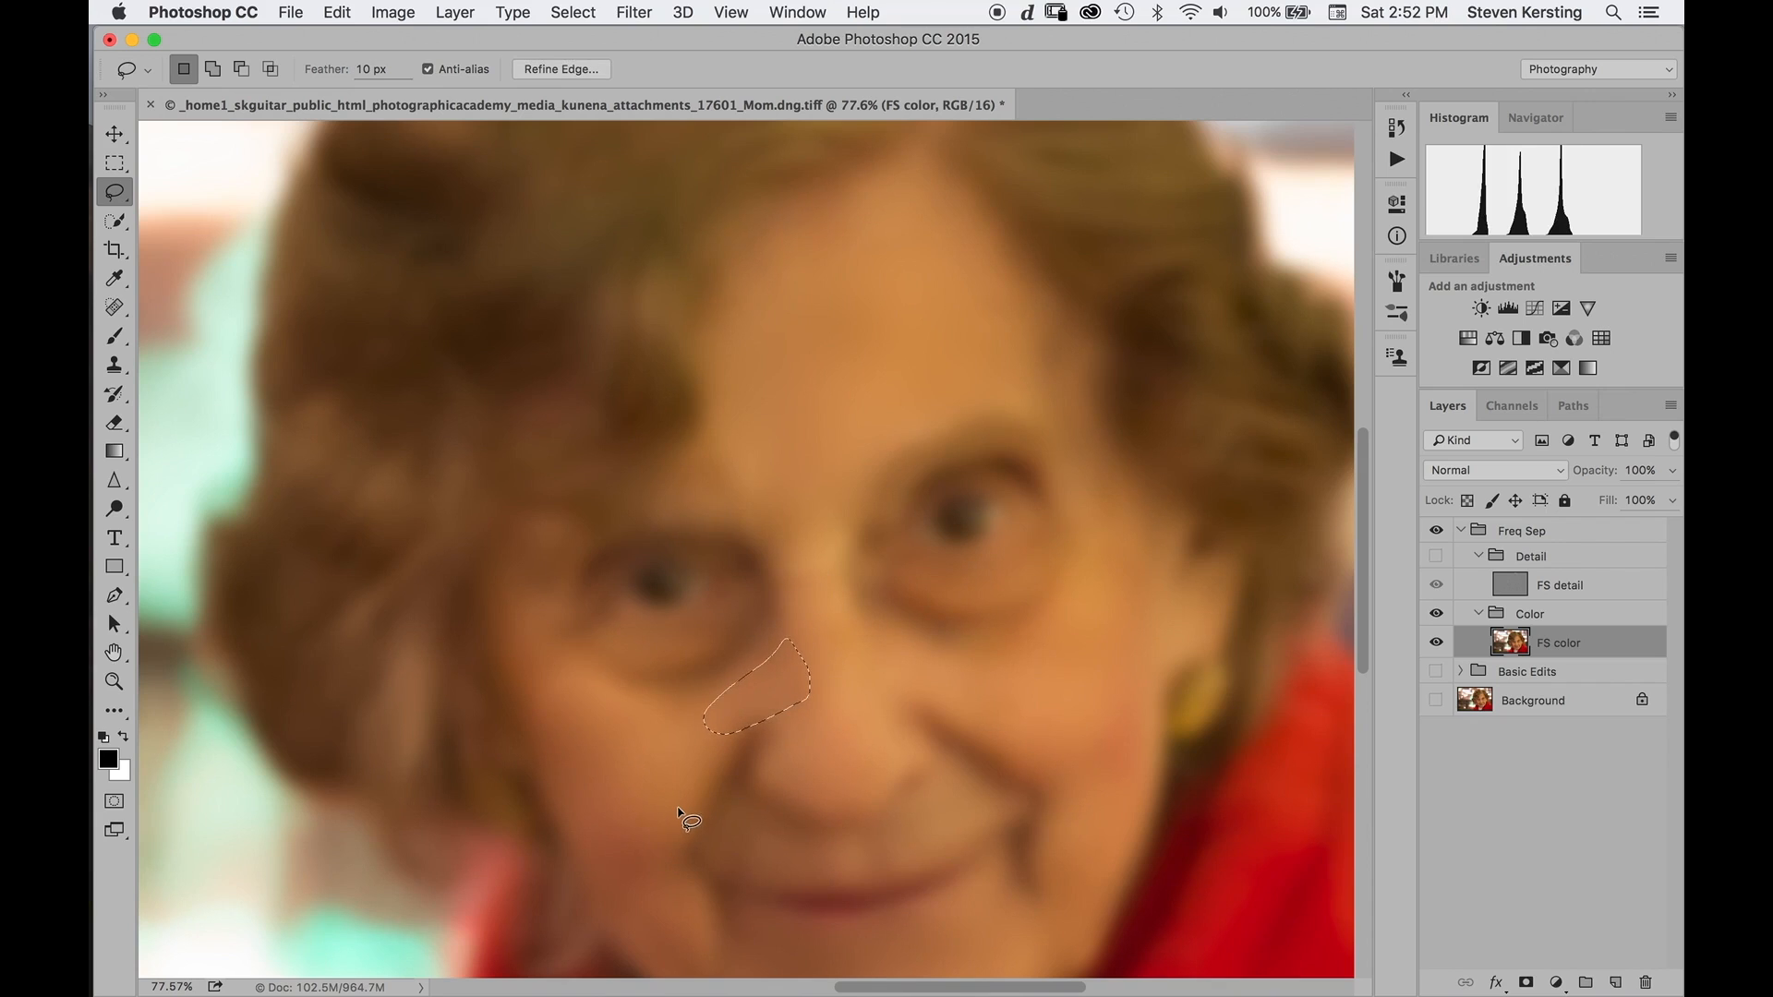
{"action": "key", "text": "super+f"}
{"action": "mouse_move", "coordinate": [1043, 654]}
{"action": "left_mouse_down"}
{"action": "mouse_move", "coordinate": [983, 657]}
{"action": "mouse_move", "coordinate": [1100, 689]}
{"action": "mouse_move", "coordinate": [1048, 651]}
{"action": "left_mouse_up"}
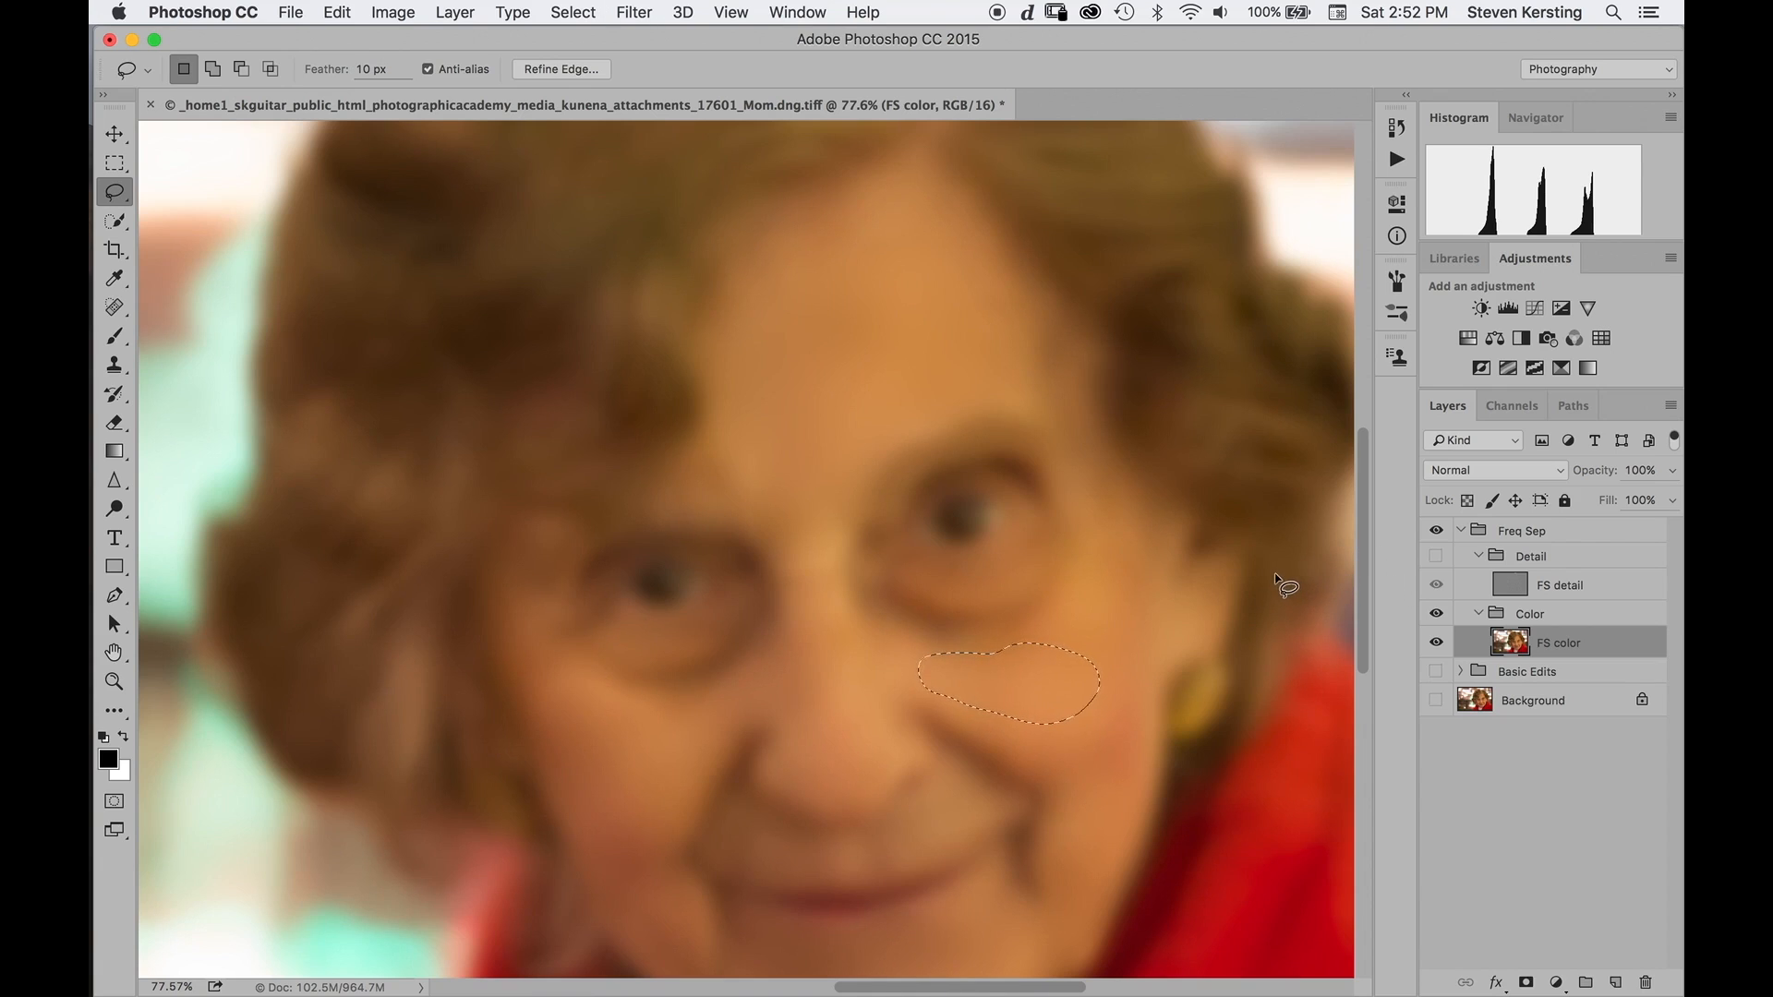
{"action": "key", "text": "super+d"}
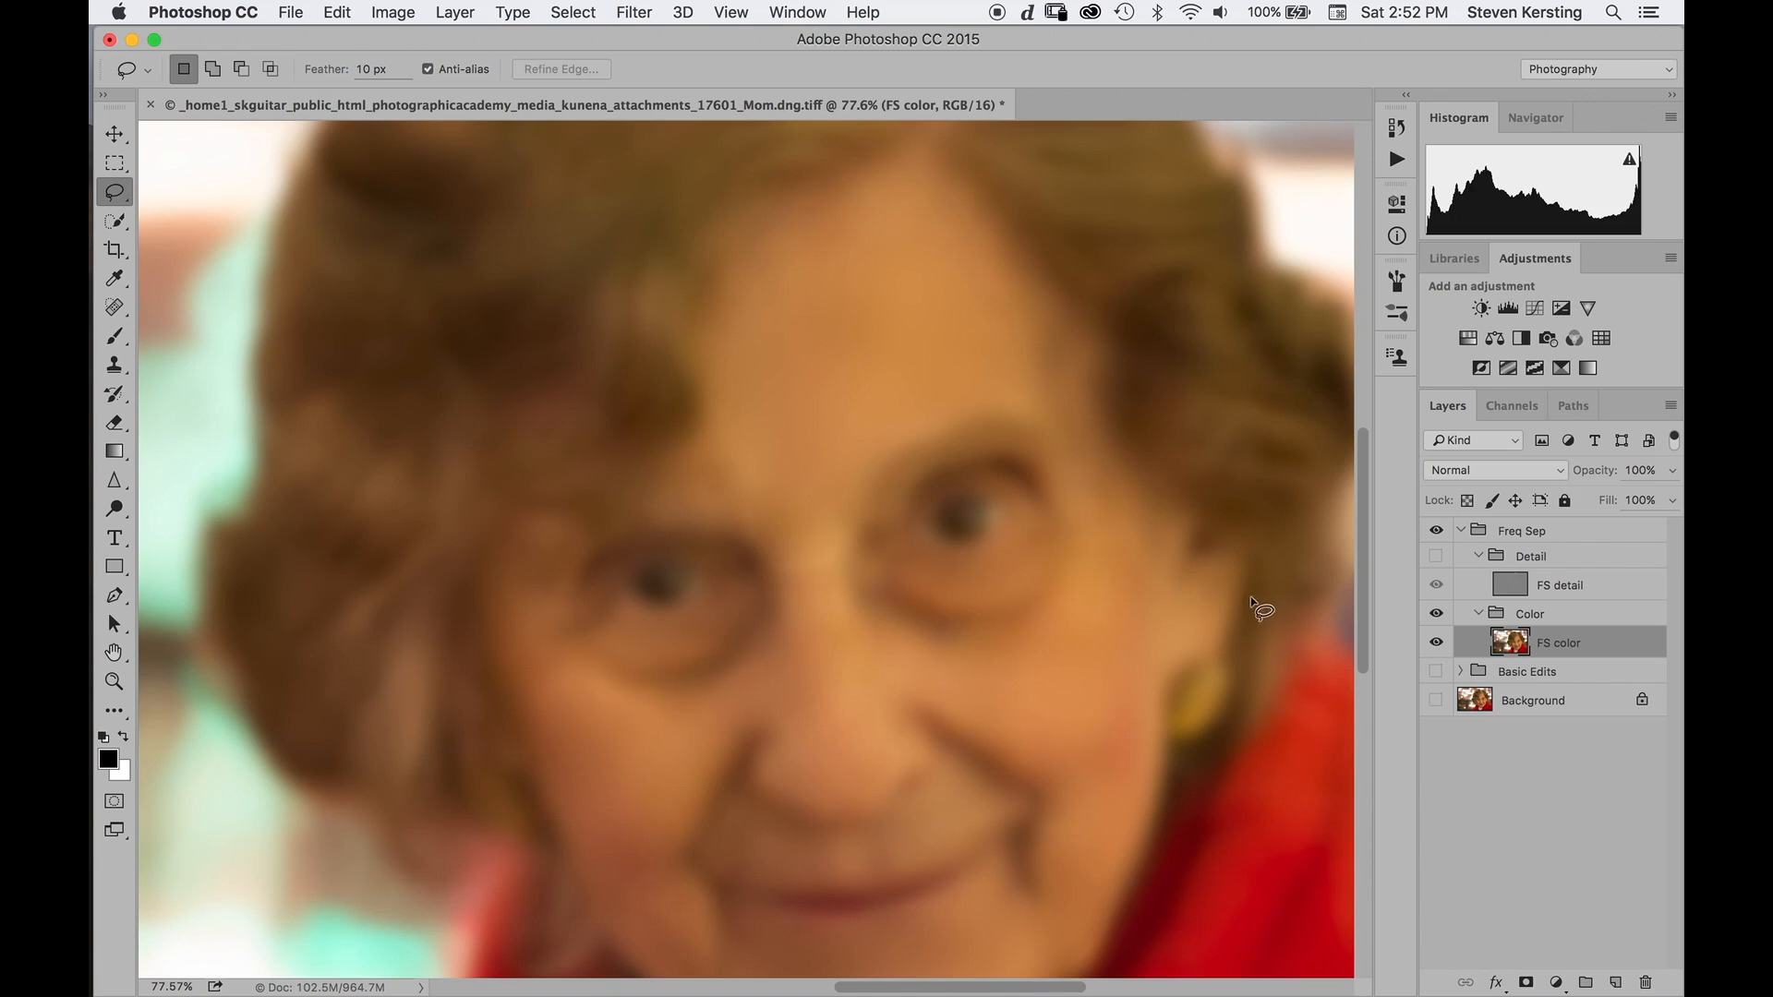
Show the Detail group again and compare the whole portrait with the group hidden and visible.
{"action": "left_click", "coordinate": [1436, 559]}
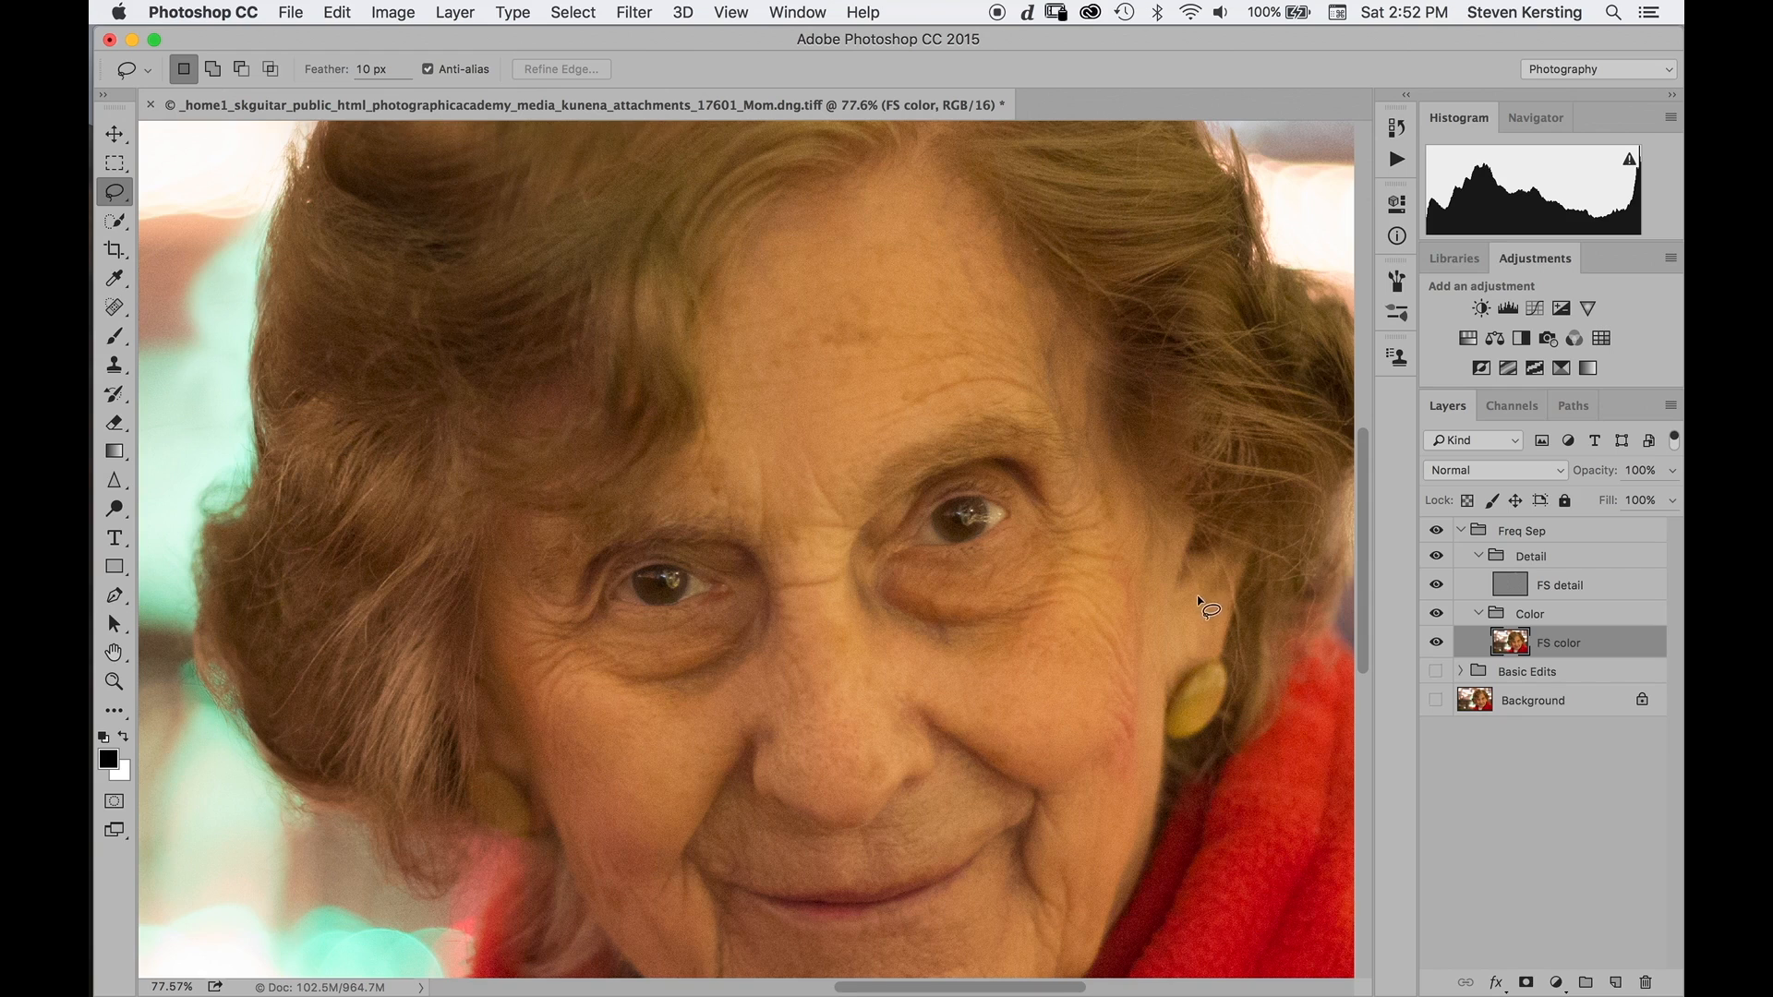
{"action": "scroll", "coordinate": [1200, 607], "scroll_direction": "down", "scroll_amount": 5}
{"action": "scroll", "coordinate": [1201, 610], "scroll_direction": "up", "scroll_amount": 1}
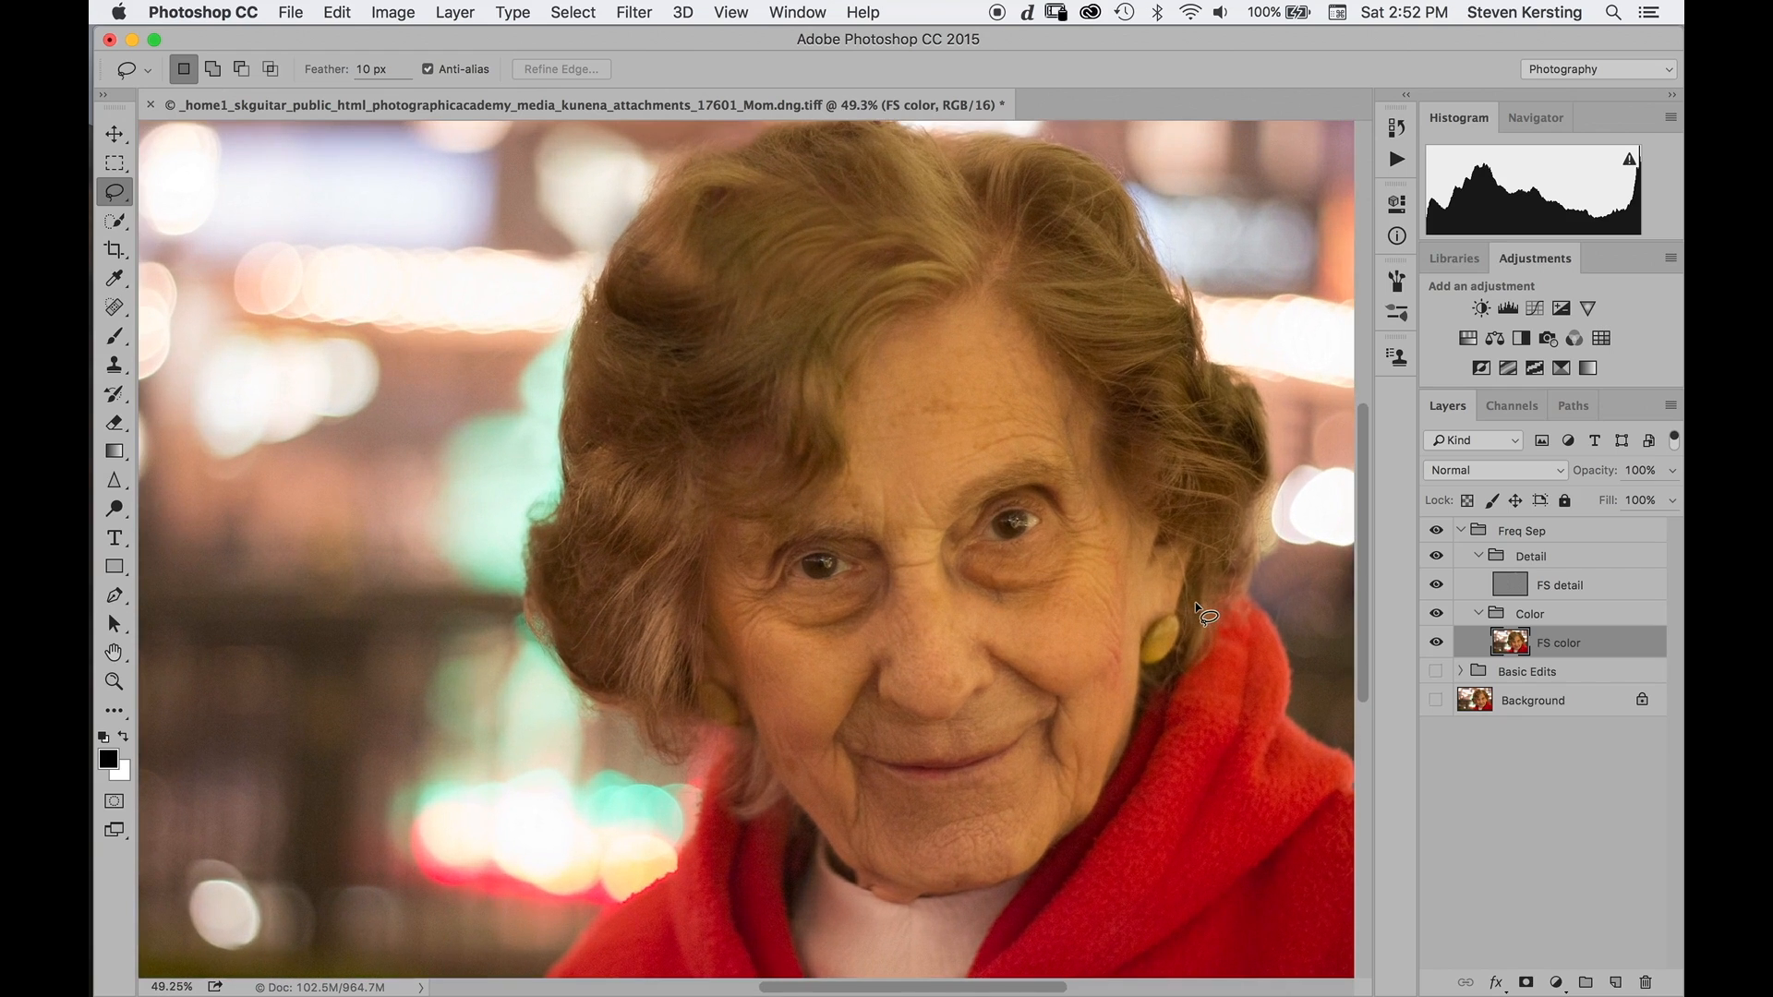
{"action": "left_click", "coordinate": [1434, 558]}
{"action": "left_click", "coordinate": [1436, 558]}
Lower the opacity of the FS detail layer to 68%.
{"action": "left_click", "coordinate": [1594, 591]}
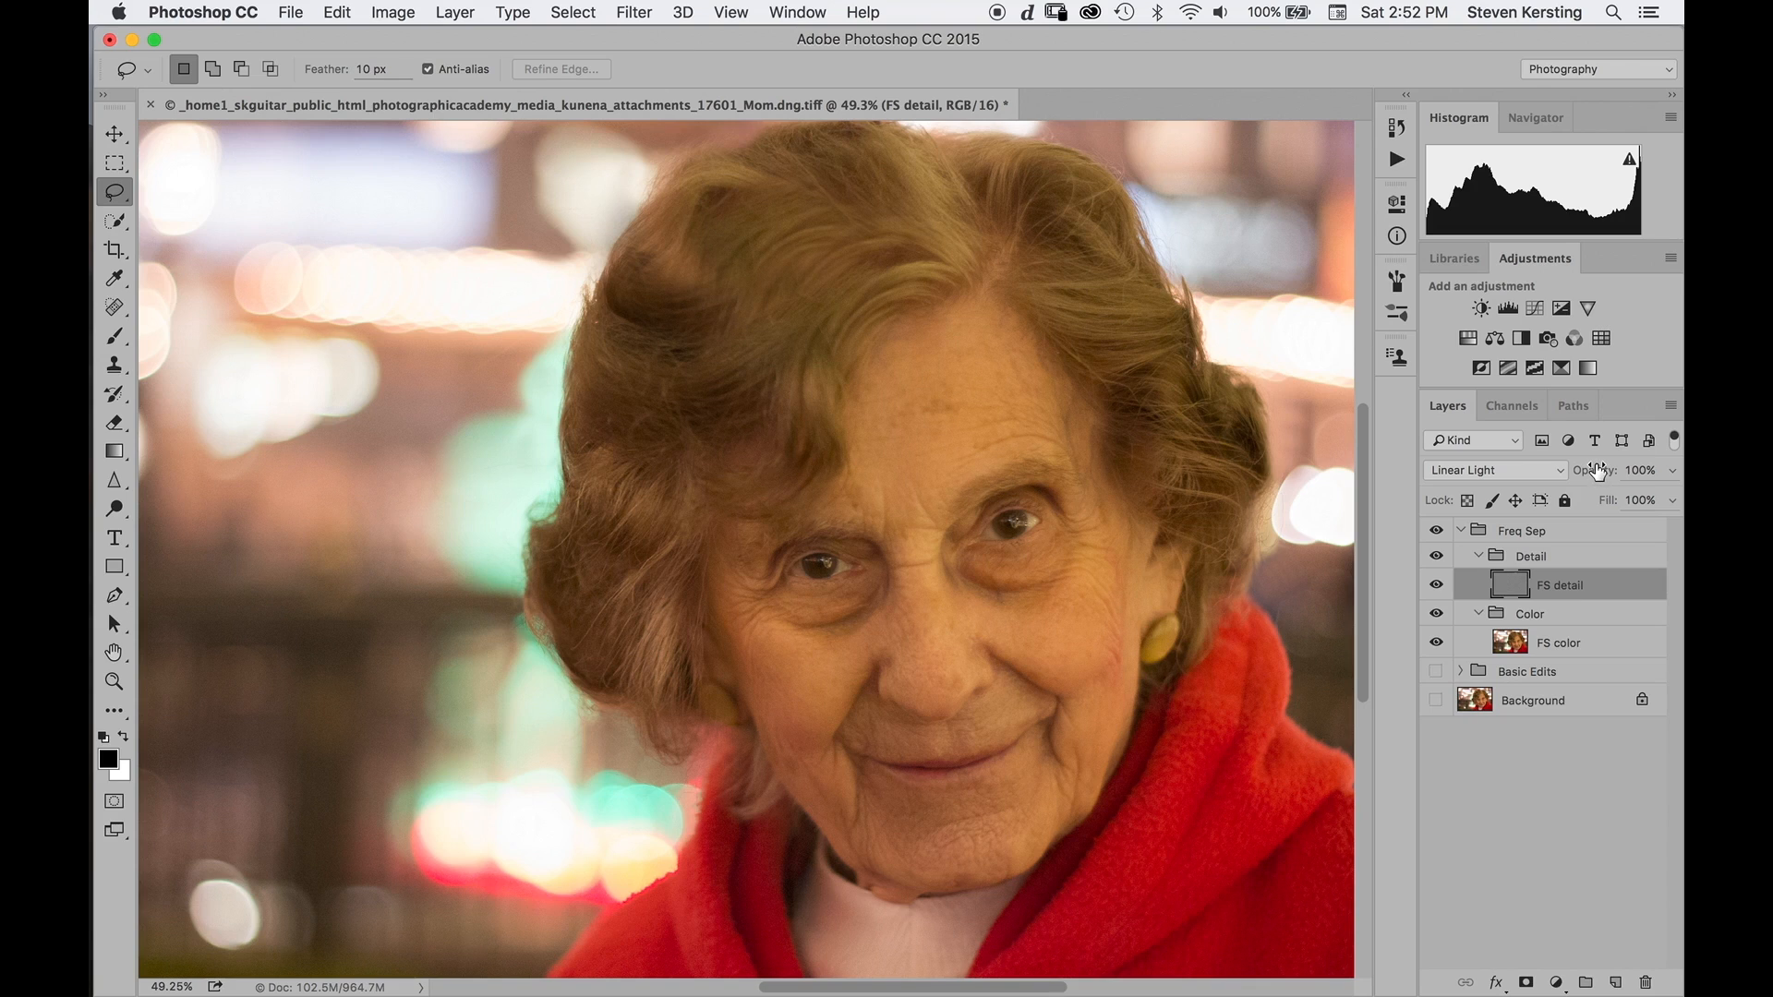
{"action": "left_click_drag", "start_coordinate": [1601, 474], "coordinate": [1595, 474]}
{"action": "left_click_drag", "start_coordinate": [1565, 474], "coordinate": [1526, 487]}
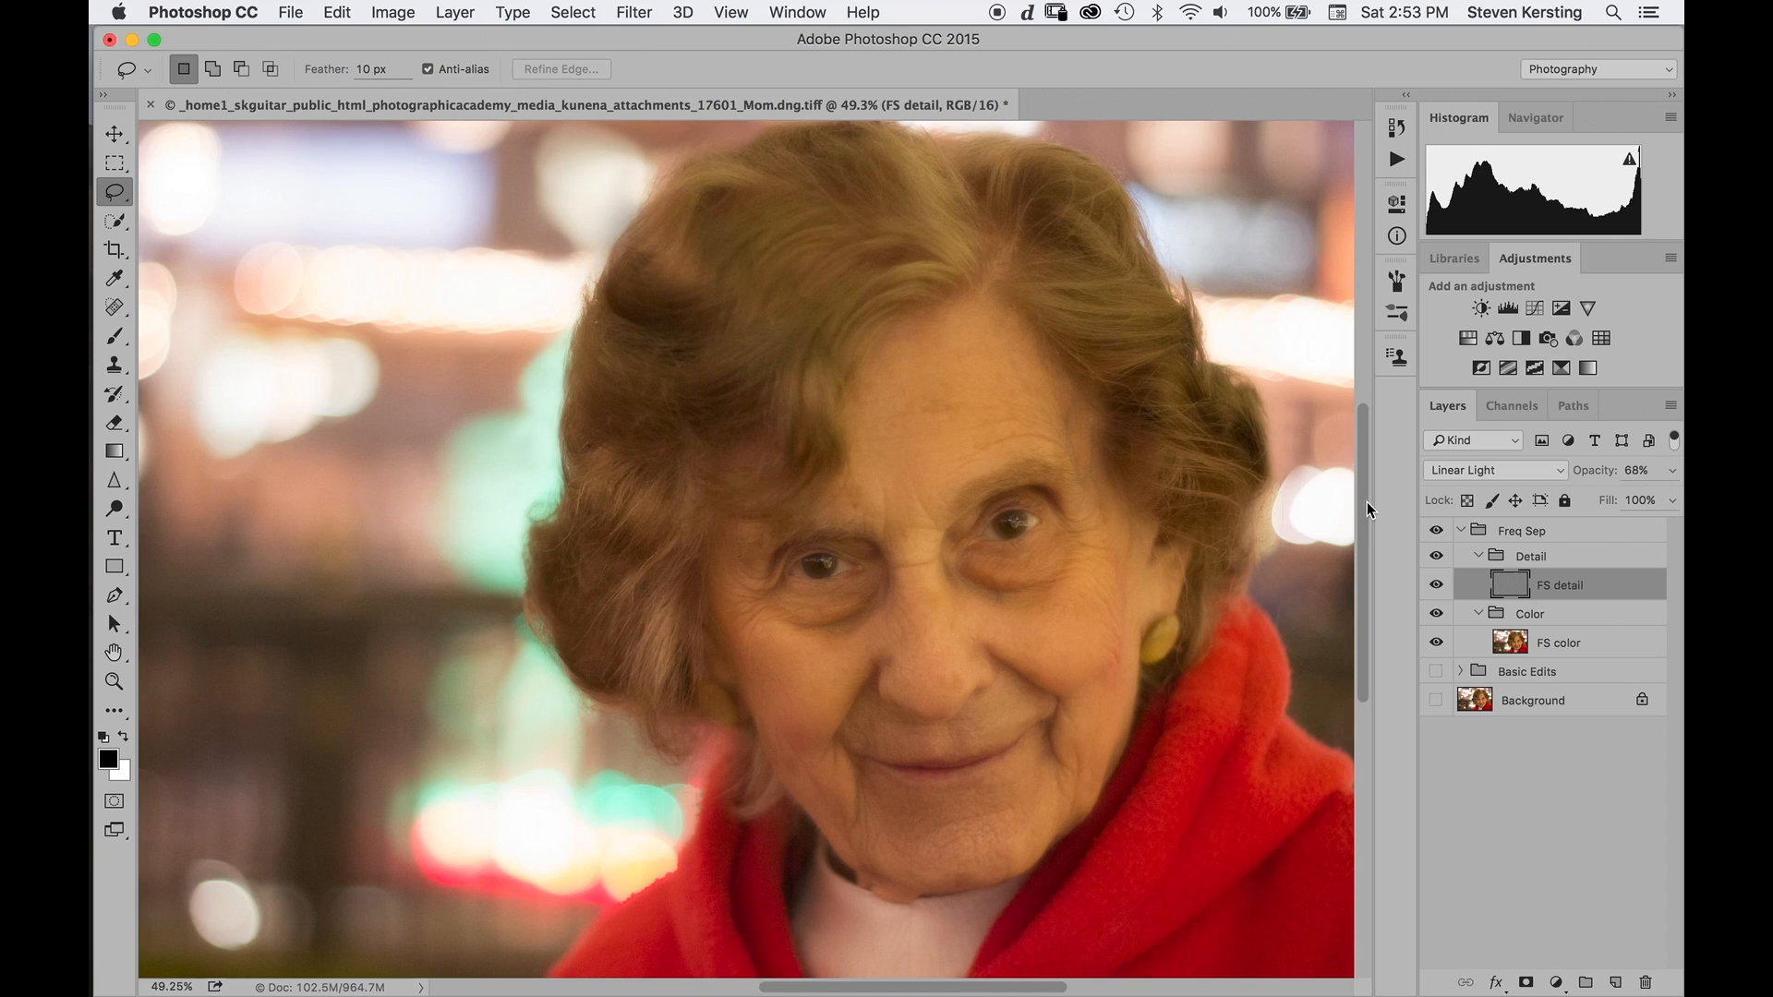
Duplicate the FS detail layer, set the copy's opacity to 100%, and hide it with a black layer mask.
{"action": "key", "text": "super+j"}
{"action": "left_click_drag", "start_coordinate": [1582, 477], "coordinate": [1658, 491]}
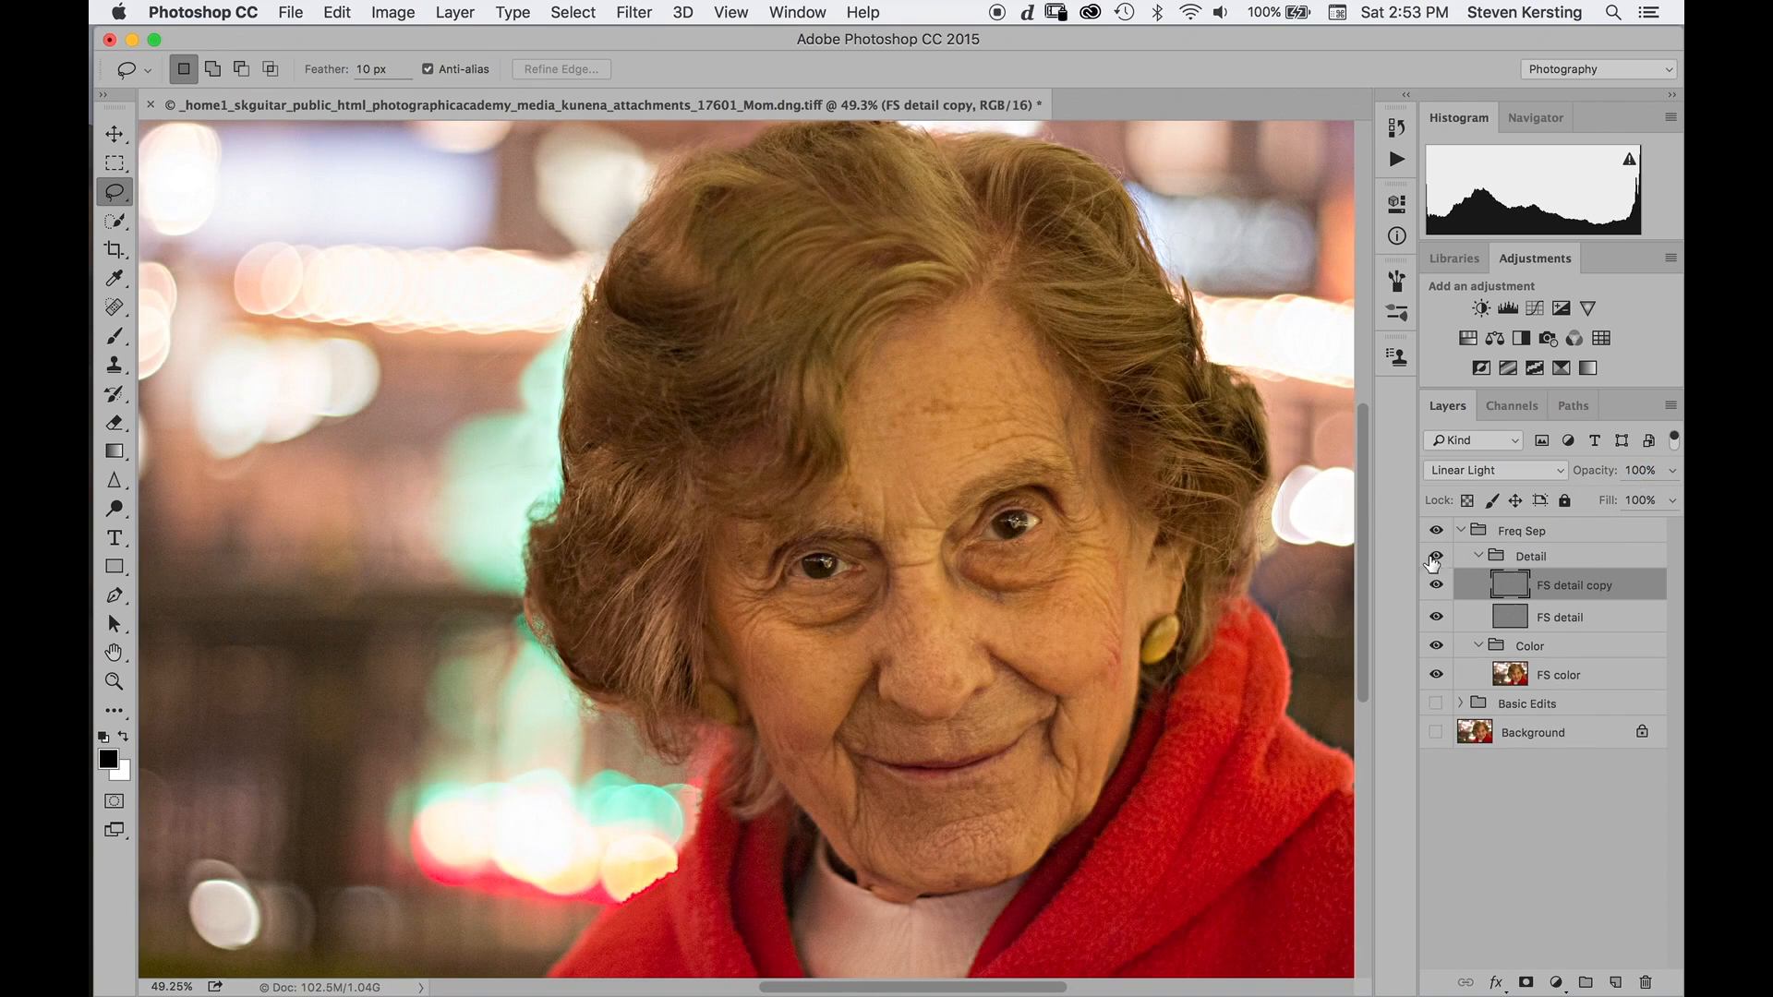
{"action": "key", "text": "alt"}
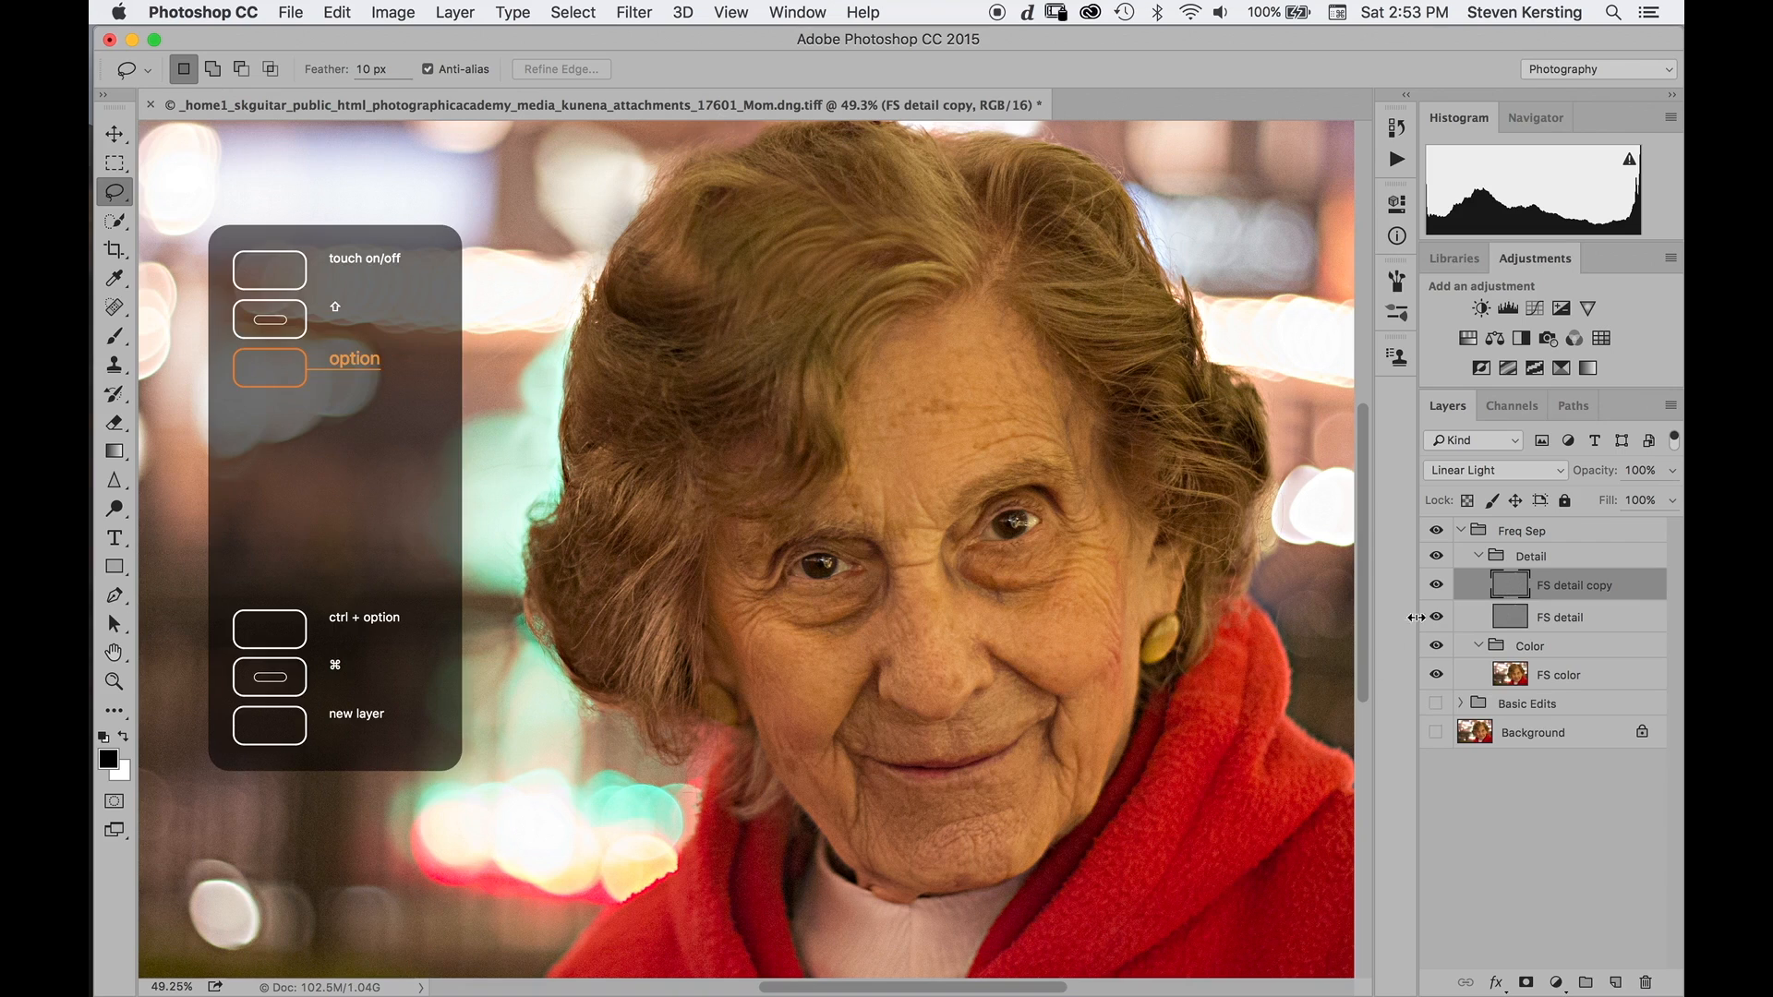
{"action": "left_click", "coordinate": [1528, 981], "text": "alt"}
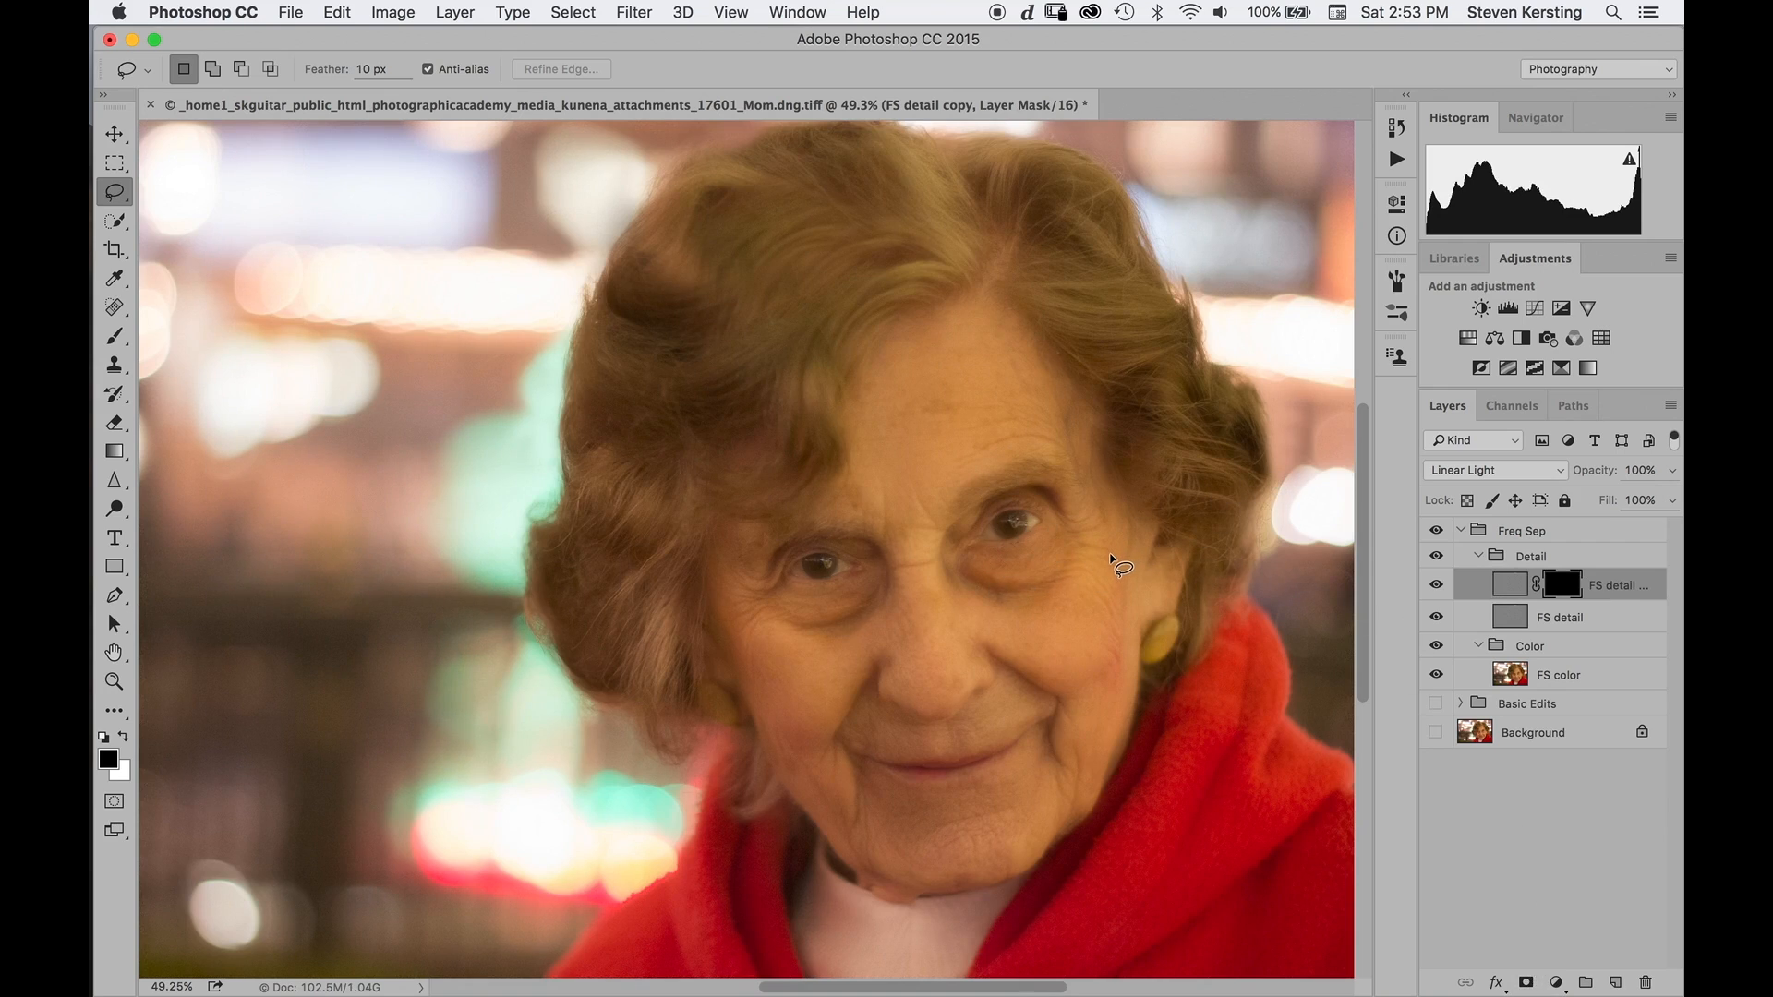
Add a white layer mask to the original FS detail layer and activate the Brush tool.
{"action": "left_click", "coordinate": [1567, 610]}
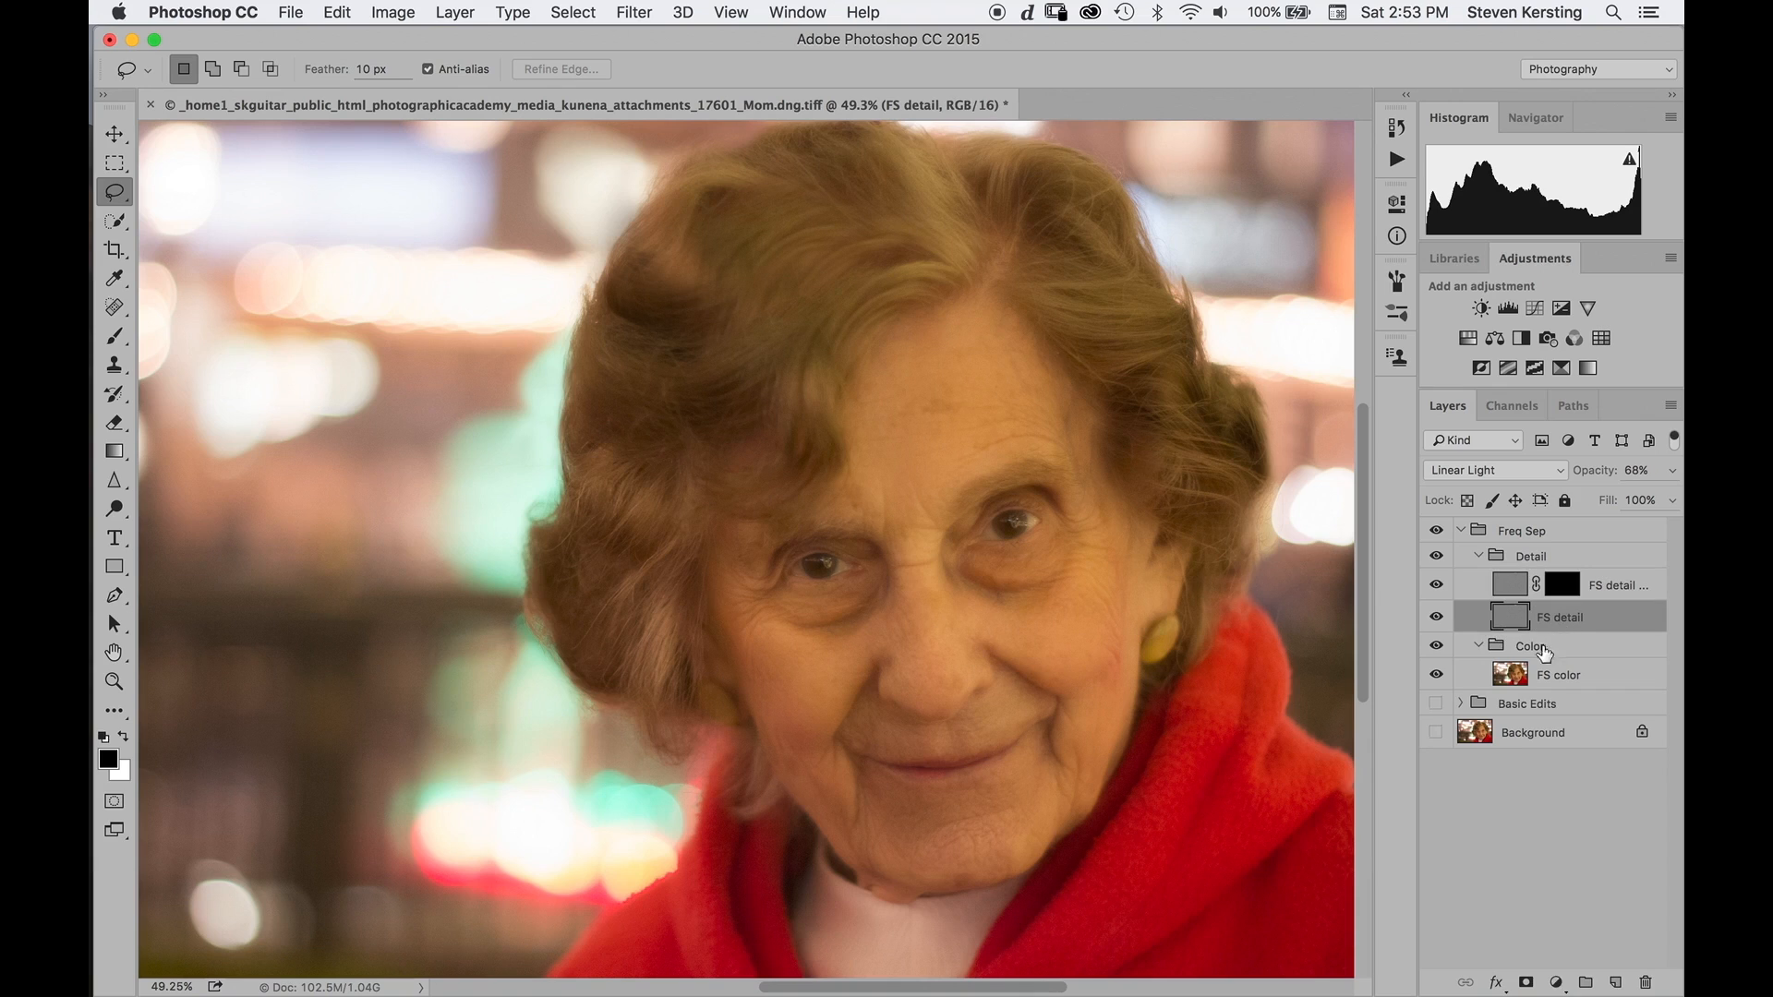
{"action": "left_click", "coordinate": [1525, 982]}
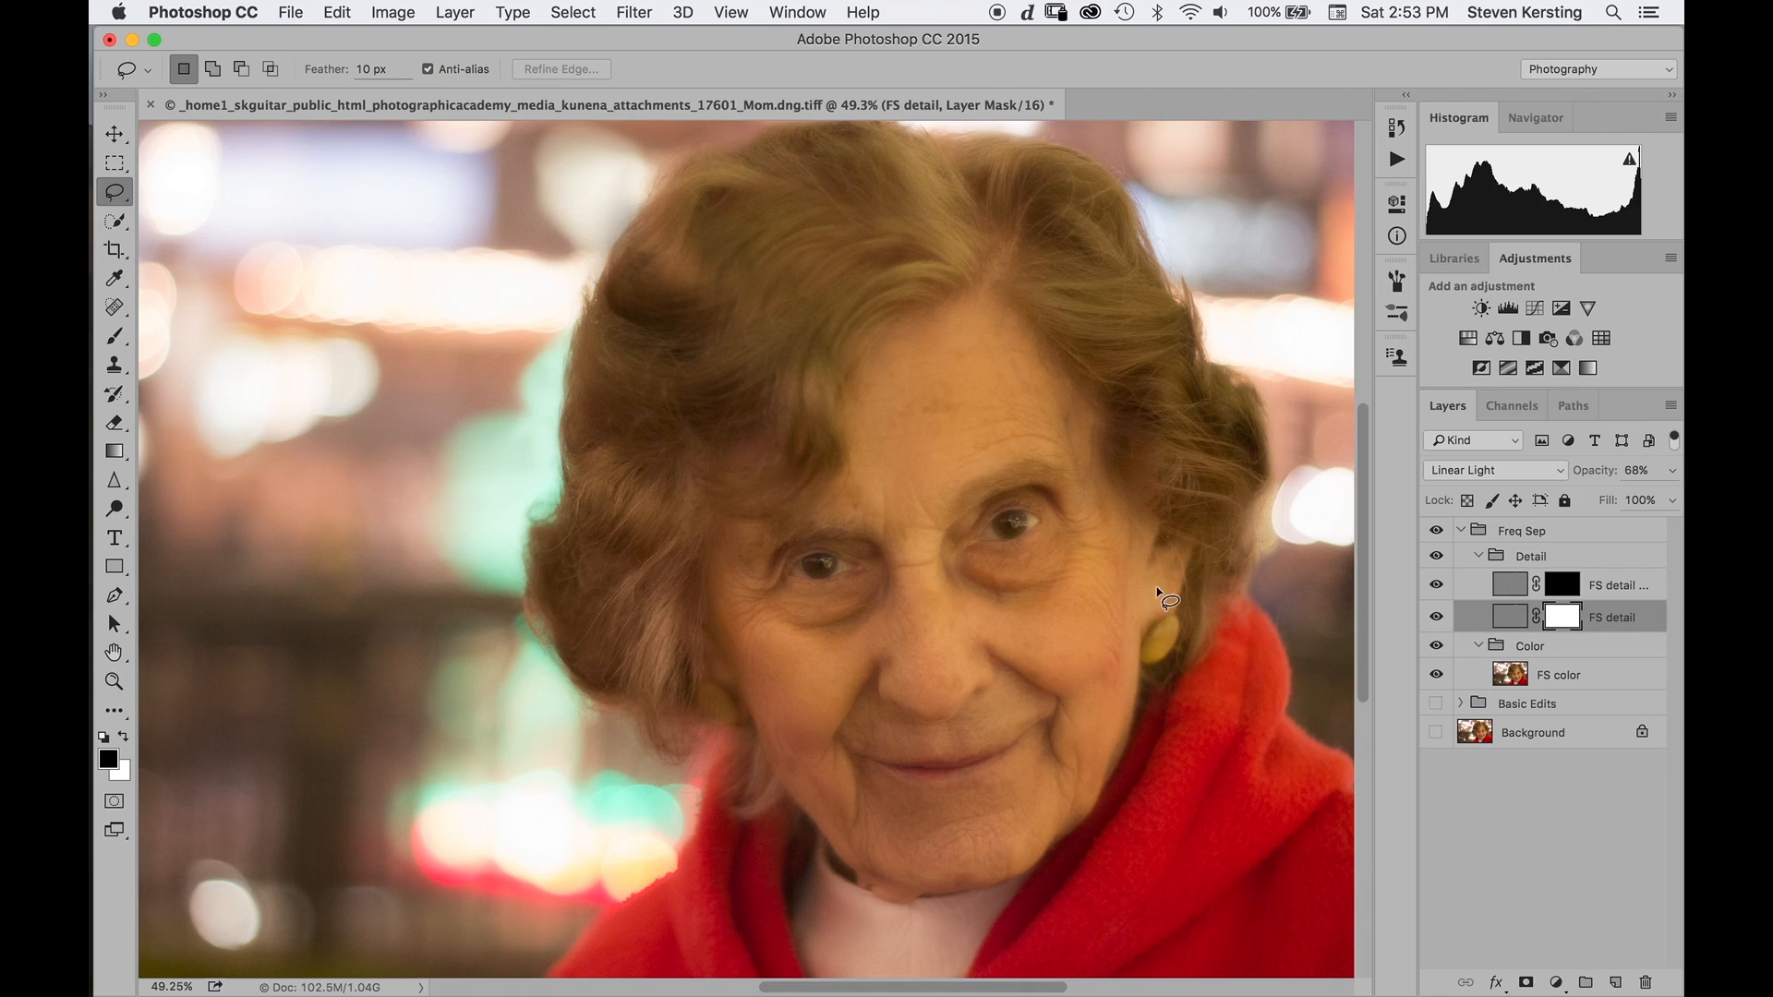
{"action": "key", "text": "b"}
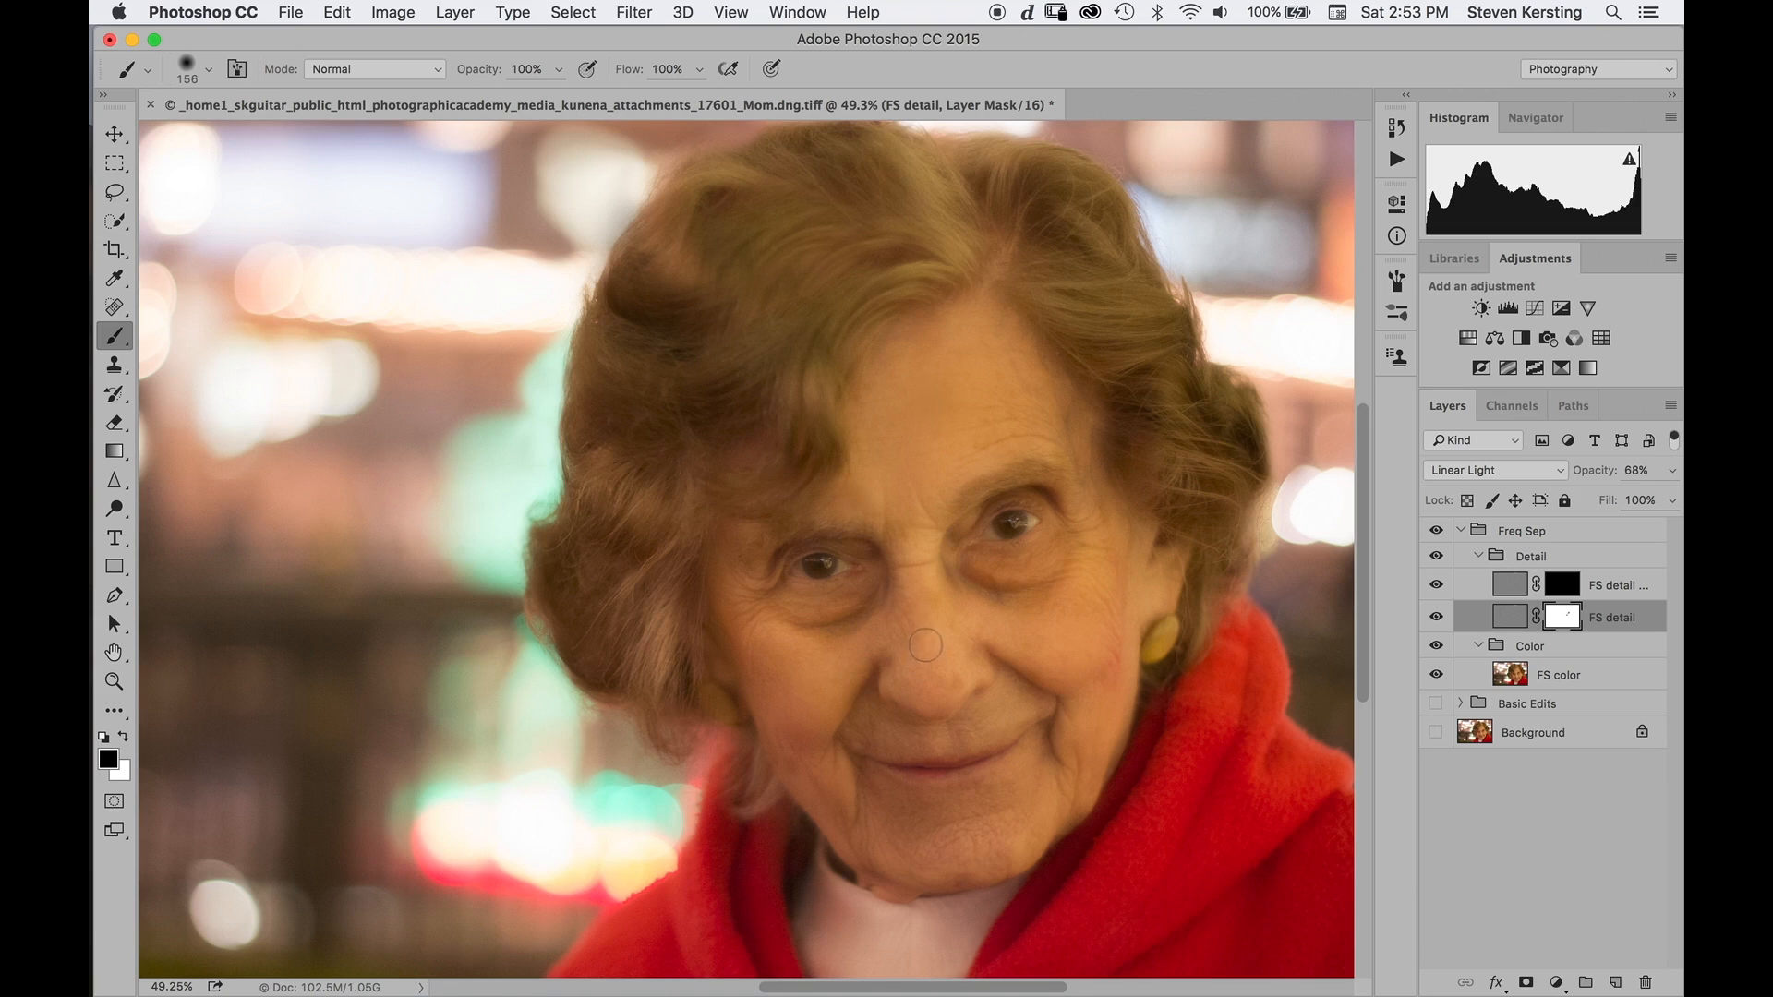
Paint black on the FS detail layer mask over the nose bridge and the skin beneath both eyes.
{"action": "scroll", "coordinate": [929, 626], "scroll_direction": "up", "scroll_amount": 5}
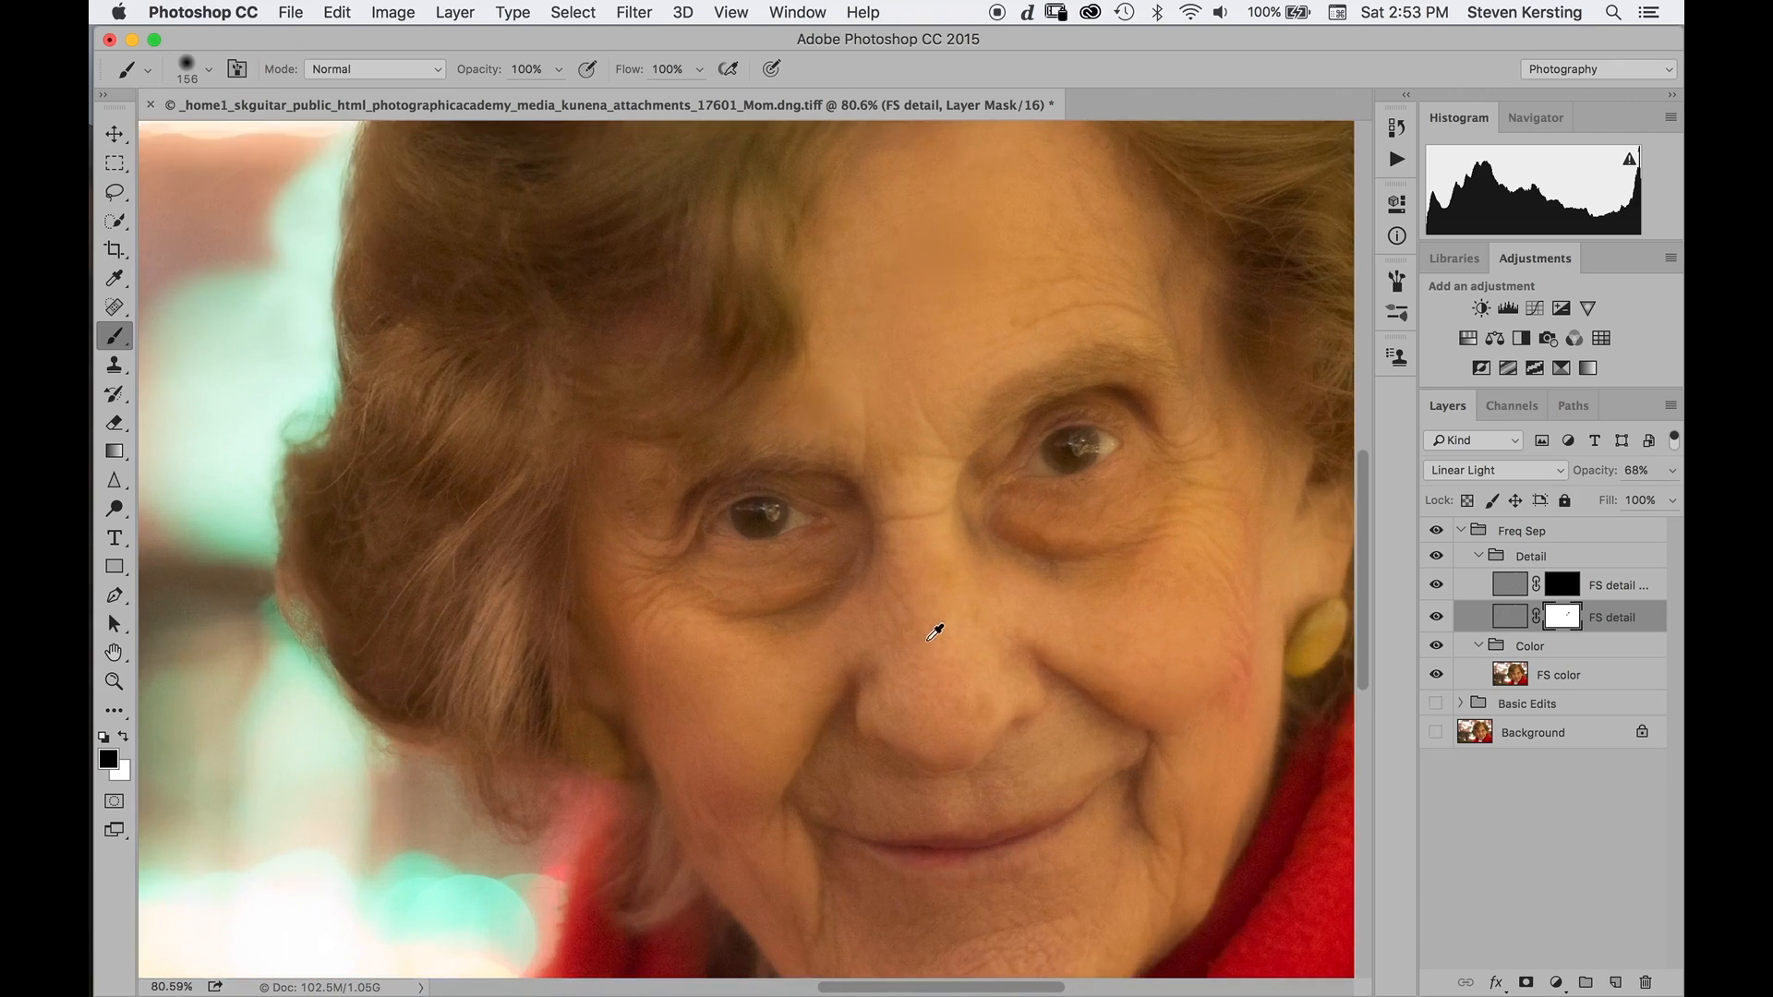
{"action": "scroll", "coordinate": [910, 622], "scroll_direction": "down", "scroll_amount": 1}
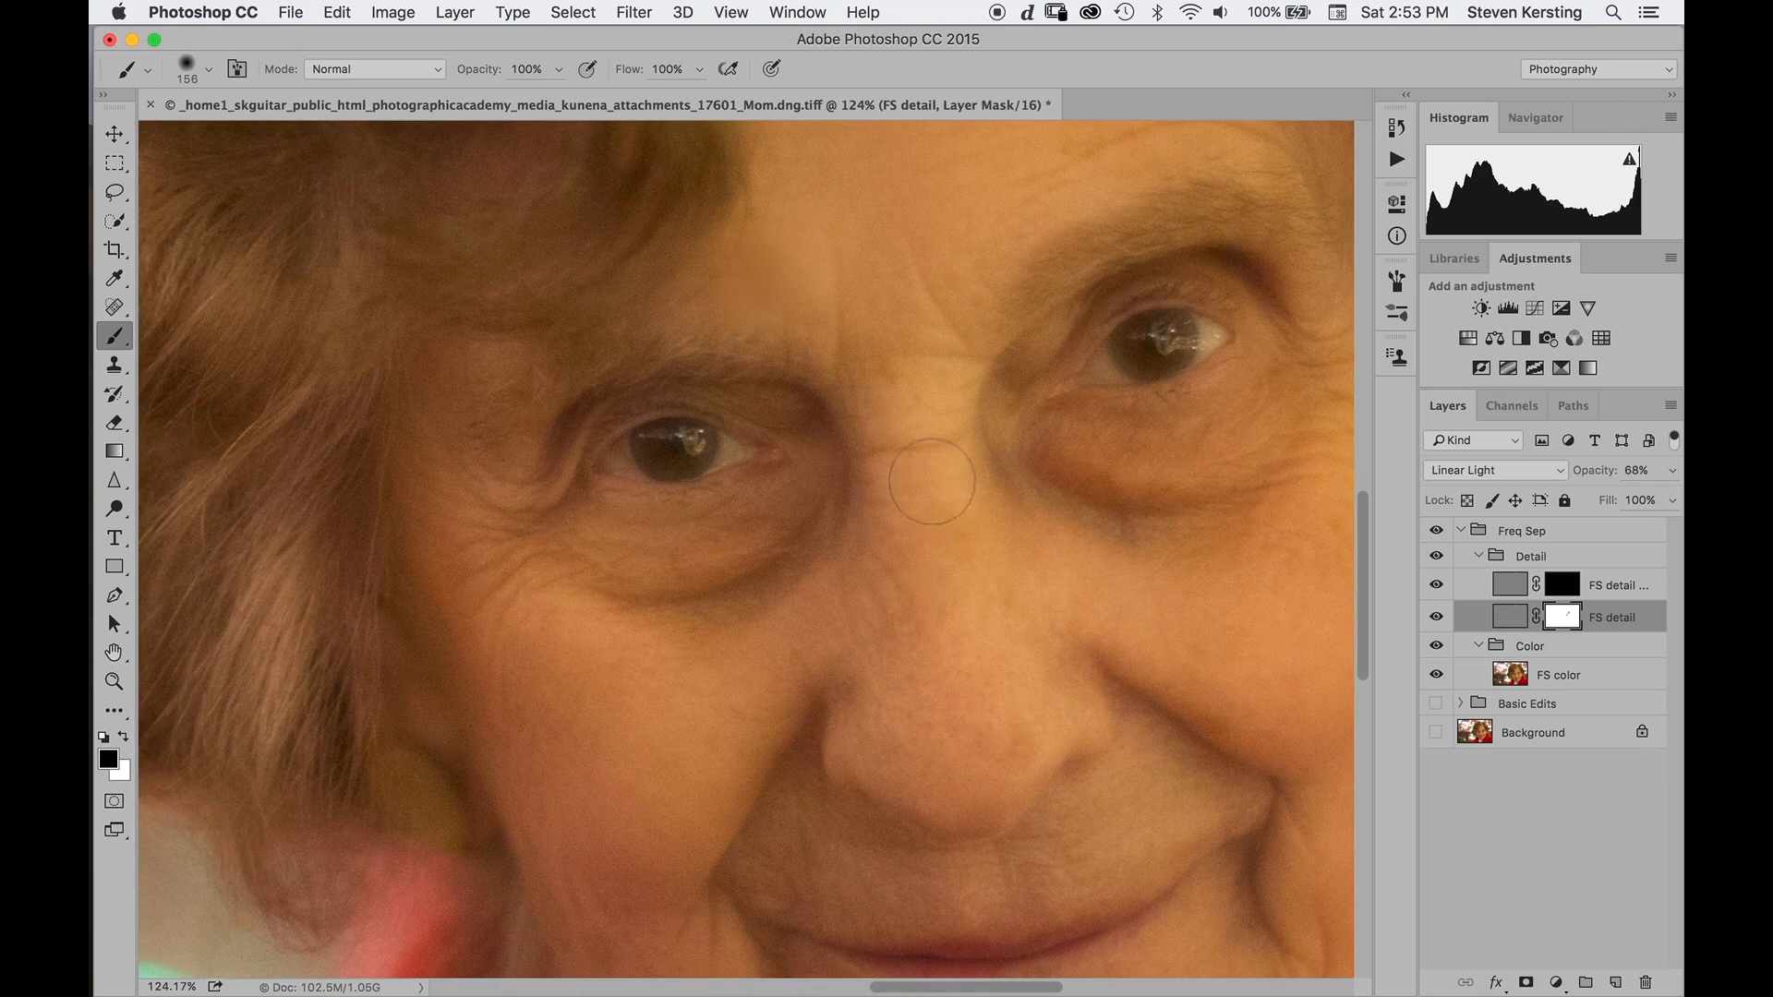
{"action": "mouse_move", "coordinate": [930, 450]}
{"action": "left_mouse_down"}
{"action": "mouse_move", "coordinate": [910, 457]}
{"action": "mouse_move", "coordinate": [953, 450]}
{"action": "mouse_move", "coordinate": [933, 406]}
{"action": "mouse_move", "coordinate": [861, 353]}
{"action": "mouse_move", "coordinate": [940, 370]}
{"action": "mouse_move", "coordinate": [903, 261]}
{"action": "mouse_move", "coordinate": [942, 554]}
{"action": "left_mouse_up"}
{"action": "mouse_move", "coordinate": [1093, 542]}
{"action": "left_mouse_down"}
{"action": "mouse_move", "coordinate": [1099, 517]}
{"action": "mouse_move", "coordinate": [1081, 544]}
{"action": "mouse_move", "coordinate": [1045, 547]}
{"action": "left_mouse_up"}
{"action": "key", "text": "space"}
{"action": "left_click_drag", "start_coordinate": [942, 697], "coordinate": [871, 683]}
{"action": "mouse_move", "coordinate": [756, 602]}
{"action": "left_mouse_down"}
{"action": "mouse_move", "coordinate": [781, 586]}
{"action": "mouse_move", "coordinate": [601, 577]}
{"action": "mouse_move", "coordinate": [662, 582]}
{"action": "mouse_move", "coordinate": [770, 518]}
{"action": "mouse_move", "coordinate": [691, 561]}
{"action": "mouse_move", "coordinate": [610, 545]}
{"action": "mouse_move", "coordinate": [799, 490]}
{"action": "mouse_move", "coordinate": [739, 579]}
{"action": "left_mouse_up"}
{"action": "left_click_drag", "start_coordinate": [1171, 586], "coordinate": [1013, 614]}
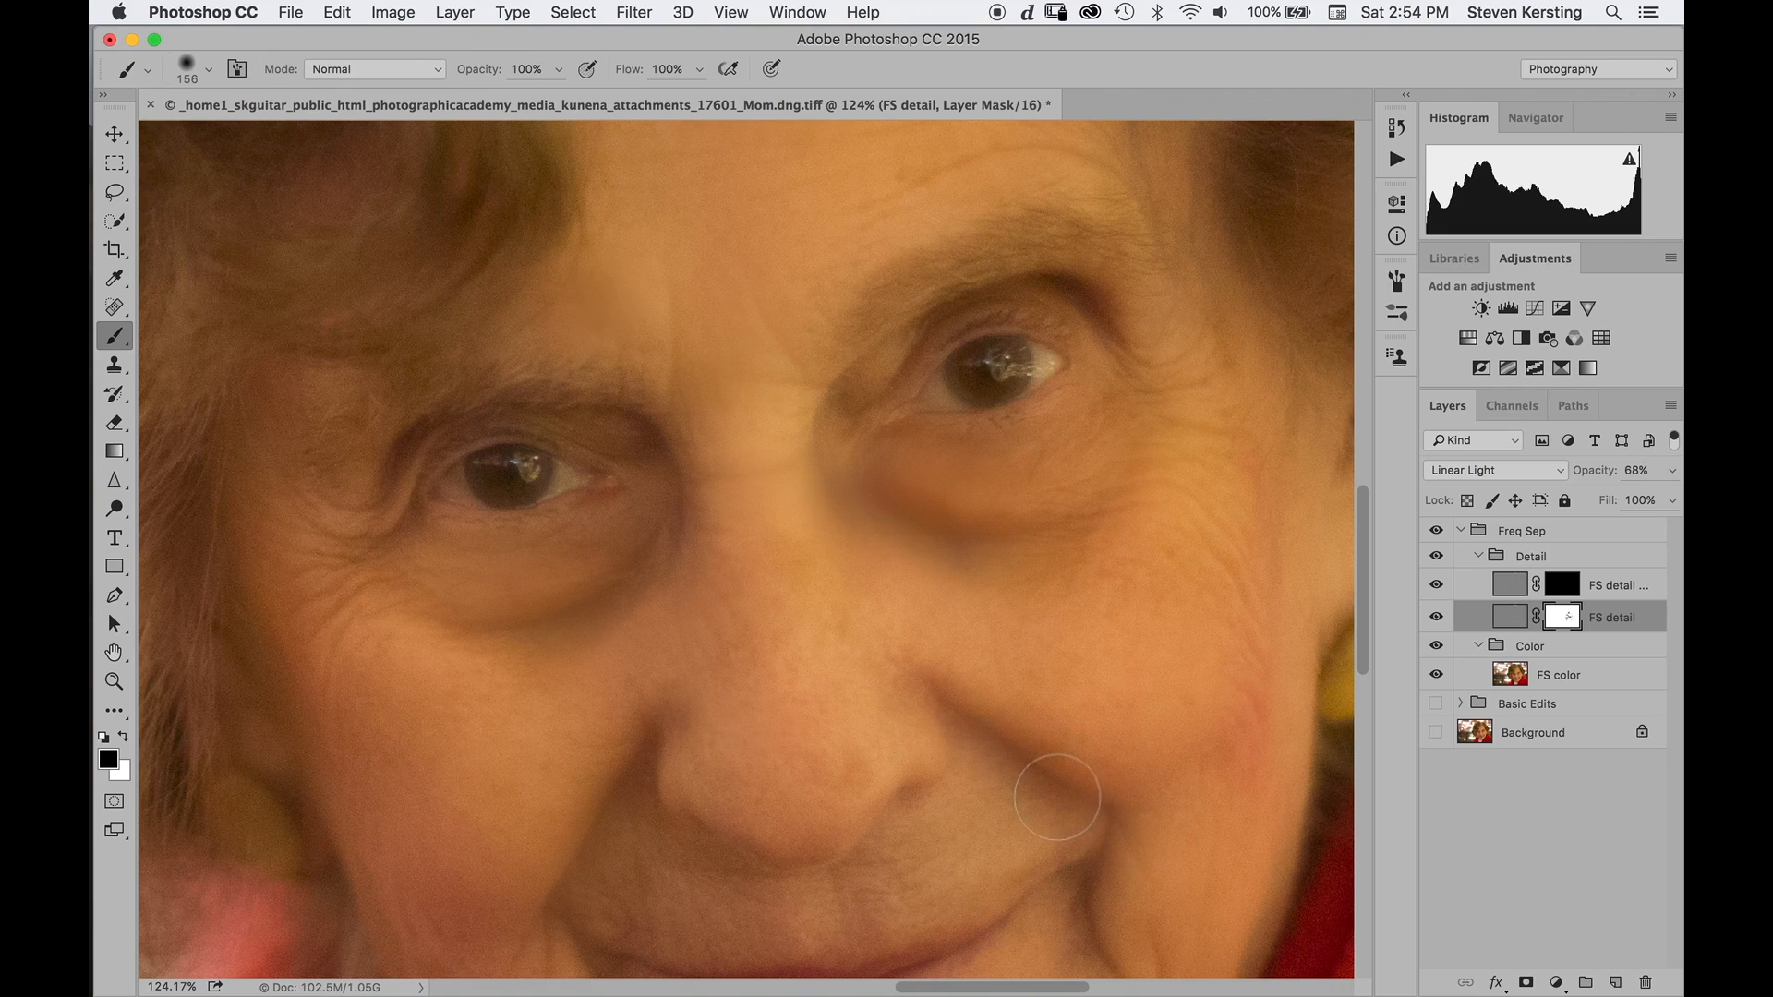
Continue painting black on the FS detail mask over the smile lines, around the mouth and on the chin.
{"action": "key", "text": "space"}
{"action": "left_click_drag", "start_coordinate": [1040, 818], "coordinate": [949, 595]}
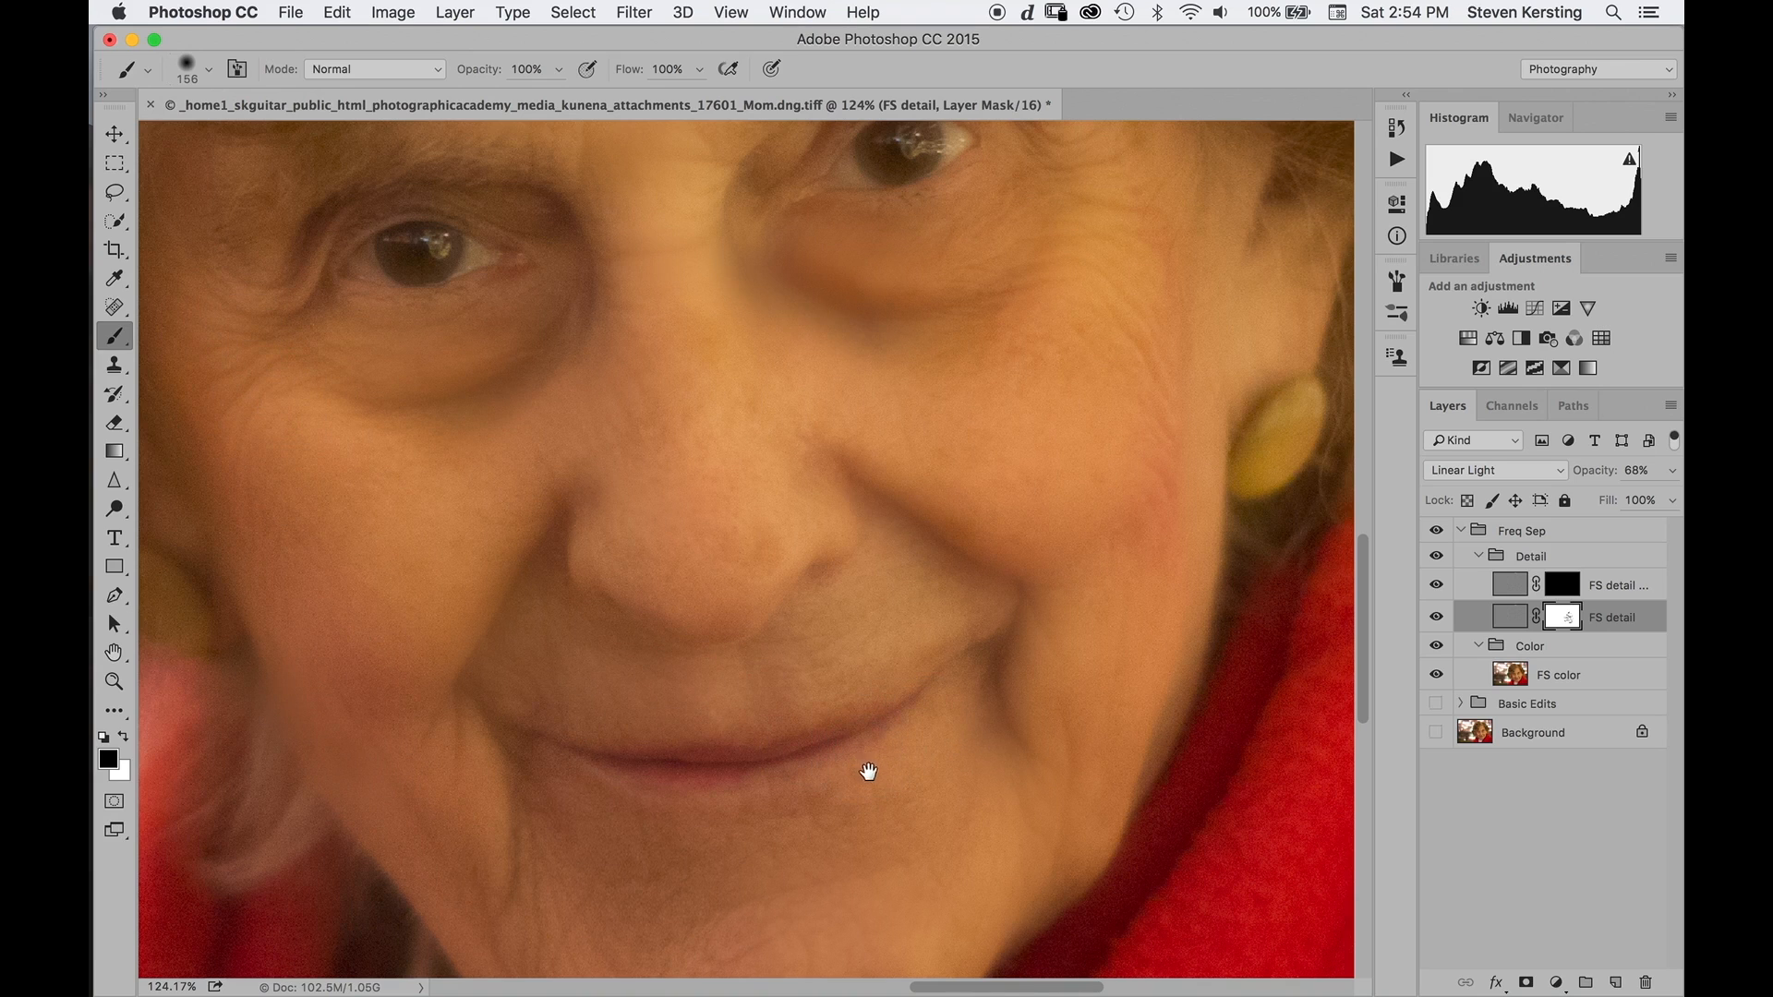
{"action": "mouse_move", "coordinate": [866, 829]}
{"action": "left_mouse_down"}
{"action": "mouse_move", "coordinate": [906, 634]}
{"action": "mouse_move", "coordinate": [838, 696]}
{"action": "left_mouse_up"}
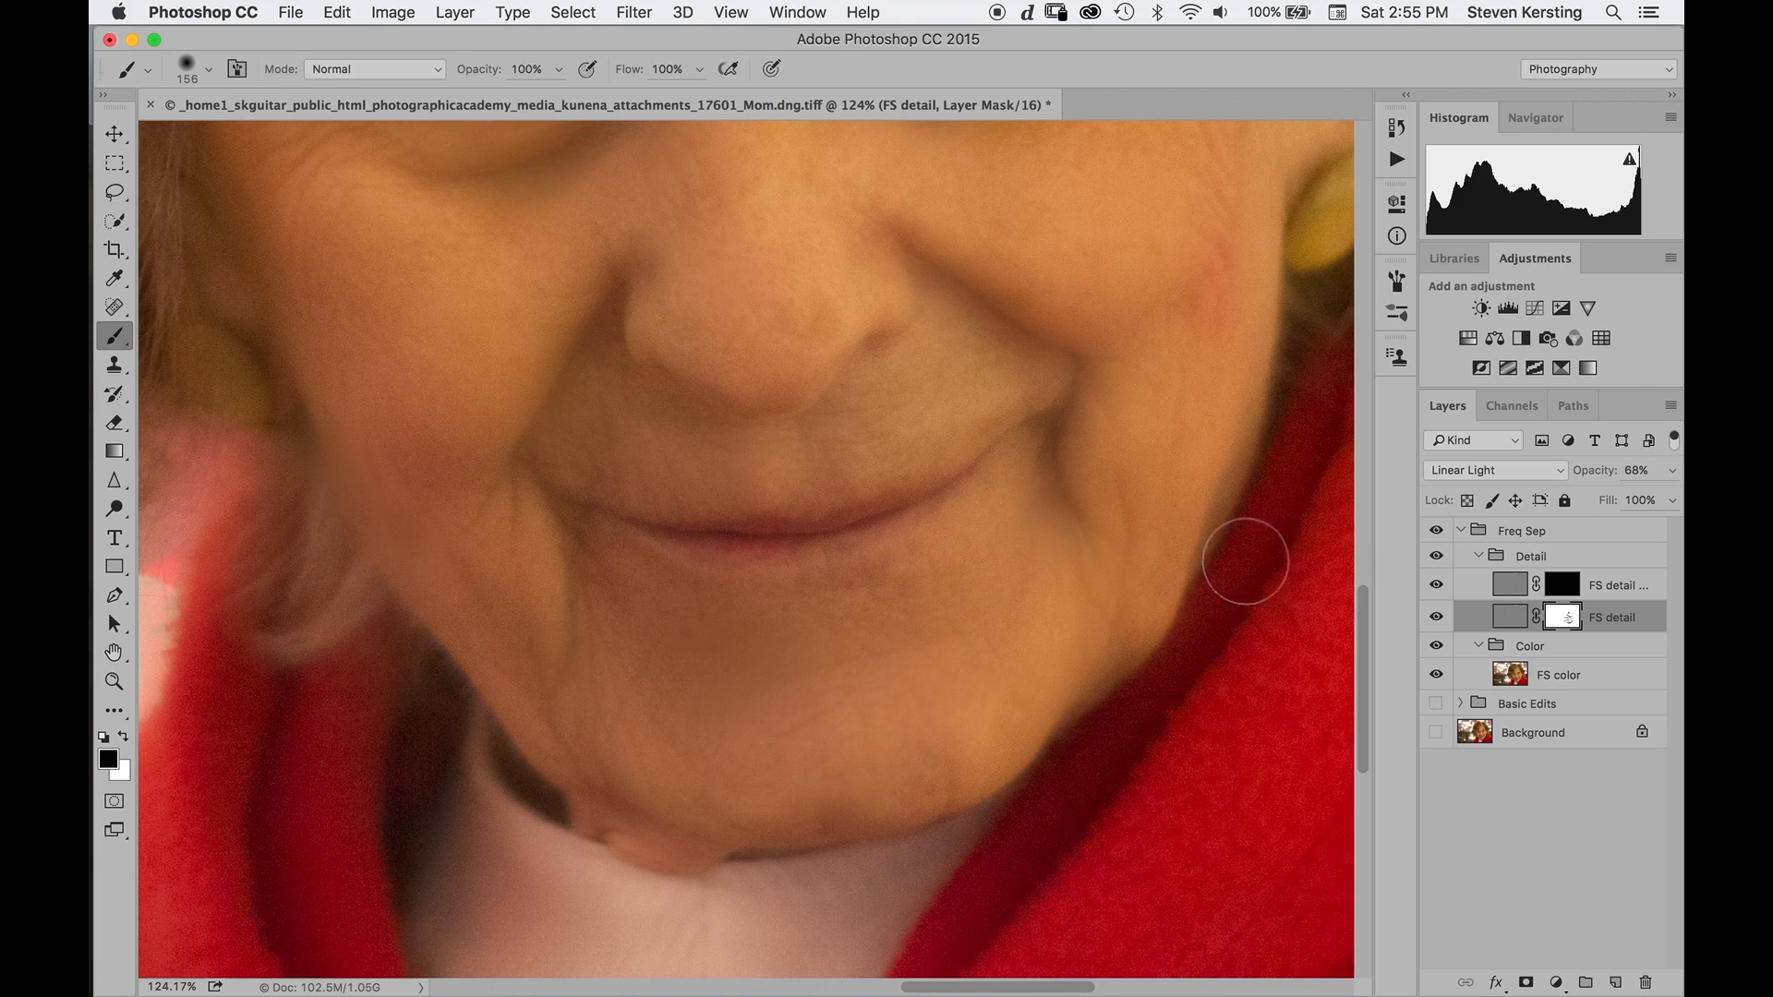
{"action": "left_click_drag", "start_coordinate": [1042, 635], "coordinate": [1052, 776]}
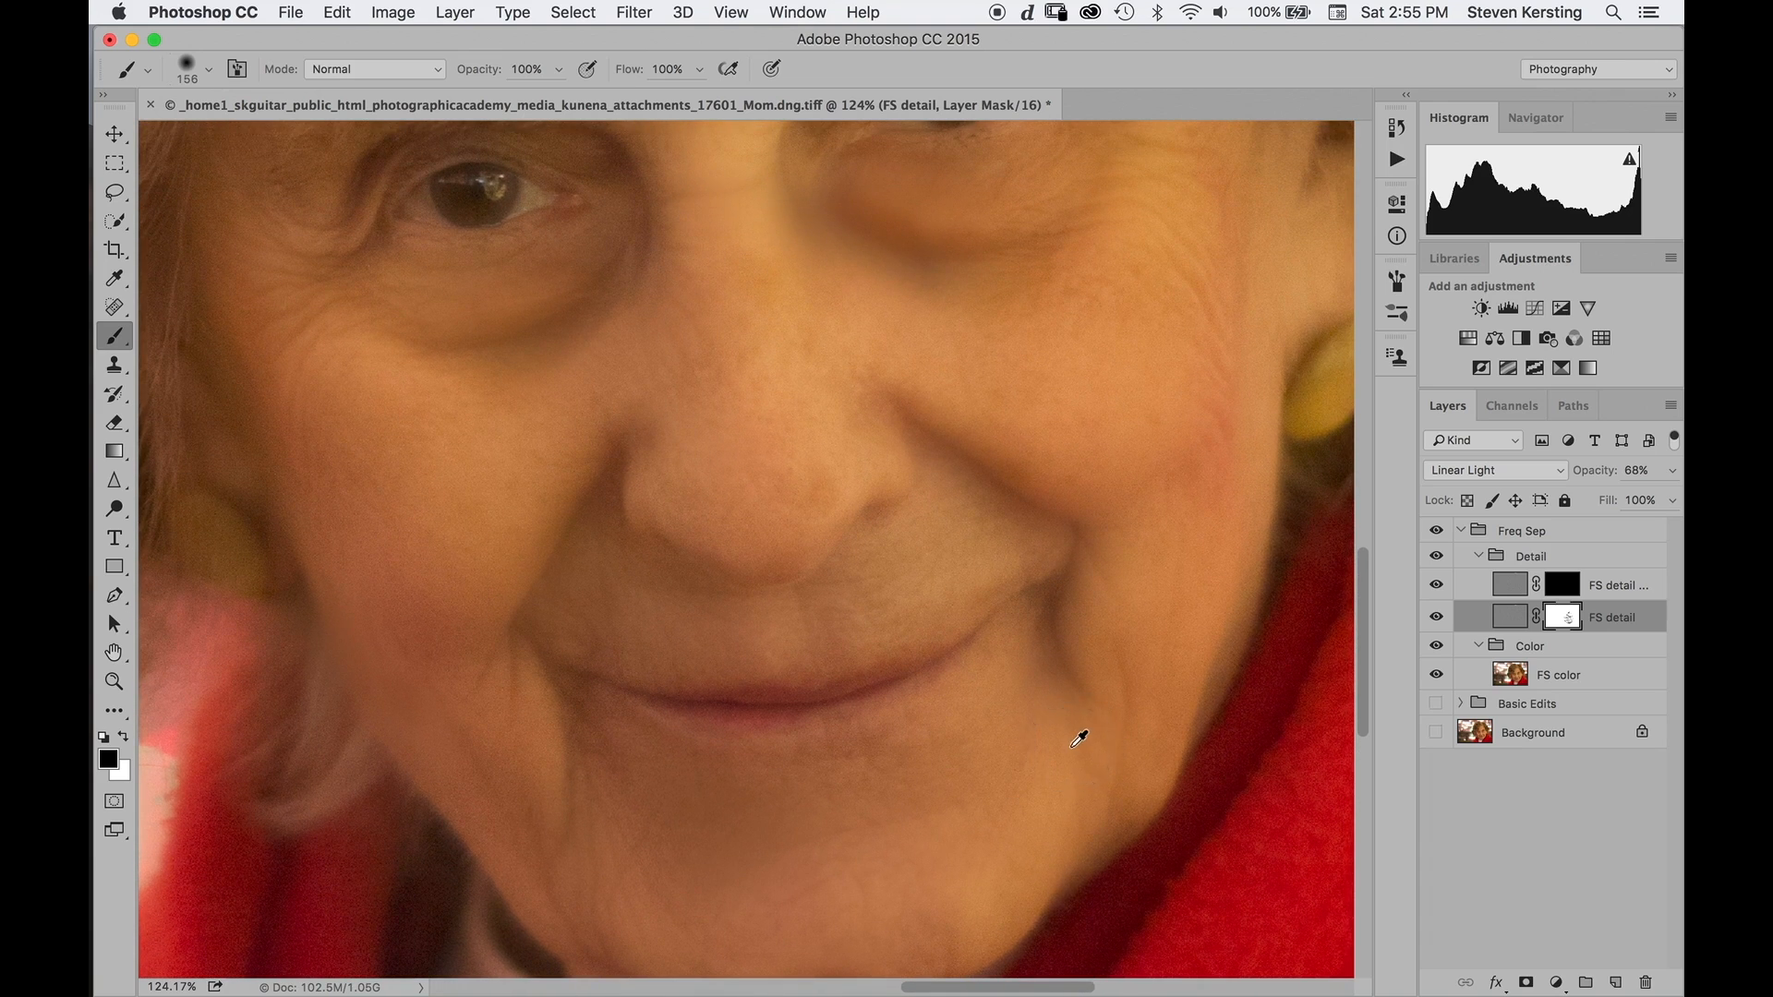
{"action": "scroll", "coordinate": [1070, 736], "scroll_direction": "down", "scroll_amount": 6}
{"action": "scroll", "coordinate": [1071, 740], "scroll_direction": "up", "scroll_amount": 3}
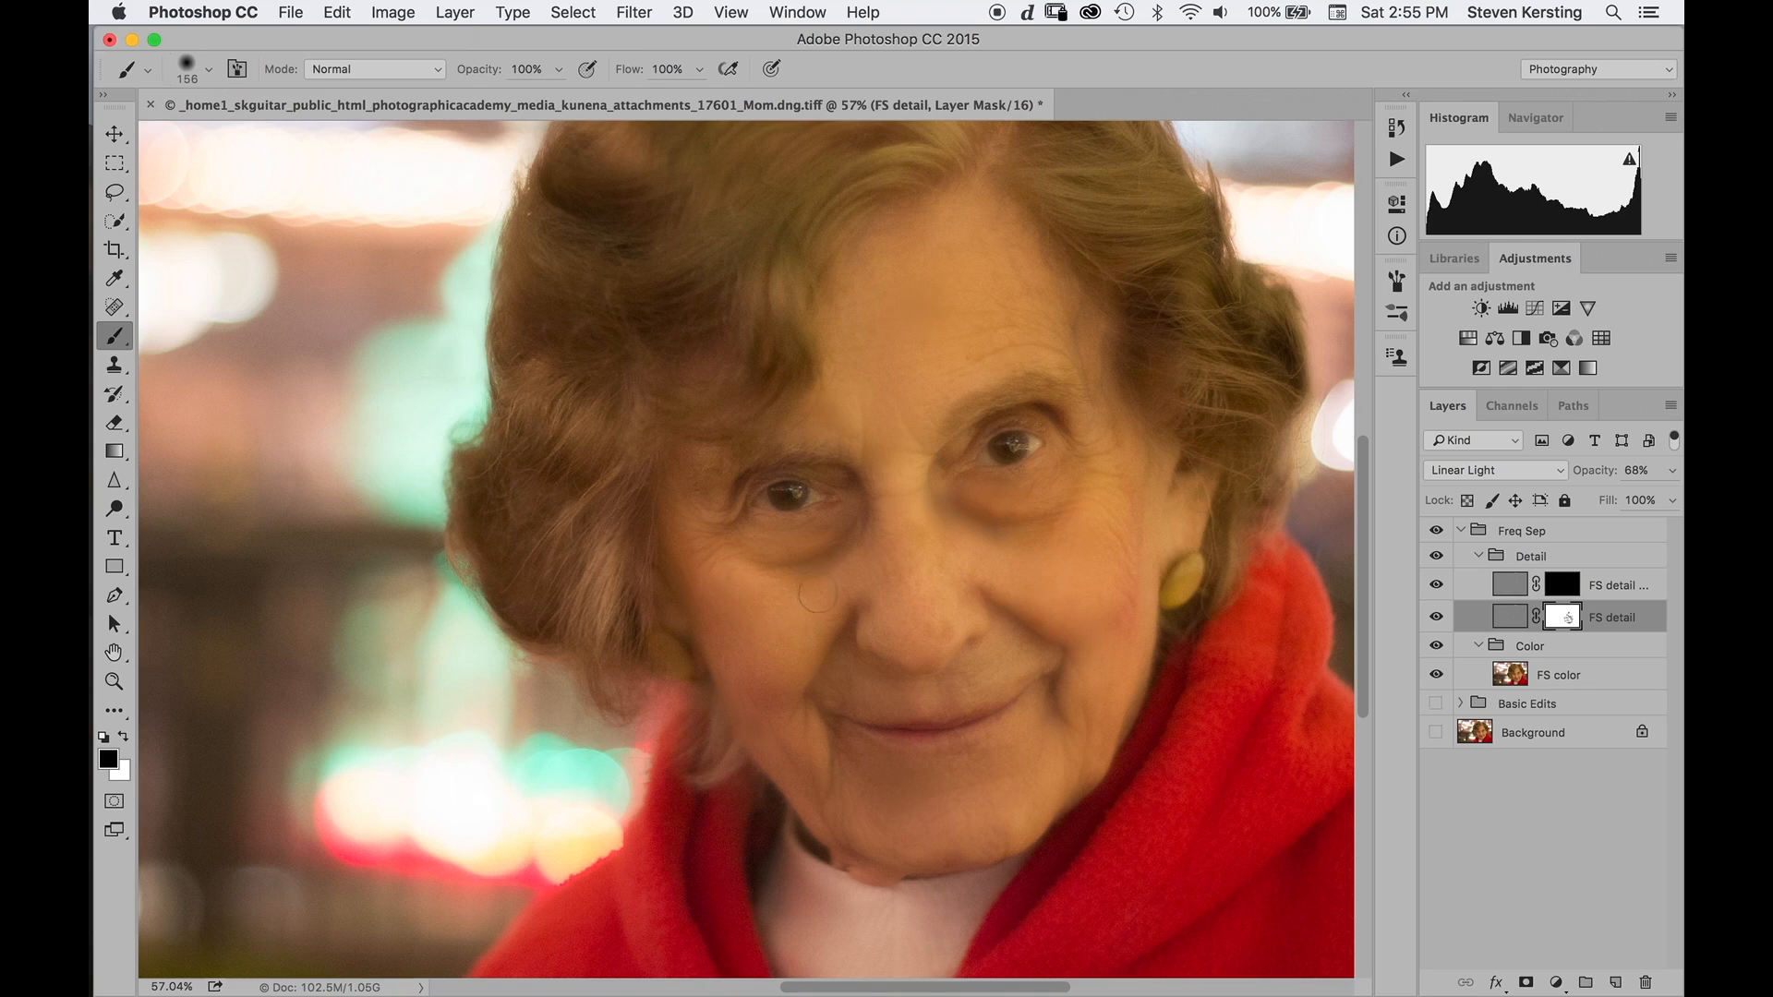
Paint white on the FS detail copy's black mask over both eyes to restore their full texture.
{"action": "left_click", "coordinate": [1476, 577]}
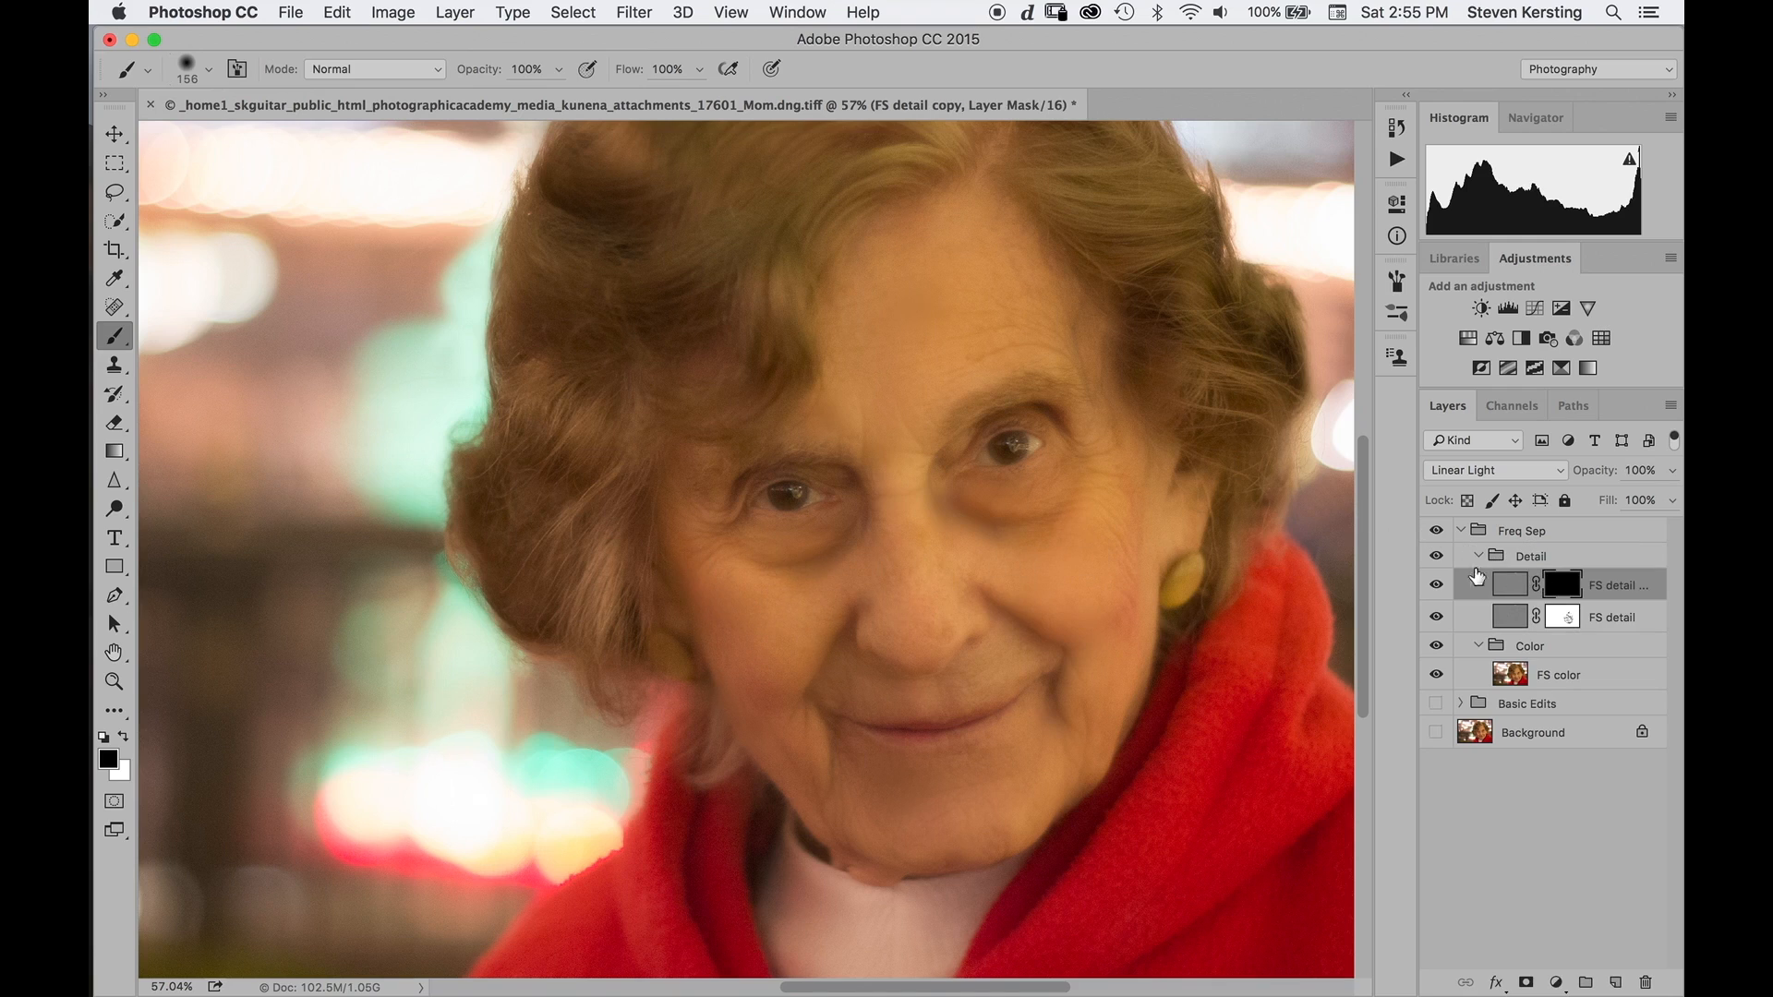
{"action": "key", "text": "x"}
{"action": "scroll", "coordinate": [951, 581], "scroll_direction": "up", "scroll_amount": 10}
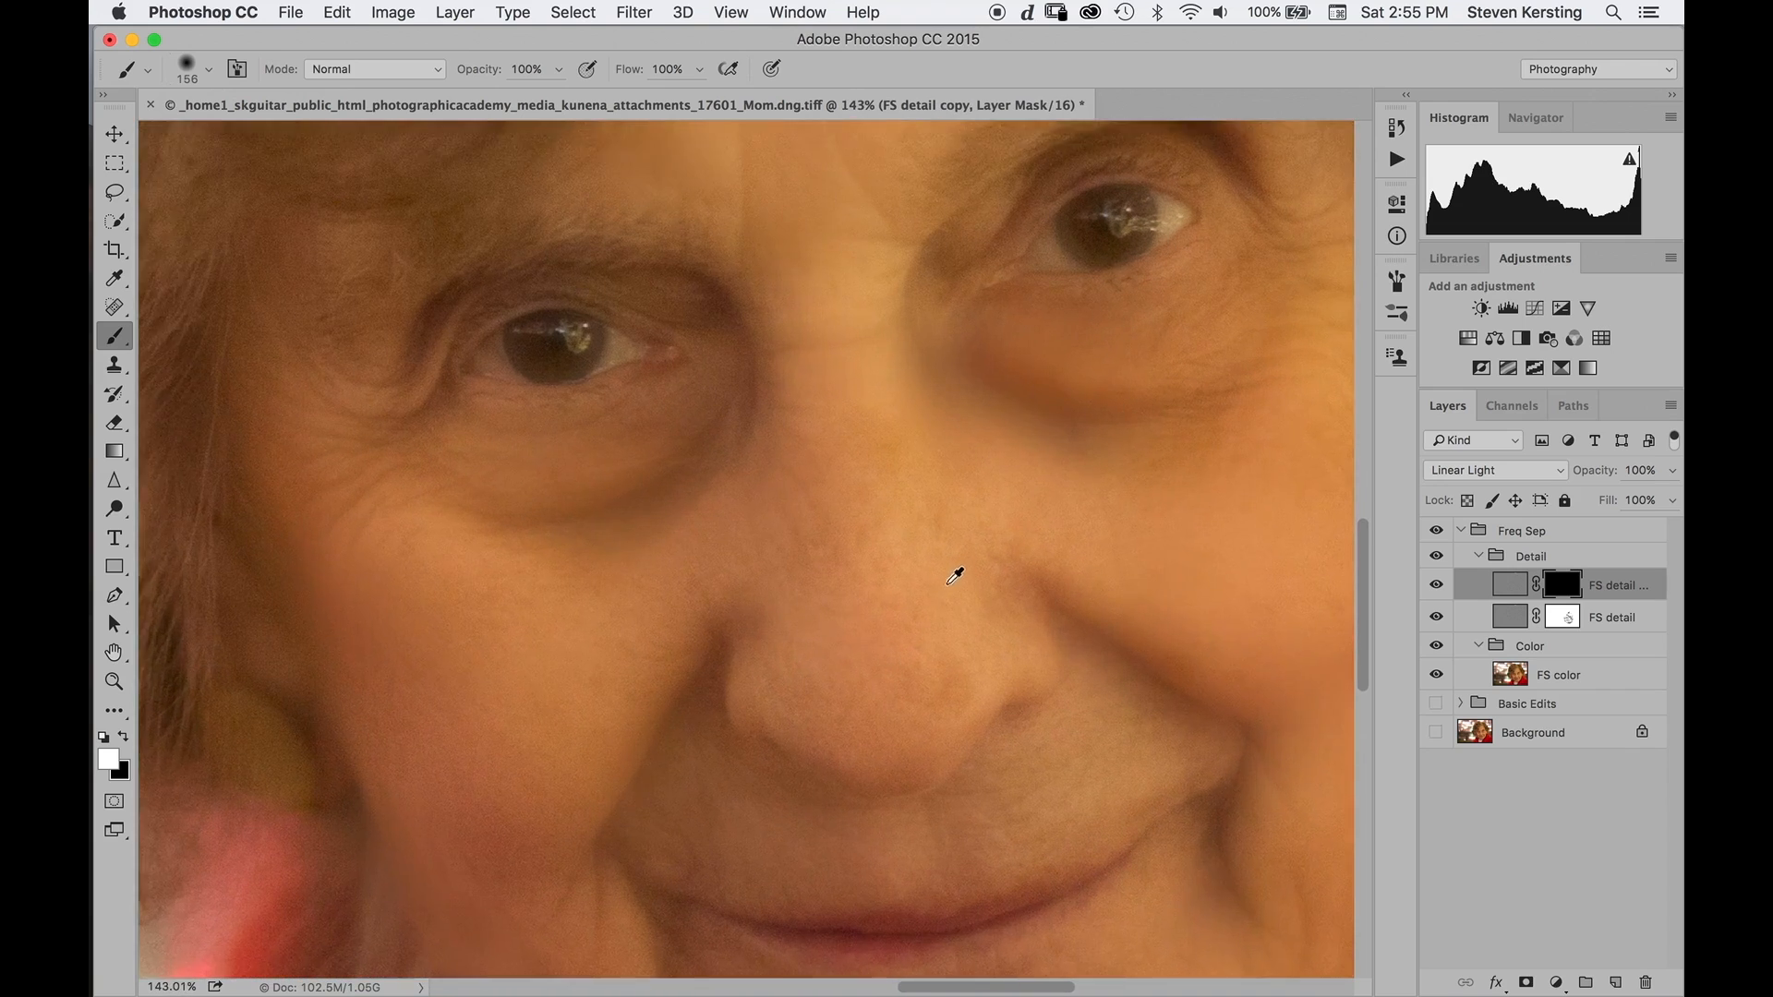
{"action": "mouse_move", "coordinate": [1097, 300]}
{"action": "left_mouse_down"}
{"action": "mouse_move", "coordinate": [1157, 244]}
{"action": "mouse_move", "coordinate": [1078, 260]}
{"action": "mouse_move", "coordinate": [1148, 246]}
{"action": "left_mouse_up"}
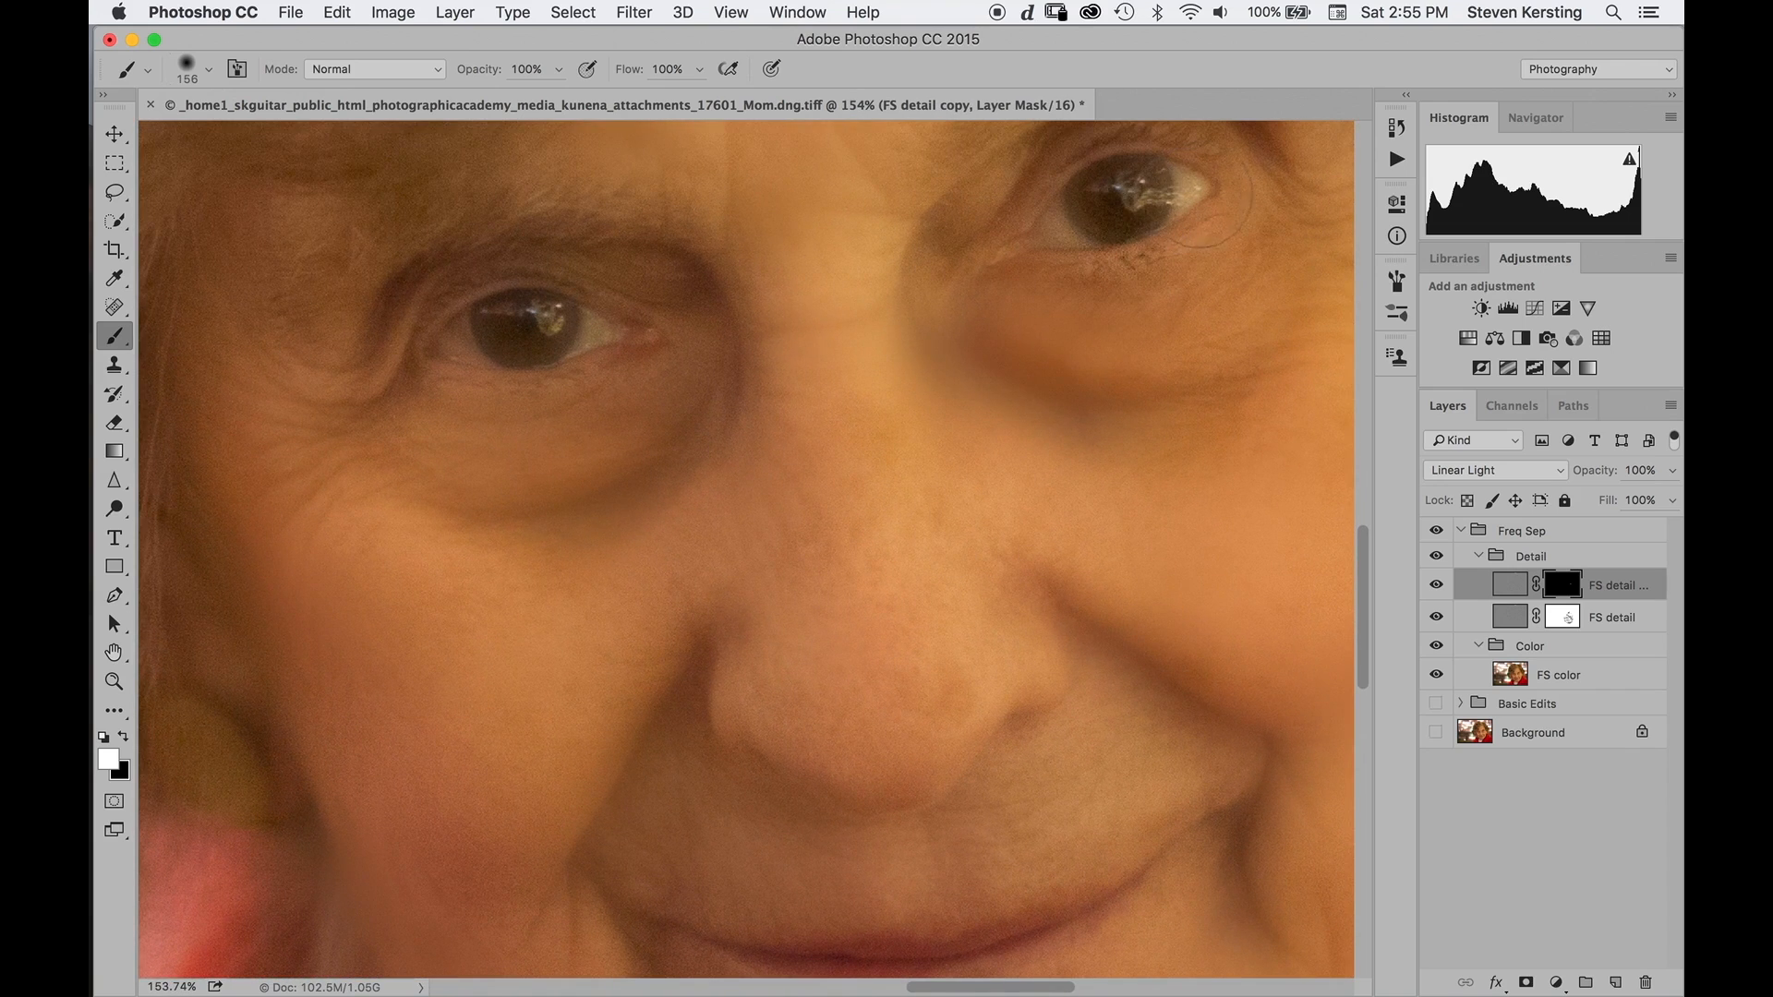
{"action": "mouse_move", "coordinate": [1124, 176]}
{"action": "left_mouse_down"}
{"action": "mouse_move", "coordinate": [993, 246]}
{"action": "mouse_move", "coordinate": [1069, 163]}
{"action": "mouse_move", "coordinate": [1145, 134]}
{"action": "left_mouse_up"}
{"action": "mouse_move", "coordinate": [1009, 468]}
{"action": "left_mouse_down"}
{"action": "mouse_move", "coordinate": [966, 526]}
{"action": "mouse_move", "coordinate": [927, 651]}
{"action": "left_mouse_up"}
{"action": "mouse_move", "coordinate": [977, 353]}
{"action": "left_mouse_down"}
{"action": "mouse_move", "coordinate": [937, 301]}
{"action": "mouse_move", "coordinate": [1024, 247]}
{"action": "mouse_move", "coordinate": [946, 296]}
{"action": "mouse_move", "coordinate": [1034, 247]}
{"action": "mouse_move", "coordinate": [1185, 214]}
{"action": "mouse_move", "coordinate": [1110, 227]}
{"action": "mouse_move", "coordinate": [1132, 220]}
{"action": "mouse_move", "coordinate": [1203, 234]}
{"action": "mouse_move", "coordinate": [1050, 305]}
{"action": "mouse_move", "coordinate": [1079, 312]}
{"action": "mouse_move", "coordinate": [926, 440]}
{"action": "left_mouse_up"}
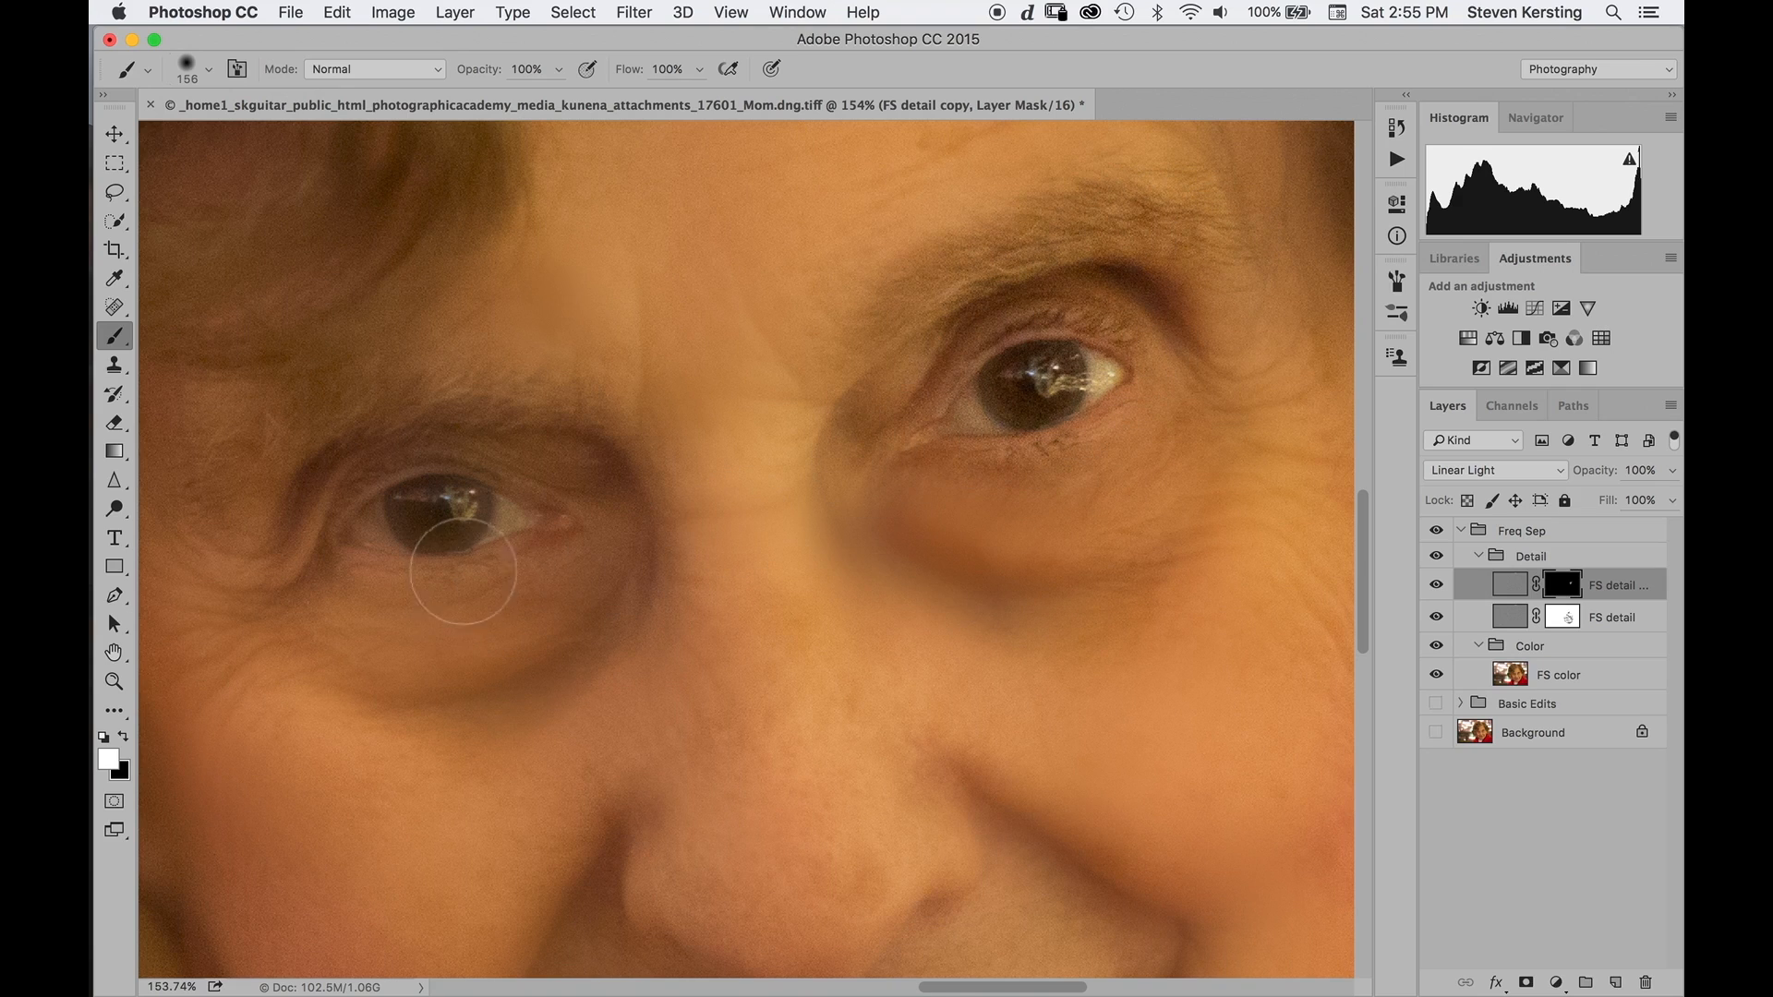
{"action": "mouse_move", "coordinate": [451, 487]}
{"action": "left_mouse_down"}
{"action": "mouse_move", "coordinate": [379, 527]}
{"action": "mouse_move", "coordinate": [375, 497]}
{"action": "mouse_move", "coordinate": [337, 544]}
{"action": "mouse_move", "coordinate": [540, 521]}
{"action": "mouse_move", "coordinate": [426, 561]}
{"action": "mouse_move", "coordinate": [569, 417]}
{"action": "mouse_move", "coordinate": [398, 446]}
{"action": "mouse_move", "coordinate": [460, 412]}
{"action": "mouse_move", "coordinate": [373, 450]}
{"action": "mouse_move", "coordinate": [300, 557]}
{"action": "mouse_move", "coordinate": [378, 559]}
{"action": "left_mouse_up"}
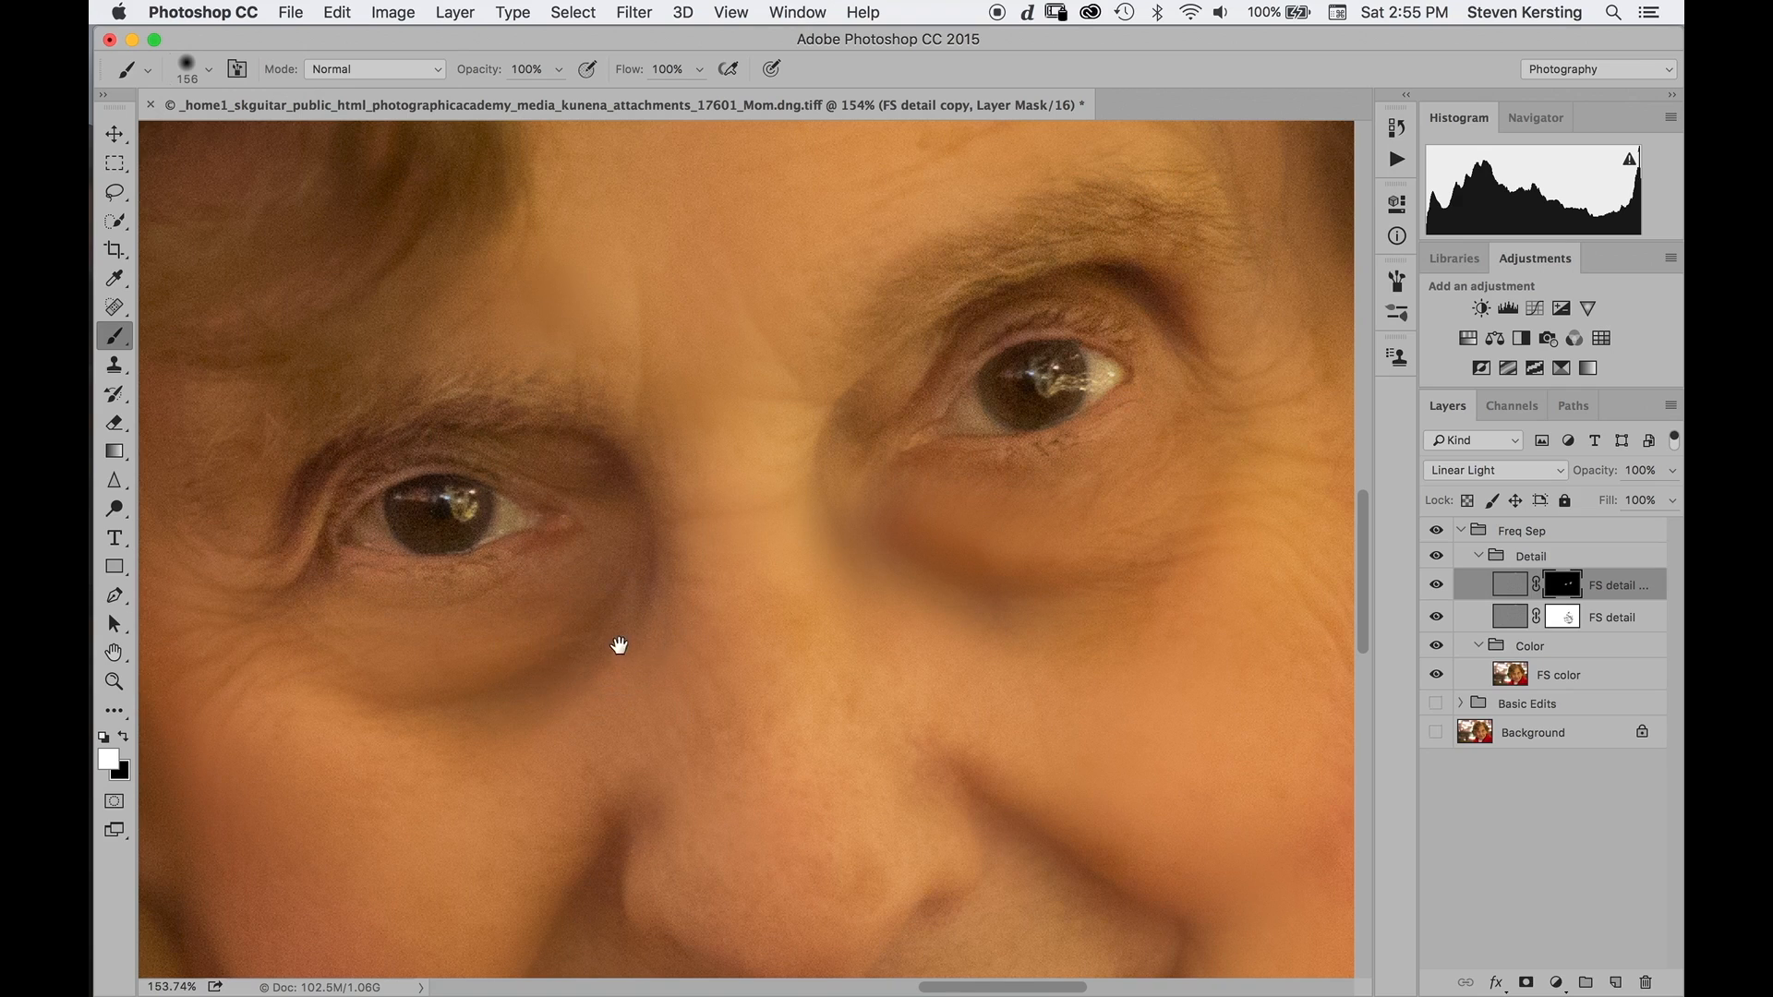
Paint white on the FS detail copy's mask along the lips and around the base of the nose.
{"action": "left_click_drag", "start_coordinate": [737, 734], "coordinate": [680, 407]}
{"action": "left_click_drag", "start_coordinate": [724, 641], "coordinate": [716, 558]}
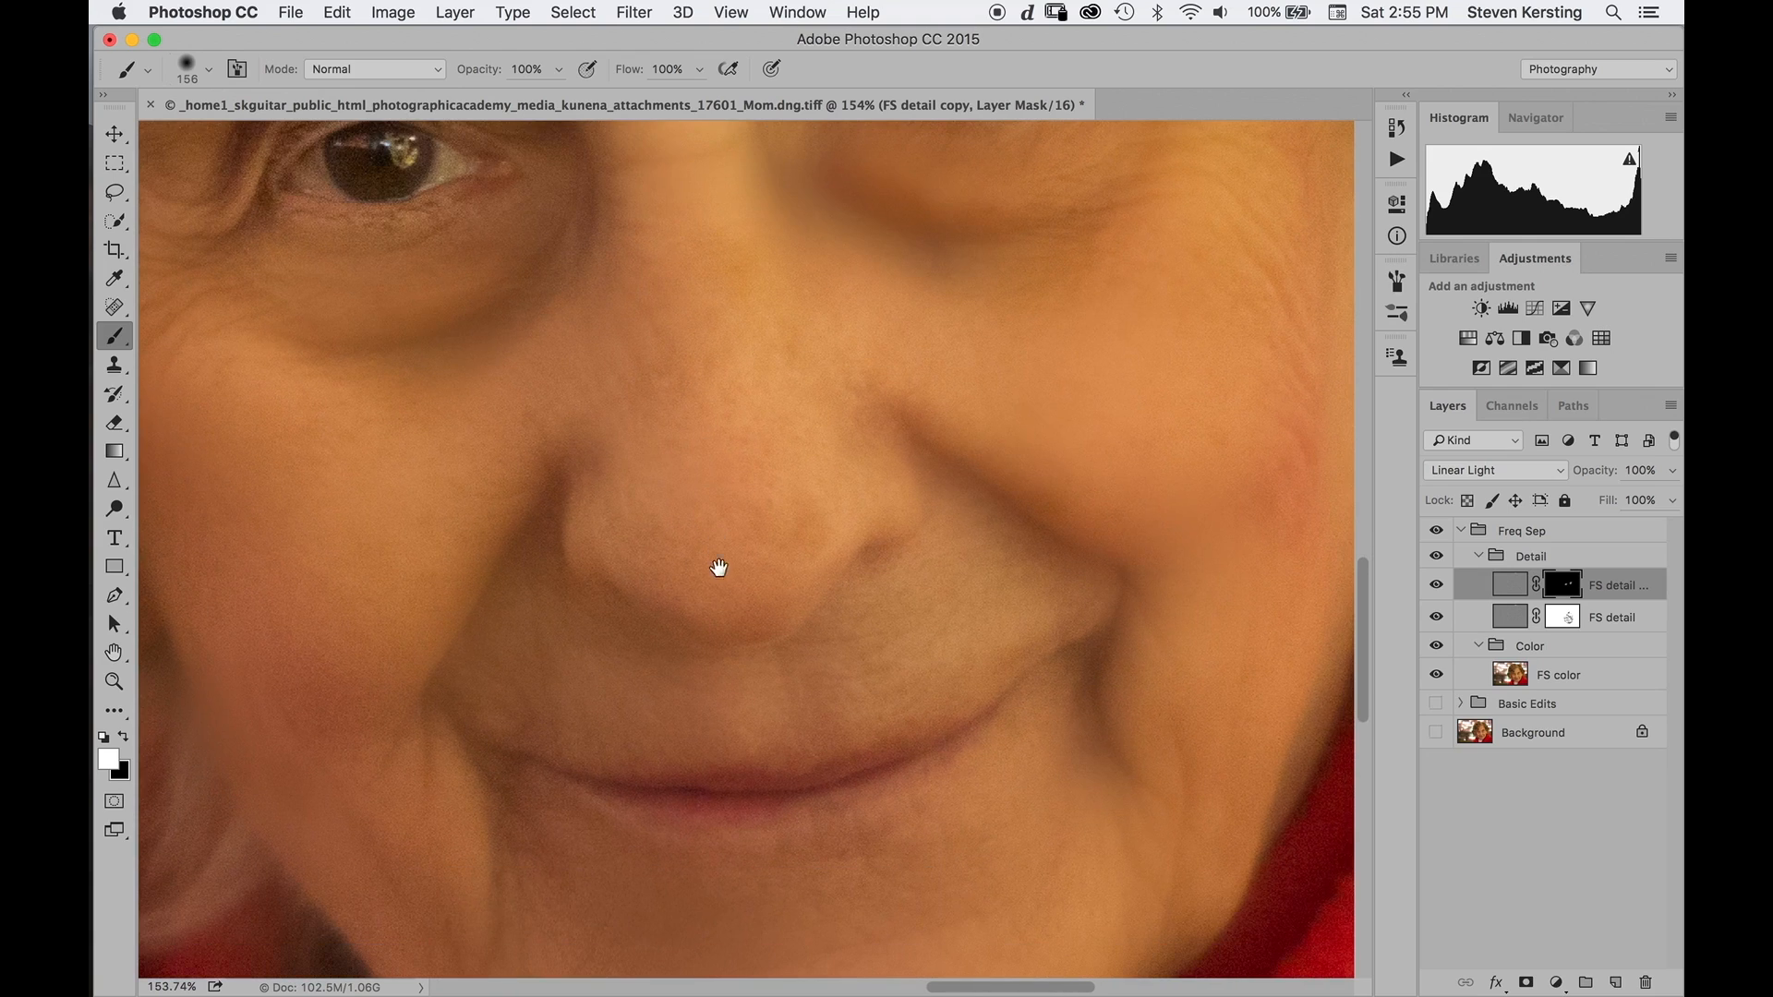
{"action": "left_click_drag", "start_coordinate": [701, 807], "coordinate": [914, 763]}
{"action": "mouse_move", "coordinate": [1013, 710]}
{"action": "left_mouse_down"}
{"action": "mouse_move", "coordinate": [754, 797]}
{"action": "mouse_move", "coordinate": [552, 764]}
{"action": "mouse_move", "coordinate": [594, 794]}
{"action": "mouse_move", "coordinate": [555, 782]}
{"action": "mouse_move", "coordinate": [725, 792]}
{"action": "mouse_move", "coordinate": [992, 717]}
{"action": "mouse_move", "coordinate": [1046, 679]}
{"action": "mouse_move", "coordinate": [931, 748]}
{"action": "mouse_move", "coordinate": [972, 719]}
{"action": "mouse_move", "coordinate": [756, 769]}
{"action": "left_mouse_up"}
{"action": "mouse_move", "coordinate": [673, 613]}
{"action": "left_mouse_down"}
{"action": "mouse_move", "coordinate": [585, 562]}
{"action": "mouse_move", "coordinate": [720, 626]}
{"action": "mouse_move", "coordinate": [850, 564]}
{"action": "mouse_move", "coordinate": [951, 461]}
{"action": "mouse_move", "coordinate": [942, 488]}
{"action": "mouse_move", "coordinate": [574, 514]}
{"action": "mouse_move", "coordinate": [676, 591]}
{"action": "mouse_move", "coordinate": [716, 595]}
{"action": "left_mouse_up"}
{"action": "scroll", "coordinate": [749, 638], "scroll_direction": "down", "scroll_amount": 5}
{"action": "scroll", "coordinate": [750, 644], "scroll_direction": "down", "scroll_amount": 4}
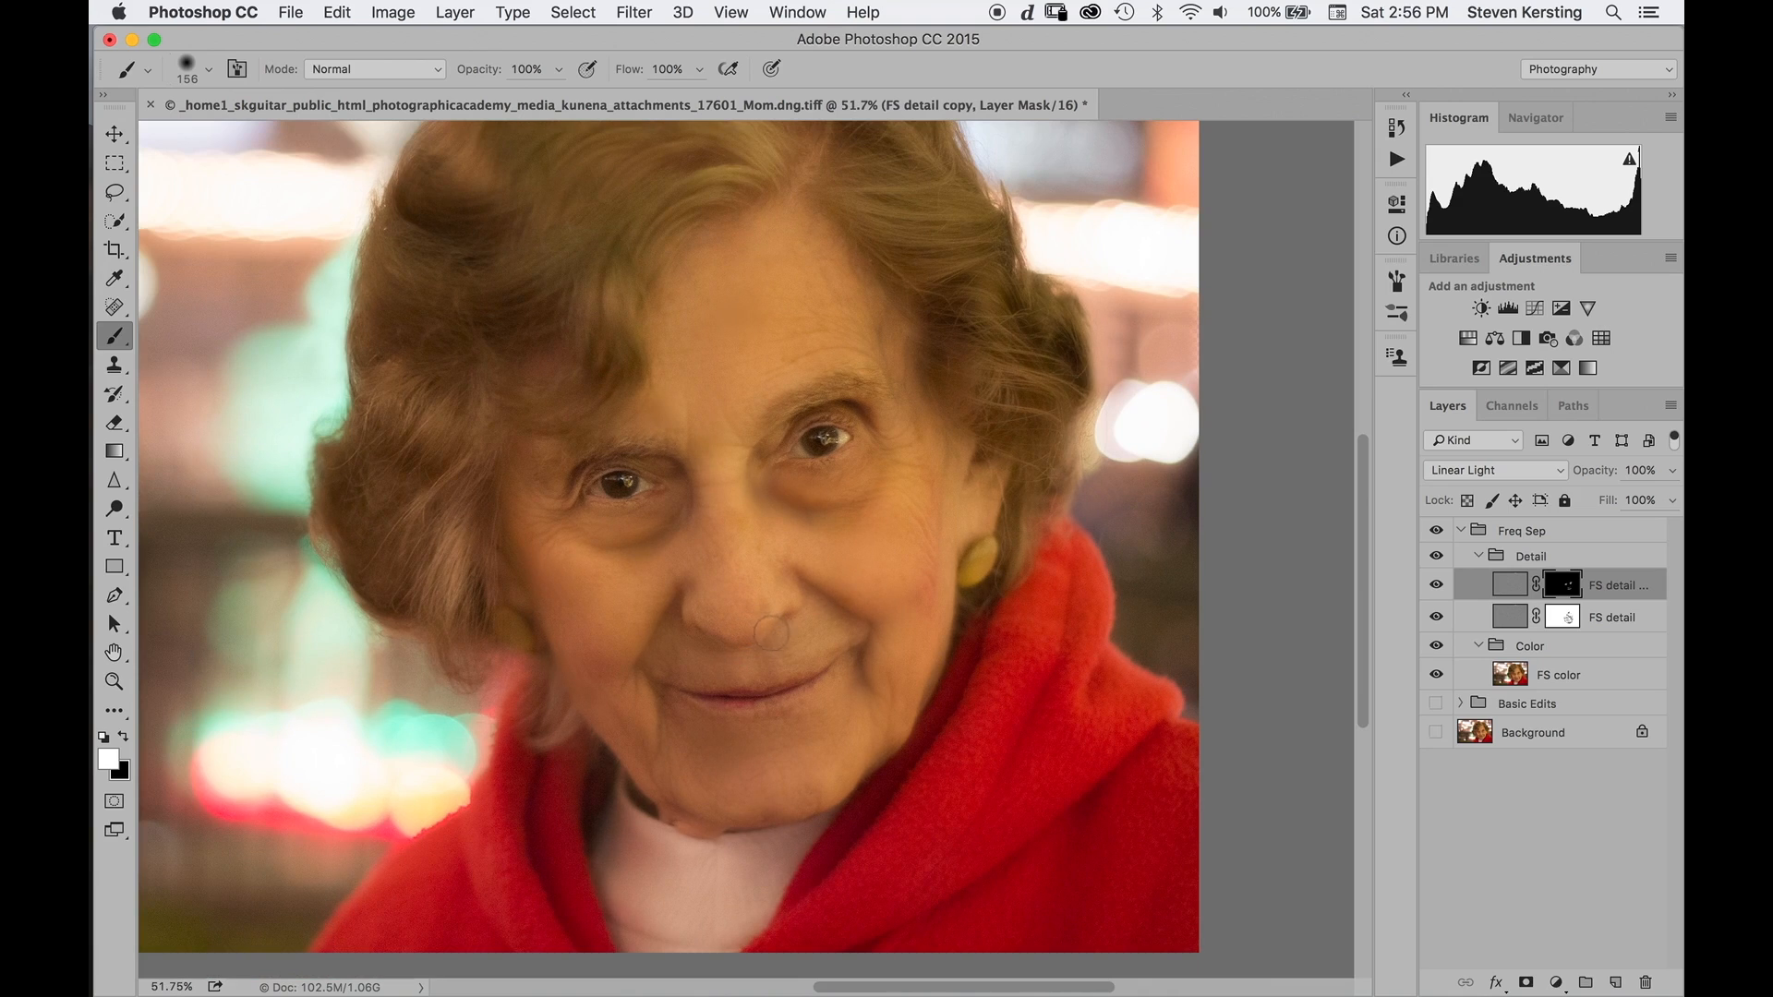
Enlarge the brush to 624 px and paint white on the FS detail copy's mask over the hair, earring and red hood.
{"action": "scroll", "coordinate": [772, 633], "scroll_direction": "down", "scroll_amount": 2}
{"action": "scroll", "coordinate": [818, 611], "scroll_direction": "up", "scroll_amount": 1}
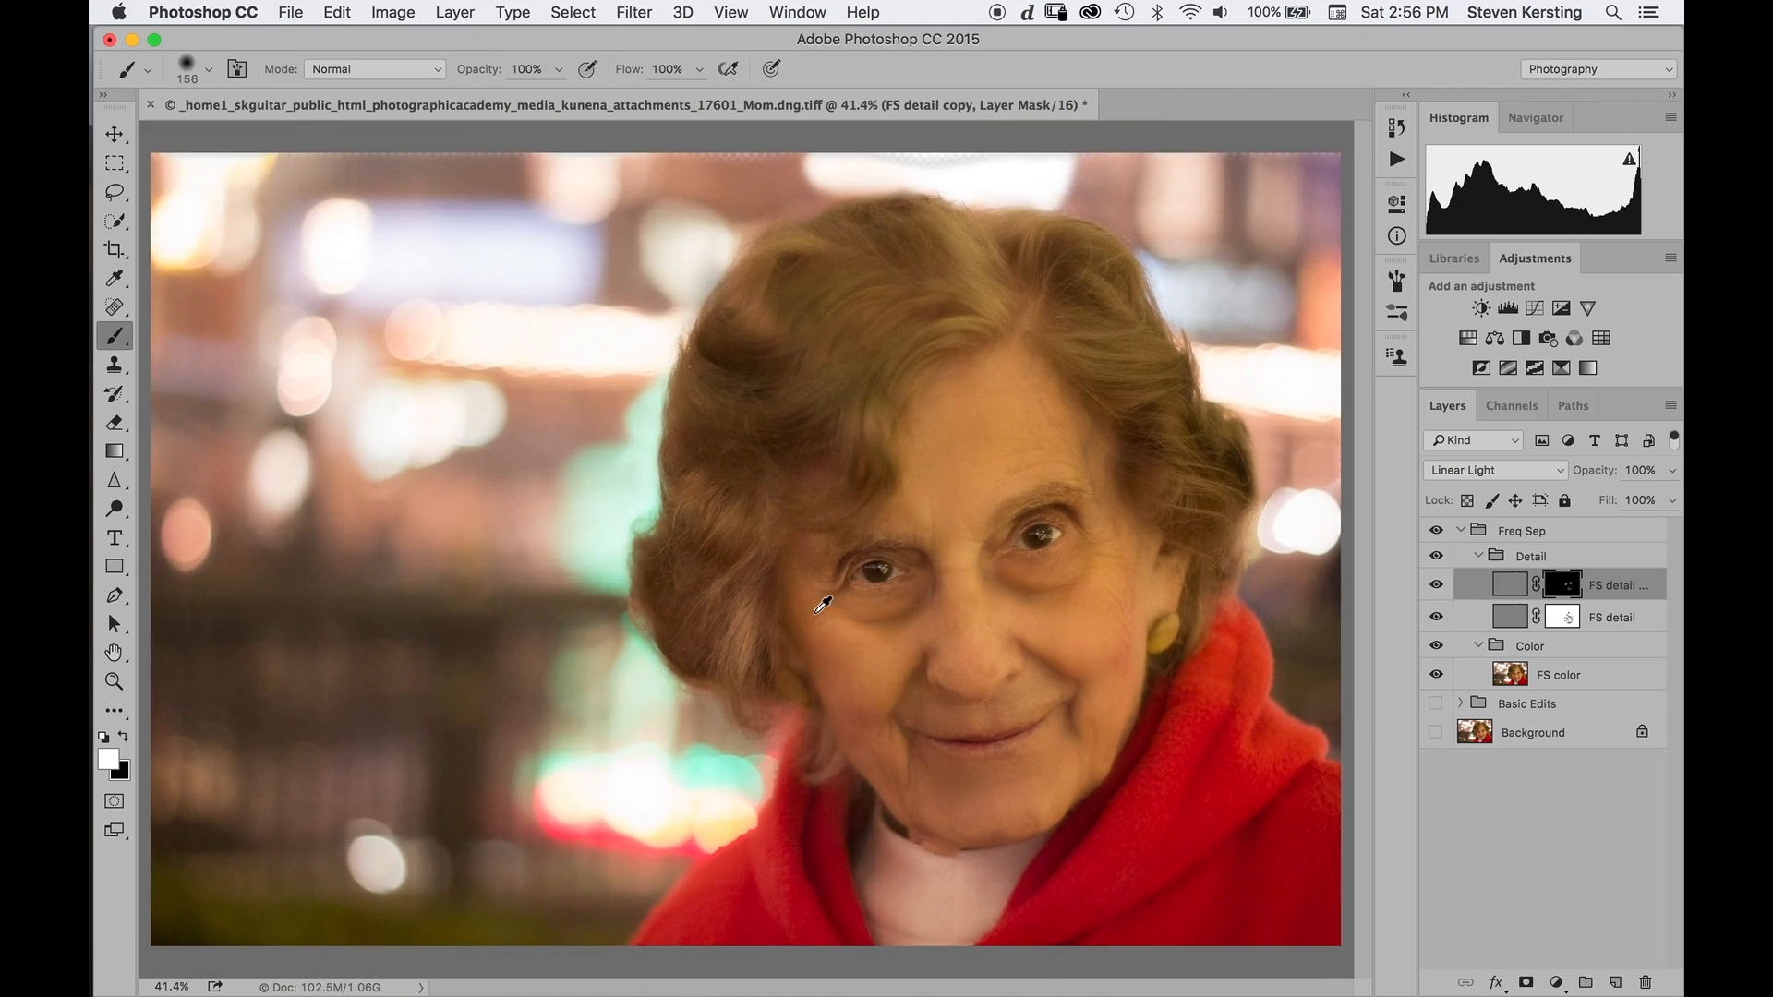
{"action": "scroll", "coordinate": [822, 605], "scroll_direction": "up", "scroll_amount": 1}
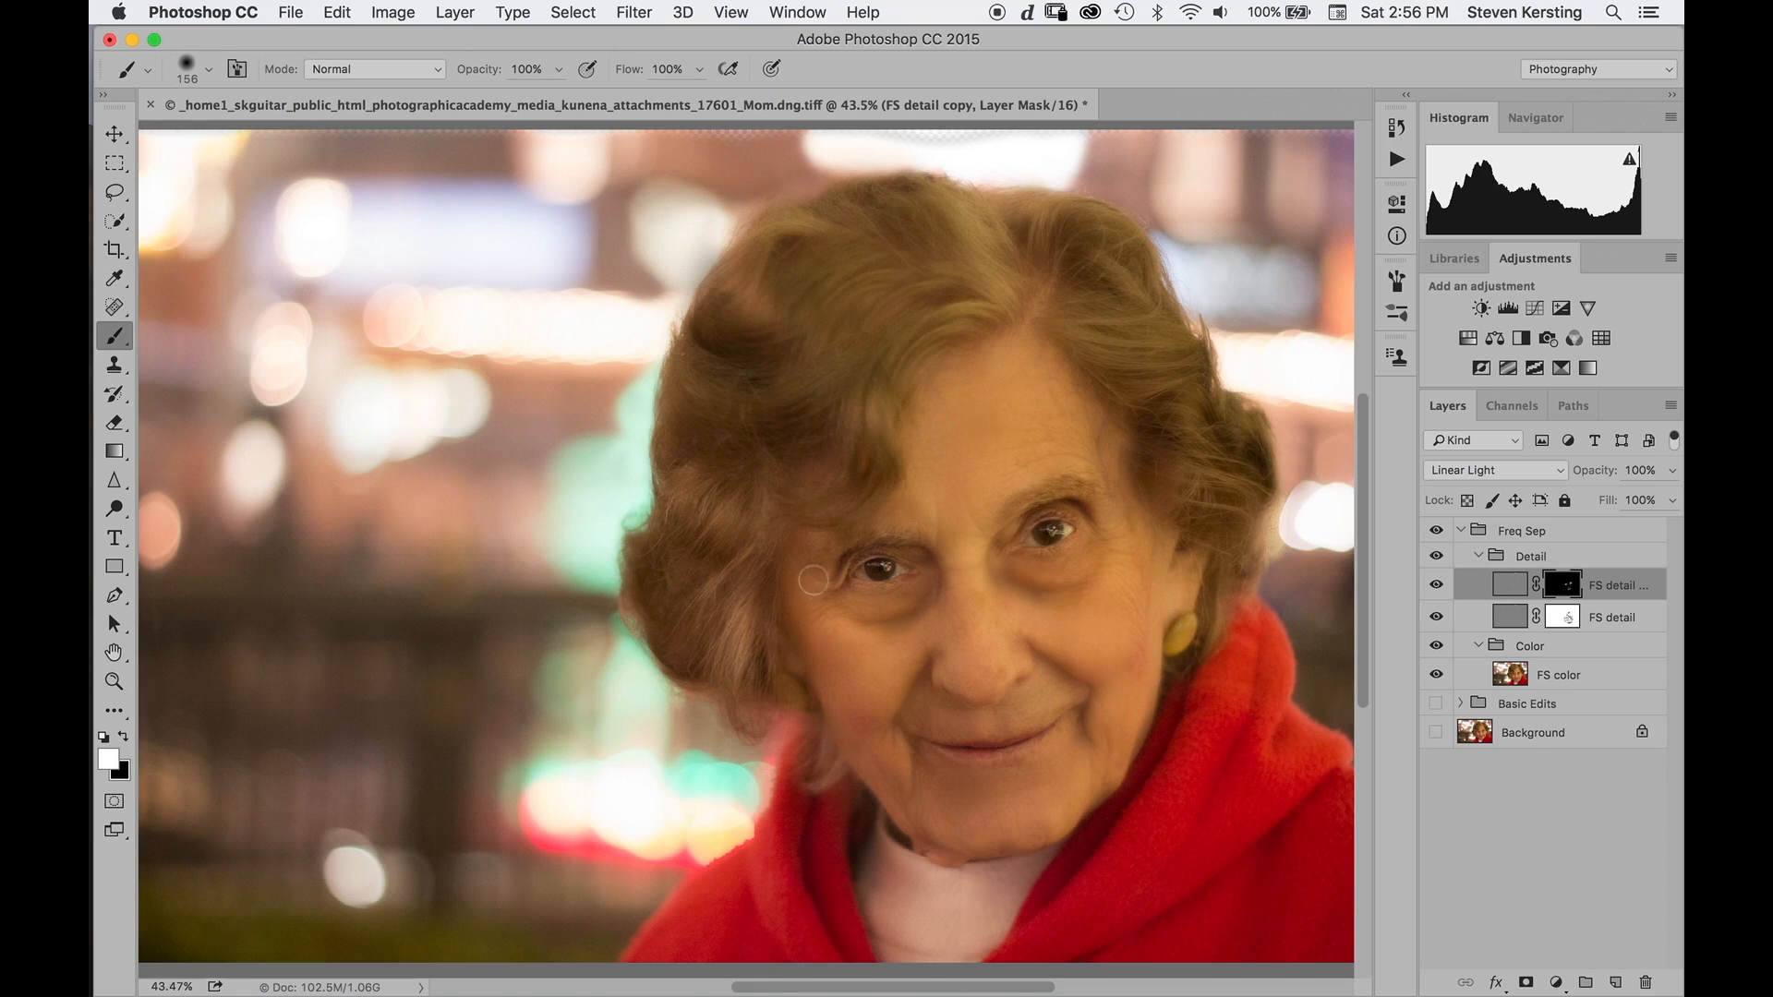
{"action": "mouse_move", "coordinate": [781, 628]}
{"action": "left_mouse_down"}
{"action": "mouse_move", "coordinate": [894, 635]}
{"action": "mouse_move", "coordinate": [864, 598]}
{"action": "left_mouse_up"}
{"action": "mouse_move", "coordinate": [942, 342]}
{"action": "left_mouse_down"}
{"action": "mouse_move", "coordinate": [1013, 325]}
{"action": "mouse_move", "coordinate": [936, 312]}
{"action": "mouse_move", "coordinate": [923, 250]}
{"action": "mouse_move", "coordinate": [866, 249]}
{"action": "mouse_move", "coordinate": [799, 295]}
{"action": "mouse_move", "coordinate": [703, 503]}
{"action": "mouse_move", "coordinate": [794, 477]}
{"action": "mouse_move", "coordinate": [720, 578]}
{"action": "mouse_move", "coordinate": [701, 690]}
{"action": "mouse_move", "coordinate": [731, 676]}
{"action": "mouse_move", "coordinate": [785, 782]}
{"action": "mouse_move", "coordinate": [811, 776]}
{"action": "mouse_move", "coordinate": [732, 638]}
{"action": "left_mouse_up"}
{"action": "mouse_move", "coordinate": [1191, 665]}
{"action": "left_mouse_down"}
{"action": "mouse_move", "coordinate": [1236, 602]}
{"action": "mouse_move", "coordinate": [1219, 643]}
{"action": "mouse_move", "coordinate": [1197, 490]}
{"action": "mouse_move", "coordinate": [1231, 532]}
{"action": "mouse_move", "coordinate": [1173, 448]}
{"action": "mouse_move", "coordinate": [1113, 464]}
{"action": "mouse_move", "coordinate": [1135, 429]}
{"action": "mouse_move", "coordinate": [1078, 347]}
{"action": "mouse_move", "coordinate": [1098, 355]}
{"action": "mouse_move", "coordinate": [1140, 314]}
{"action": "mouse_move", "coordinate": [1013, 246]}
{"action": "mouse_move", "coordinate": [1101, 237]}
{"action": "mouse_move", "coordinate": [869, 235]}
{"action": "mouse_move", "coordinate": [837, 312]}
{"action": "mouse_move", "coordinate": [851, 360]}
{"action": "mouse_move", "coordinate": [867, 354]}
{"action": "mouse_move", "coordinate": [837, 449]}
{"action": "mouse_move", "coordinate": [875, 374]}
{"action": "mouse_move", "coordinate": [934, 322]}
{"action": "mouse_move", "coordinate": [1070, 327]}
{"action": "mouse_move", "coordinate": [1242, 571]}
{"action": "mouse_move", "coordinate": [1247, 760]}
{"action": "mouse_move", "coordinate": [1261, 729]}
{"action": "mouse_move", "coordinate": [1102, 899]}
{"action": "mouse_move", "coordinate": [1268, 845]}
{"action": "mouse_move", "coordinate": [1291, 778]}
{"action": "mouse_move", "coordinate": [1330, 821]}
{"action": "mouse_move", "coordinate": [1322, 775]}
{"action": "mouse_move", "coordinate": [1350, 875]}
{"action": "mouse_move", "coordinate": [1197, 946]}
{"action": "mouse_move", "coordinate": [1319, 935]}
{"action": "mouse_move", "coordinate": [991, 921]}
{"action": "mouse_move", "coordinate": [909, 895]}
{"action": "mouse_move", "coordinate": [850, 906]}
{"action": "mouse_move", "coordinate": [819, 808]}
{"action": "mouse_move", "coordinate": [761, 879]}
{"action": "mouse_move", "coordinate": [781, 771]}
{"action": "mouse_move", "coordinate": [719, 927]}
{"action": "mouse_move", "coordinate": [659, 977]}
{"action": "mouse_move", "coordinate": [793, 928]}
{"action": "mouse_move", "coordinate": [859, 942]}
{"action": "mouse_move", "coordinate": [1053, 897]}
{"action": "left_mouse_up"}
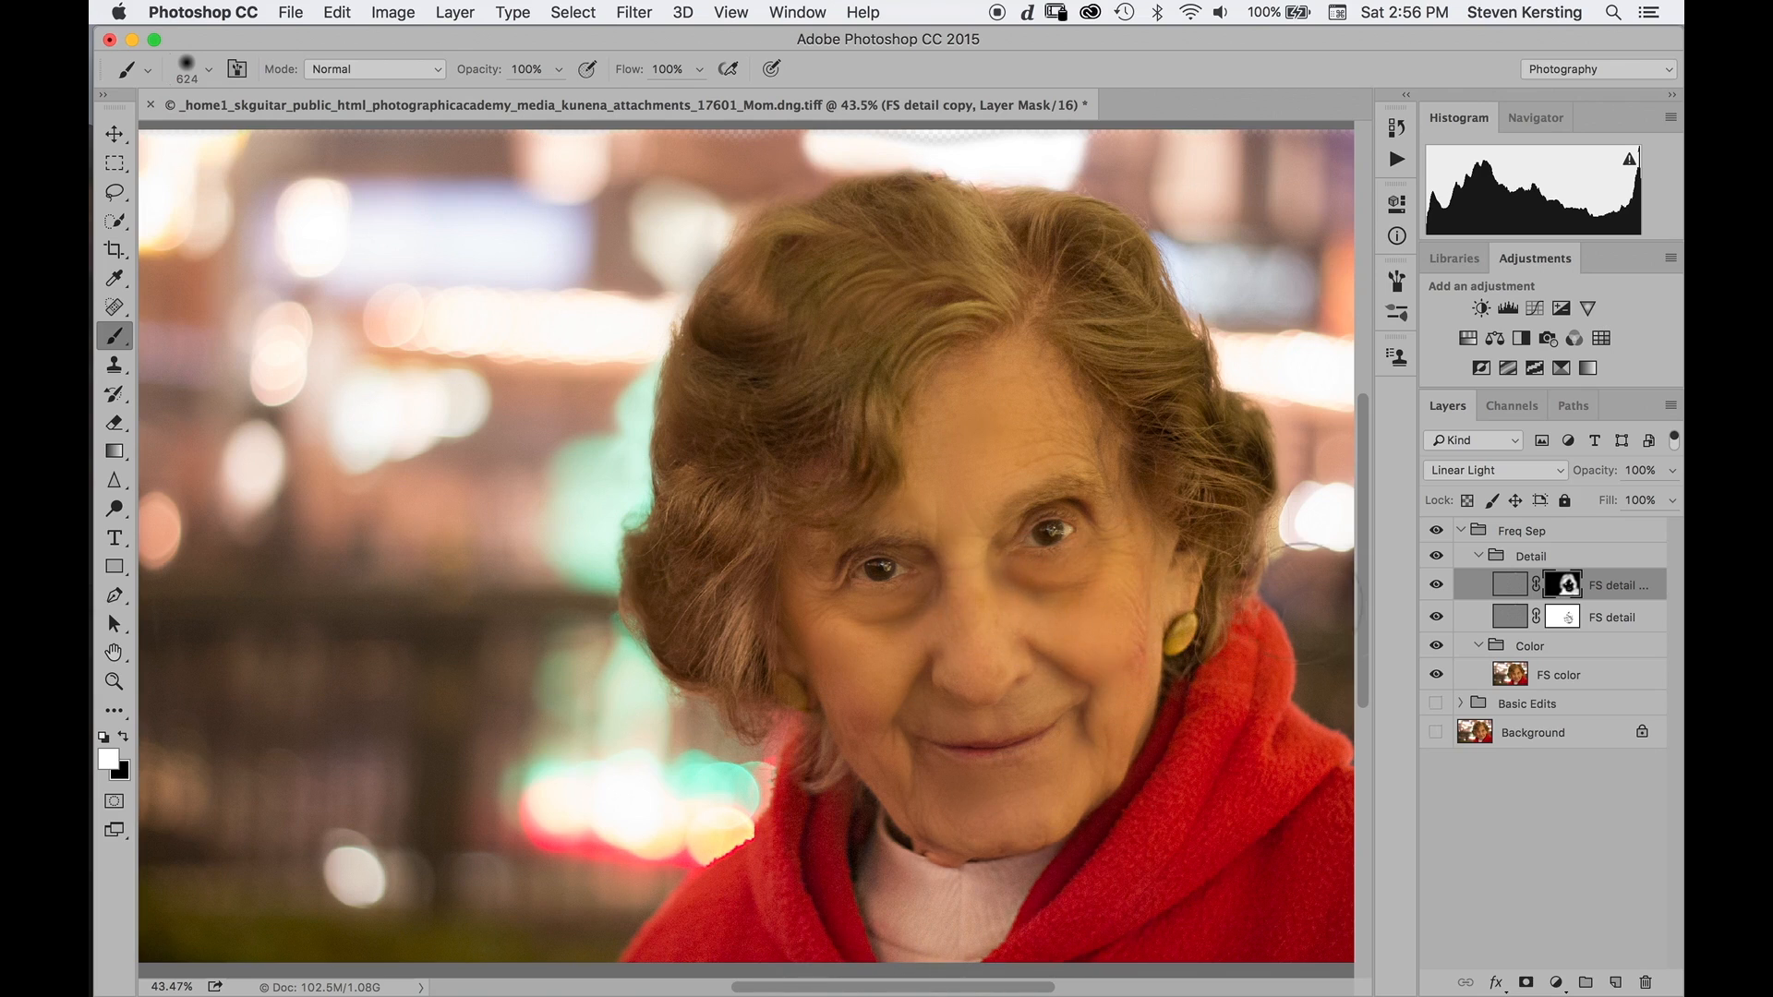
Set the density of the FS detail layer's mask to 83%.
{"action": "left_click", "coordinate": [1609, 618]}
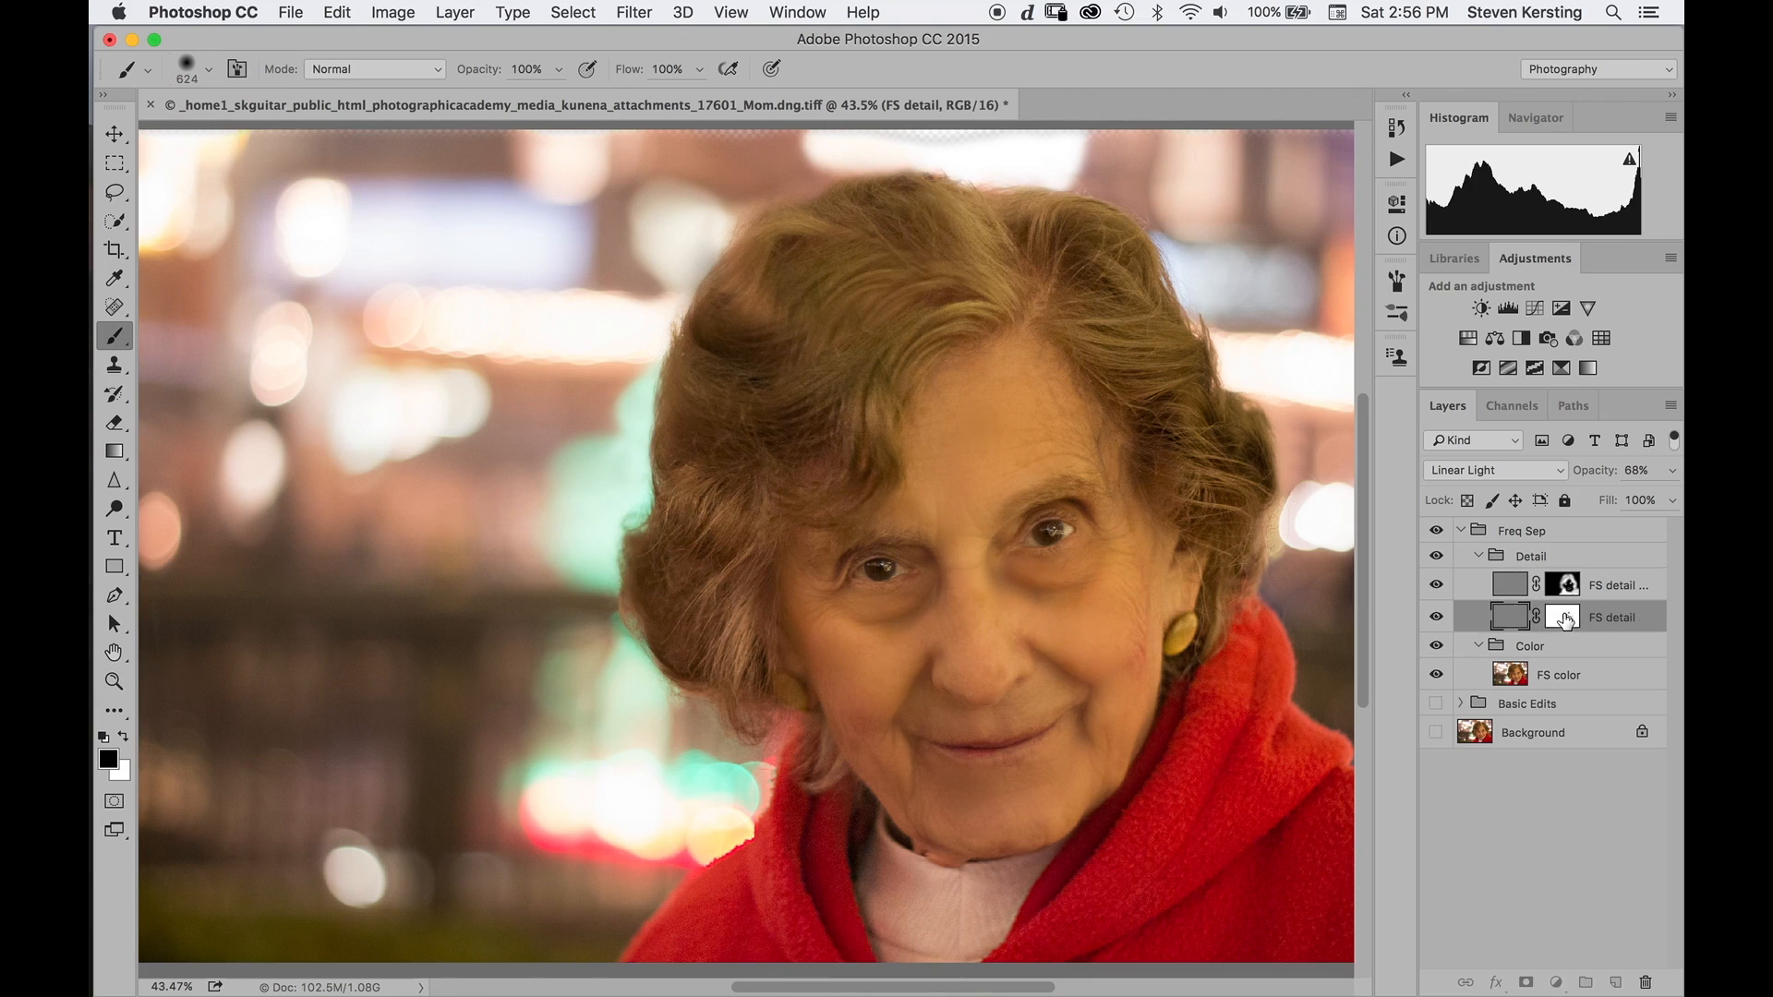
{"action": "left_click", "coordinate": [1570, 619]}
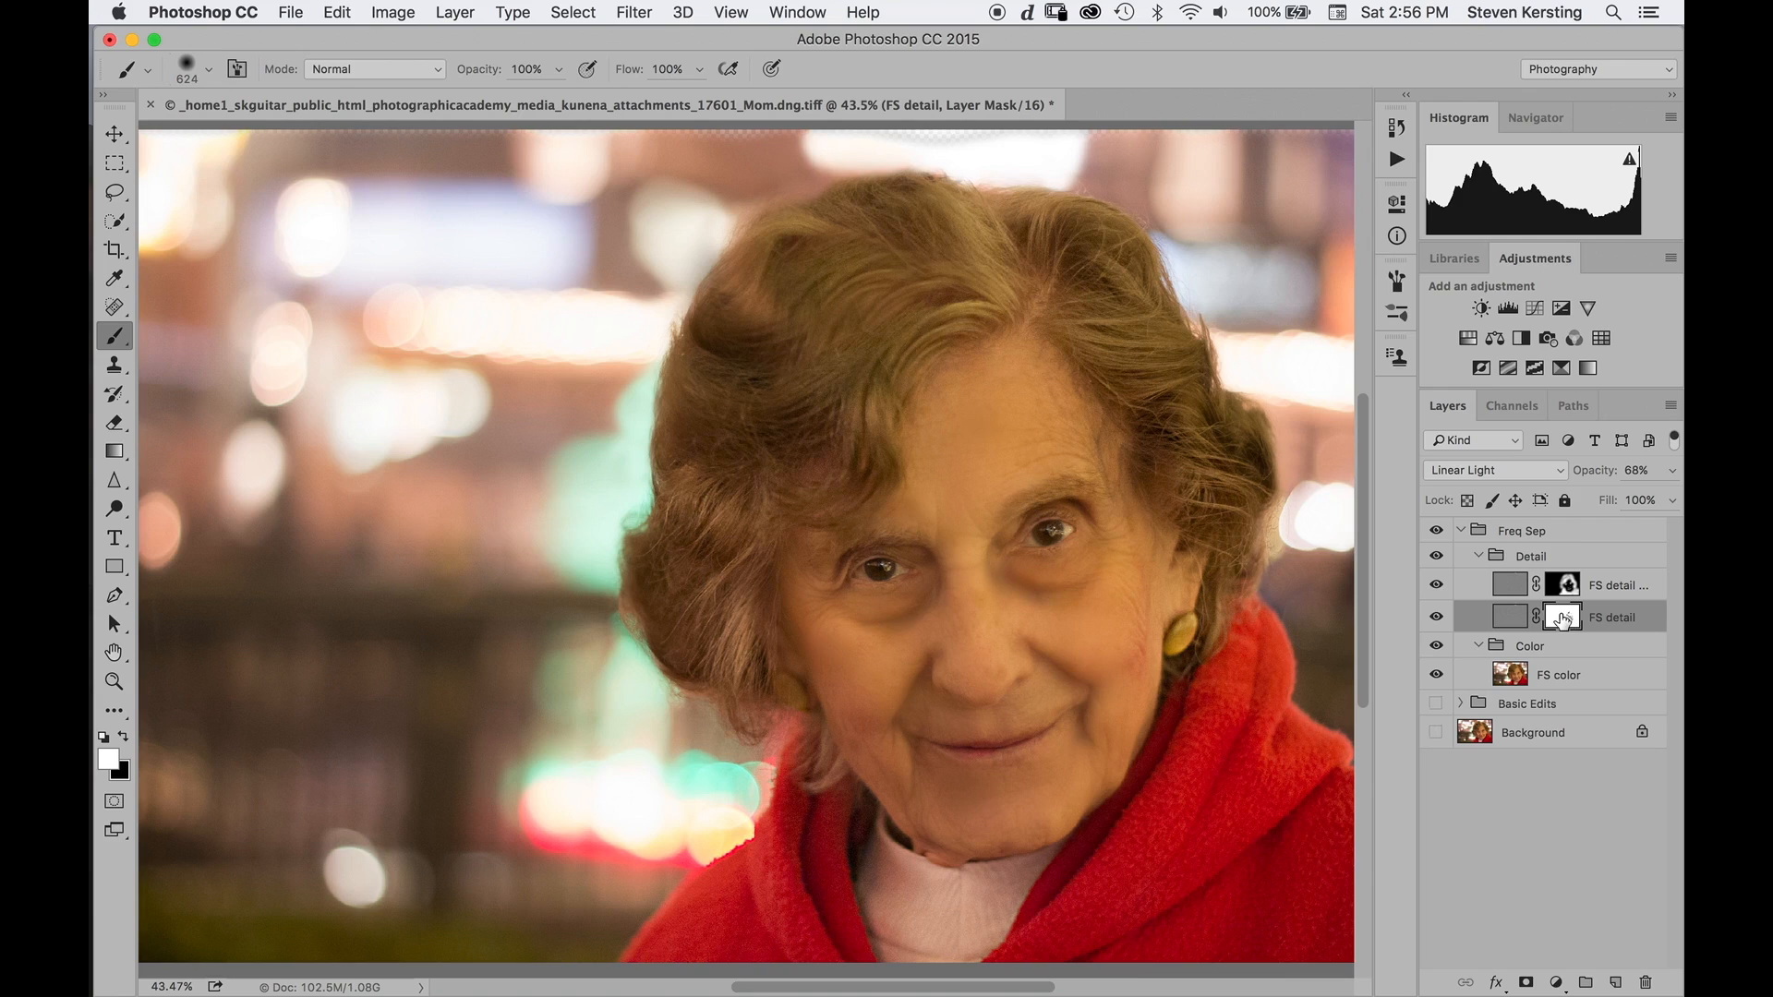
{"action": "double_click", "coordinate": [1563, 619]}
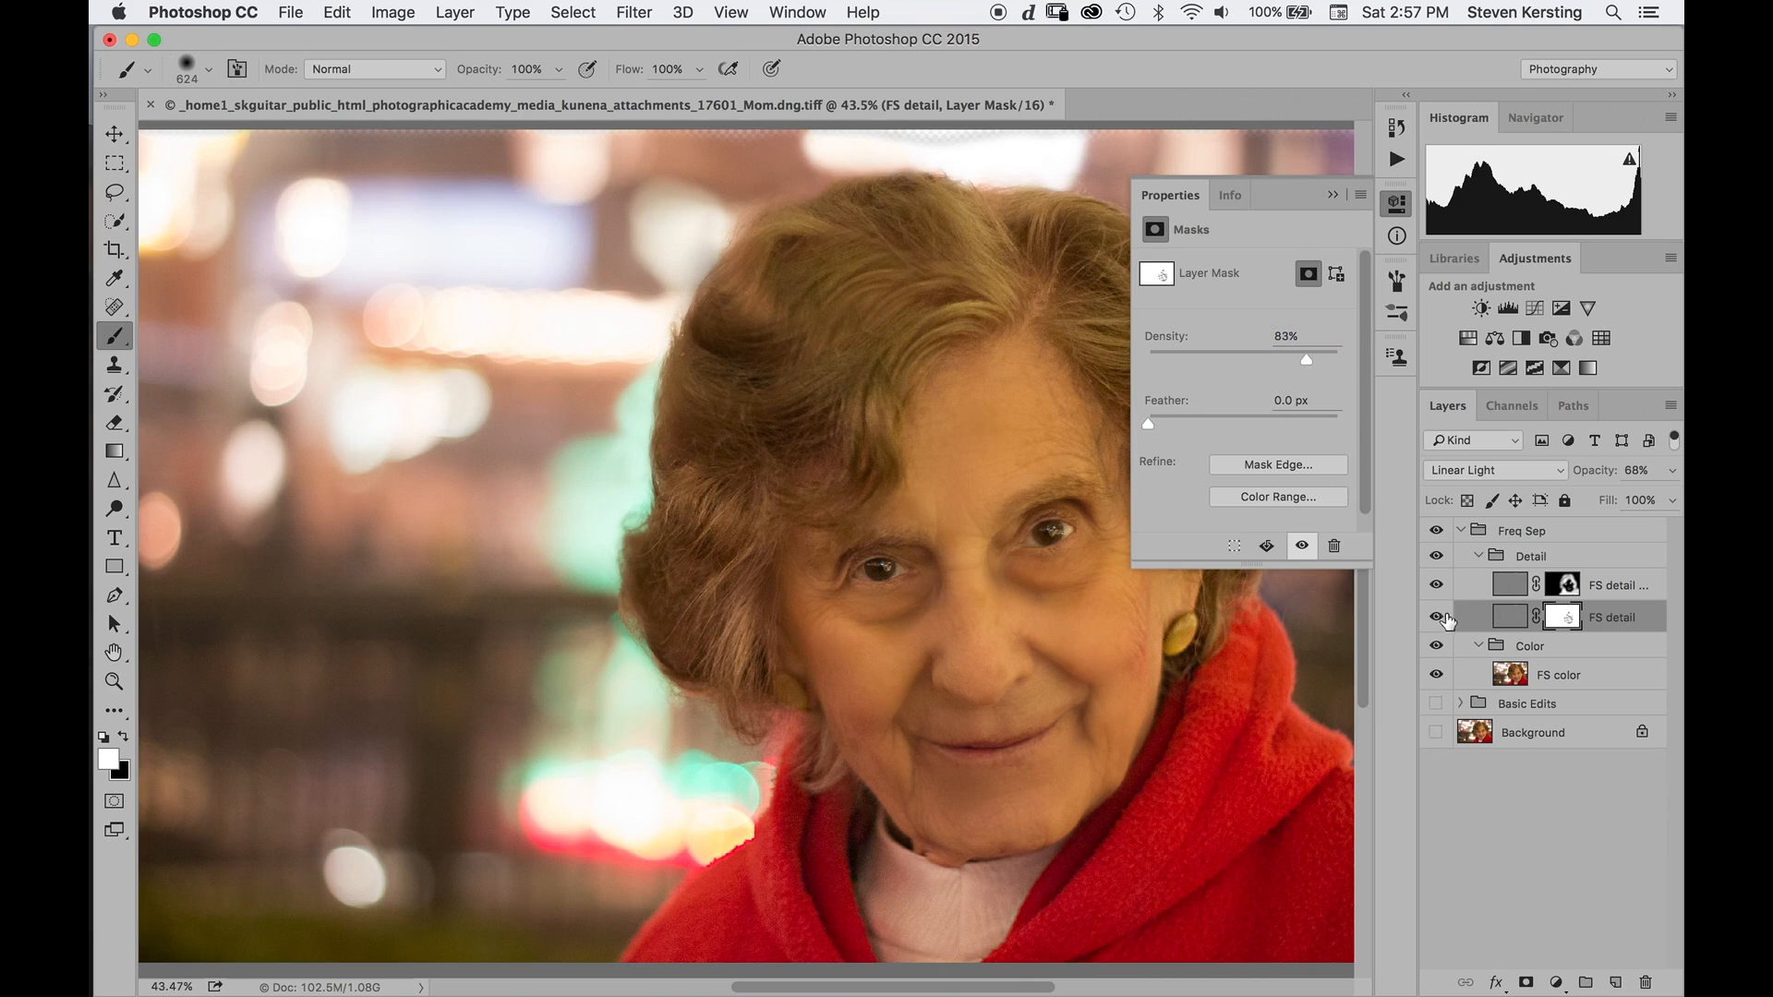
Add a new blank layer above FS color inside the Color group.
{"action": "left_click", "coordinate": [1524, 649]}
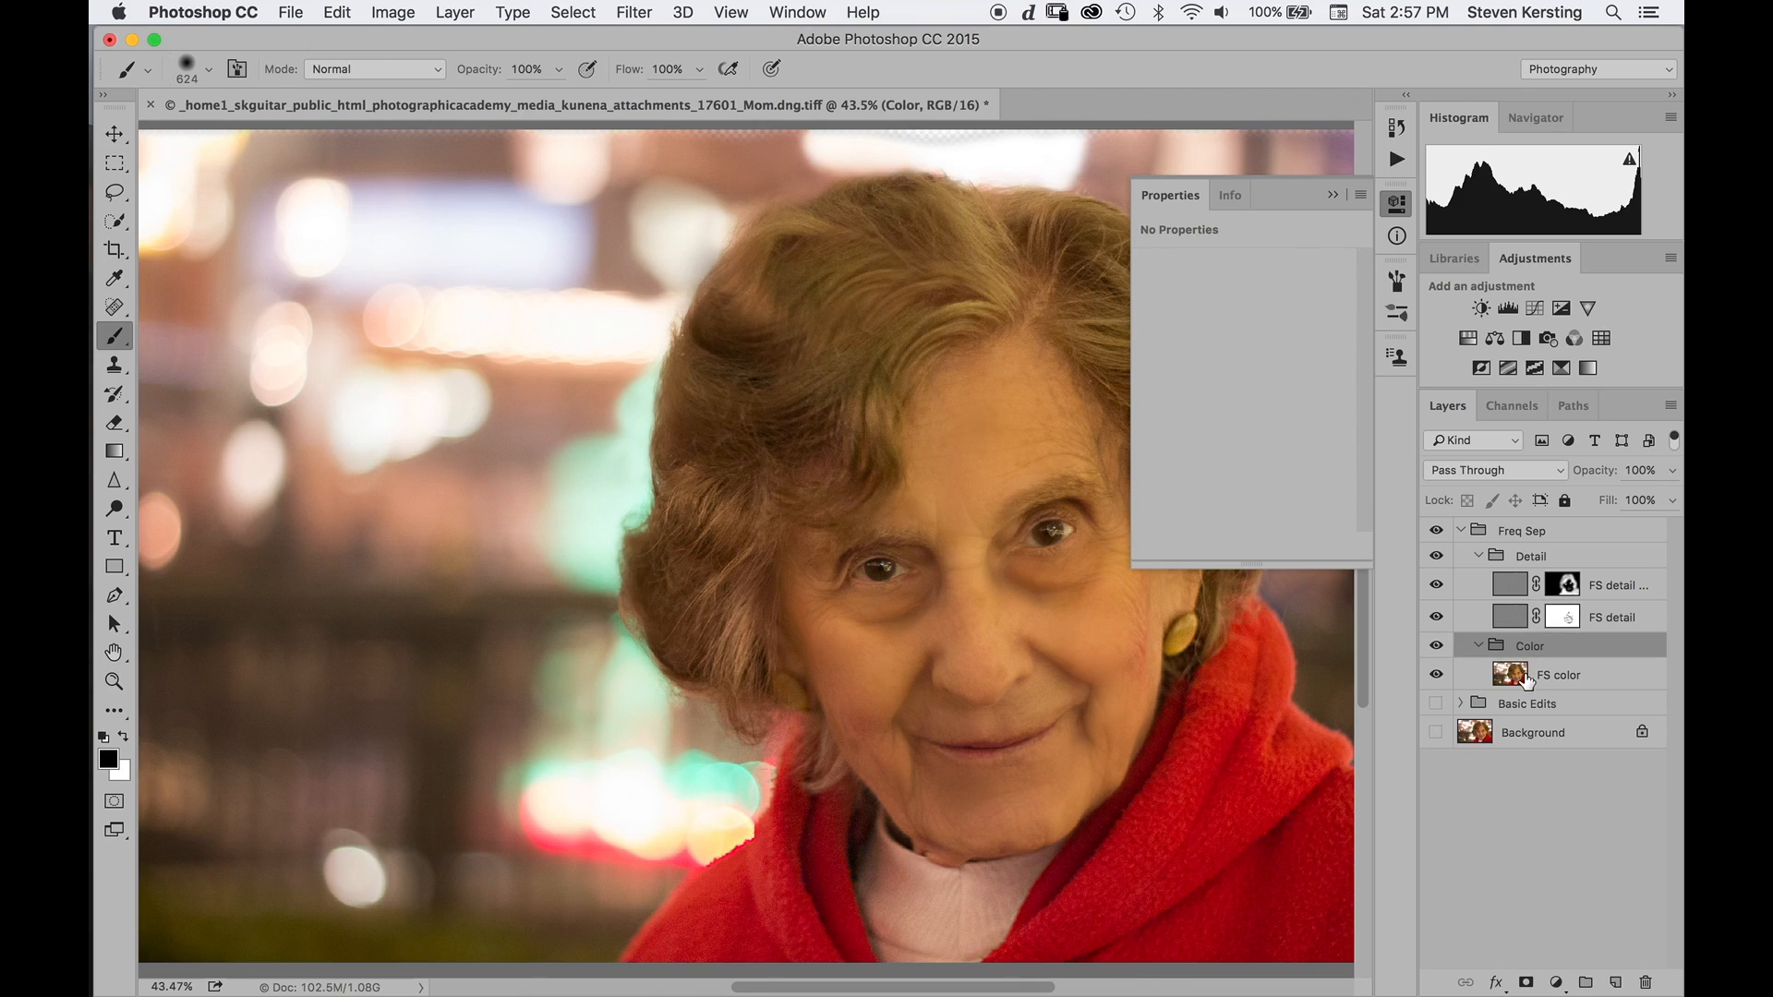
{"action": "left_click", "coordinate": [1524, 679]}
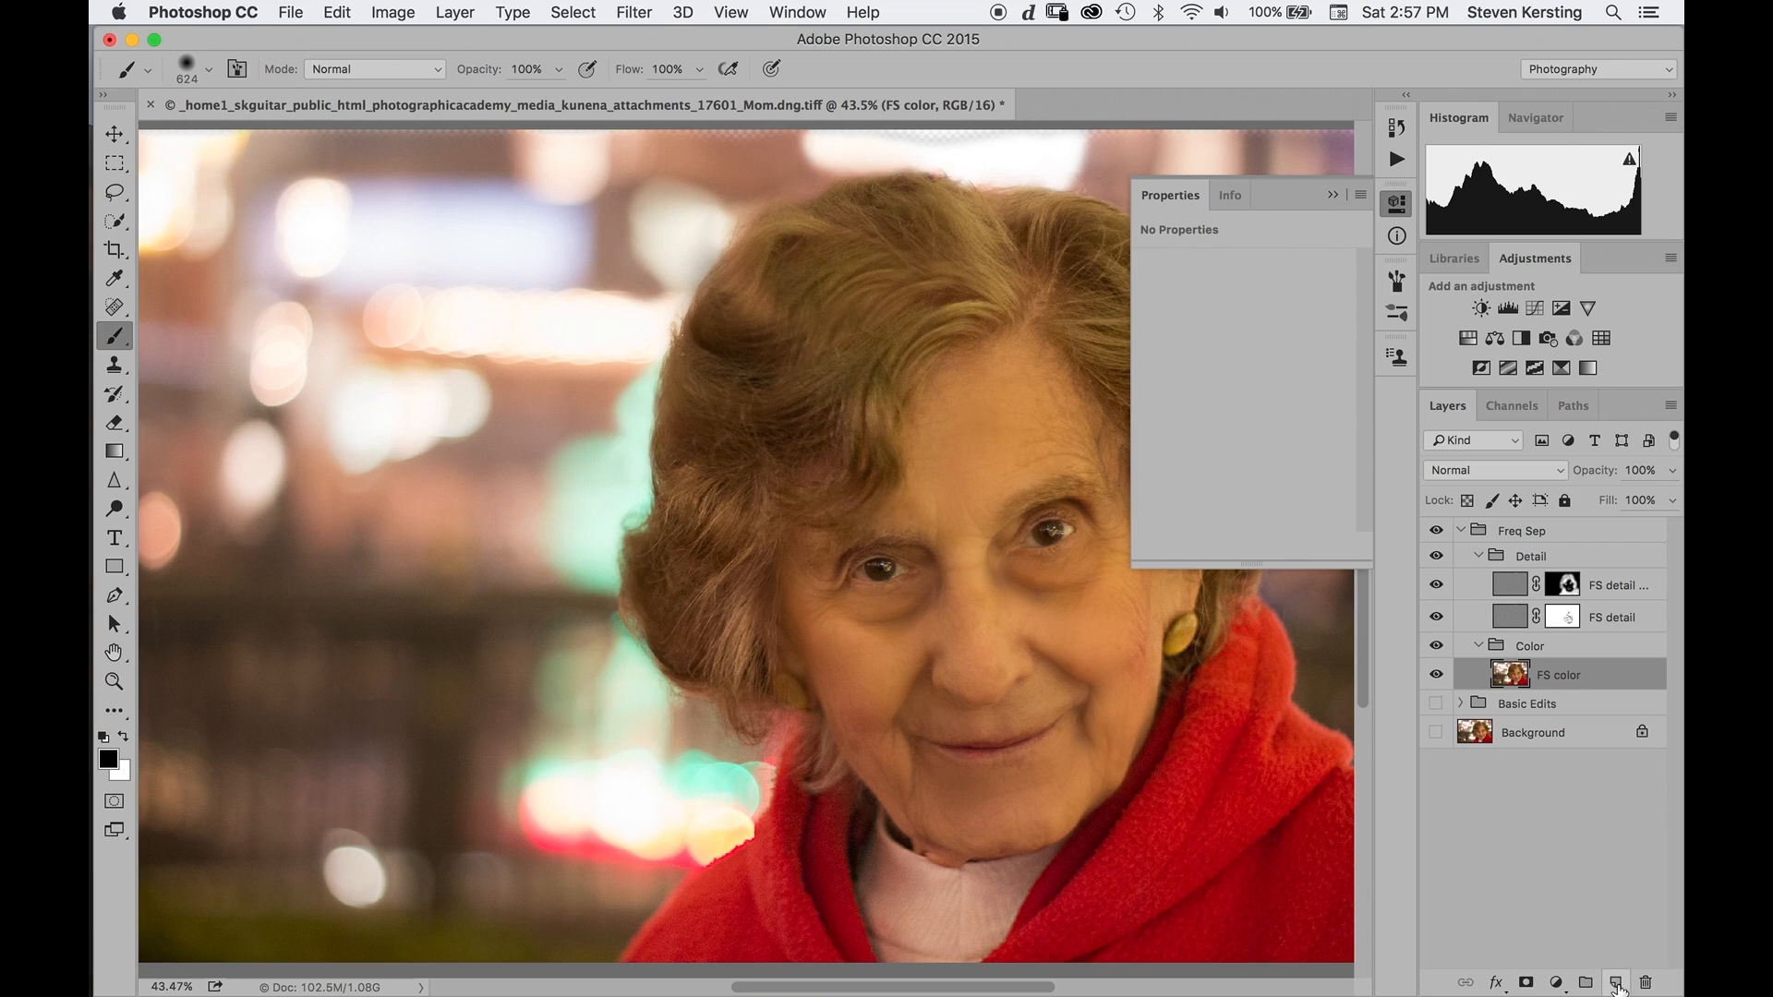
{"action": "left_click", "coordinate": [1614, 983]}
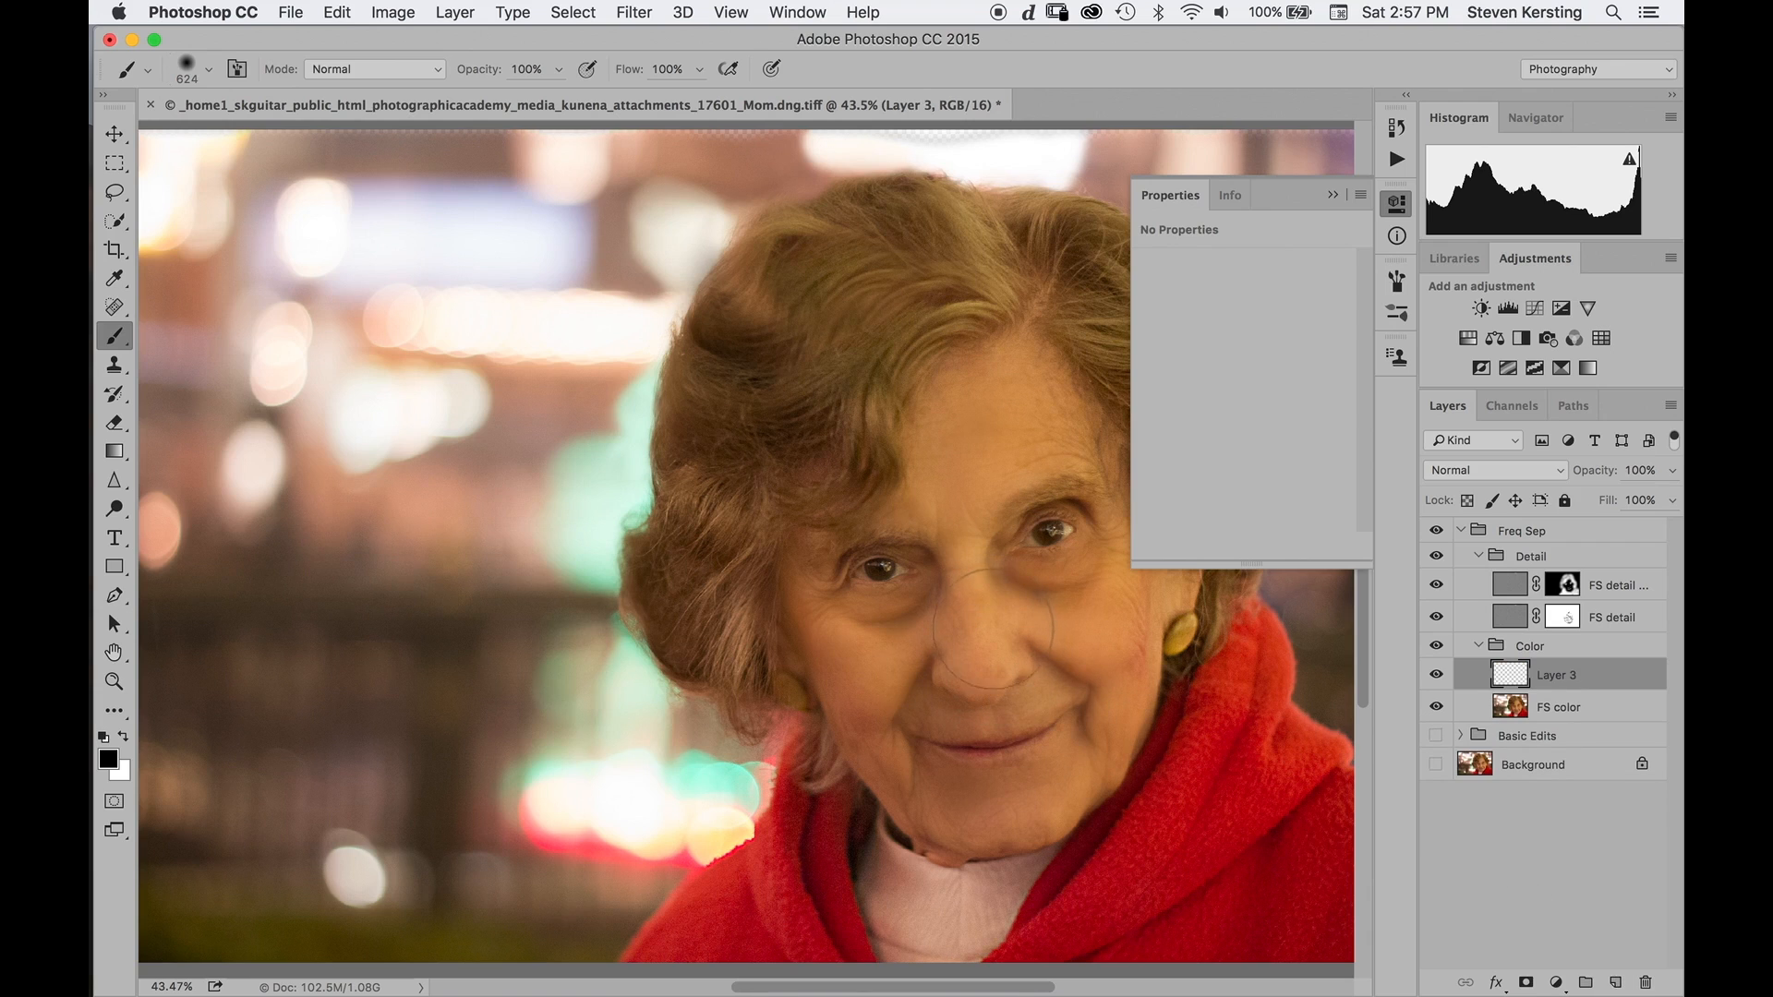
Reduce the brush to 216 px and paint sampled skin tones over the dark areas beneath both eyes on the new layer.
{"action": "scroll", "coordinate": [1016, 605], "scroll_direction": "up", "scroll_amount": 10}
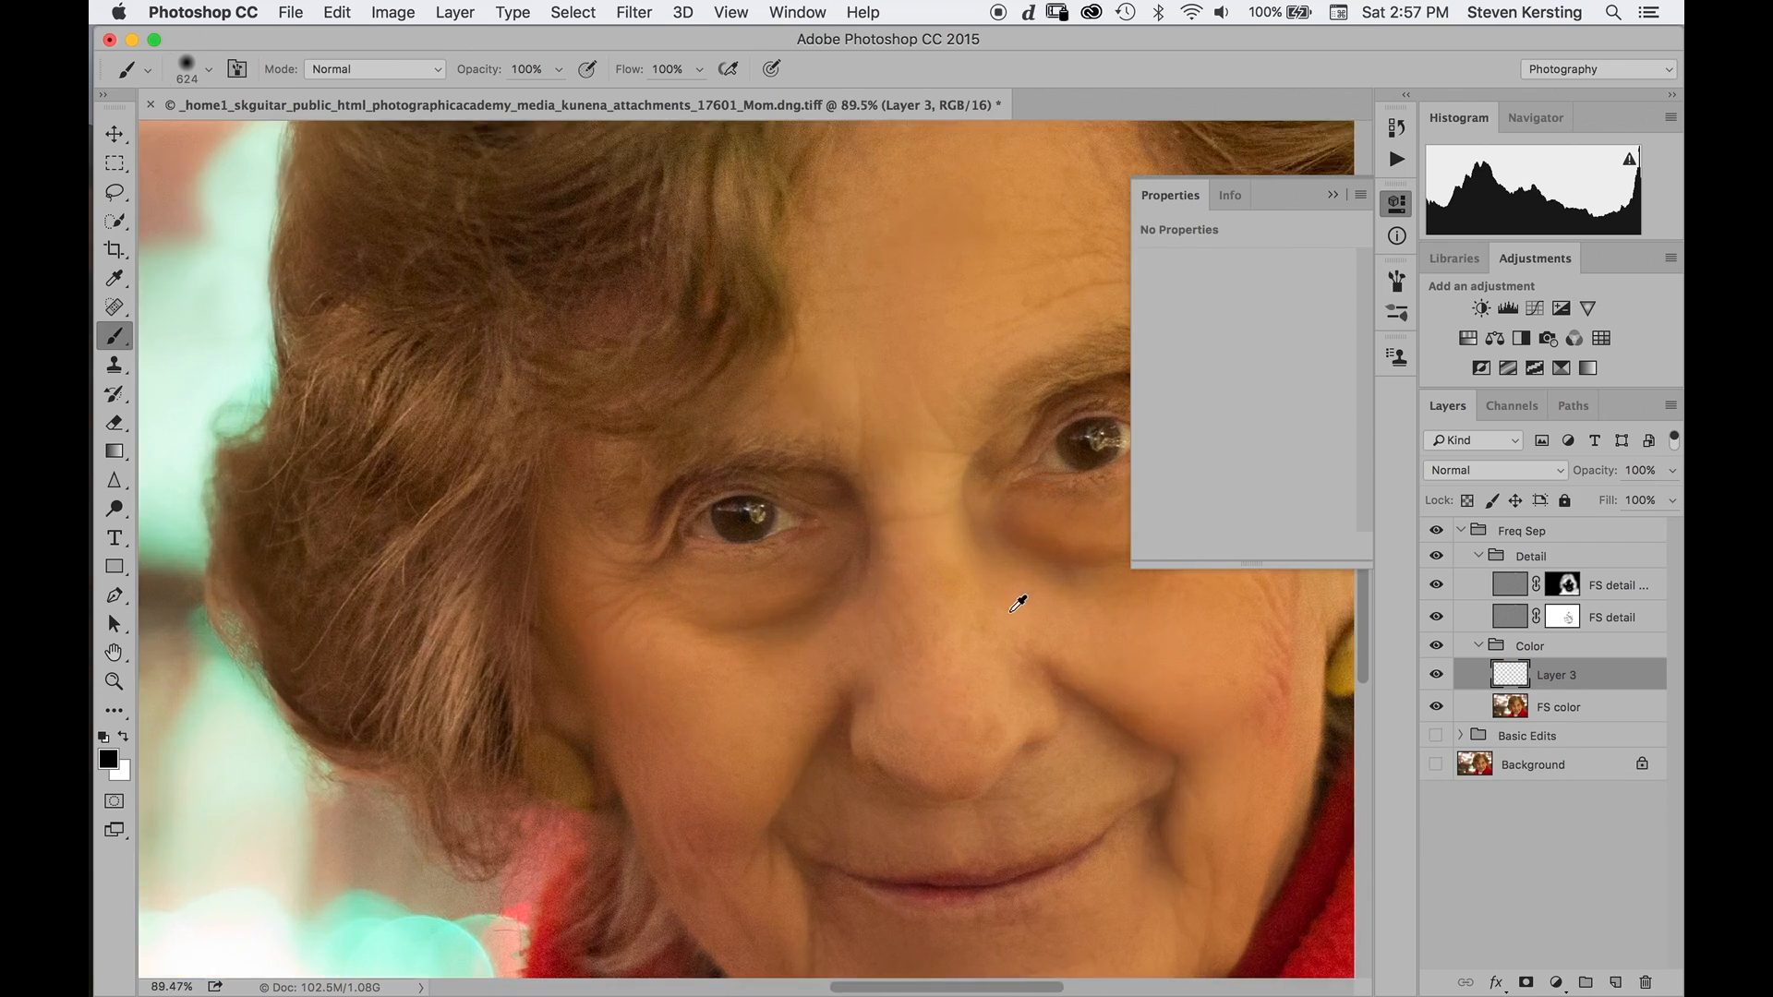
{"action": "scroll", "coordinate": [796, 639], "scroll_direction": "up", "scroll_amount": 2}
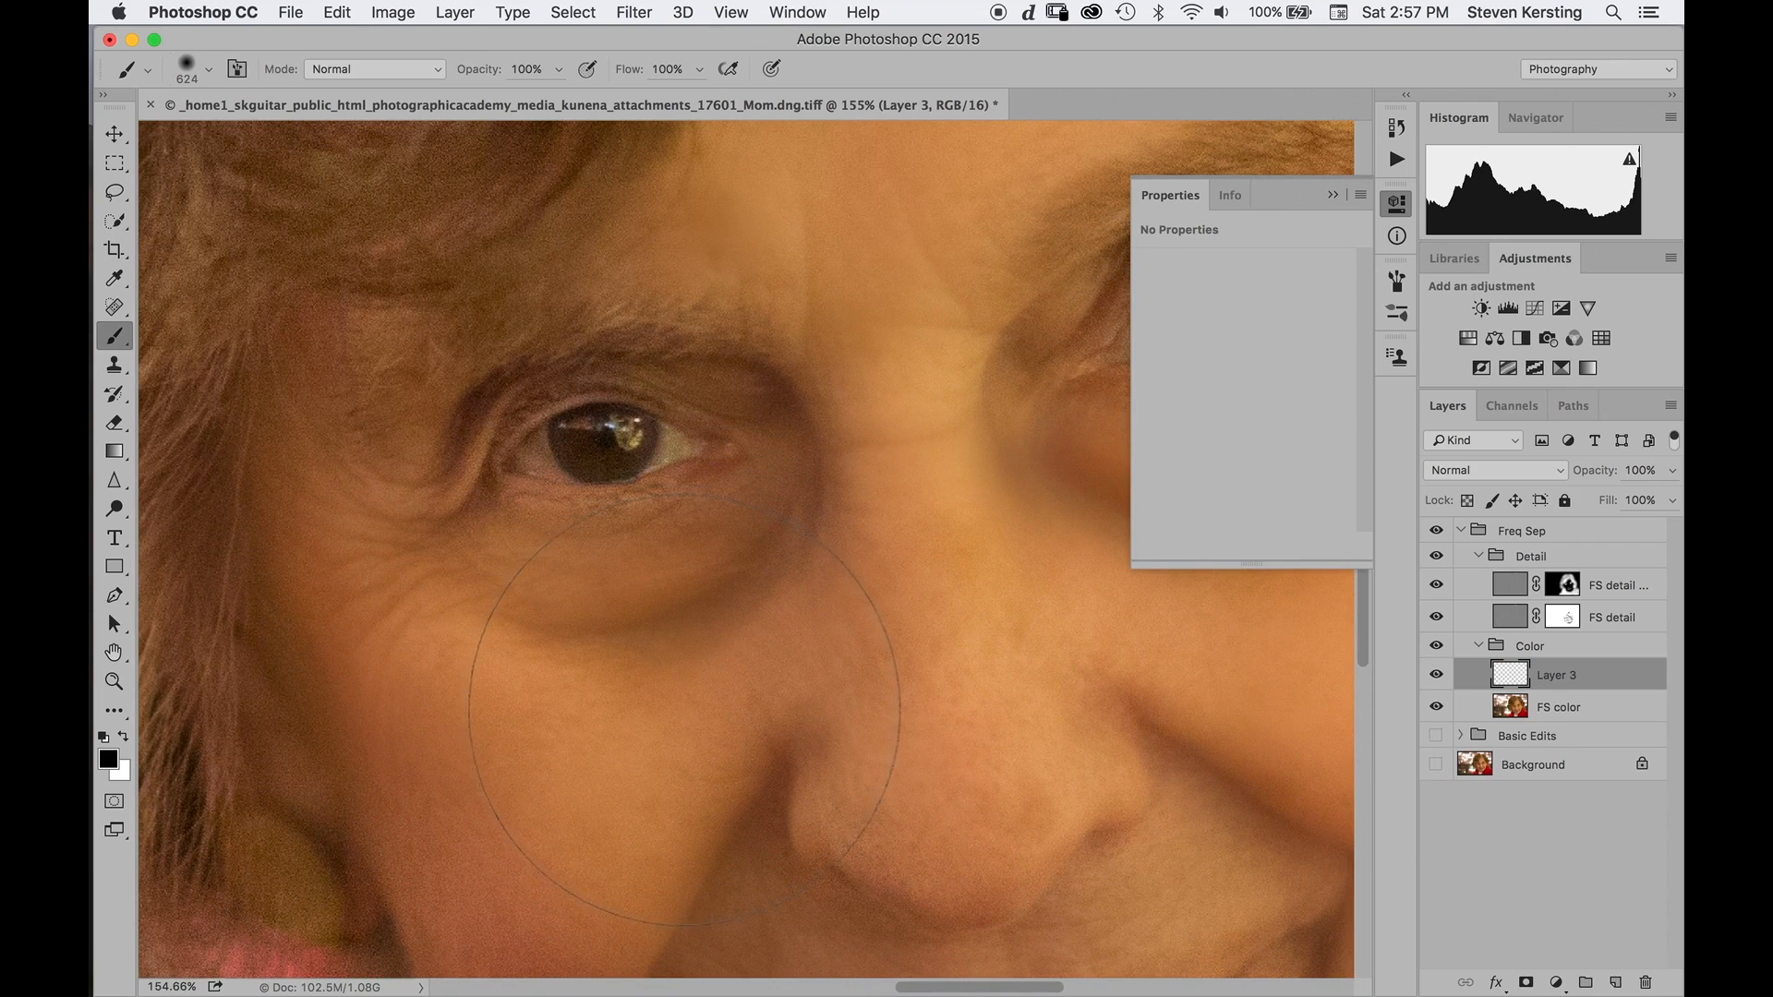
{"action": "left_click_drag", "start_coordinate": [673, 739], "coordinate": [311, 712]}
{"action": "left_click", "coordinate": [545, 681], "text": "alt"}
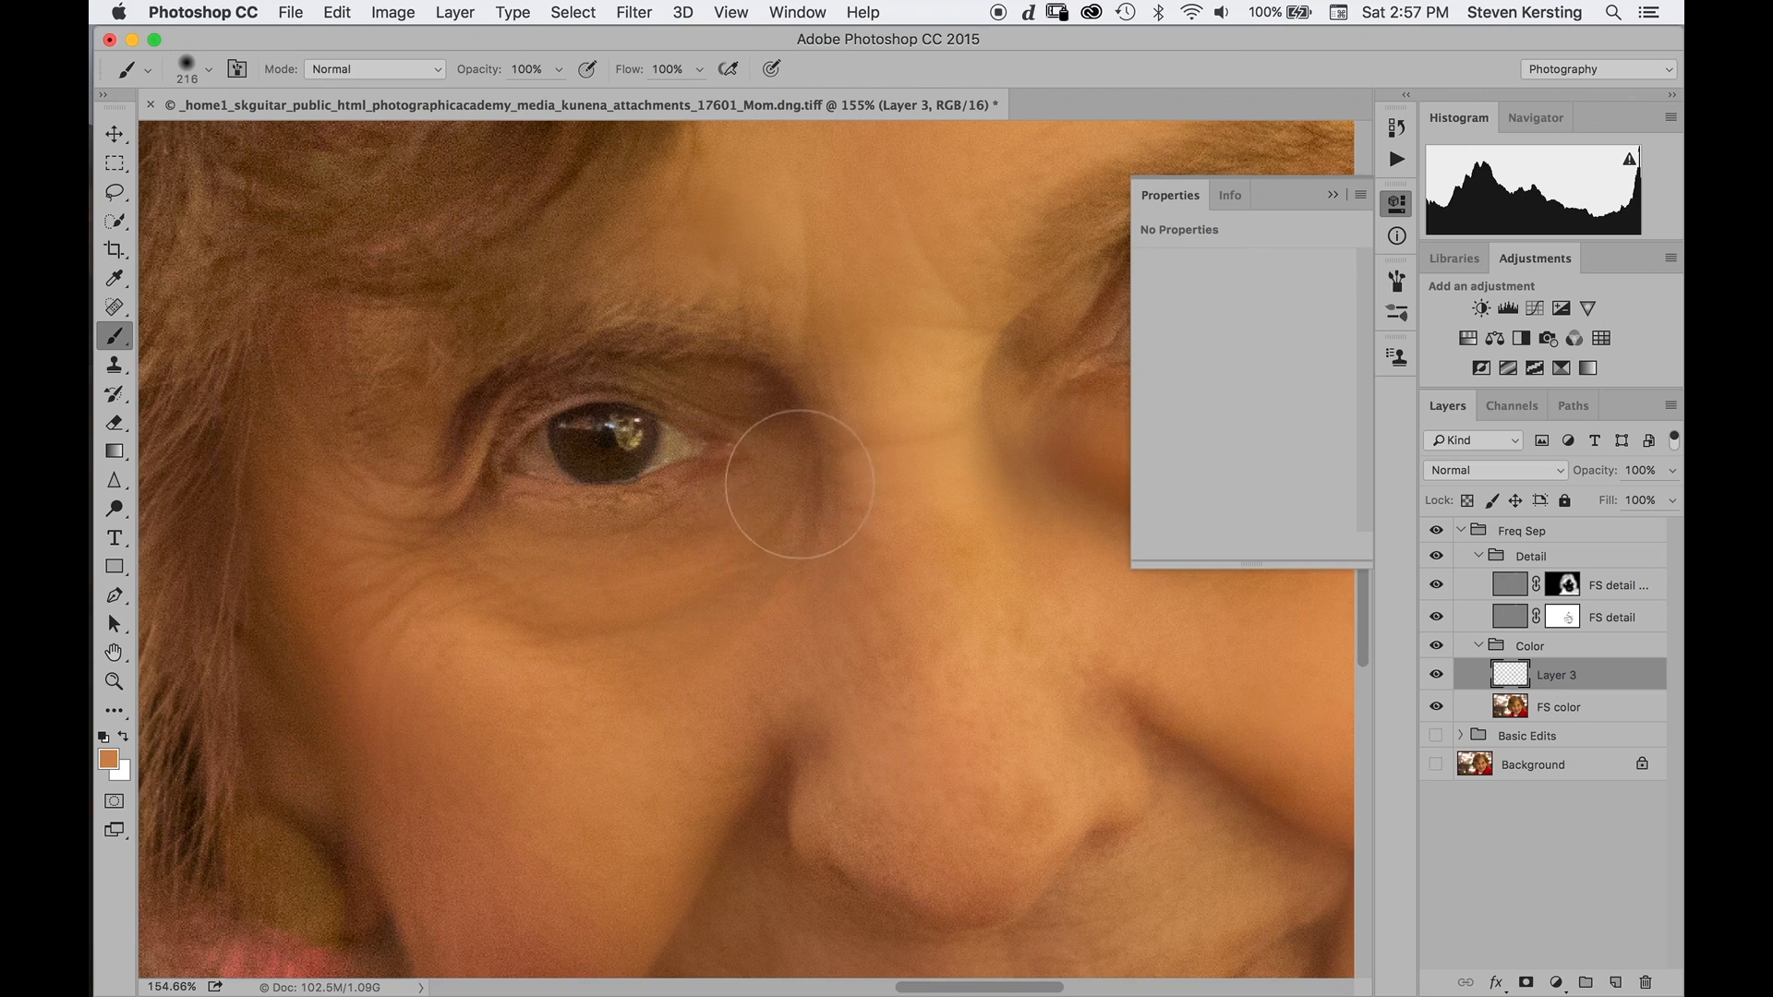
{"action": "scroll", "coordinate": [554, 517], "scroll_direction": "right", "scroll_amount": 5}
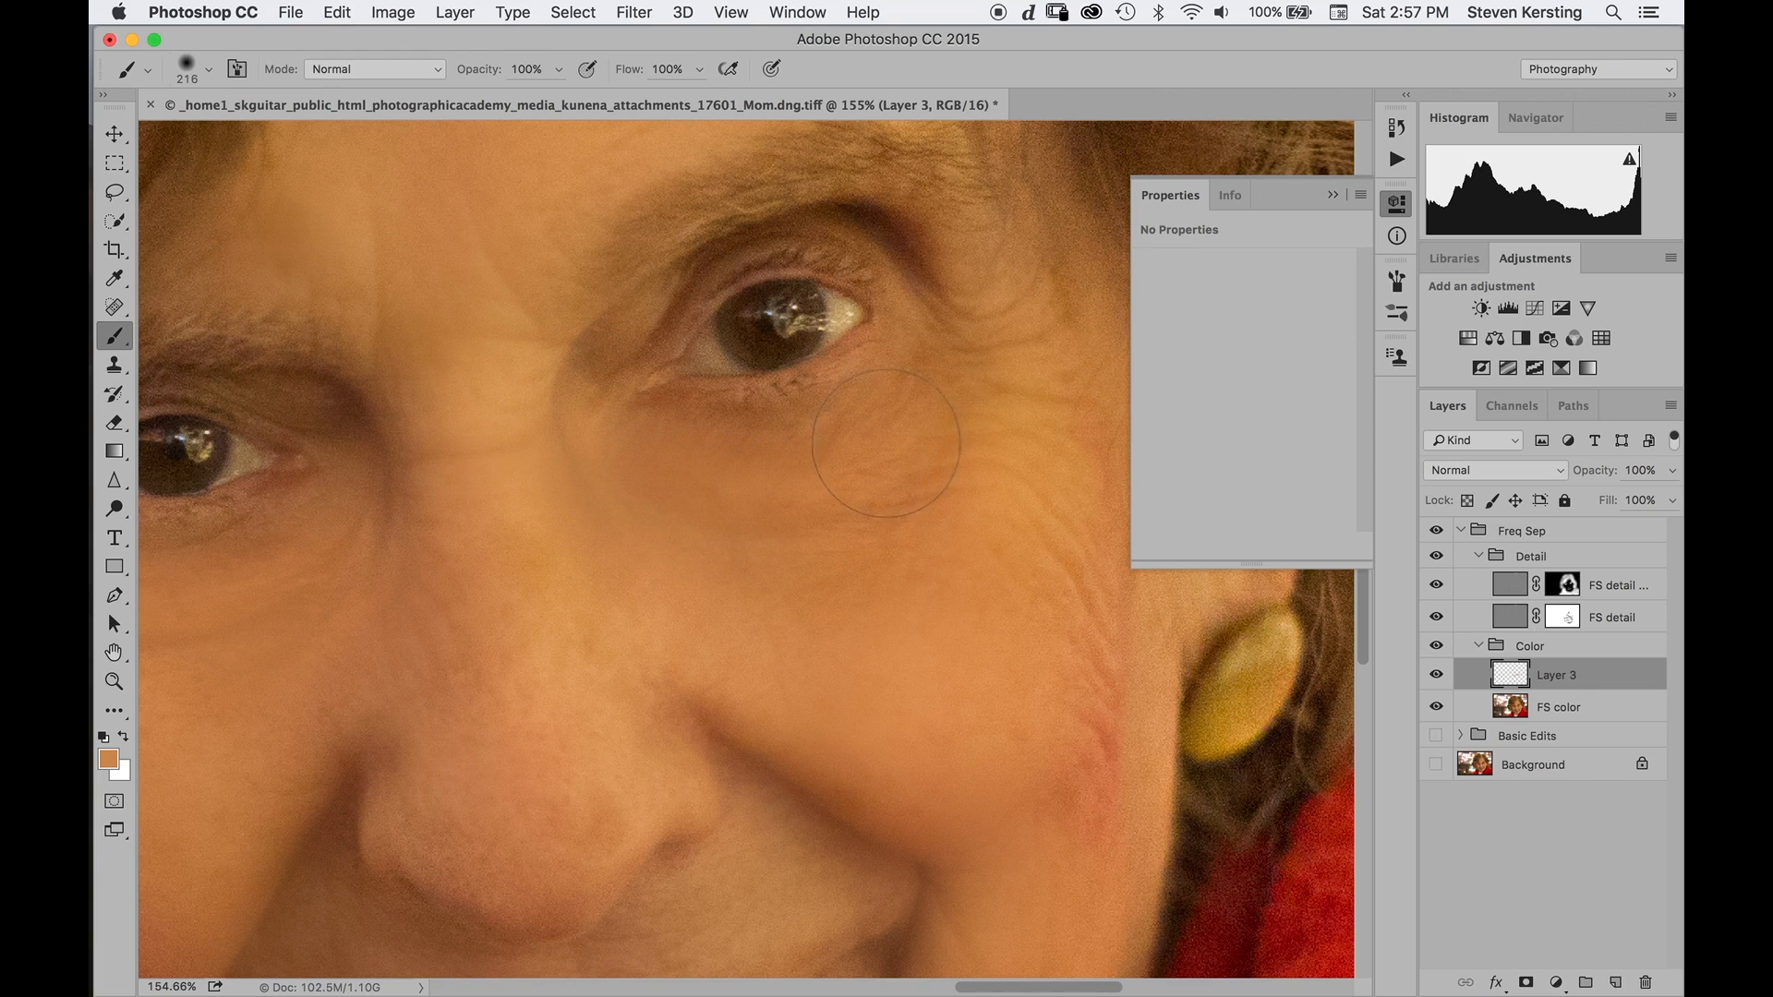
{"action": "left_click", "coordinate": [981, 460], "text": "alt"}
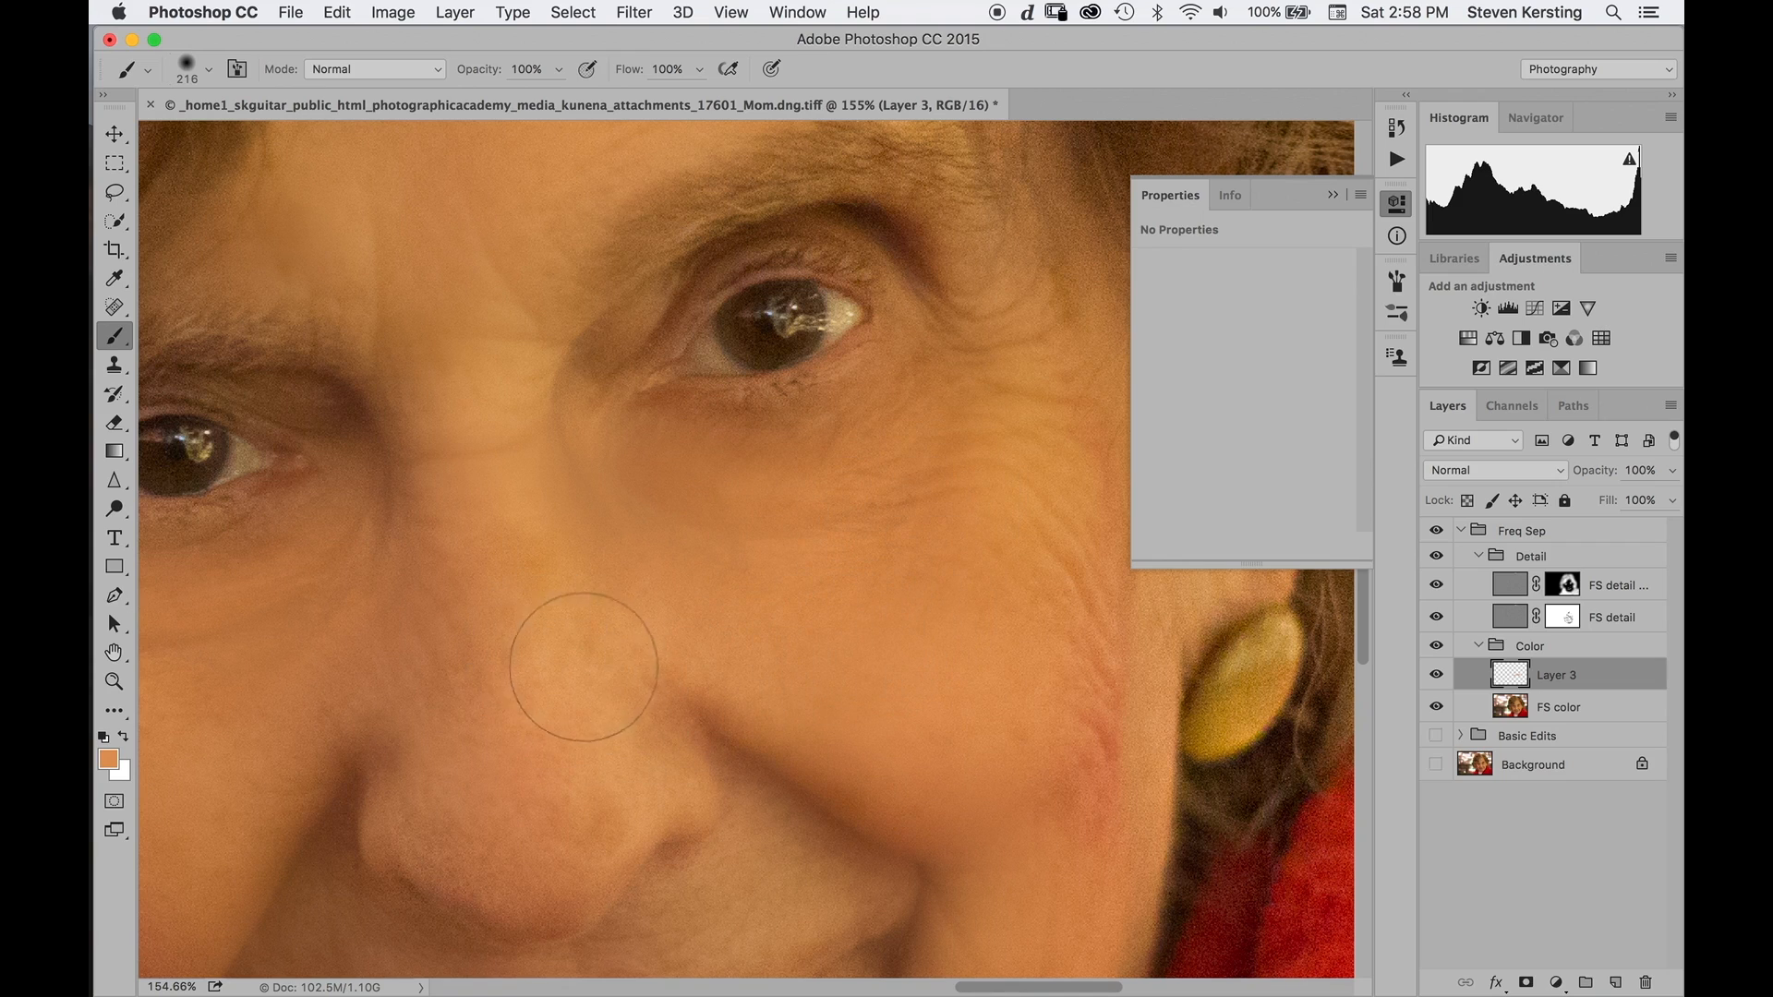
Sample lighter skin tones from the nose and paint them down its bridge and over its tip to even the color.
{"action": "key", "text": "alt"}
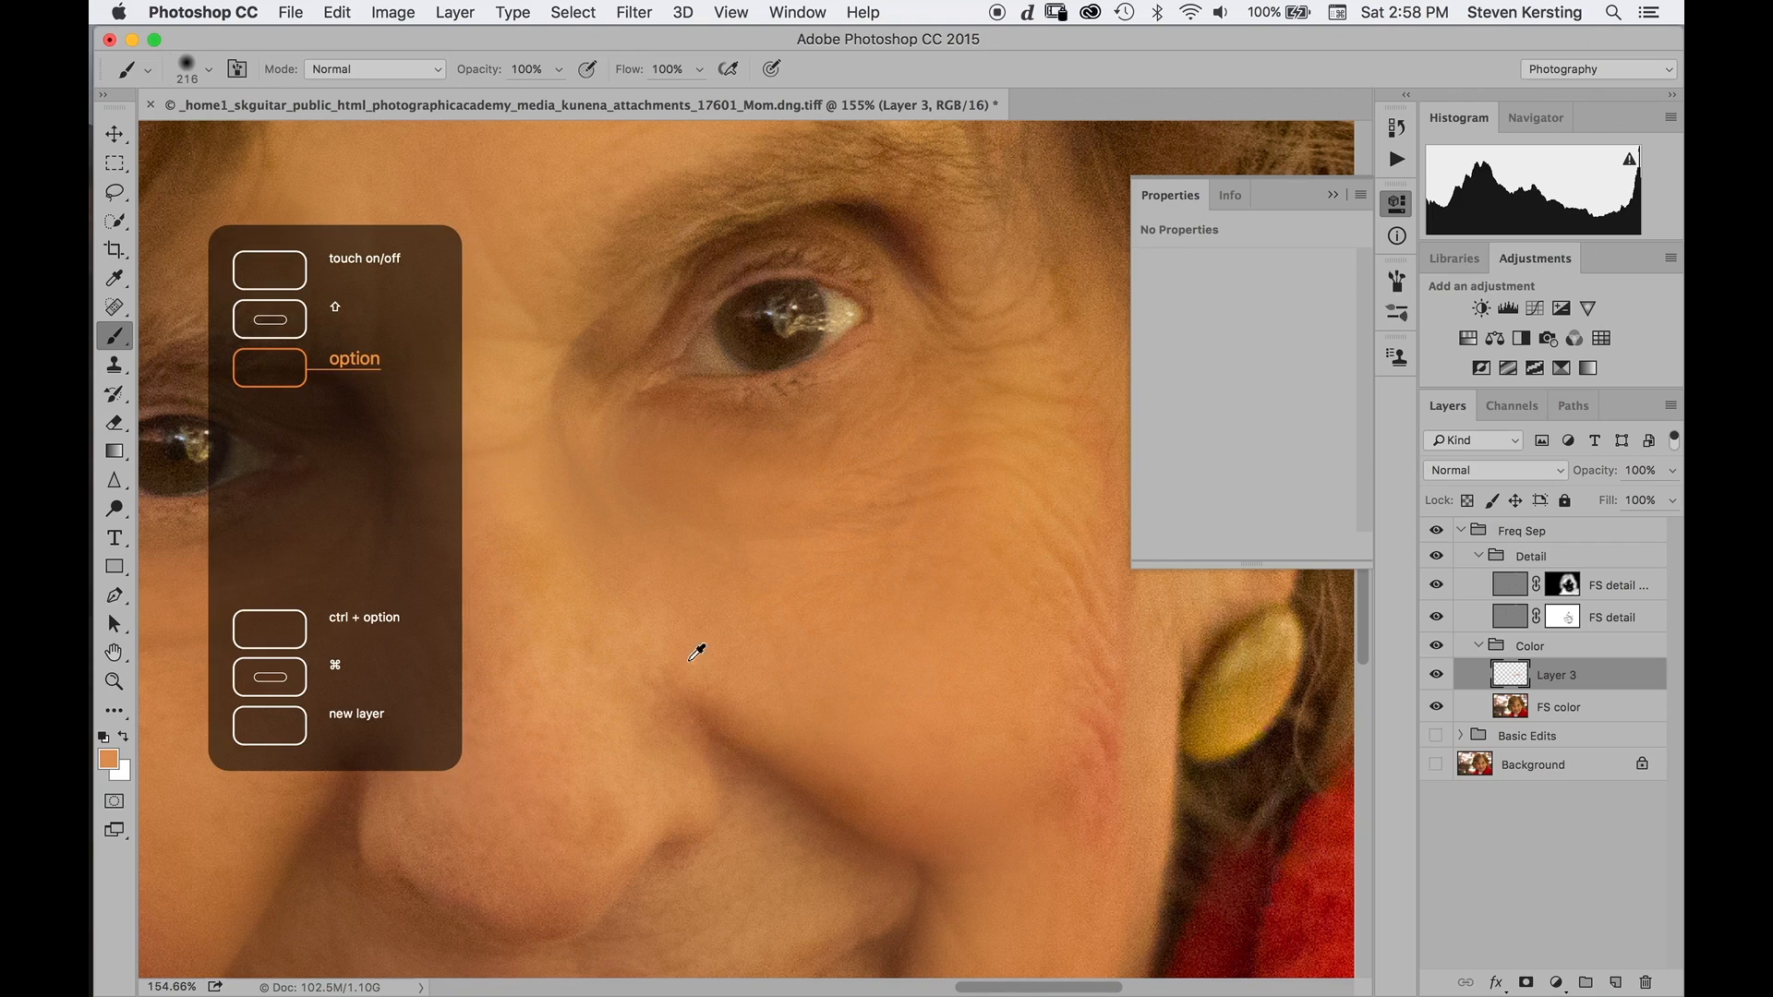
{"action": "left_click", "coordinate": [563, 656], "text": "alt"}
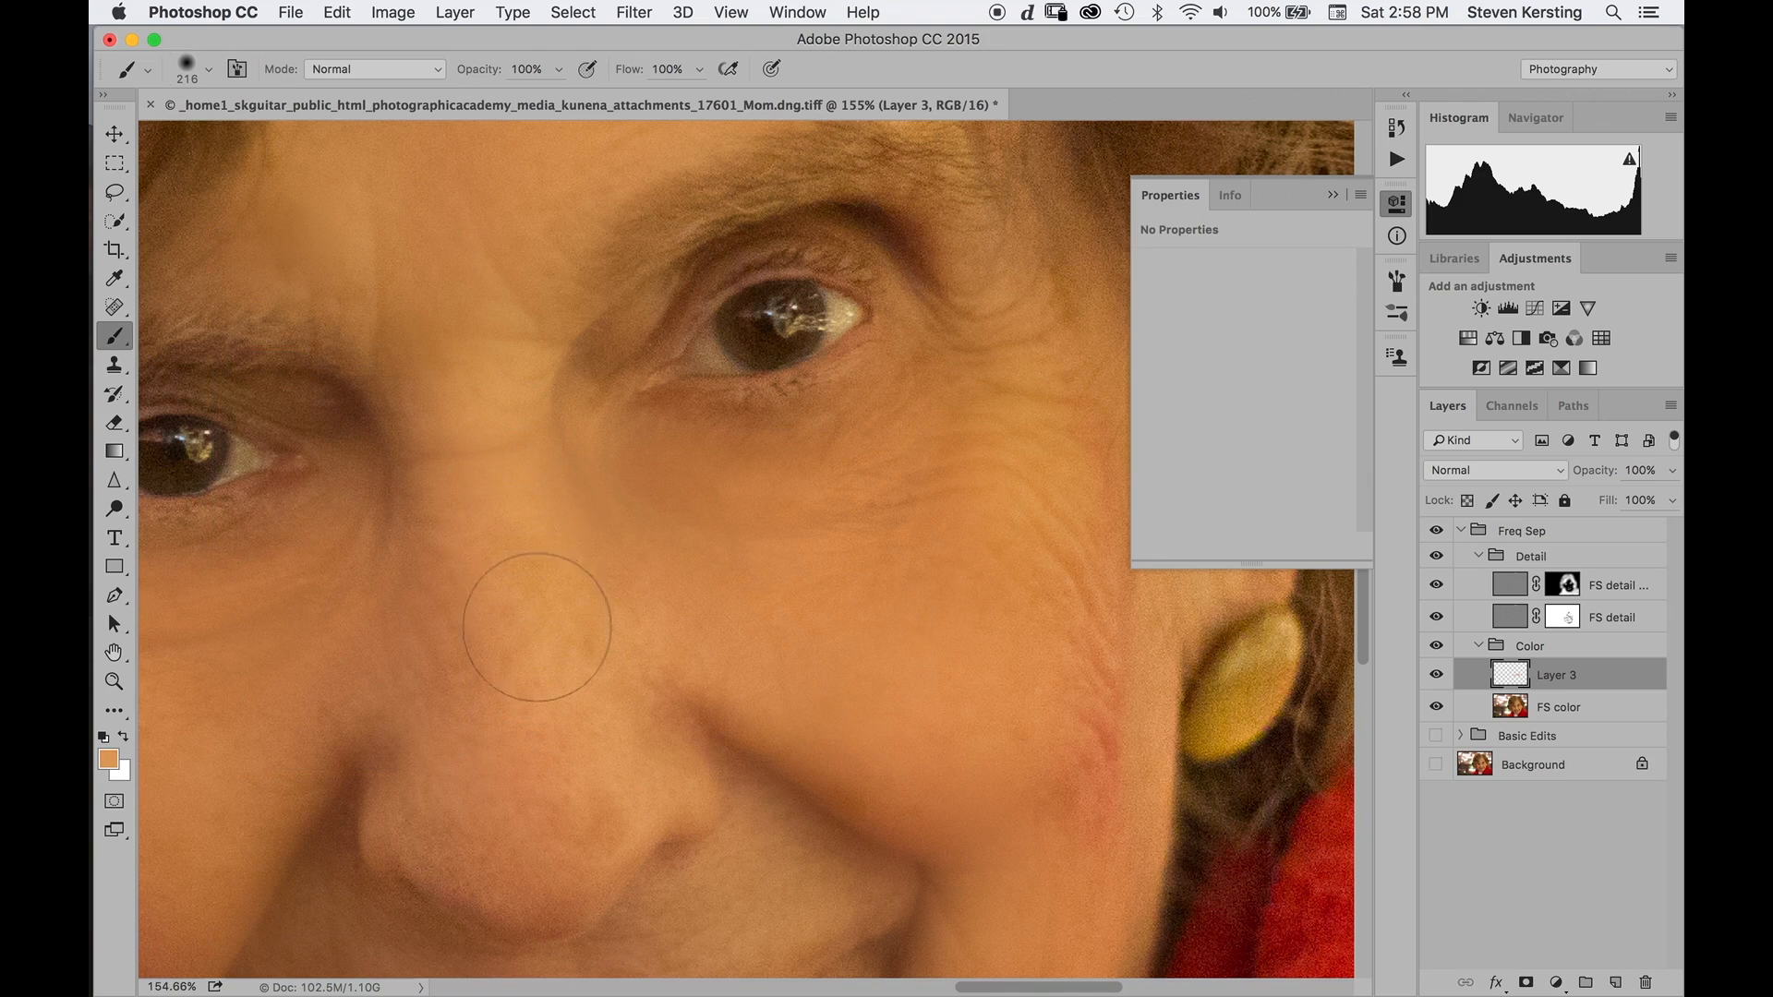
{"action": "mouse_move", "coordinate": [525, 551]}
{"action": "left_mouse_down"}
{"action": "mouse_move", "coordinate": [522, 739]}
{"action": "mouse_move", "coordinate": [545, 813]}
{"action": "mouse_move", "coordinate": [624, 792]}
{"action": "mouse_move", "coordinate": [606, 832]}
{"action": "mouse_move", "coordinate": [621, 779]}
{"action": "mouse_move", "coordinate": [534, 811]}
{"action": "left_mouse_up"}
{"action": "left_click", "coordinate": [578, 764], "text": "alt"}
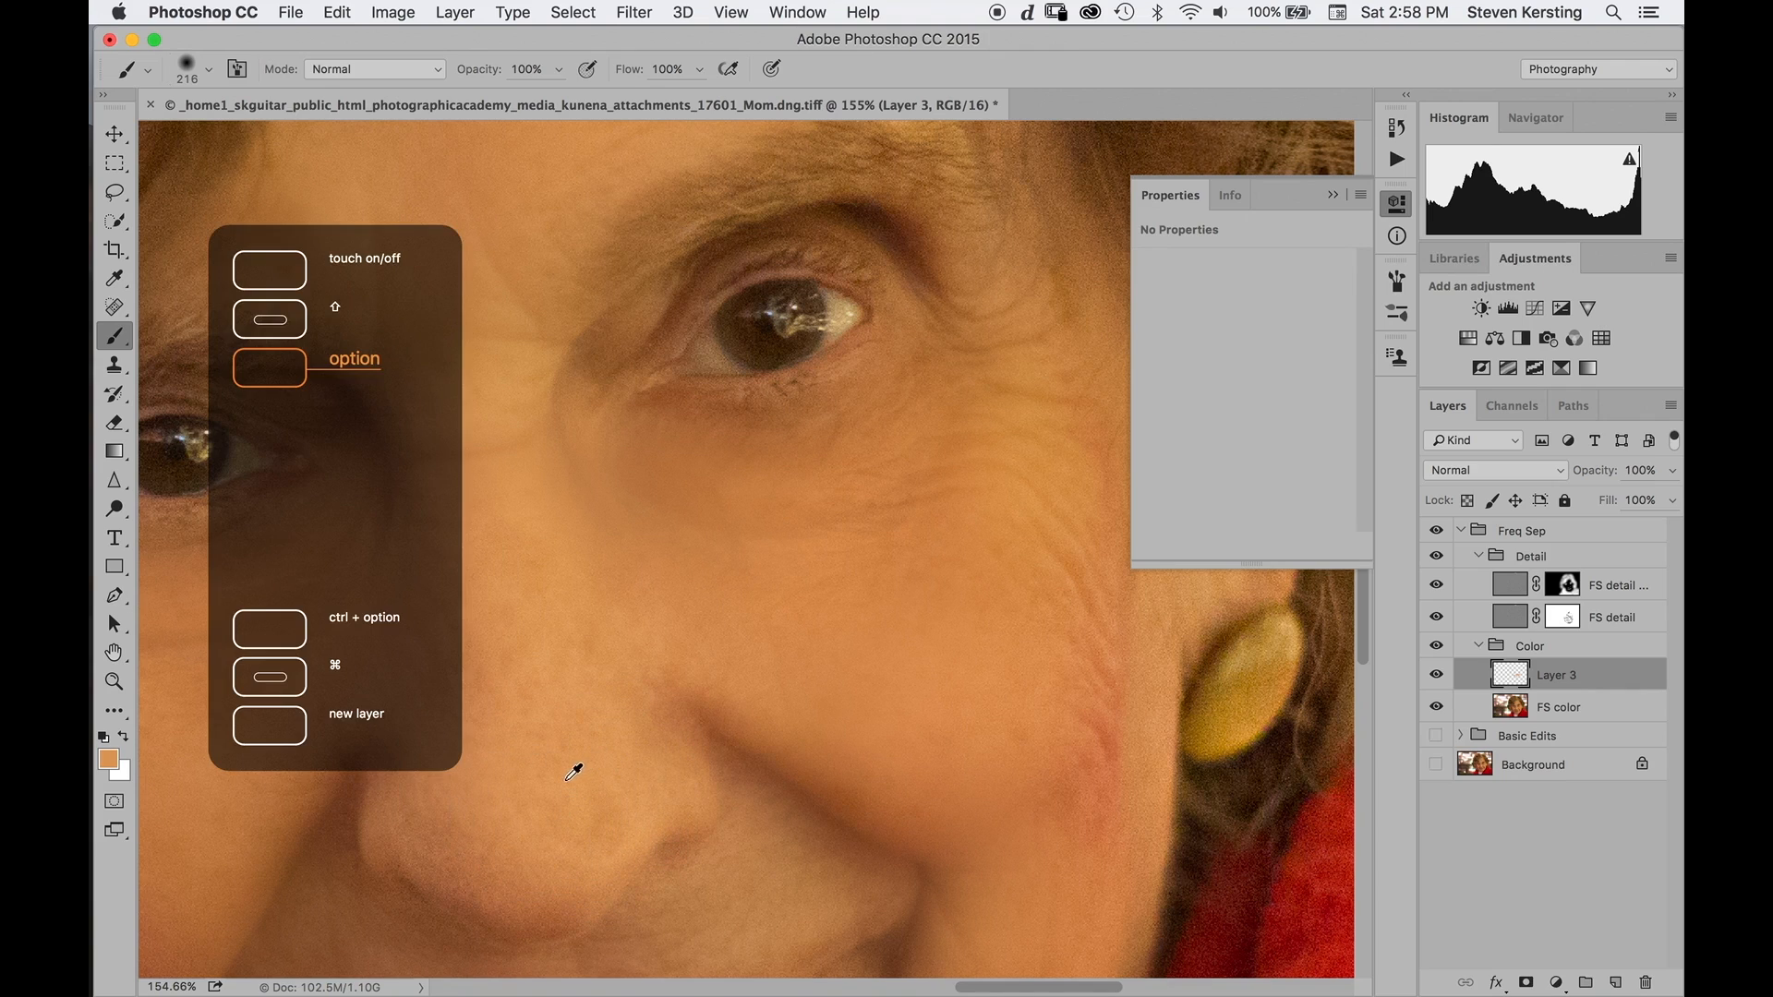
{"action": "left_click", "coordinate": [573, 772], "text": "alt"}
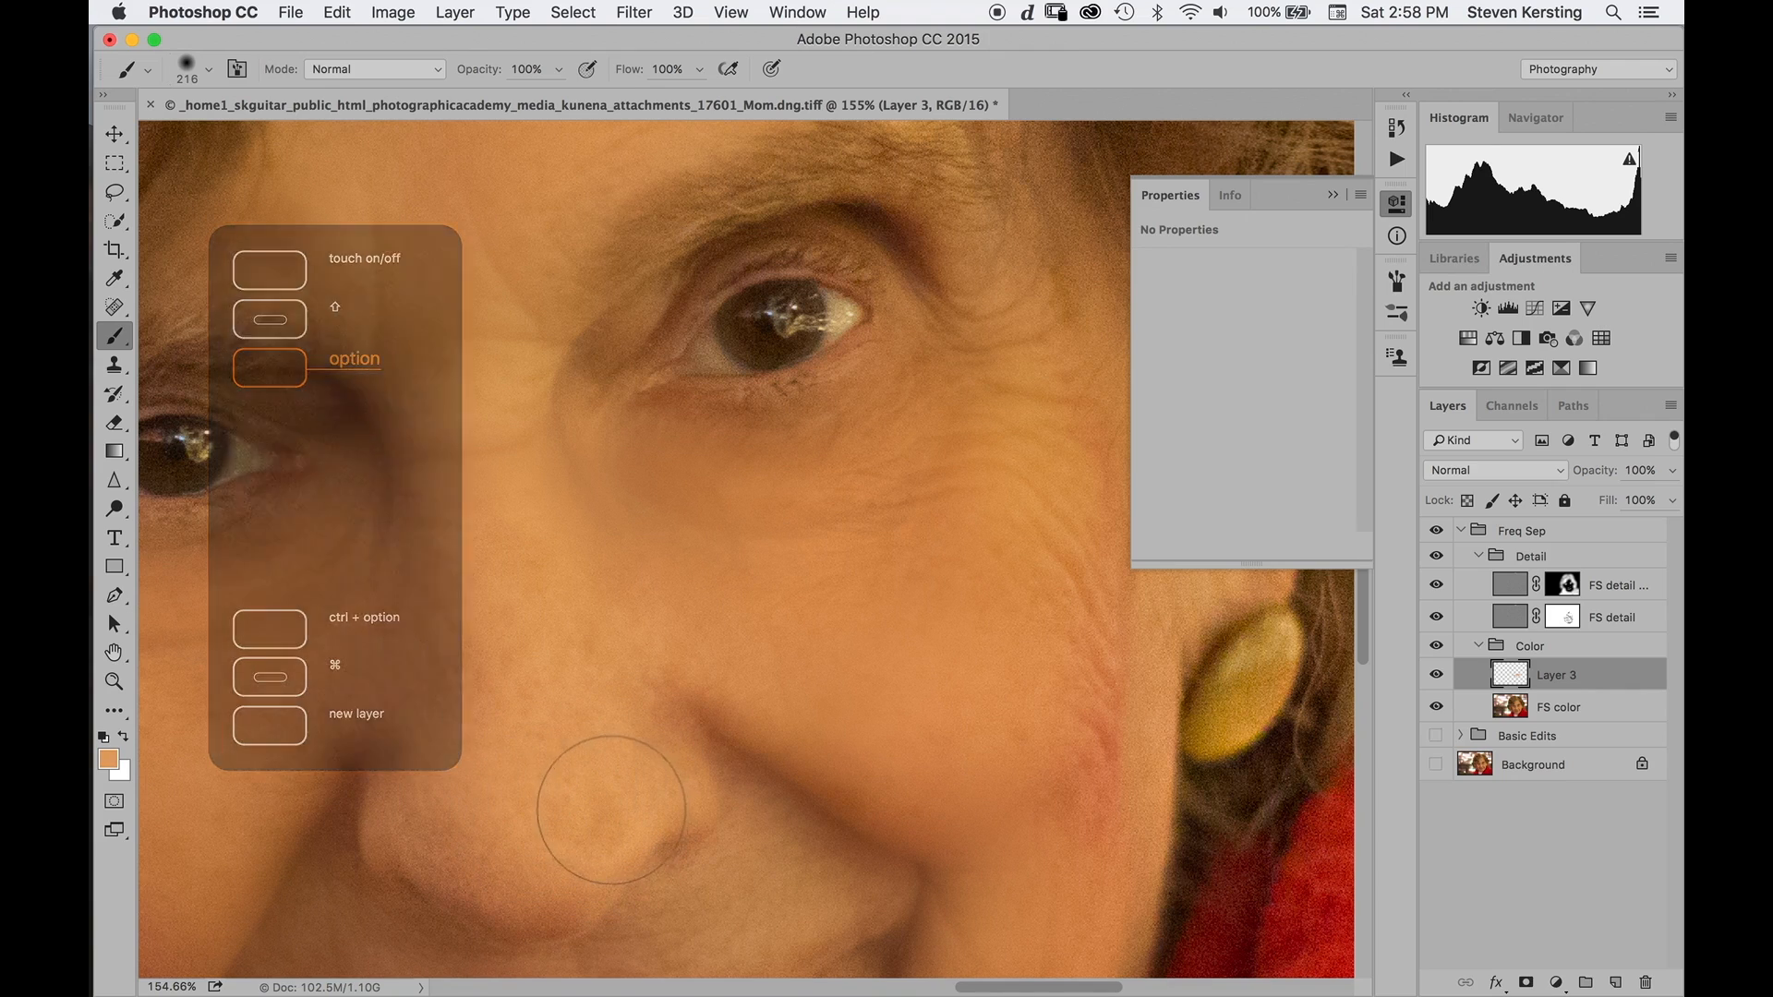
{"action": "mouse_move", "coordinate": [597, 822]}
{"action": "left_mouse_down"}
{"action": "mouse_move", "coordinate": [585, 792]}
{"action": "mouse_move", "coordinate": [629, 746]}
{"action": "left_mouse_up"}
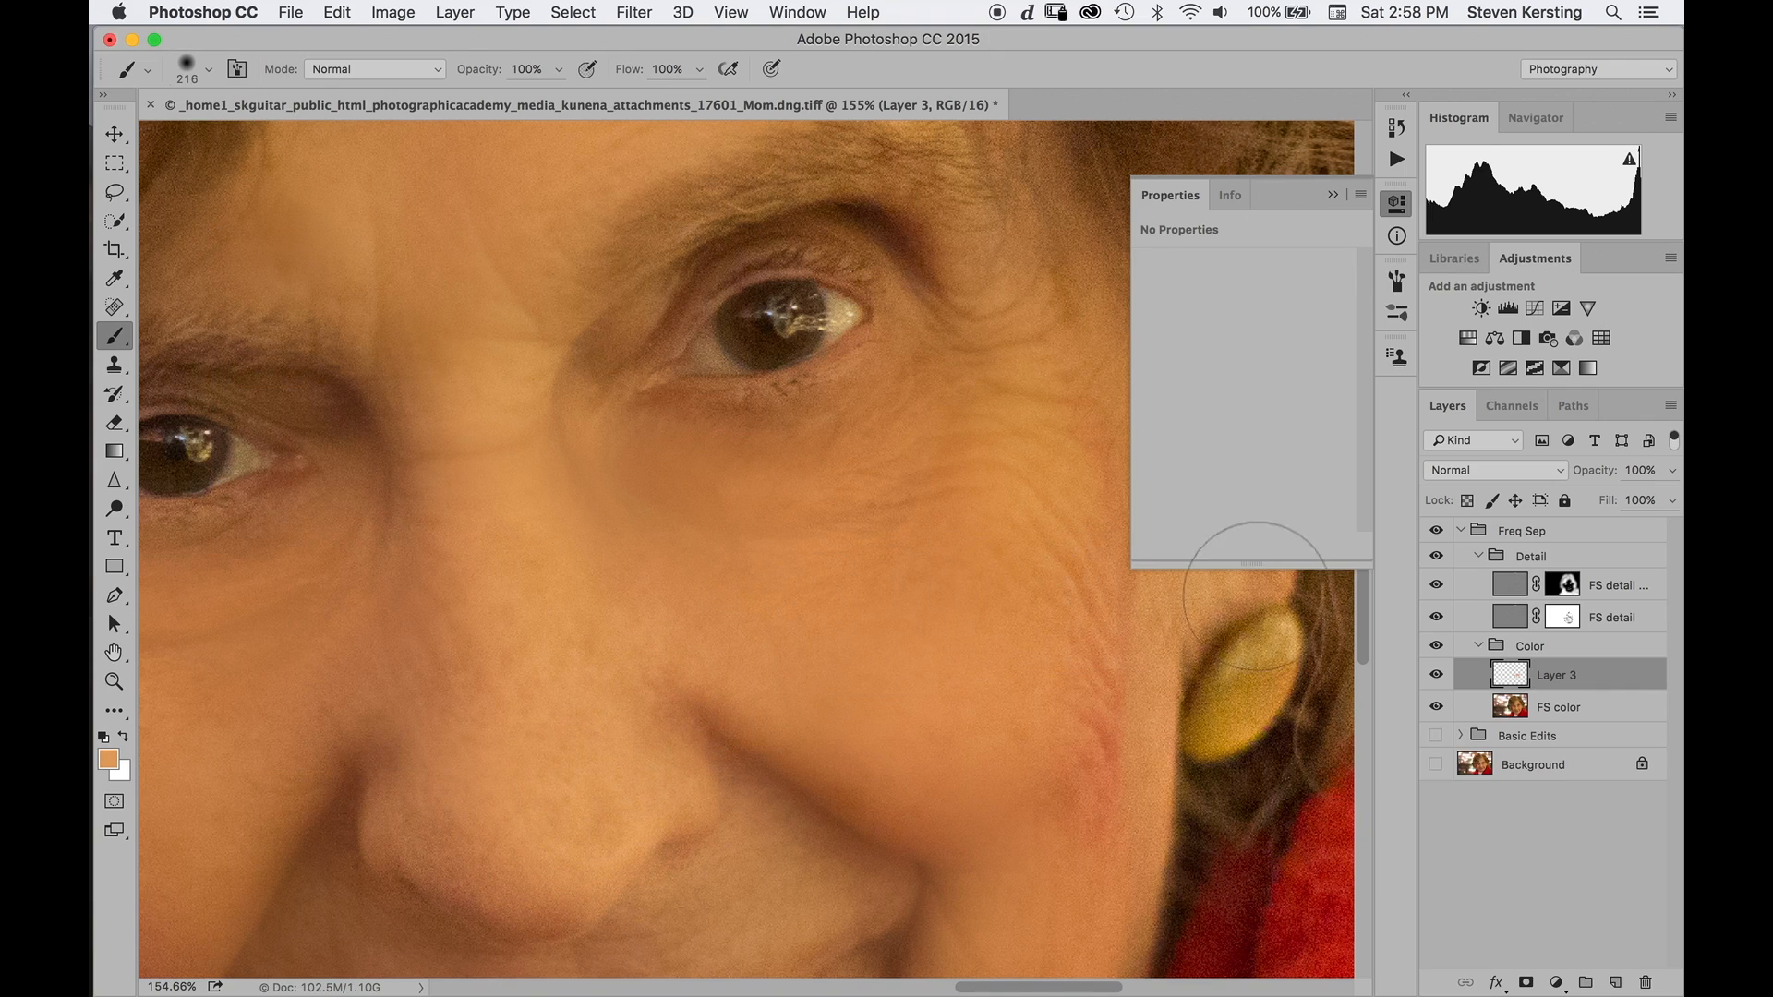
{"action": "scroll", "coordinate": [1104, 598], "scroll_direction": "down", "scroll_amount": 5}
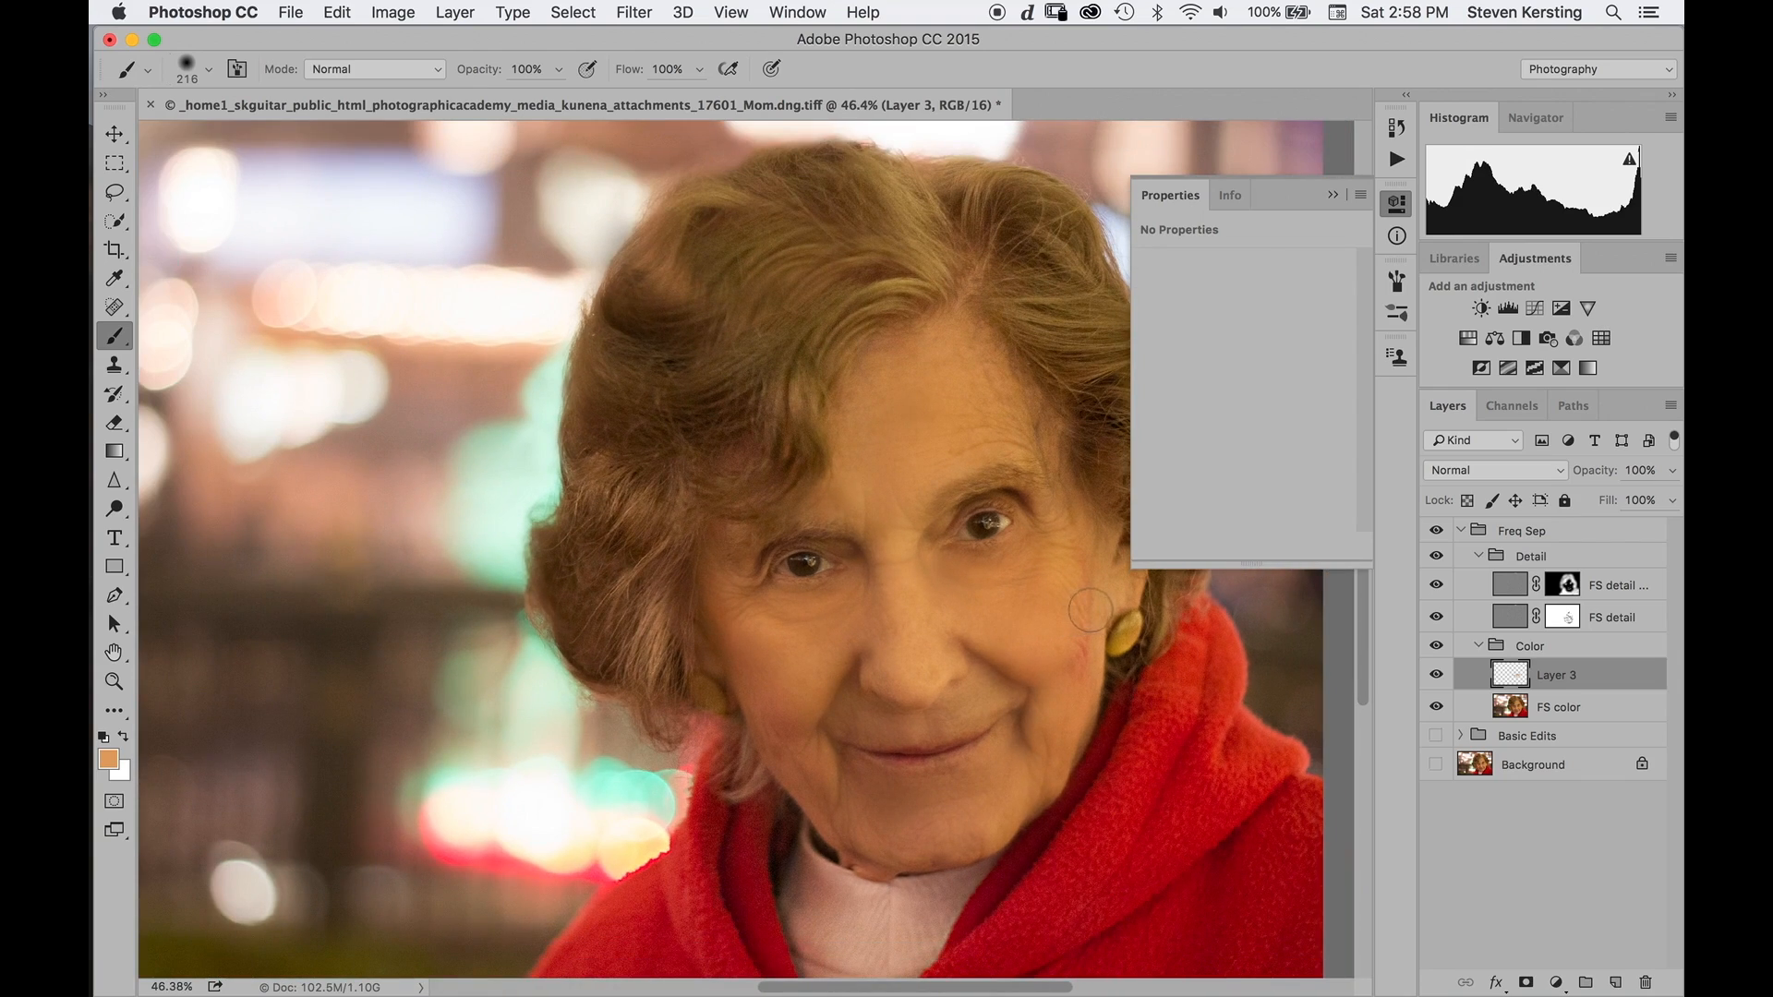
{"action": "scroll", "coordinate": [1103, 595], "scroll_direction": "up", "scroll_amount": 3}
{"action": "scroll", "coordinate": [1103, 595], "scroll_direction": "up", "scroll_amount": 3}
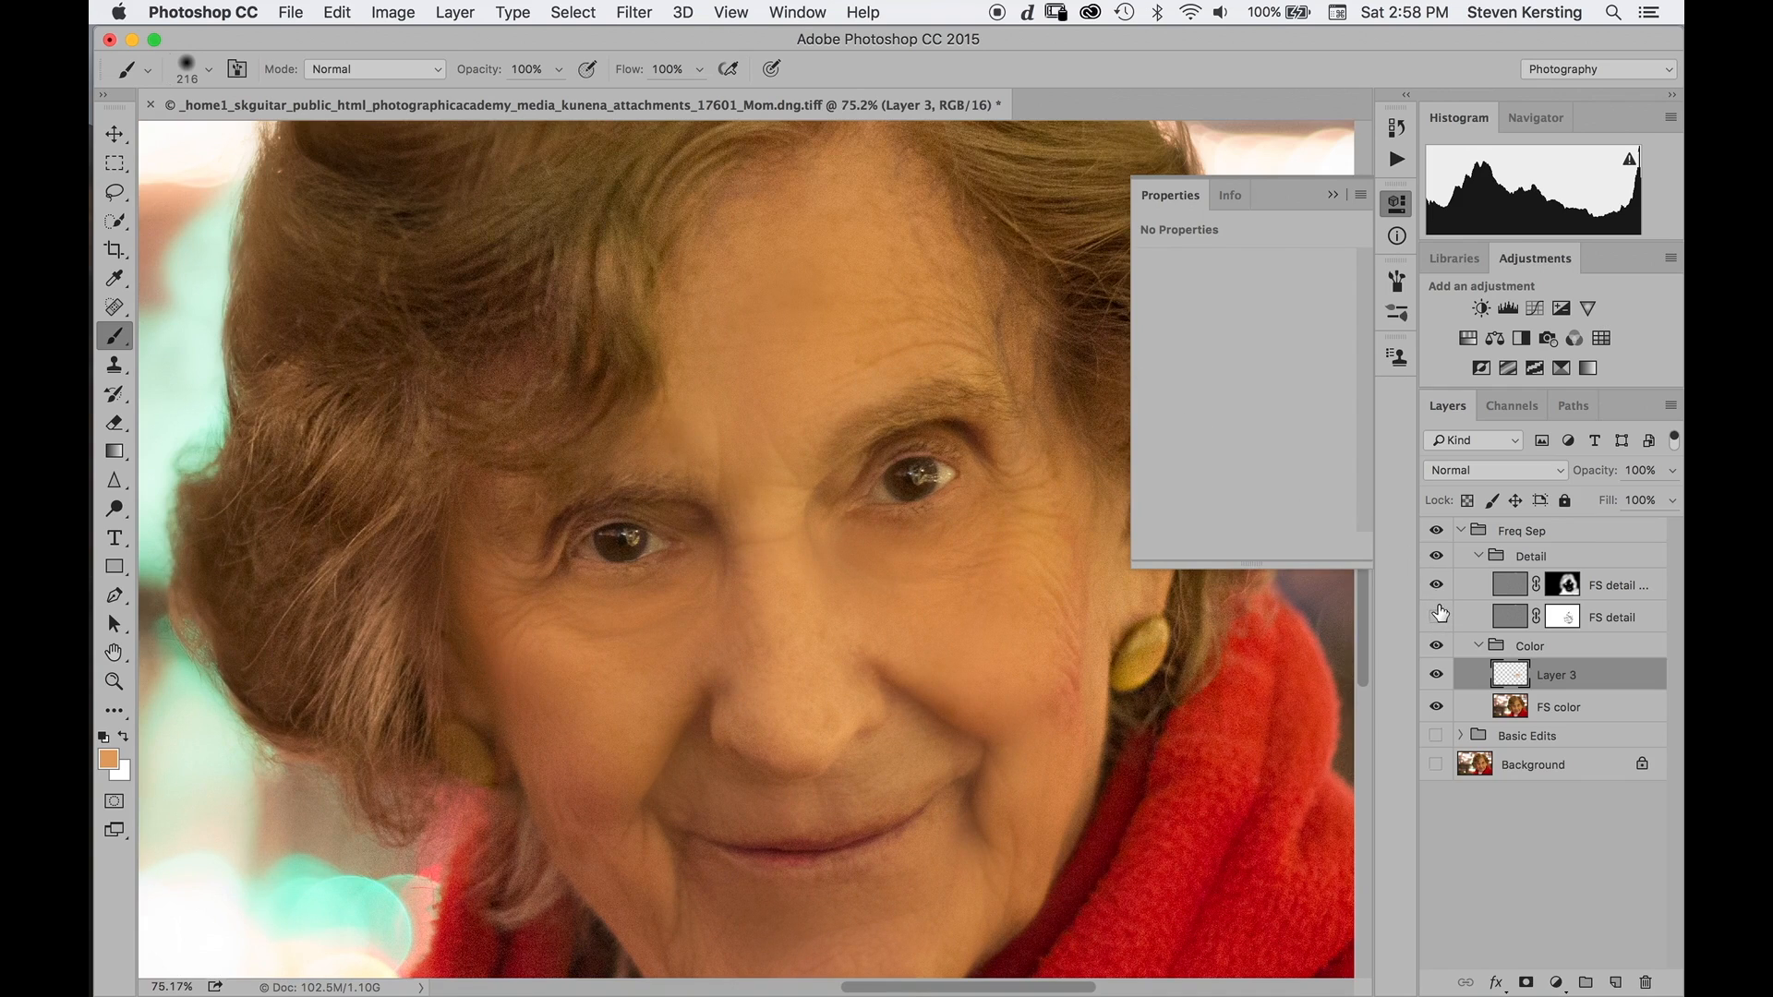
Toggle the visibility of the FS detail layer to check the painted color with and without its texture.
{"action": "left_click", "coordinate": [1437, 616]}
{"action": "left_click", "coordinate": [1437, 616]}
{"action": "left_click", "coordinate": [1437, 617]}
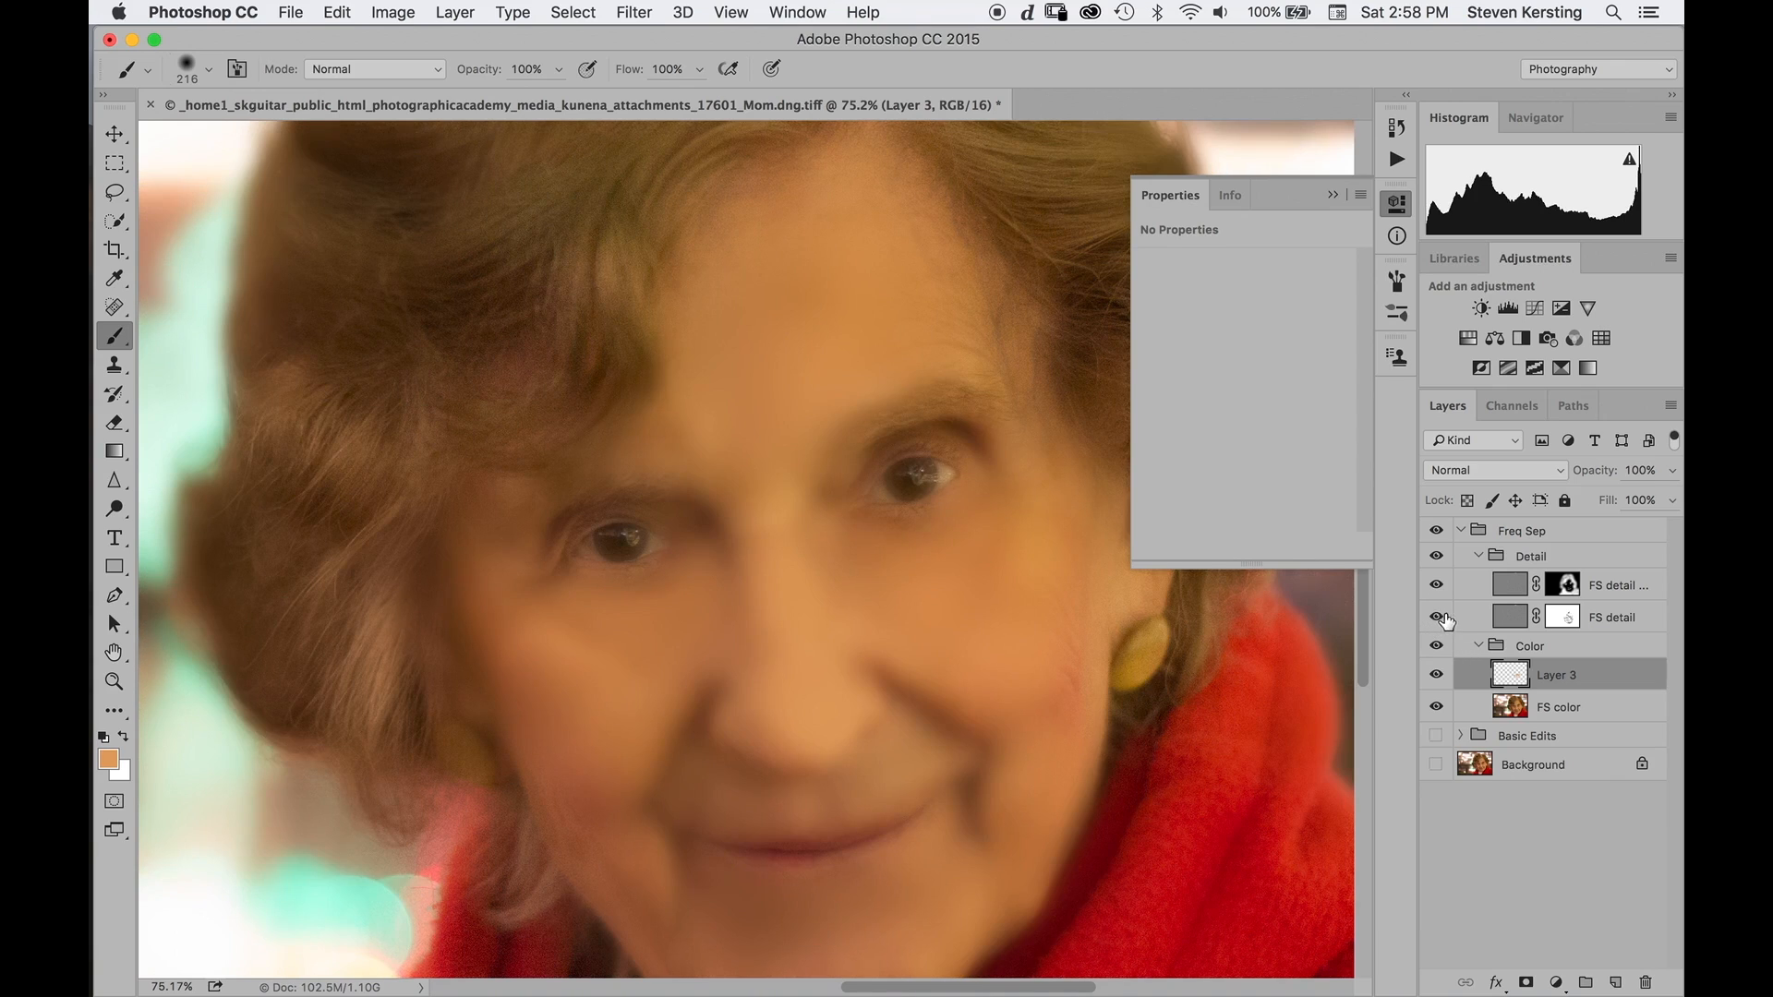
{"action": "left_click", "coordinate": [1436, 617]}
{"action": "left_click", "coordinate": [1554, 618]}
{"action": "key", "text": "x"}
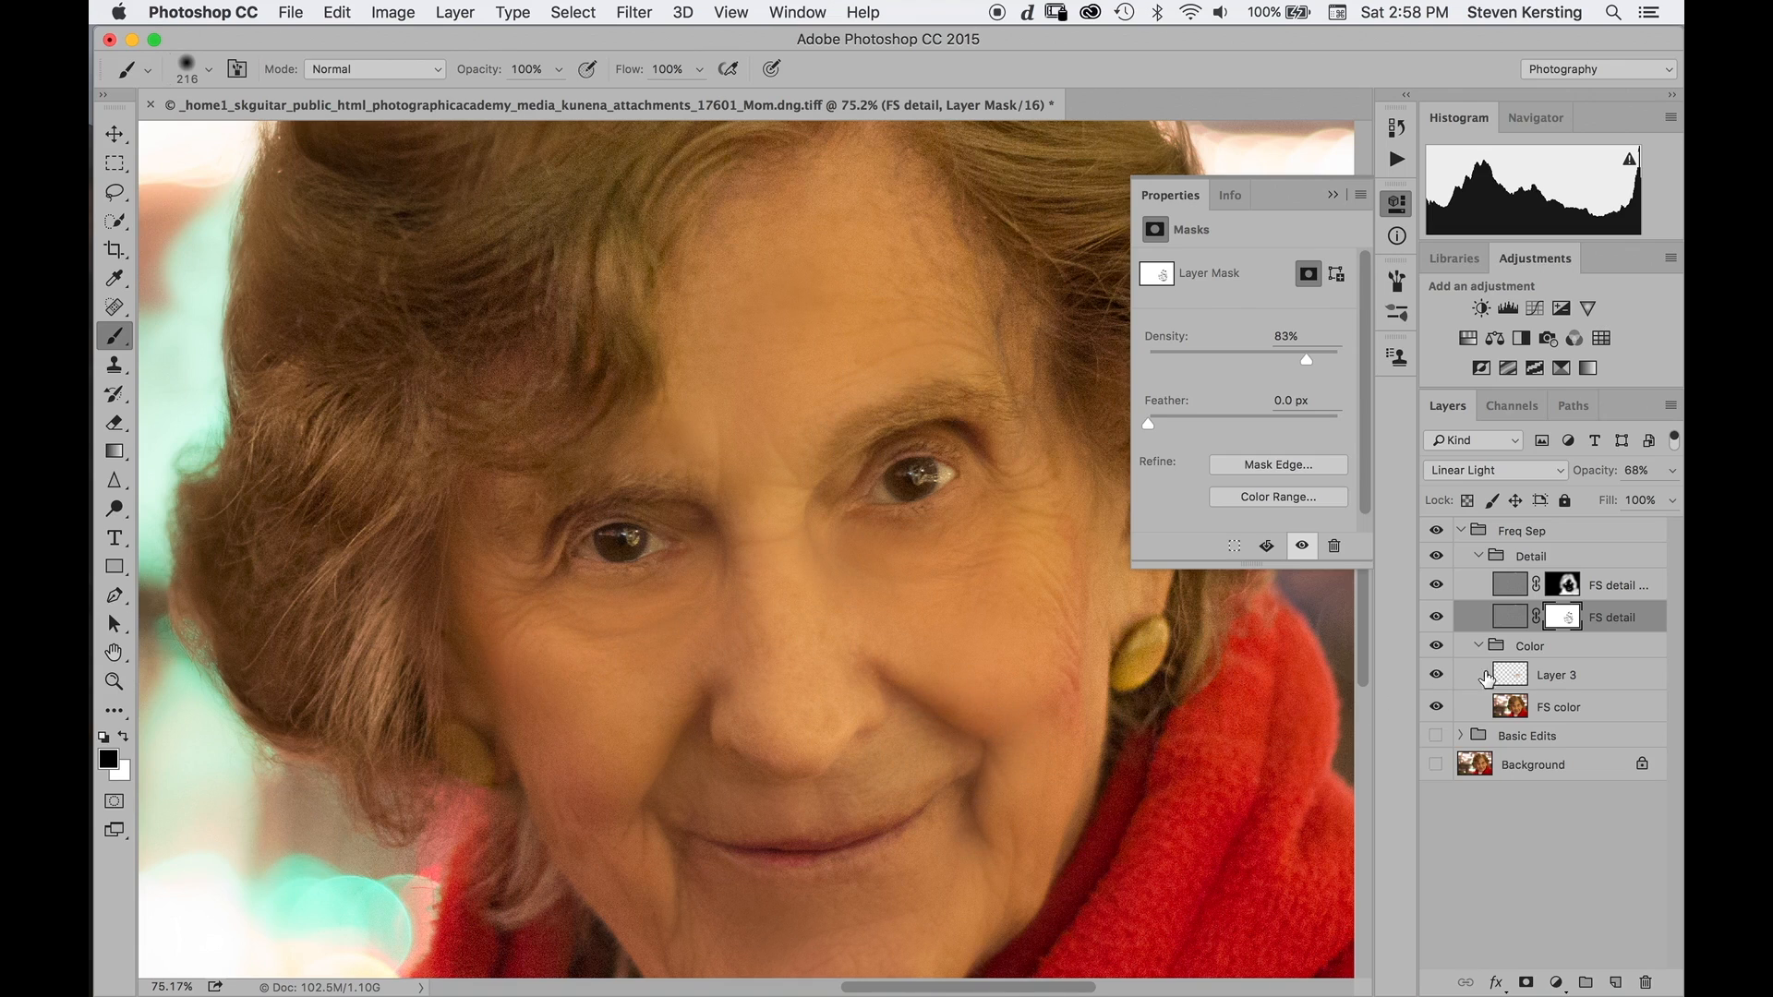
Sample a skin tone near the mouth and paint it over the chin below the lower lip on Layer 3.
{"action": "left_click", "coordinate": [1507, 672]}
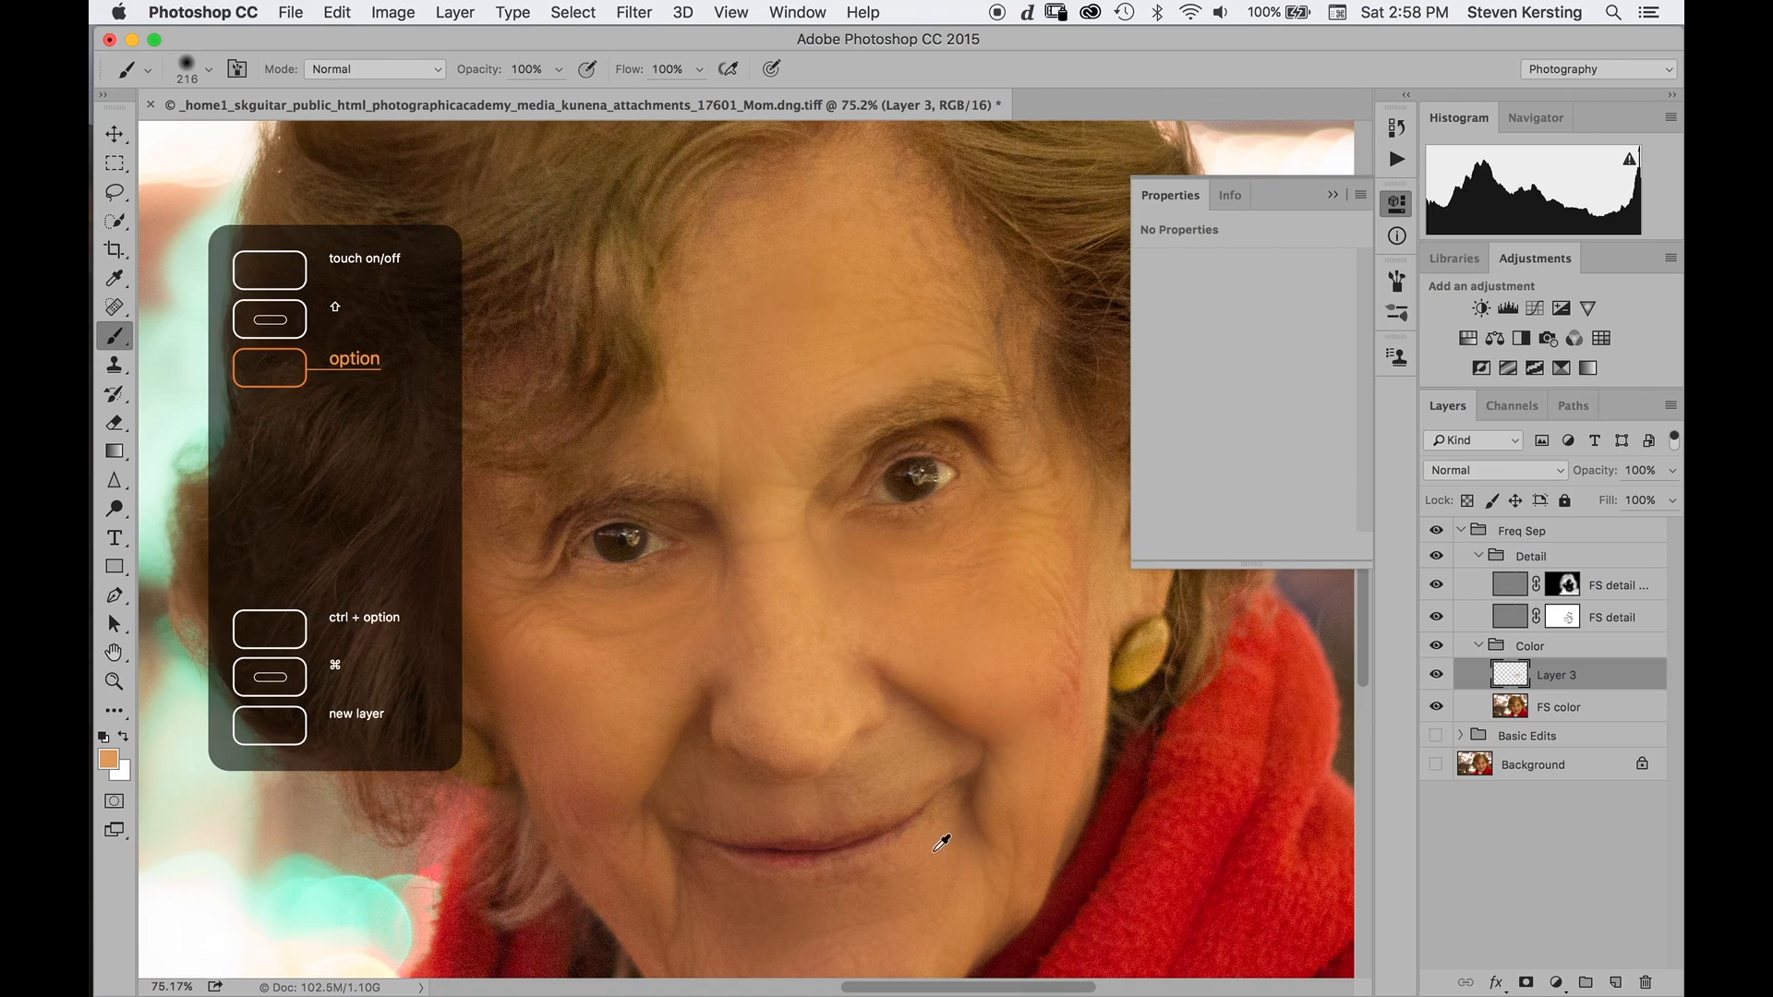
{"action": "left_click", "coordinate": [927, 860], "text": "alt"}
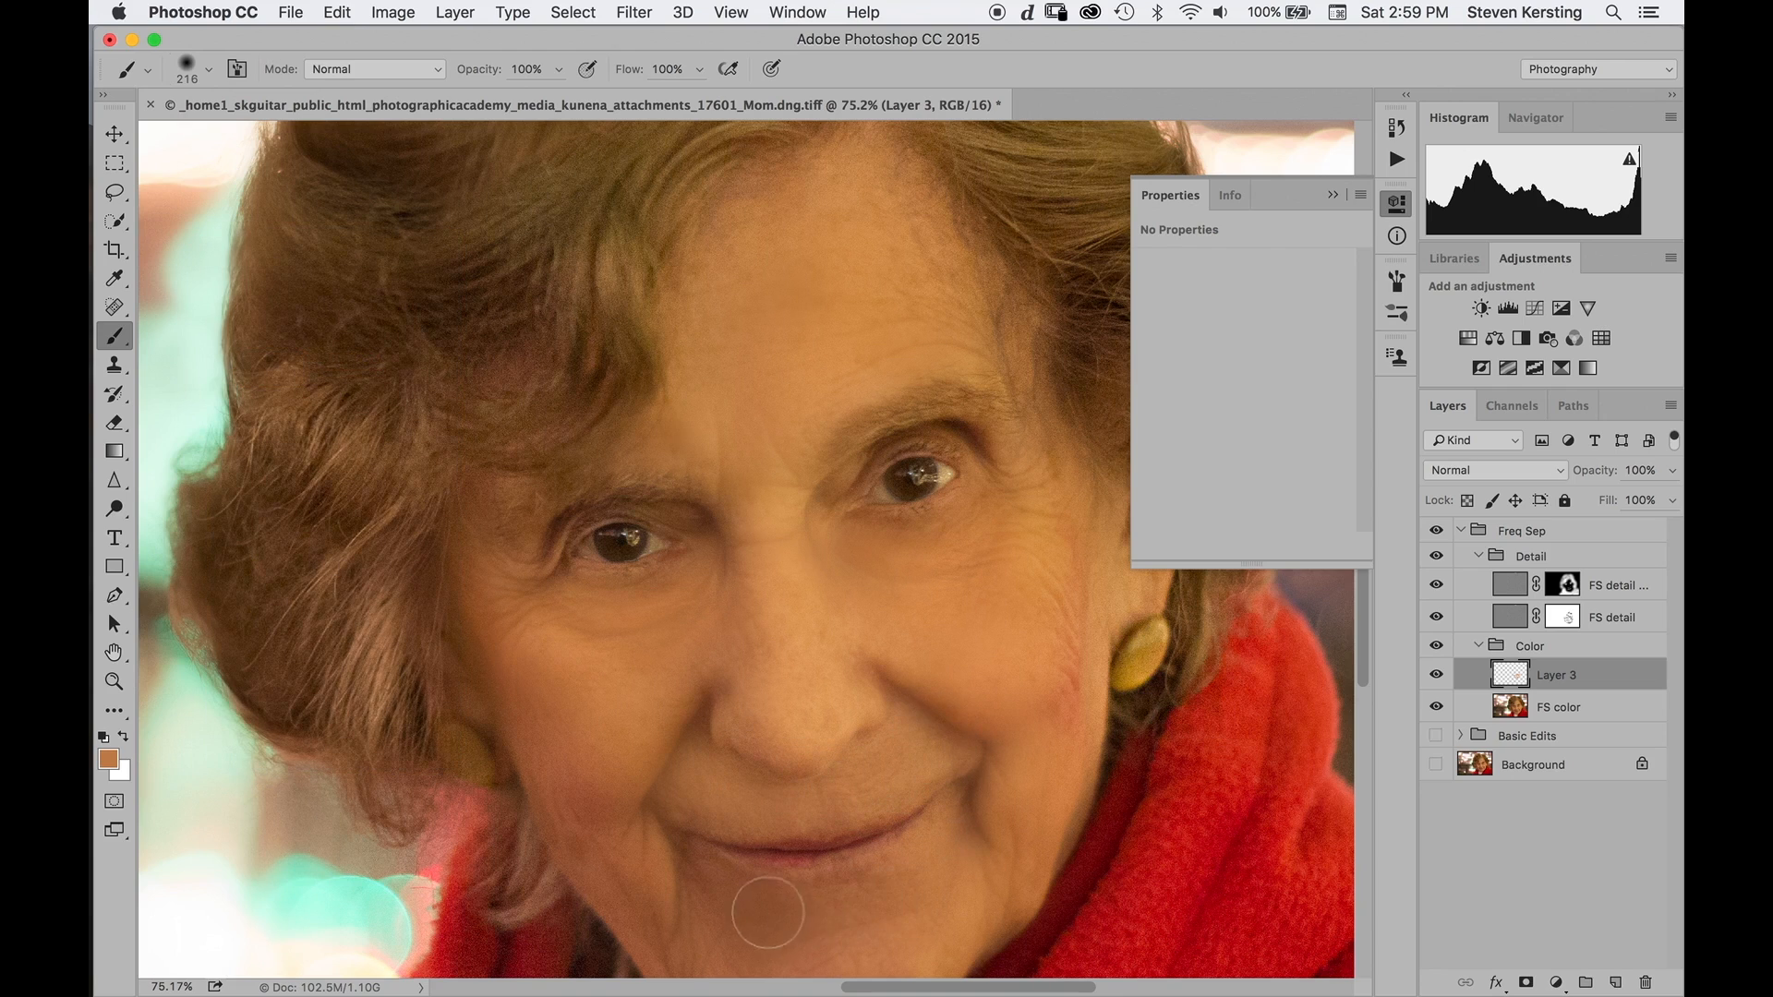
{"action": "mouse_move", "coordinate": [810, 926]}
{"action": "left_mouse_down"}
{"action": "mouse_move", "coordinate": [738, 901]}
{"action": "mouse_move", "coordinate": [810, 916]}
{"action": "mouse_move", "coordinate": [737, 939]}
{"action": "mouse_move", "coordinate": [804, 923]}
{"action": "mouse_move", "coordinate": [772, 941]}
{"action": "mouse_move", "coordinate": [887, 884]}
{"action": "left_mouse_up"}
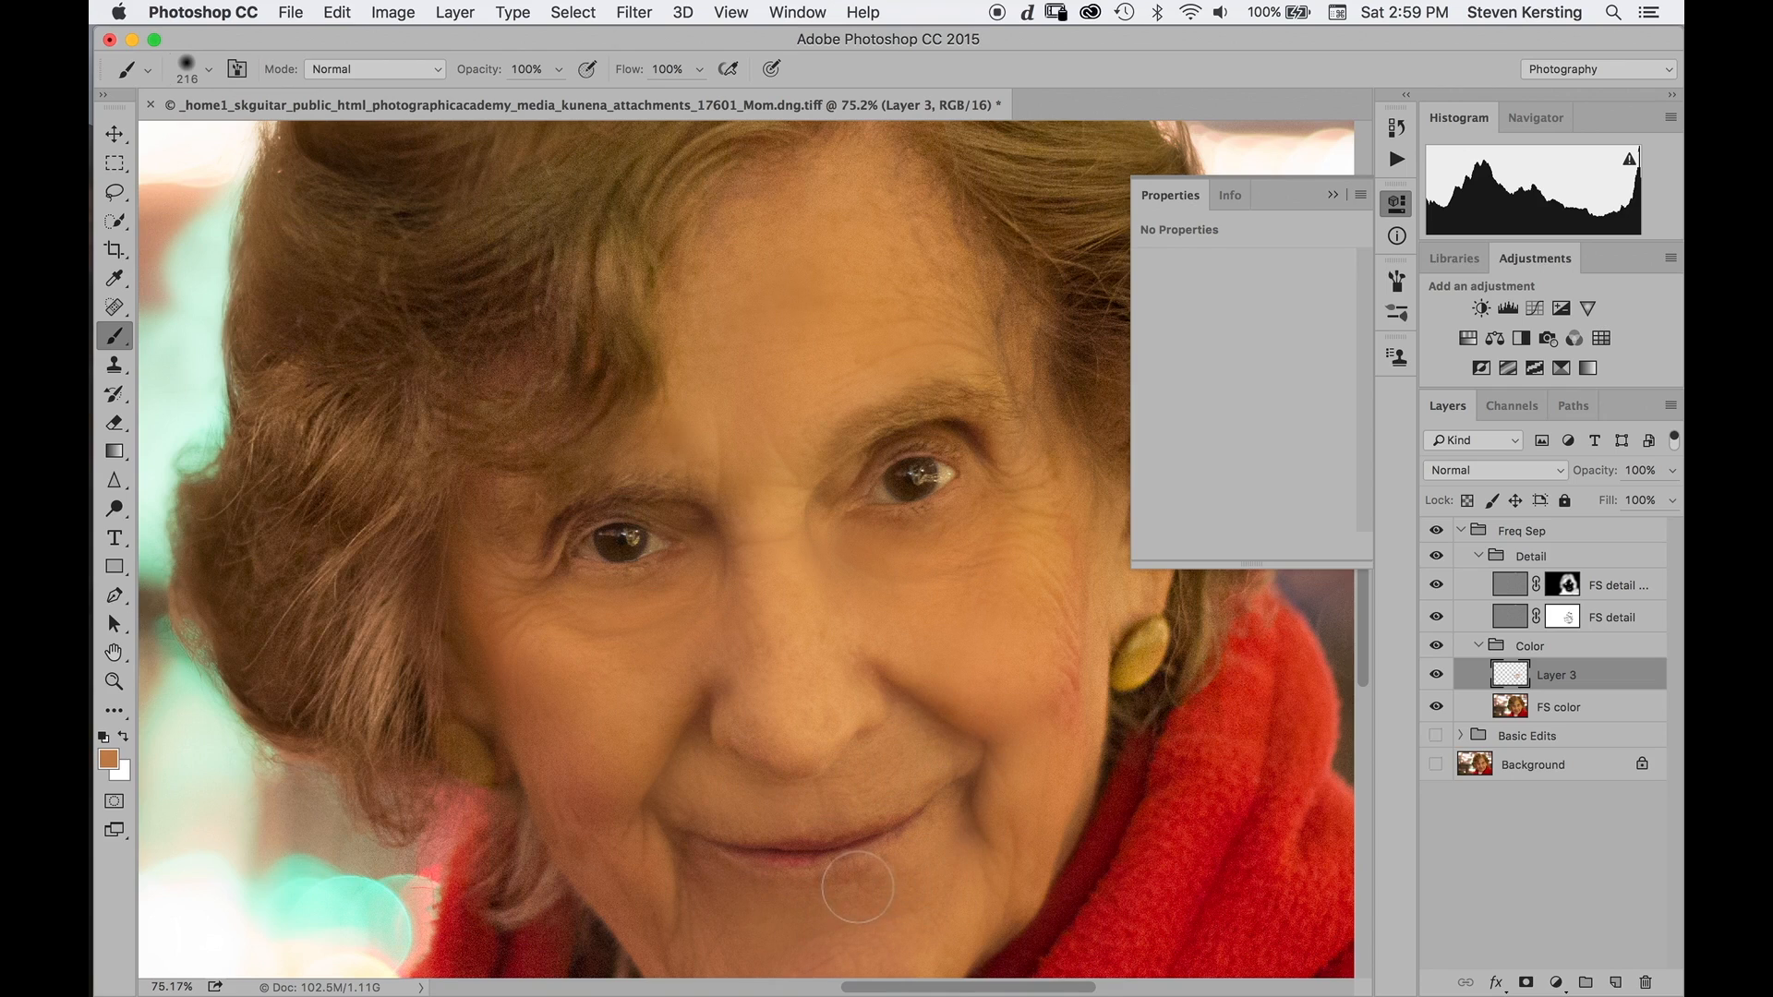
Sample a skin tone from the cheek beside the earring and paint it down that cheek on Layer 3.
{"action": "left_click_drag", "start_coordinate": [919, 891], "coordinate": [902, 751]}
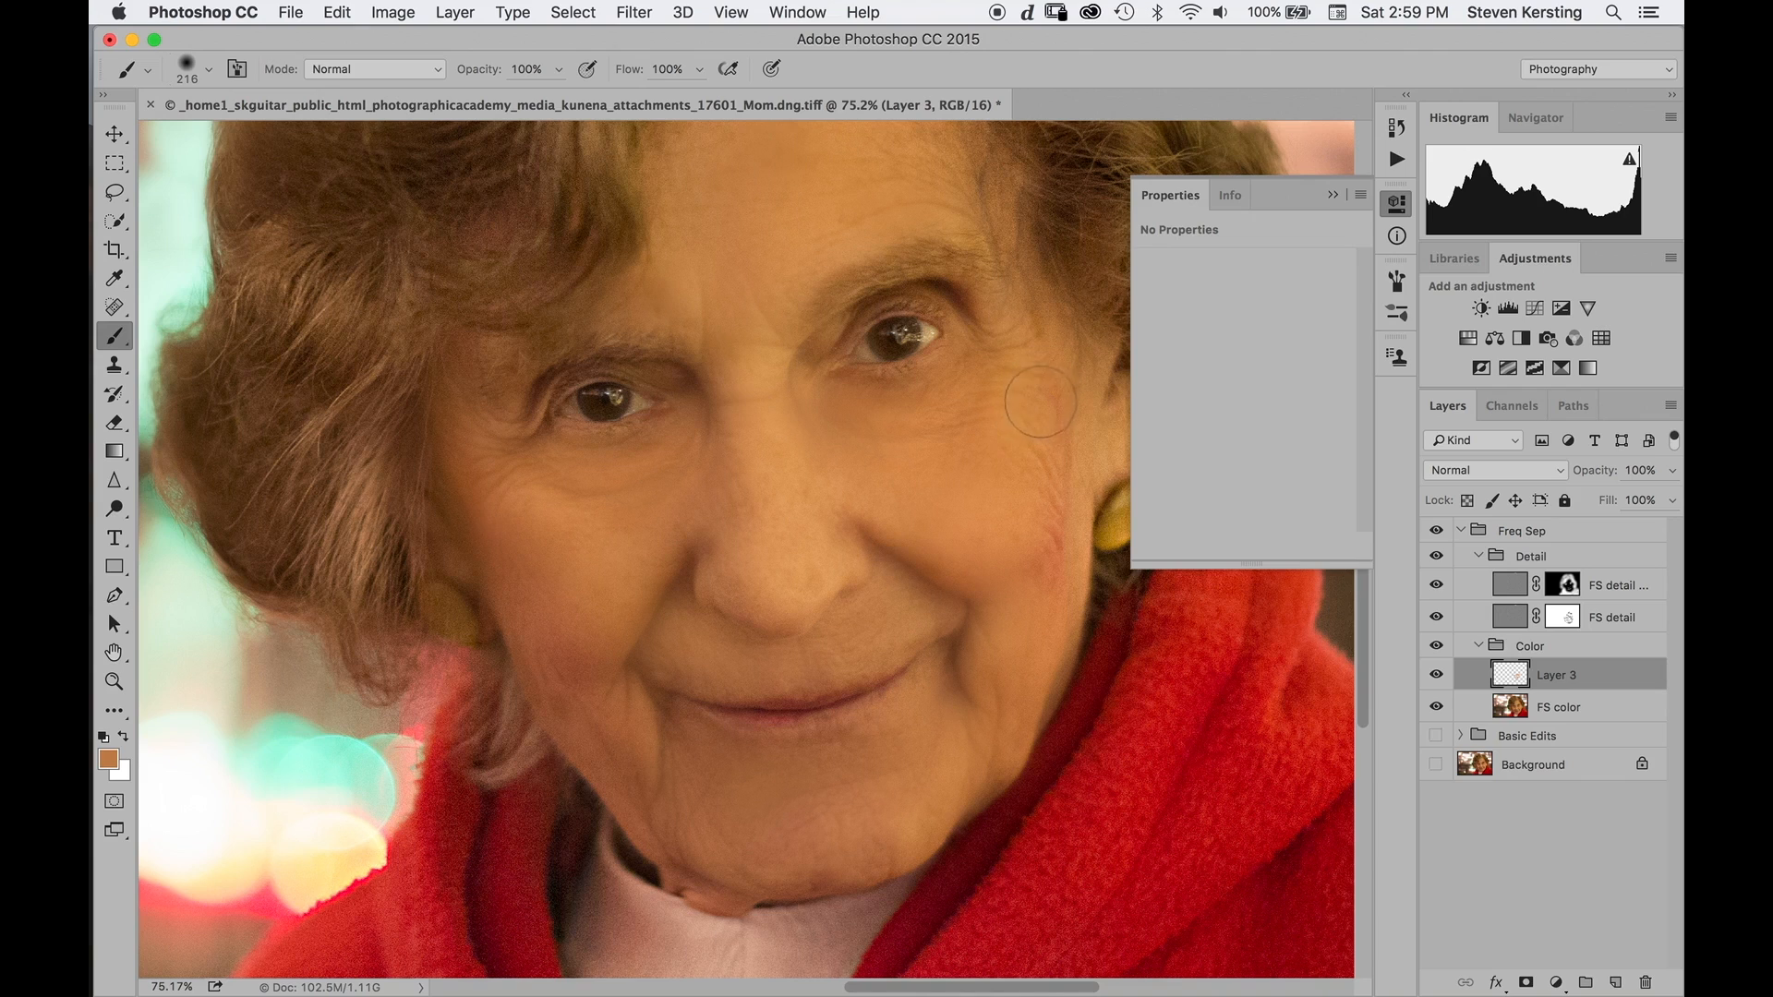
{"action": "left_click", "coordinate": [1007, 435], "text": "alt"}
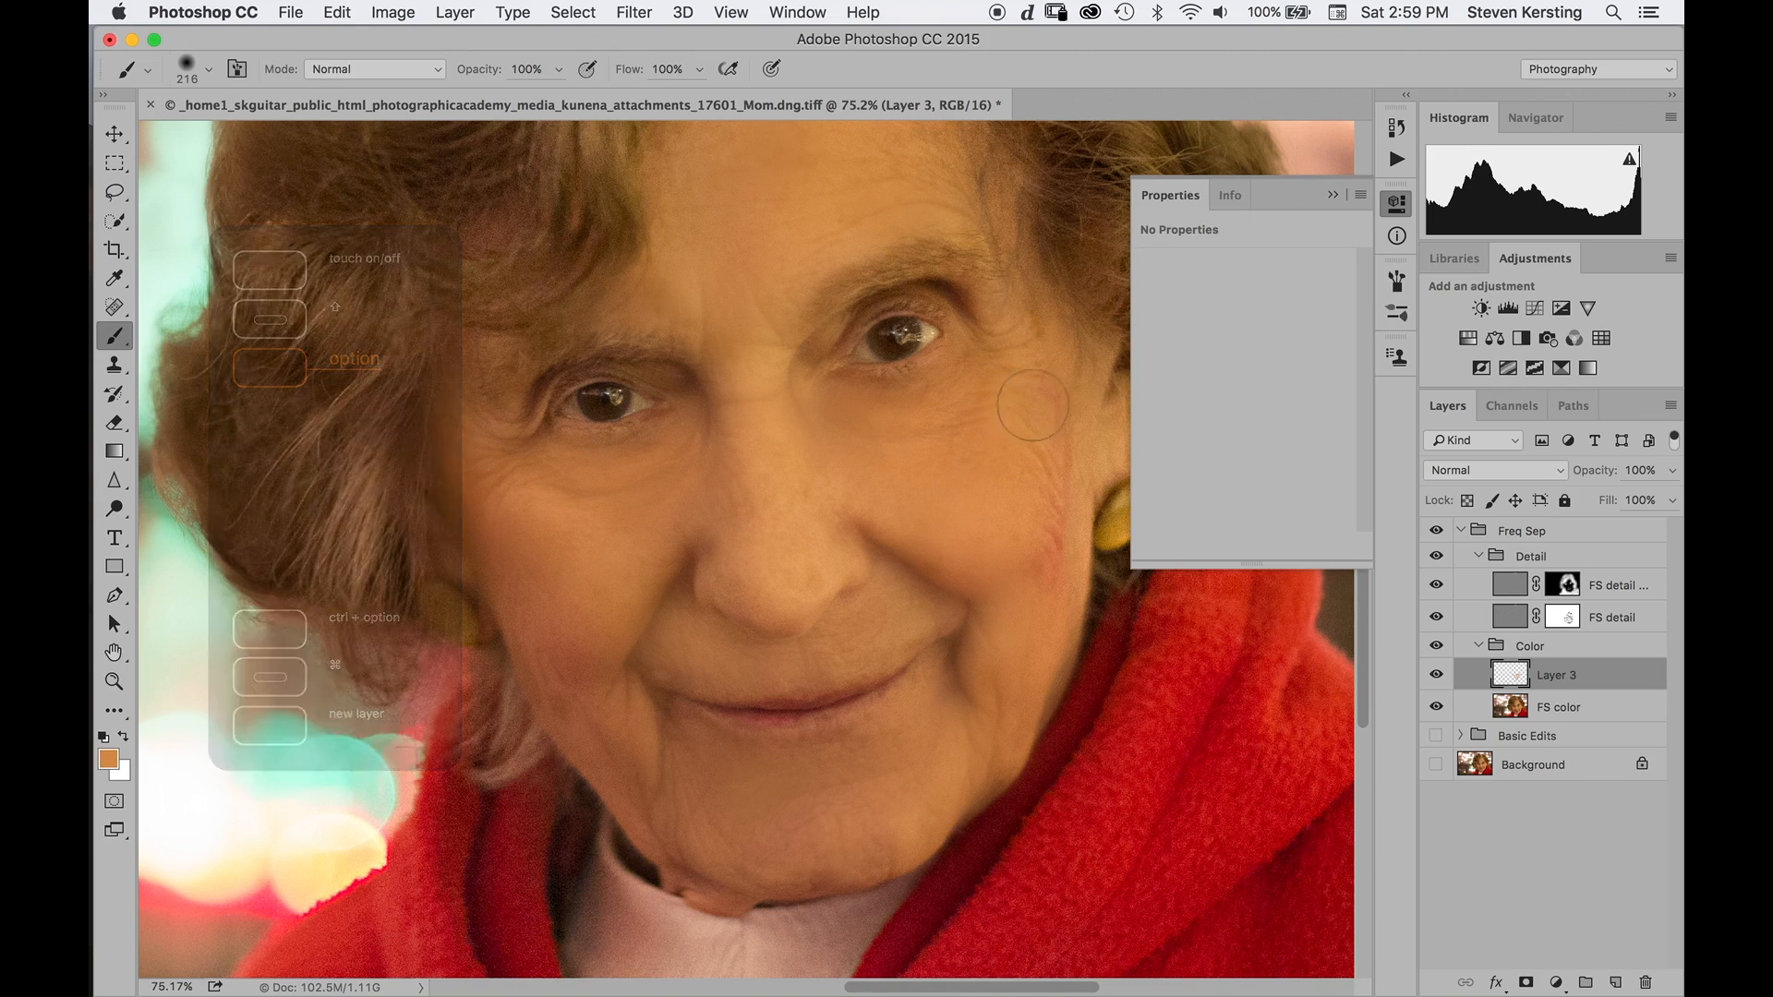
{"action": "left_click_drag", "start_coordinate": [1021, 425], "coordinate": [942, 552]}
{"action": "key", "text": "alt"}
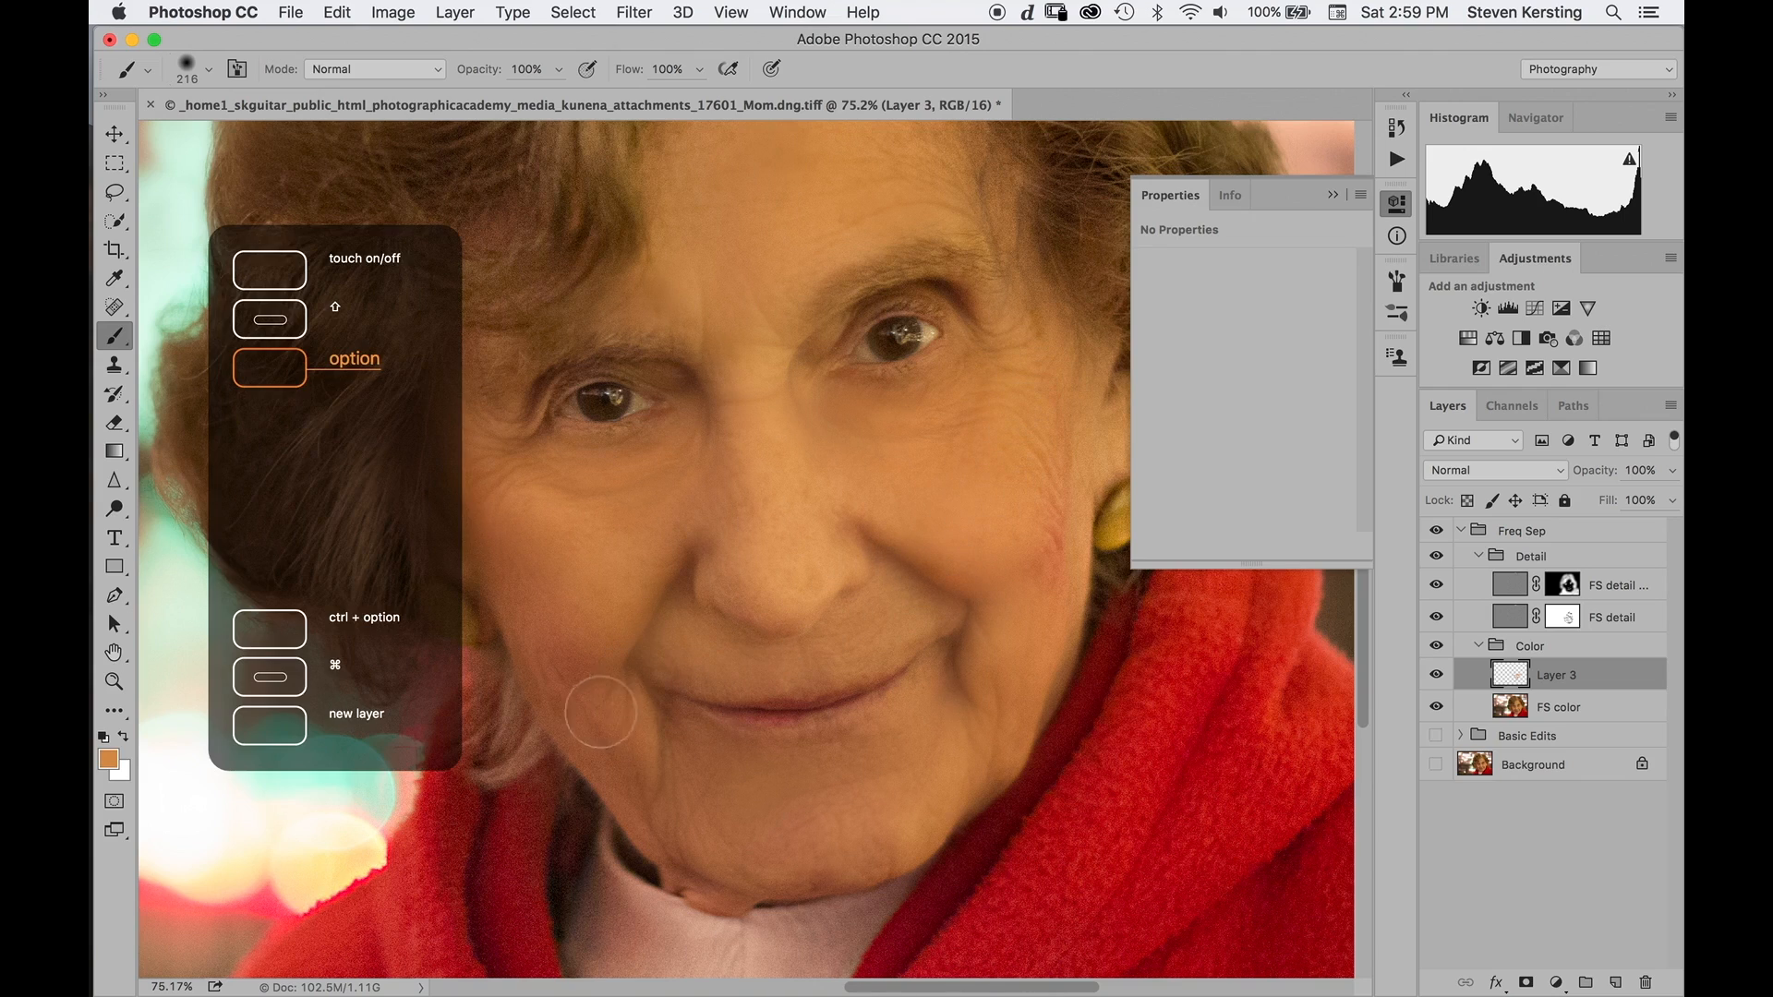
Reduce the brush to 149 px and paint black on the FS detail mask around the mouth and across the chin.
{"action": "left_click", "coordinate": [1436, 585]}
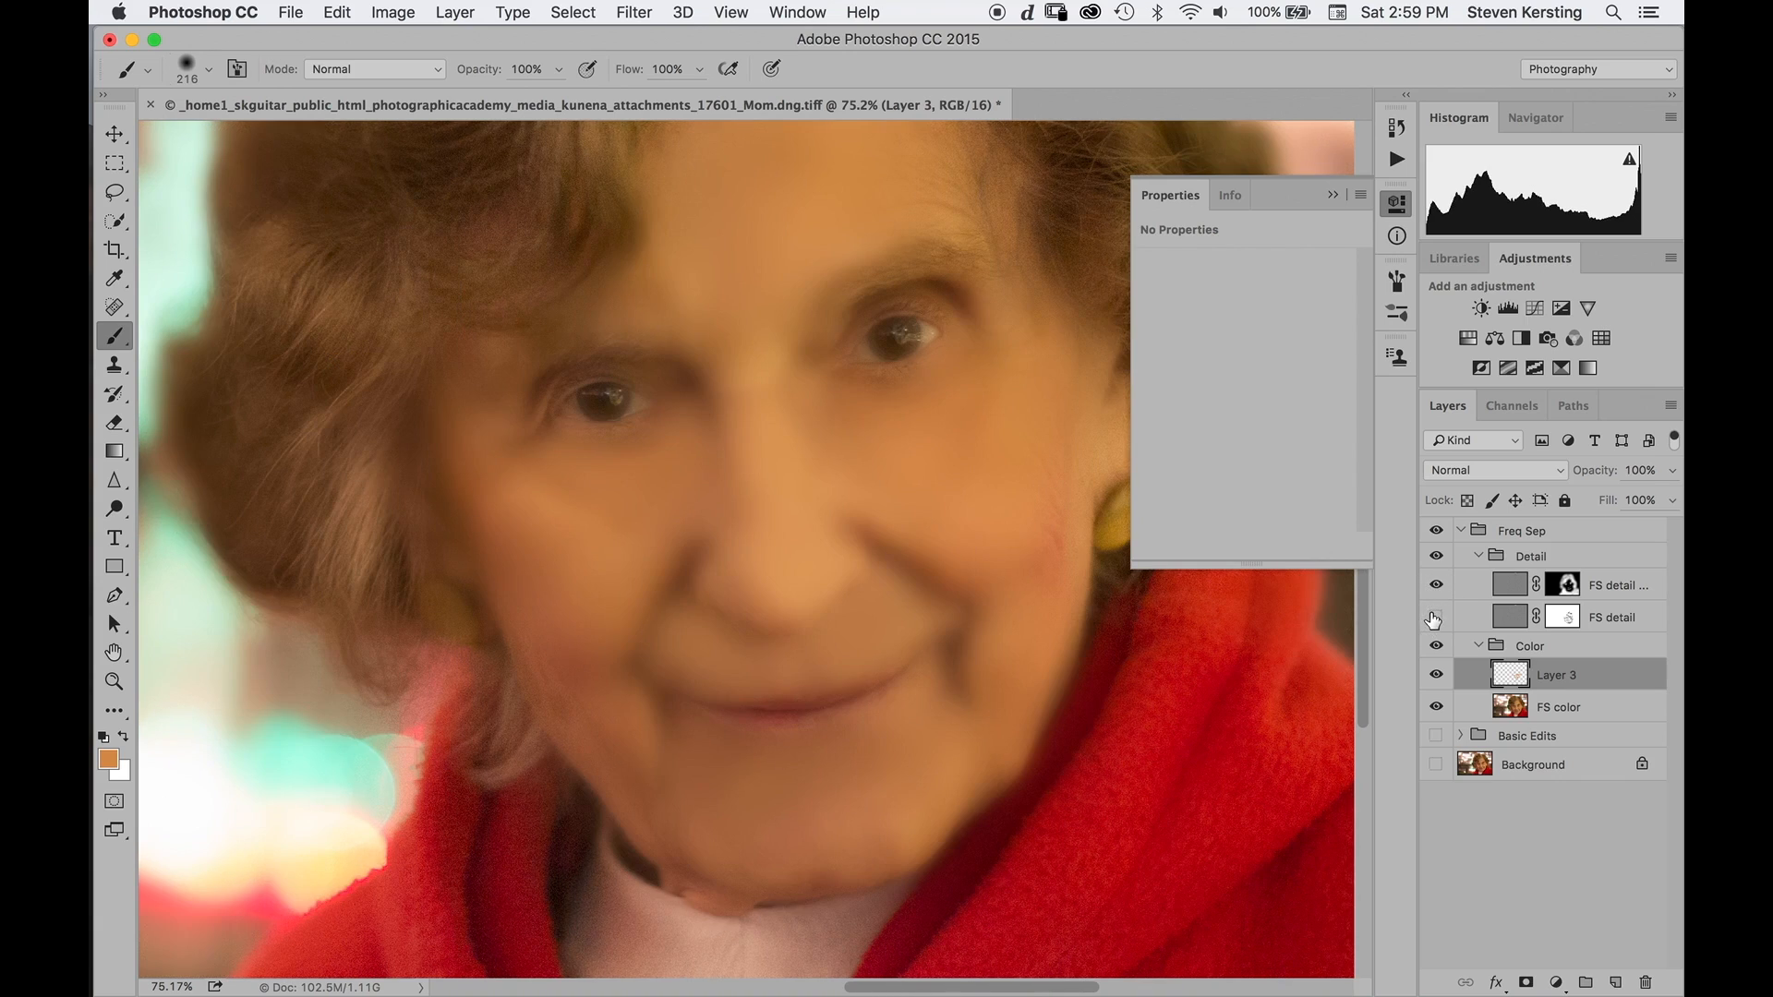
{"action": "left_click", "coordinate": [1435, 617]}
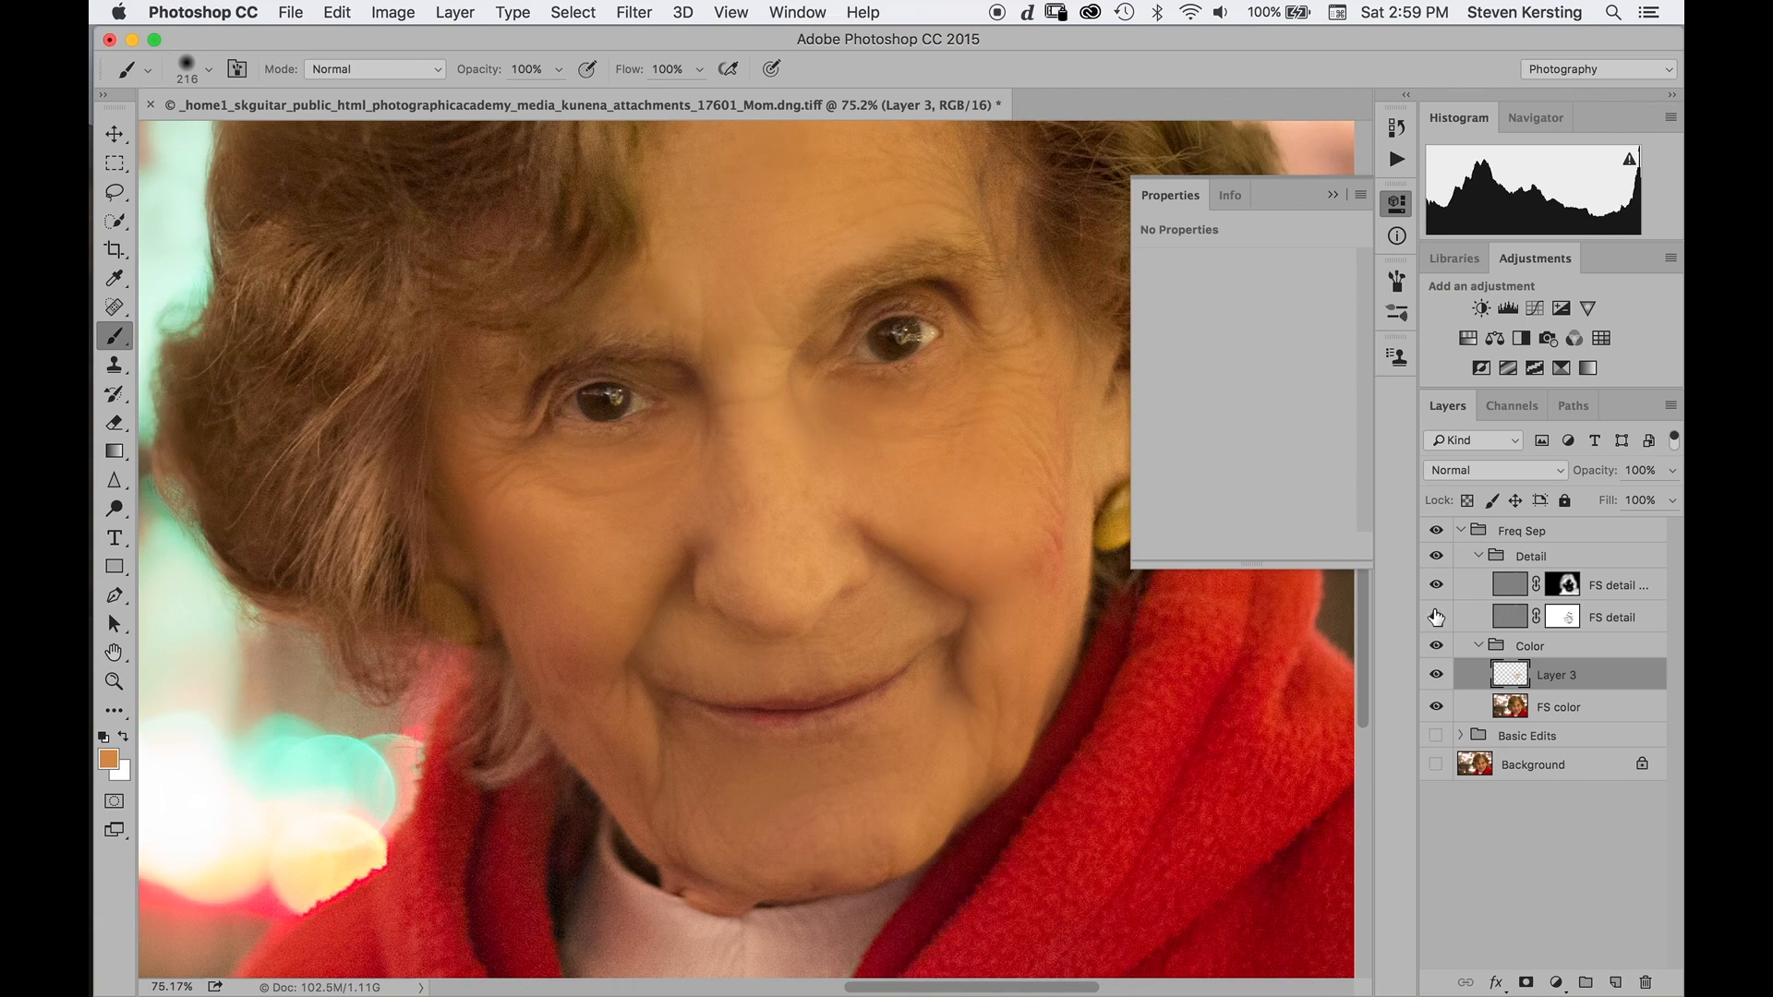
{"action": "left_click", "coordinate": [1560, 618]}
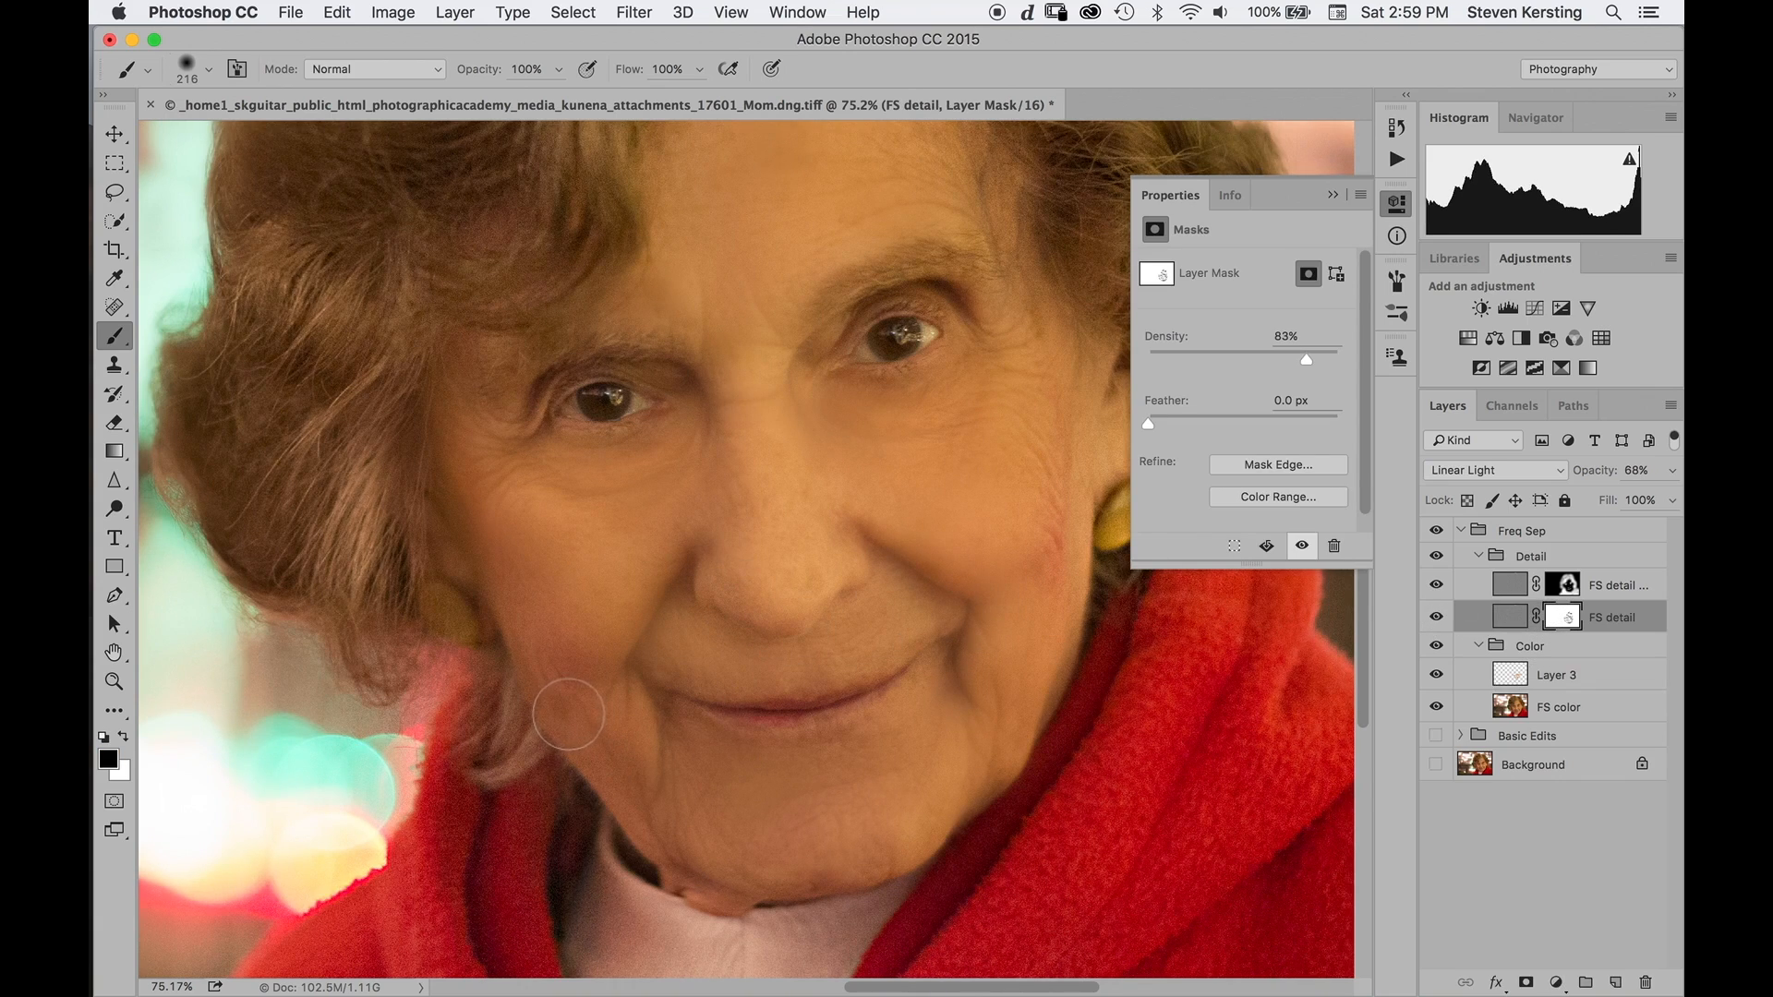
{"action": "left_click_drag", "start_coordinate": [587, 719], "coordinate": [566, 713], "text": "ctrl+alt"}
{"action": "left_click", "coordinate": [1562, 589]}
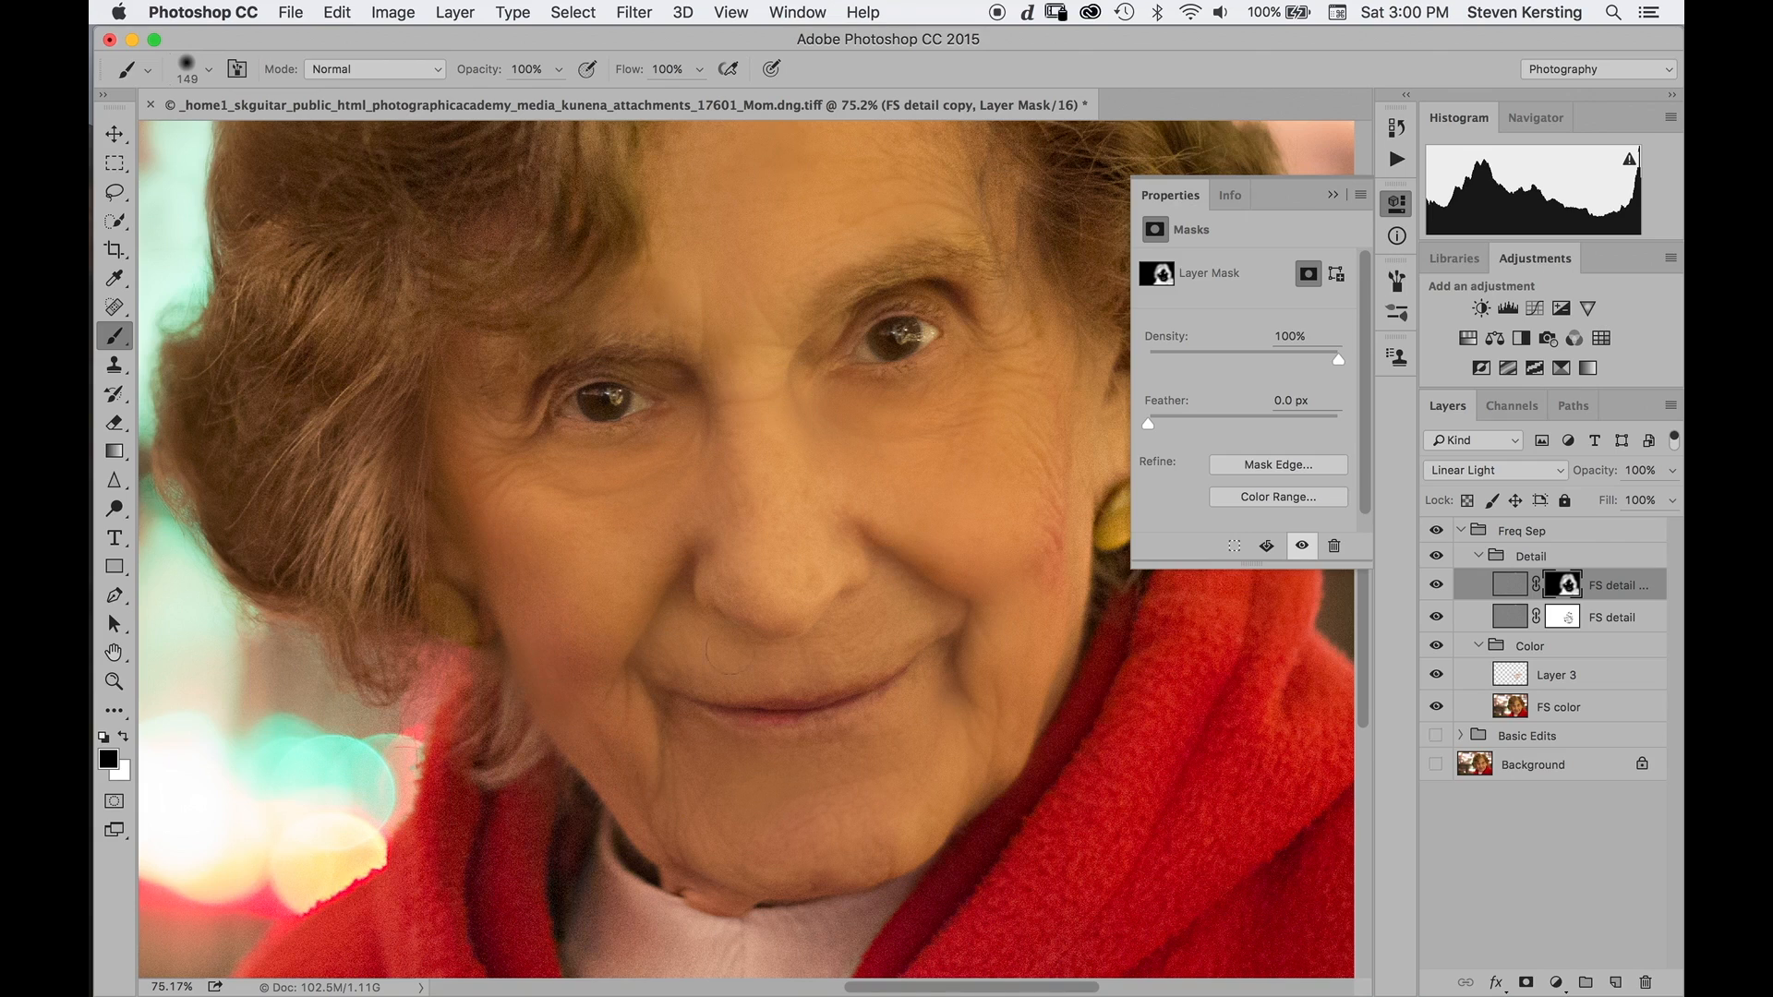
{"action": "left_click", "coordinate": [1552, 619]}
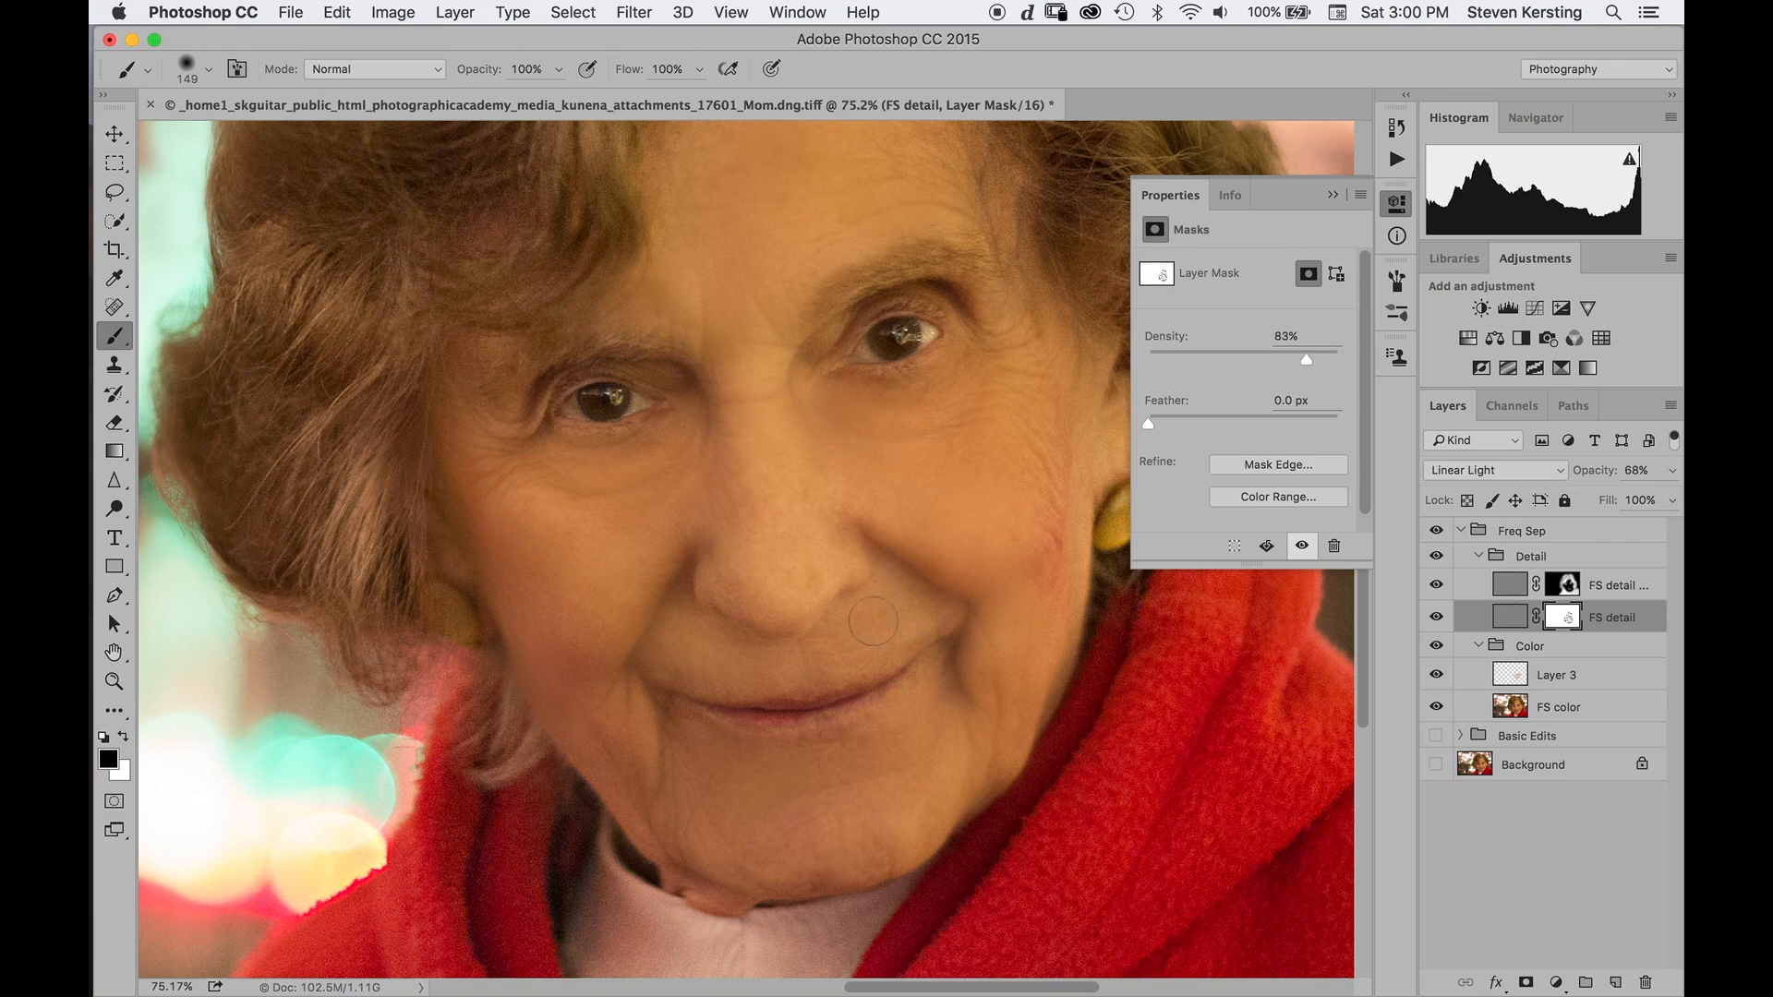
{"action": "mouse_move", "coordinate": [861, 660]}
{"action": "left_mouse_down"}
{"action": "mouse_move", "coordinate": [916, 638]}
{"action": "mouse_move", "coordinate": [759, 678]}
{"action": "mouse_move", "coordinate": [682, 668]}
{"action": "mouse_move", "coordinate": [769, 681]}
{"action": "mouse_move", "coordinate": [734, 694]}
{"action": "mouse_move", "coordinate": [855, 676]}
{"action": "mouse_move", "coordinate": [833, 685]}
{"action": "mouse_move", "coordinate": [897, 736]}
{"action": "left_mouse_up"}
{"action": "left_click_drag", "start_coordinate": [886, 873], "coordinate": [725, 873]}
Make the Background visible and compare it on its own with the retouched portrait.
{"action": "scroll", "coordinate": [1308, 617], "scroll_direction": "down", "scroll_amount": 3}
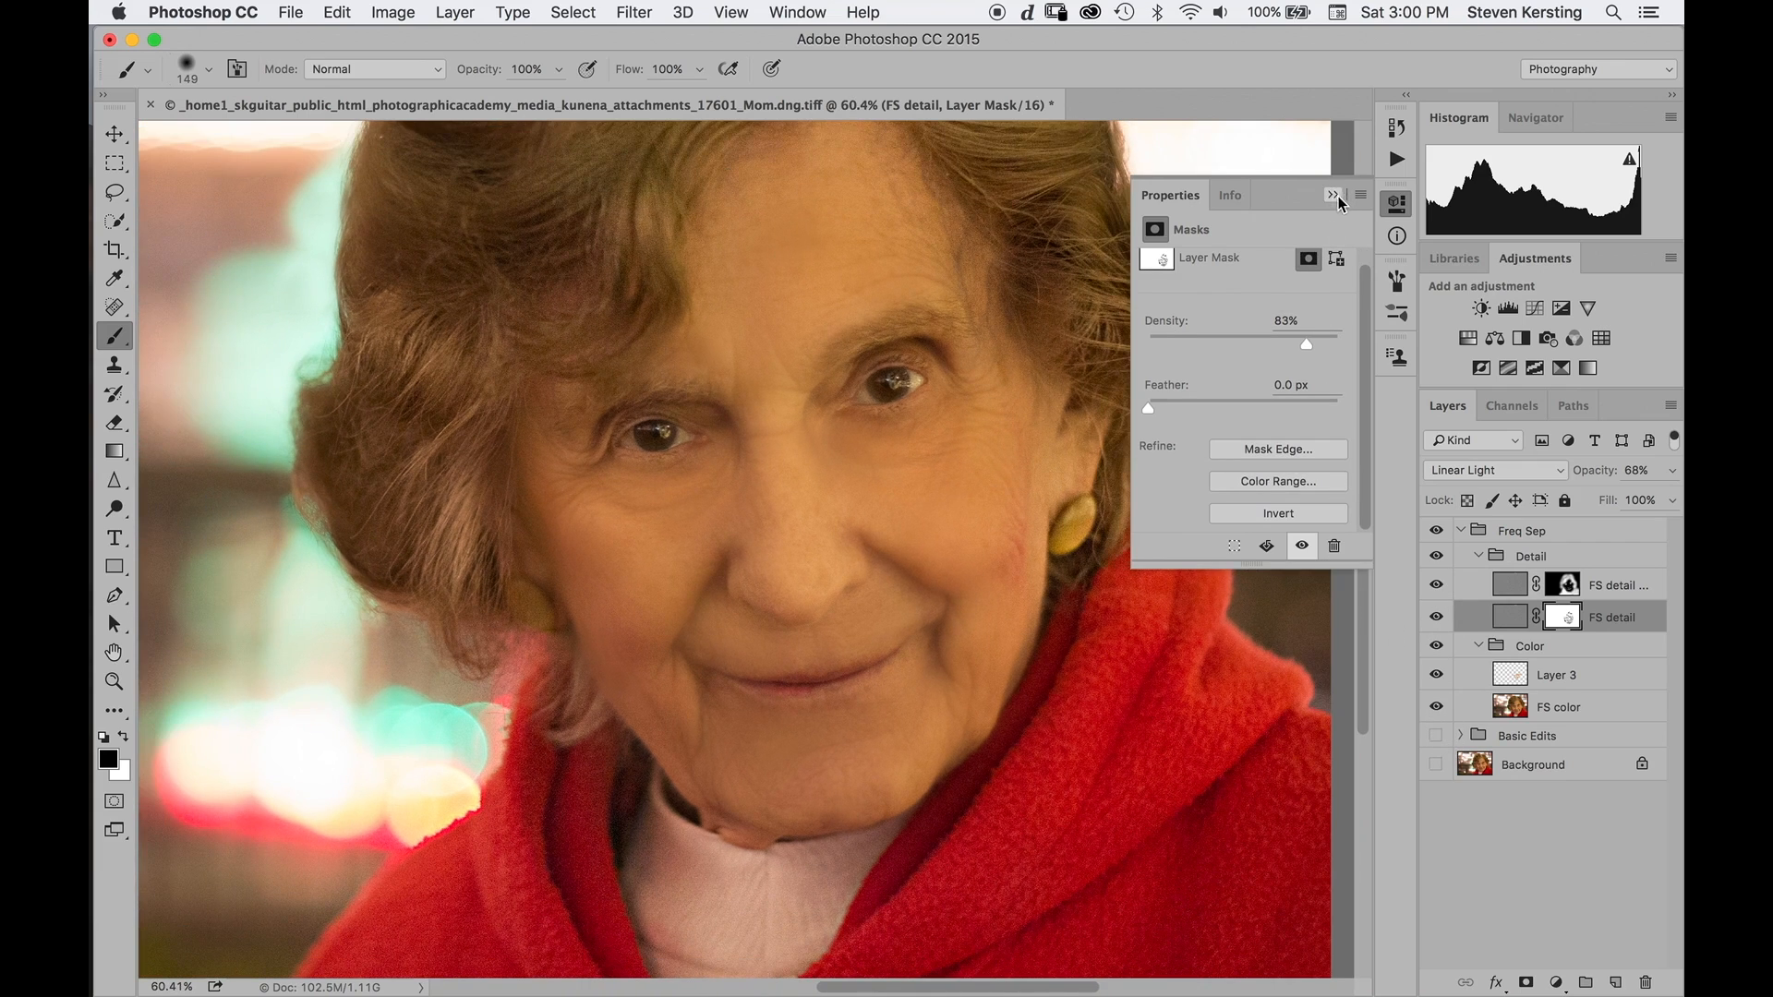
{"action": "left_click", "coordinate": [1332, 195]}
{"action": "scroll", "coordinate": [1271, 283], "scroll_direction": "down", "scroll_amount": 2}
{"action": "scroll", "coordinate": [1271, 282], "scroll_direction": "down", "scroll_amount": 3}
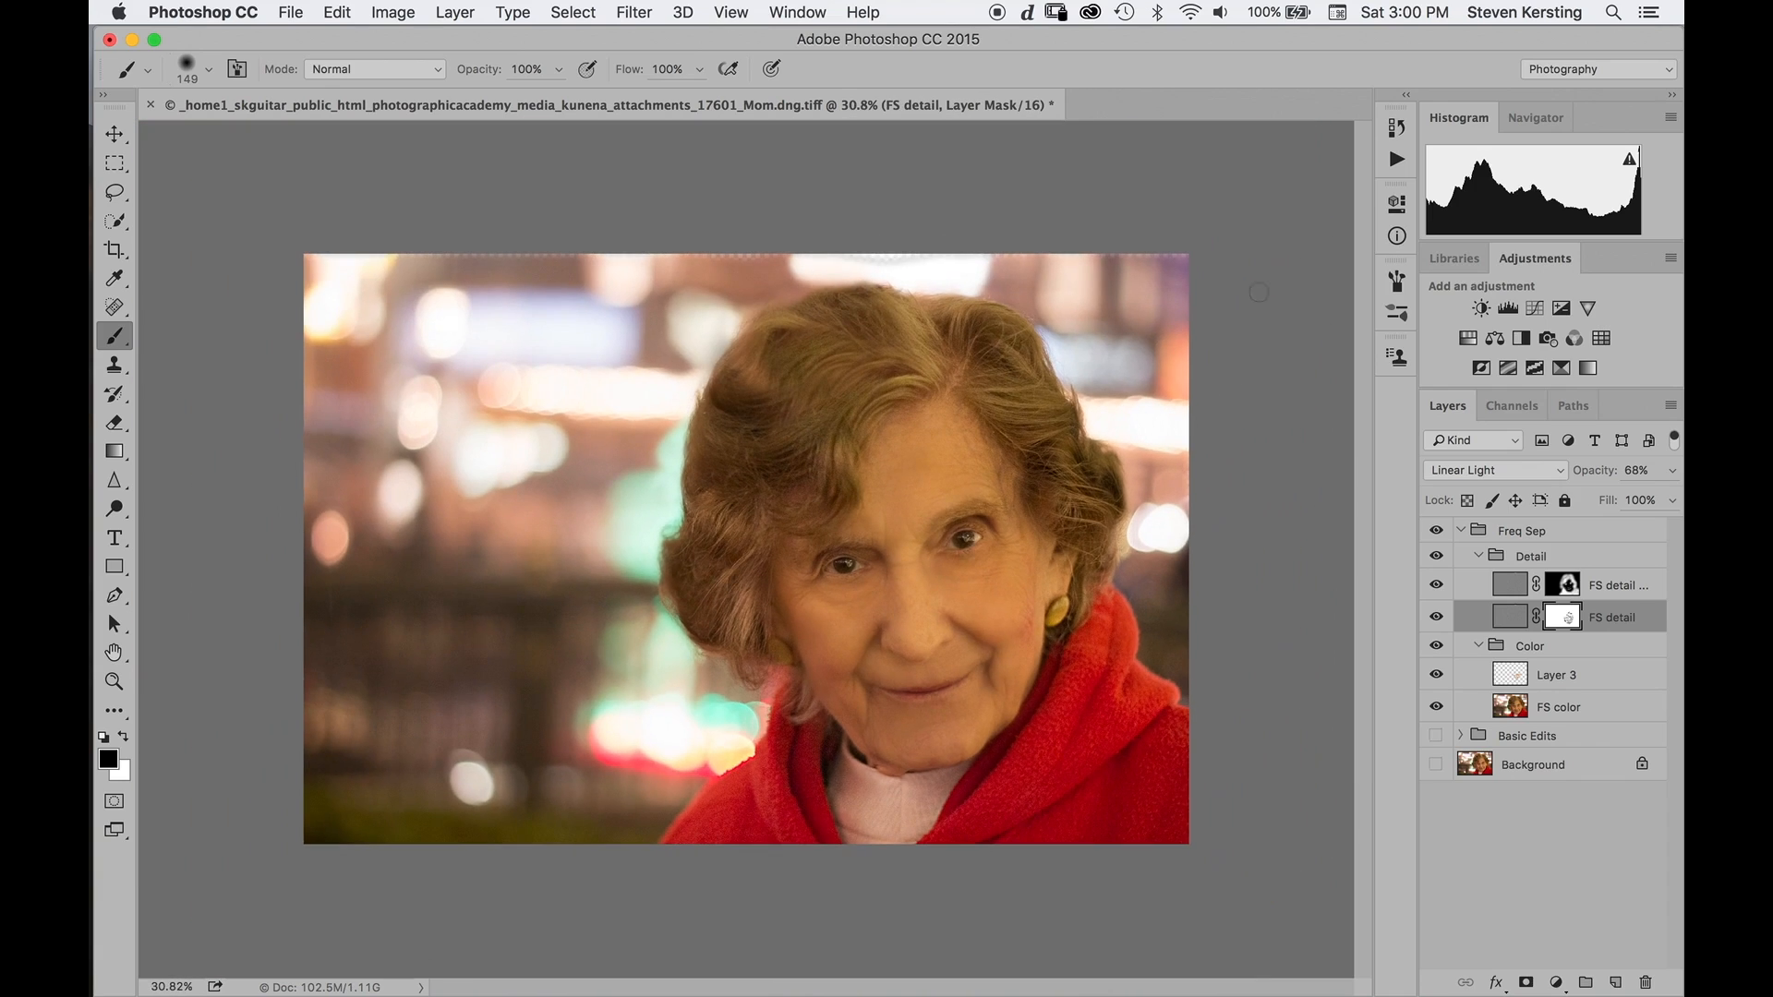
{"action": "scroll", "coordinate": [1264, 350], "scroll_direction": "up", "scroll_amount": 1}
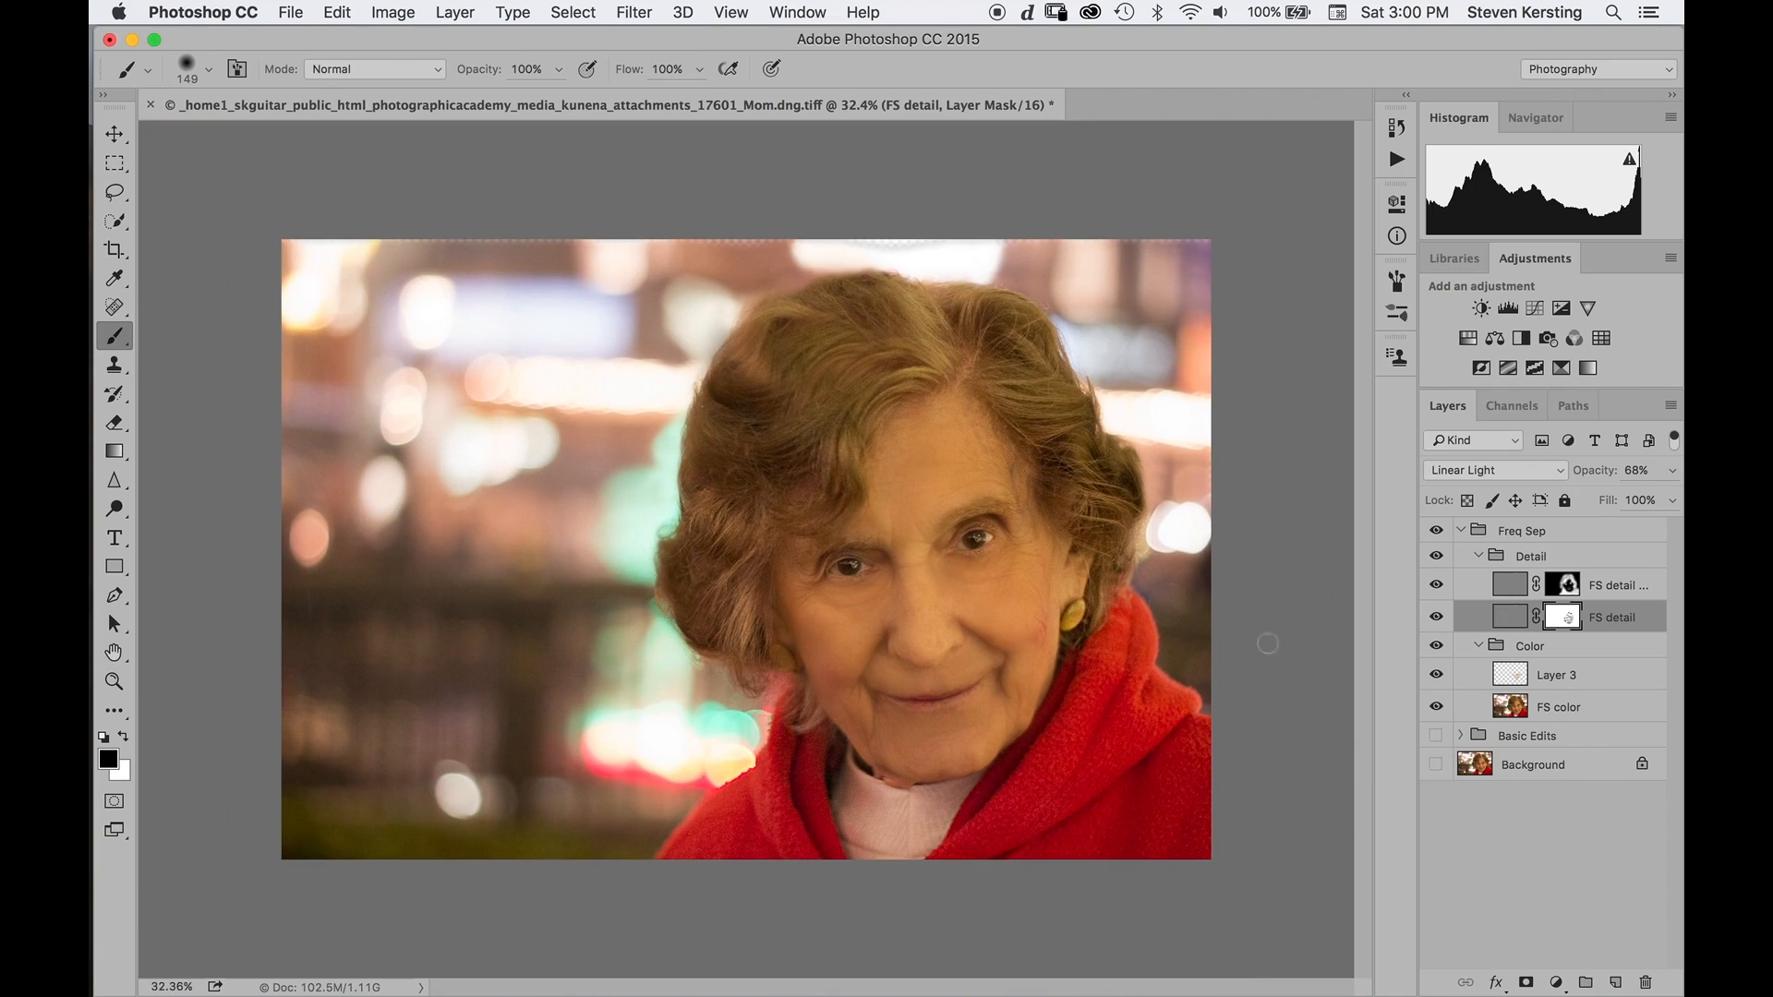
{"action": "left_click", "coordinate": [1436, 766]}
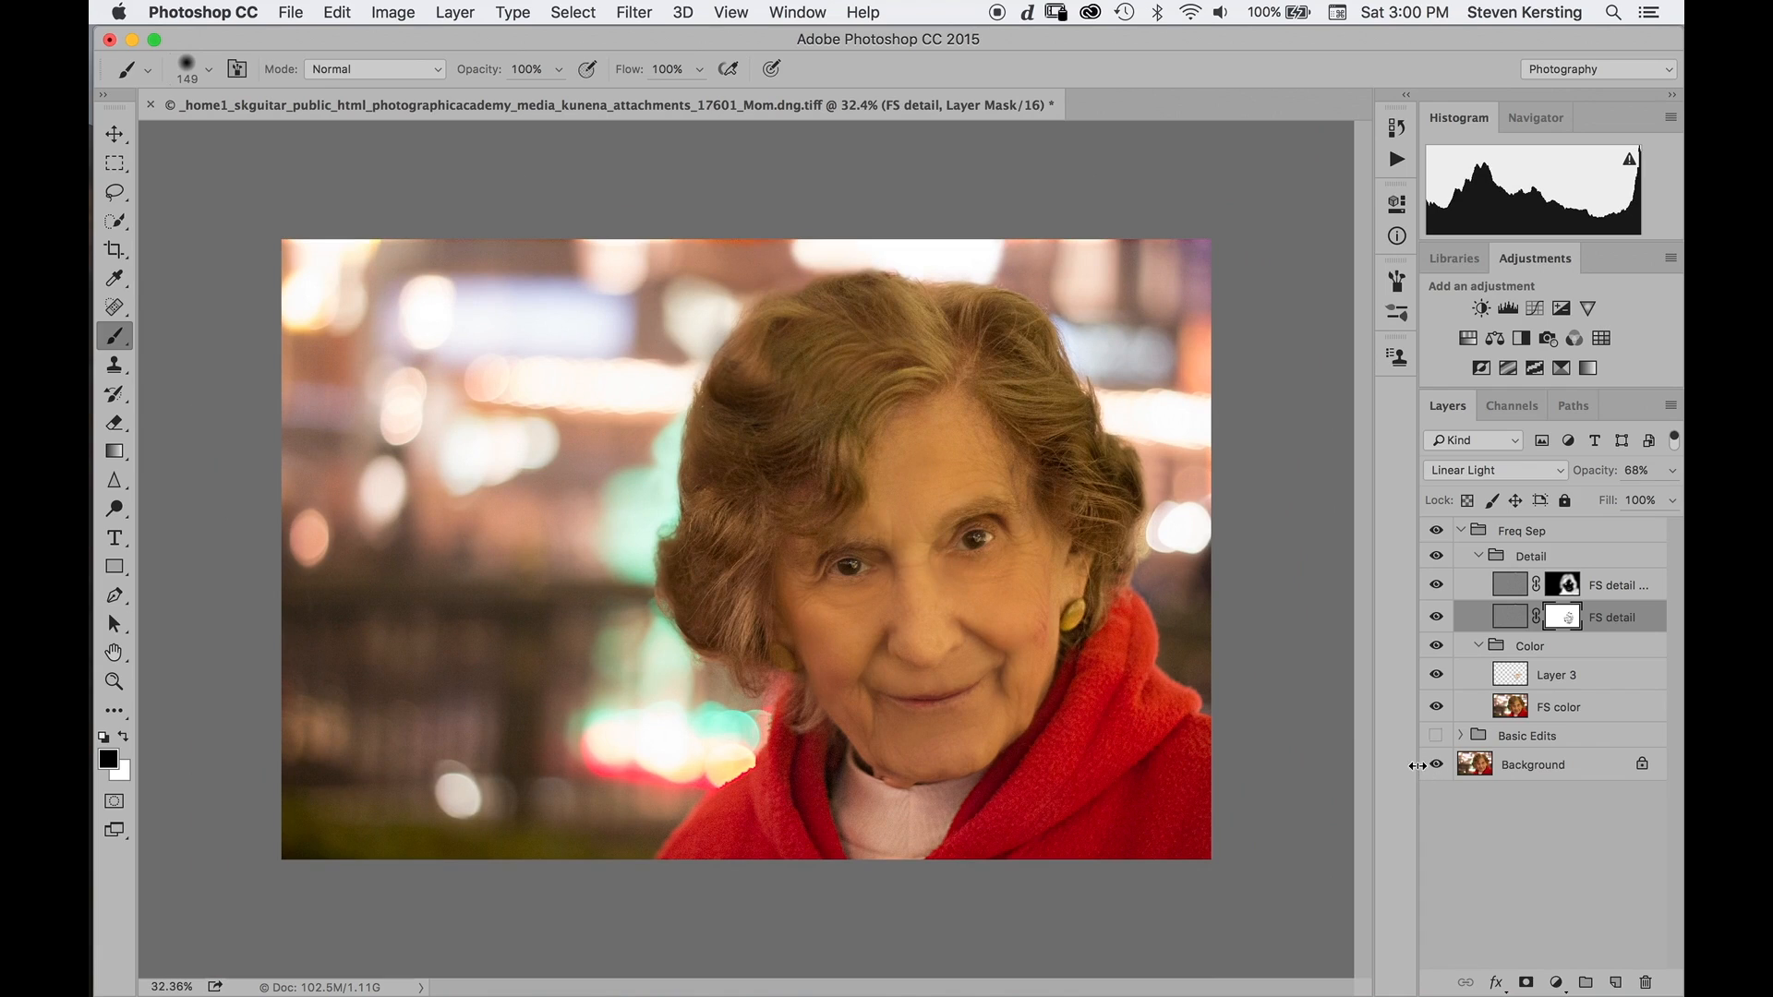
{"action": "left_click", "coordinate": [1436, 765], "text": "alt"}
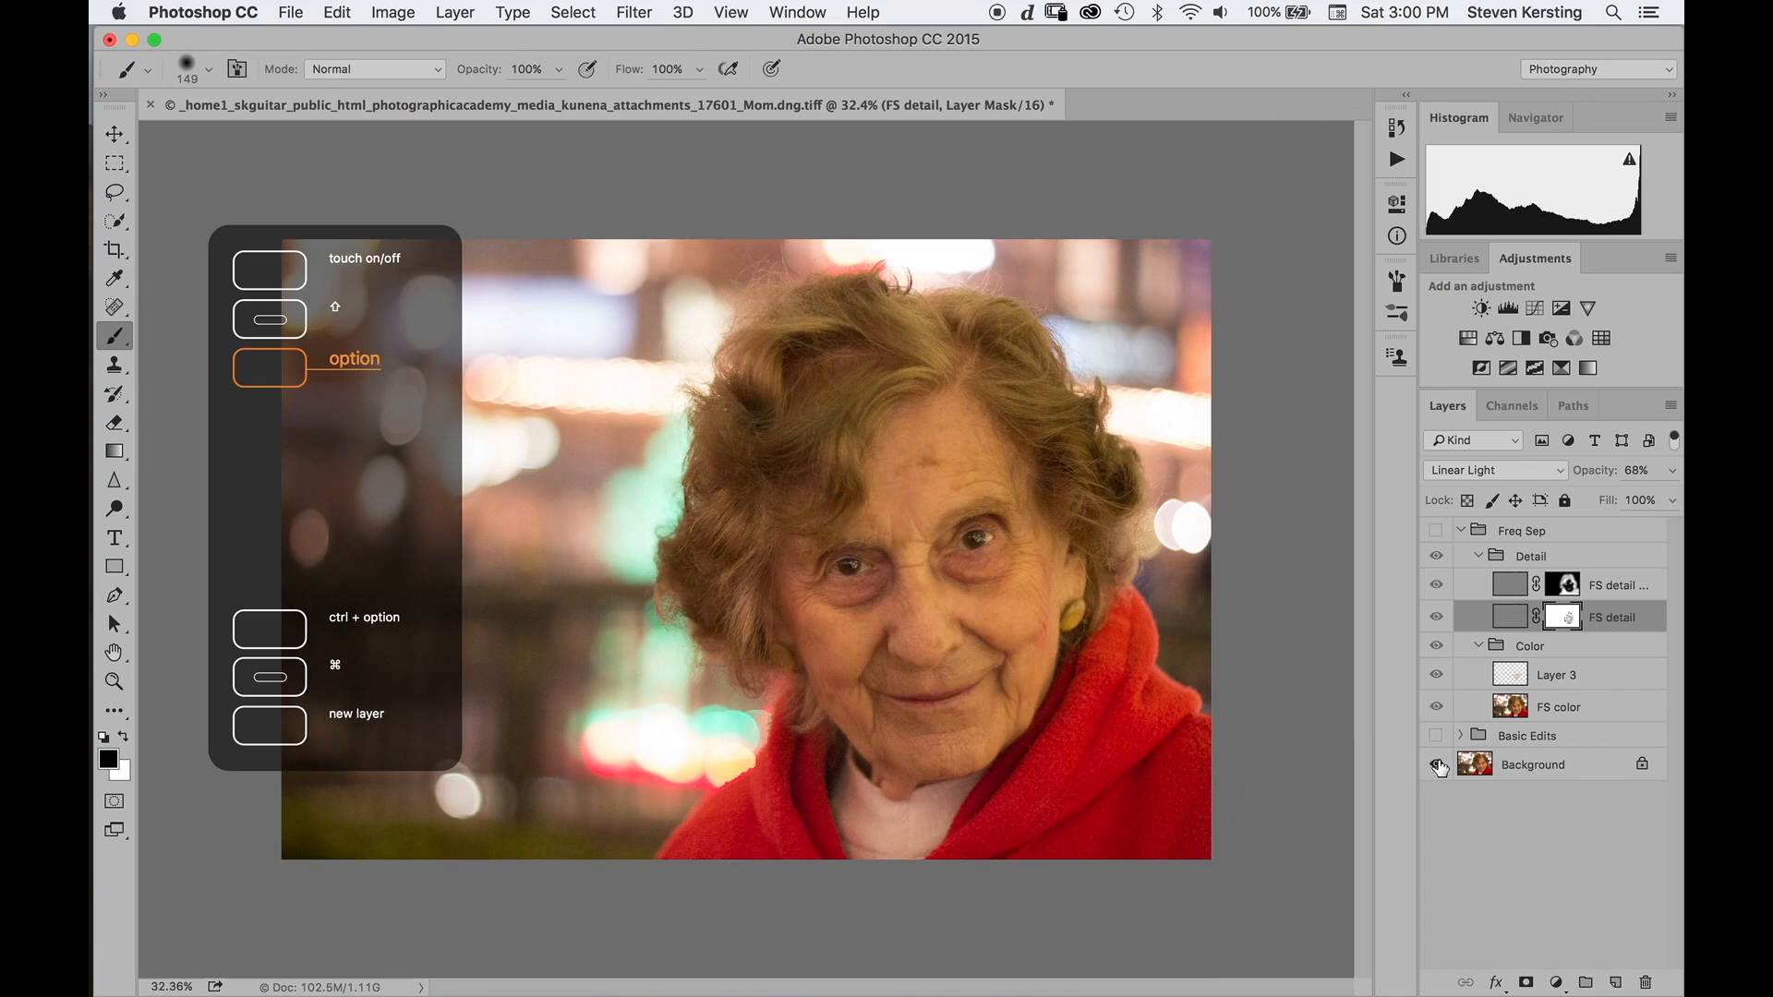
{"action": "left_click", "coordinate": [1436, 765], "text": "alt"}
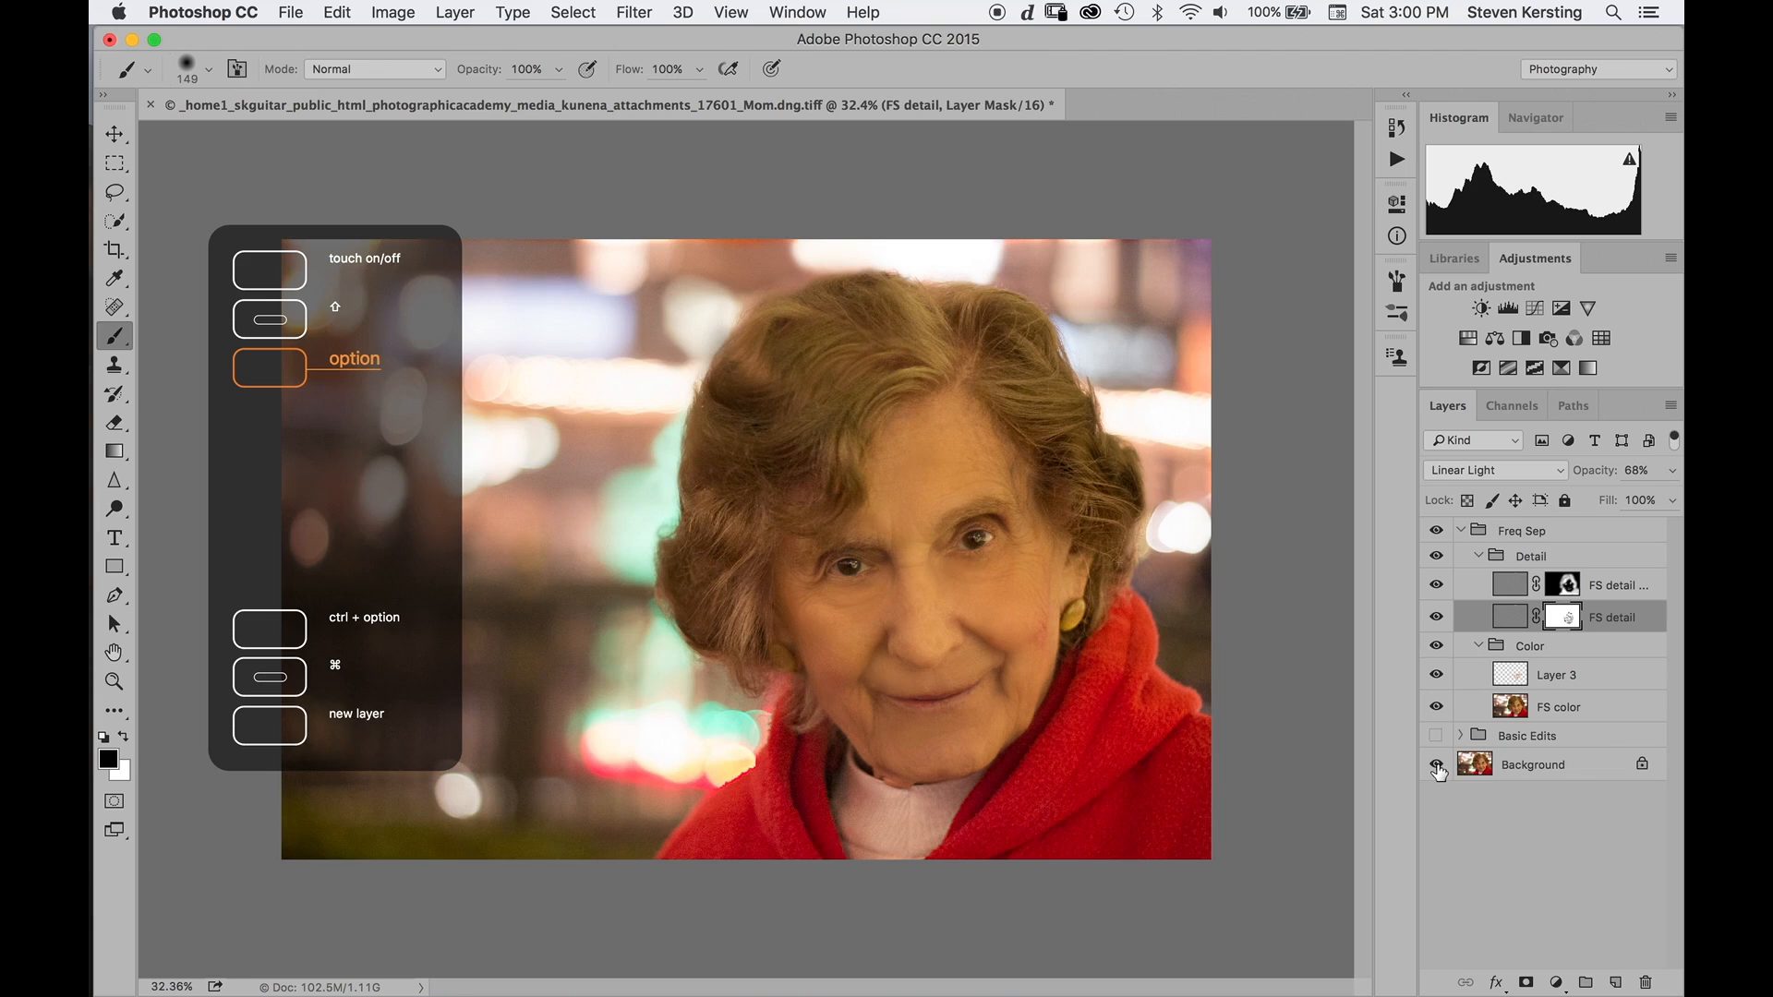
{"action": "left_click", "coordinate": [1437, 766], "text": "alt"}
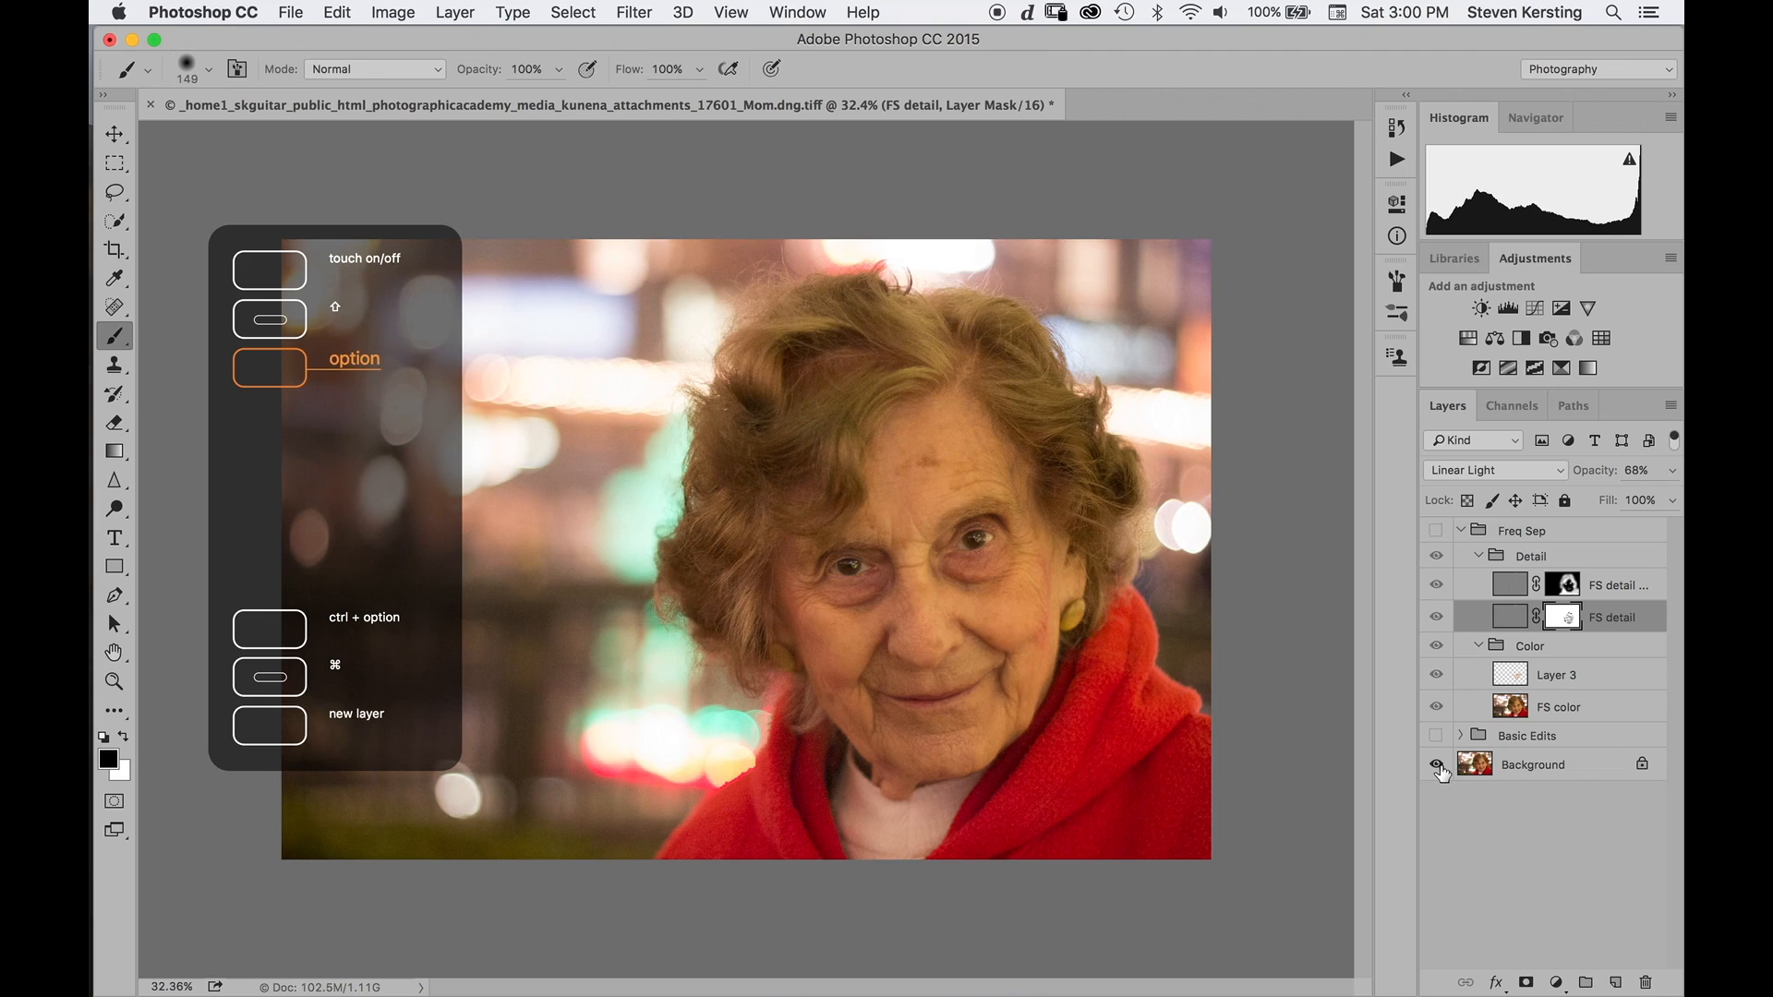
{"action": "left_click", "coordinate": [1437, 766], "text": "alt"}
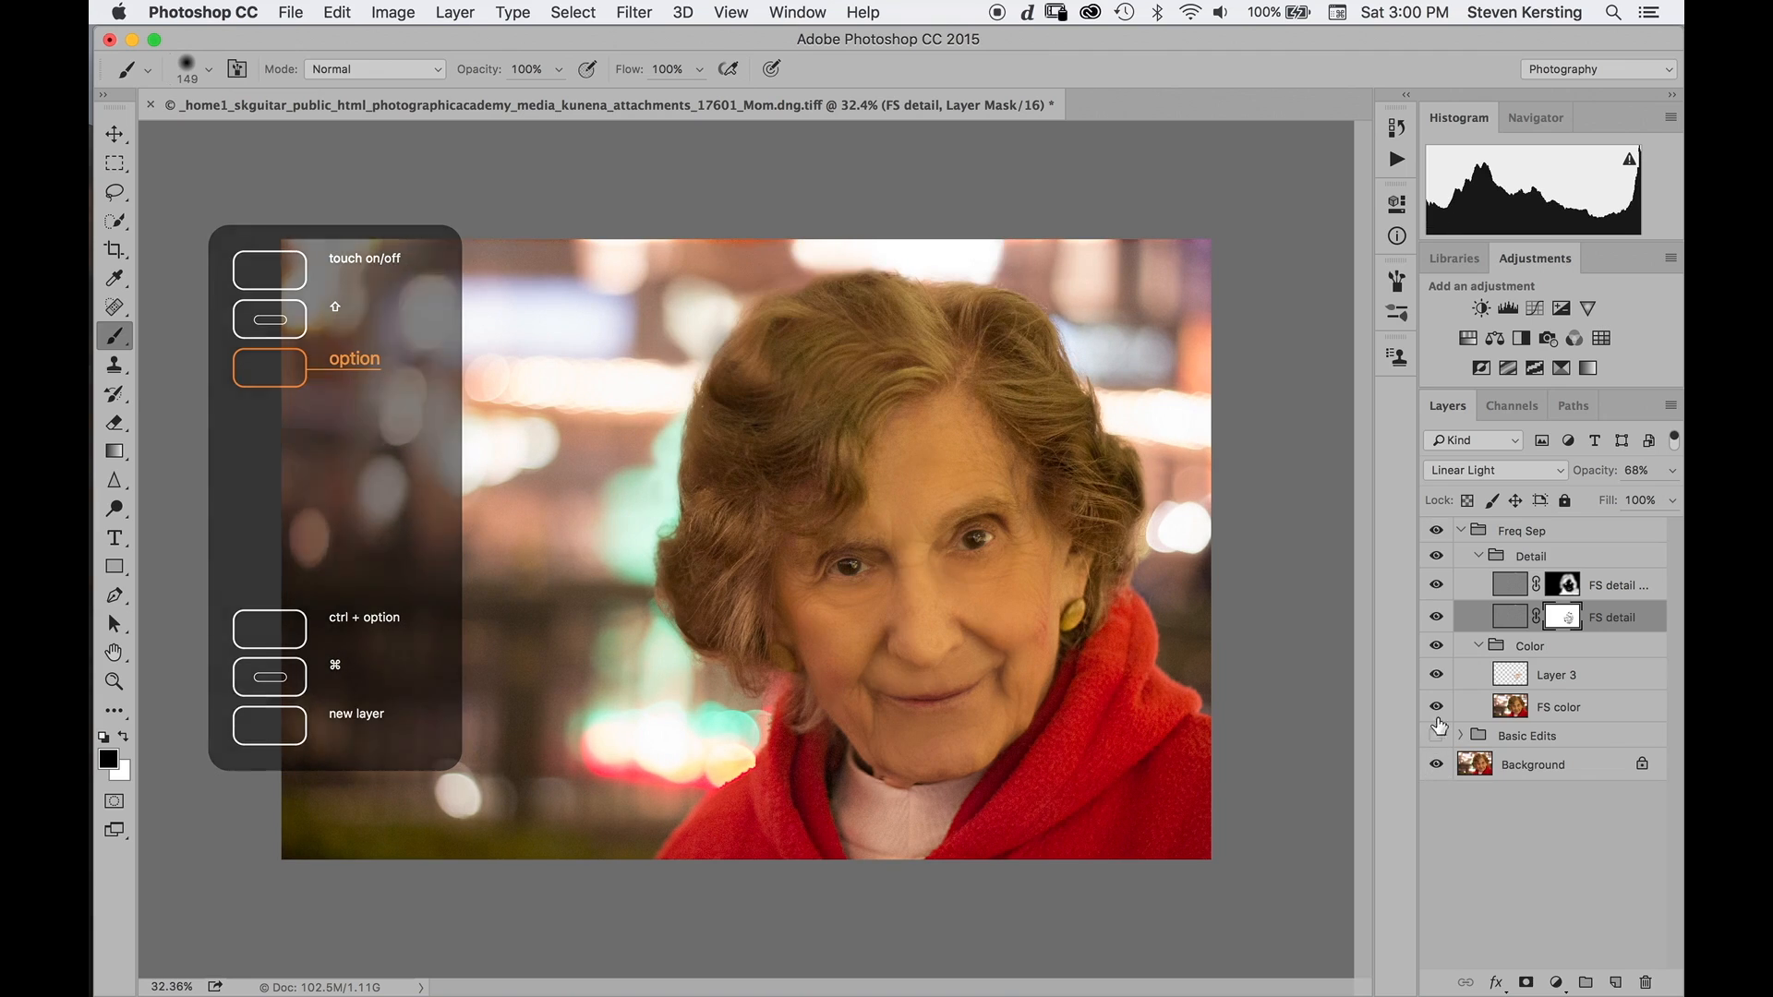
Collapse the Freq Sep group and add two Curves adjustment layers above it.
{"action": "left_click", "coordinate": [1461, 531]}
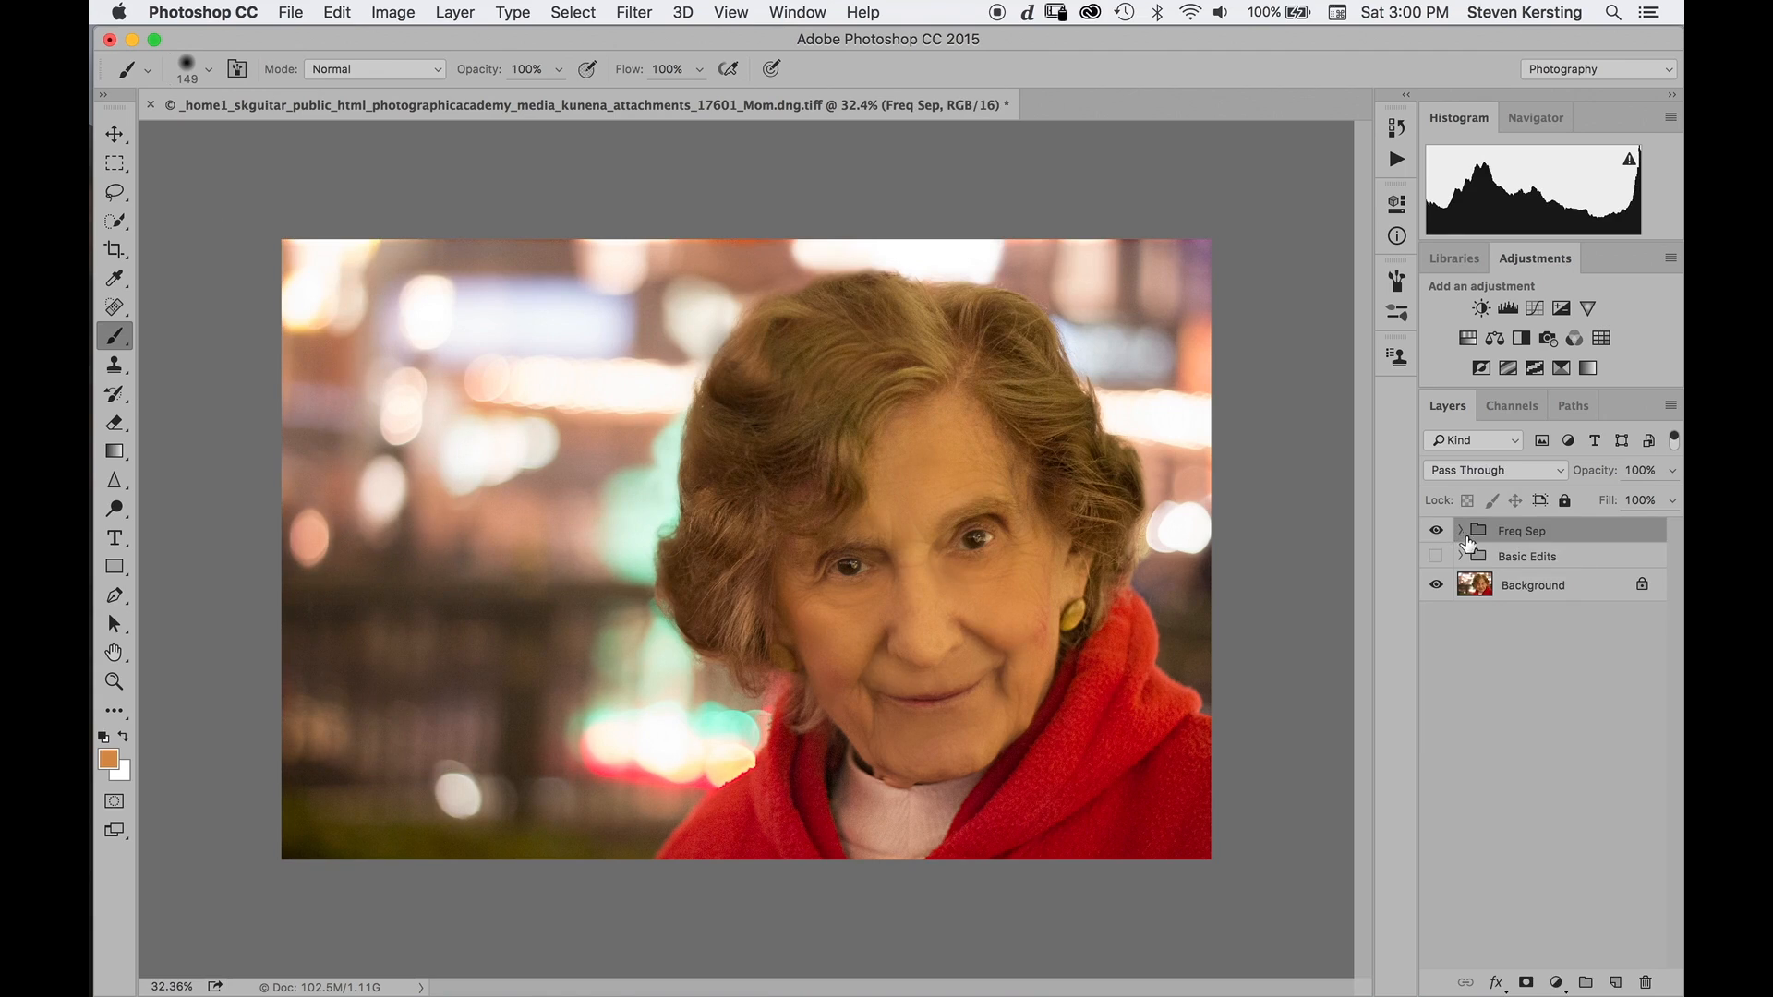
{"action": "left_click", "coordinate": [1535, 311]}
{"action": "left_click", "coordinate": [1535, 310]}
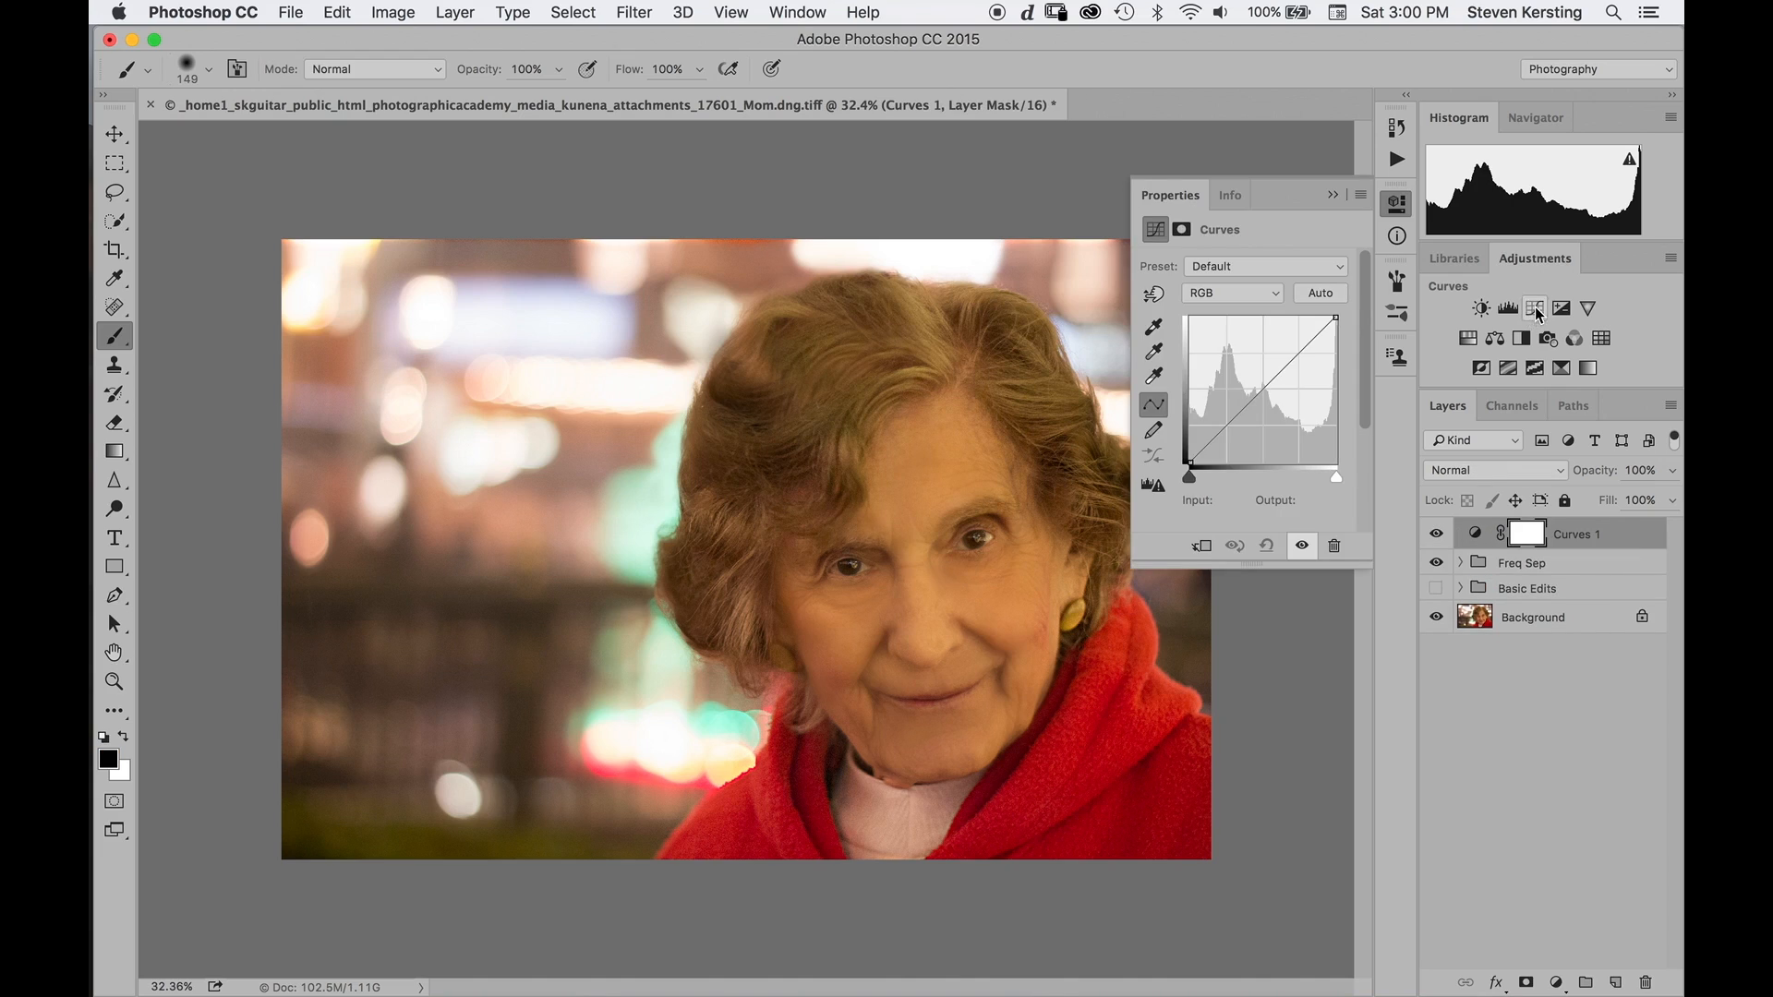
Hide Curves 2 and brighten the midtones on Curves 1 with a point at input 103, output 146.
{"action": "left_click", "coordinate": [1436, 533]}
{"action": "left_click", "coordinate": [1530, 571]}
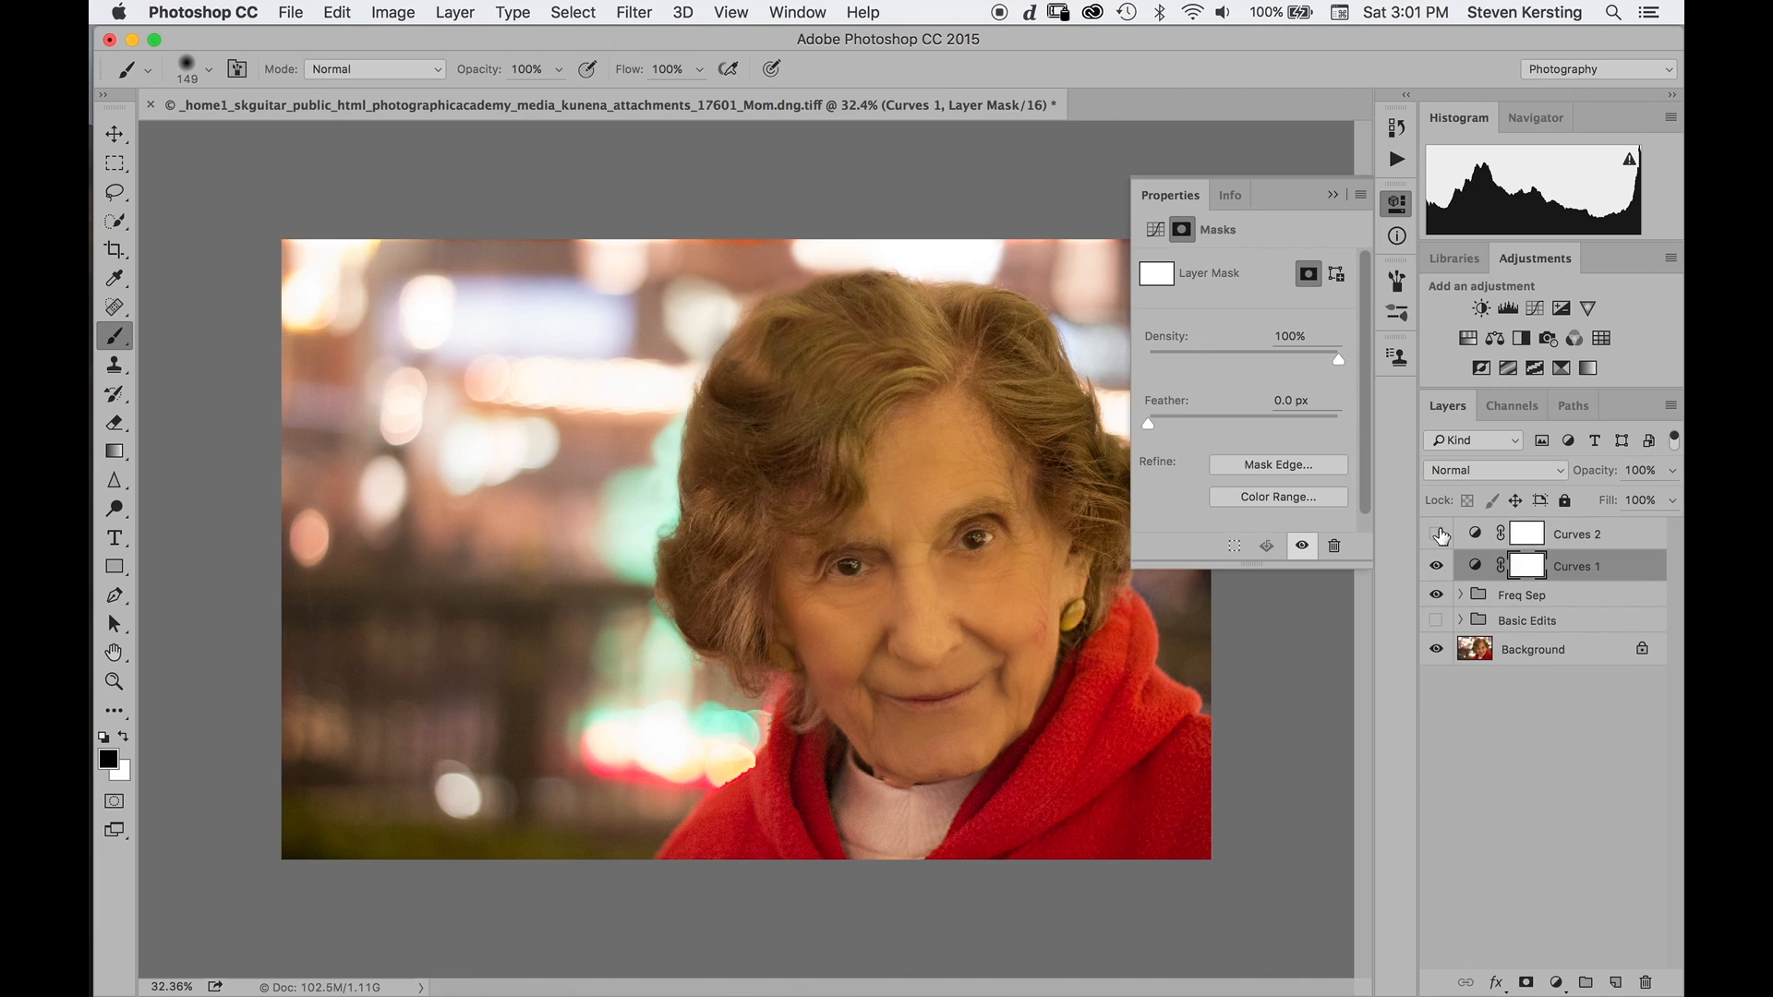
{"action": "left_click", "coordinate": [1475, 567]}
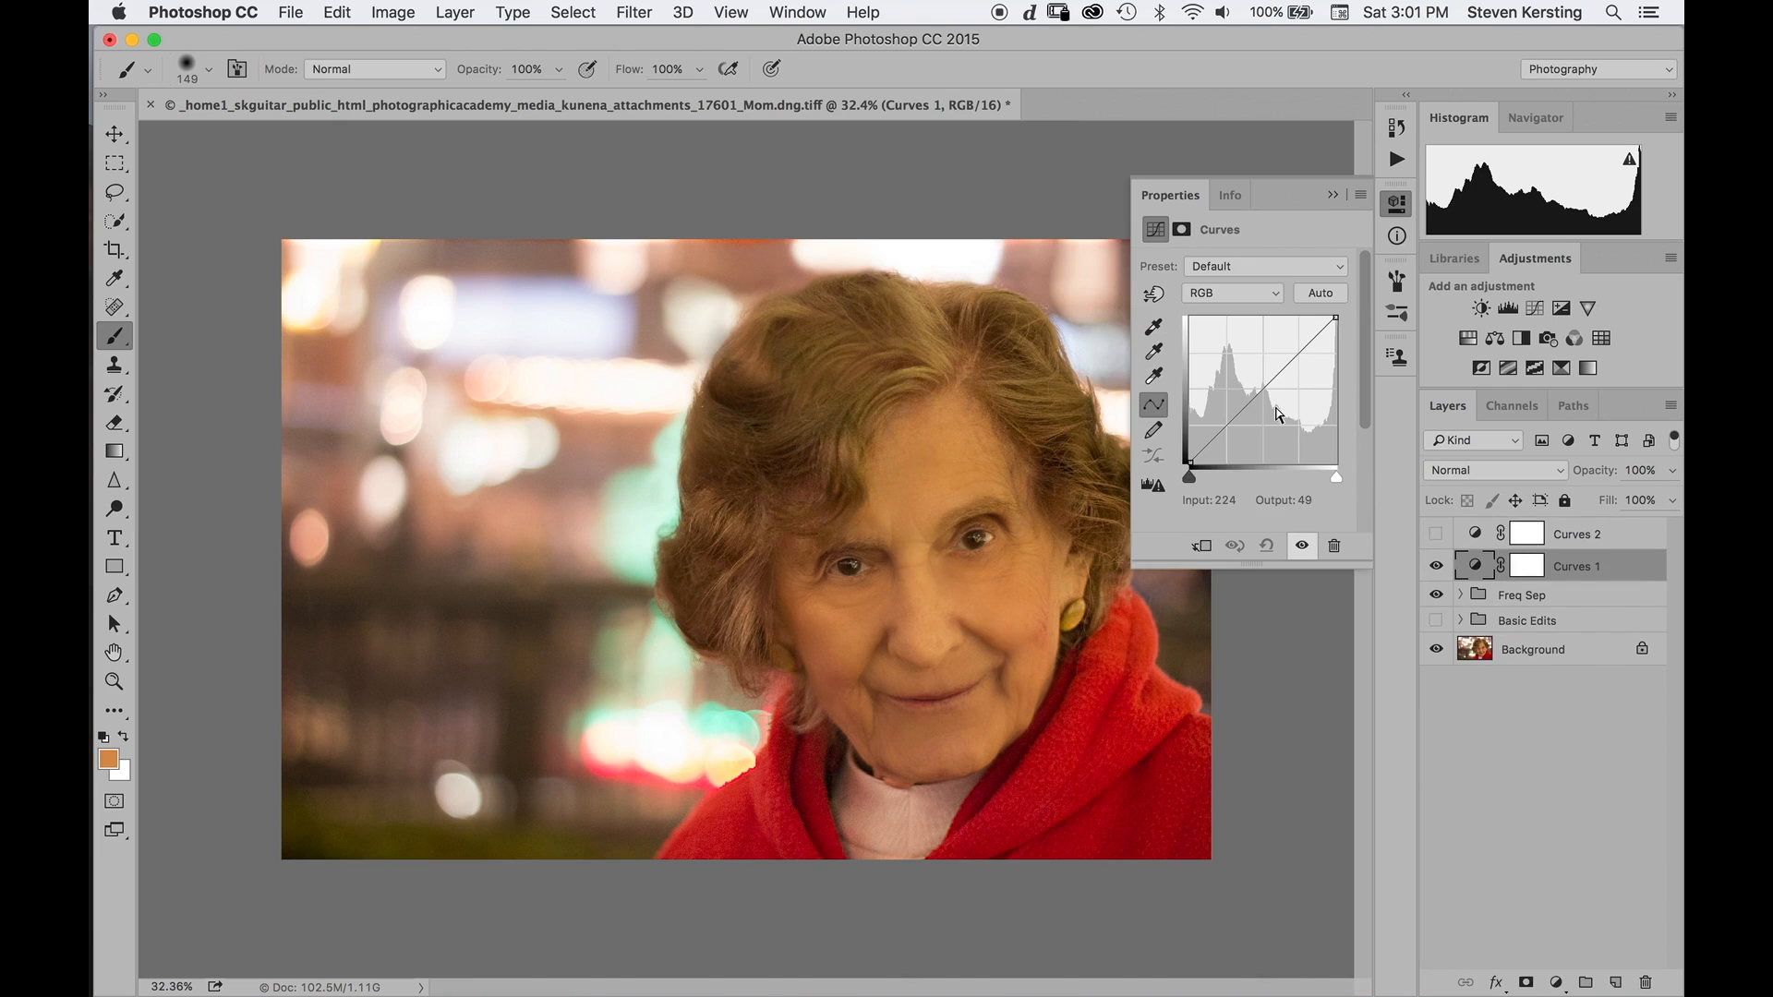
{"action": "left_click_drag", "start_coordinate": [1255, 397], "coordinate": [1248, 378]}
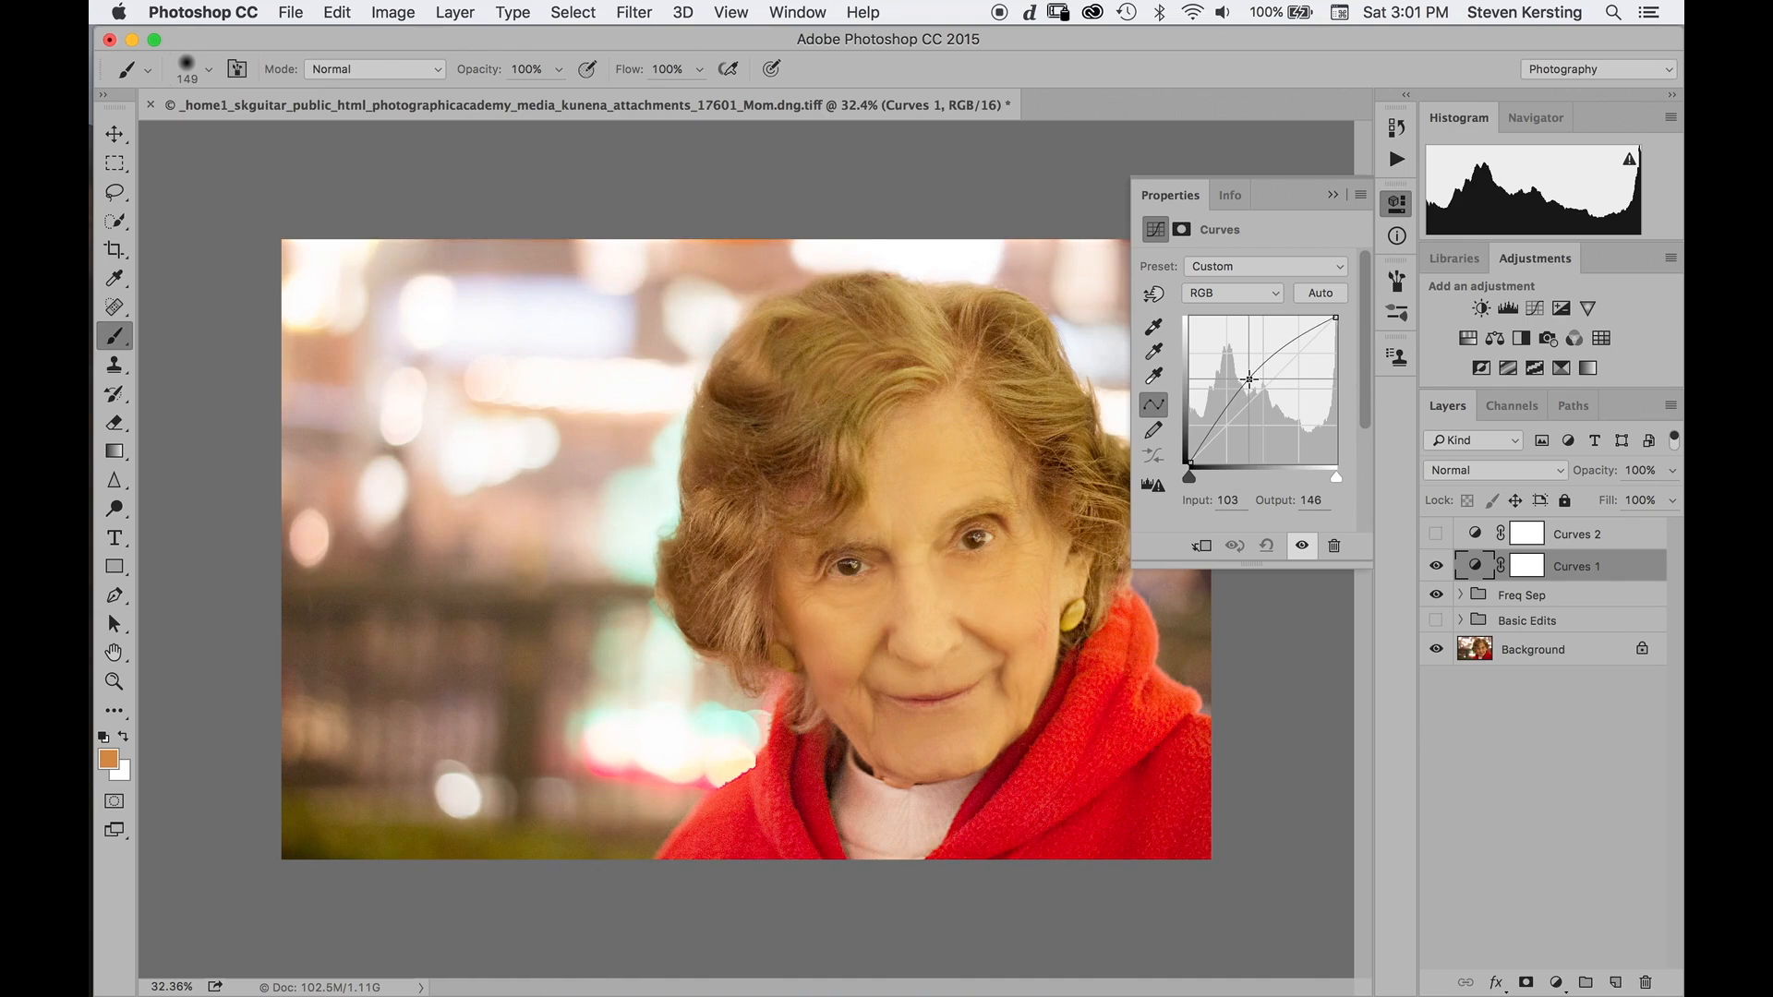
Show Curves 2 and darken its midtones with a point at input 144, output 105.
{"action": "left_click", "coordinate": [1474, 533]}
{"action": "left_click", "coordinate": [1436, 533]}
{"action": "left_click_drag", "start_coordinate": [1267, 386], "coordinate": [1272, 402]}
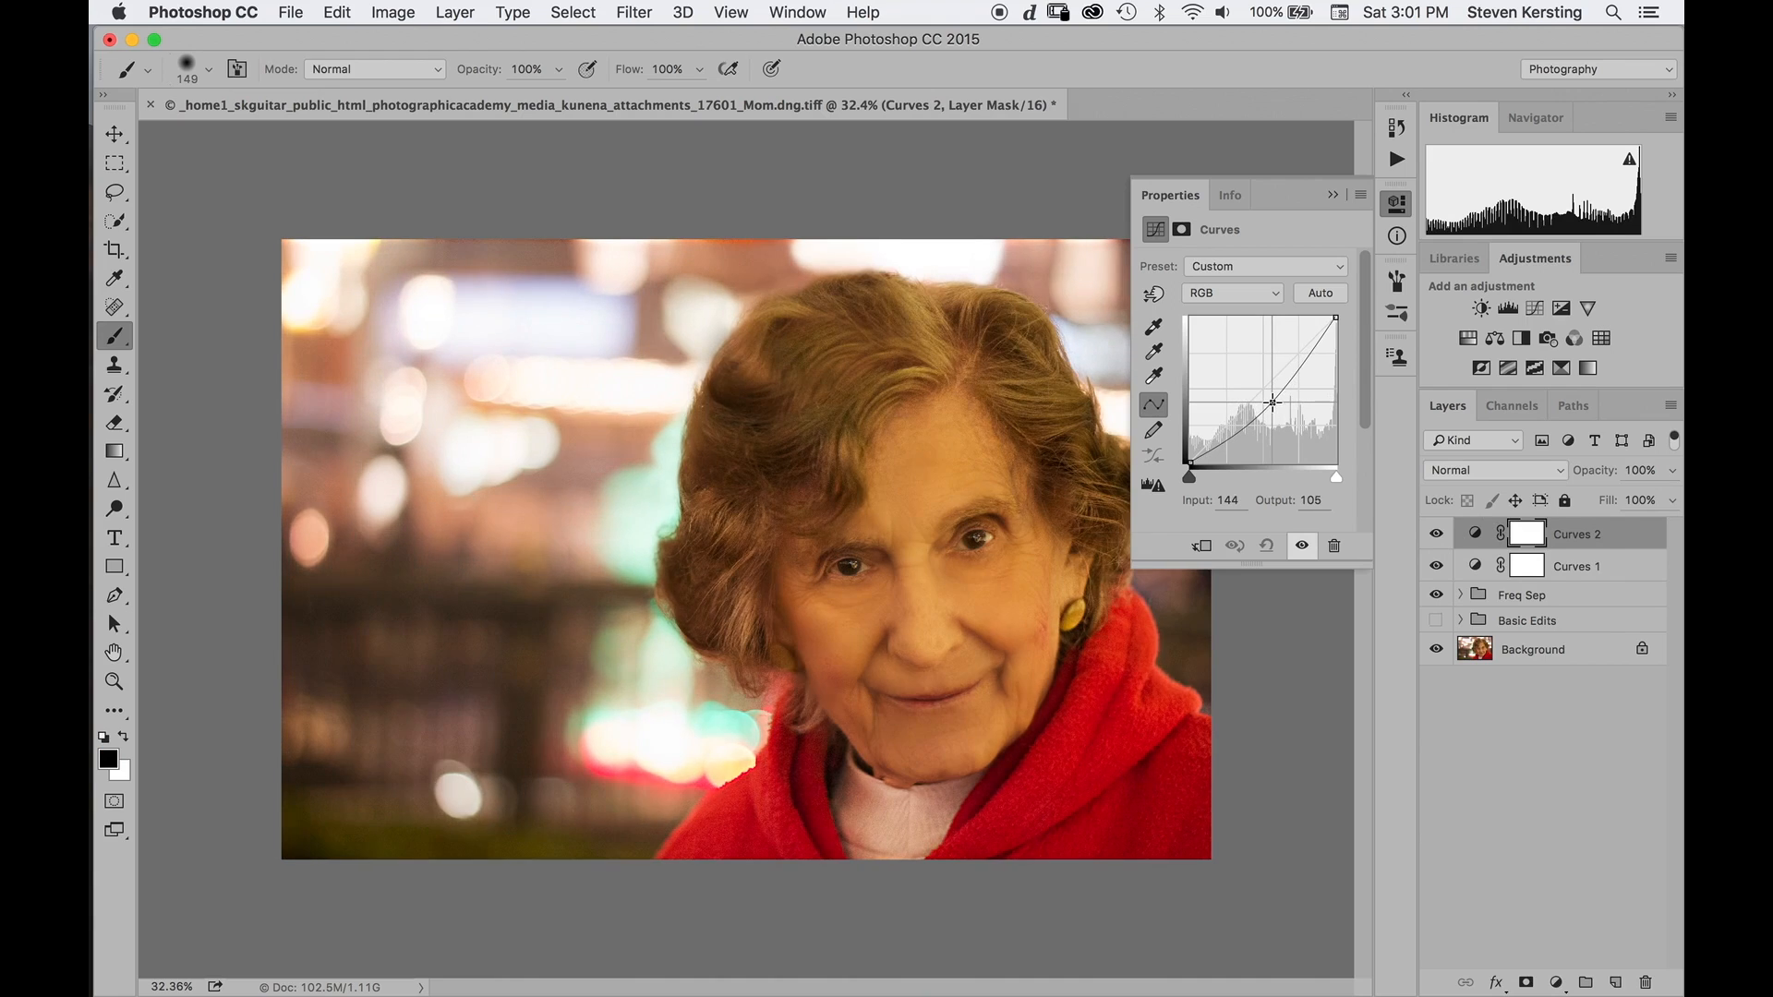
With Curves 2 hidden, use Apply Image on the Curves 1 mask with the merged RGB image, Add blending, 100% opacity and scale 2.
{"action": "left_click", "coordinate": [1436, 534]}
{"action": "left_click", "coordinate": [1523, 567]}
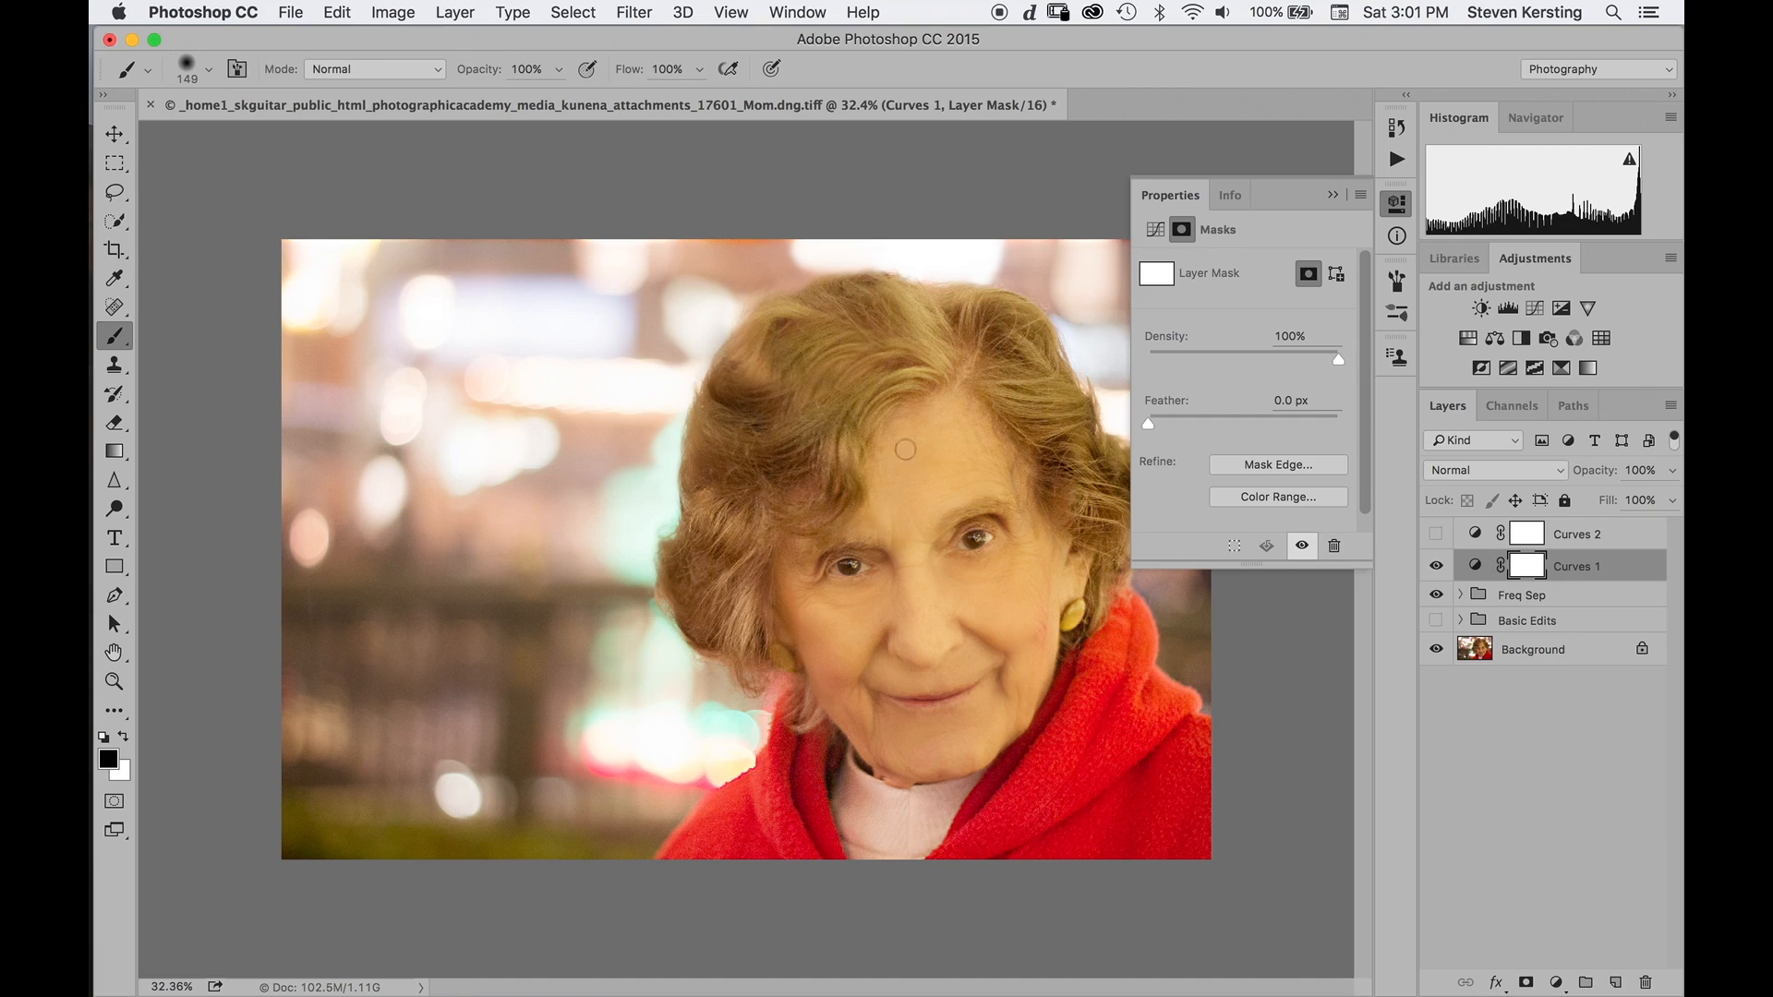
{"action": "left_click", "coordinate": [393, 13]}
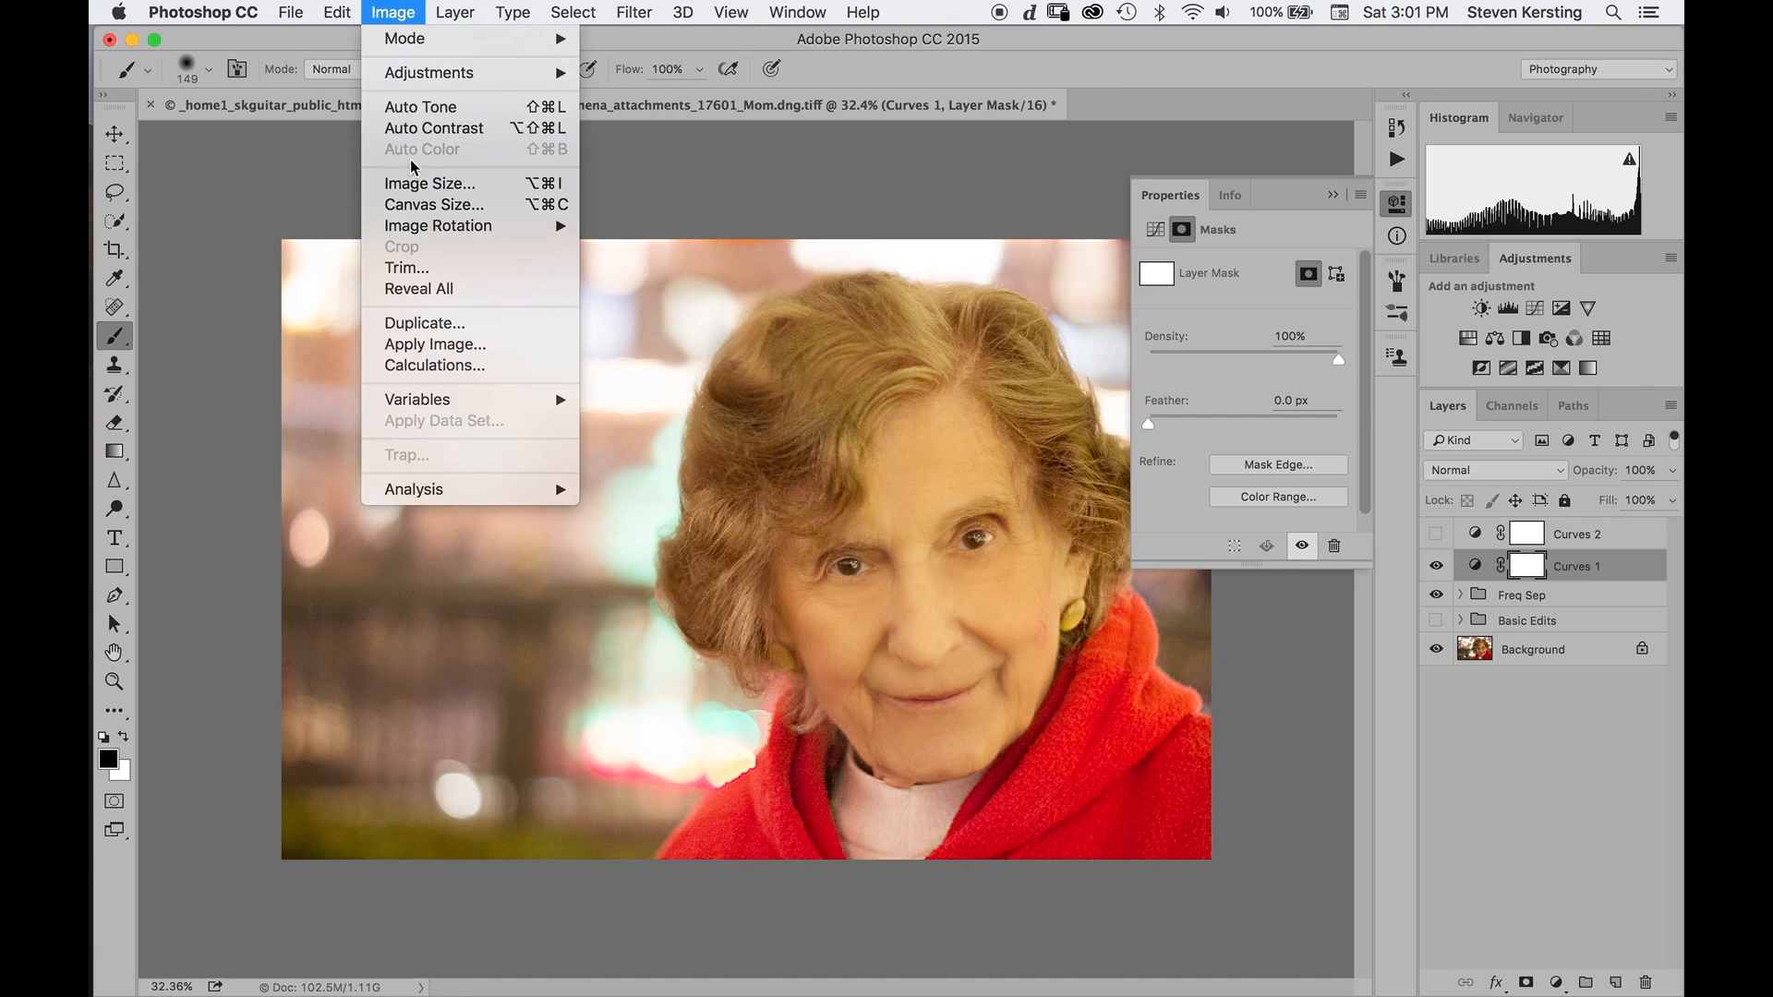
{"action": "left_click", "coordinate": [440, 345]}
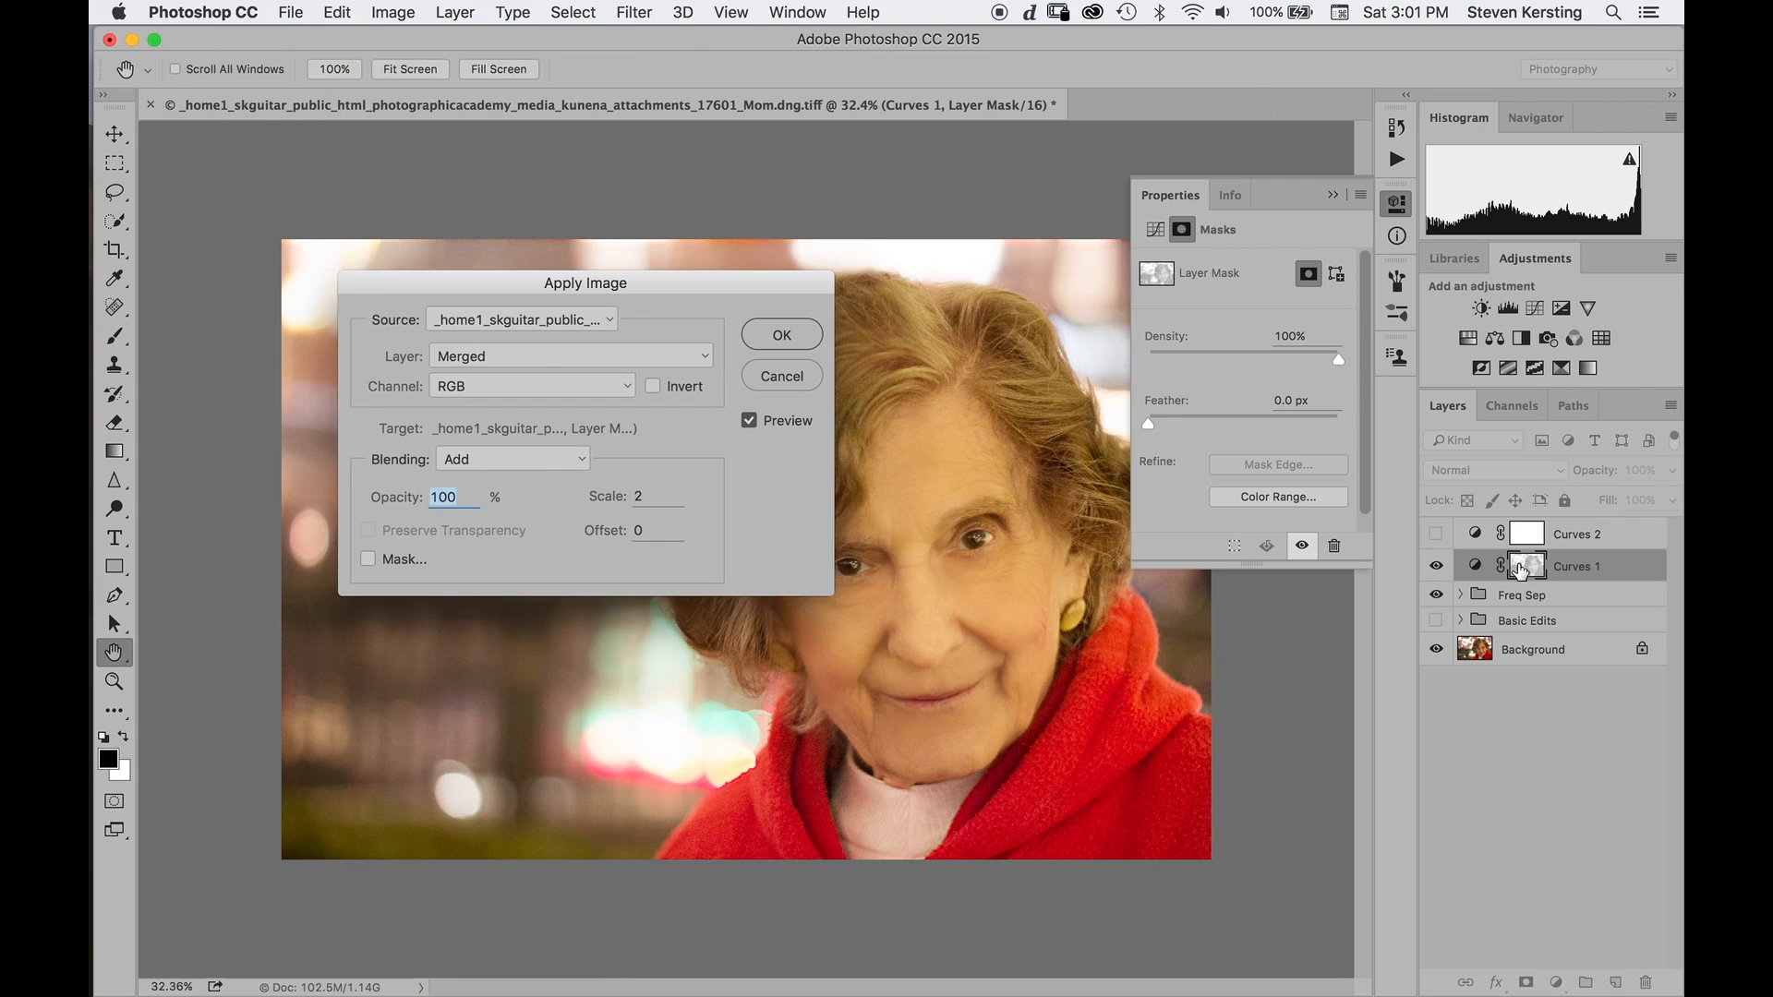
{"action": "left_click", "coordinate": [782, 335]}
{"action": "key", "text": "b"}
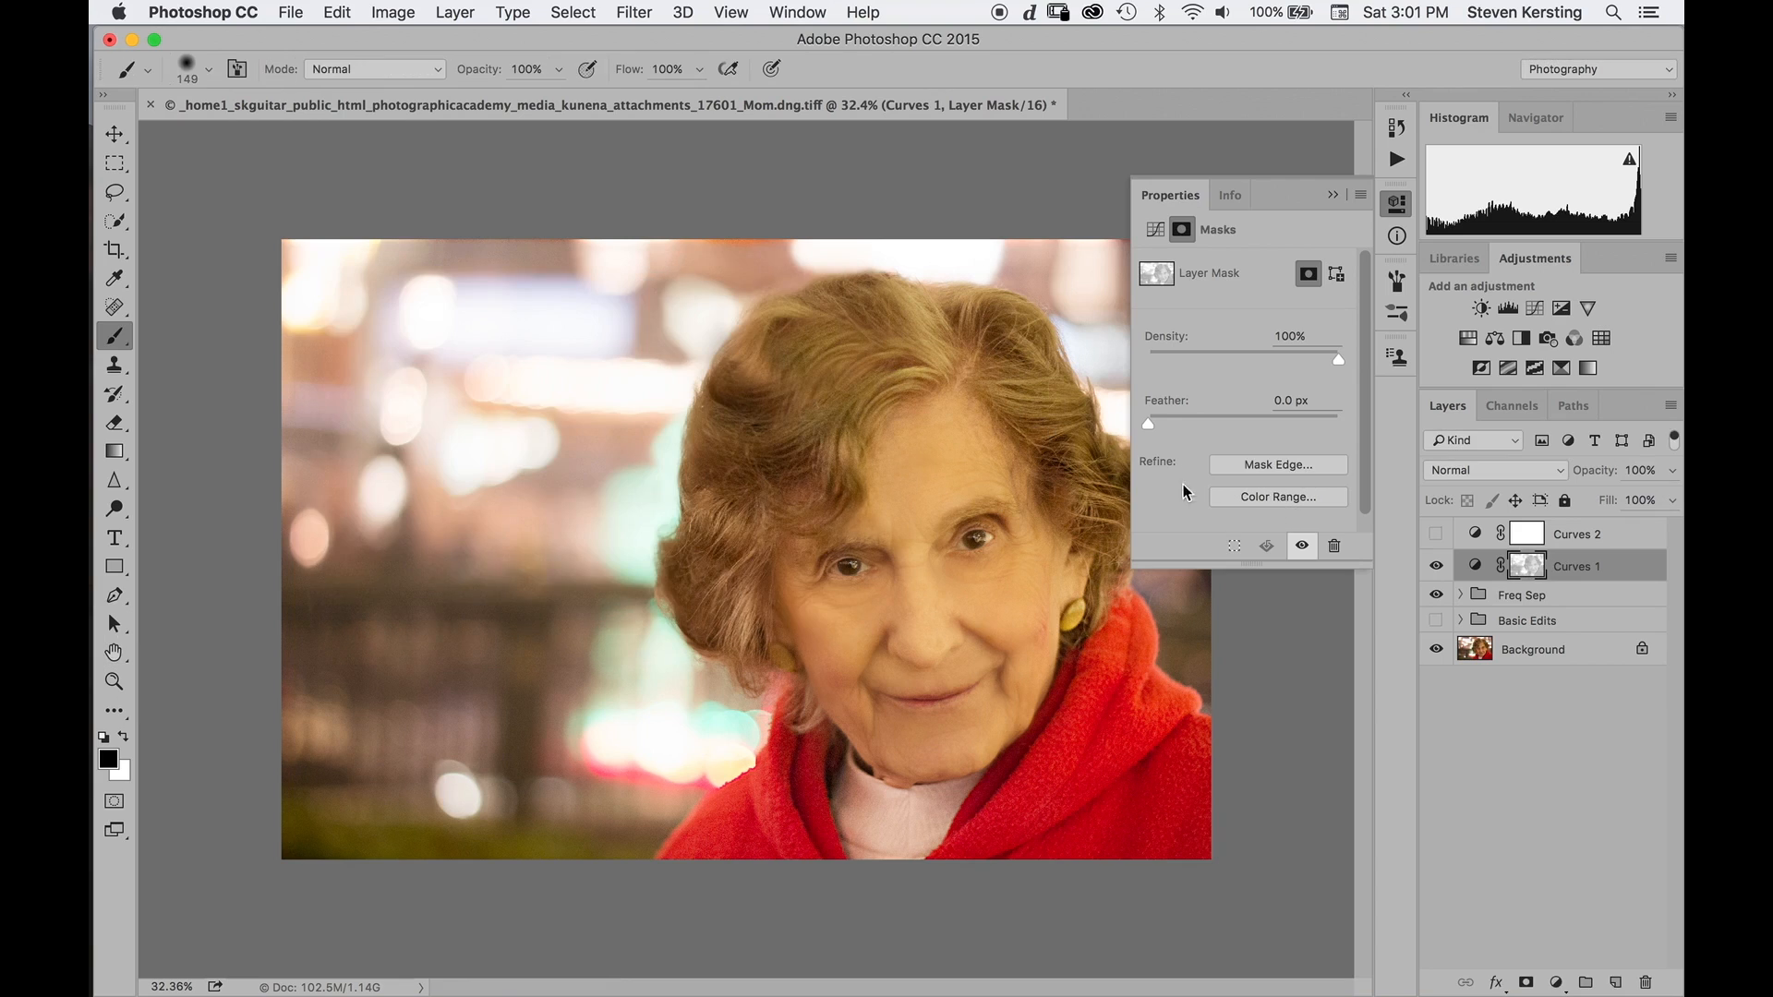
Show Curves 2 again and fill its mask with an inverted version of the image using Apply Image.
{"action": "left_click", "coordinate": [1435, 533]}
{"action": "left_click", "coordinate": [1522, 534]}
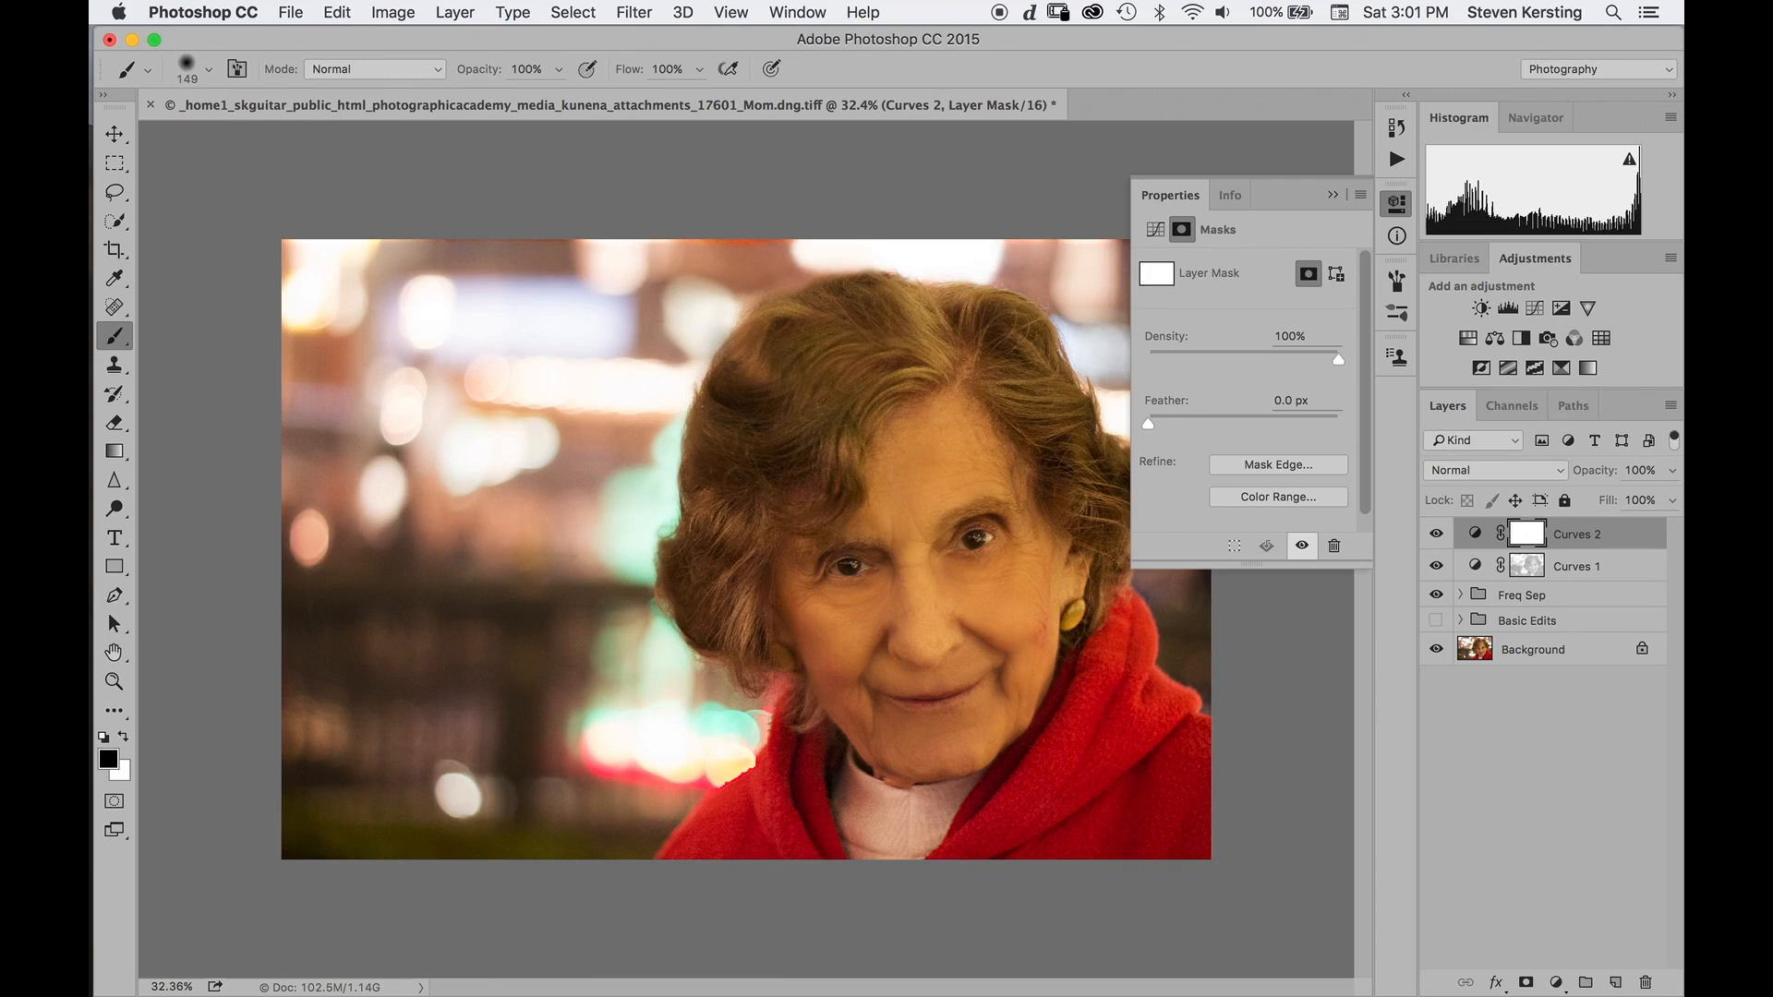
Display the Curves 2 mask and the Curves 1 mask on the canvas to compare them.
{"action": "left_click", "coordinate": [1532, 534], "text": "alt"}
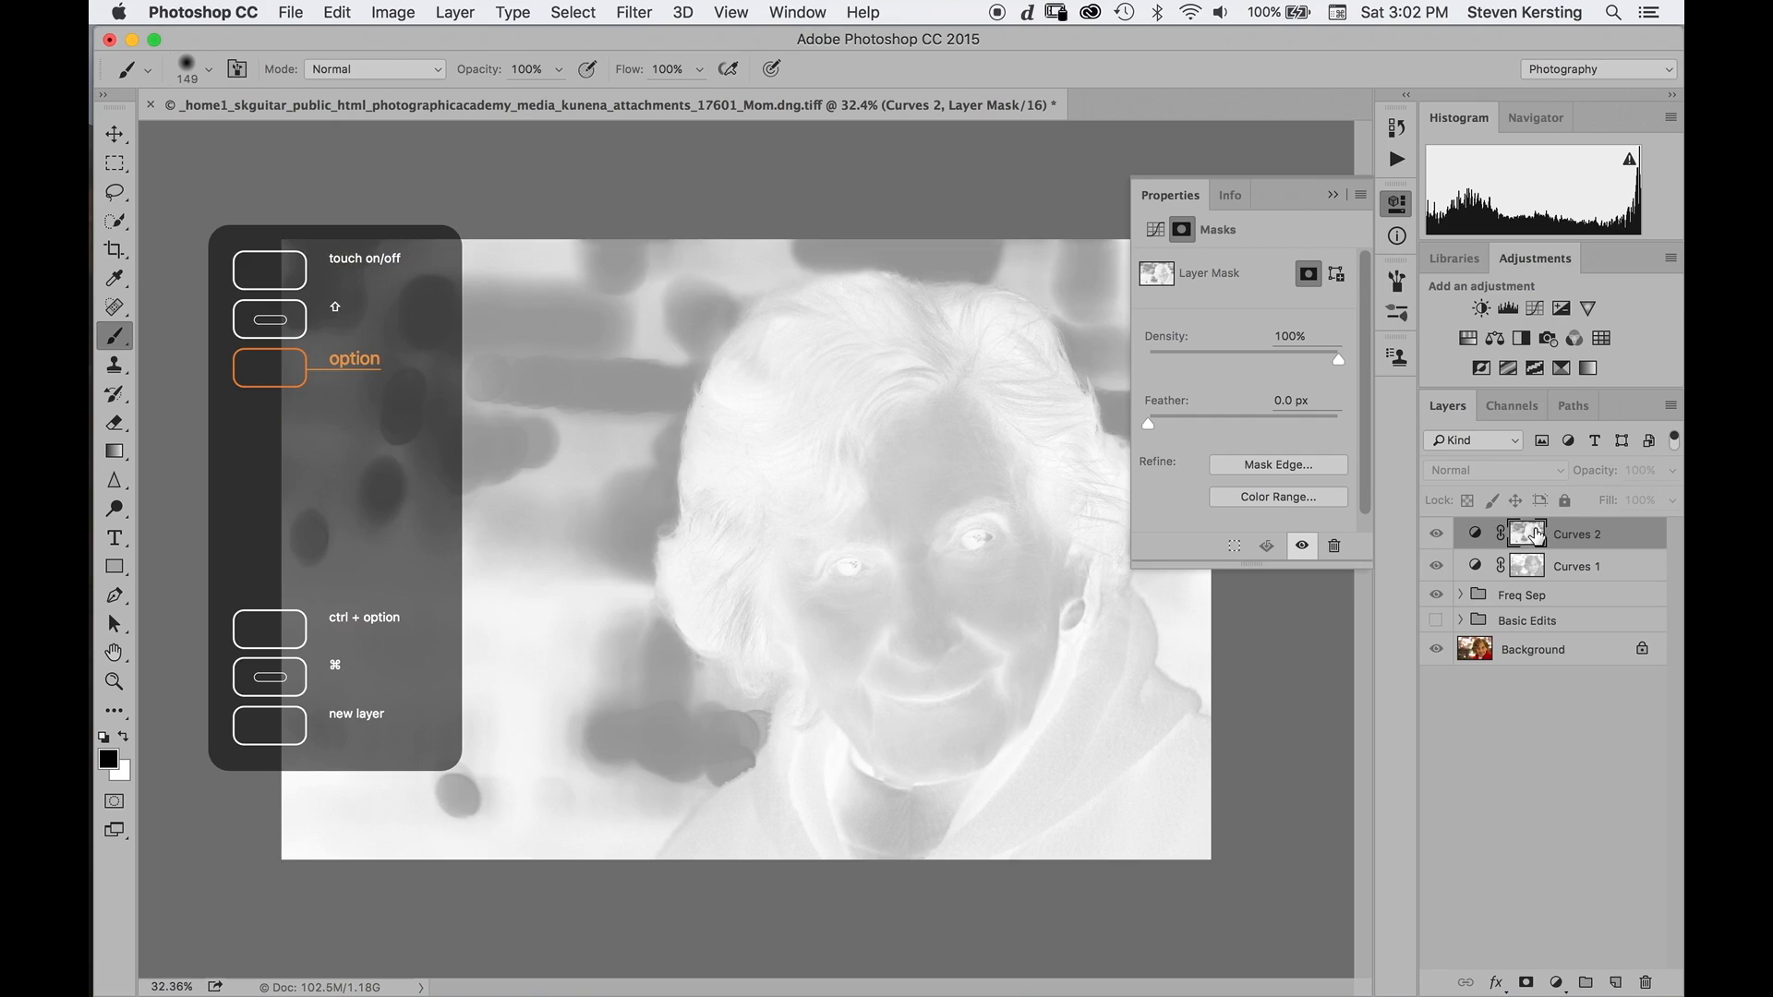
{"action": "left_click", "coordinate": [1536, 536], "text": "alt"}
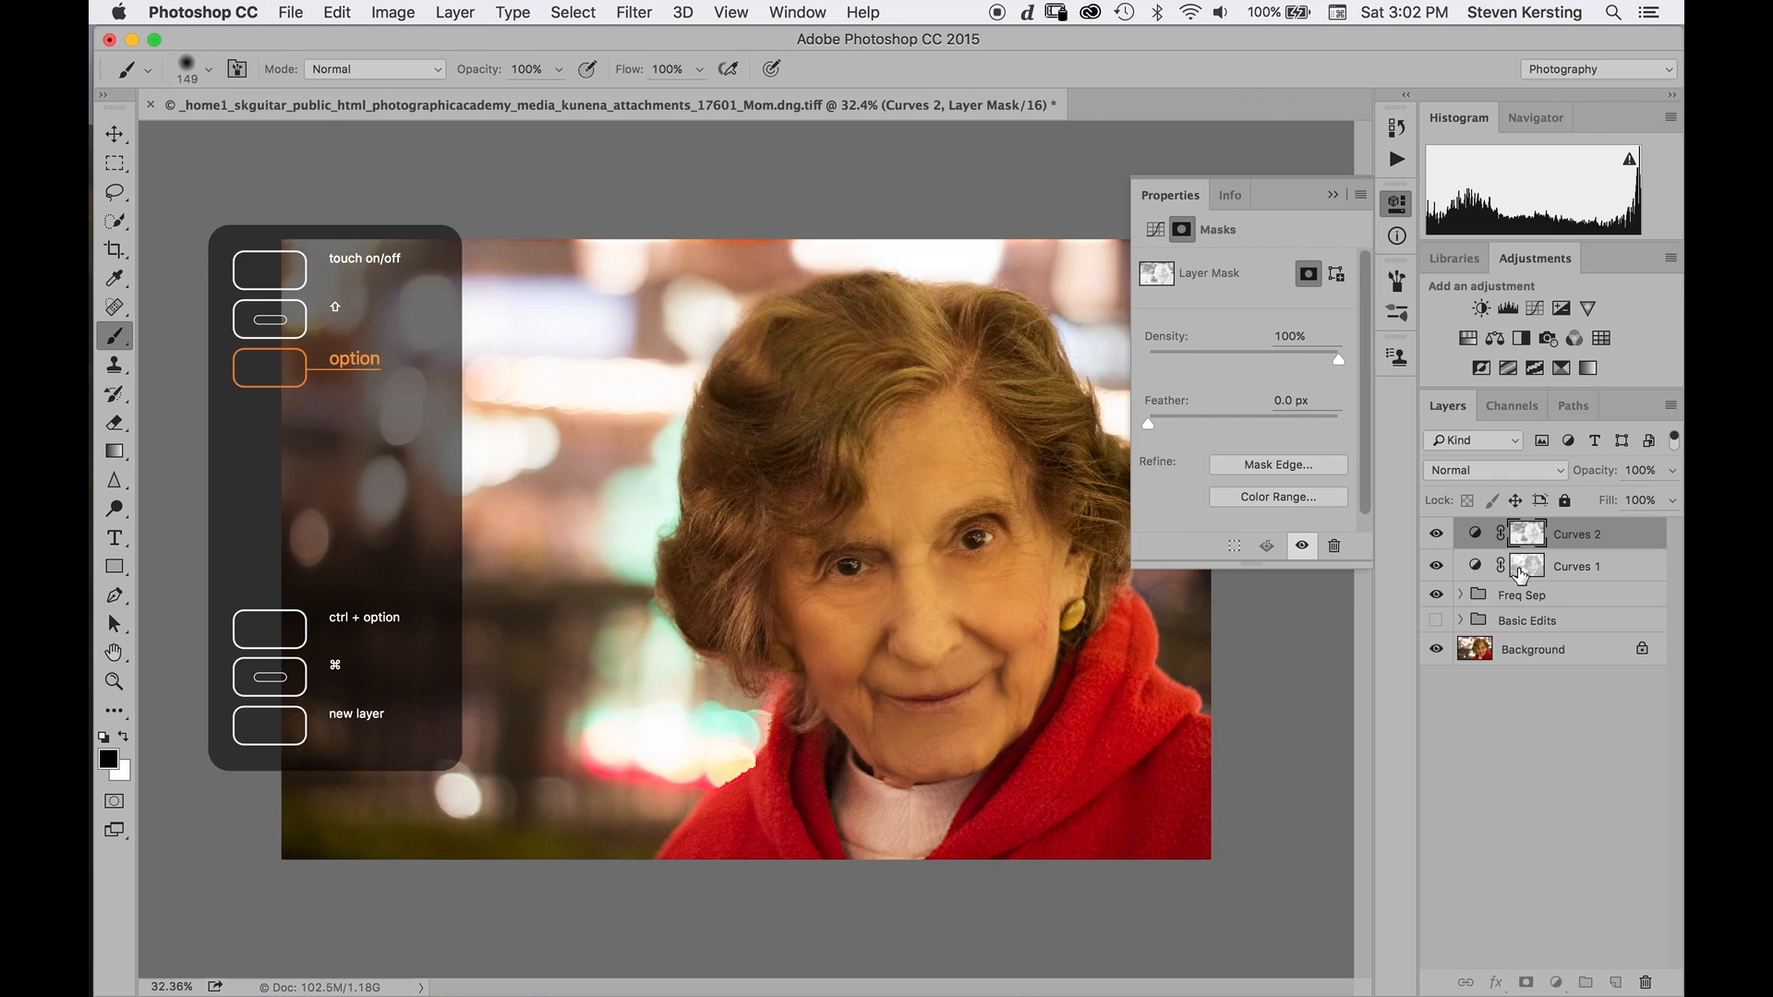
{"action": "left_click", "coordinate": [1526, 570], "text": "alt"}
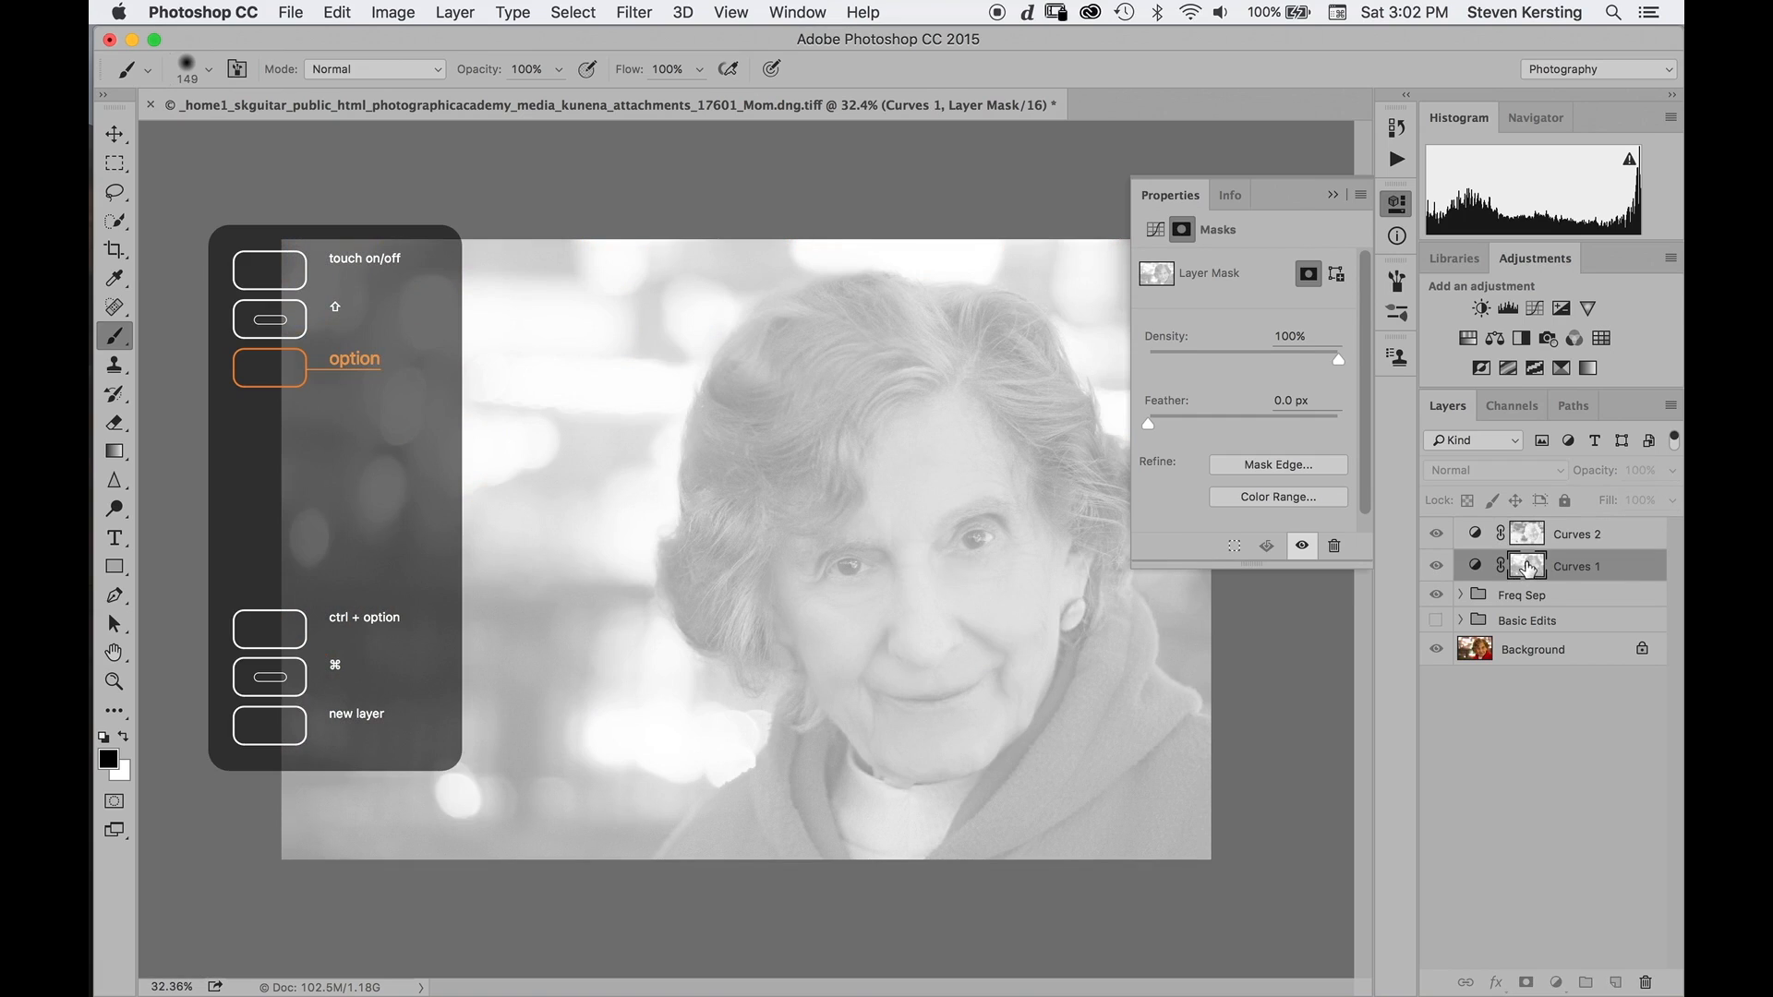
Place Curves 2 and Curves 1 each in a separate group and give both groups a black layer mask.
{"action": "left_click", "coordinate": [1528, 567], "text": "alt"}
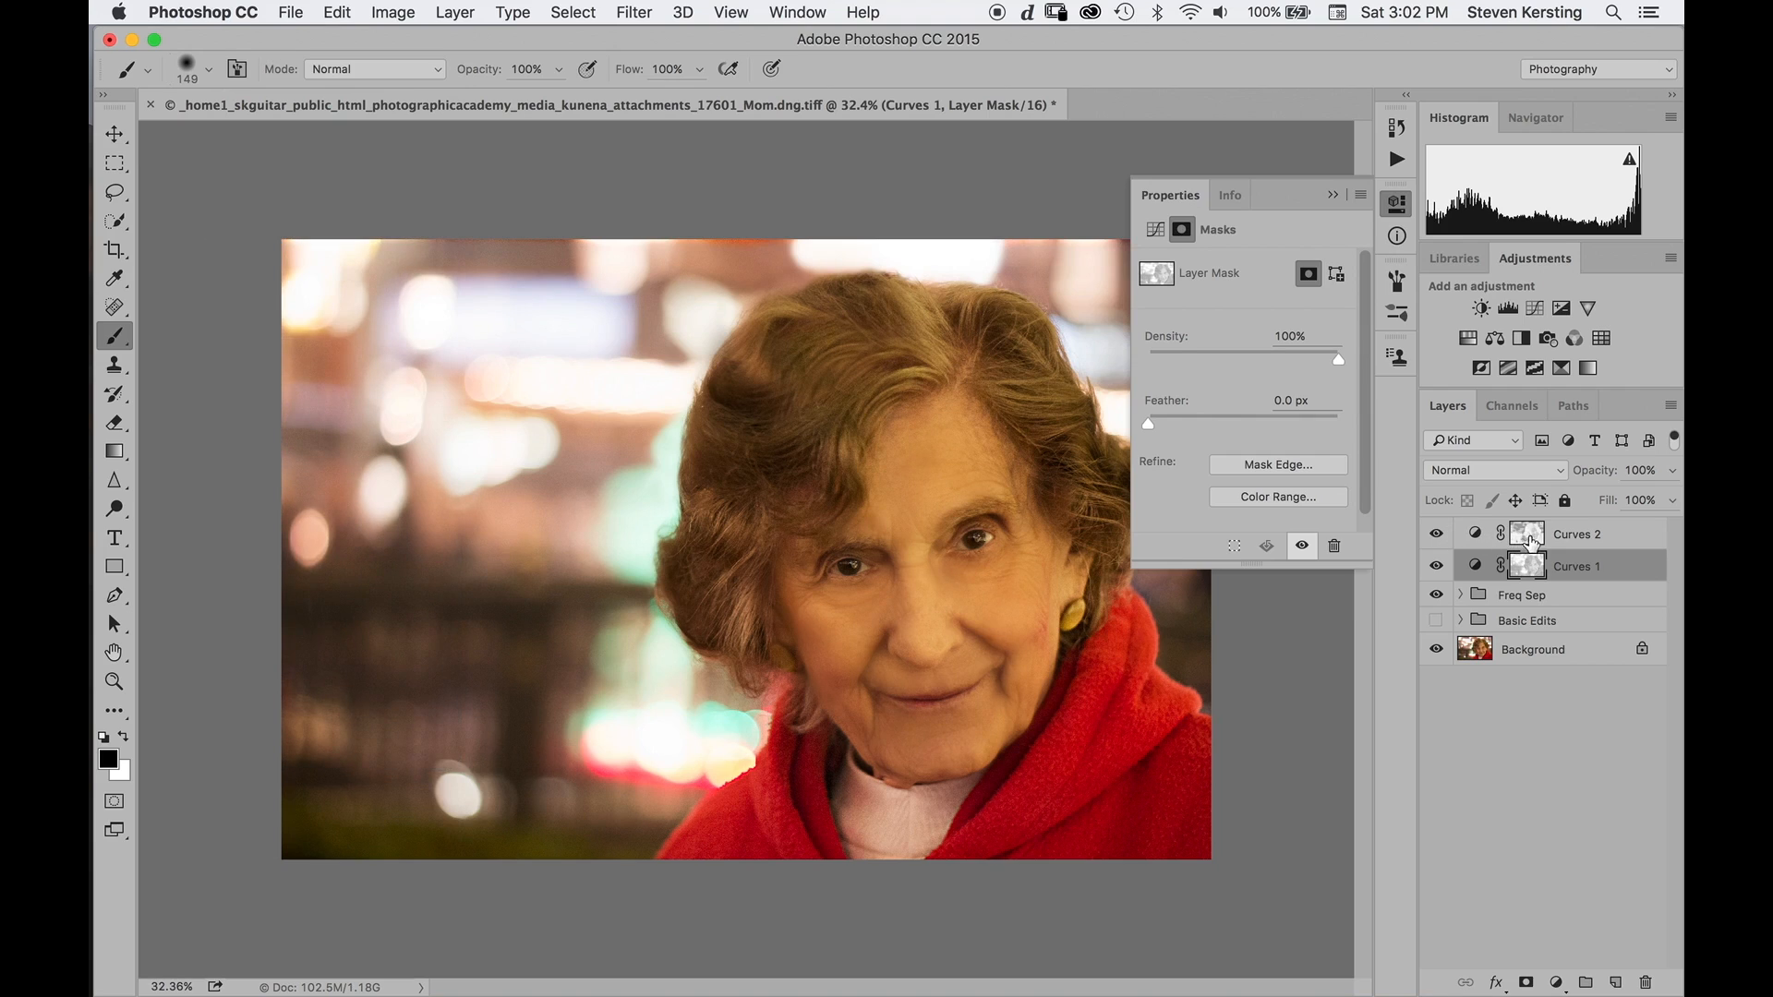
{"action": "left_click", "coordinate": [1563, 537]}
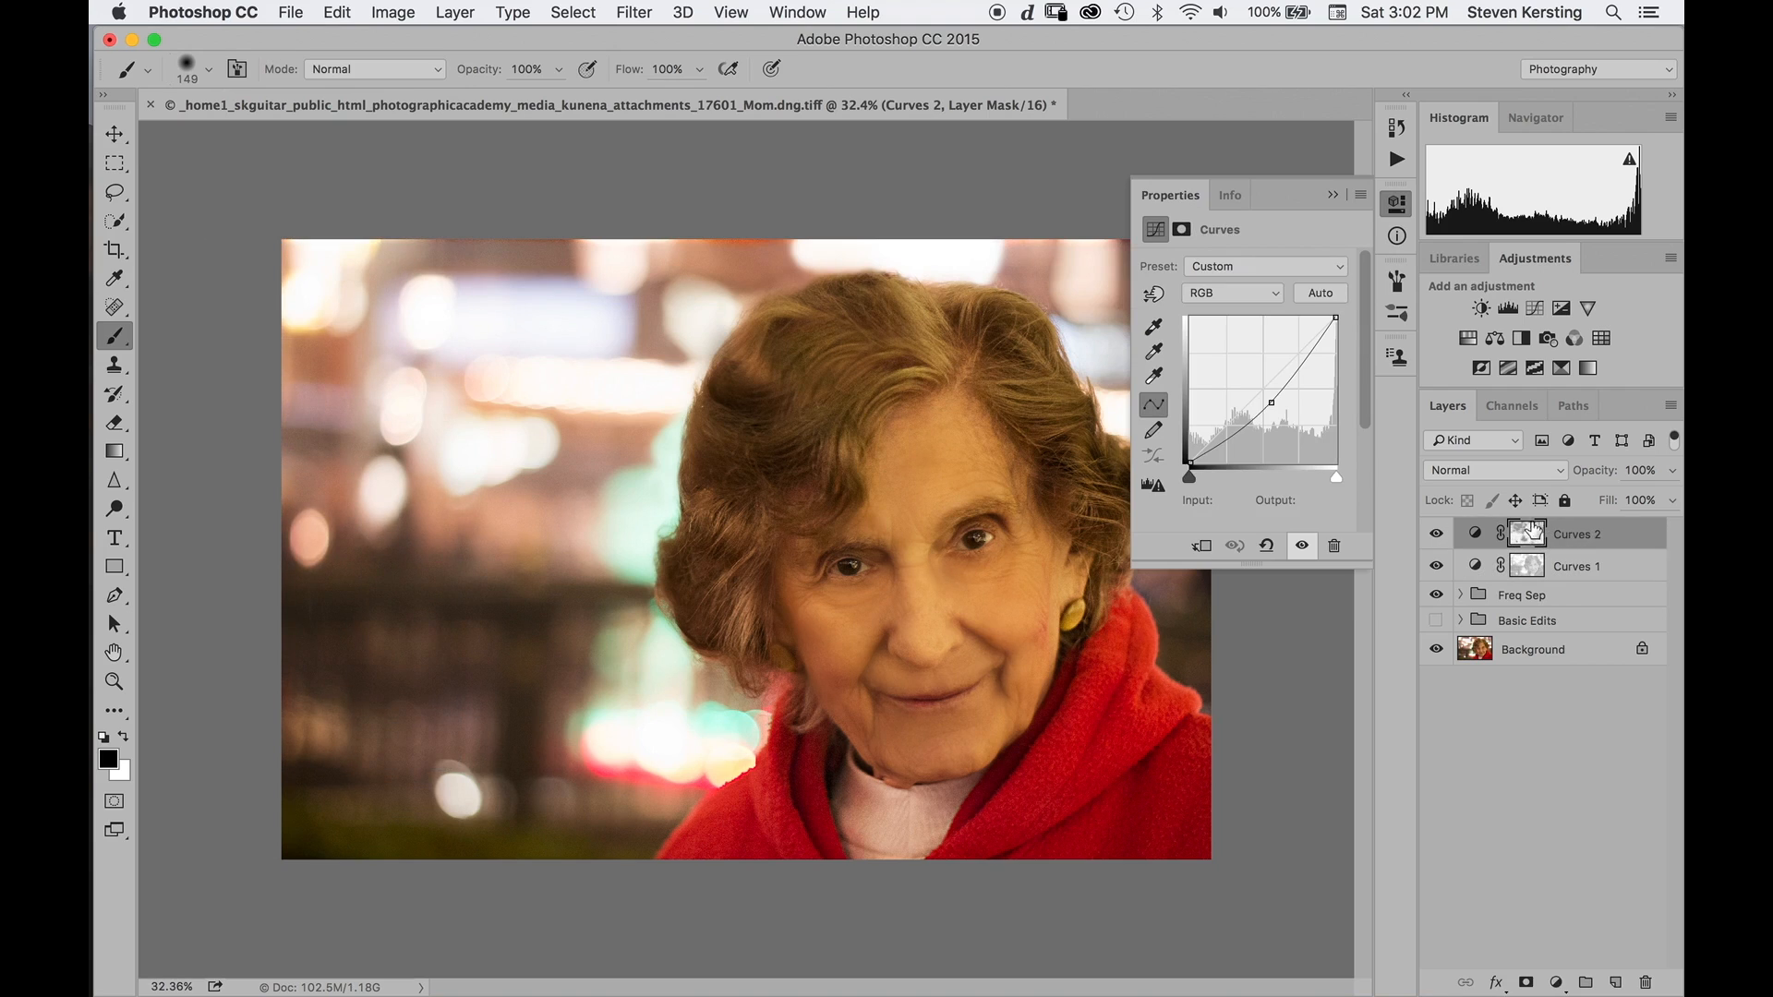
{"action": "key", "text": "super+g"}
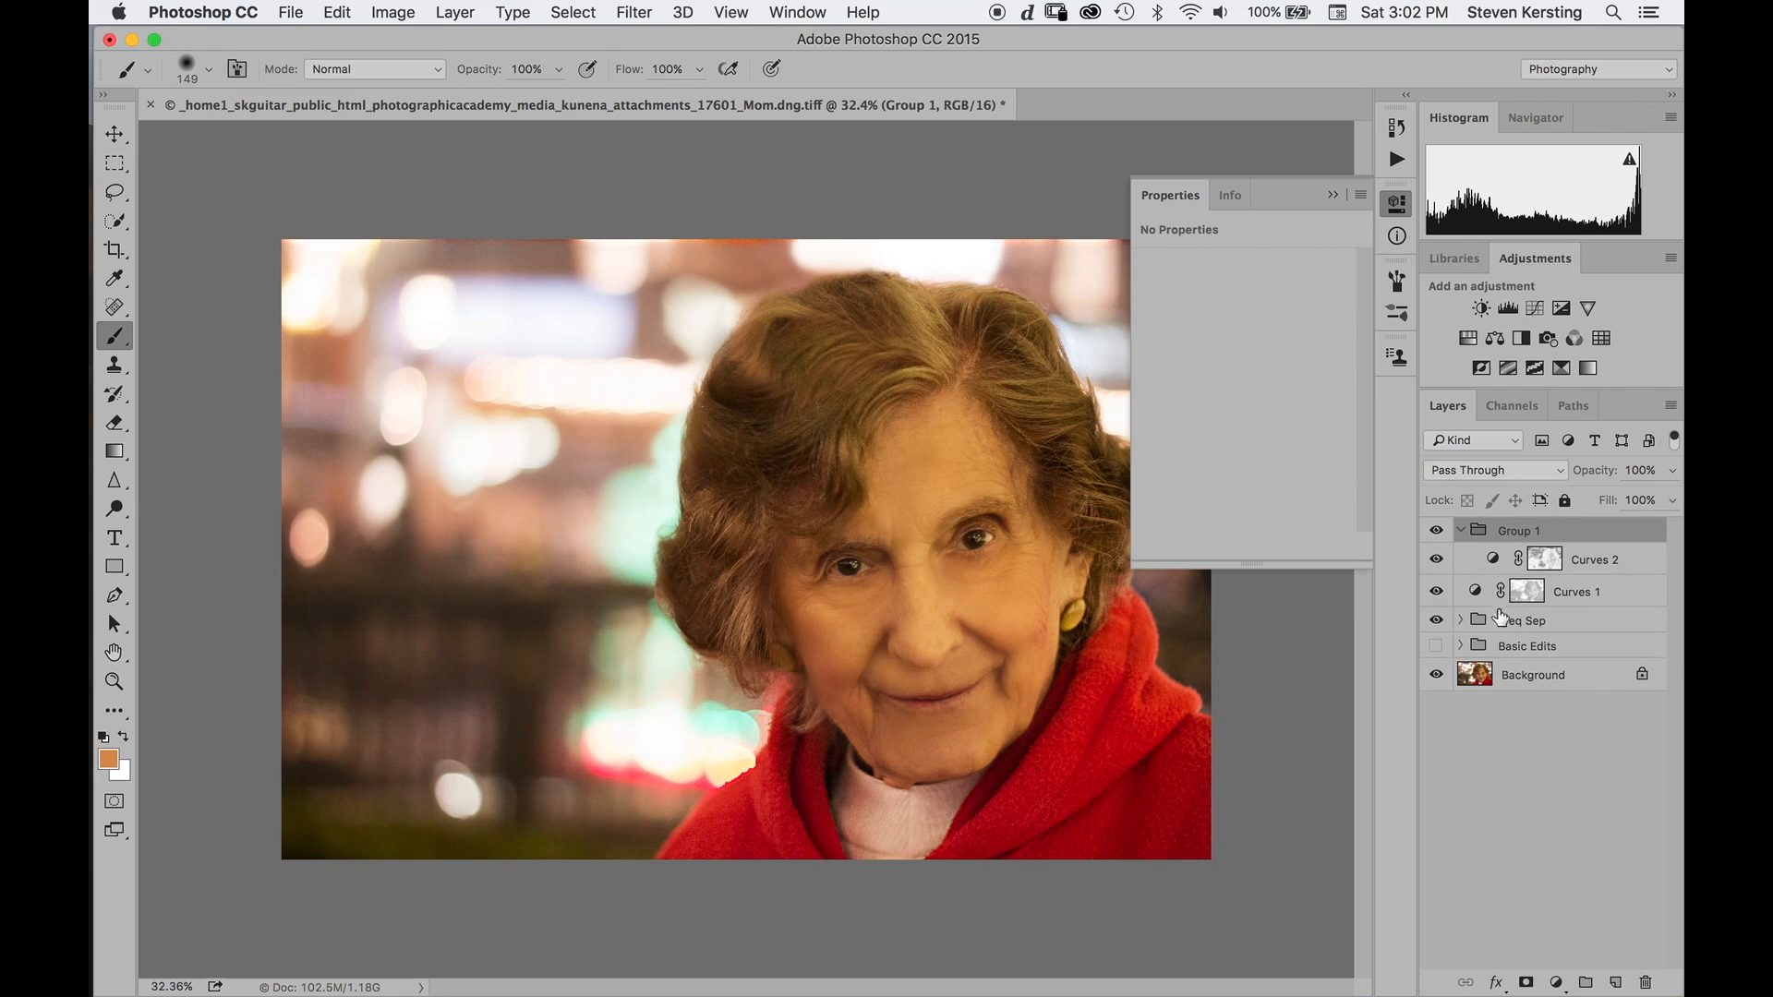
{"action": "left_click", "coordinate": [1526, 985], "text": "alt"}
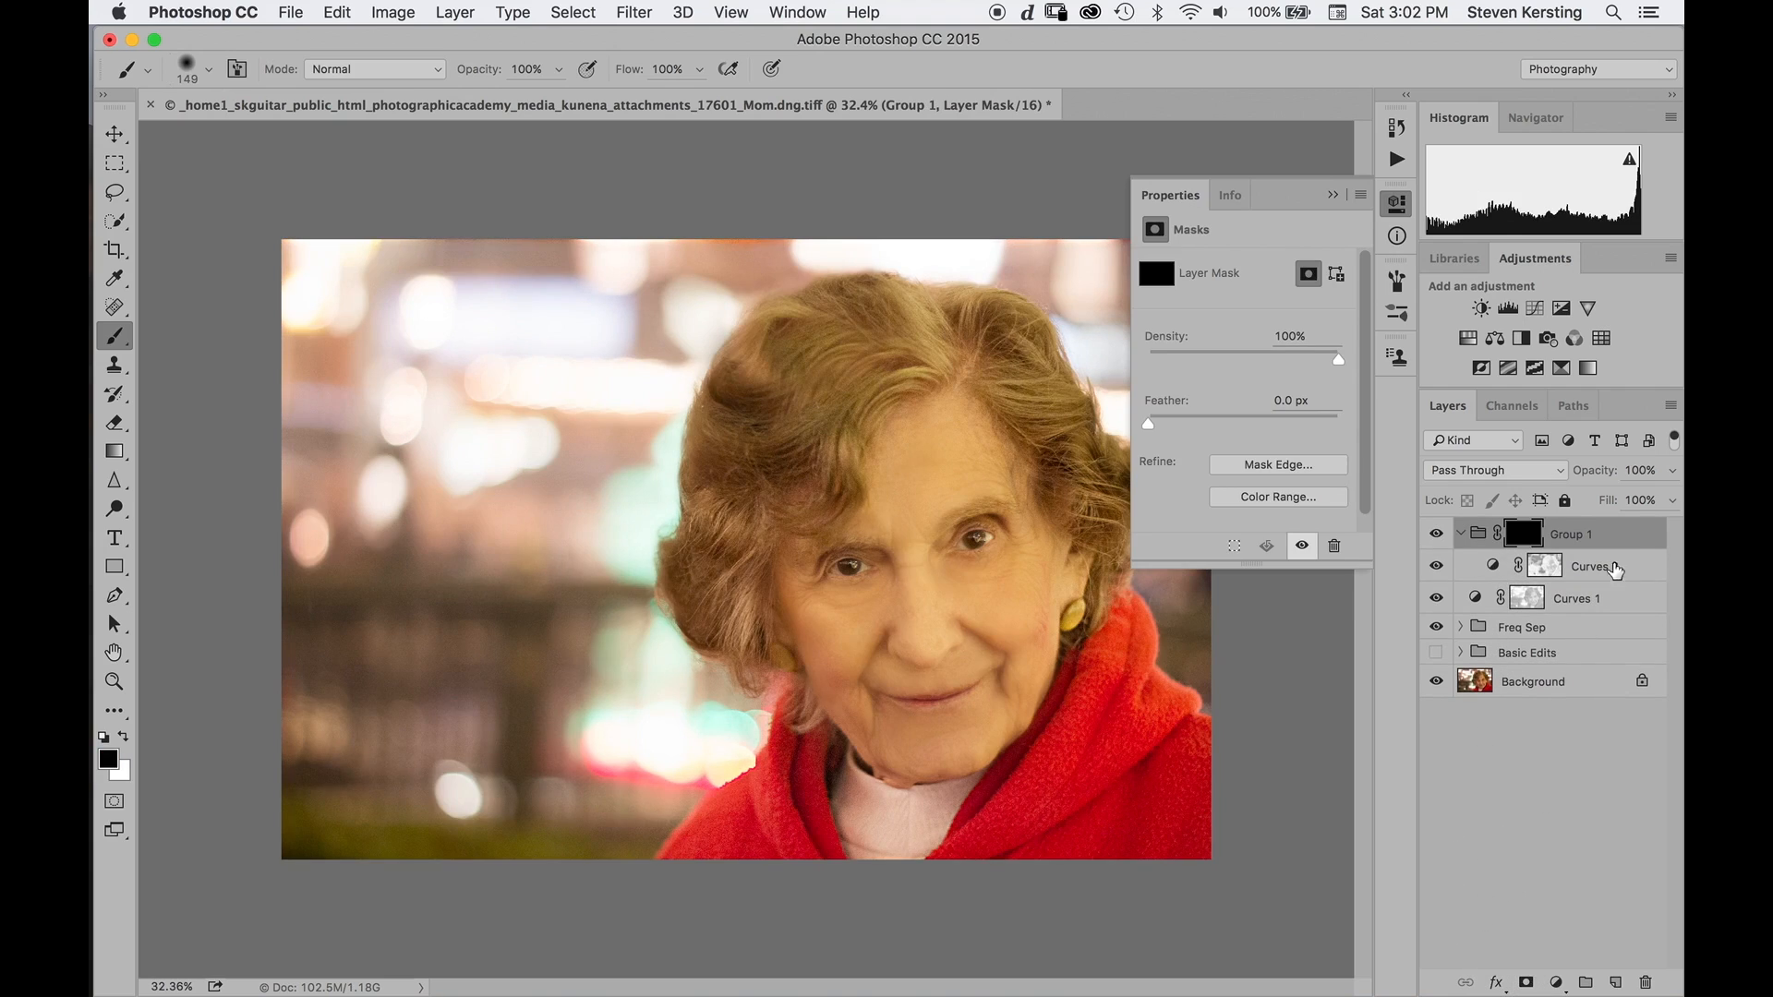
{"action": "left_click", "coordinate": [1561, 599]}
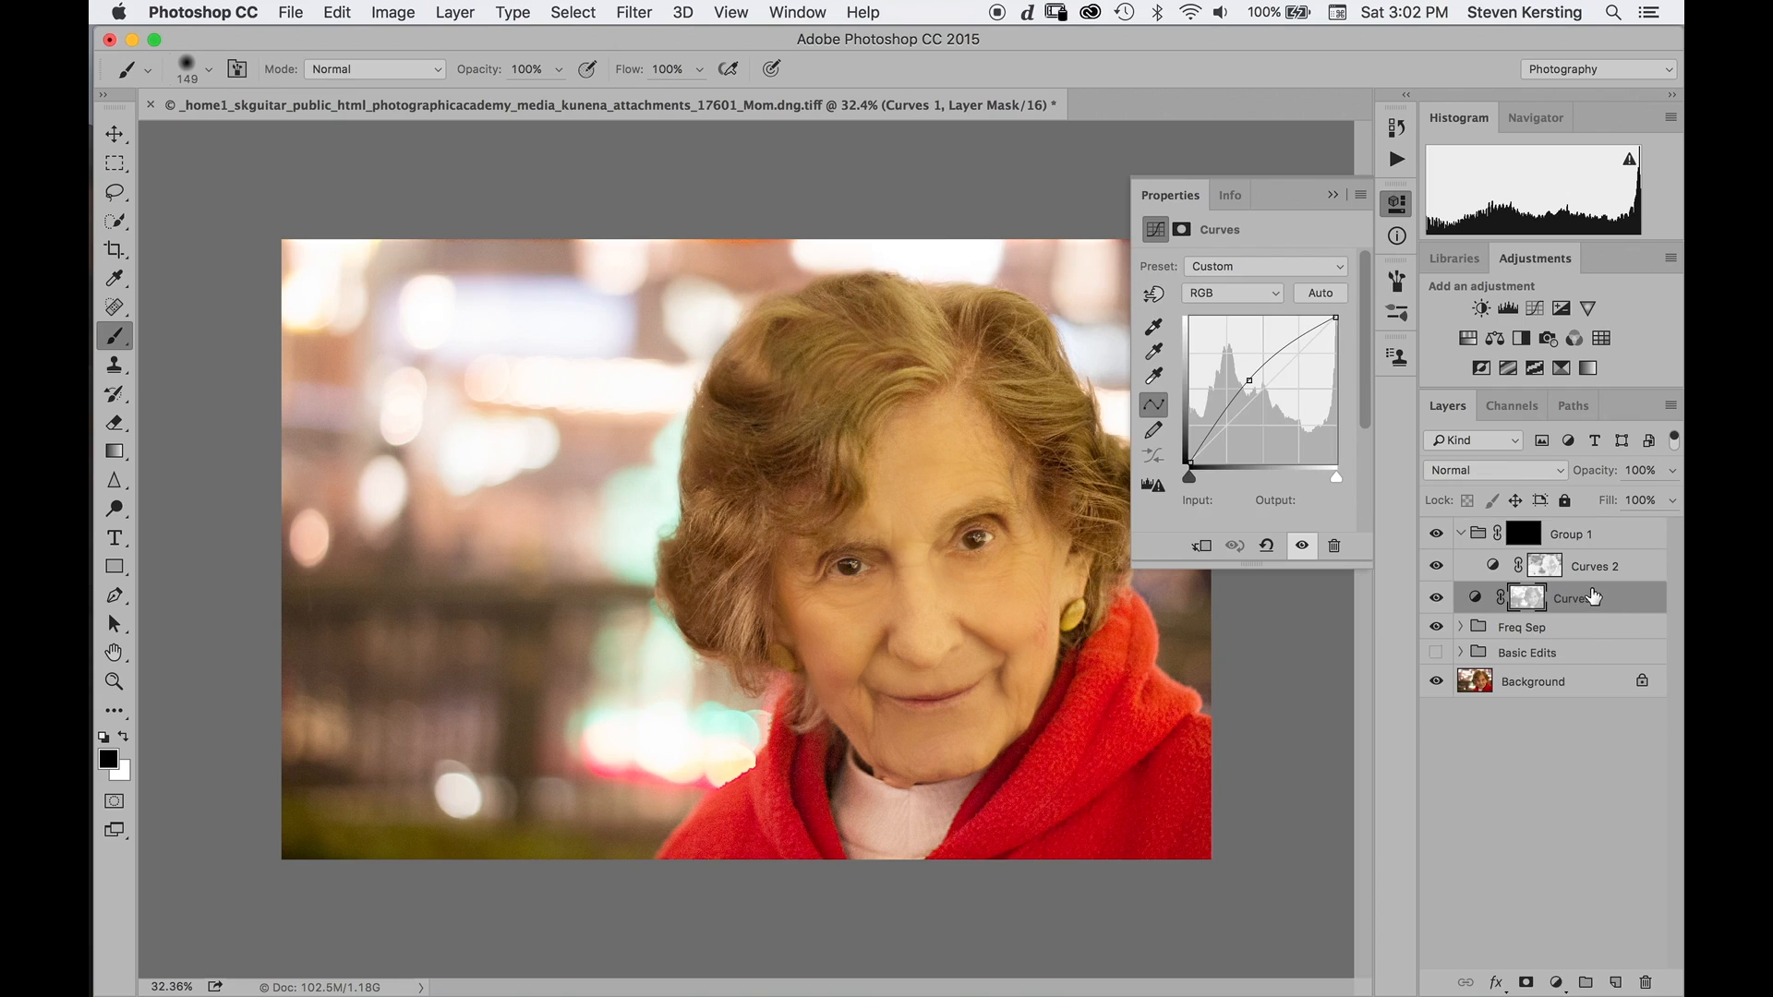
{"action": "key", "text": "super+g"}
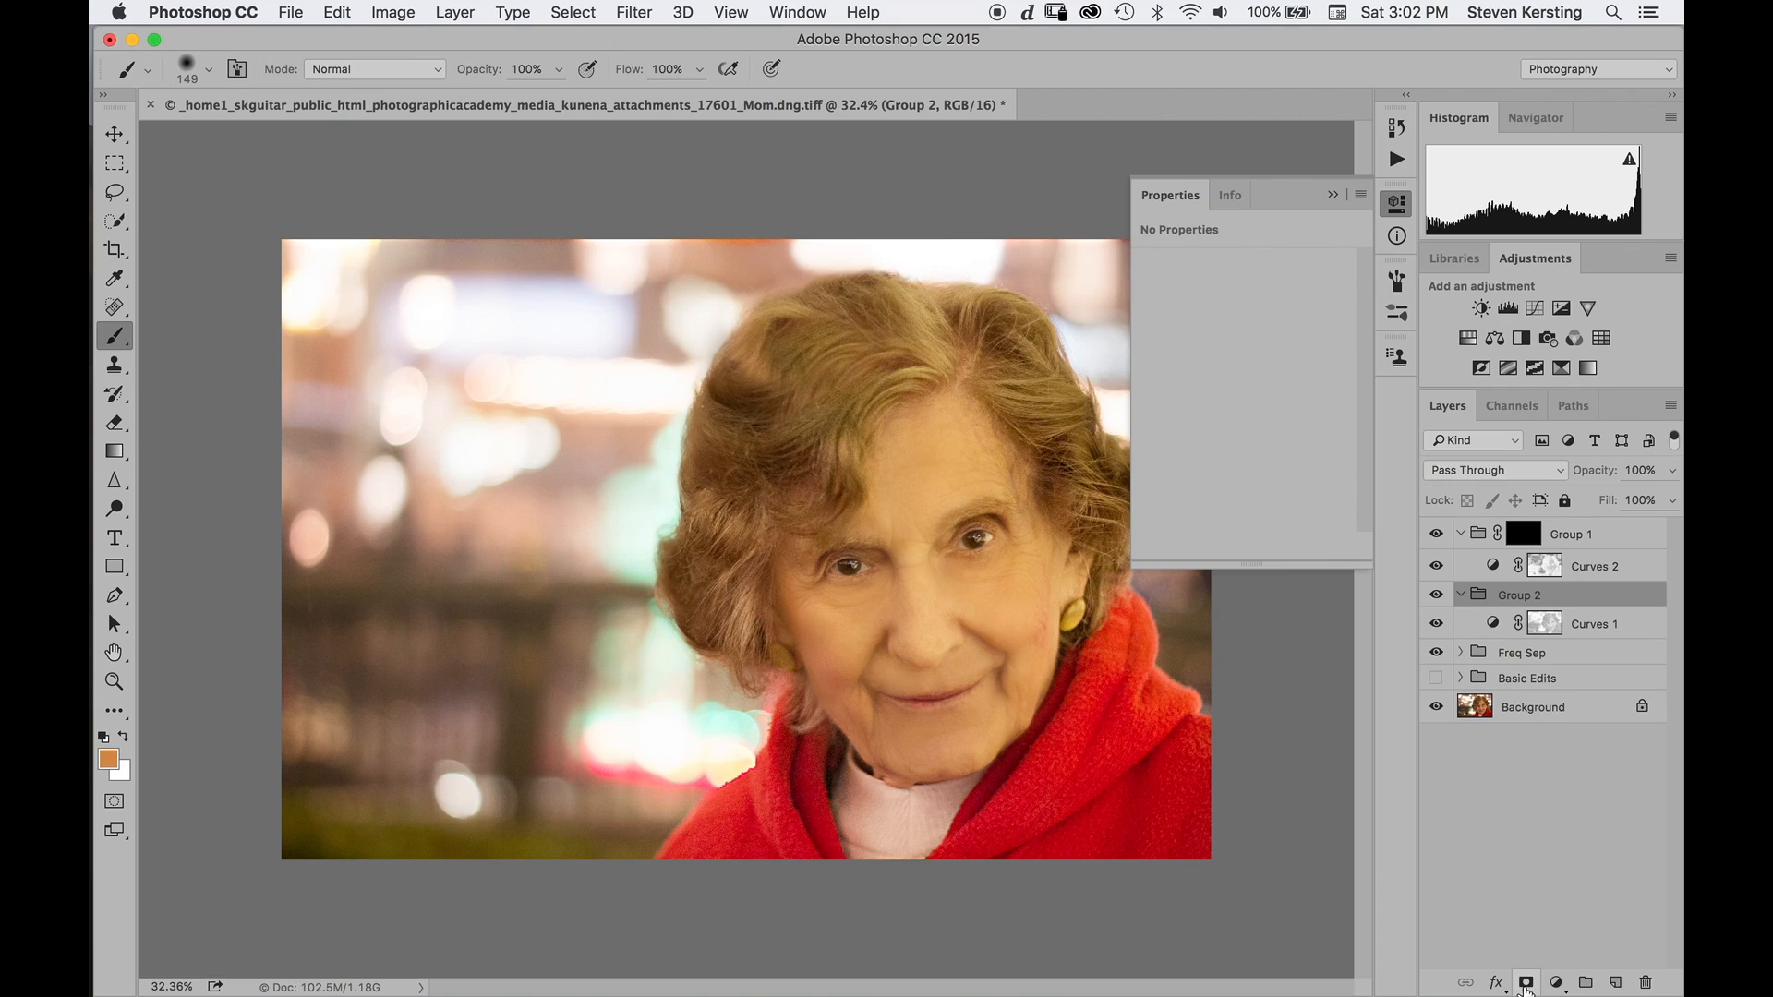
{"action": "left_click", "coordinate": [1528, 982], "text": "alt"}
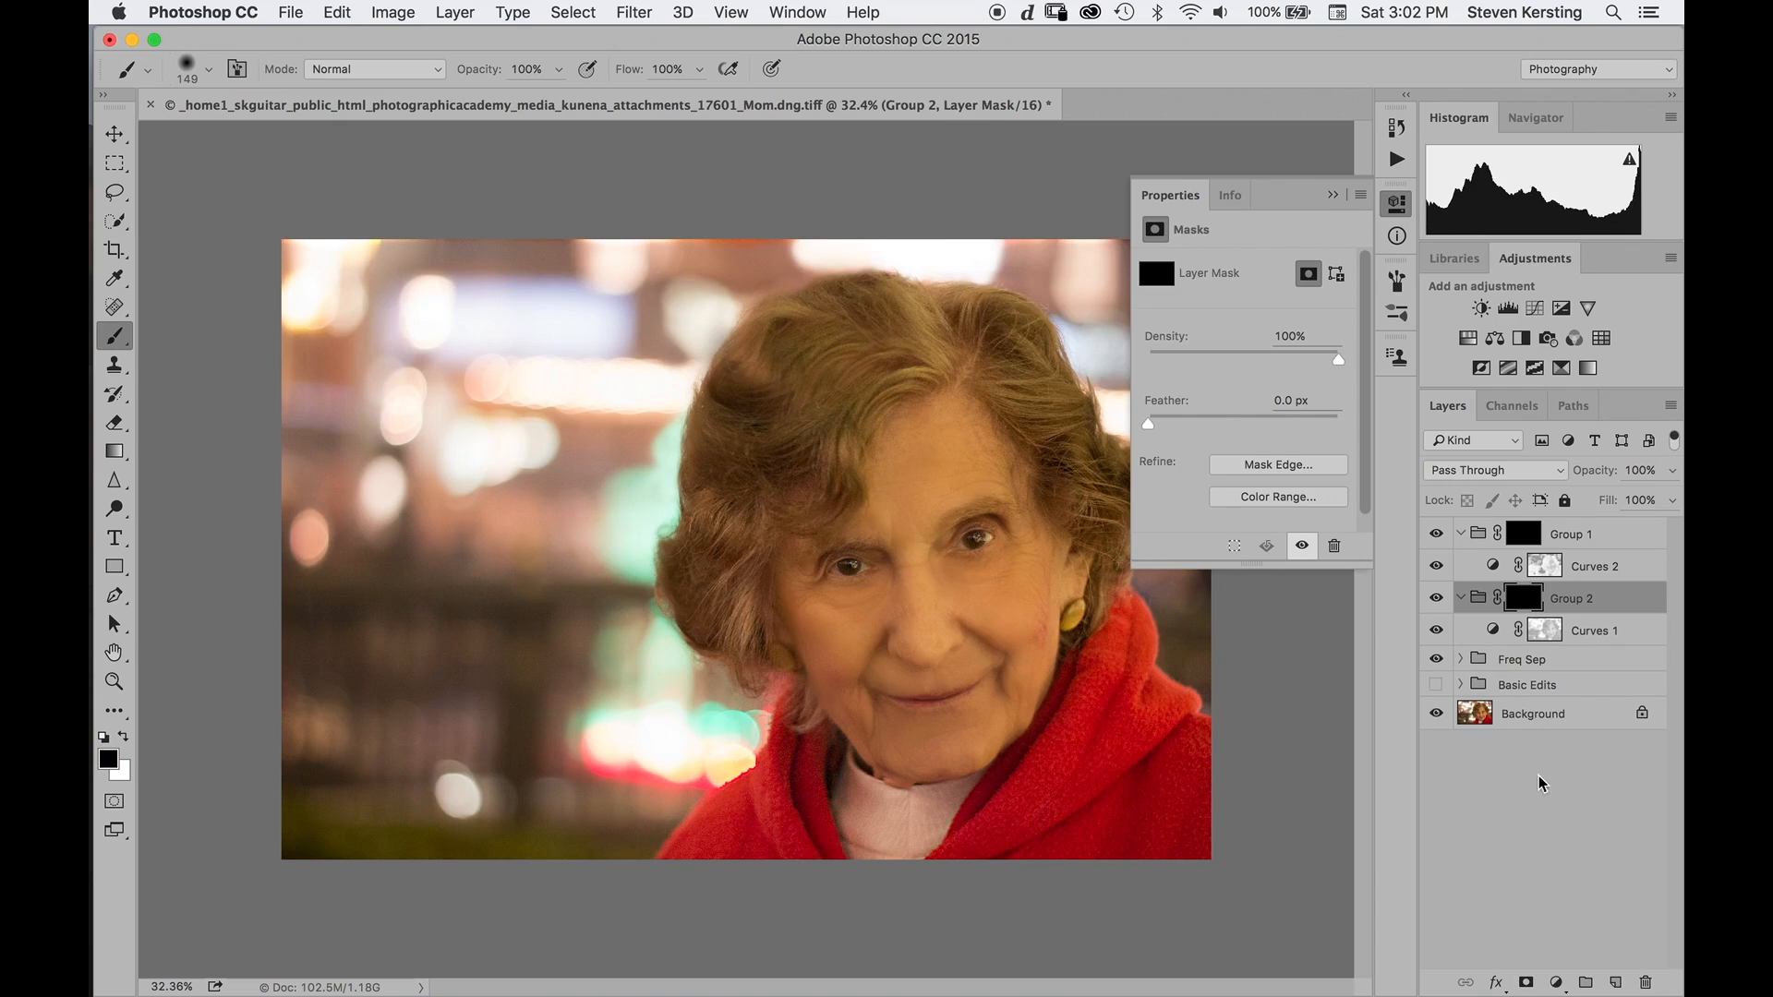
Rename the group that contains Curves 1 as "Dodge Hilights".
{"action": "left_click", "coordinate": [1575, 603]}
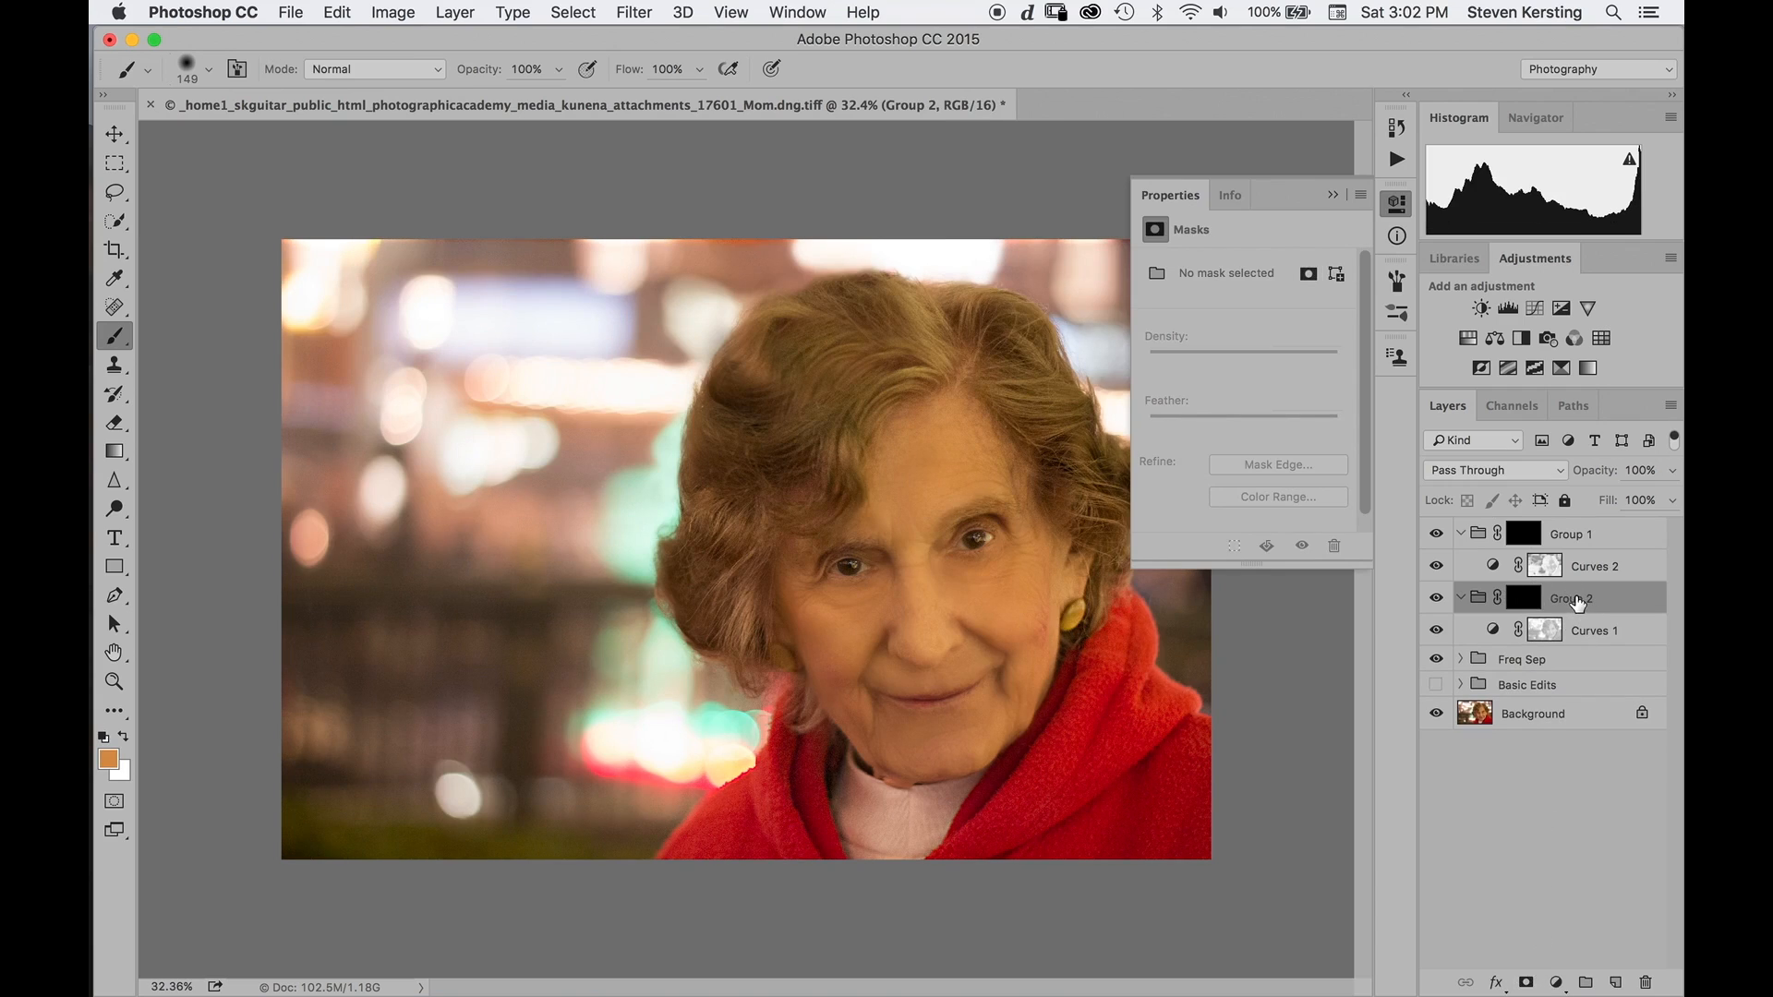
{"action": "double_click", "coordinate": [1580, 600]}
{"action": "type", "text": "Dodge Hilights"}
{"action": "double_click", "coordinate": [1563, 600]}
{"action": "left_click", "coordinate": [1564, 600]}
{"action": "key", "text": "BackSpace"}
{"action": "type", "text": "odge Hilights"}
{"action": "key", "text": "Return"}
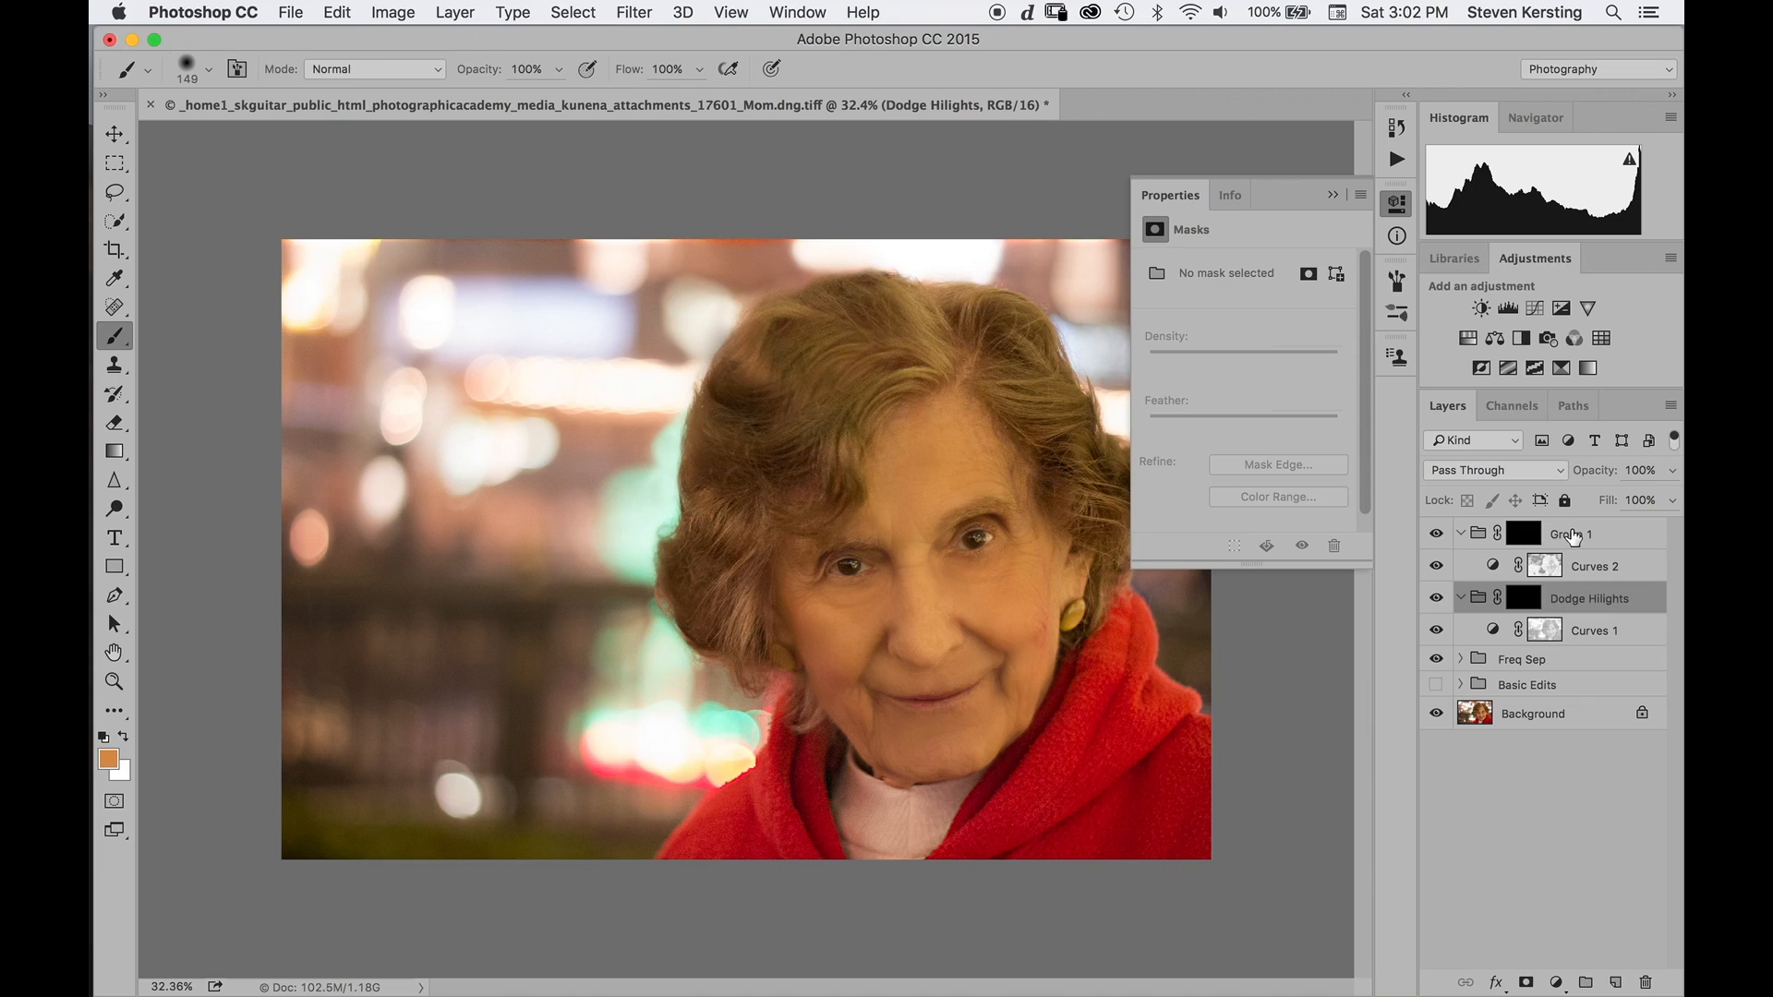
Rename the group that contains Curves 2 as "Burn Shadows".
{"action": "left_click", "coordinate": [1573, 536]}
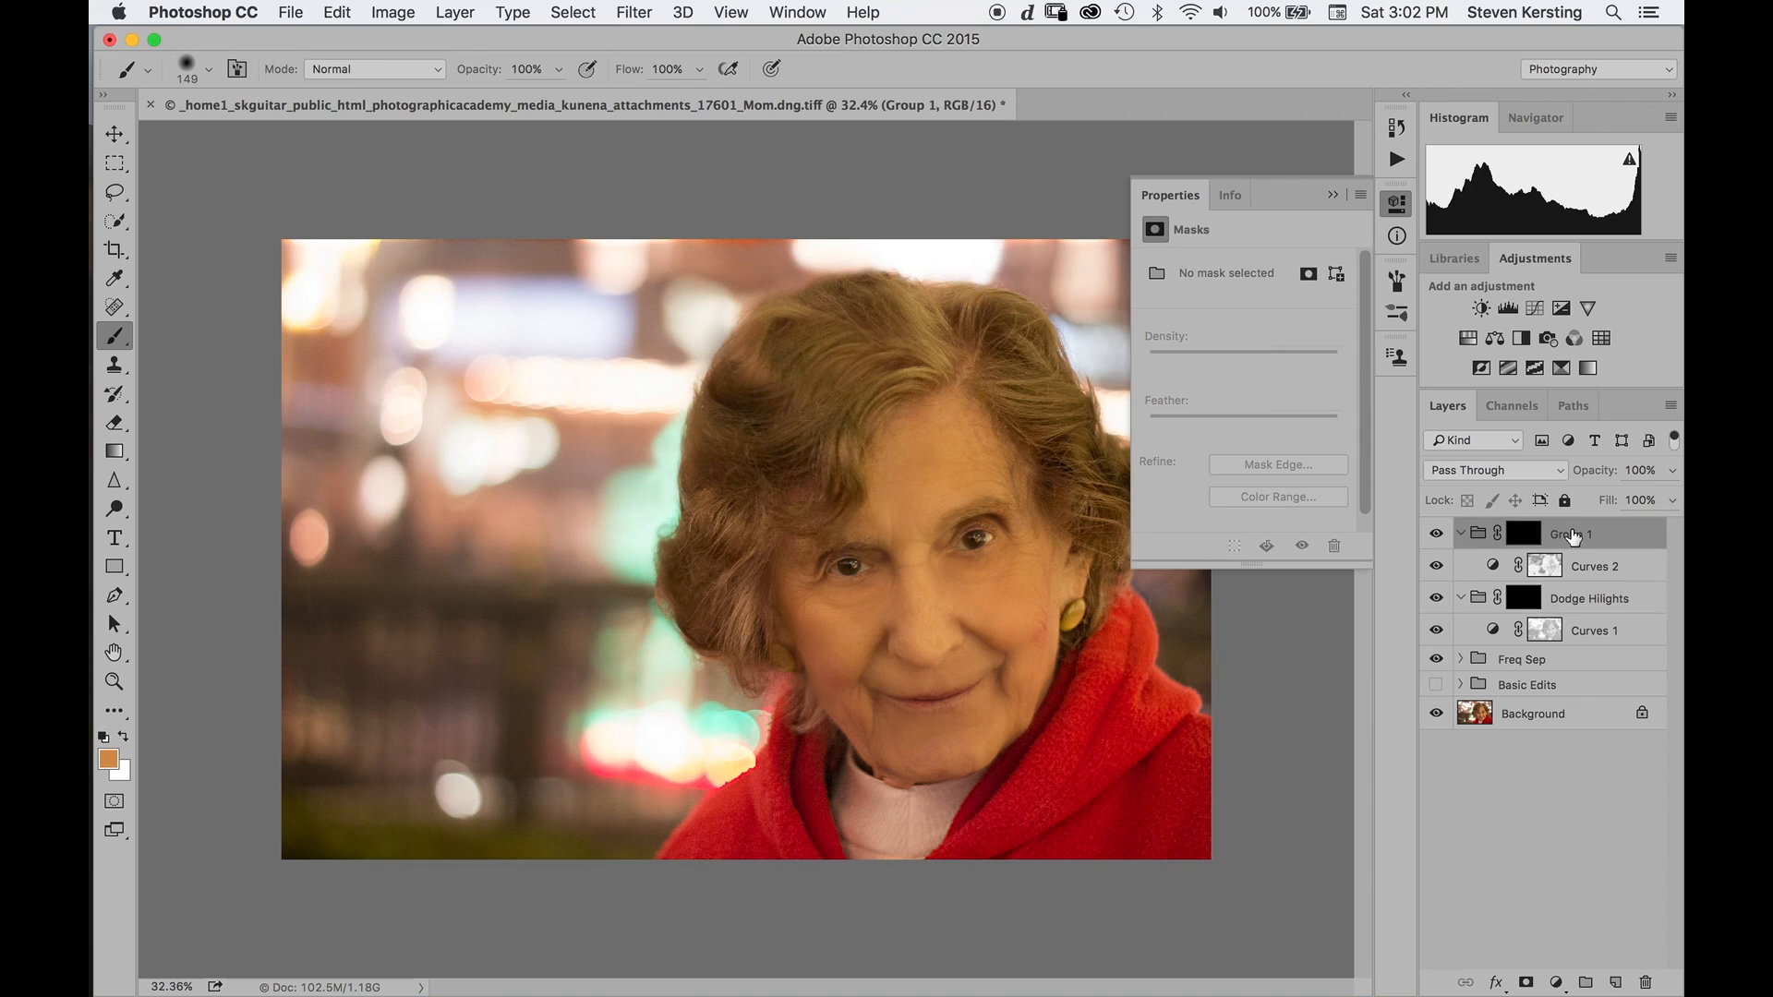
{"action": "double_click", "coordinate": [1573, 536]}
{"action": "type", "text": "Burn Shadows"}
{"action": "key", "text": "Return"}
Group Burn Shadows and Dodge Hilights together, name the parent group "Dodge & Burn" and expand it.
{"action": "left_click", "coordinate": [1589, 602], "text": "shift"}
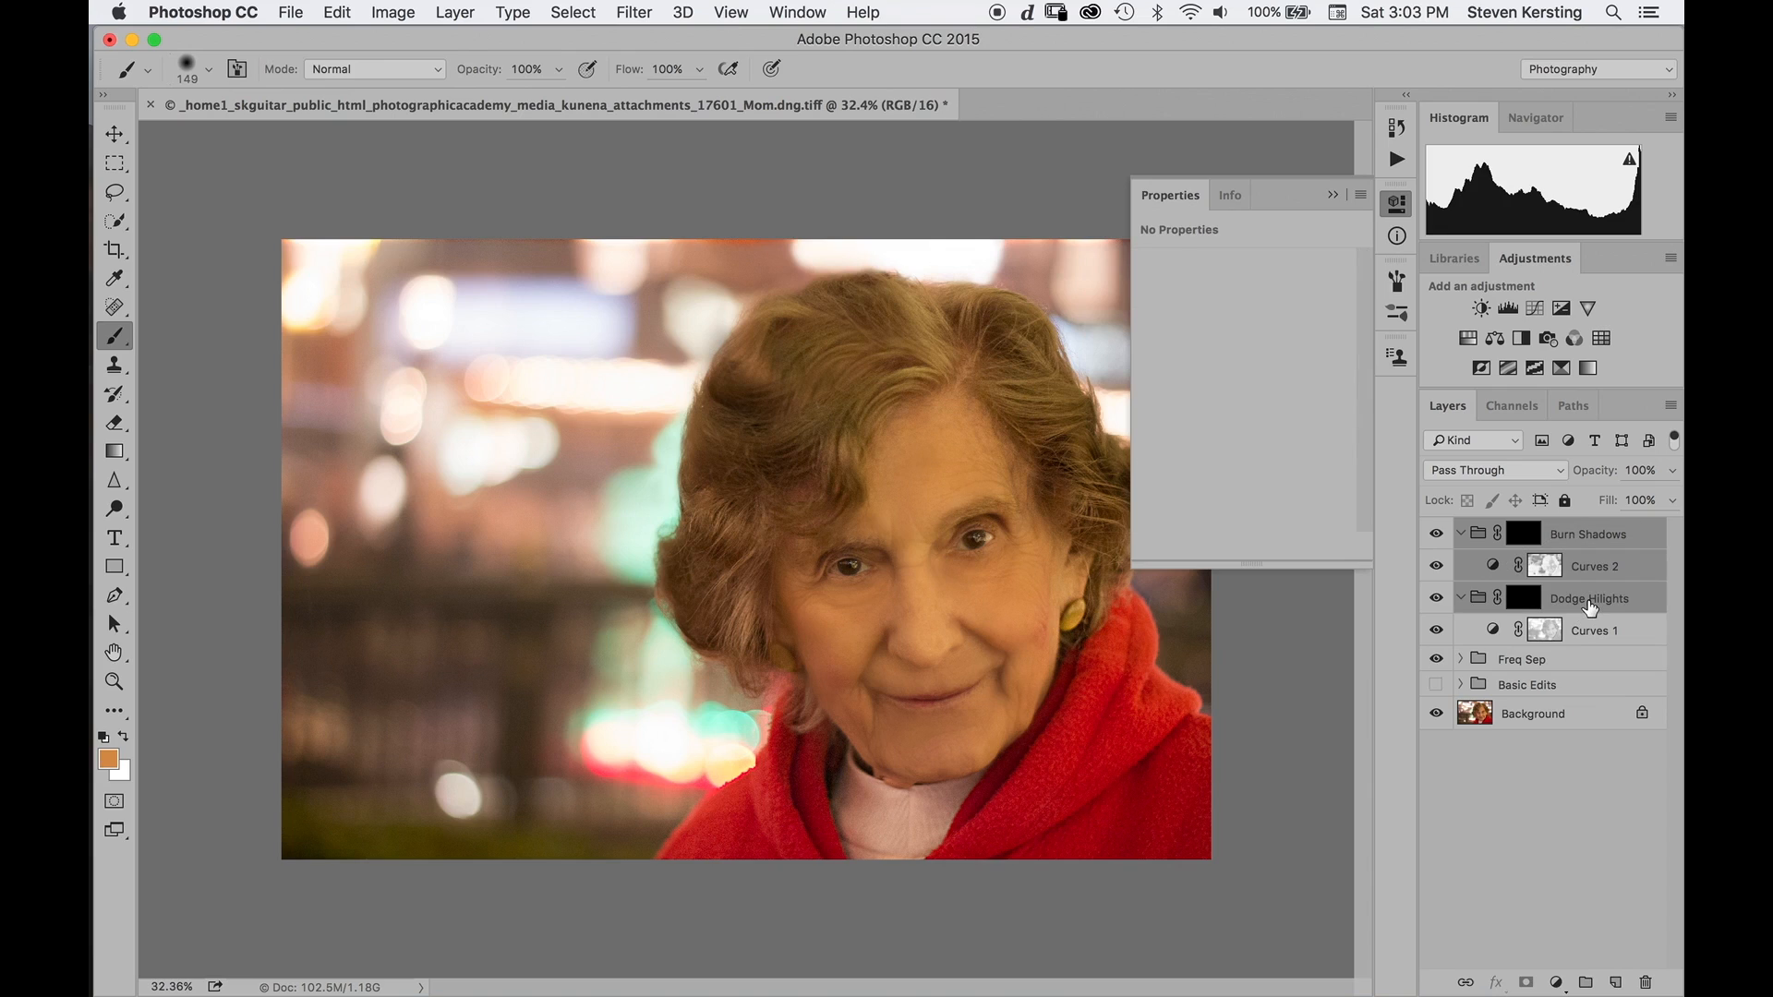
{"action": "key", "text": "super+g"}
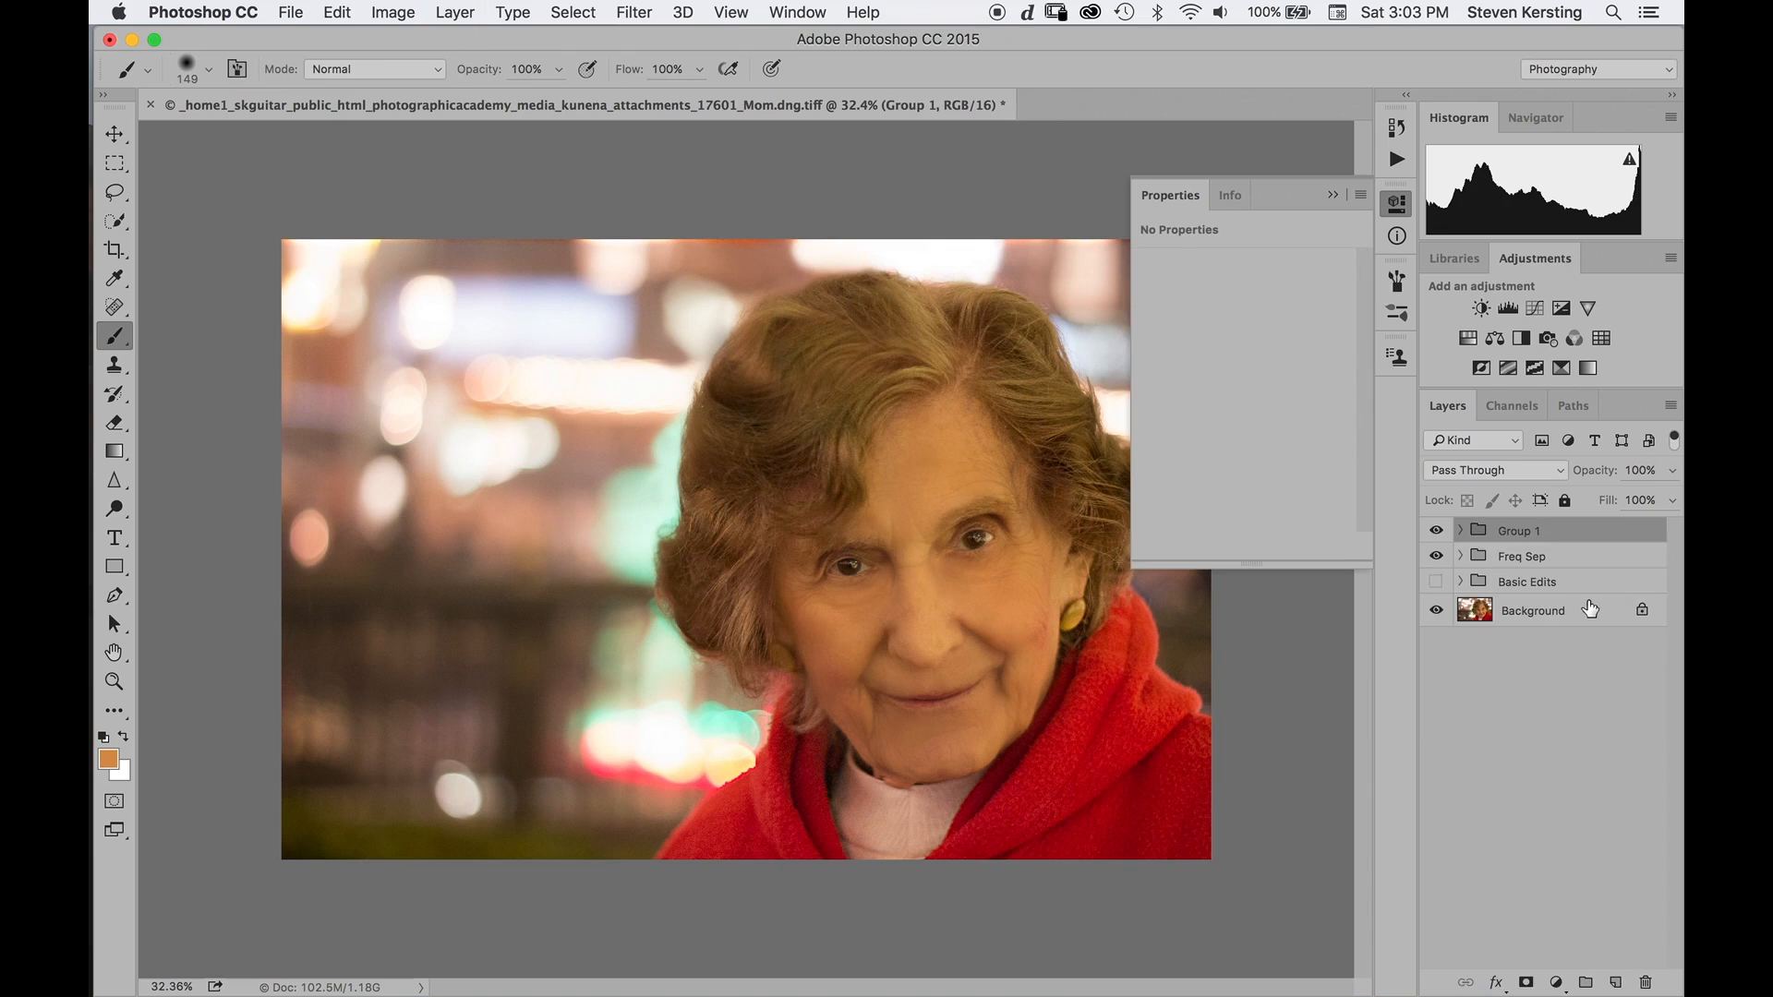
{"action": "double_click", "coordinate": [1519, 531]}
{"action": "type", "text": "Do"}
{"action": "type", "text": "dge & Burn"}
{"action": "key", "text": "Return"}
{"action": "left_click", "coordinate": [1460, 531]}
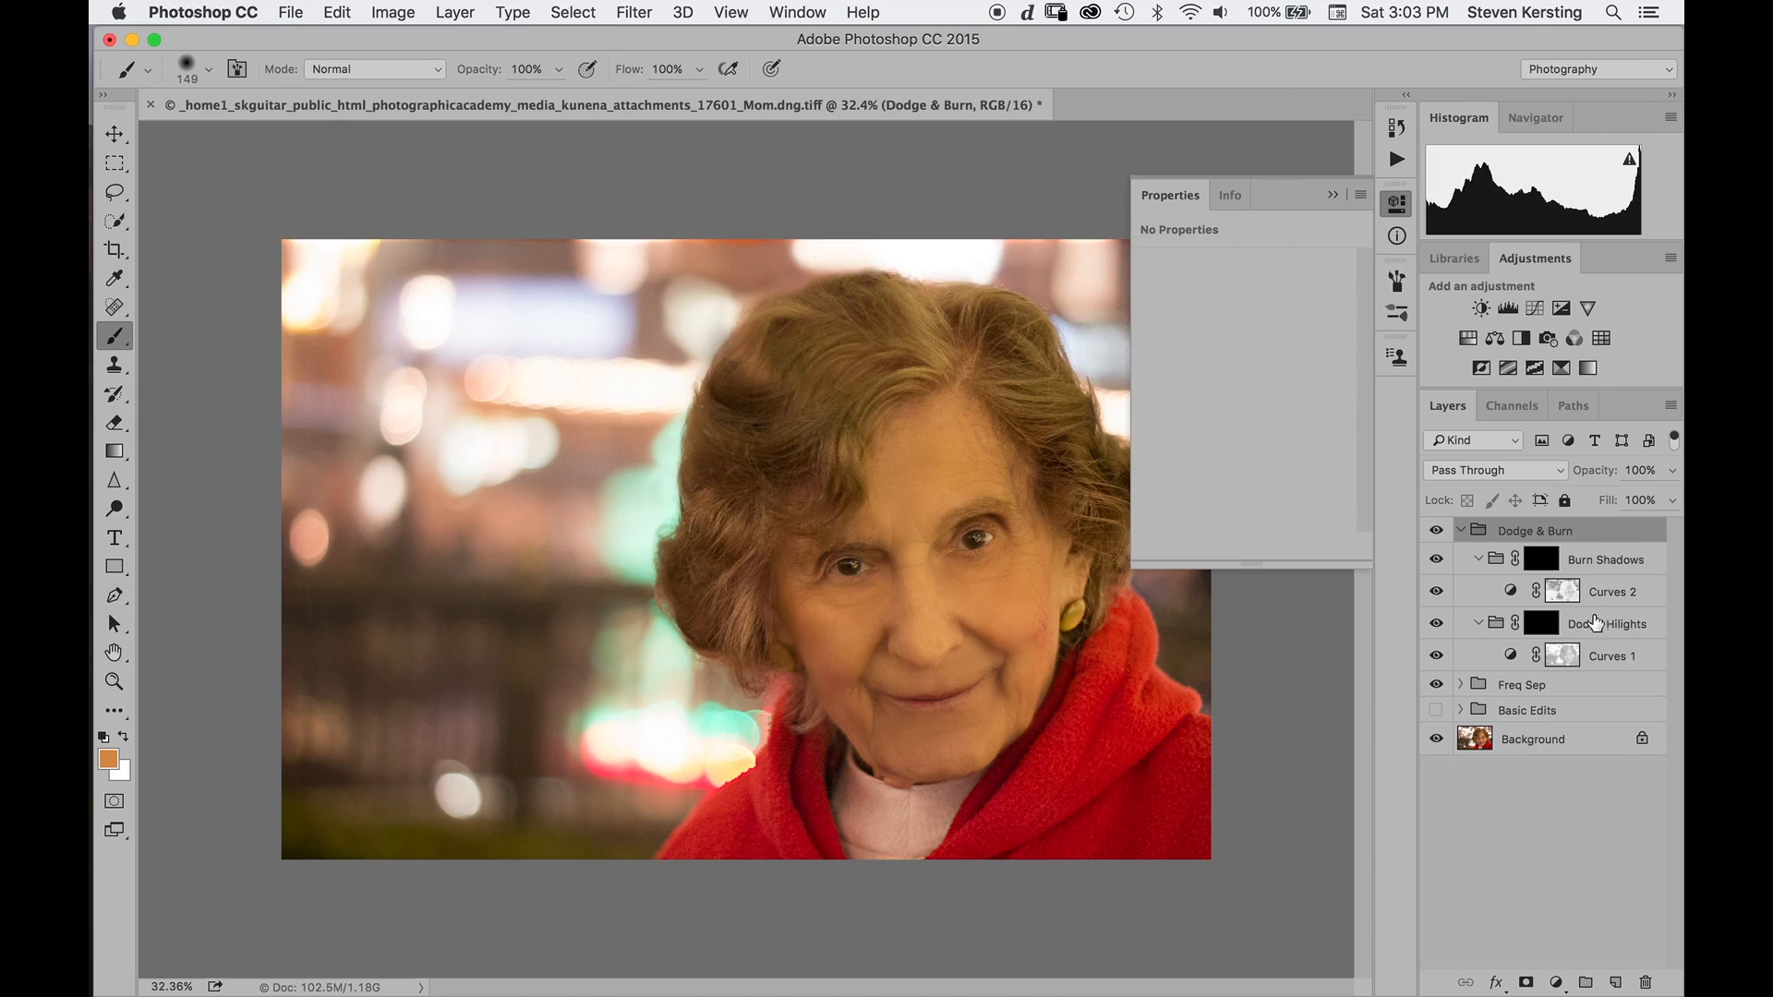
Paint white with a soft brush on the Dodge Hilights mask over the cheeks, chin, nose and forehead.
{"action": "left_click", "coordinate": [1544, 626]}
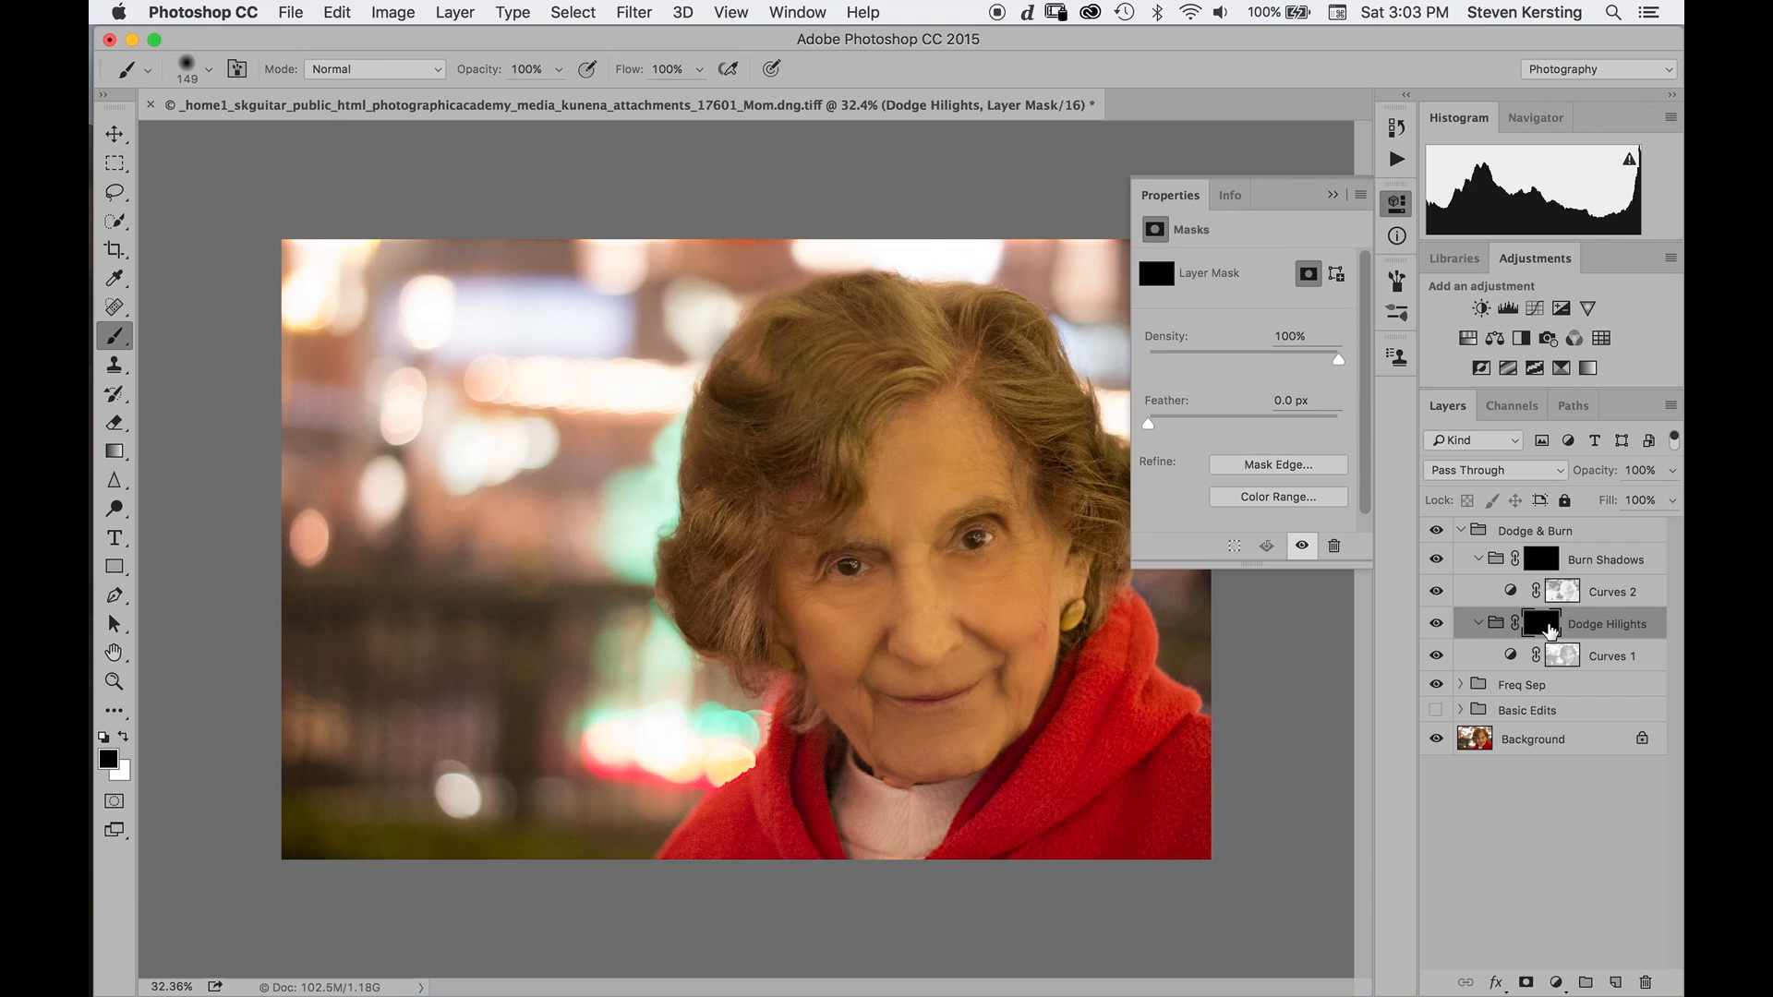
{"action": "key", "text": "x"}
{"action": "left_click", "coordinate": [855, 630], "text": "ctrl+alt"}
{"action": "mouse_move", "coordinate": [855, 630]}
{"action": "left_mouse_down"}
{"action": "mouse_move", "coordinate": [903, 633]}
{"action": "mouse_move", "coordinate": [836, 629]}
{"action": "left_mouse_up"}
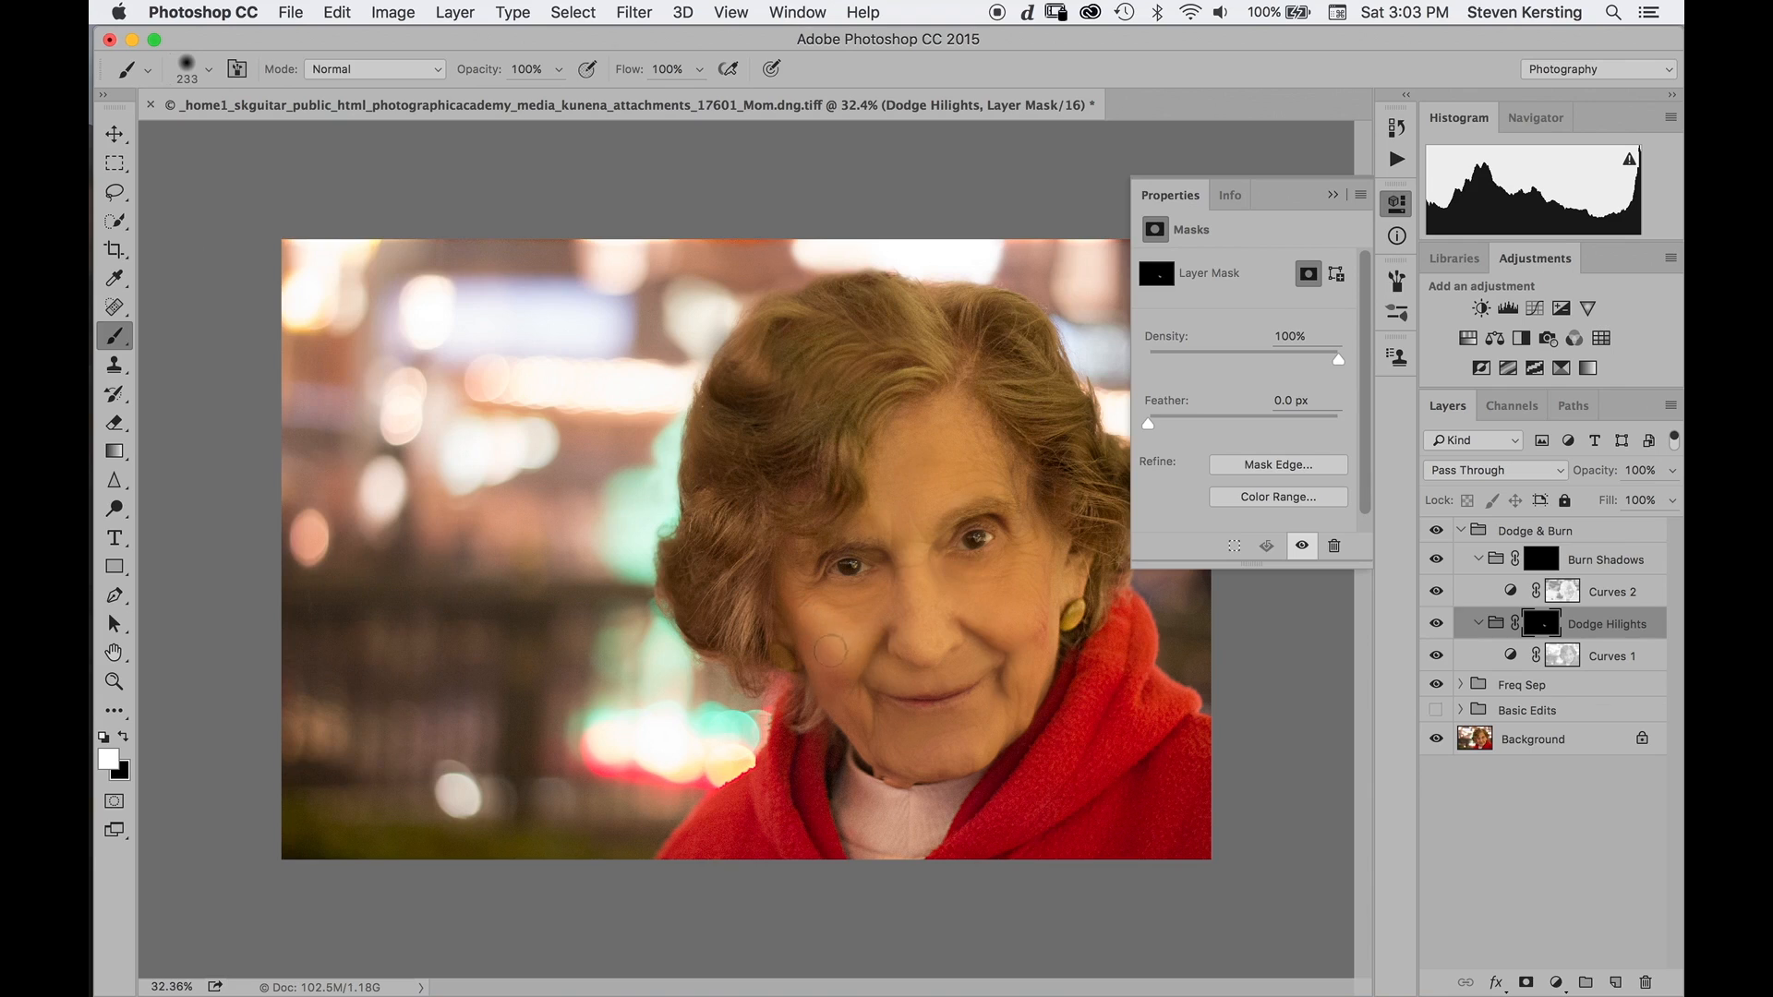
{"action": "mouse_move", "coordinate": [1029, 578]}
{"action": "left_mouse_down"}
{"action": "mouse_move", "coordinate": [994, 625]}
{"action": "mouse_move", "coordinate": [1023, 604]}
{"action": "mouse_move", "coordinate": [973, 607]}
{"action": "mouse_move", "coordinate": [1018, 584]}
{"action": "mouse_move", "coordinate": [1025, 599]}
{"action": "mouse_move", "coordinate": [964, 746]}
{"action": "left_mouse_up"}
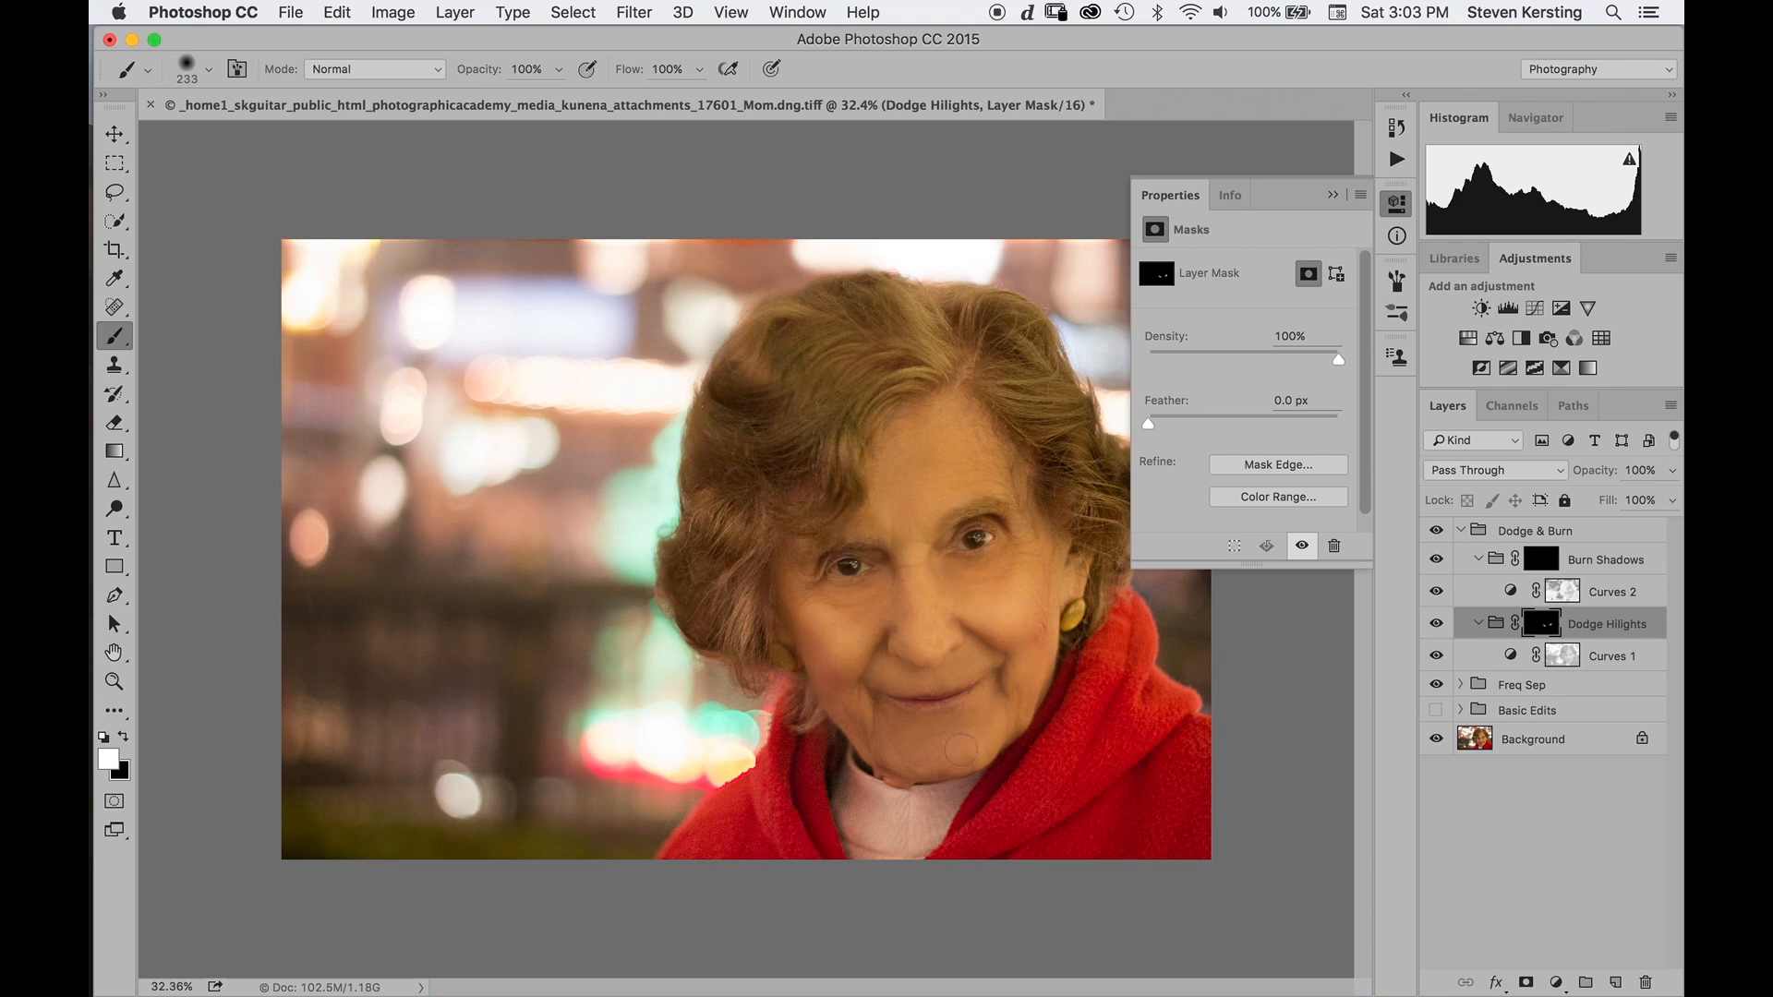
{"action": "mouse_move", "coordinate": [928, 757]}
{"action": "left_mouse_down"}
{"action": "mouse_move", "coordinate": [926, 572]}
{"action": "mouse_move", "coordinate": [920, 632]}
{"action": "mouse_move", "coordinate": [912, 573]}
{"action": "mouse_move", "coordinate": [914, 609]}
{"action": "left_mouse_up"}
{"action": "mouse_move", "coordinate": [906, 534]}
{"action": "left_mouse_down"}
{"action": "mouse_move", "coordinate": [892, 524]}
{"action": "mouse_move", "coordinate": [945, 506]}
{"action": "mouse_move", "coordinate": [939, 479]}
{"action": "mouse_move", "coordinate": [927, 497]}
{"action": "left_mouse_up"}
{"action": "mouse_move", "coordinate": [898, 466]}
{"action": "left_mouse_down"}
{"action": "mouse_move", "coordinate": [938, 454]}
{"action": "mouse_move", "coordinate": [951, 471]}
{"action": "mouse_move", "coordinate": [912, 459]}
{"action": "mouse_move", "coordinate": [910, 534]}
{"action": "left_mouse_up"}
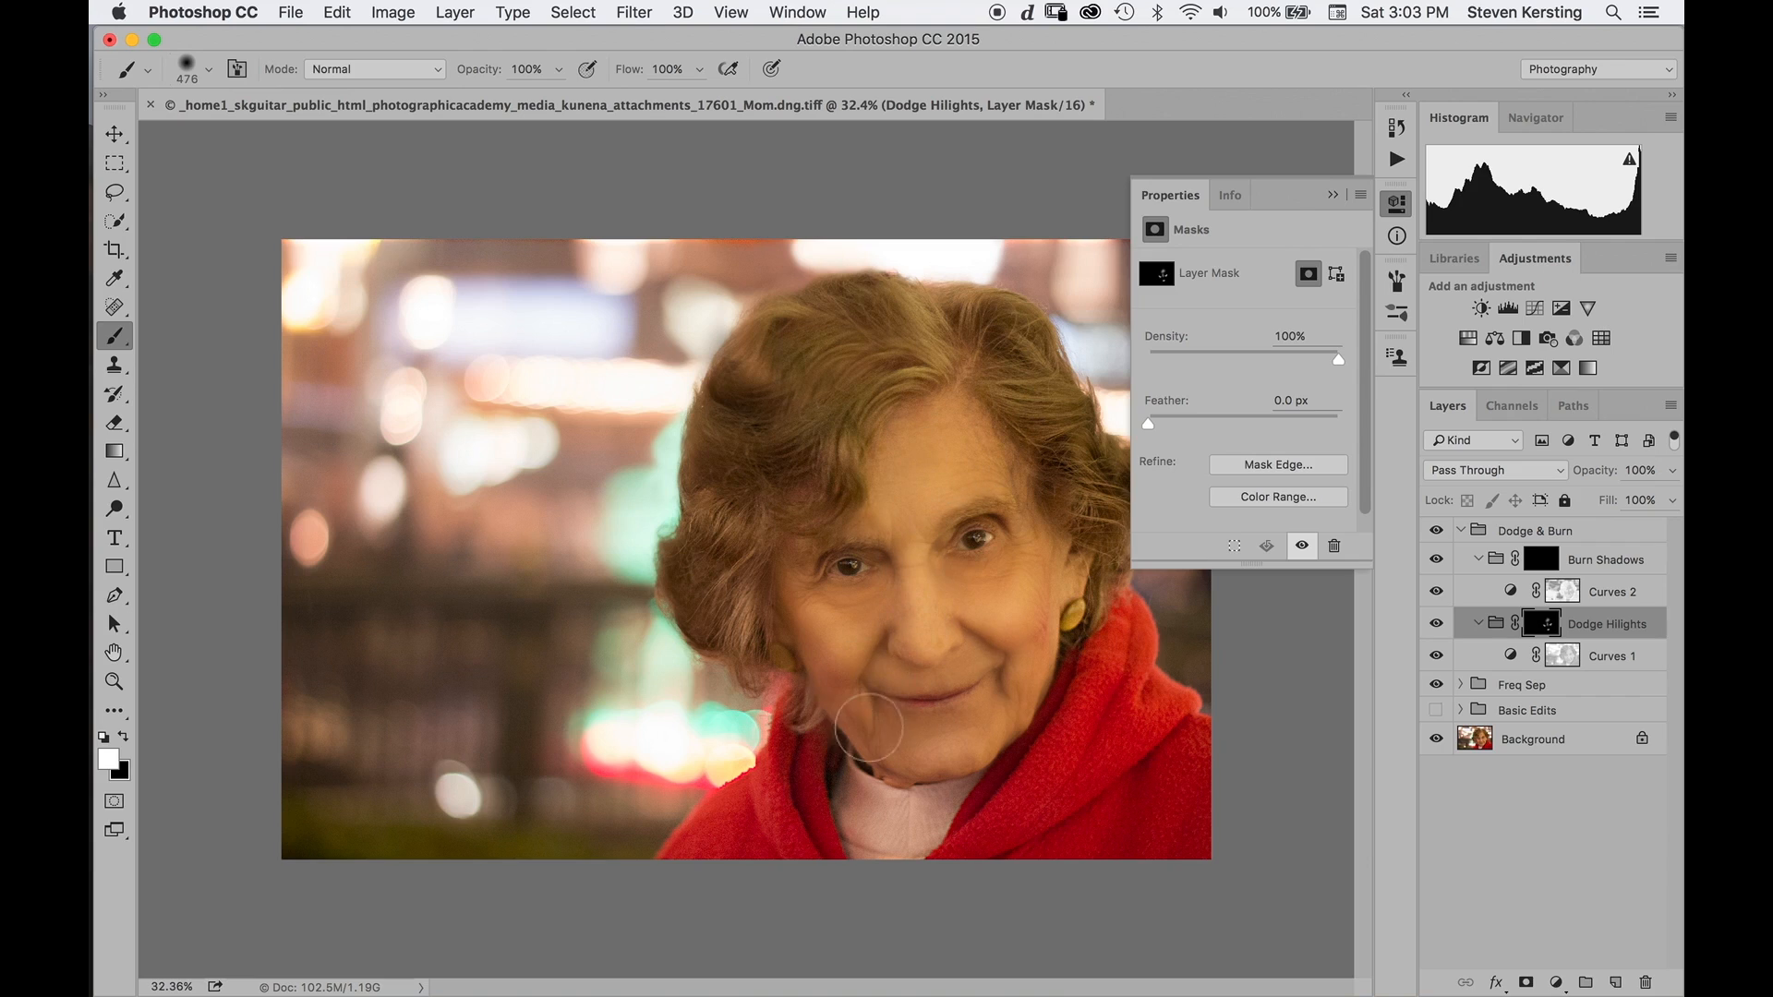
Paint white on the Burn Shadows mask around the outer edges of the face, along the jaw, neck and hairline.
{"action": "left_click", "coordinate": [1540, 561]}
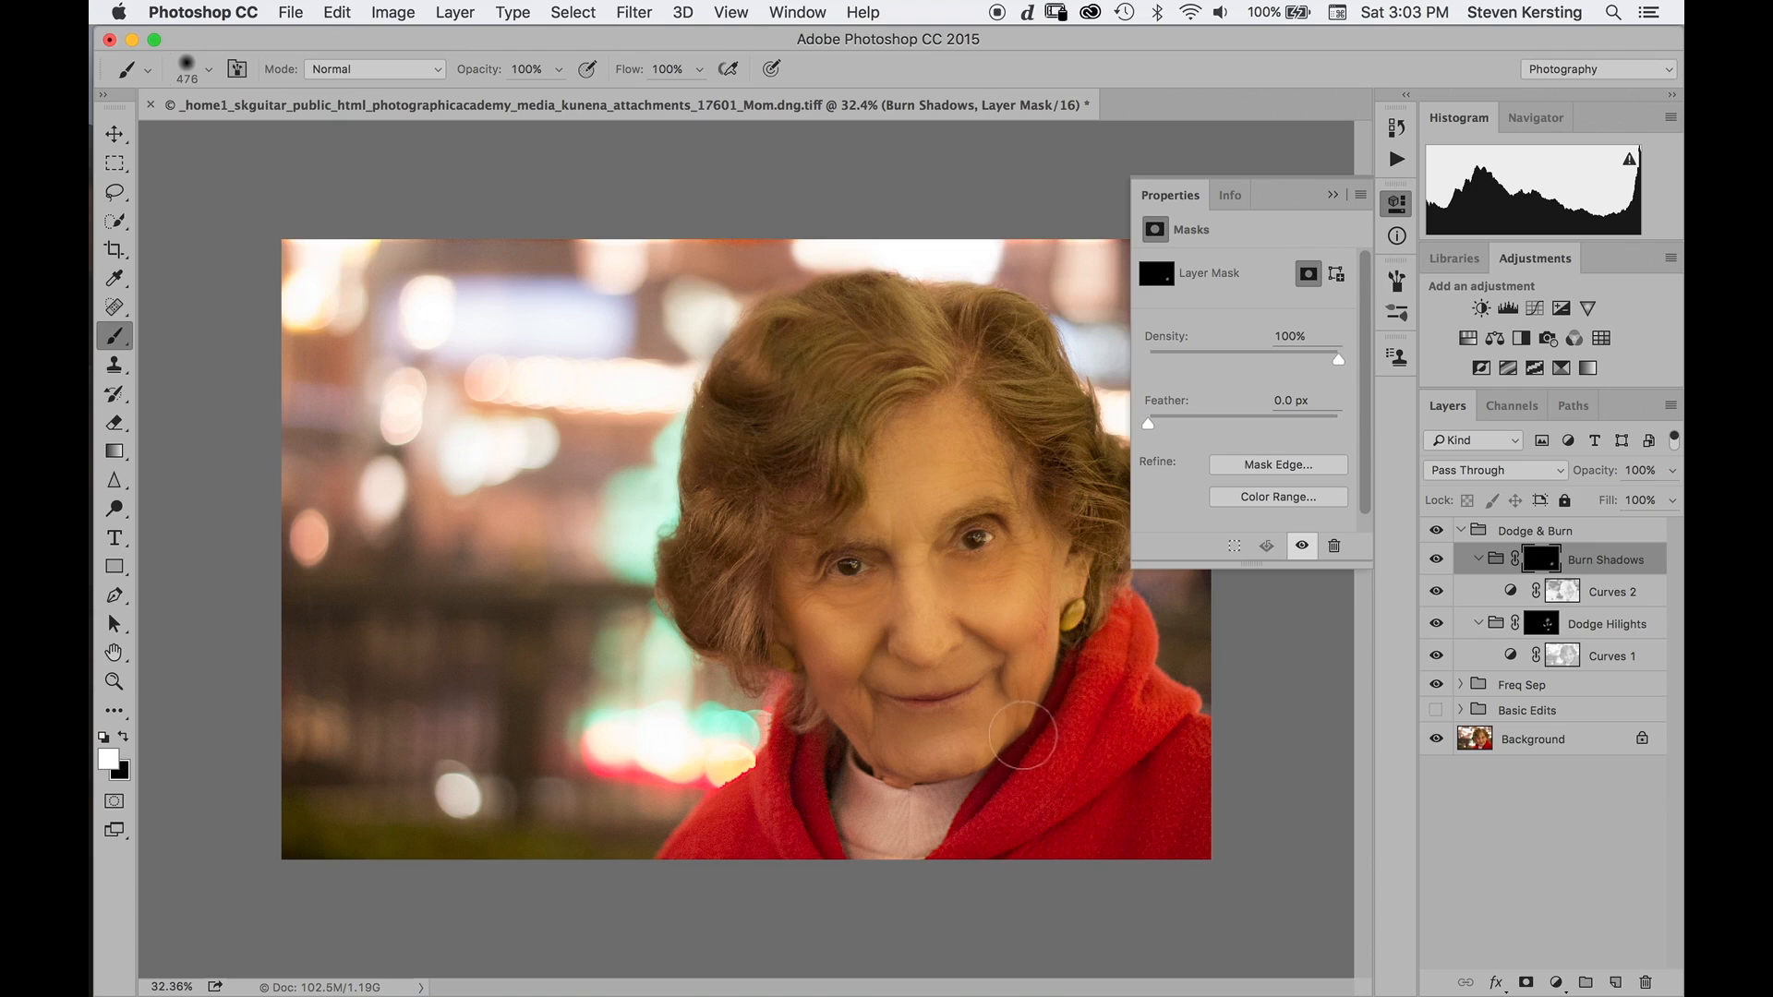
{"action": "left_click", "coordinate": [1070, 625]}
{"action": "mouse_move", "coordinate": [802, 706]}
{"action": "left_mouse_down"}
{"action": "mouse_move", "coordinate": [820, 688]}
{"action": "mouse_move", "coordinate": [796, 639]}
{"action": "mouse_move", "coordinate": [842, 748]}
{"action": "mouse_move", "coordinate": [812, 692]}
{"action": "mouse_move", "coordinate": [891, 716]}
{"action": "left_mouse_up"}
{"action": "mouse_move", "coordinate": [853, 428]}
{"action": "left_mouse_down"}
{"action": "mouse_move", "coordinate": [896, 389]}
{"action": "mouse_move", "coordinate": [724, 553]}
{"action": "mouse_move", "coordinate": [744, 642]}
{"action": "mouse_move", "coordinate": [708, 588]}
{"action": "mouse_move", "coordinate": [750, 668]}
{"action": "mouse_move", "coordinate": [745, 442]}
{"action": "mouse_move", "coordinate": [720, 528]}
{"action": "mouse_move", "coordinate": [751, 418]}
{"action": "mouse_move", "coordinate": [809, 406]}
{"action": "mouse_move", "coordinate": [755, 421]}
{"action": "mouse_move", "coordinate": [849, 357]}
{"action": "mouse_move", "coordinate": [885, 362]}
{"action": "mouse_move", "coordinate": [859, 369]}
{"action": "mouse_move", "coordinate": [874, 350]}
{"action": "mouse_move", "coordinate": [777, 400]}
{"action": "mouse_move", "coordinate": [826, 333]}
{"action": "mouse_move", "coordinate": [760, 369]}
{"action": "mouse_move", "coordinate": [844, 312]}
{"action": "mouse_move", "coordinate": [919, 345]}
{"action": "mouse_move", "coordinate": [889, 351]}
{"action": "mouse_move", "coordinate": [1002, 335]}
{"action": "mouse_move", "coordinate": [1045, 351]}
{"action": "mouse_move", "coordinate": [1110, 490]}
{"action": "mouse_move", "coordinate": [1088, 532]}
{"action": "mouse_move", "coordinate": [1109, 567]}
{"action": "mouse_move", "coordinate": [1169, 587]}
{"action": "left_mouse_up"}
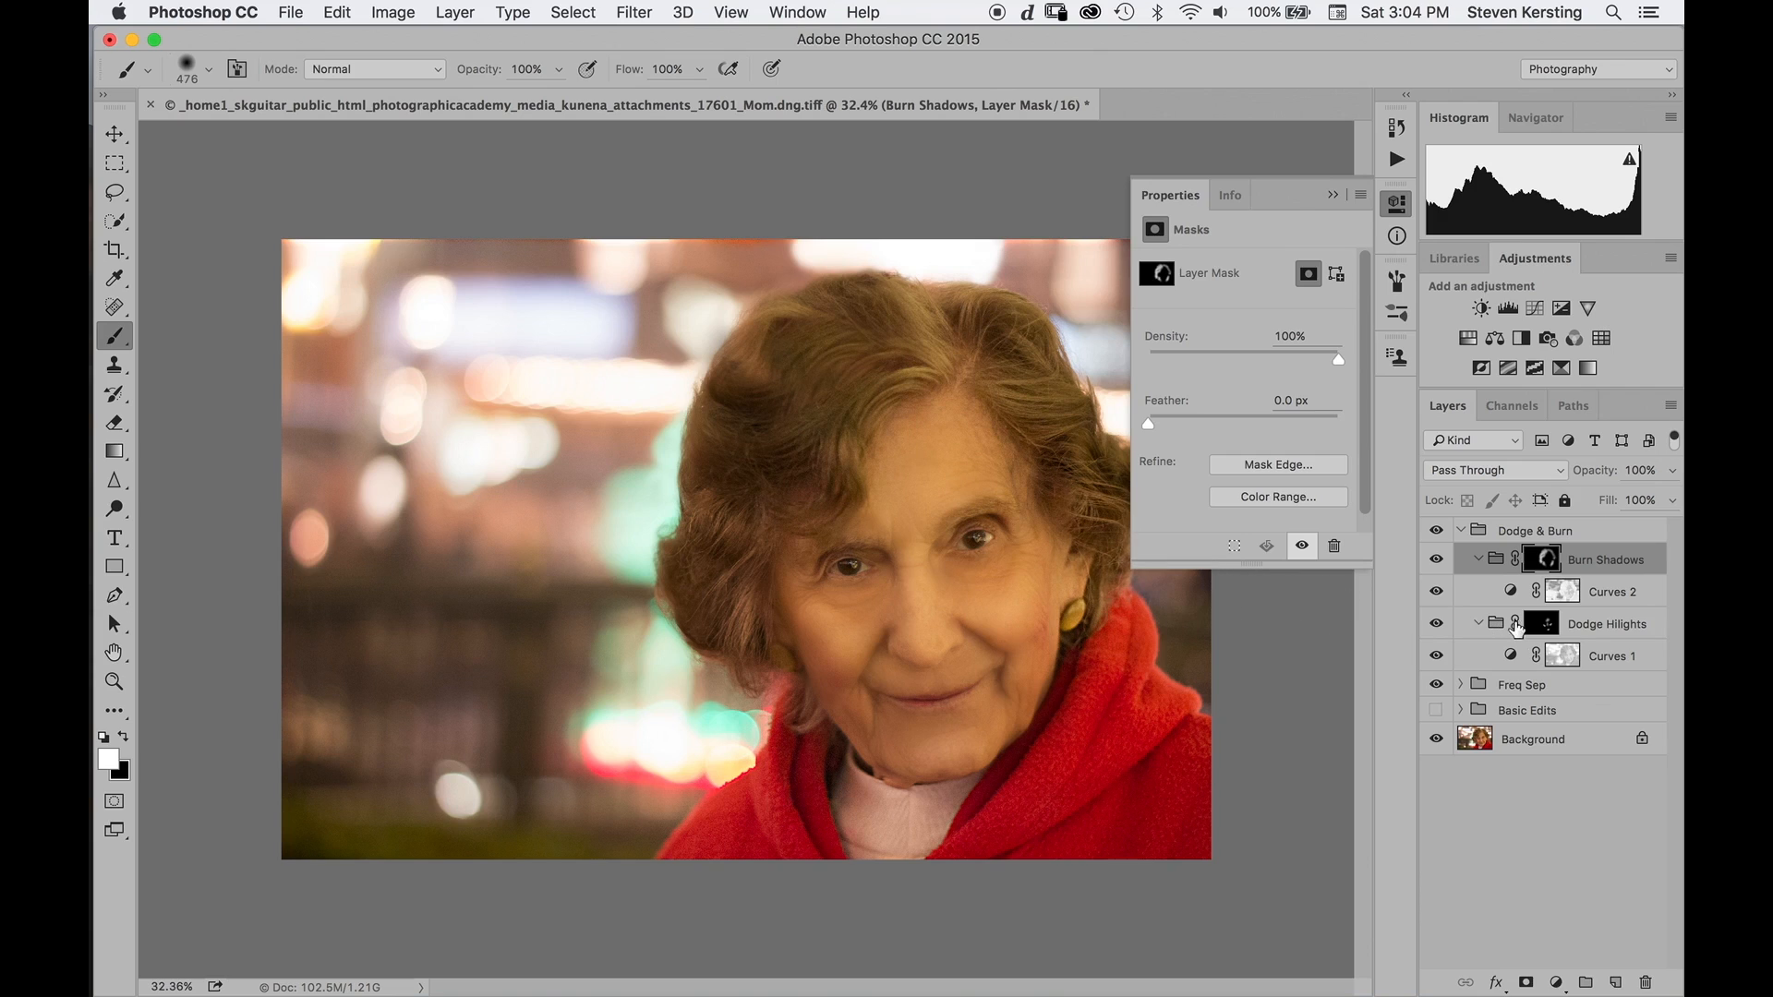
Paint white on the Dodge Hilights mask over the hair and touch up the centre of the face.
{"action": "left_click", "coordinate": [1543, 625]}
{"action": "mouse_move", "coordinate": [810, 479]}
{"action": "left_mouse_down"}
{"action": "mouse_move", "coordinate": [935, 365]}
{"action": "mouse_move", "coordinate": [838, 422]}
{"action": "mouse_move", "coordinate": [804, 485]}
{"action": "mouse_move", "coordinate": [898, 372]}
{"action": "mouse_move", "coordinate": [848, 376]}
{"action": "mouse_move", "coordinate": [786, 444]}
{"action": "mouse_move", "coordinate": [716, 477]}
{"action": "mouse_move", "coordinate": [723, 423]}
{"action": "mouse_move", "coordinate": [785, 336]}
{"action": "mouse_move", "coordinate": [764, 352]}
{"action": "mouse_move", "coordinate": [816, 369]}
{"action": "mouse_move", "coordinate": [713, 633]}
{"action": "mouse_move", "coordinate": [696, 545]}
{"action": "mouse_move", "coordinate": [784, 457]}
{"action": "mouse_move", "coordinate": [887, 501]}
{"action": "mouse_move", "coordinate": [1073, 424]}
{"action": "mouse_move", "coordinate": [1037, 399]}
{"action": "mouse_move", "coordinate": [1030, 352]}
{"action": "mouse_move", "coordinate": [985, 328]}
{"action": "left_mouse_up"}
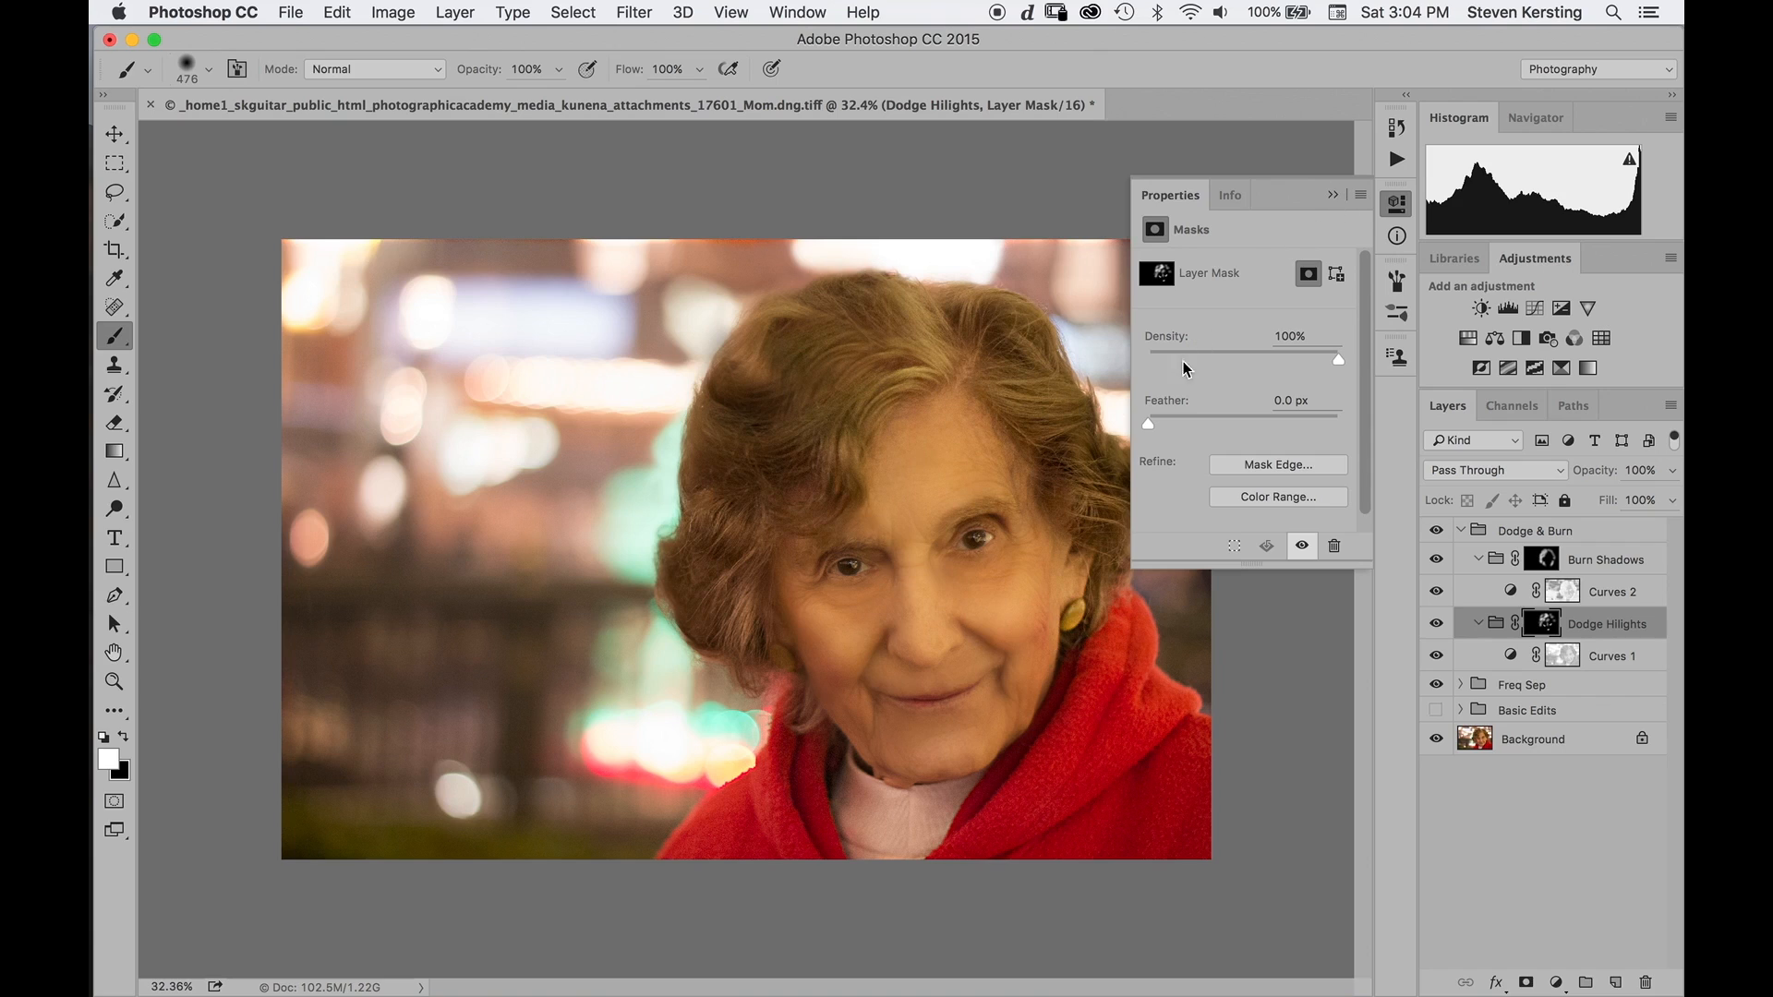
{"action": "left_click", "coordinate": [1333, 196]}
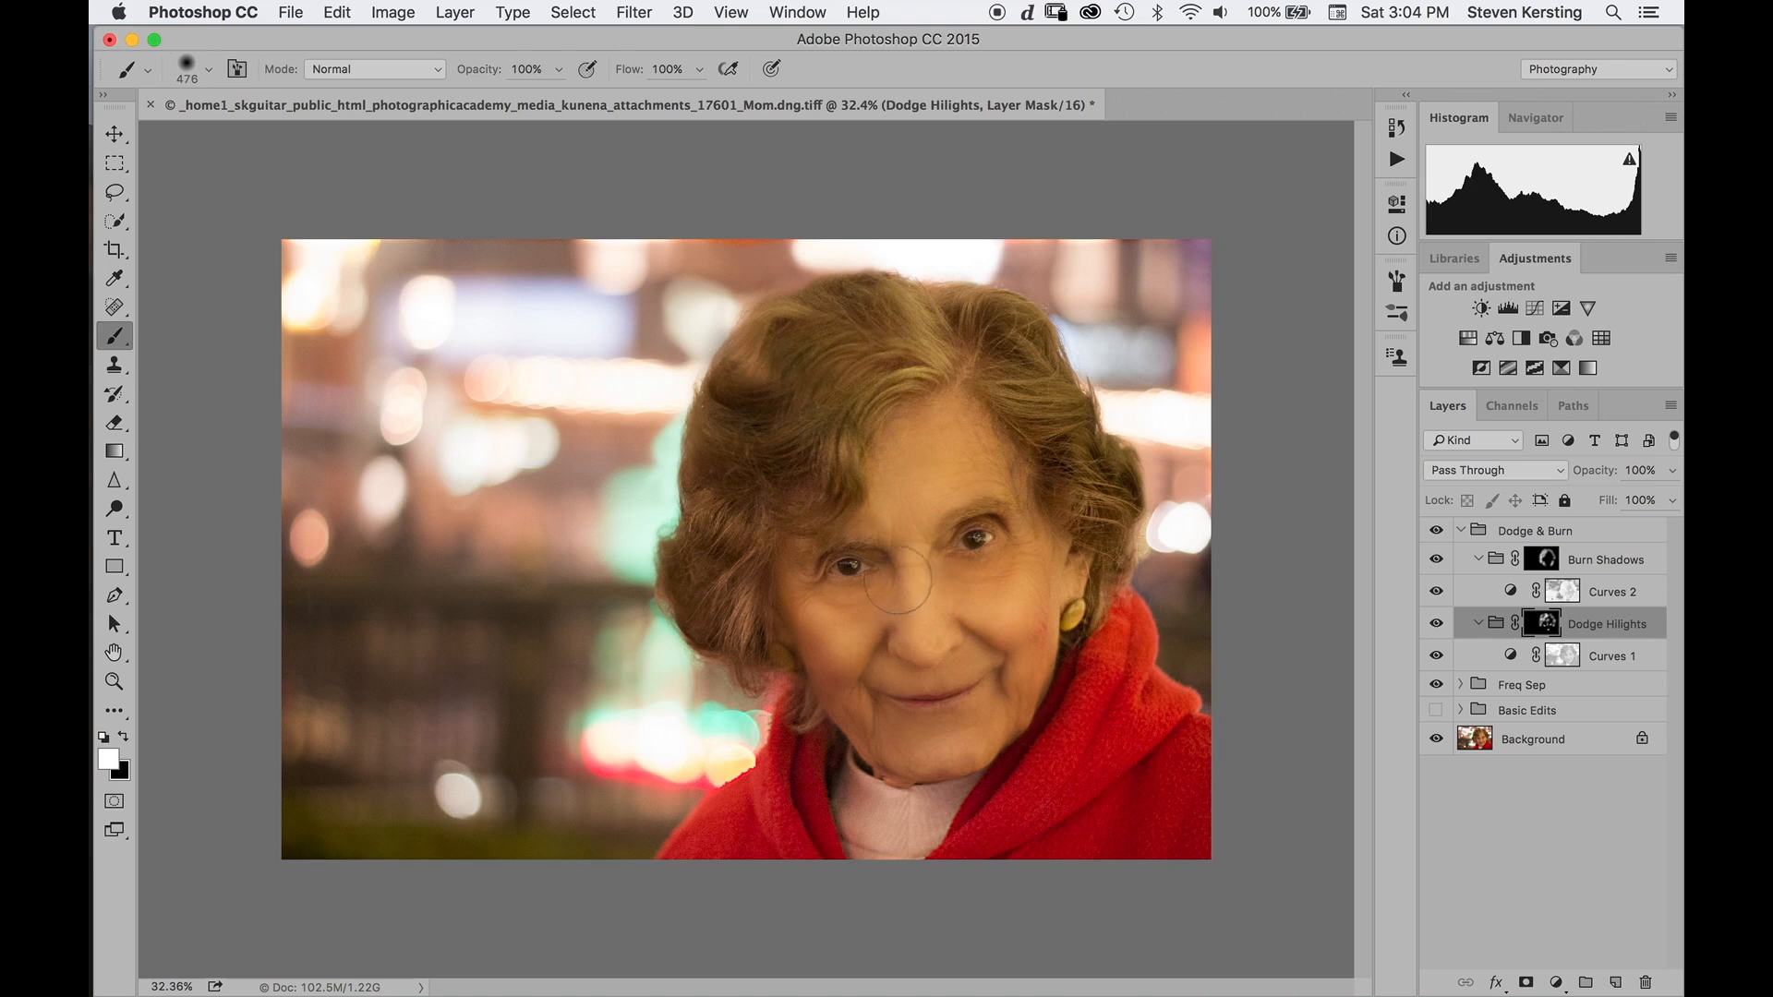
{"action": "left_click_drag", "start_coordinate": [901, 605], "coordinate": [878, 606]}
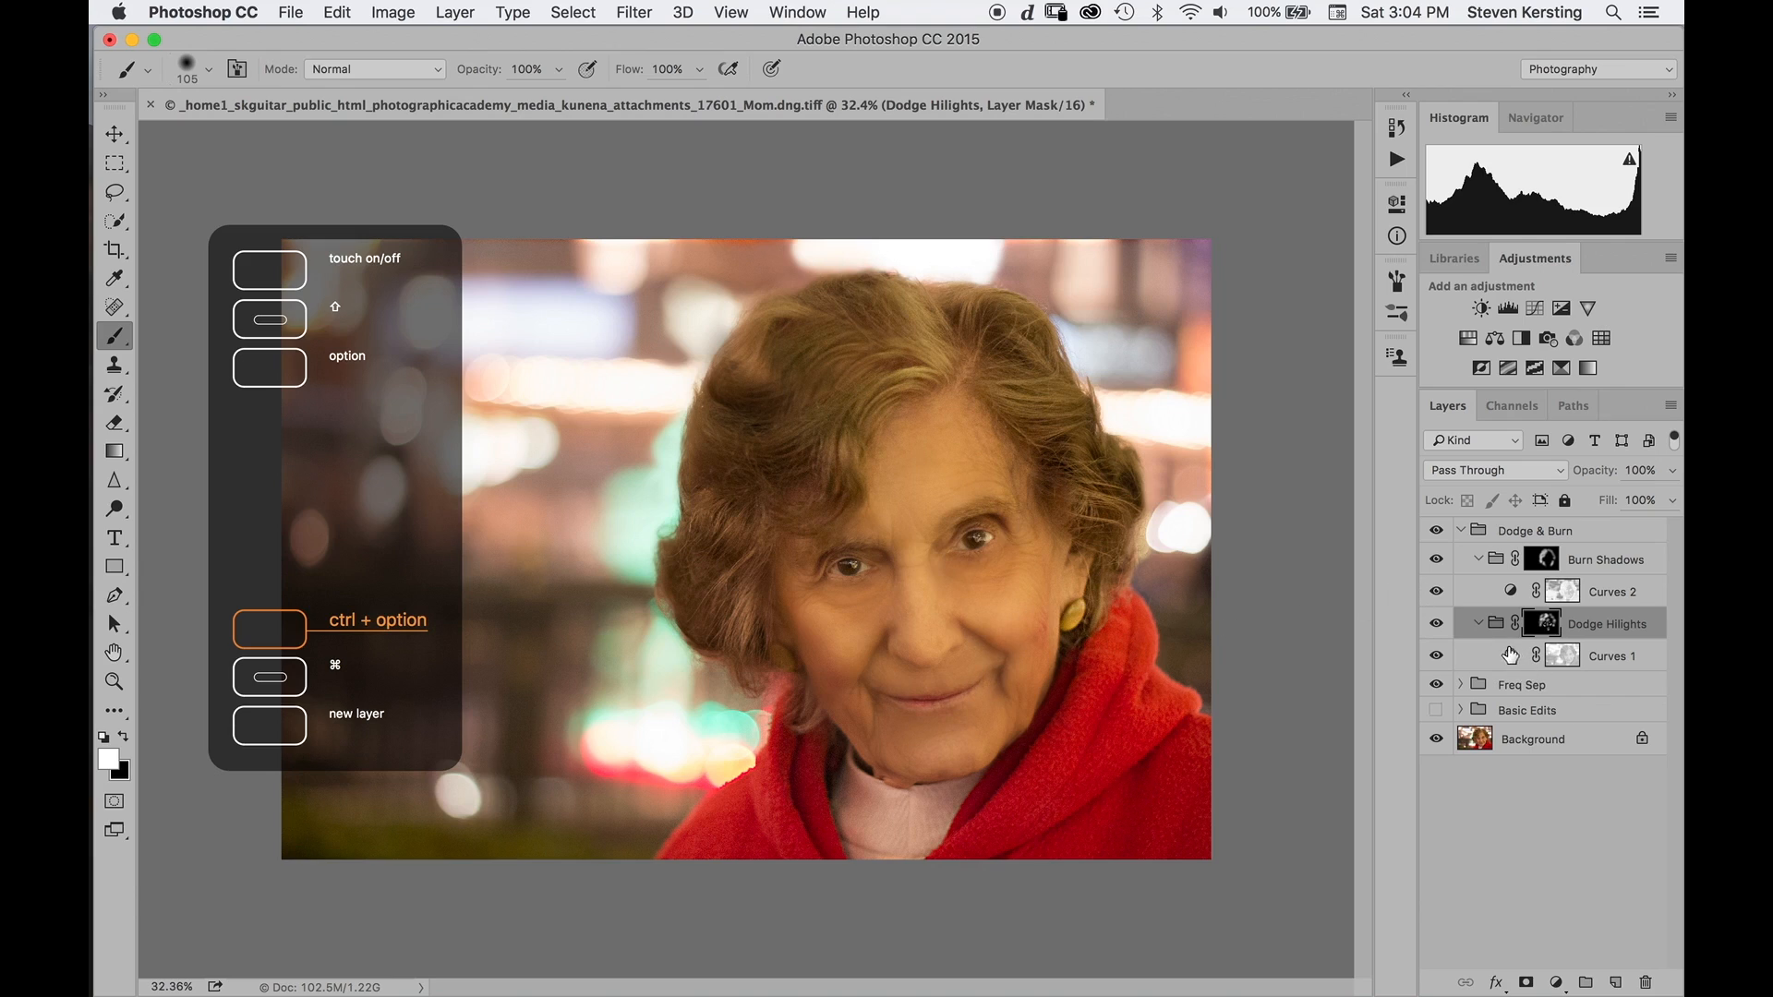
On Layer 3 in Freq Sep's Color group, sample the reddish cheek tone and paint it over both cheeks with a 312 px brush.
{"action": "left_click", "coordinate": [1460, 533]}
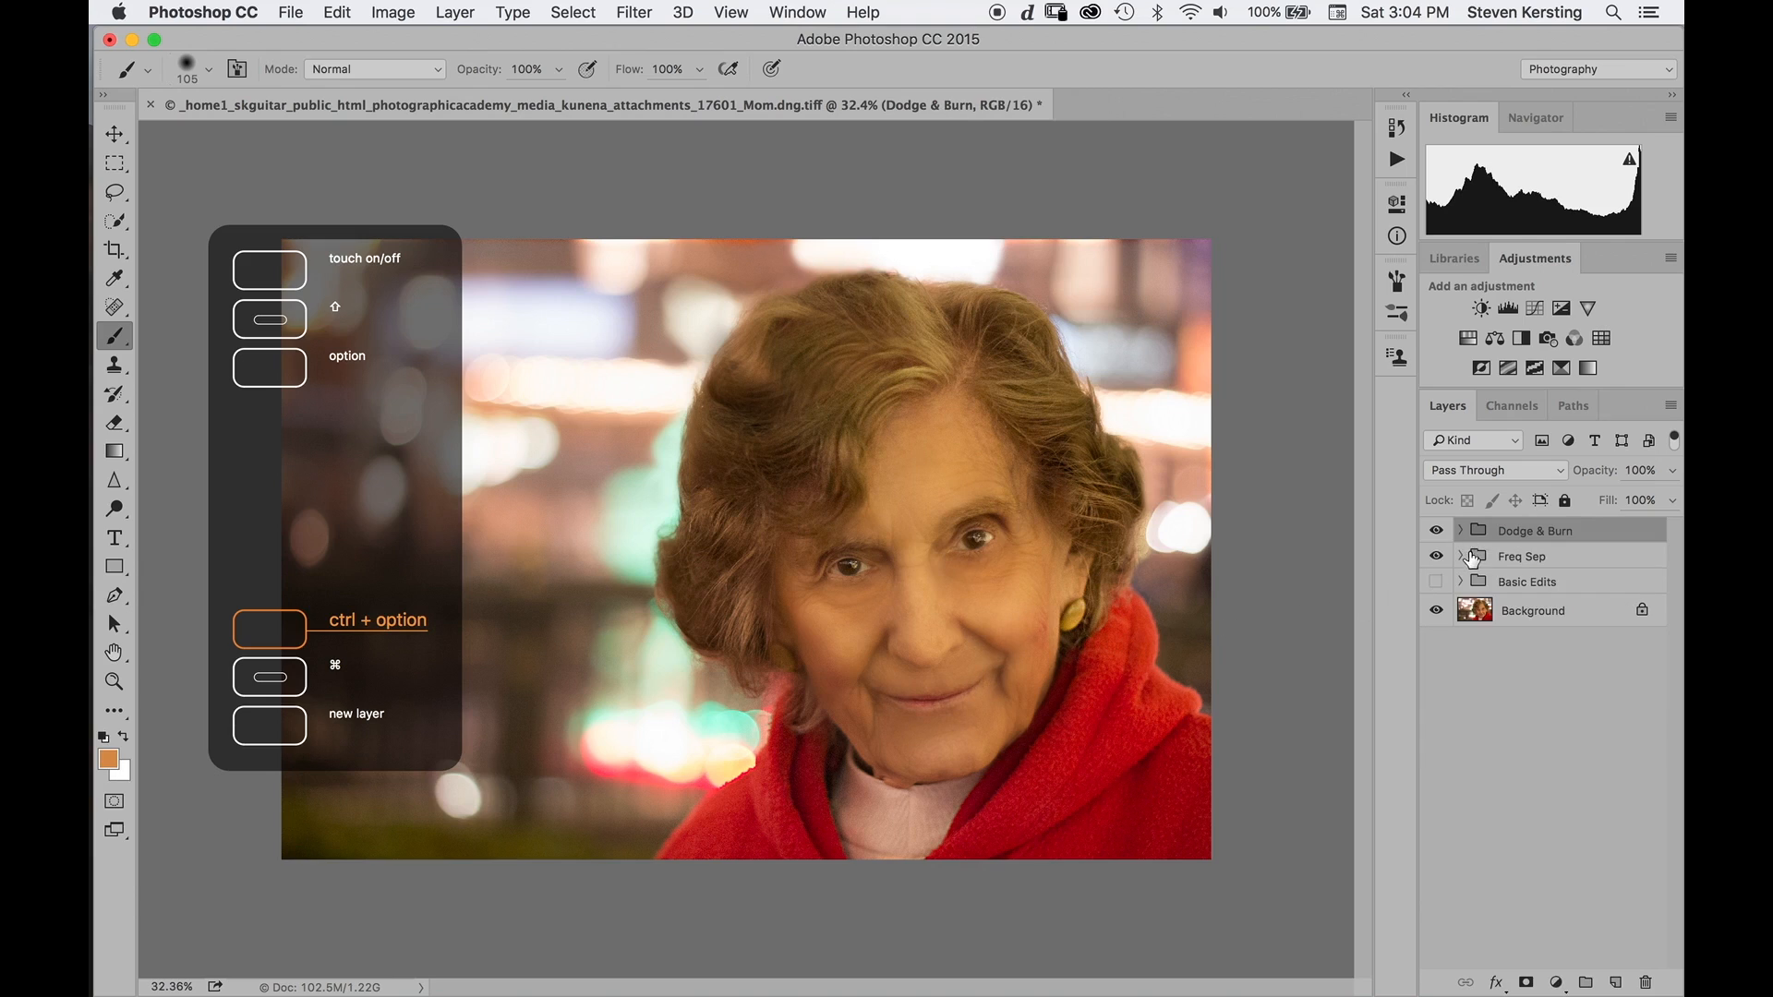
{"action": "left_click", "coordinate": [1460, 557]}
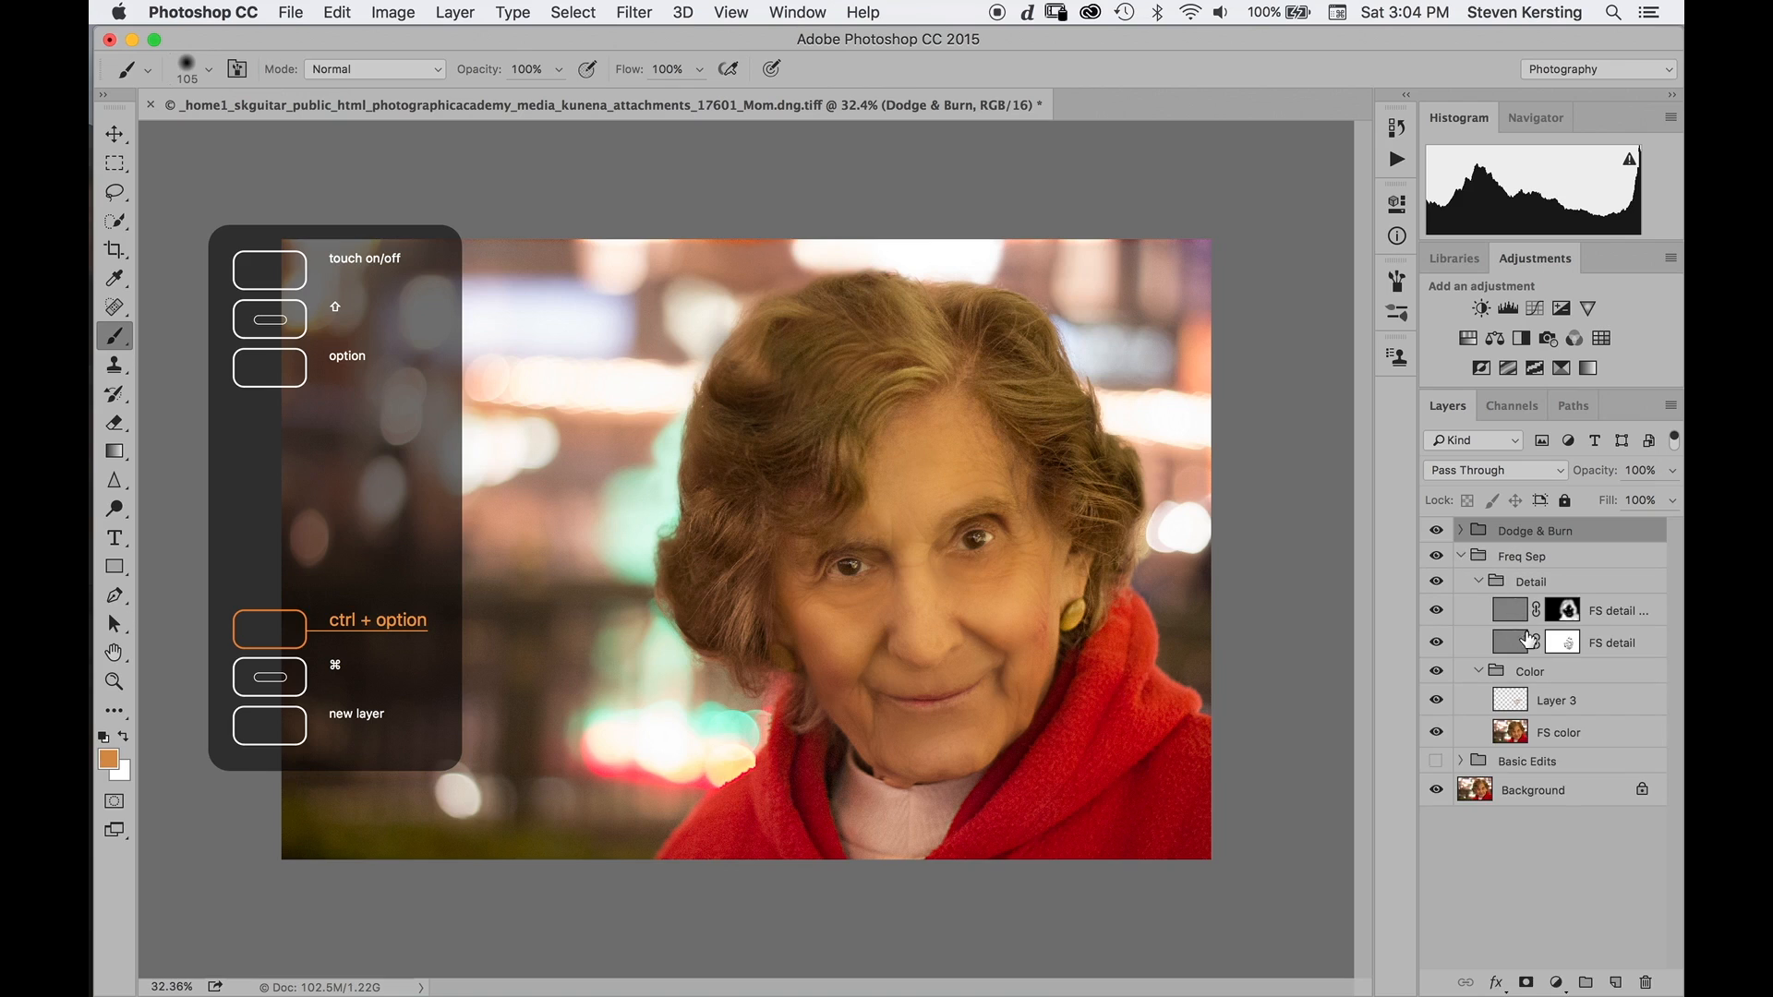
{"action": "left_click", "coordinate": [1558, 703]}
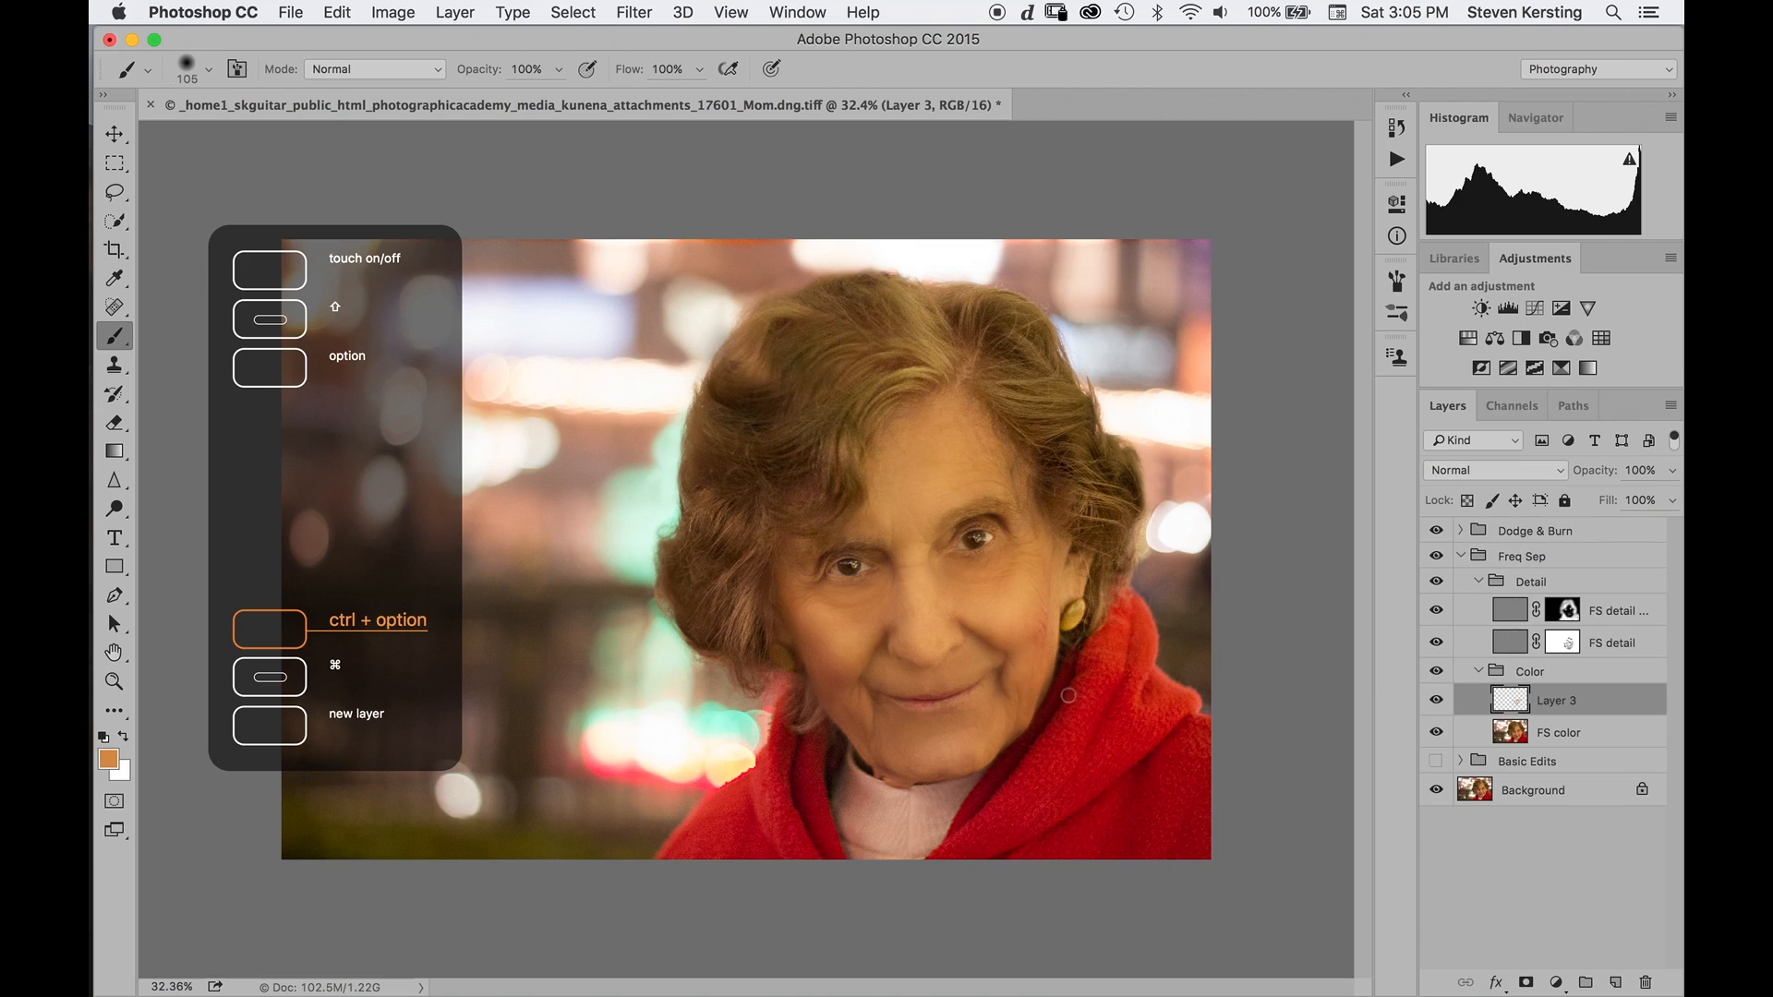
{"action": "scroll", "coordinate": [1071, 692], "scroll_direction": "up", "scroll_amount": 3}
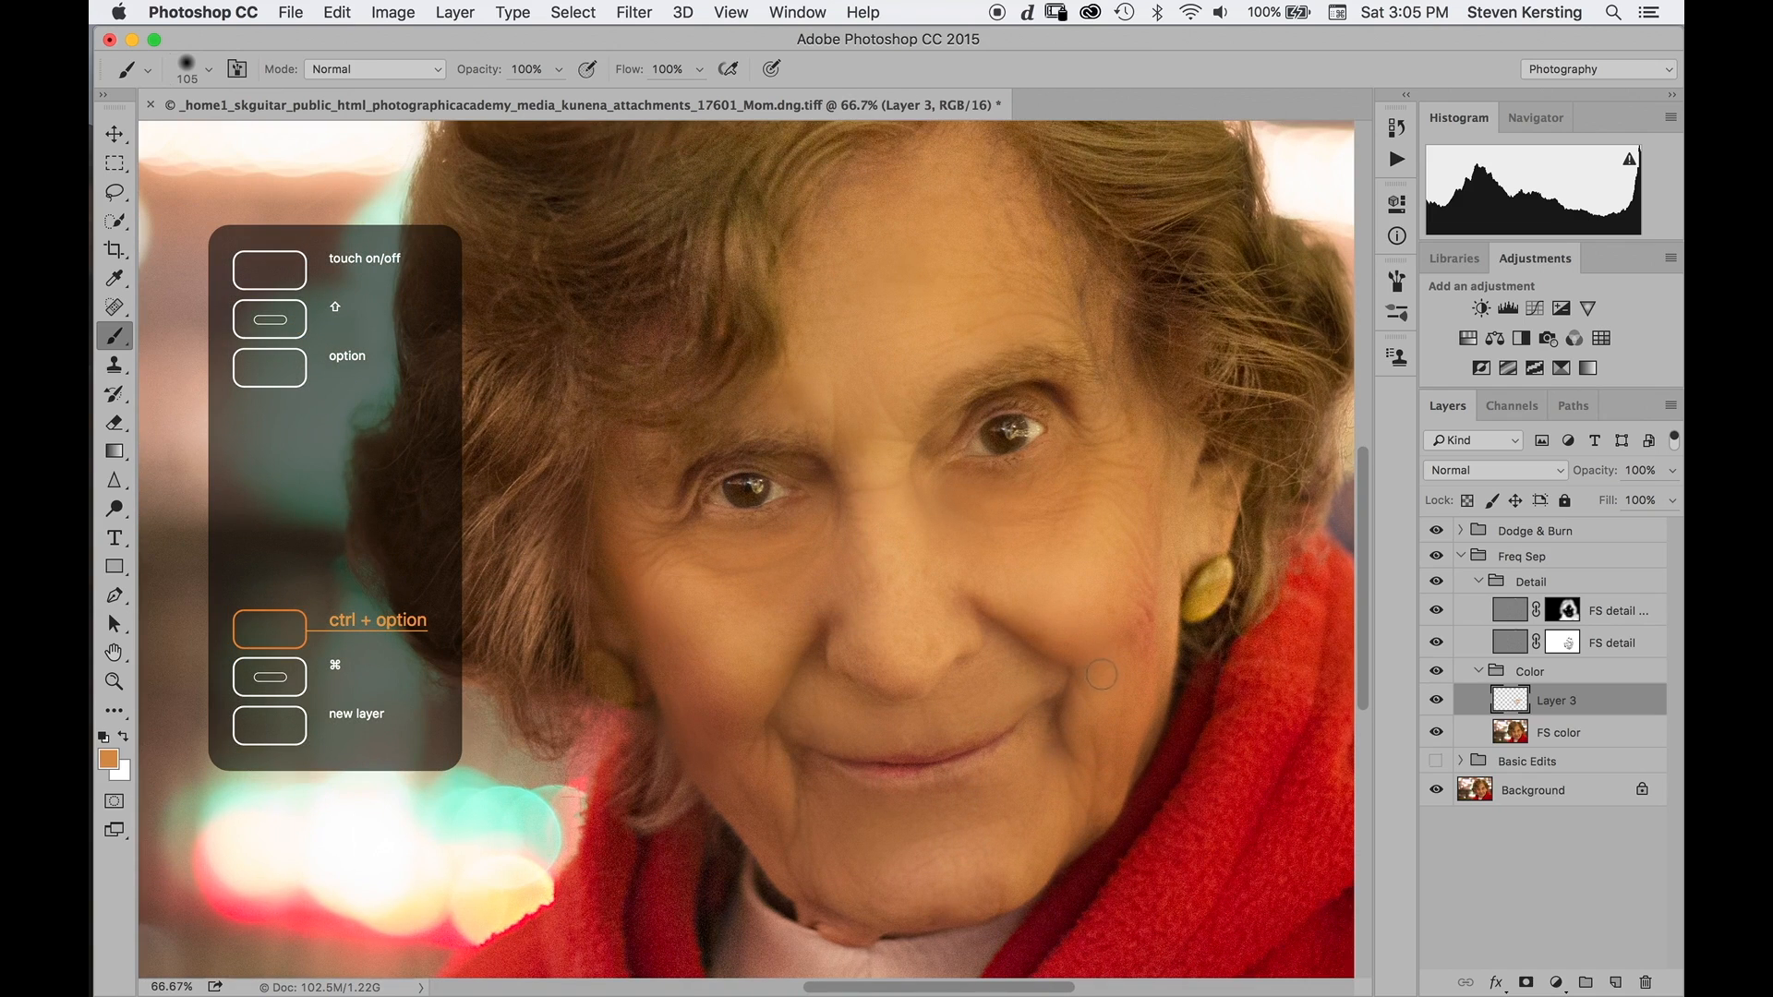
{"action": "key", "text": "alt"}
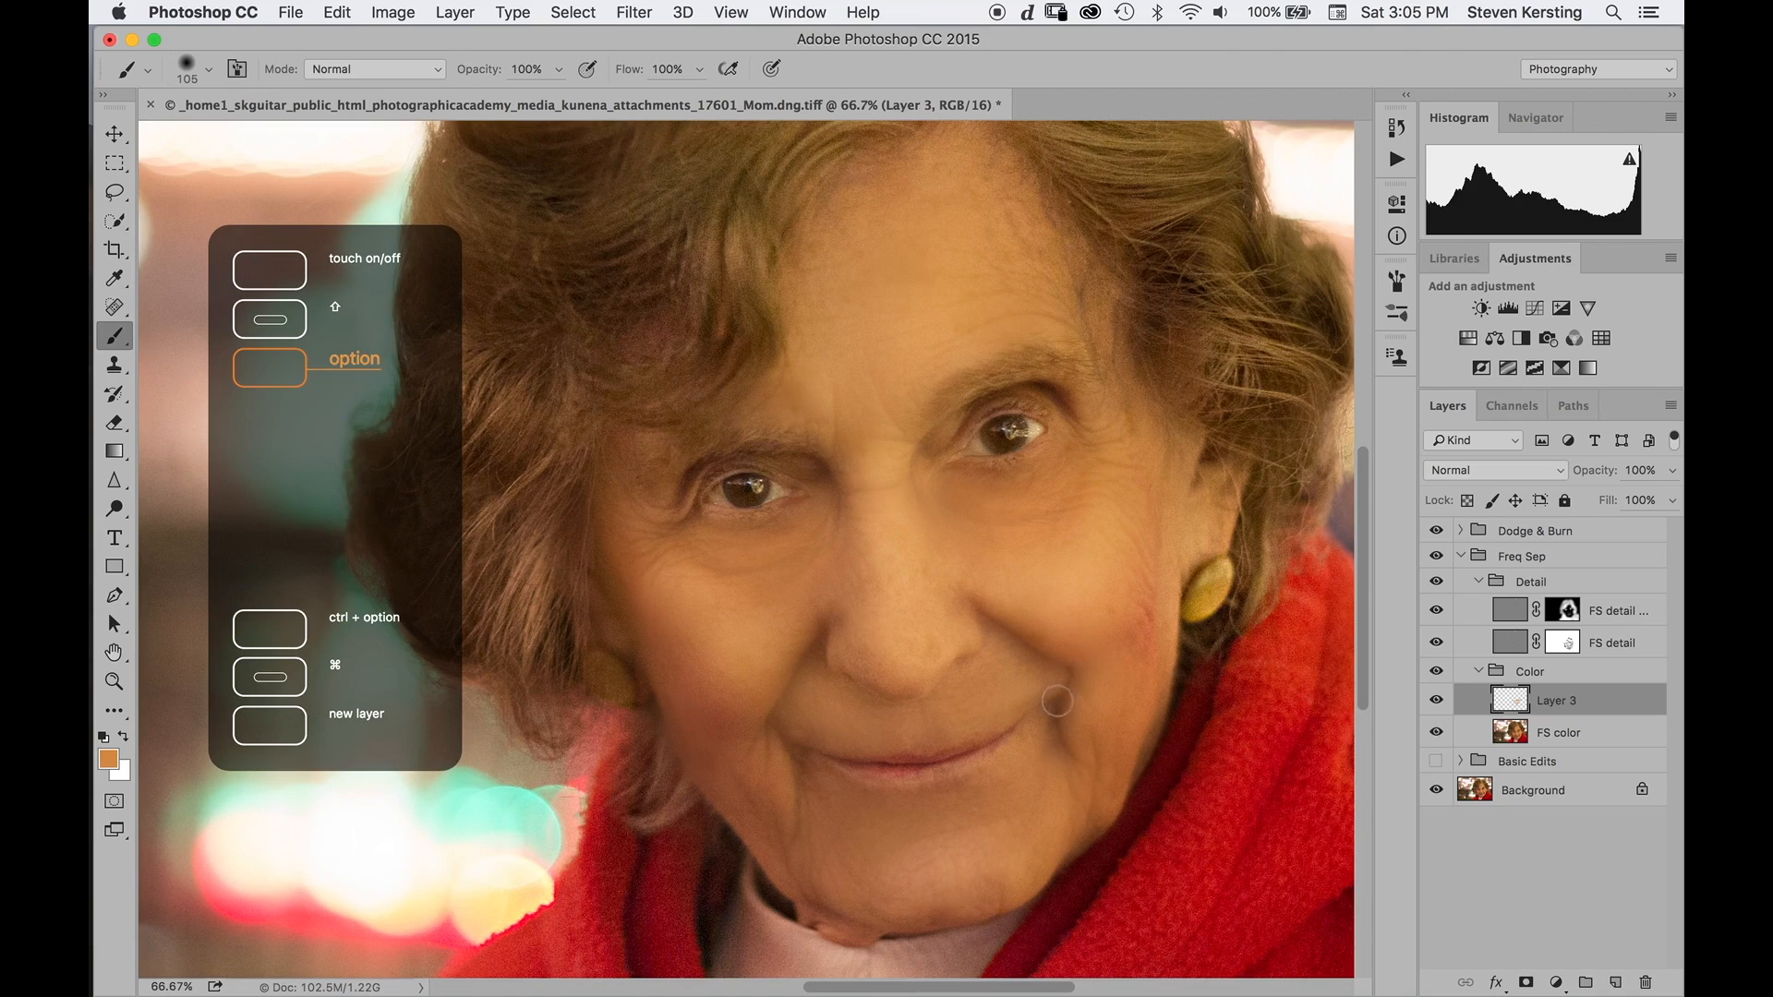
{"action": "left_click", "coordinate": [1153, 617], "text": "alt"}
{"action": "scroll", "coordinate": [1099, 639], "scroll_direction": "up", "scroll_amount": 1}
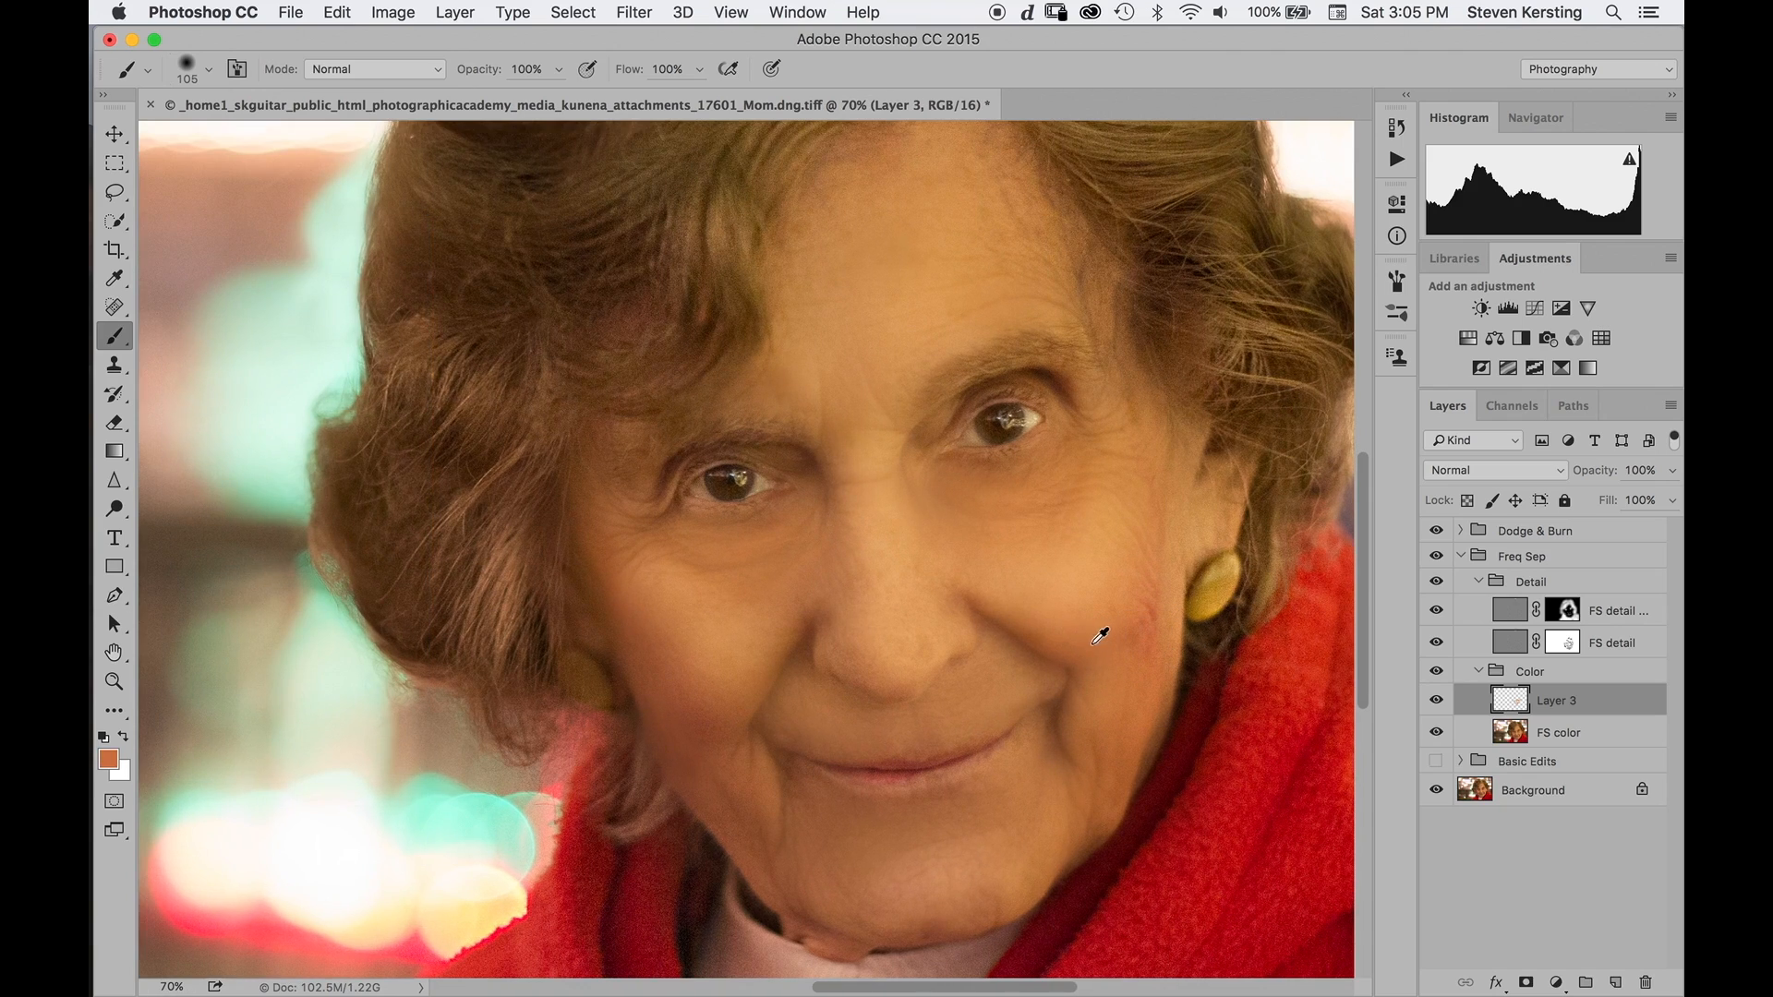
{"action": "left_click_drag", "start_coordinate": [1080, 654], "coordinate": [1162, 636]}
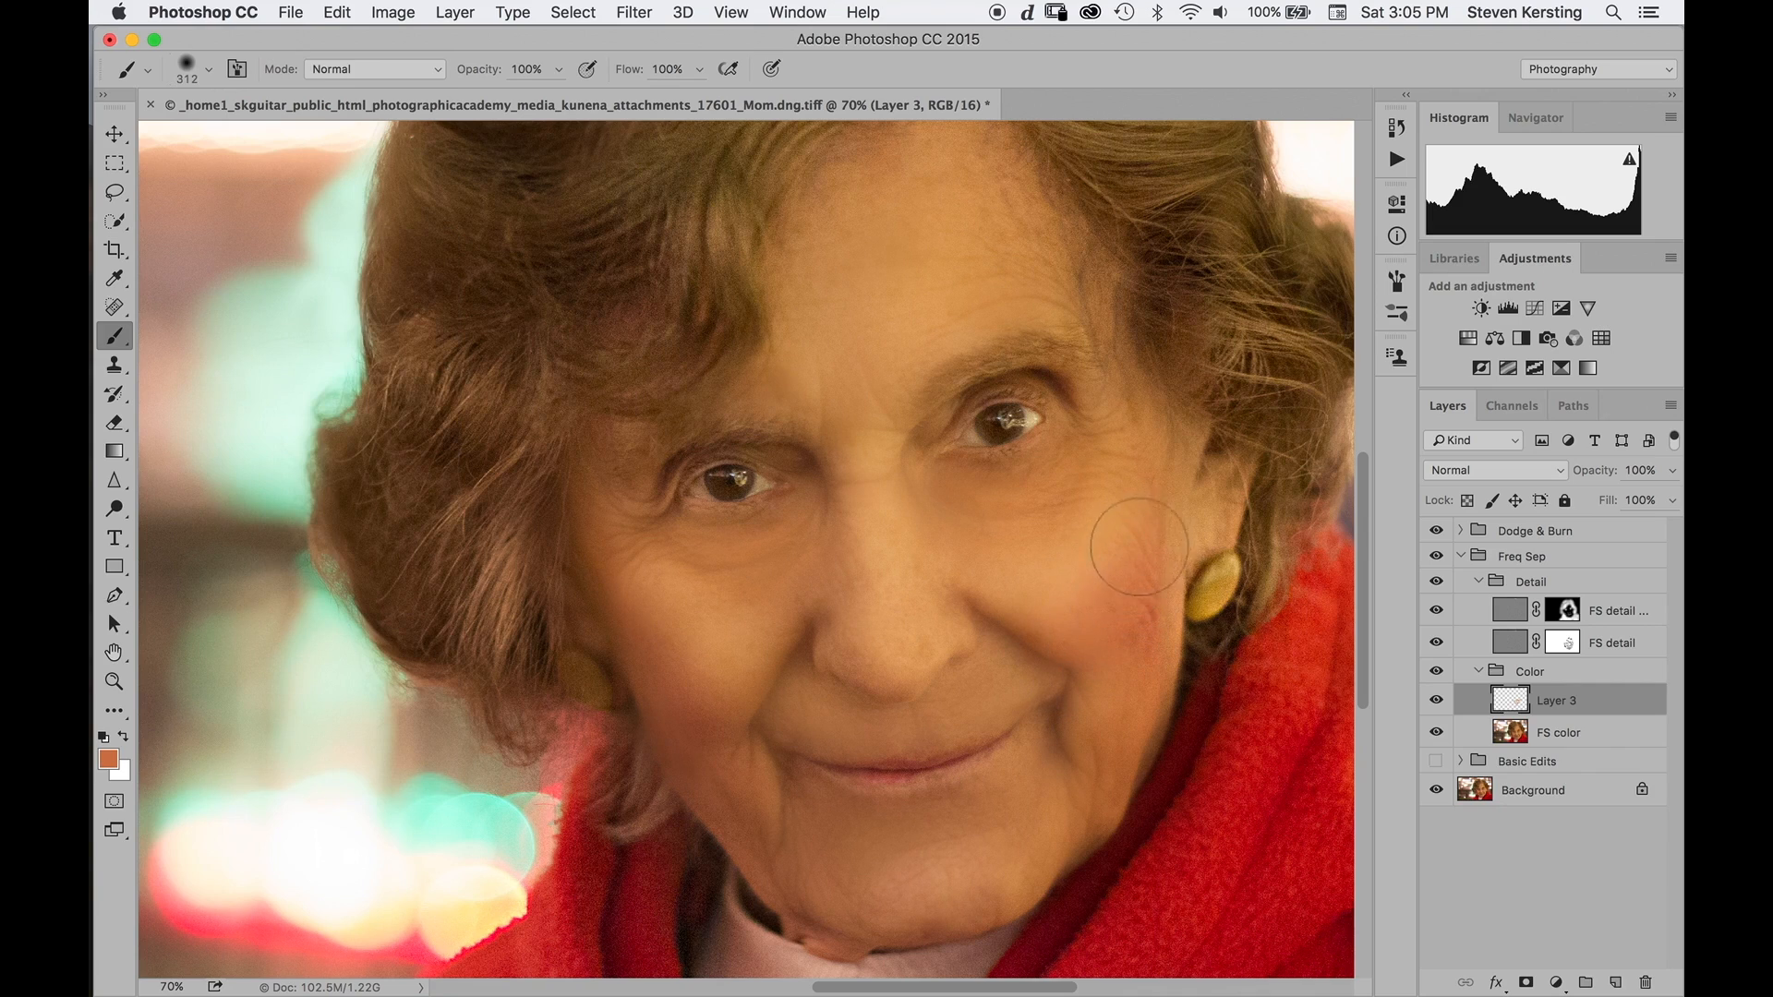
{"action": "left_click", "coordinate": [679, 716]}
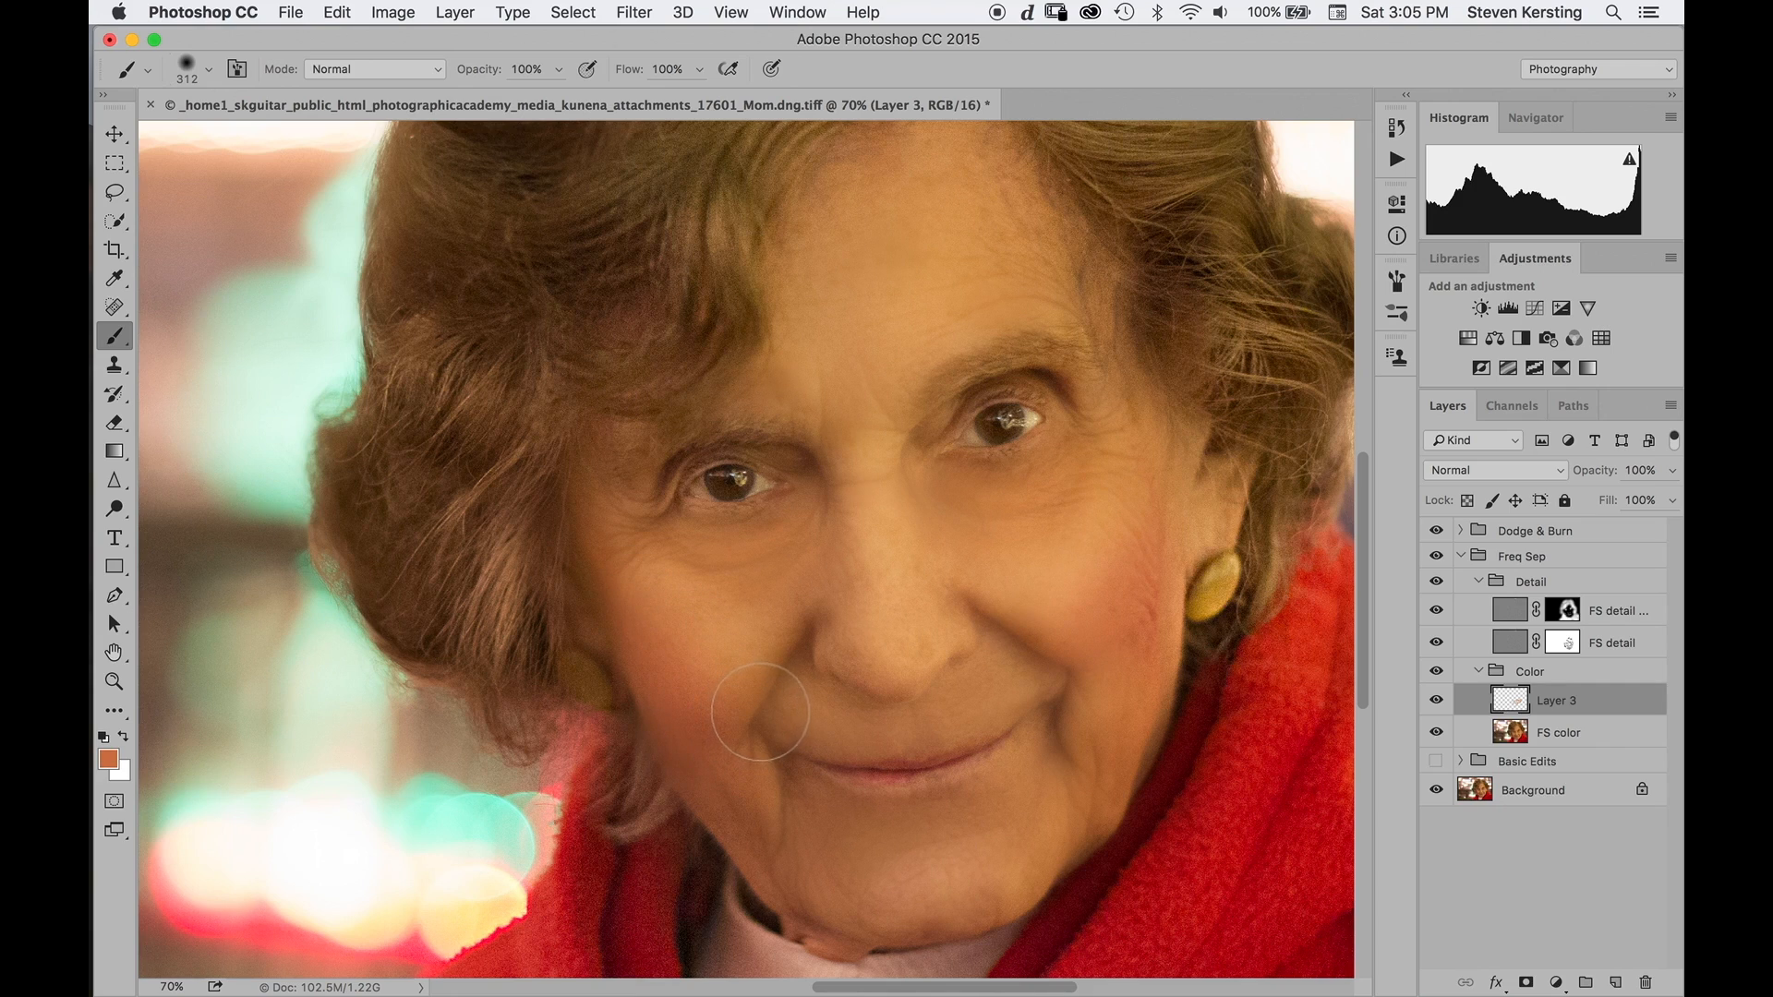
Add a layer mask to Layer 3 and paint black on it to trim the excess blush around the cheeks.
{"action": "left_click", "coordinate": [1525, 982]}
{"action": "key", "text": "d"}
{"action": "mouse_move", "coordinate": [1095, 663]}
{"action": "left_mouse_down"}
{"action": "mouse_move", "coordinate": [1044, 623]}
{"action": "mouse_move", "coordinate": [1090, 673]}
{"action": "mouse_move", "coordinate": [1047, 637]}
{"action": "mouse_move", "coordinate": [1062, 688]}
{"action": "left_mouse_up"}
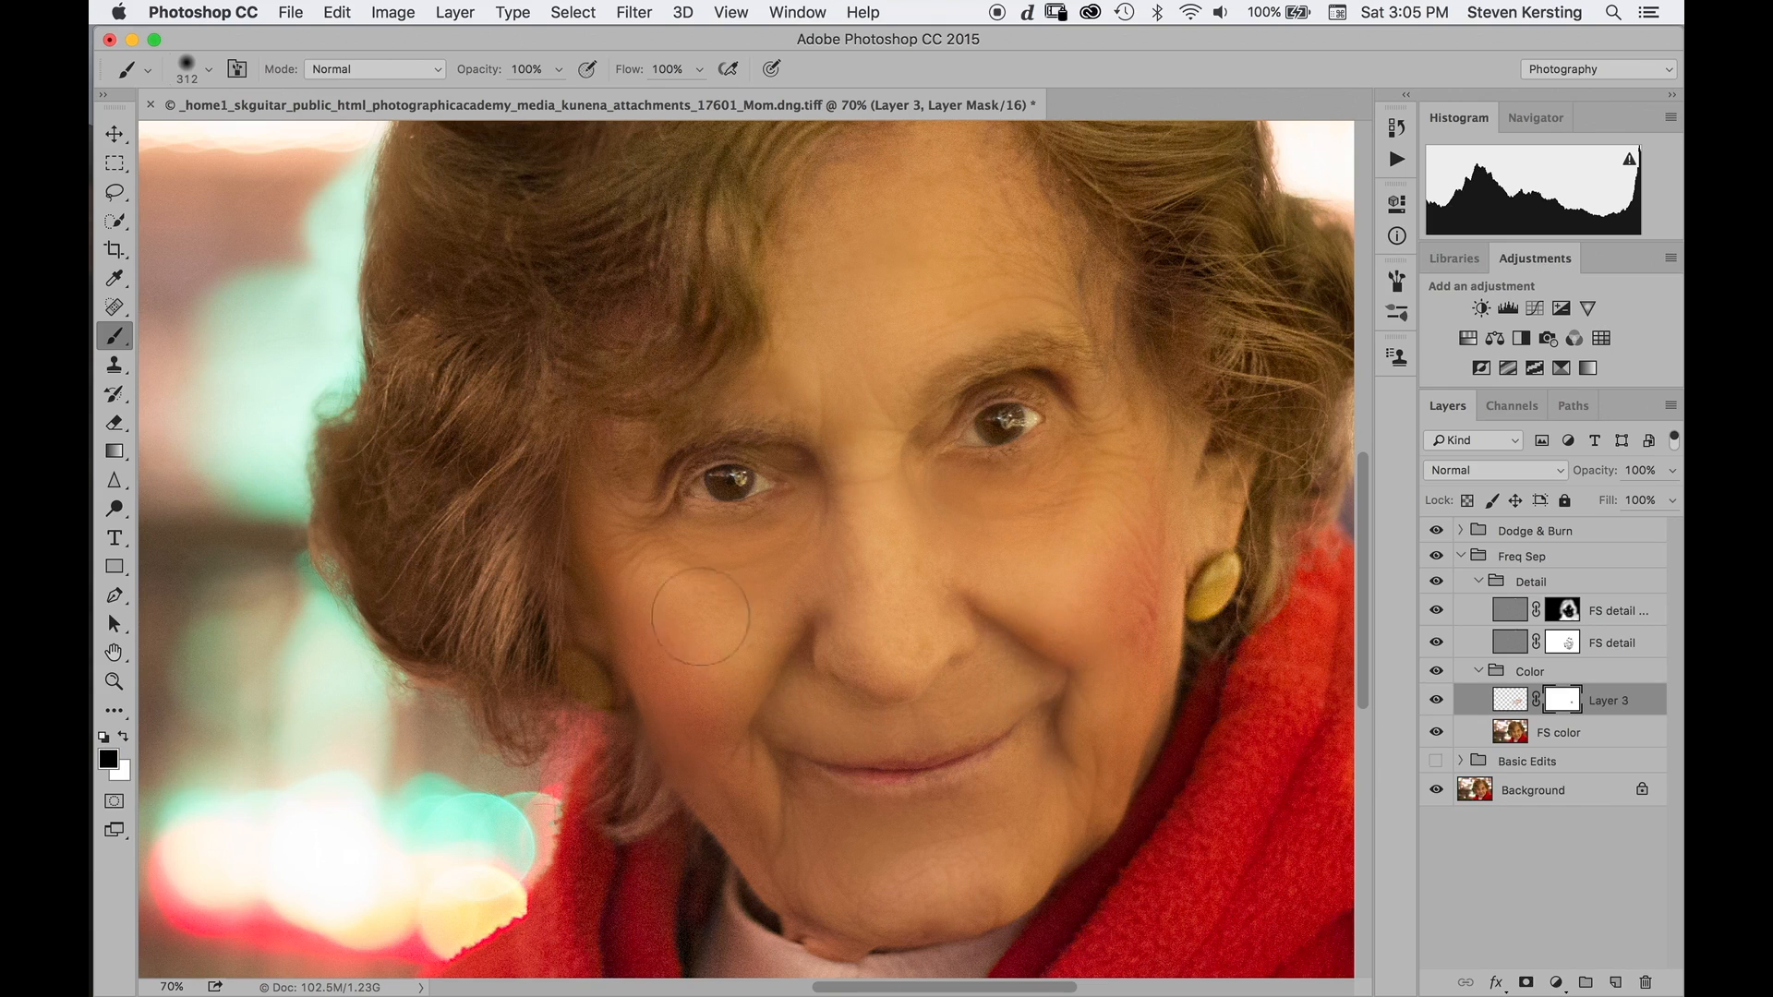
{"action": "mouse_move", "coordinate": [836, 636]}
{"action": "left_mouse_down"}
{"action": "mouse_move", "coordinate": [950, 660]}
{"action": "mouse_move", "coordinate": [990, 652]}
{"action": "left_mouse_up"}
Collapse Freq Sep and combine the Dodge & Burn, Freq Sep and Basic Edits groups into one group.
{"action": "left_click", "coordinate": [1464, 556]}
{"action": "left_click", "coordinate": [1539, 533]}
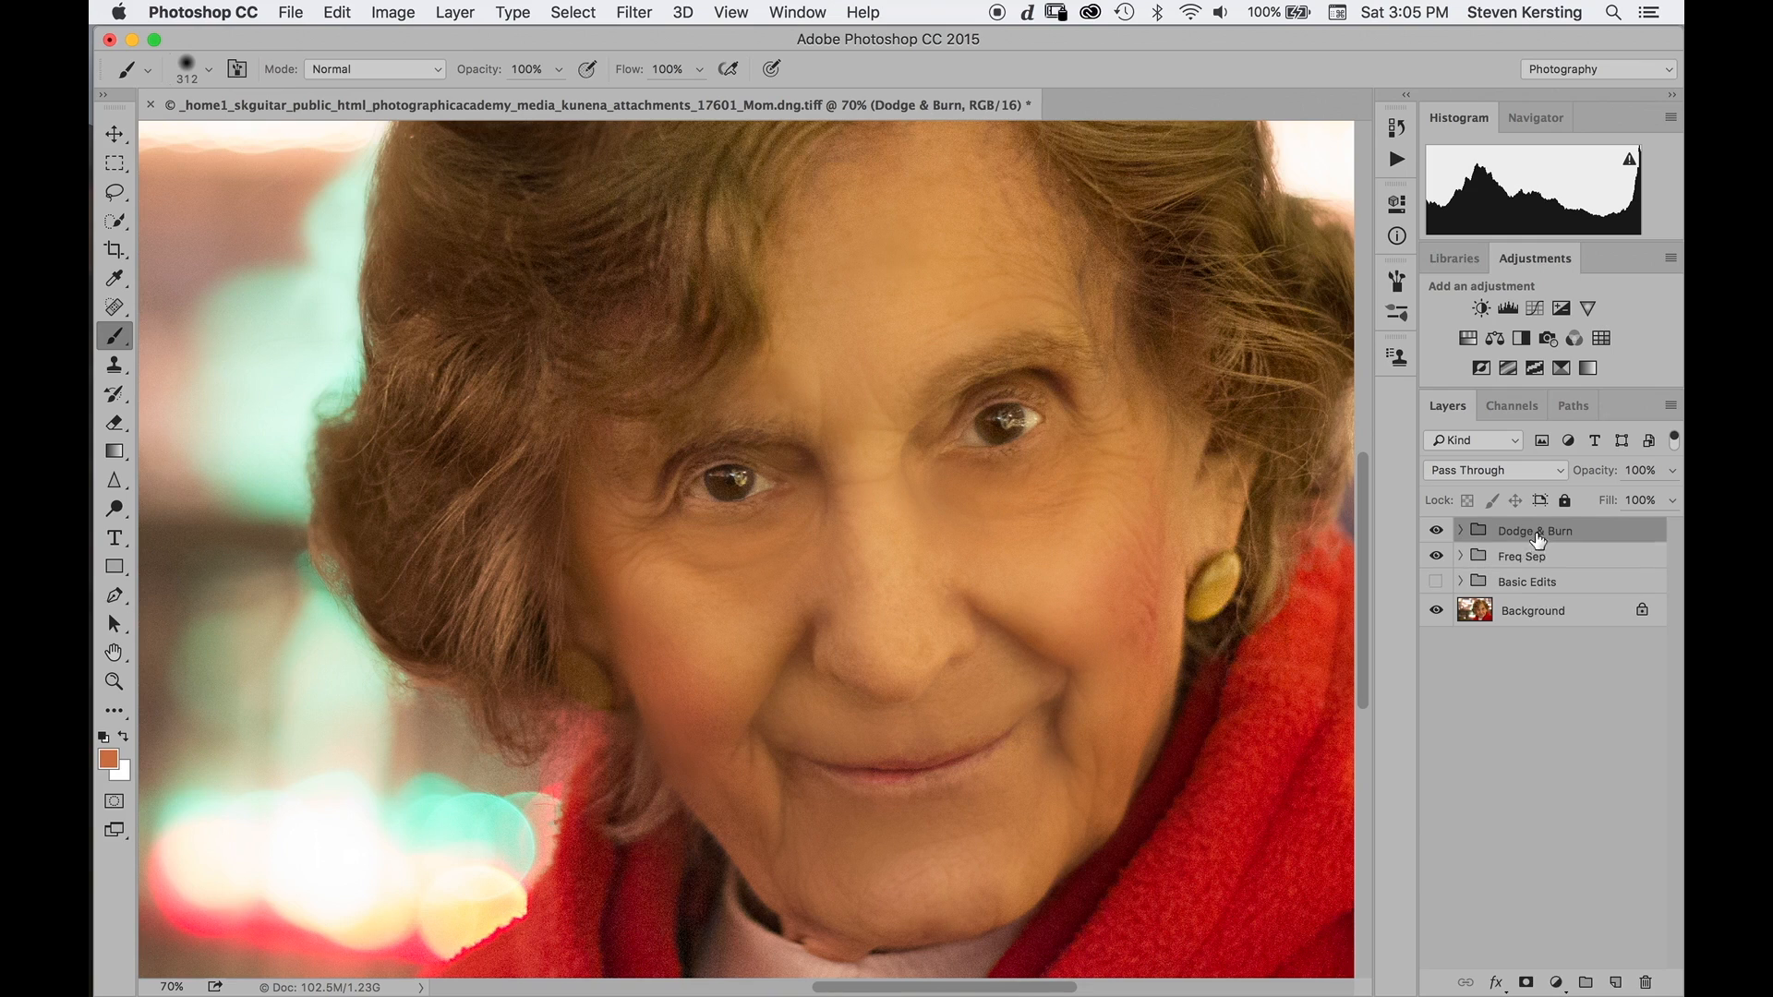
{"action": "left_click", "coordinate": [1525, 584], "text": "alt"}
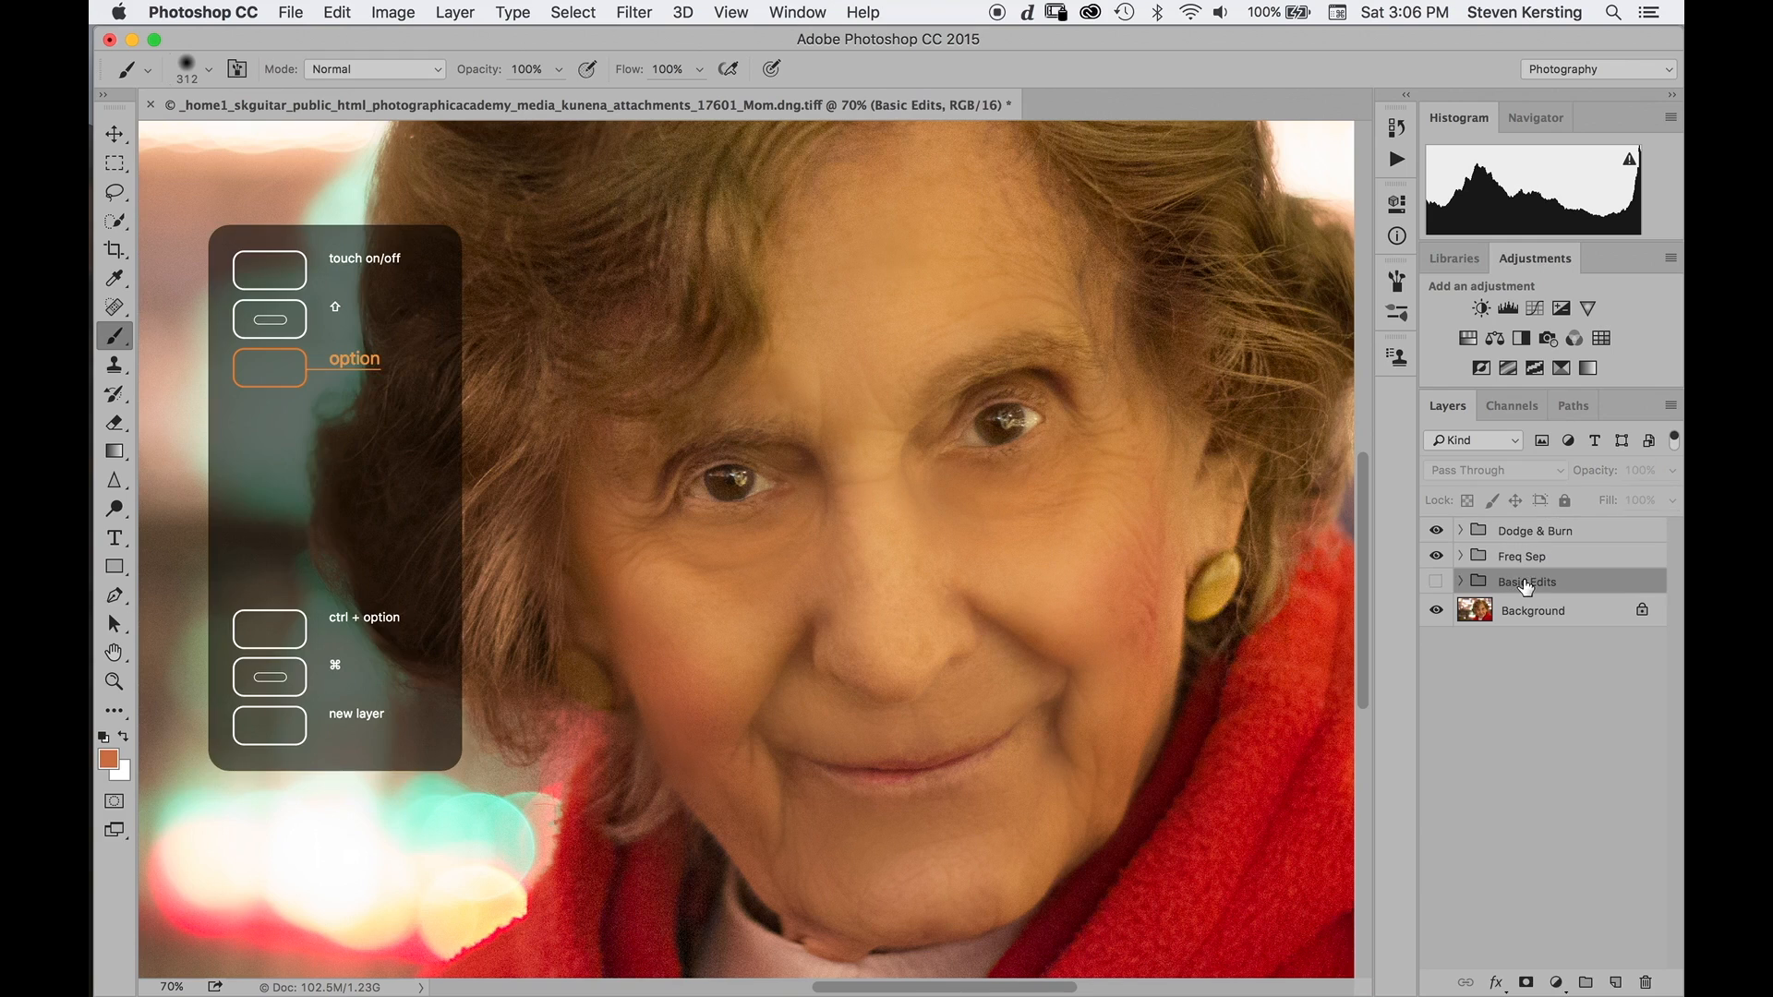
{"action": "left_click", "coordinate": [1536, 533], "text": "shift"}
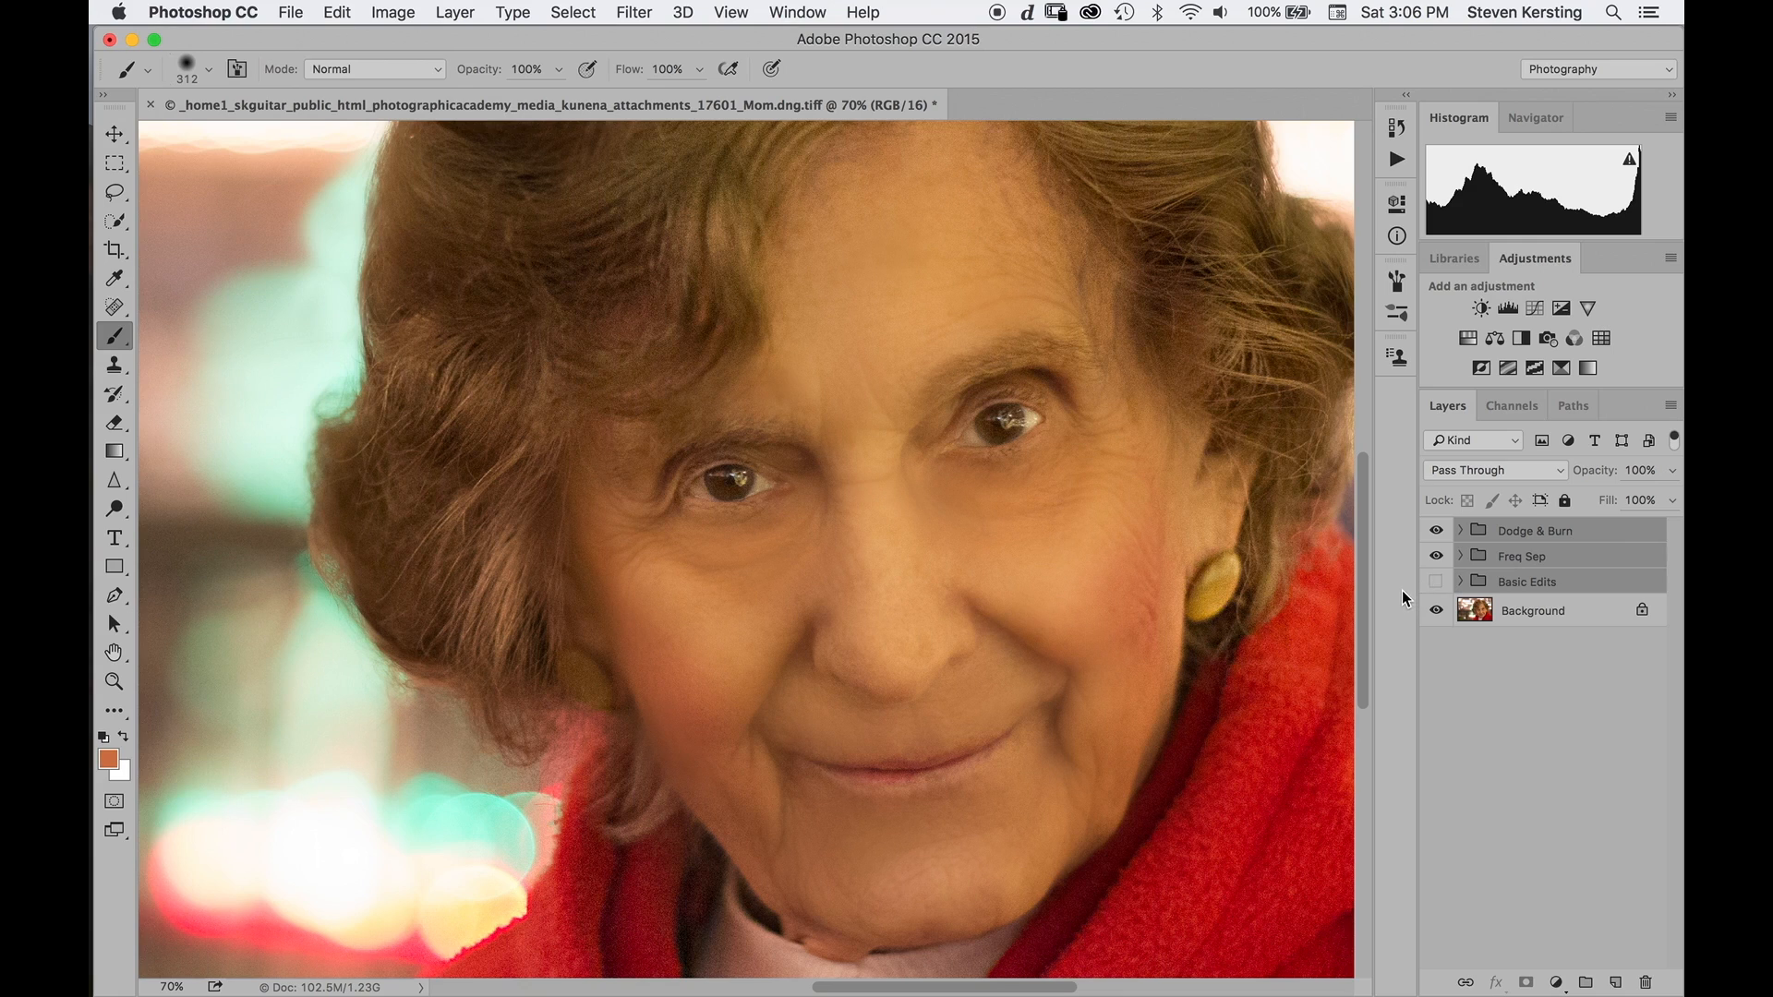
{"action": "key", "text": "super+g"}
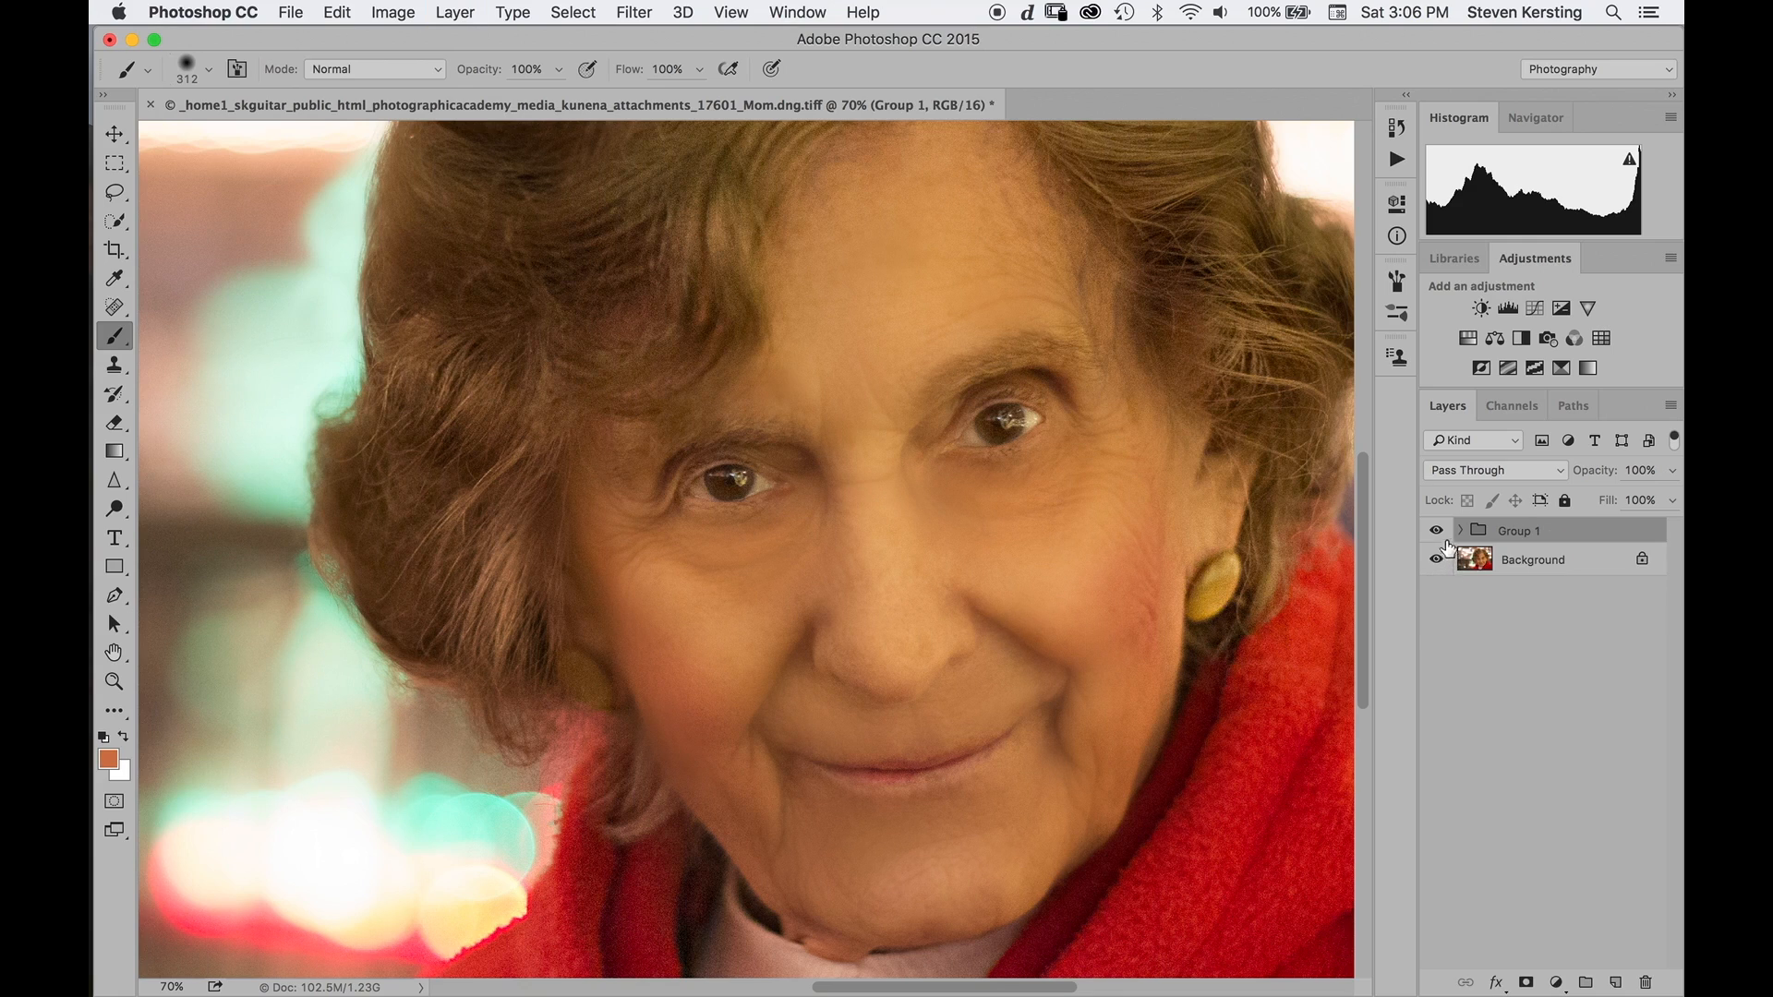
Rename the combined group Edits.
{"action": "double_click", "coordinate": [1517, 532]}
{"action": "type", "text": "Edits"}
{"action": "key", "text": "Return"}
Examine the groups inside Edits and the contents of Dodge & Burn, and collapse both groups again.
{"action": "left_click", "coordinate": [1461, 532]}
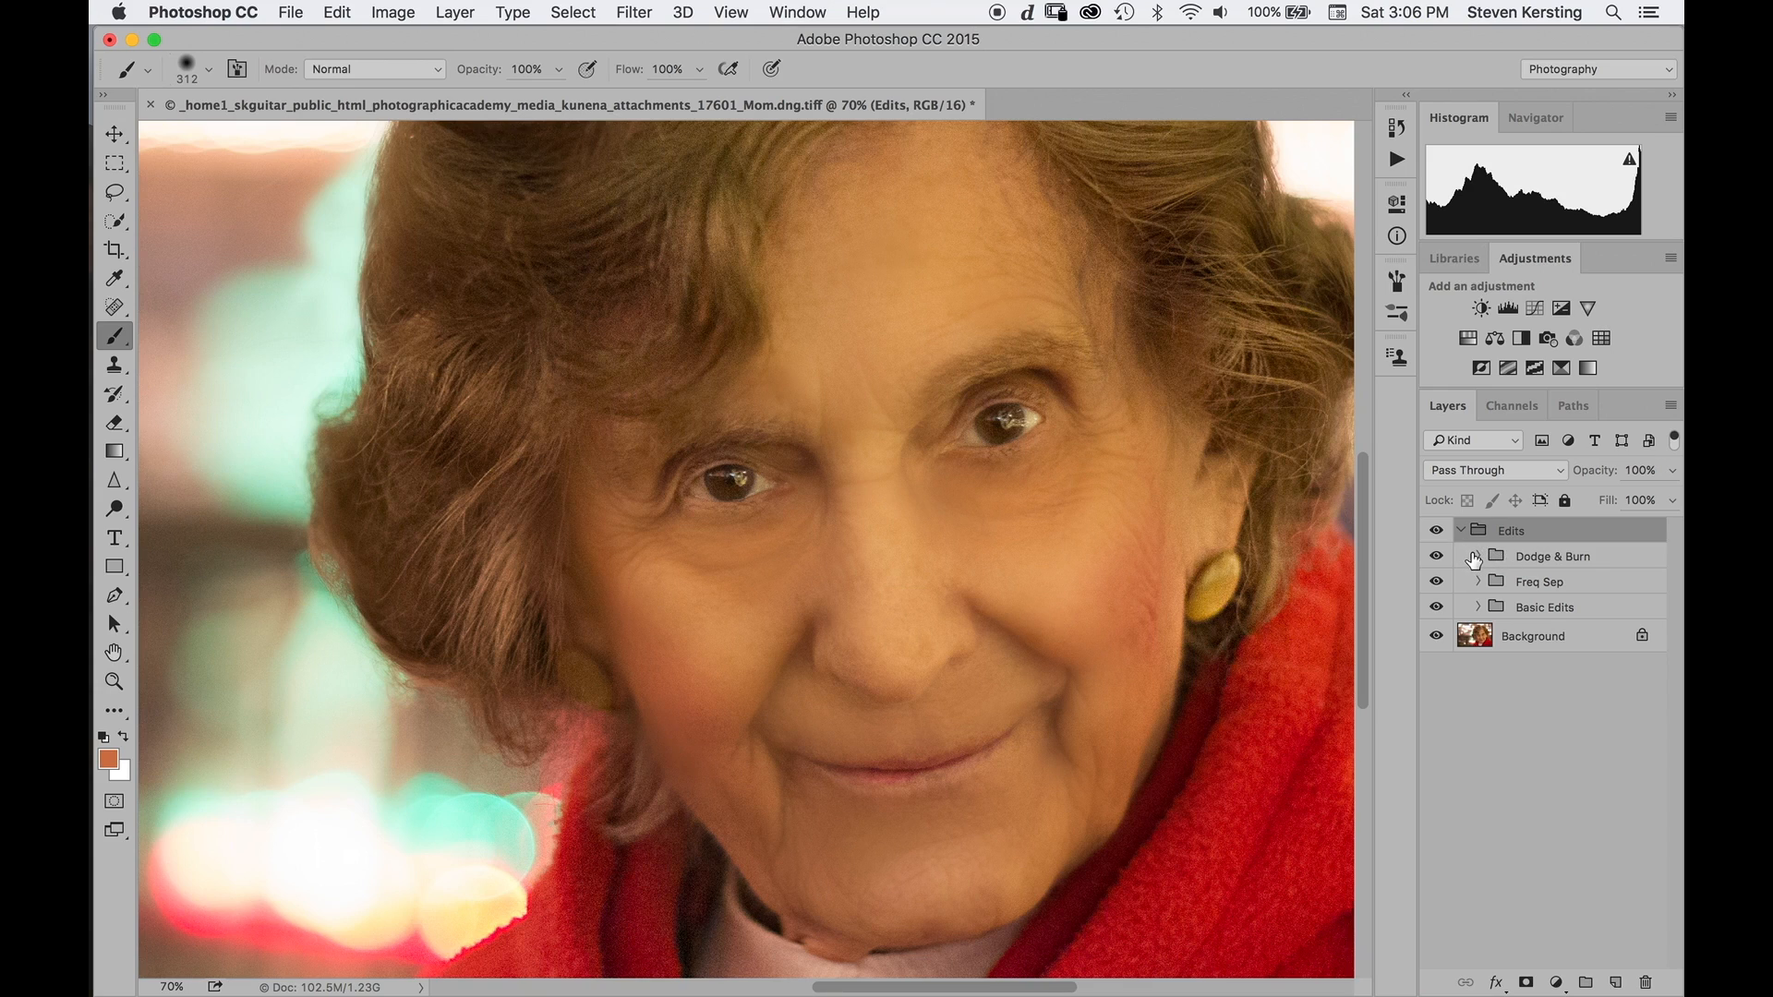
{"action": "left_click", "coordinate": [1476, 560]}
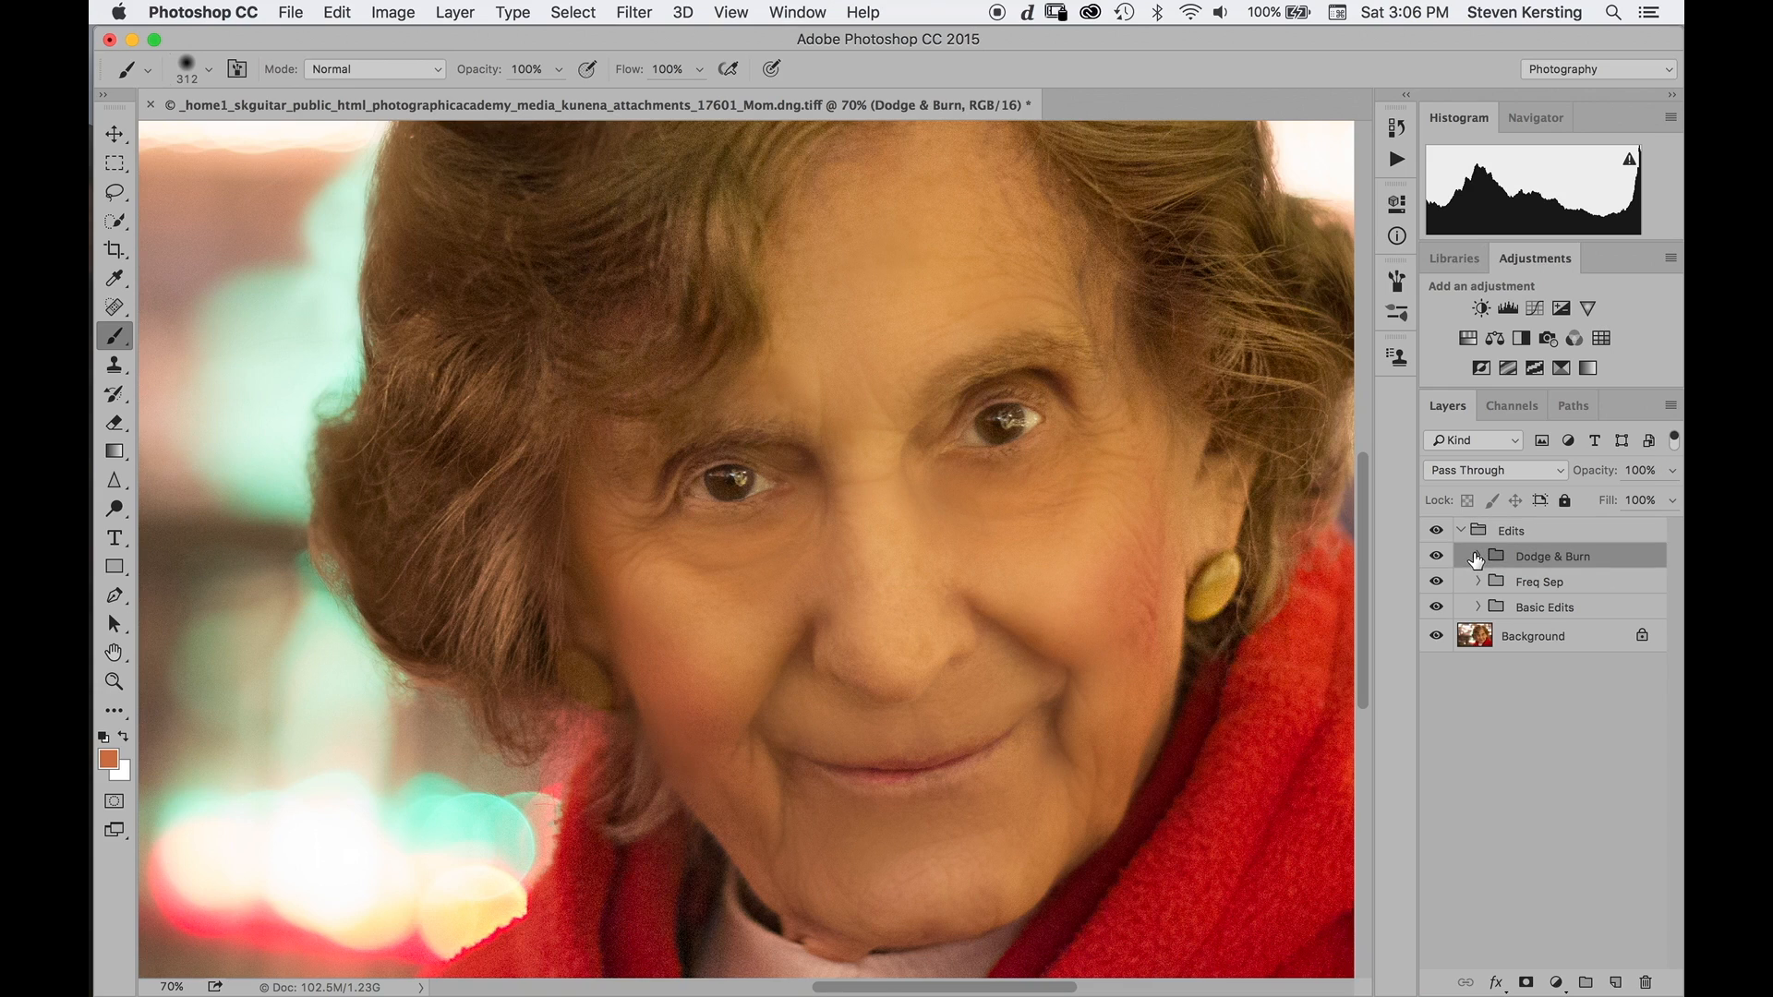
{"action": "left_click", "coordinate": [1479, 557]}
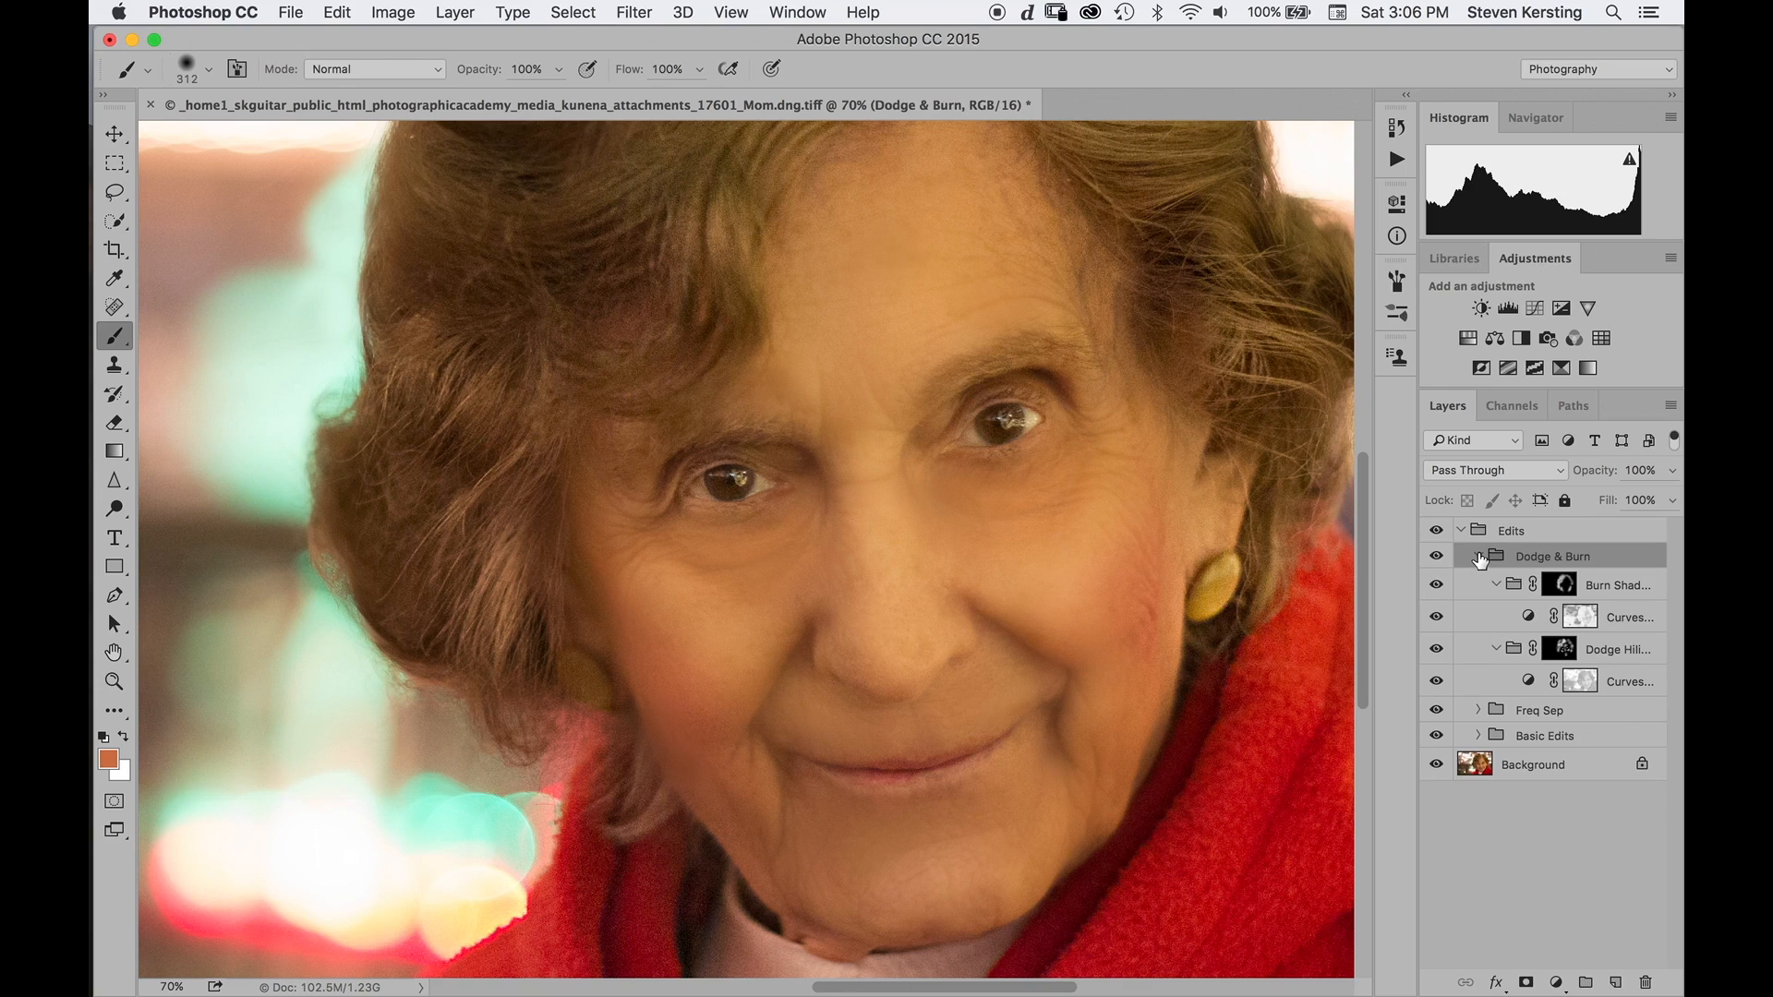
{"action": "left_click", "coordinate": [1479, 557]}
{"action": "left_click", "coordinate": [1478, 557]}
{"action": "left_click", "coordinate": [1479, 557]}
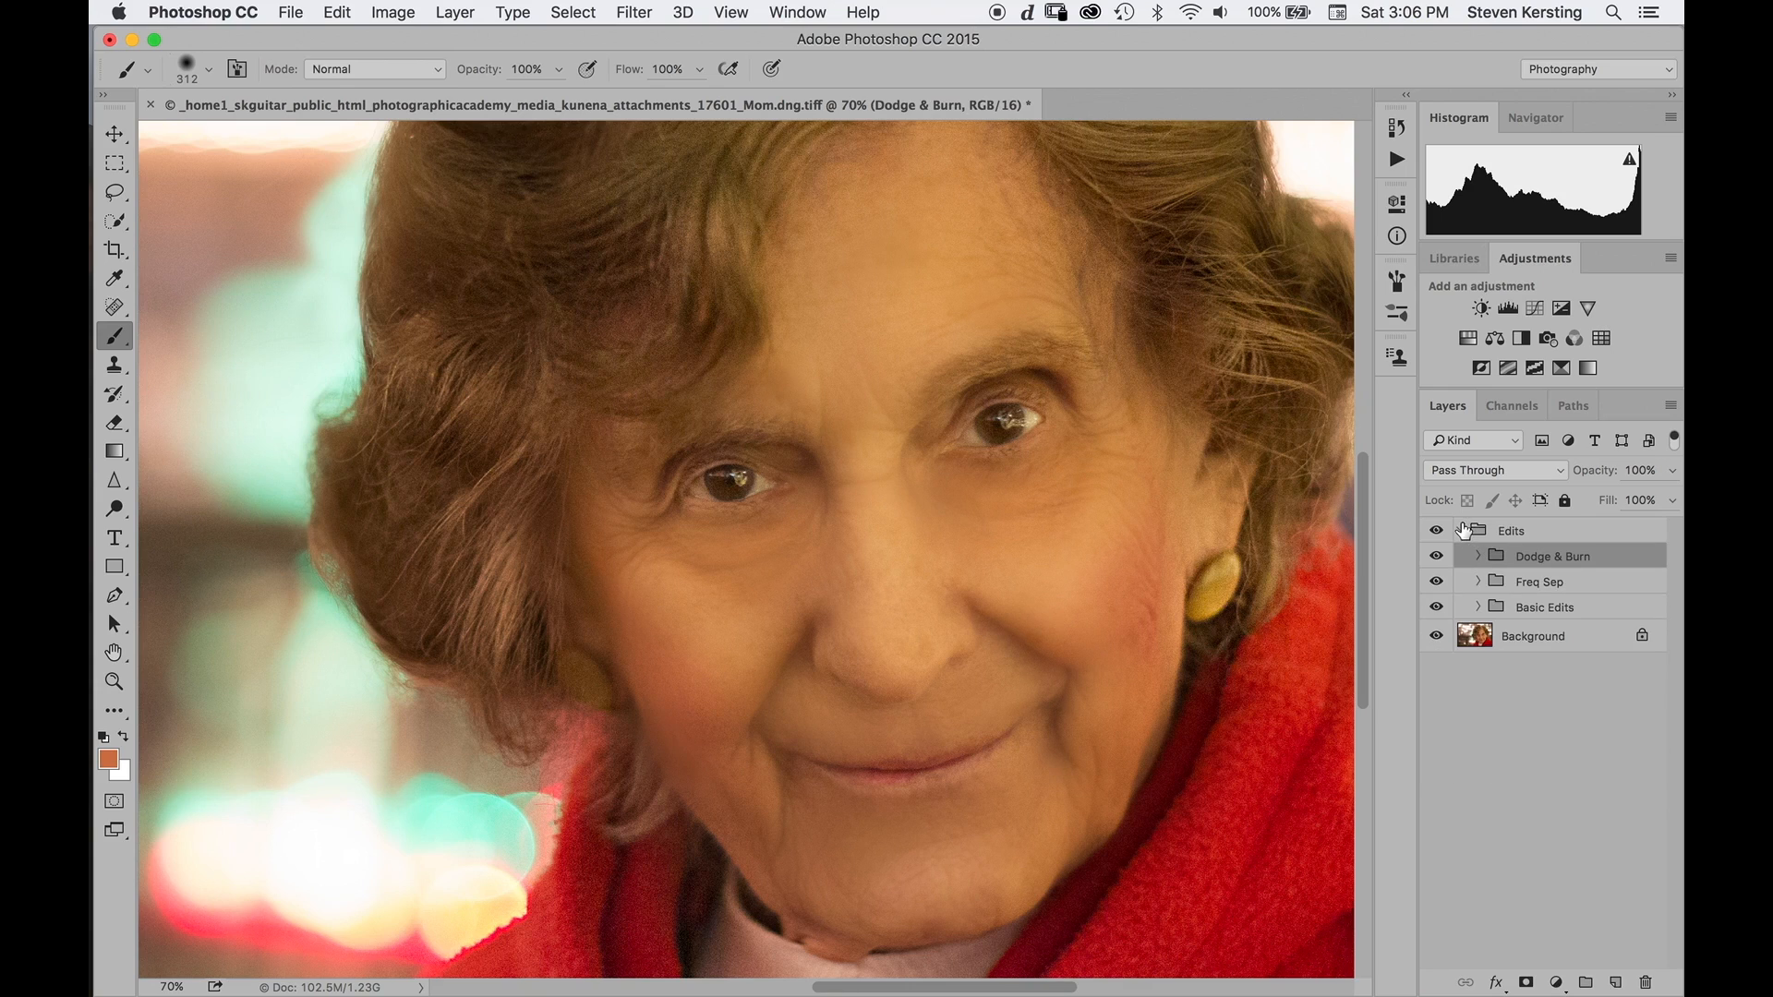
{"action": "left_click", "coordinate": [1462, 531]}
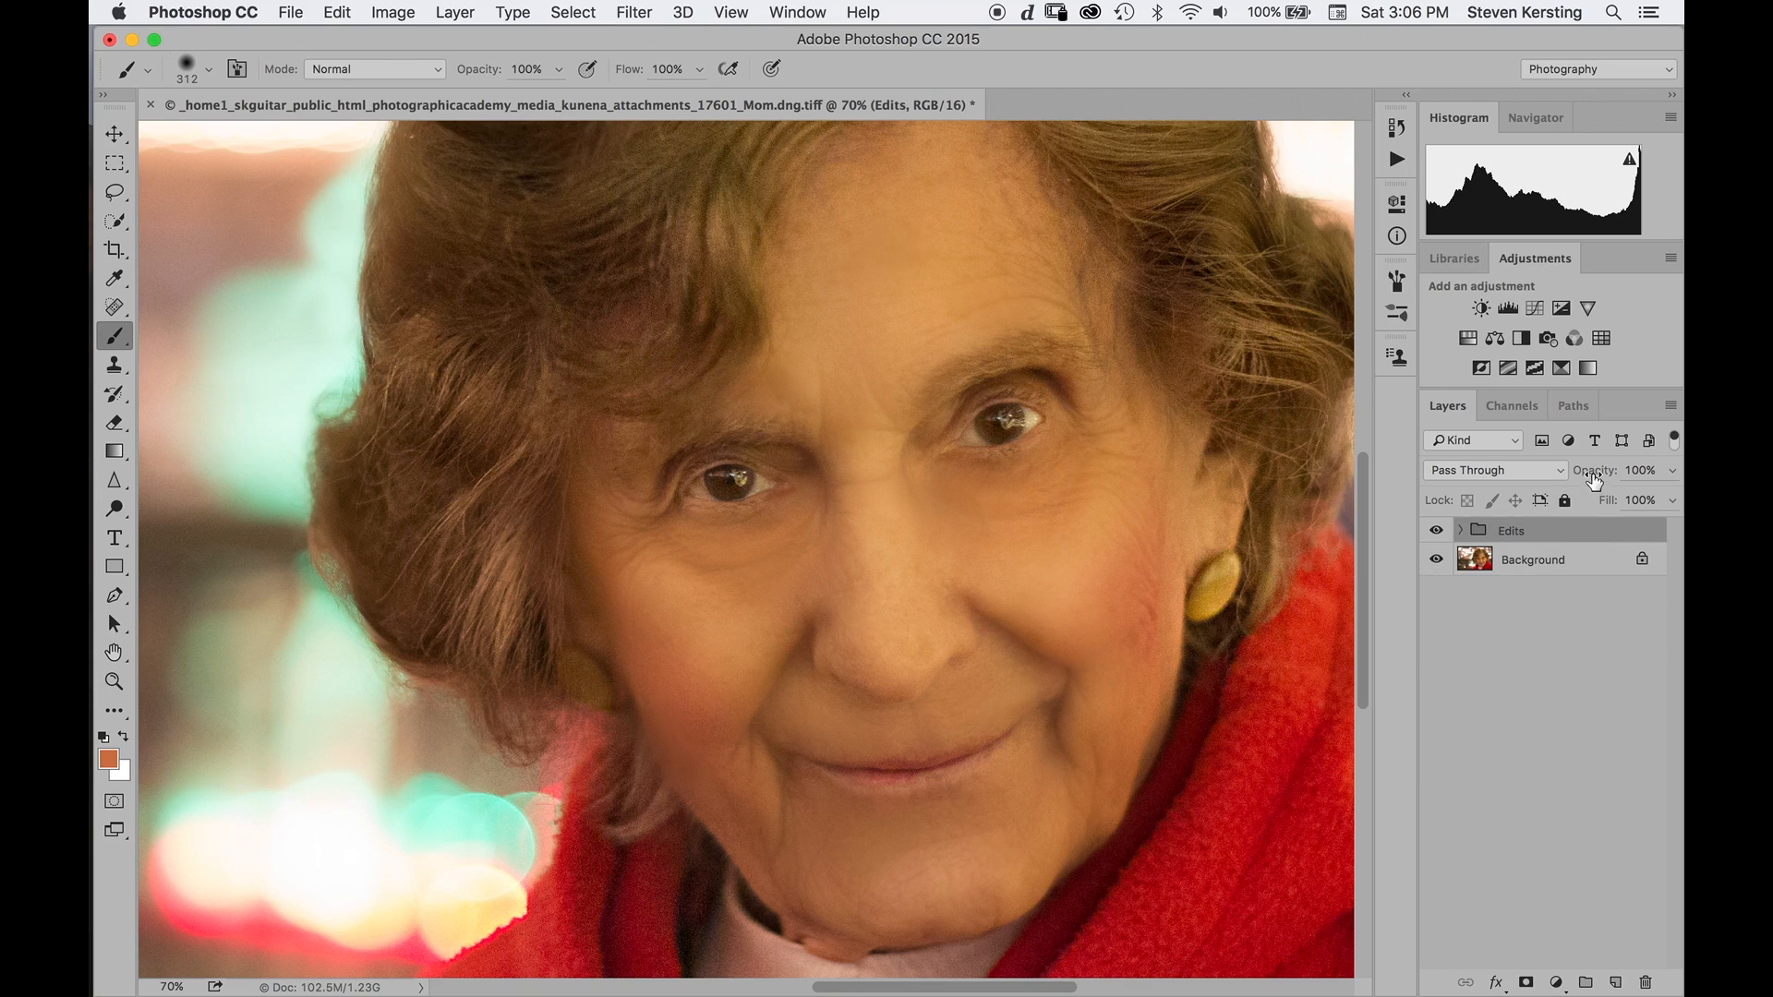
Try the Edits group at 72% opacity, restore it to 100%, and compare the whole retouched image with the Background alone.
{"action": "left_click_drag", "start_coordinate": [1594, 476], "coordinate": [1560, 482]}
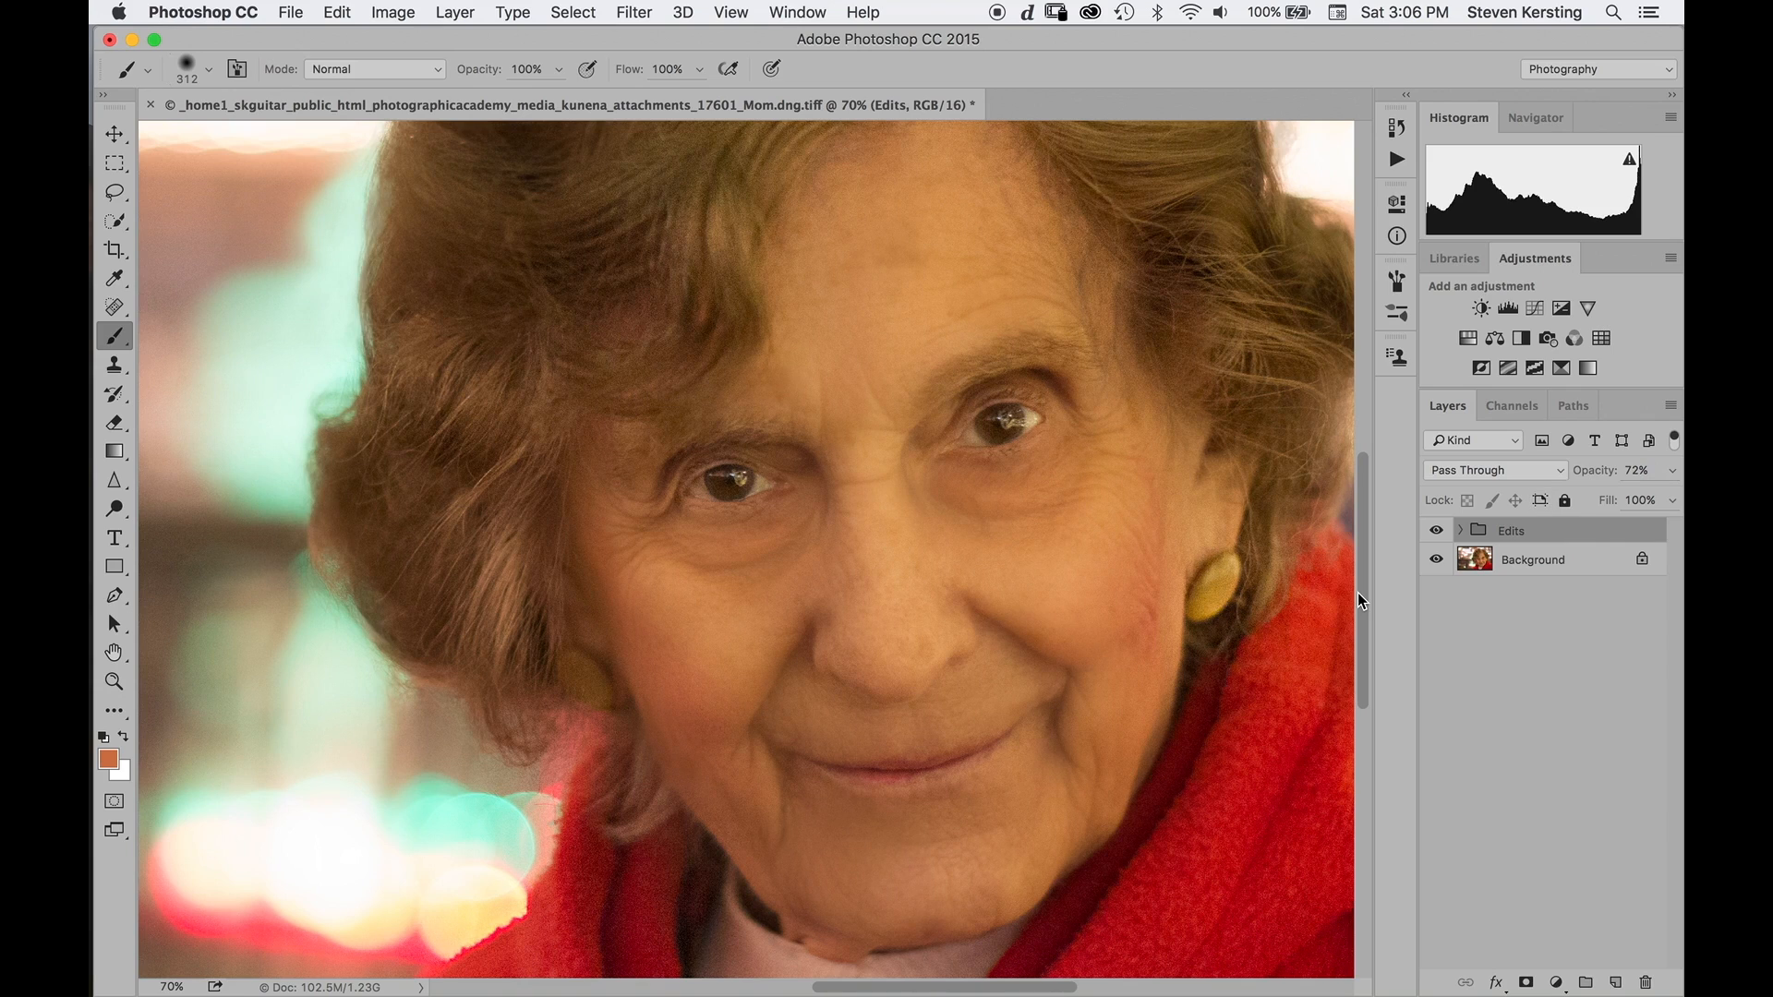
{"action": "key", "text": "super+0"}
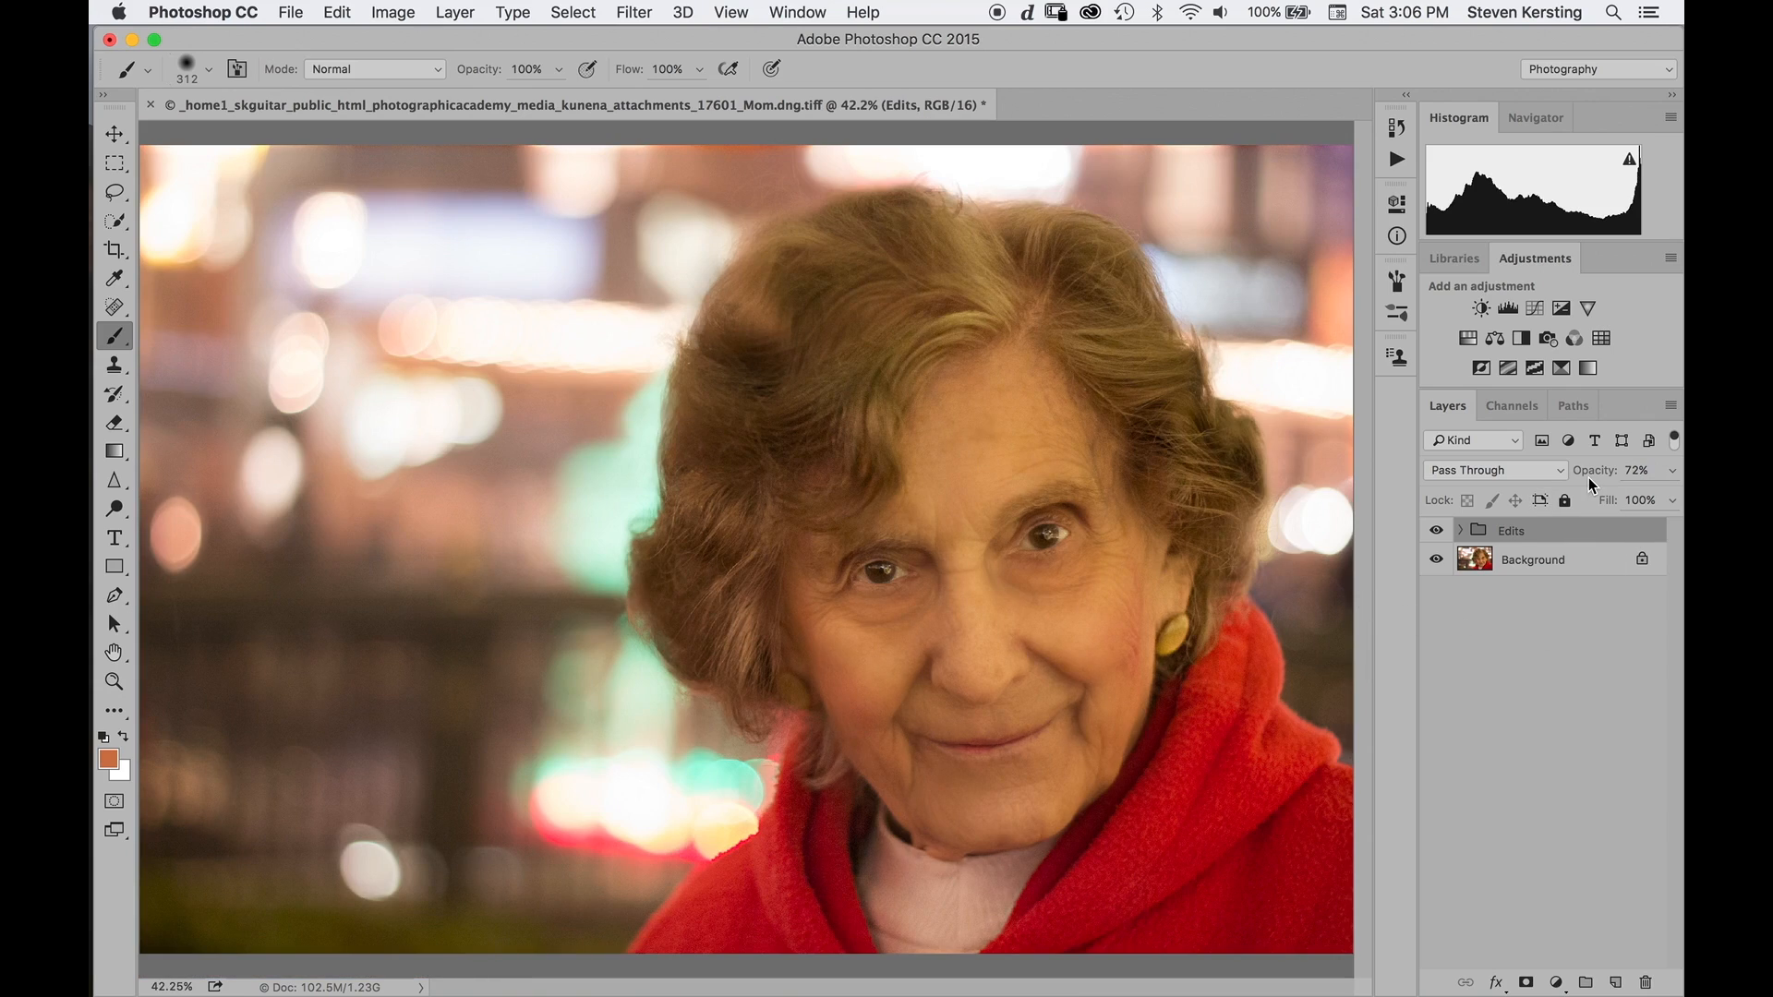
{"action": "left_click_drag", "start_coordinate": [1594, 476], "coordinate": [1626, 478]}
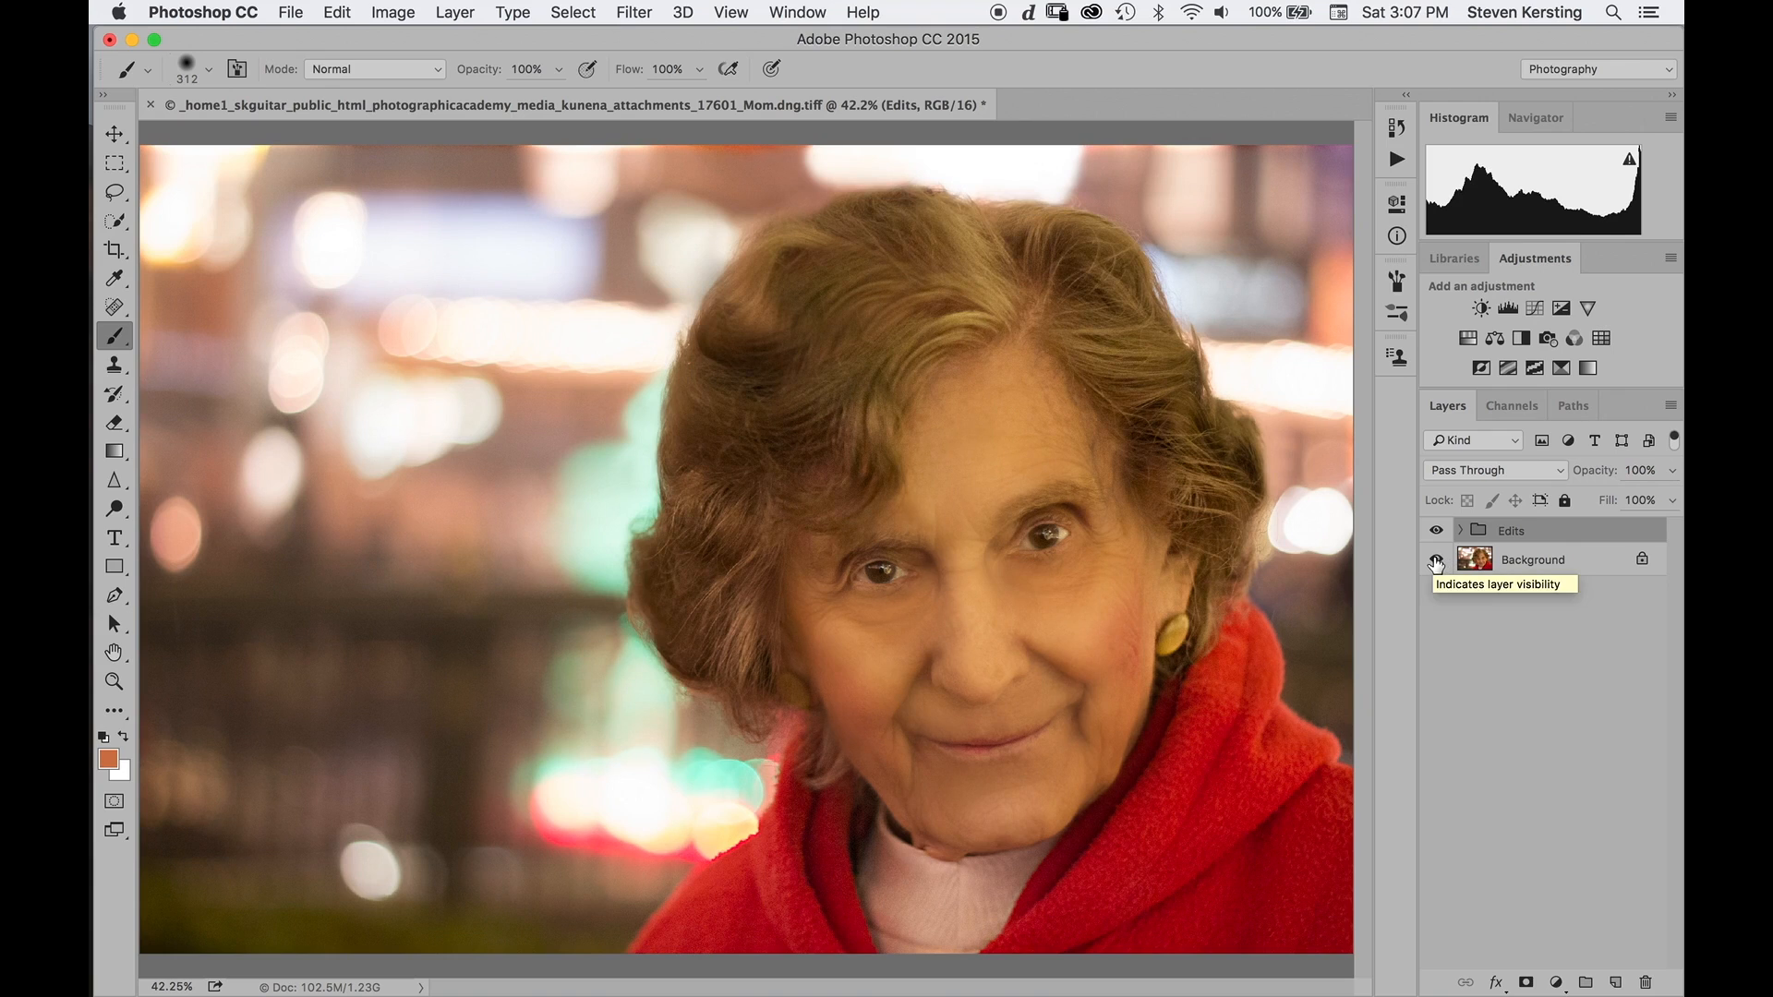
{"action": "left_click", "coordinate": [1436, 561], "text": "alt"}
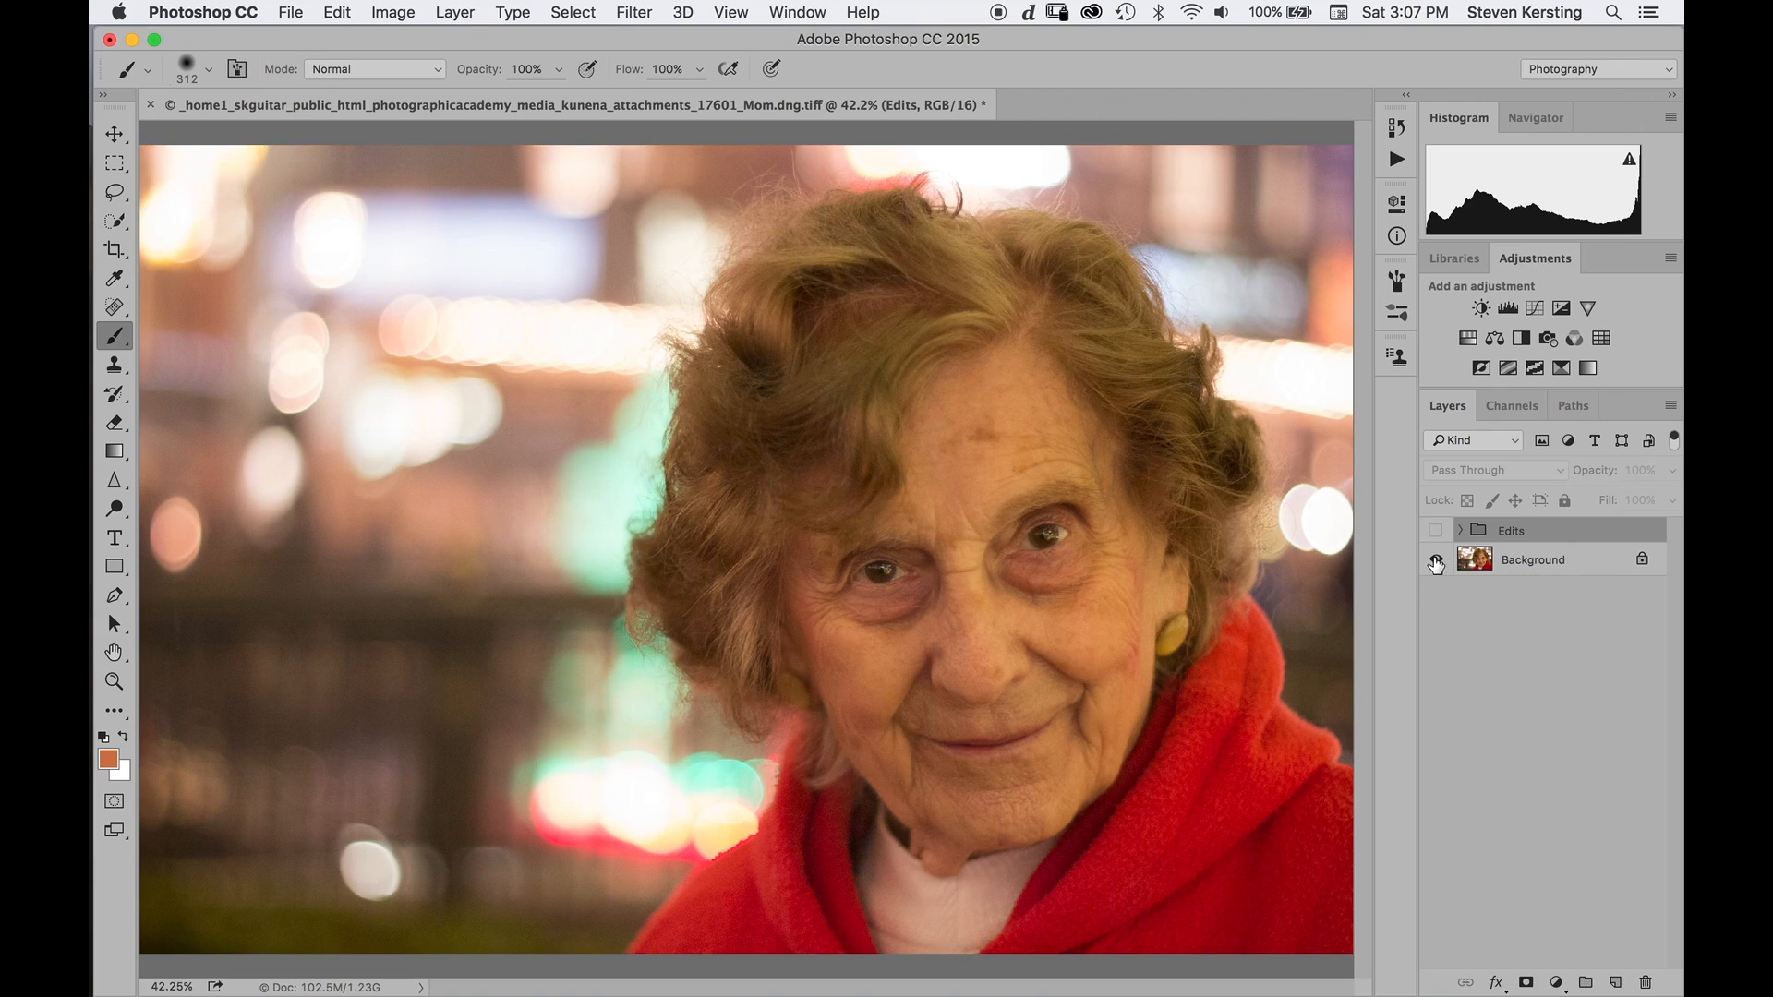
{"action": "left_click", "coordinate": [1436, 561], "text": "alt"}
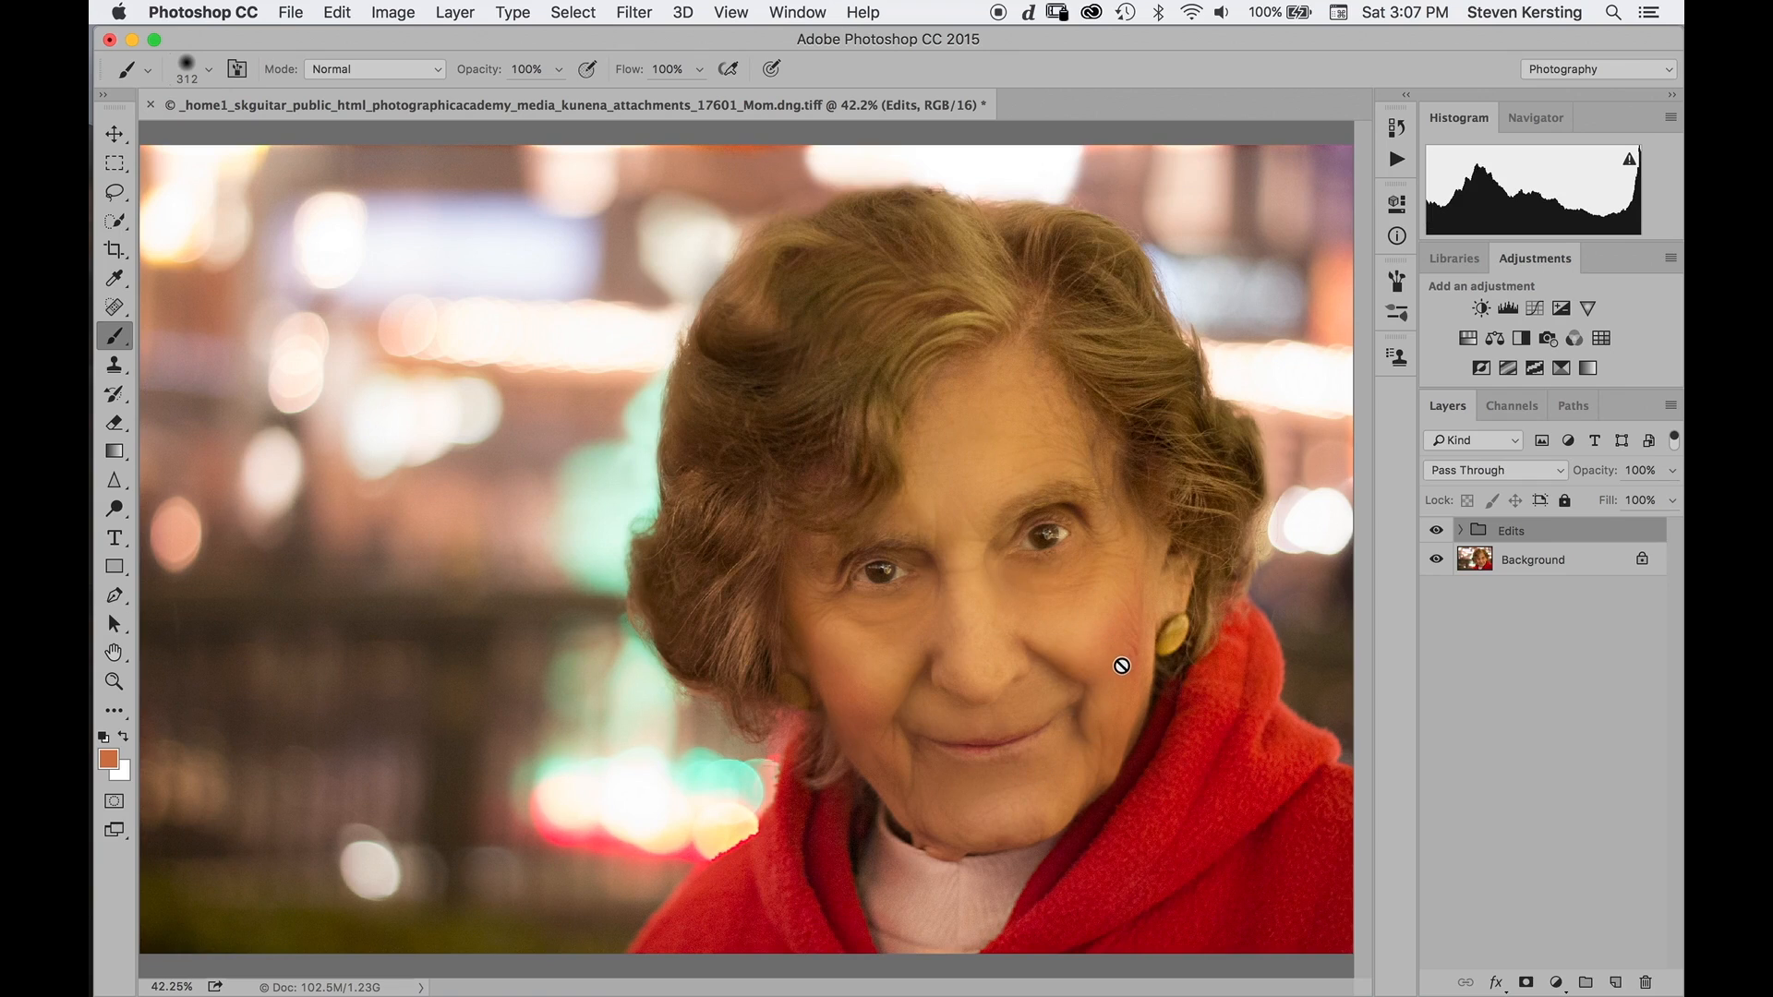
Reduce the opacity of the Freq Sep group inside Edits to 89%.
{"action": "left_click", "coordinate": [1461, 531]}
{"action": "left_click", "coordinate": [1479, 556]}
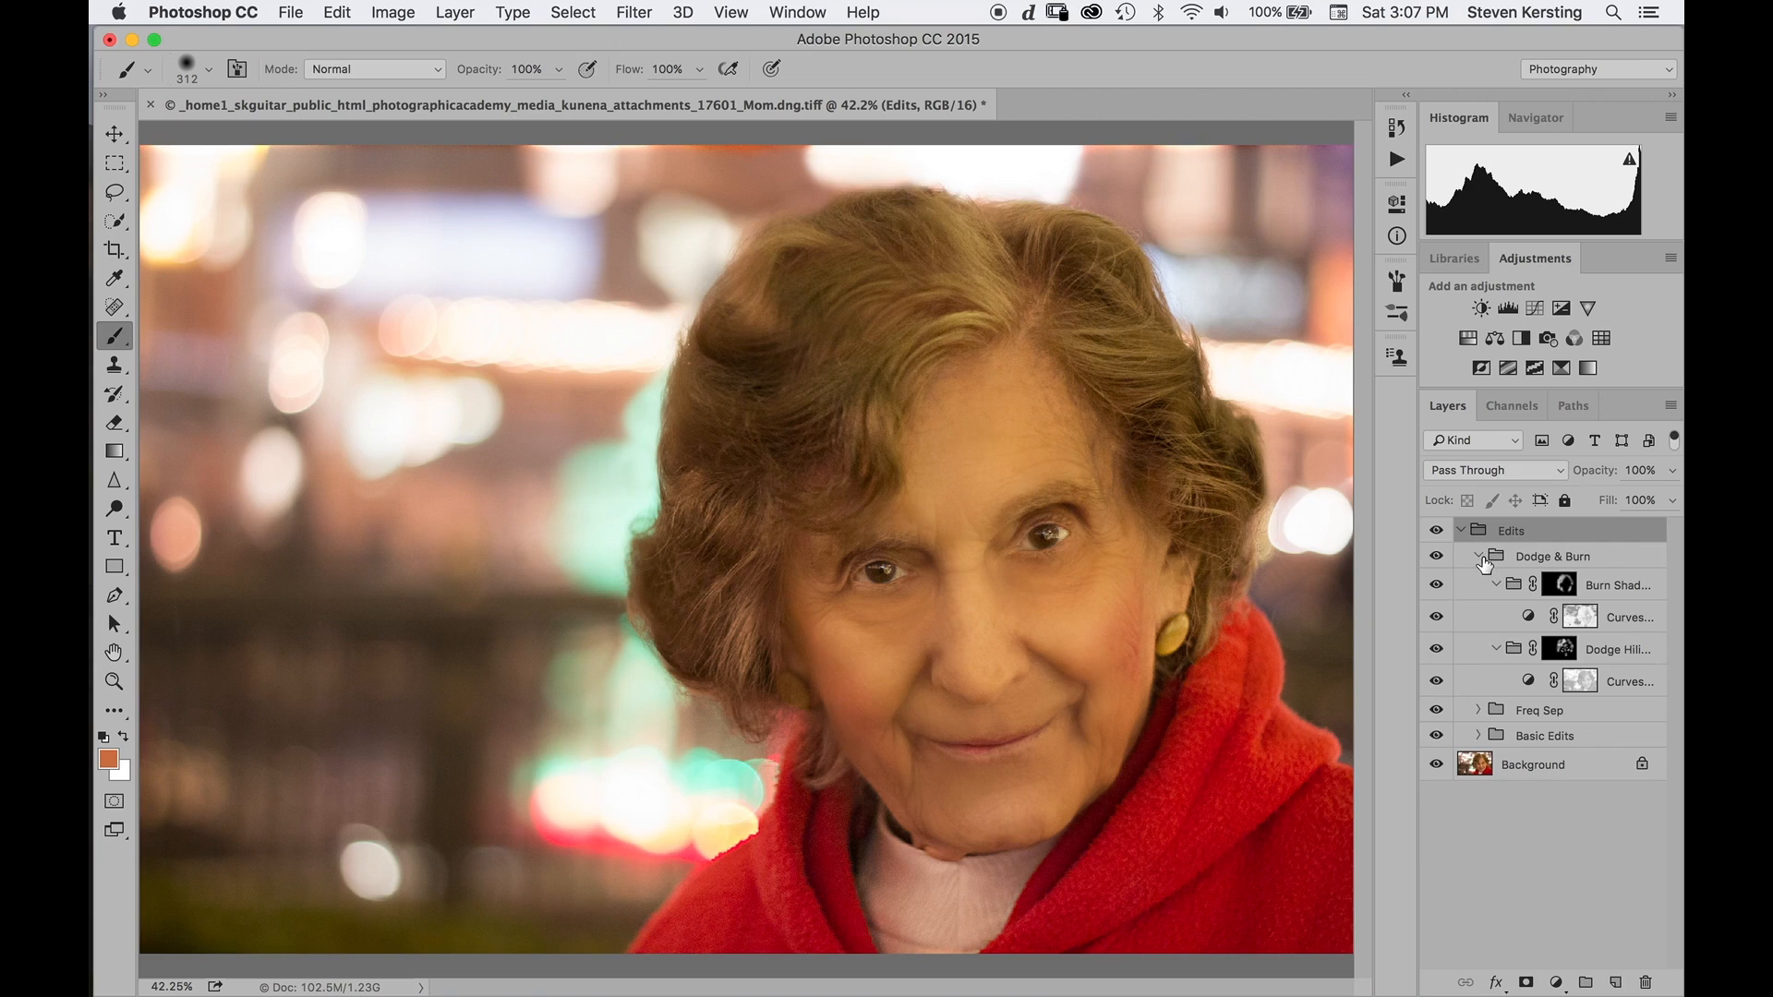
{"action": "left_click", "coordinate": [1478, 556]}
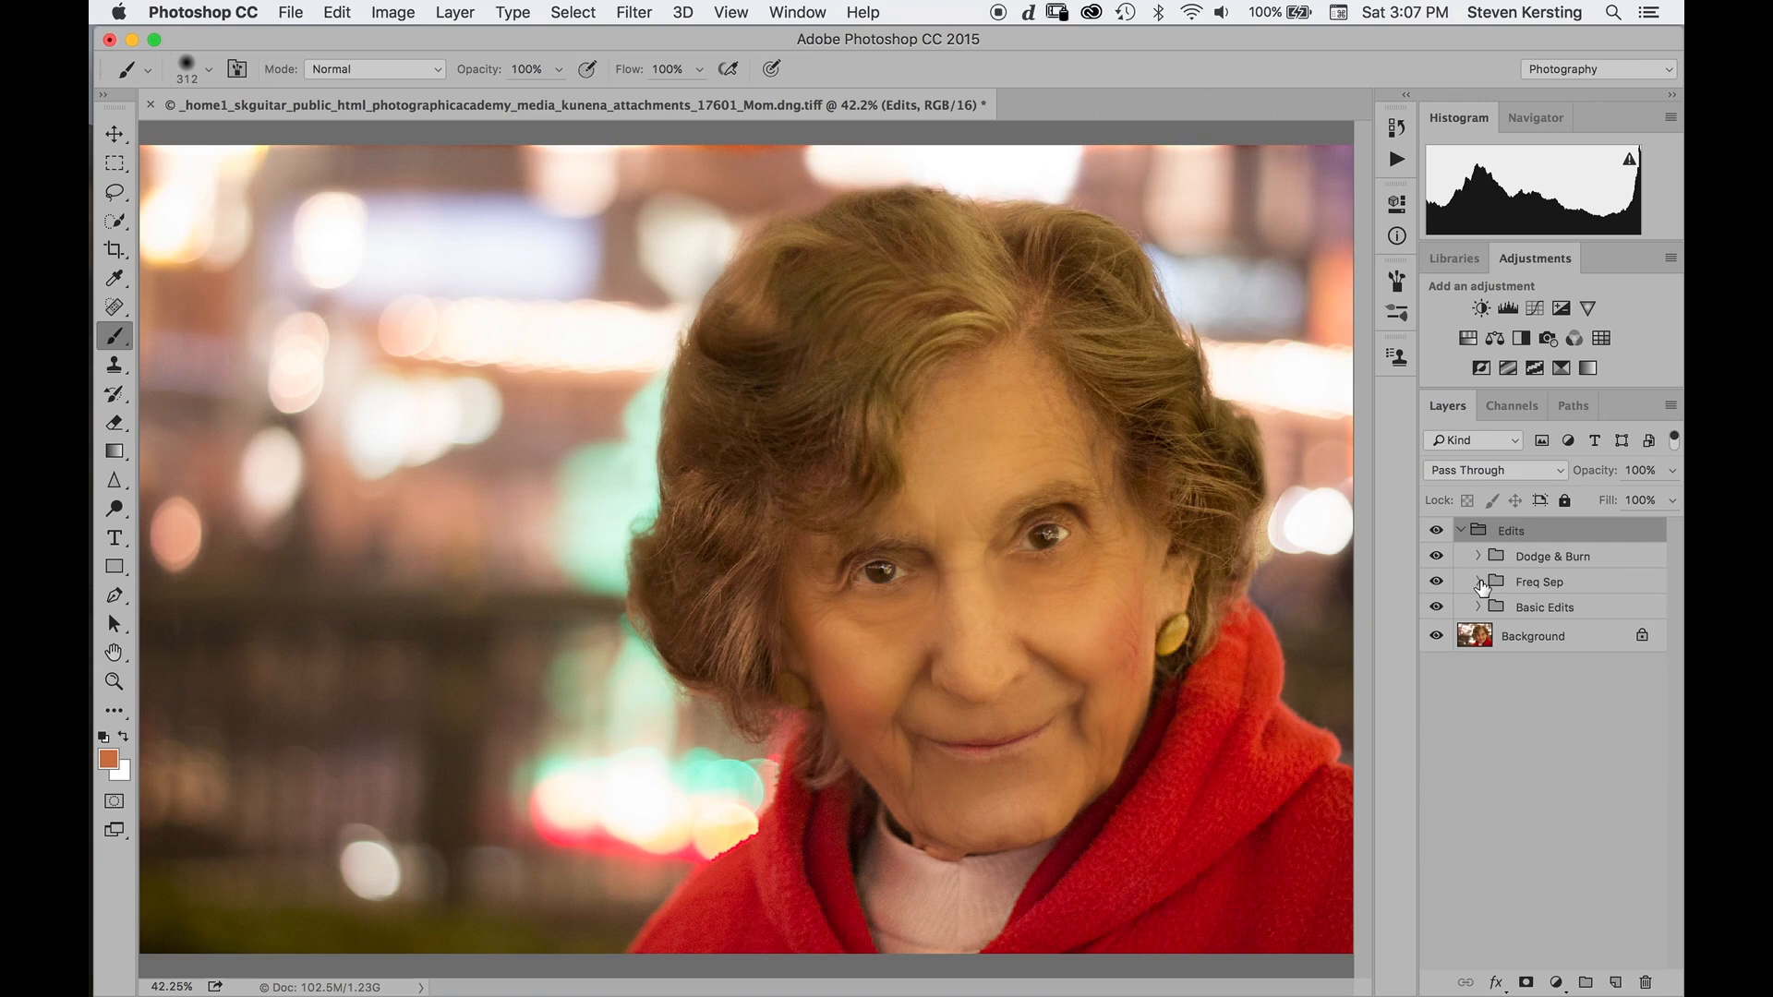
{"action": "left_click", "coordinate": [1479, 582]}
{"action": "left_click", "coordinate": [1558, 587]}
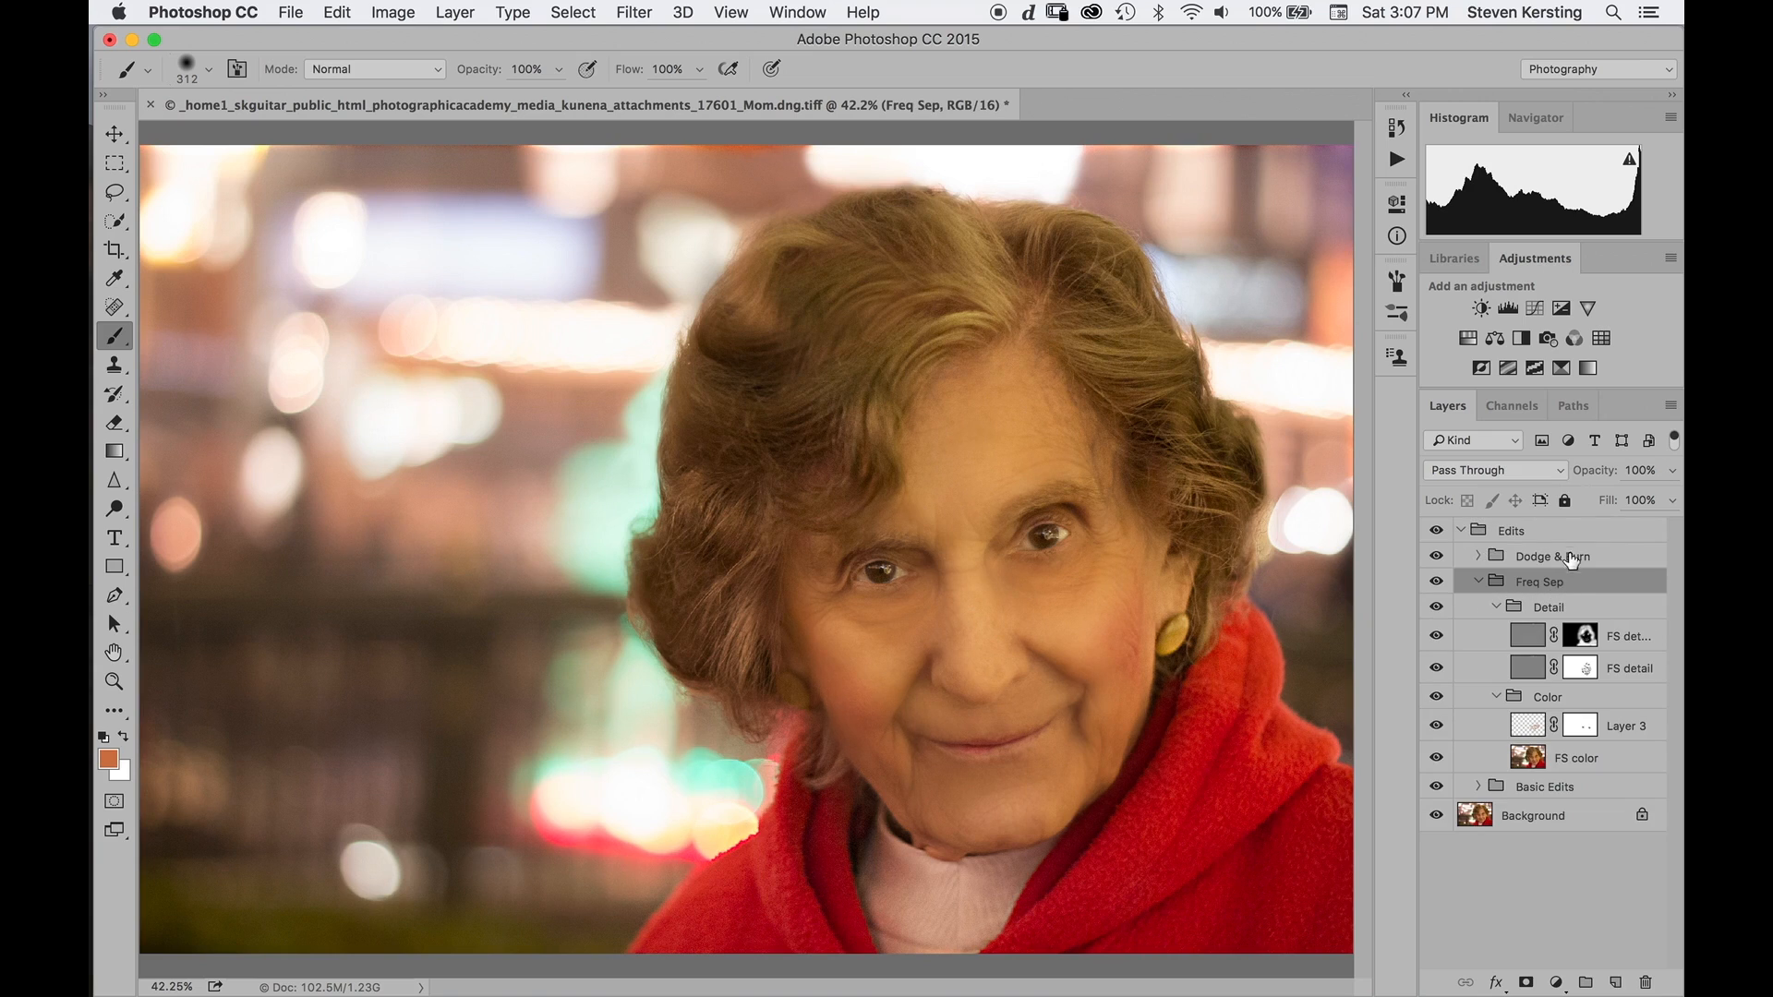
{"action": "left_click_drag", "start_coordinate": [1596, 479], "coordinate": [1582, 478]}
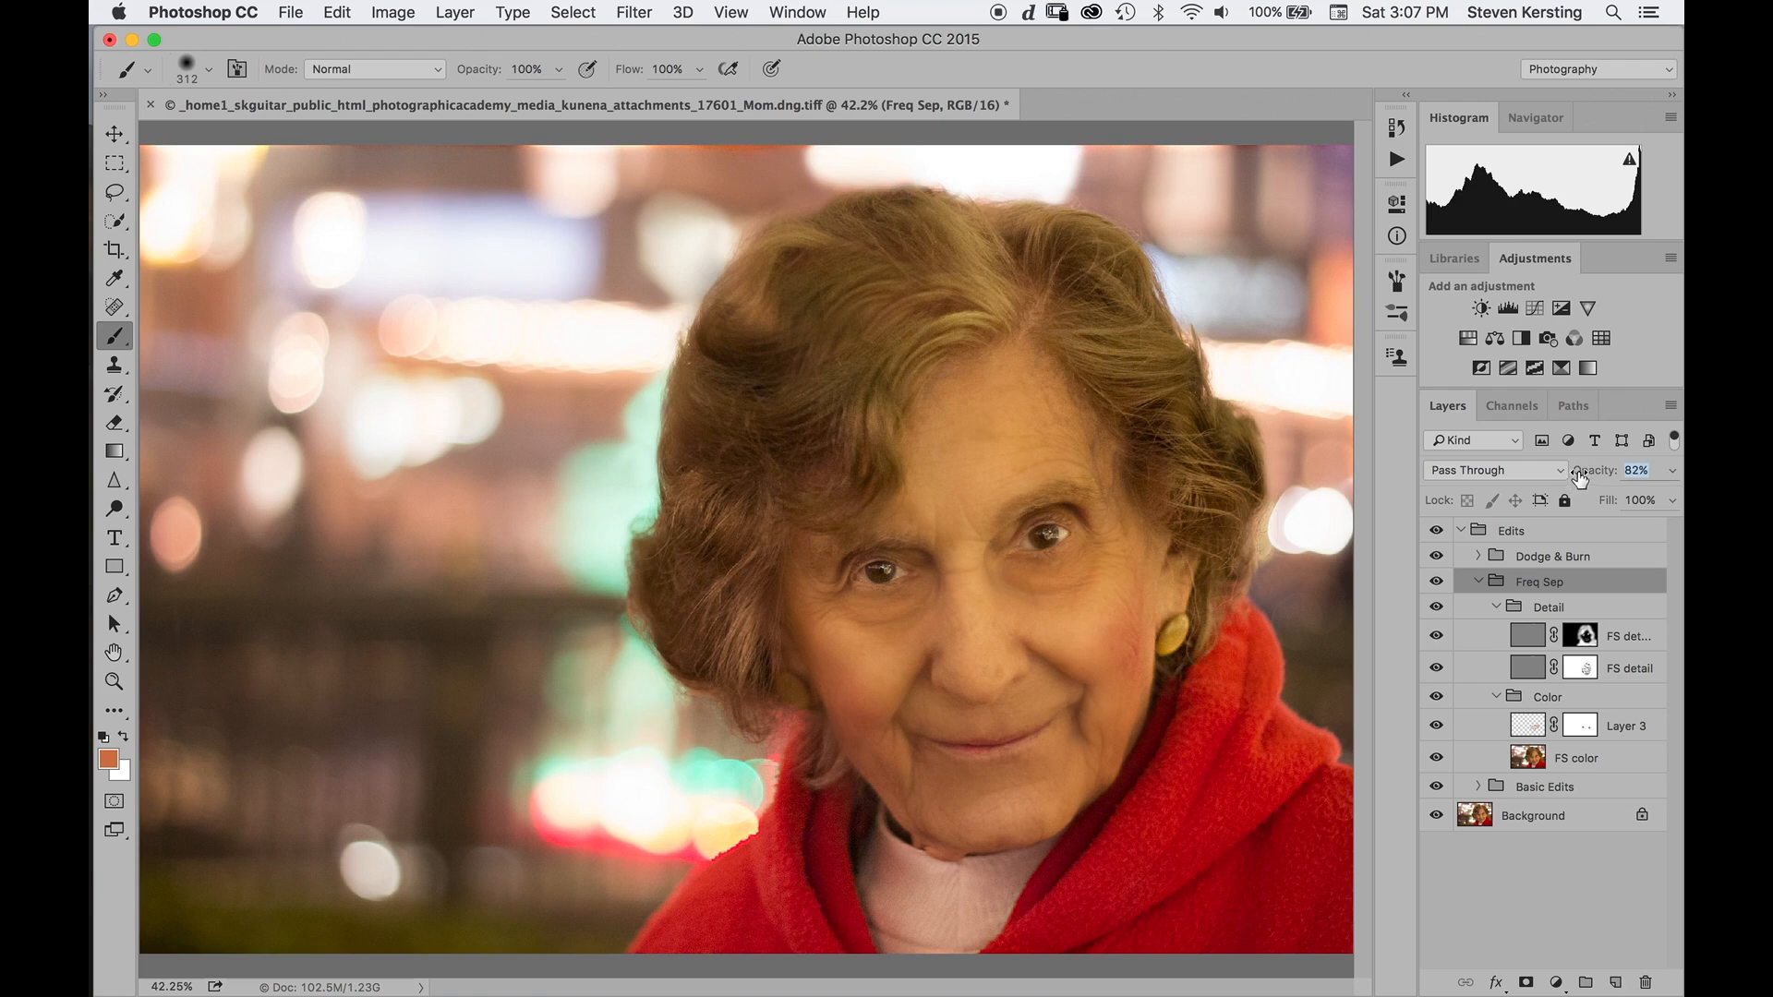
{"action": "left_click_drag", "start_coordinate": [1583, 475], "coordinate": [1587, 476]}
Collapse the Detail and Color groups, the Freq Sep group and the Edits group.
{"action": "left_click", "coordinate": [1497, 609]}
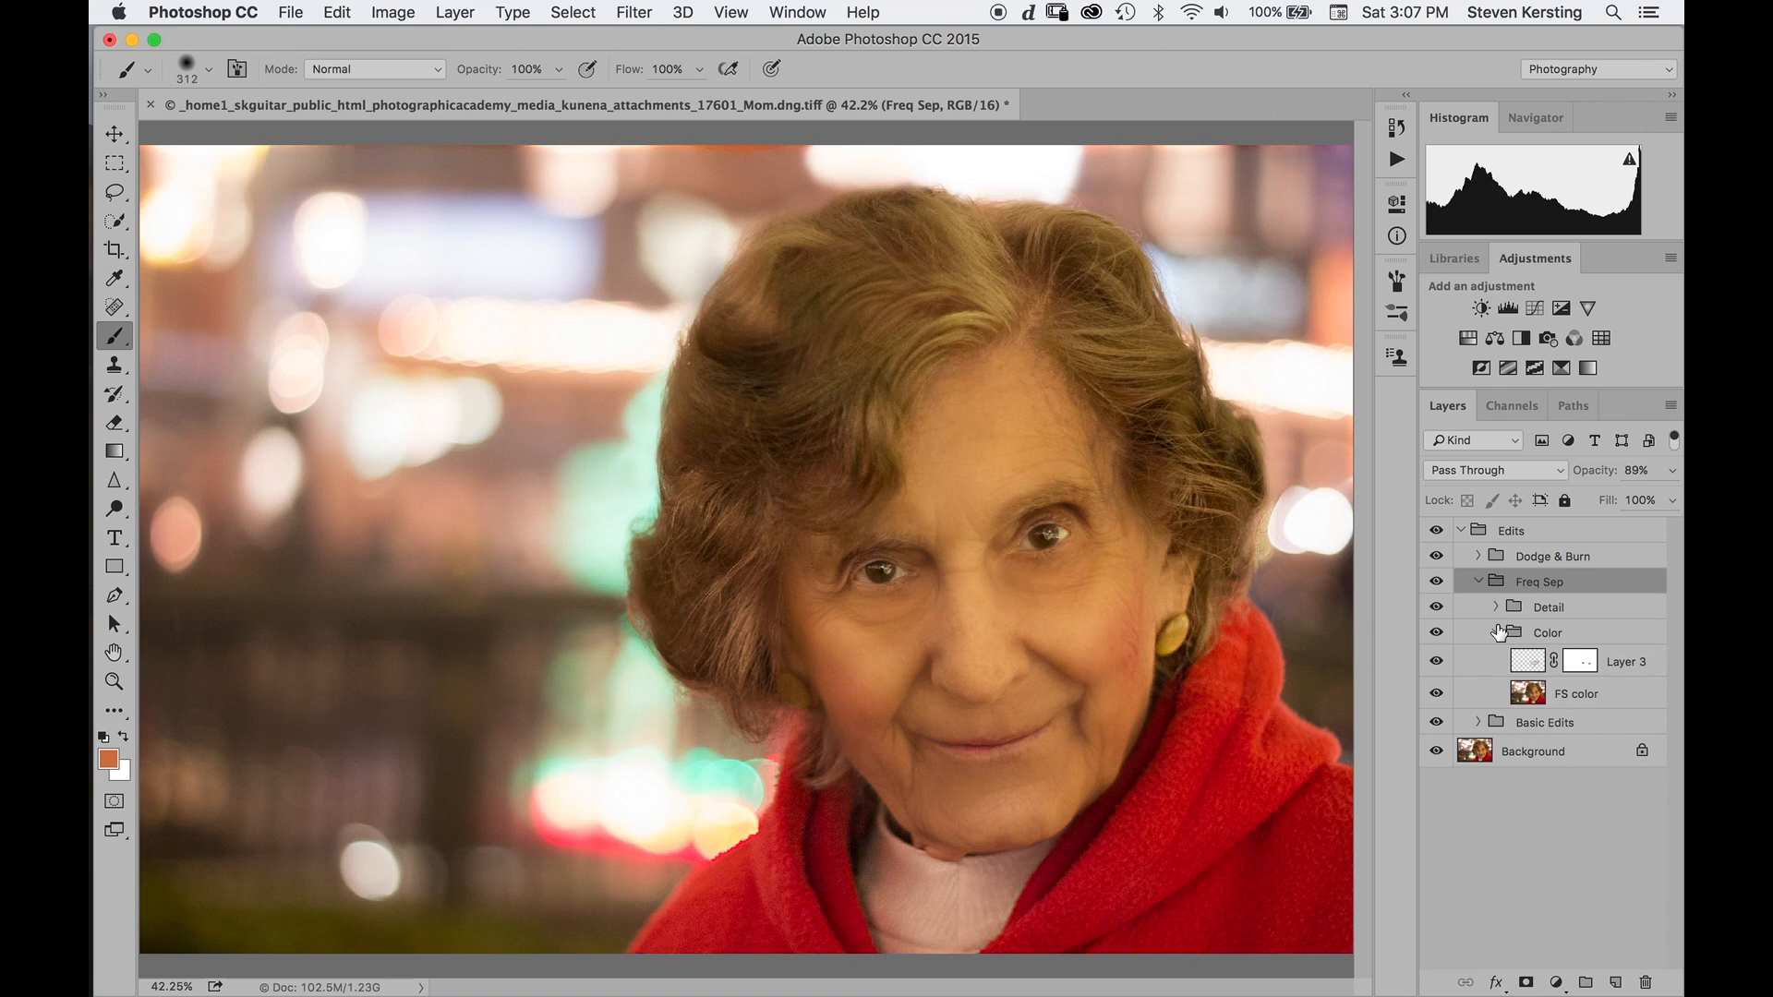
{"action": "left_click", "coordinate": [1496, 633]}
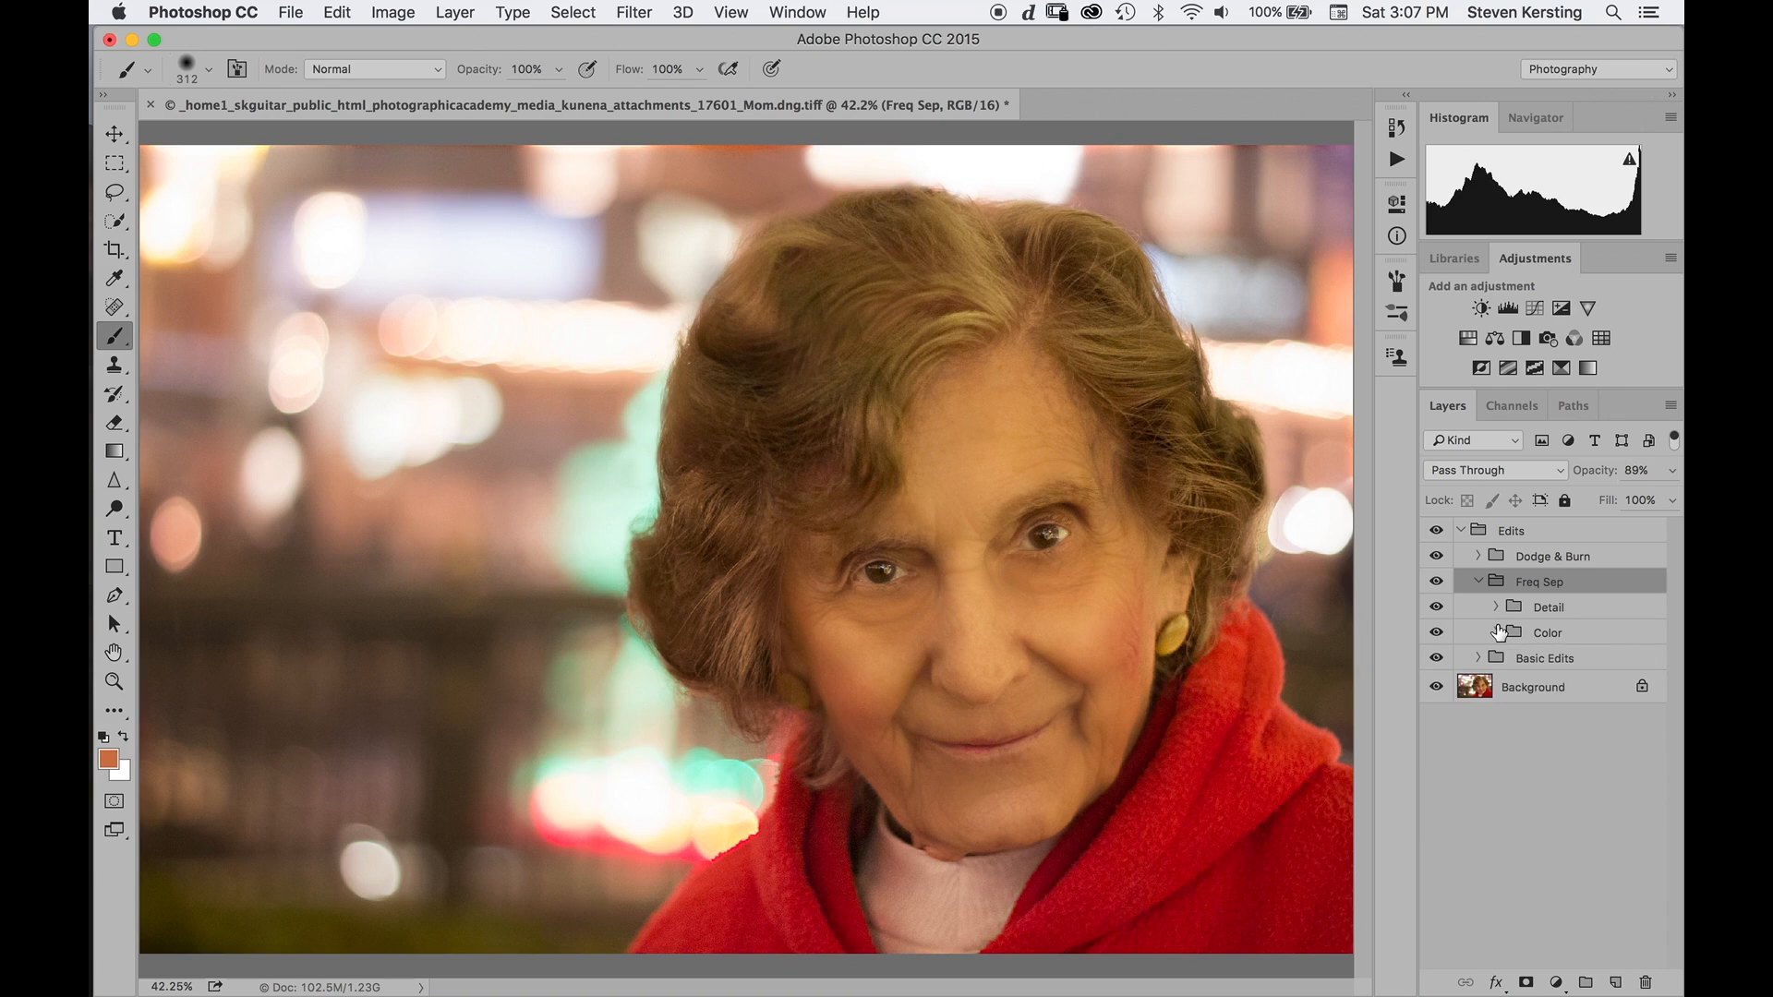
{"action": "left_click", "coordinate": [1476, 583]}
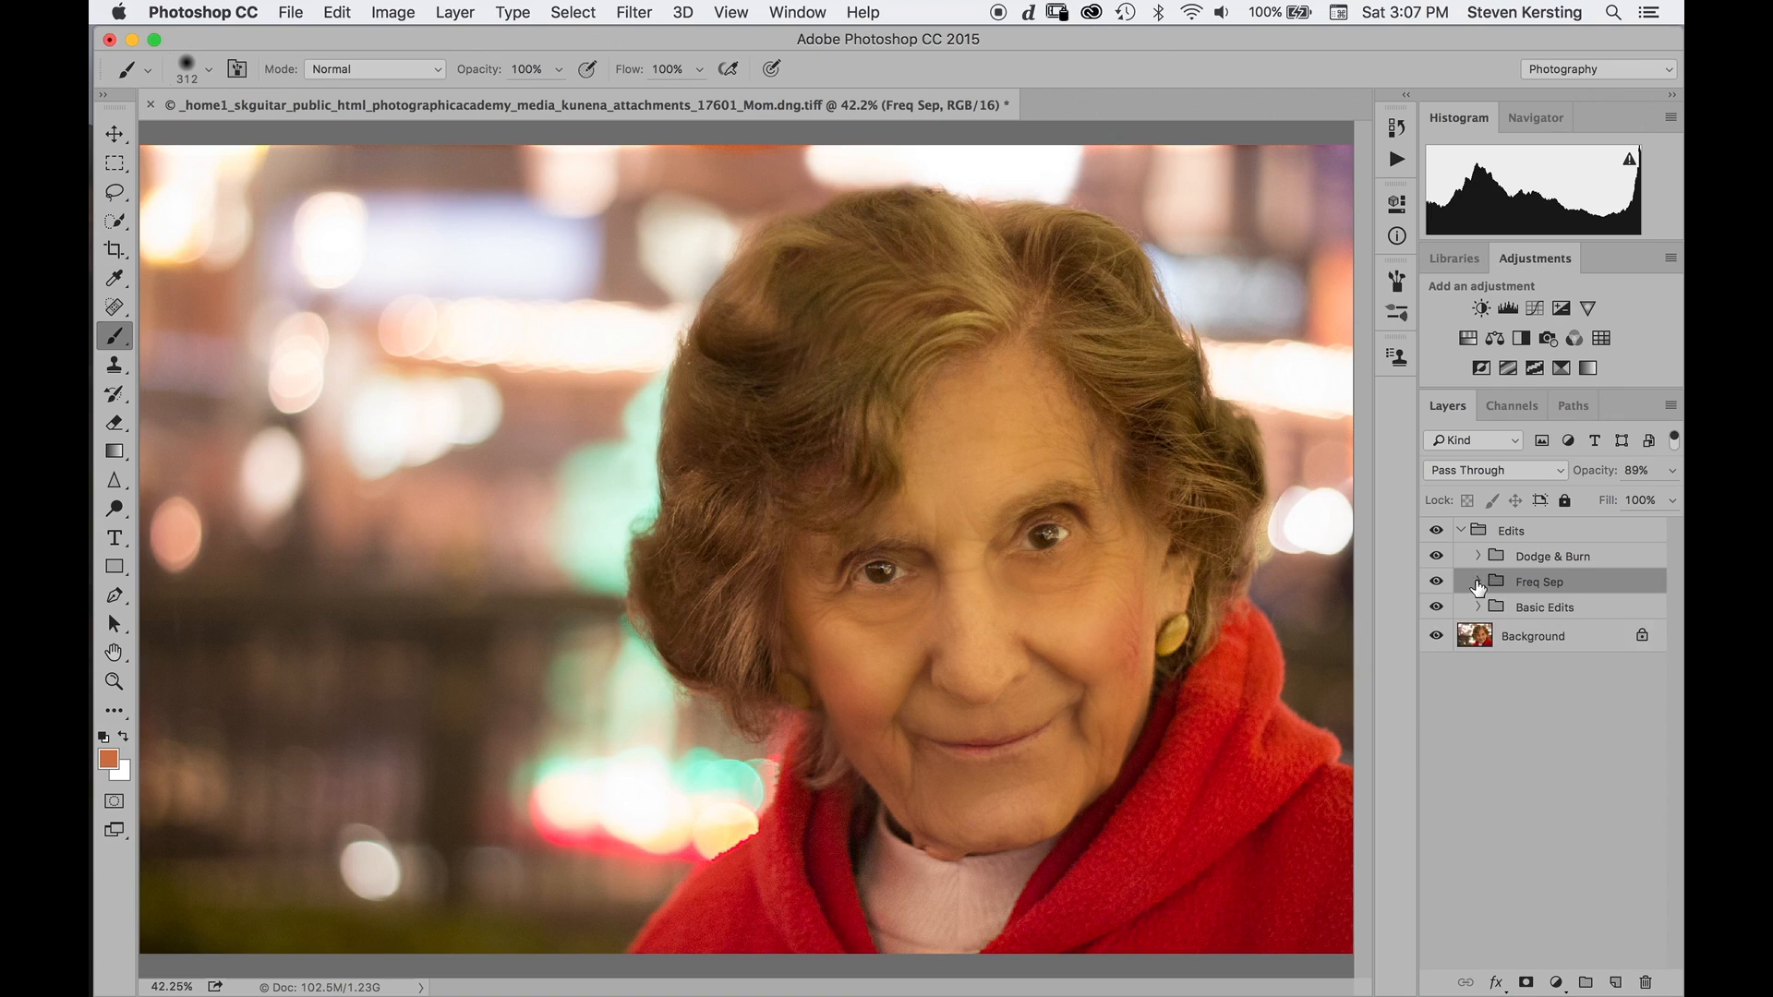
{"action": "left_click", "coordinate": [1460, 532]}
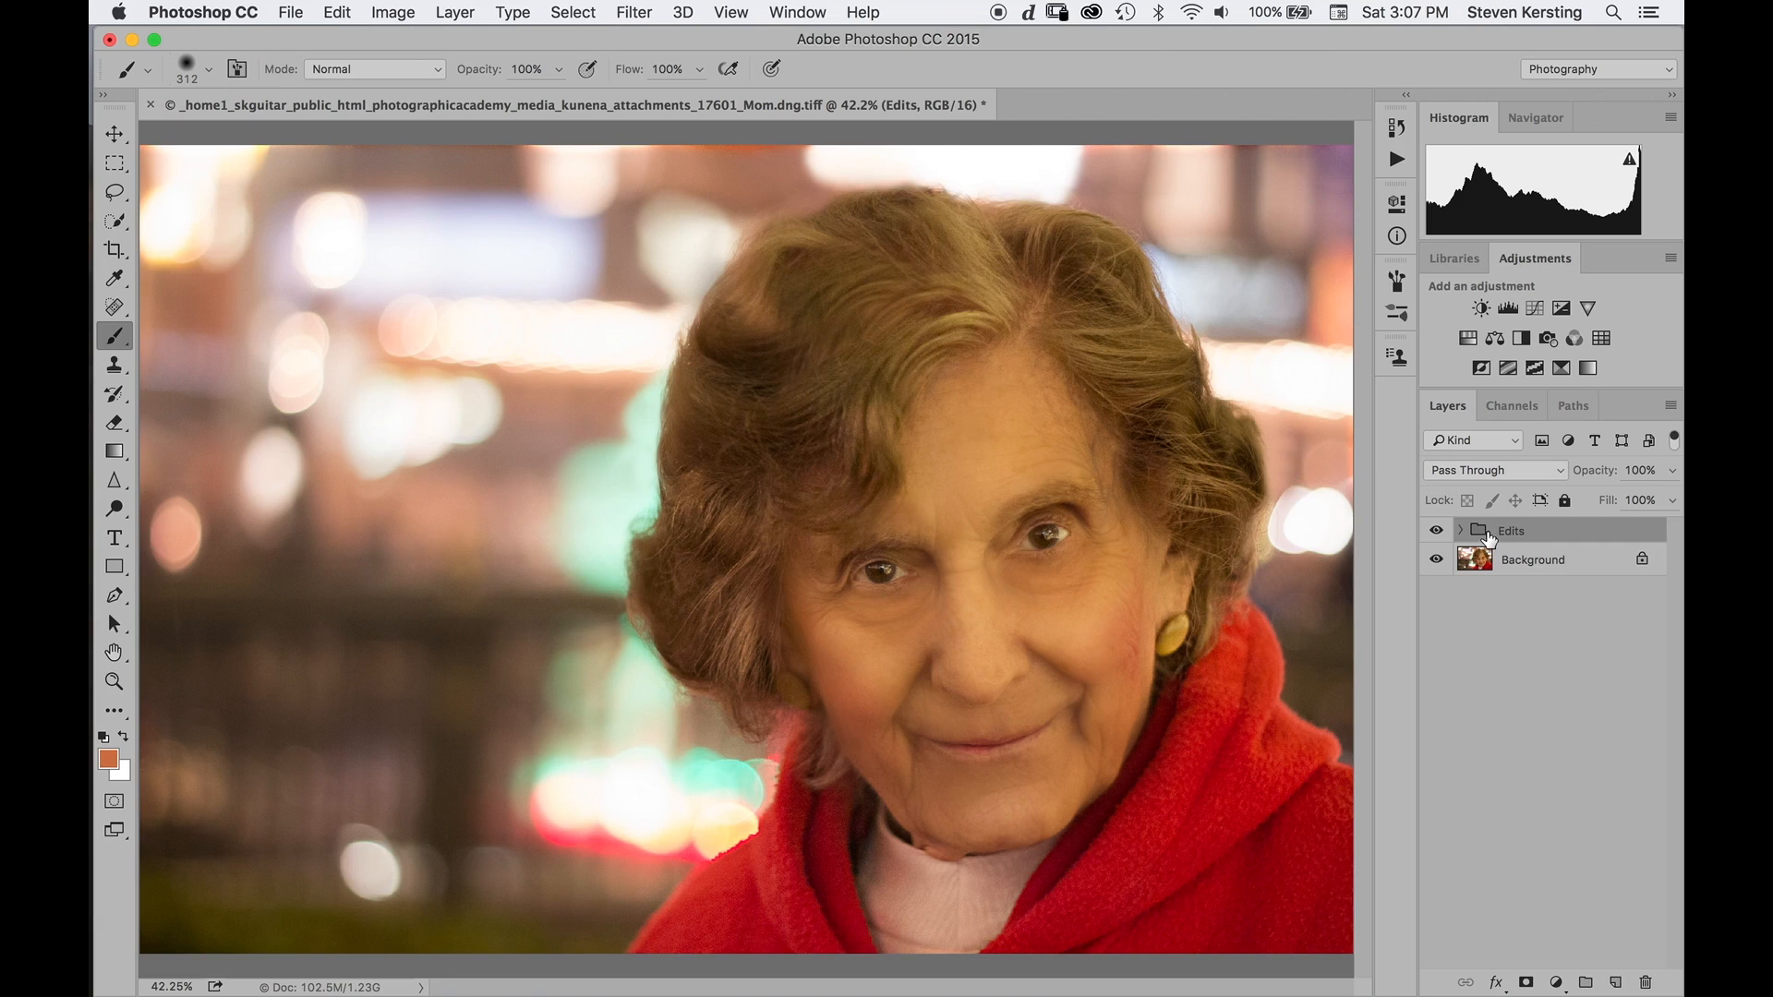
Add a layer mask to the Edits group and paint black on it along the image's upper edge.
{"action": "left_click", "coordinate": [1525, 984]}
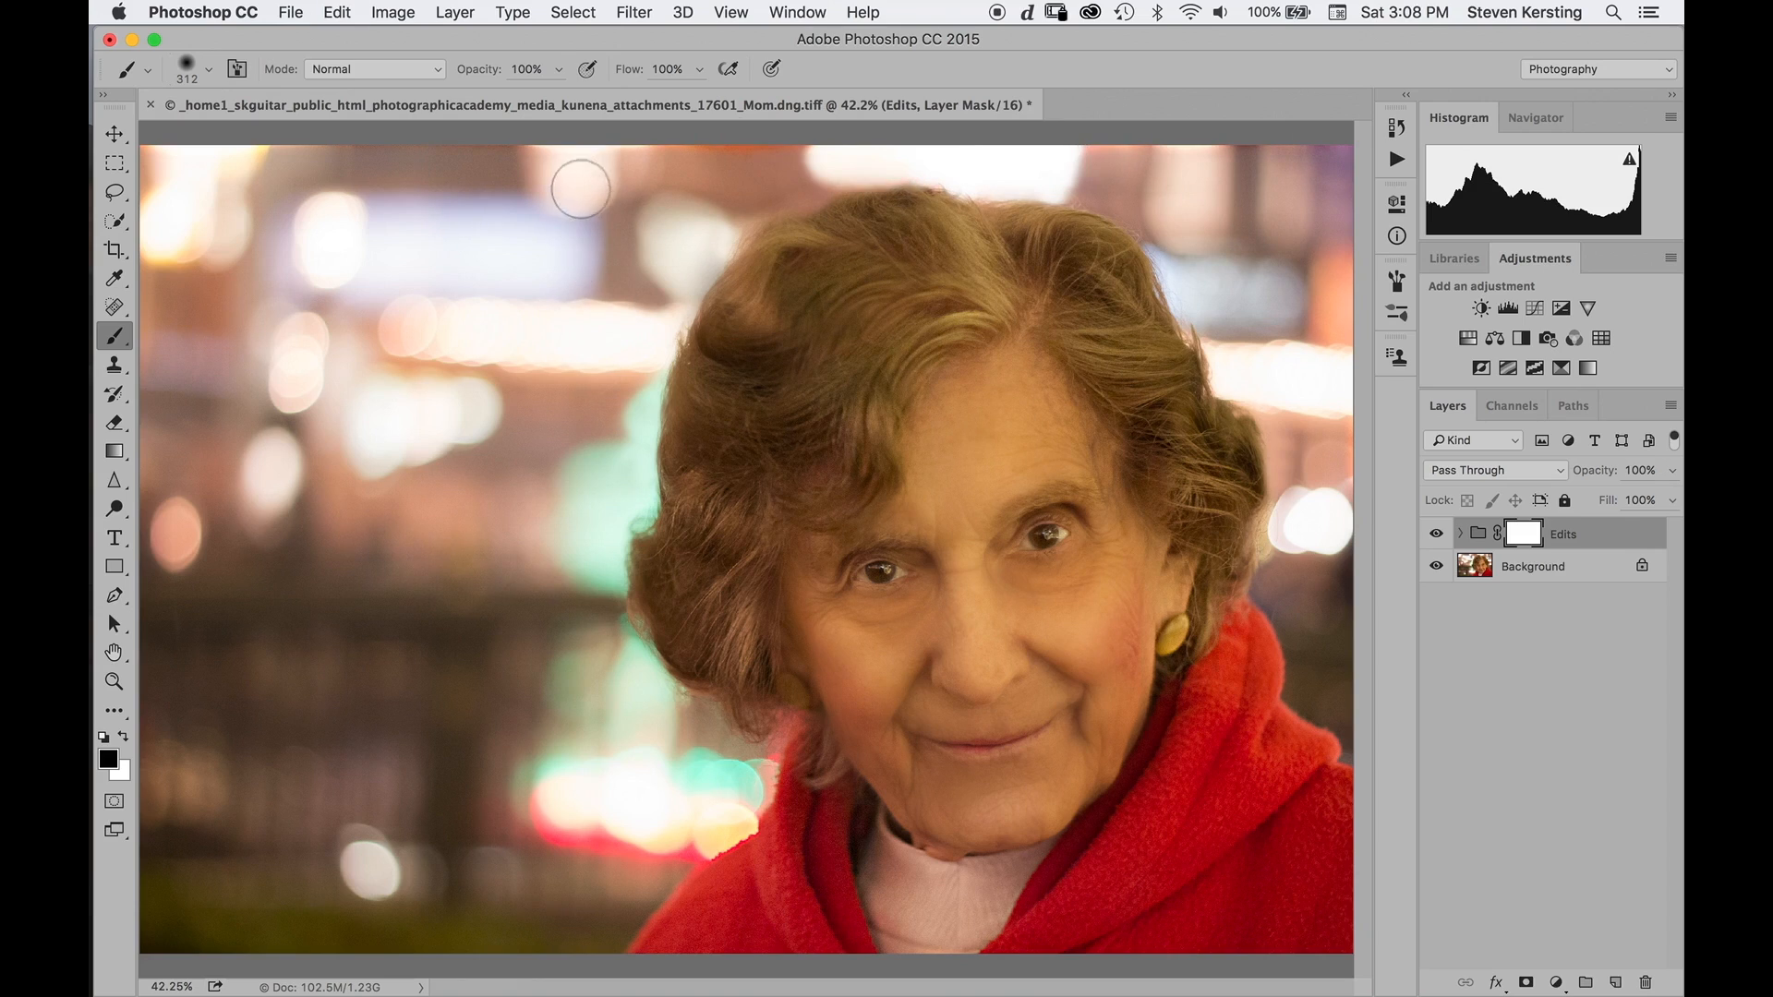
{"action": "left_click_drag", "start_coordinate": [599, 141], "coordinate": [1291, 139]}
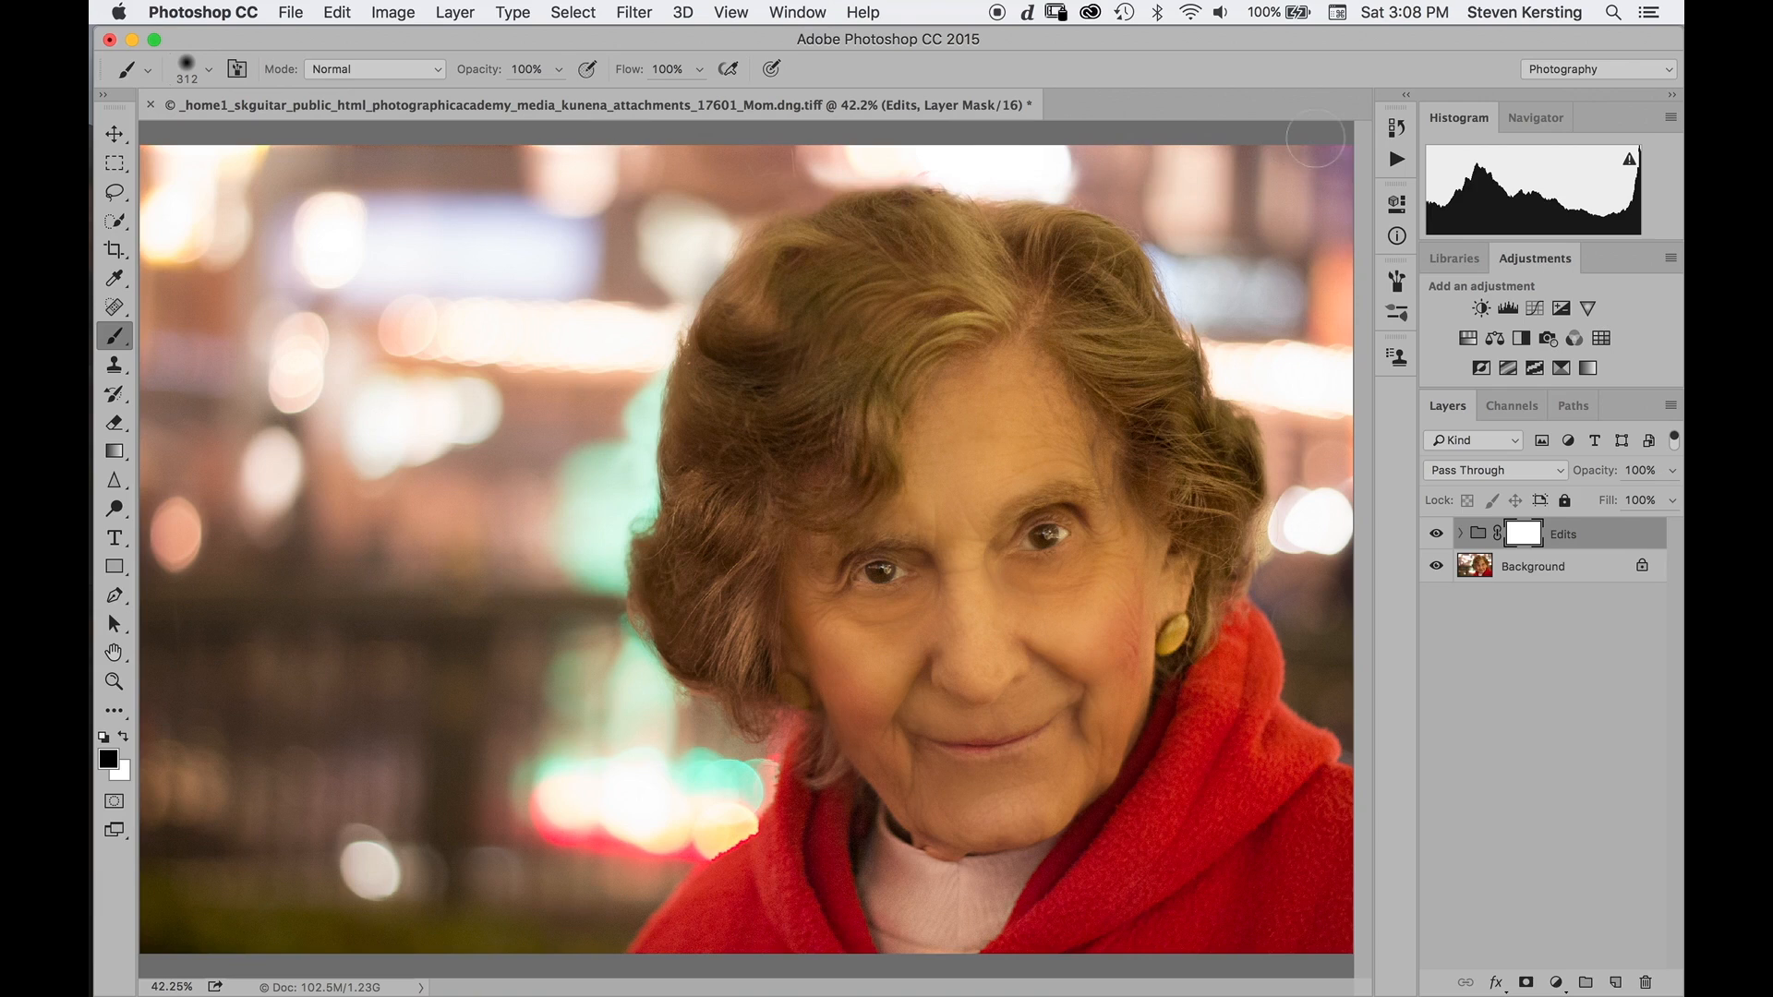
Reduce the brush size to 120 px and switch the painting color to white for the Edits mask.
{"action": "left_click", "coordinate": [1150, 190], "text": "ctrl+alt"}
{"action": "left_click_drag", "start_coordinate": [1150, 190], "coordinate": [1107, 192]}
{"action": "key", "text": "x"}
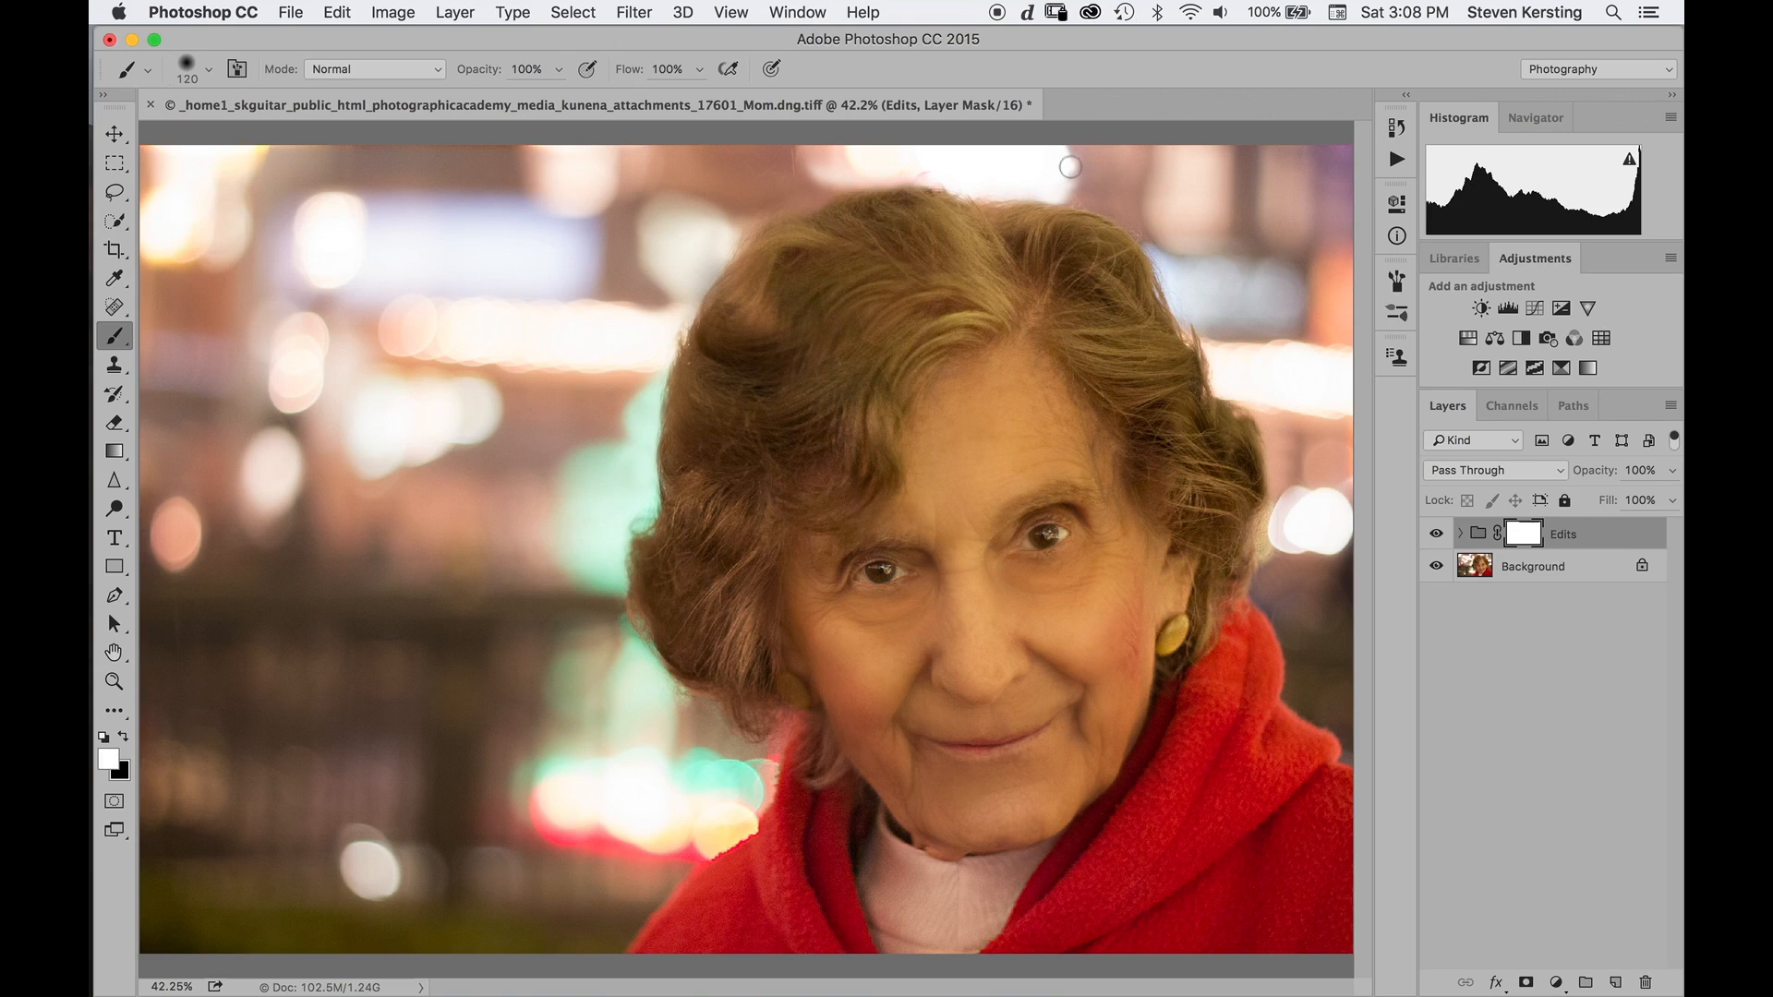